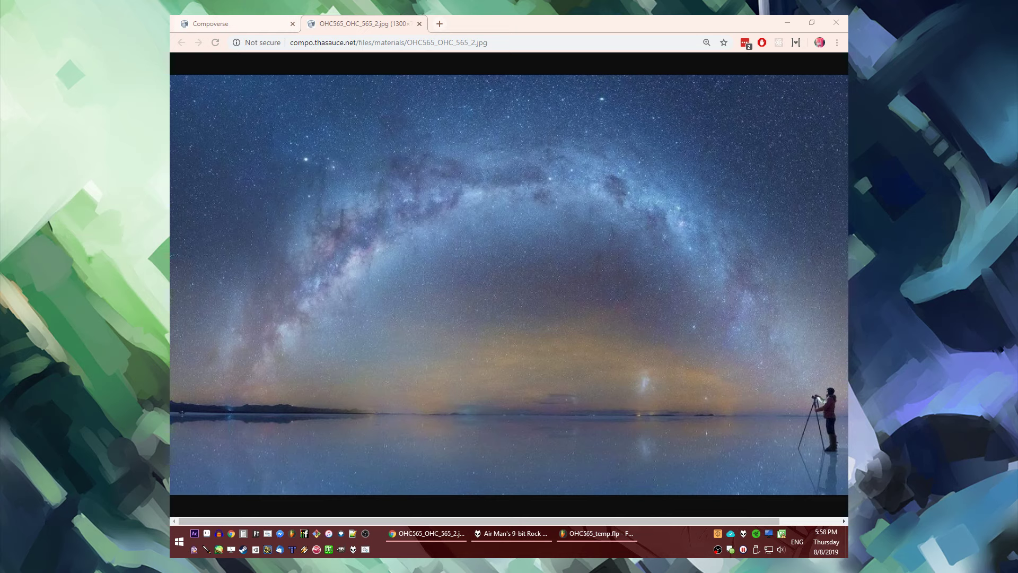
Try to open the picture OHC565_OHC_565_1.jpg, return to the original picture and look at the OHC565 round page
click(385, 28)
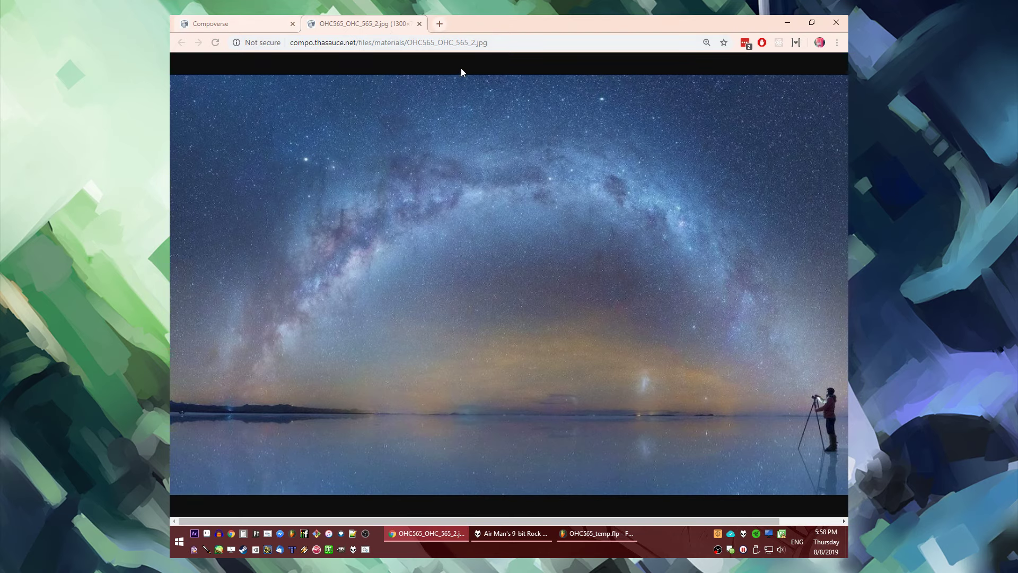
click(477, 43)
click(479, 45)
key(Delete)
text(1)
key(Return)
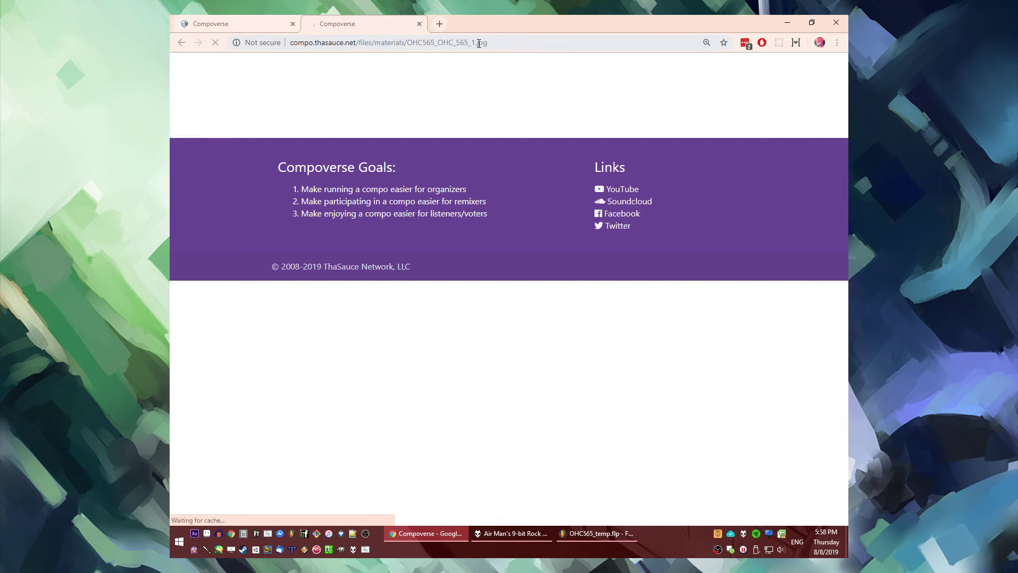
key(alt+Left)
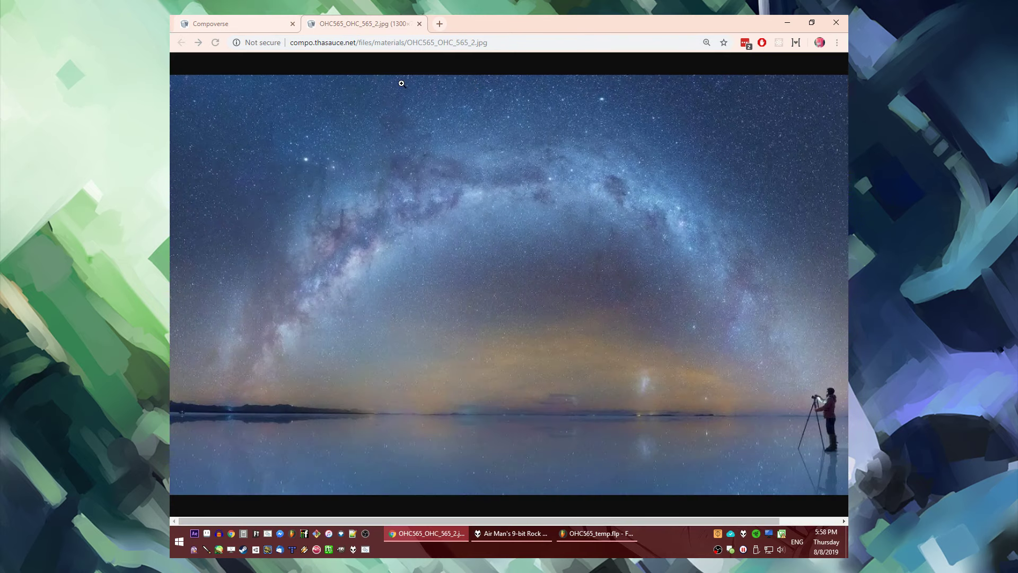
click(237, 26)
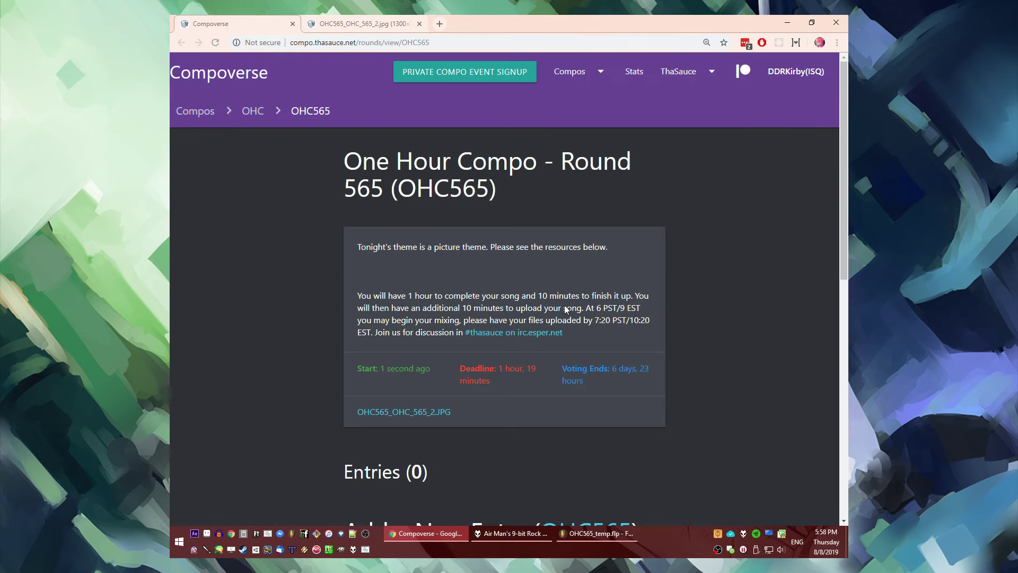
Switch to FL Studio and preview loops from the 44 Key of Dm 100bpm folder of Acoustic Revolutions Vol 1
click(581, 534)
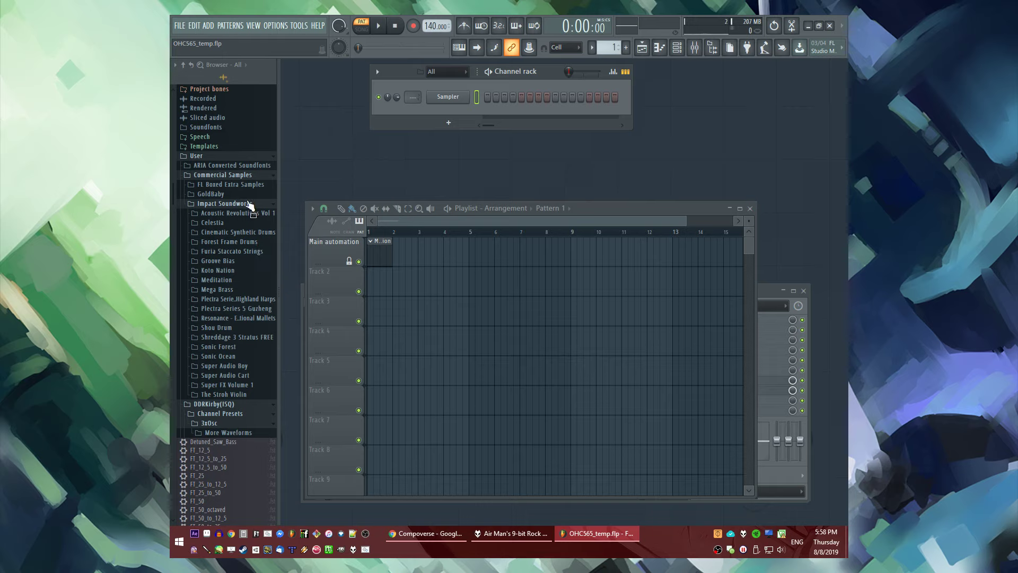
click(237, 214)
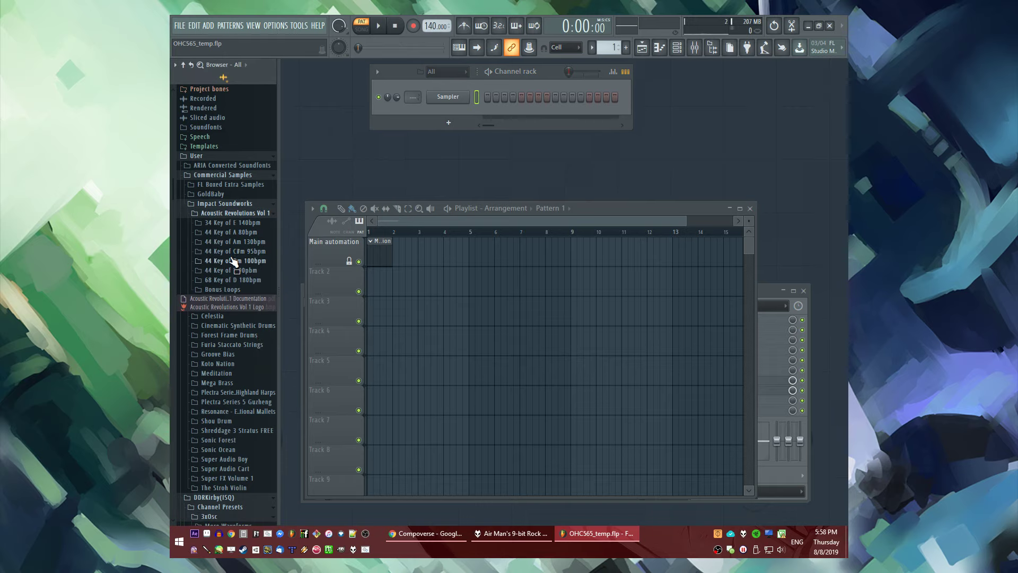
click(236, 261)
click(228, 304)
scroll(230, 306, down, 4)
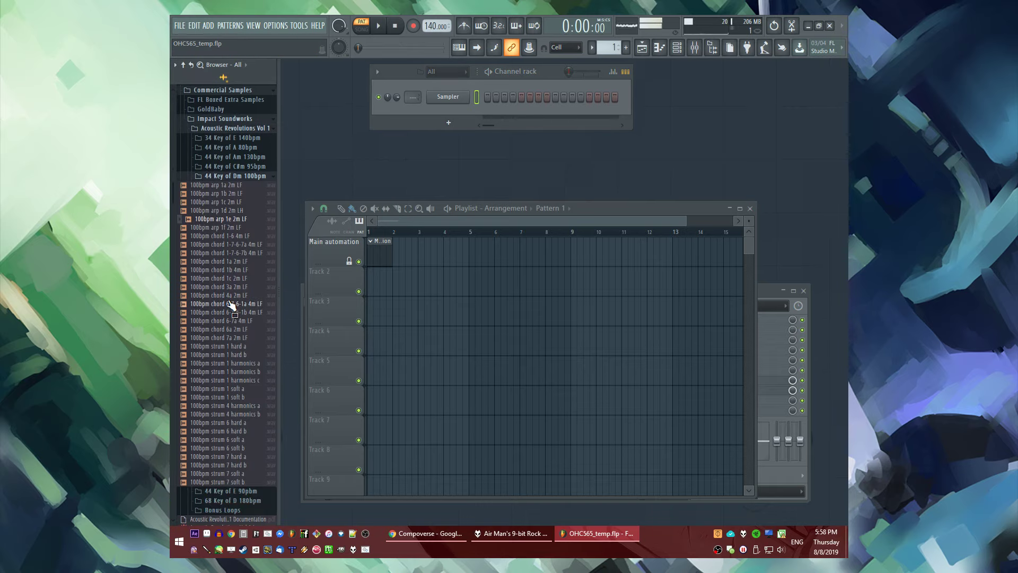
click(239, 287)
Preview several loops in the 44 Key of C#m 95bpm folder, including chord 1-6a 4m LF and chord 1-7-6-7d 4m LF
click(239, 167)
click(240, 252)
click(244, 236)
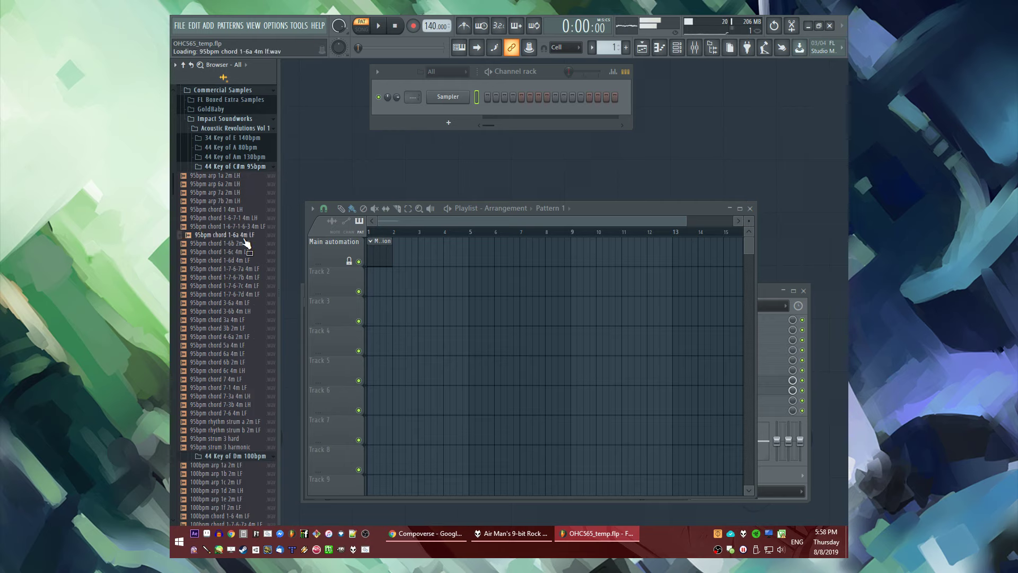
click(240, 336)
click(228, 183)
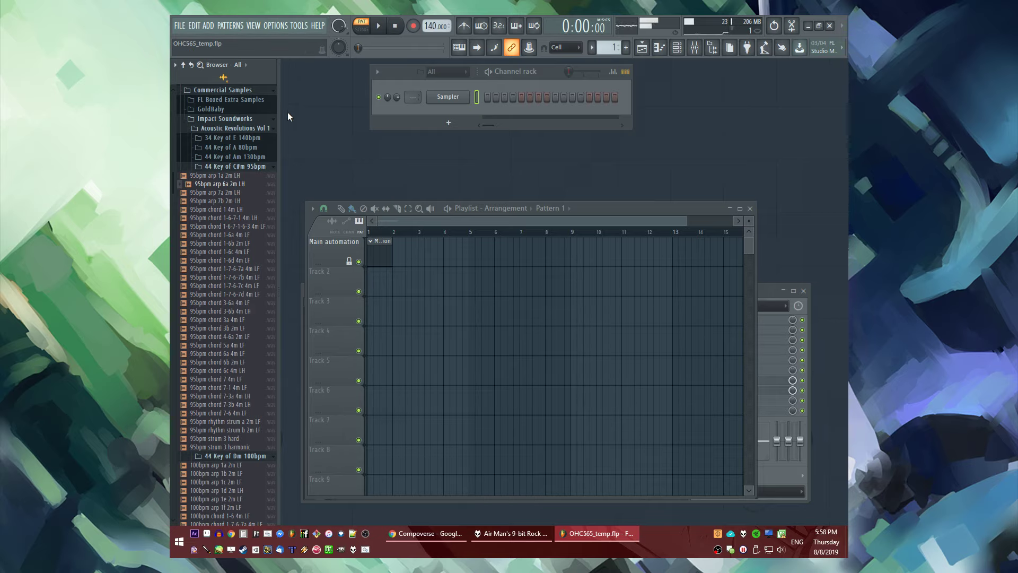
click(208, 26)
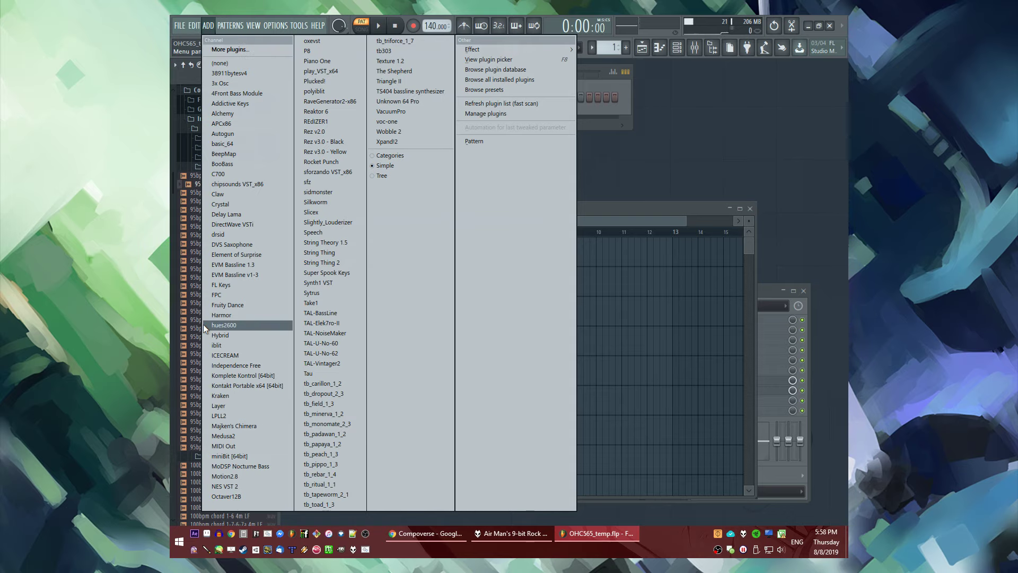
click(191, 296)
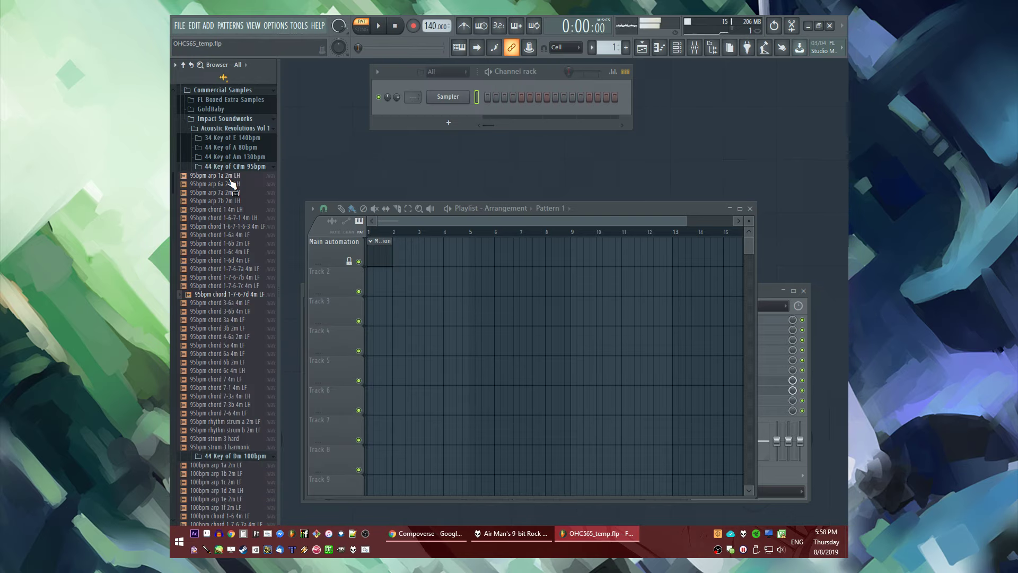
Compare the 95bpm arp loops 1a, 6a, 7a and 7b by listening to each
click(230, 178)
drag(236, 183, 257, 195)
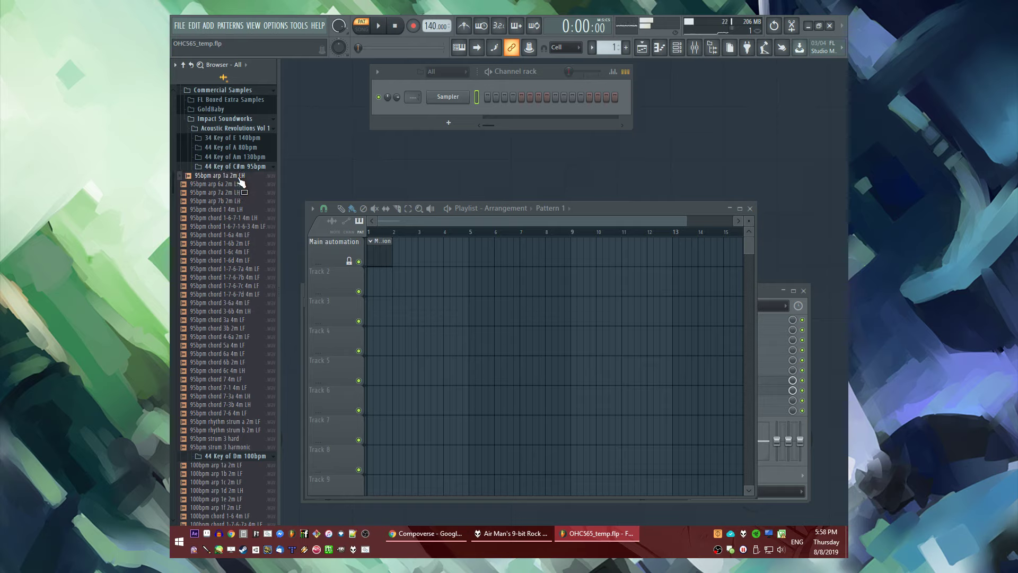
click(239, 185)
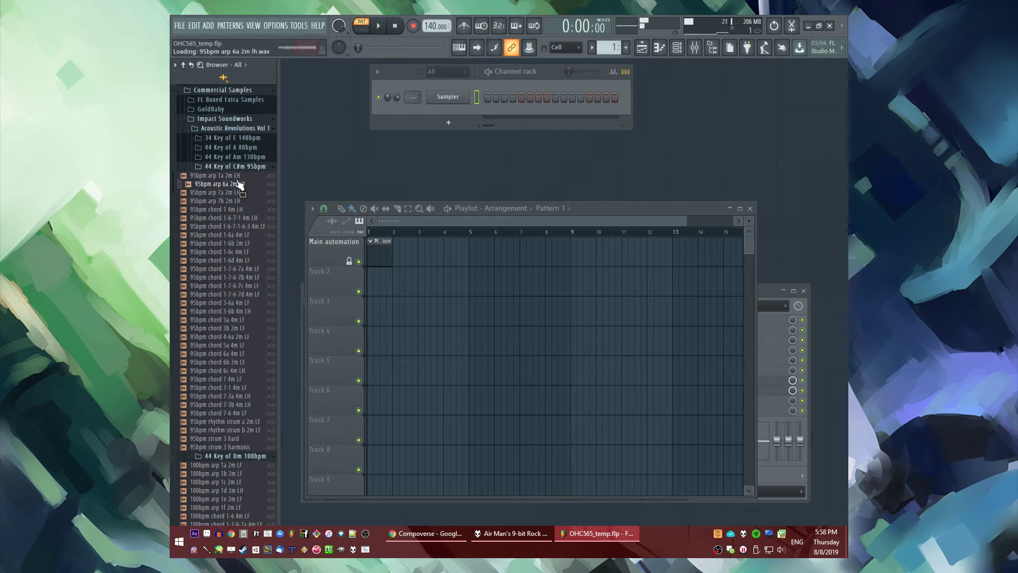
click(240, 200)
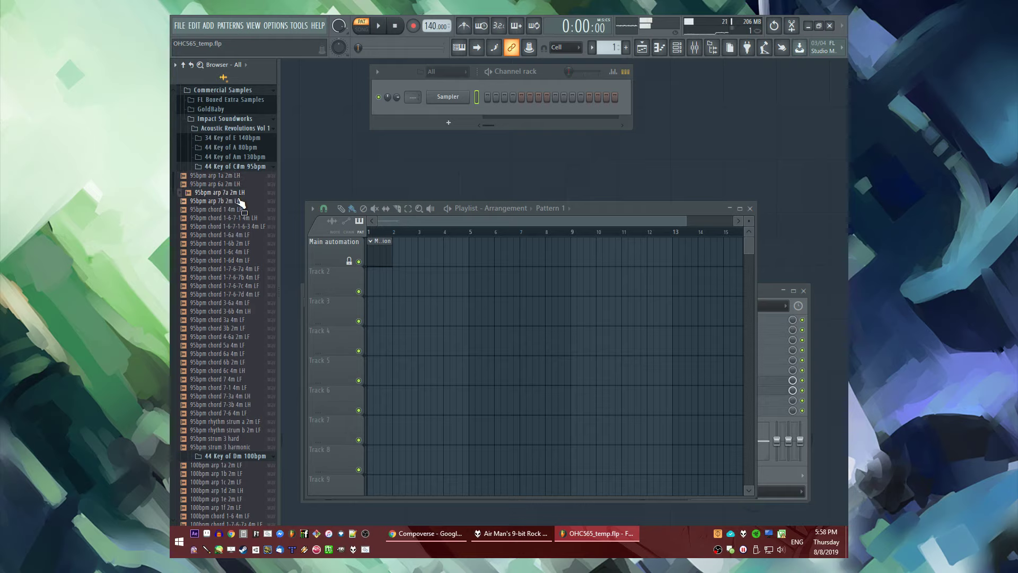
click(240, 201)
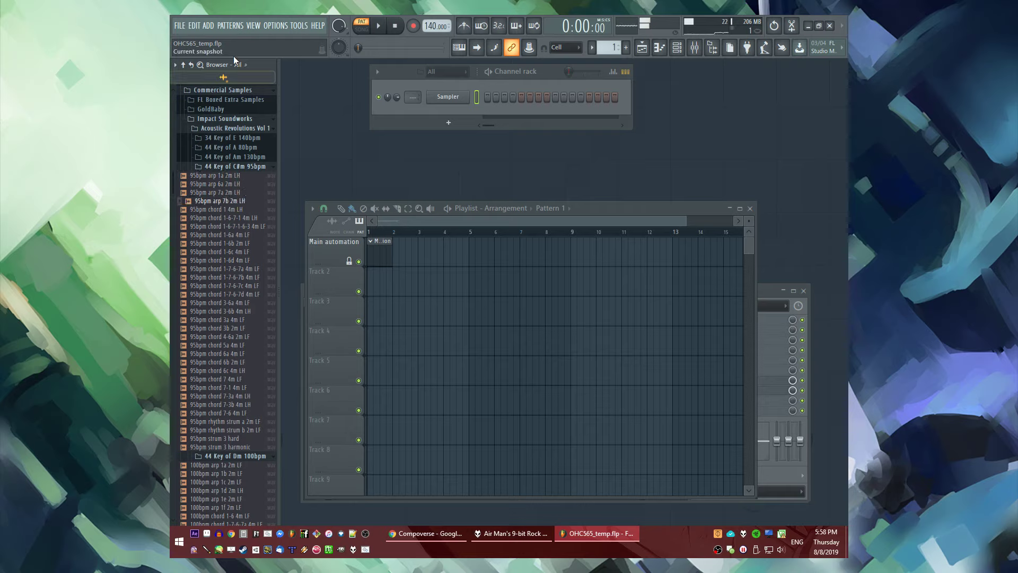
Preview the arp loops in the 44 Key of Am 130bpm folder
click(248, 157)
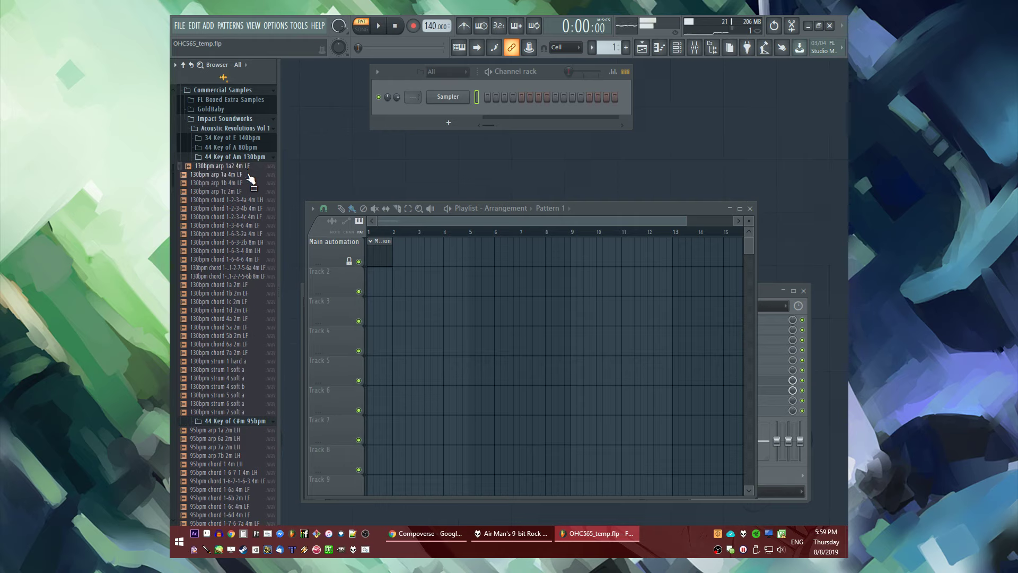
click(249, 177)
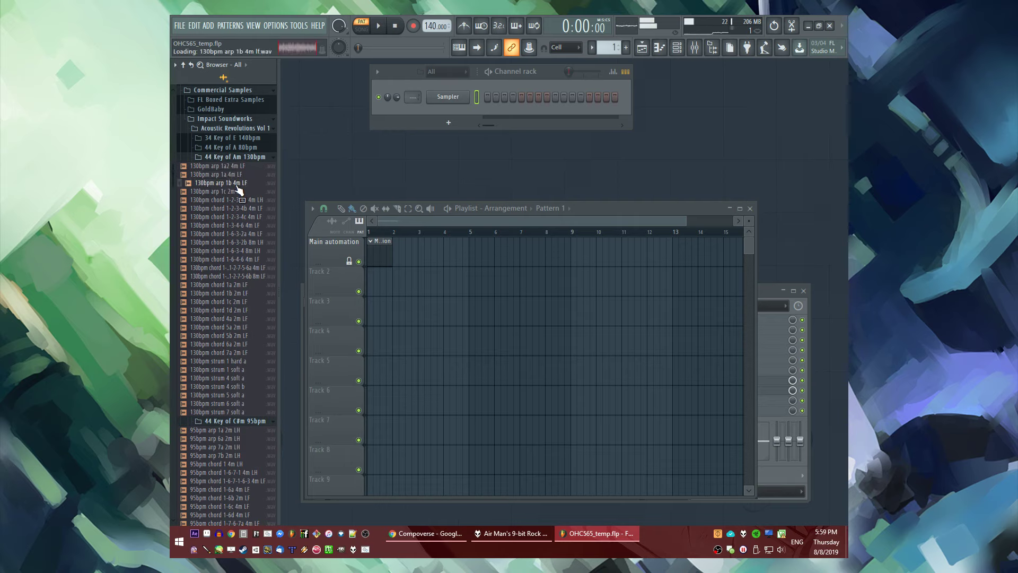
click(241, 191)
Preview the arp loops 1b, 1a and 6a in the 44 Key of A 80bpm folder
click(244, 148)
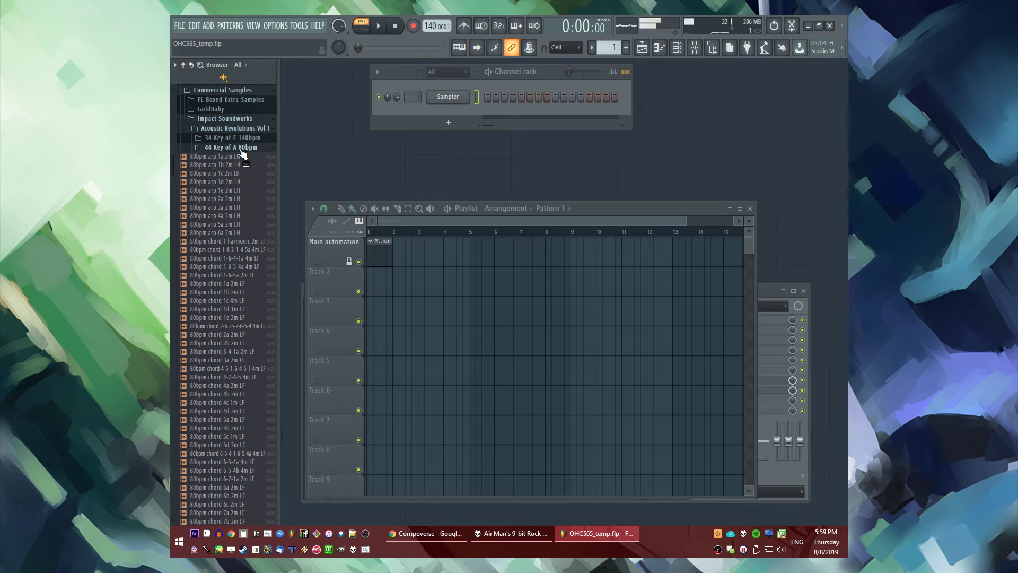
click(235, 165)
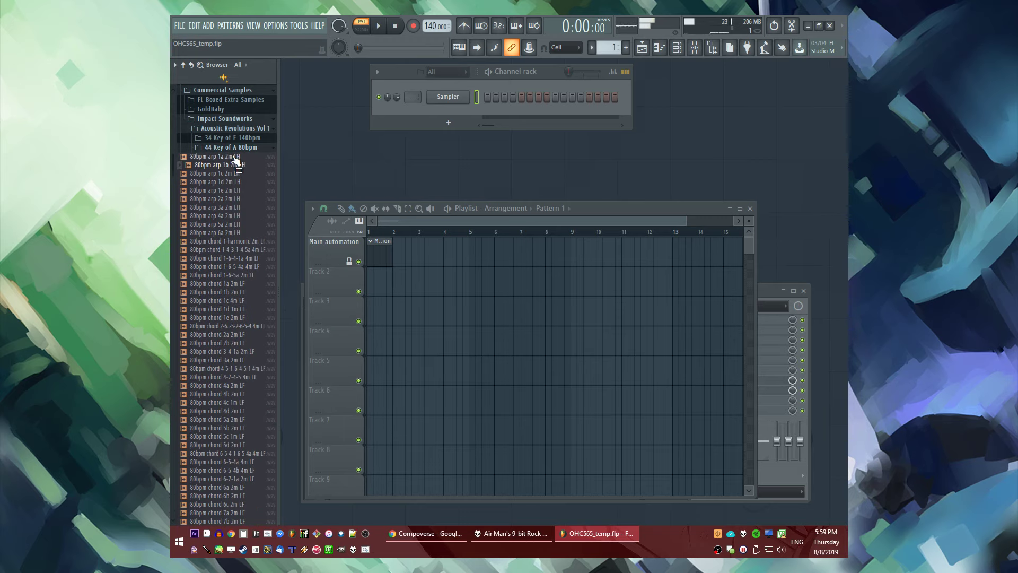
click(234, 156)
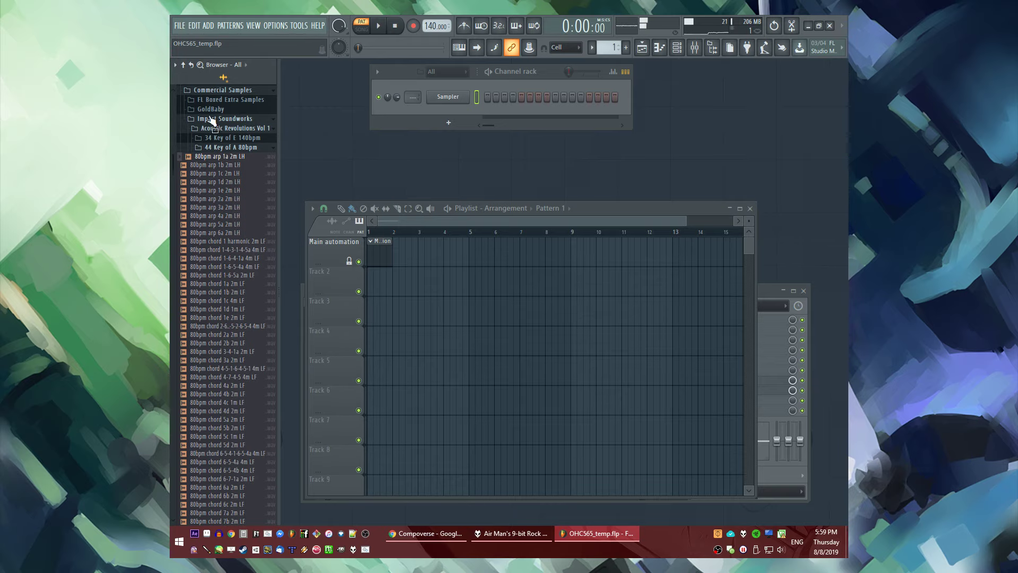
click(232, 233)
click(208, 25)
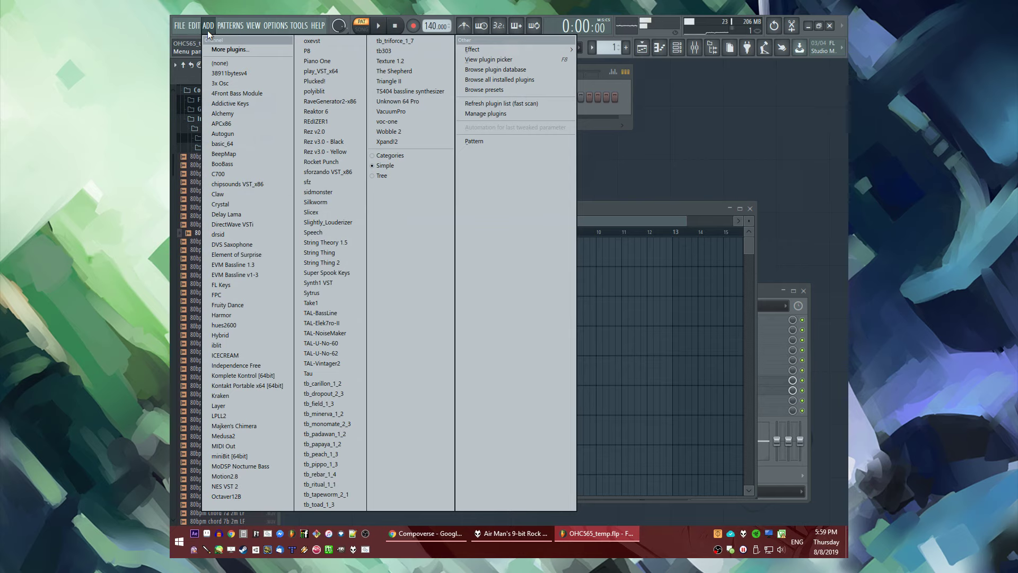
click(211, 27)
Place the 80bpm arp 1a 2m LH loop at bar 1 of Track 3 and play it in the arrangement
drag(225, 157, 392, 313)
key(space)
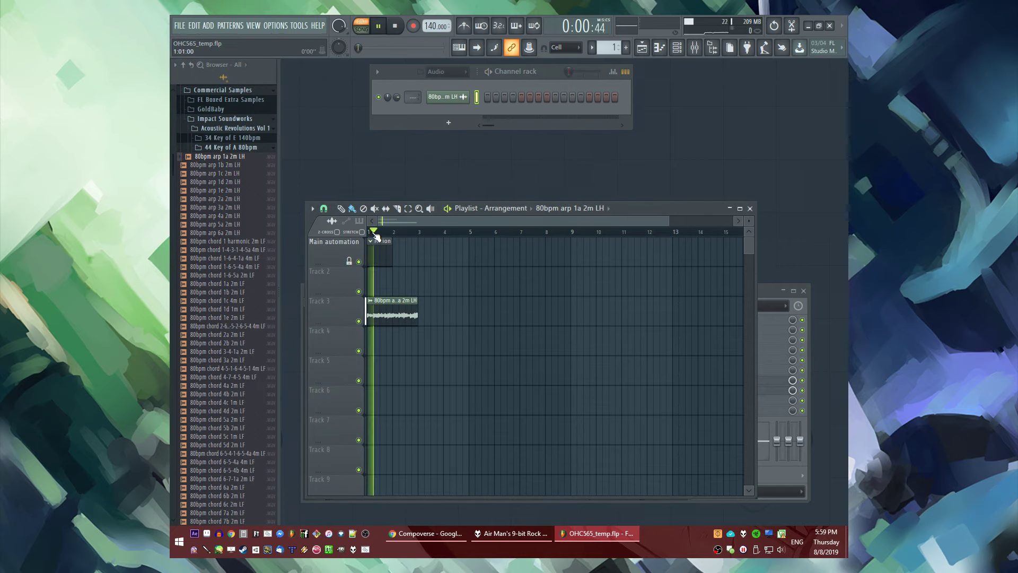
scroll(366, 232, up, 1)
Set the project tempo to 80 BPM and play the arrangement
drag(430, 28, 430, 74)
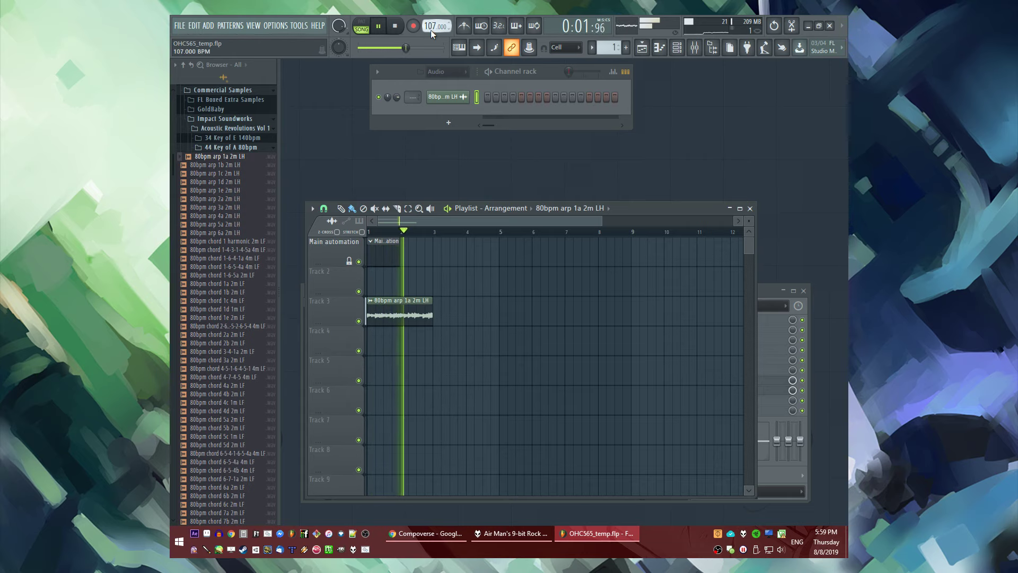
click(535, 302)
key(space)
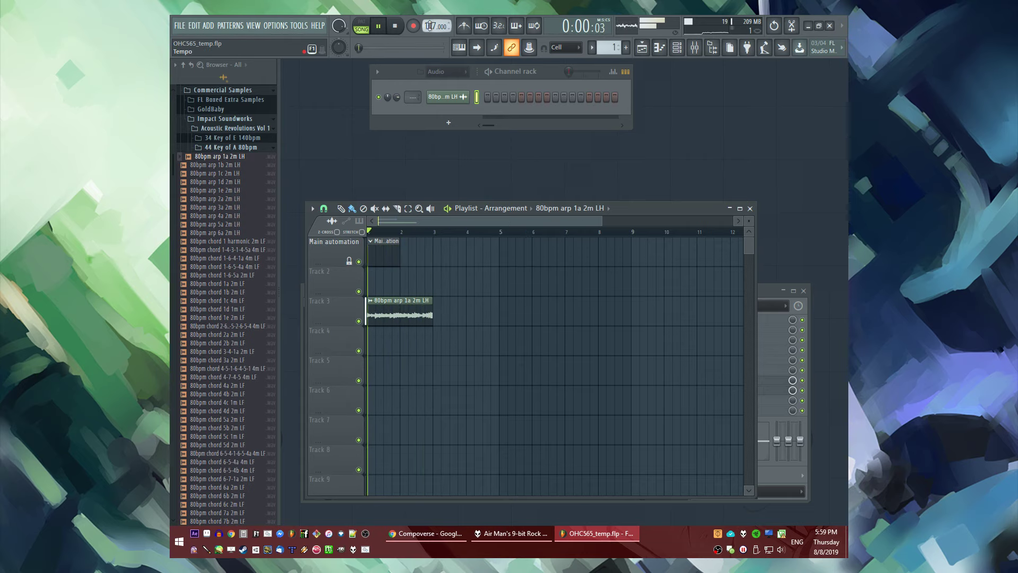
right_click(435, 26)
click(532, 50)
click(520, 303)
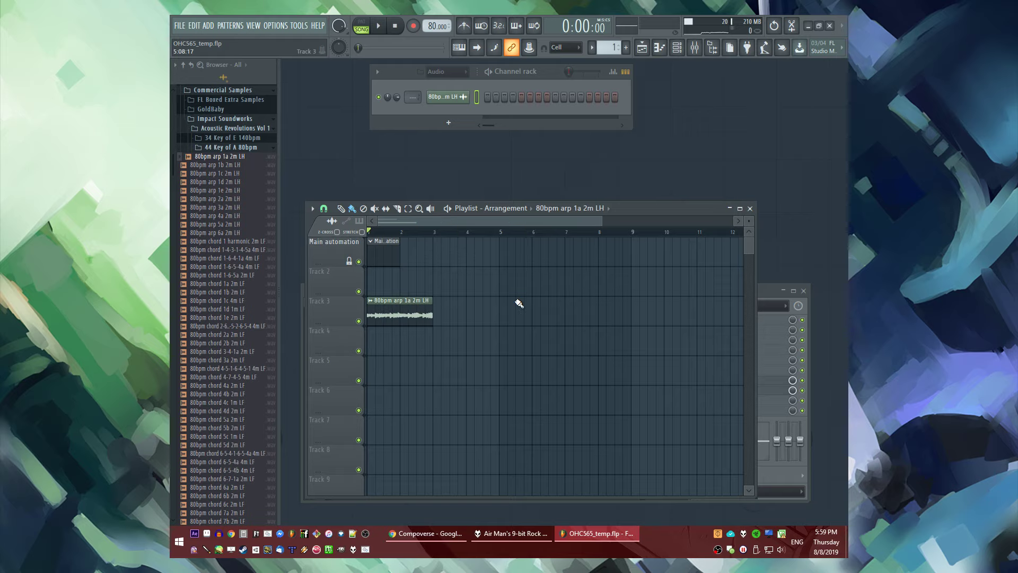
key(space)
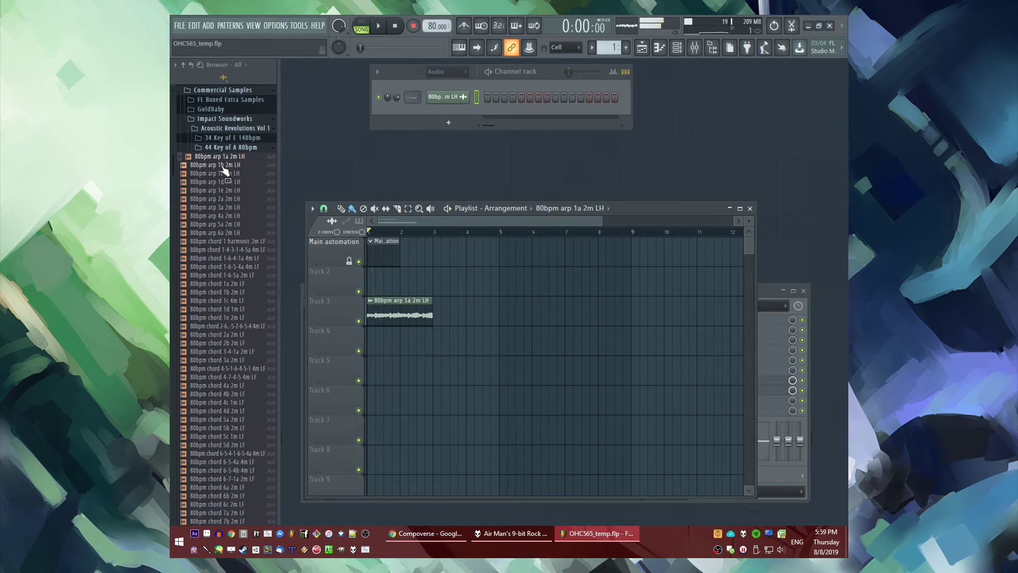
Try the 80bpm arp 1b 2m LH loop at bar 3 of Track 4 by playing the transition into it
drag(222, 169, 442, 337)
click(438, 236)
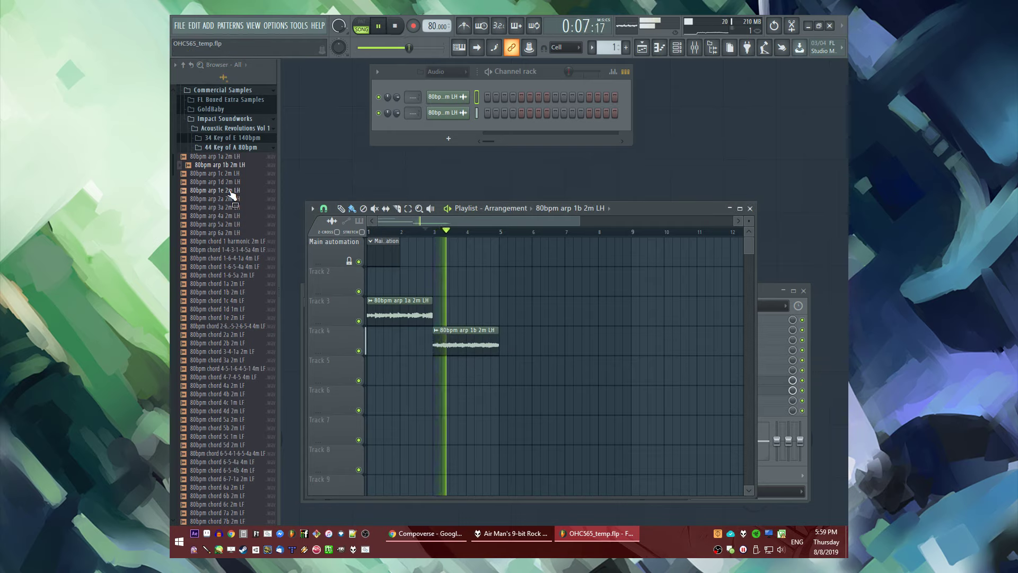
key(space)
Place the 80bpm arp 2a 2m LH loop at bar 3 of Track 3, delete the arp 1b clip on Track 4 and play the result
drag(216, 199, 284, 249)
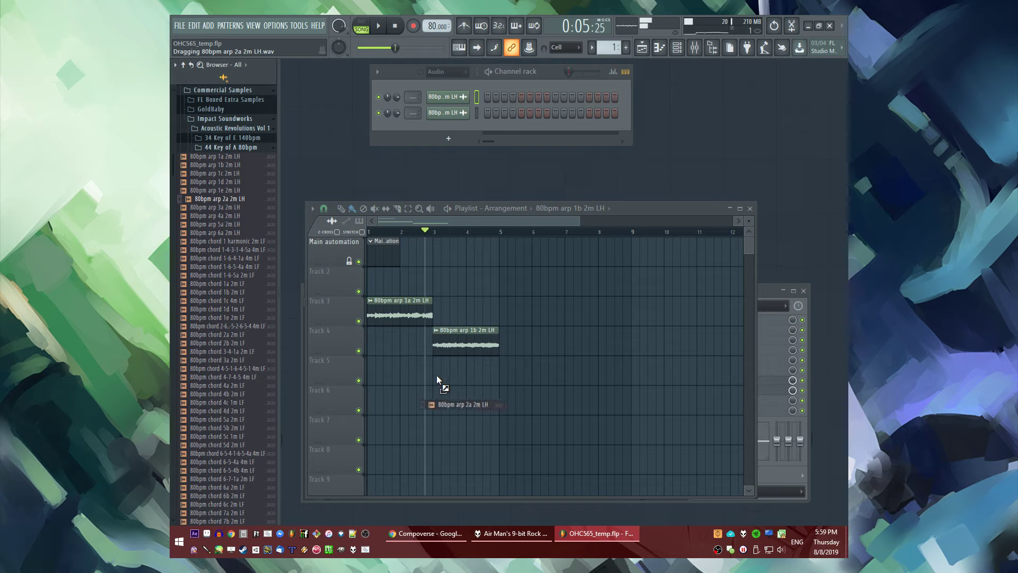
drag(437, 374, 467, 313)
right_click(465, 345)
key(space)
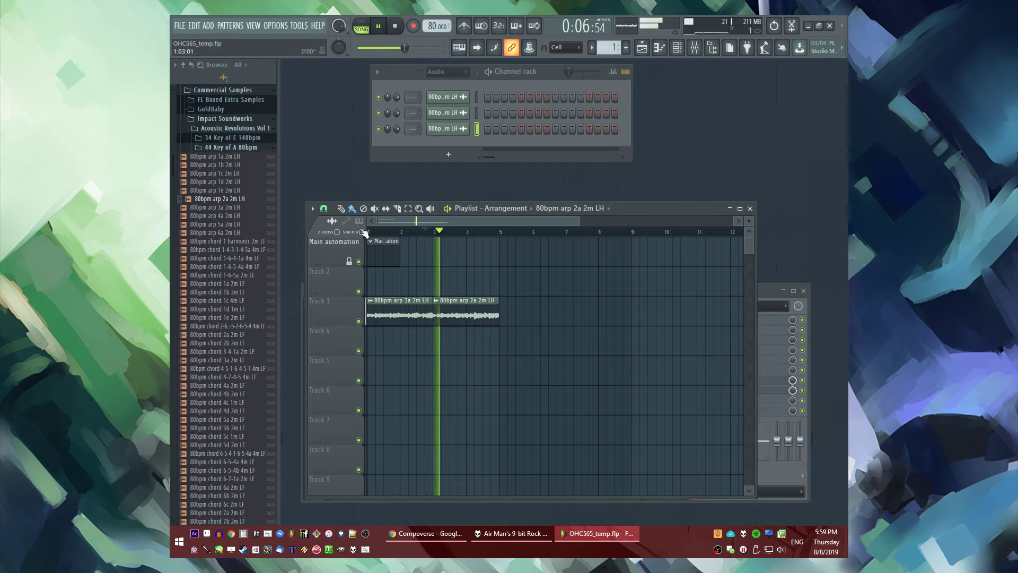
Add the 80bpm arp loops 3a, 4a, 5a and 6a end to end on Track 3 from bar 5 and listen to them
drag(217, 207, 570, 312)
drag(216, 224, 700, 315)
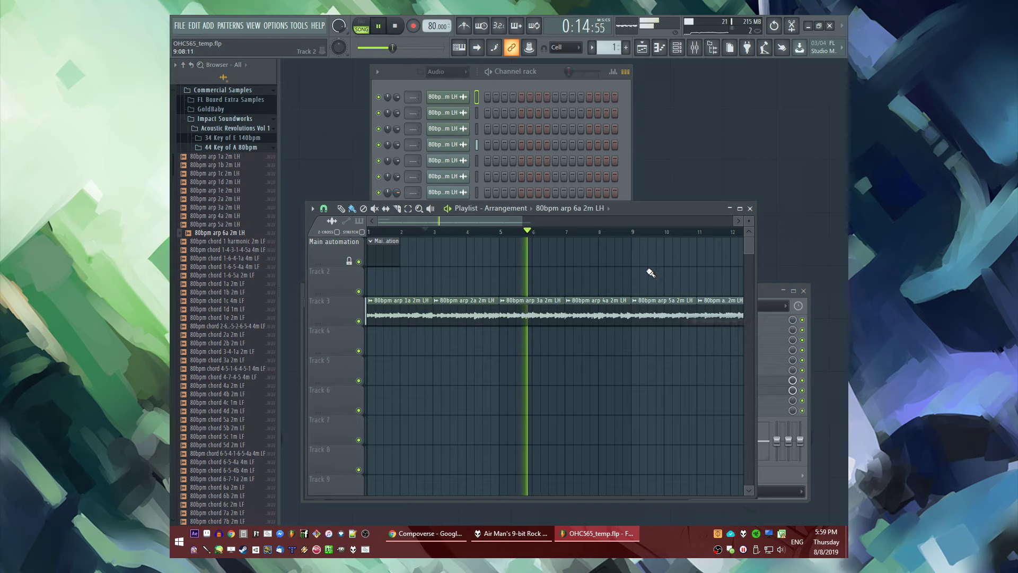
scroll(473, 255, up, 2)
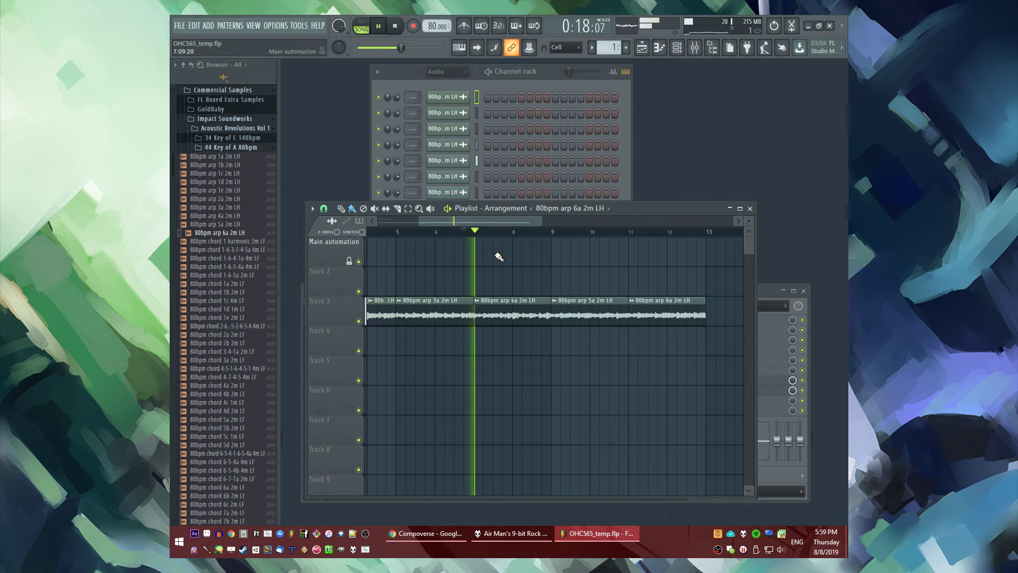
scroll(499, 257, down, 3)
click(517, 232)
click(554, 231)
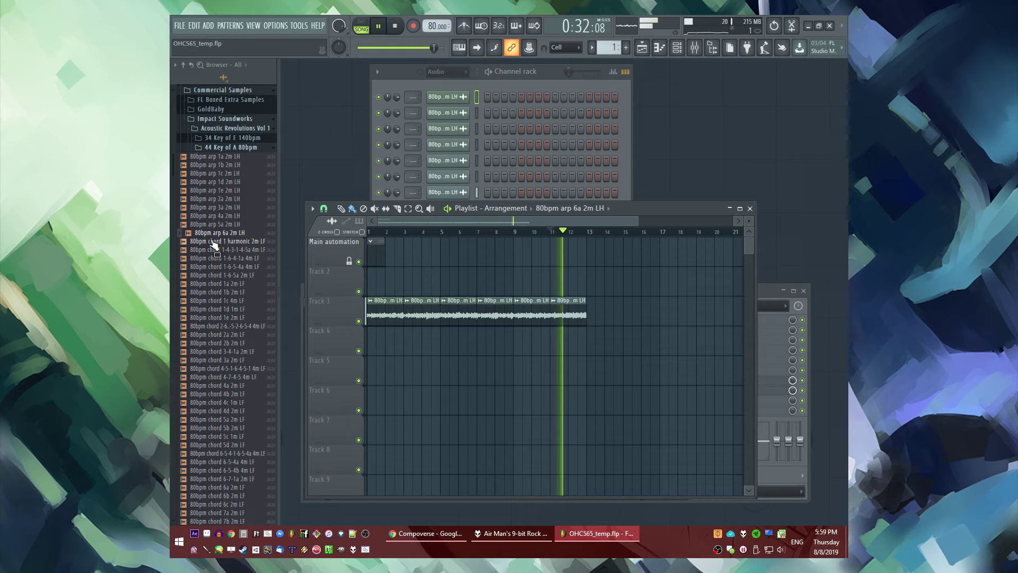
Stop playback and preview the 80bpm chord 1a 2m LF and arp 1a 2m LH loops for comparison
click(233, 283)
key(space)
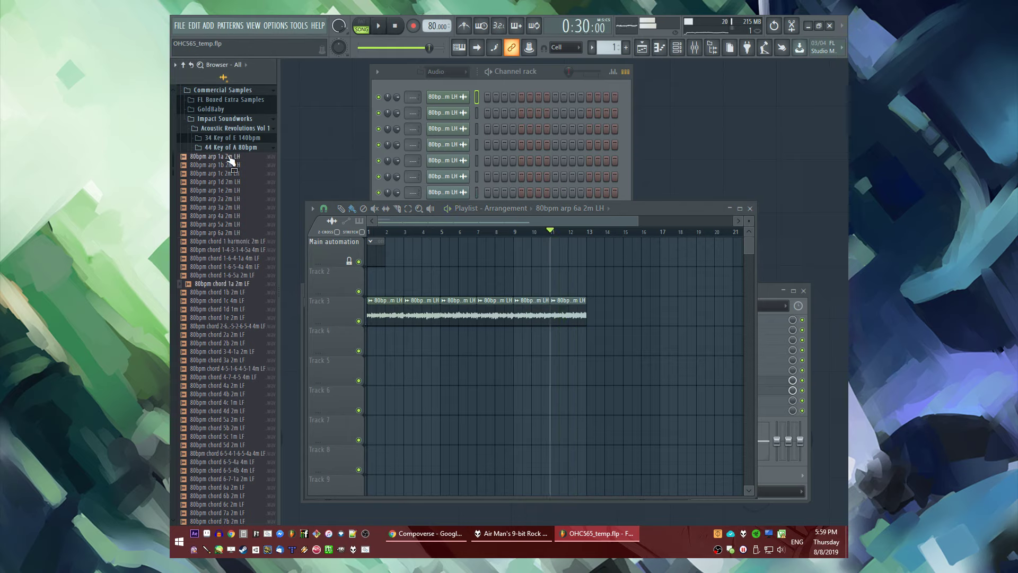
click(229, 156)
scroll(228, 366, down, 7)
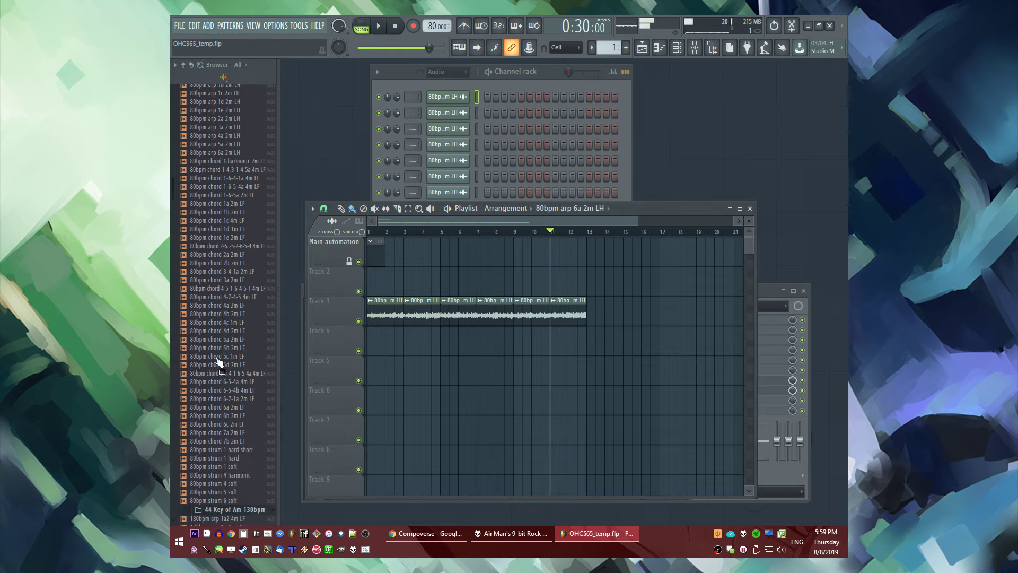
Play the Track 3 arp sequence from the start of the arrangement
click(375, 234)
scroll(386, 272, up, 3)
key(space)
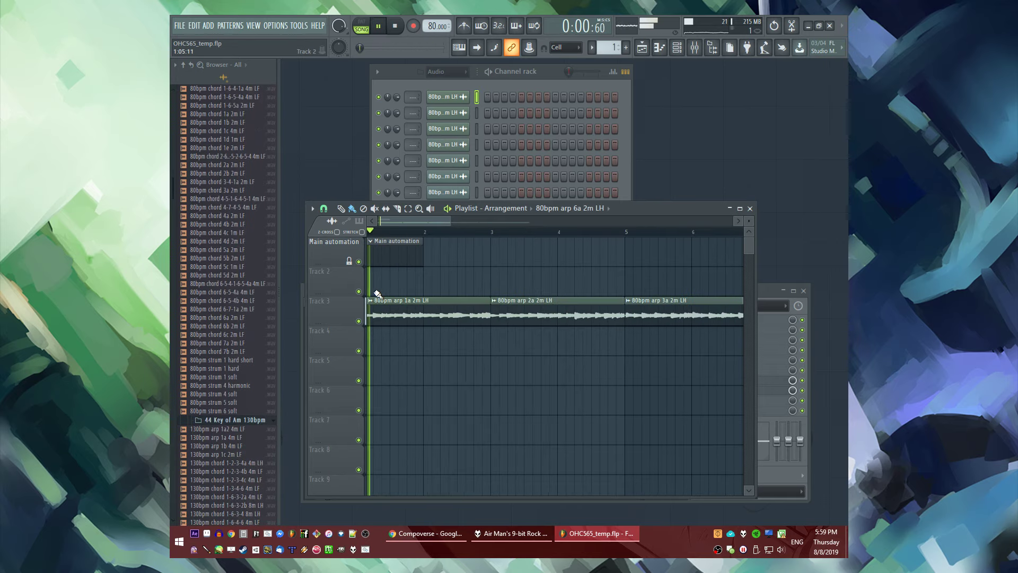
Try the arp sequence at a tempo of 70 BPM and restore the tempo to 80 BPM
right_click(430, 20)
click(431, 38)
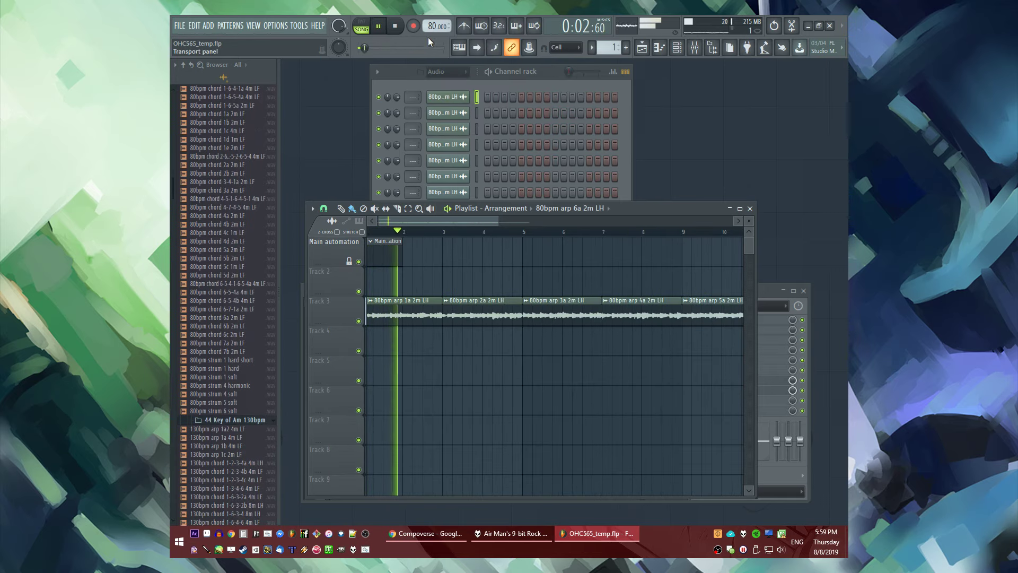
click(512, 297)
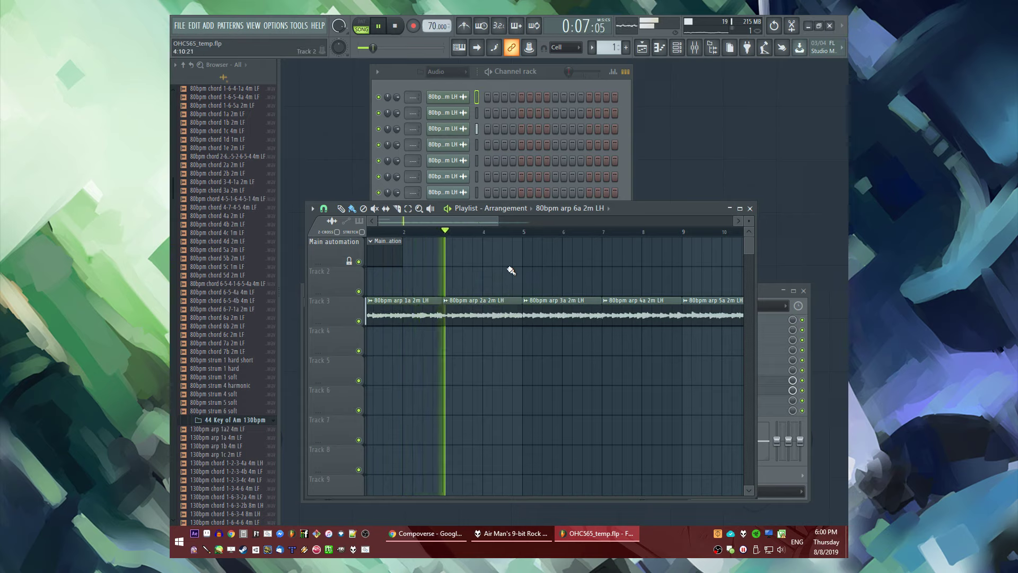
double_click(469, 303)
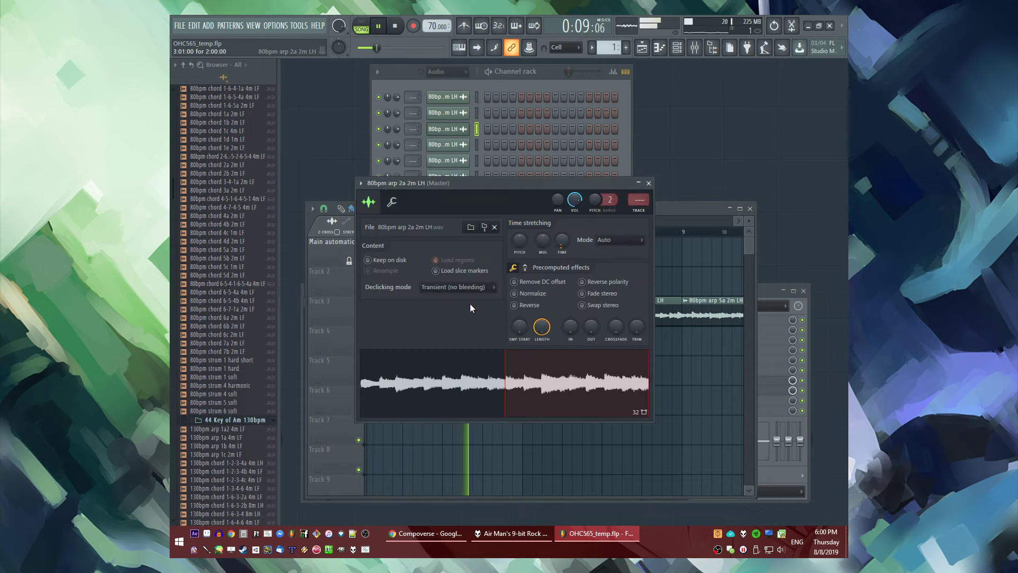
right_click(432, 24)
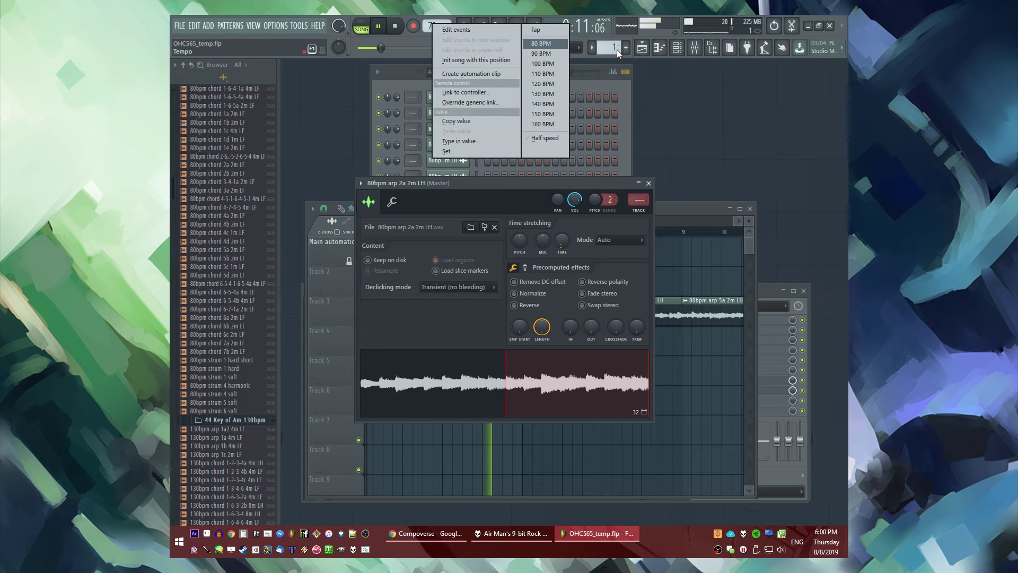
click(555, 42)
click(517, 292)
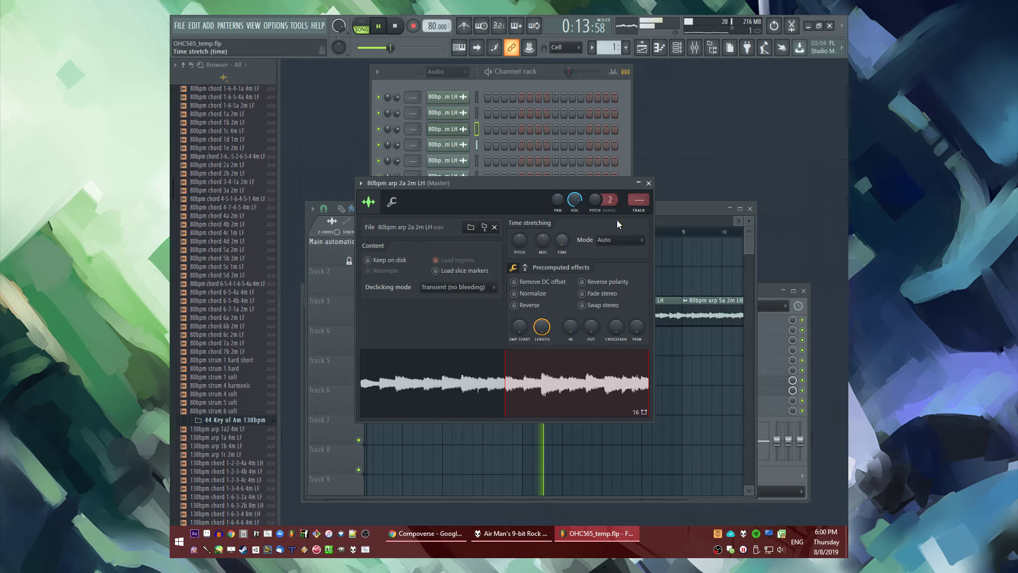
Compare the sample settings of the 80bpm arp 1a and arp 2a channels
click(649, 183)
double_click(418, 311)
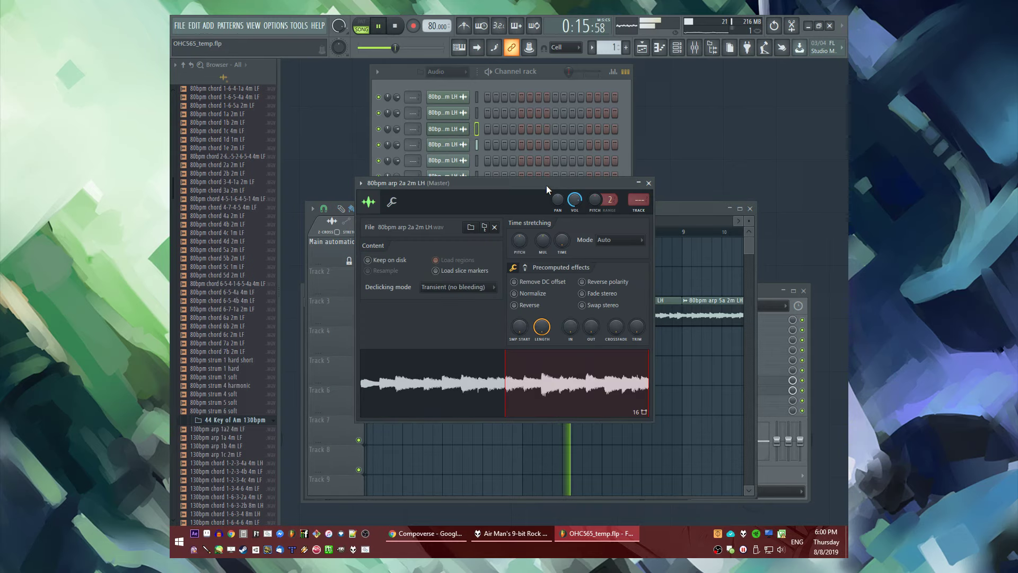
double_click(419, 308)
click(634, 275)
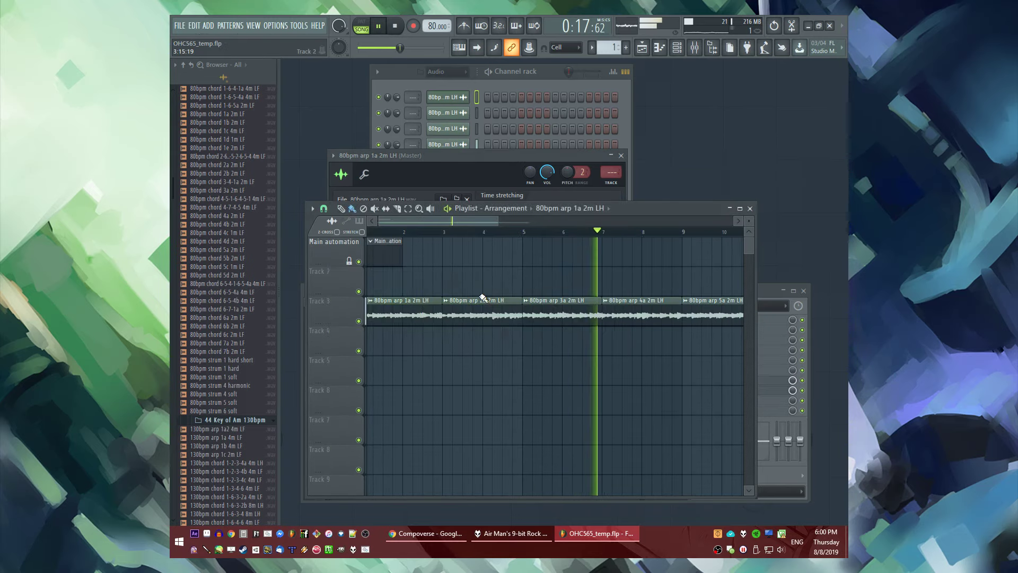
double_click(473, 307)
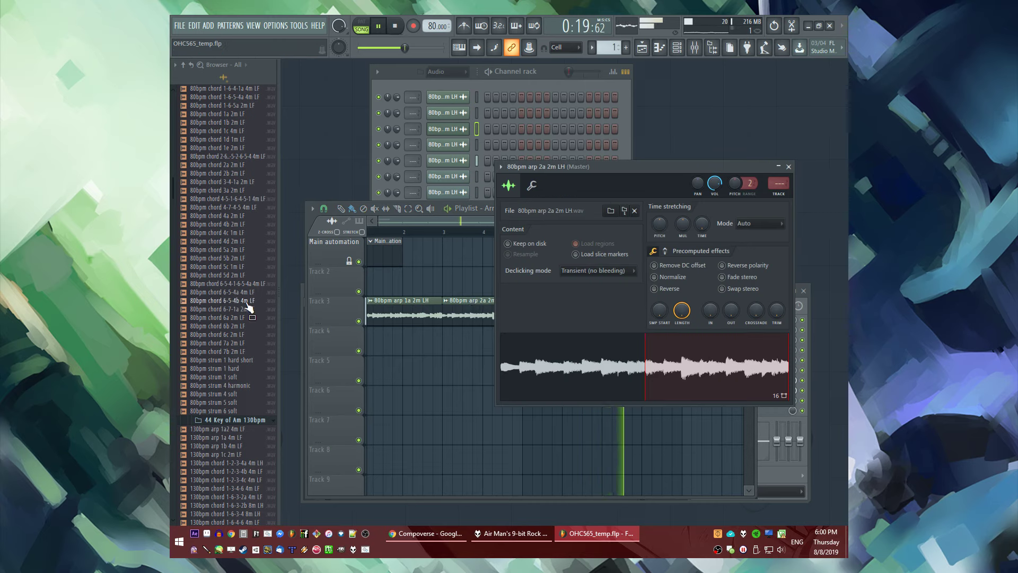
Replace the arp 2a channel's sample with 80bpm arp 1b 2m LH and play the sequence from the start
scroll(249, 305, up, 10)
drag(252, 335, 585, 356)
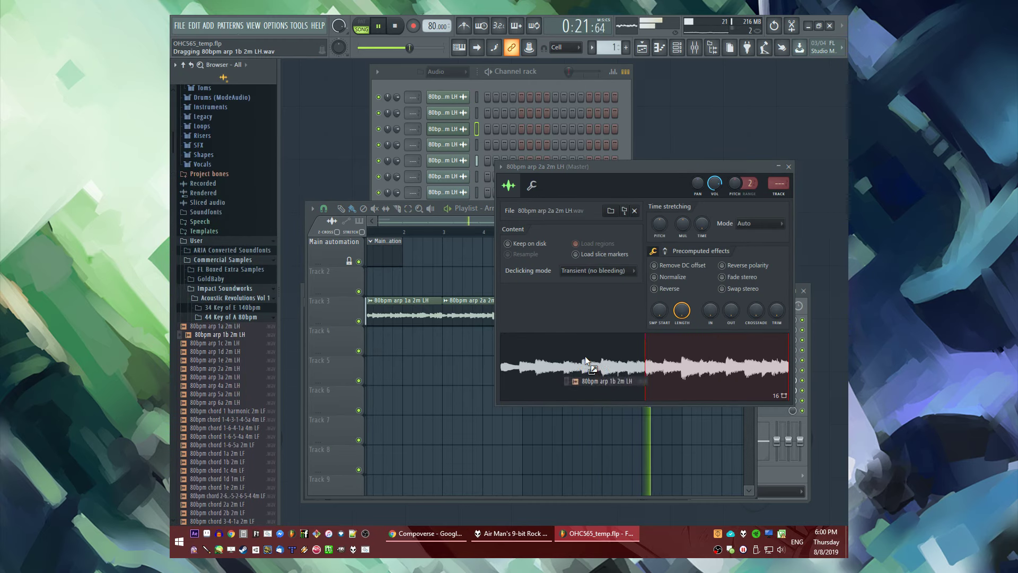
click(788, 167)
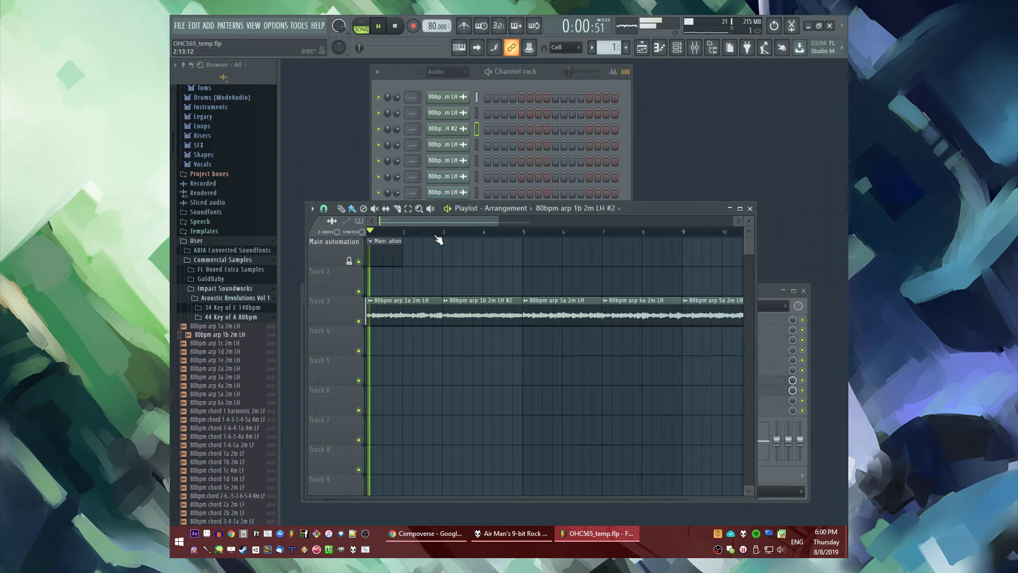
Select all the arp channels and route them to mixer track 9
key(F9)
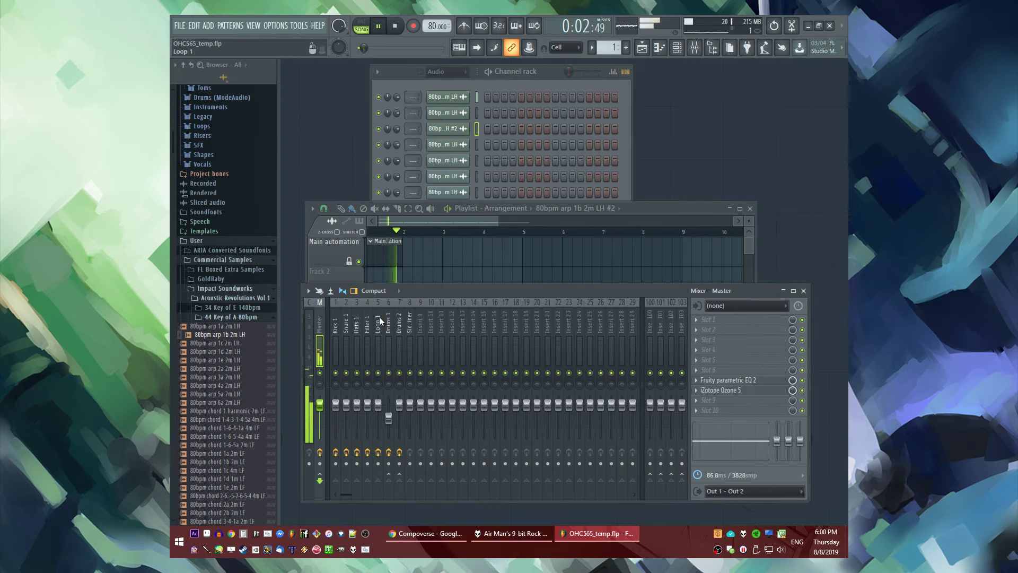
key(F6)
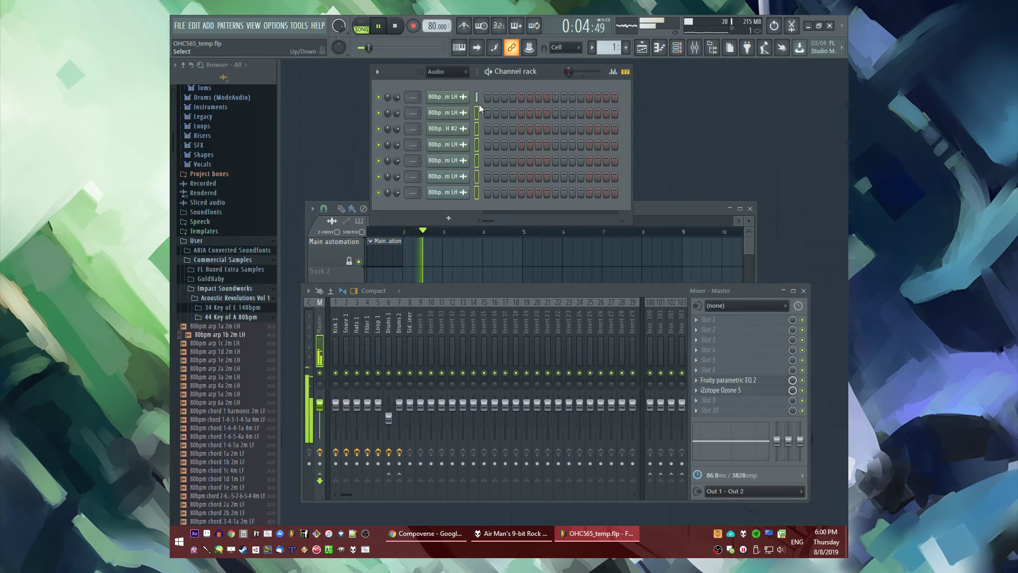
click(420, 344)
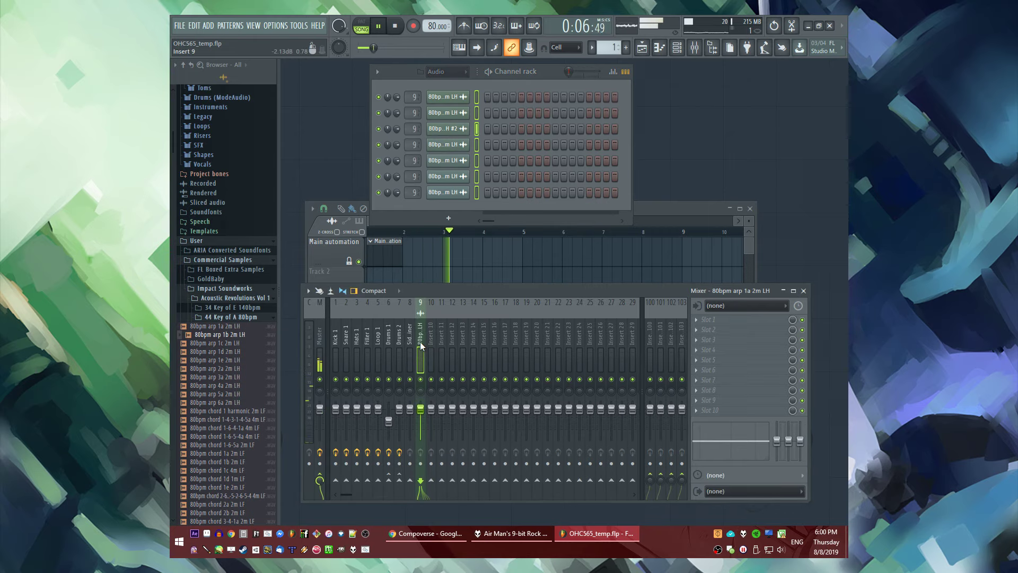
key(ctrl+l)
Load the 80bpm arp 2a 2m LH sample back into the channel of the second arp clip
key(F5)
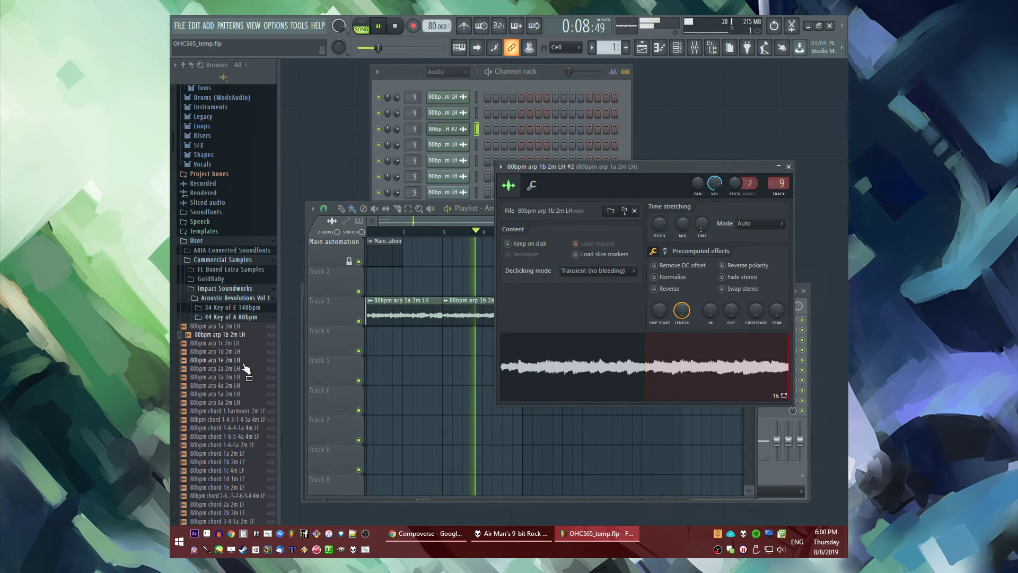
drag(246, 368, 652, 346)
key(F5)
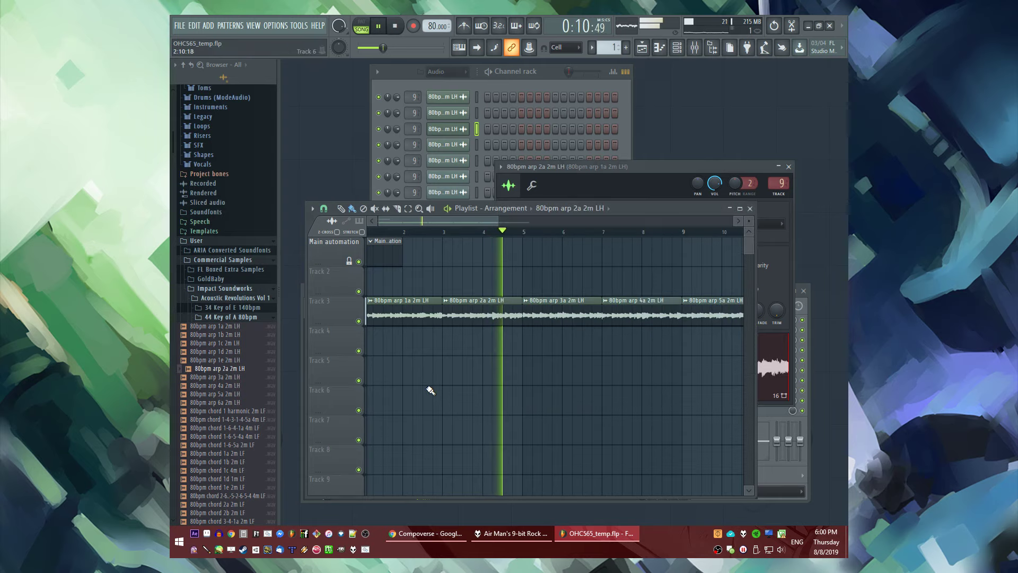
scroll(473, 289, down, 3)
scroll(415, 279, up, 2)
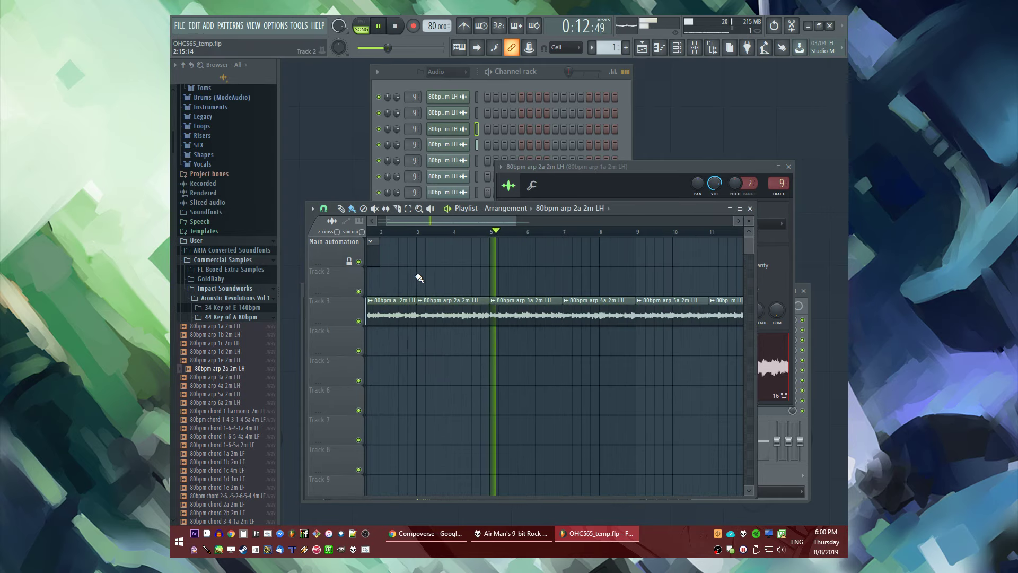
Add Fruity Reeverb 2 to effect slot 4 of the arp mixer track
click(782, 185)
click(500, 129)
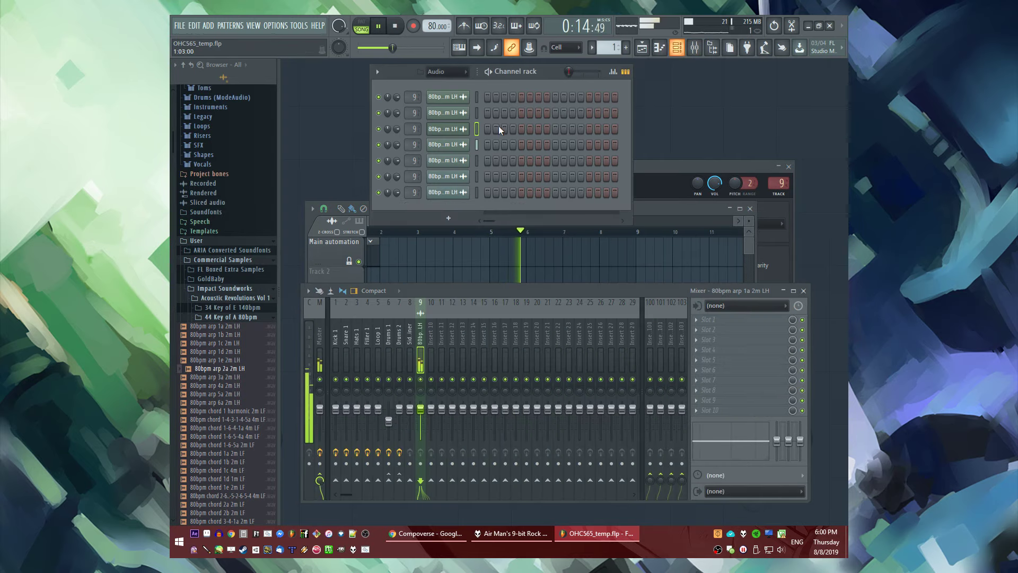
click(708, 349)
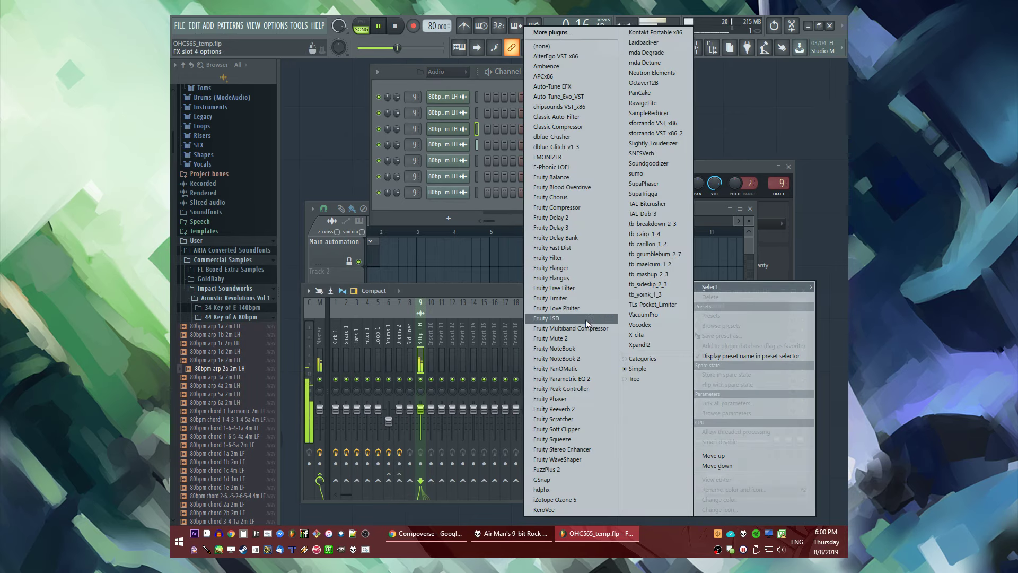
click(570, 408)
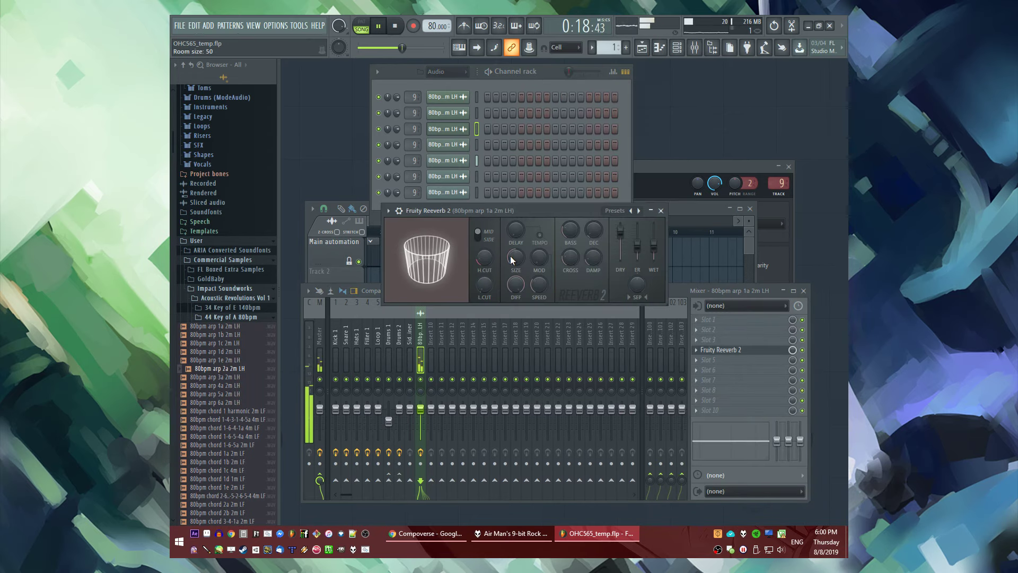
click(662, 212)
Add Fruity Delay Bank to slot 2 of the arp mixer track with ping-pong feedback at 24% volume
click(708, 329)
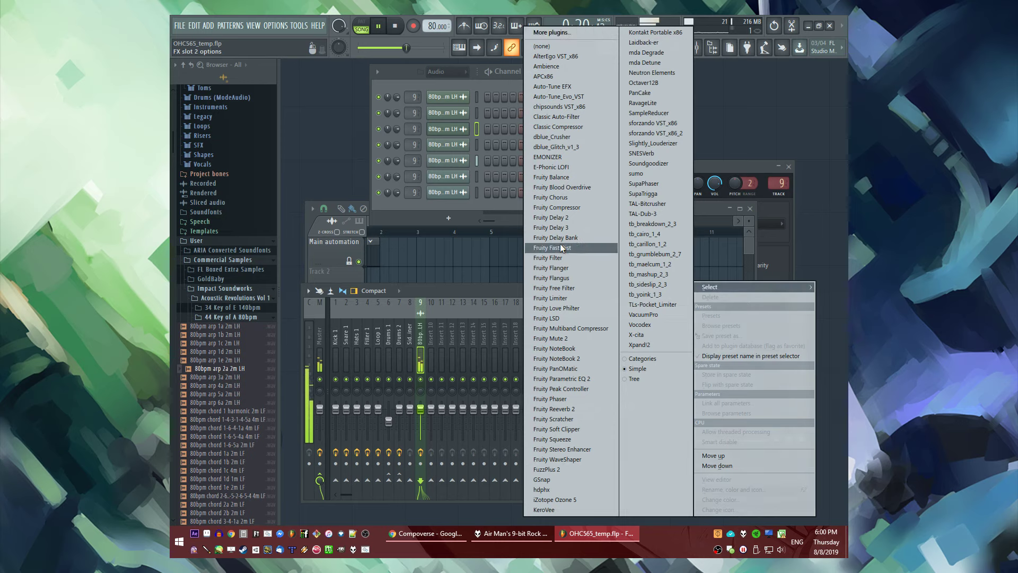
click(568, 341)
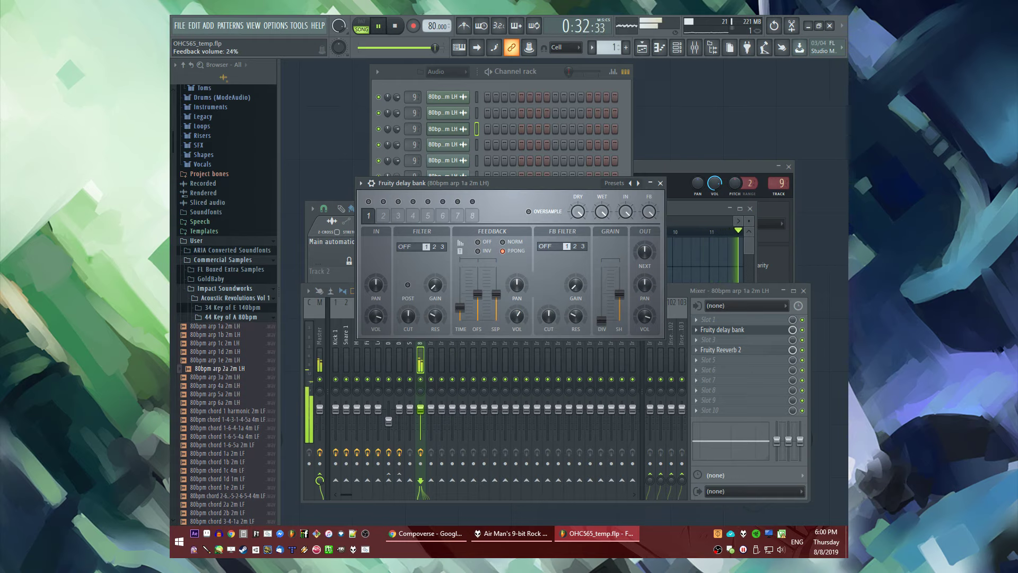
click(661, 183)
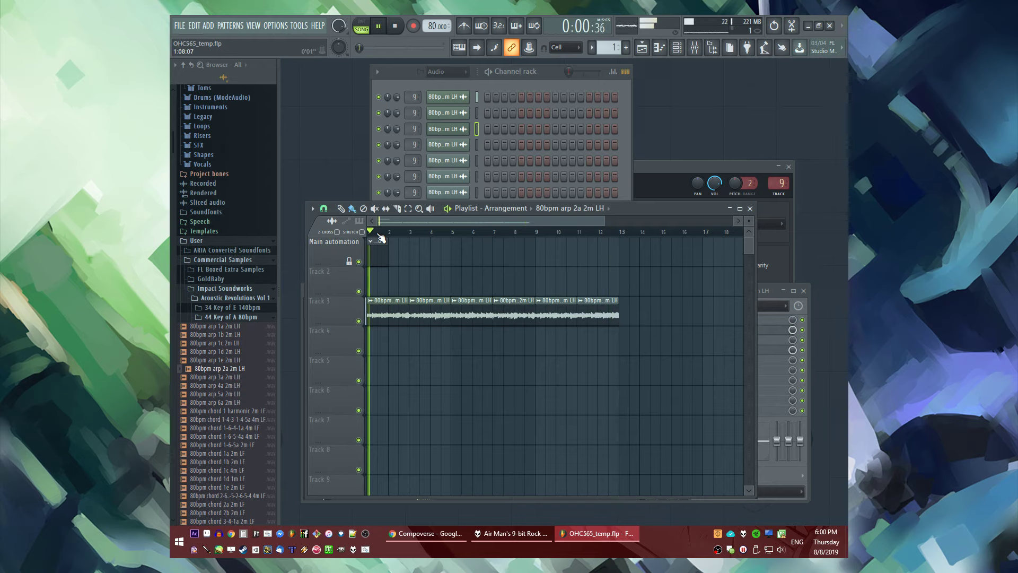
Create Pattern 2 and place its clip at bar 3 of Track 5
scroll(400, 331, up, 3)
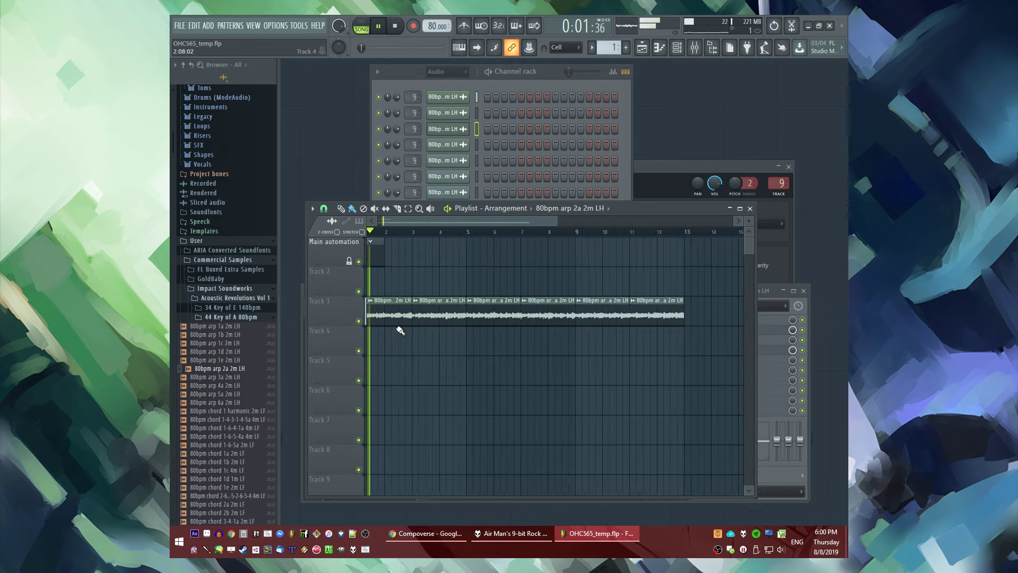
click(423, 358)
scroll(239, 361, down, 15)
scroll(239, 361, up, 20)
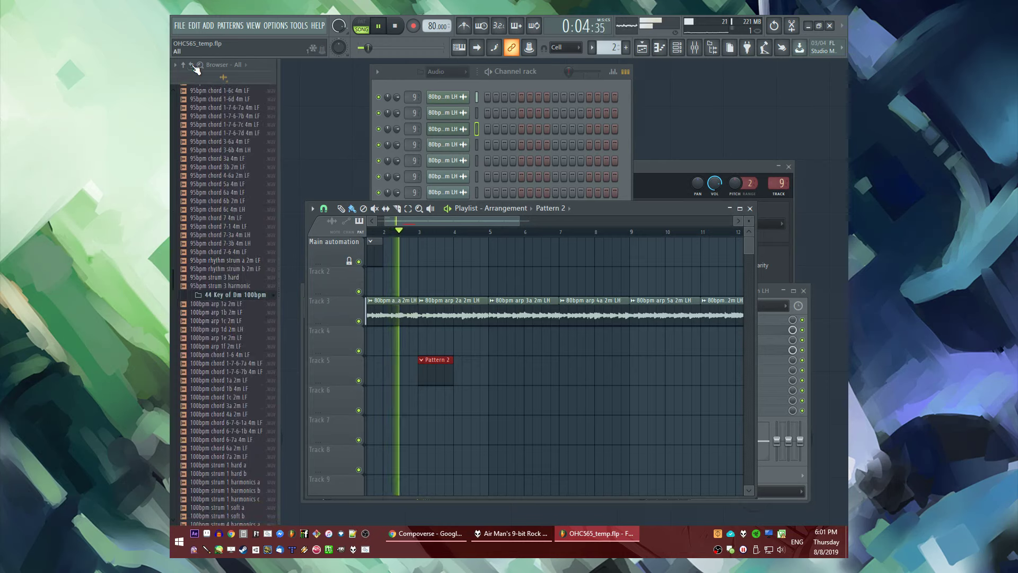
Add Fruity Parametric EQ 2 to slot 1, lowering band 7 to -18 dB at about 10.9 kHz and pulling band 1 fully down
key(F9)
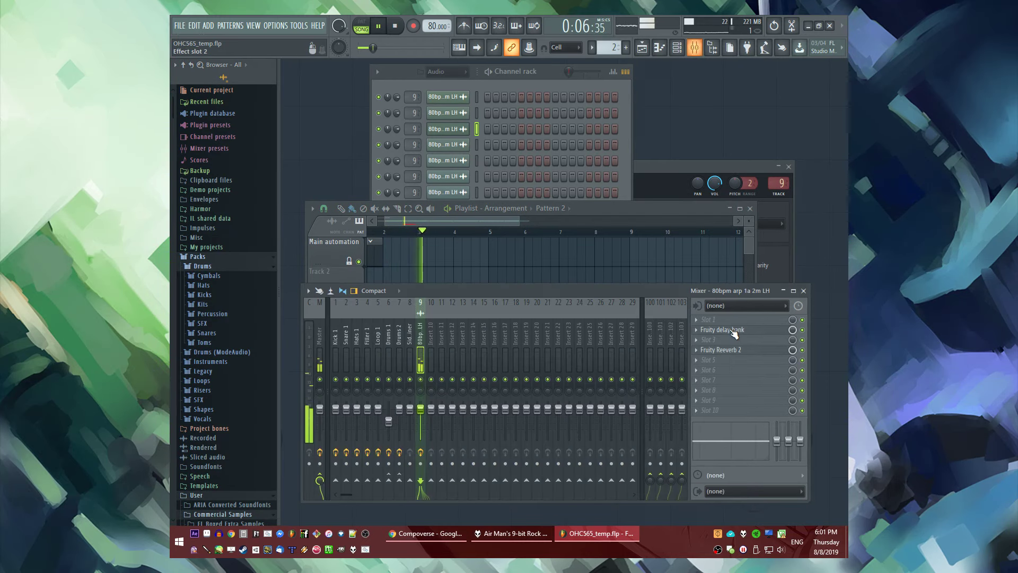
click(697, 319)
click(562, 63)
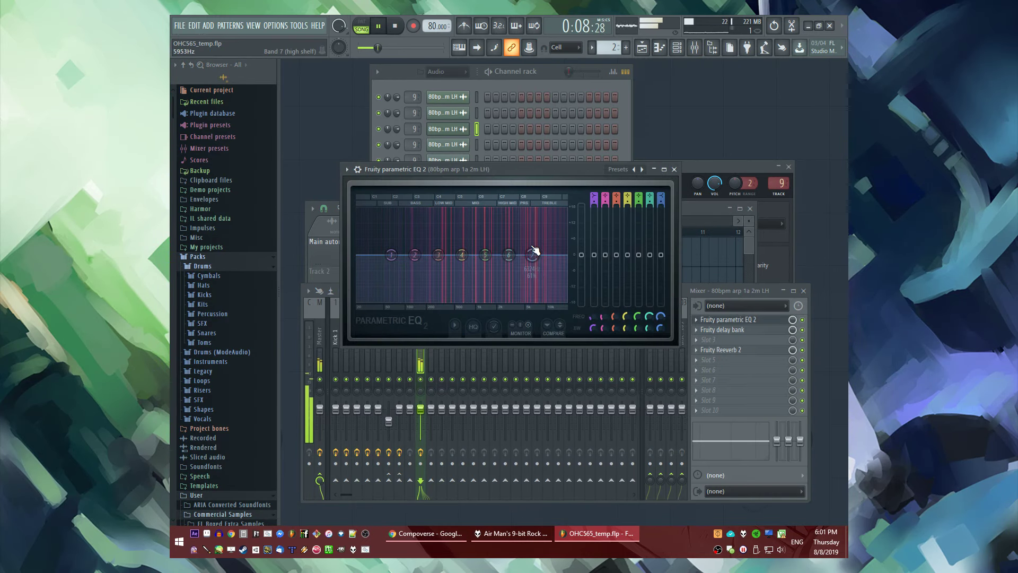
drag(532, 255, 549, 300)
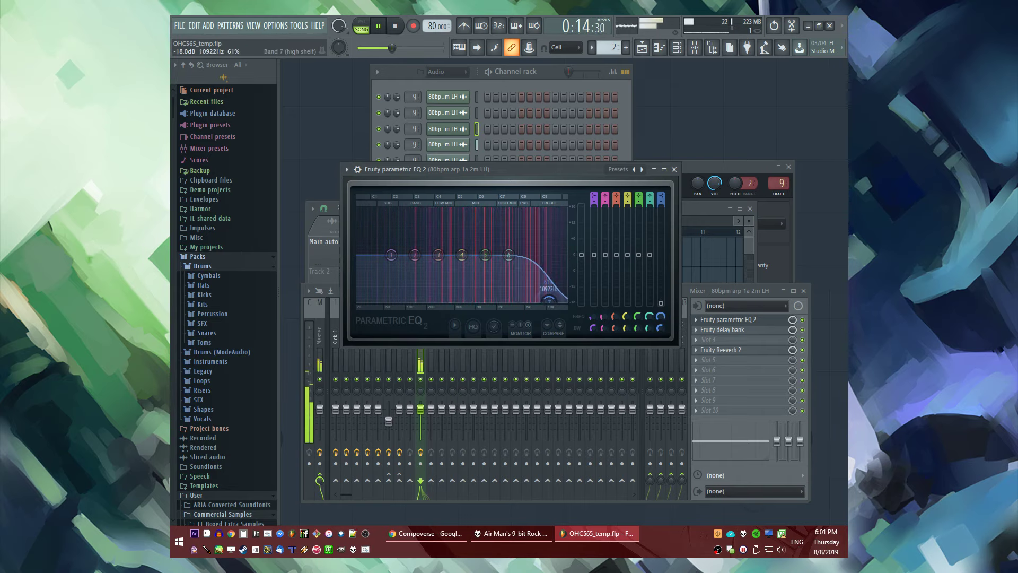
drag(391, 255, 399, 302)
click(674, 169)
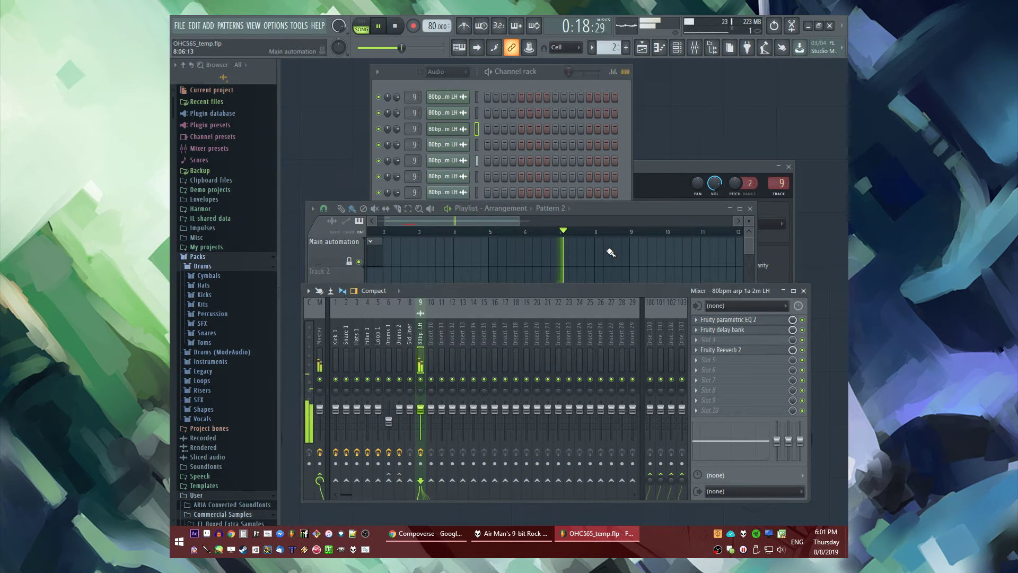
Move the Pattern 2 clip to the start of Track 4 and add an Addictive Keys channel
click(419, 268)
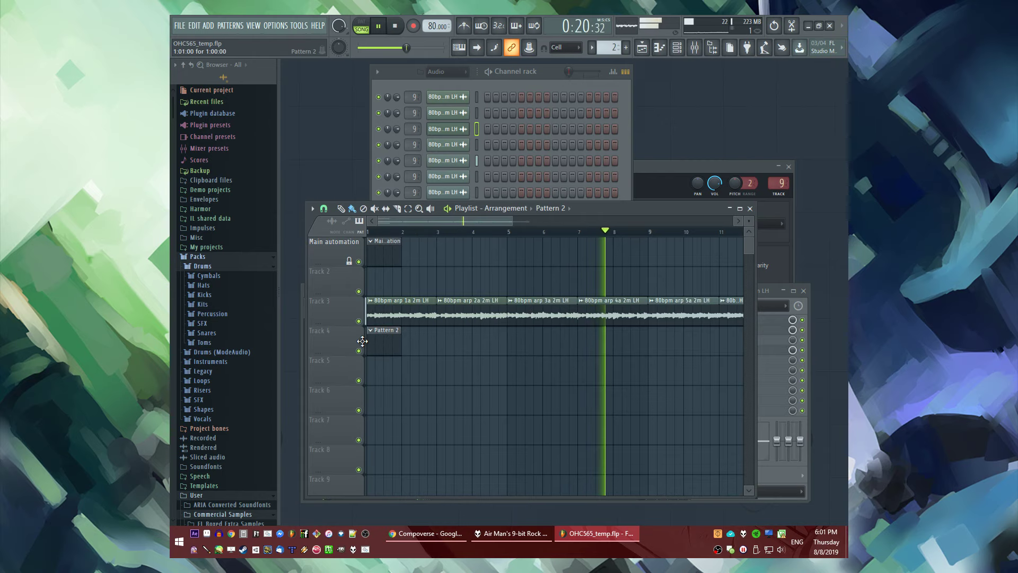
click(208, 25)
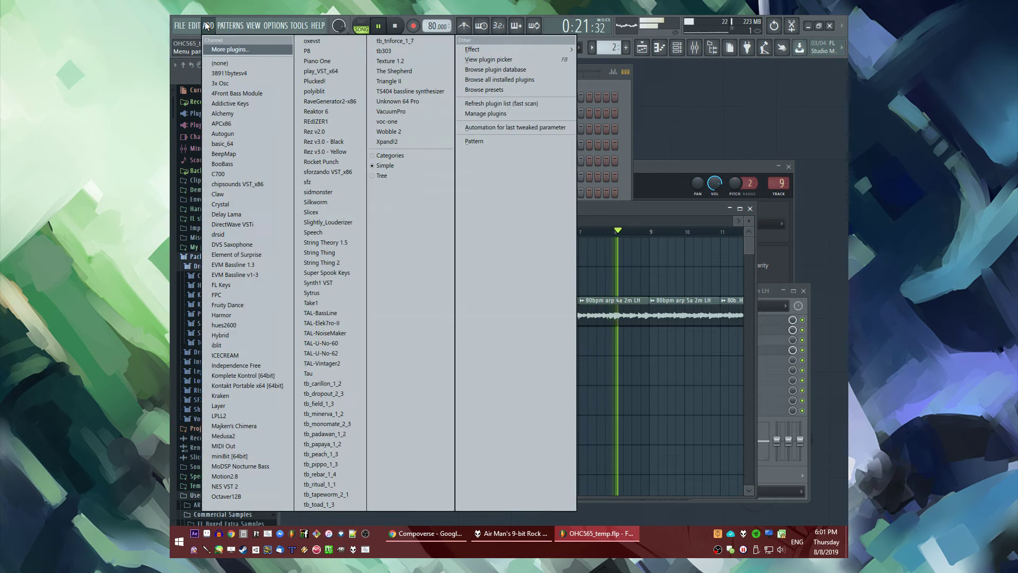
click(234, 102)
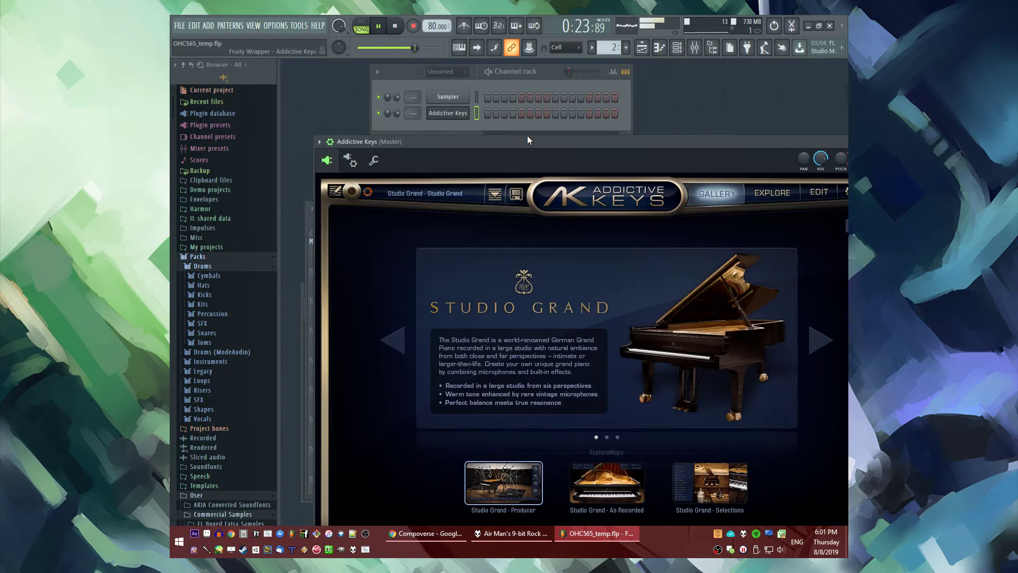
drag(527, 136, 505, 101)
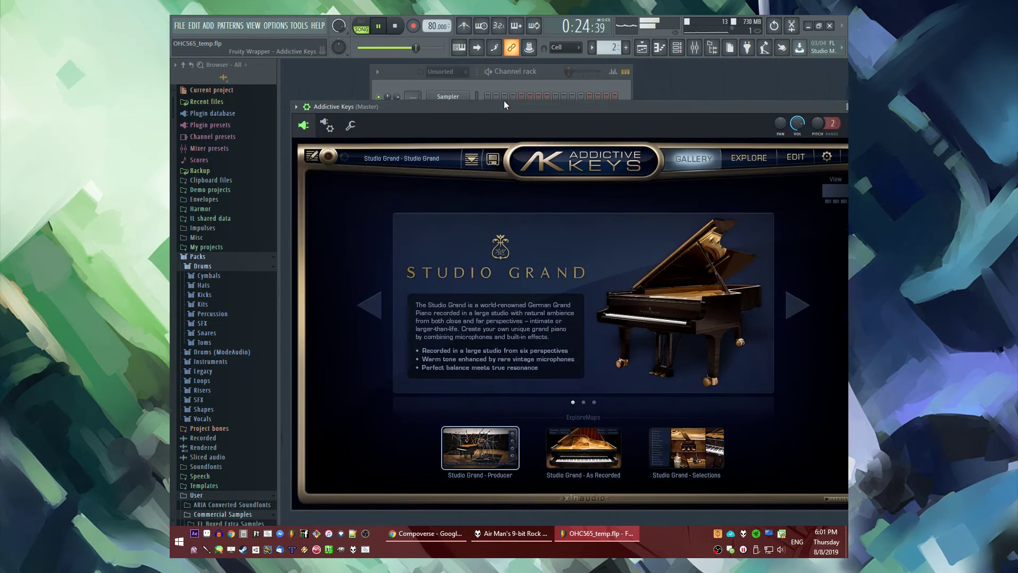
Browse the Studio Grand sounds in Addictive Keys and load the Arena Ballad preset while the arp sequence plays
click(574, 458)
key(space)
key(F5)
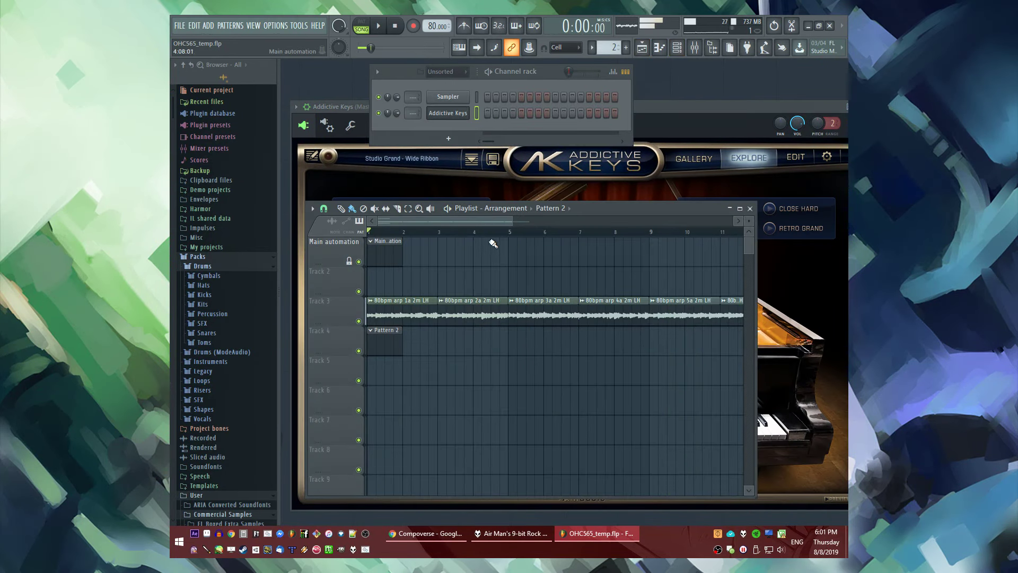
key(F6)
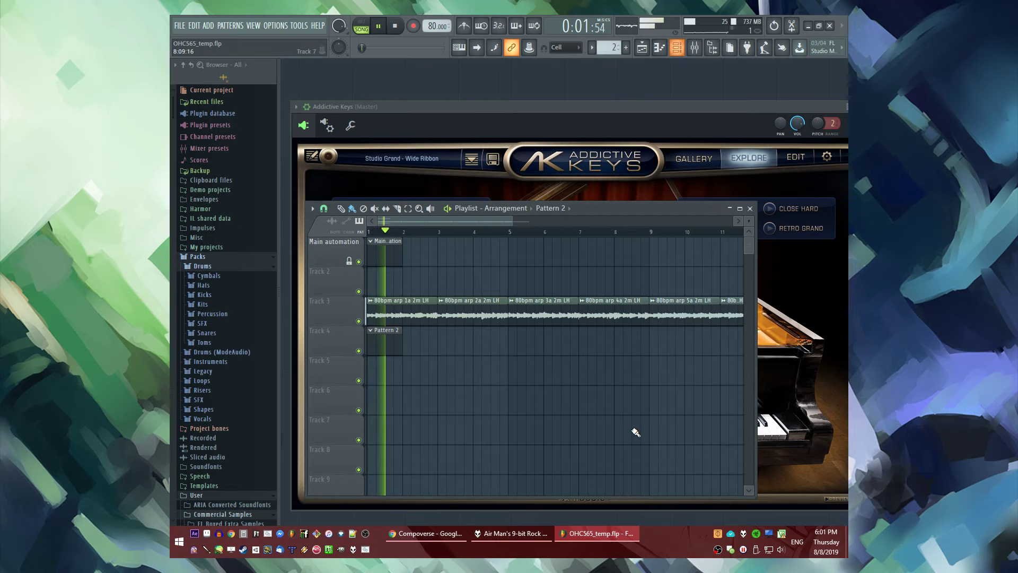
click(804, 473)
click(596, 484)
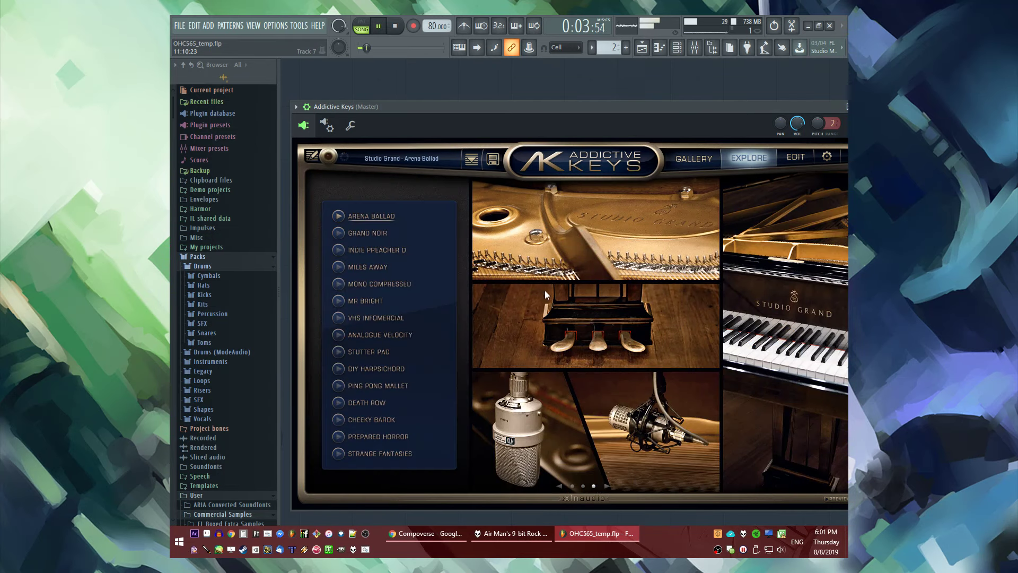
Audition the Miles Away and Indie Preacher D presets in Addictive Keys, then load Grand Noir
click(362, 269)
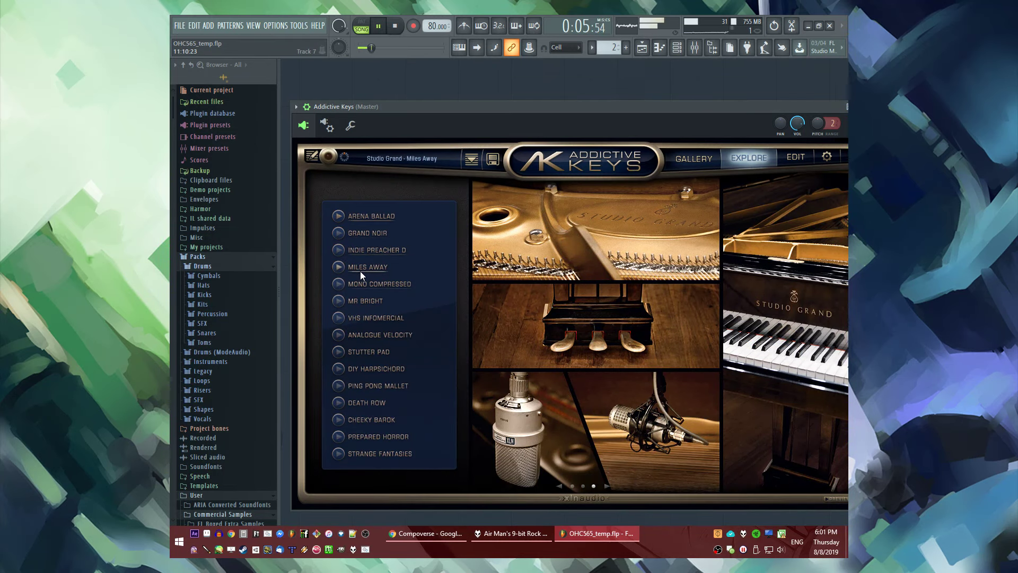
key(F6)
click(340, 267)
key(space)
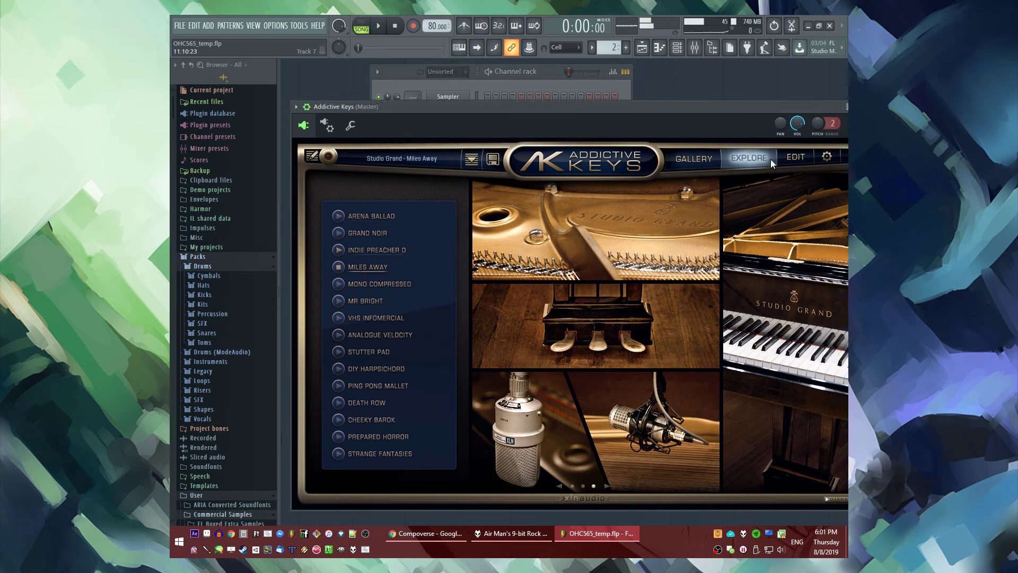
click(337, 250)
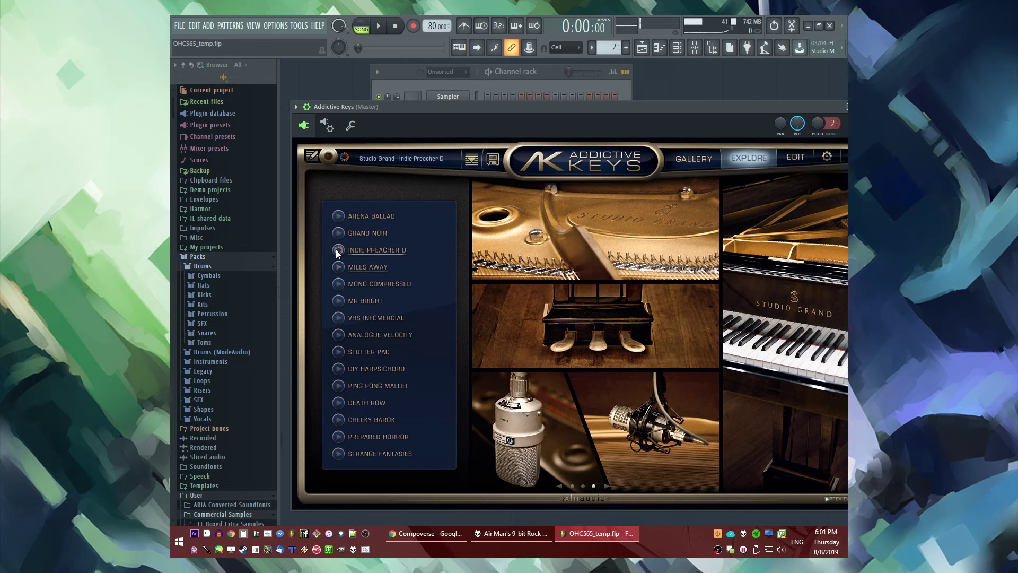
click(339, 232)
click(342, 250)
click(341, 268)
click(339, 231)
key(F6)
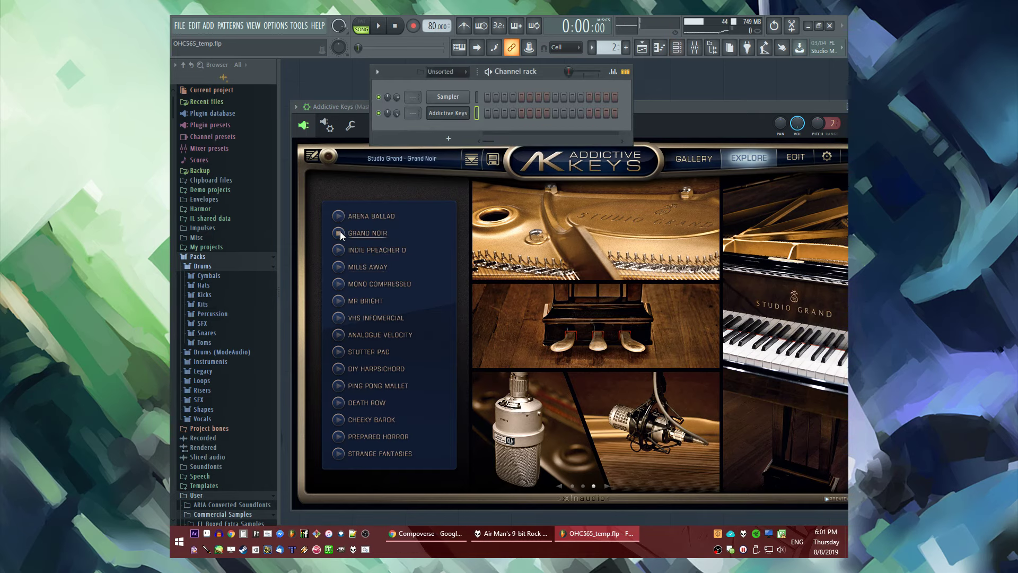
Try a C#5 test note at the start of the Addictive Keys piano roll, then remove it
right_click(449, 120)
click(491, 119)
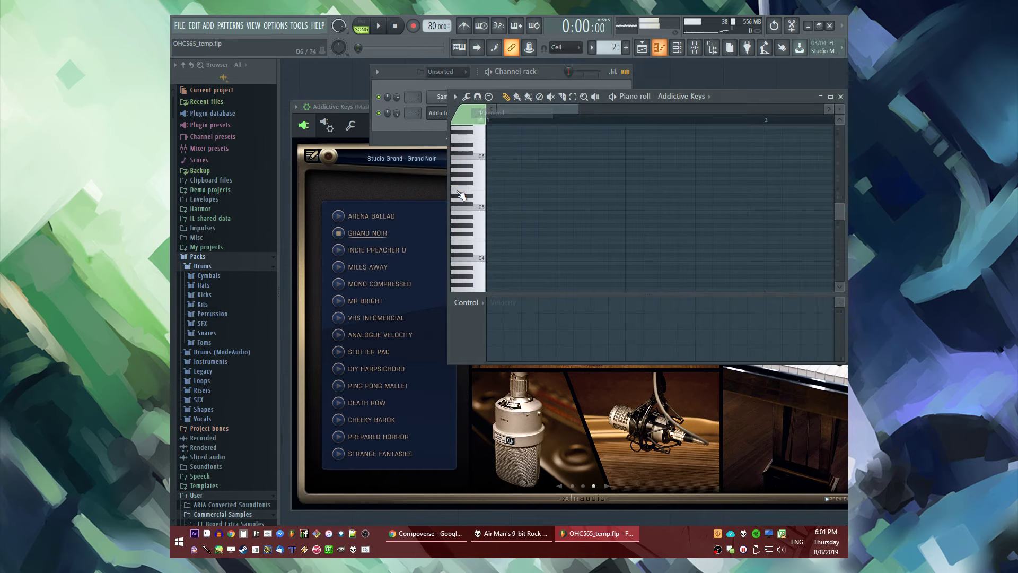
key(F5)
key(F7)
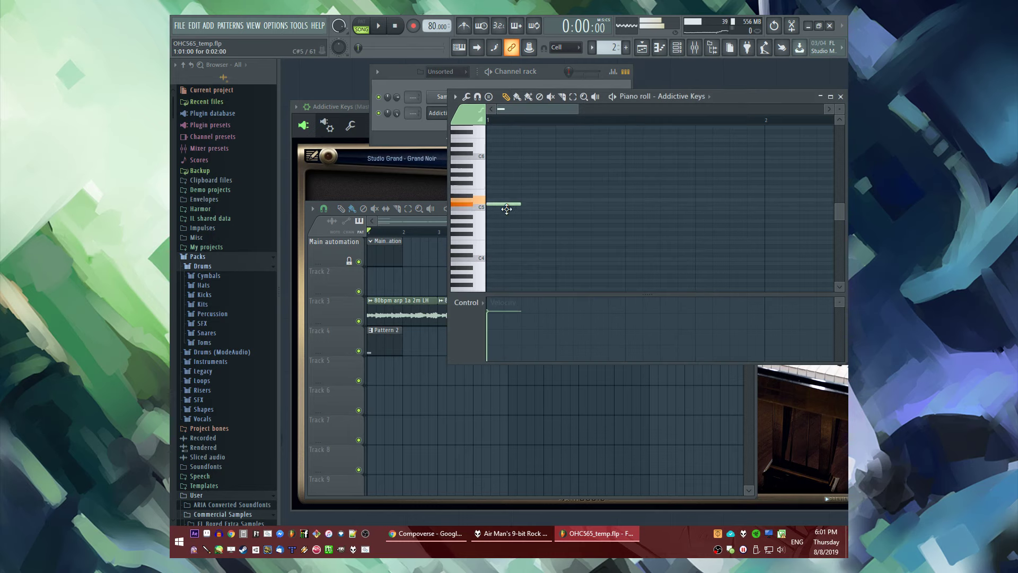
key(space)
key(space)
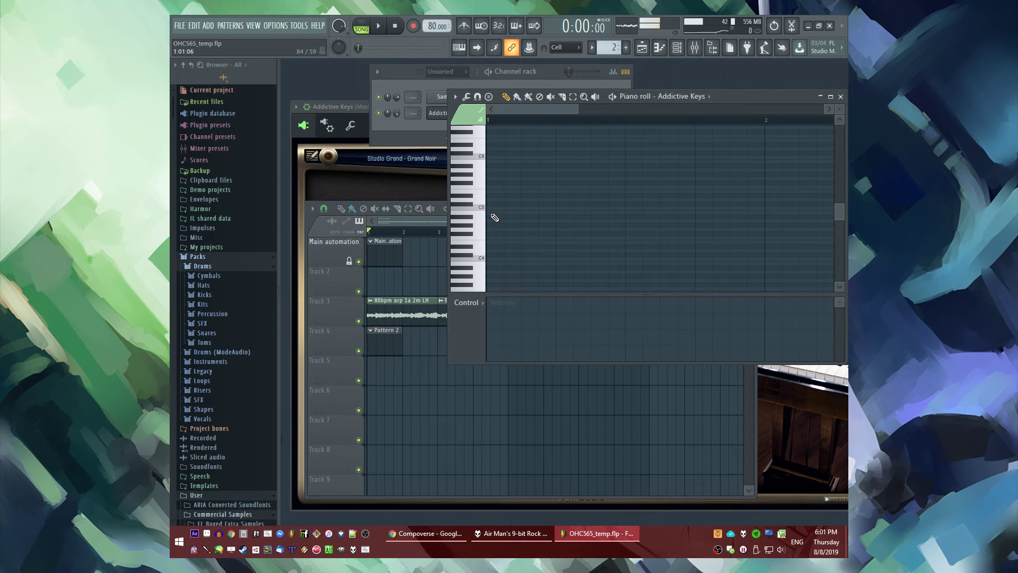
Try single test notes at C6, C7, A5 and C#6 at the start of the Addictive Keys piano roll, listening during playback
click(399, 185)
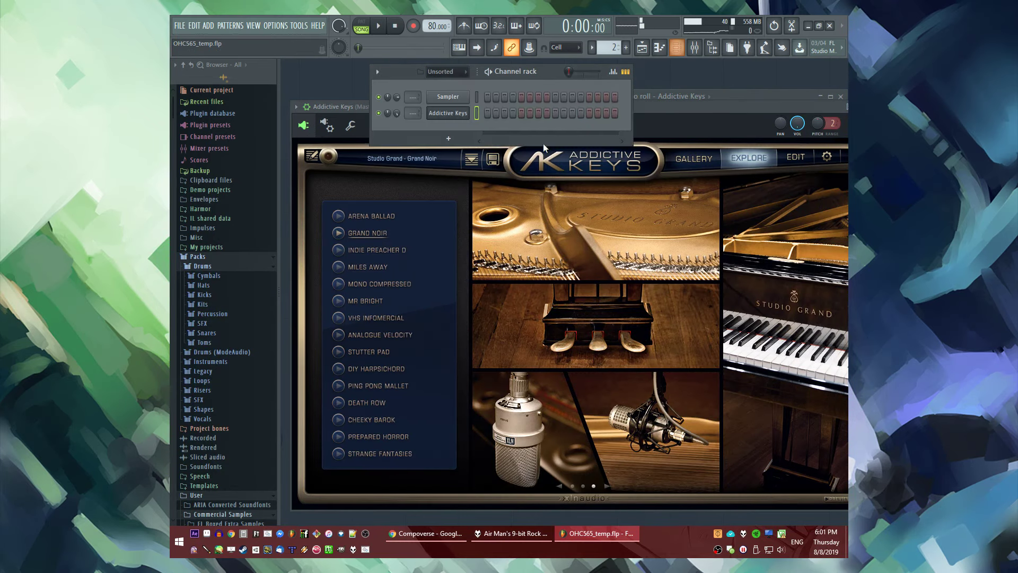
right_click(471, 111)
click(476, 112)
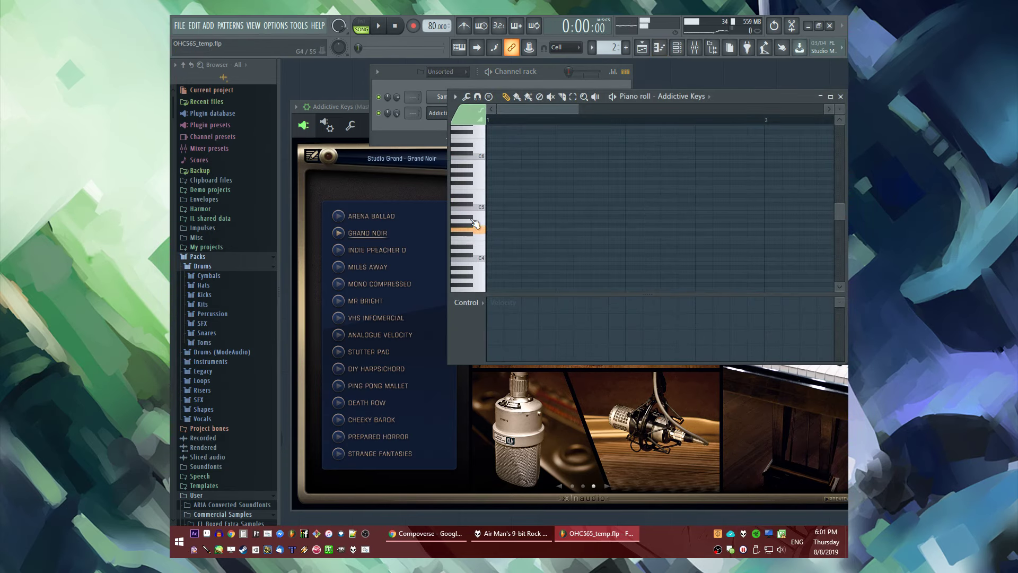
scroll(525, 222, up, 4)
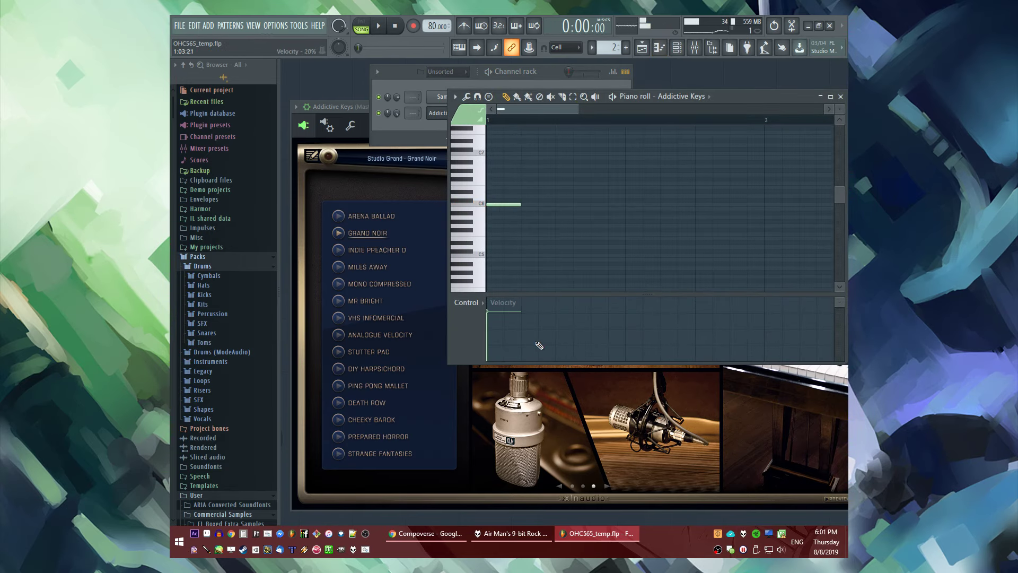
right_click(516, 205)
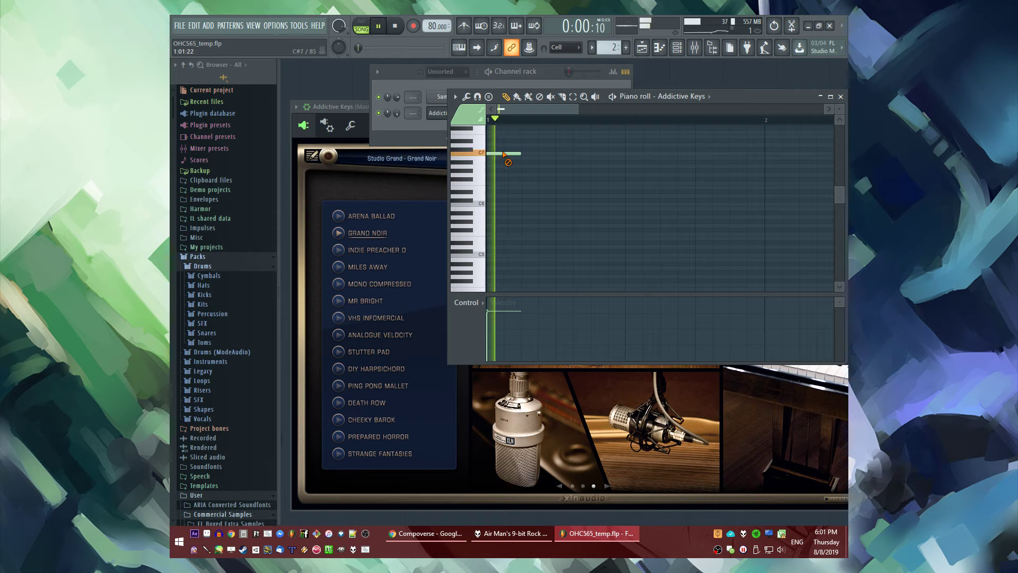
right_click(506, 154)
right_click(493, 217)
key(space)
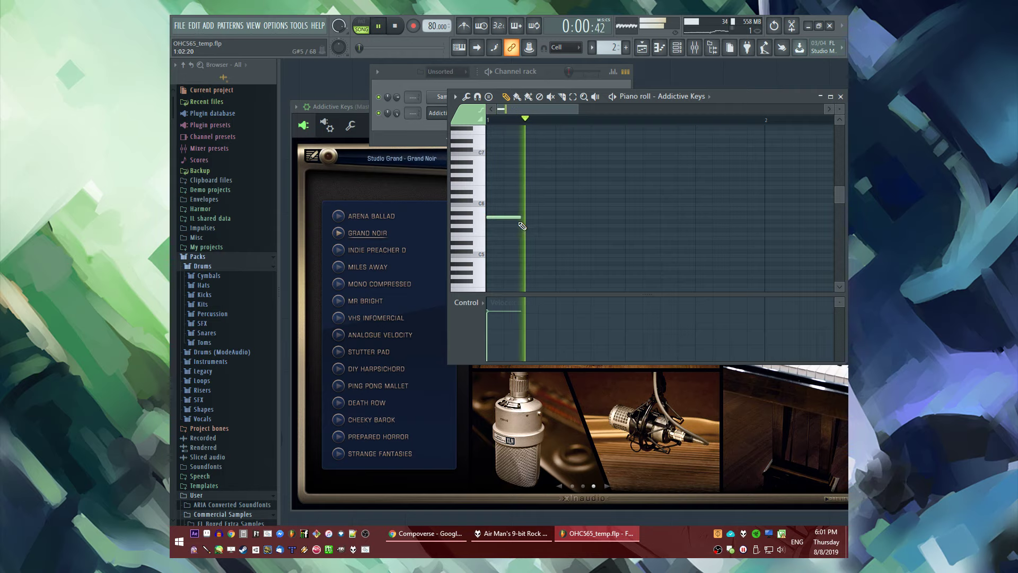
key(space)
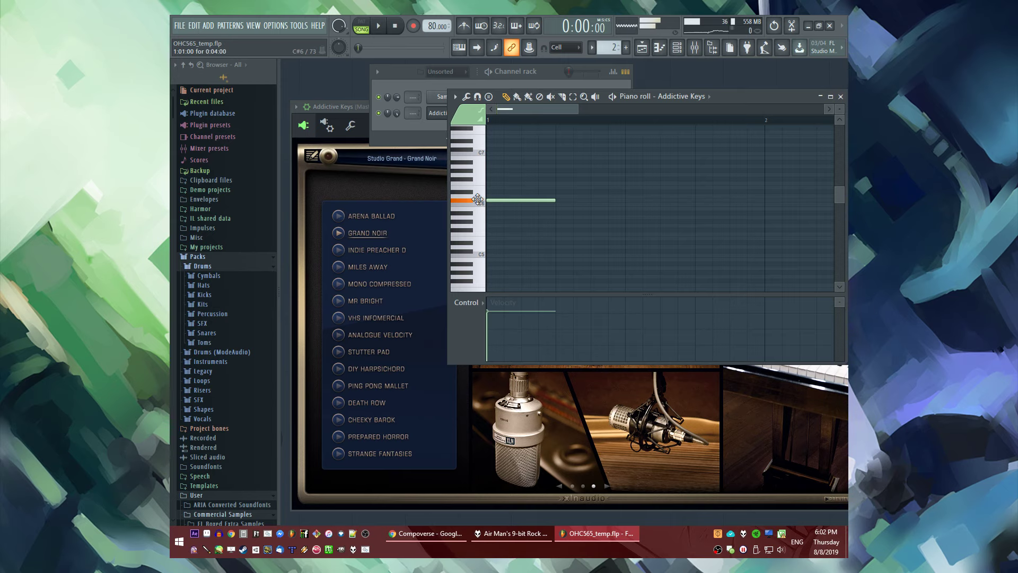
key(space)
Load the Studio Grand - Producer map with its Studio Grand preset in Addictive Keys and play the pattern
click(354, 179)
click(679, 159)
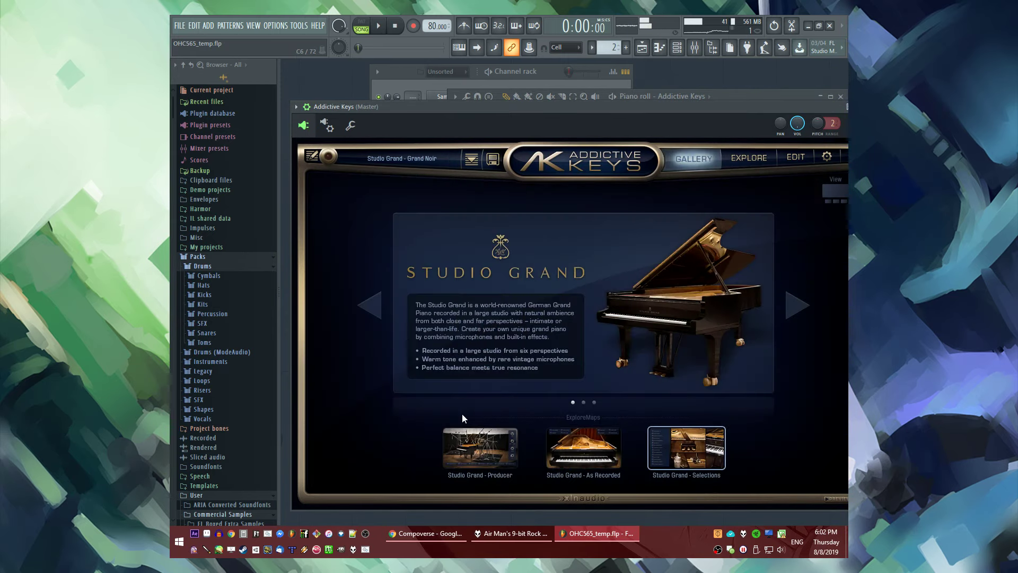
click(478, 451)
key(space)
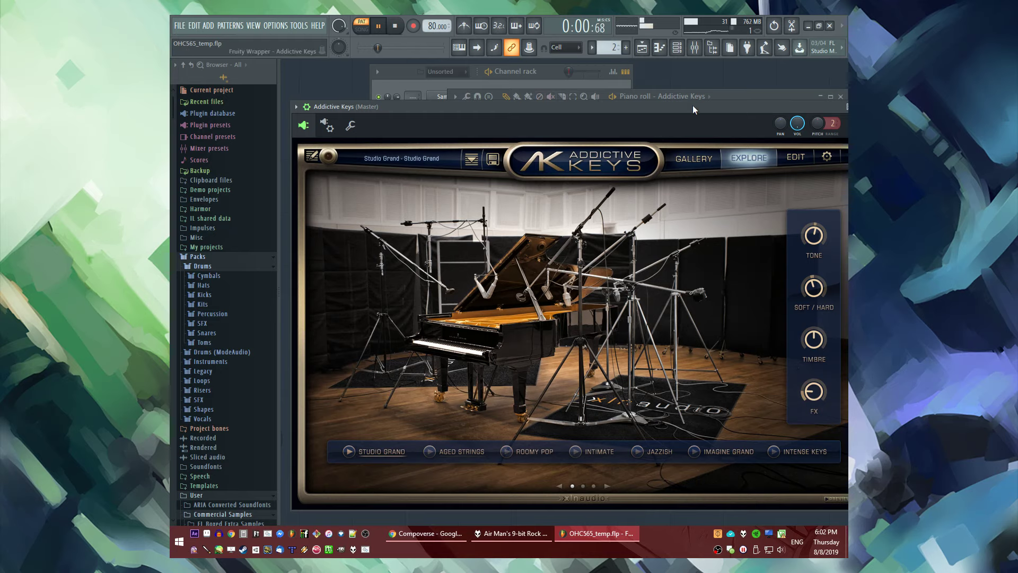
key(space)
key(F6)
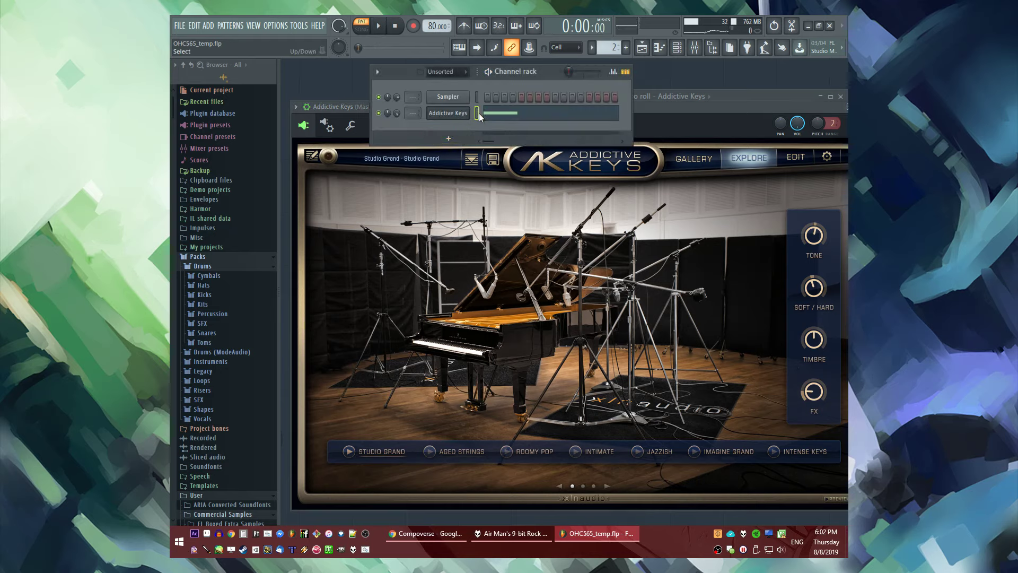
Play the arrangement in song mode from the Playlist and select all clips
key(F6)
key(F5)
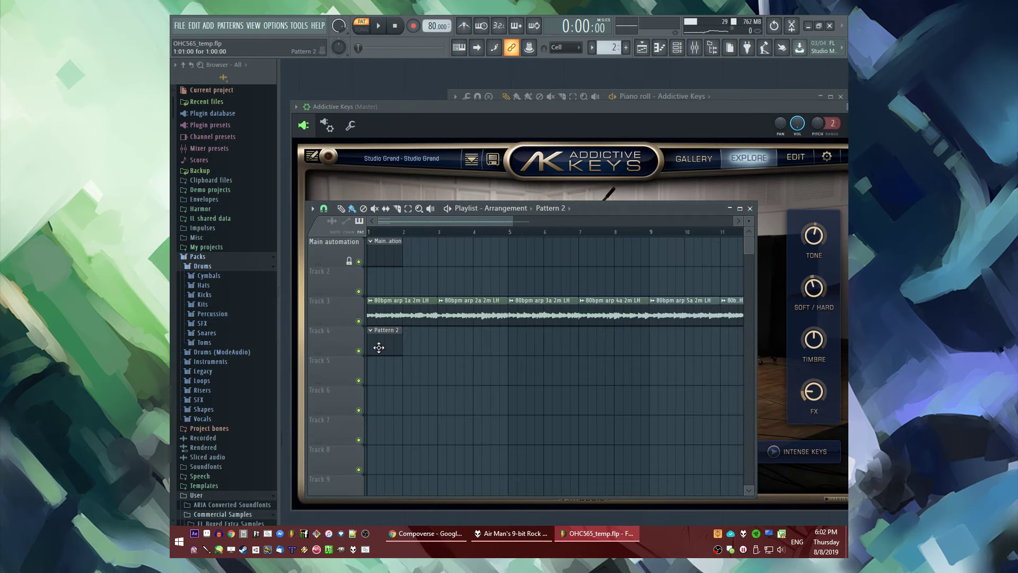
scroll(366, 238, down, 3)
key(l)
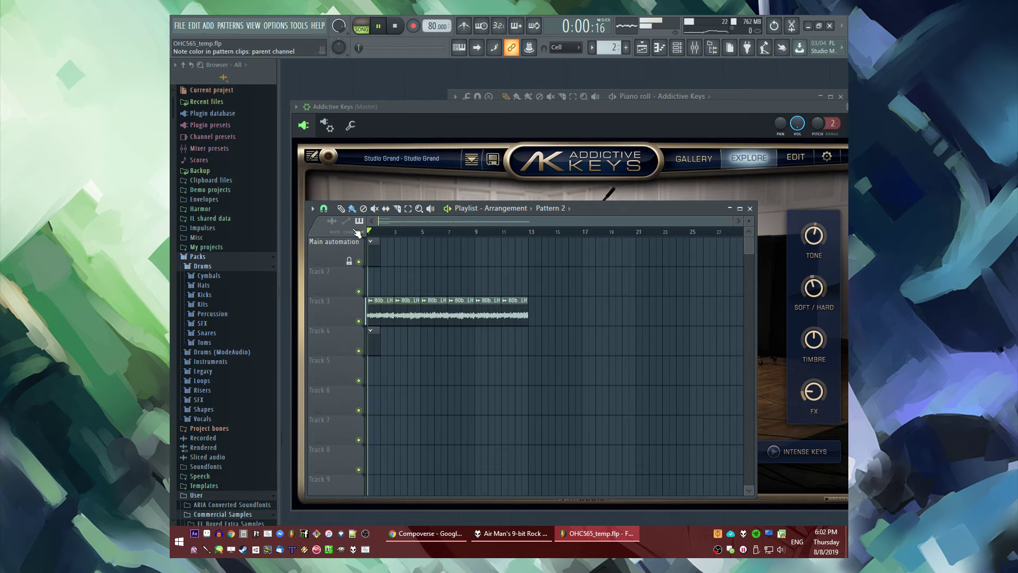
scroll(374, 351, up, 3)
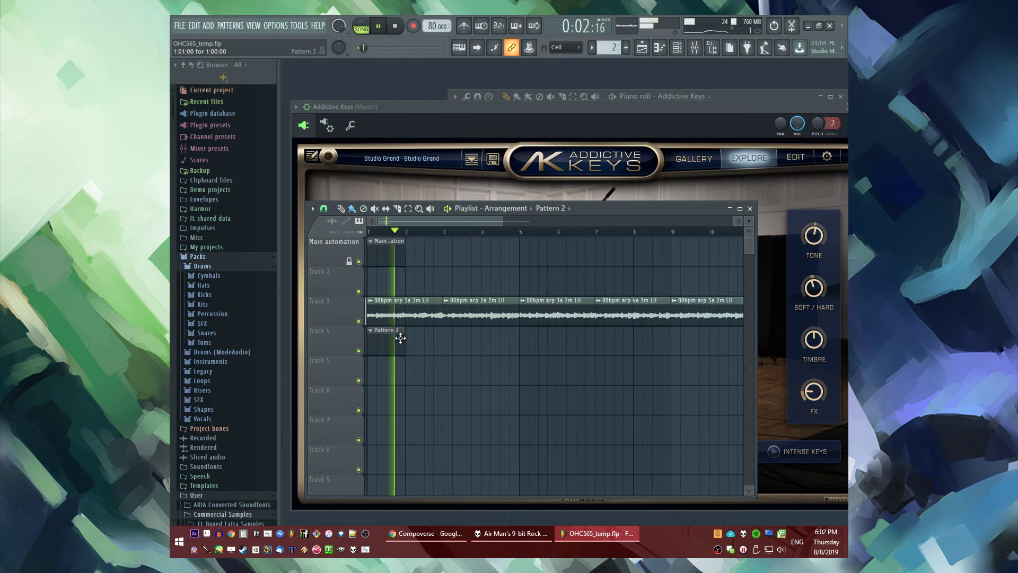
key(ctrl+a)
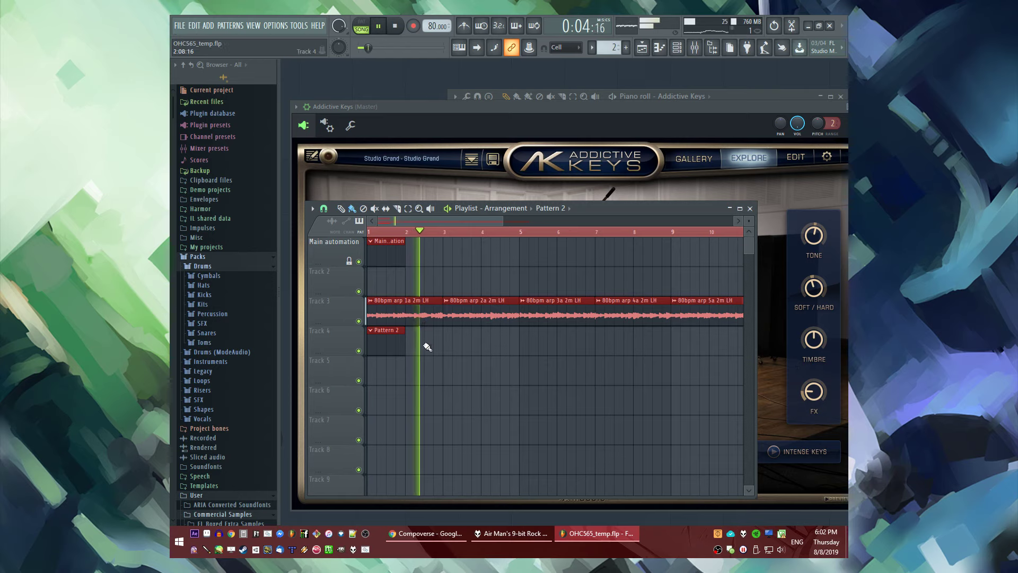
Place the 80bpm strum 1 soft sample from Acoustic Revolutions Vol 1, 44 Key of A 80bpm, at the start of Track 5
scroll(213, 346, down, 10)
scroll(222, 297, up, 5)
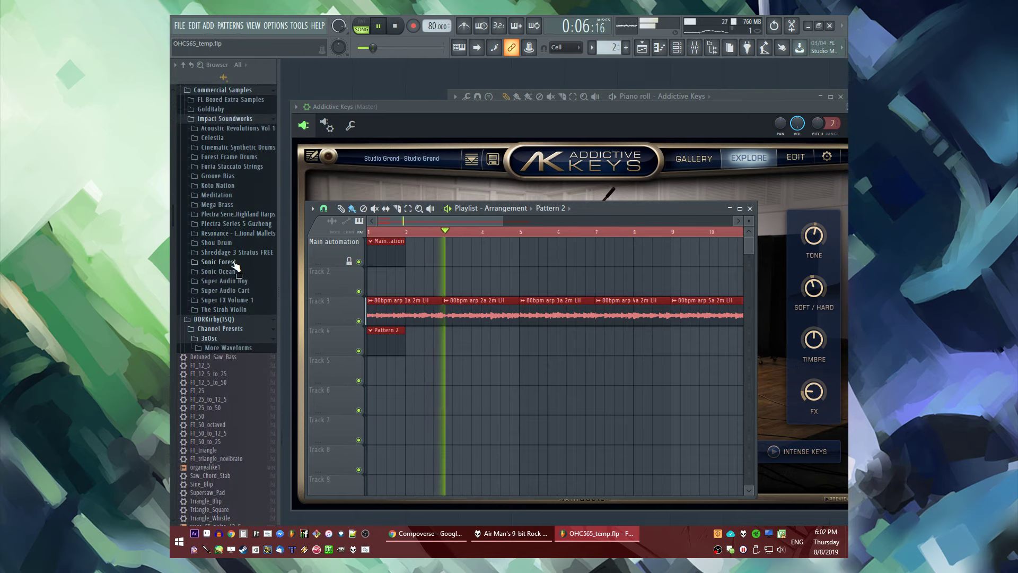
click(233, 130)
key(space)
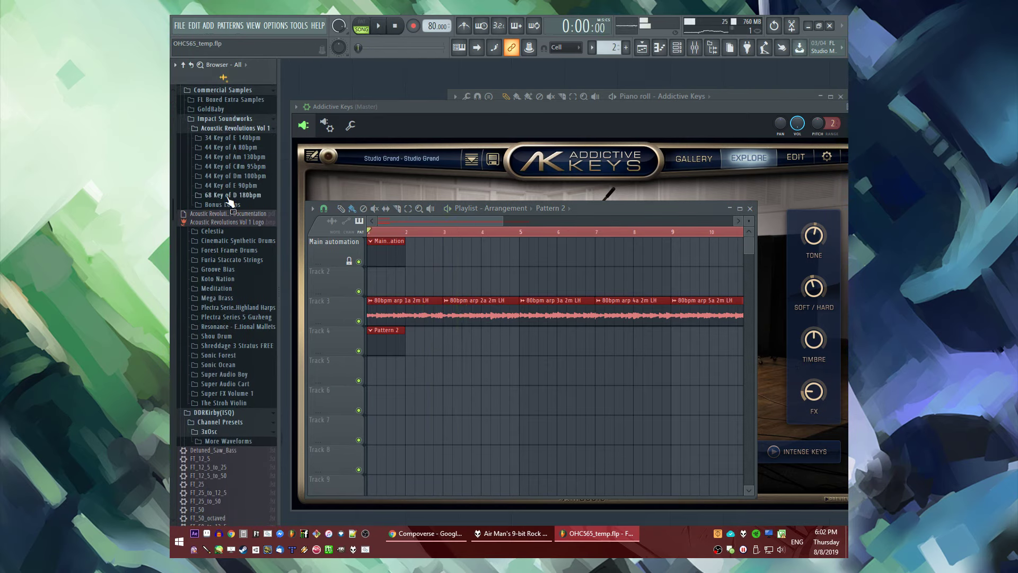
click(229, 147)
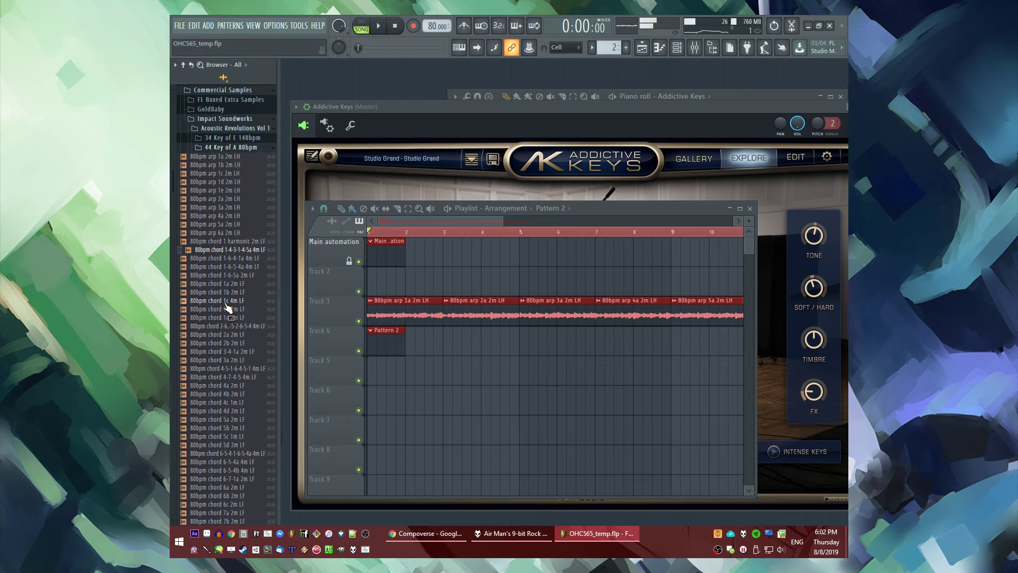
scroll(228, 308, down, 3)
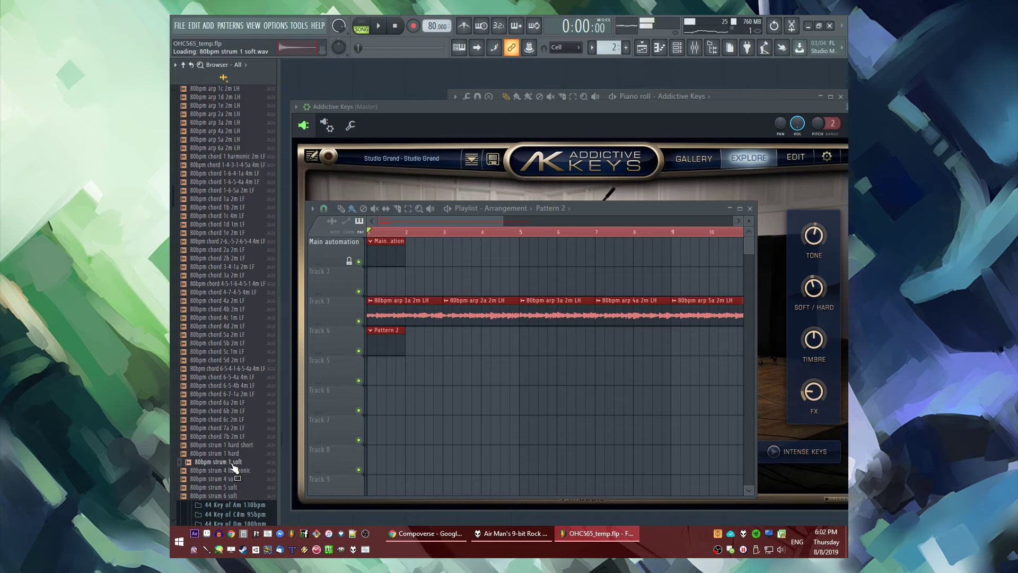
drag(388, 376, 390, 371)
Move all the arp clips on Track 3 so that they start at bar 5
scroll(450, 326, down, 3)
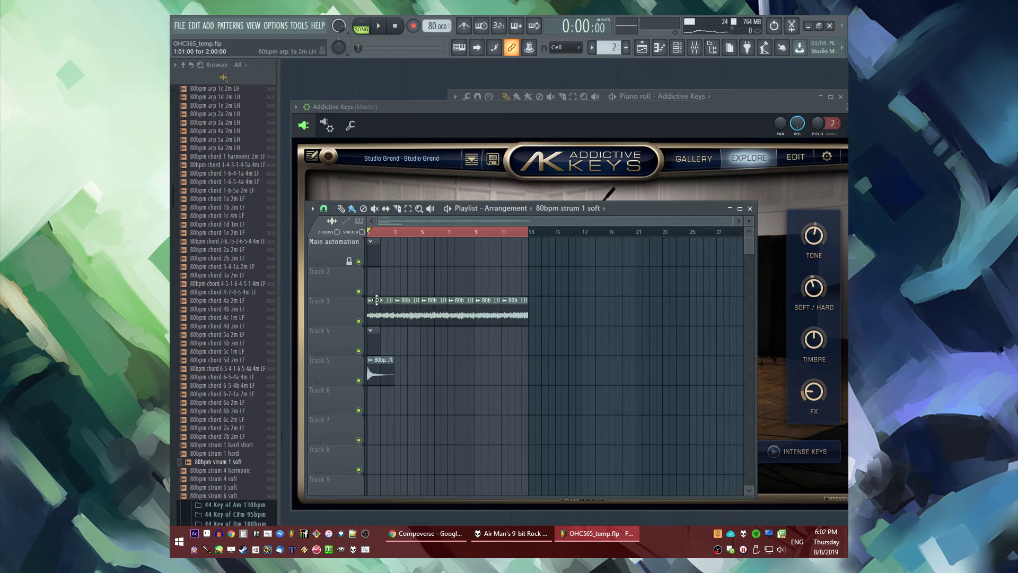
key(space)
drag(450, 326, 505, 326)
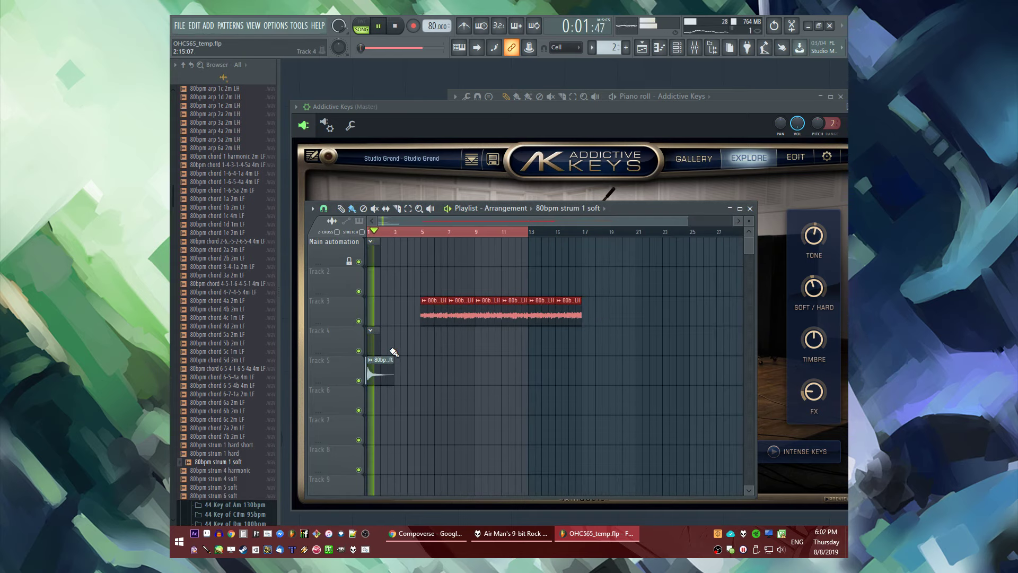
Route the 80bpm strum 1 soft sample to mixer track 9 and listen to it in the arrangement
scroll(382, 361, up, 3)
double_click(375, 373)
key(F9)
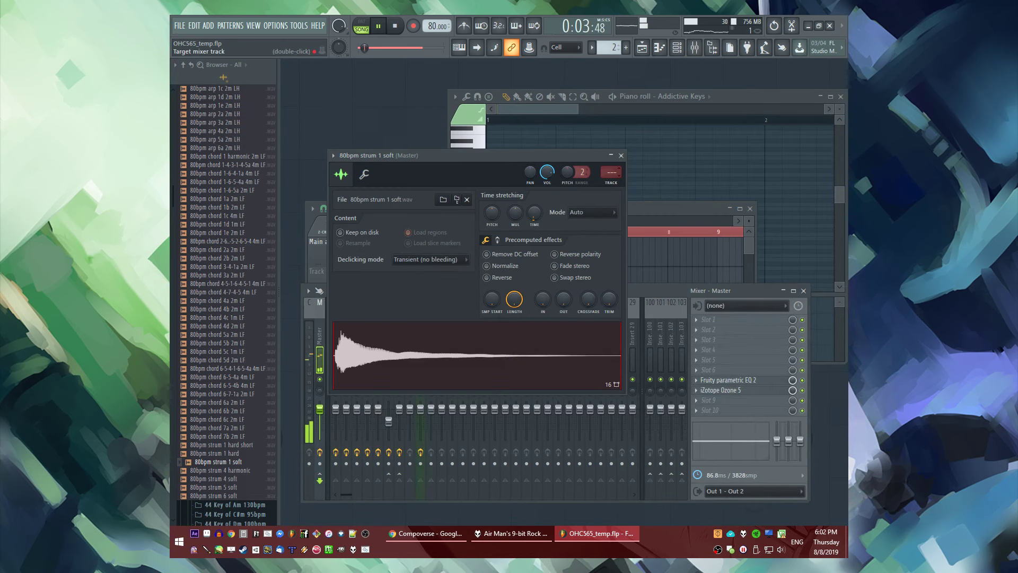
drag(614, 176, 615, 175)
key(space)
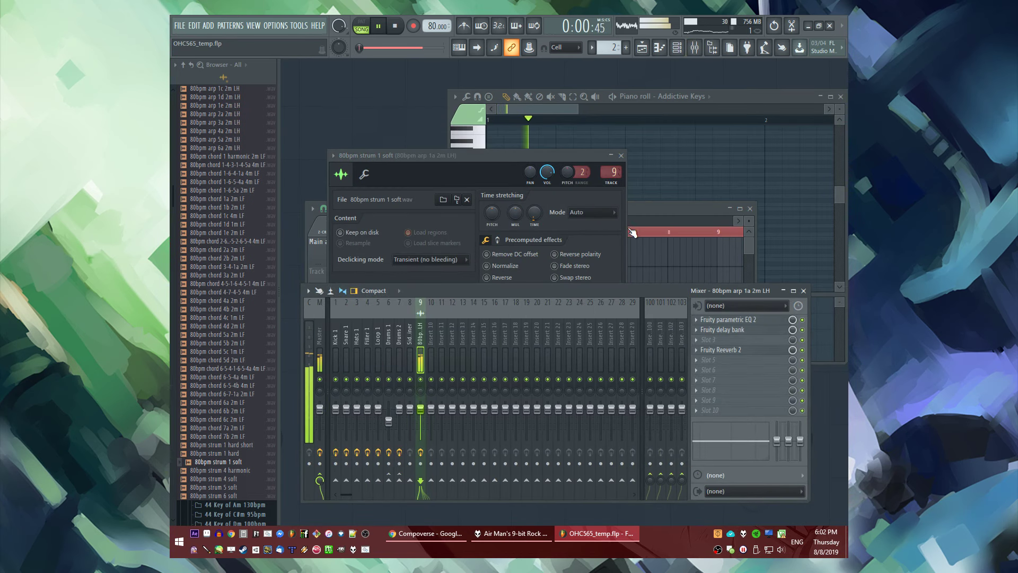
click(632, 234)
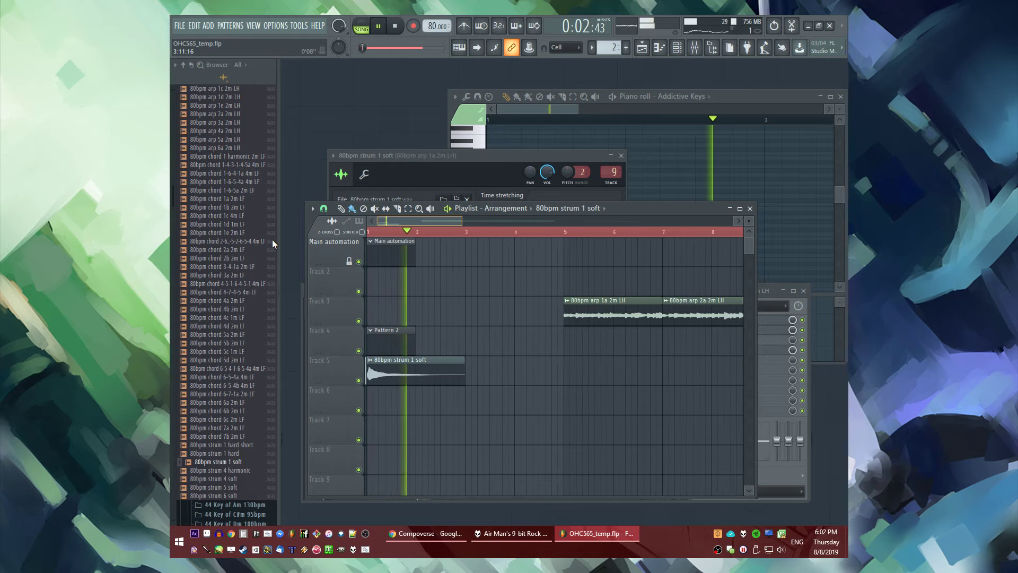
click(547, 181)
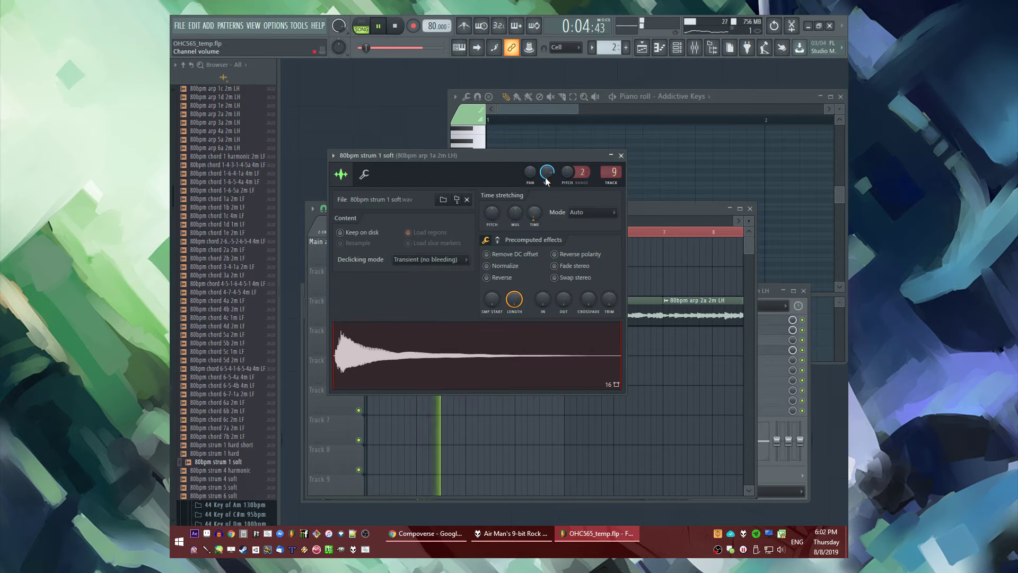
key(space)
Place the 80bpm strum 4 soft sample at bar 3 of Track 5 and move the arp clips to start at bar 9
key(F5)
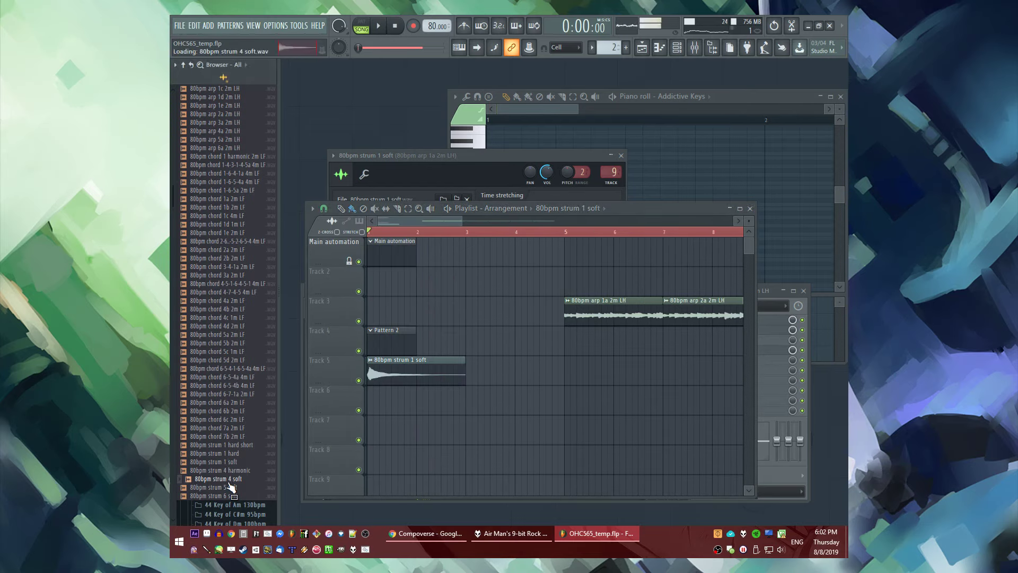
drag(469, 373, 469, 373)
key(space)
scroll(473, 318, down, 3)
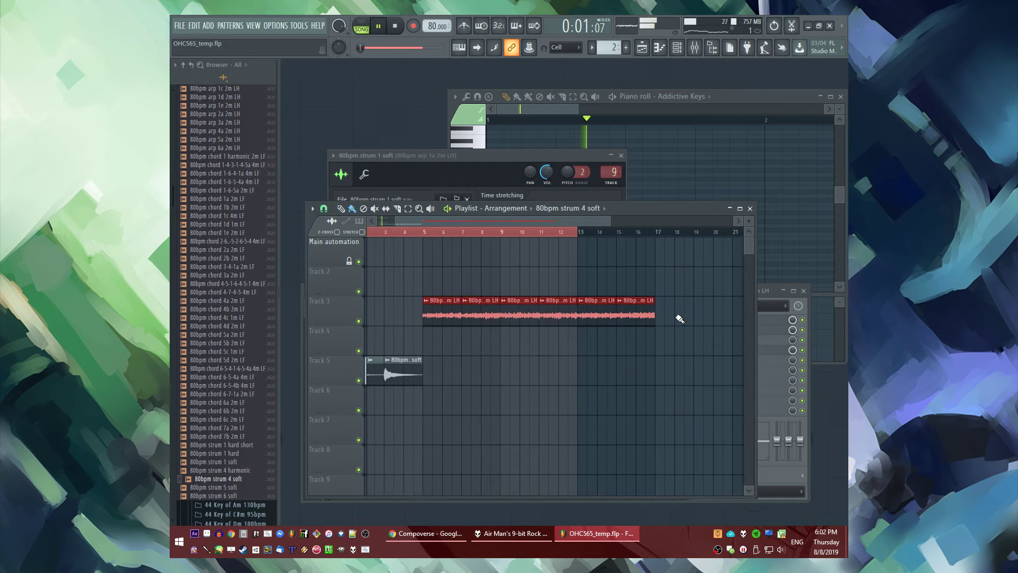
drag(417, 317, 494, 317)
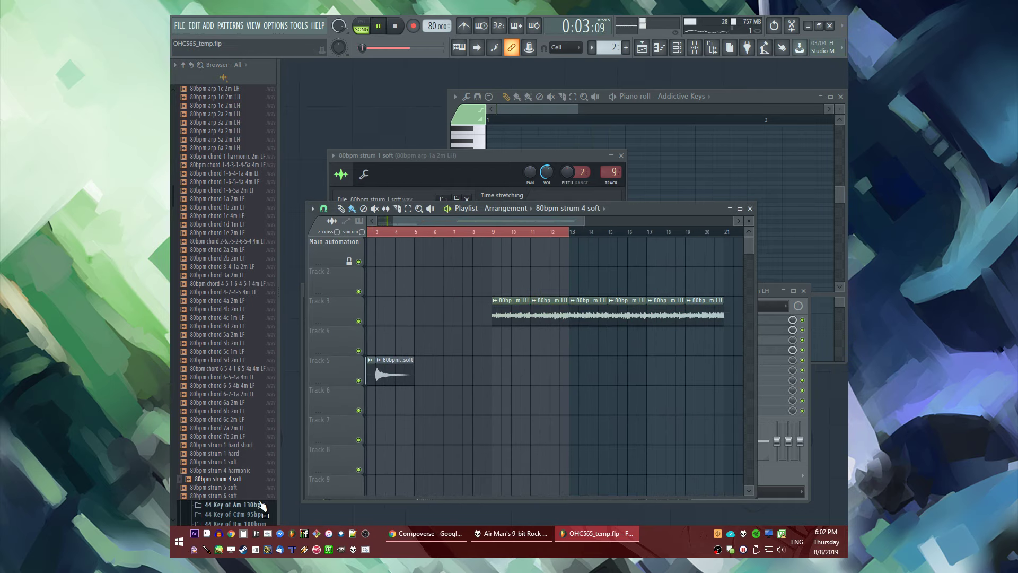
Place the 80bpm strum 5 soft sample at bar 5 of Track 5 and play the arrangement from there
drag(217, 487, 386, 411)
drag(417, 377, 418, 376)
scroll(447, 278, up, 4)
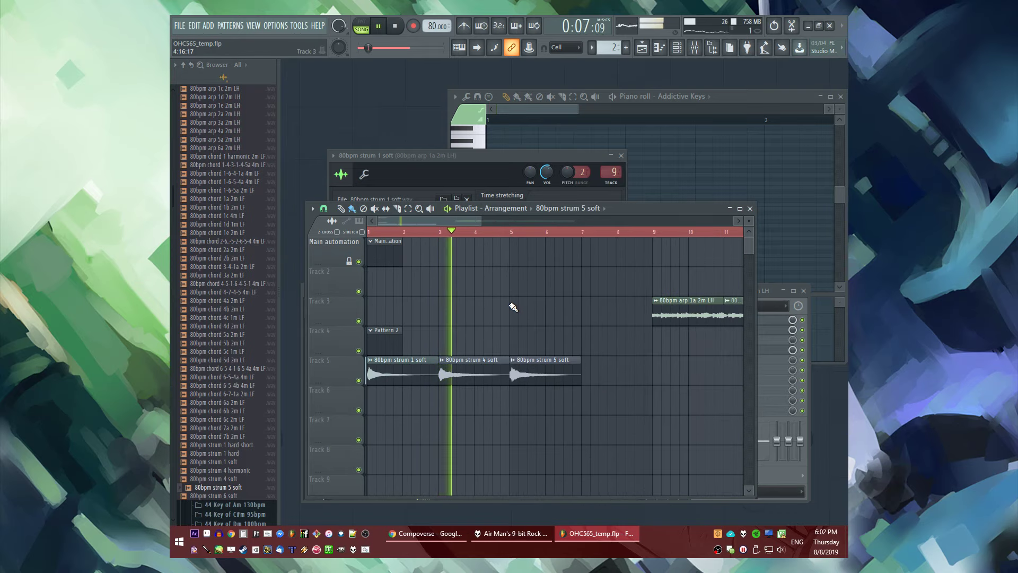
click(515, 232)
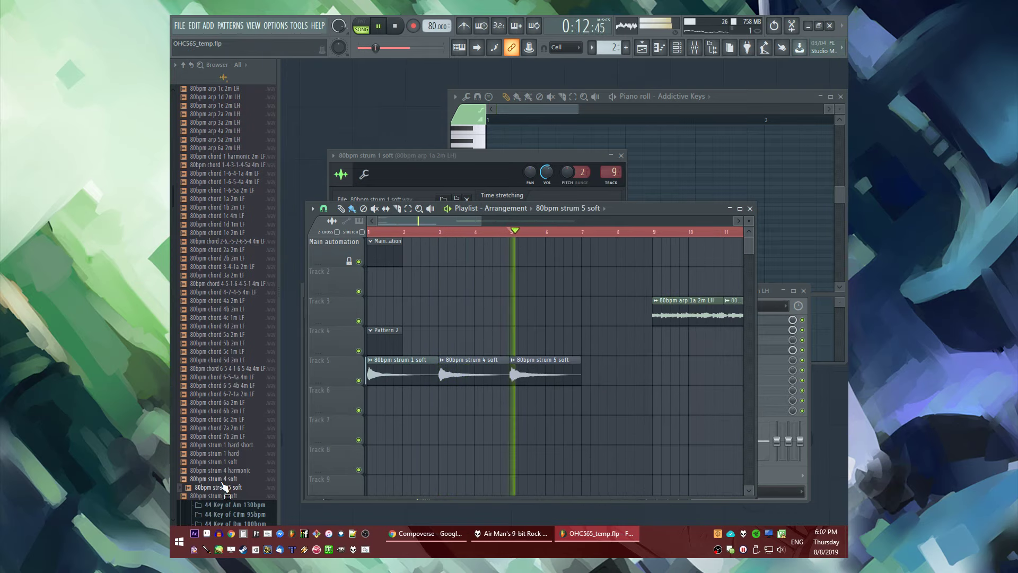
Place the 80bpm strum 6 soft sample at bar 7 of Track 5 and play the arrangement from there
click(226, 495)
key(space)
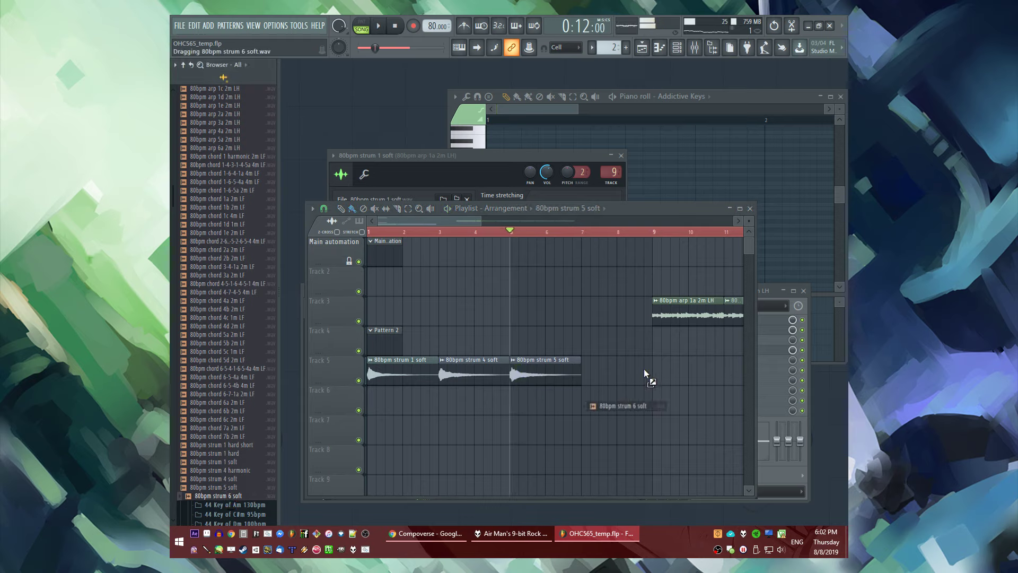
drag(587, 374, 586, 374)
key(space)
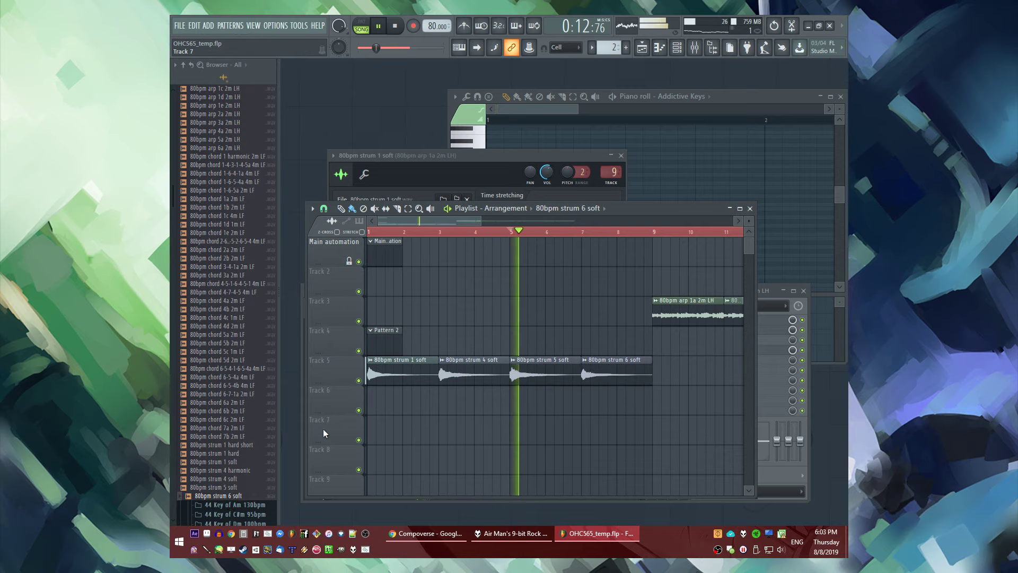
scroll(541, 427, up, 4)
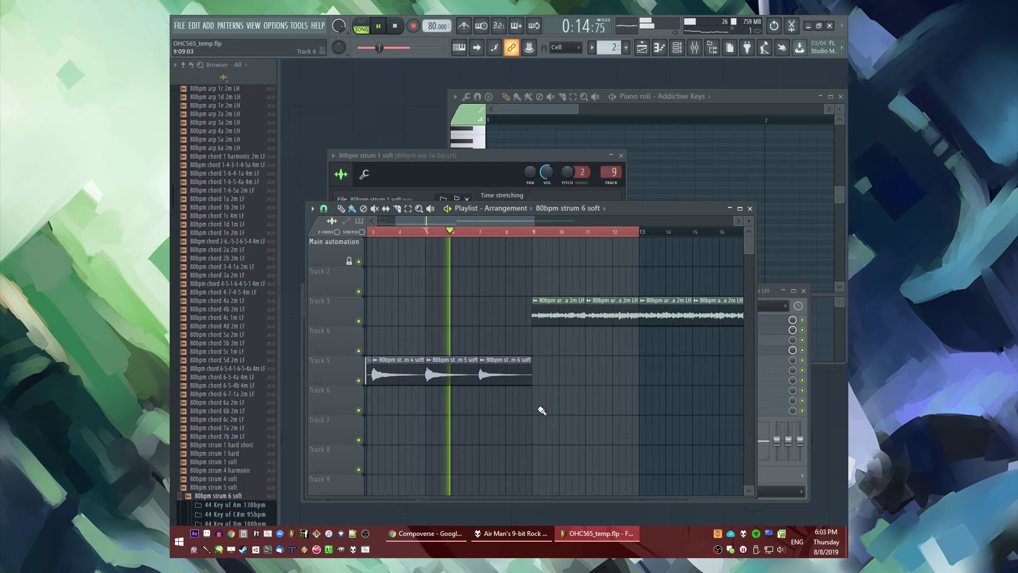
click(485, 232)
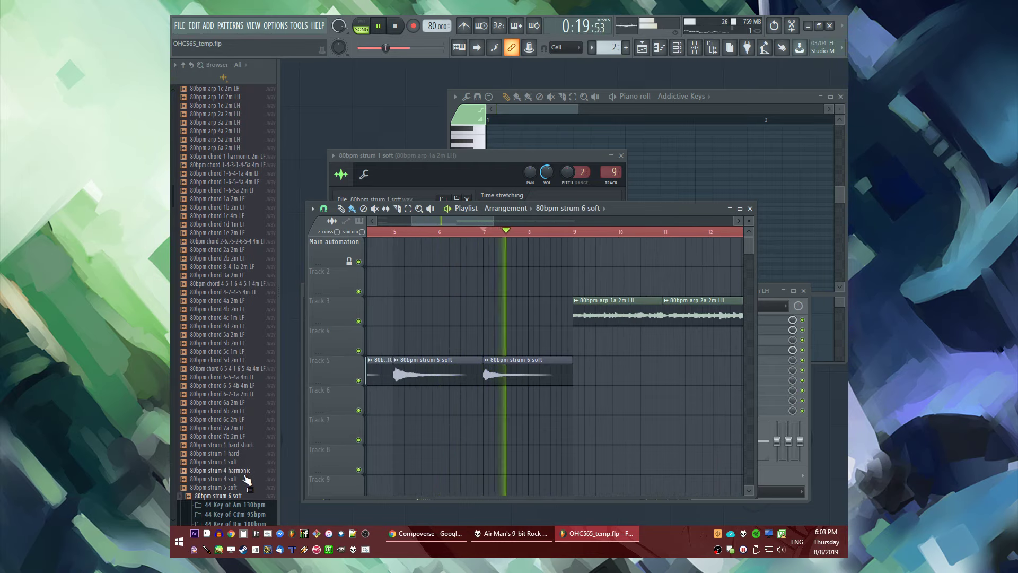
key(space)
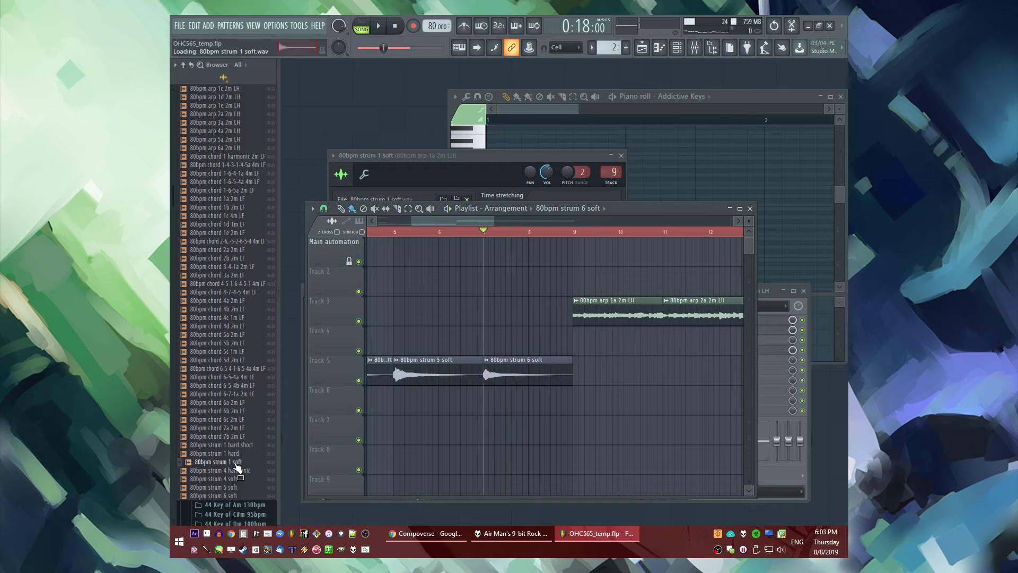
Delete the strum 4 soft clip at bar 3 of Track 5 and listen to the strums at bars 5 and 7
scroll(423, 271, down, 3)
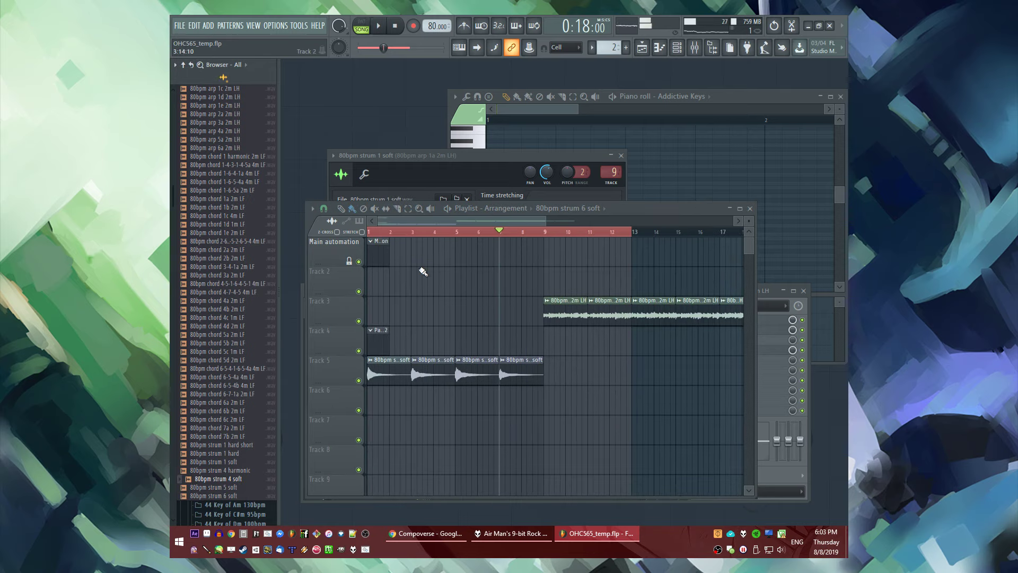
key(space)
click(406, 232)
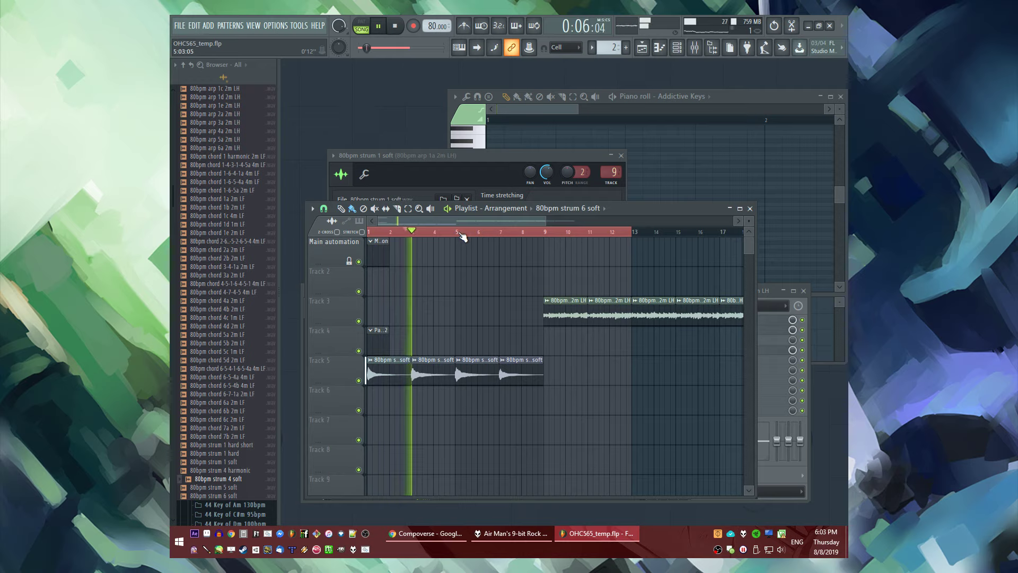
right_click(425, 381)
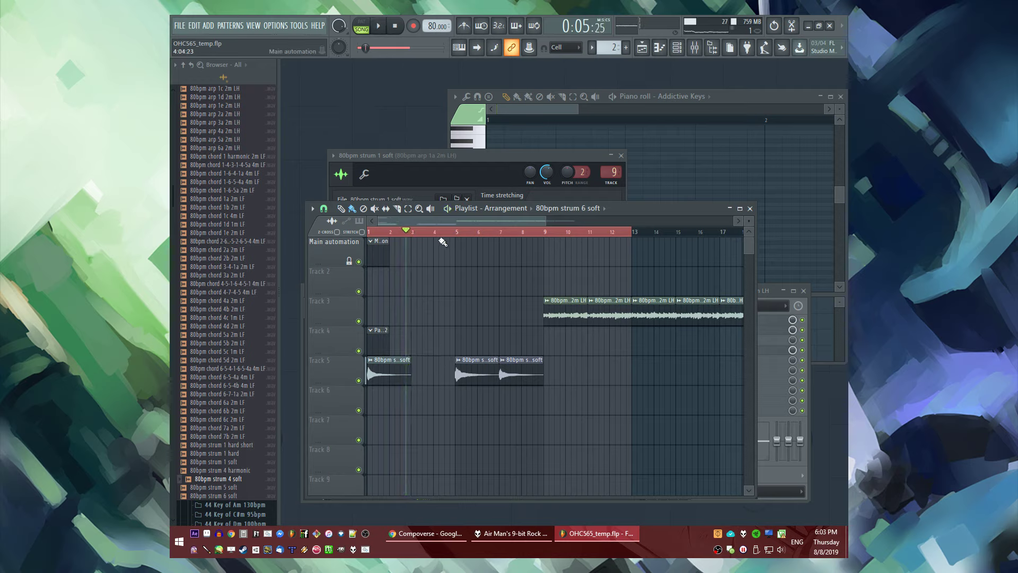
click(462, 234)
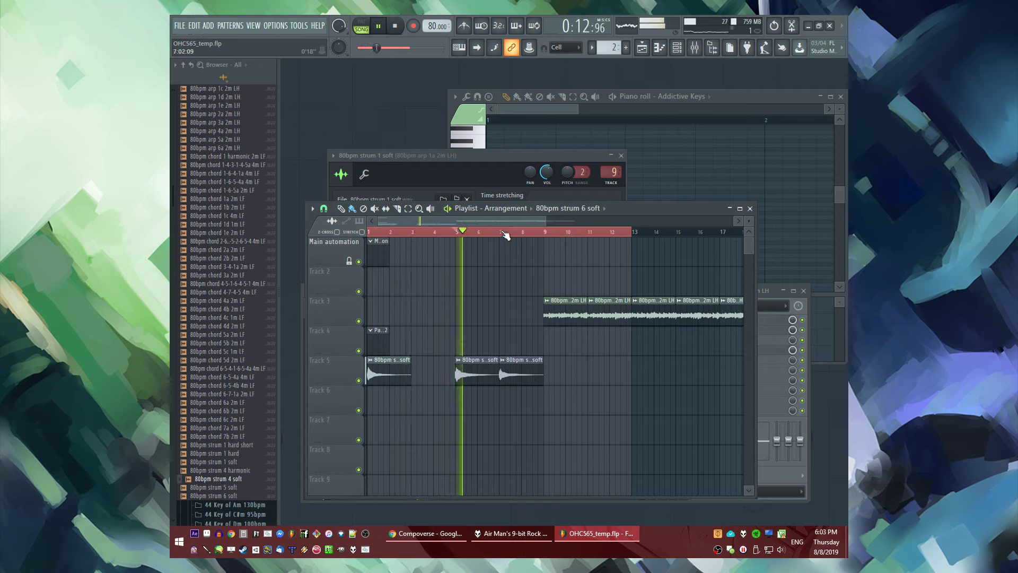
click(500, 232)
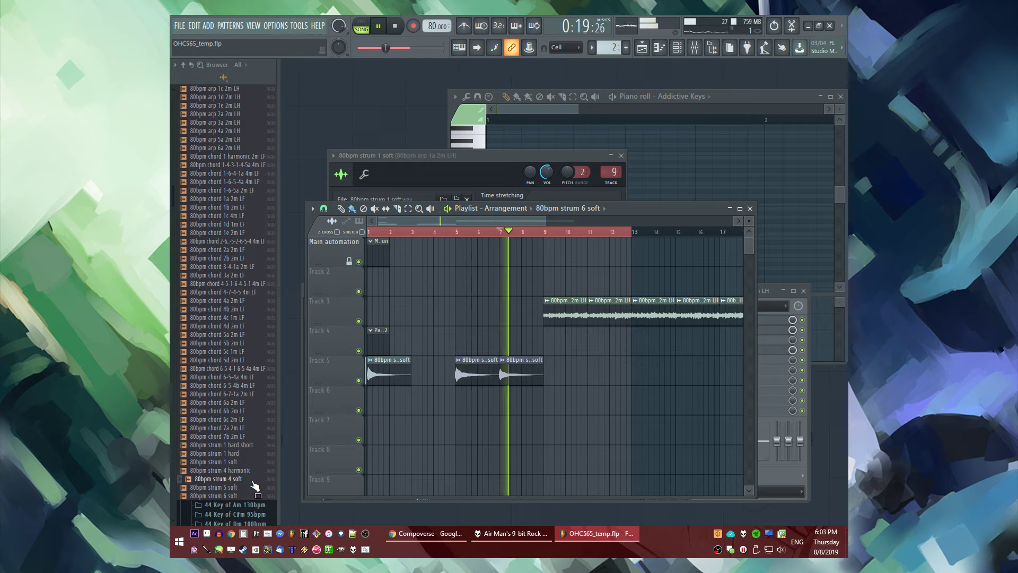
Move the strum 5 and strum 6 clips on Track 5 to bars 3 and 5, and place 80bpm strum 4 soft at bar 7
key(space)
drag(254, 480, 502, 408)
drag(568, 364, 434, 374)
key(space)
drag(529, 397, 530, 369)
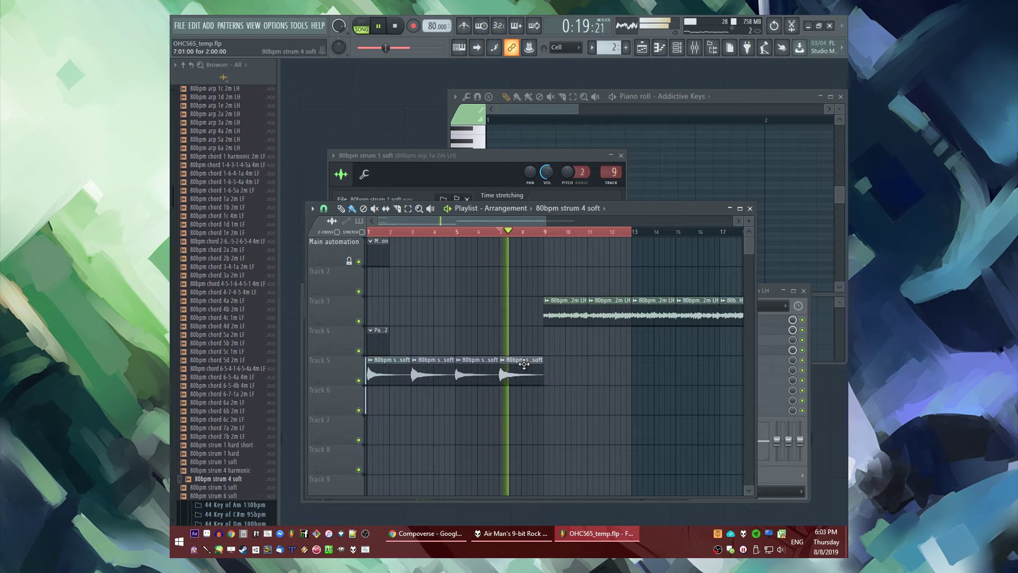
Play the reordered strum clips on Track 5 from bar 1 and from bar 3
click(374, 232)
click(375, 232)
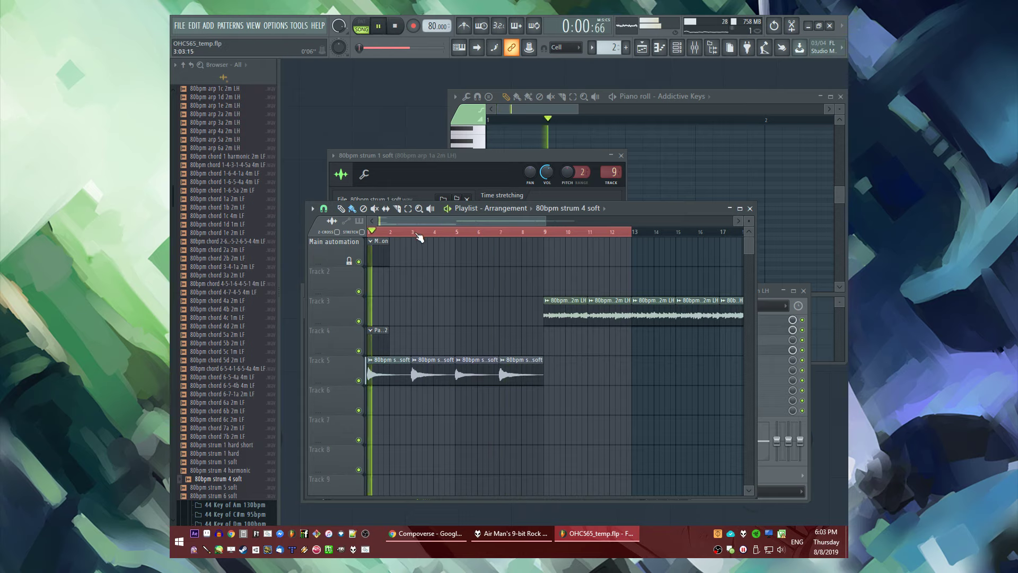
mouse_move(419, 237)
mouse_down()
mouse_move(409, 249)
mouse_move(427, 265)
mouse_move(418, 239)
mouse_up()
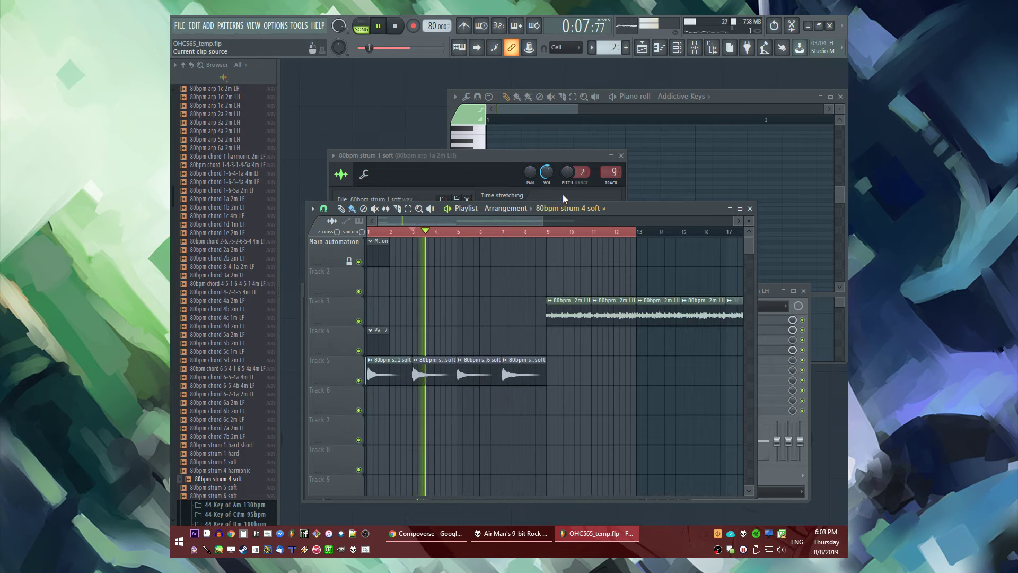
Try to route the three unassigned soft strum channels to mixer track 9, and play the arrangement from bar 5
key(F9)
key(F6)
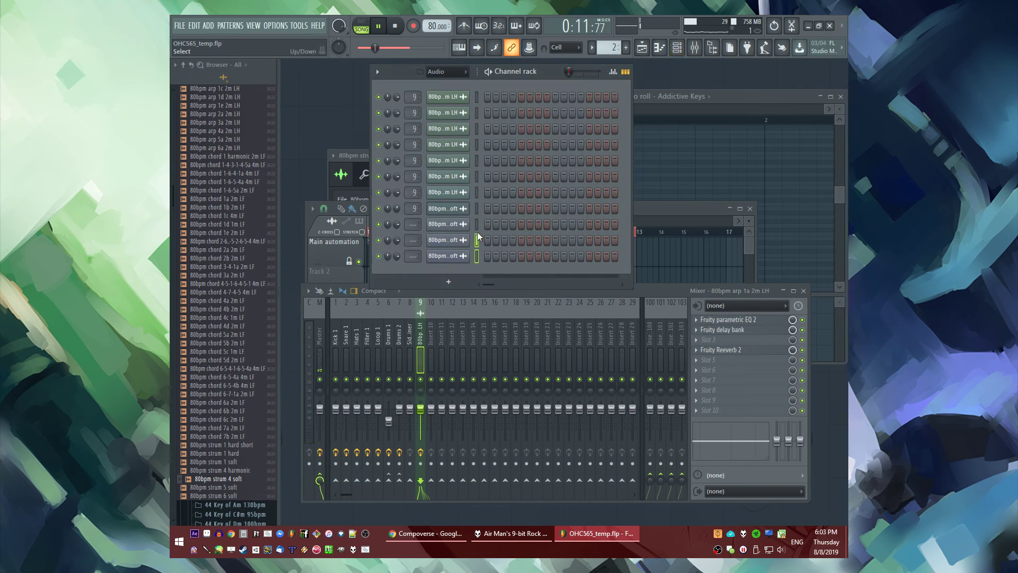
key(ctrl+l)
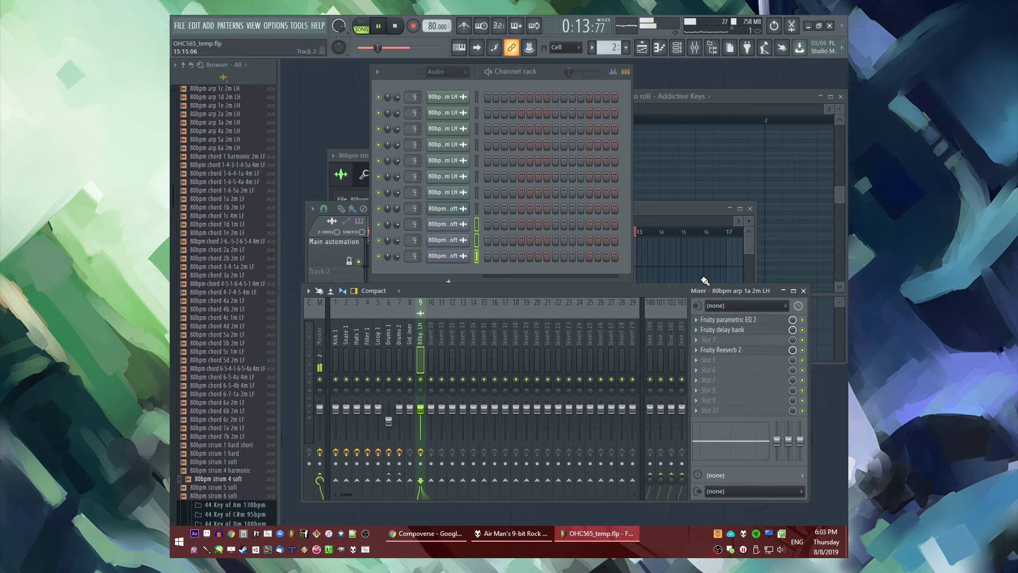
key(F5)
click(459, 232)
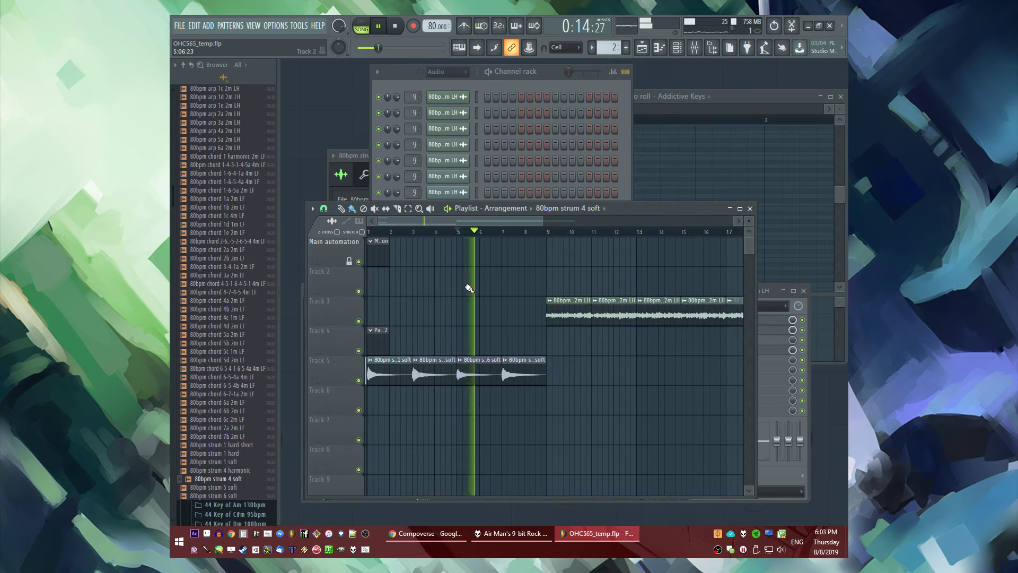
Replace the Pattern 2 clip on Track 4 with a new empty pattern placed at bar 1 of Track 6
key(F9)
key(F5)
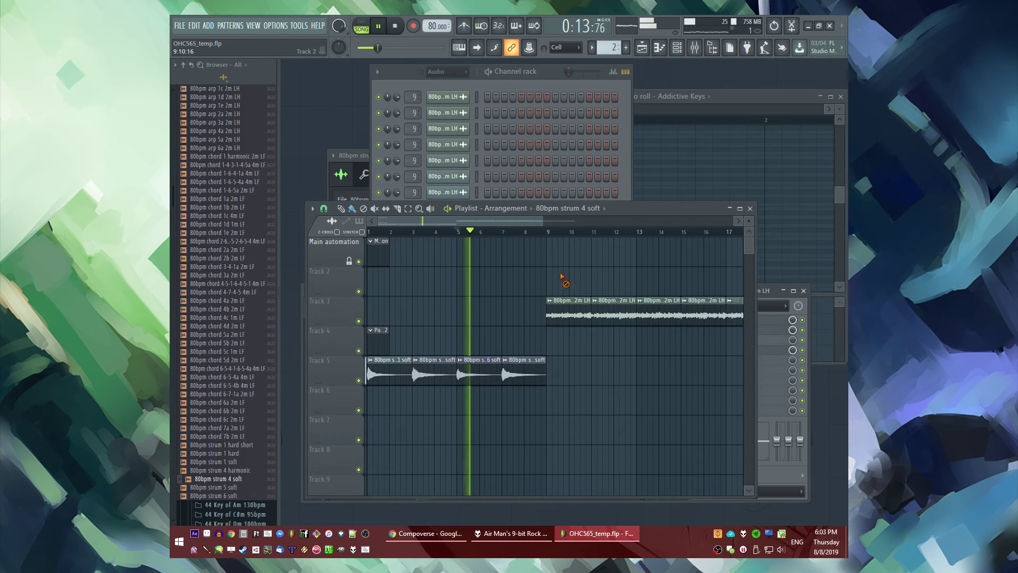
drag(379, 330, 378, 389)
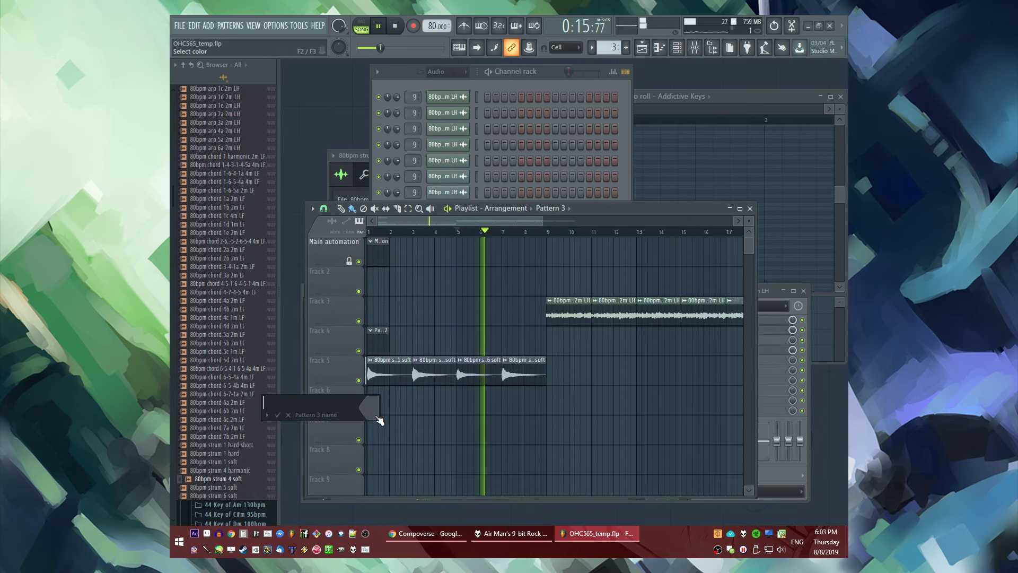
Find the Sine_Blip 3x Osc preset in the sample and preset browser and add it as a new channel
scroll(271, 366, up, 12)
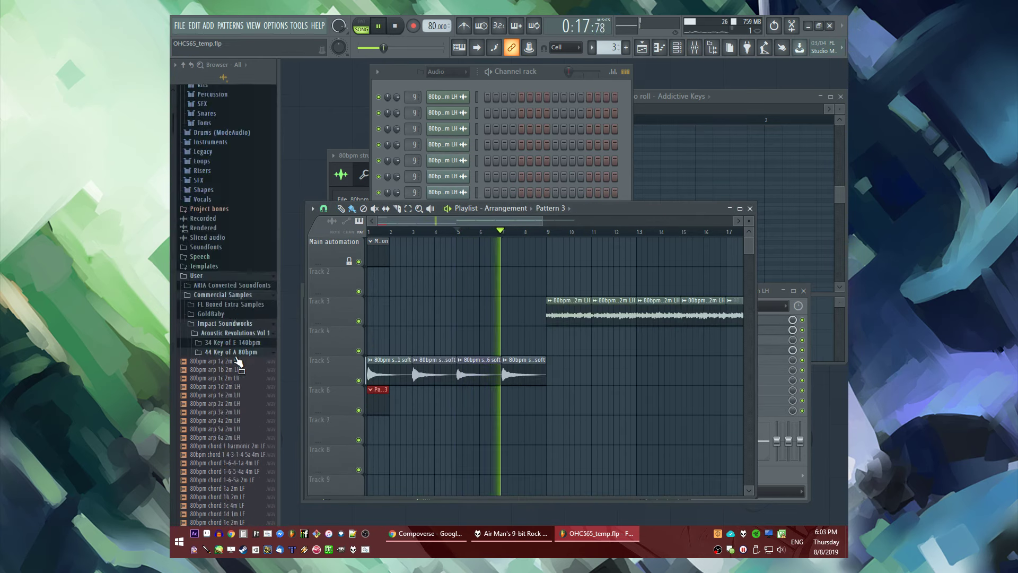
scroll(222, 205, up, 4)
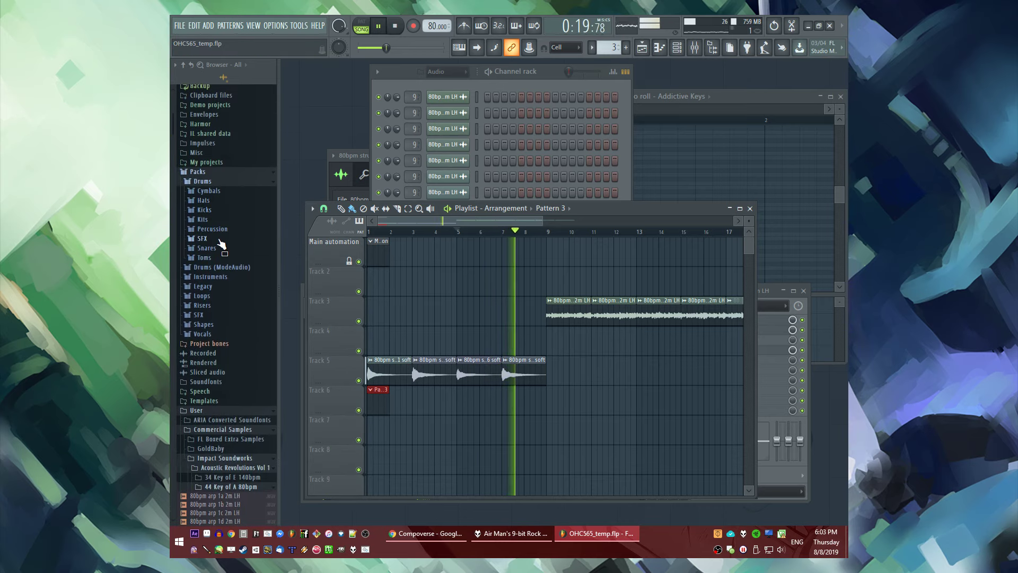
scroll(239, 327, down, 11)
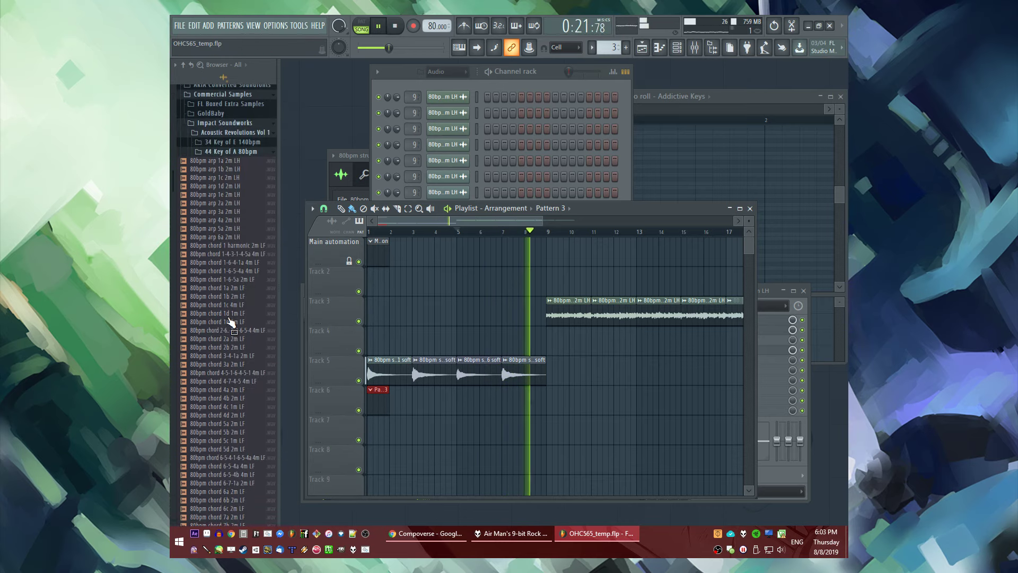
scroll(244, 340, up, 13)
scroll(244, 340, down, 20)
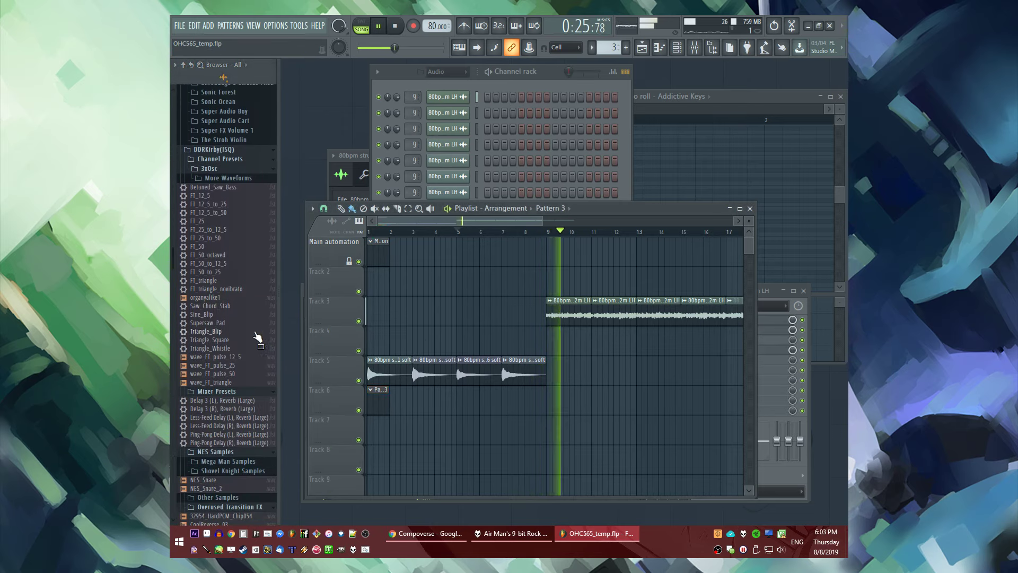
key(space)
key(F6)
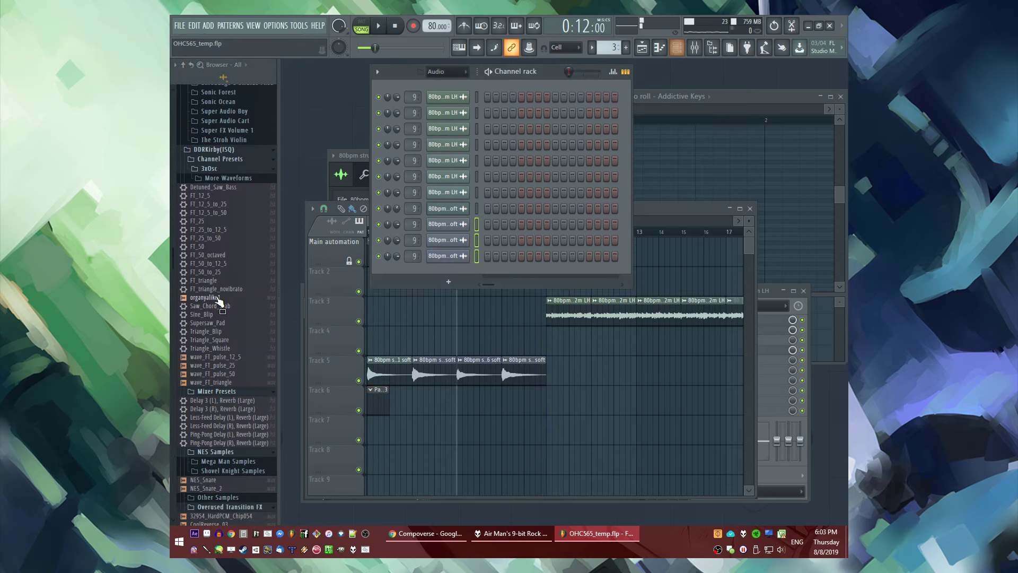
drag(447, 275, 447, 276)
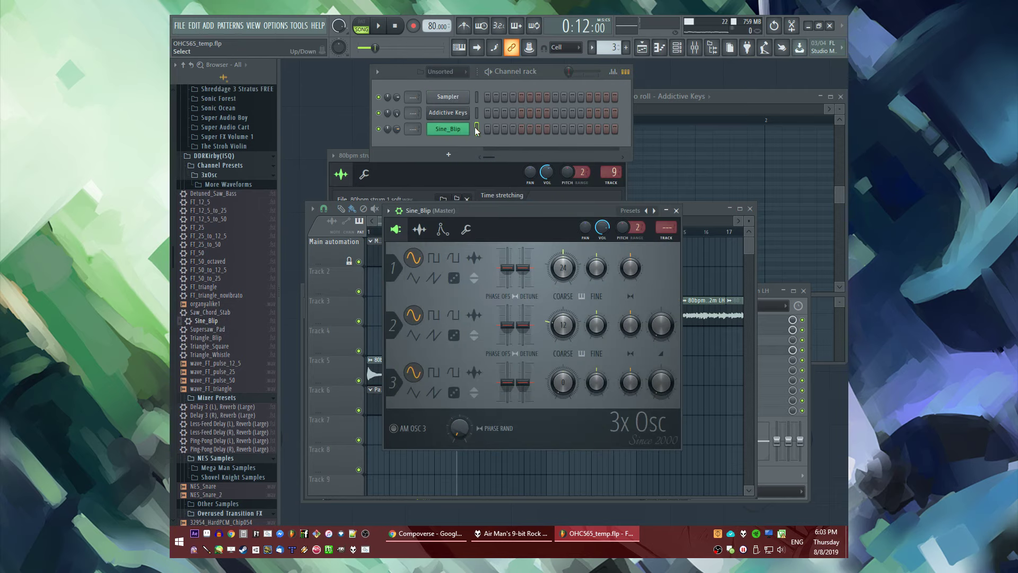
Set the main snap to 1/4 step and put a short Sine_Blip note on D6 at bar 2 in the piano roll
key(F7)
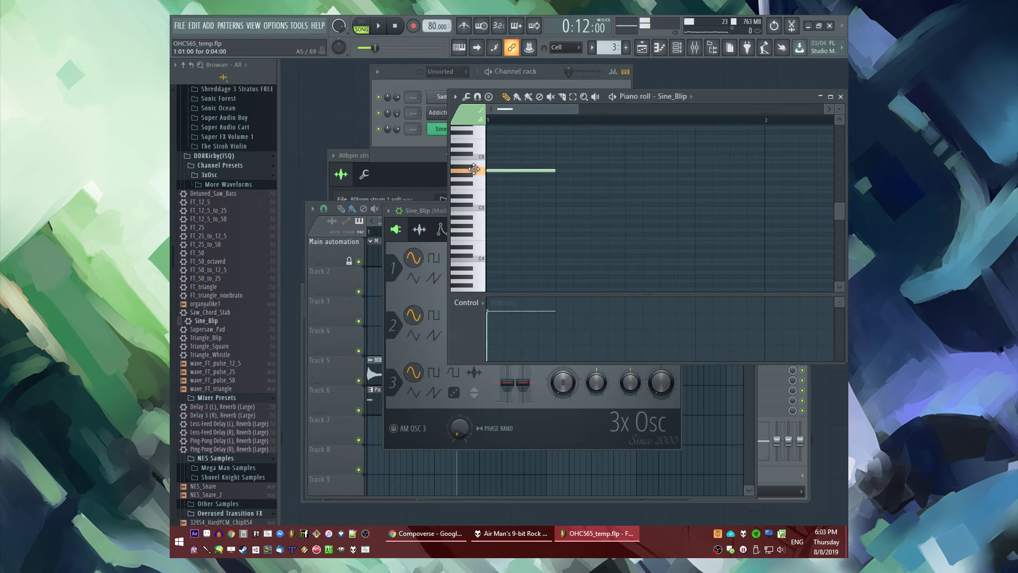
click(563, 47)
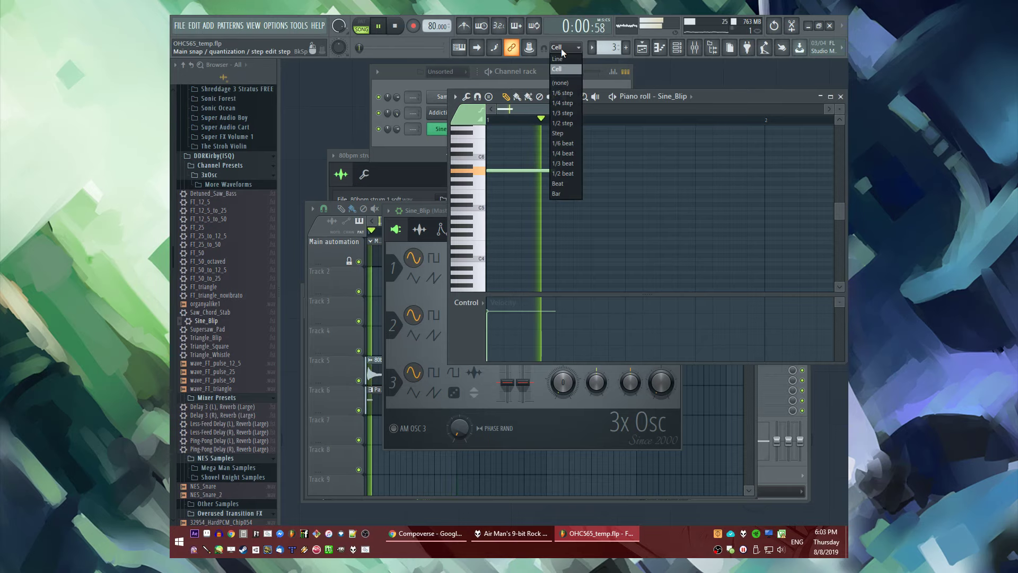
click(562, 99)
key(space)
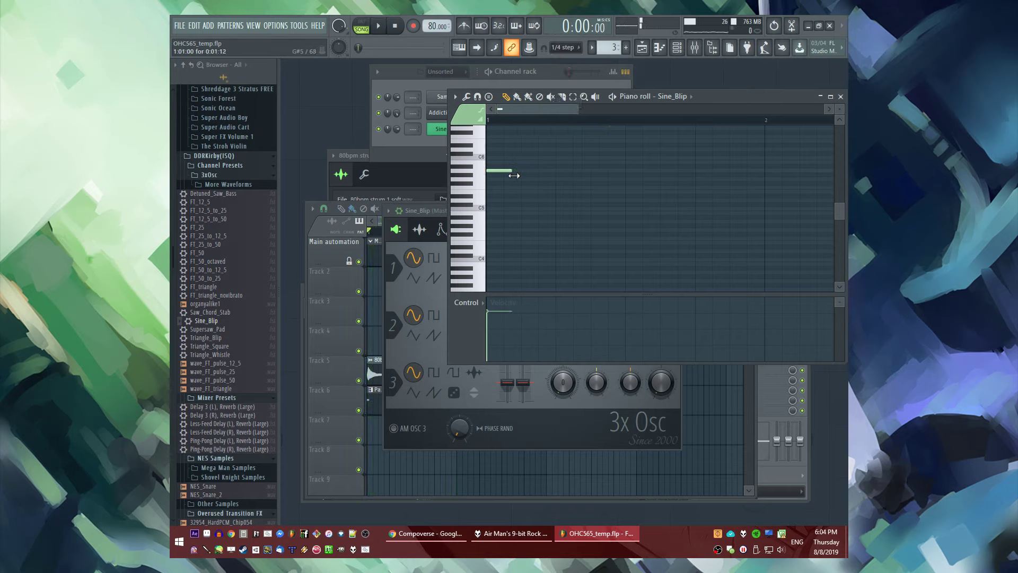
scroll(508, 194, up, 2)
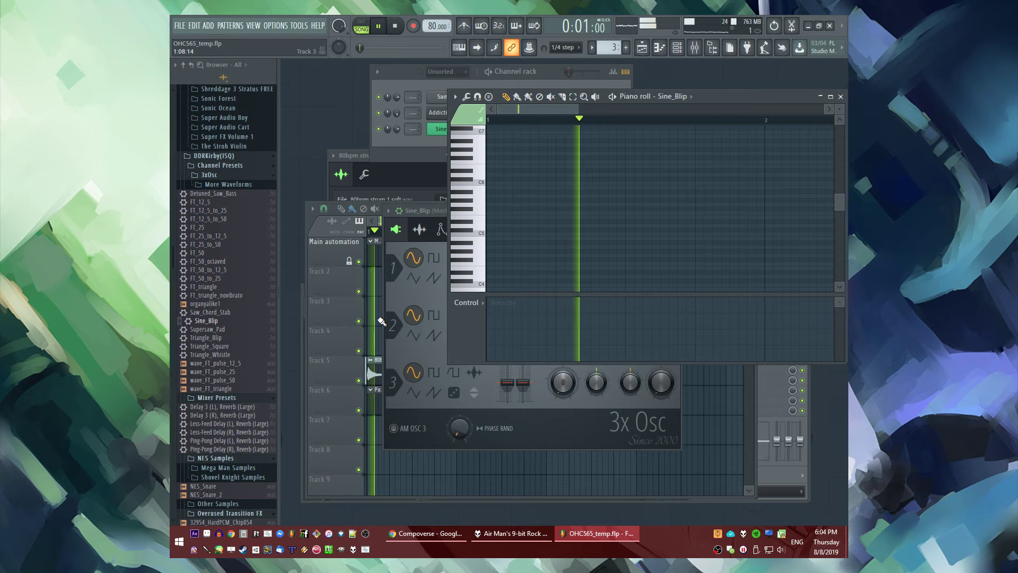
key(space)
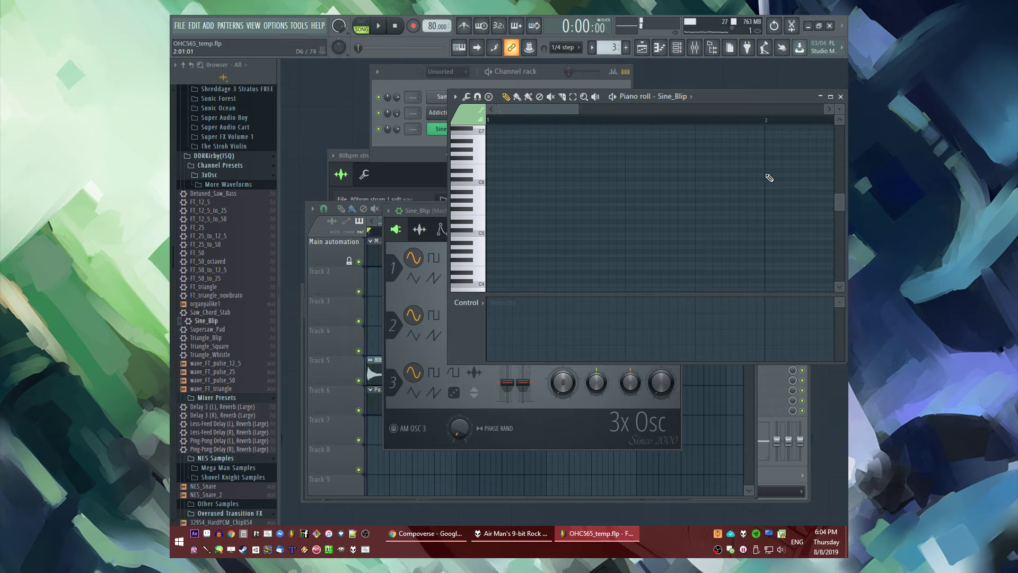
Raise the sustain level of Sine_Blip's volume envelope during playback and show its pitch envelope and LFO settings
click(447, 437)
click(465, 229)
key(space)
click(442, 229)
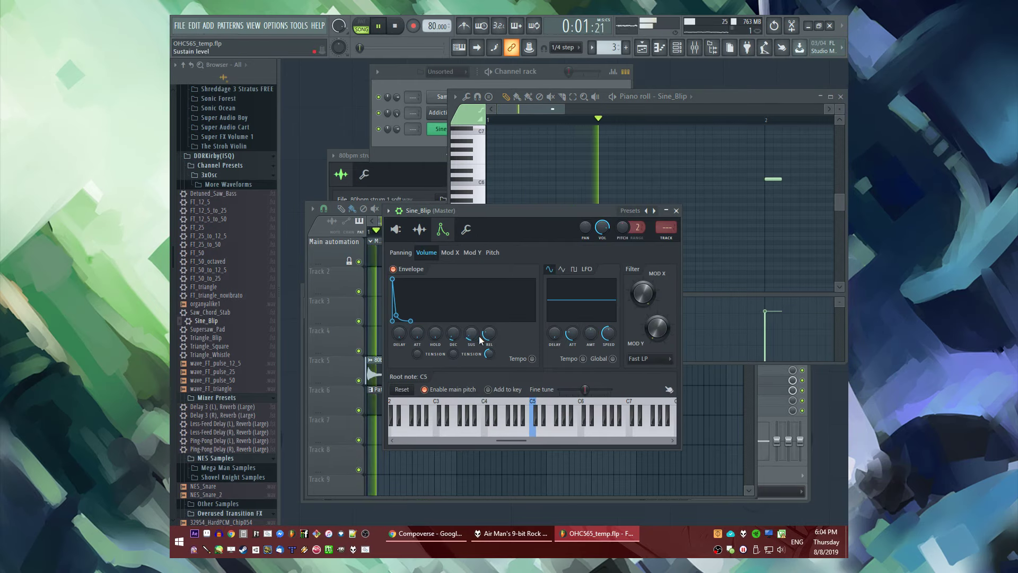
drag(481, 340, 481, 317)
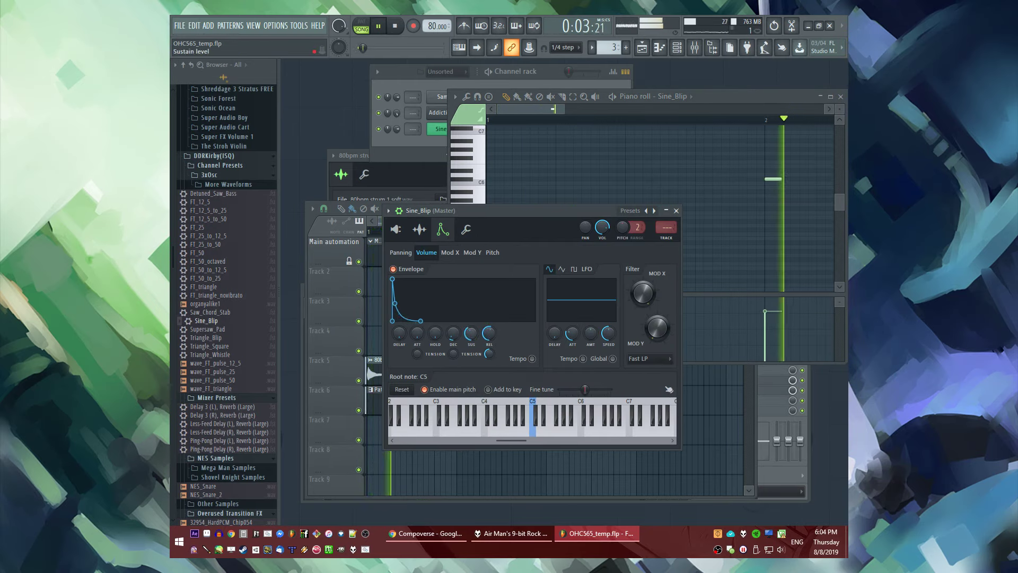
click(492, 252)
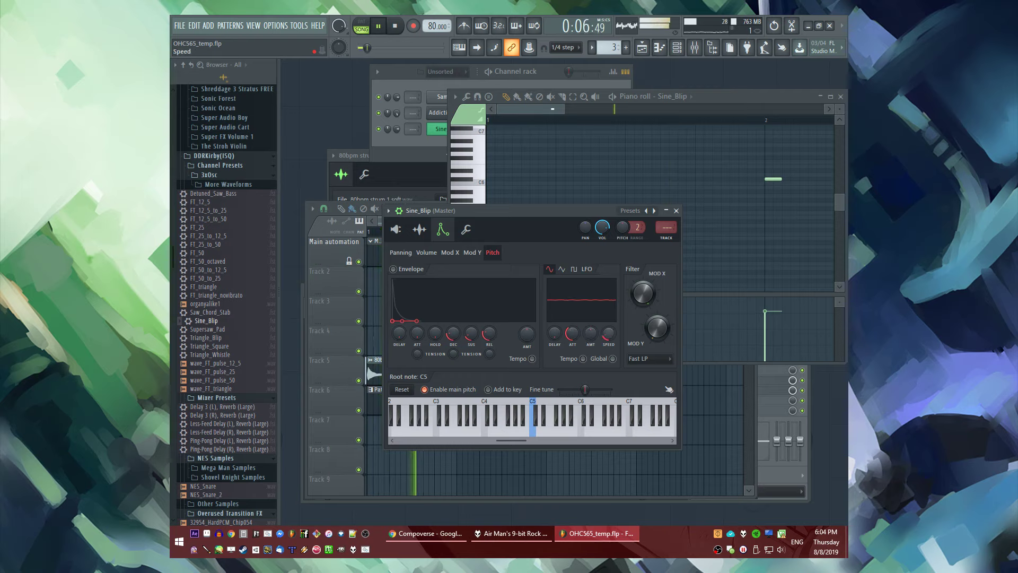
Route Sine_Blip to mixer track 10 and load Fruity Delay Bank in effect slot 4
double_click(671, 233)
click(692, 345)
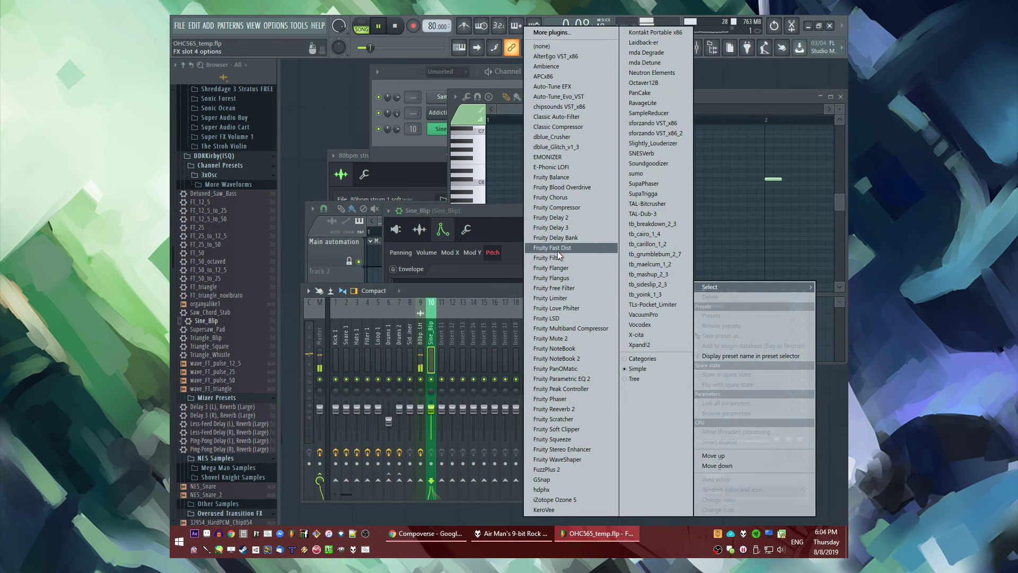
click(551, 238)
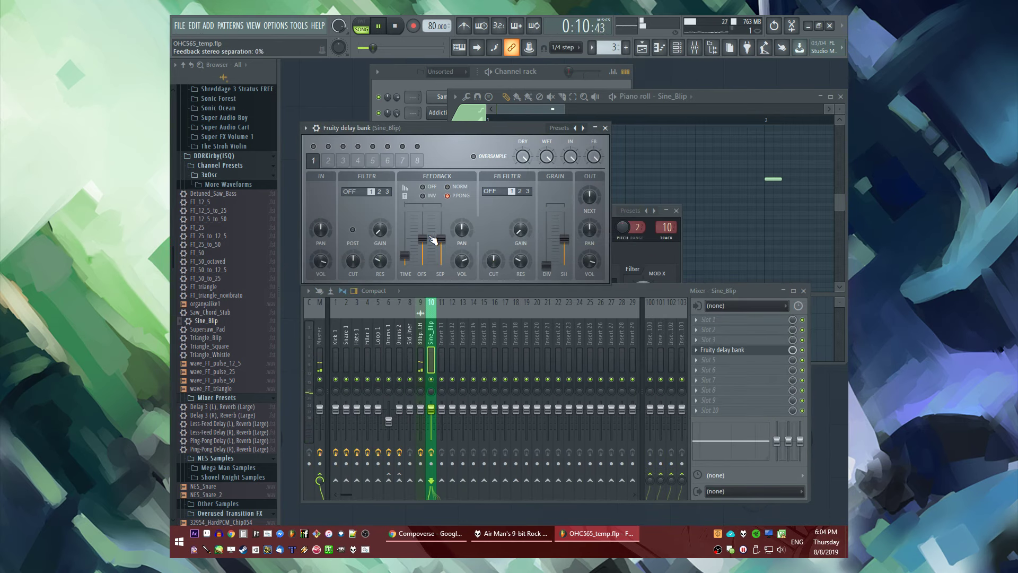
Load Fruity Reeverb 2 in effect slot 7 of the Sine_Blip mixer track and close both effect windows
click(689, 382)
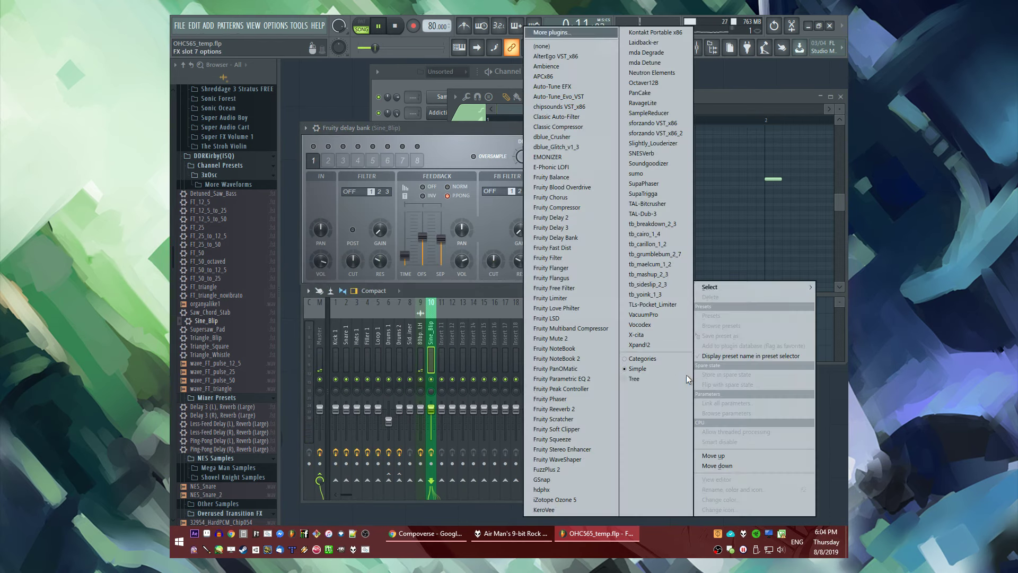
click(554, 409)
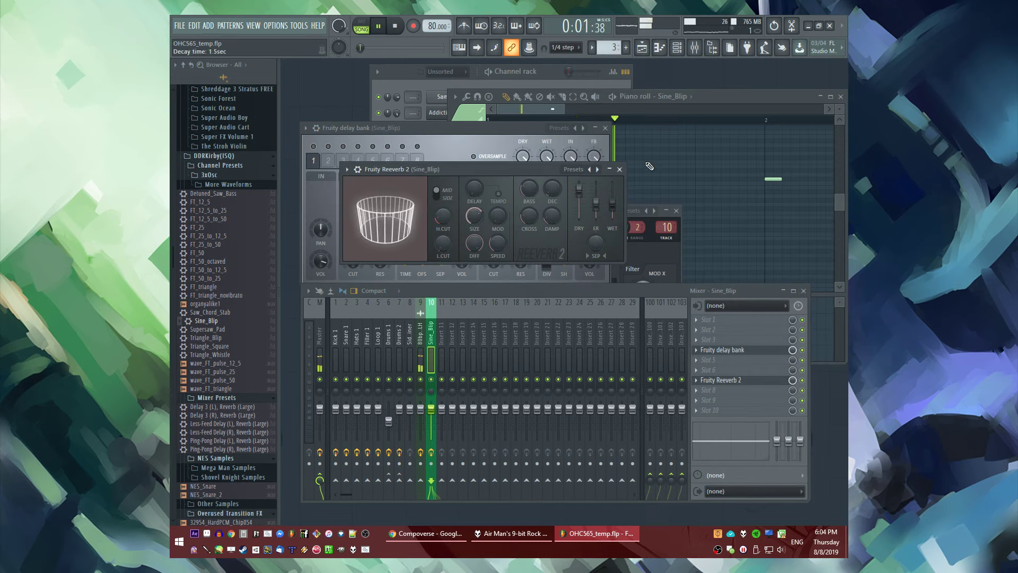
click(619, 170)
click(605, 128)
Reopen Fruity Delay Bank on the Sine_Blip track and set its feedback time to 4:00
scroll(634, 163, down, 4)
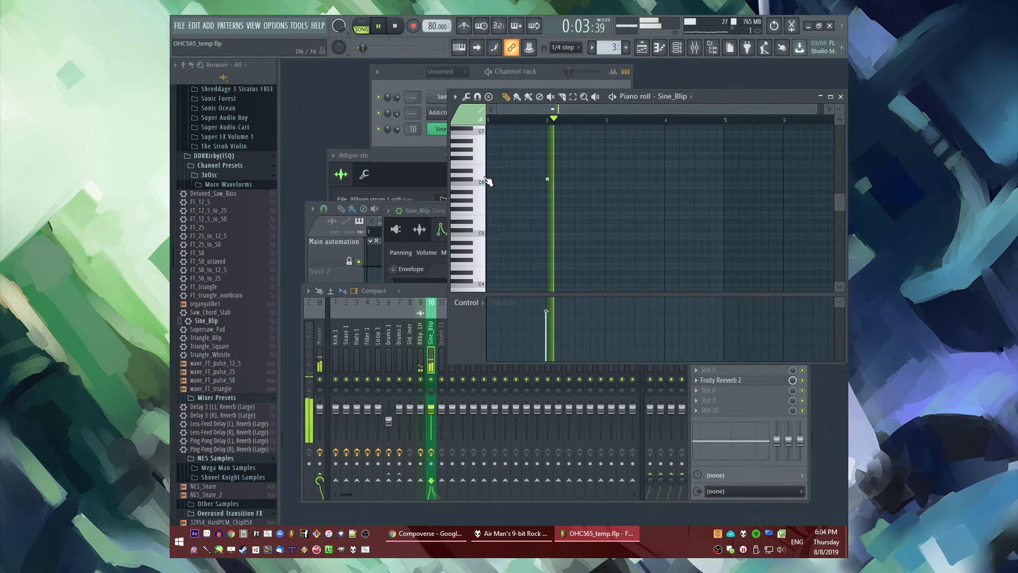
click(742, 373)
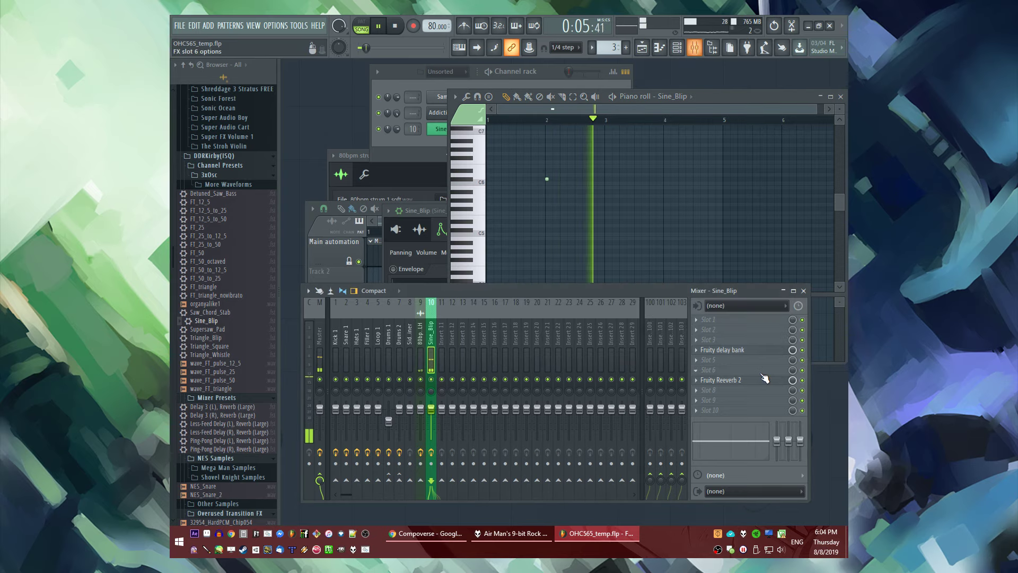
click(737, 350)
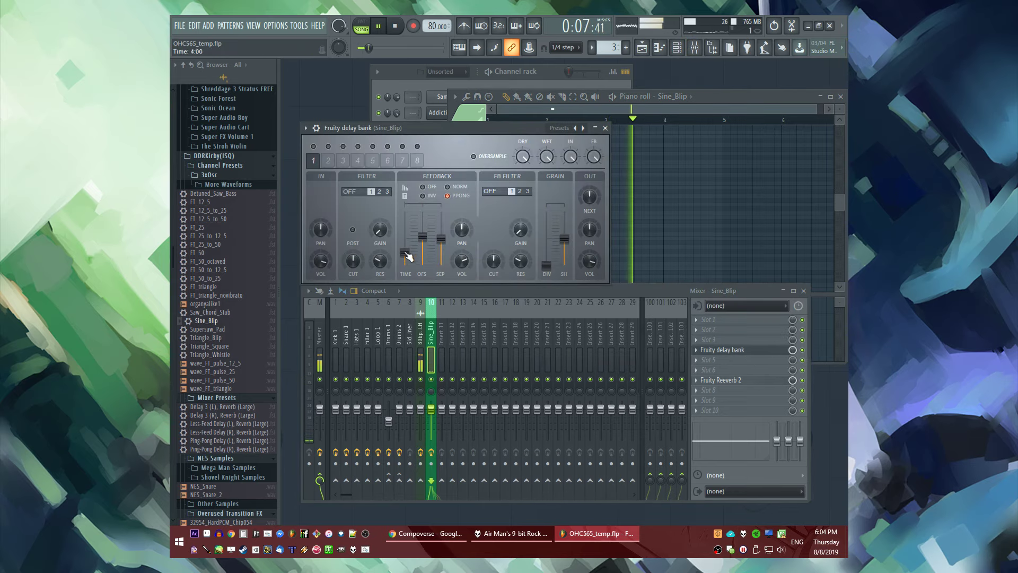
Add short Sine_Blip notes on E5 at bar 3 step 13 and A5 at the start of bar 4
click(657, 228)
key(space)
scroll(652, 216, up, 5)
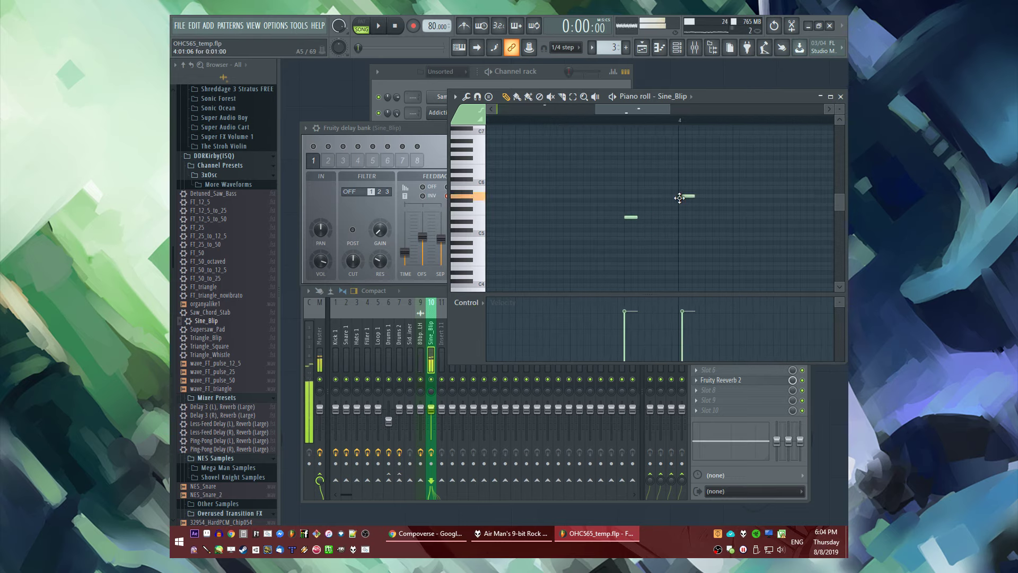
scroll(678, 198, down, 5)
Move and enlarge the Sine_Blip piano roll window and play back the melody from the beginning
key(space)
drag(709, 99, 589, 148)
drag(725, 412, 798, 454)
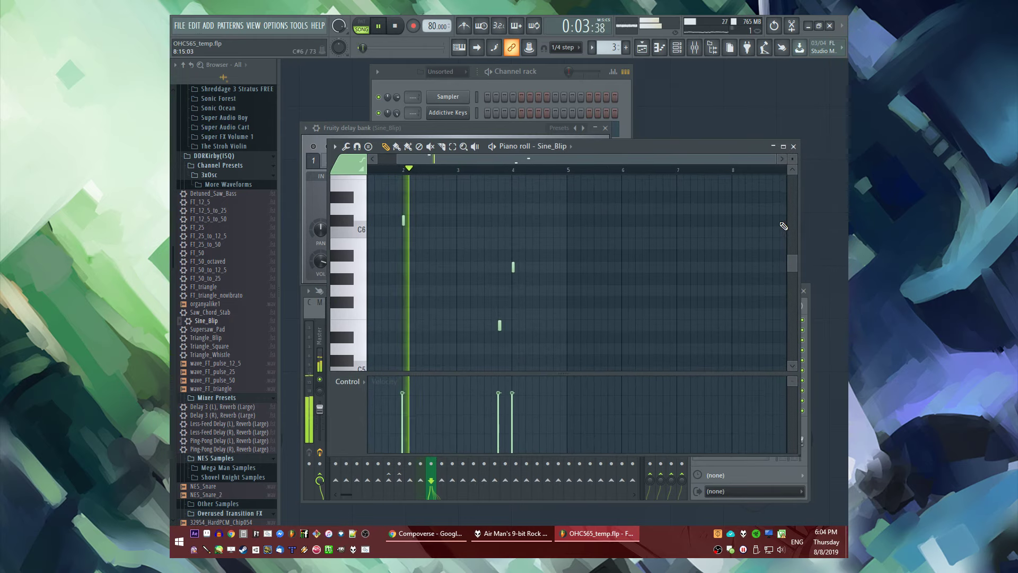
scroll(446, 238, up, 4)
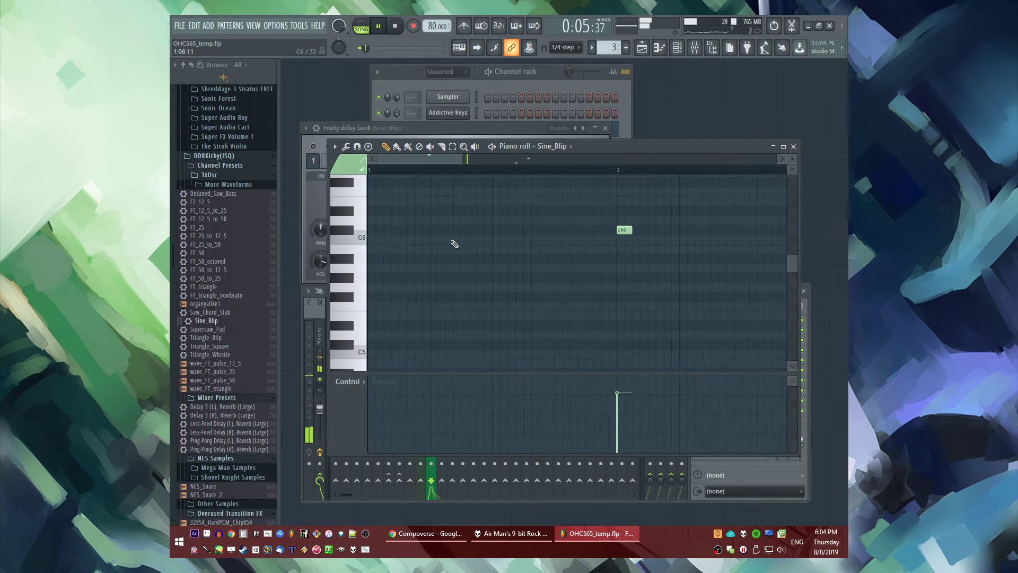
scroll(422, 261, down, 3)
scroll(456, 157, up, 3)
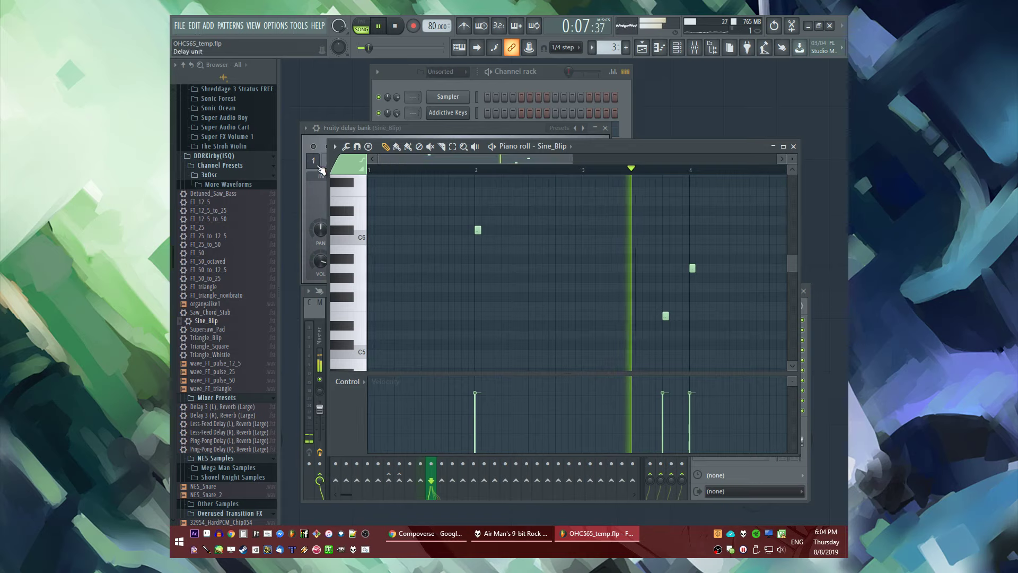
scroll(517, 284, down, 2)
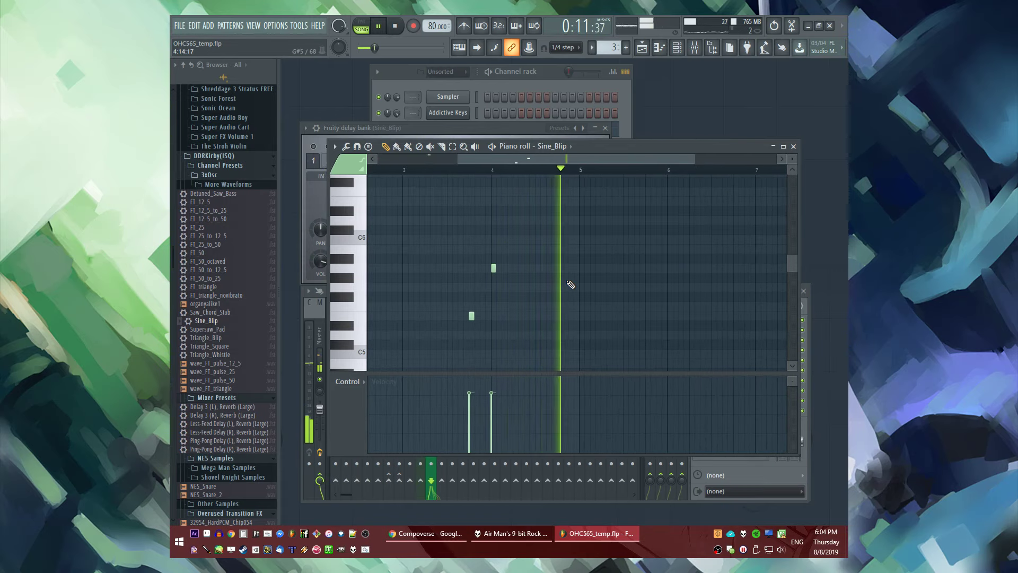
Play from around bar 4 and add short Sine_Blip notes on G#5 at bar 4 step 15 and A5 at bar 5
key(space)
scroll(577, 287, up, 1)
scroll(577, 287, up, 2)
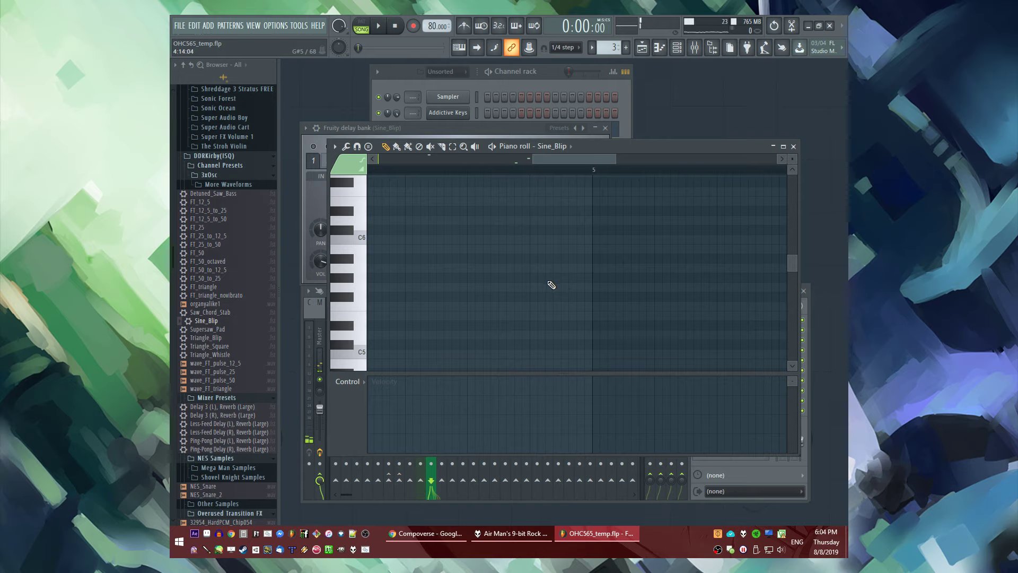
scroll(546, 286, down, 2)
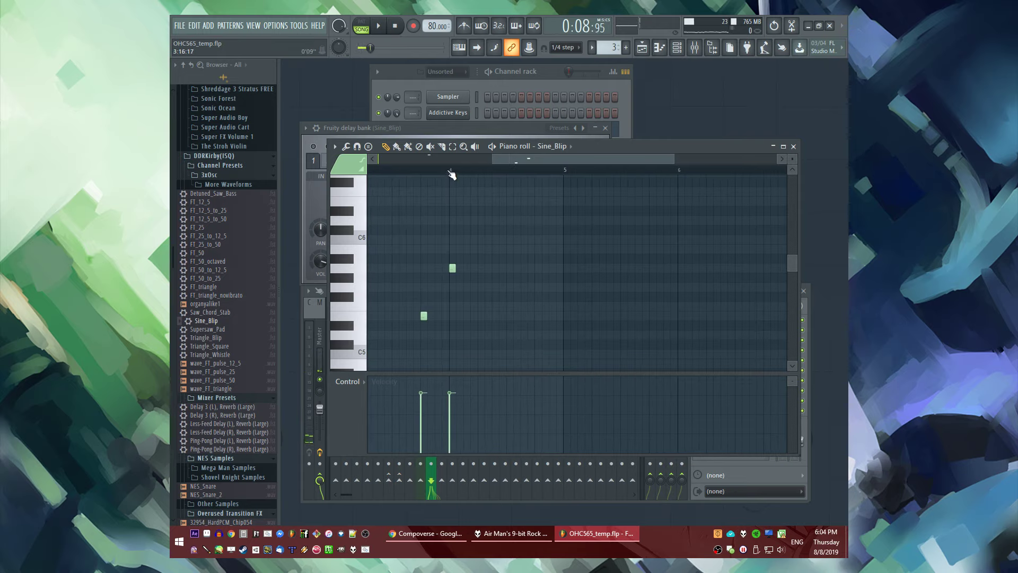
key(space)
scroll(532, 283, up, 1)
click(531, 278)
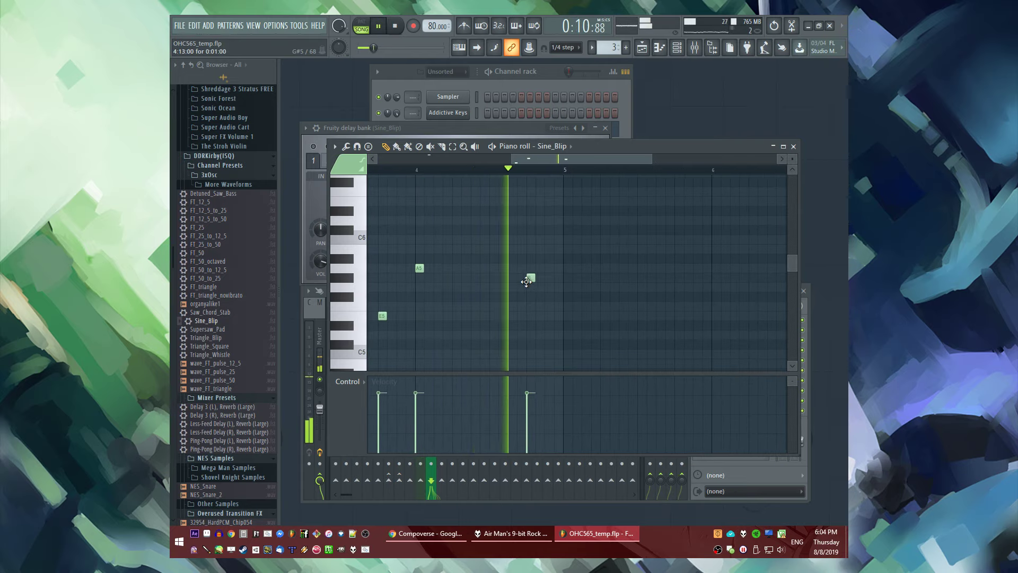
drag(526, 282, 544, 282)
click(568, 268)
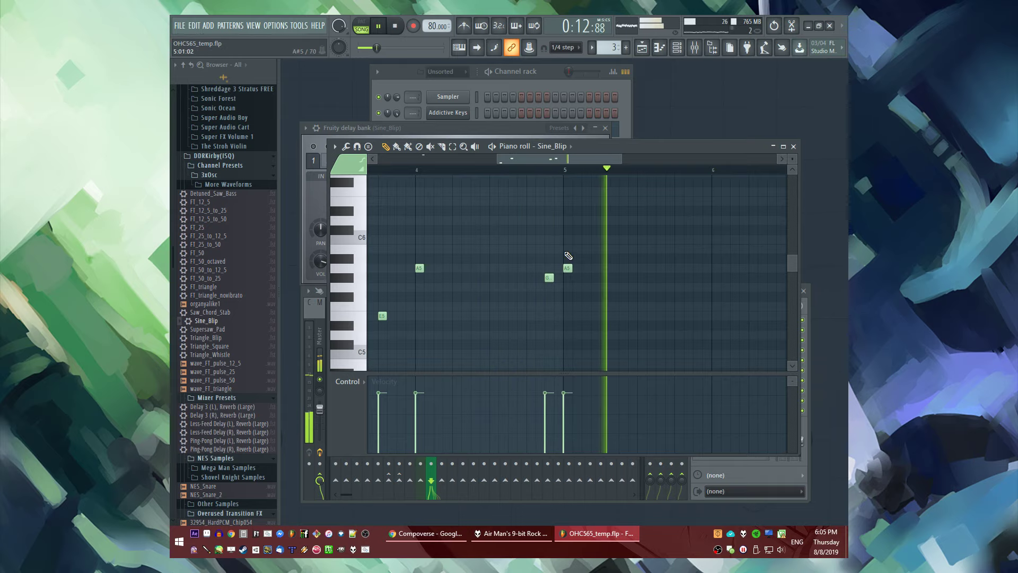
Add a short Sine_Blip note on E6 at the start of bar 7 and play the phrase back
scroll(586, 255, down, 3)
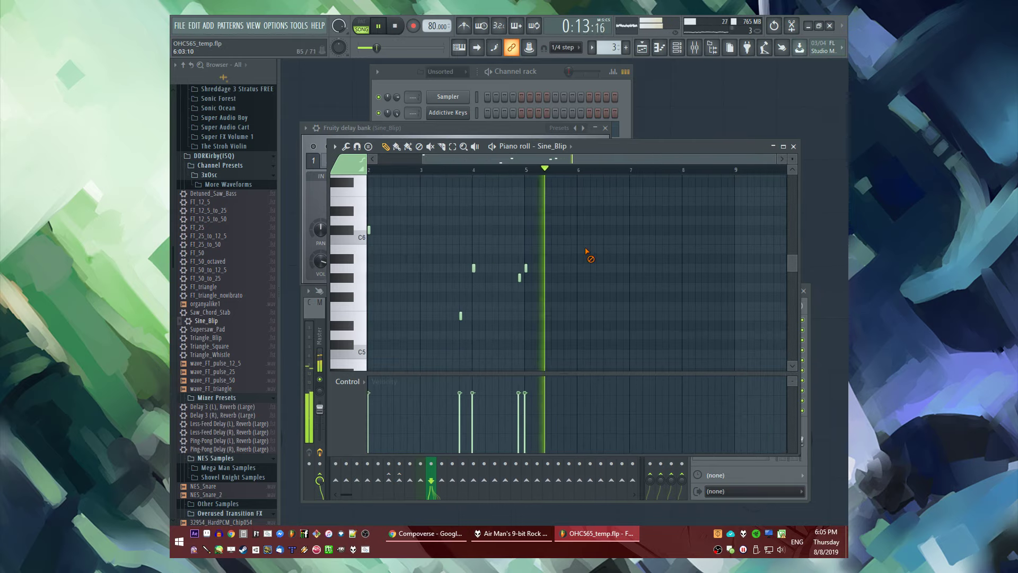
scroll(587, 272, up, 2)
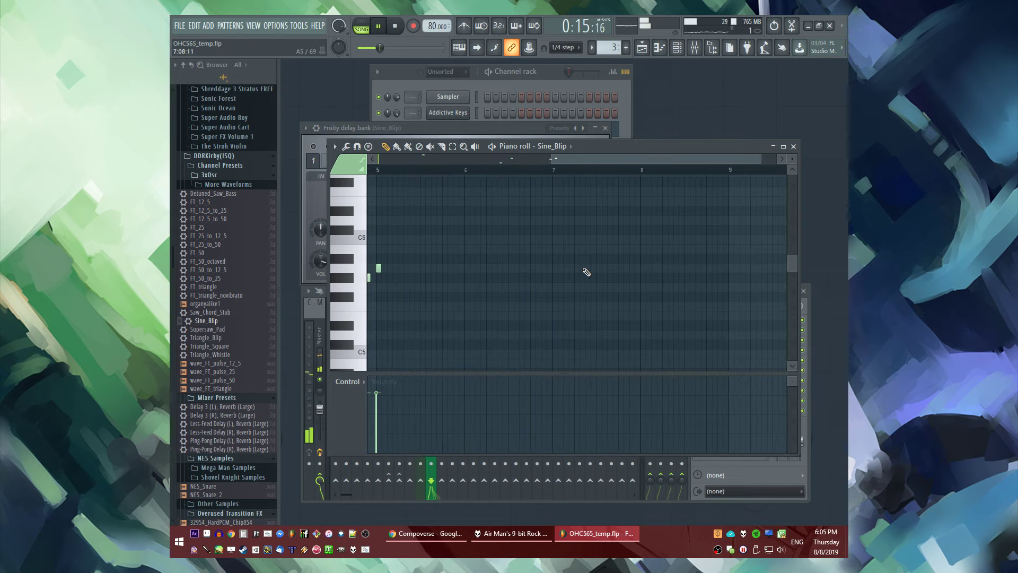
scroll(589, 271, down, 1)
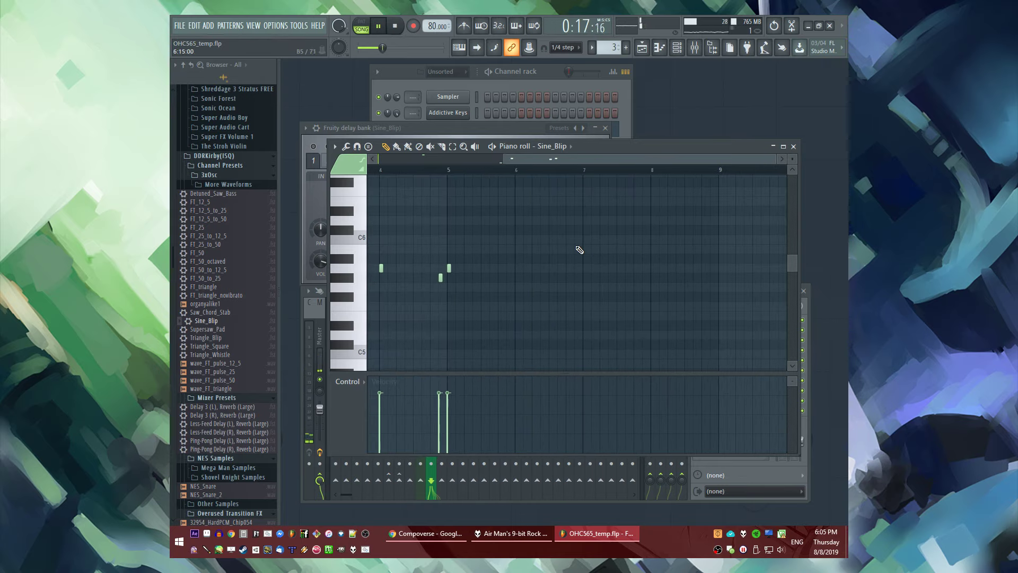
scroll(578, 205, up, 3)
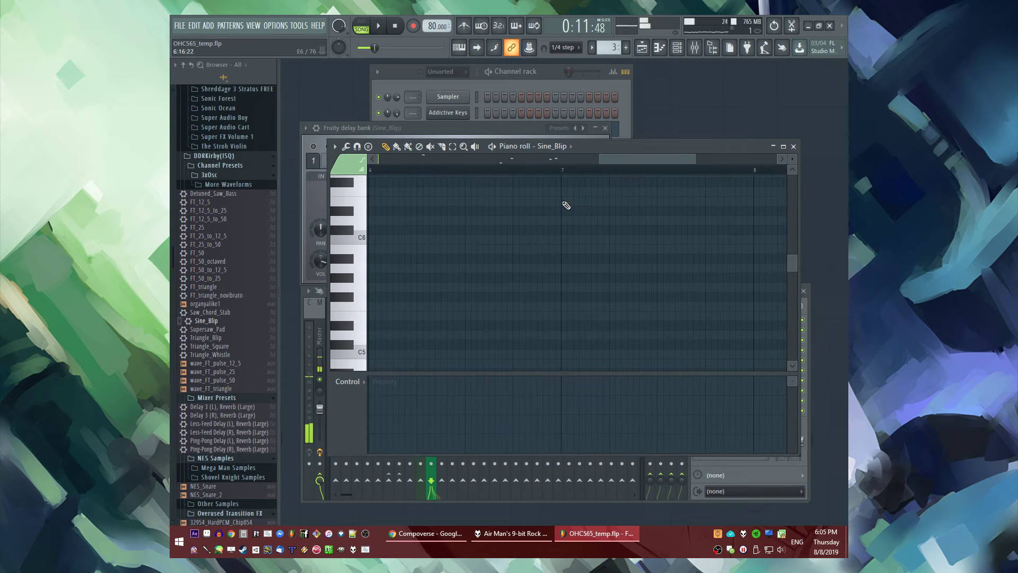
click(565, 205)
scroll(562, 184, down, 3)
key(space)
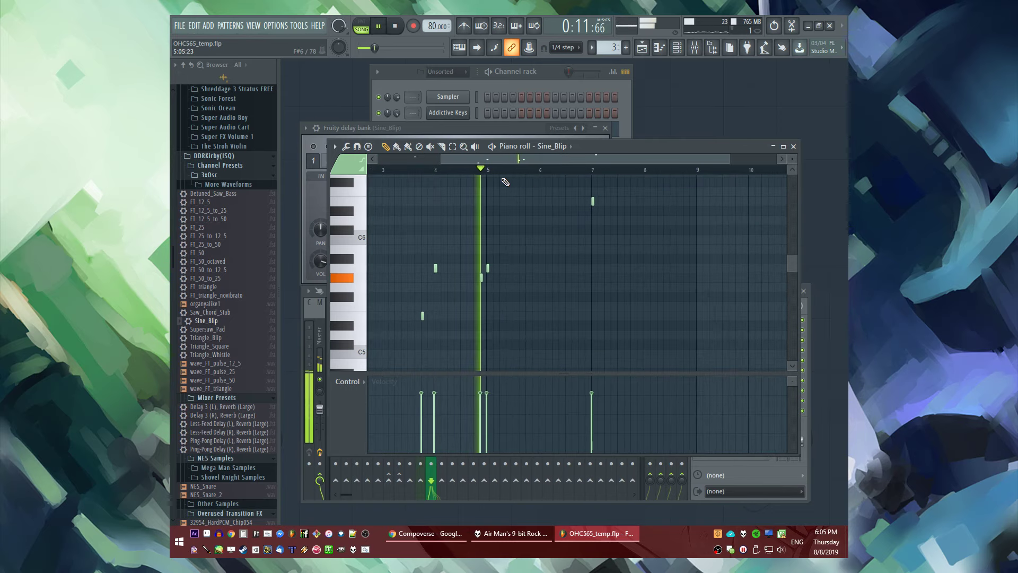
Show the playlist and look through the sample and preset browser during playback
key(F5)
right_click(361, 334)
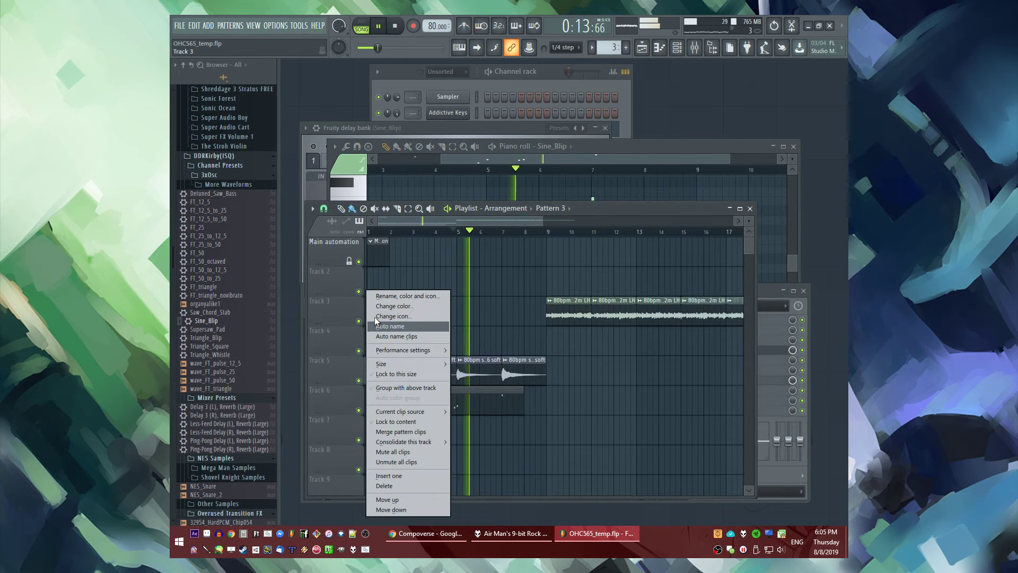
click(391, 284)
scroll(253, 297, down, 10)
scroll(253, 297, up, 8)
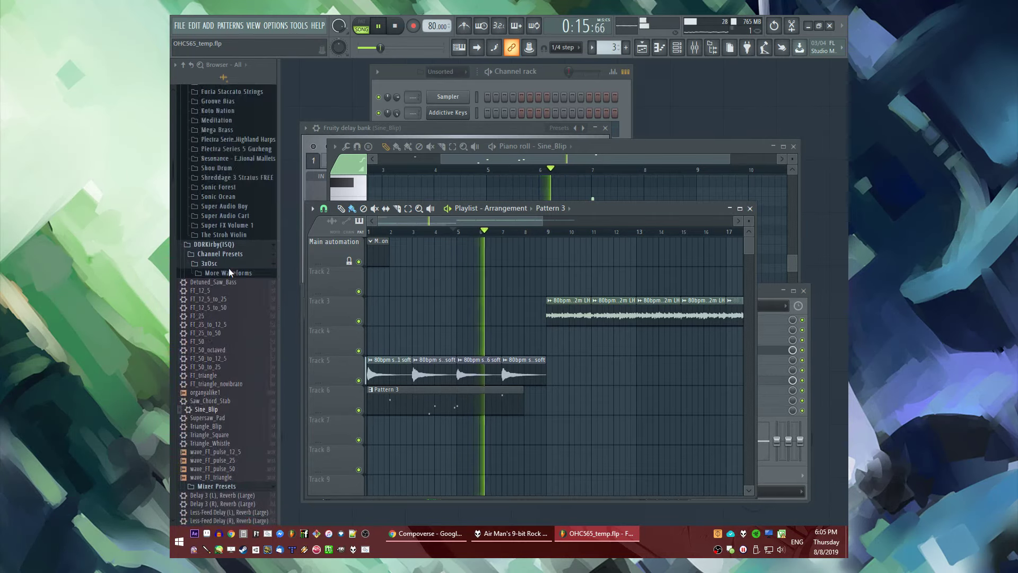
key(space)
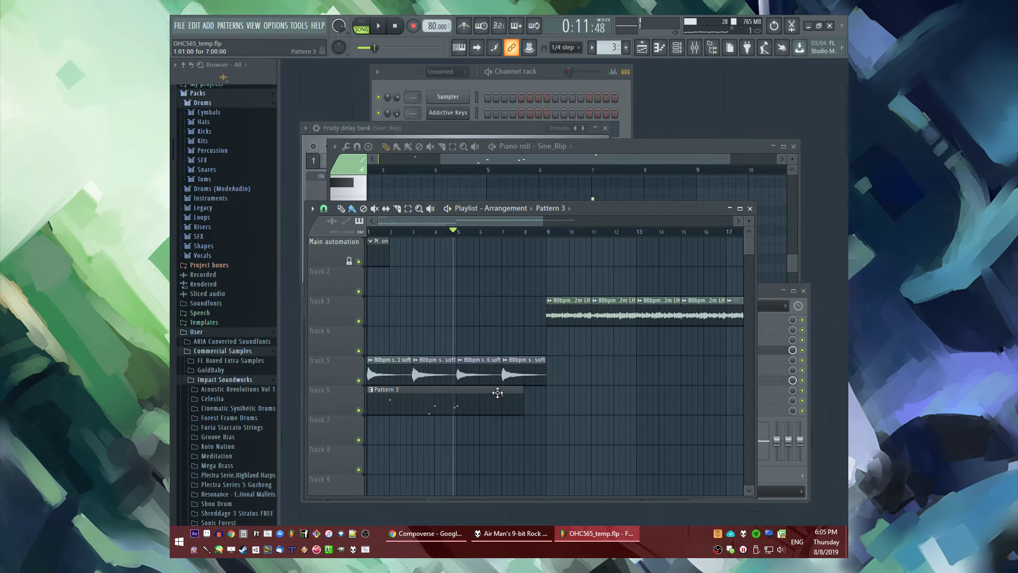
Open Pattern 3 in the piano roll, add a short Sine_Blip note on E5 at bar 6 step 15 and play it
double_click(496, 395)
scroll(576, 303, up, 4)
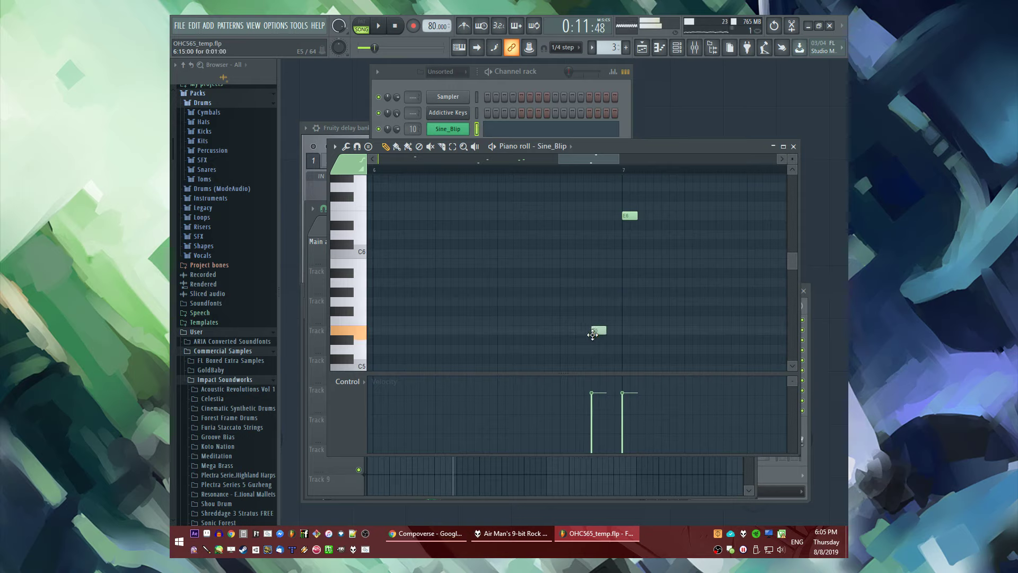
key(space)
Switch Sine_Blip's oscillator 2 to a triangle wave, set its coarse pitch to 24 and adjust its mix level
click(448, 129)
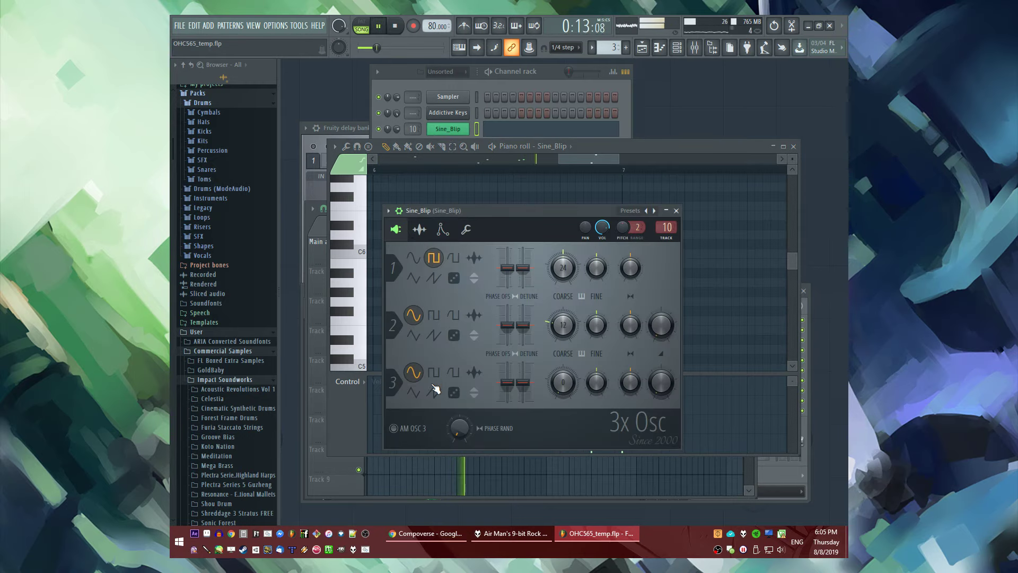
click(415, 339)
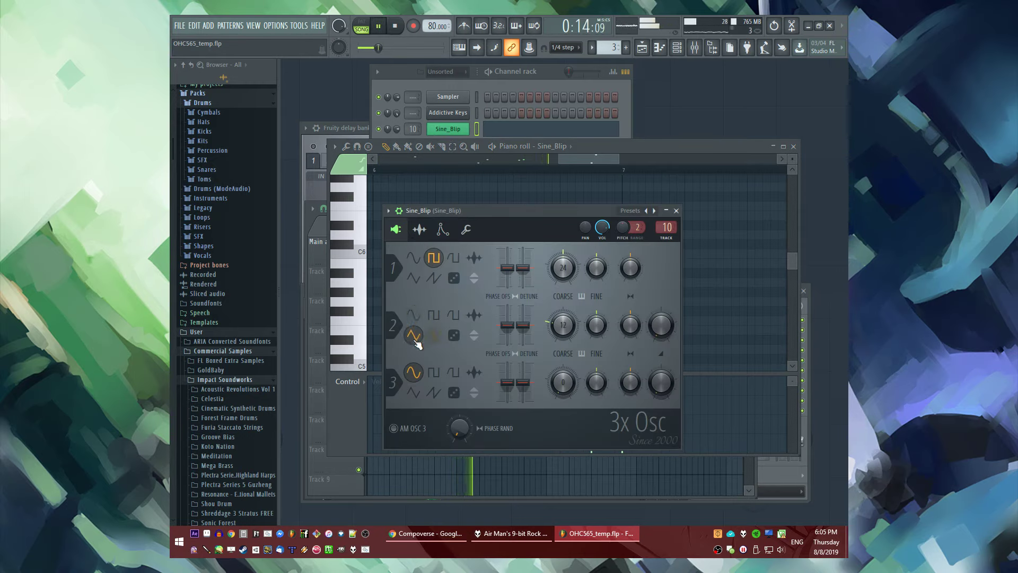
click(414, 278)
drag(562, 325, 563, 307)
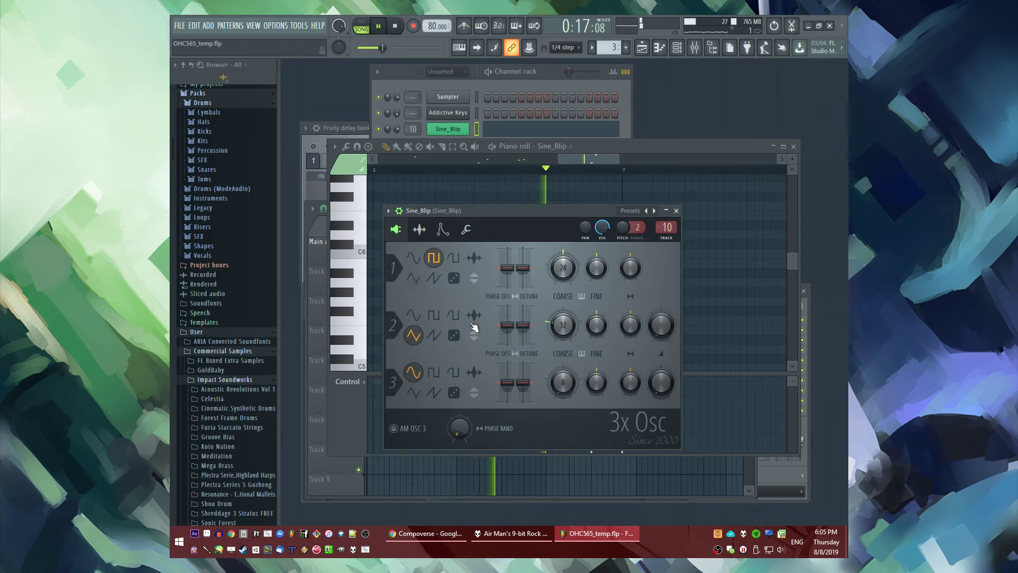
drag(660, 324, 661, 316)
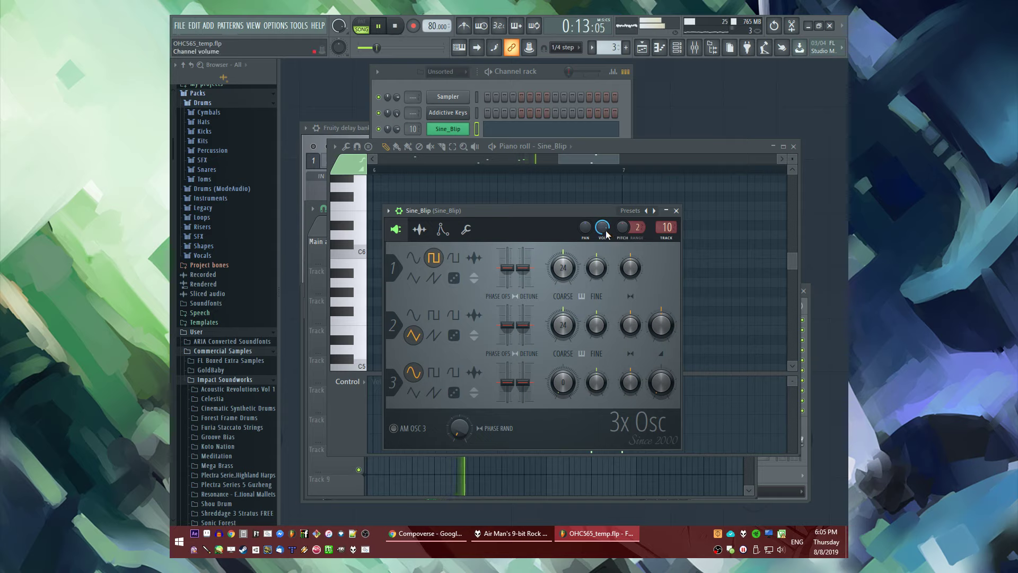
drag(661, 324, 662, 333)
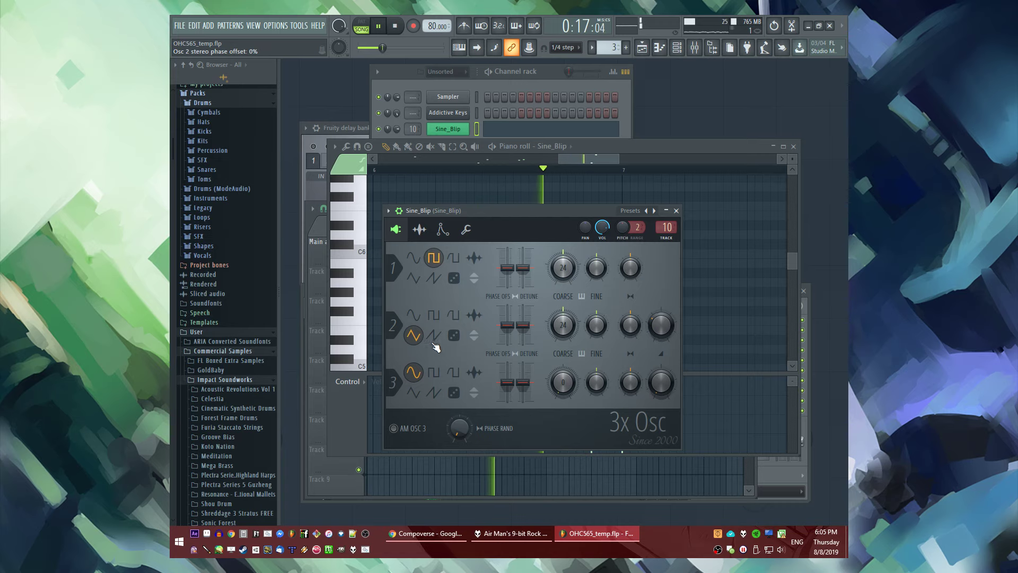
Return to the playlist and save the project as the new version OHC565_temp_2.flp
scroll(237, 365, down, 10)
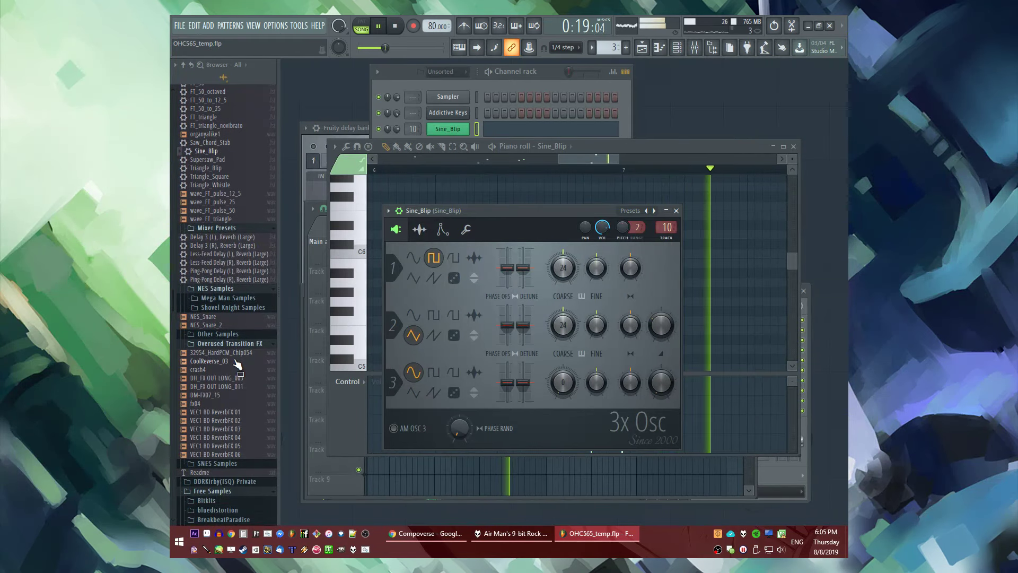
key(F5)
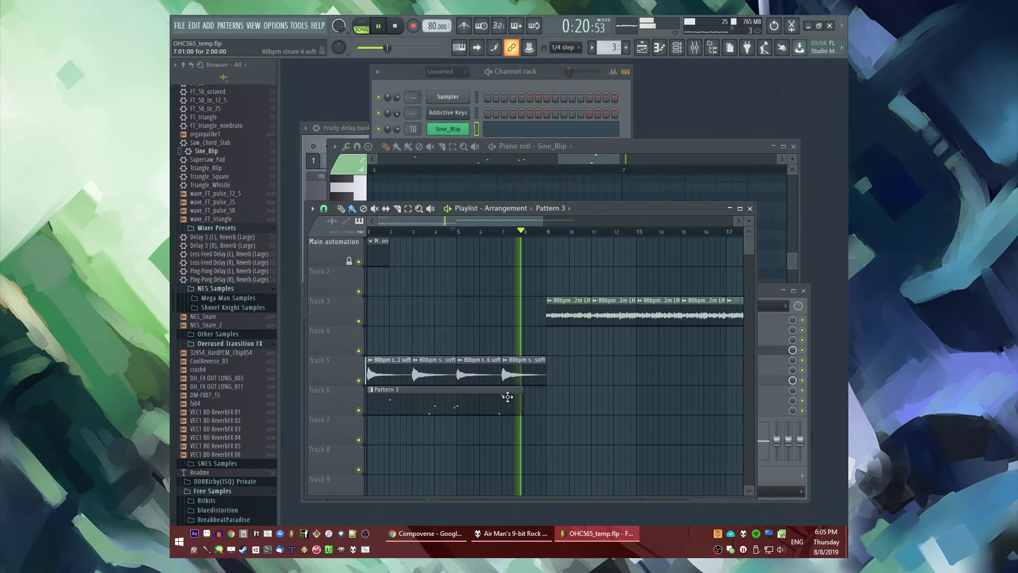
key(ctrl+n)
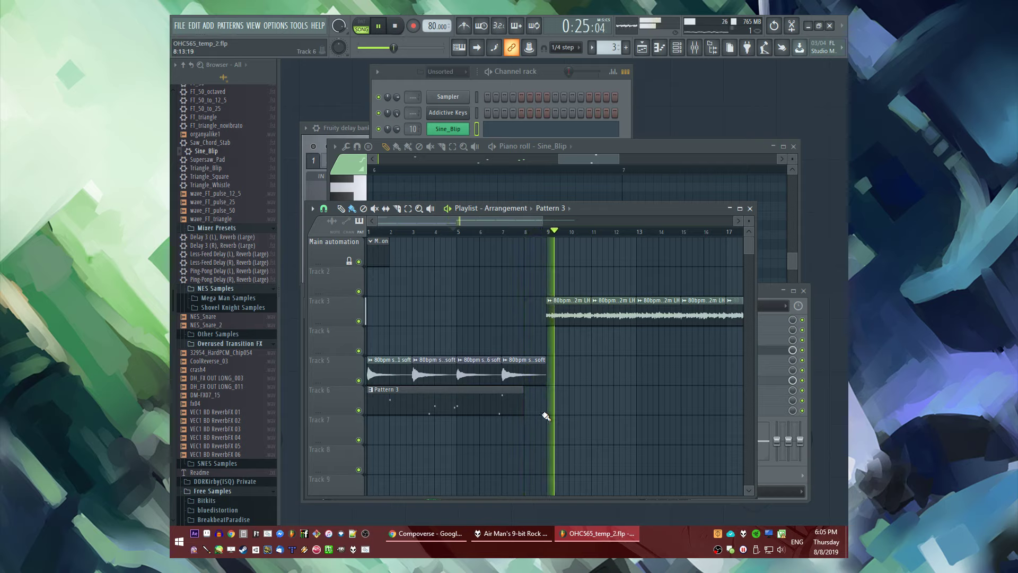
Replay the song from the start and look through the sample folders in the browser
scroll(637, 345, down, 2)
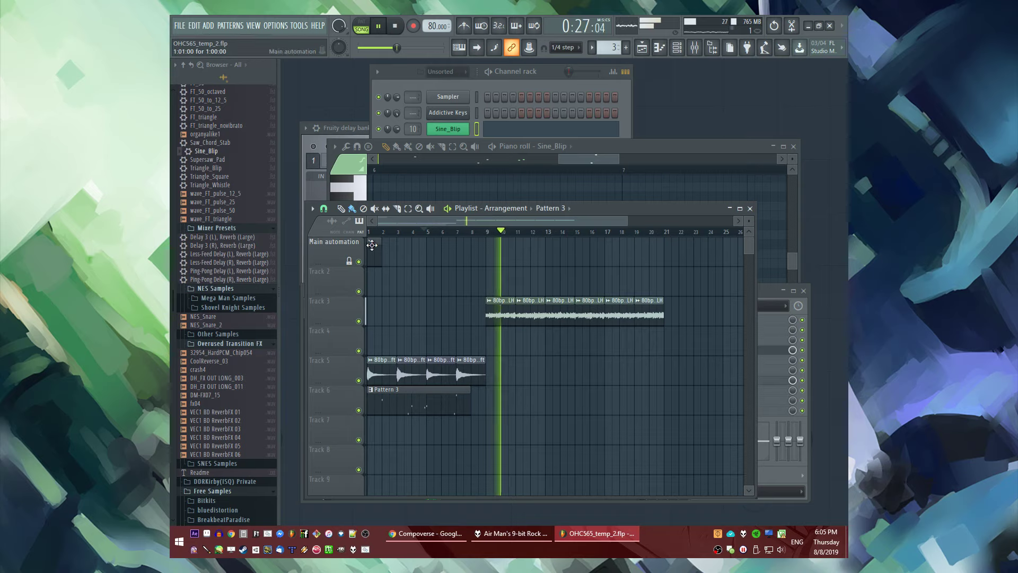
key(space)
key(space)
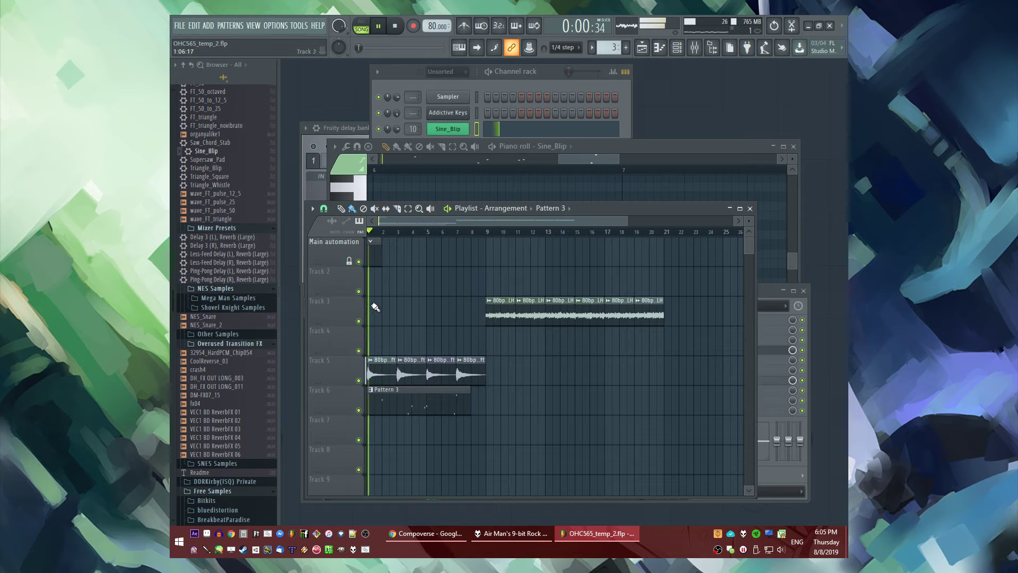
scroll(375, 307, up, 4)
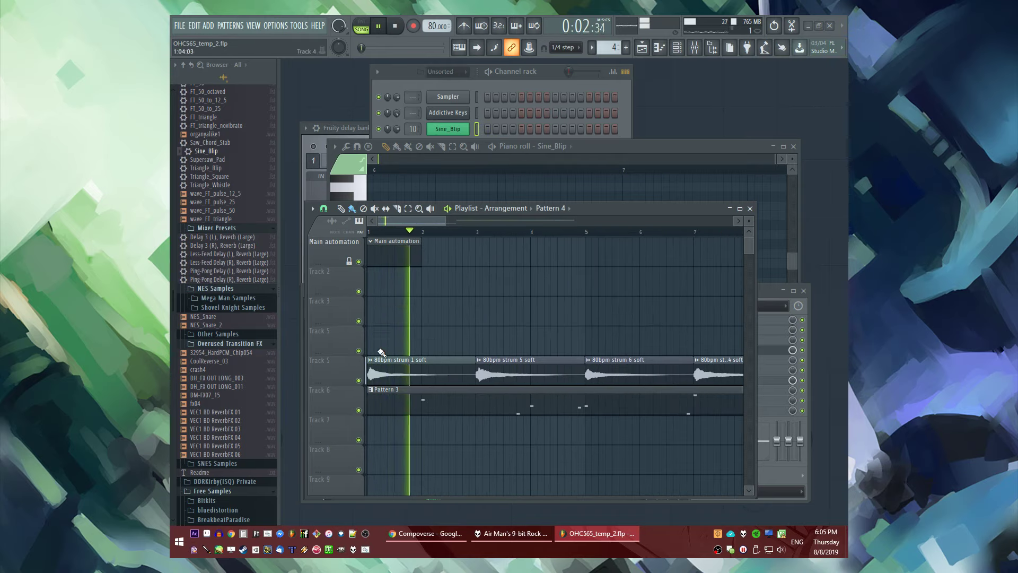
scroll(239, 344, down, 10)
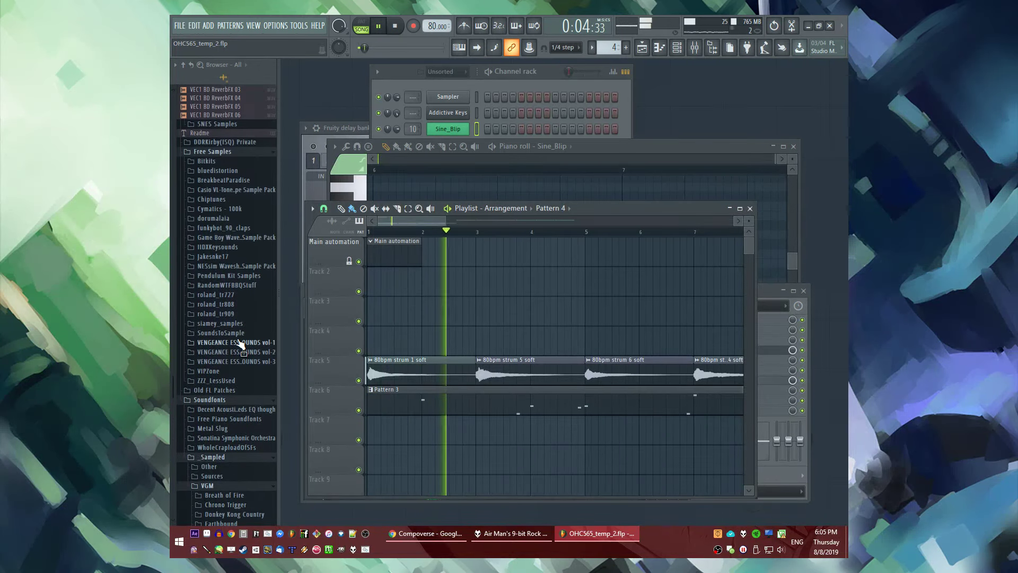
scroll(236, 339, up, 2)
scroll(217, 329, down, 2)
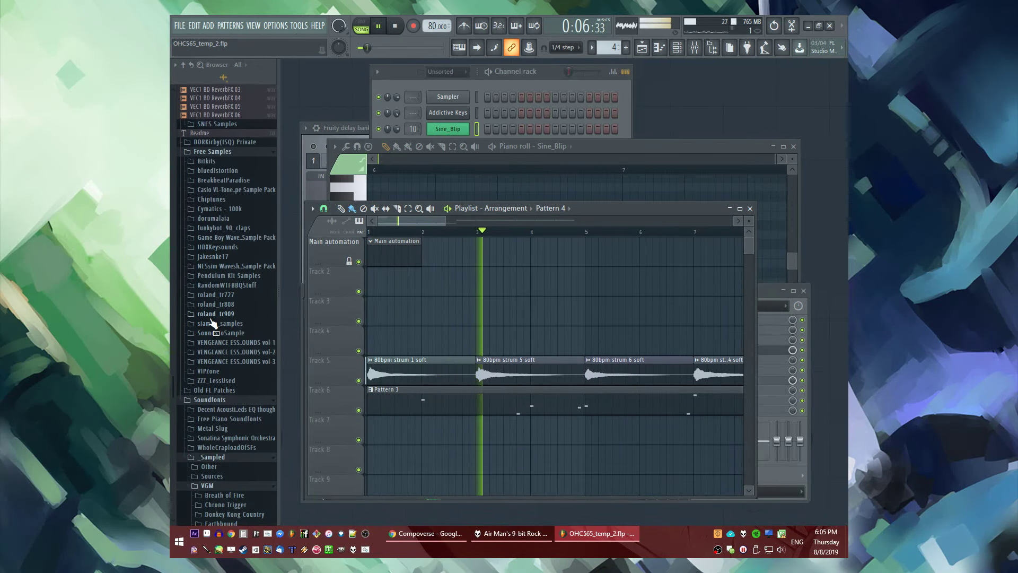
Switch to the empty Pattern 5 and add an Xpand!2 instrument channel
click(397, 339)
click(208, 25)
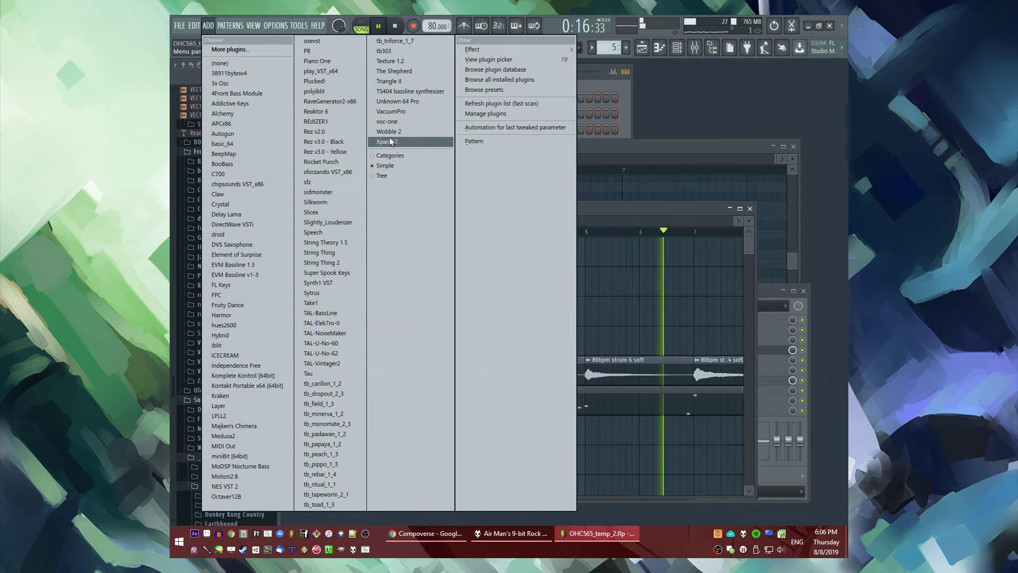
click(210, 27)
click(210, 28)
click(210, 28)
click(210, 27)
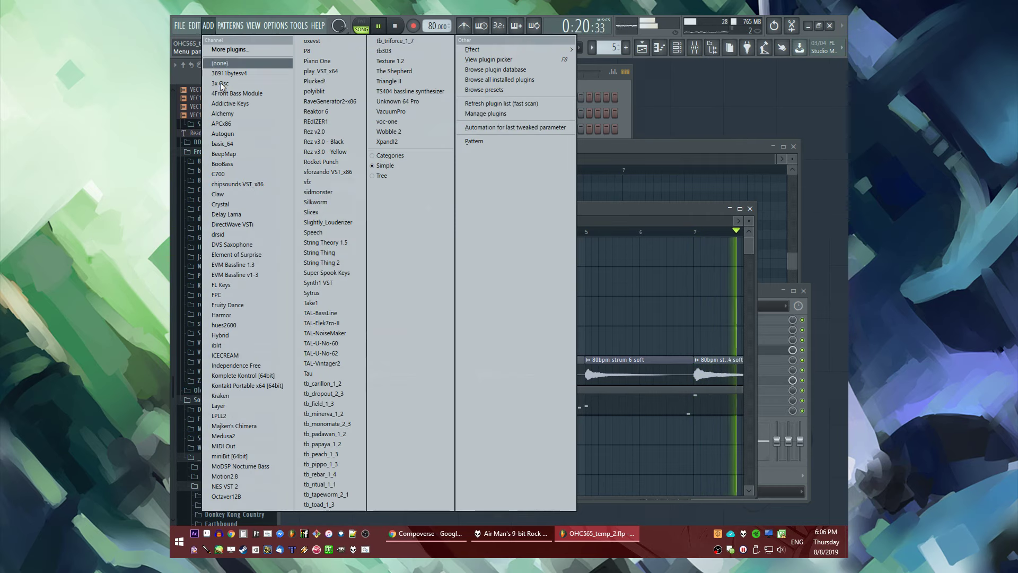
click(387, 141)
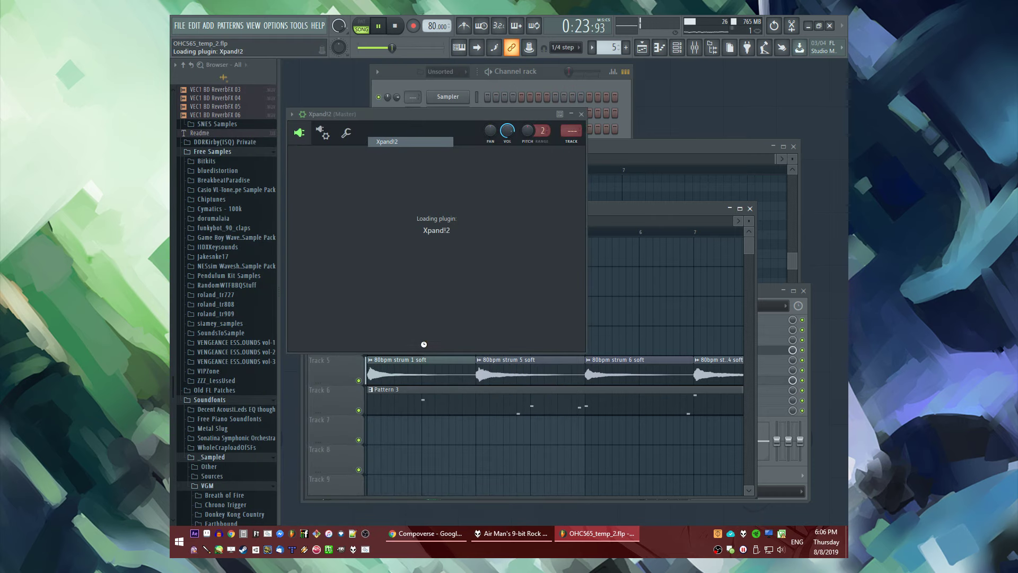
scroll(231, 316, down, 15)
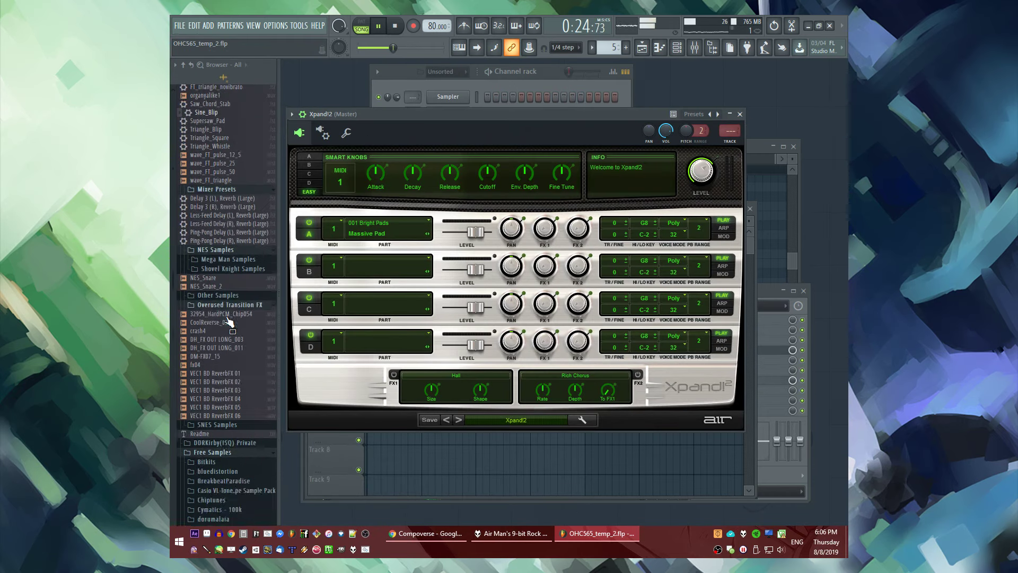
Load Xpand!2's Soft Pads preset +01 Aeronaut
click(504, 420)
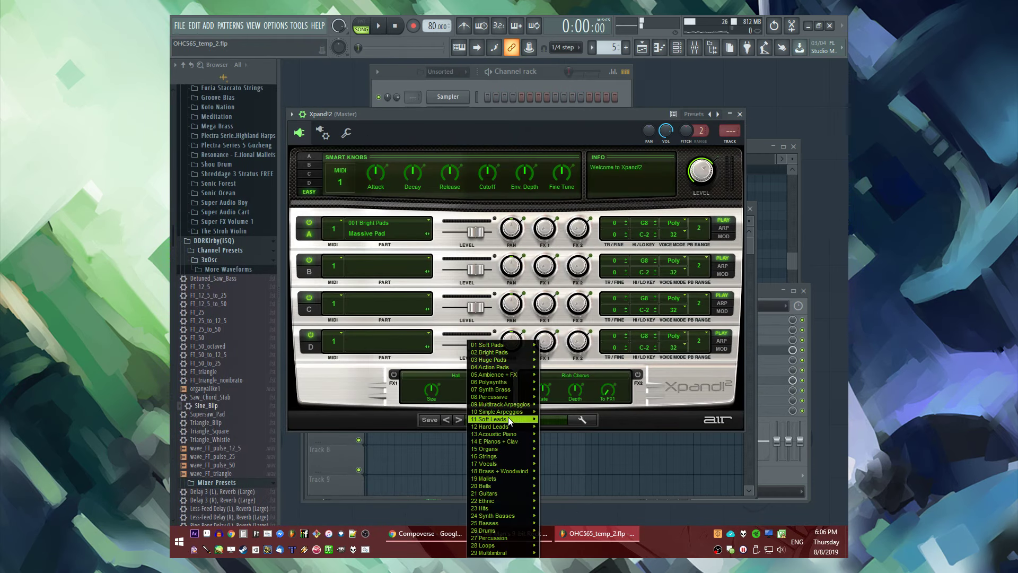
mouse_move(498, 346)
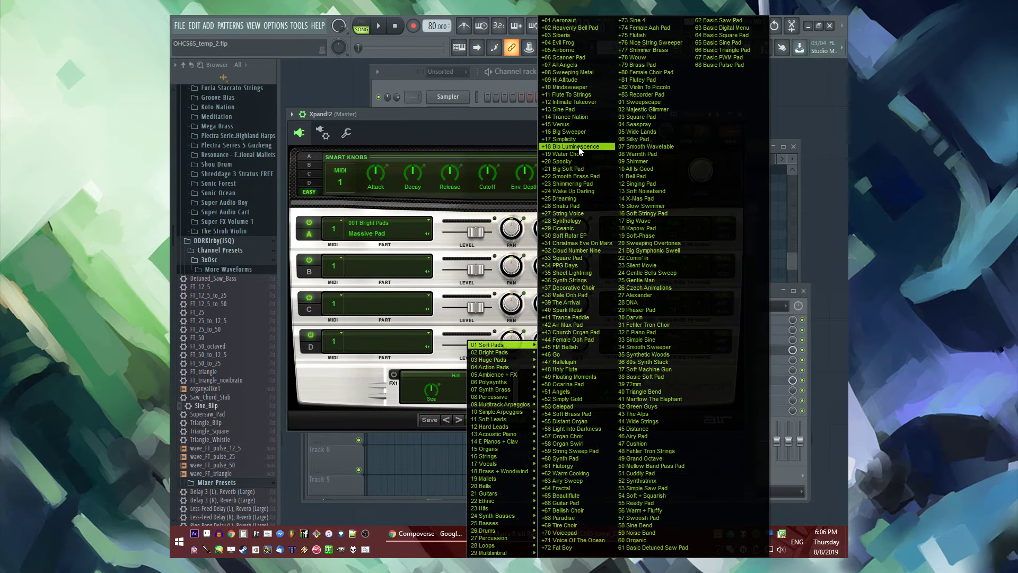
click(562, 21)
Open Xpand!2's piano roll, draw two stacked one-bar notes on A4 and E5, and play the pattern
click(445, 71)
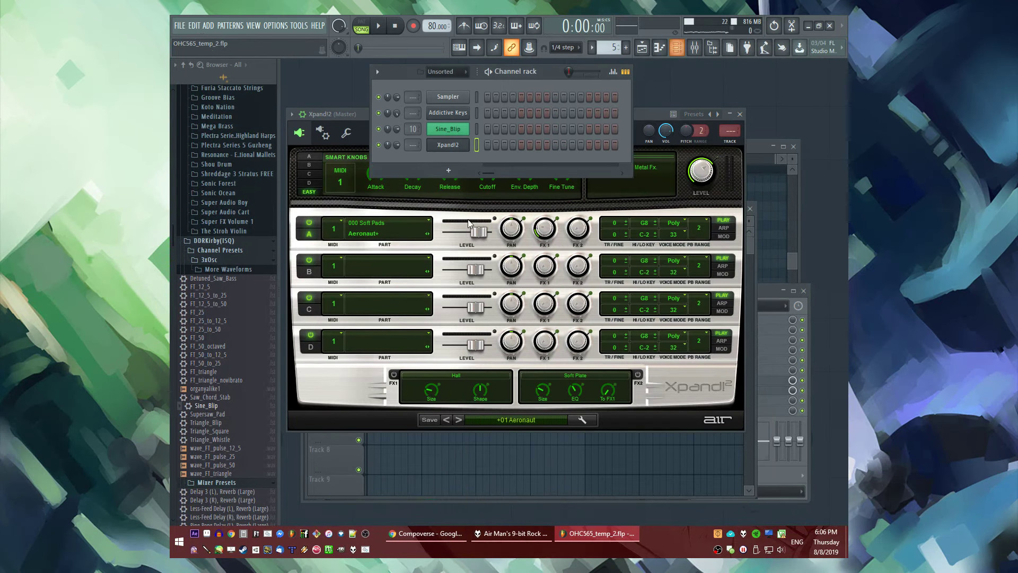
right_click(449, 145)
click(491, 145)
drag(414, 289, 697, 292)
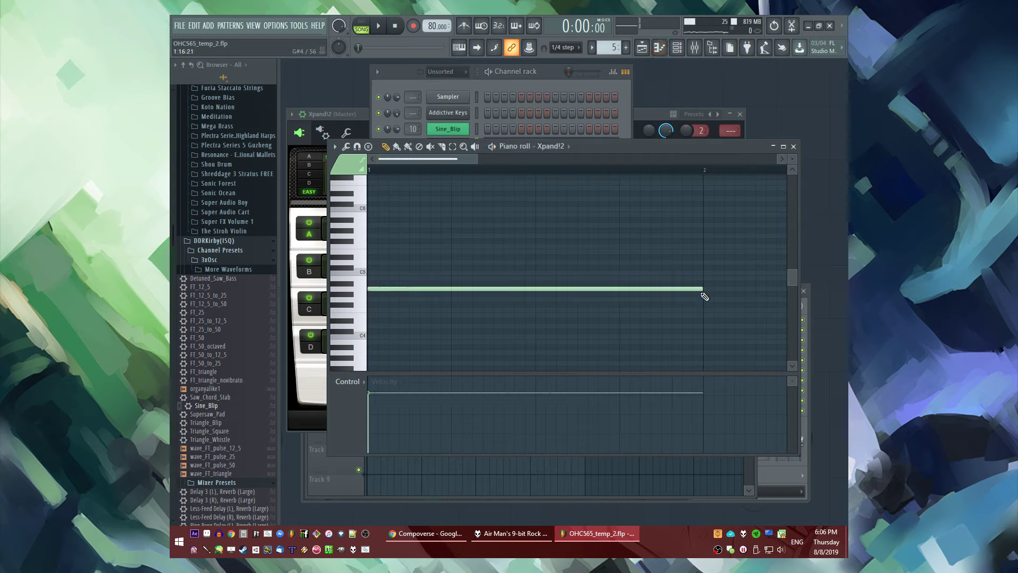
key(space)
scroll(451, 254, up, 1)
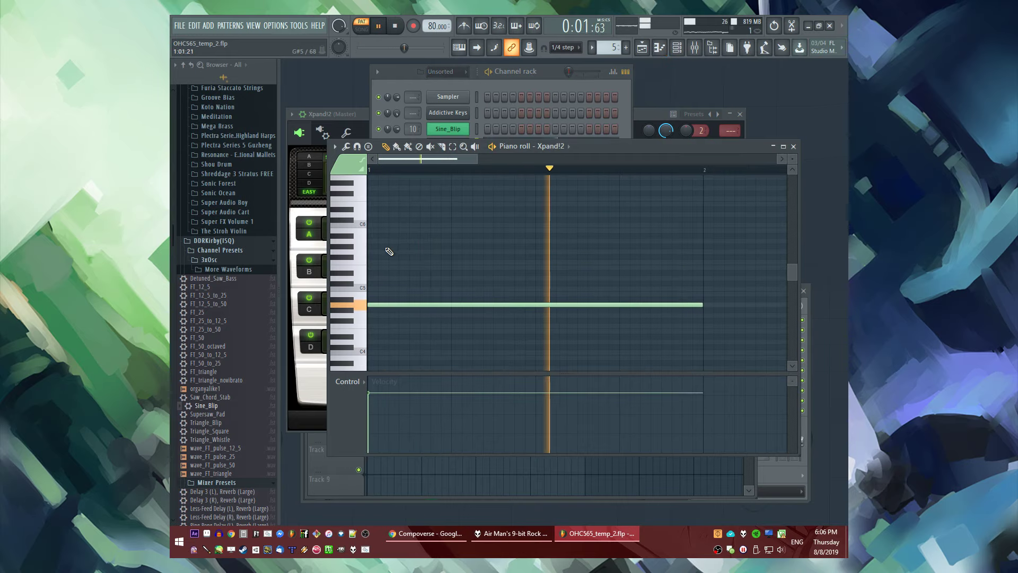
click(387, 268)
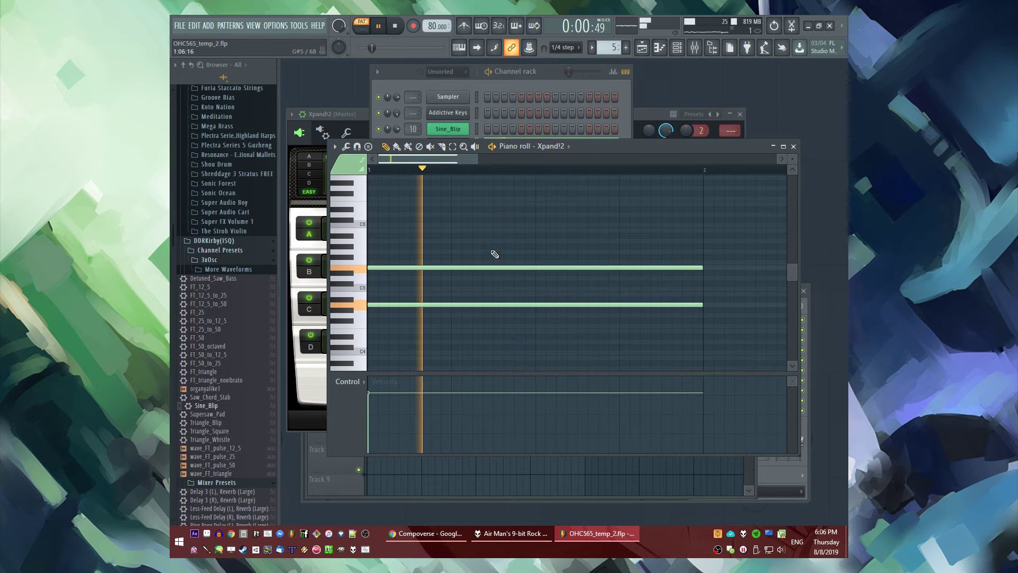
Return to Xpand!2 and audition the Soft Pads presets +19 Water Choir and +27 String Voice
click(530, 402)
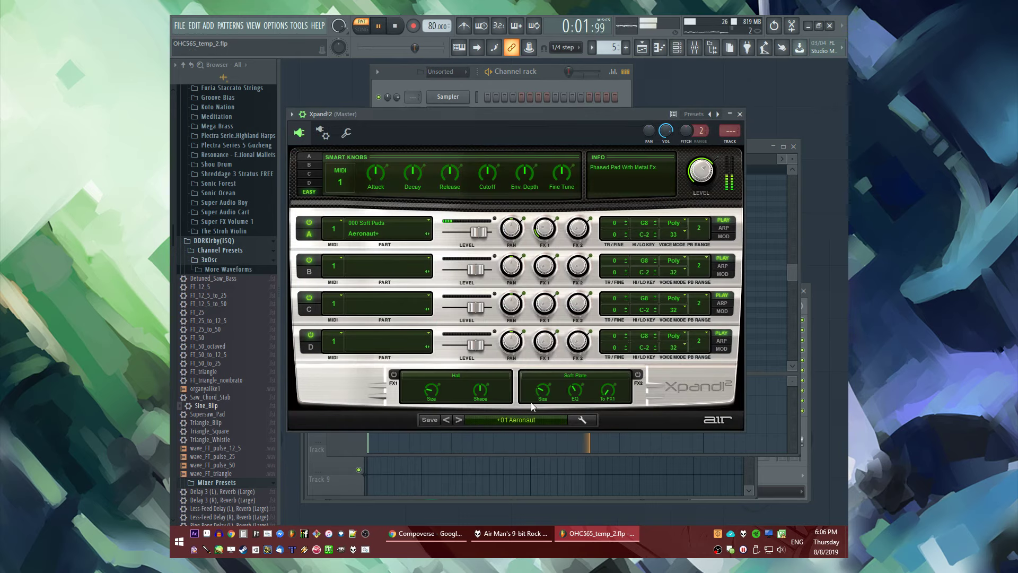
click(460, 422)
click(493, 418)
mouse_move(507, 346)
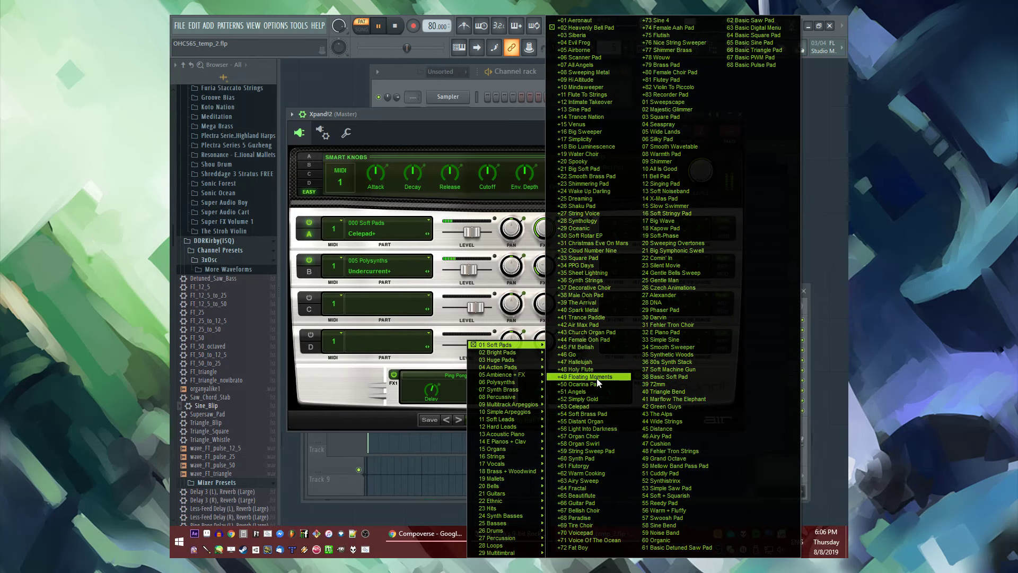
click(588, 153)
click(479, 417)
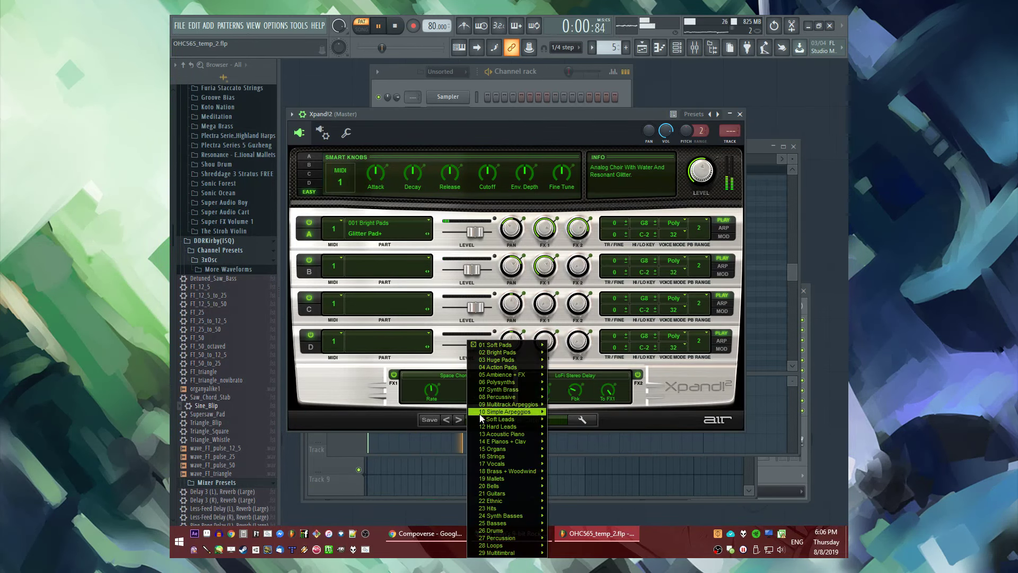
mouse_move(504, 344)
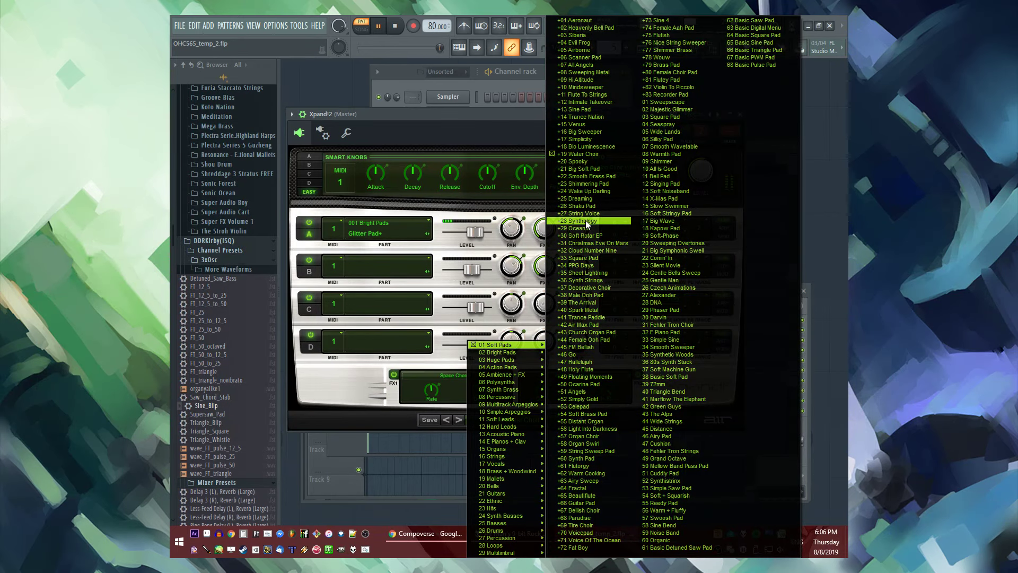
click(584, 212)
Audition Xpand!2's Soft Pads presets in reverse order, from +55 Distant Organ back past +51 Angels
click(507, 420)
mouse_move(507, 347)
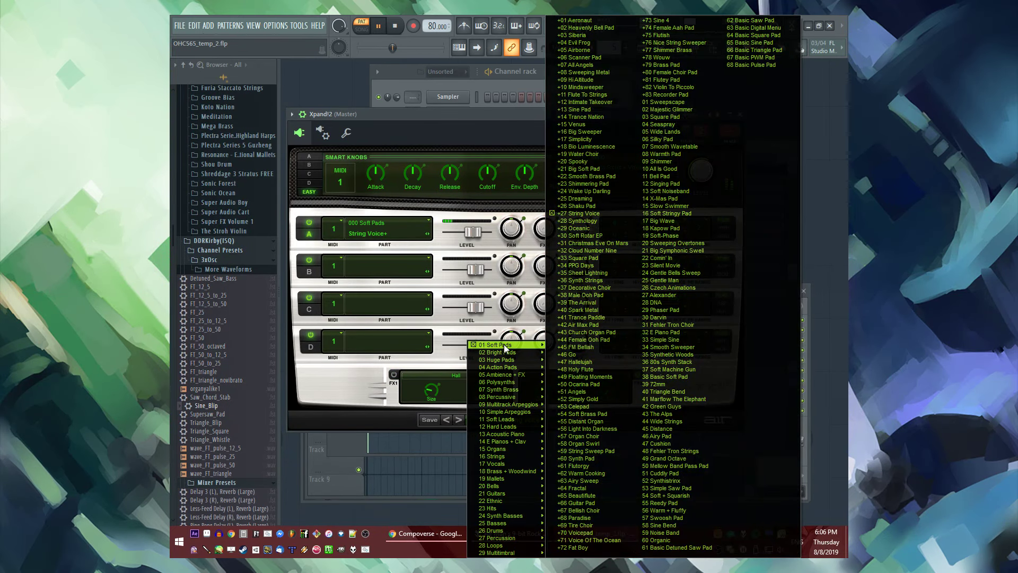
click(626, 420)
click(447, 419)
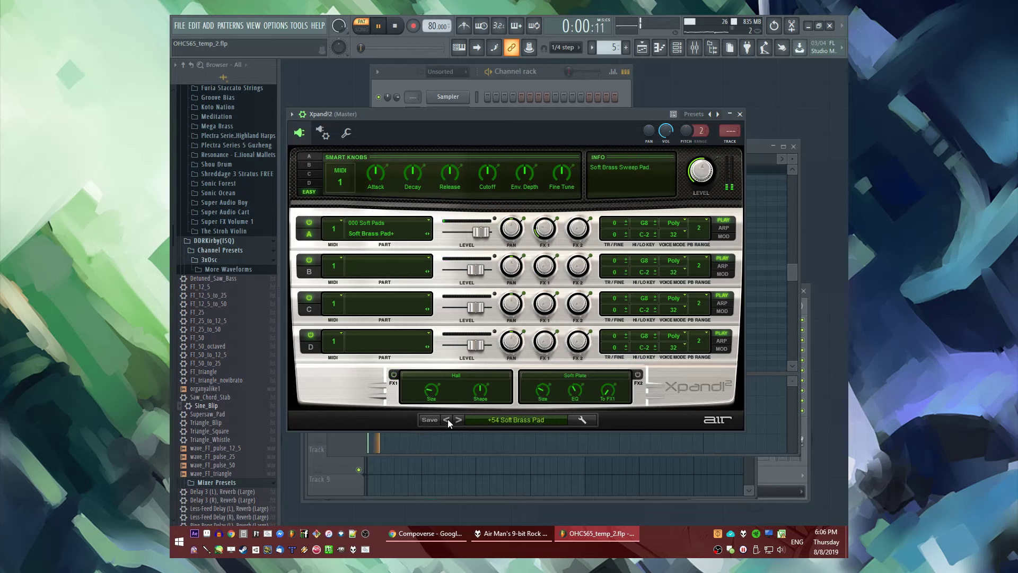
click(447, 419)
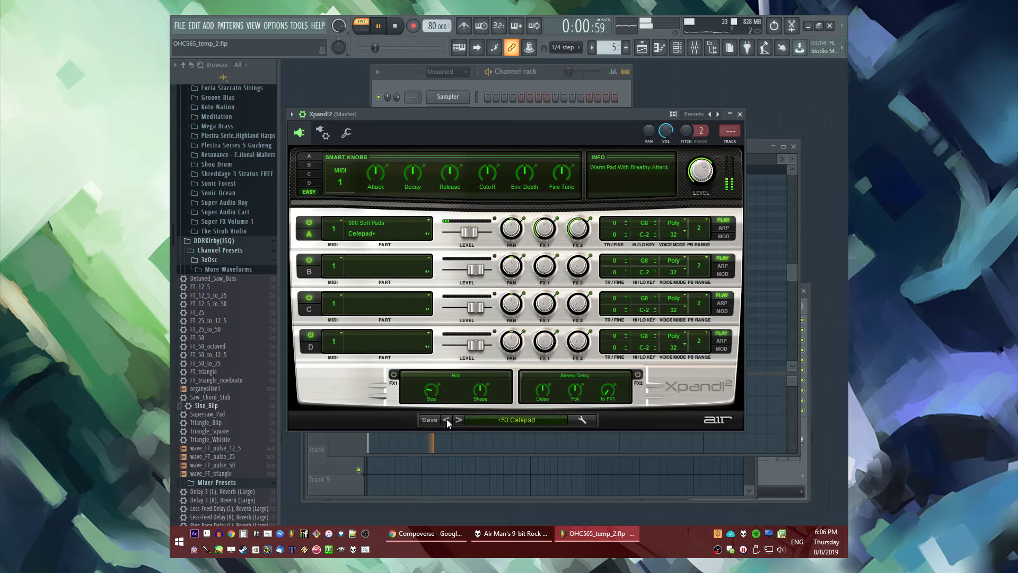
click(446, 420)
click(446, 420)
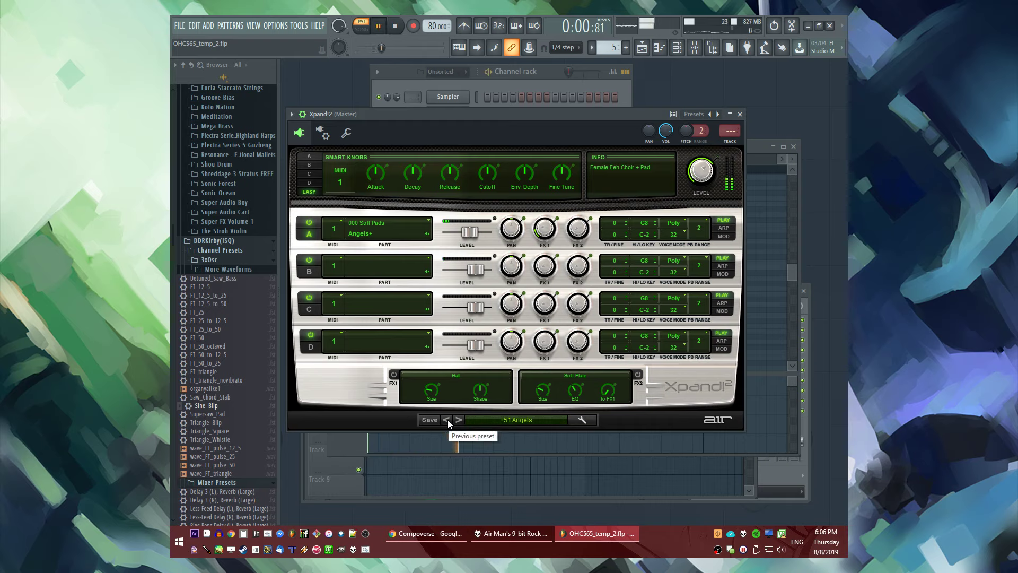
click(447, 419)
key(space)
Go forward to the preset +53 Celepad and compare it with the neighbouring +52 Simply Gold
click(458, 419)
click(458, 419)
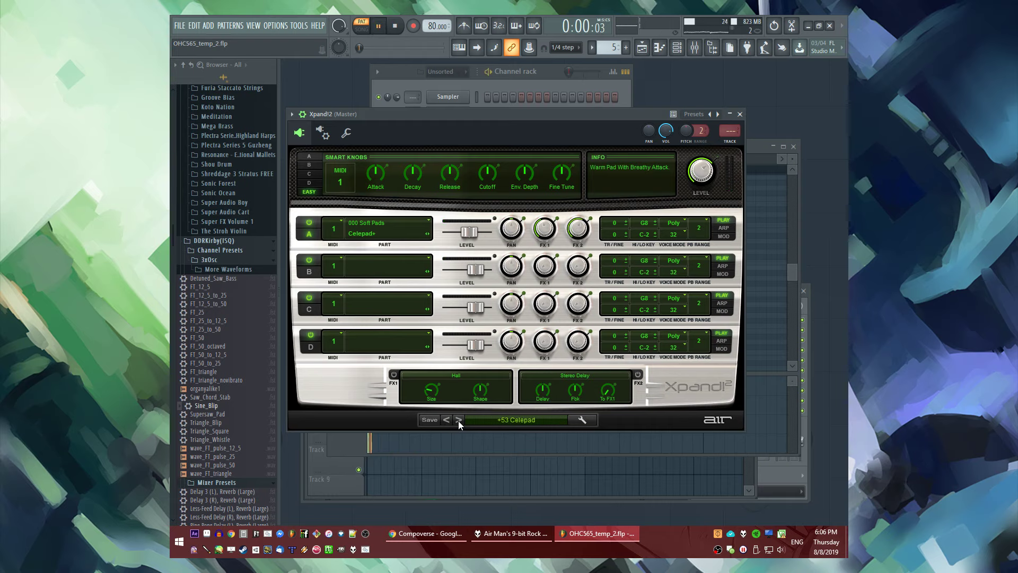
click(459, 419)
click(447, 421)
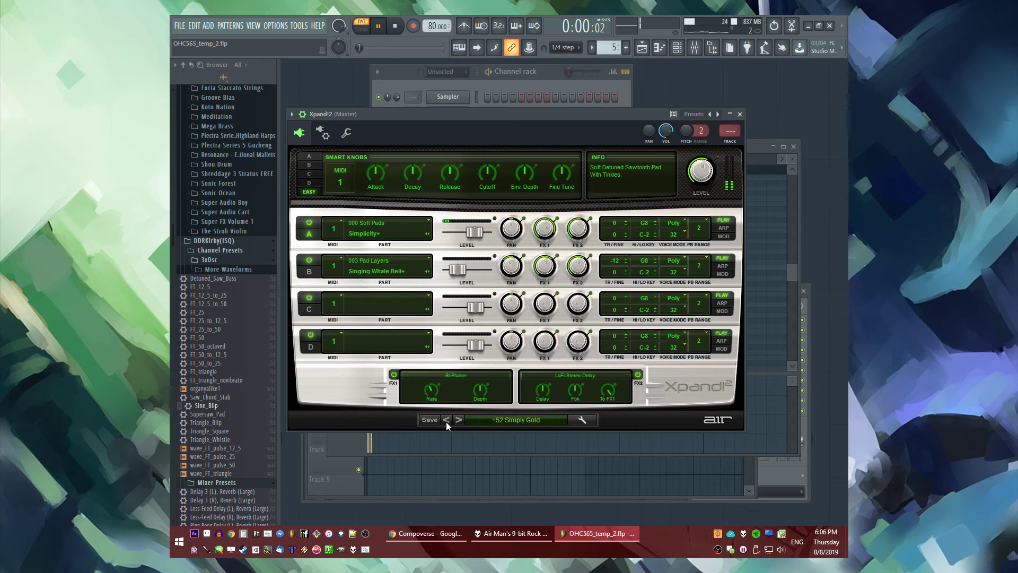
click(460, 419)
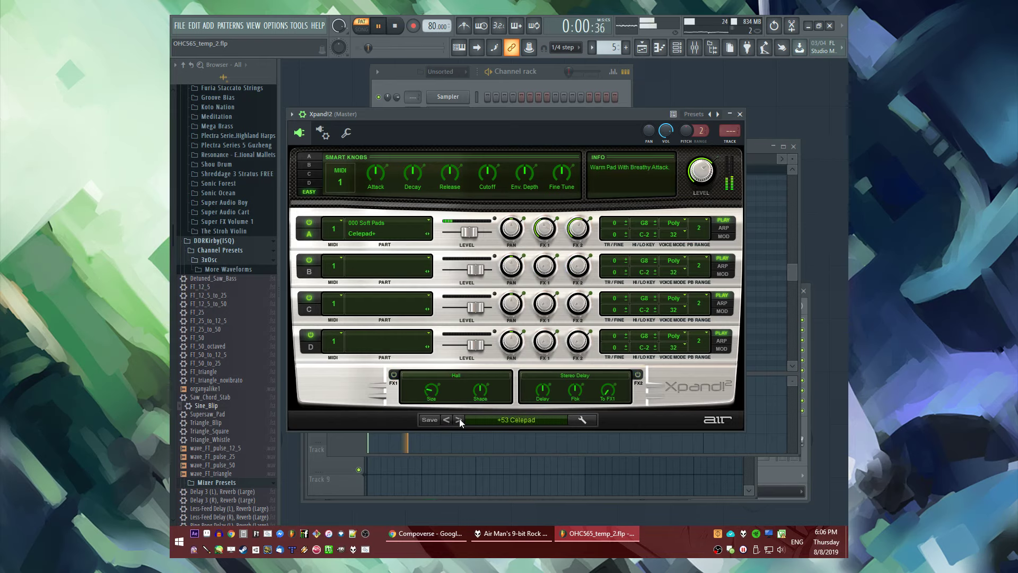
Advance through the pad presets to +56 Light Into Darkness, replaying the notes
click(459, 420)
key(space)
click(460, 420)
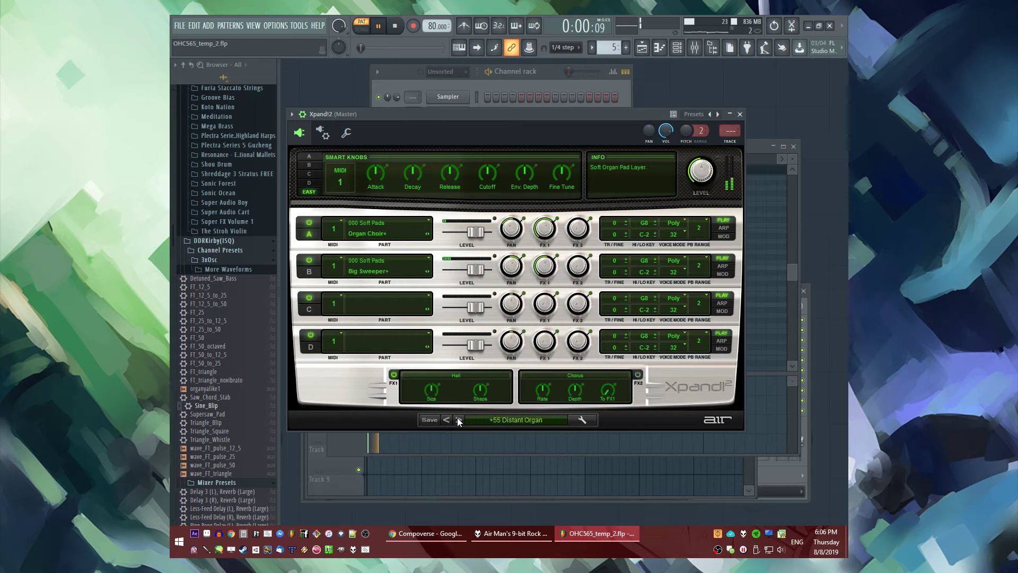
click(459, 420)
key(space)
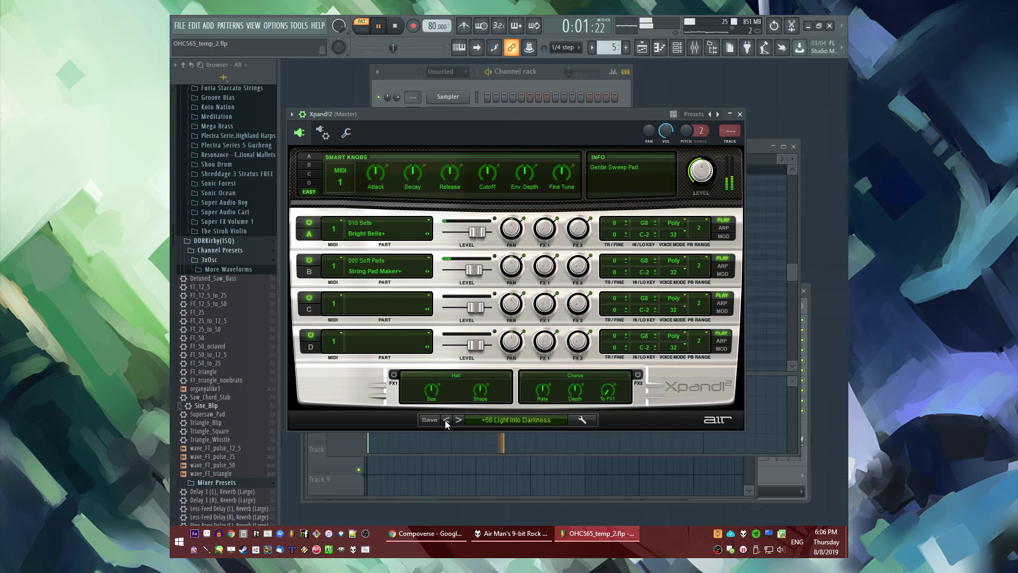
Go back one pad preset at a time to +49 Floating Moments, replaying the notes for comparison
click(447, 420)
click(447, 420)
key(space)
click(447, 419)
click(447, 420)
click(447, 419)
key(space)
click(447, 420)
click(448, 420)
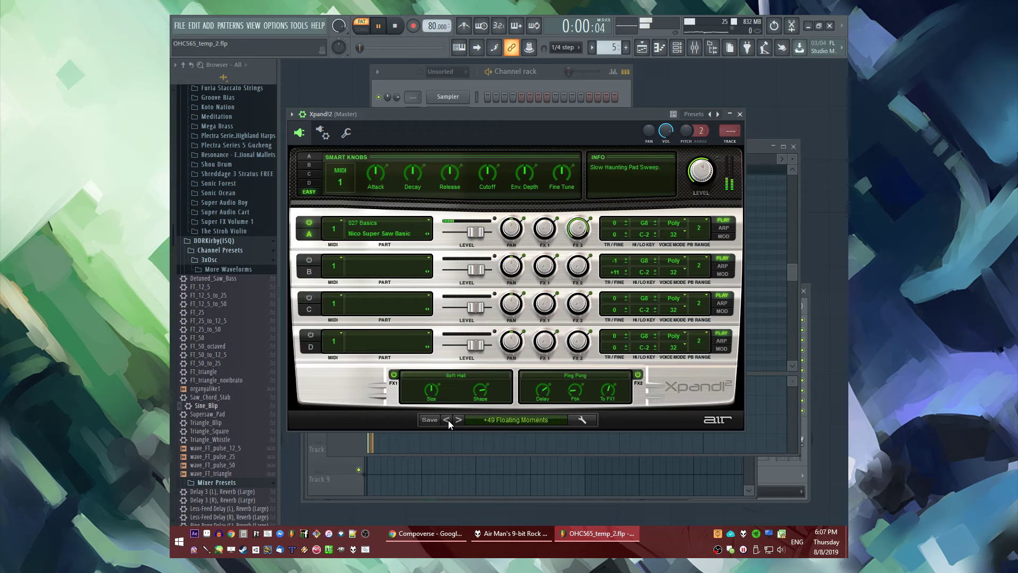
Audition the pad presets forward from +49 Floating Moments to +54 Soft Brass Pad
click(459, 419)
click(459, 419)
click(459, 420)
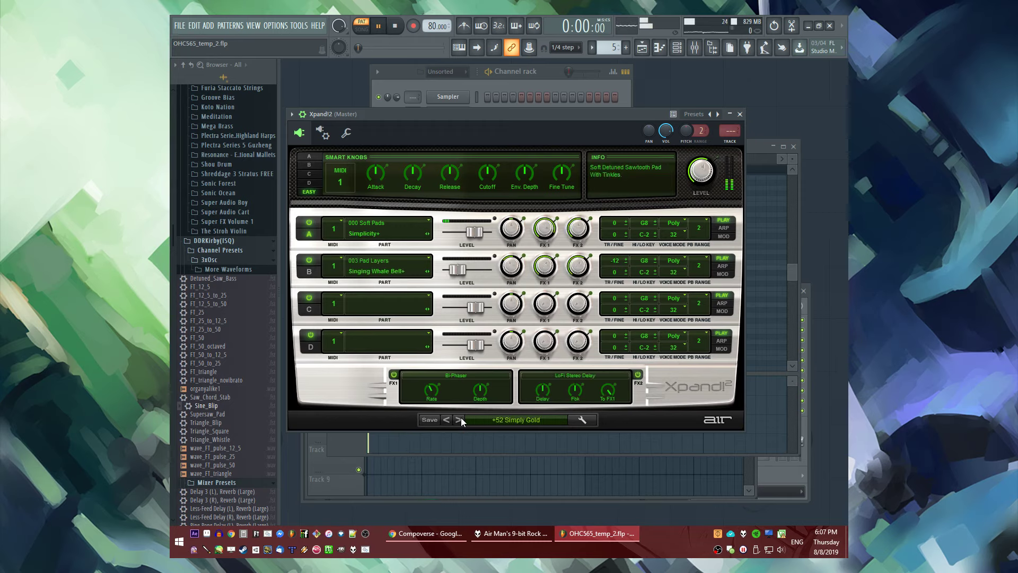
click(459, 419)
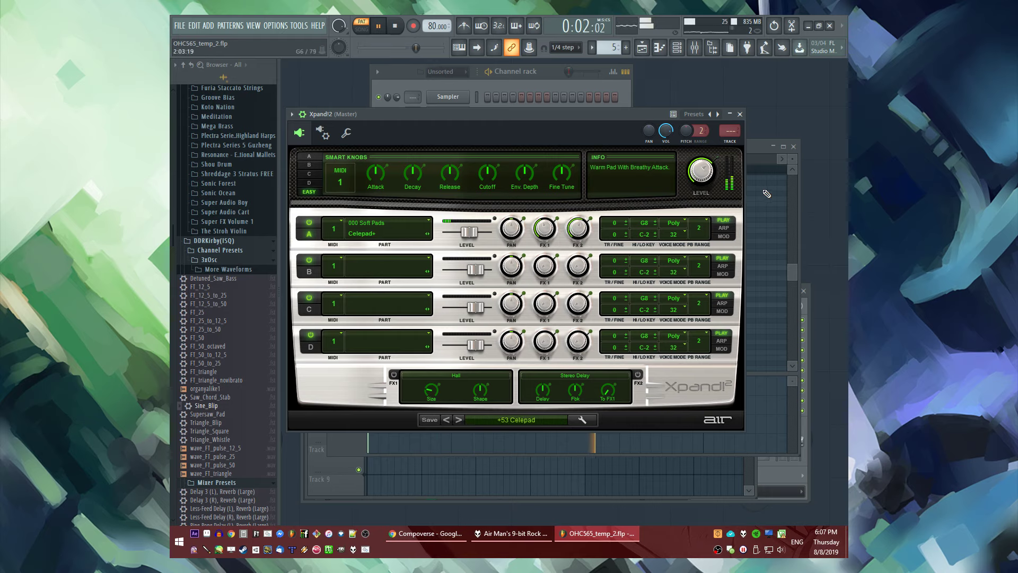
click(459, 419)
key(space)
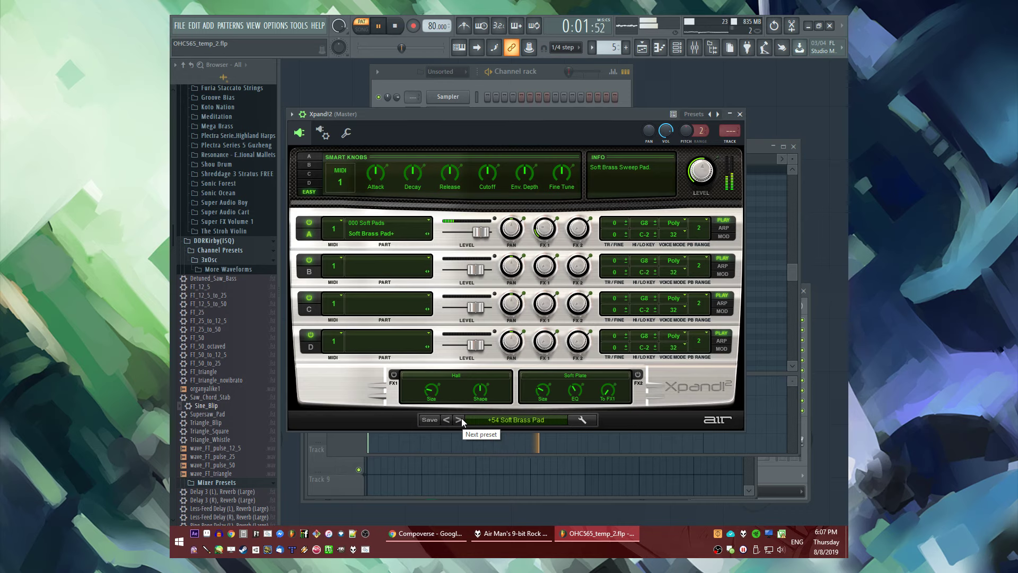
Try the Soft Pads presets +55 Distant Organ and +60 Synth Pad, and load 47 Cushion in Xpand!2
click(459, 419)
click(476, 419)
mouse_move(491, 346)
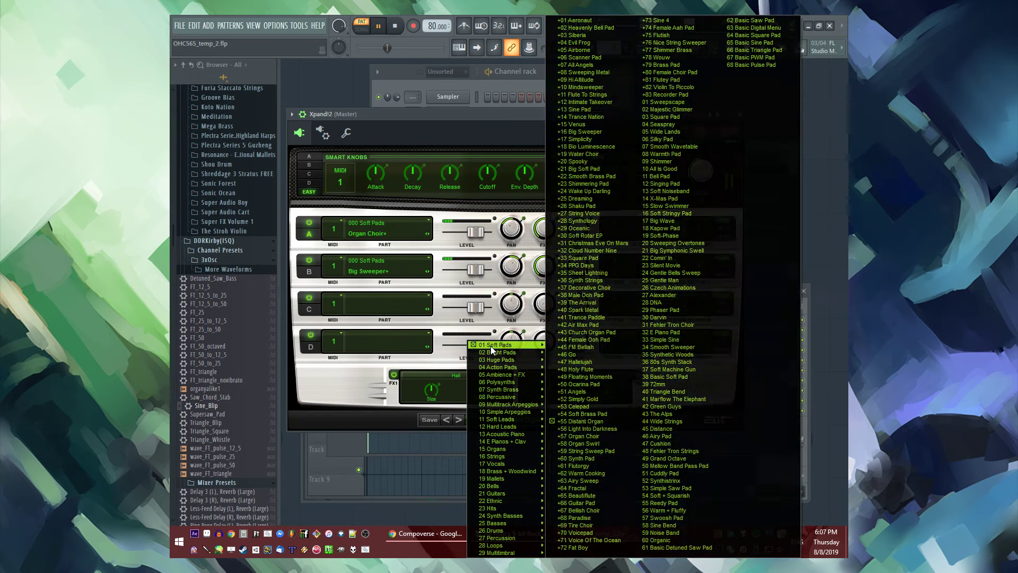
click(590, 457)
click(512, 419)
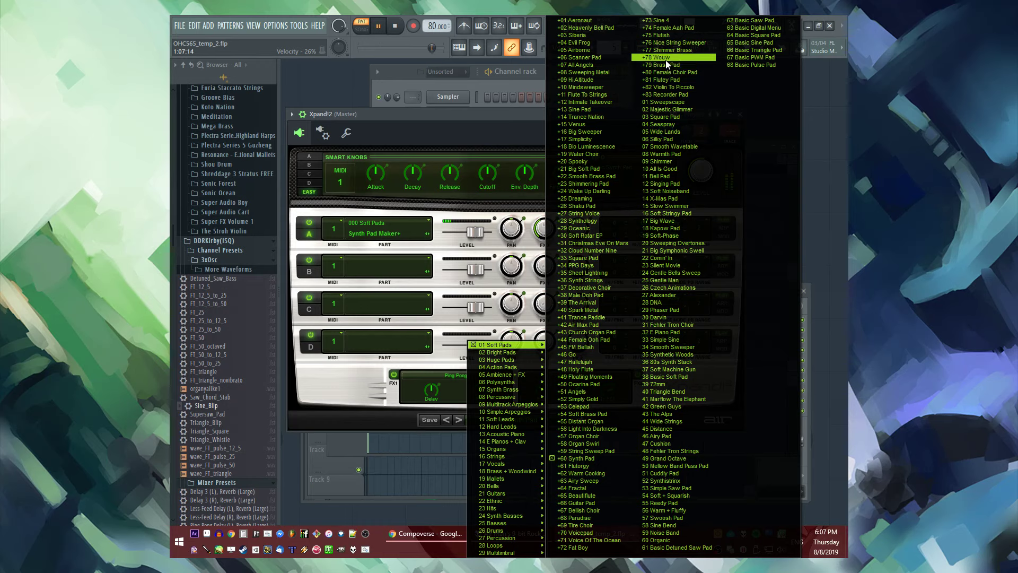
click(656, 444)
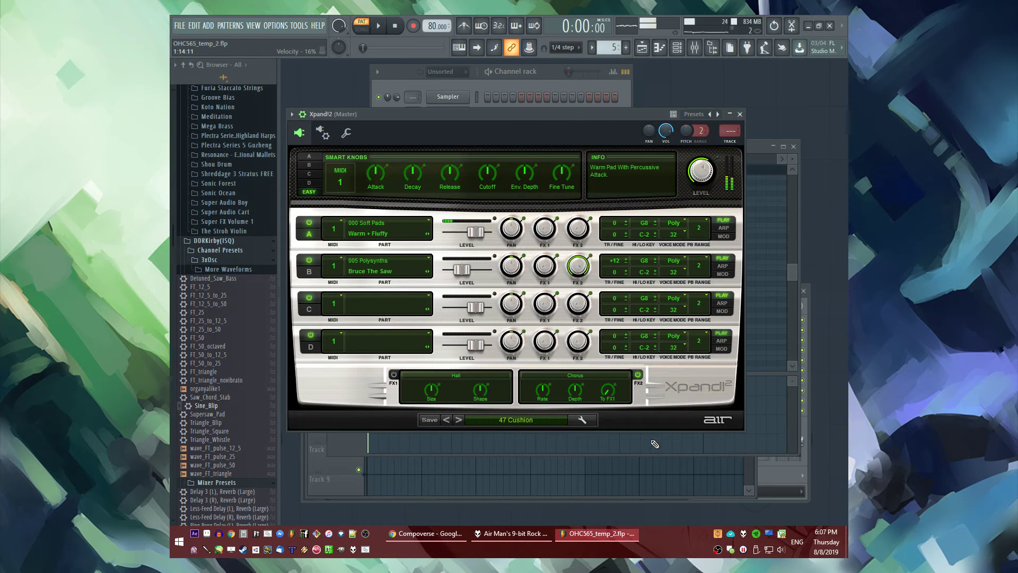
Audition the presets 48 Fehler Tron Strings and +35 Orchestral Creation in Xpand!2, replaying the notes
click(458, 420)
click(470, 420)
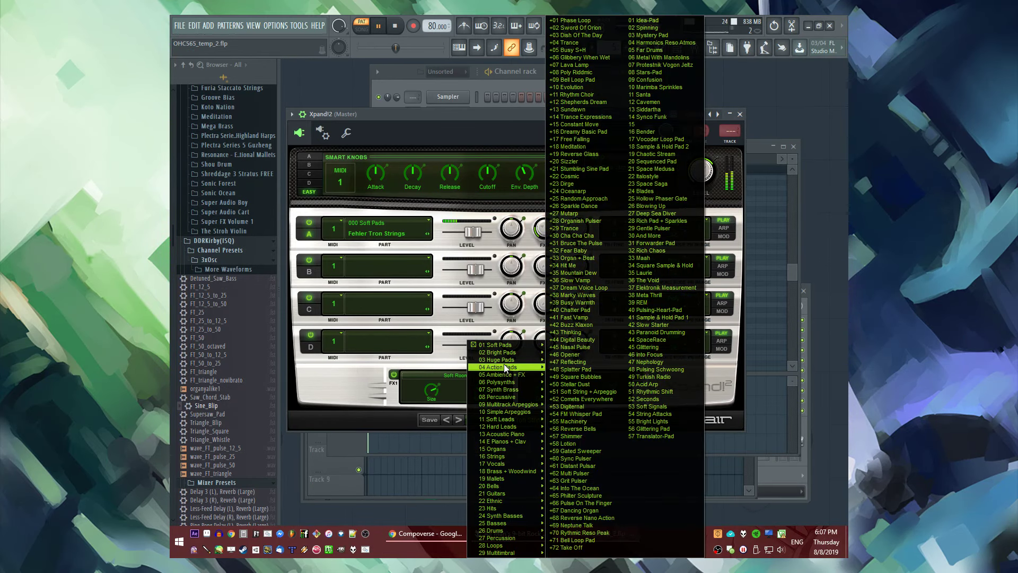
click(587, 370)
key(space)
key(space)
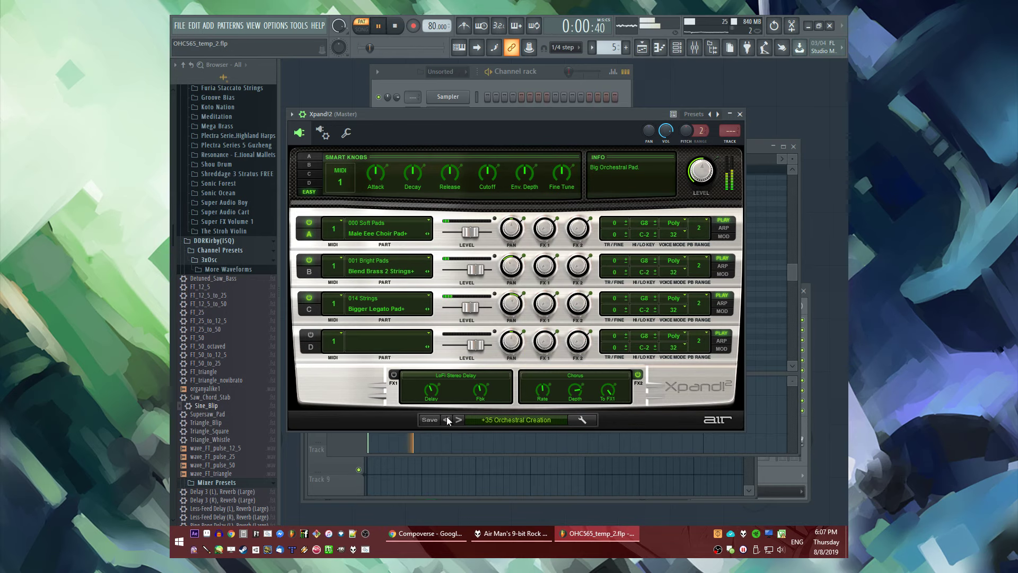
Try a Huge Pads choir and synth pad preset, and the Ambience + FX preset +48 Endless Void
click(476, 420)
mouse_move(492, 359)
click(592, 469)
click(473, 417)
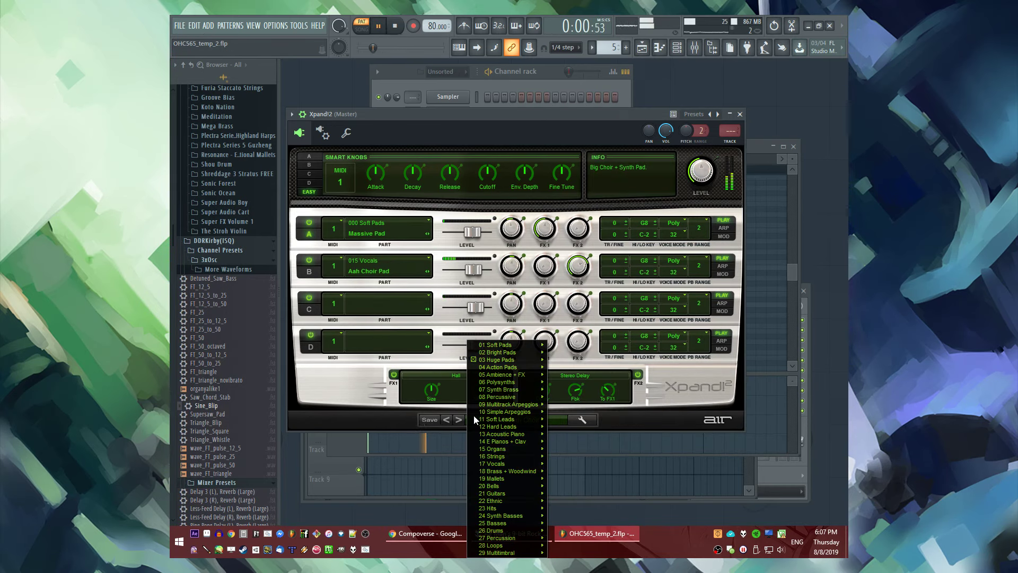
click(577, 392)
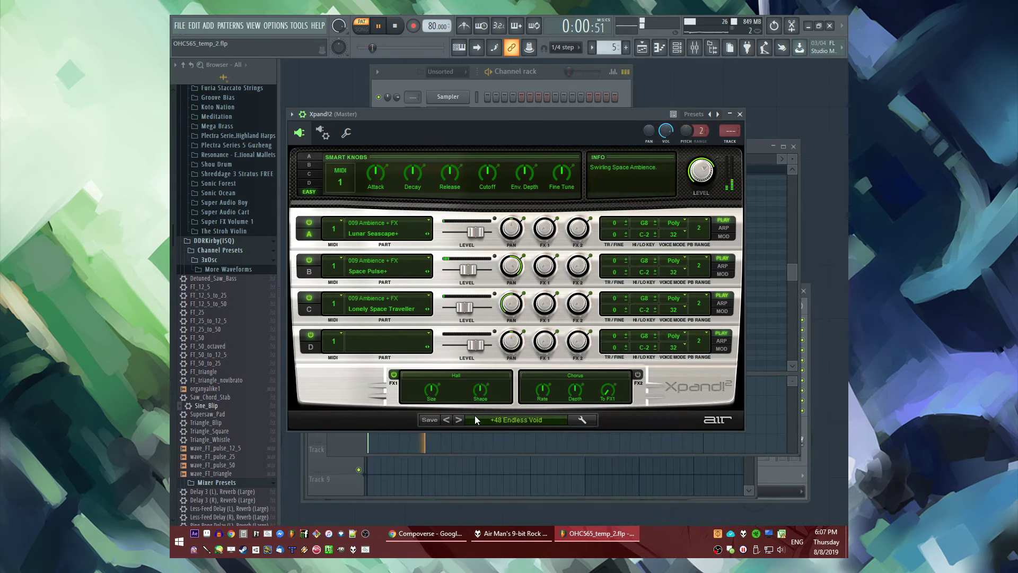
Audition the Strings preset +26 Harp and the Huge Pads presets +19 Like The Sunshine and +20 Glowing Alps
click(475, 415)
mouse_move(489, 413)
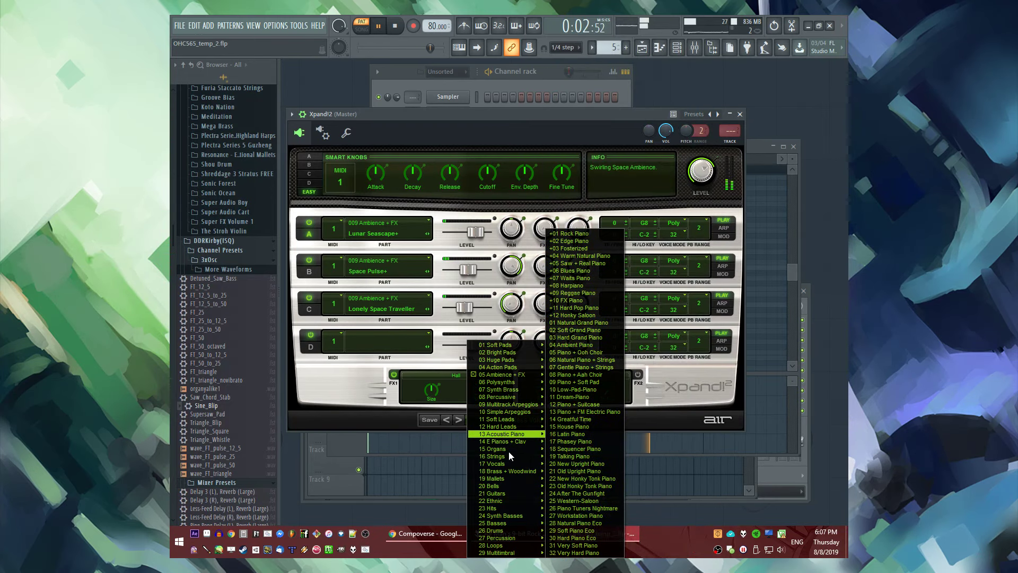
mouse_move(497, 456)
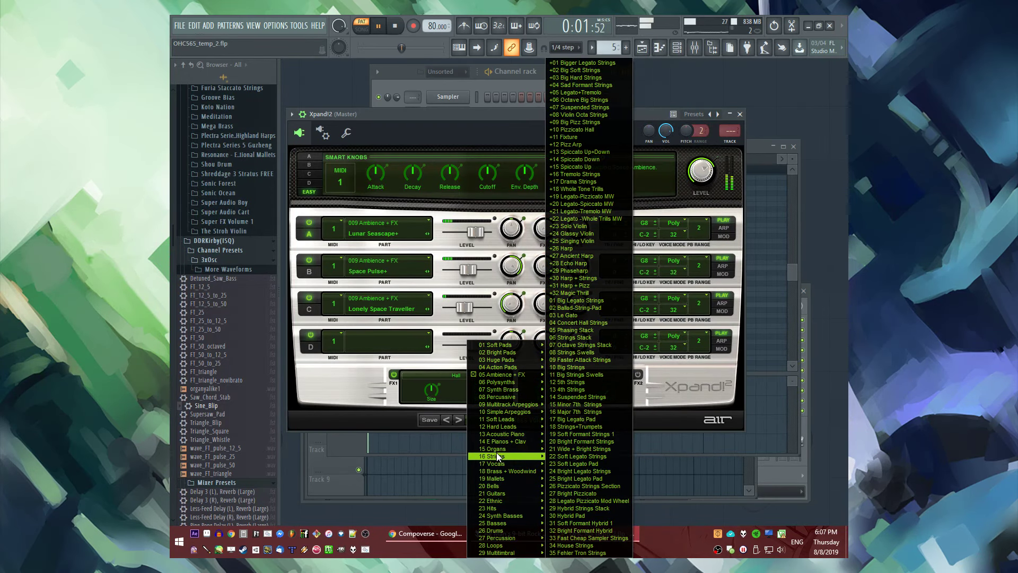
click(566, 249)
click(511, 425)
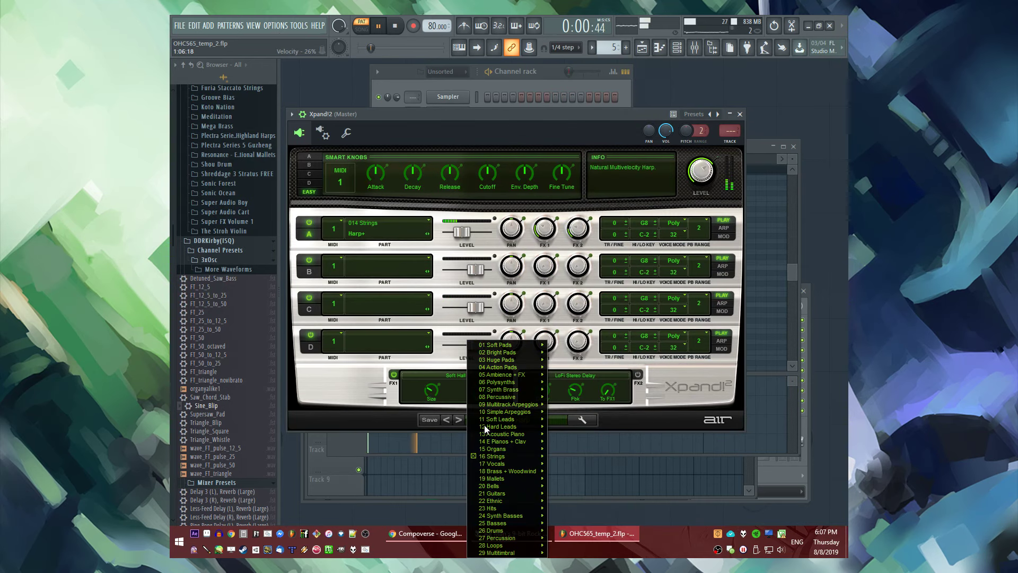
mouse_move(486, 419)
mouse_move(497, 362)
click(583, 248)
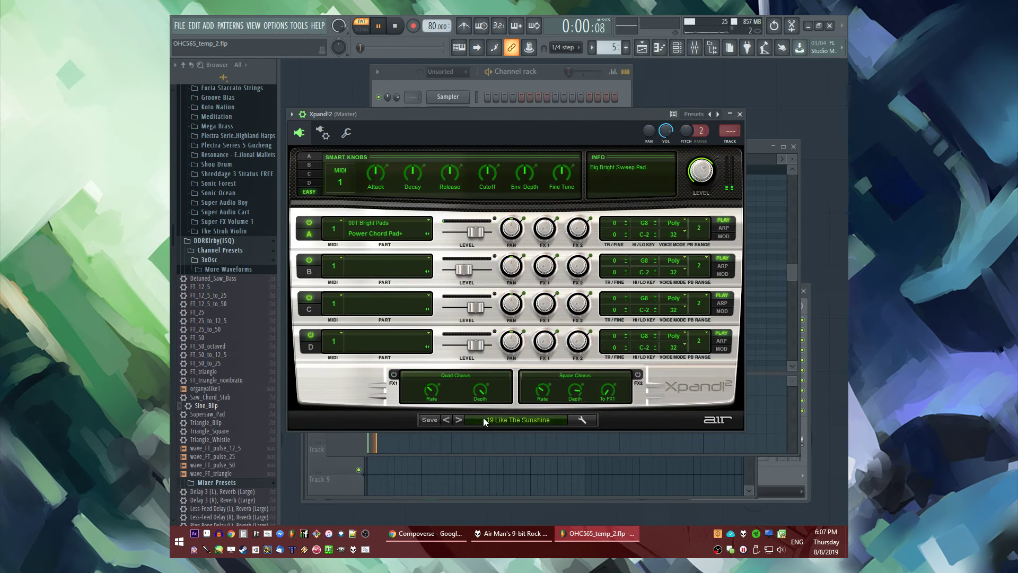
click(459, 419)
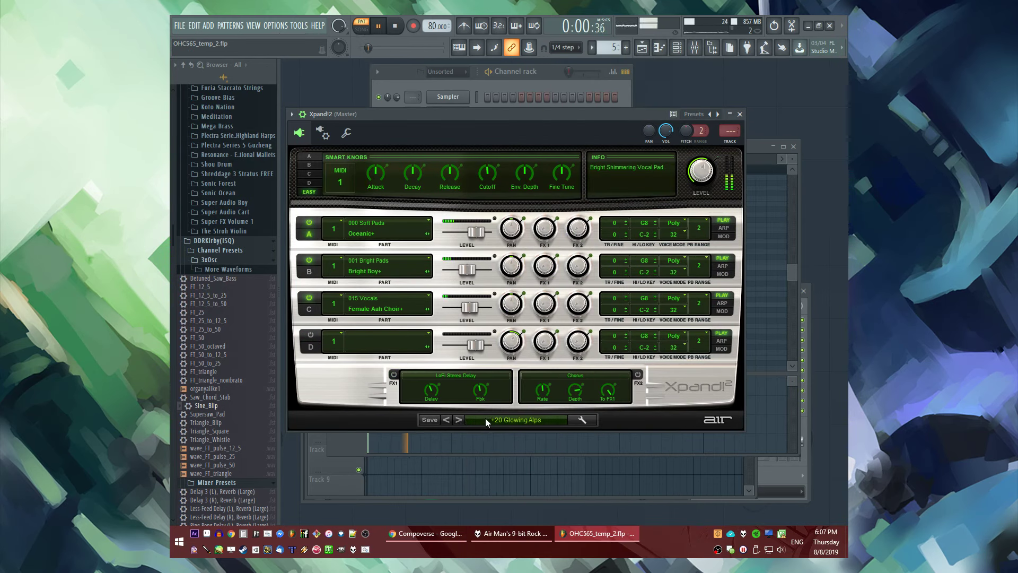
Try the Soft Pads preset +36 Synth Strings and load 50 Mellow Band Pass Pad in Xpand!2
click(485, 418)
mouse_move(509, 345)
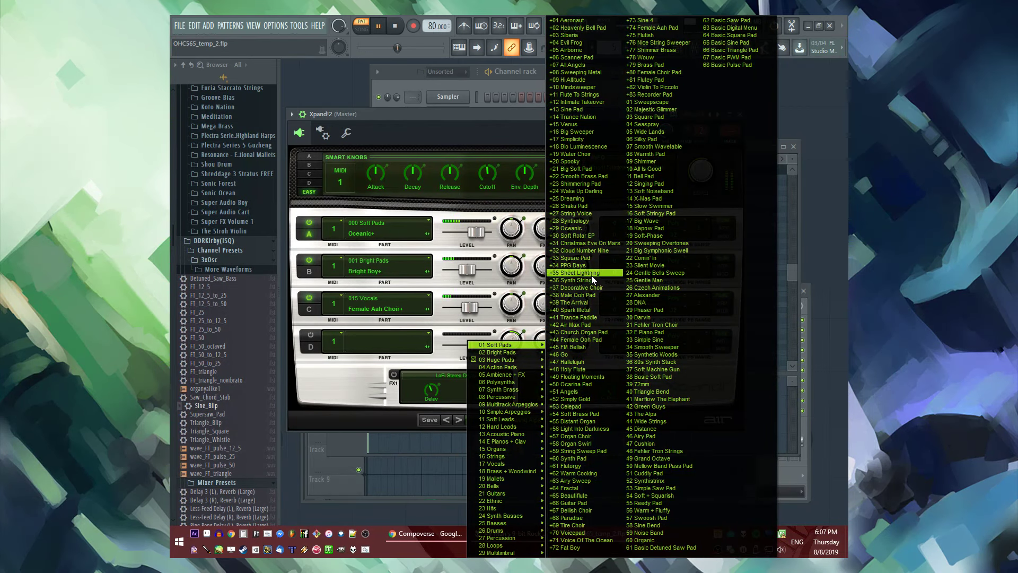
click(591, 280)
click(474, 418)
mouse_move(528, 350)
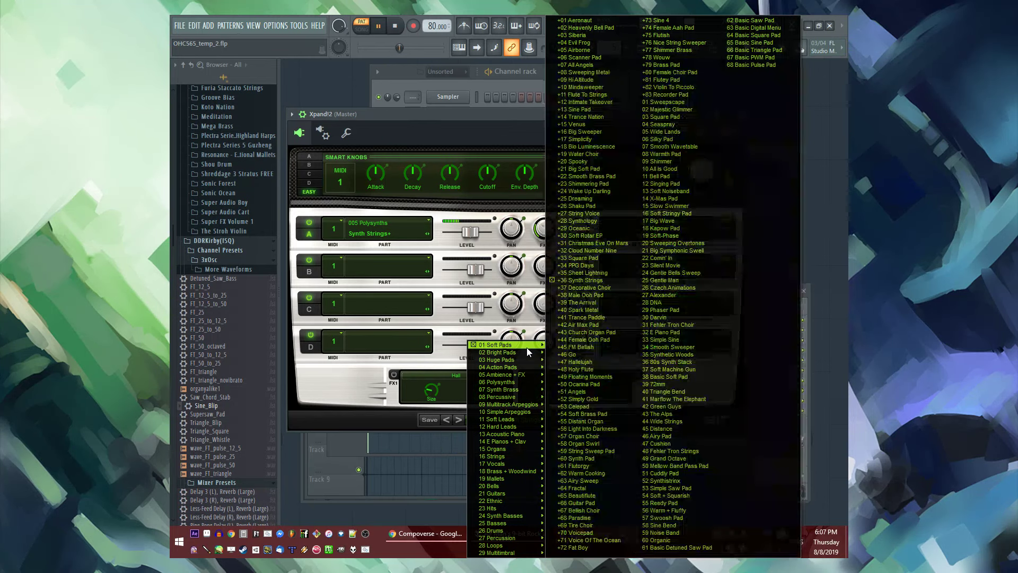
click(661, 460)
click(458, 420)
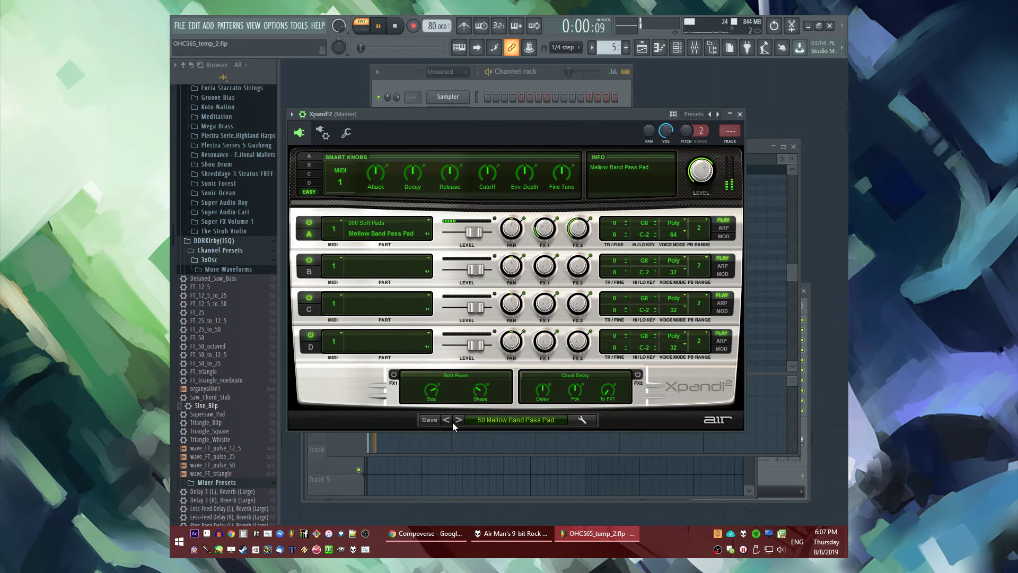
Add an Alchemy instrument channel and move the pad's notes from Xpand!2 to it
click(208, 26)
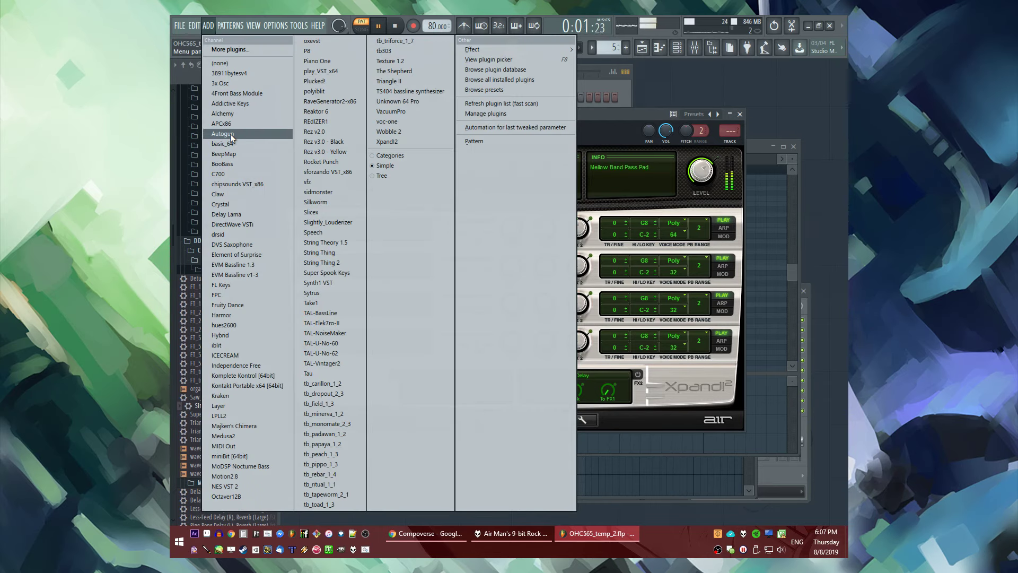
click(231, 112)
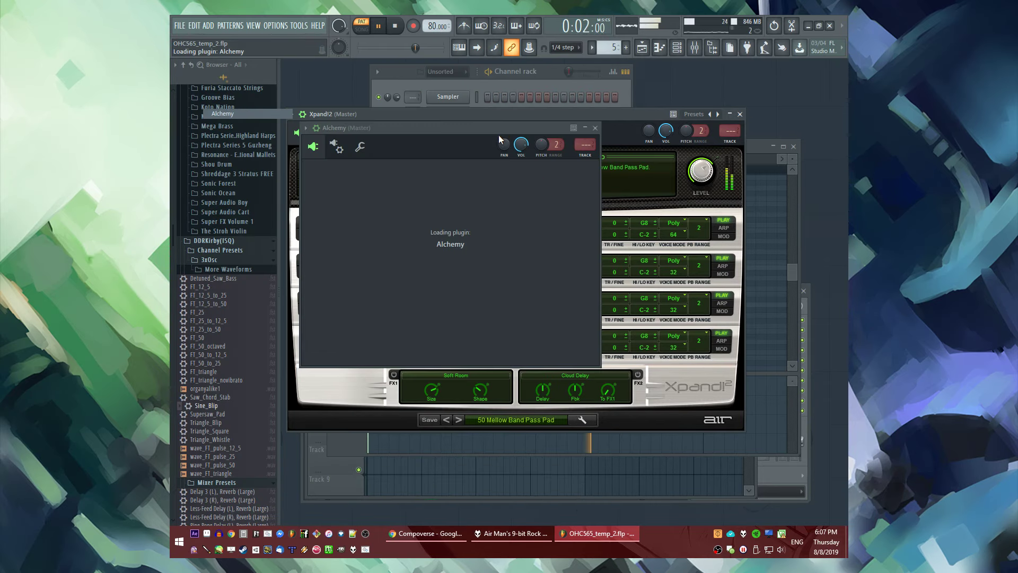
key(space)
click(448, 160)
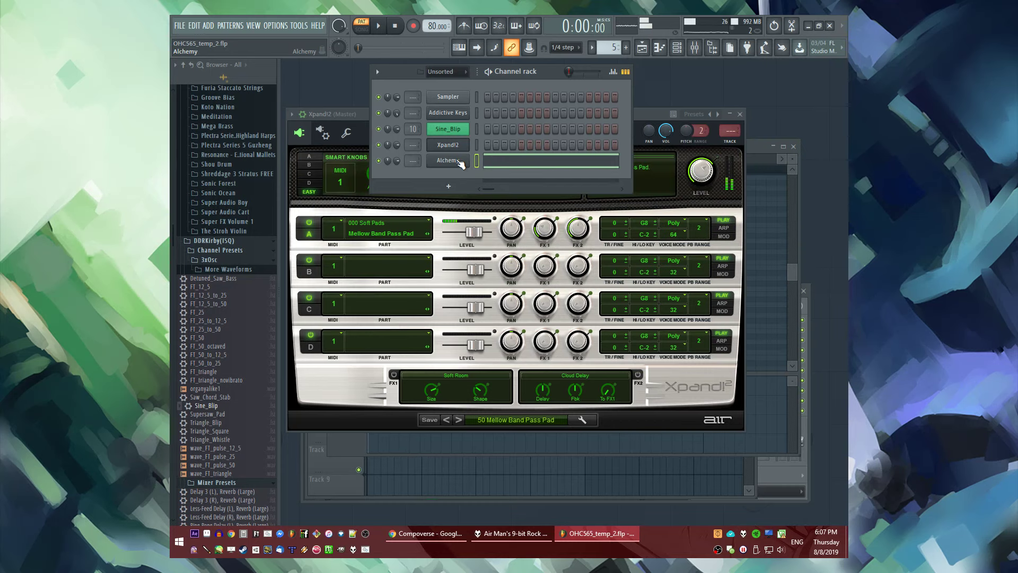
key(space)
click(597, 240)
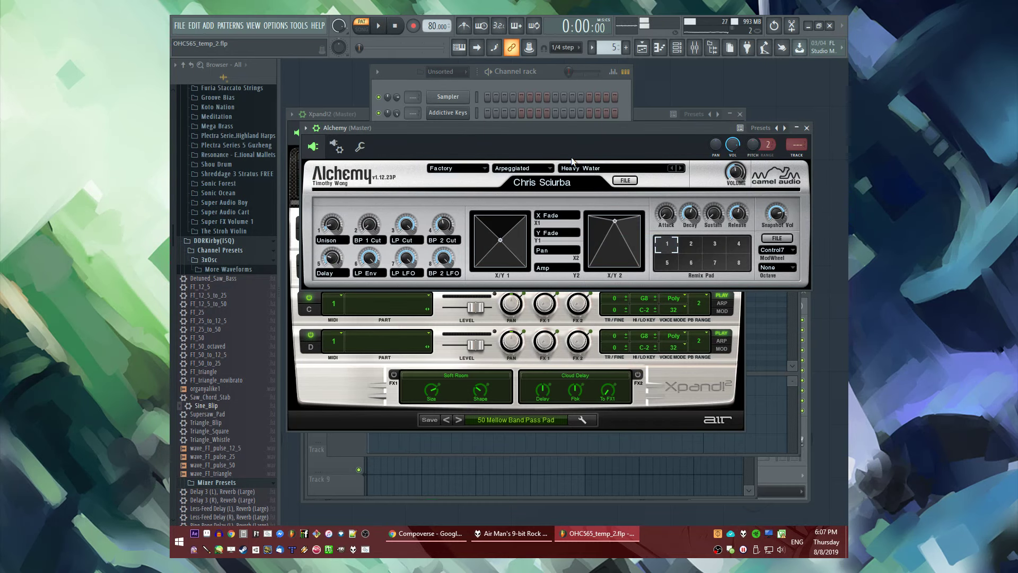
Load the Pads preset Airport Breakfast in Alchemy and play the notes through it
click(544, 168)
click(531, 268)
key(space)
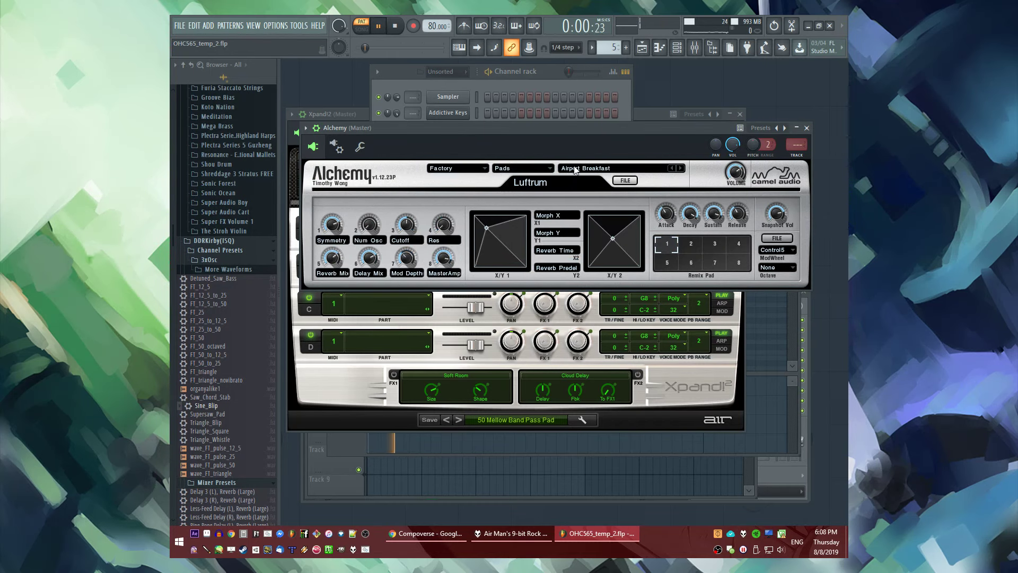
click(575, 169)
click(583, 170)
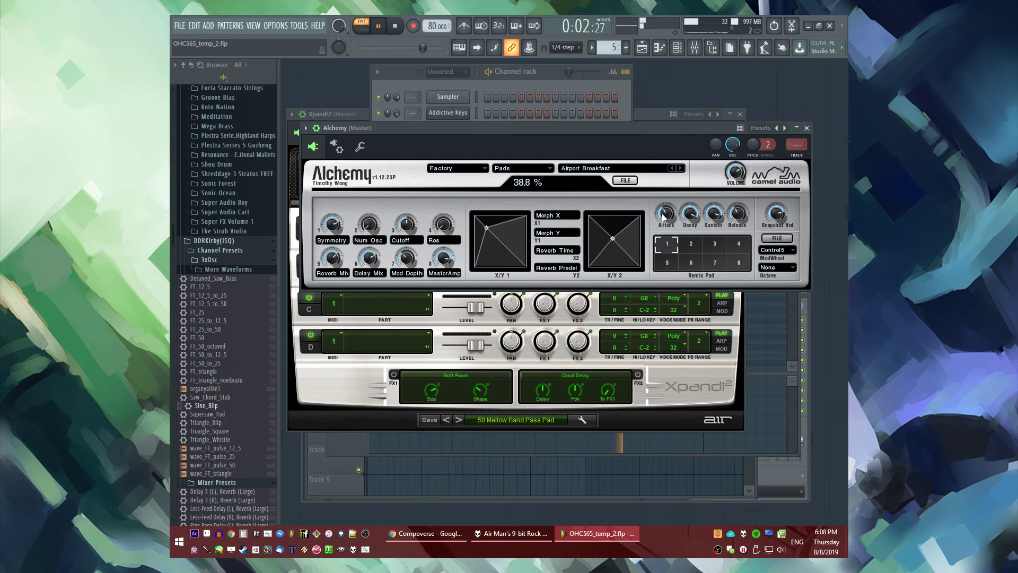
Lengthen the E5 and A4 notes in the Alchemy piano roll to two bars and replay them
key(F9)
key(F5)
key(F7)
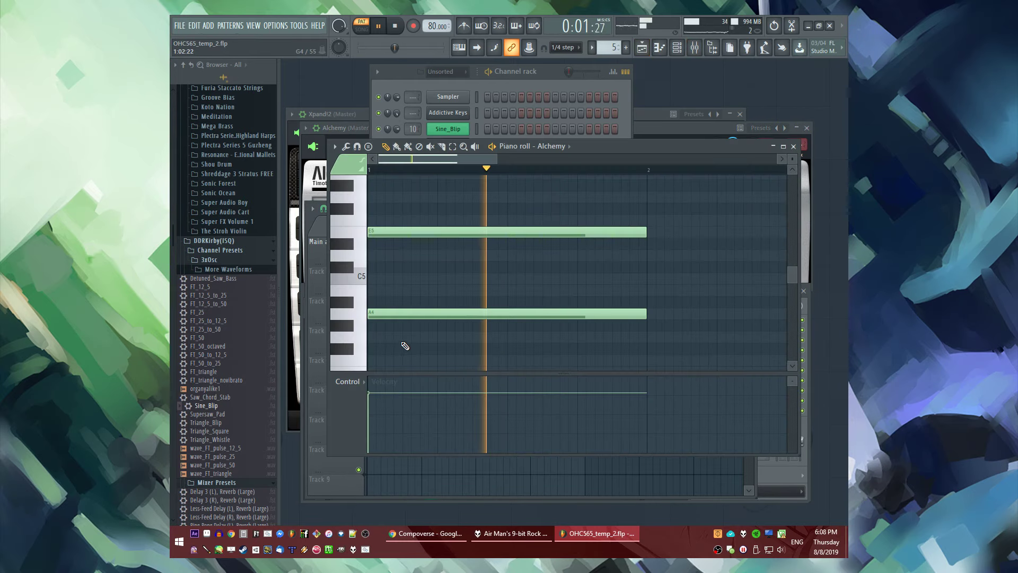
key(ctrl+a)
key(space)
drag(455, 234, 537, 238)
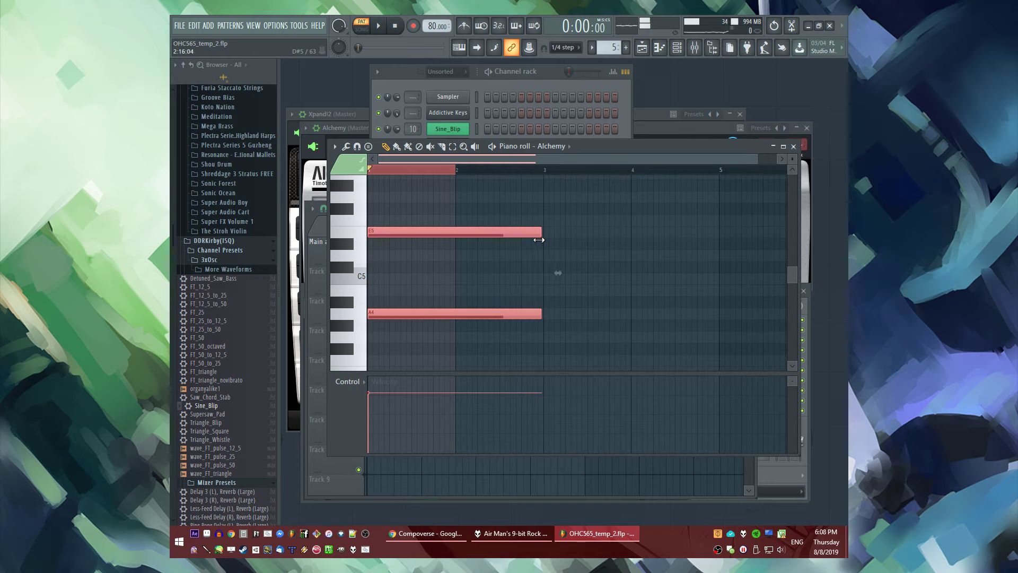
key(space)
Look over Alchemy's settings while the notes loop, and switch playback to song mode
key(F6)
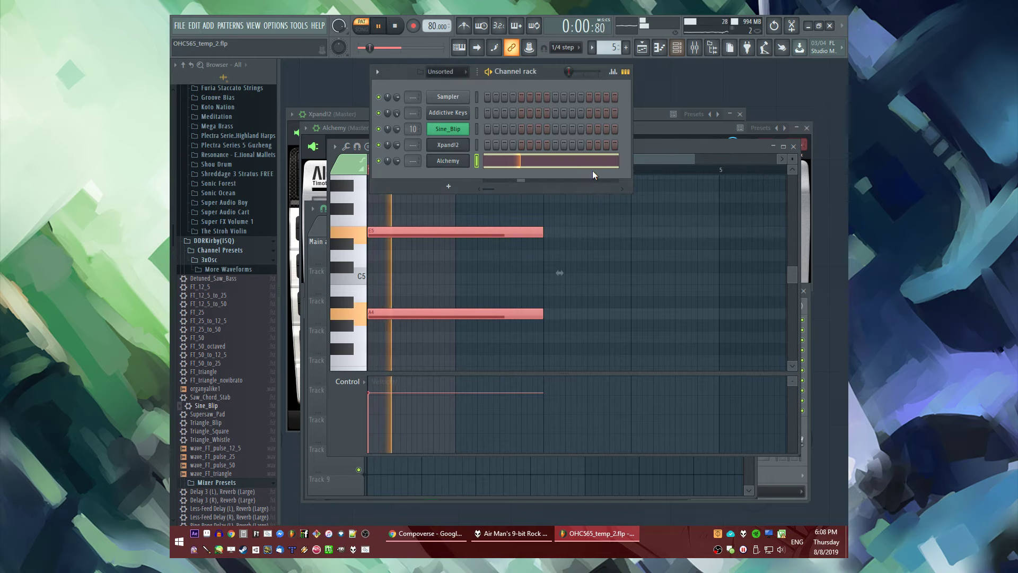
click(455, 161)
click(455, 163)
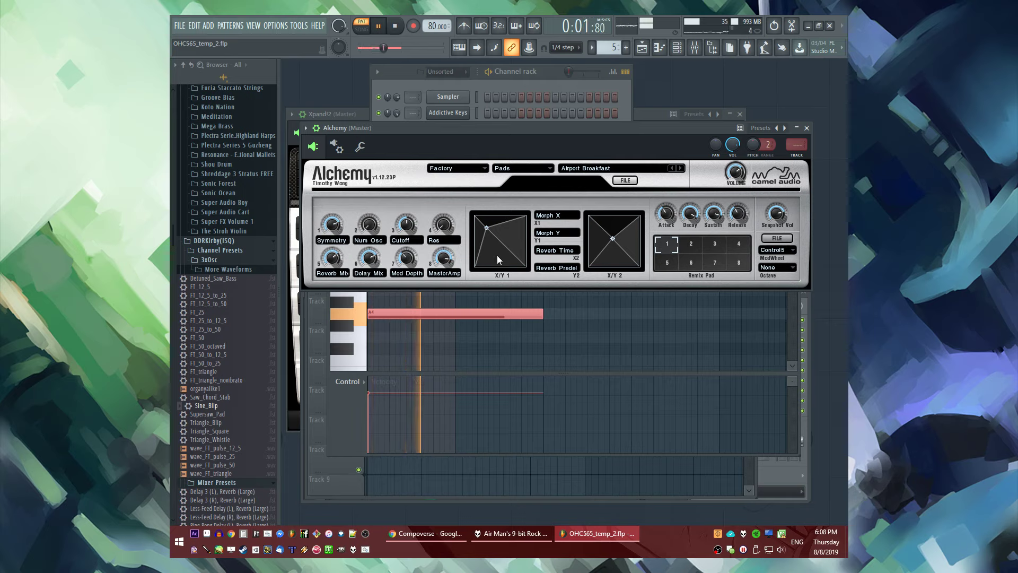
click(623, 333)
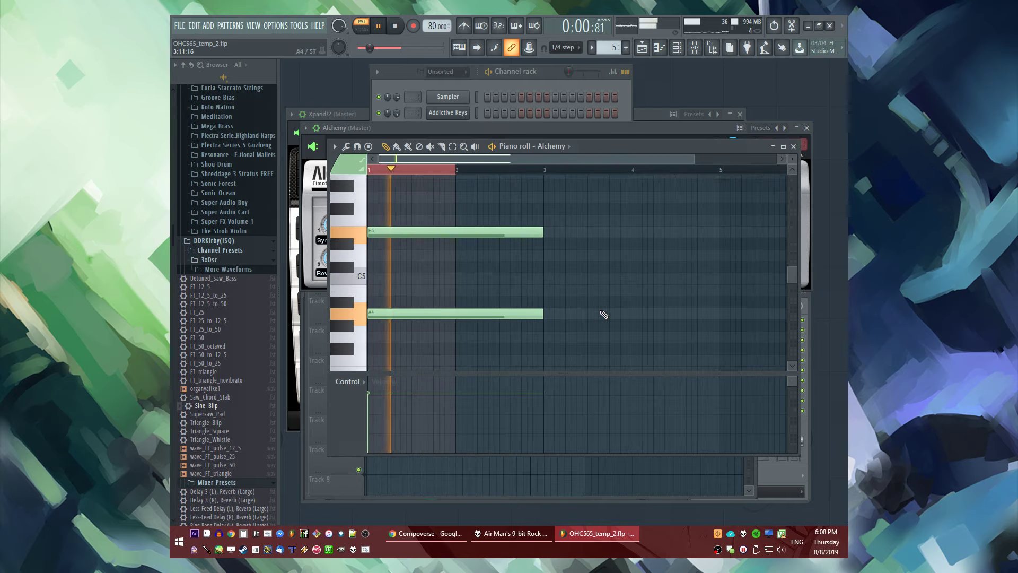
key(space)
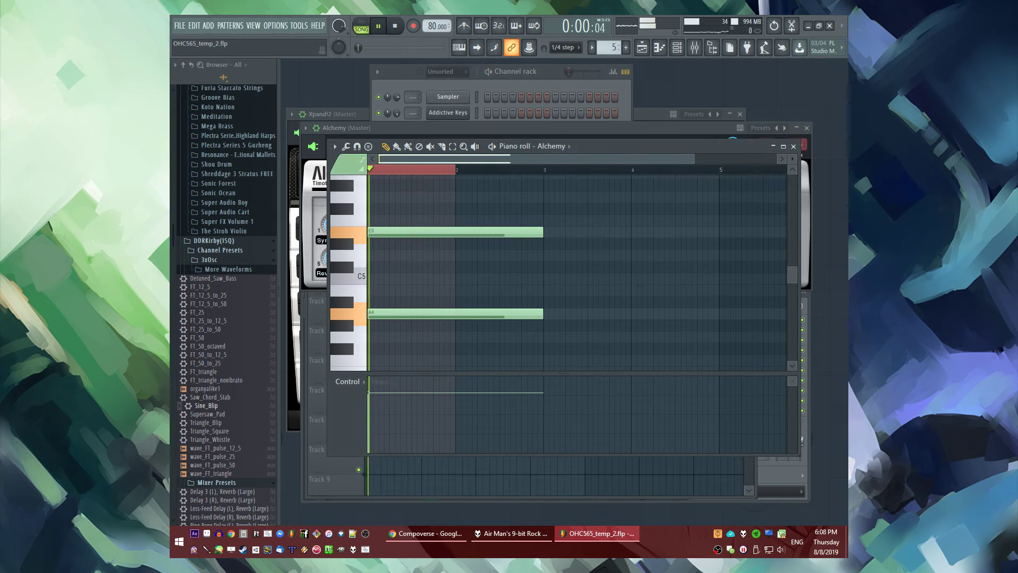
Replace the E5 and A4 notes with a single two-bar A3 note and play the song
click(478, 168)
right_click(517, 231)
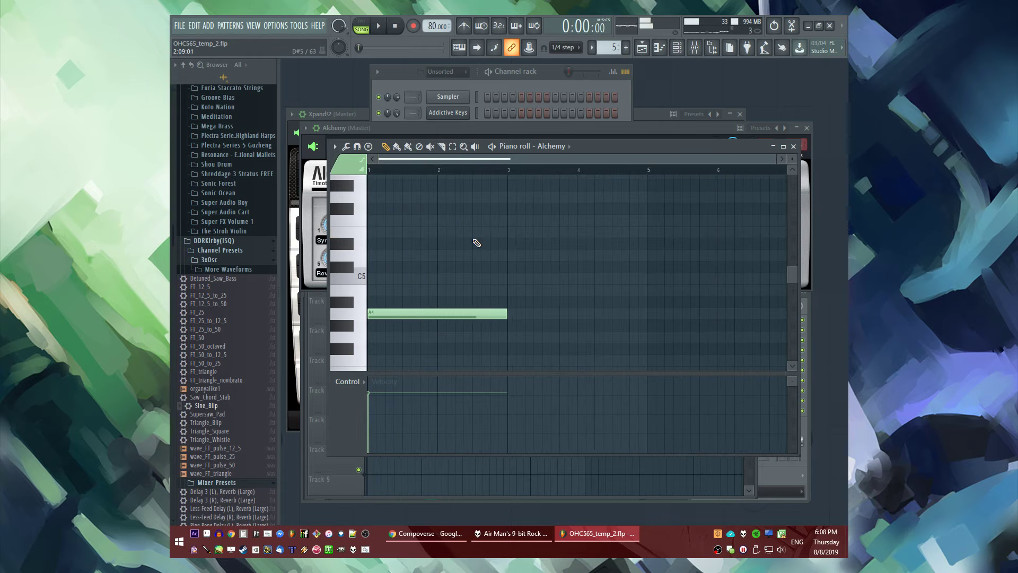
scroll(498, 265, down, 3)
right_click(411, 207)
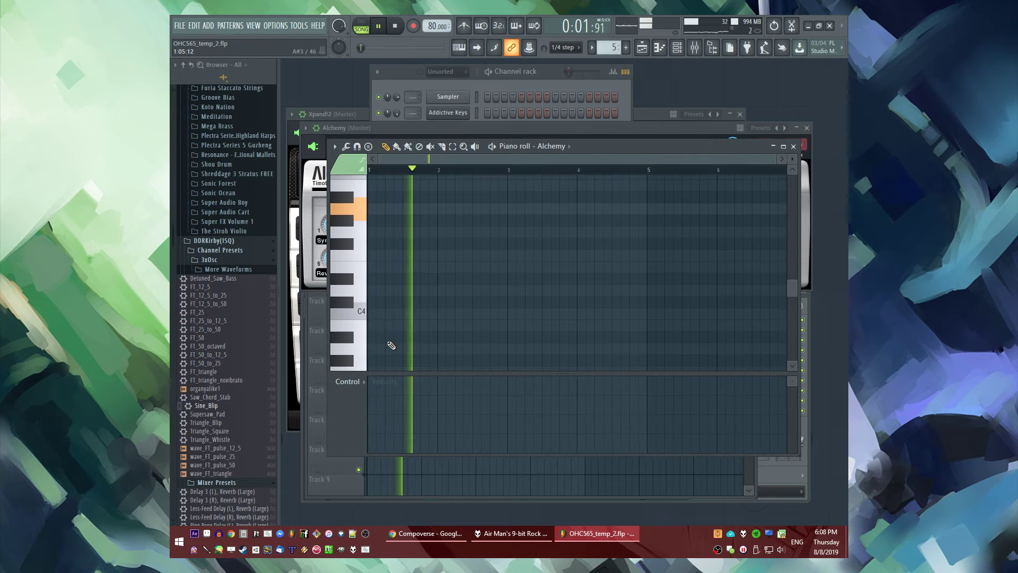
click(345, 353)
key(space)
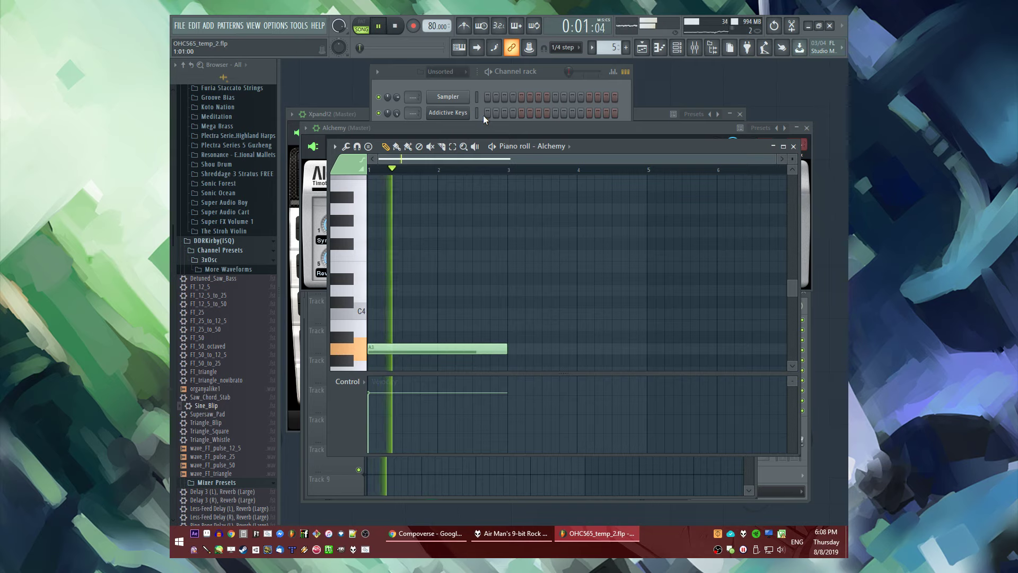
Set Alchemy's Attack to 14.3 %
click(675, 136)
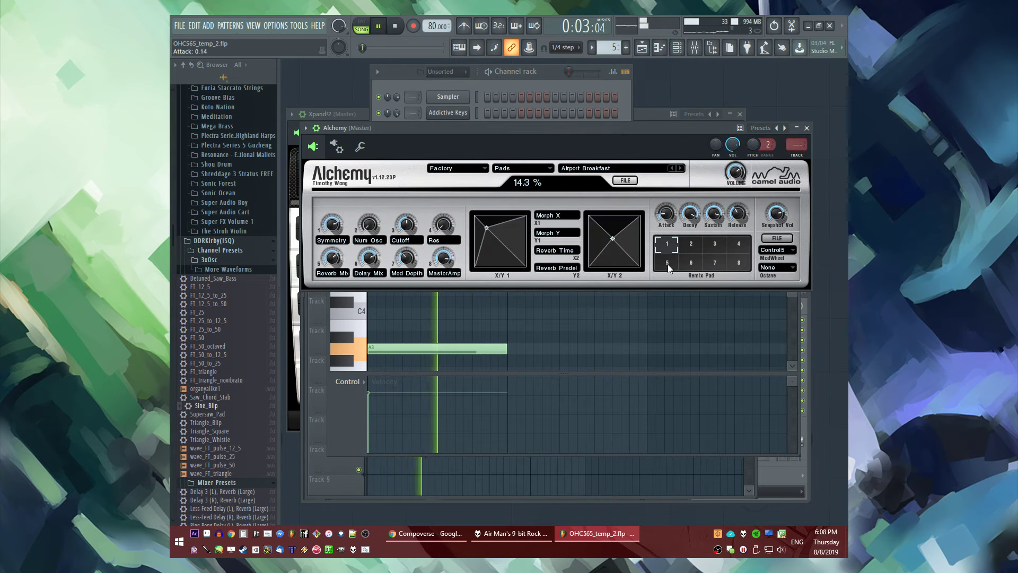
click(659, 315)
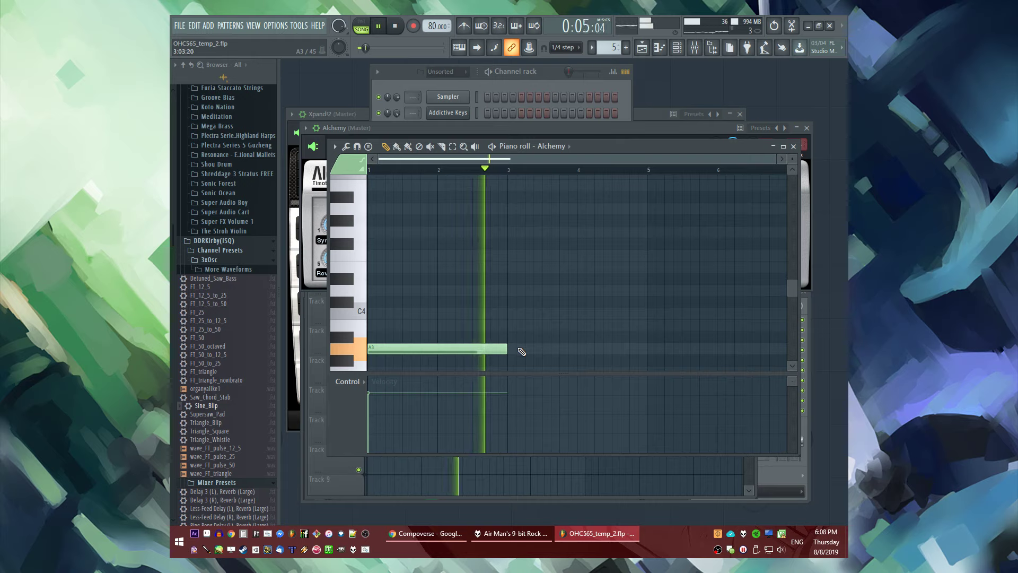
Stop playback and lengthen the A3 note to four bars
scroll(496, 313, up, 3)
scroll(499, 308, up, 1)
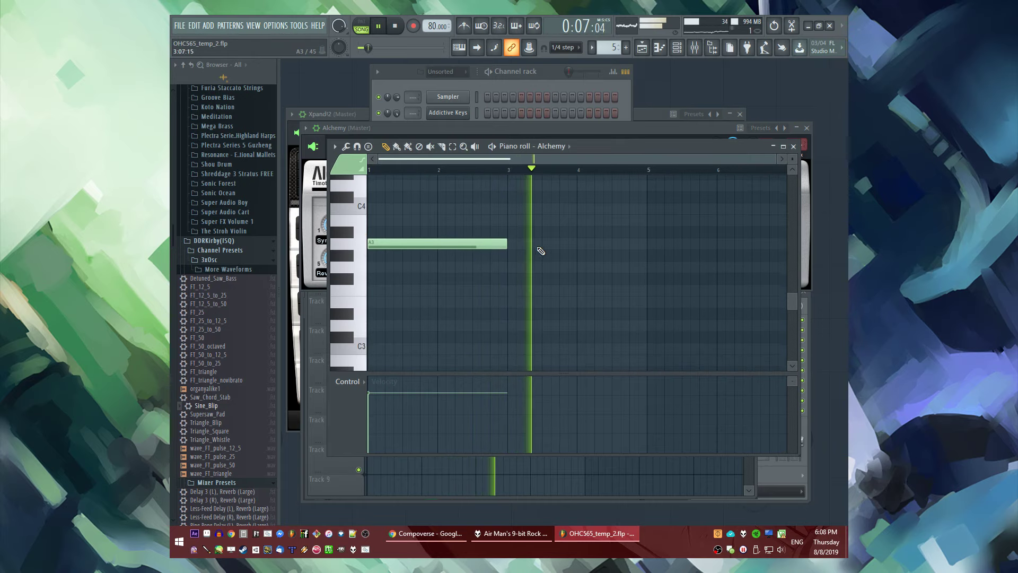
scroll(536, 245, up, 2)
click(493, 245)
right_click(494, 249)
key(space)
drag(489, 250, 691, 256)
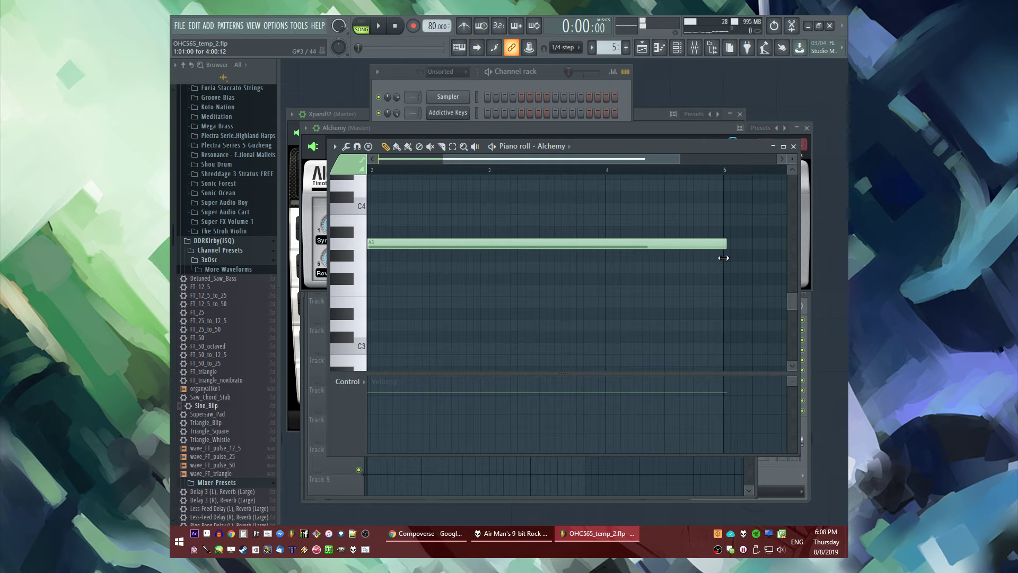
Place a second Pattern 5 clip at bar 5 on Track 4 of the playlist
key(F5)
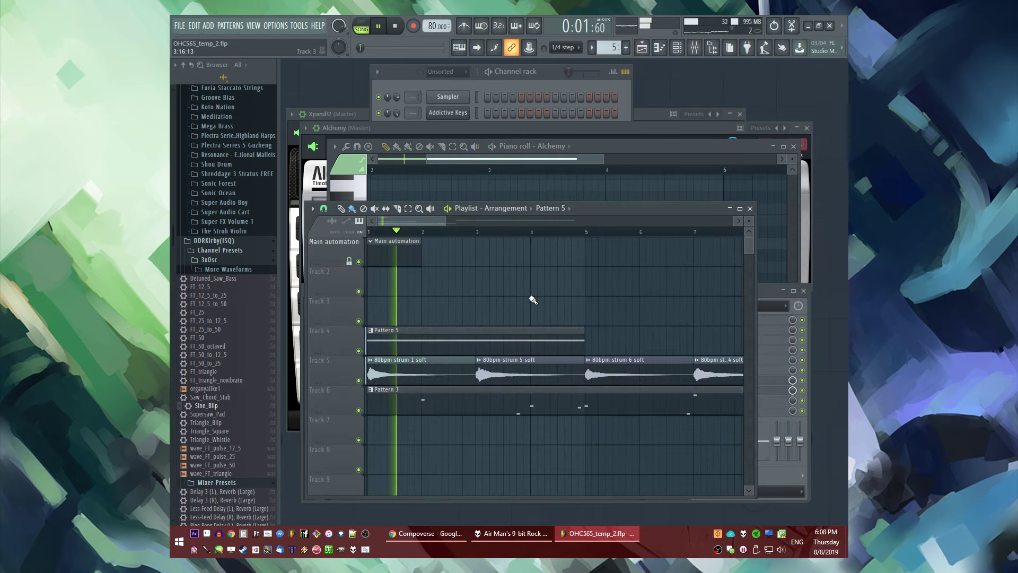
scroll(532, 298, down, 3)
drag(448, 338, 530, 338)
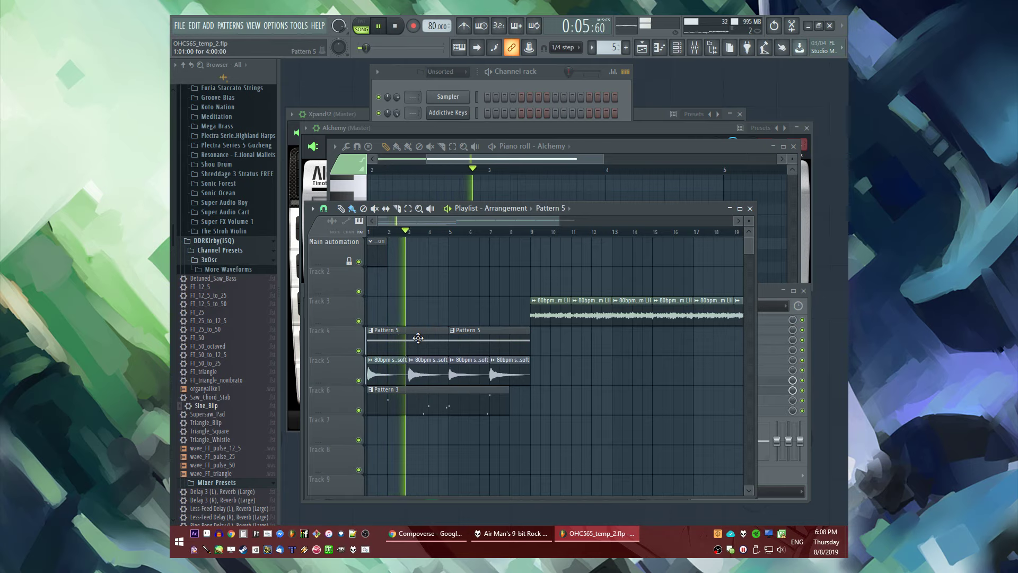
Shorten the A3 note to two bars and fill bars 1 to 8 of Track 4 with Pattern 5 clips
click(523, 160)
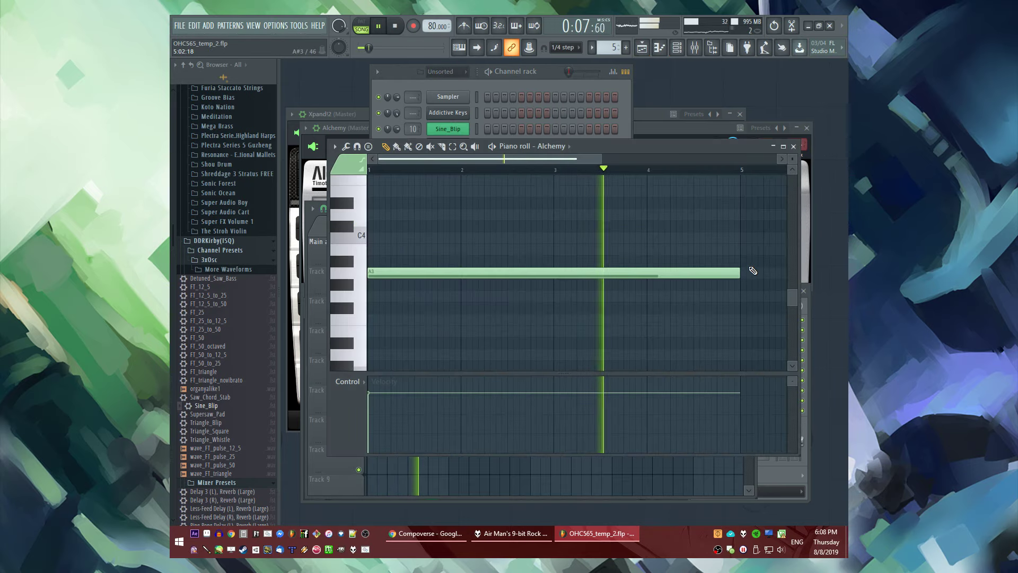
drag(753, 271, 553, 273)
key(F5)
drag(389, 346, 537, 348)
scroll(398, 307, up, 5)
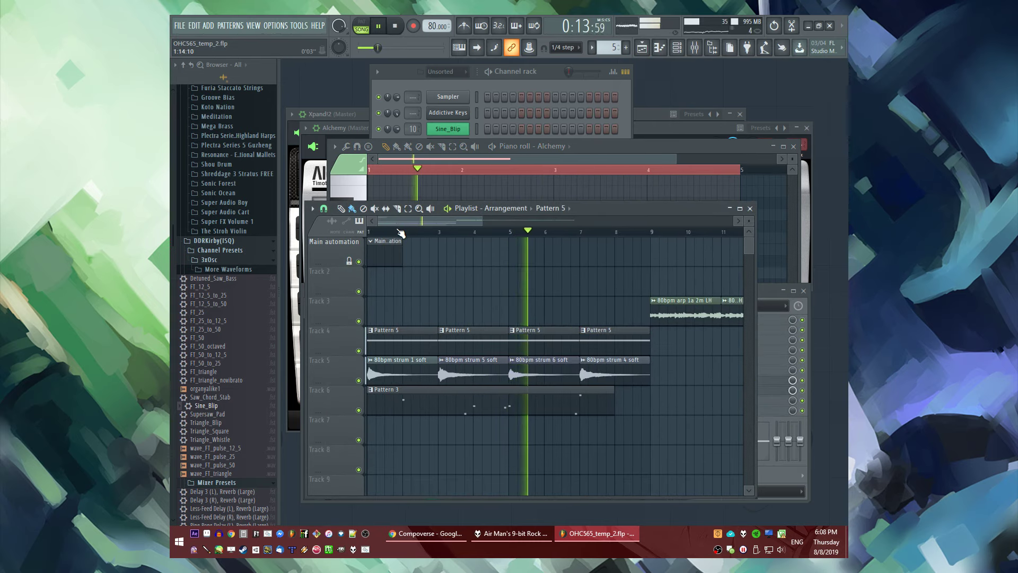
Add two-bar E4, F#4 and D4 notes at bars 3, 5 and 7 of the Alchemy line in Pattern 5
key(F7)
key(F5)
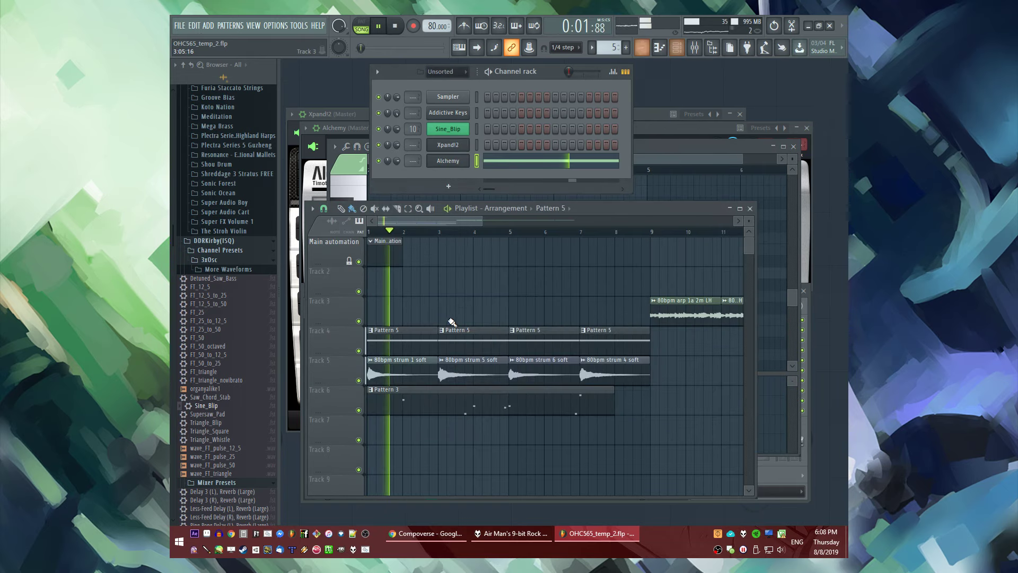
key(F7)
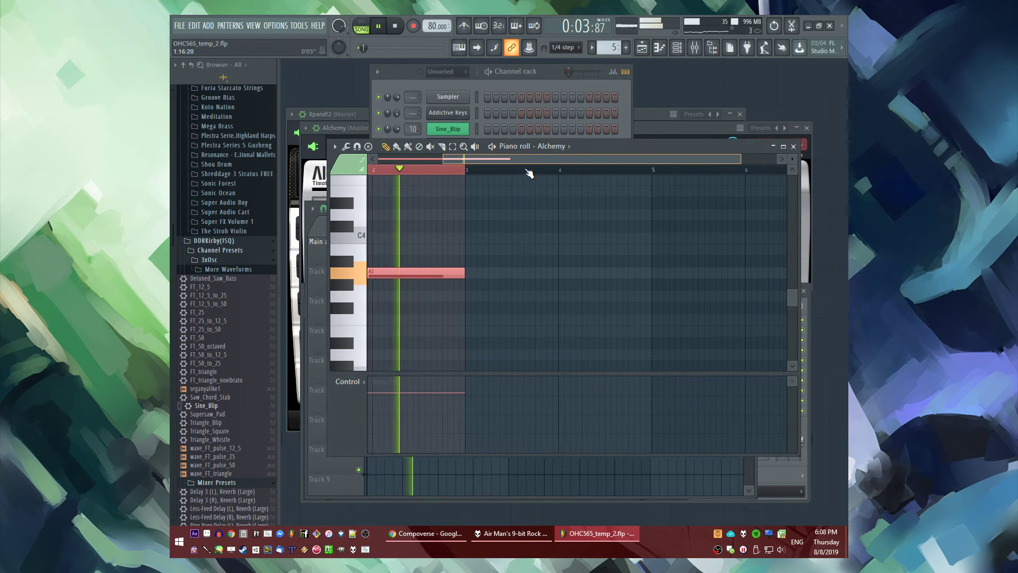
click(465, 192)
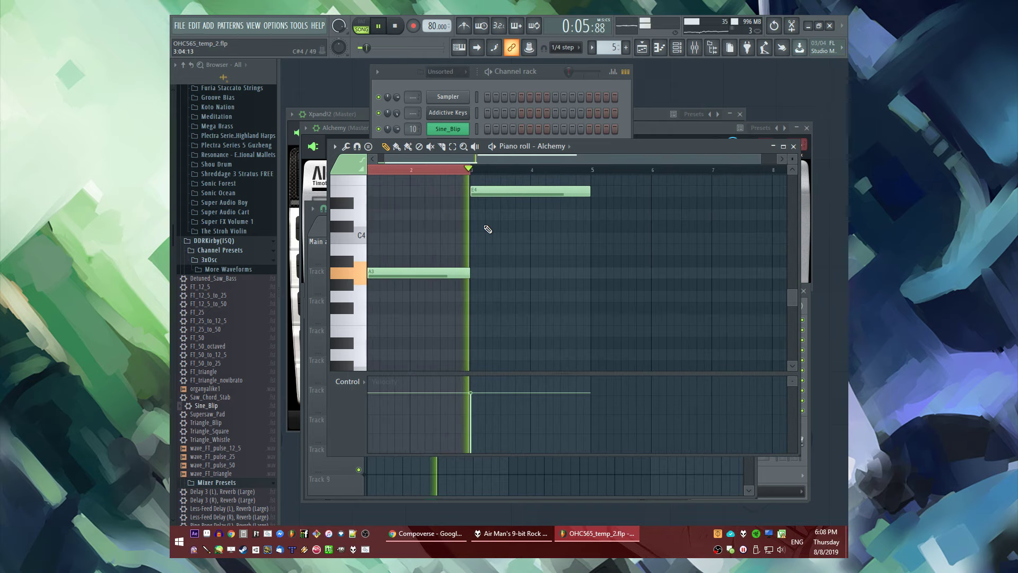
click(563, 217)
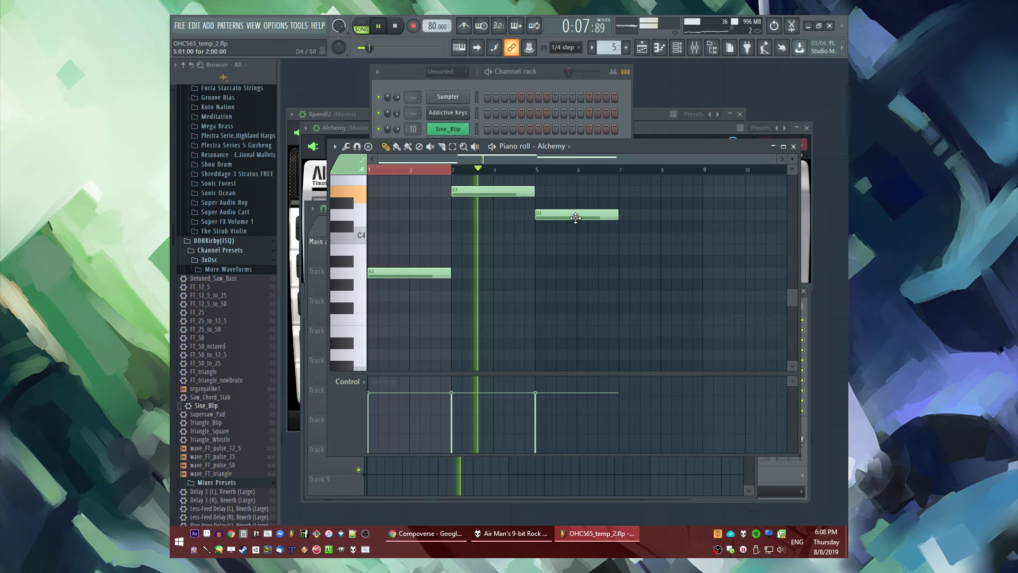
right_click(562, 216)
scroll(566, 319, up, 3)
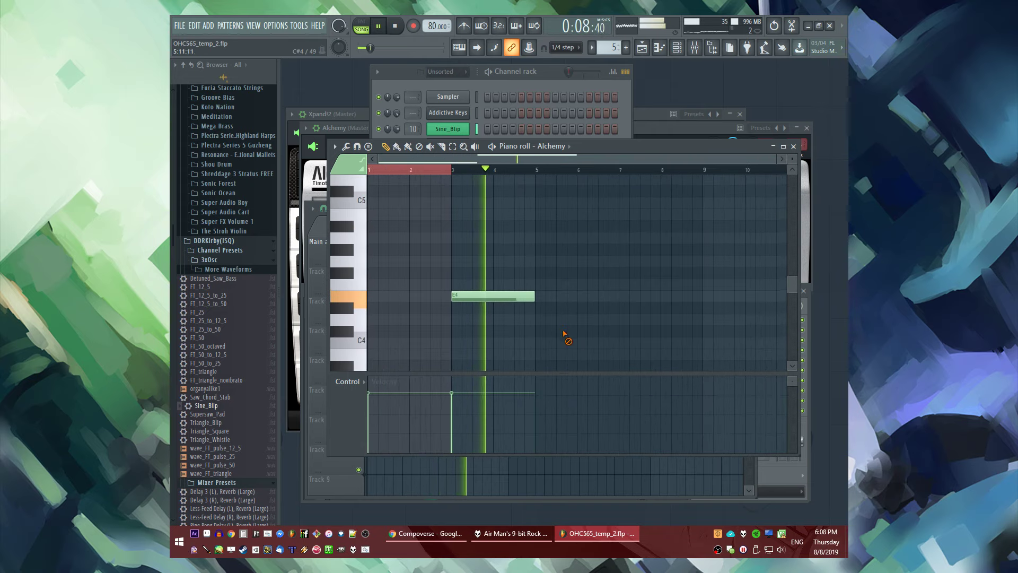
click(563, 273)
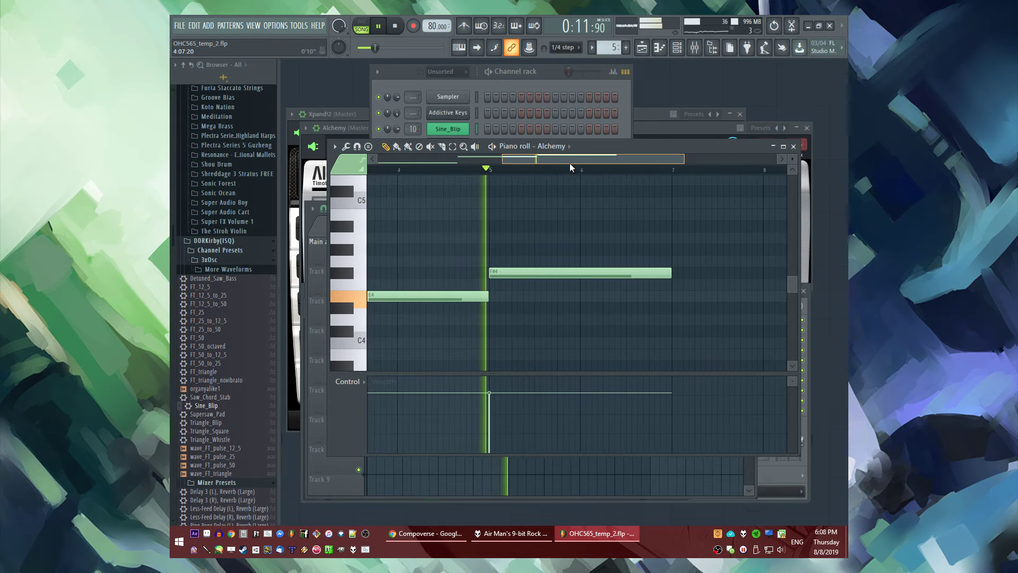
scroll(573, 250, down, 3)
click(573, 251)
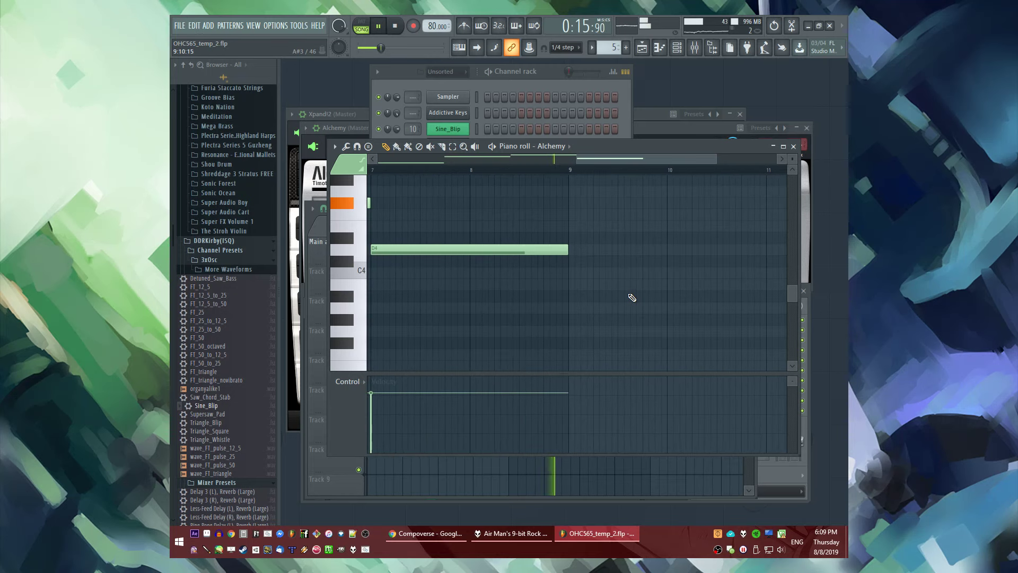
Route Alchemy to mixer track 11 and load Fruity parametric EQ 2 in the track's third effect slot
click(450, 160)
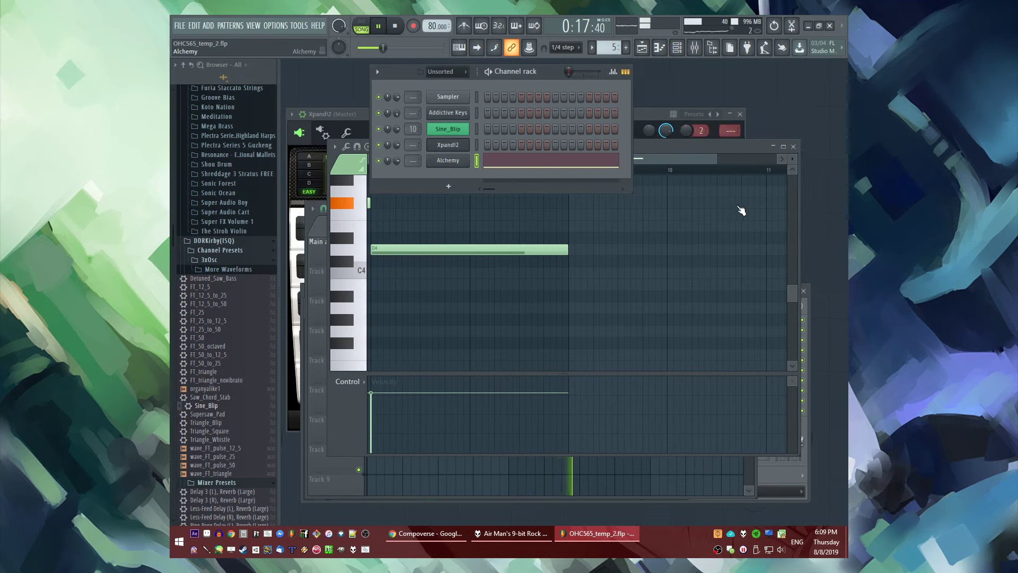
key(ctrl+l)
key(F9)
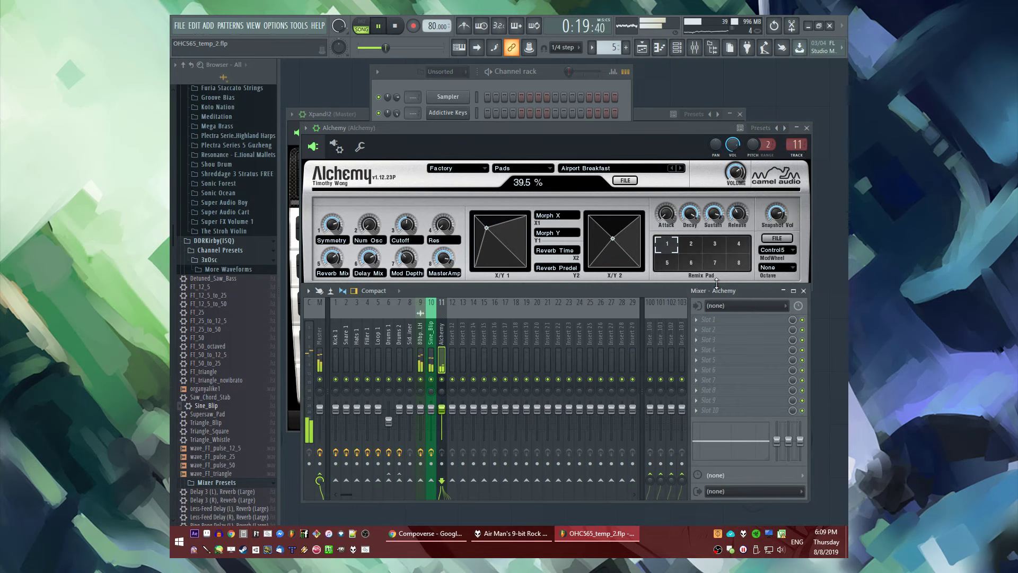
click(700, 342)
click(673, 359)
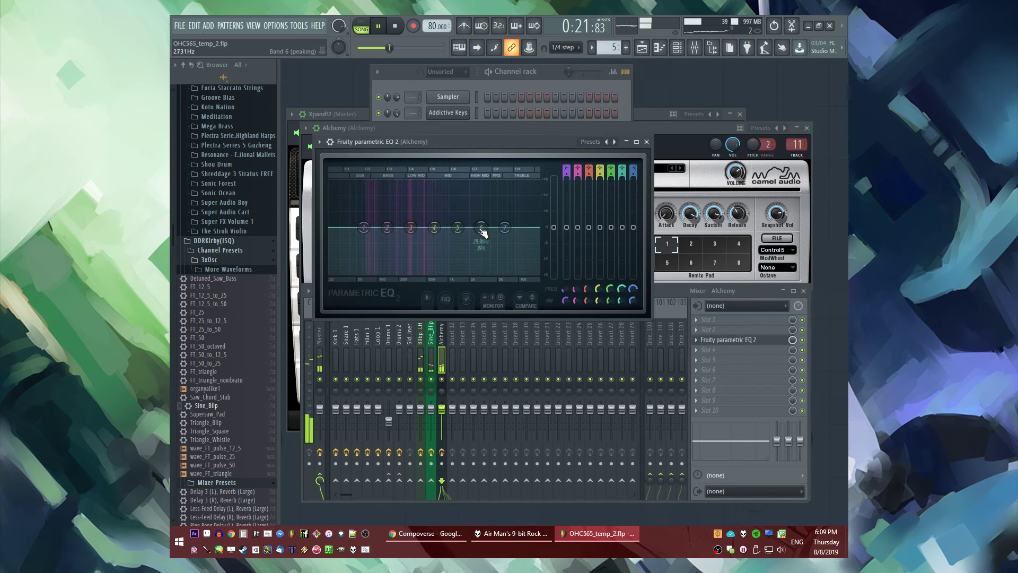
Place a unique copy of Pattern 5 at bar 9 on Track 4 and delete its E4, F#4 and D4 notes
key(F5)
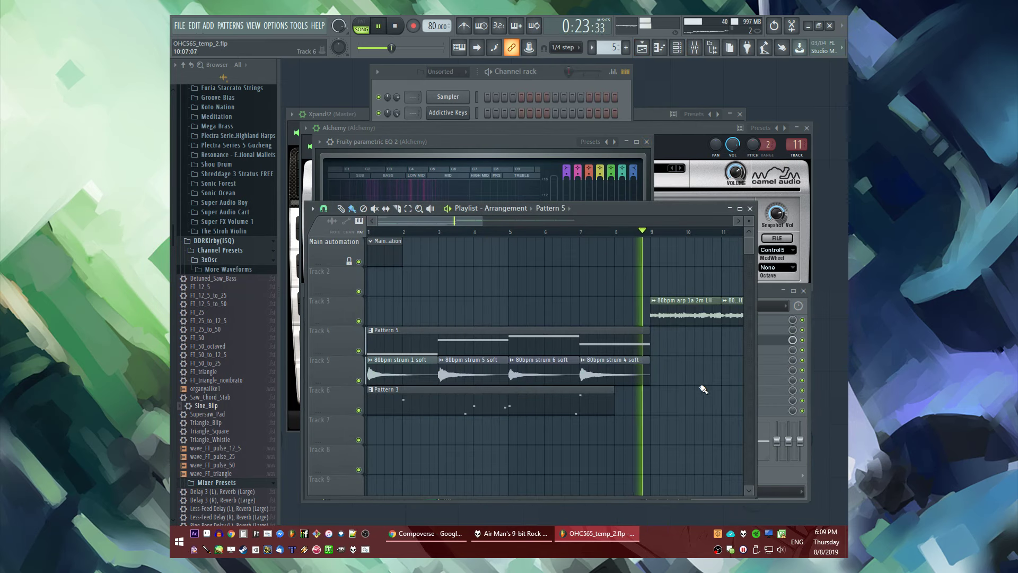
click(661, 342)
click(654, 330)
click(676, 400)
double_click(663, 341)
scroll(450, 288, up, 2)
key(ctrl+a)
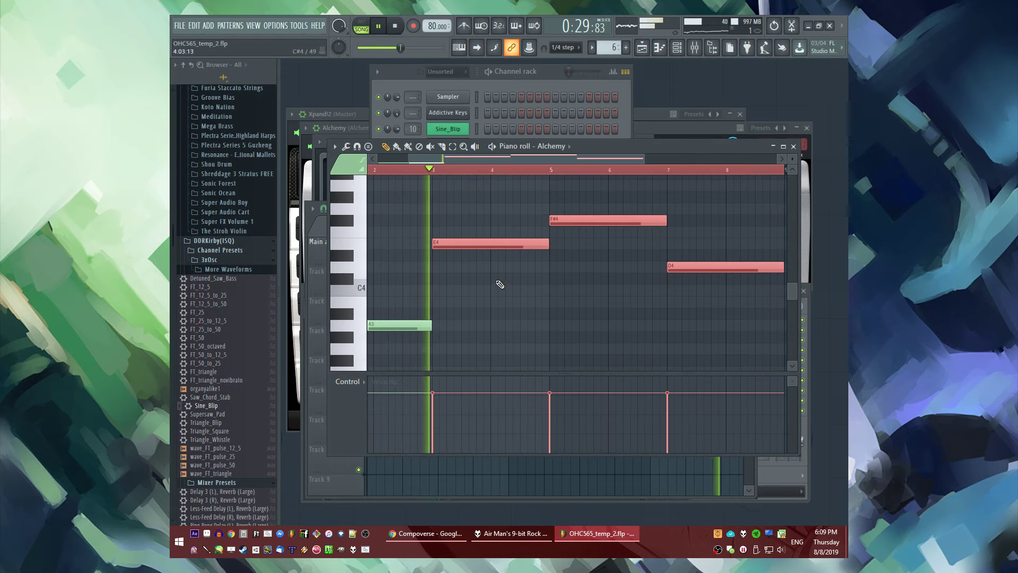
key(Delete)
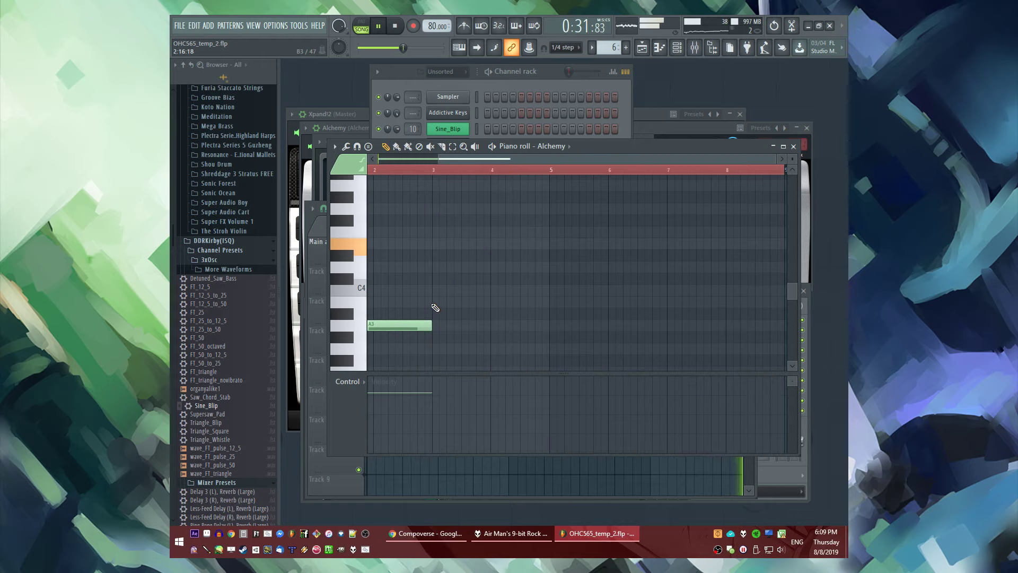
Add two-bar B3 and C#4 notes at bars 3 and 5 of Pattern 6's Alchemy line
click(425, 326)
drag(434, 332, 434, 306)
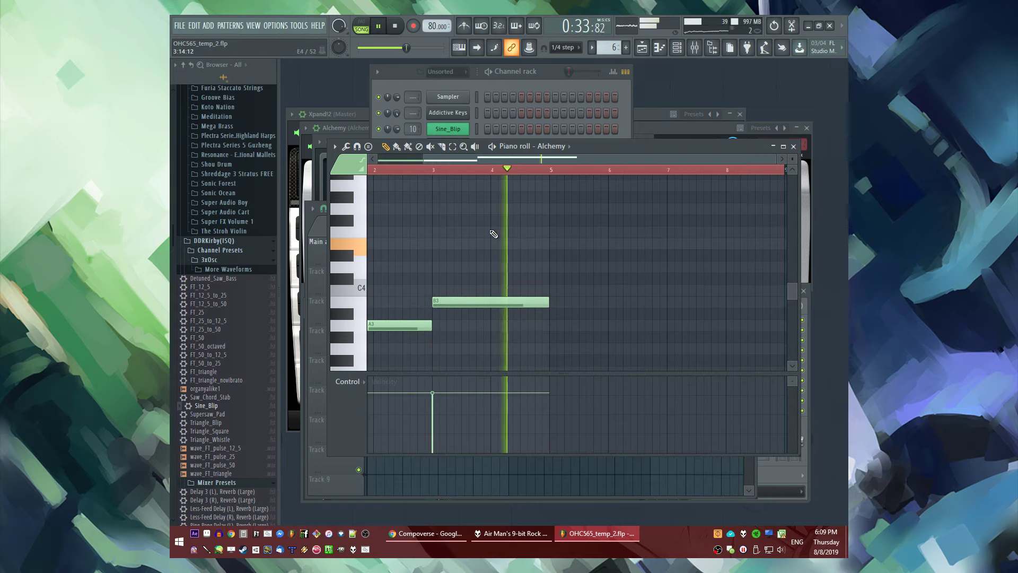
click(551, 286)
drag(552, 284, 550, 274)
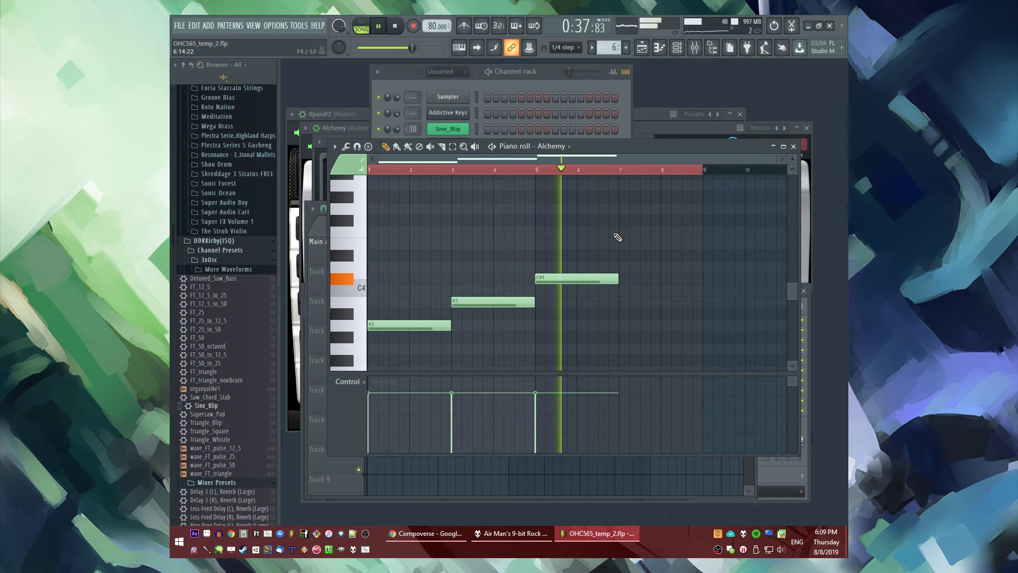
key(F5)
scroll(509, 288, up, 3)
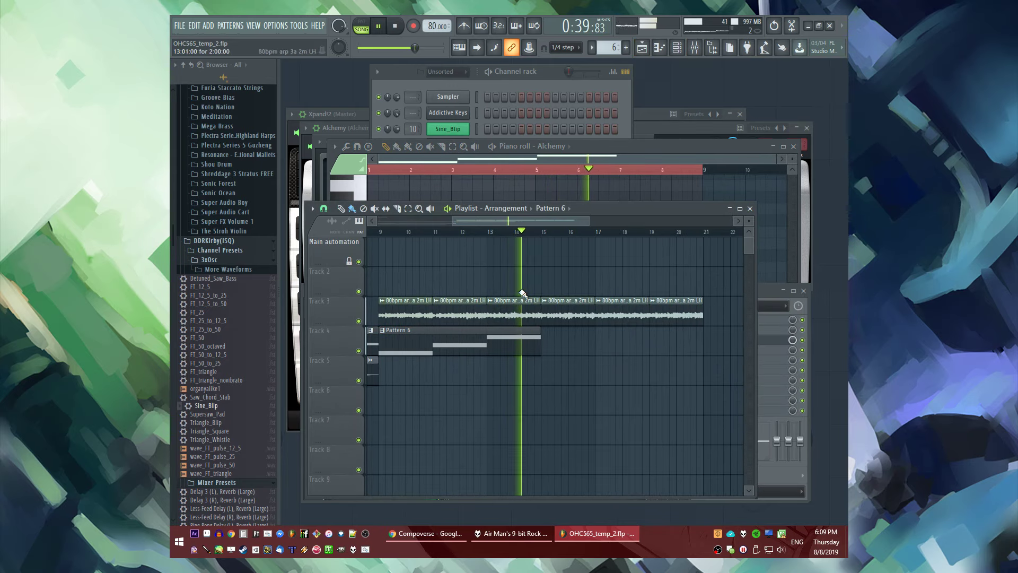
Stop playback, add a two-bar D4 note at bar 7 of Pattern 6, and resume playing the song
double_click(512, 334)
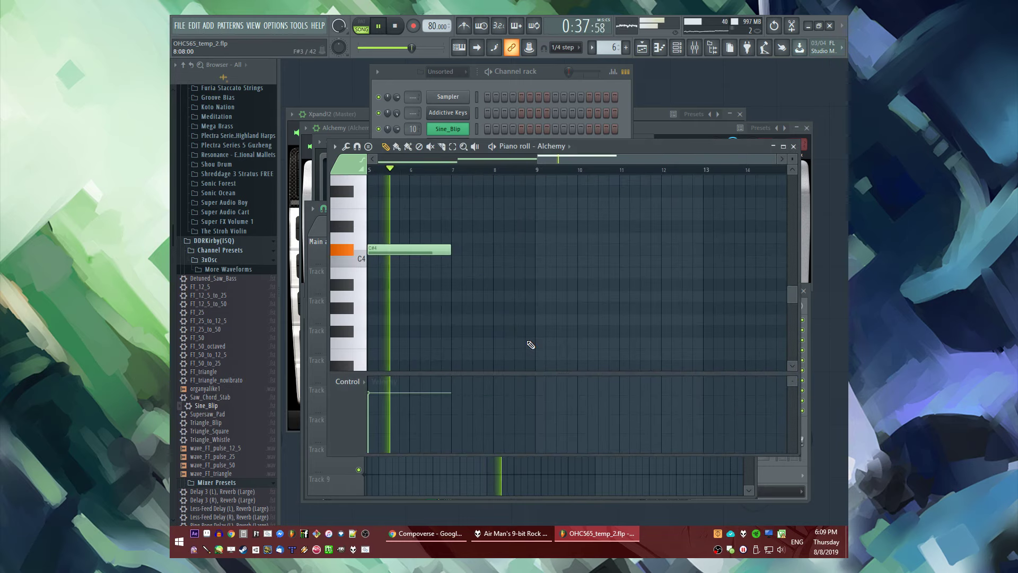
key(space)
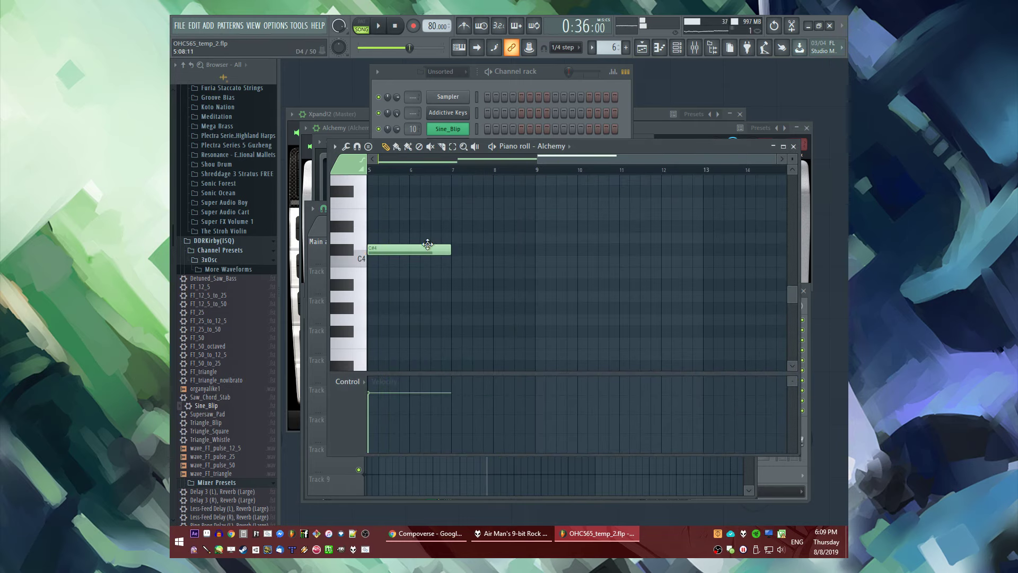
click(451, 238)
scroll(453, 239, up, 4)
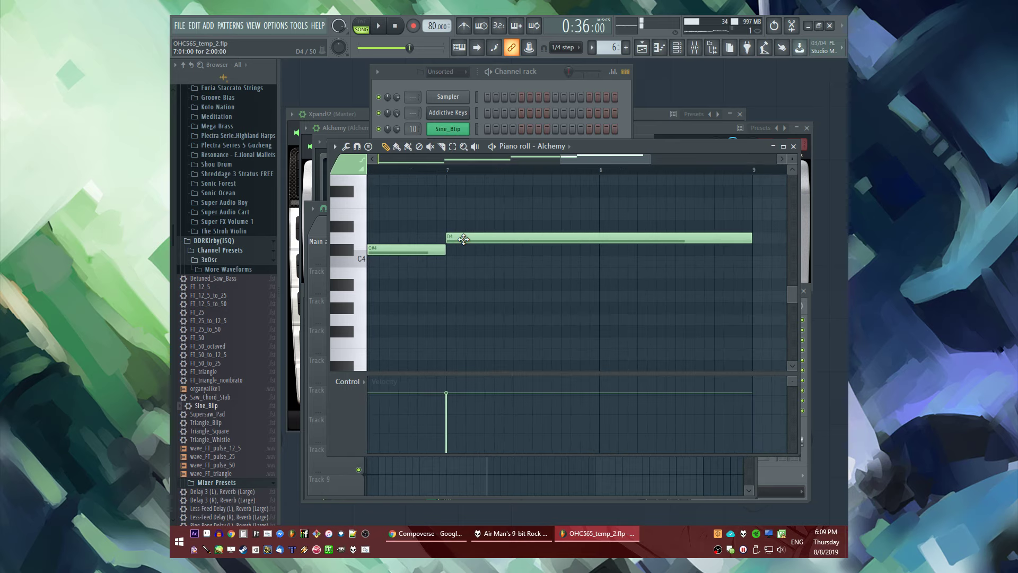
key(F5)
key(space)
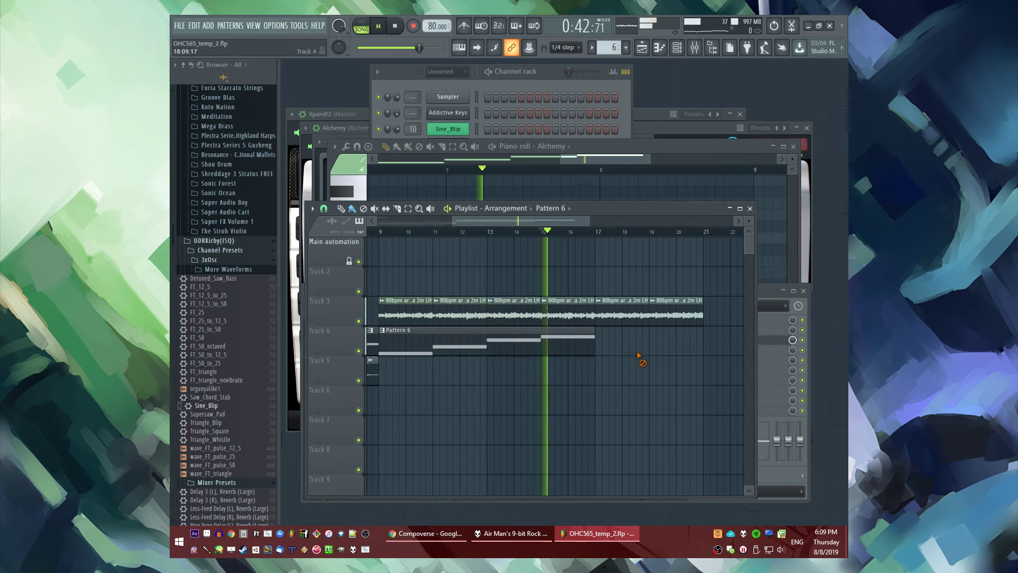
Try swapping the last beat of the 80bpm arp 4a 2m LH clip for a trimmed 80bpm arp 3a 2m LH clip on Track 2
scroll(583, 286, up, 3)
click(472, 291)
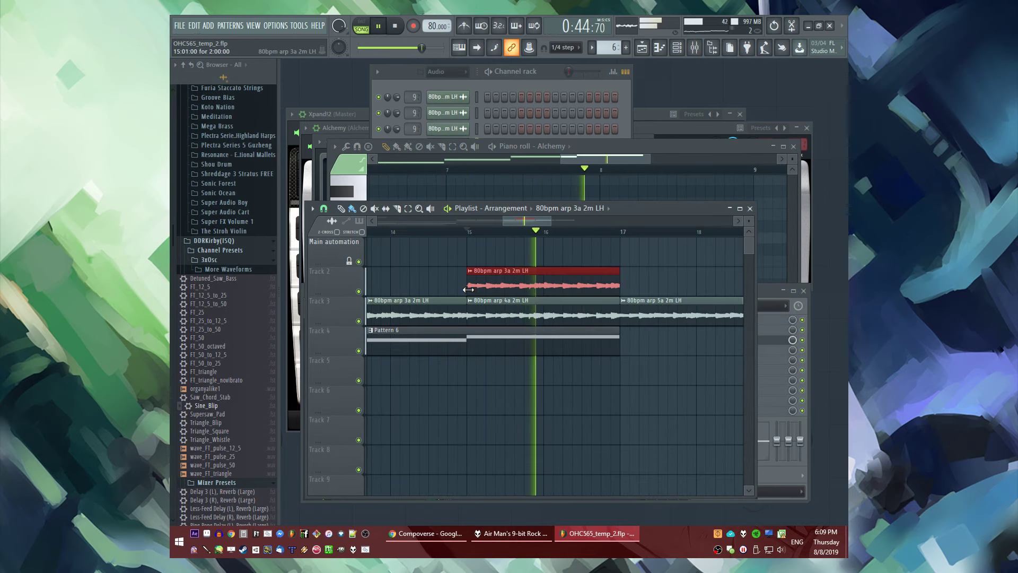
drag(468, 284, 579, 283)
drag(619, 316, 584, 319)
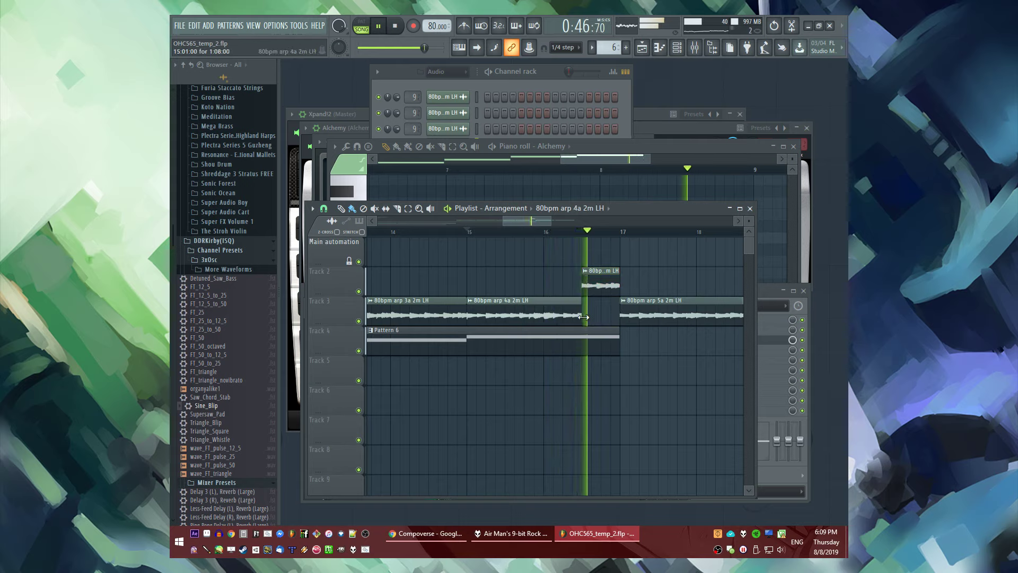
click(541, 231)
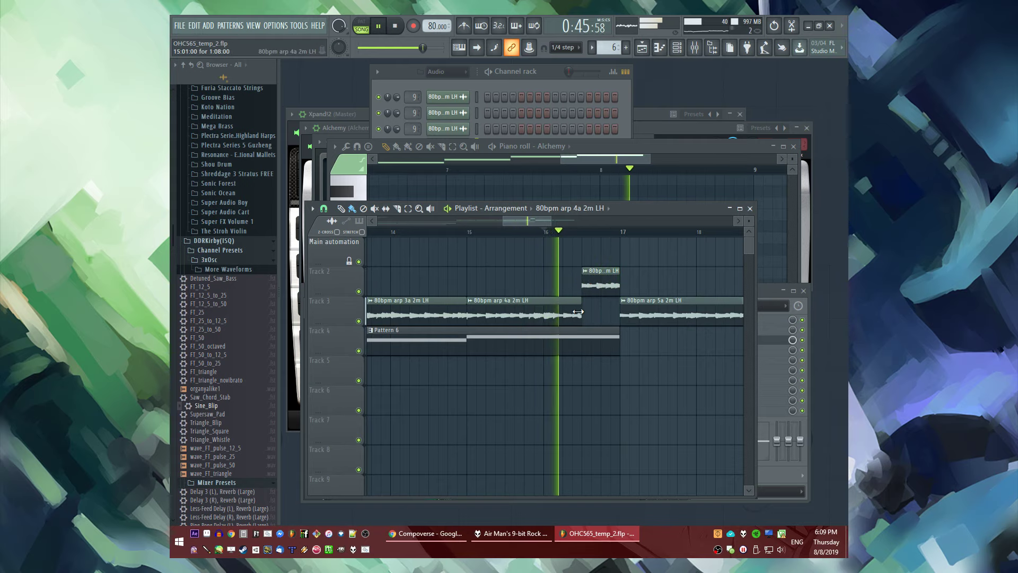
scroll(583, 311, up, 3)
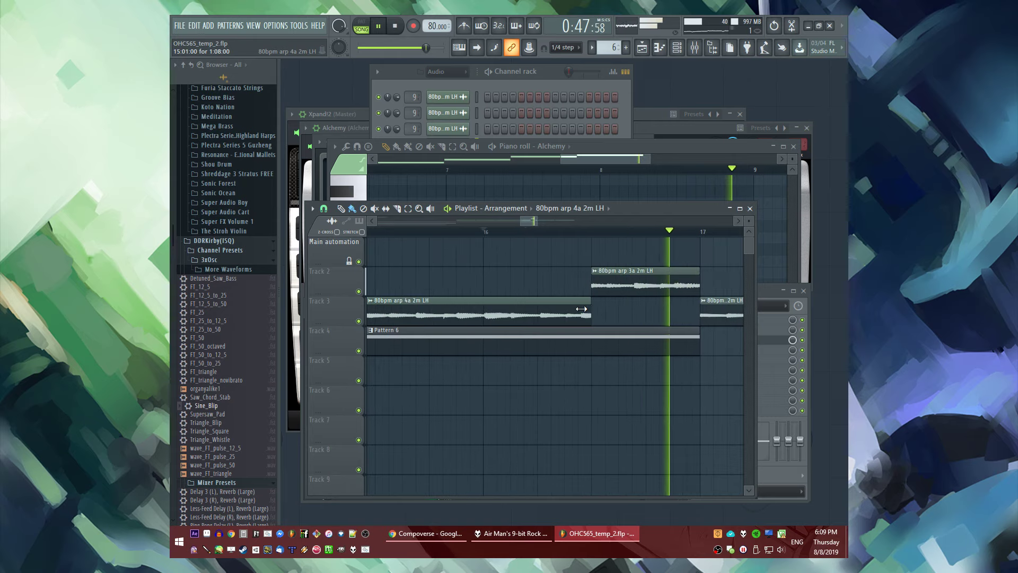
drag(589, 307, 647, 311)
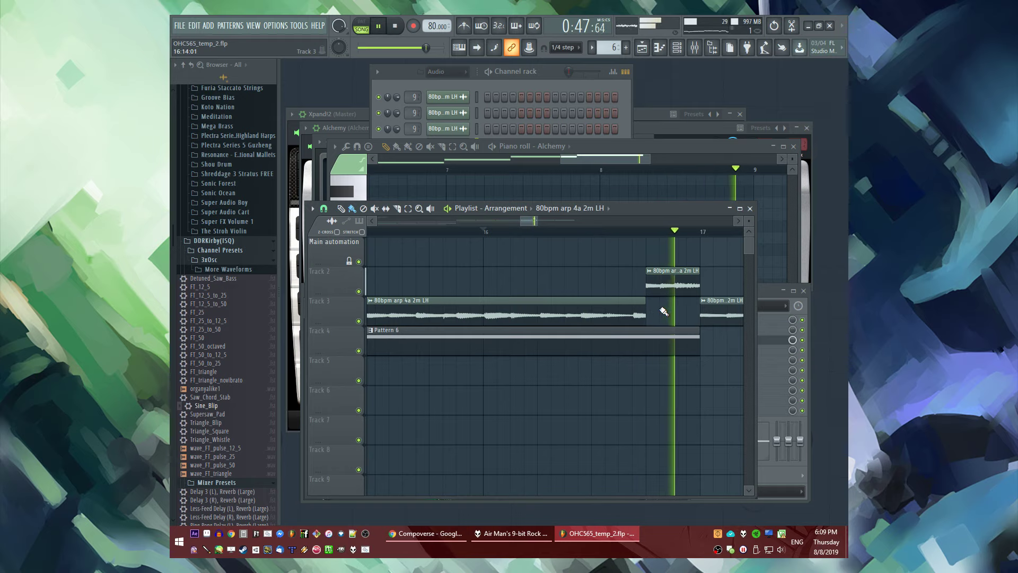
Remove the Track 2 fragment and replace the arp clips from bar 17 with a copy of the four arp clips starting at bar 9
scroll(624, 312, down, 5)
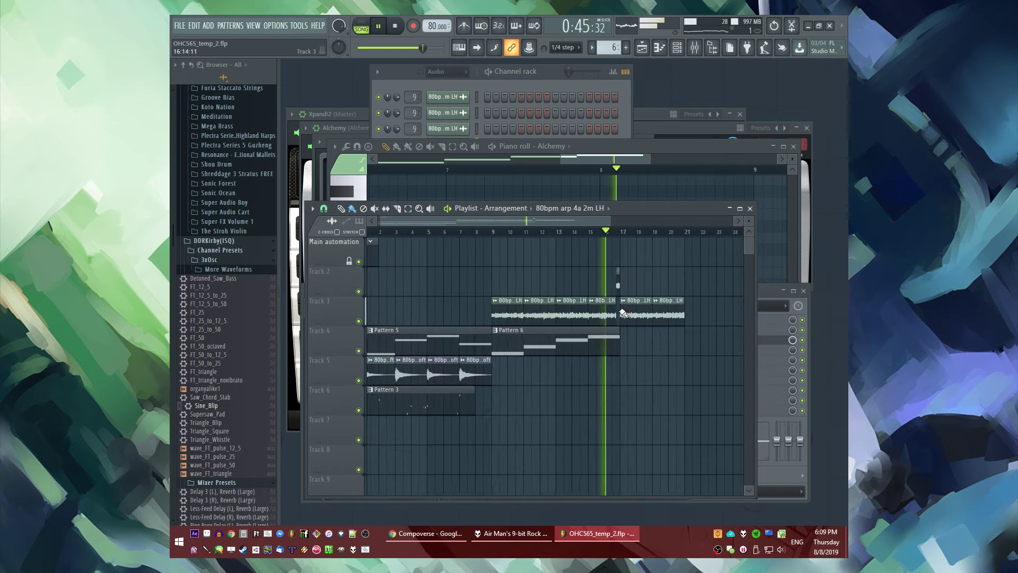
scroll(624, 312, up, 5)
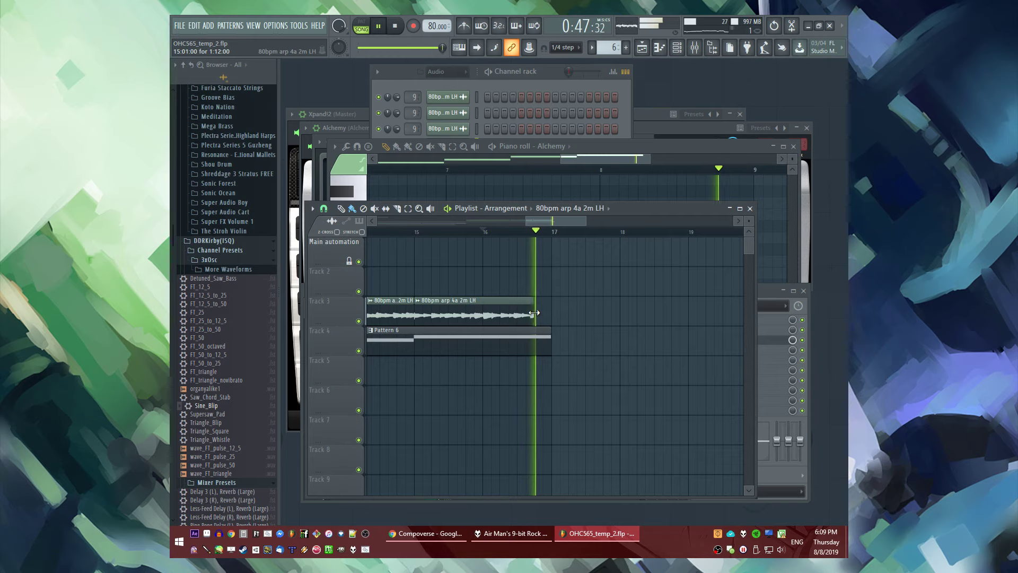
scroll(591, 289, down, 5)
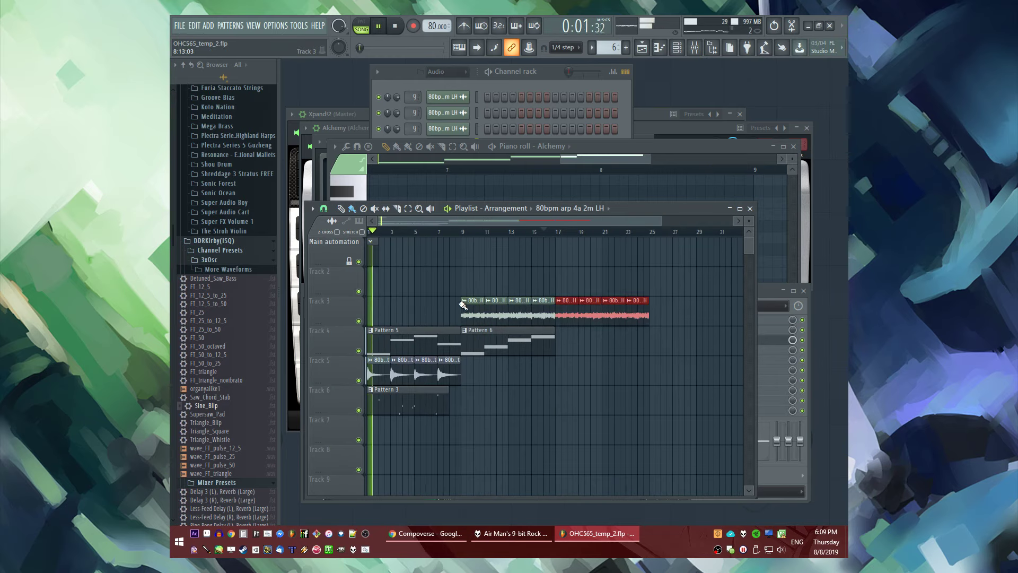
Try placing 80bpm strum 1 soft clips at bar 17 on Track 5 and bar 18 on Track 4
click(377, 365)
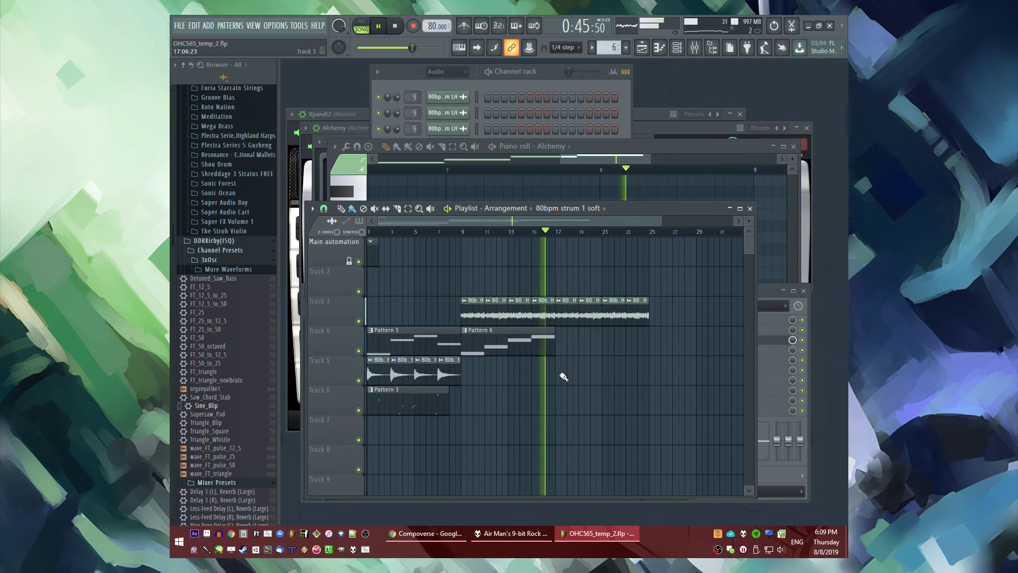
drag(487, 385, 392, 357)
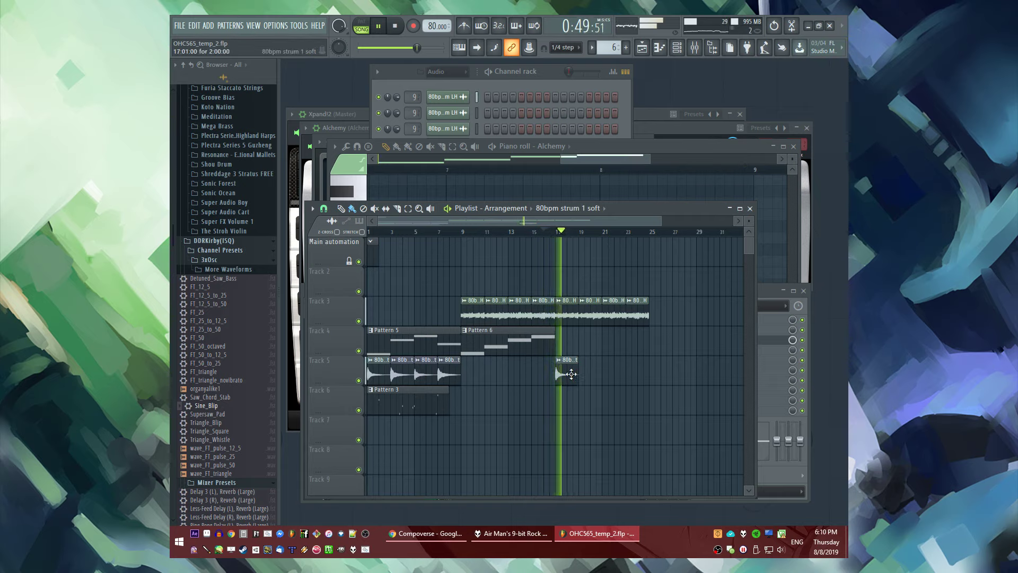
scroll(574, 360, up, 3)
drag(574, 360, 574, 350)
scroll(519, 347, down, 3)
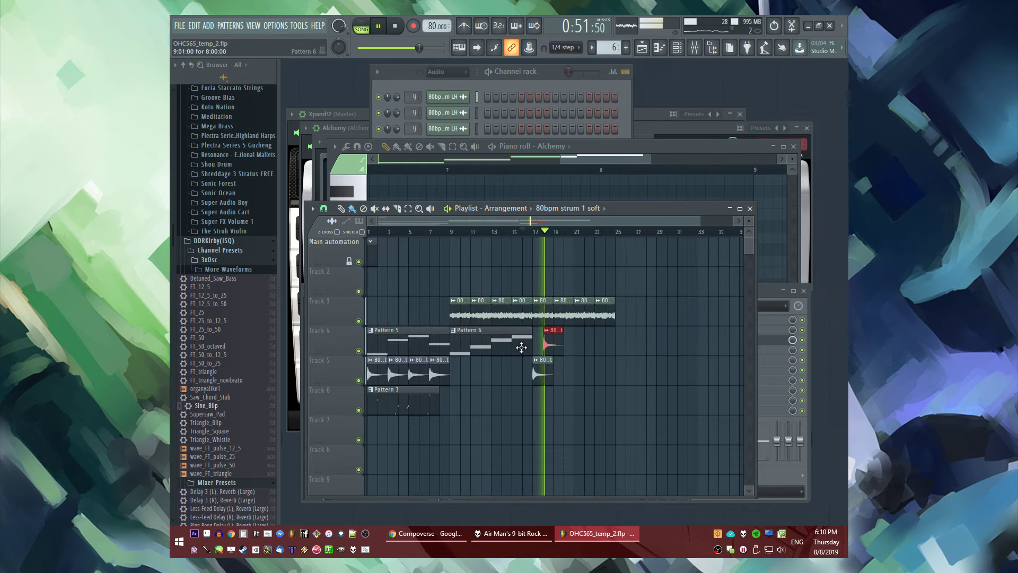
Play the arrangement from bar 7 to listen to the transition into the arp section
click(436, 231)
scroll(437, 257, up, 2)
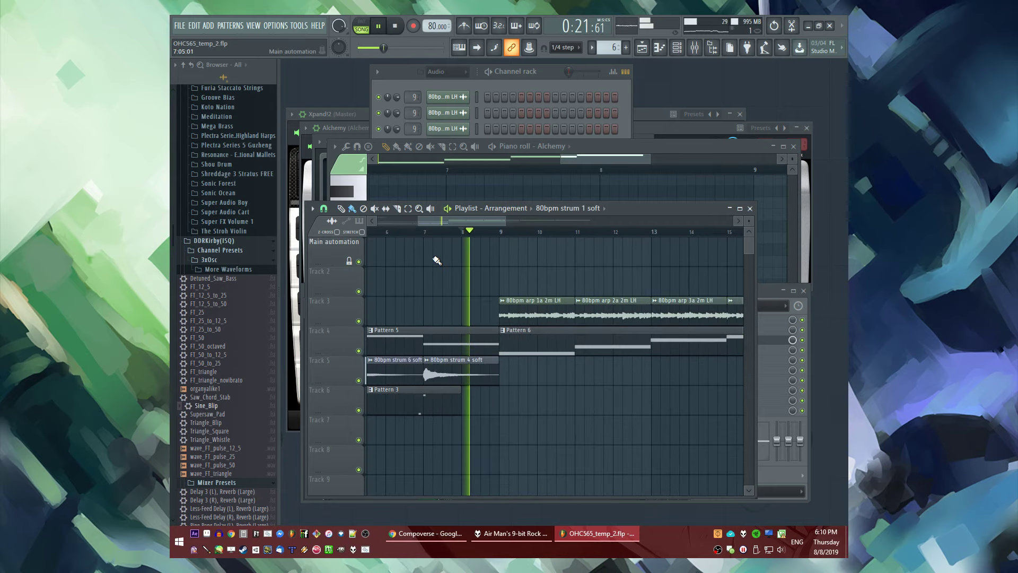
click(424, 231)
scroll(421, 232, up, 3)
scroll(472, 282, down, 2)
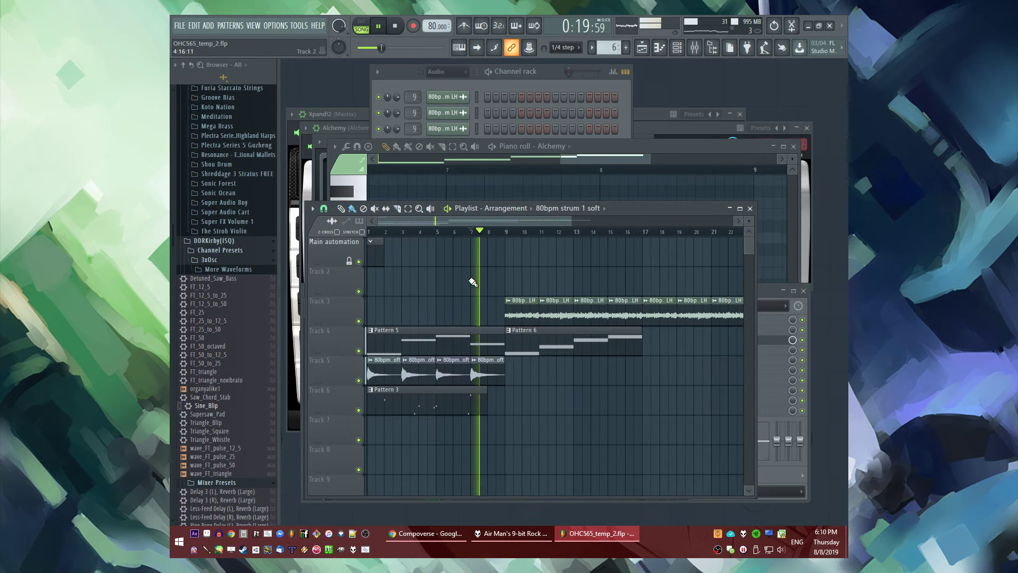
Browse the Legacy instrument packs and expand the Piano folder
scroll(212, 292, up, 10)
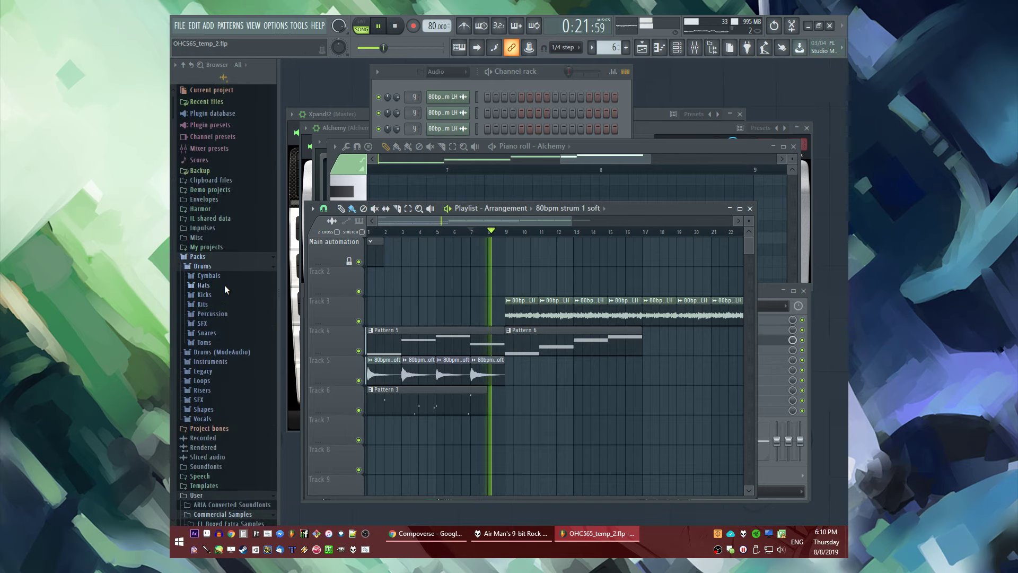
click(219, 372)
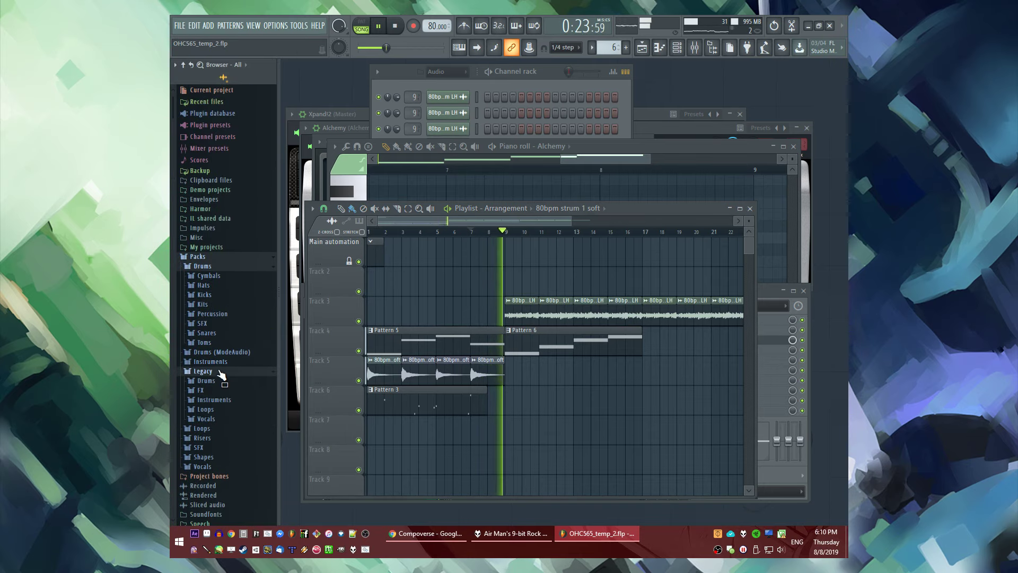
click(215, 400)
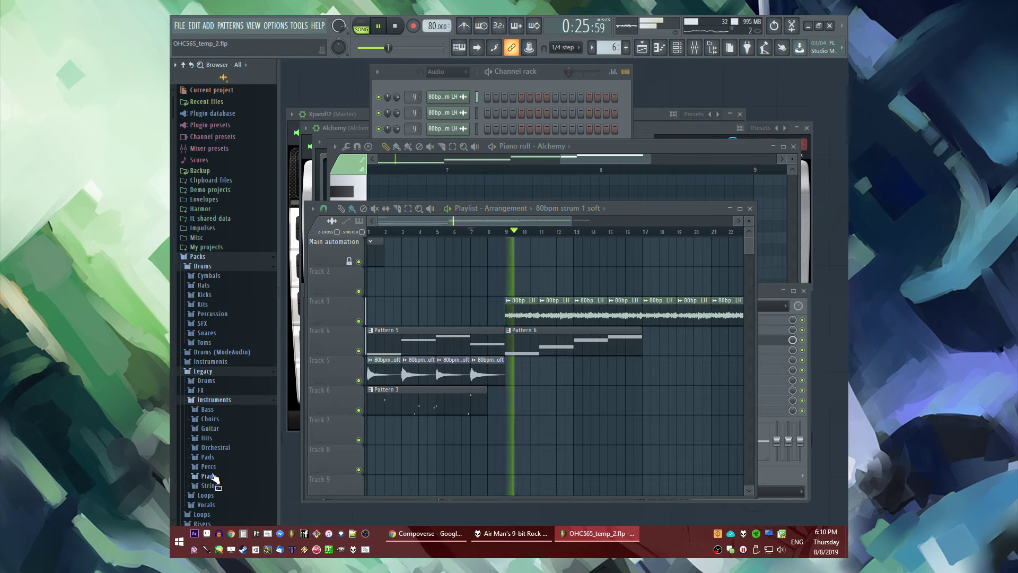
click(214, 476)
scroll(245, 382, down, 5)
Set the Alchemy pad's volume to -9.48 dB and cutoff to 95.9 %, and shift its second X/Y pad point
key(F6)
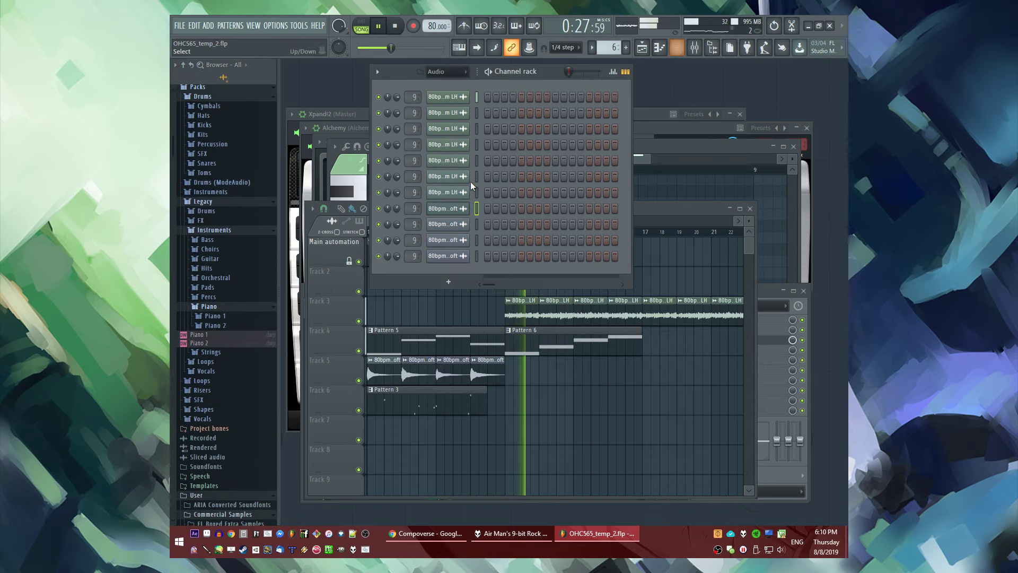
key(F7)
key(F9)
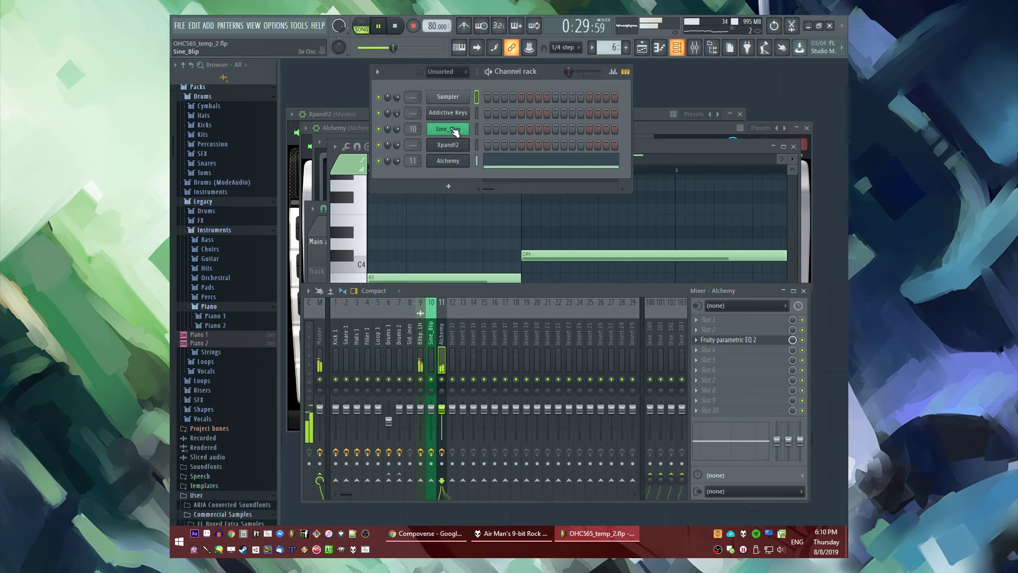
click(448, 160)
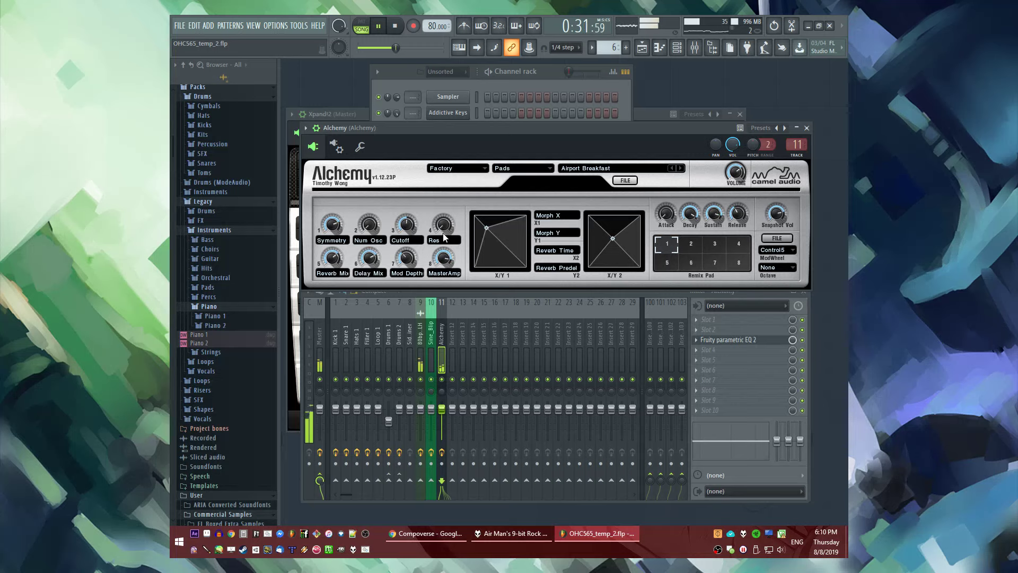
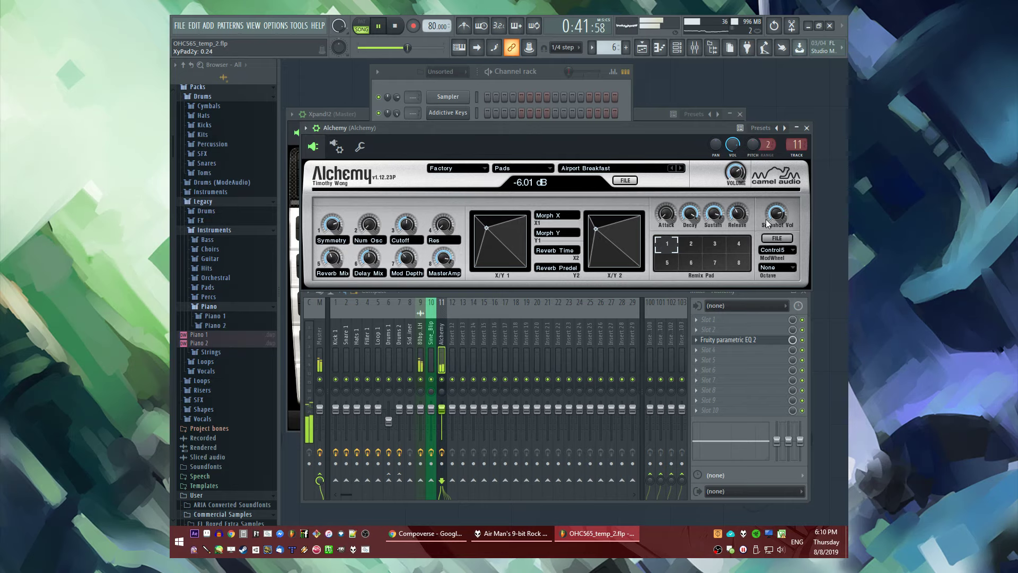
mouse_move(737, 170)
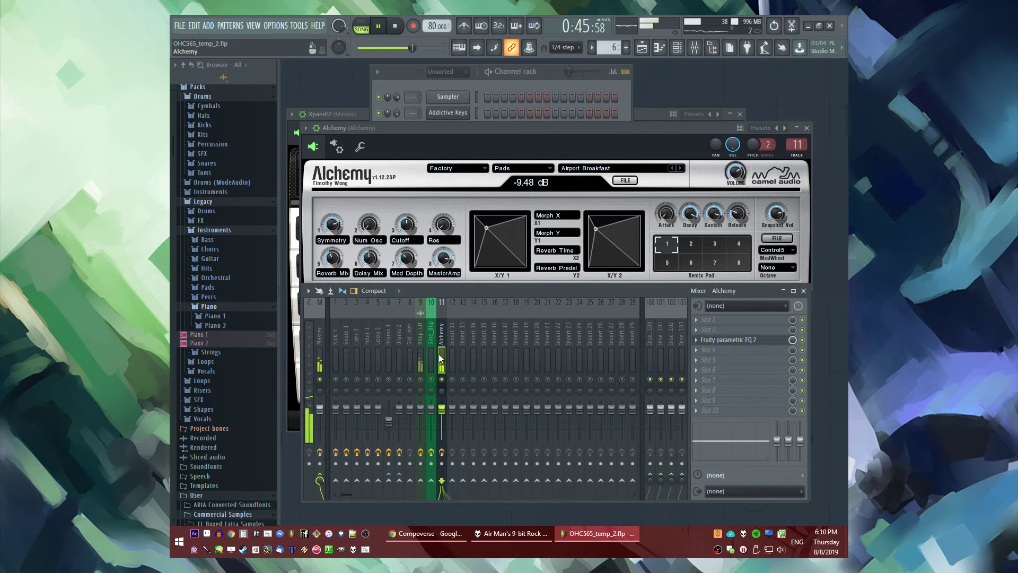
click(749, 340)
click(750, 340)
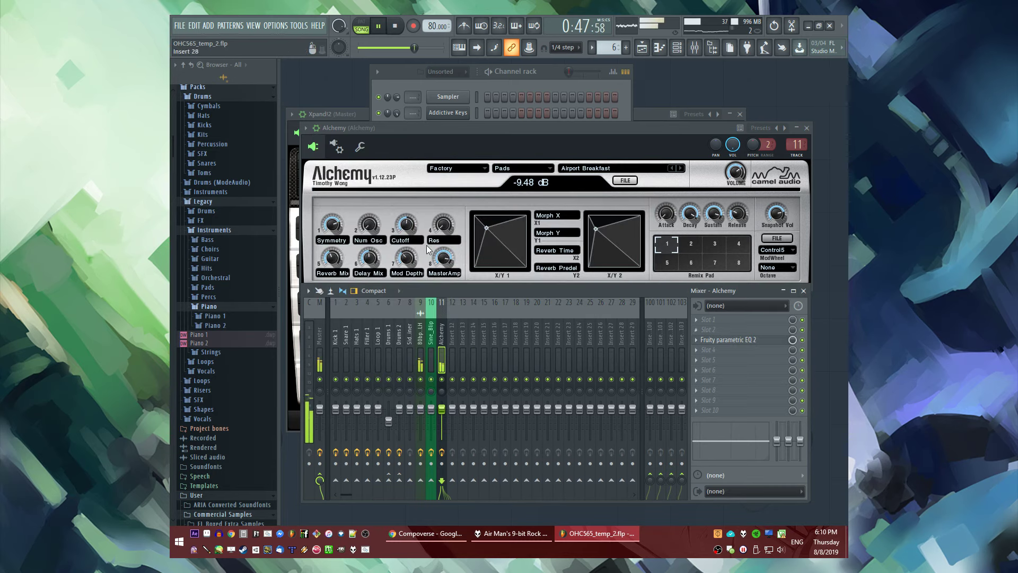
click(392, 229)
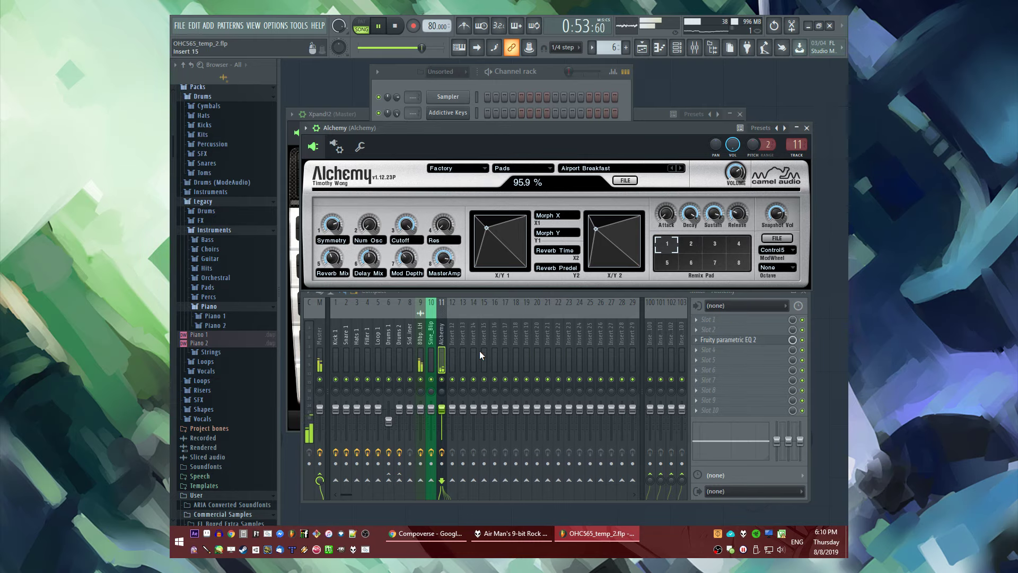
Play the arrangement from bar 9 and from the start, and inspect the Pattern 3 notes and the Sine_Blip mixer track
key(F5)
click(509, 232)
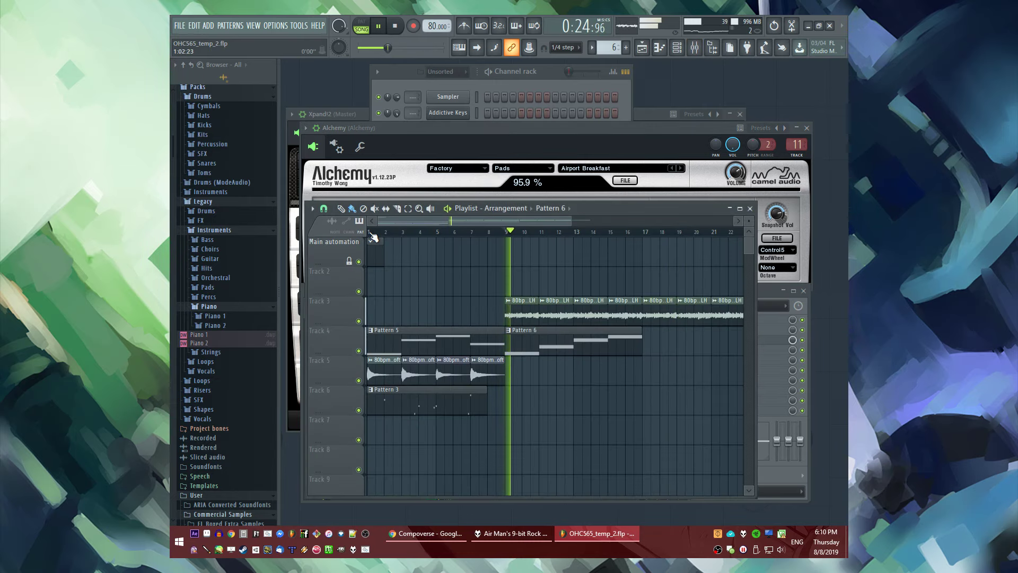
double_click(399, 391)
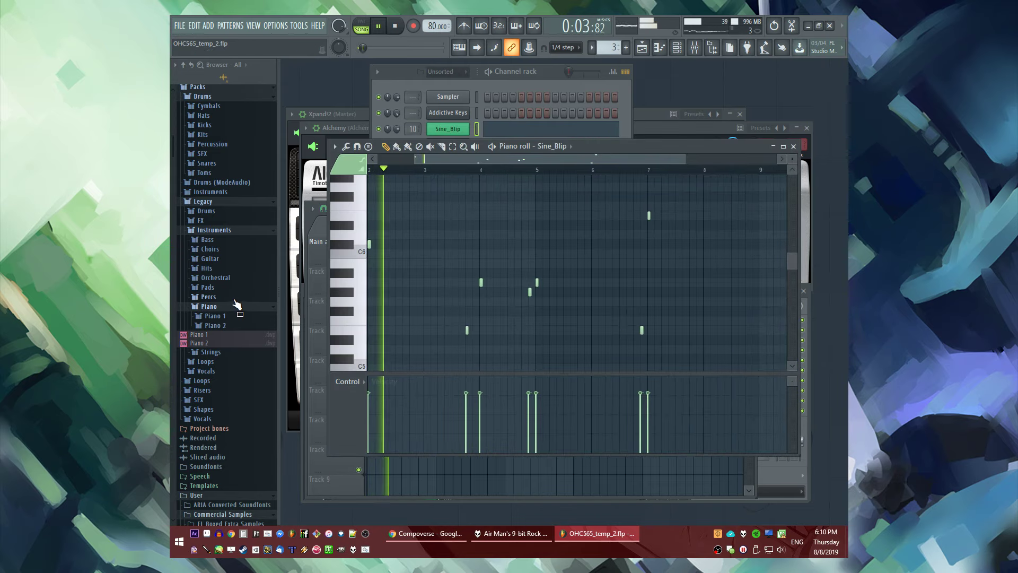
scroll(203, 287, up, 1)
scroll(202, 286, down, 1)
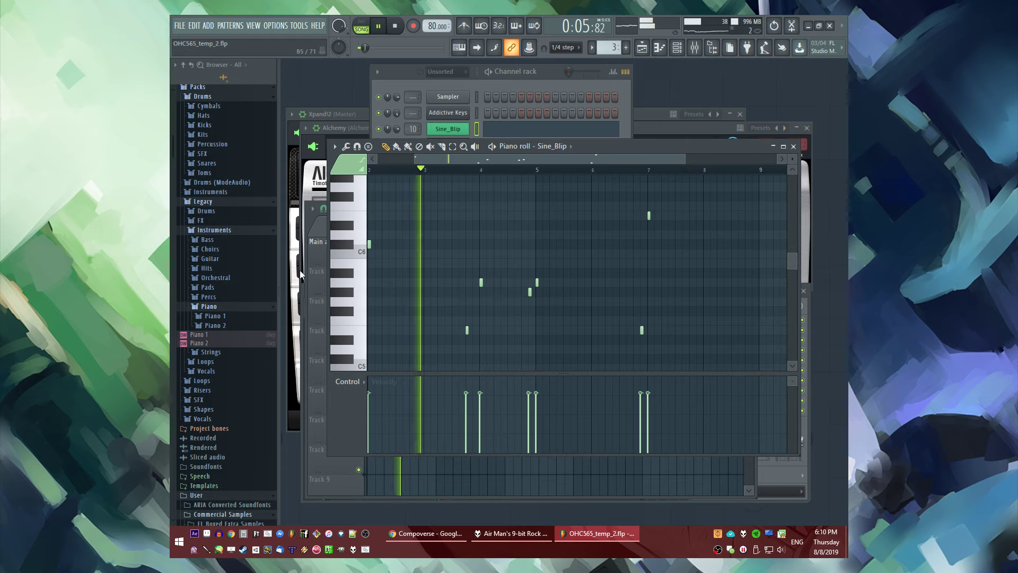
key(F6)
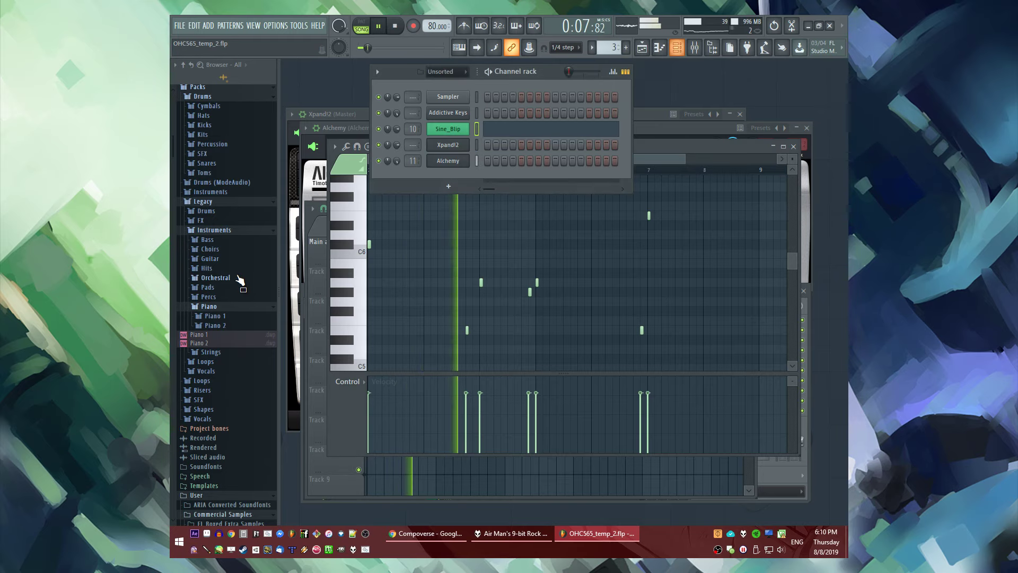
key(F5)
key(F9)
click(433, 355)
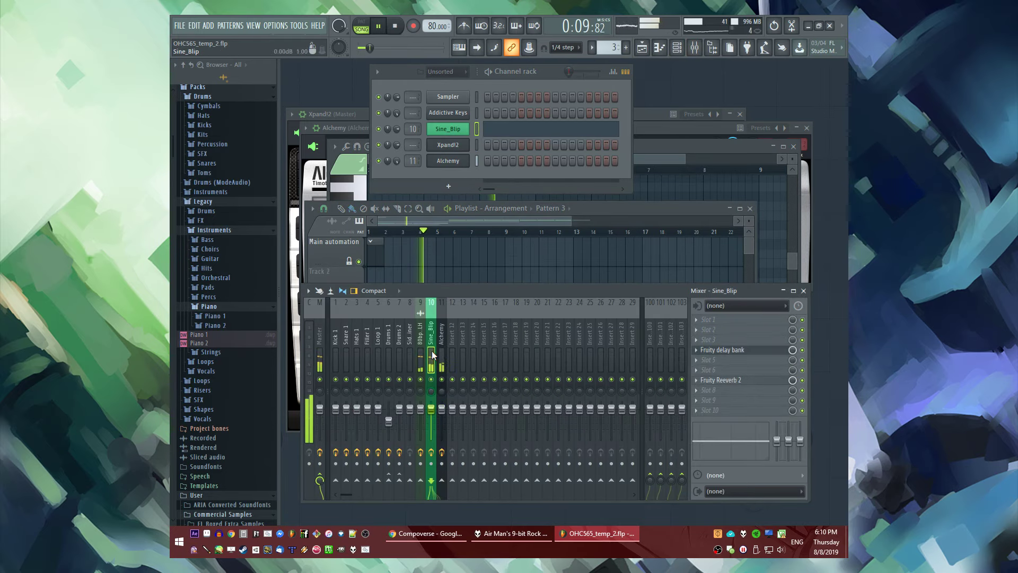
key(F5)
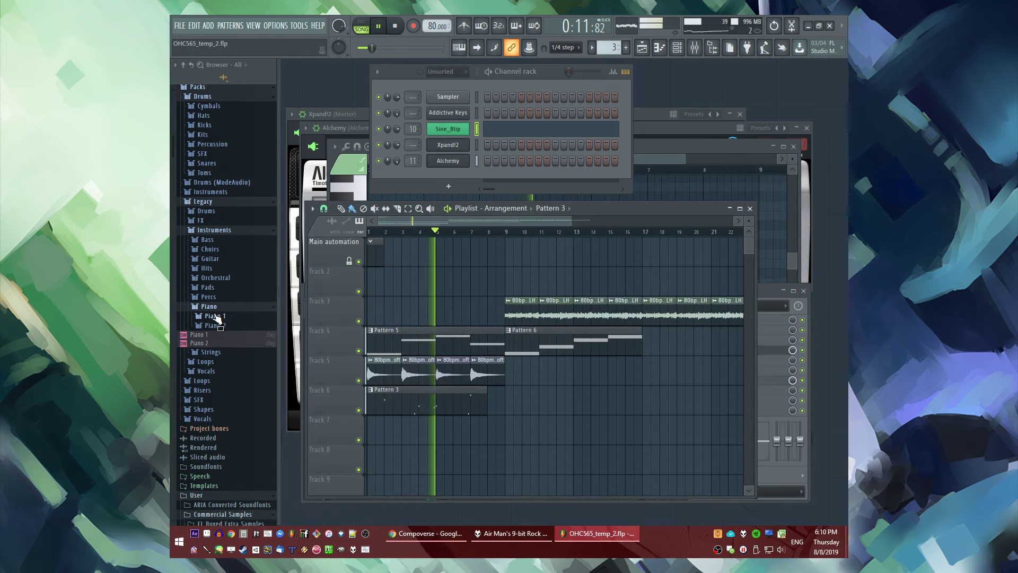
Shift Pattern 5 and Pattern 6 on Track 4 and the arp clips on Track 3 eight bars later
scroll(470, 335, down, 2)
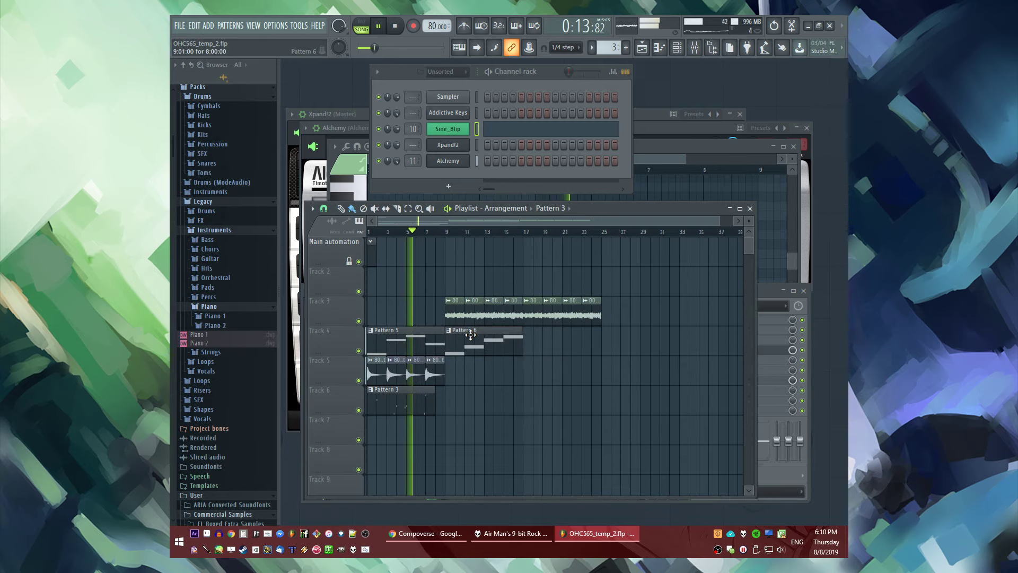
drag(486, 346, 565, 346)
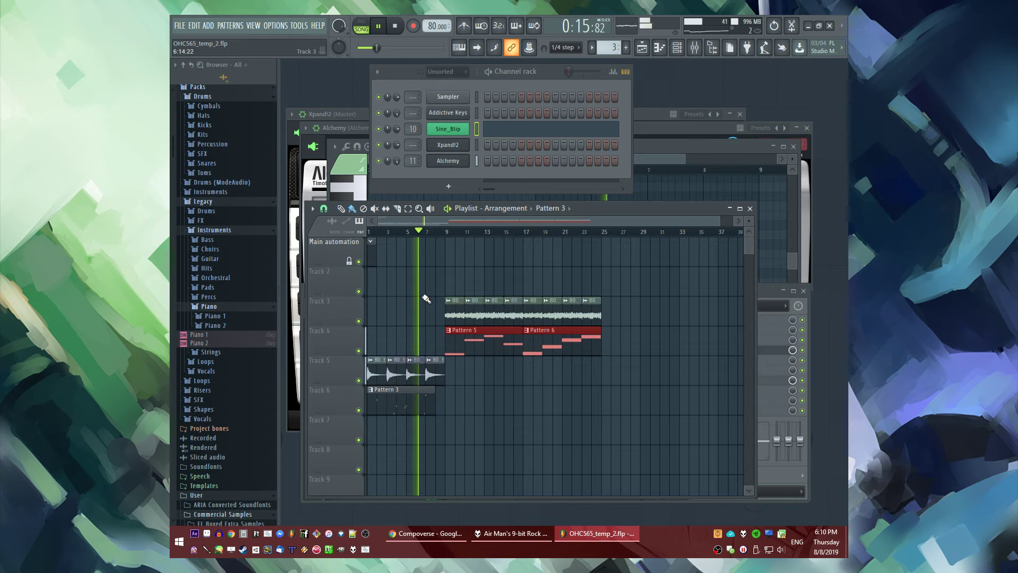
drag(423, 294, 635, 304)
drag(458, 311, 535, 310)
Duplicate the four strum clips on Track 5 and Pattern 3 on Track 6 at bar 9, and check their alignment
drag(462, 358, 301, 443)
drag(375, 445, 454, 446)
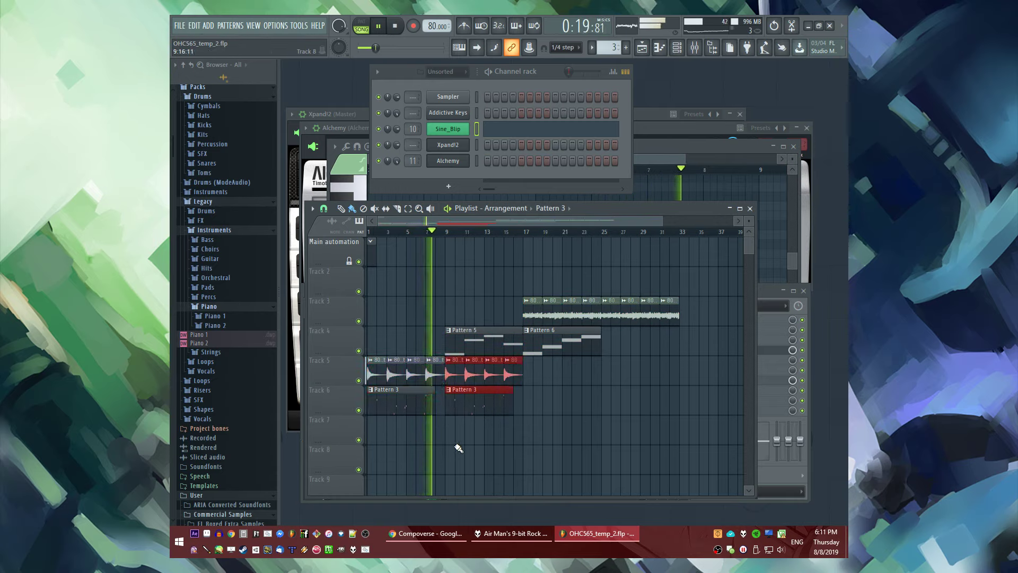
scroll(451, 413, up, 5)
scroll(426, 406, up, 3)
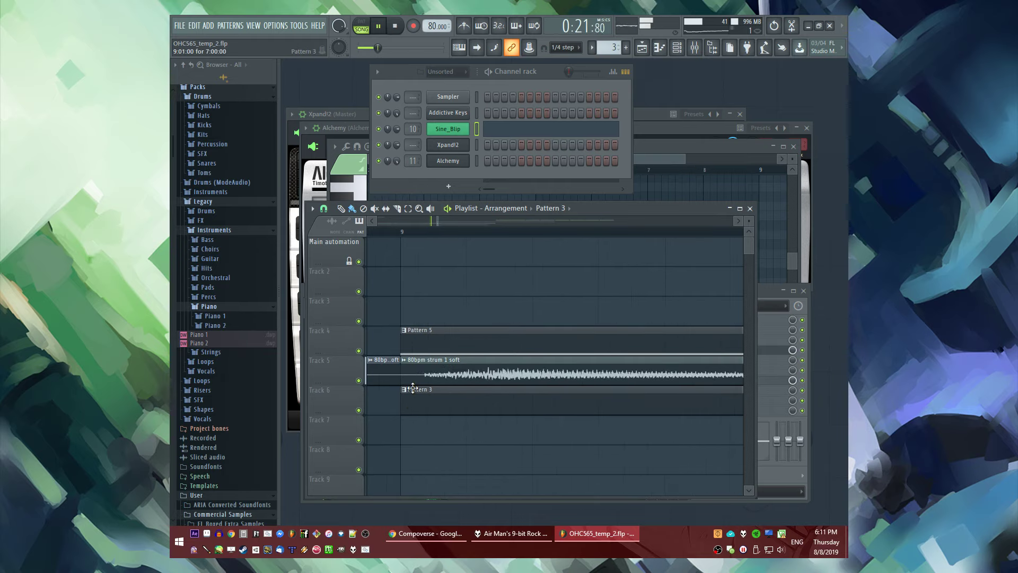
scroll(626, 381, down, 8)
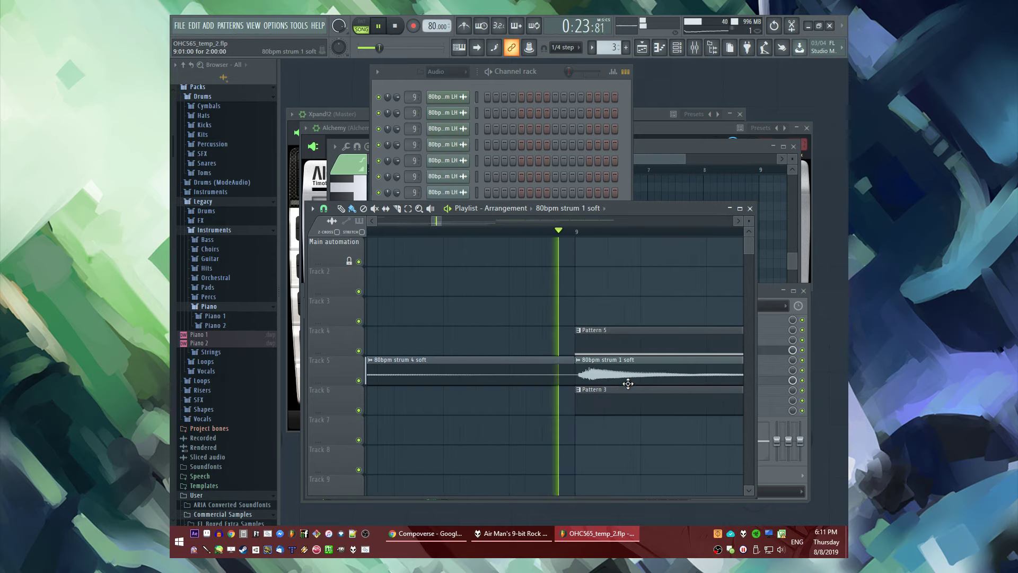
scroll(495, 399, down, 3)
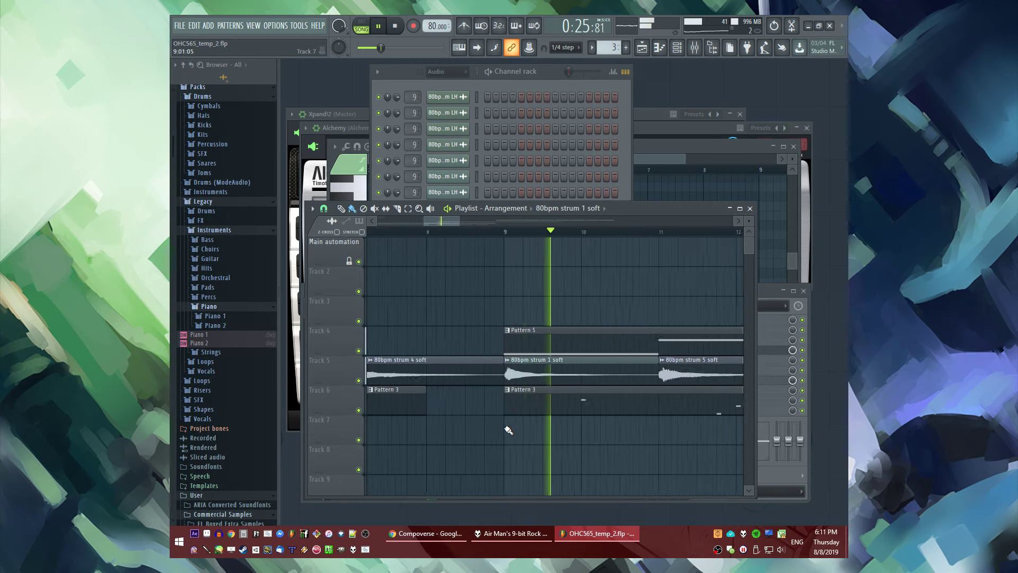
scroll(631, 438, down, 2)
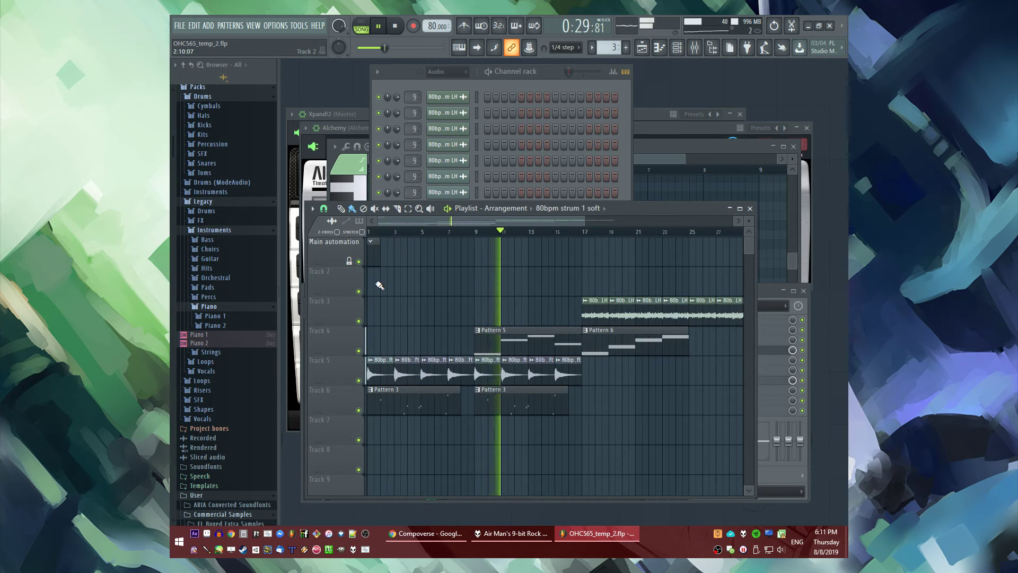
Pick the CHANGPIANOHARD_C#6OGG sample from the Piano 1 folder and place it on Track 4 near bar 2
click(215, 325)
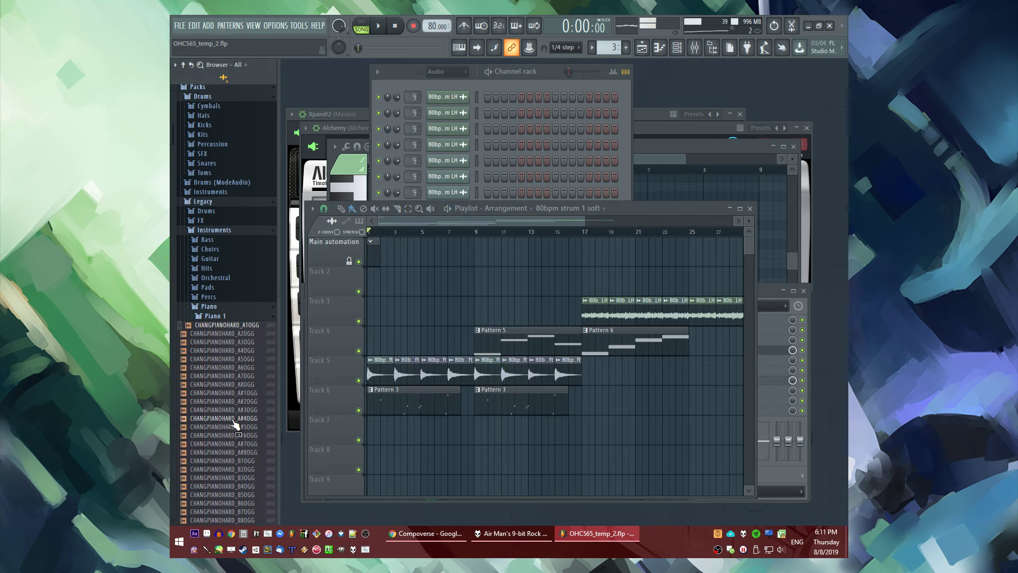
scroll(222, 397, down, 10)
key(space)
scroll(232, 434, down, 3)
click(224, 249)
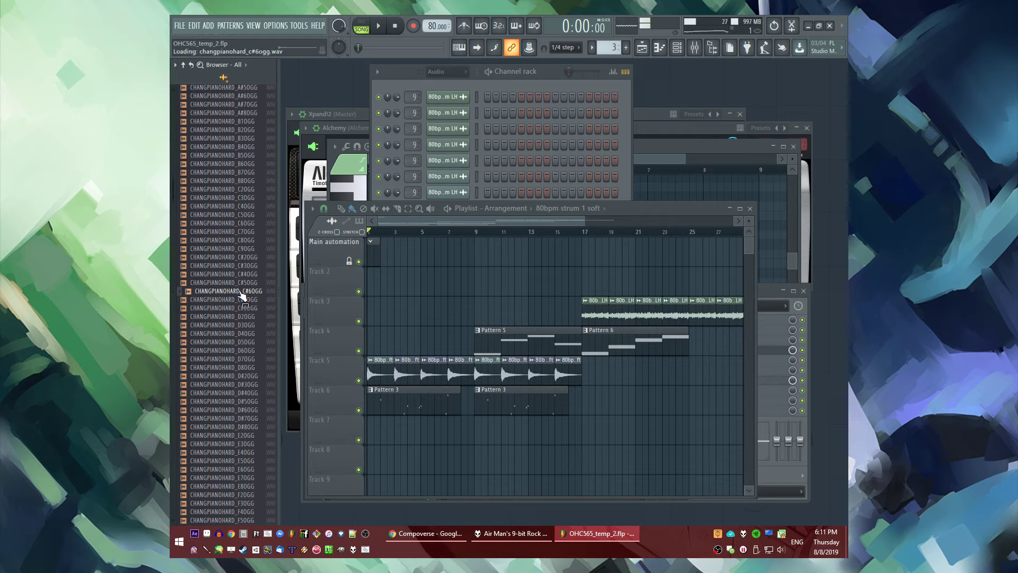
drag(414, 351, 413, 345)
Play the song and reverse the piano sample with its silence trimming raised
scroll(413, 345, up, 5)
key(space)
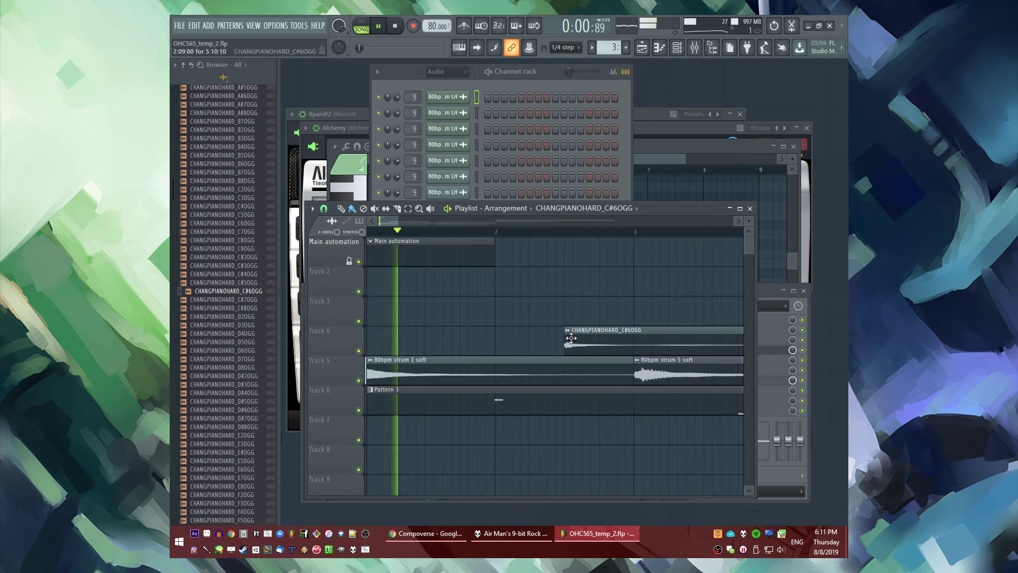
click(575, 331)
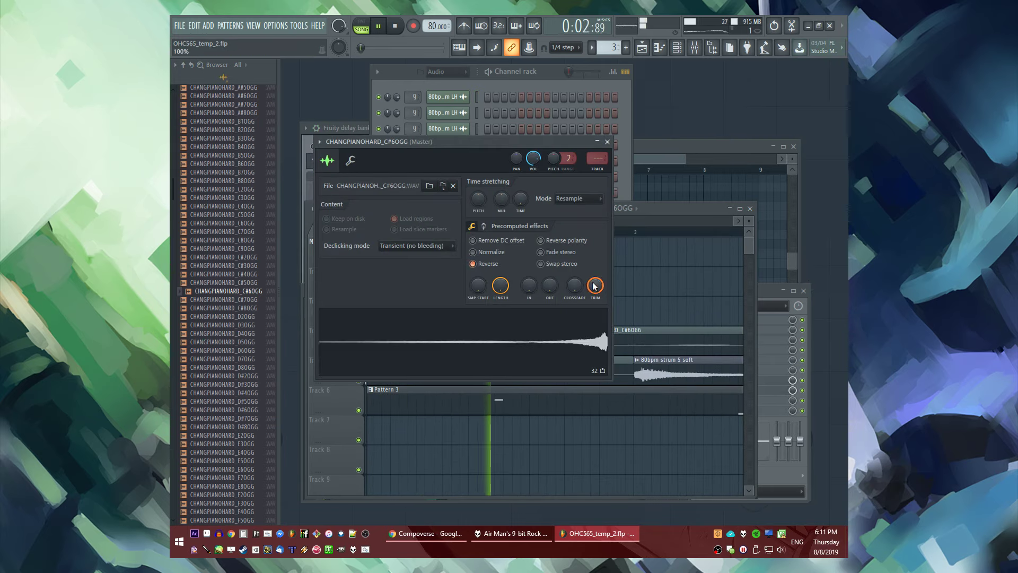
Remove the piano clip from its spot near bar 2, place it at bar 1 on Track 4 and play it
click(626, 318)
right_click(594, 337)
scroll(371, 355, down, 5)
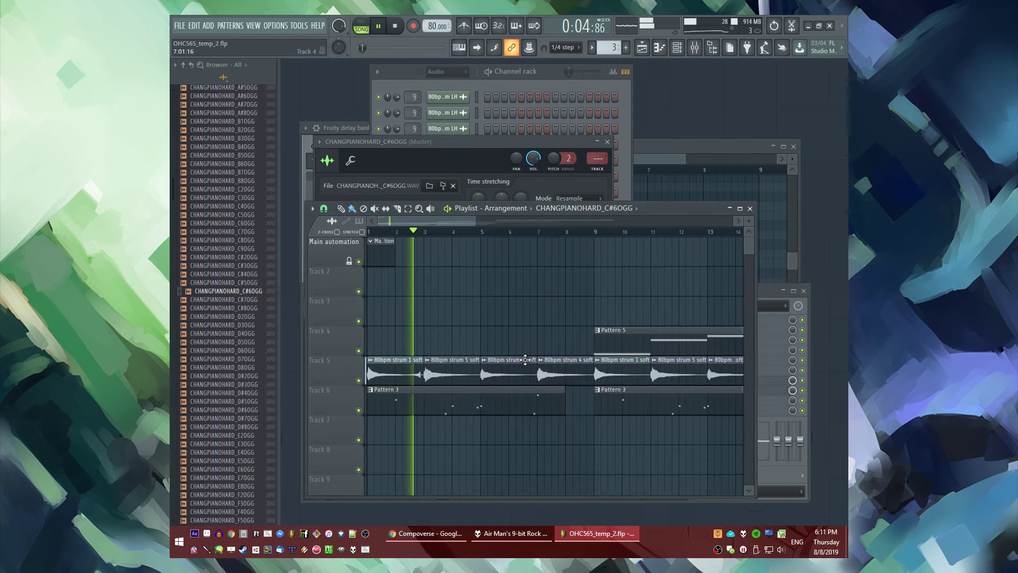
click(380, 347)
key(space)
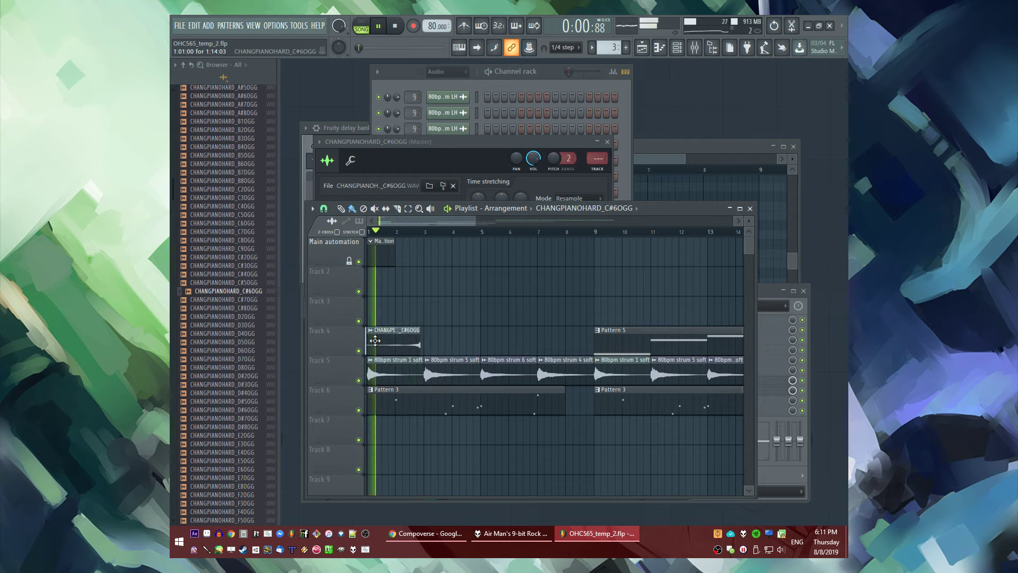
Readjust the silence trimming threshold of the reversed CHANGPIANOHARD_C#6OGG sample at bar 1
scroll(375, 340, up, 3)
double_click(375, 340)
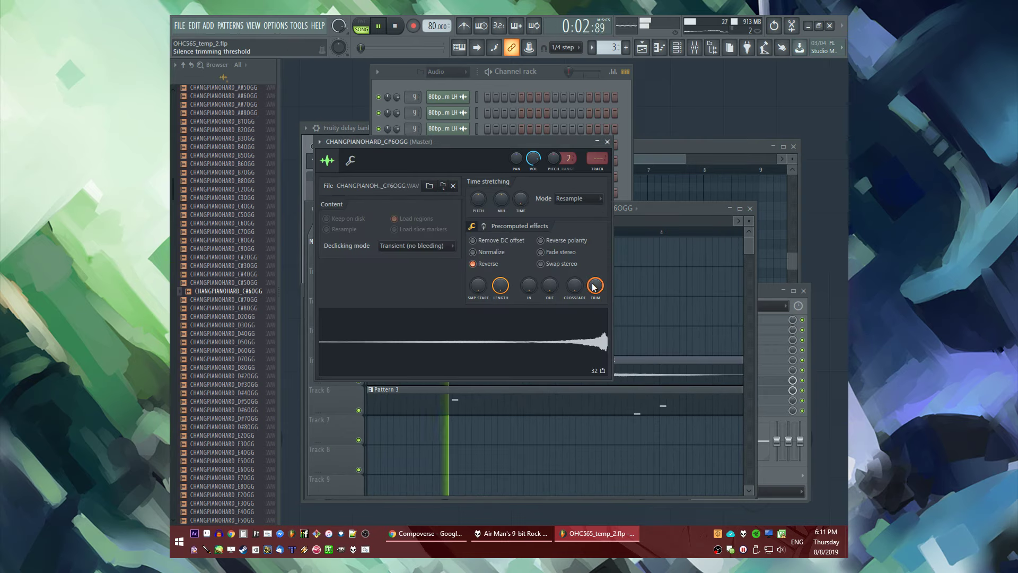
click(614, 342)
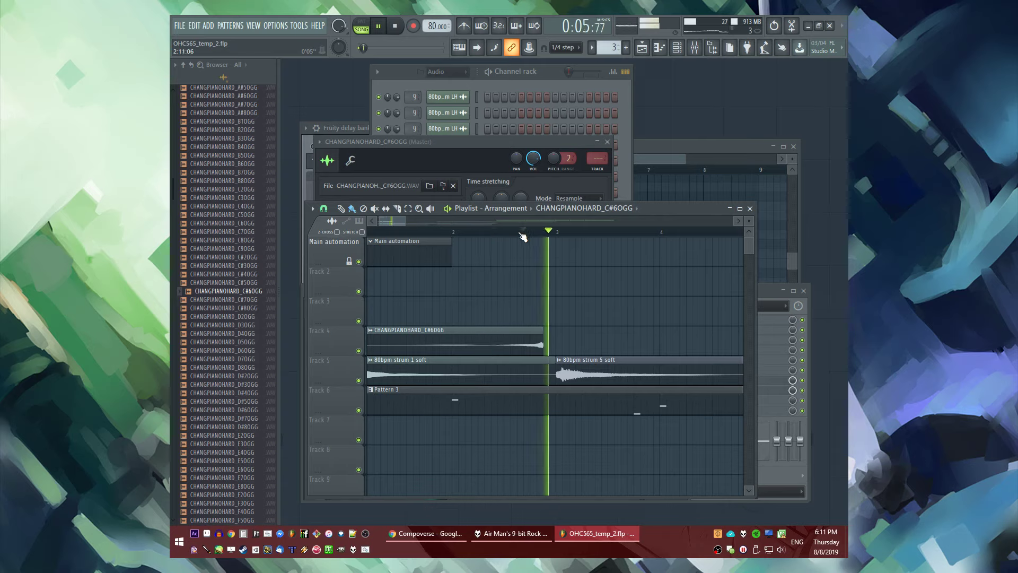
Set the root note of the reversed piano sample to C#6 while auditioning it against the strums
click(475, 151)
key(space)
key(space)
click(355, 163)
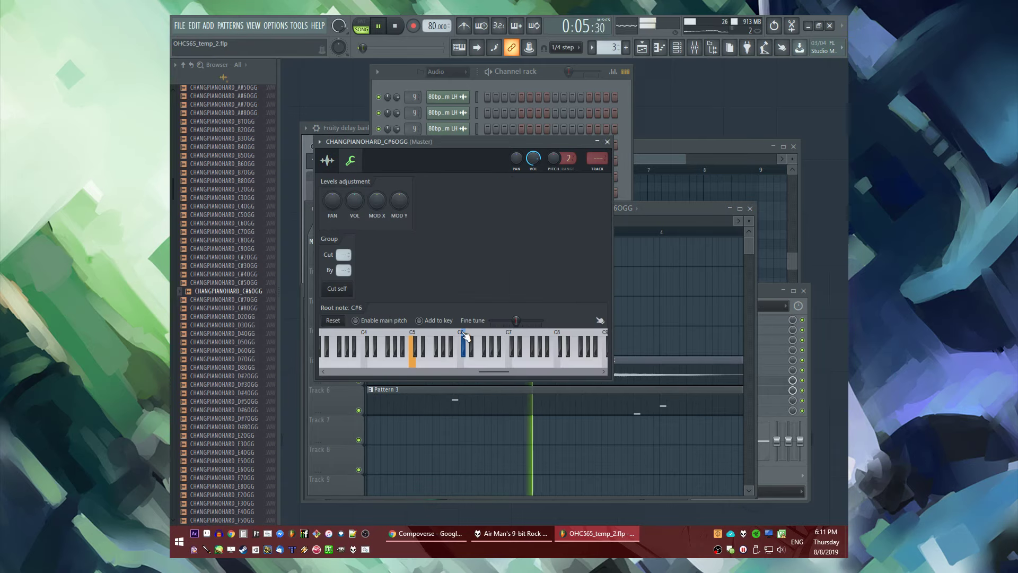
click(663, 318)
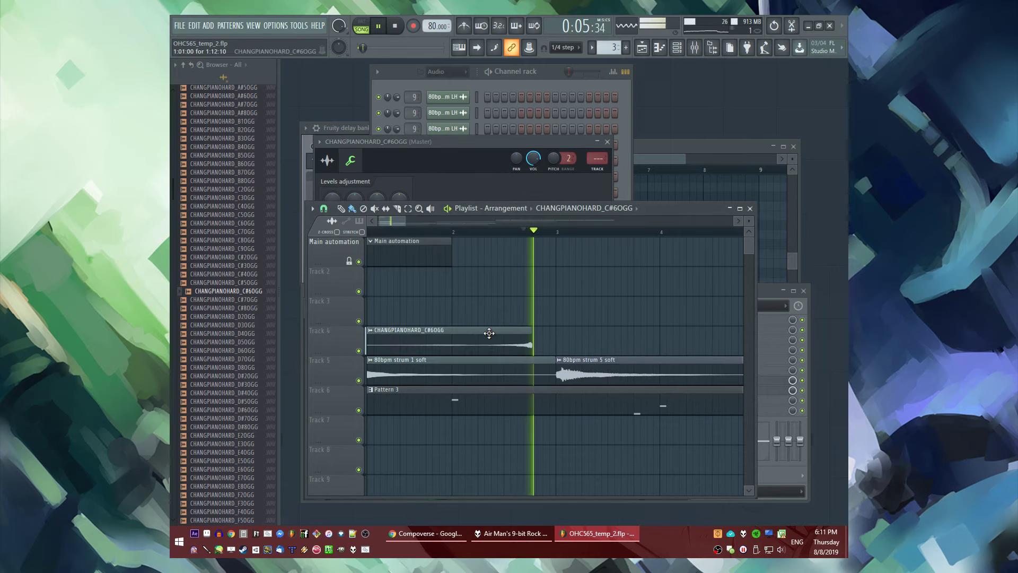
Swap the Track 4 piano sample for CHANGPIANOHARD_C#7OGG, play it and set its root note to C7
drag(368, 346, 382, 340)
key(space)
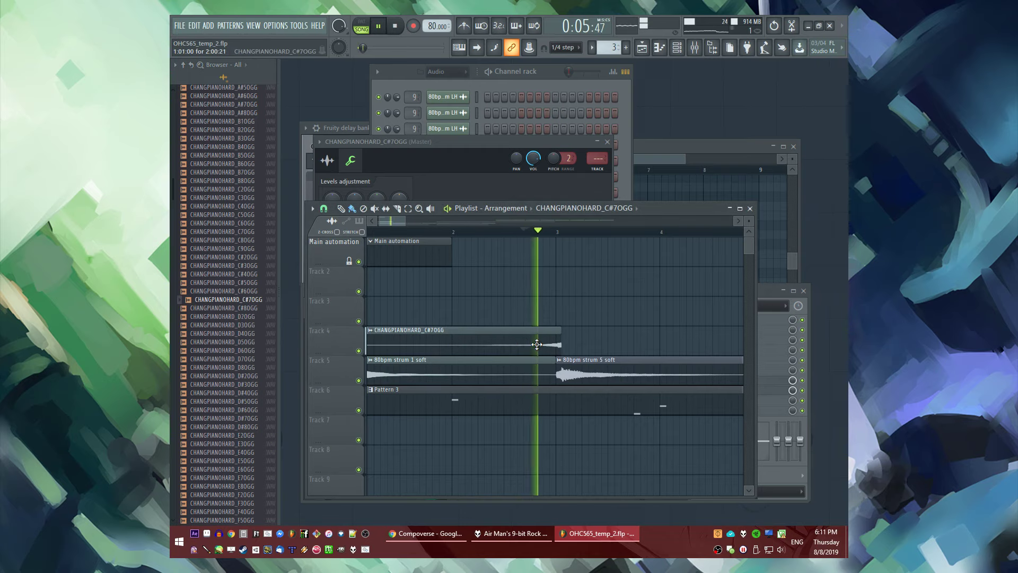
double_click(528, 343)
click(350, 161)
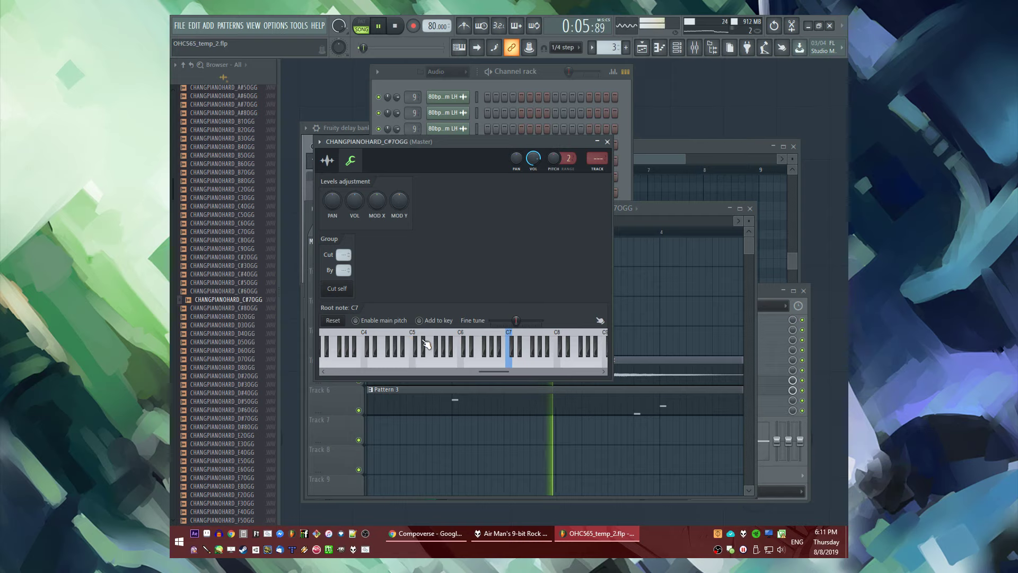
Try the reversed C#7 piano clip on Track 4 with its end aligned to bar 2 while playing the song
click(328, 161)
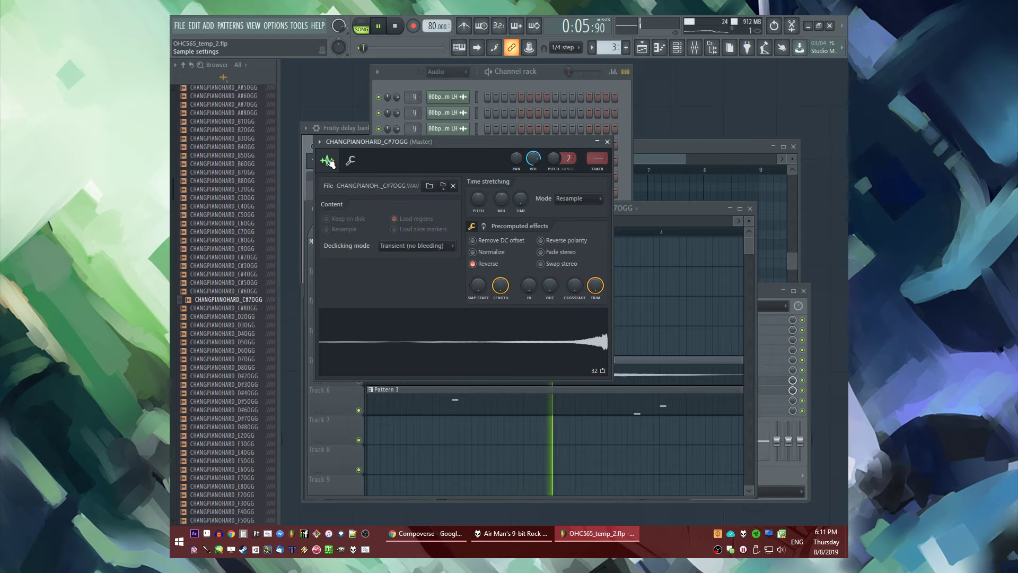
click(693, 303)
click(379, 232)
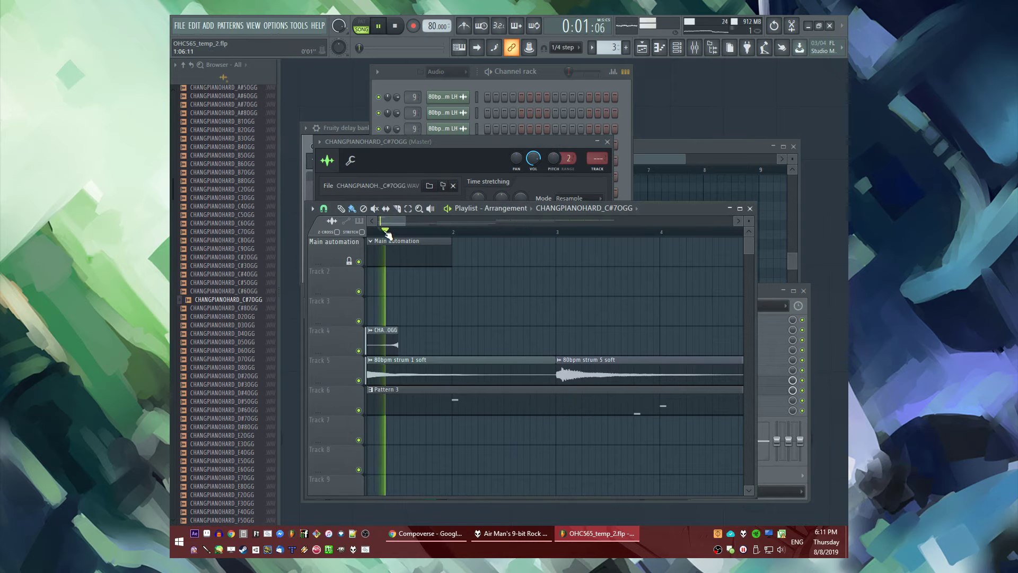
drag(391, 341, 437, 342)
scroll(441, 345, up, 2)
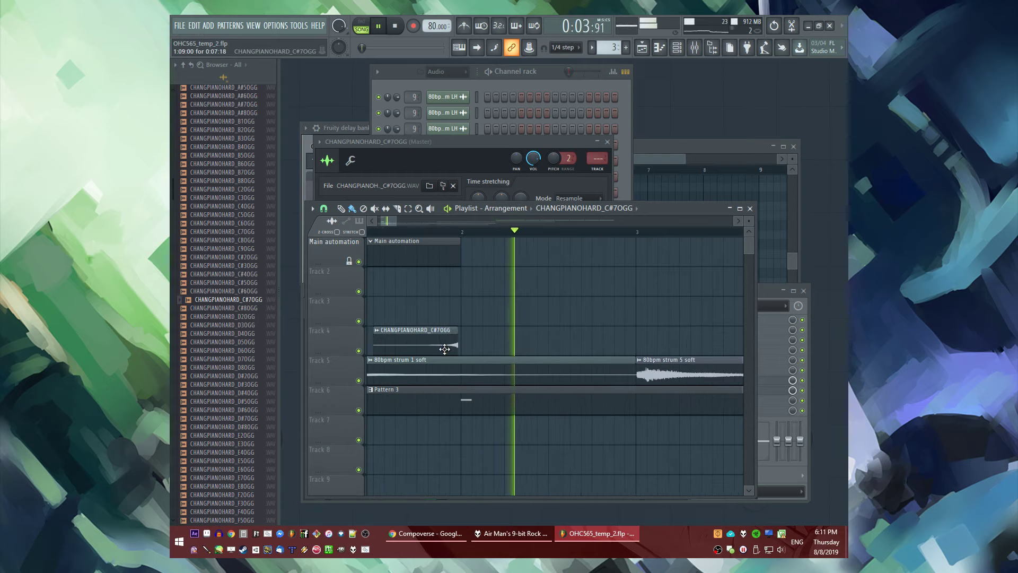
scroll(427, 339, down, 2)
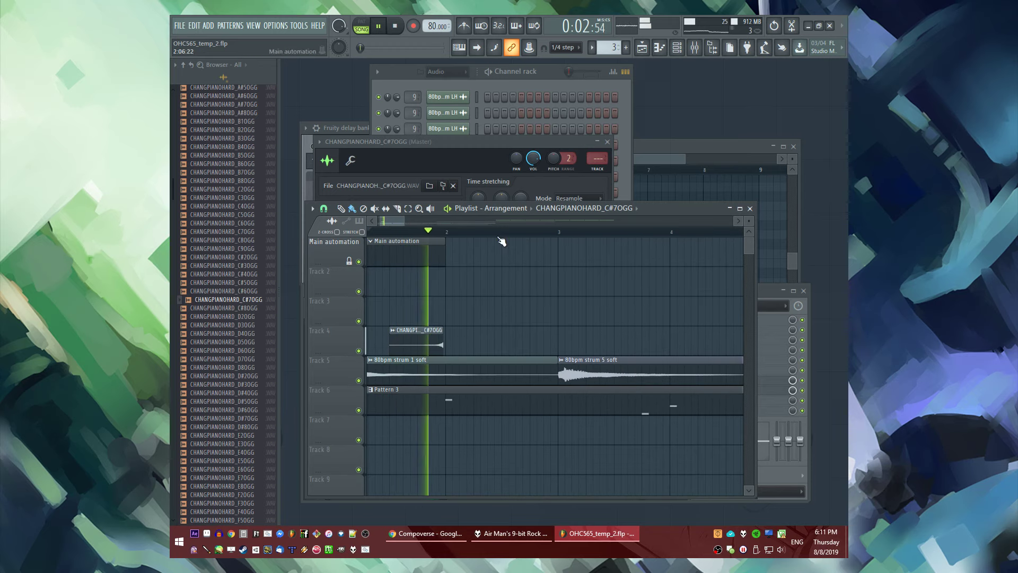
Route the reversed C#7 piano sample to mixer track 12 and load Fruity delay bank in effect slot 3
click(601, 176)
key(ctrl+l)
click(705, 339)
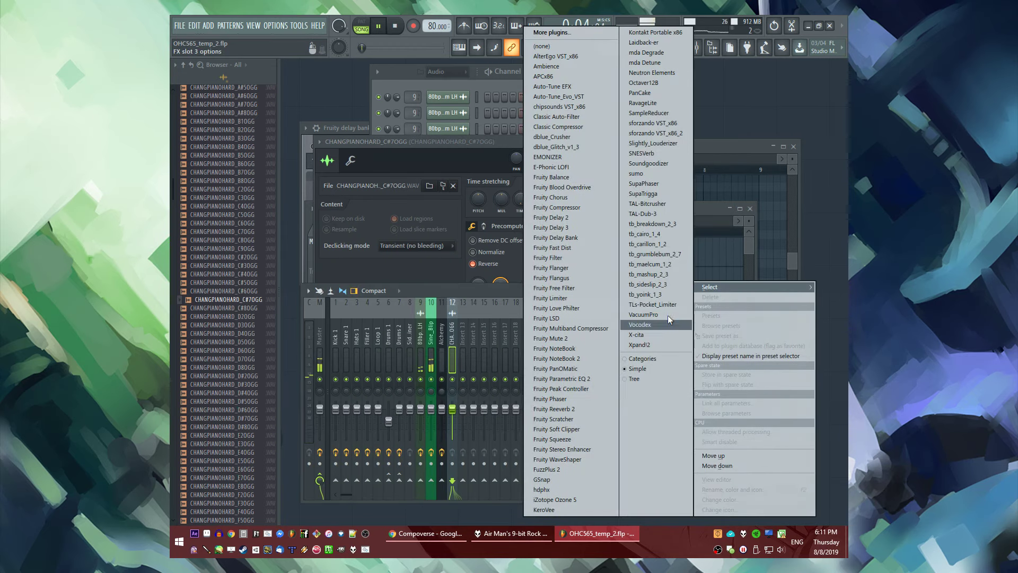
click(569, 235)
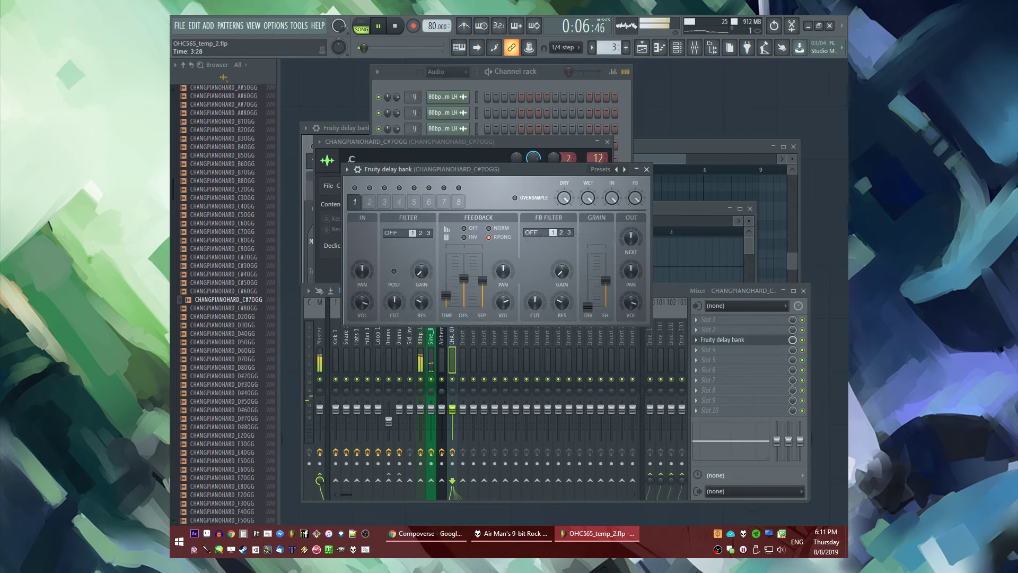
Load Fruity Reeverb 2 in effect slot 5 of the piano's mixer track and set its room size to 72
click(689, 359)
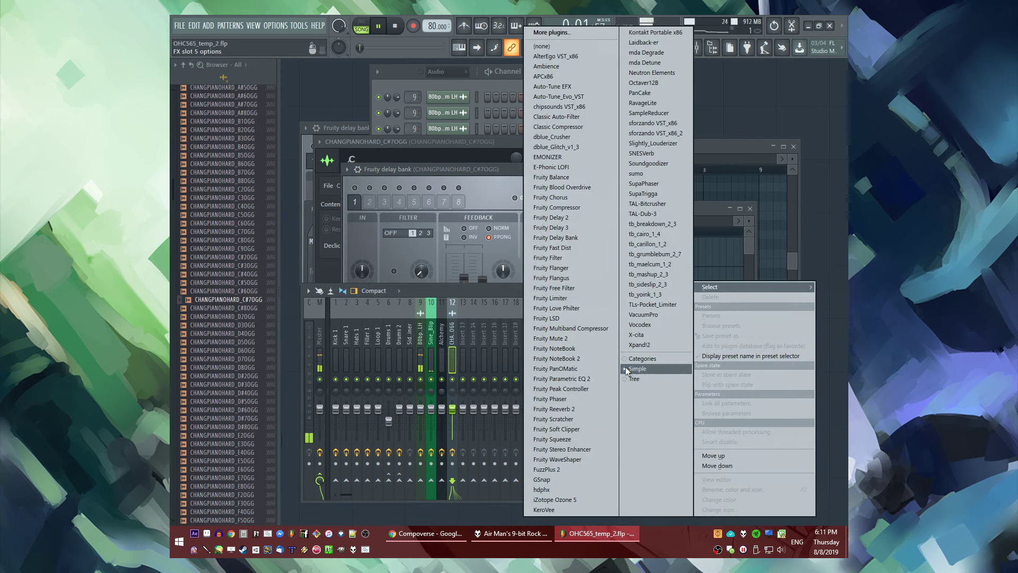
click(570, 406)
drag(502, 244, 502, 234)
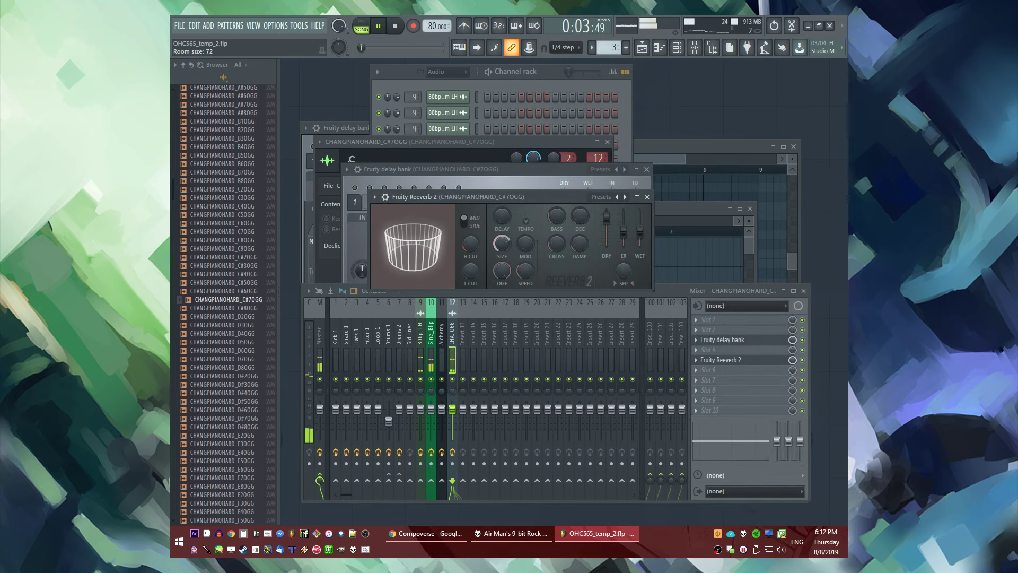
click(647, 198)
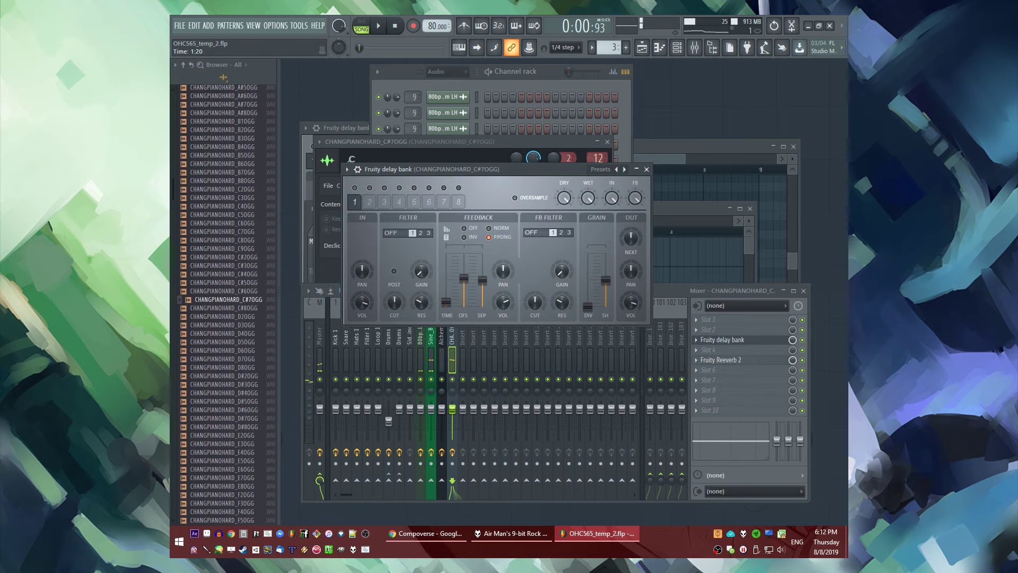
Set the piano's delay time to 4:00 and its sample volume to 87% while auditioning the clip at bar 1 against the strums
key(F5)
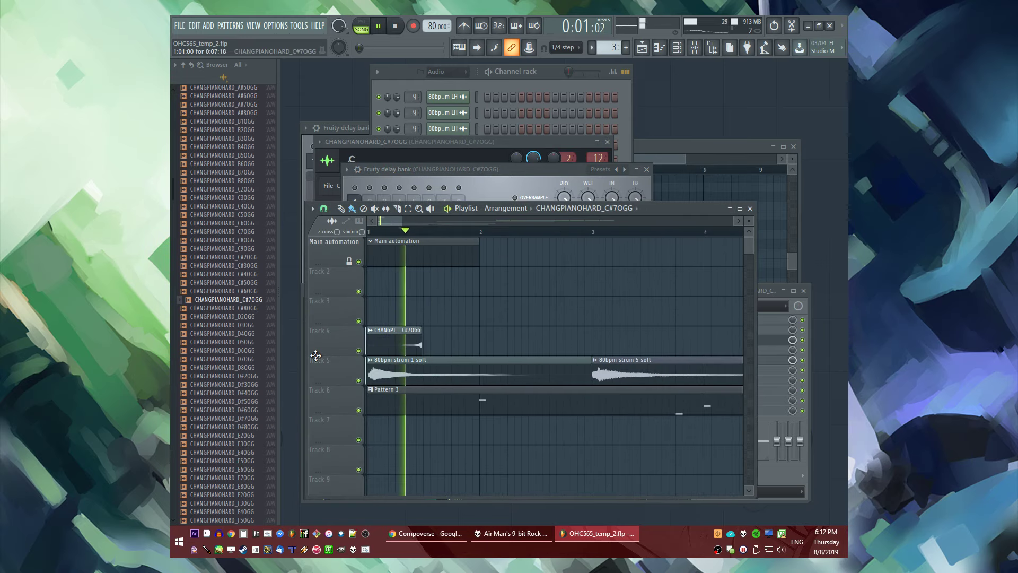
ctrl+scroll(453, 344, up, 4)
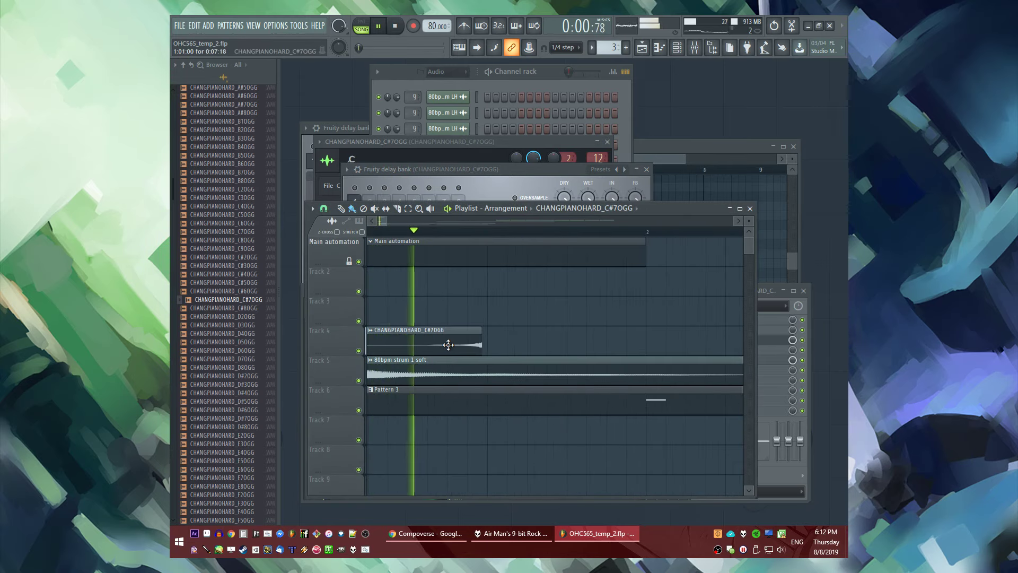
click(769, 340)
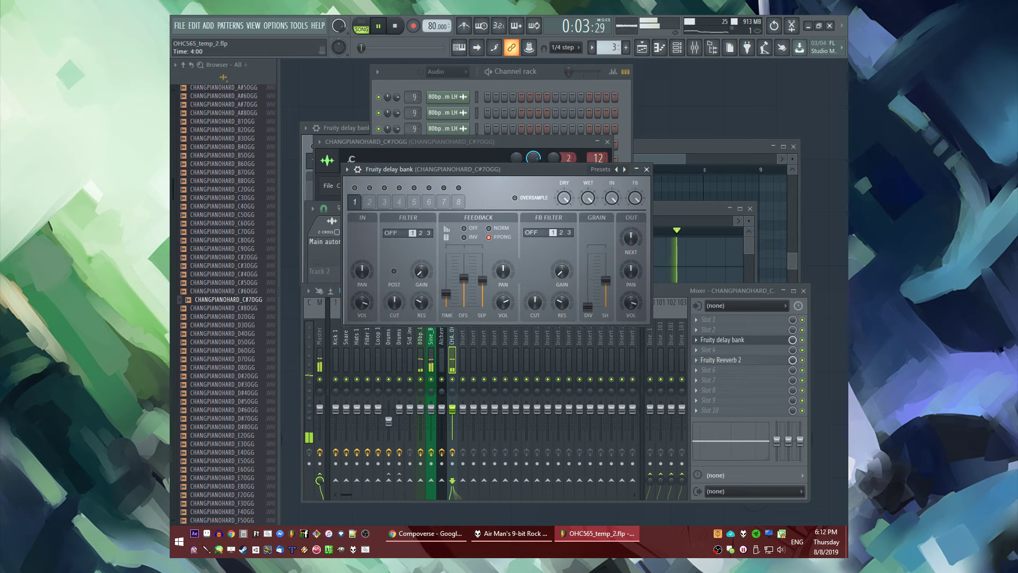
click(523, 145)
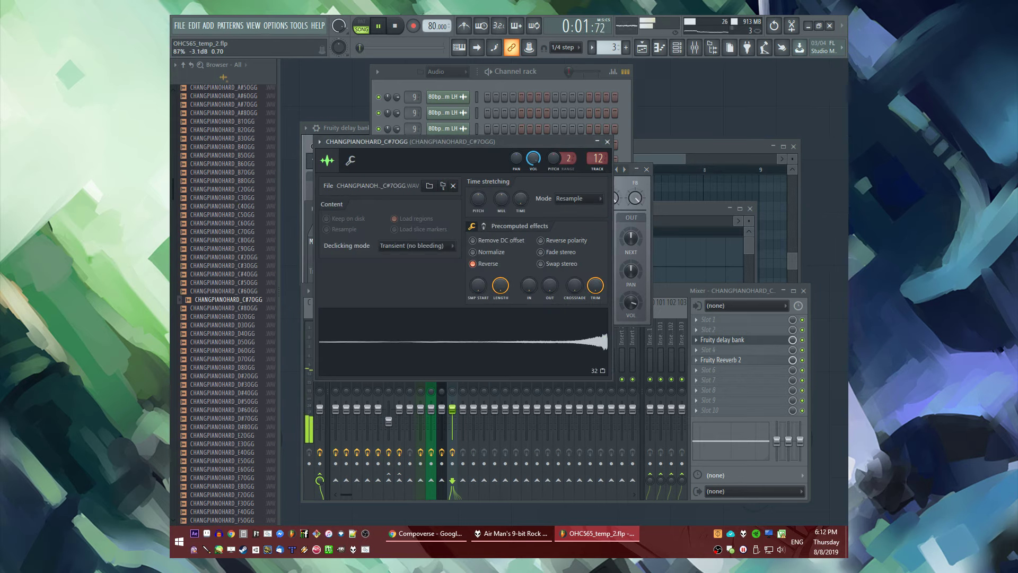
click(608, 142)
click(723, 360)
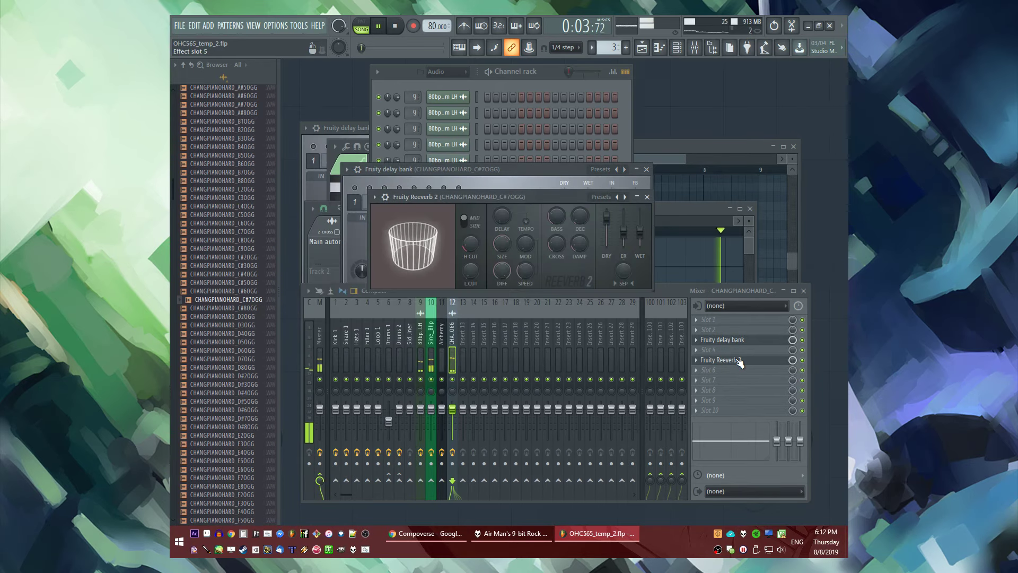
click(647, 197)
click(646, 169)
key(F5)
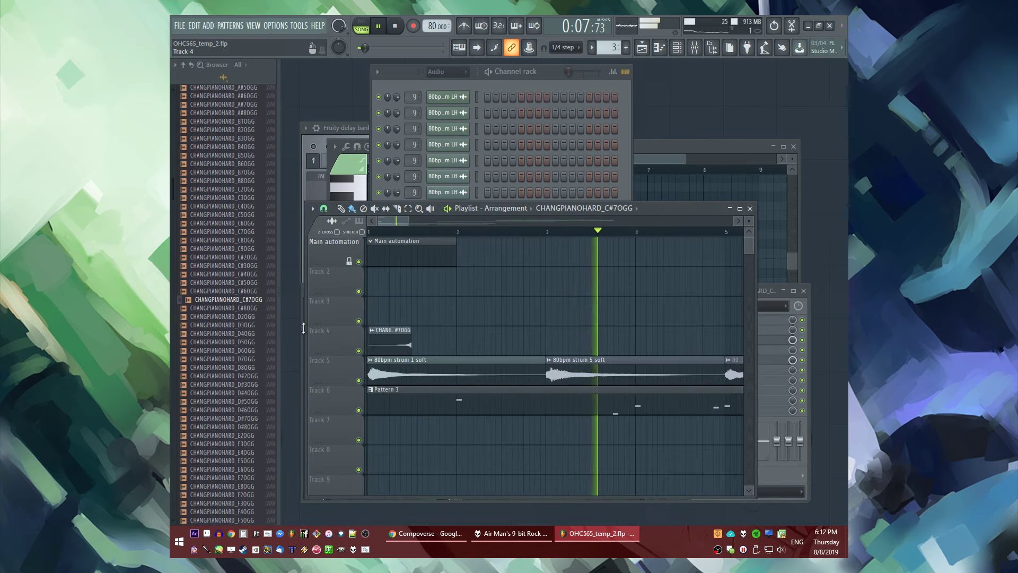
Stop playback and place the CHANGPIANOHARD_A6OGG sample on Track 4 within bar 3
key(space)
click(260, 215)
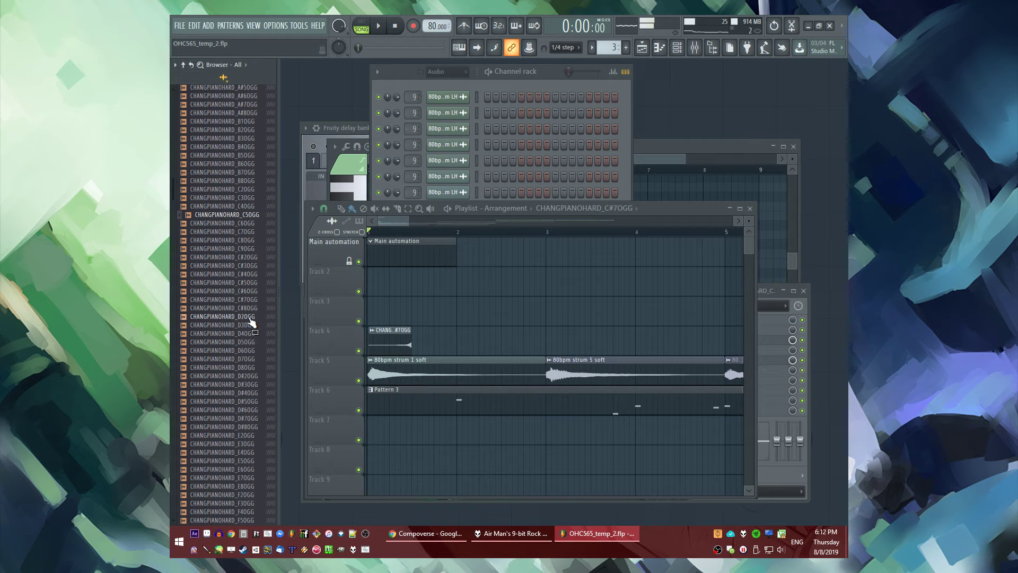
scroll(254, 289, up, 4)
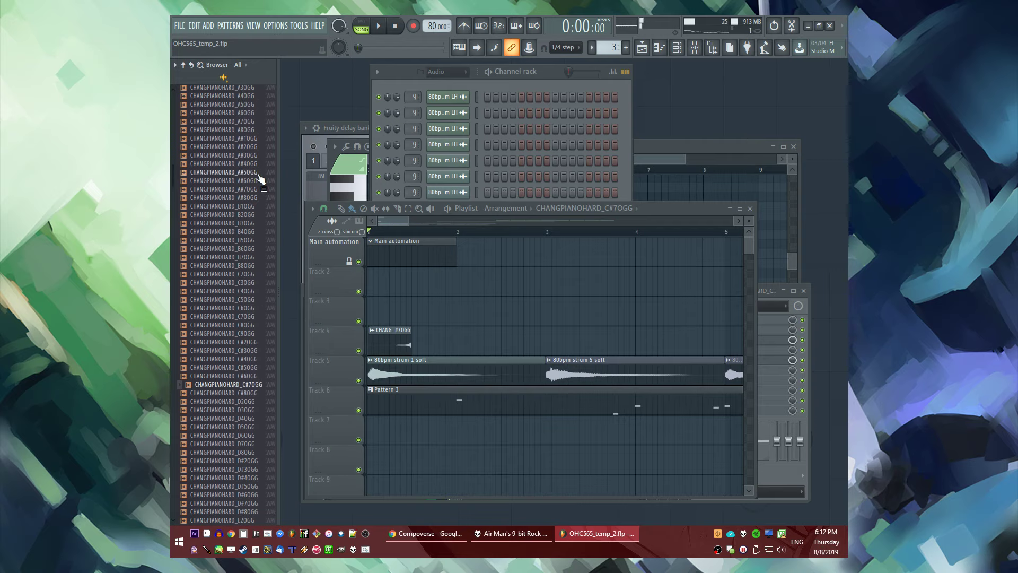
scroll(259, 183, up, 4)
click(251, 198)
drag(251, 200, 578, 333)
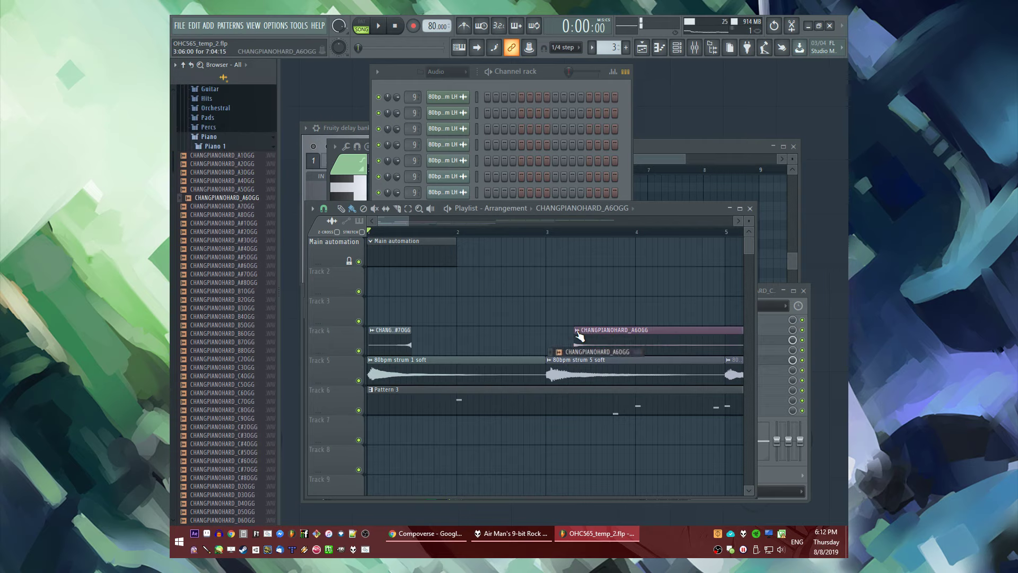
scroll(593, 337, down, 2)
Trim the silence of the A6 piano sample, reverse it and route it to mixer track 12
double_click(559, 348)
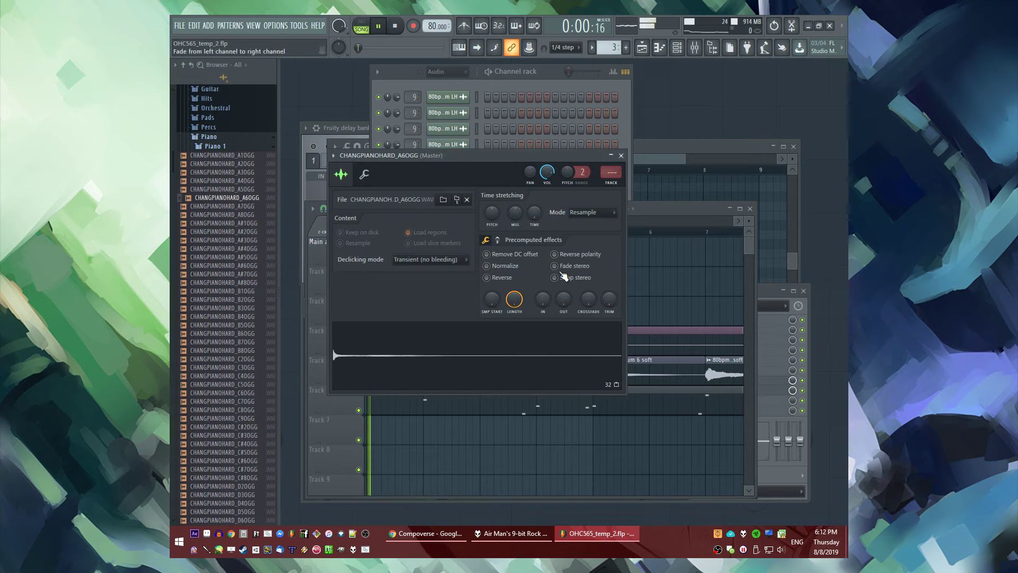
drag(609, 298, 610, 289)
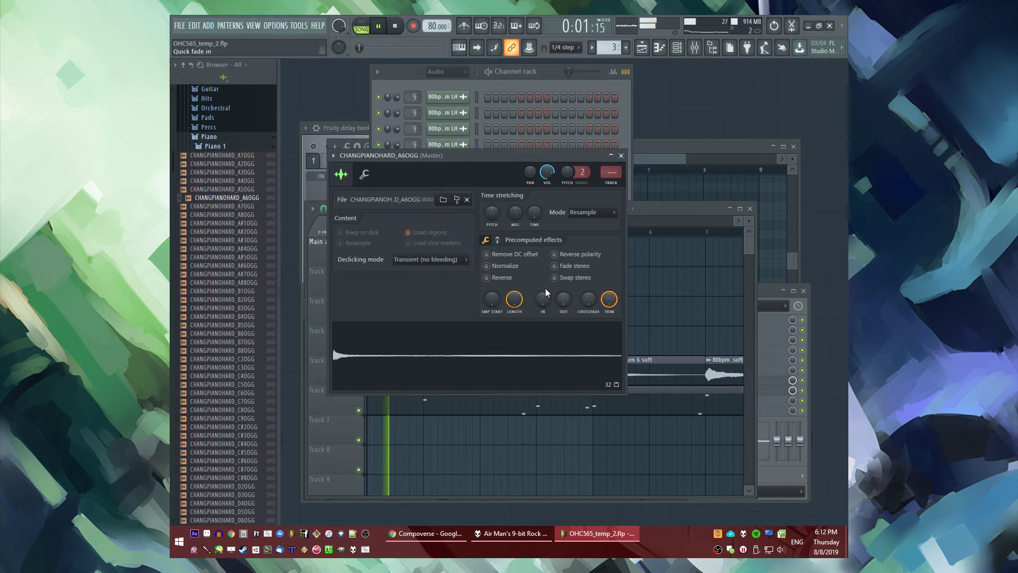
click(364, 175)
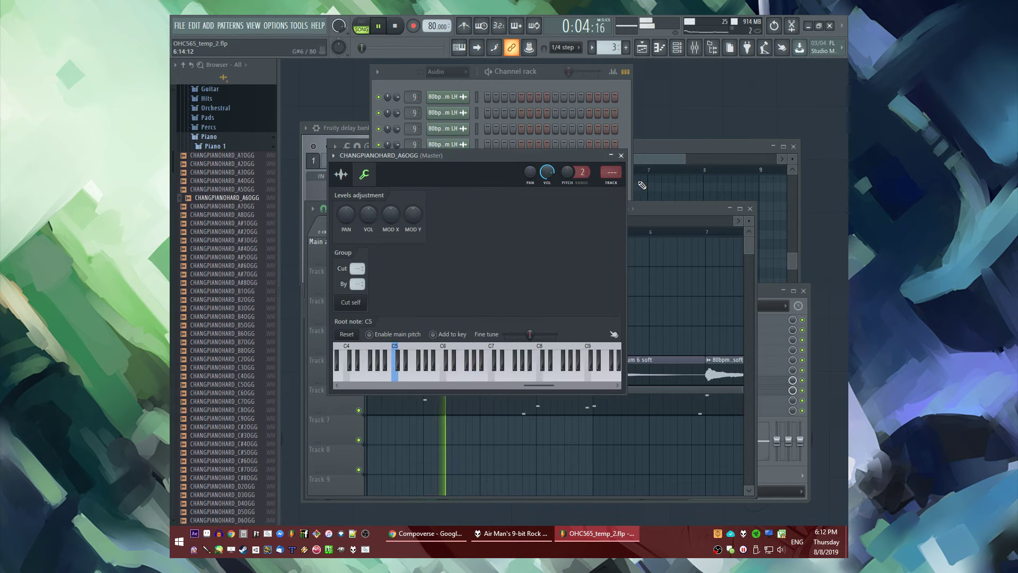
scroll(613, 171, up, 1)
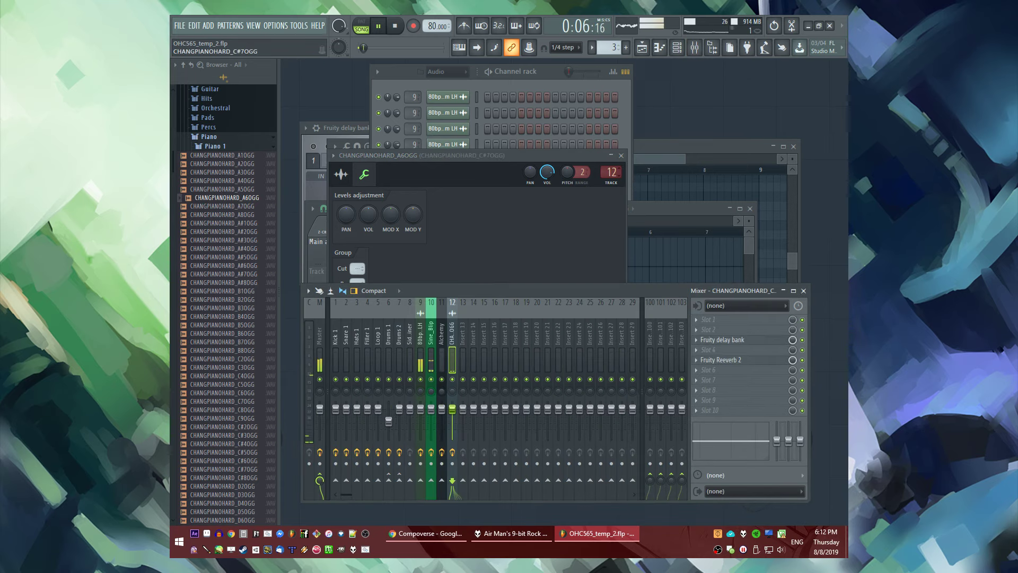
Shift the reversed A6 piano clip on Track 4 so that it ends at bar 4
click(666, 251)
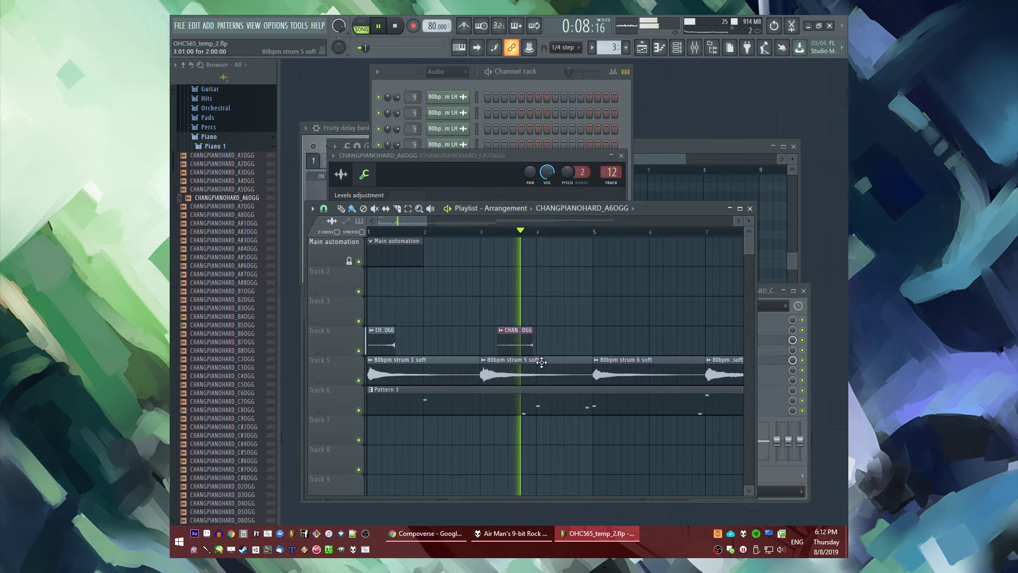
drag(516, 346, 523, 345)
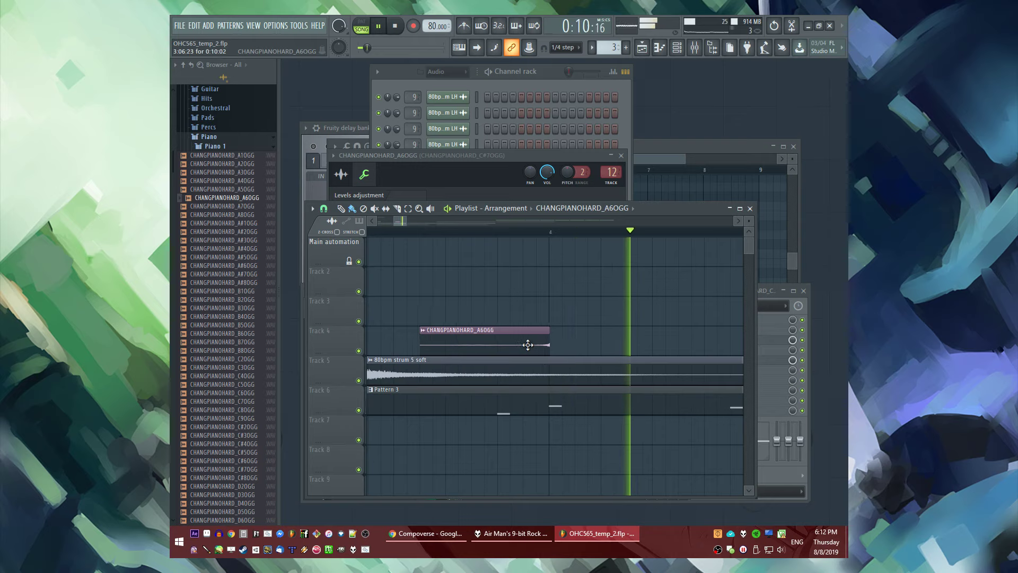
scroll(485, 336, up, 3)
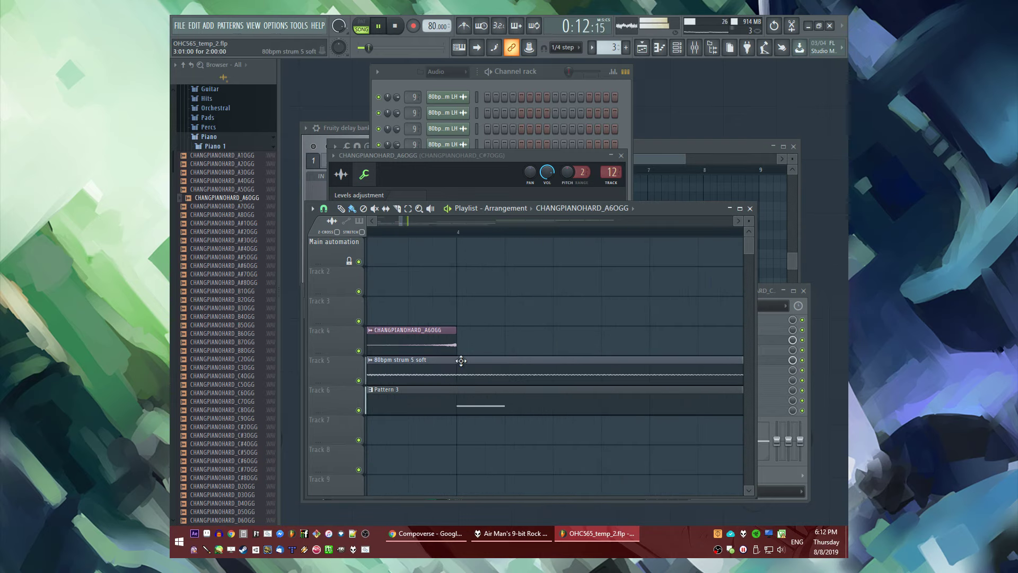
Place the CHANGPIANOHARD_E5OGG sample on Track 3 at bar 5
scroll(435, 352, down, 5)
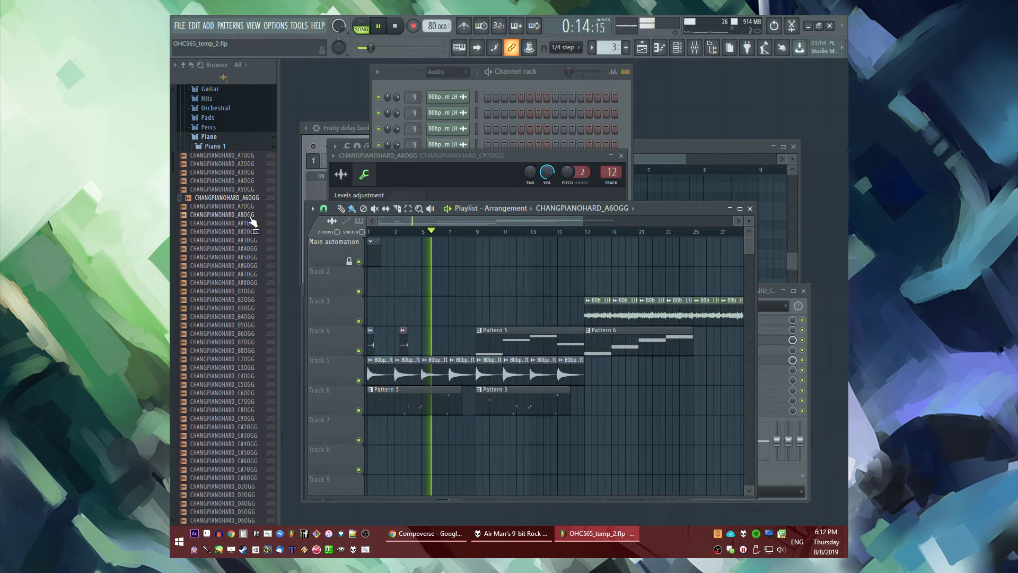
scroll(253, 375, down, 5)
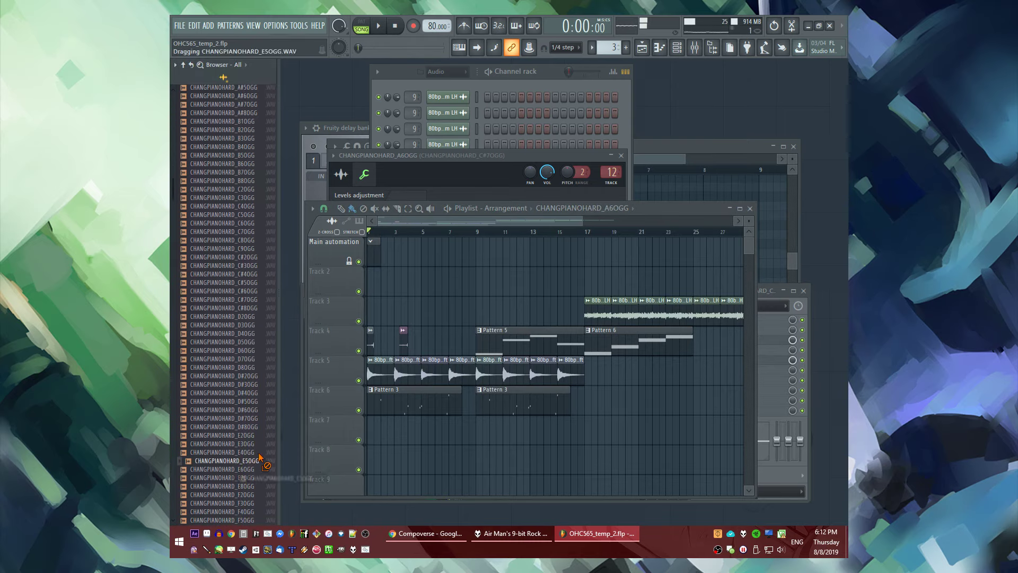
drag(424, 317, 425, 316)
Trim and reverse the E5 piano sample and route it to mixer track 12 with the other piano samples
double_click(459, 304)
key(space)
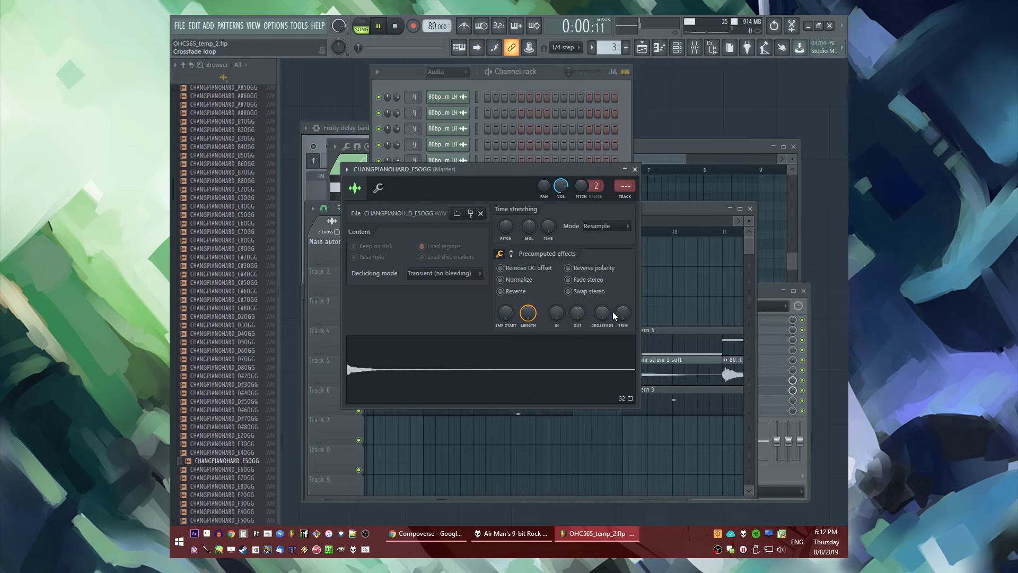
double_click(626, 185)
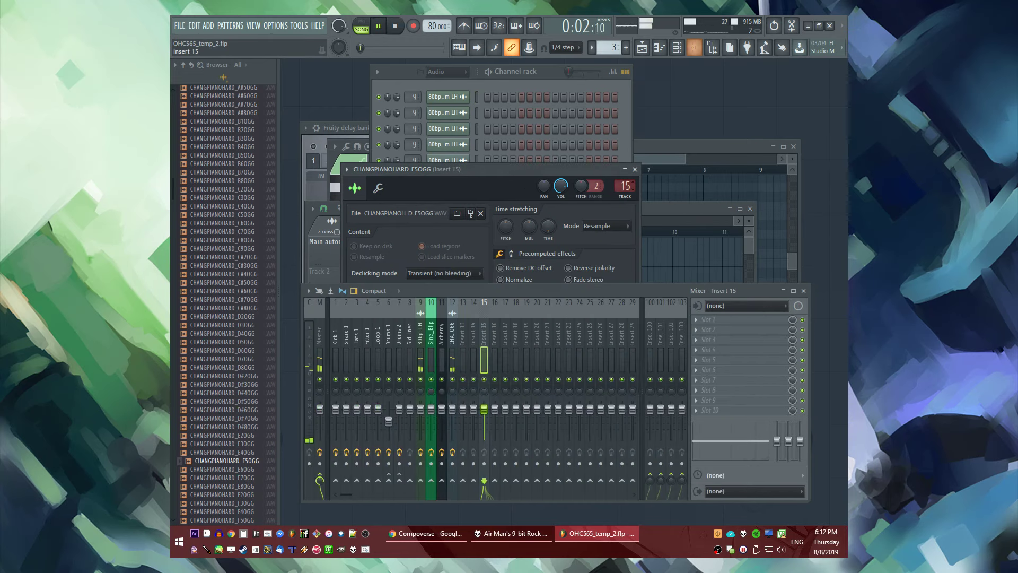
key(F5)
Move the reversed E5 piano clip on Track 3 earlier so that it ends at bar 6
scroll(463, 311, down, 3)
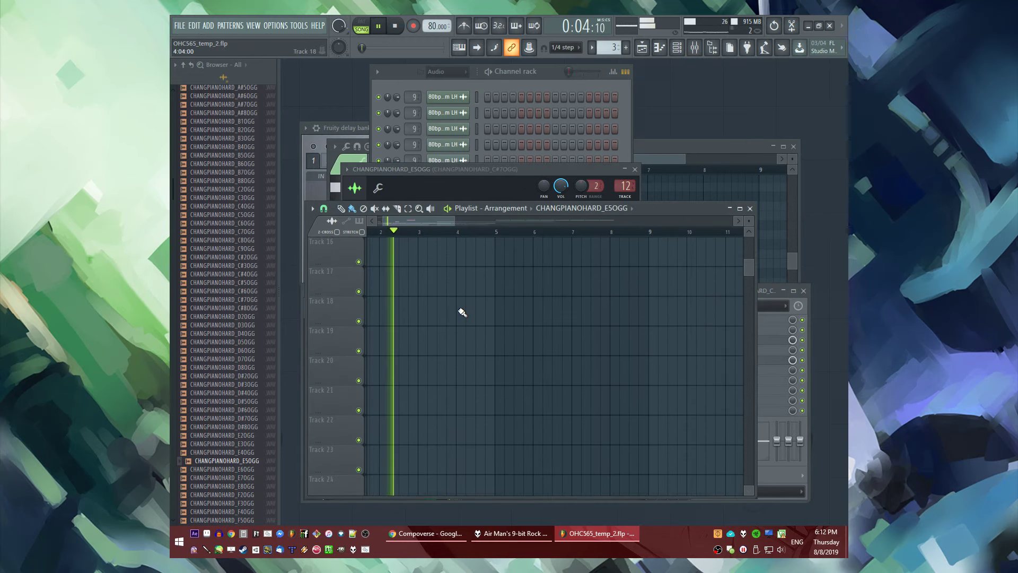
scroll(387, 350, up, 5)
scroll(386, 353, up, 2)
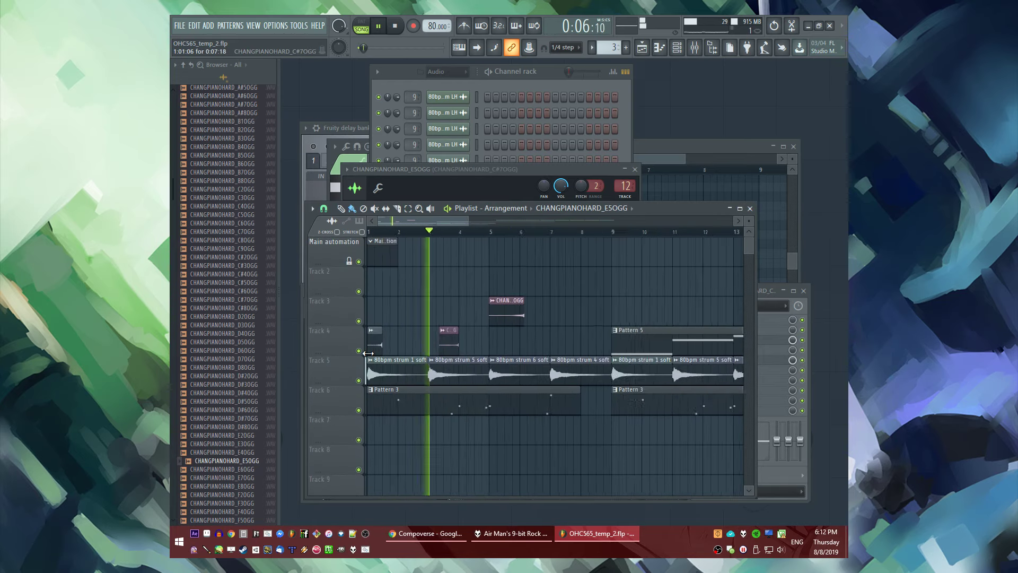
scroll(568, 345, up, 1)
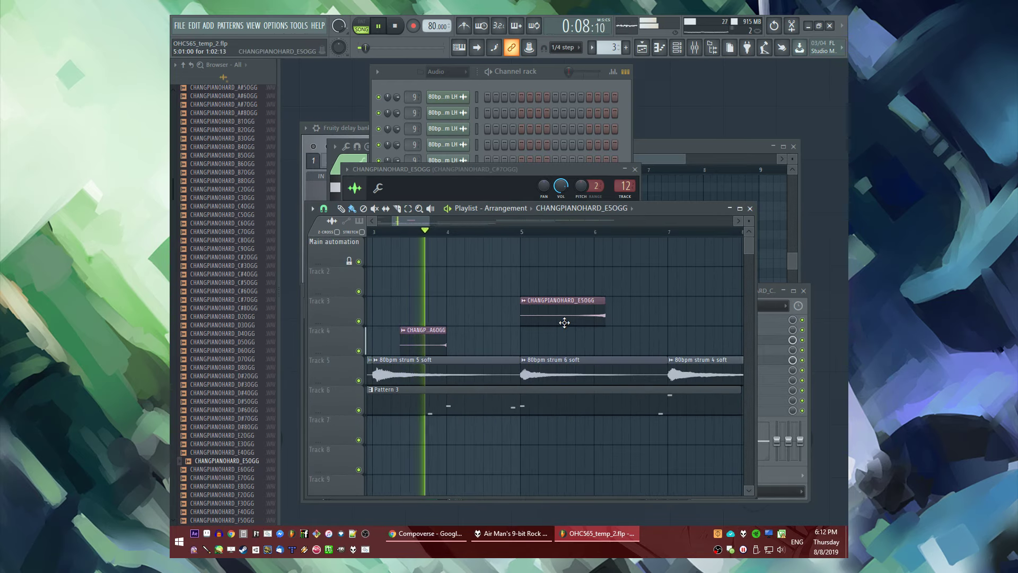
scroll(600, 318, up, 3)
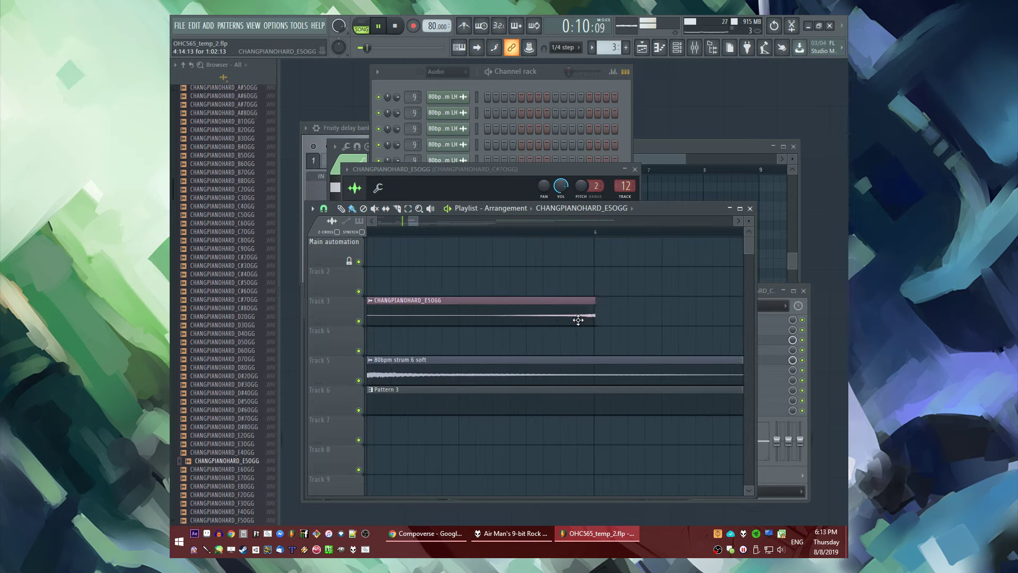
Set the E5 piano sample's root note to E5 and adjust its Track 3 clip to end just past bar 6
click(475, 165)
click(378, 188)
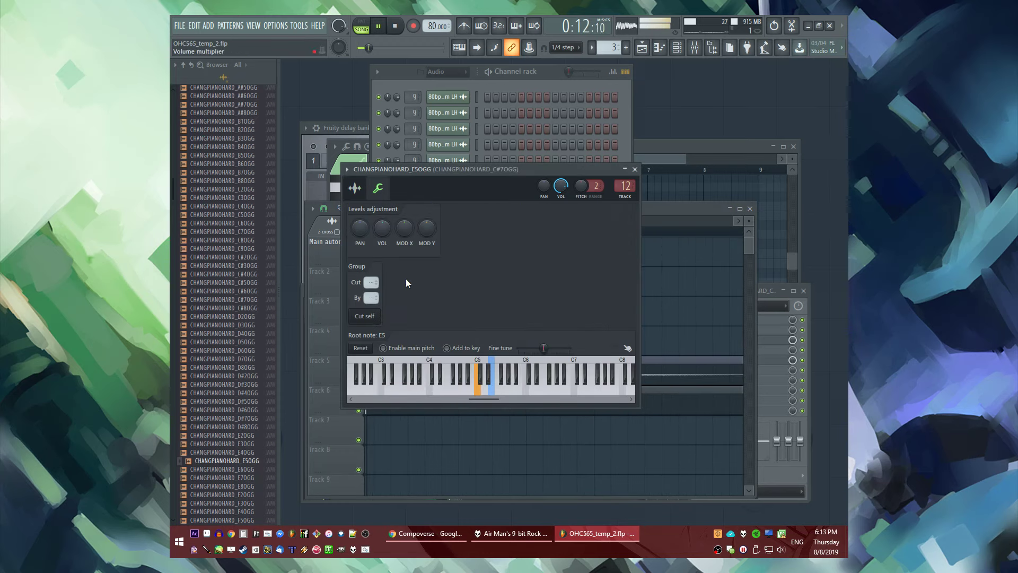
click(670, 318)
click(586, 229)
scroll(578, 300, up, 2)
drag(578, 301, 596, 314)
scroll(655, 319, up, 1)
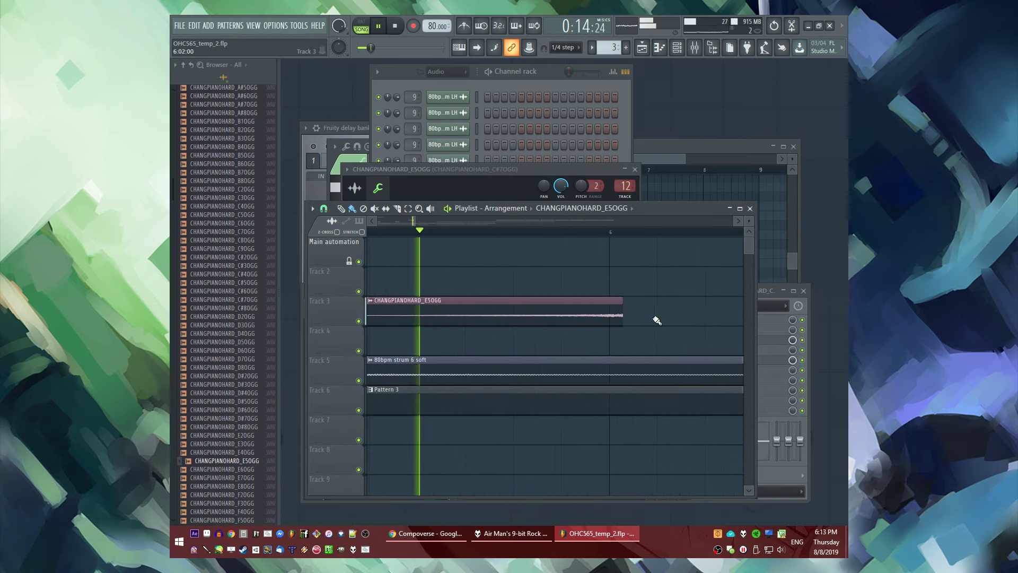
Adjust the reversed E5 piano clip on Track 3 so that it ends at bar 6
scroll(496, 312, down, 6)
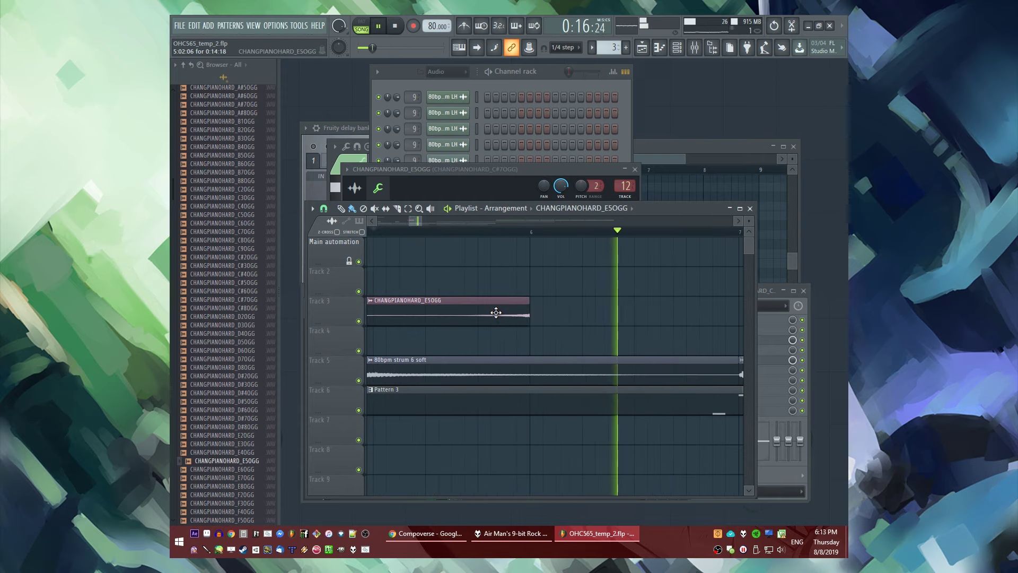
drag(529, 266, 486, 310)
scroll(503, 339, up, 2)
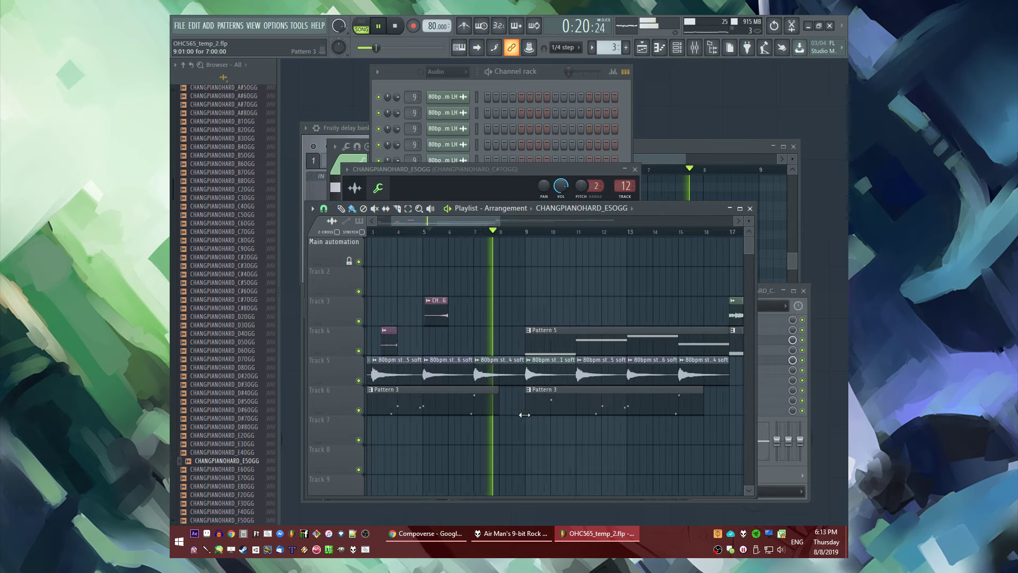
Add short A5, G#5, A5 and E6 notes to Pattern 3's Sine_Blip melody from mid bar 8 into the start of bar 9
double_click(457, 401)
click(594, 170)
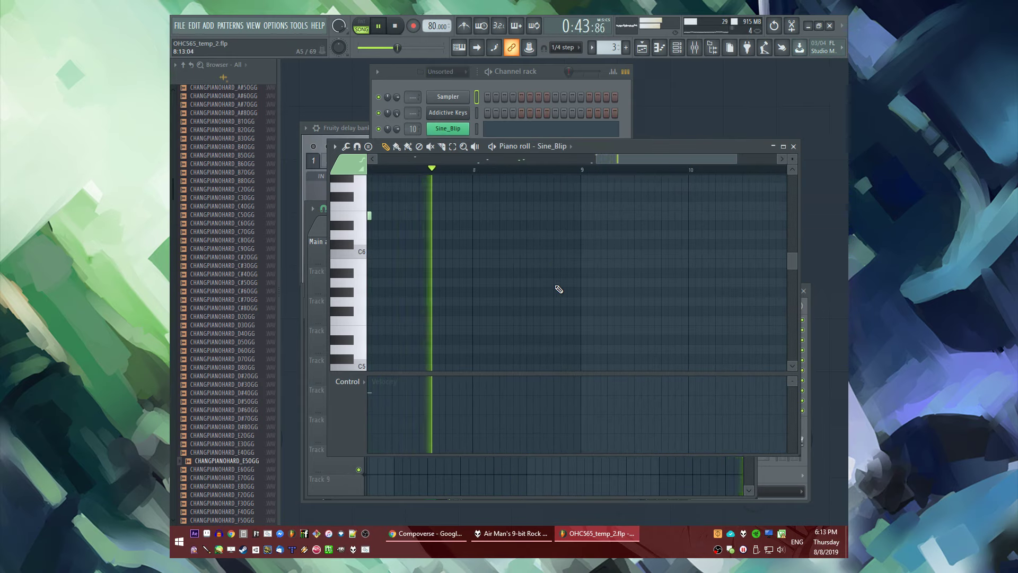
mouse_move(536, 286)
mouse_down()
mouse_move(535, 275)
mouse_move(536, 285)
mouse_up()
key(space)
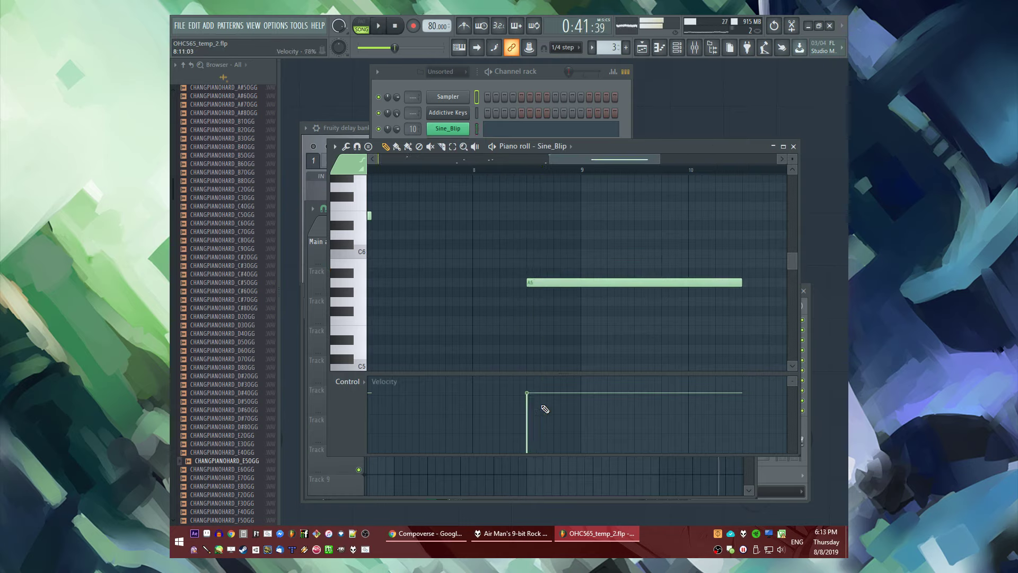
ctrl+scroll(530, 289, up, 2)
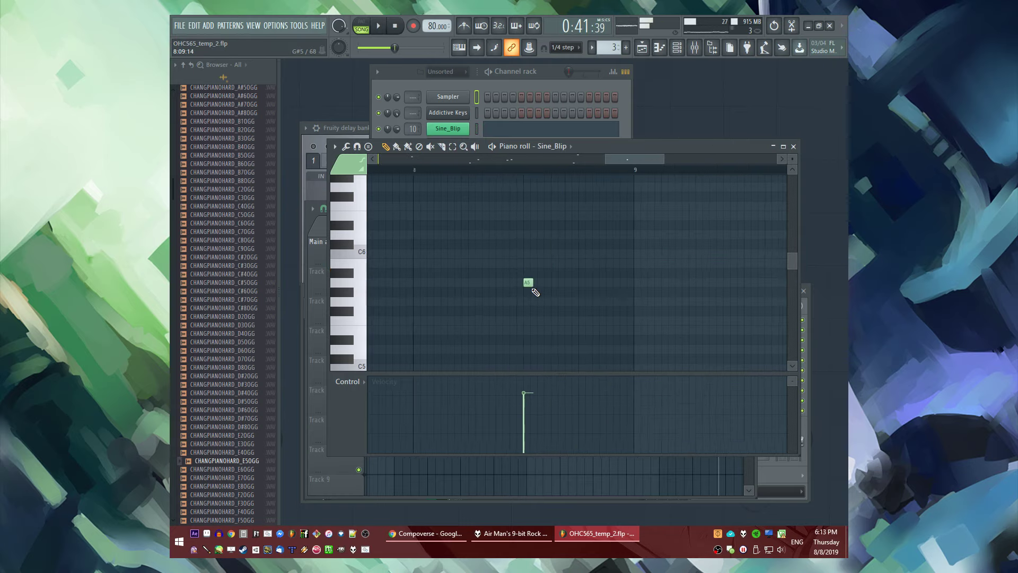
ctrl+scroll(546, 277, up, 1)
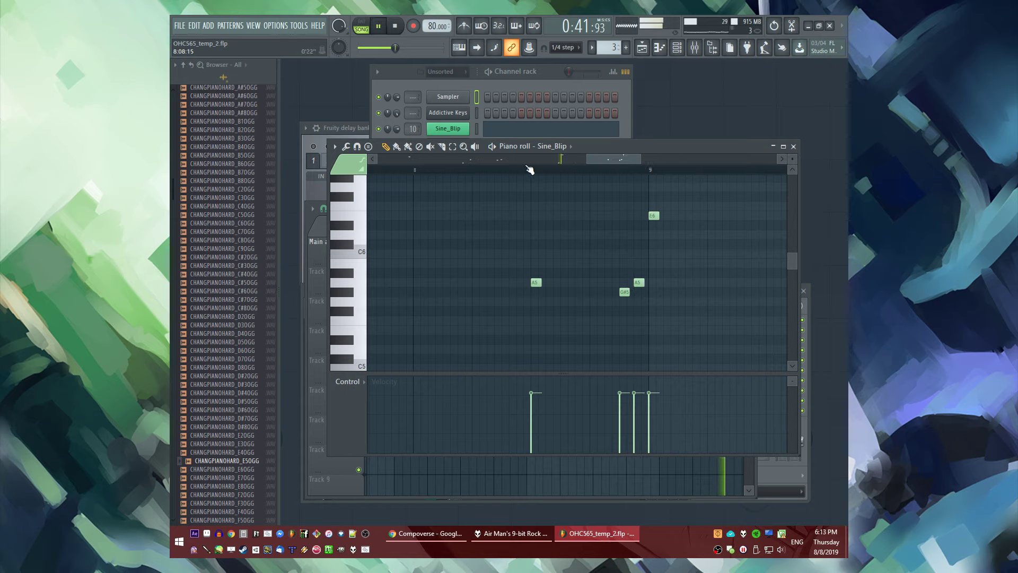
ctrl+scroll(455, 266, down, 4)
Remove the duplicate Pattern 3 clip at bar 9 on Track 6 and play the arrangement from bar 9
key(F5)
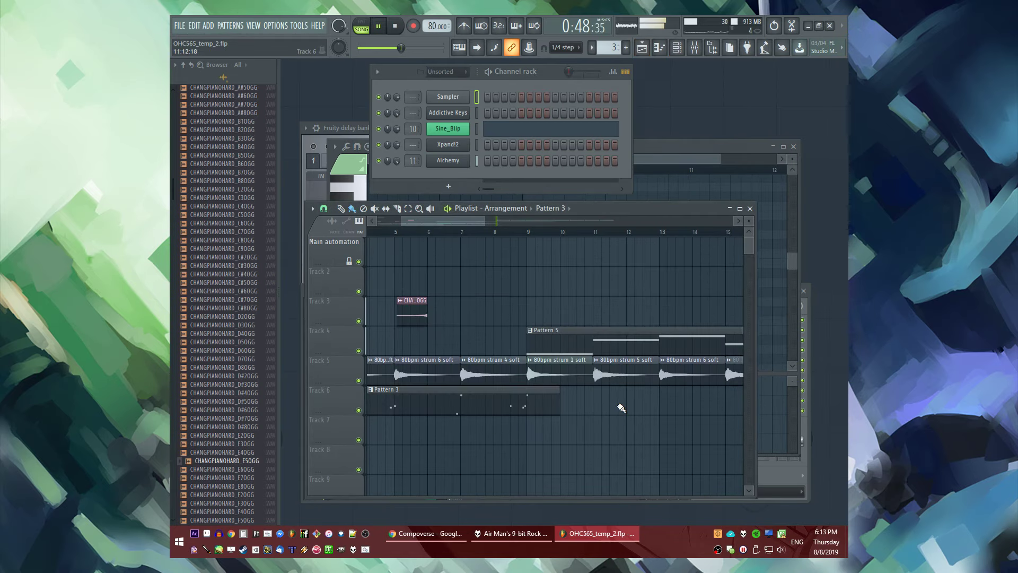
ctrl+scroll(435, 339, down, 4)
click(470, 232)
ctrl+scroll(473, 361, up, 4)
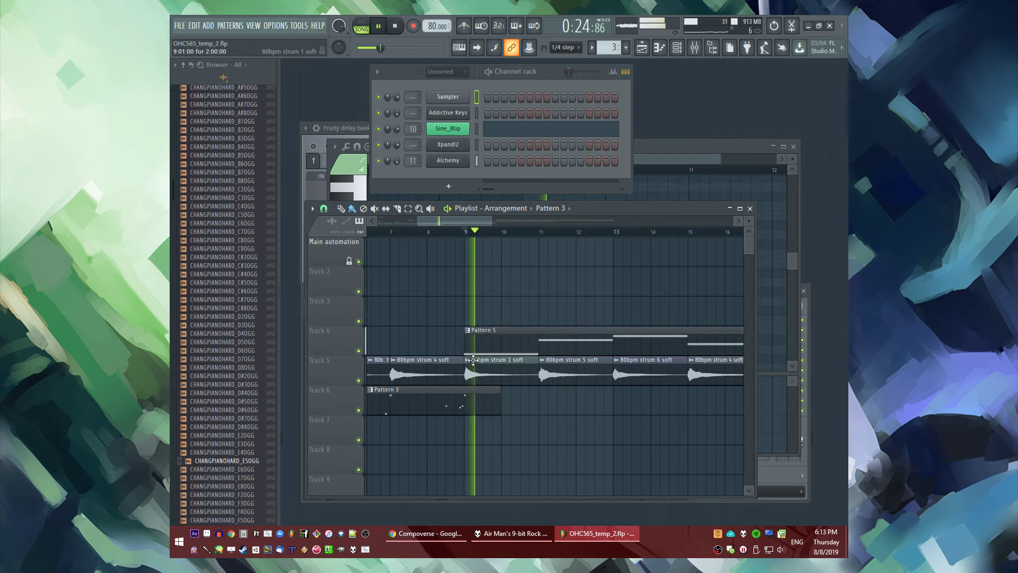
Add a short C6 note to Pattern 3's Sine_Blip melody in the middle of bar 10
ctrl+scroll(483, 401, down, 2)
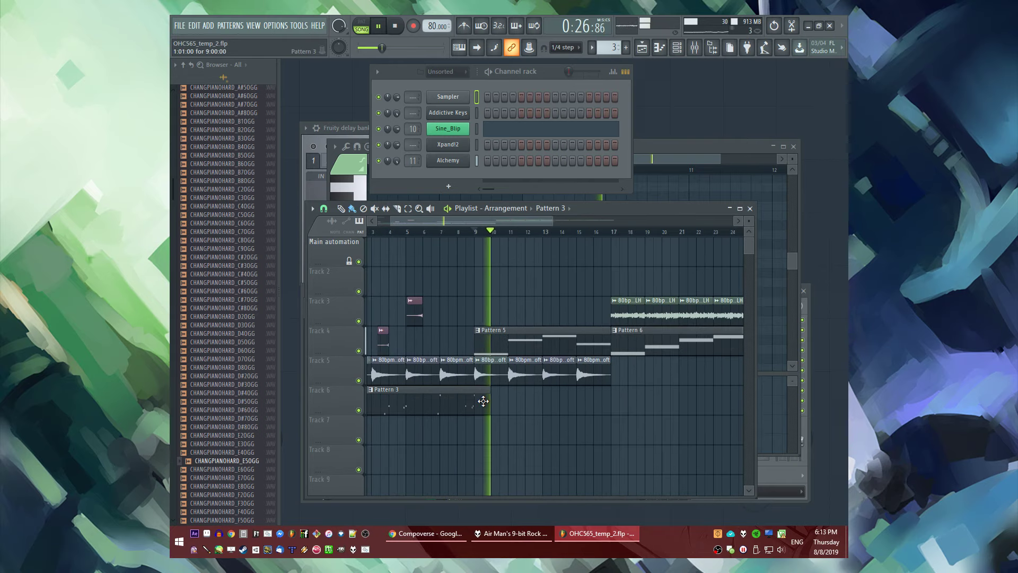
ctrl+scroll(481, 401, up, 2)
double_click(482, 401)
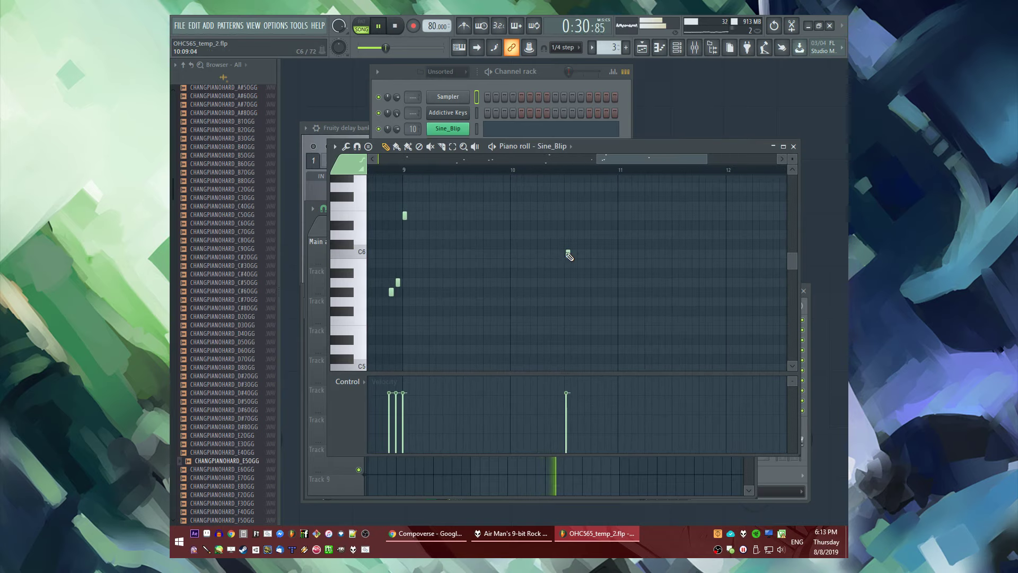
ctrl+scroll(569, 256, up, 2)
ctrl+scroll(555, 254, down, 2)
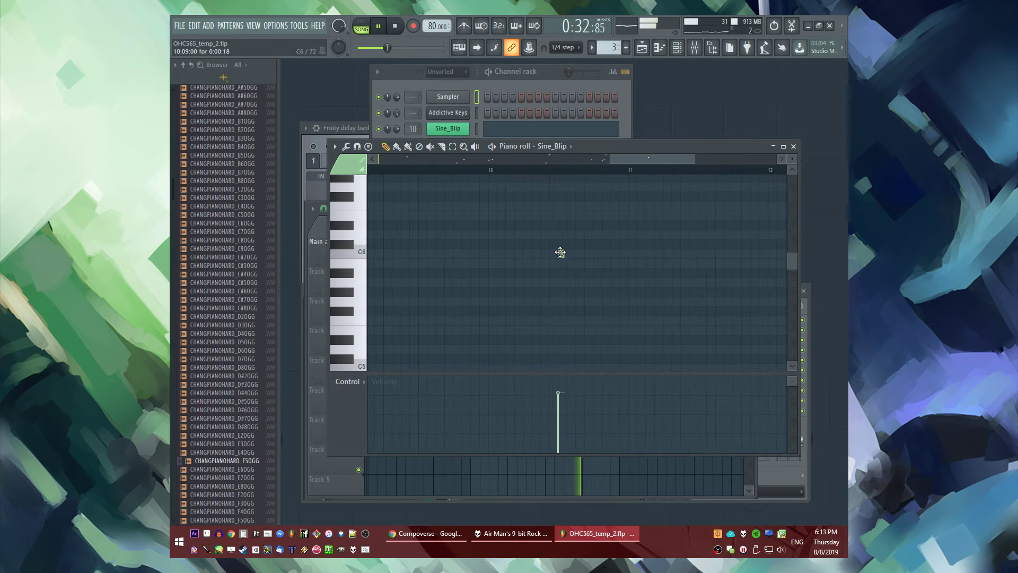
Extend the Pattern 3 clip on Track 6 to end at bar 17 and play from bar 9
key(F5)
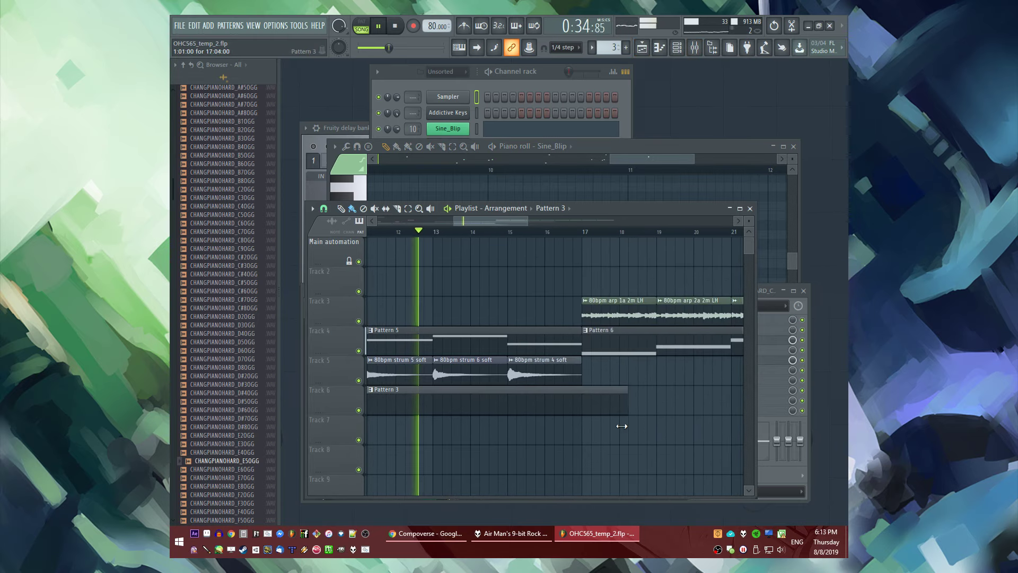
ctrl+scroll(495, 274, down, 3)
click(477, 236)
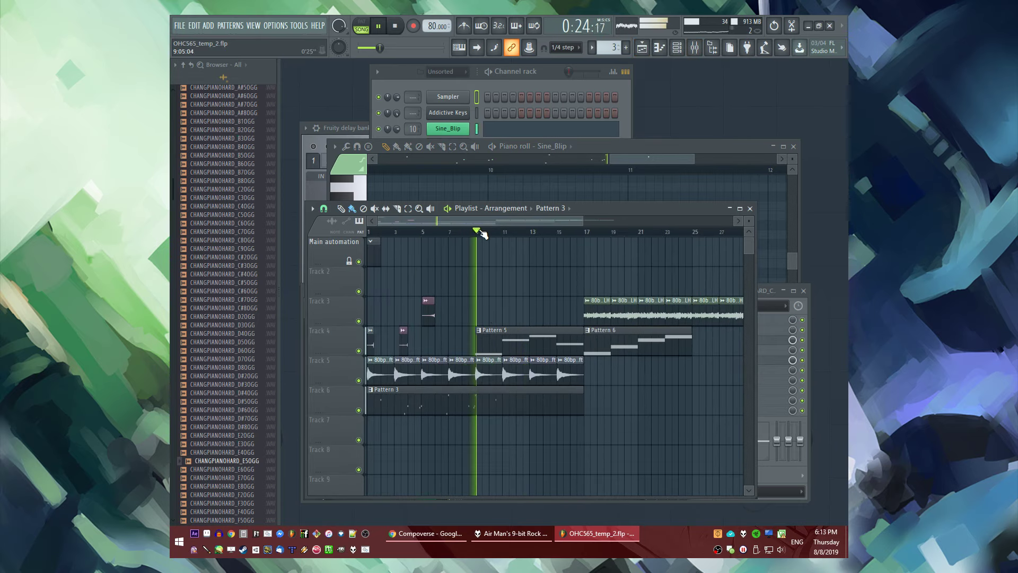
Shift the latest Sine_Blip note to C#6 on the second beat of bar 11 and add a lower note shortly after it
key(F7)
ctrl+scroll(551, 261, up, 4)
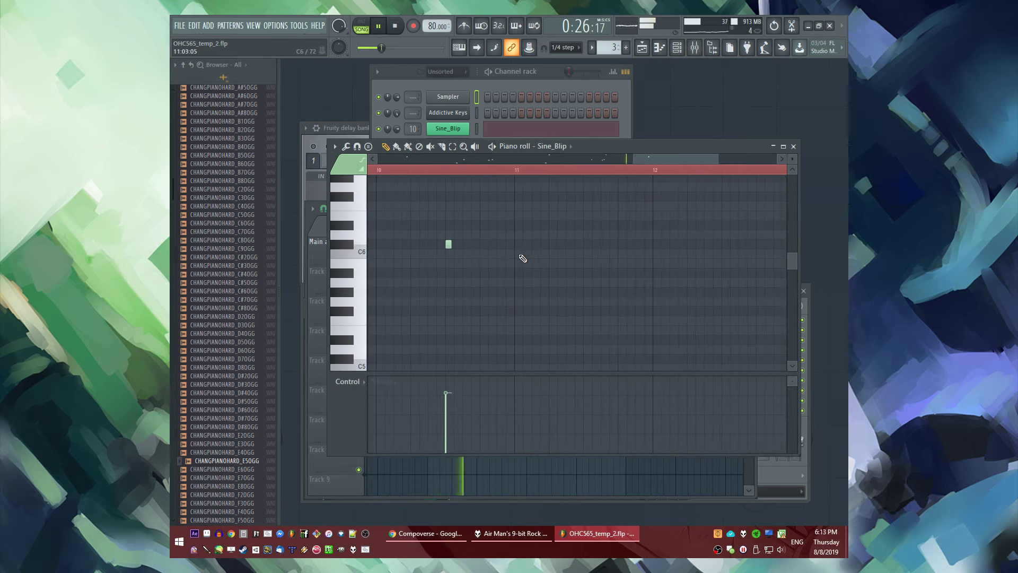
drag(449, 245, 582, 245)
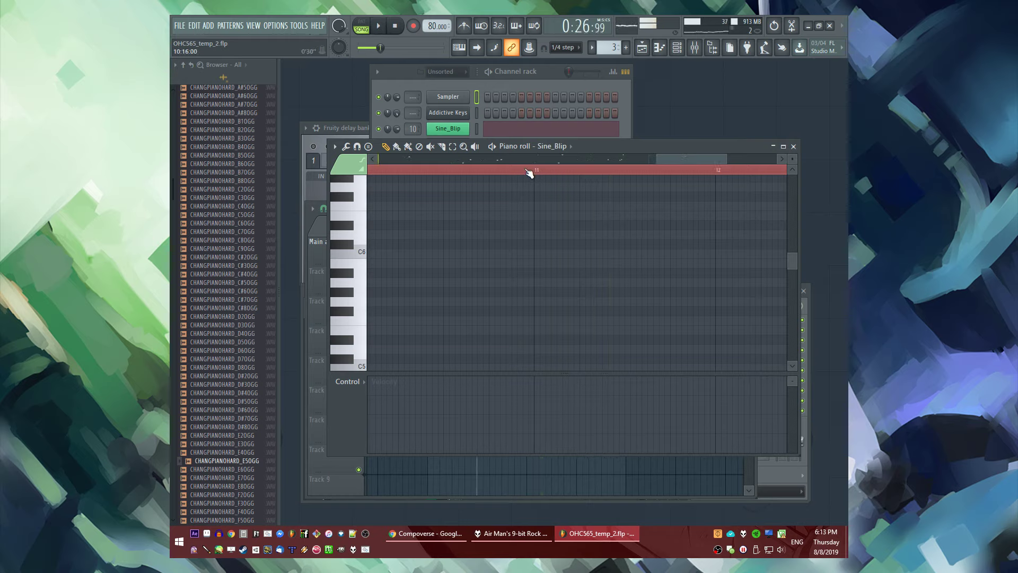
drag(587, 244, 579, 245)
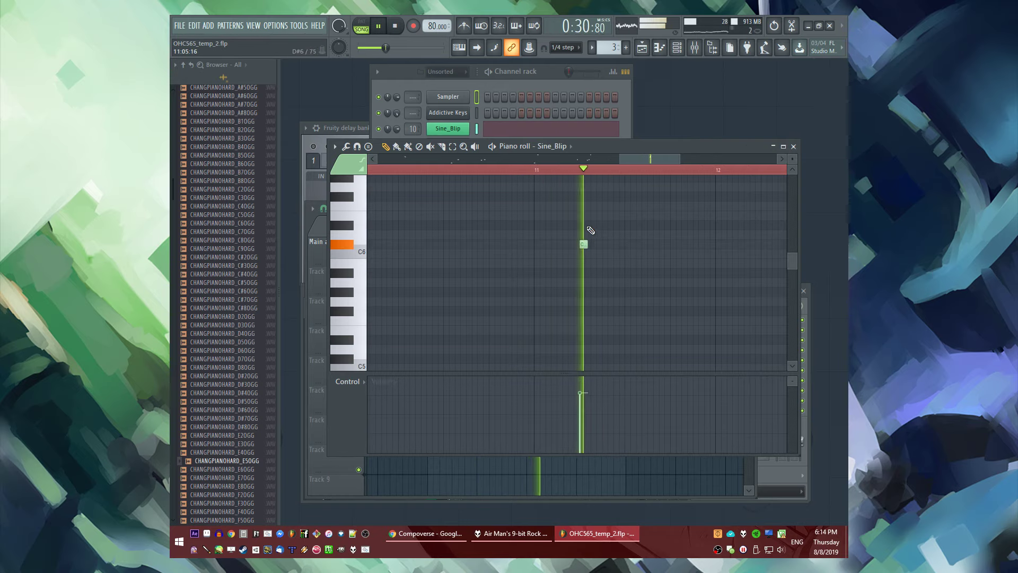
Select all the 80bpm strum clips on Track 5 for editing from the start of bar 1
key(F5)
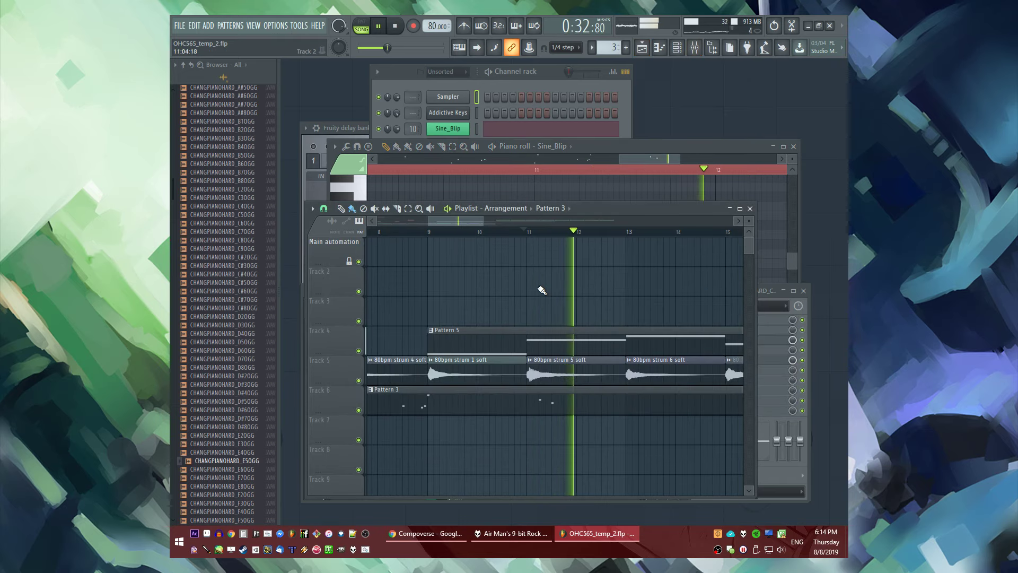
scroll(532, 360, down, 6)
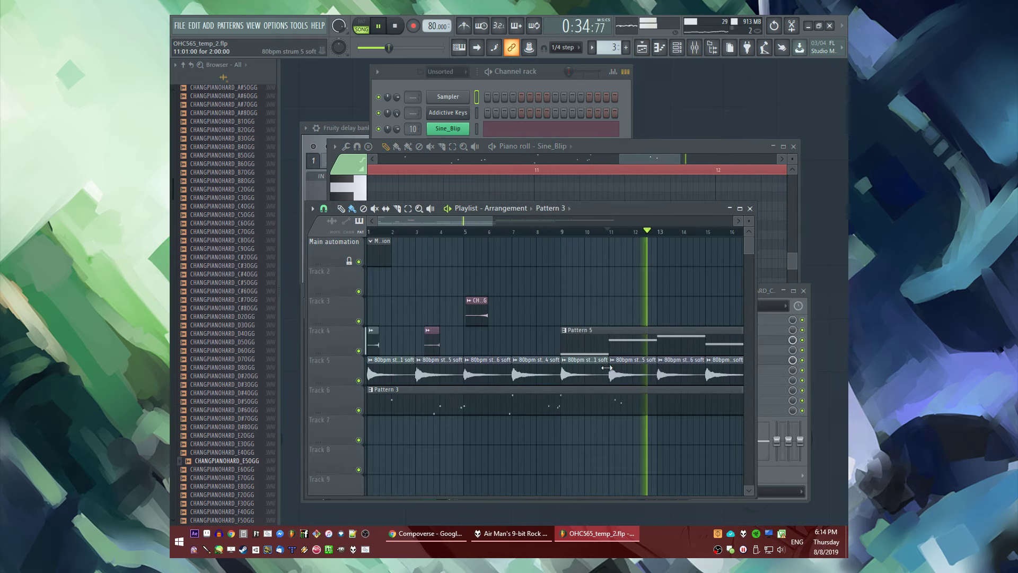
click(320, 360)
scroll(382, 366, up, 8)
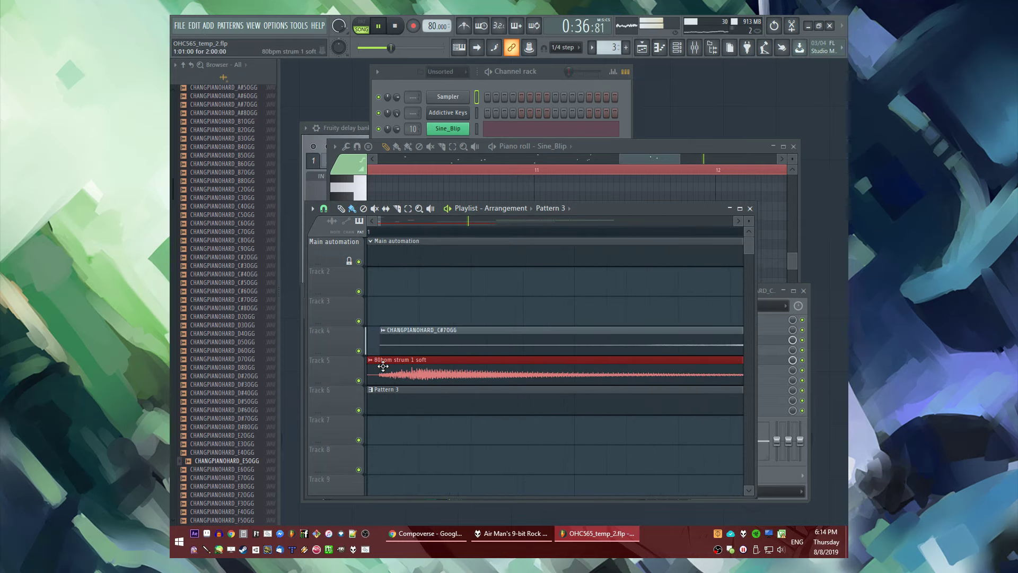
Select all the playlist clips and move them together so the arrangement starts at bar 5
scroll(403, 394, down, 2)
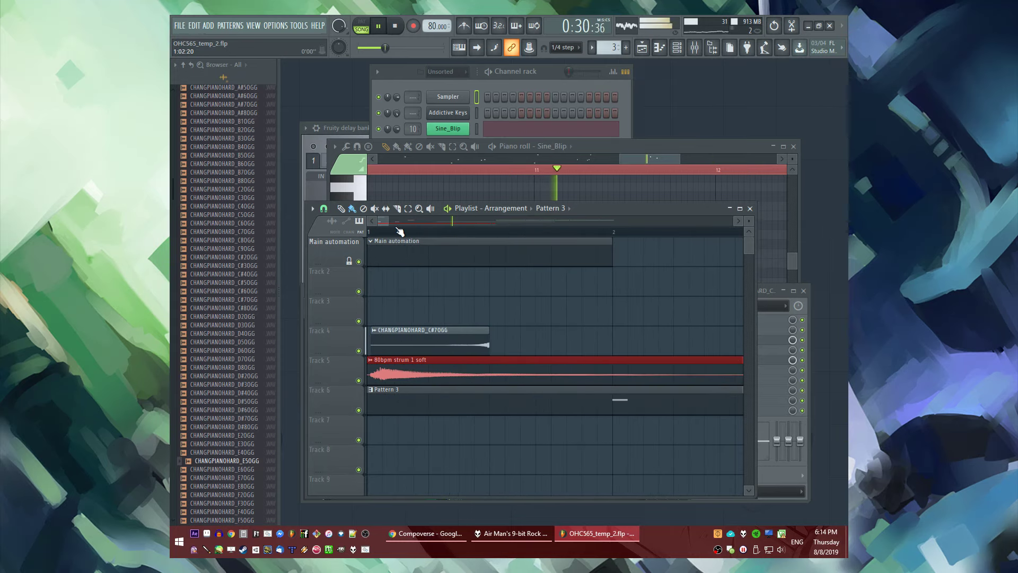
scroll(425, 364, down, 3)
key(ctrl+a)
drag(414, 364, 529, 387)
scroll(477, 370, down, 2)
click(548, 454)
scroll(474, 403, up, 2)
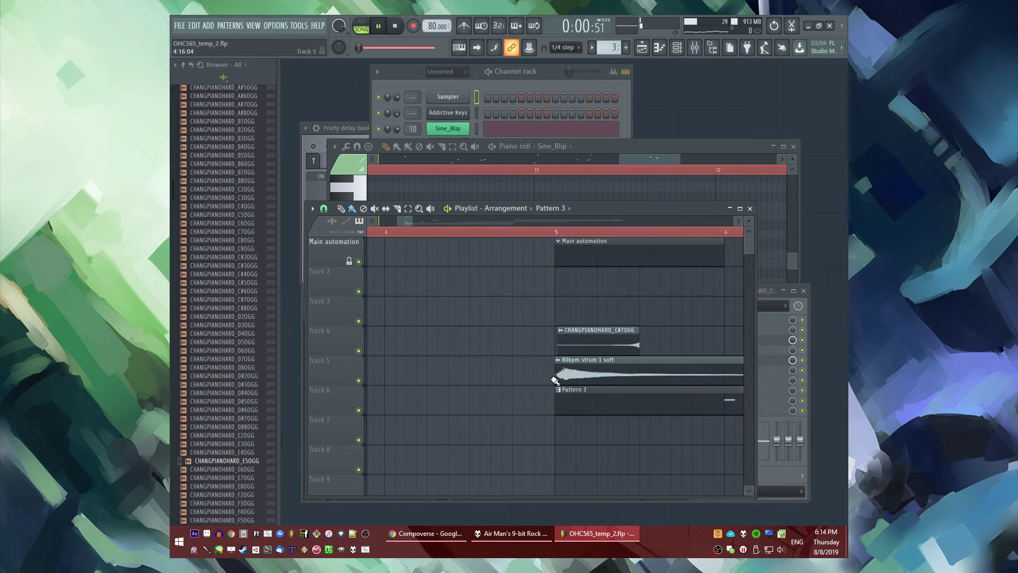
Select the strum clips on Track 5 and shift them slightly earlier, so the first one starts at 4:16:06
scroll(423, 373, down, 2)
scroll(423, 373, down, 2)
scroll(466, 366, up, 5)
click(584, 377)
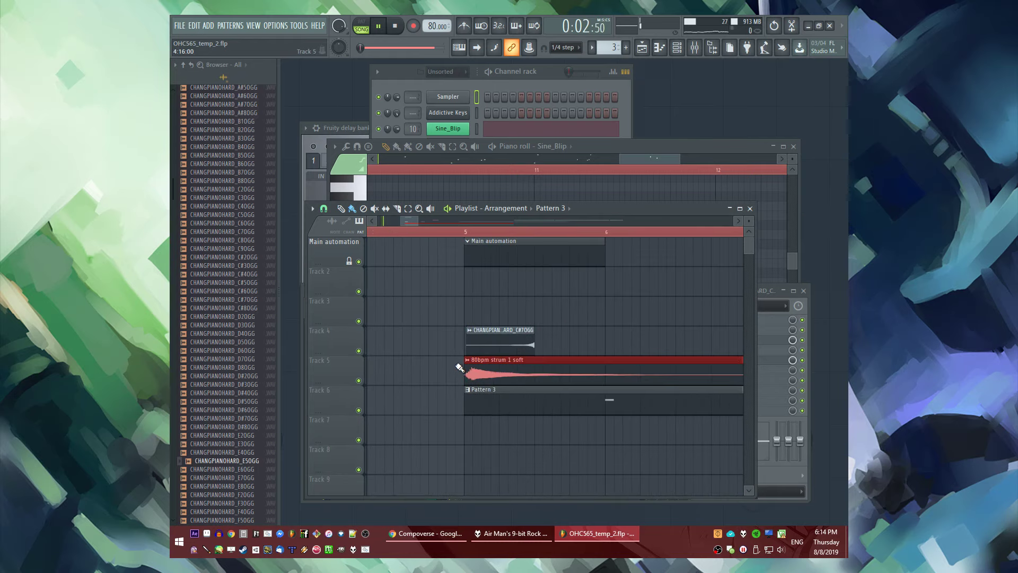
scroll(570, 374, down, 2)
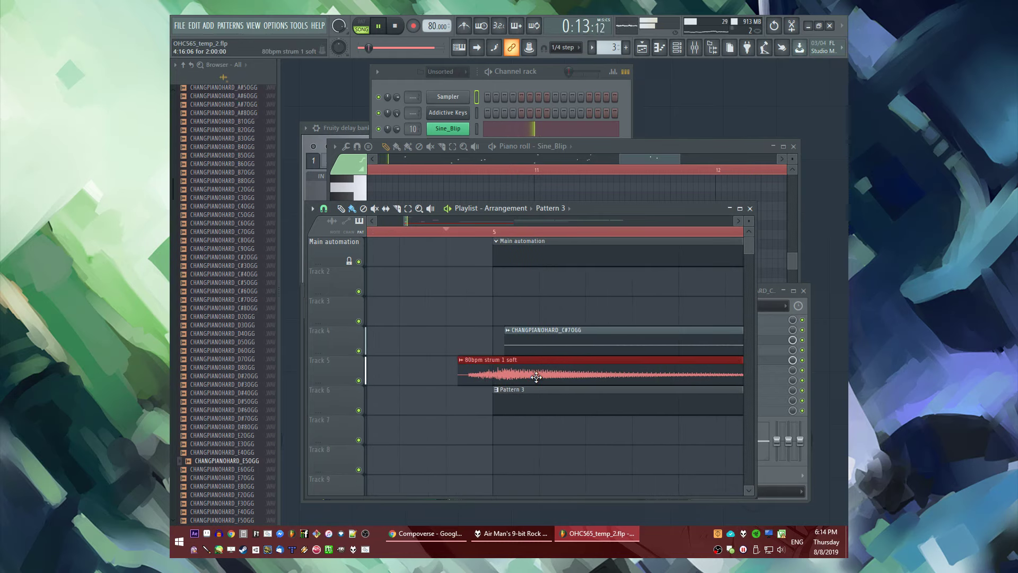
scroll(409, 346, down, 3)
Listen to the arrangement from bar 5 to bar 15, checking the strum timing against the piano hits and patterns
scroll(408, 346, right, 5)
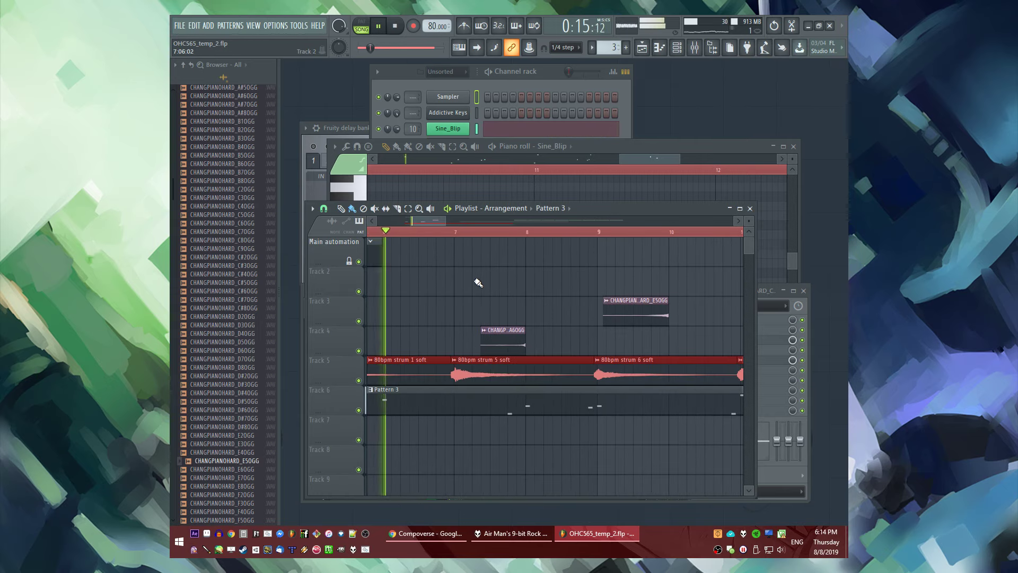
scroll(427, 302, down, 4)
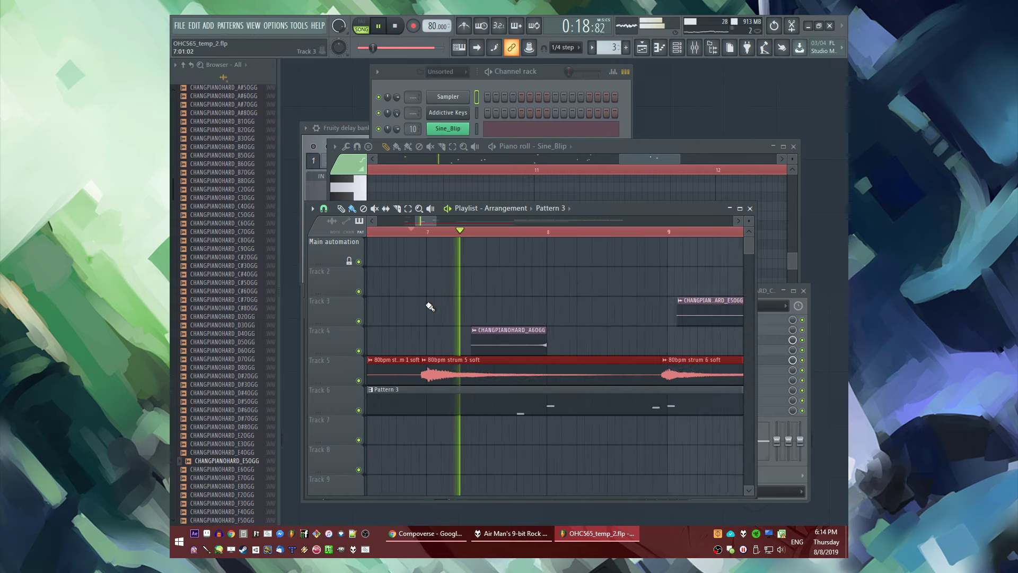
click(532, 234)
scroll(489, 273, down, 3)
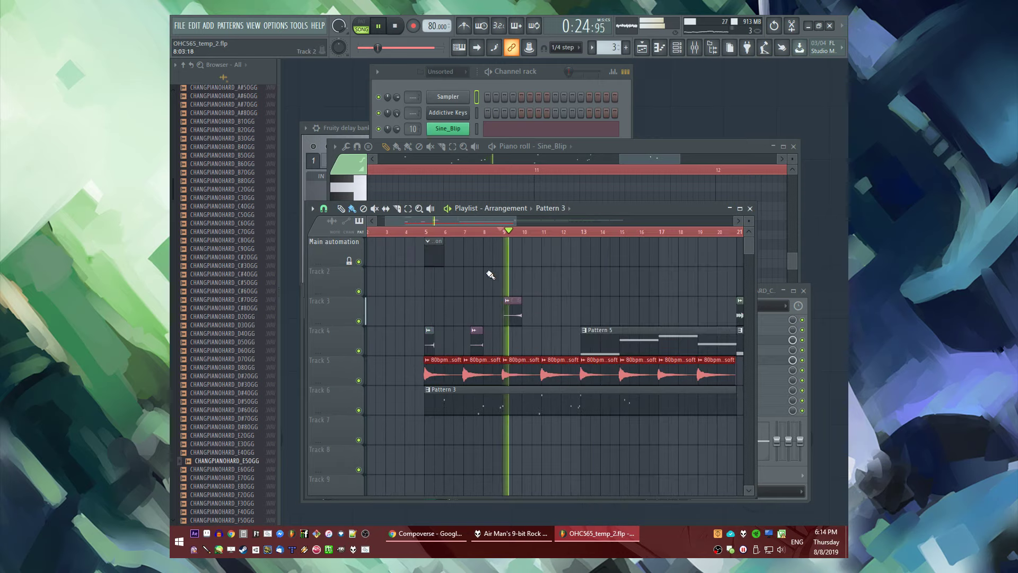
scroll(557, 236, up, 2)
click(550, 233)
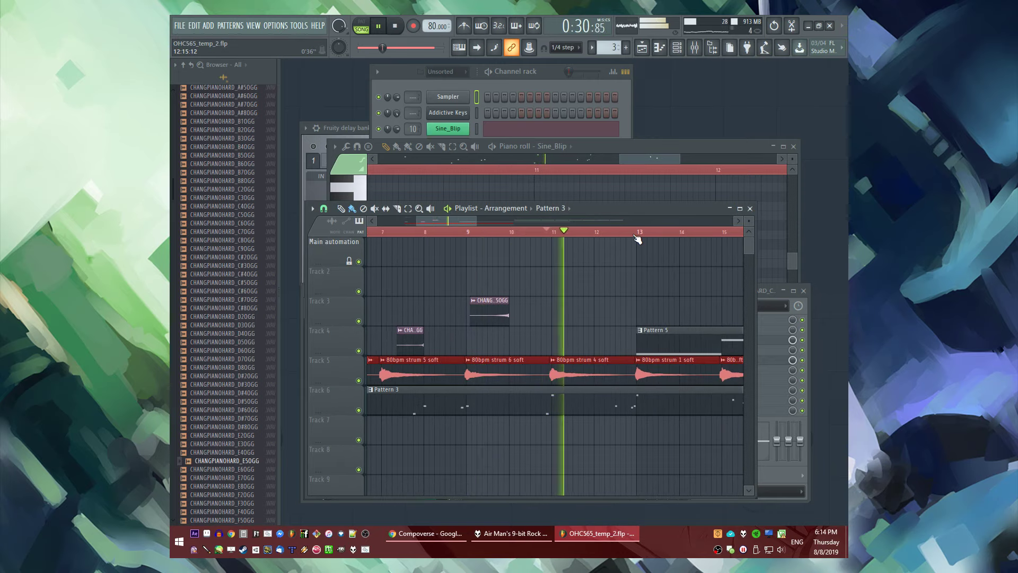
click(635, 235)
scroll(535, 294, up, 3)
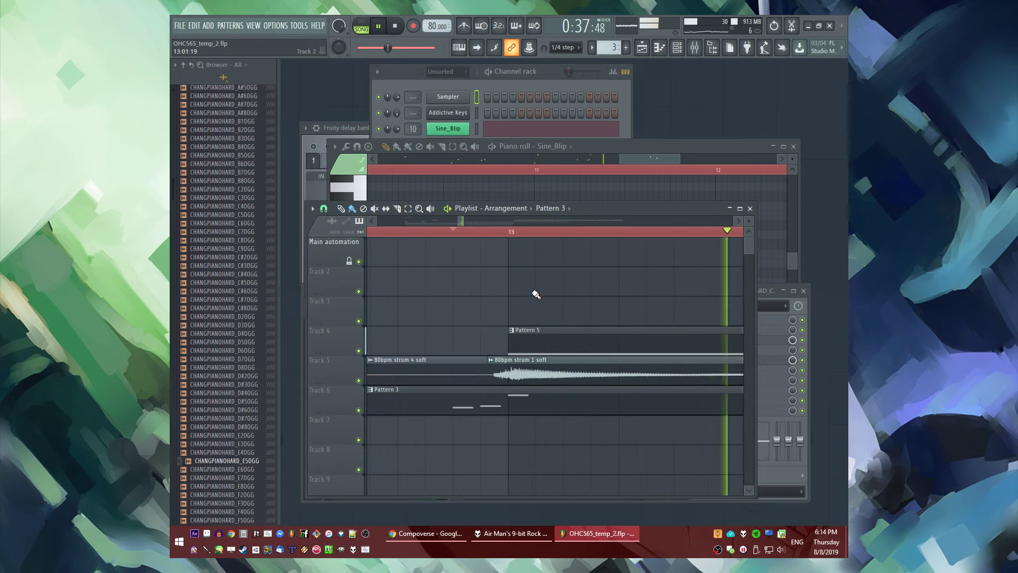
scroll(535, 295, down, 3)
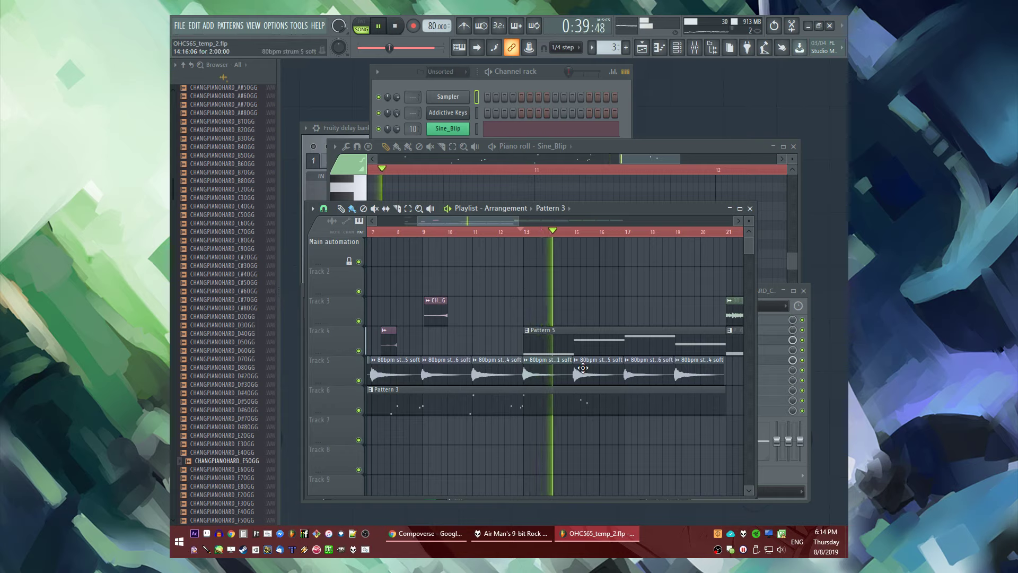
scroll(583, 367, up, 4)
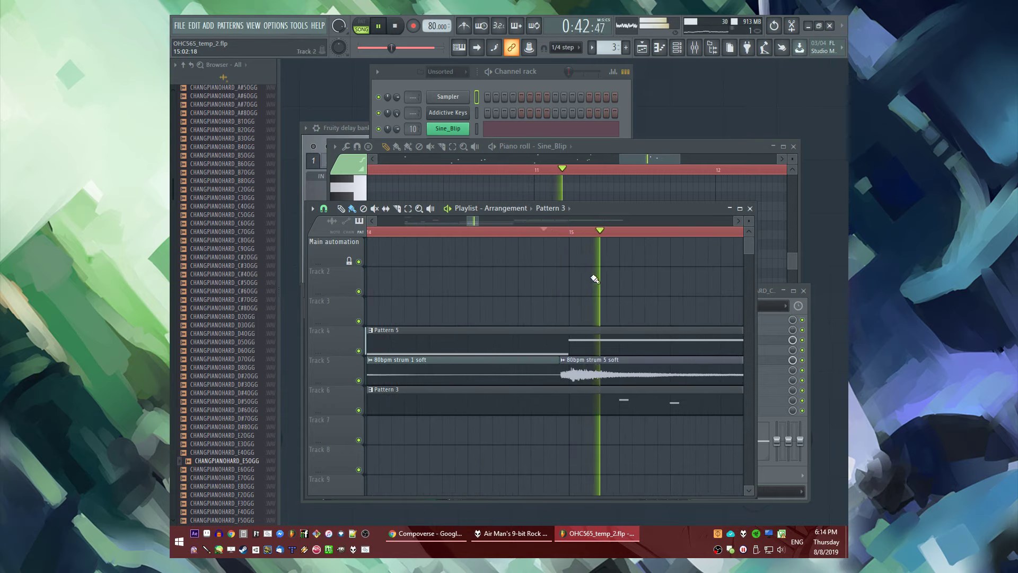
scroll(417, 341, down, 2)
scroll(603, 392, down, 2)
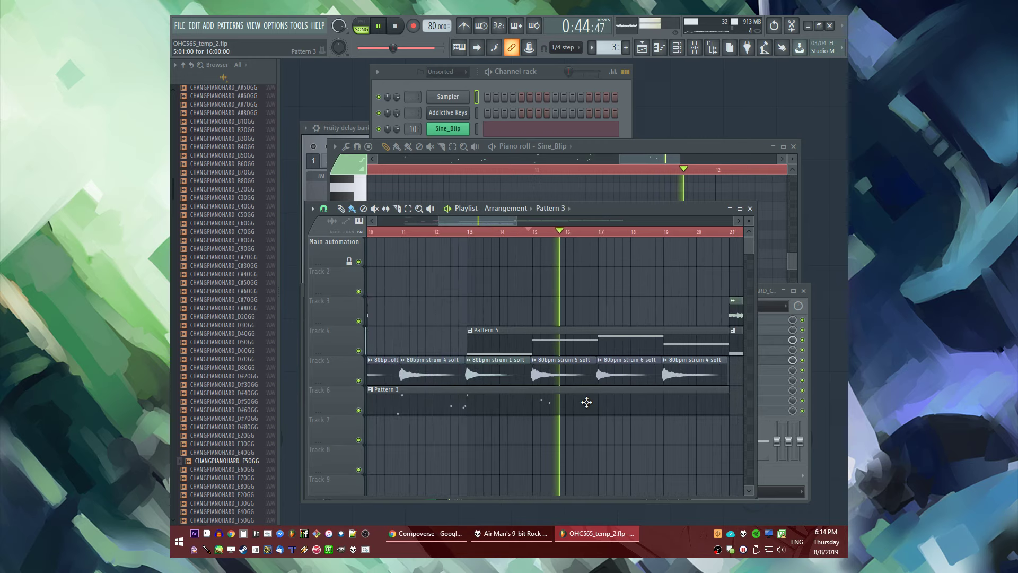
Replay the arrangement from bar 13 and save the project
scroll(586, 402, up, 1)
click(433, 233)
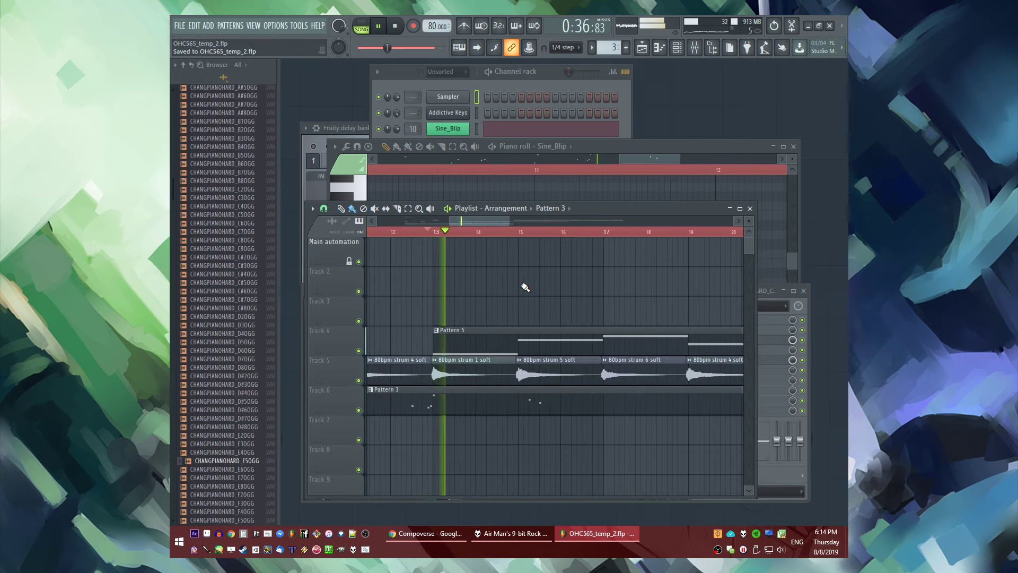
scroll(543, 373, down, 3)
scroll(542, 373, up, 2)
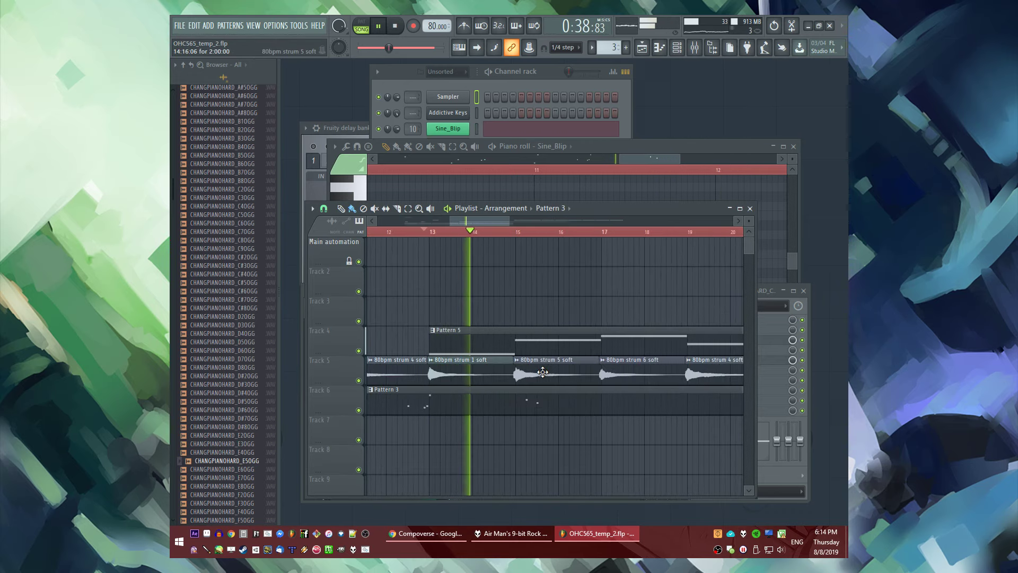
Open Pattern 3's Sine_Blip notes and add an A5 just before bar 12 and an E5 at bar 12
double_click(539, 398)
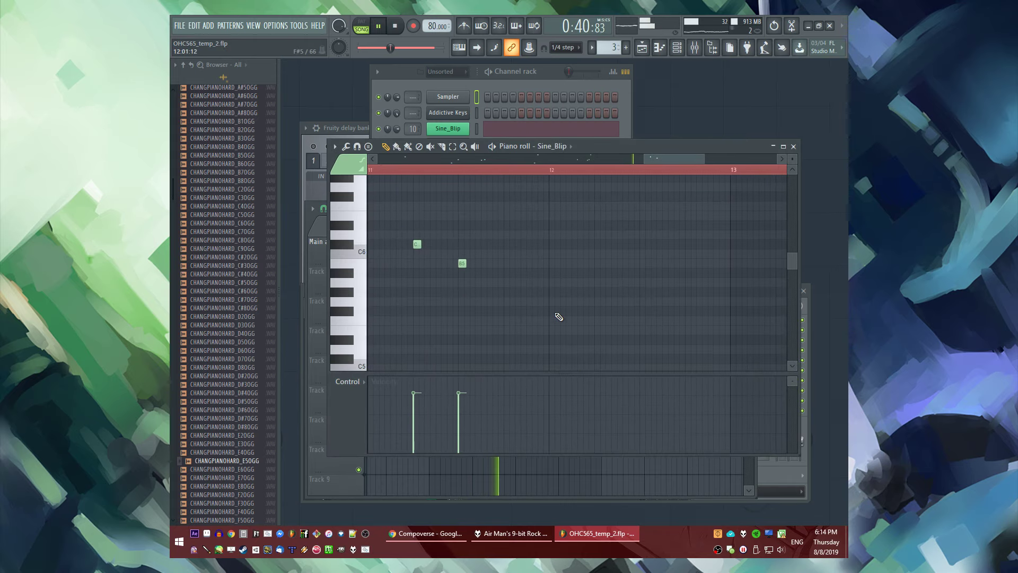
scroll(559, 305, down, 2)
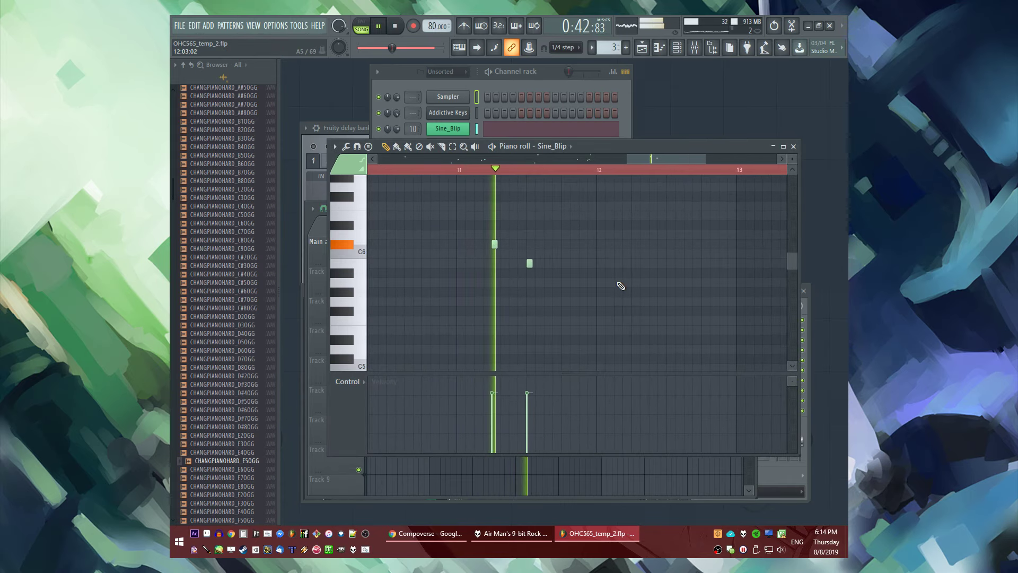
key(space)
scroll(595, 267, down, 2)
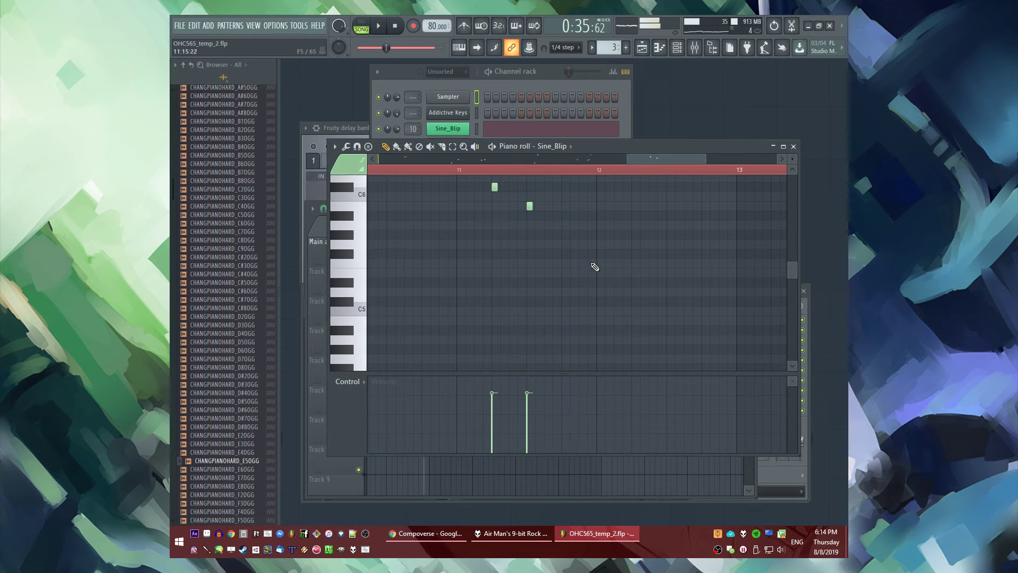
scroll(583, 233, up, 1)
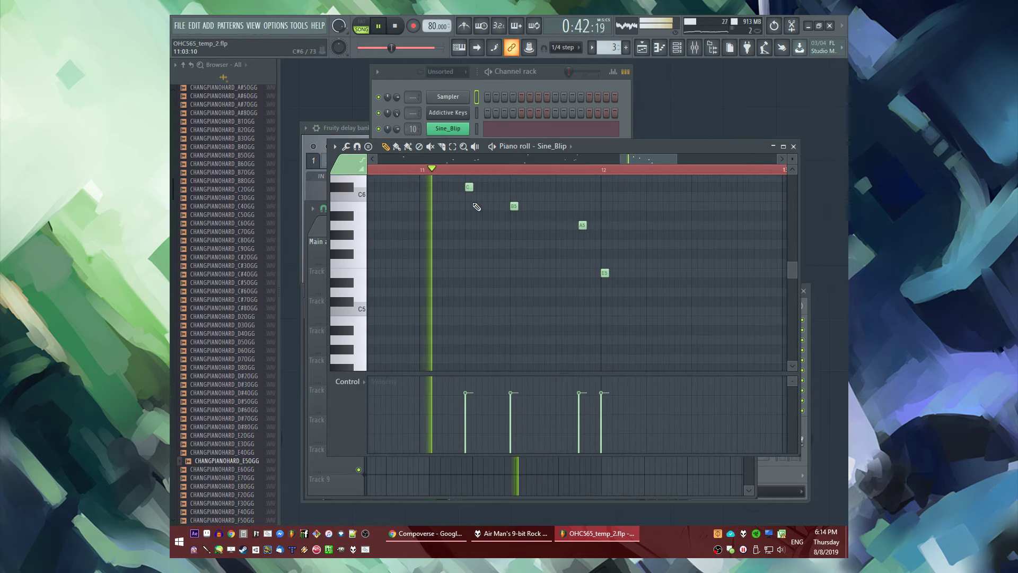
Add a G#5 note just before bar 14 and an A5 note at bar 14 of the Sine_Blip melody
scroll(539, 237, down, 3)
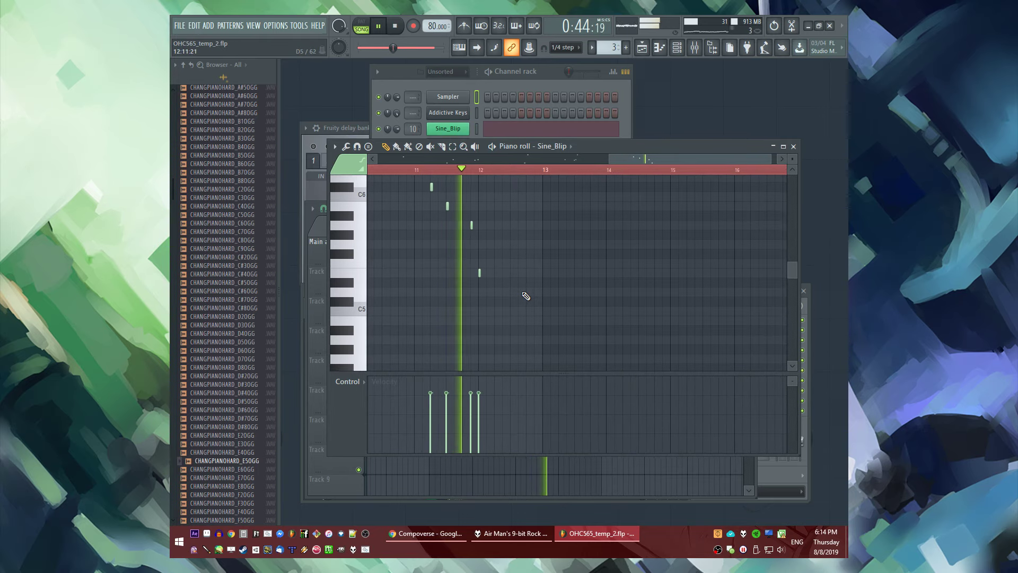
scroll(526, 298, up, 2)
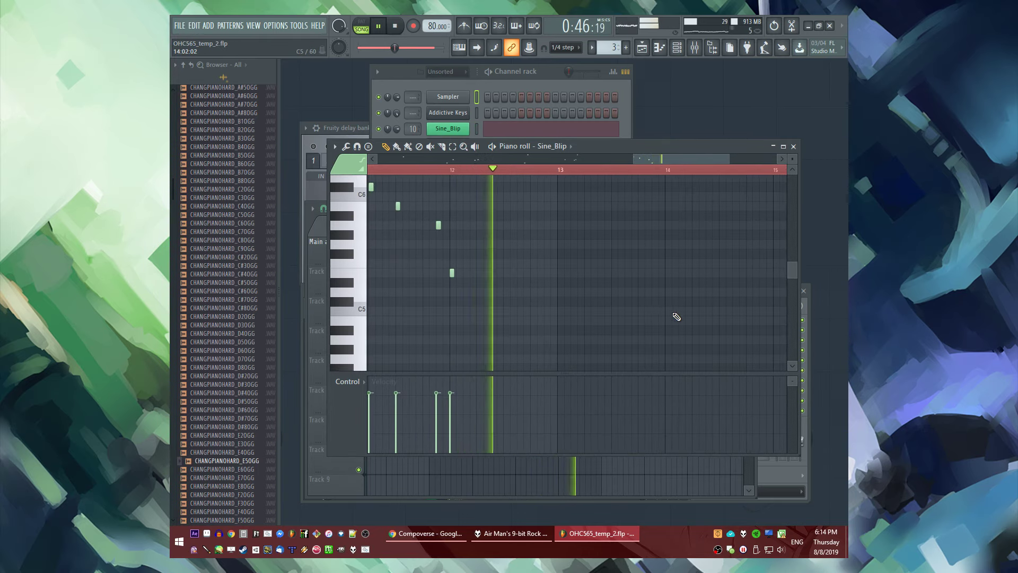
scroll(686, 182, up, 2)
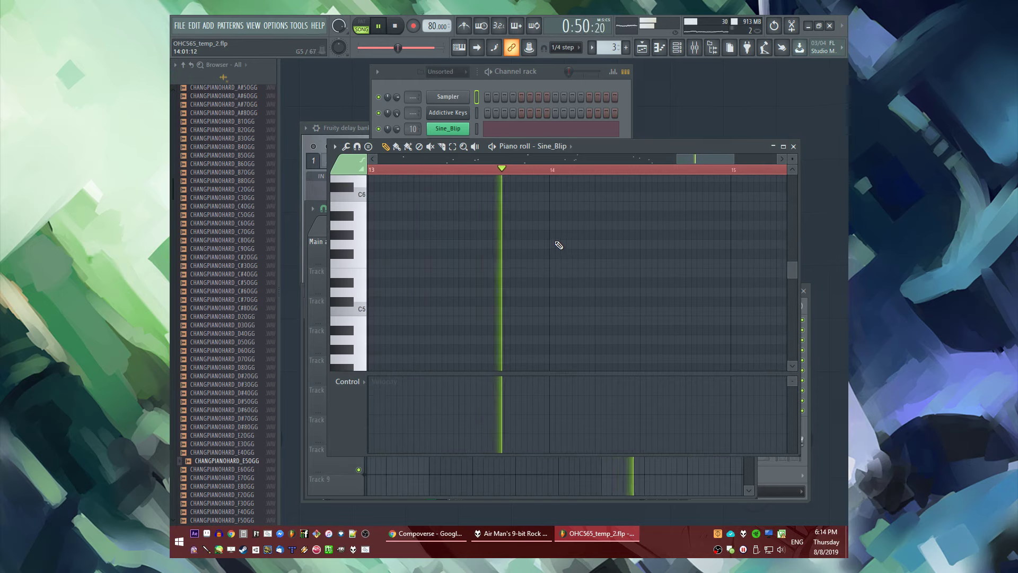
key(space)
click(531, 233)
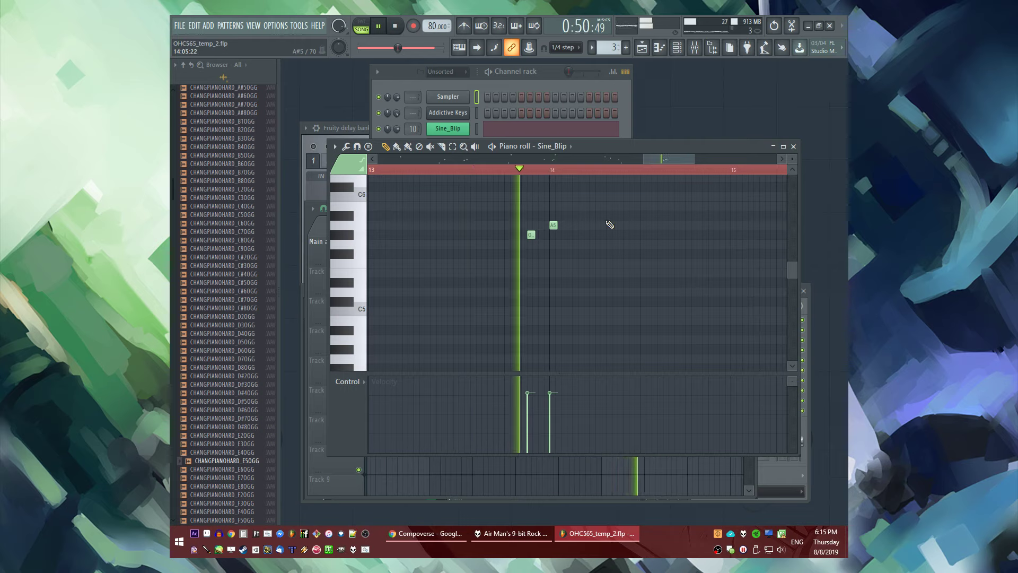
Add two E6 notes to the Sine_Blip melody, one just before bar 15 and one at bar 15
scroll(628, 231, up, 1)
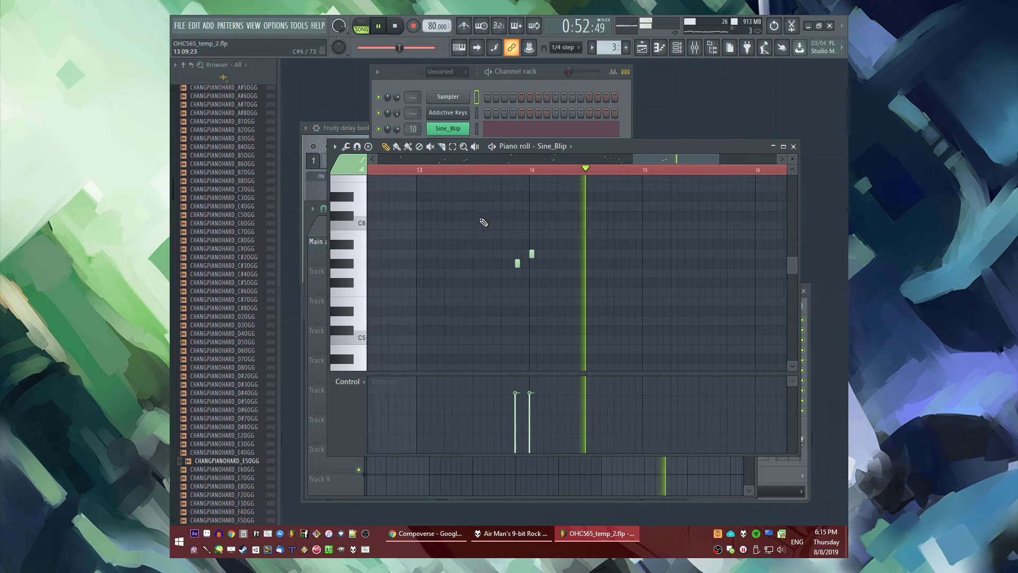
scroll(569, 206, right, 2)
key(space)
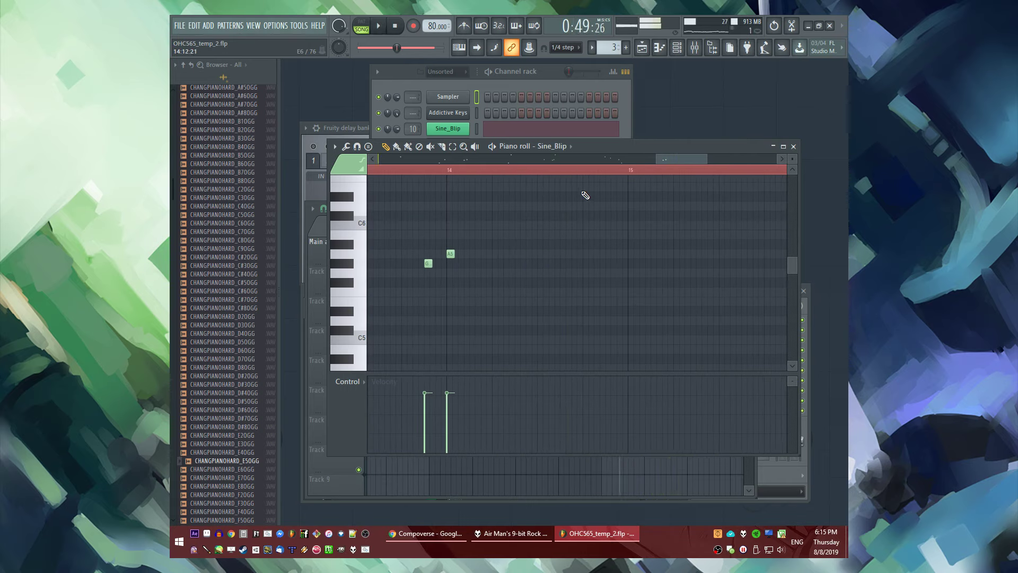
scroll(586, 195, up, 1)
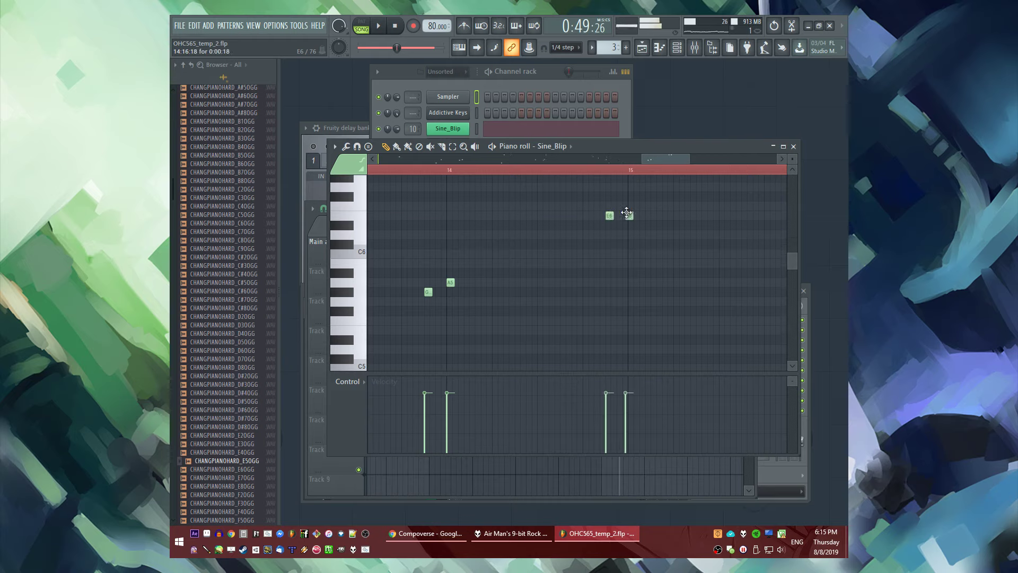
Add Sine_Blip notes D6 at bar 16, C#6 halfway through that bar, and A5 at bar 17
click(596, 170)
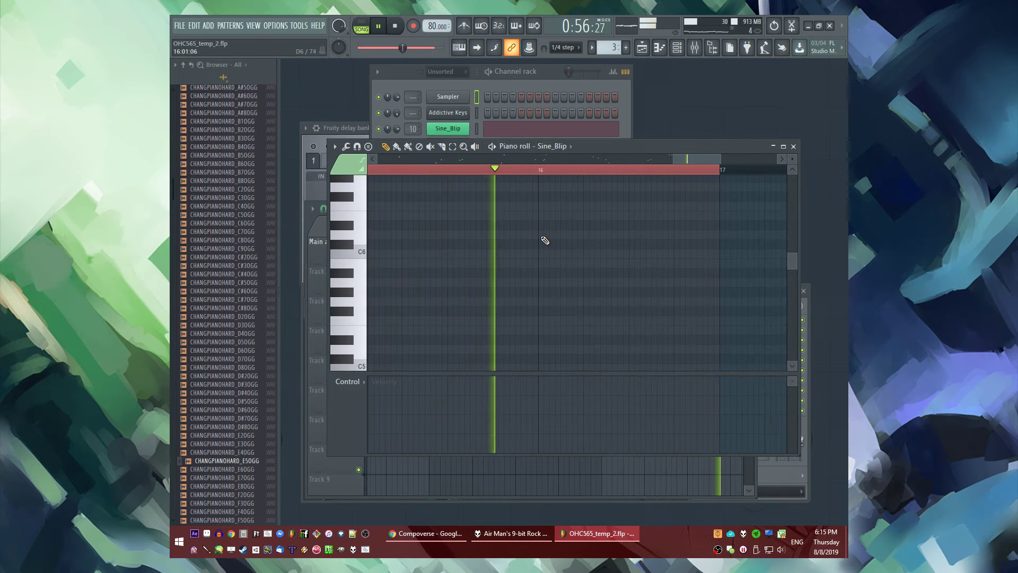
click(540, 235)
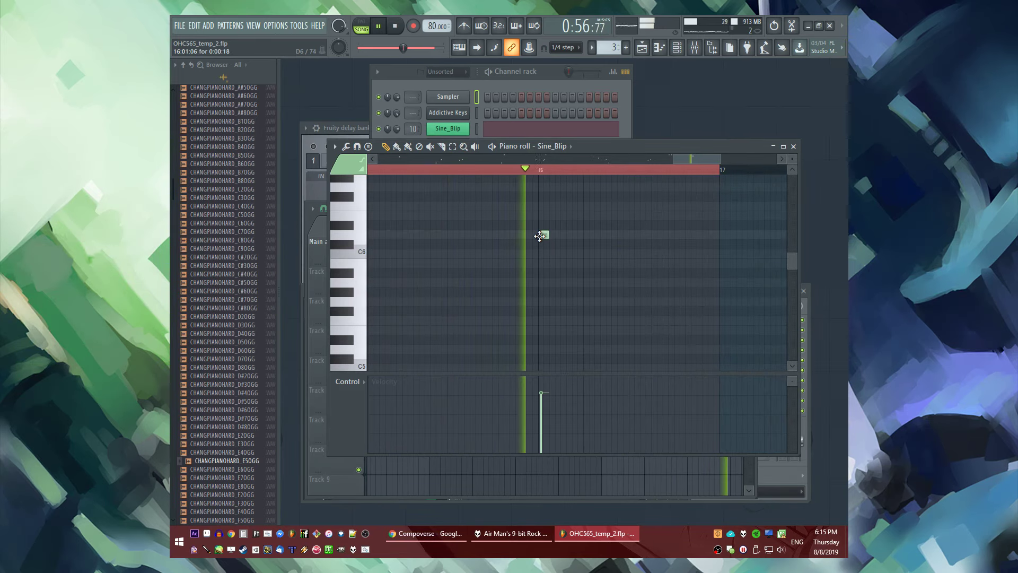
click(631, 244)
click(723, 282)
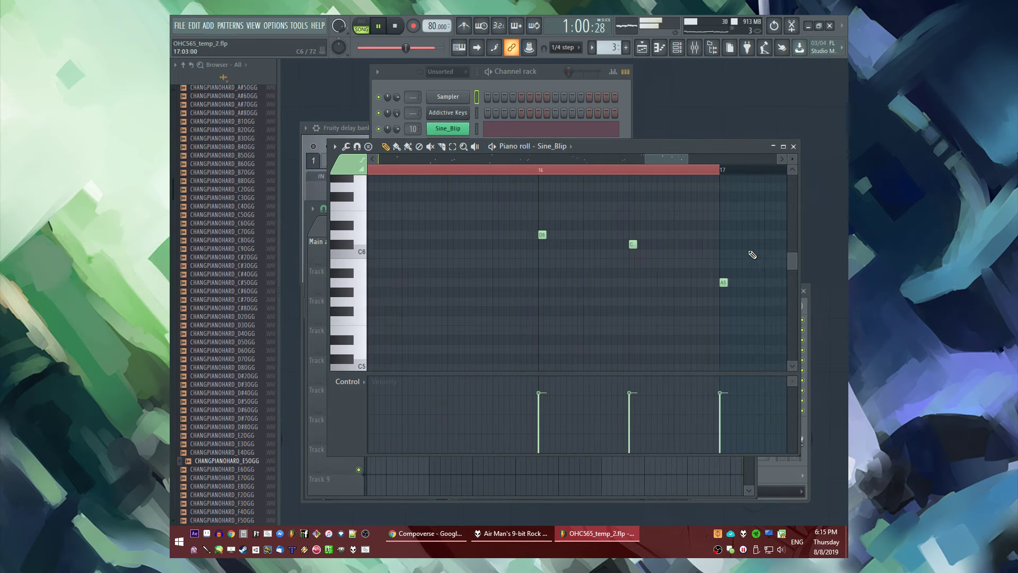
Return to the playlist and extend the Pattern 3 clip on Track 6 to 18 bars
click(679, 169)
key(space)
key(F5)
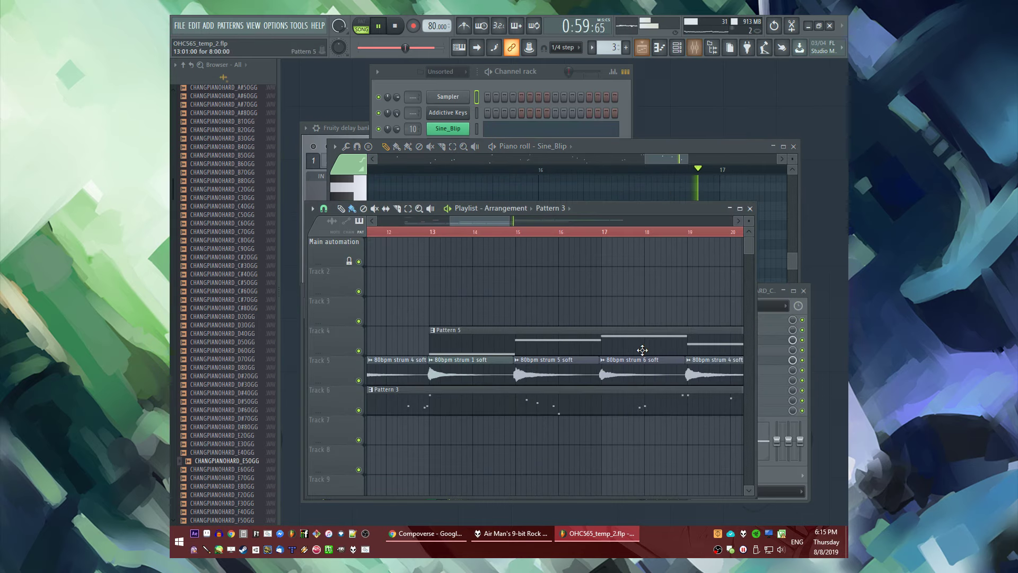
key(space)
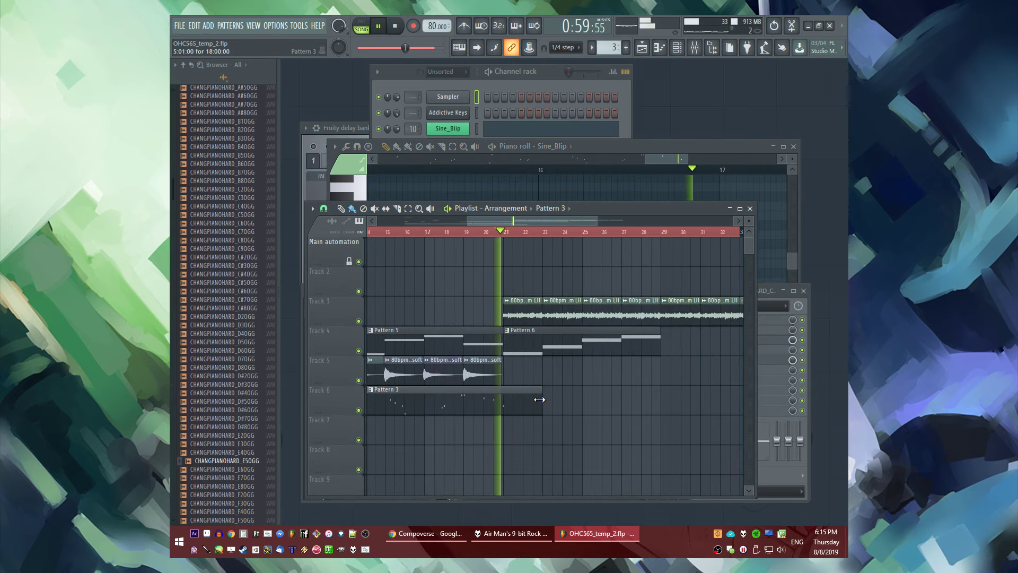
drag(517, 398, 536, 398)
scroll(480, 393, down, 3)
scroll(467, 419, down, 1)
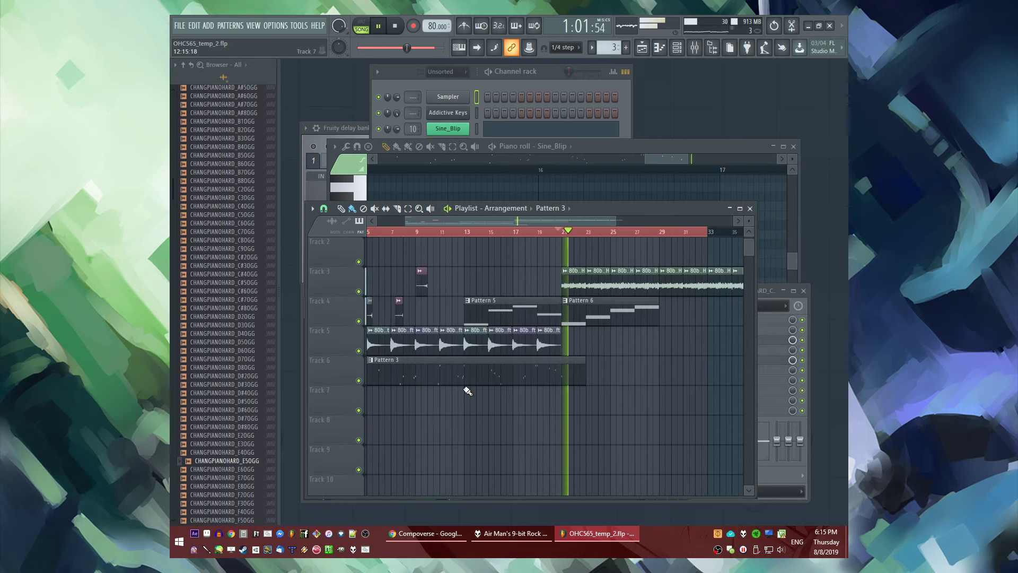
Switch to the empty Pattern 4 and place a clip of it on Track 7 at bar 13
key(F4)
click(466, 391)
scroll(580, 352, down, 1)
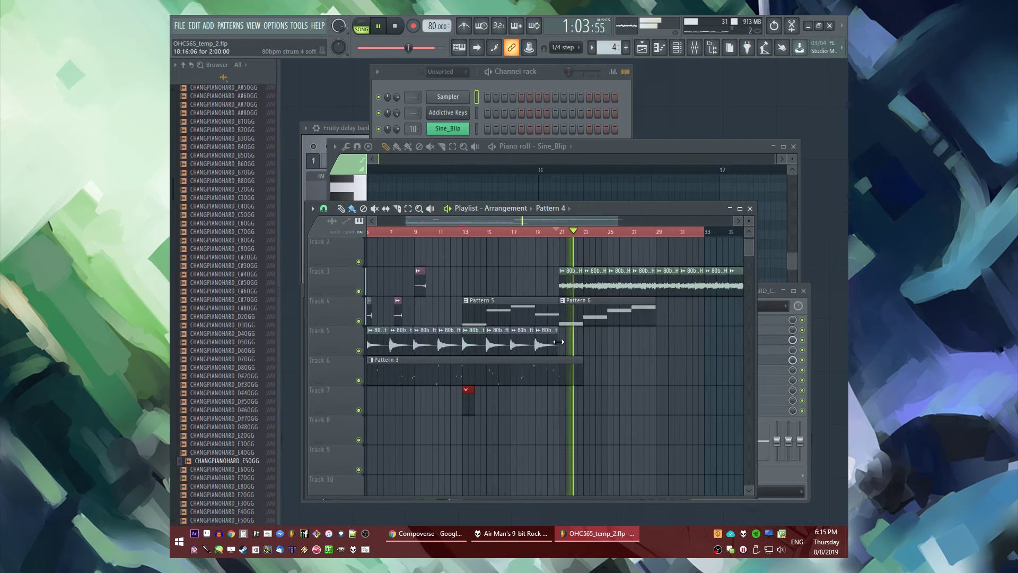
scroll(581, 351, up, 1)
scroll(546, 280, up, 3)
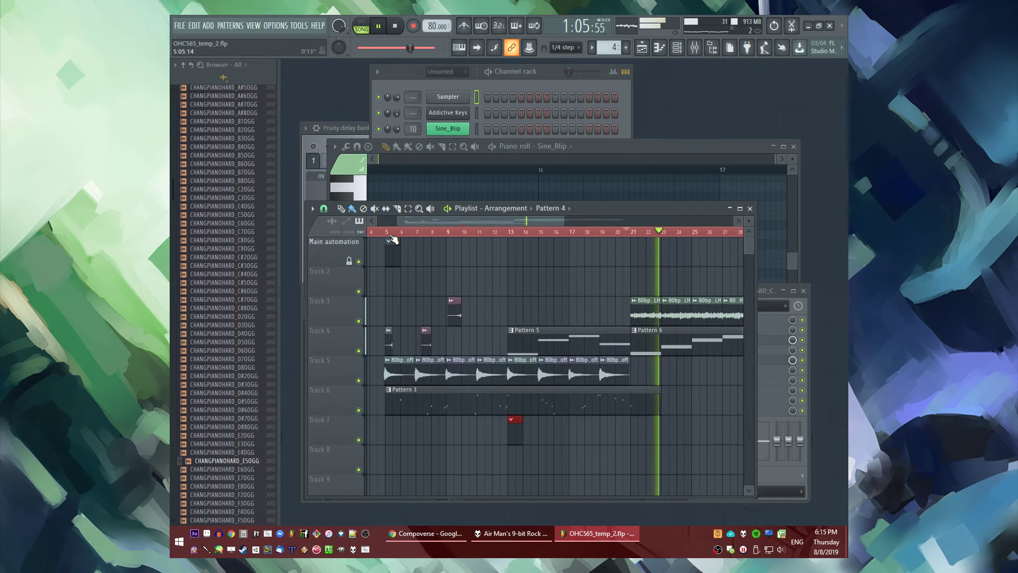
Add Fruity parametric EQ 2 to the Sine_Blip mixer track and steeply roll off its lows with band 1 and extreme highs with band 7
click(393, 234)
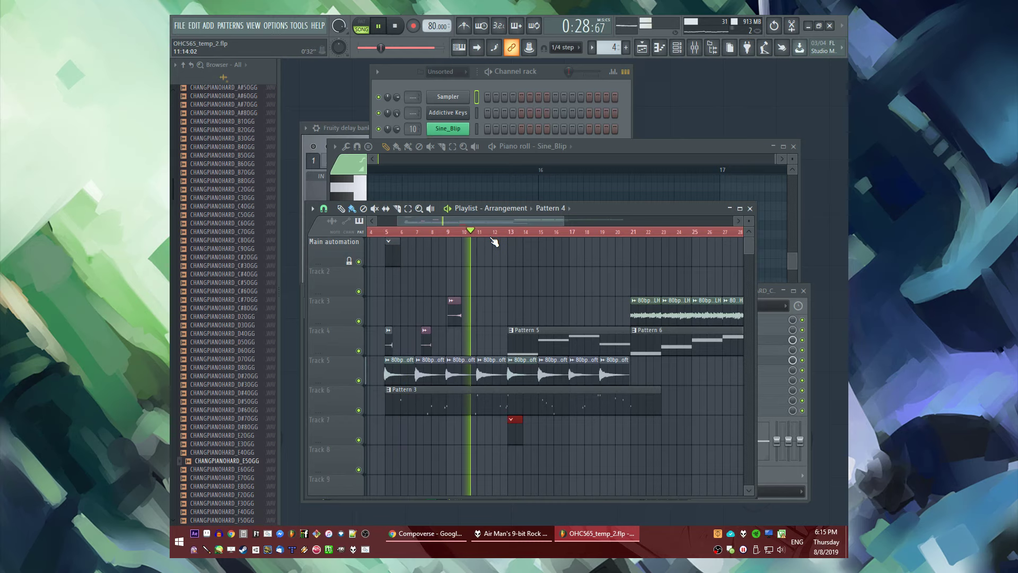
key(F9)
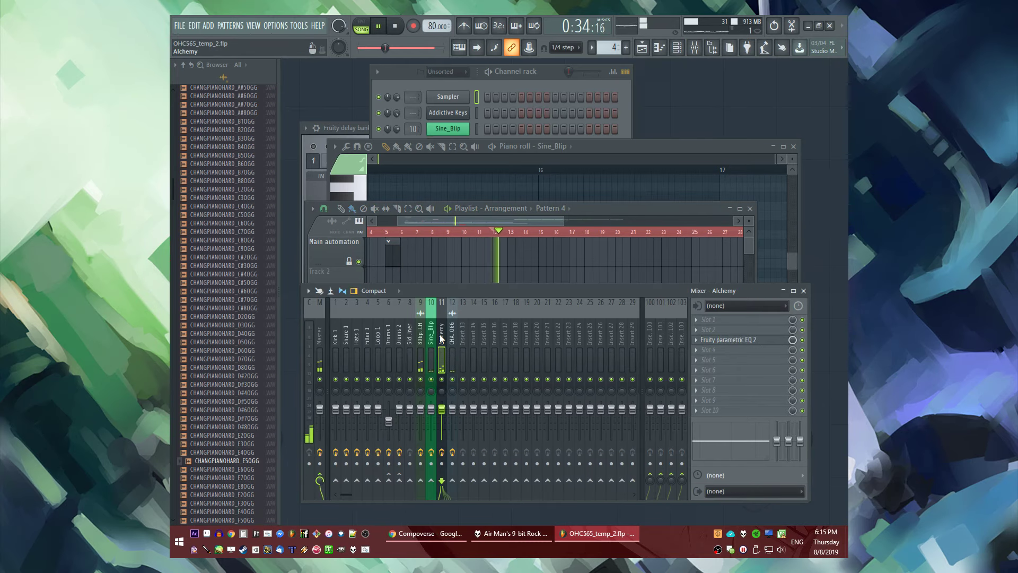
click(434, 339)
click(707, 329)
click(596, 376)
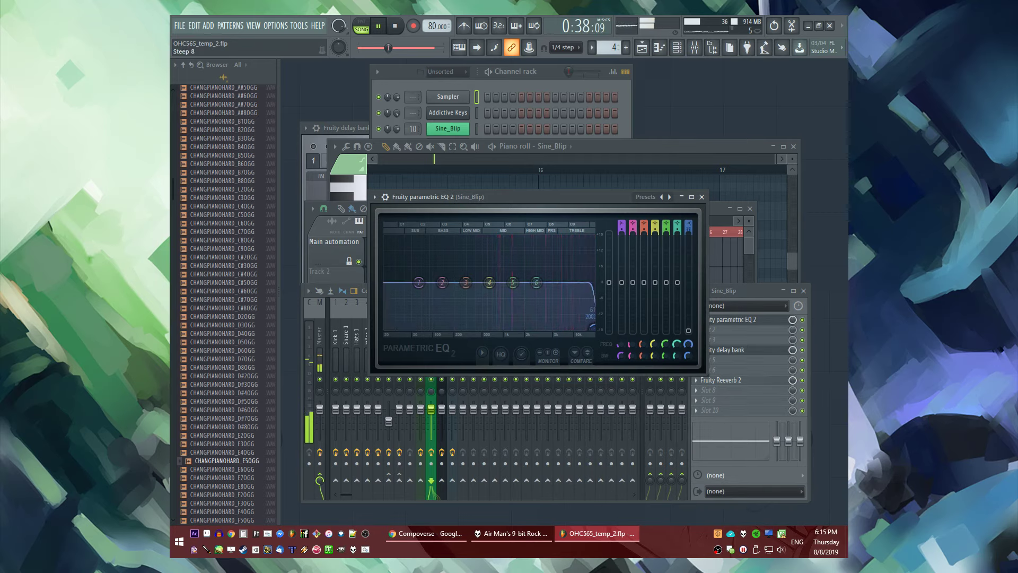
drag(419, 282, 431, 327)
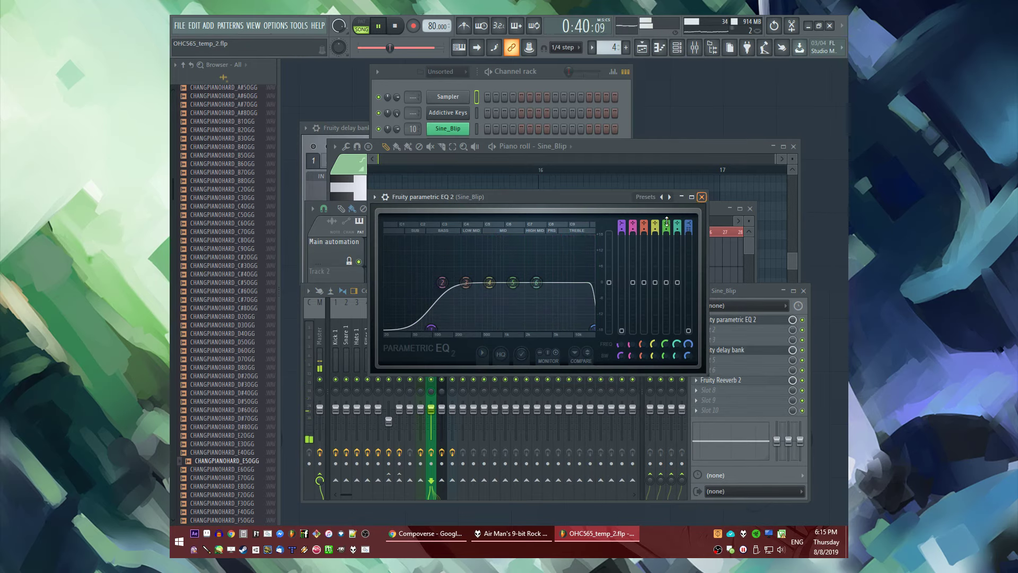
click(702, 197)
Set the wet level of the Sine_Blip track's Fruity Reeverb 2 to 66% and close its effect windows
click(657, 257)
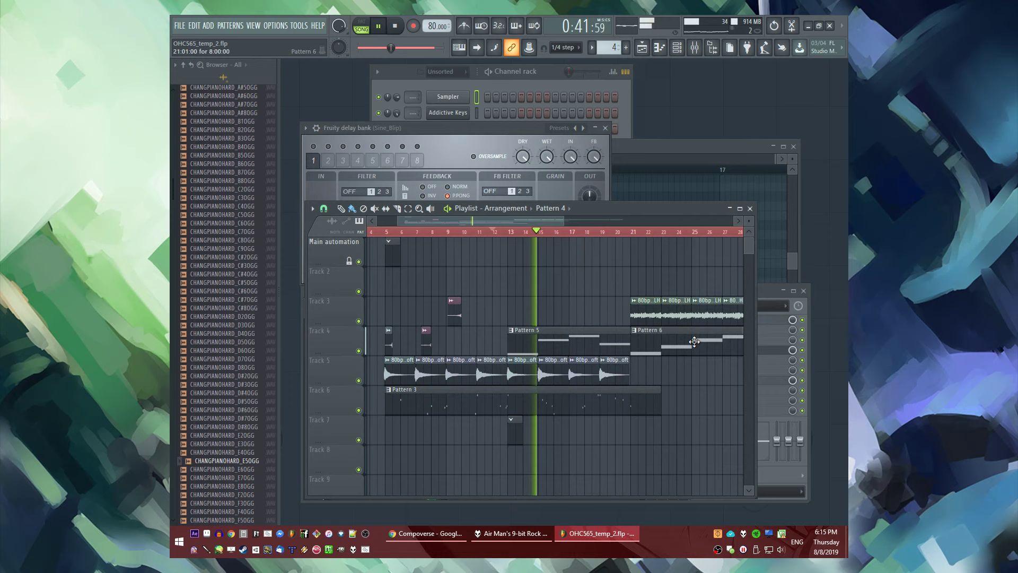
click(765, 383)
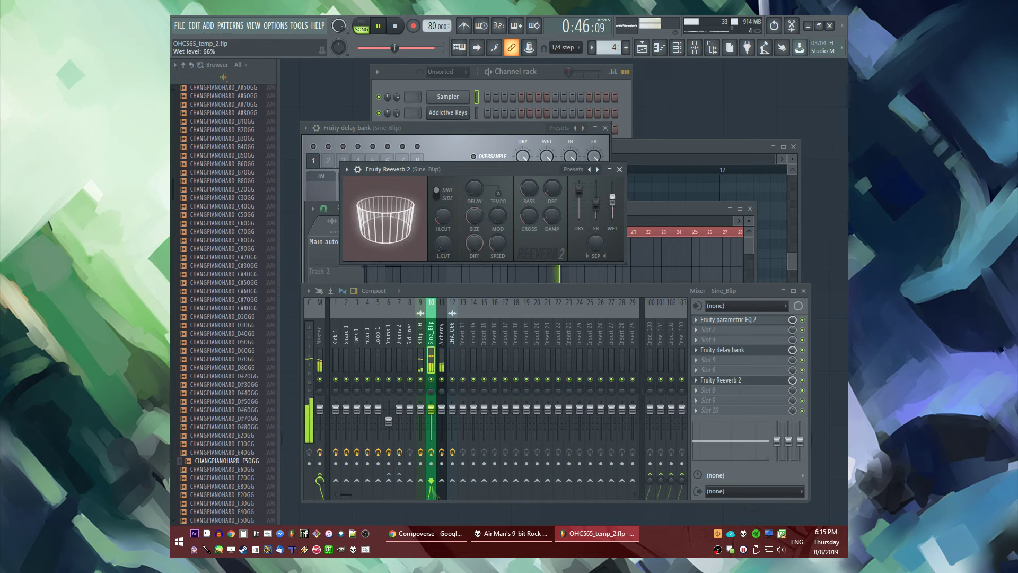
click(620, 169)
click(606, 128)
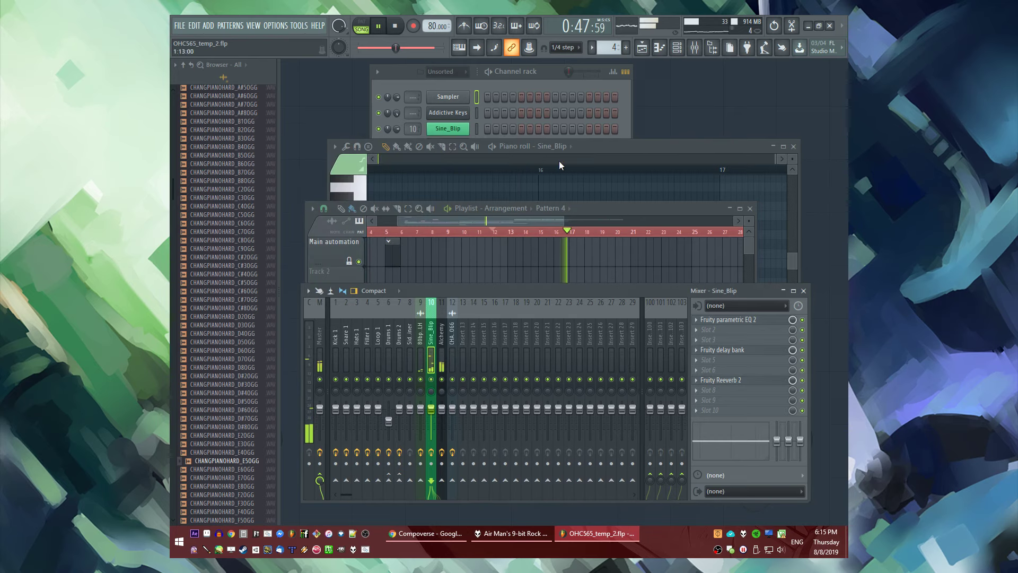
Examine the Fruity delay bank and Fruity Reeverb 2 settings on the 80bpm arp 1a 2m LH mixer track
click(420, 356)
click(727, 330)
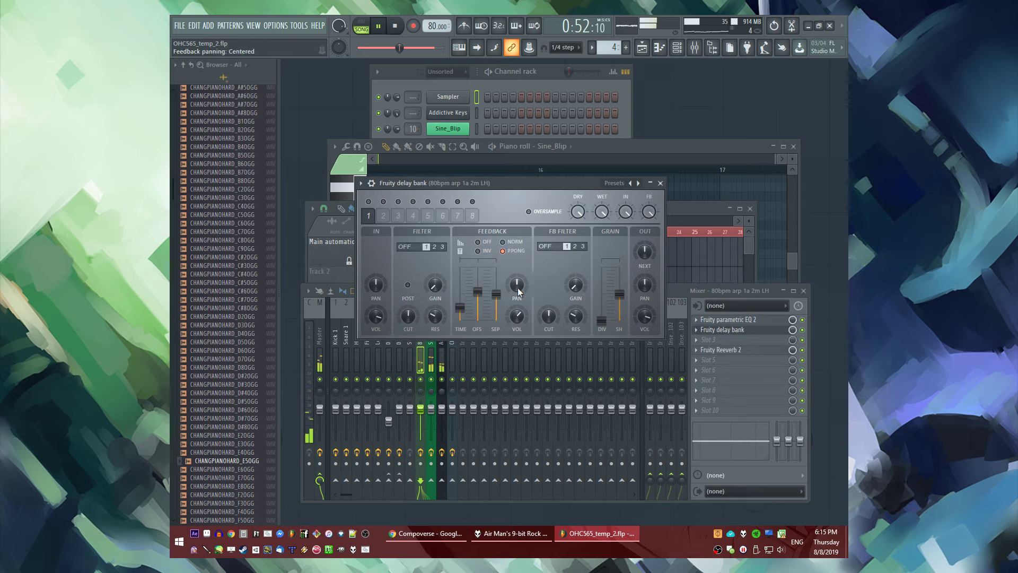
click(660, 183)
click(716, 350)
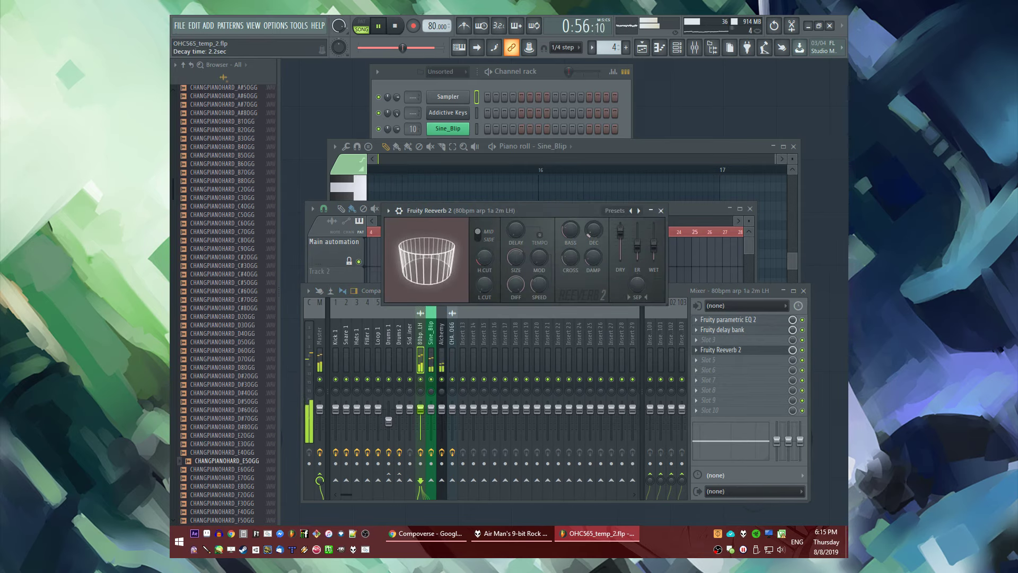
click(661, 211)
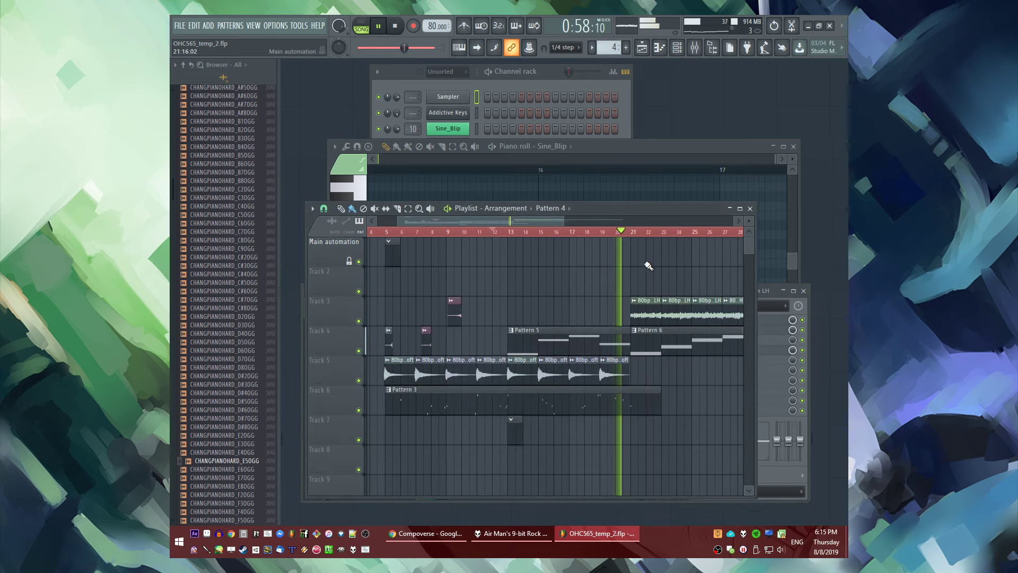
Play back the arrangement from about bar 12 in the playlist
ctrl+scroll(557, 284, up, 2)
ctrl+scroll(540, 309, up, 2)
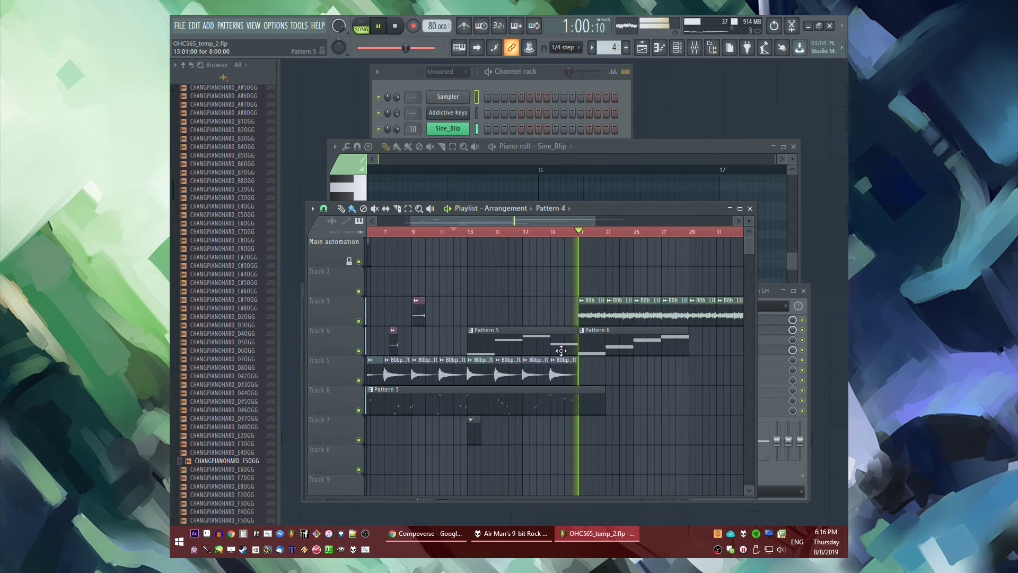
click(439, 232)
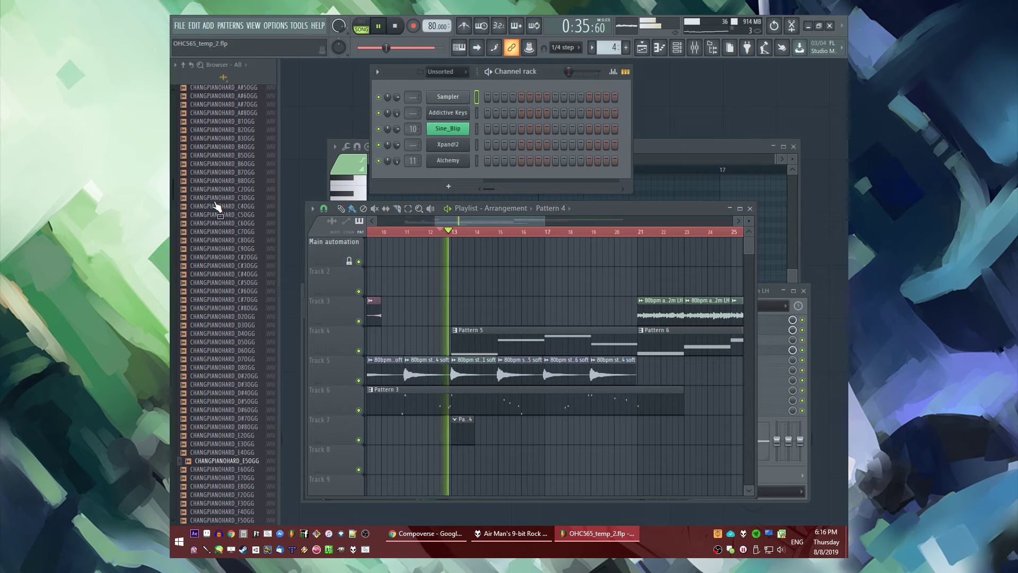
Find the Sine_Blip preset among the 3xOsc channel presets and add it to the channel rack as a new channel
click(183, 64)
click(220, 248)
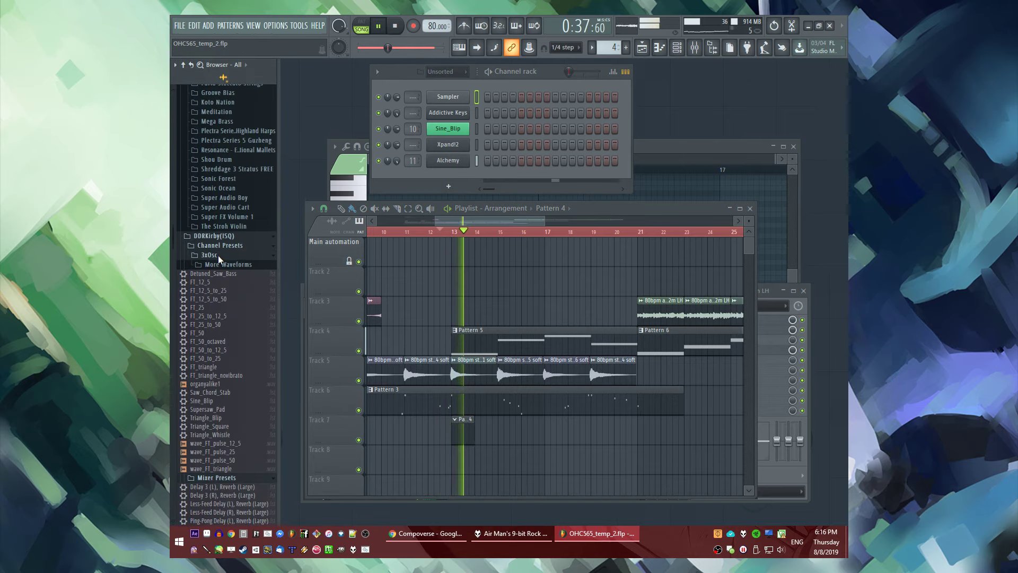
scroll(220, 241, down, 10)
drag(221, 233, 448, 177)
Enter two A3 notes followed by two A4 notes at the start of the Sine_Blip #2 piano roll, spaced a sixteenth note apart
right_click(475, 175)
click(479, 176)
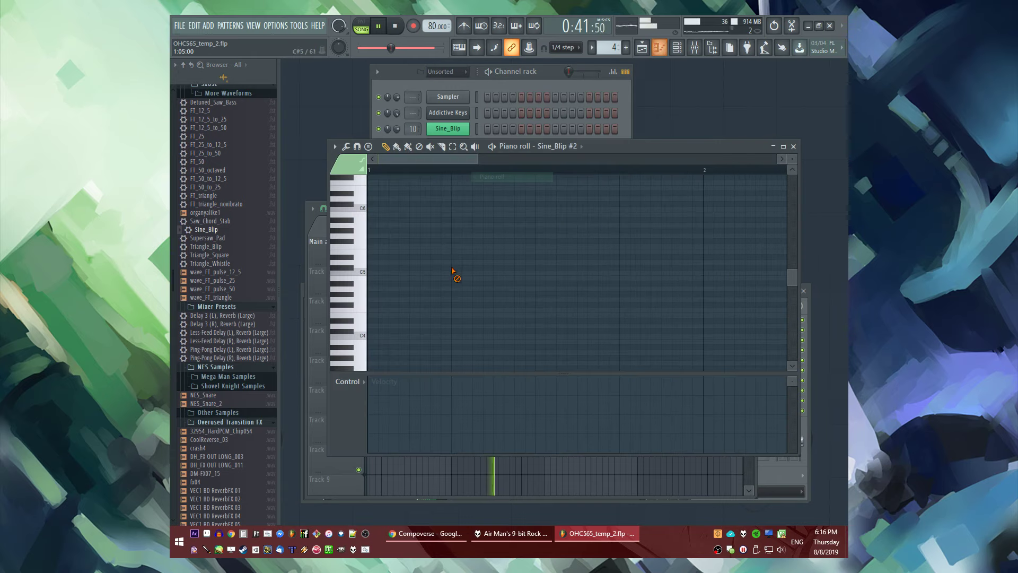
key(space)
scroll(394, 288, down, 2)
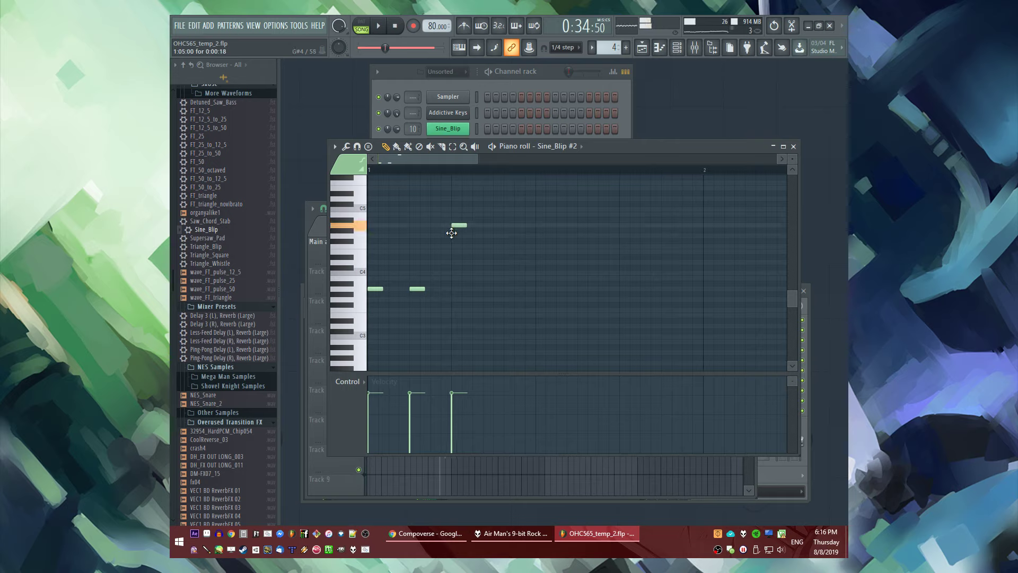
key(ctrl+a)
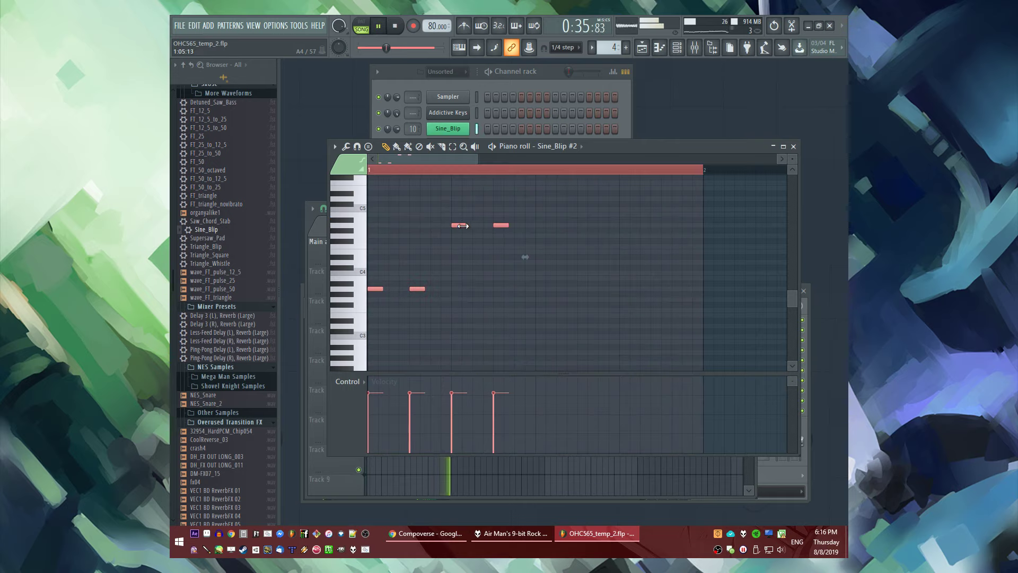
drag(463, 226, 468, 226)
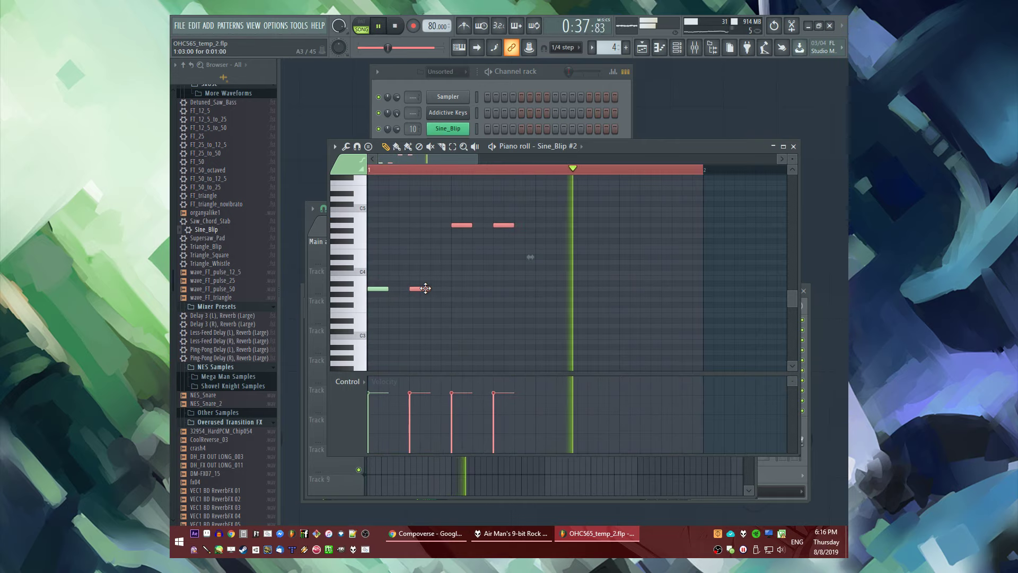
key(ctrl+z)
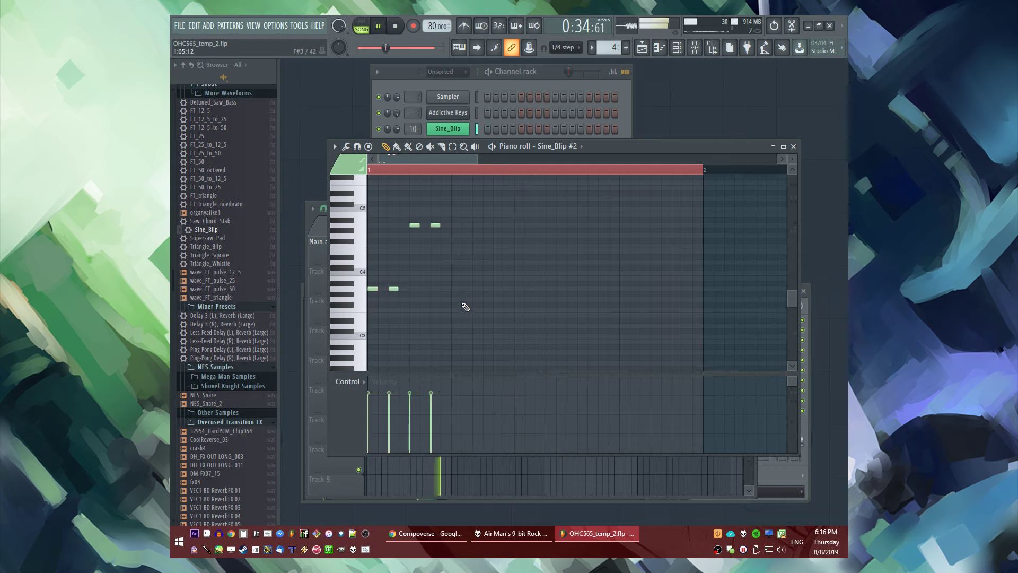
Route Sine_Blip #2 to mixer track 13, load wave_FT_triangle as oscillator 1's custom waveform, and show its volume envelope
click(463, 176)
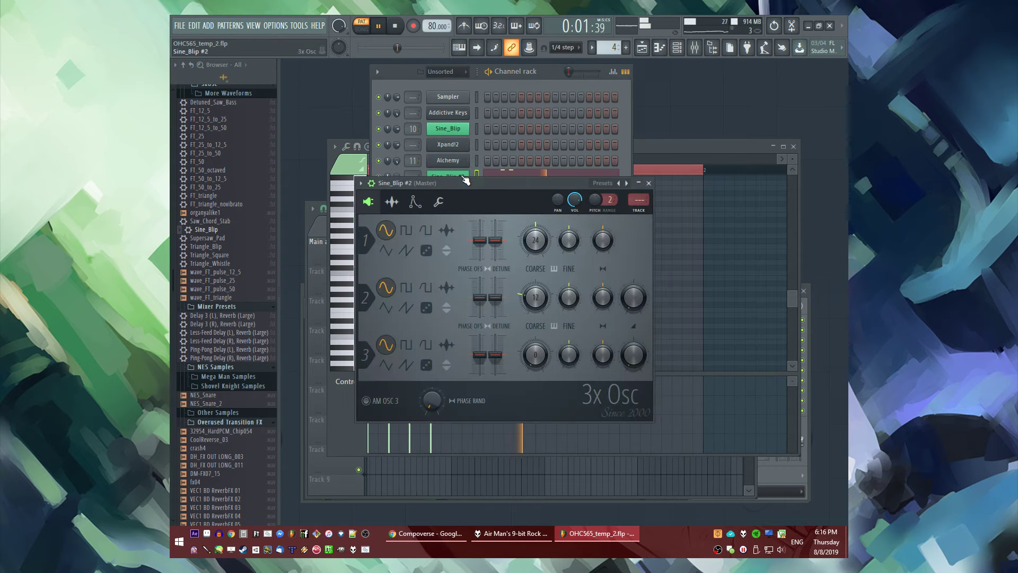
key(ctrl+l)
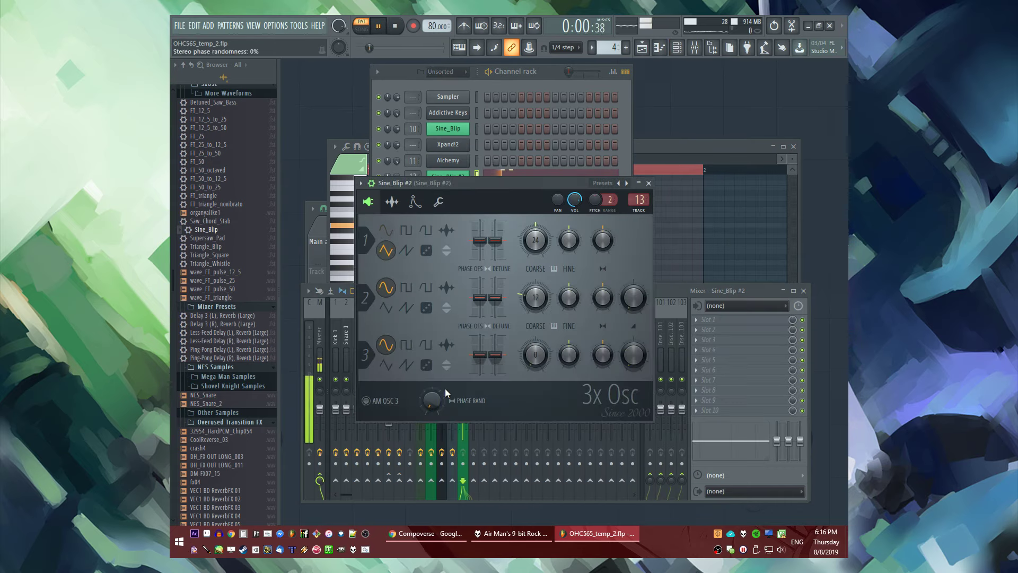
click(427, 250)
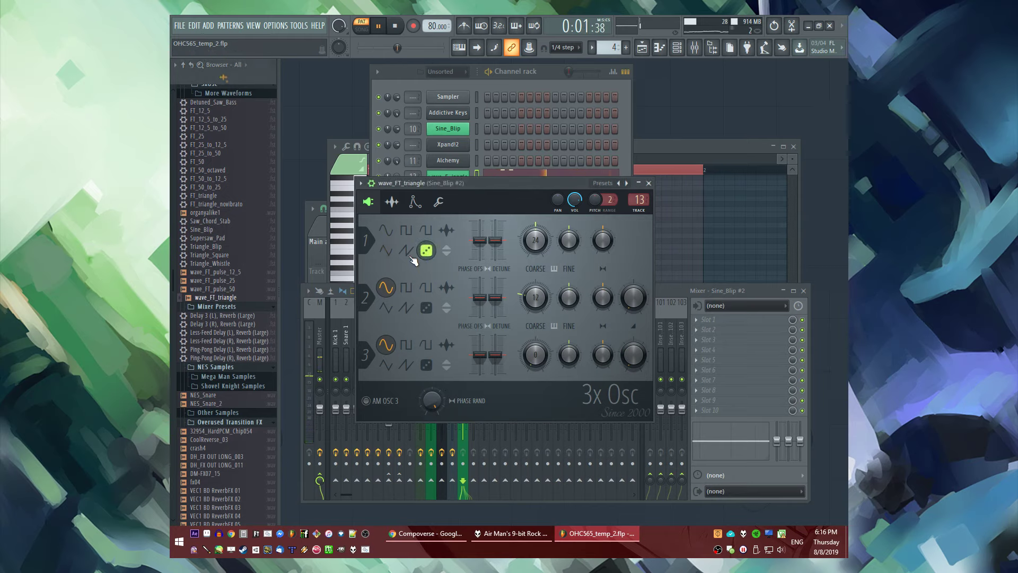
click(415, 202)
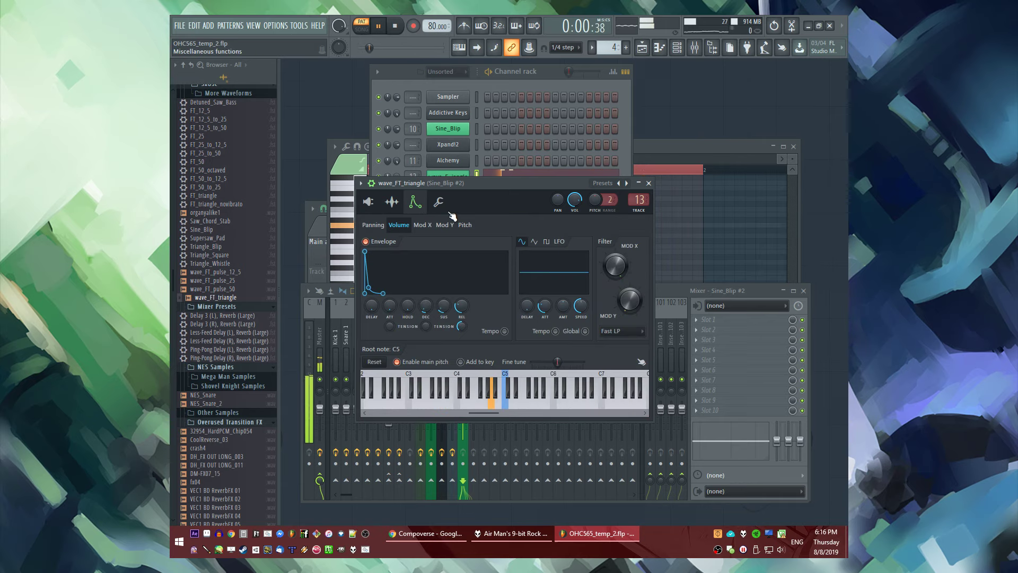
Add Fruity delay bank and Fruity Reeverb 2 to the Sine_Blip #2 mixer track, raising the reverb's room size to about 61
click(700, 342)
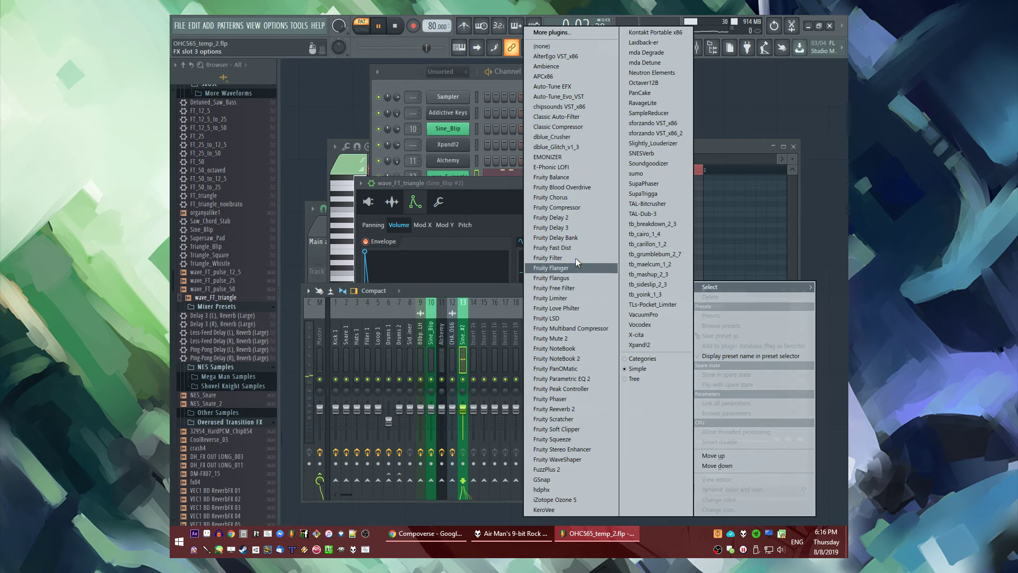
click(568, 241)
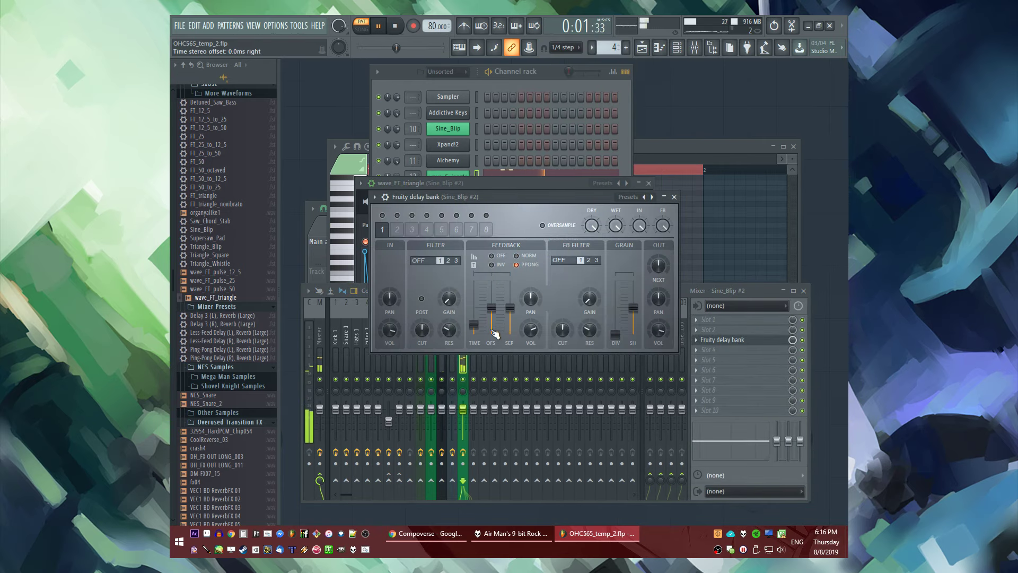
click(695, 359)
click(572, 405)
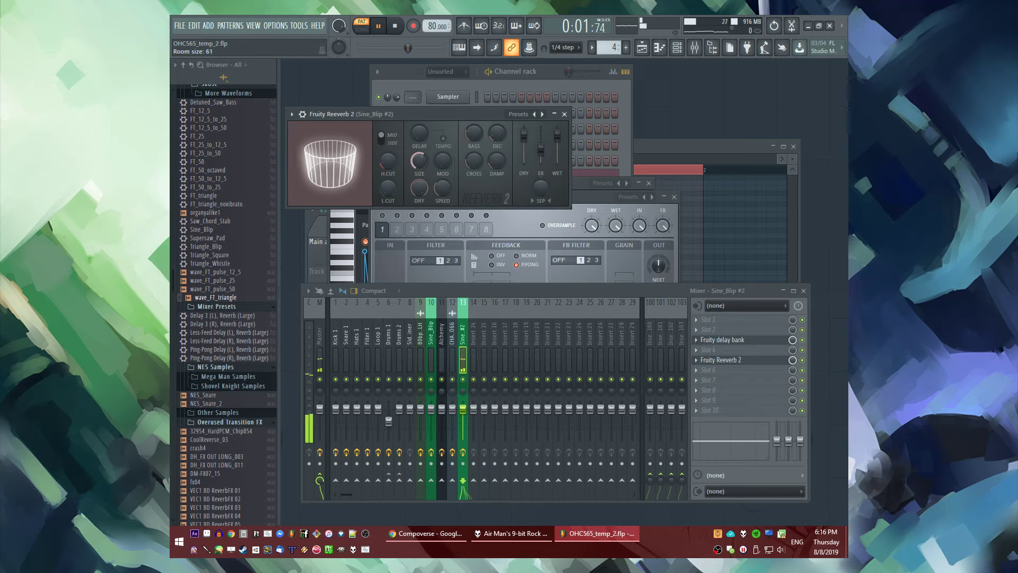
drag(419, 160, 419, 153)
click(564, 114)
In song mode, open Pattern 4 from Track 7 and copy its four-note figure to bar 3
key(F5)
key(l)
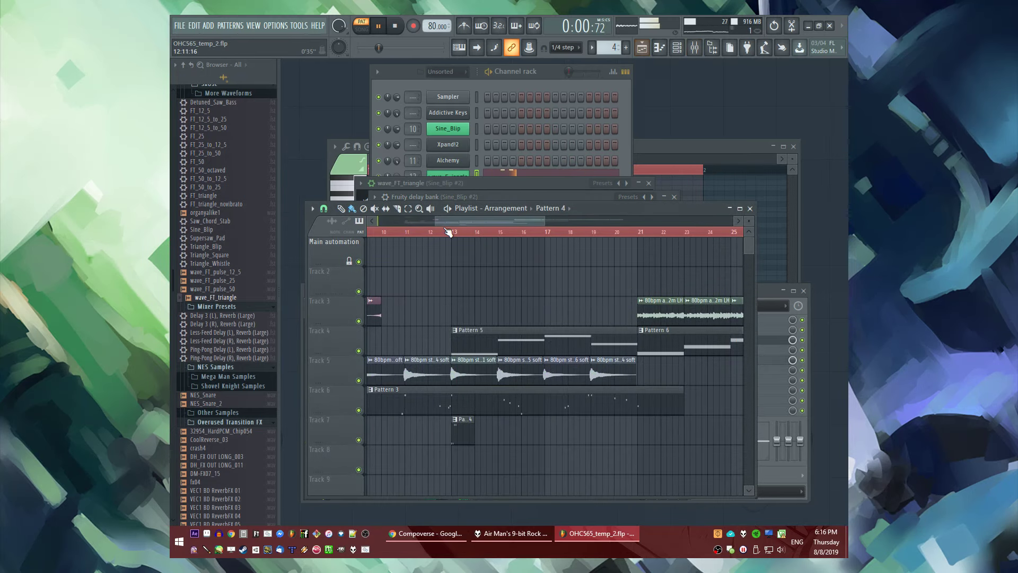
double_click(466, 435)
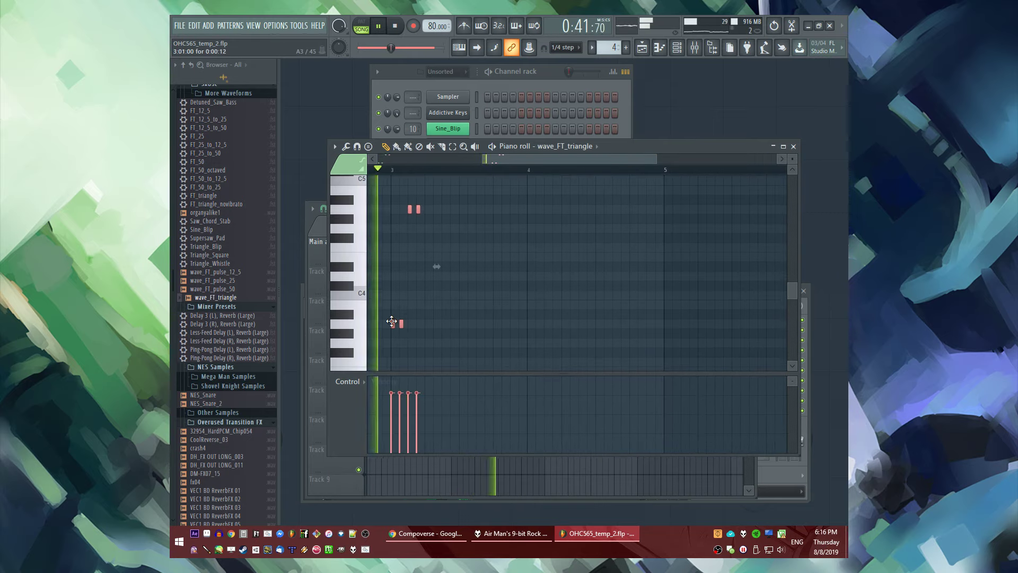
drag(374, 169, 527, 161)
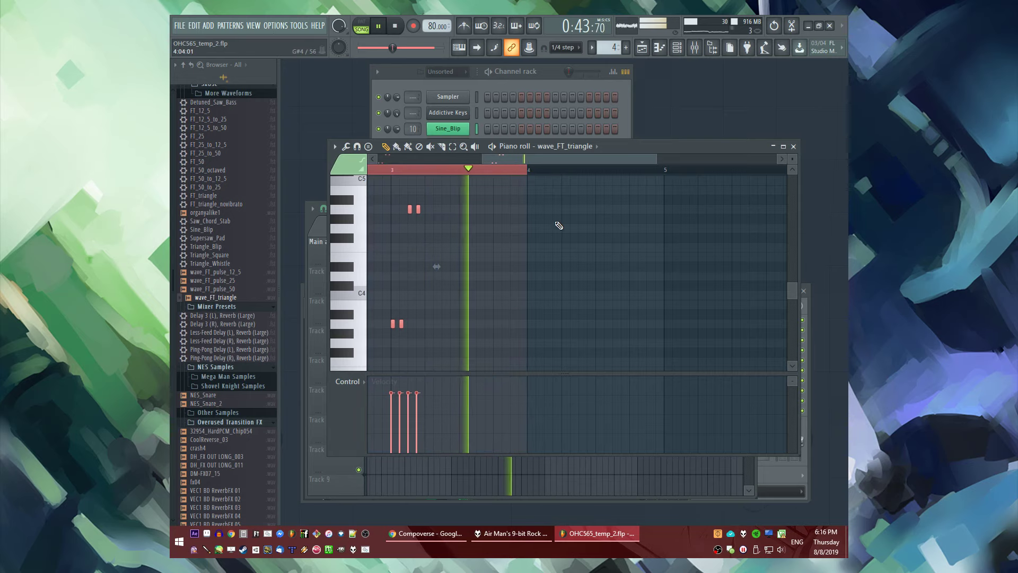
key(F5)
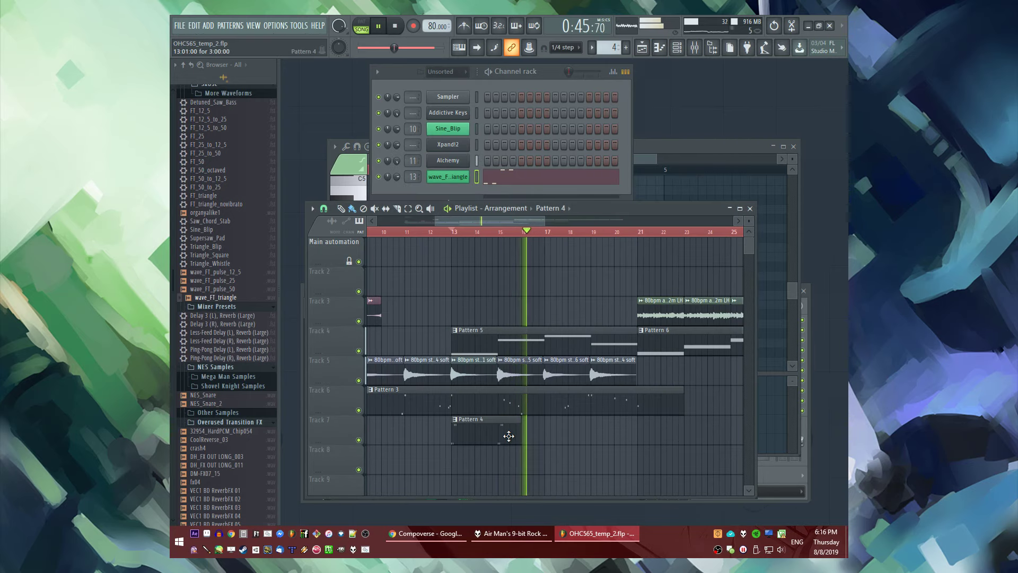
Copy the four-note wave_FT_triangle figure to bars 5 and 7 and replay the song
key(F7)
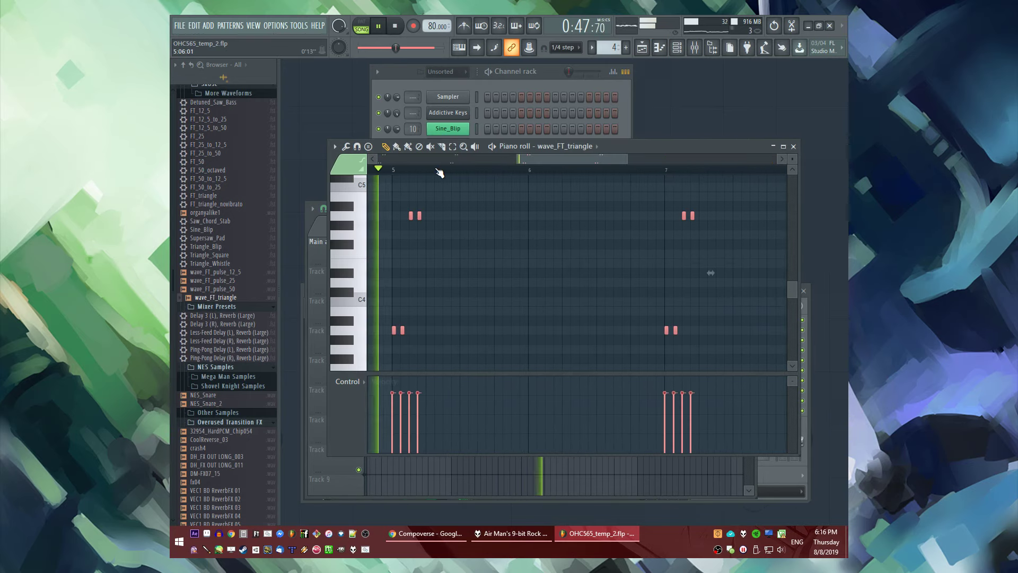
scroll(437, 216, down, 2)
drag(388, 193, 500, 357)
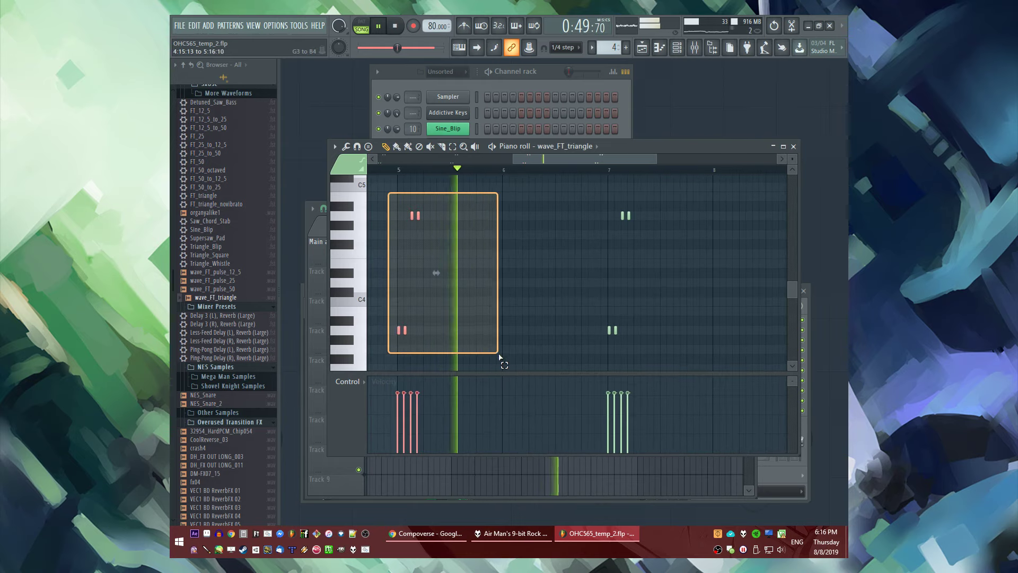
click(439, 317)
key(space)
scroll(443, 184, down, 3)
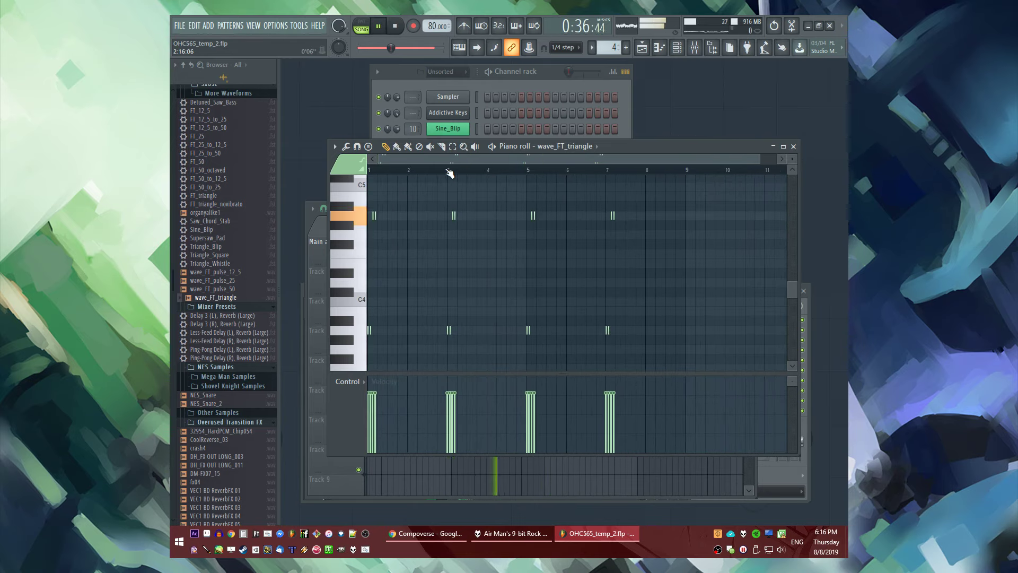
Move the two A3 notes at bar 5 of the wave_FT_triangle part up to E4 and listen to the change
scroll(450, 173, up, 3)
drag(499, 192, 561, 357)
scroll(510, 335, up, 3)
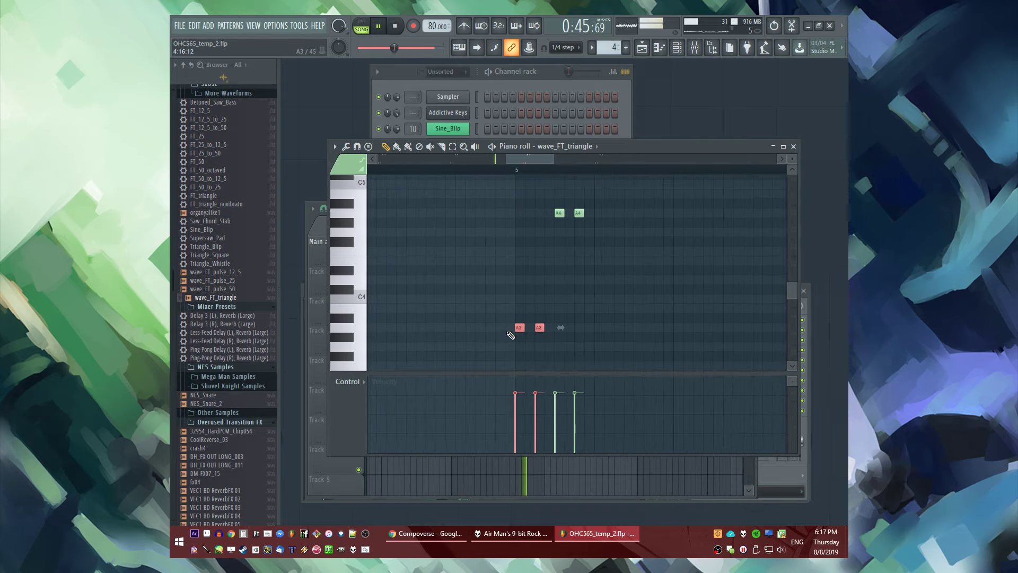
drag(517, 328, 519, 260)
click(541, 249)
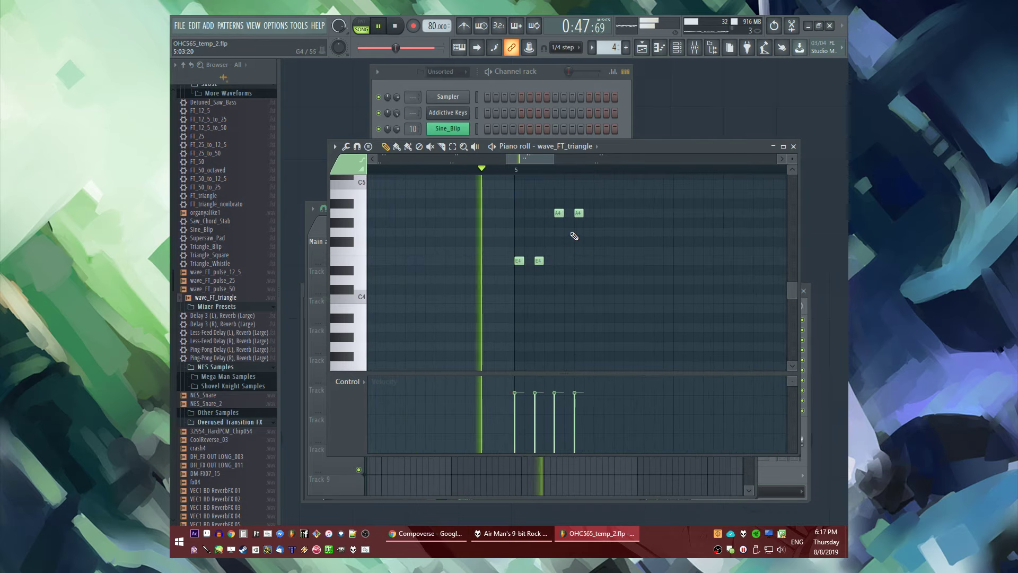
key(space)
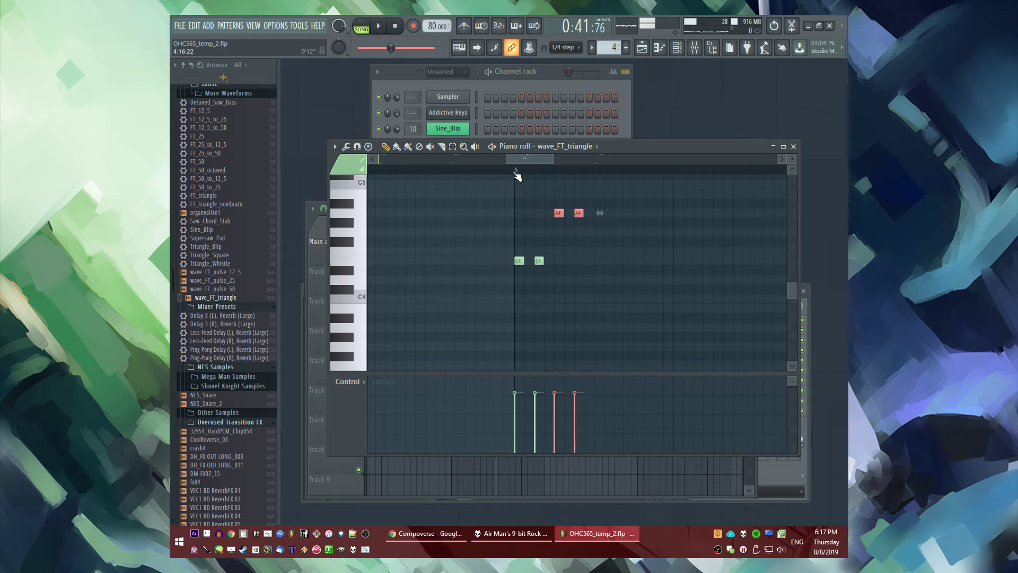
Move the two A3 notes at bar 7 of the wave_FT_triangle part up to D4 while the song plays
key(space)
scroll(519, 265, down, 4)
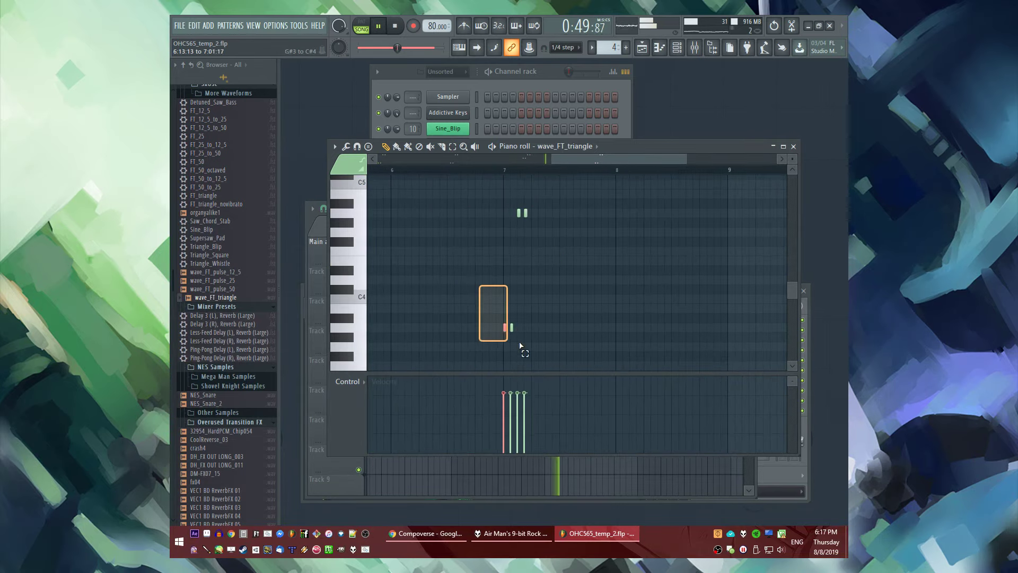
scroll(520, 345, up, 3)
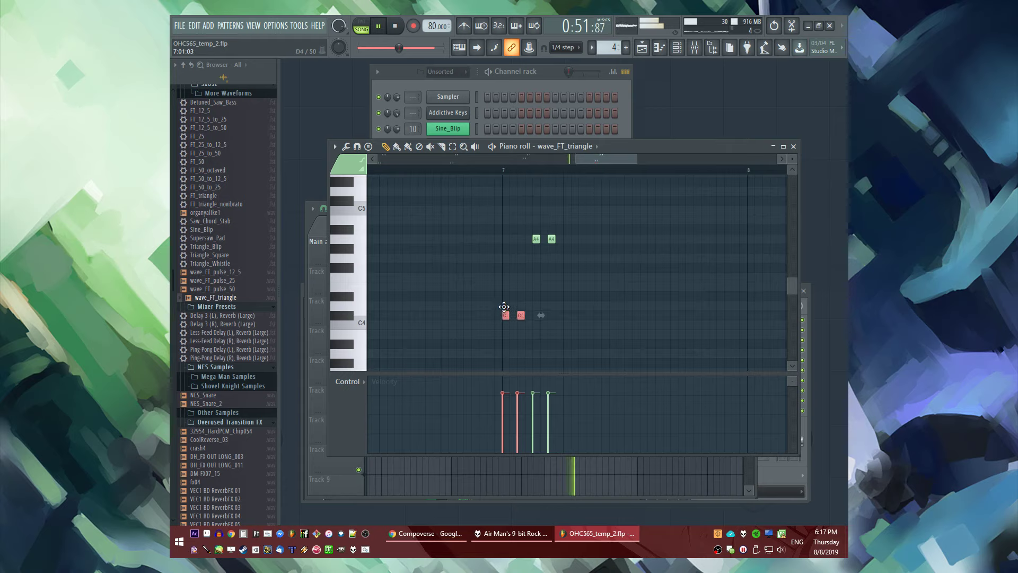
drag(521, 226, 588, 262)
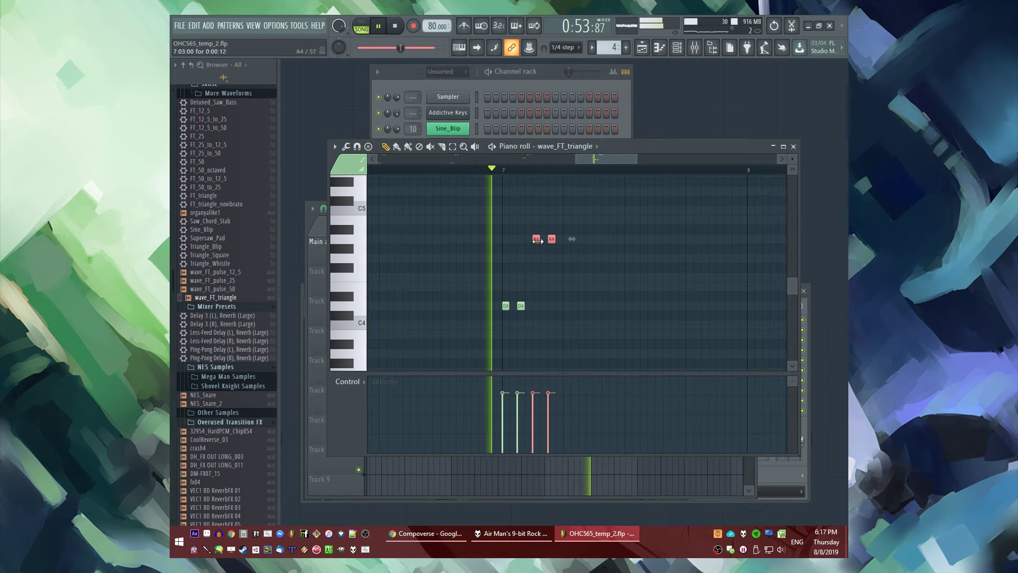
click(540, 276)
scroll(391, 182, down, 4)
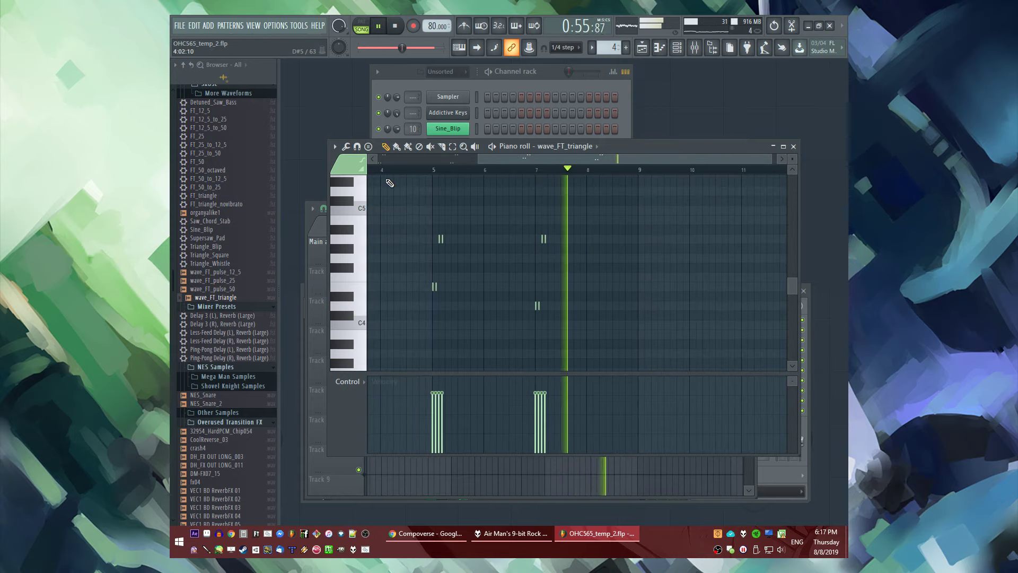
Place another Pattern 4 clip at bar 21 on Track 7 of the playlist and shorten it to two bars
key(F5)
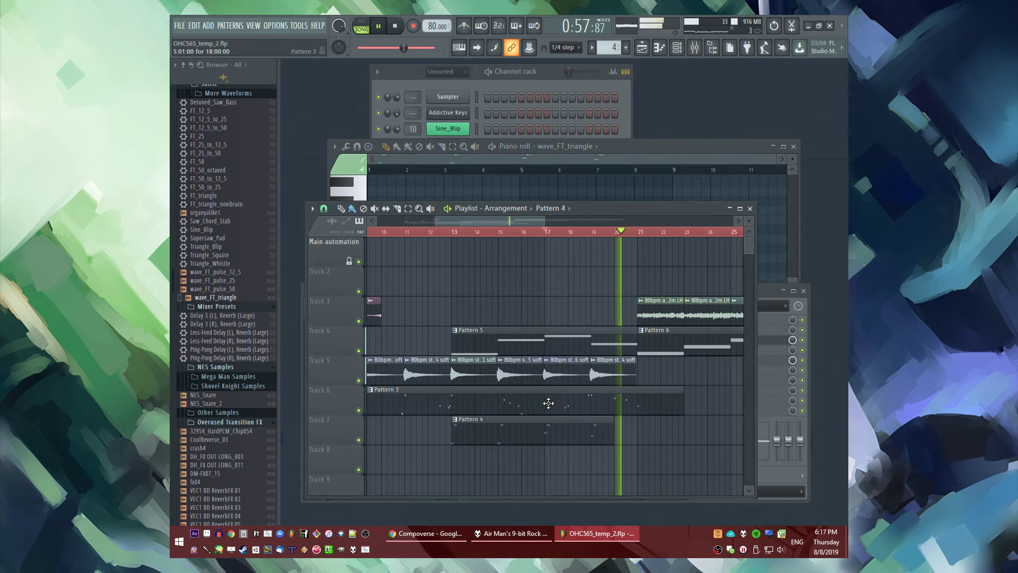
scroll(606, 403, up, 1)
click(608, 426)
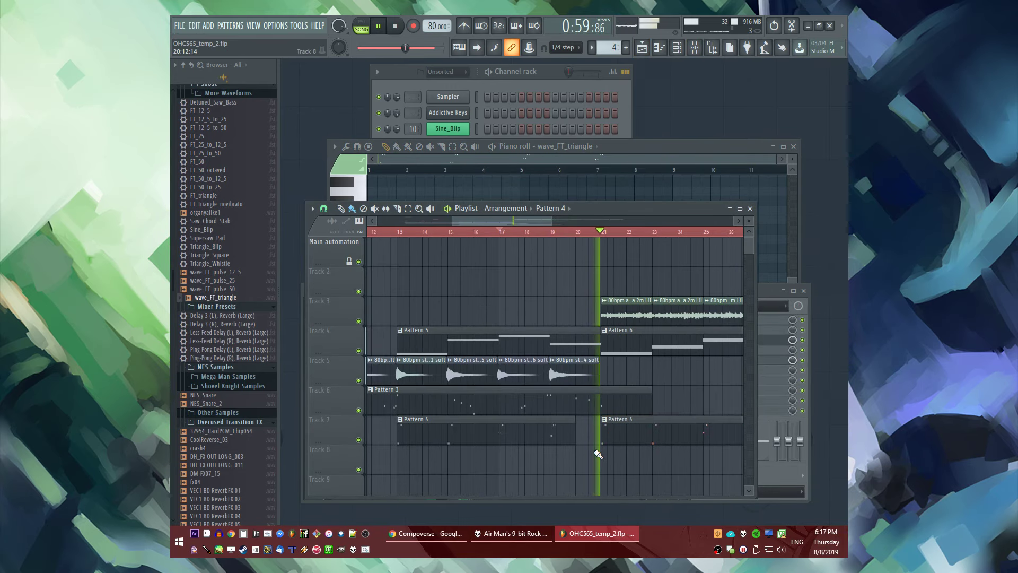
scroll(598, 454, down, 4)
scroll(609, 391, up, 3)
scroll(449, 350, down, 2)
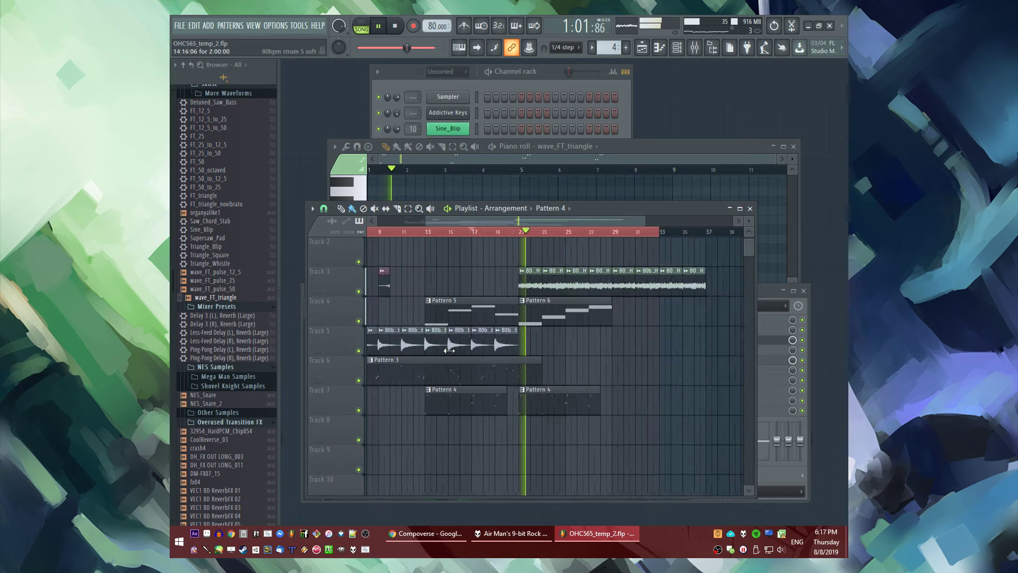
scroll(456, 377, up, 2)
scroll(467, 425, down, 2)
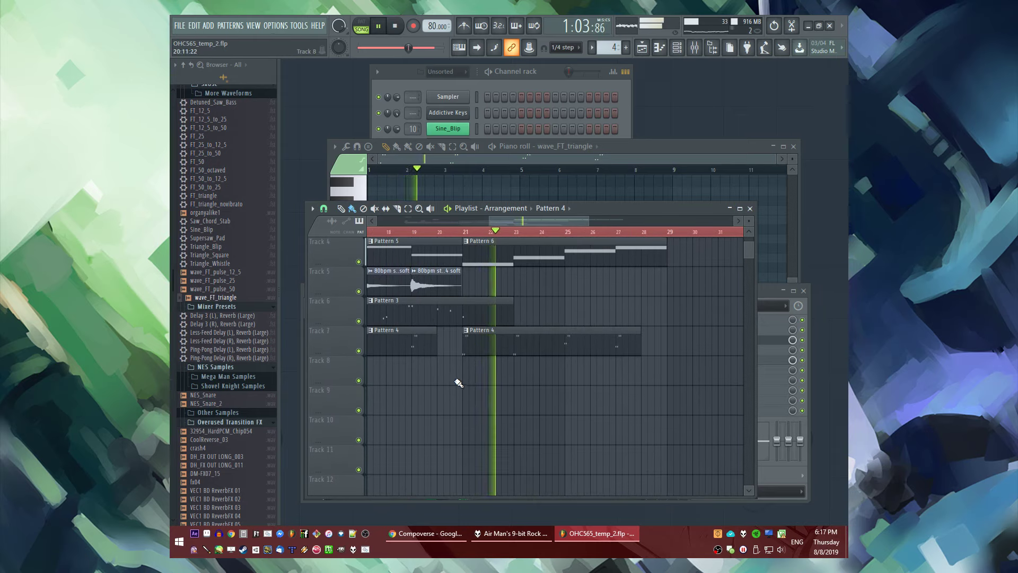
scroll(488, 379, up, 3)
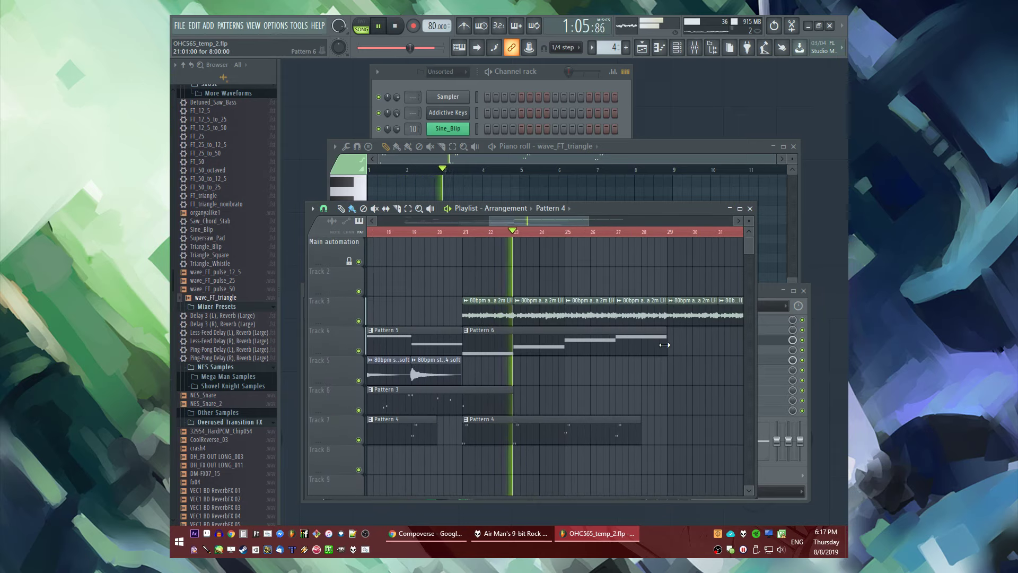
scroll(498, 403, down, 1)
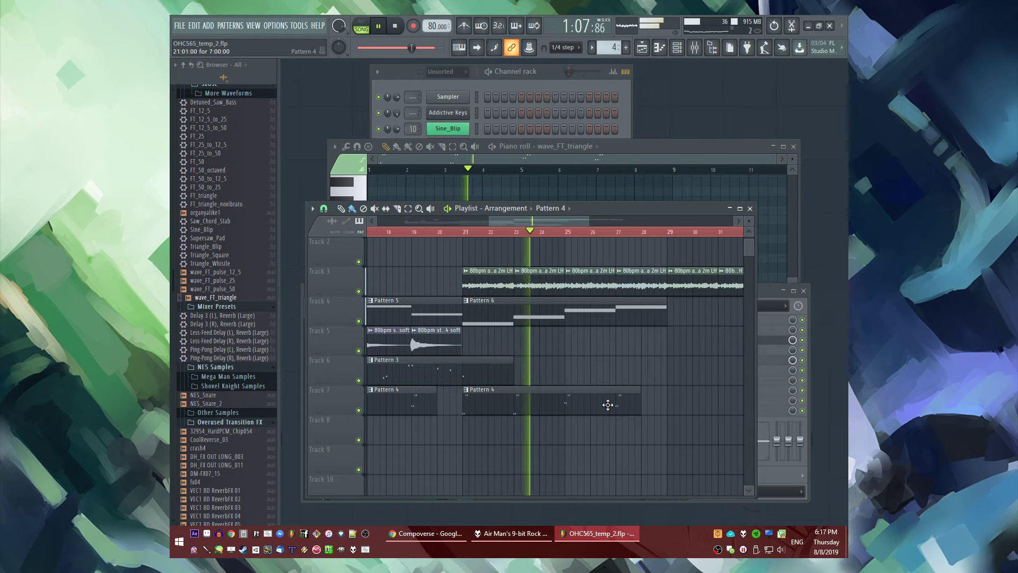
drag(637, 403, 530, 448)
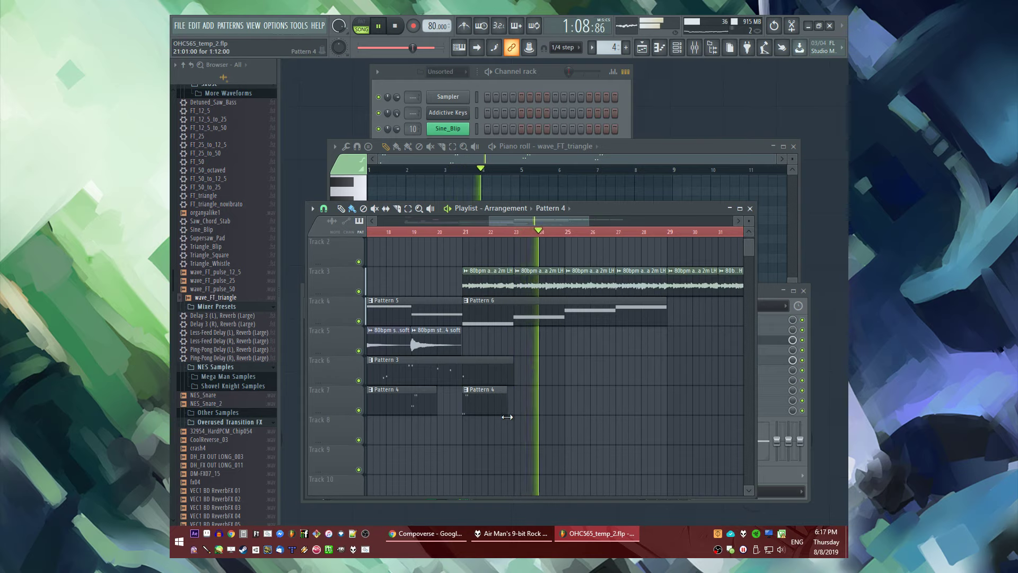
Place a new empty Pattern 7 at bar 21 on Track 8 and add the Grv Kick Acoustic 03 sample as a channel
click(469, 445)
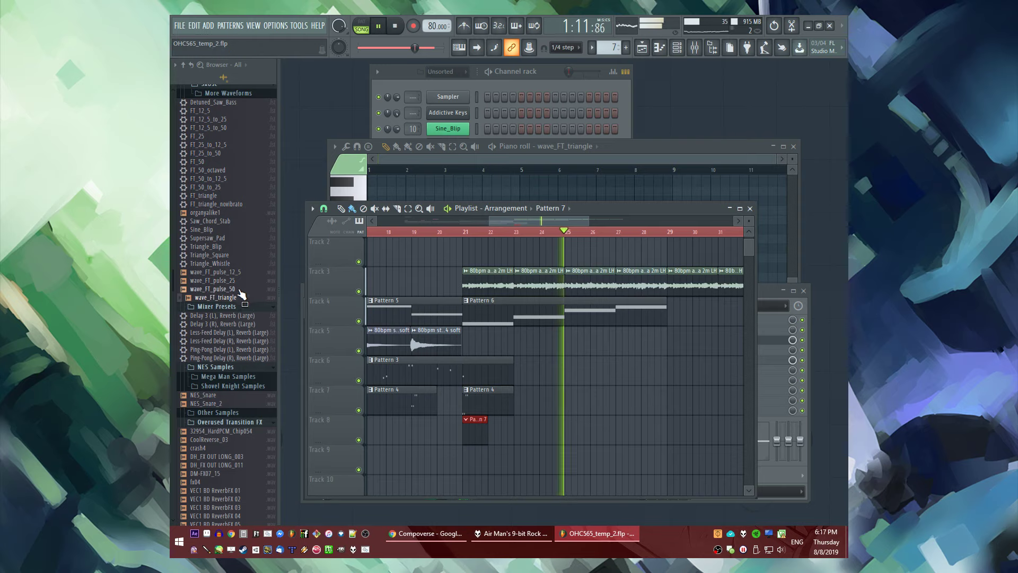
scroll(233, 300, up, 15)
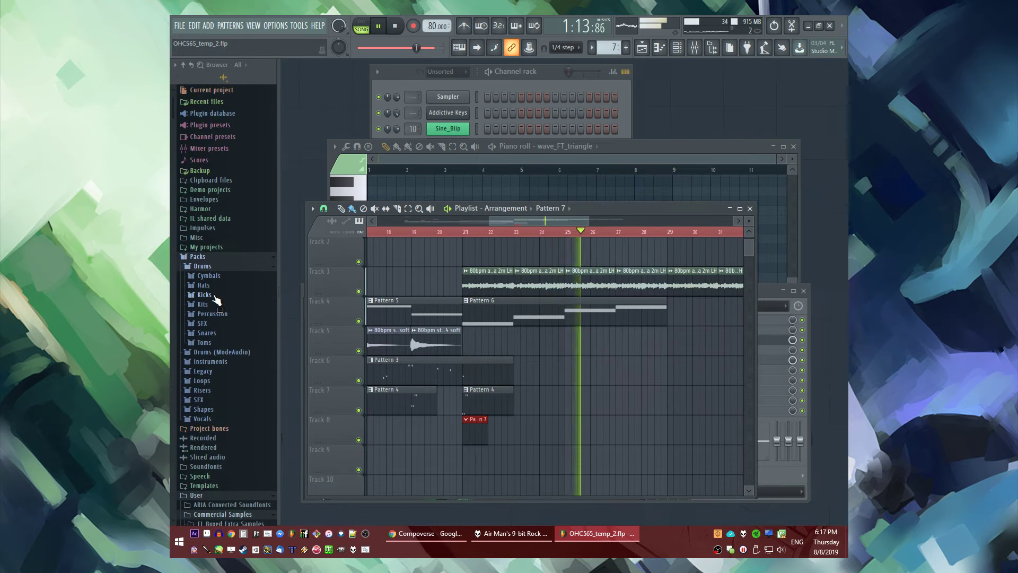
scroll(217, 300, down, 15)
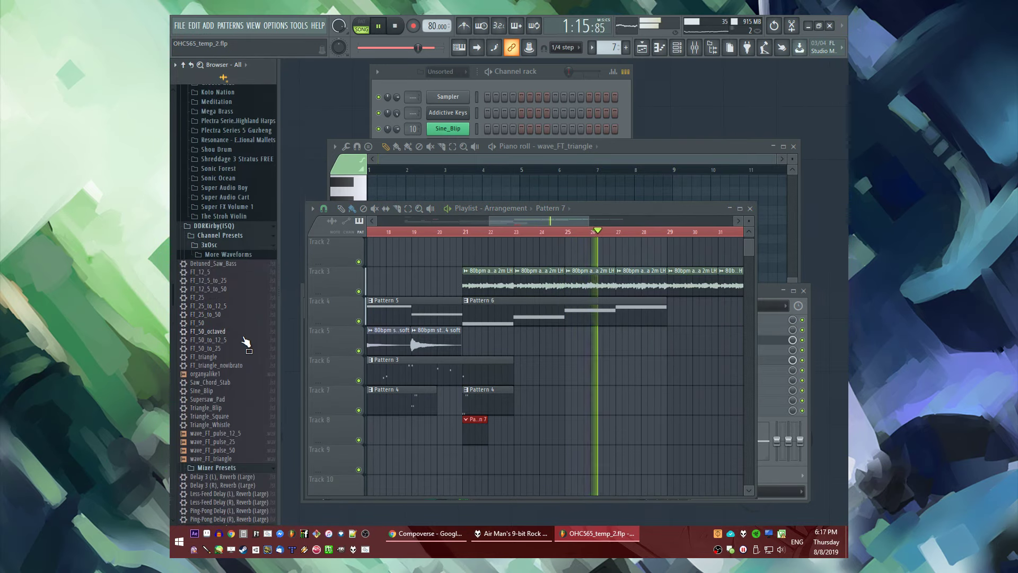
scroll(223, 371, up, 10)
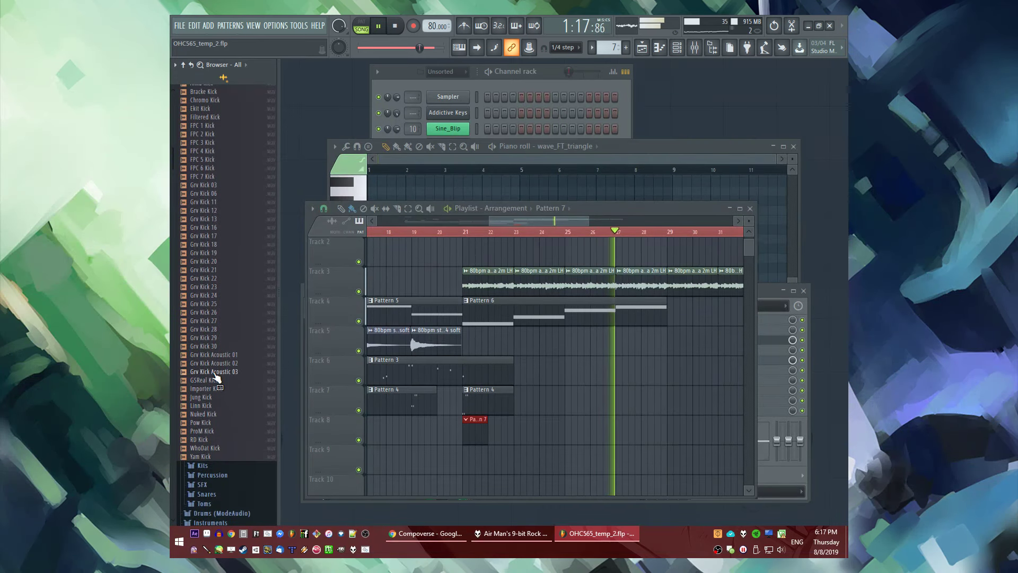
drag(215, 376, 207, 289)
drag(241, 365, 459, 192)
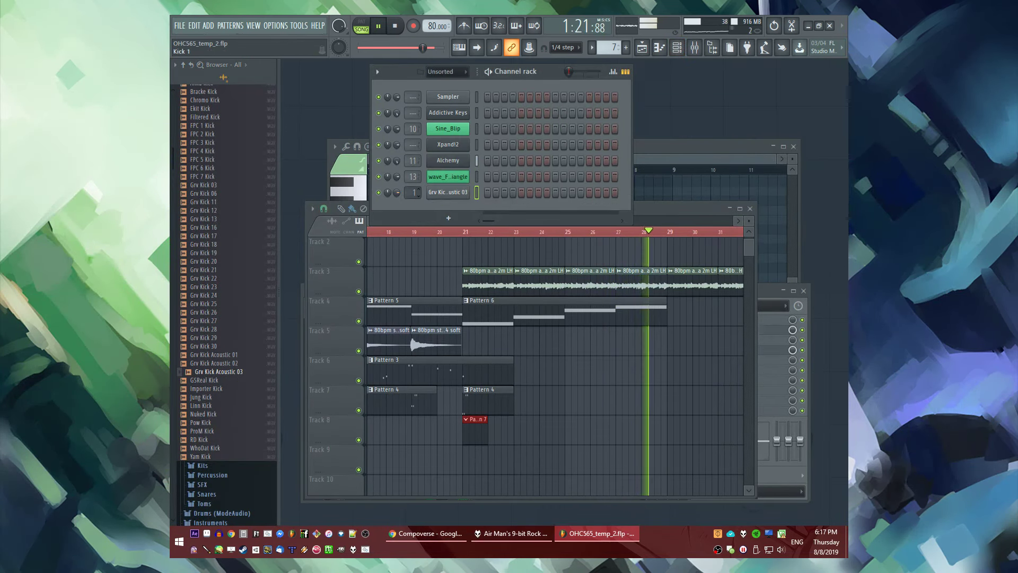
Create Pattern 8 and place it at bar 29 on Track 6, under the guitar arpeggio
key(F4)
key(Return)
click(676, 377)
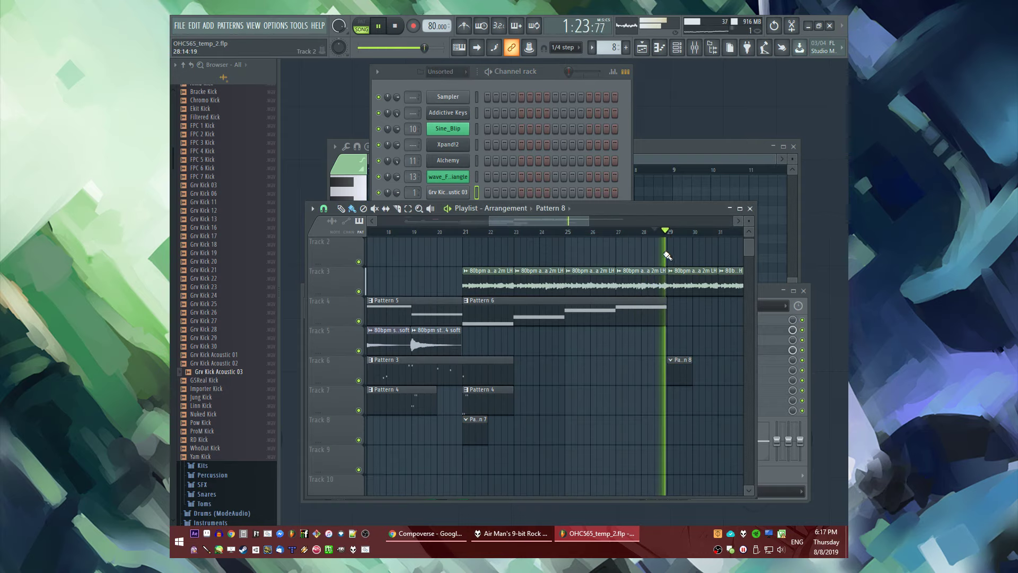
scroll(572, 241, up, 3)
scroll(571, 241, down, 3)
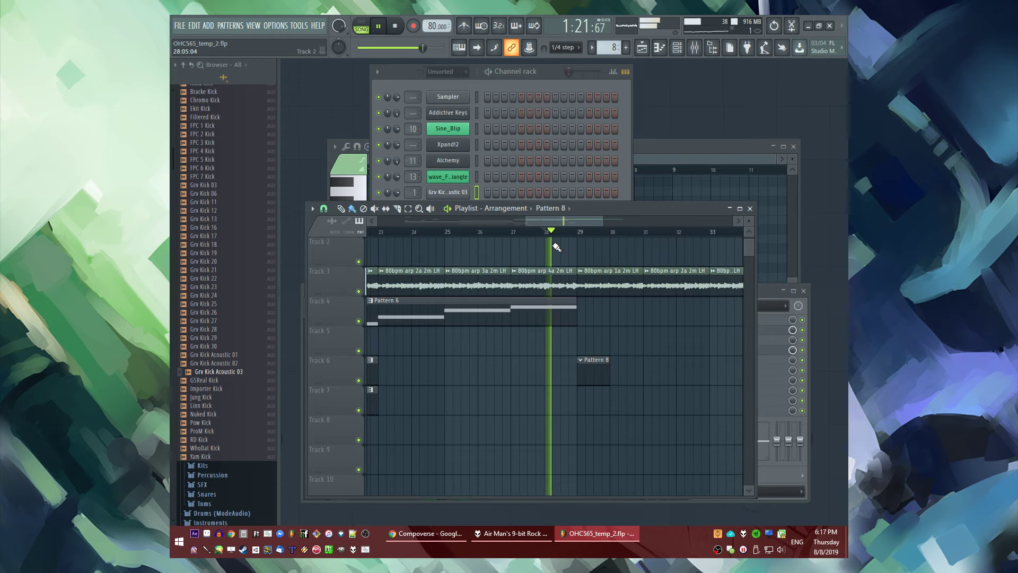
Put a Grv Kick Acoustic 03 hit on the first step of Pattern 8 and stop playback
click(540, 86)
click(487, 193)
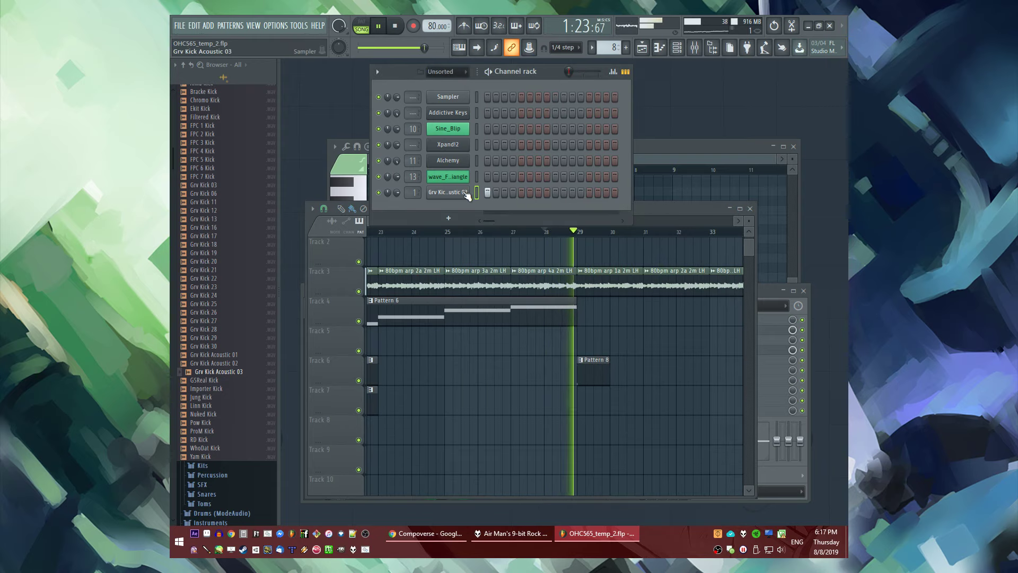
key(space)
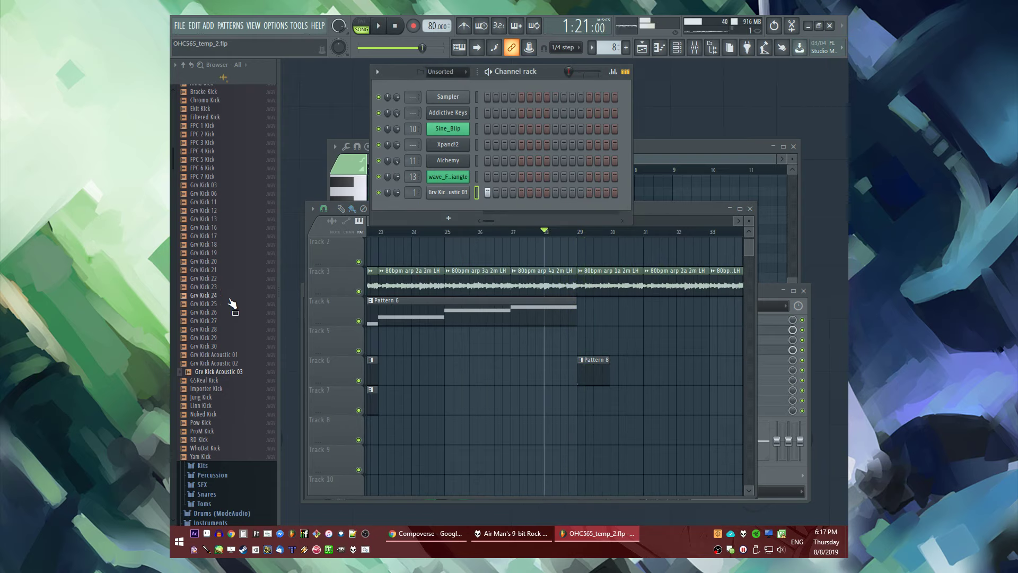
Look through the snare samples in the Drums pack
scroll(228, 287, up, 10)
click(211, 297)
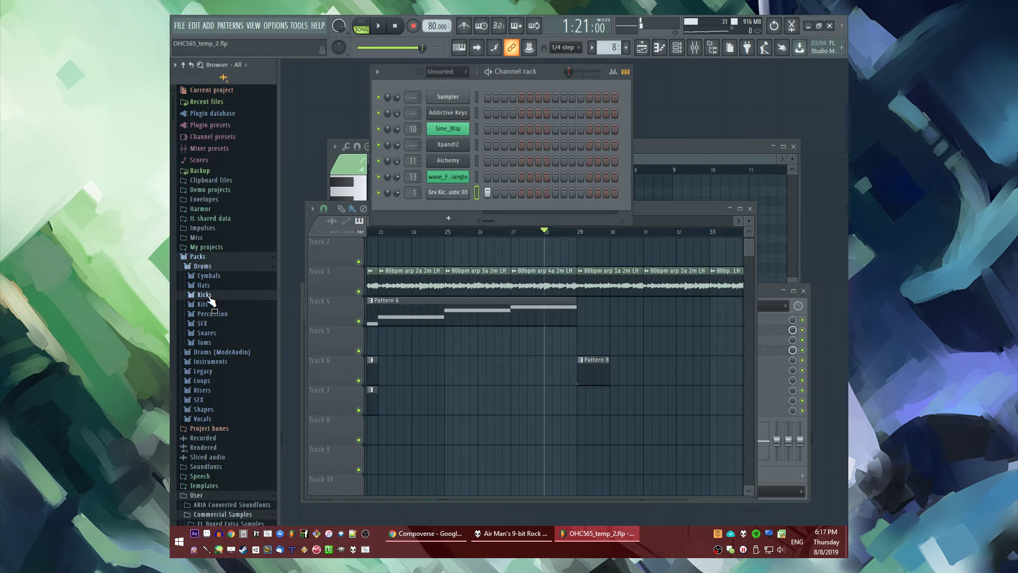
click(228, 333)
scroll(217, 318, down, 20)
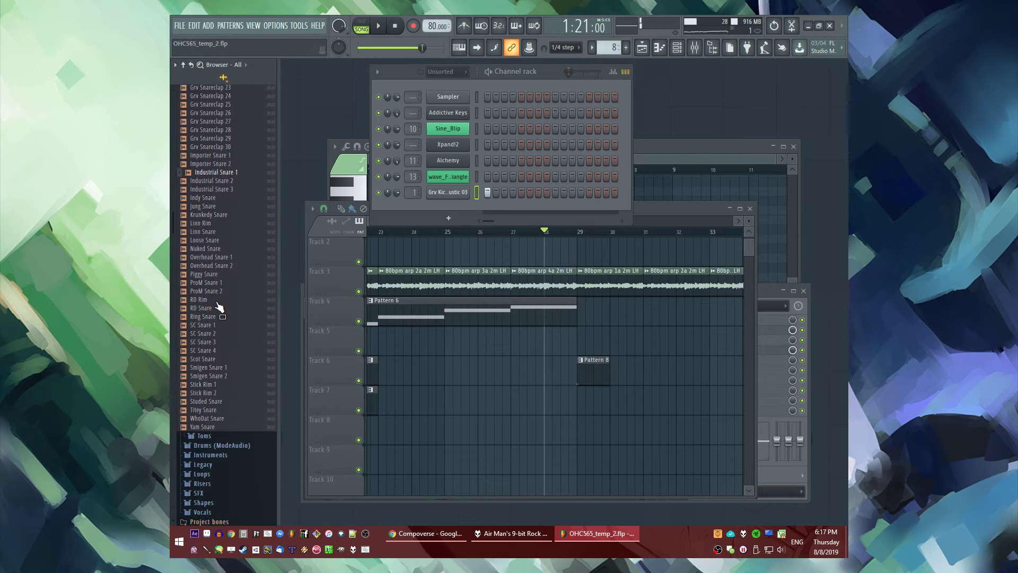
scroll(228, 361, up, 15)
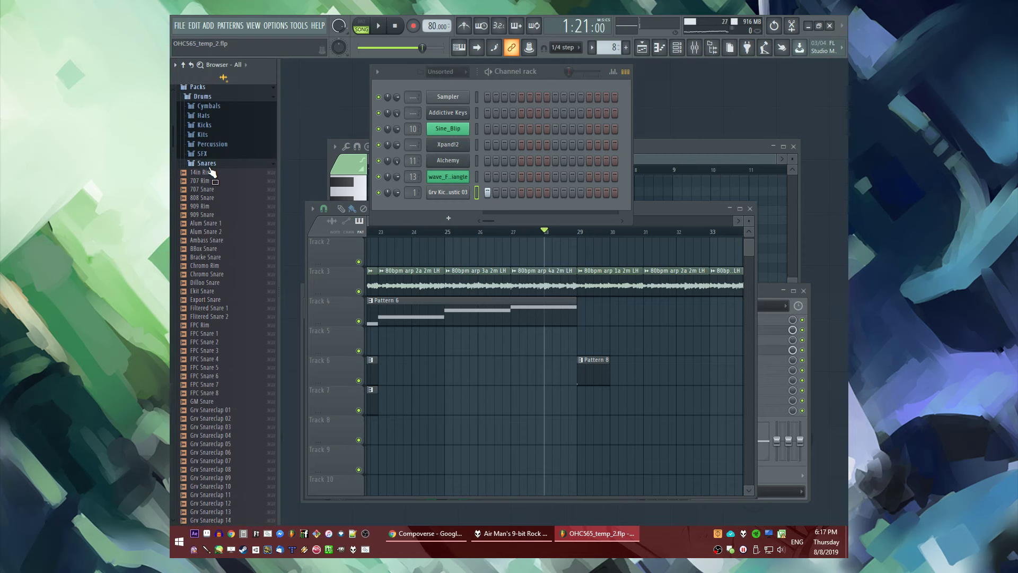
click(212, 163)
Add a Kontakt Portable x64 [64bit] instrument channel to the project
click(208, 26)
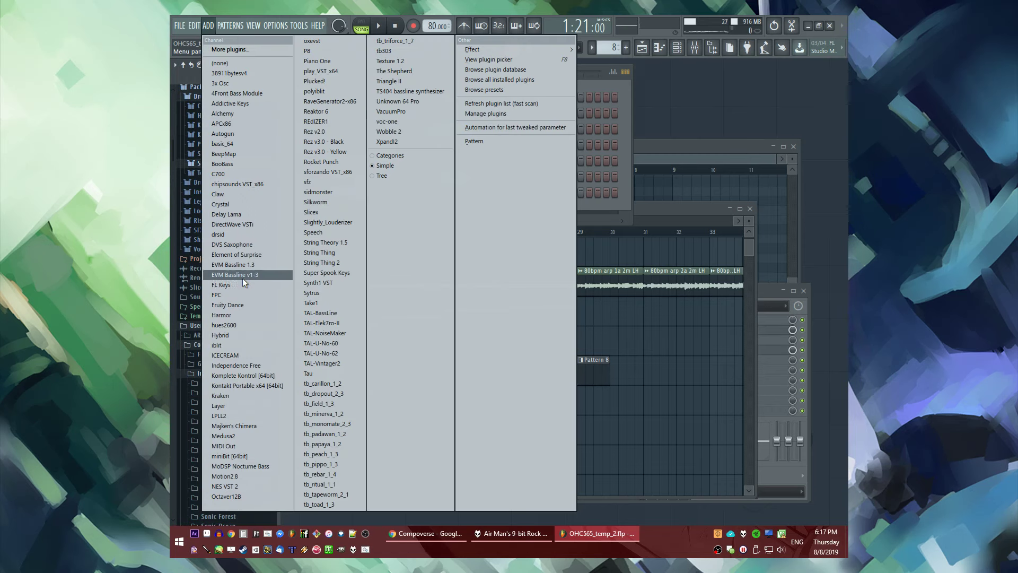
click(247, 385)
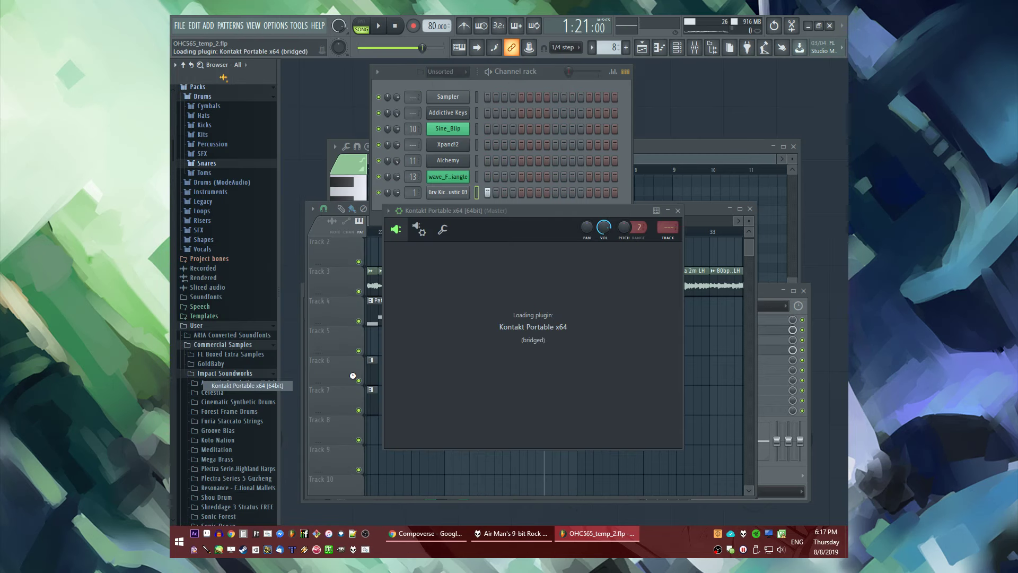
click(374, 461)
Load GB Superfreak Kit Multi from the Groove Bias library into Kontakt, replacing the existing multi
click(218, 430)
scroll(239, 318, down, 5)
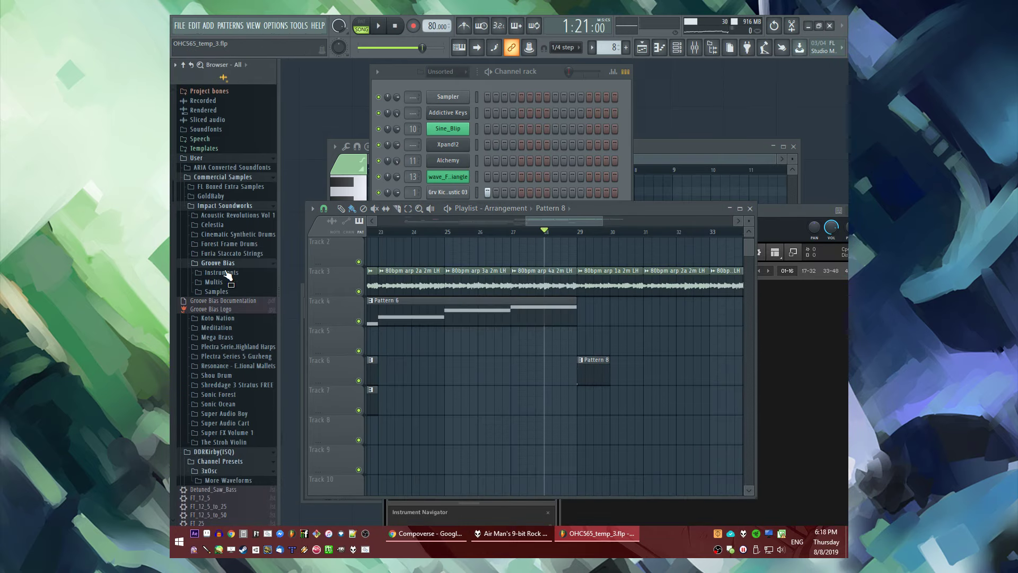
click(228, 290)
click(222, 282)
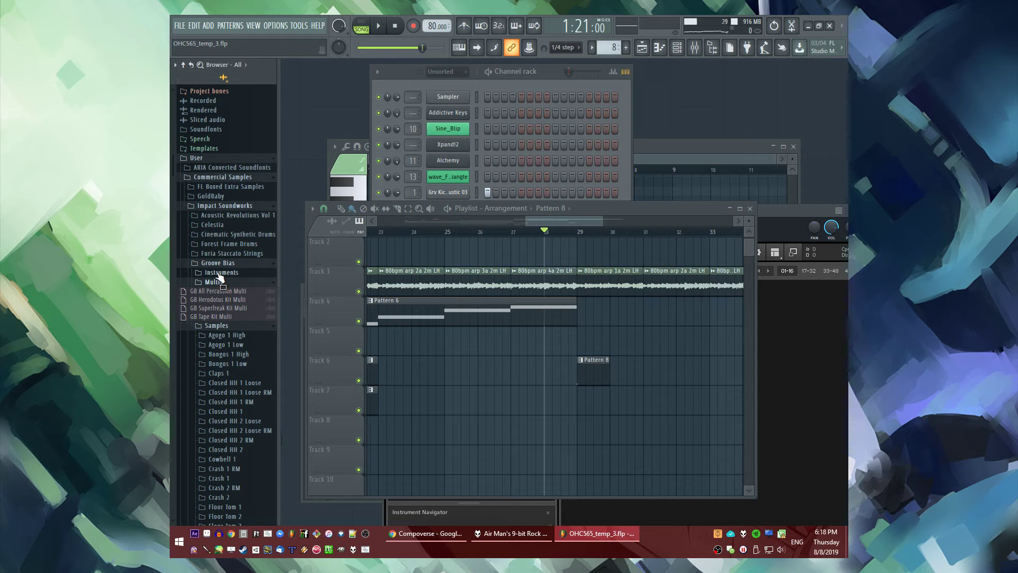
click(220, 272)
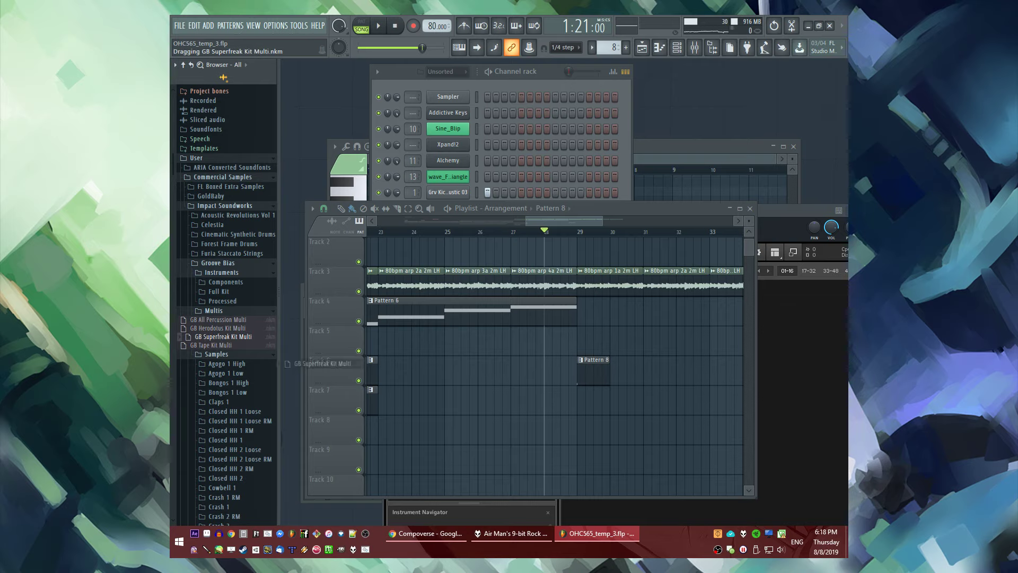
click(214, 291)
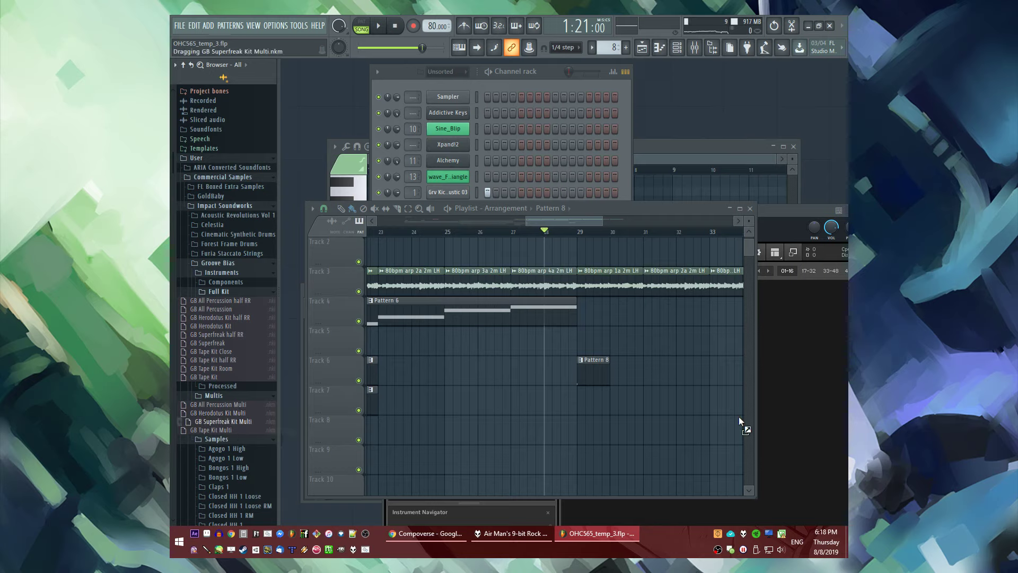
drag(803, 422, 802, 420)
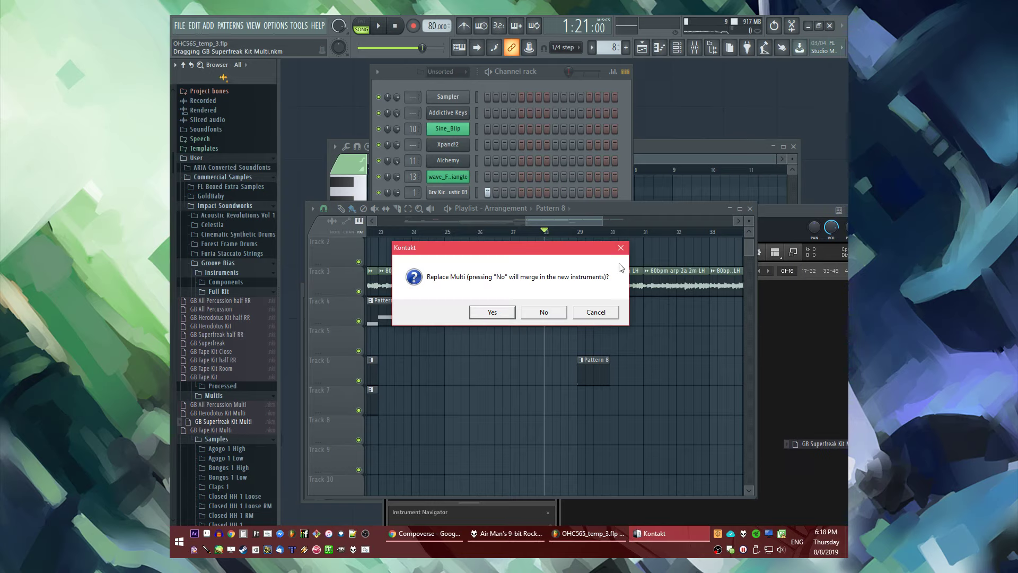
click(492, 312)
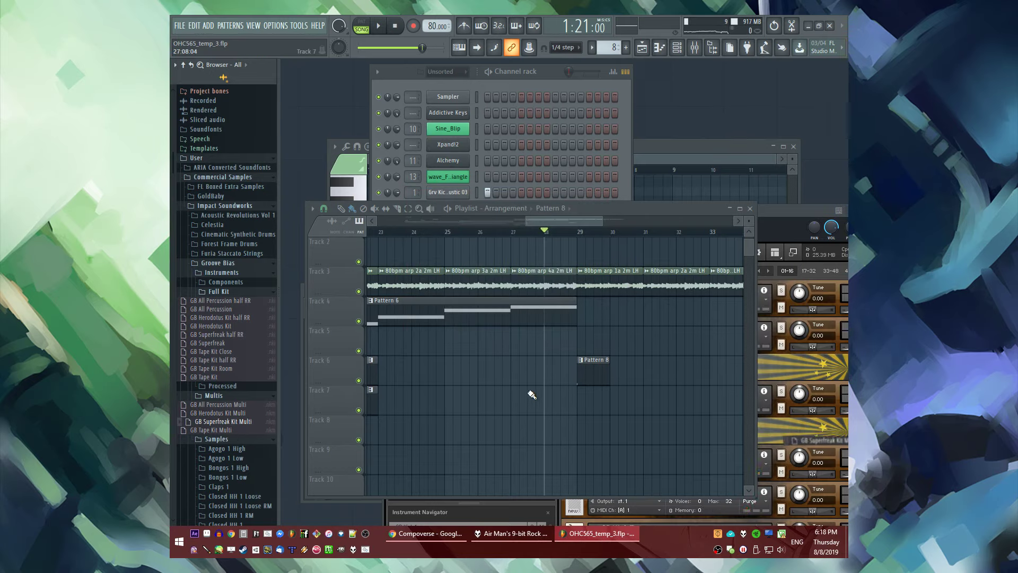
Open the Kontakt channel's piano roll in Pattern 8 and place a C3 note at the start of bar 1
click(478, 178)
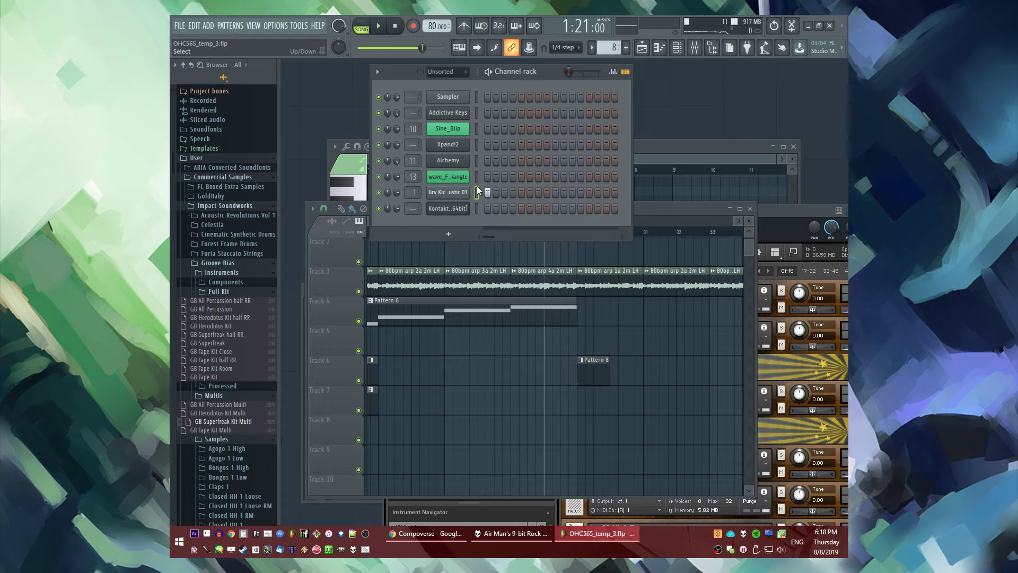
right_click(464, 214)
click(477, 220)
drag(344, 301, 361, 337)
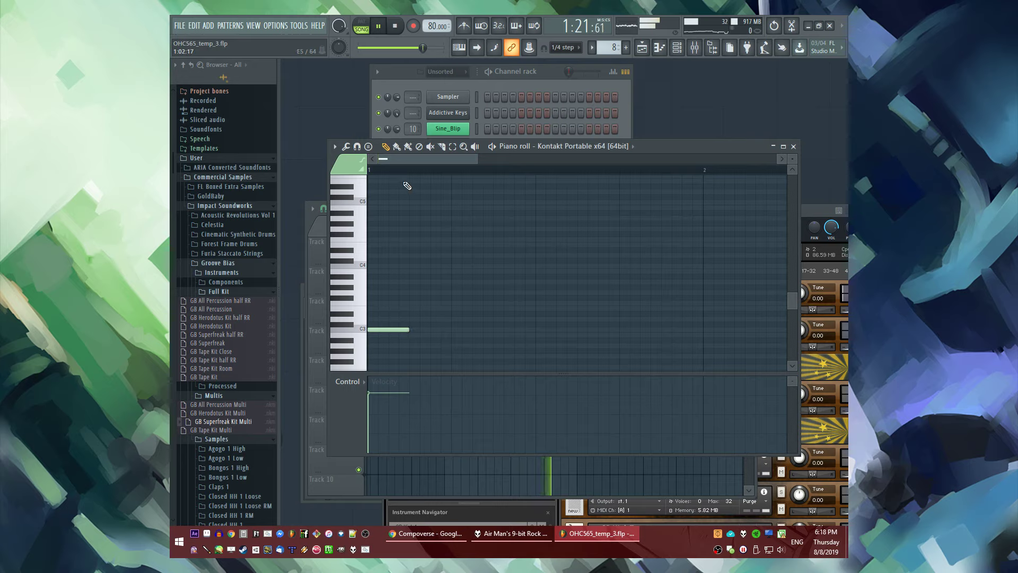
key(space)
Place D3 notes on beats 2 and 4 of bar 1 in the Kontakt part and listen to them
drag(411, 319, 448, 321)
key(space)
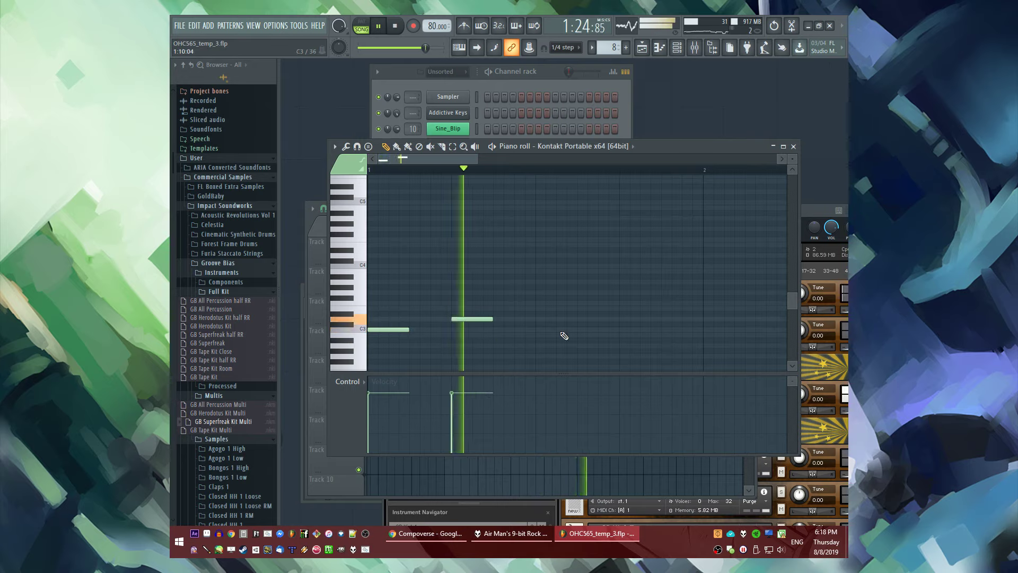
click(611, 315)
drag(611, 315, 621, 319)
key(space)
Place F#3 hi-hat notes on steps 1, 3 and 4 of bar 1, with a lowered velocity on steps 3 and 4
click(373, 314)
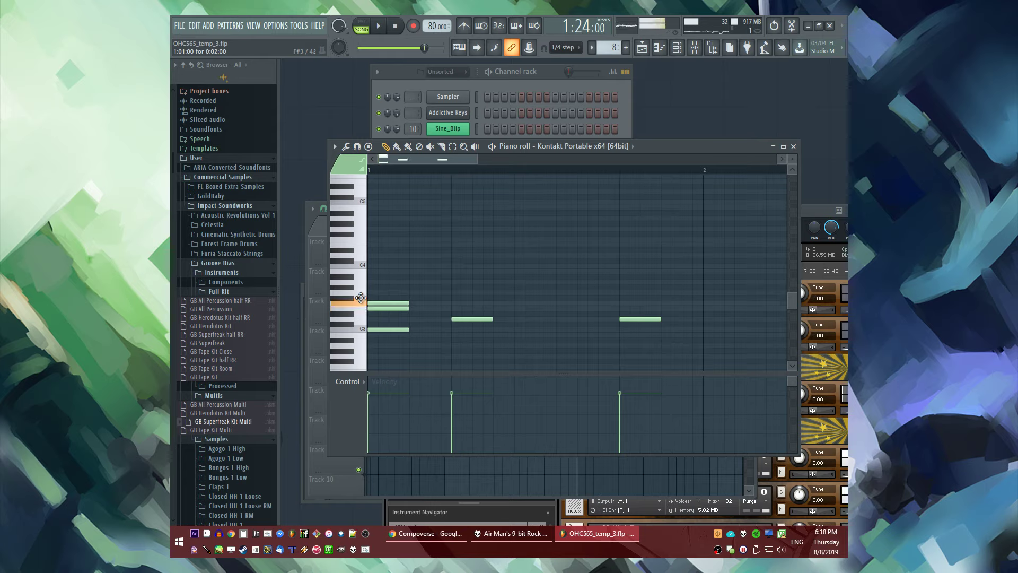
drag(358, 290, 430, 299)
key(space)
key(space)
key(space)
click(409, 414)
click(438, 297)
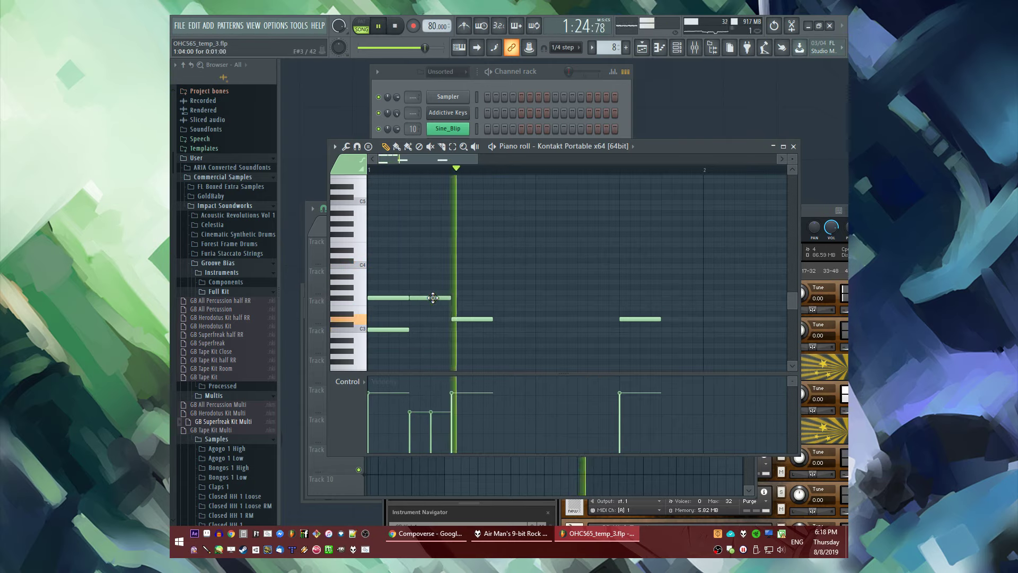
Accent the F#3 note on step 3 with a slightly higher velocity and make the one on step 4 clearly softer
click(431, 406)
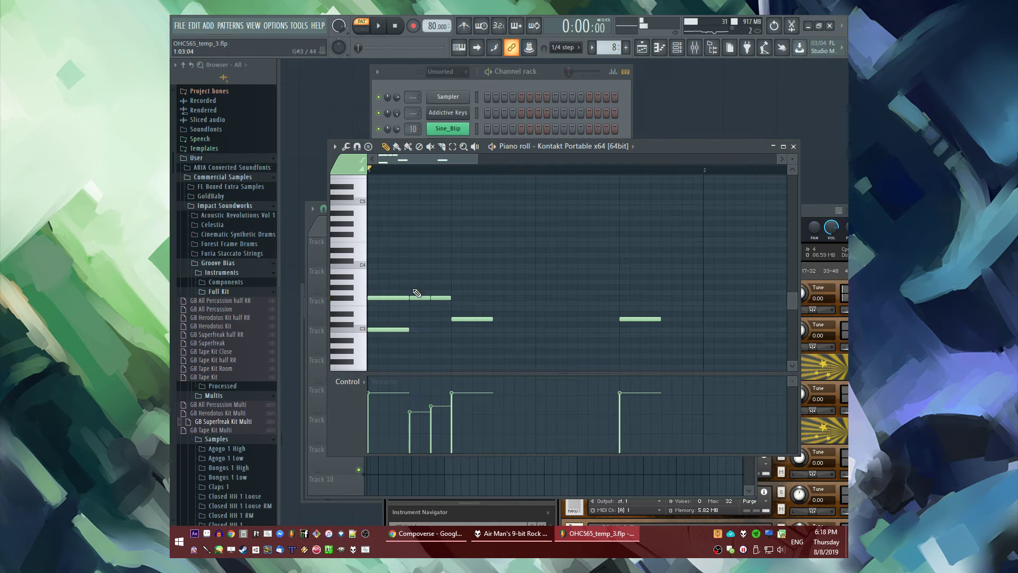
key(space)
click(417, 403)
click(433, 425)
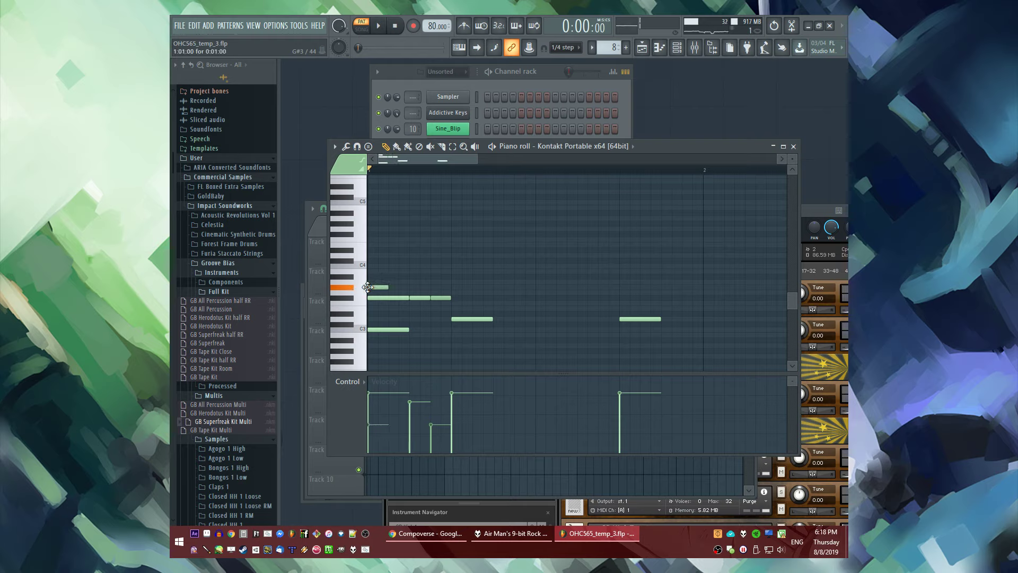
Place a soft G#3 note on step 6 and soft F#3 notes on steps 7 and 8, auditioning the pattern
key(space)
drag(368, 287, 471, 285)
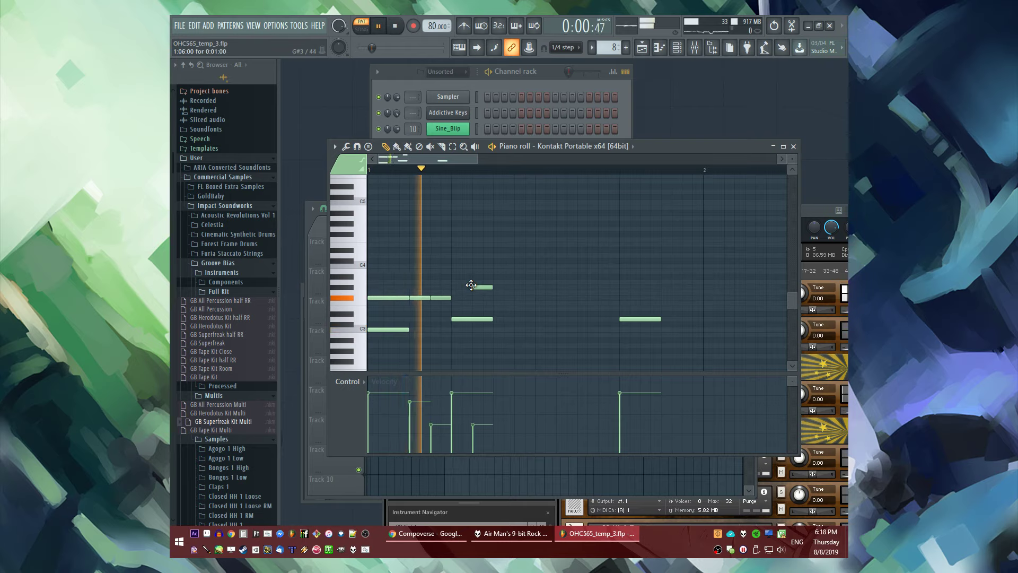
key(space)
click(493, 298)
click(521, 298)
key(space)
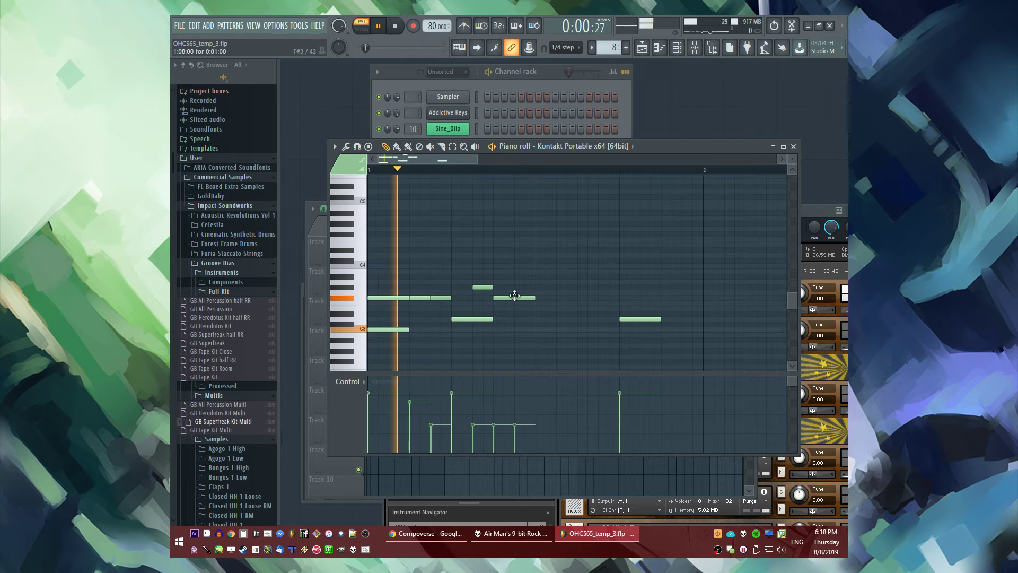
key(space)
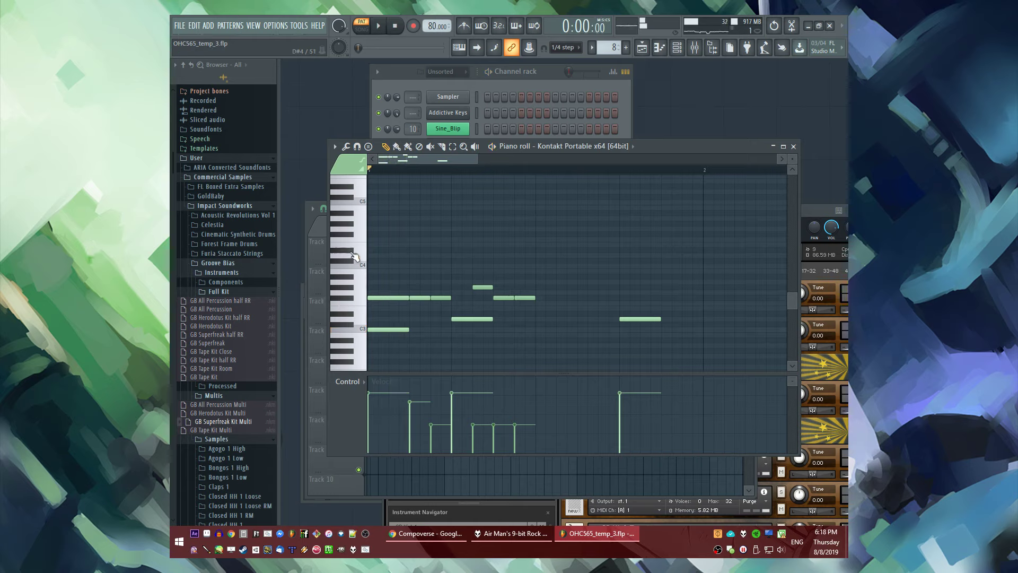
Listen to the drum pattern and place a C3 note on step 11, before the second D3 hit
key(space)
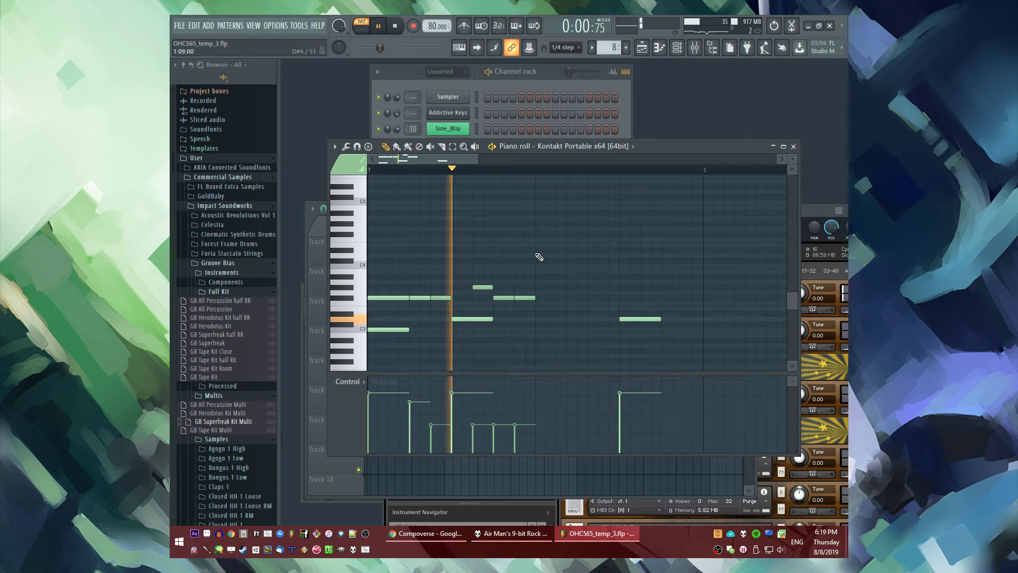
key(space)
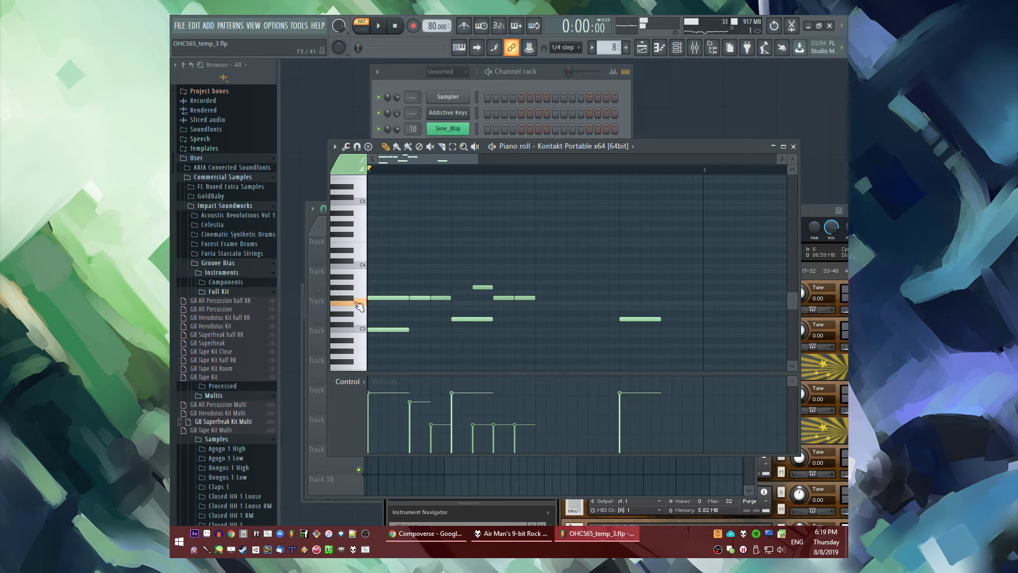
key(space)
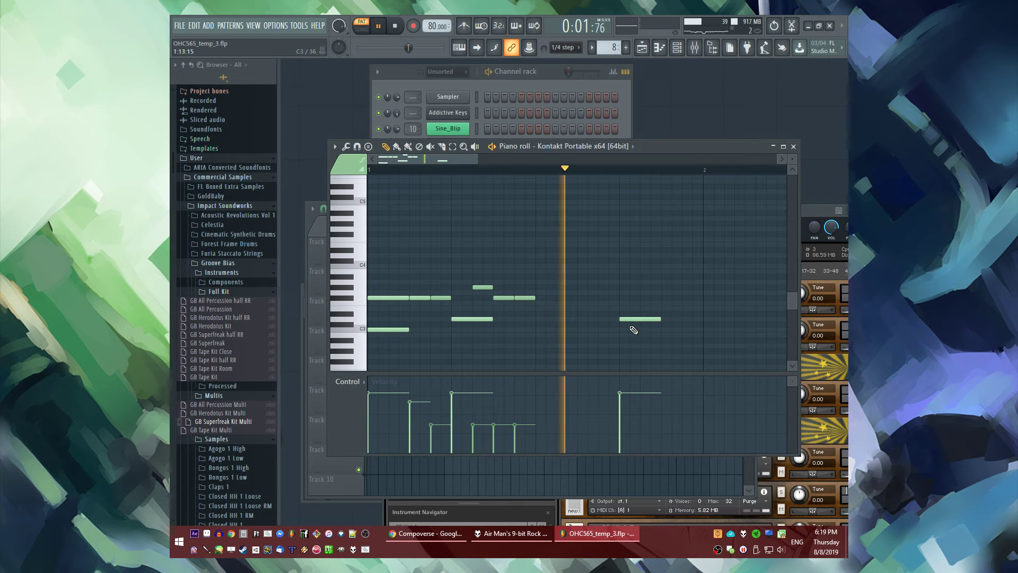
key(space)
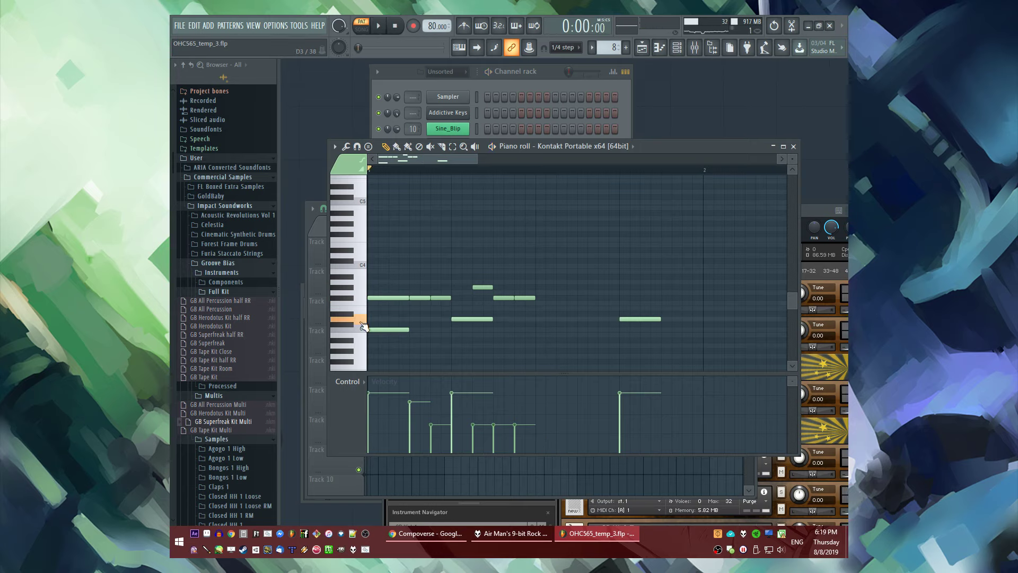
key(space)
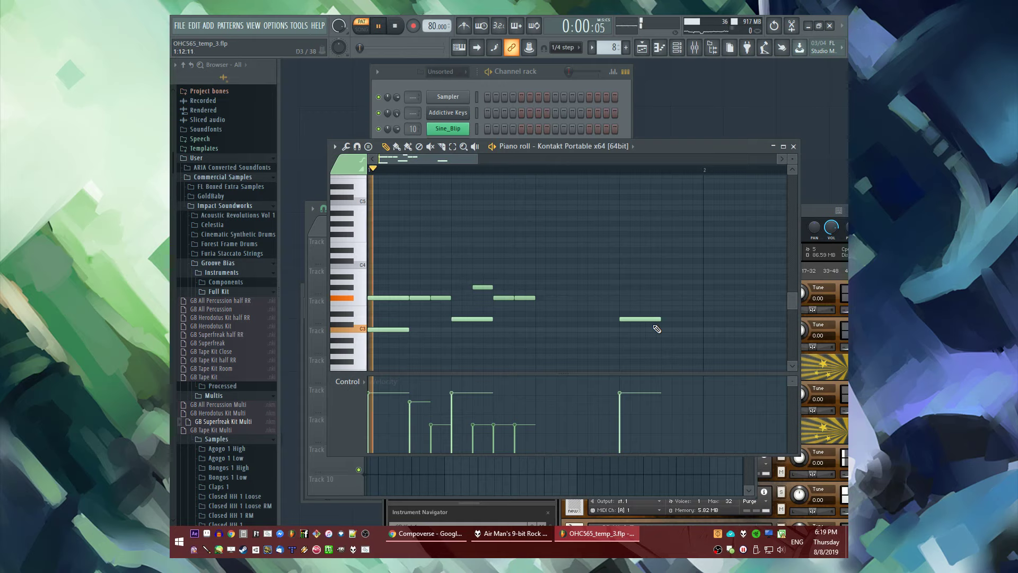
click(588, 330)
drag(586, 326, 608, 331)
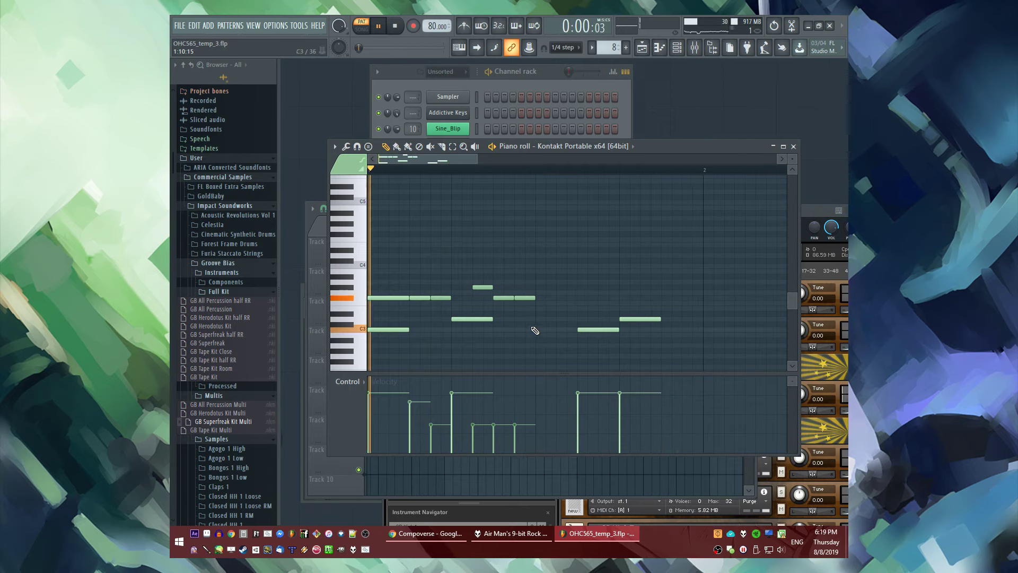
Add three short F#3 notes on step 10, halfway through it and on step 11, lowering the first one's velocity
scroll(493, 302, down, 2)
key(space)
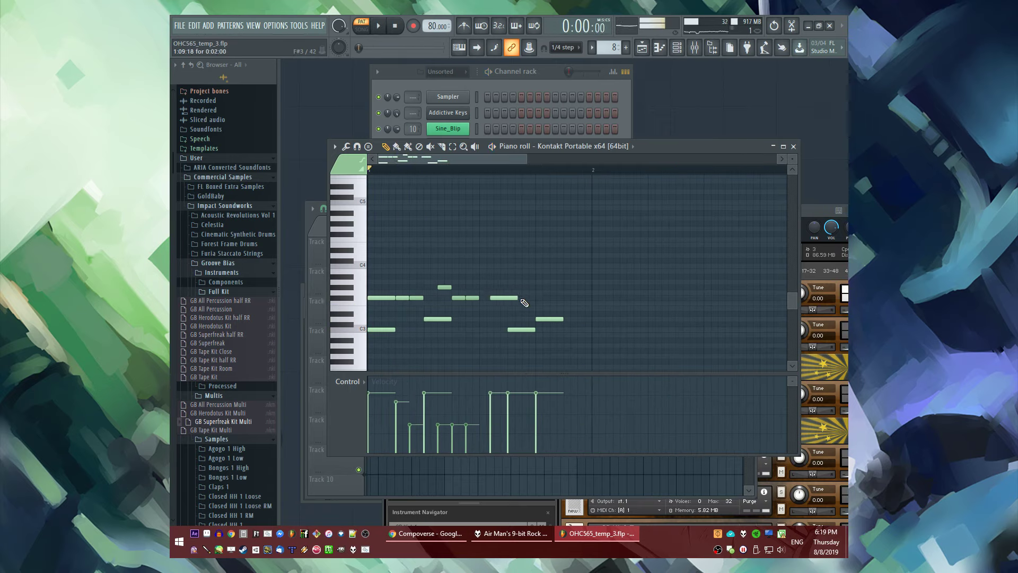
scroll(501, 298, up, 2)
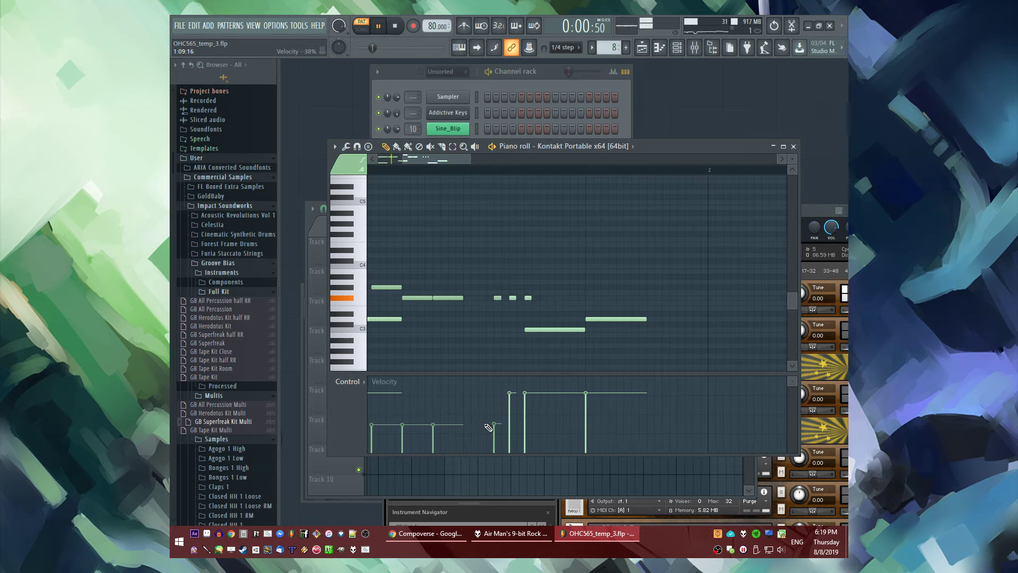
key(space)
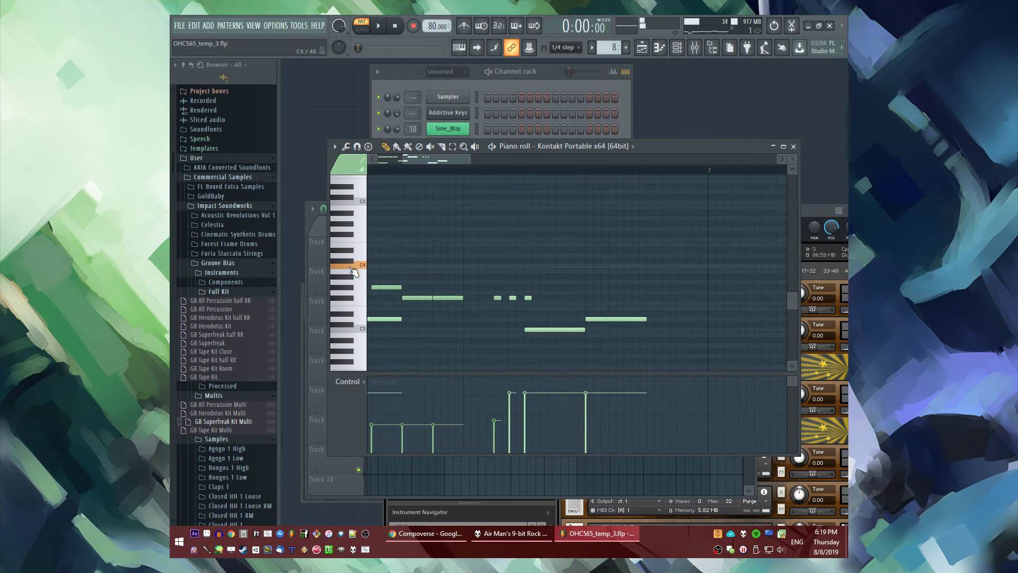
Examine the Superfreak kit's instruments in Kontakt, including the GB Closed HH 1 Loose Combo controls, while the pattern plays
click(808, 217)
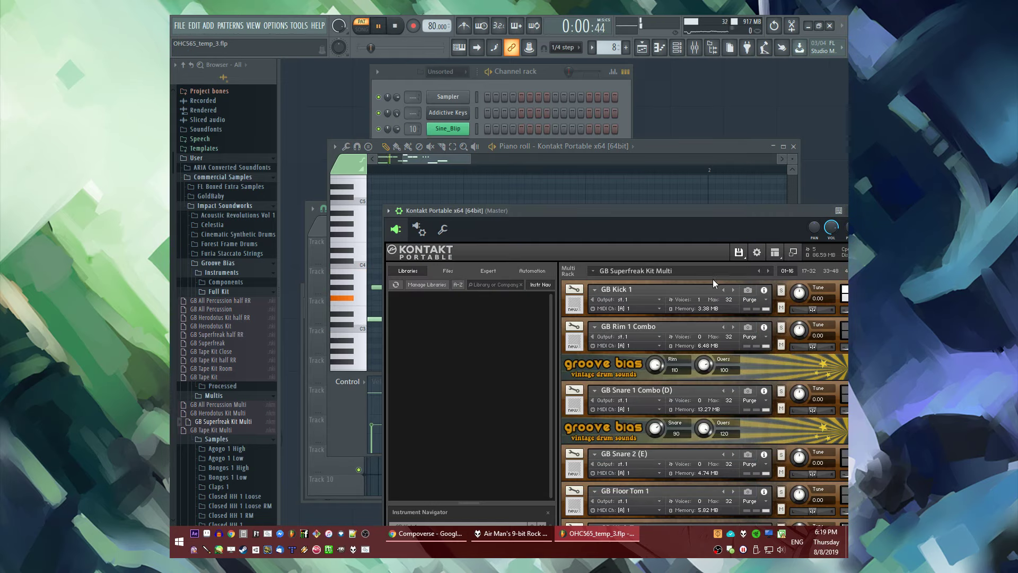
scroll(656, 358, down, 2)
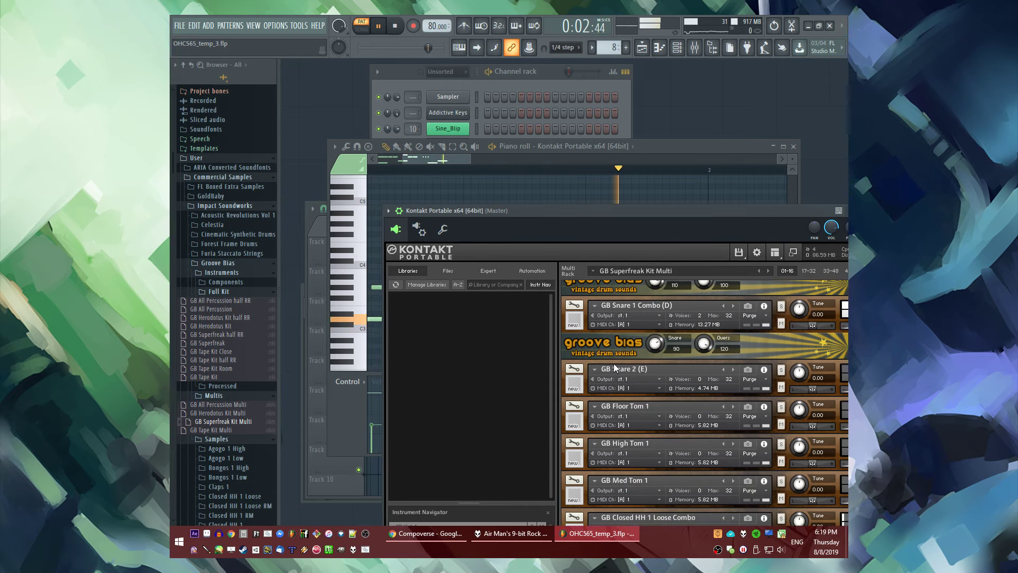
scroll(612, 368, down, 3)
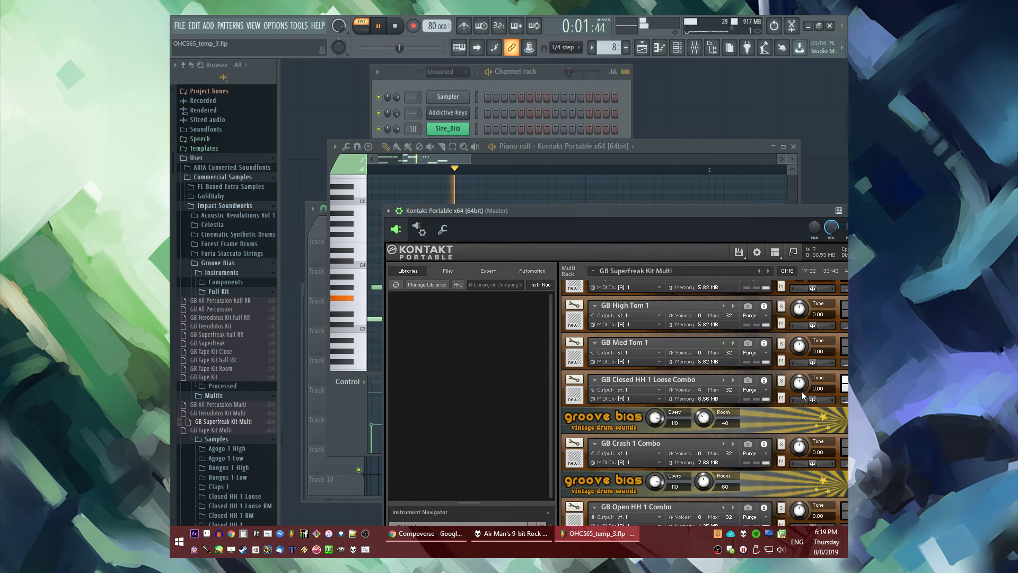
mouse_move(811, 397)
mouse_down()
mouse_move(778, 395)
mouse_move(810, 402)
mouse_up()
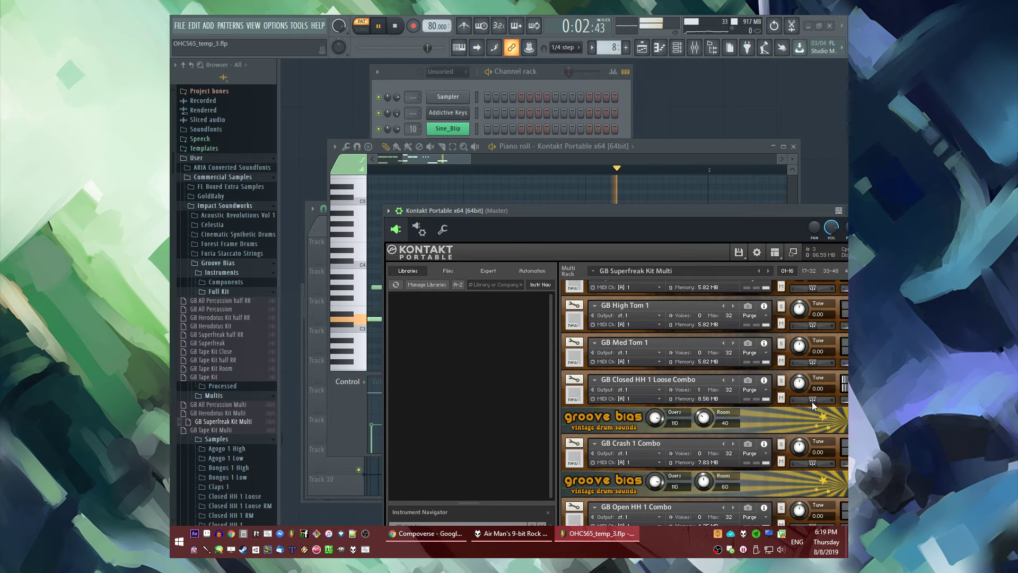
scroll(663, 433, down, 2)
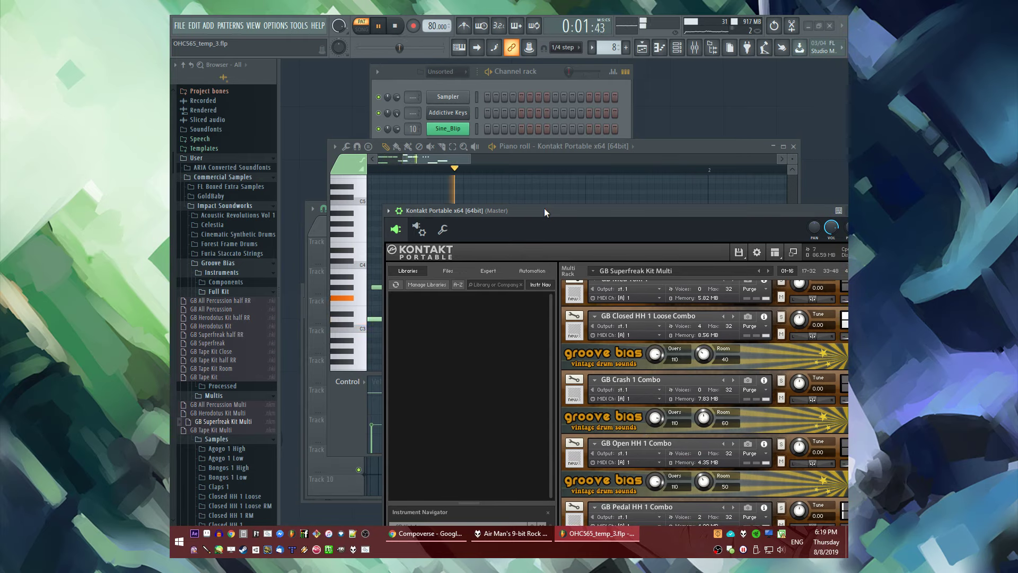
click(678, 157)
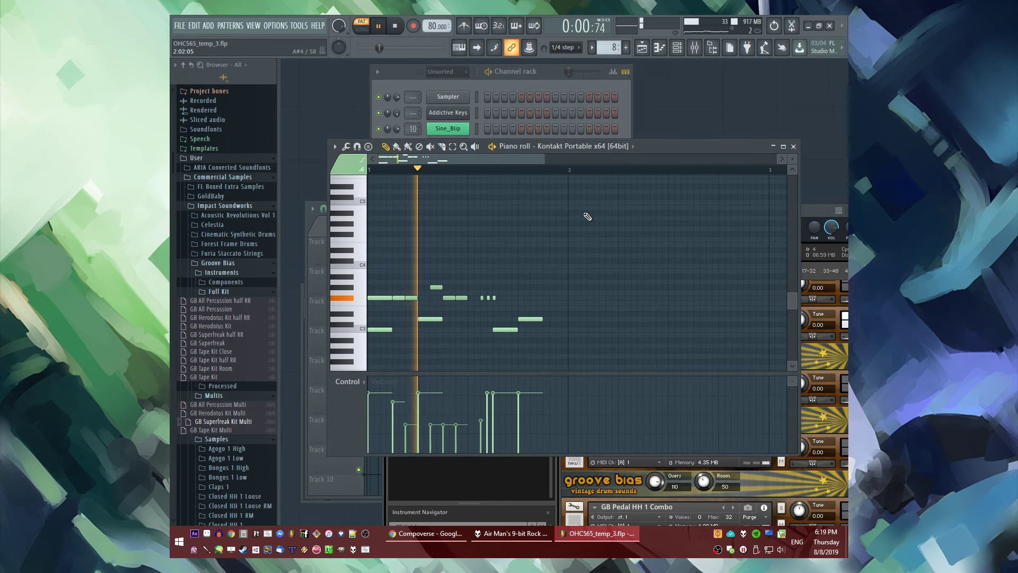
Play the song arrangement and route the Kontakt Portable channel to mixer track 5, Loop 1
key(F5)
click(597, 232)
key(F6)
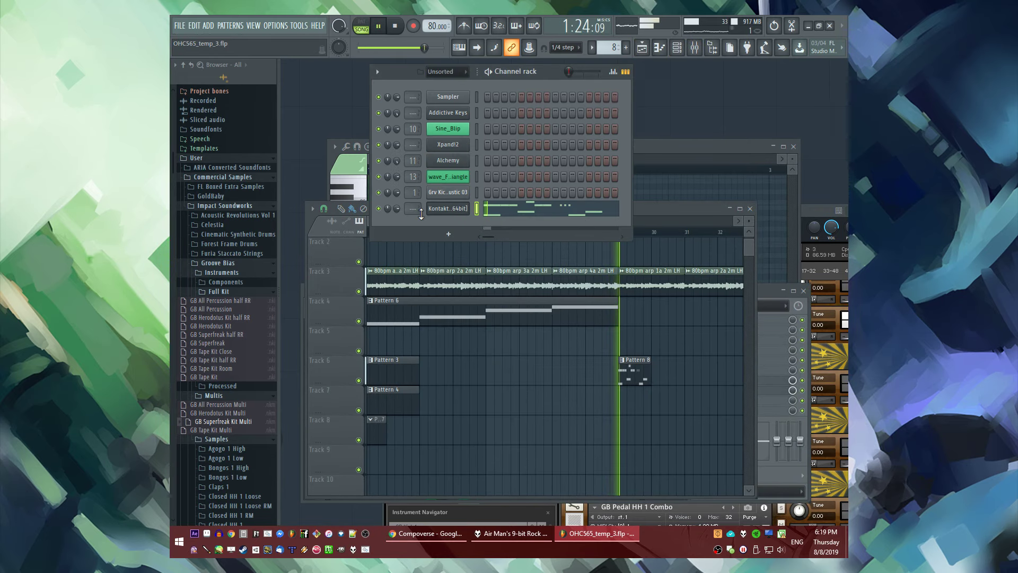
click(445, 208)
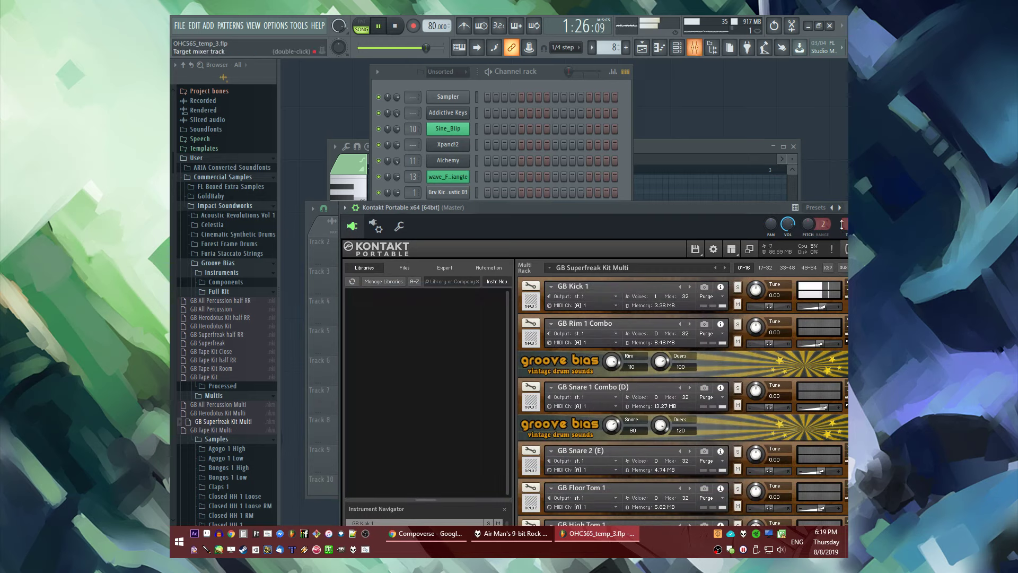
scroll(833, 223, up, 5)
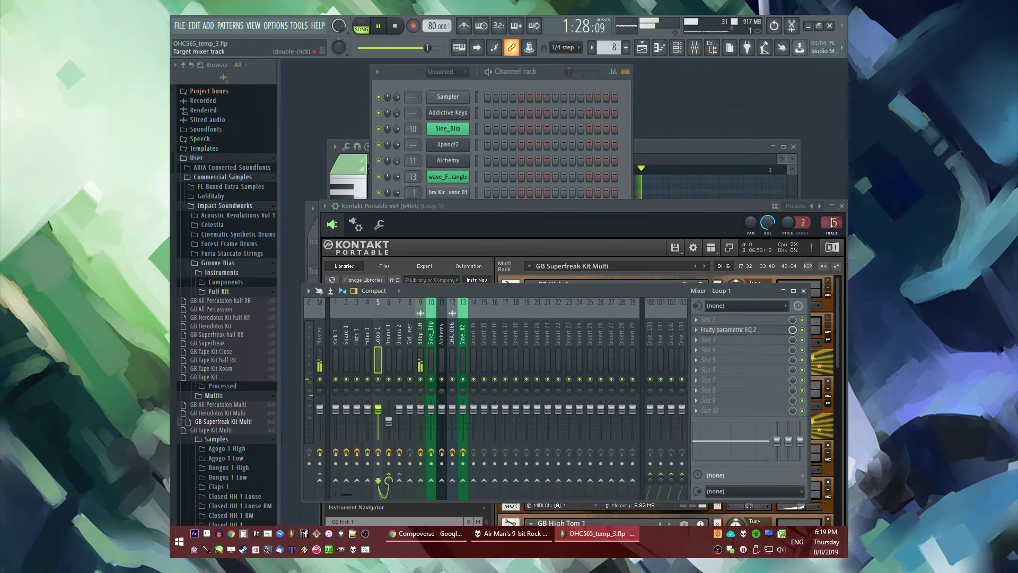
Return to the Kontakt piano roll in pattern playback and place a C3 note on step 8, raising its velocity slightly
click(660, 161)
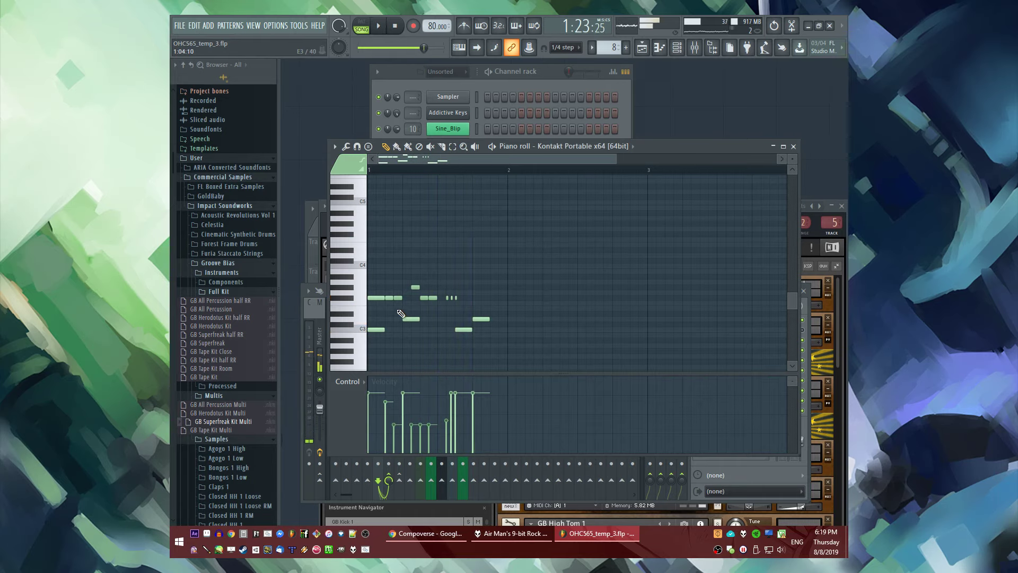
scroll(403, 316, up, 3)
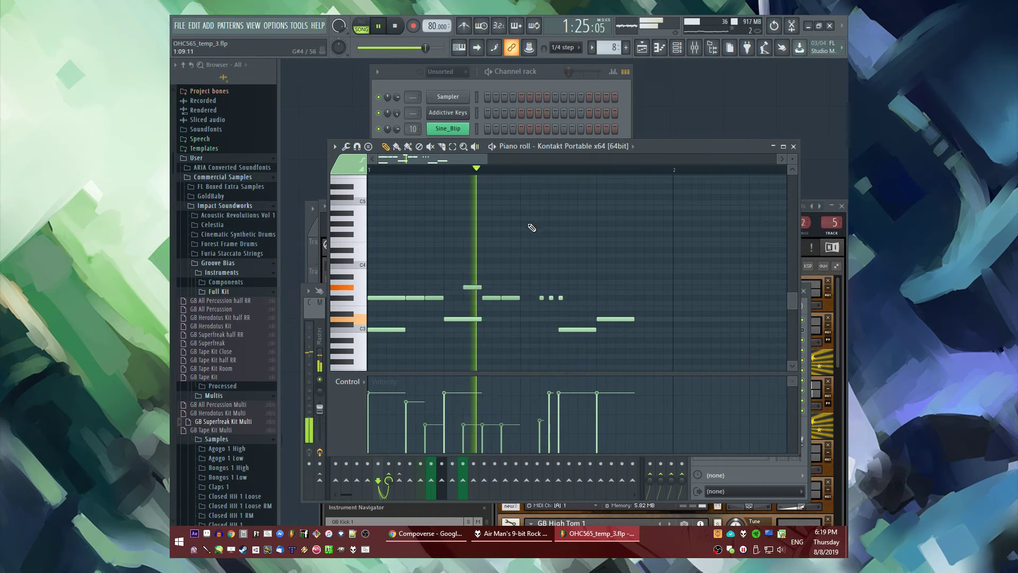
key(l)
click(503, 330)
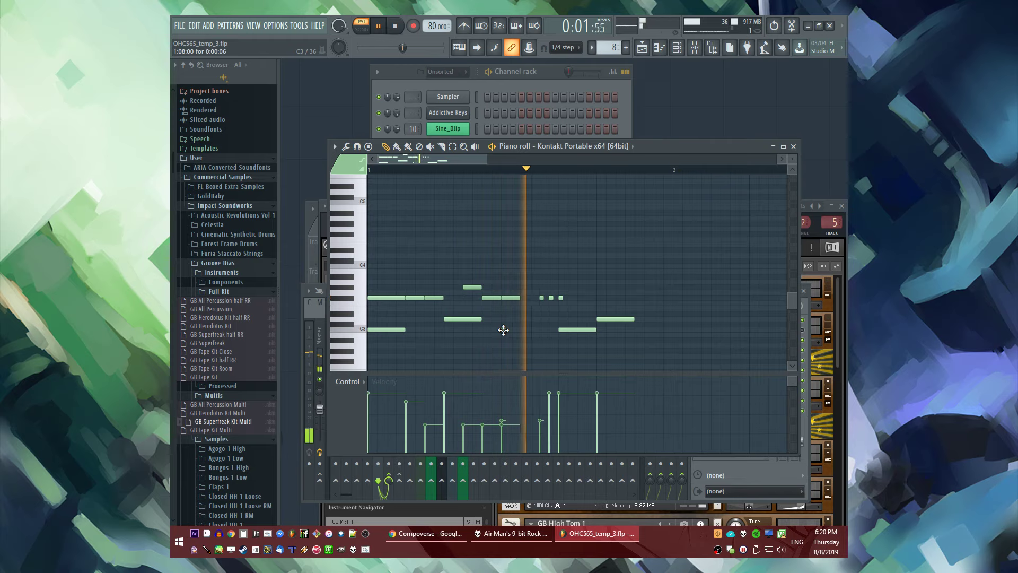
drag(504, 329, 519, 330)
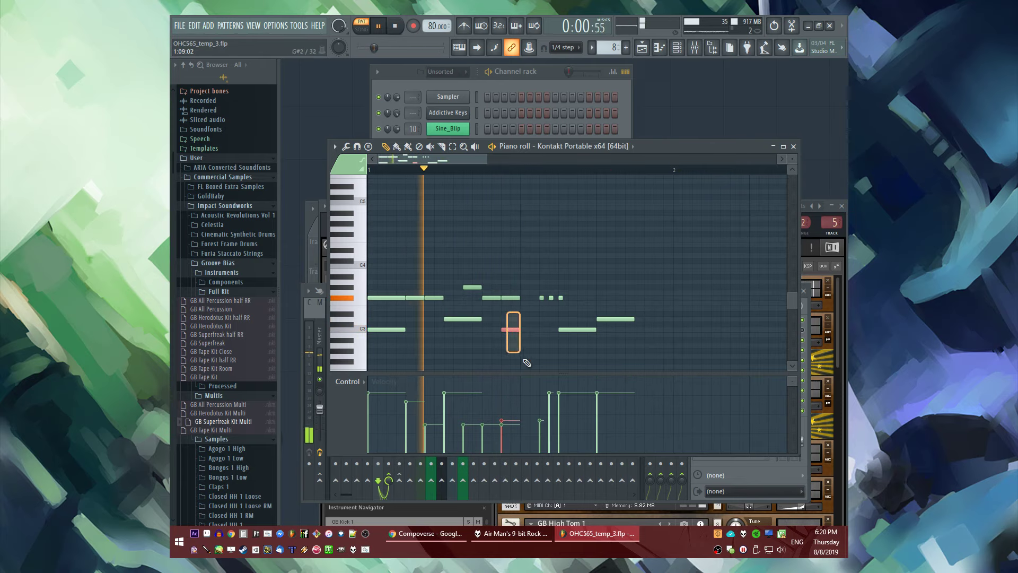
drag(502, 420, 502, 409)
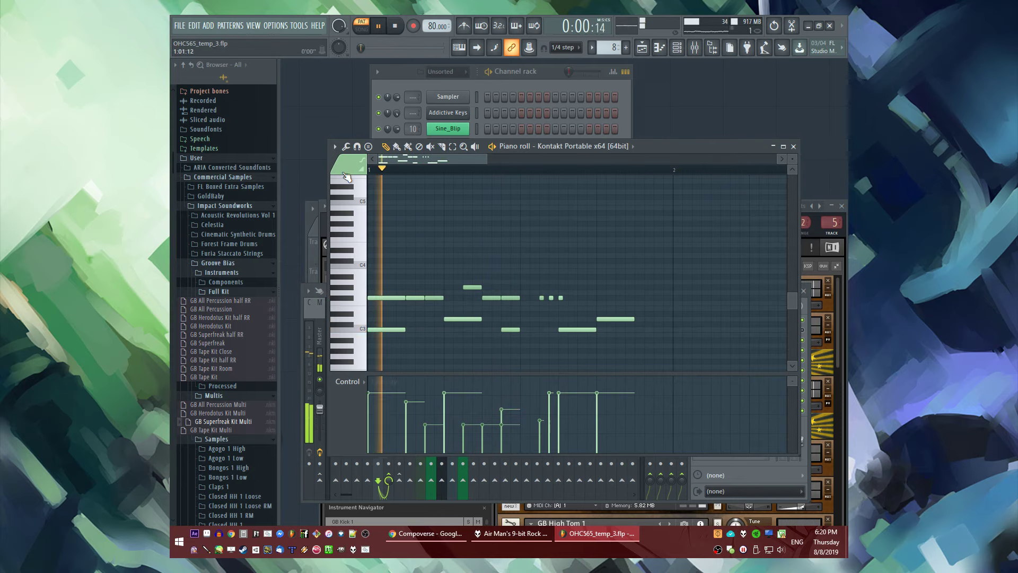
Move the G#3 note from step 6 to beat 2 and remove the F#3 note on step 7
key(space)
key(space)
drag(472, 287, 491, 287)
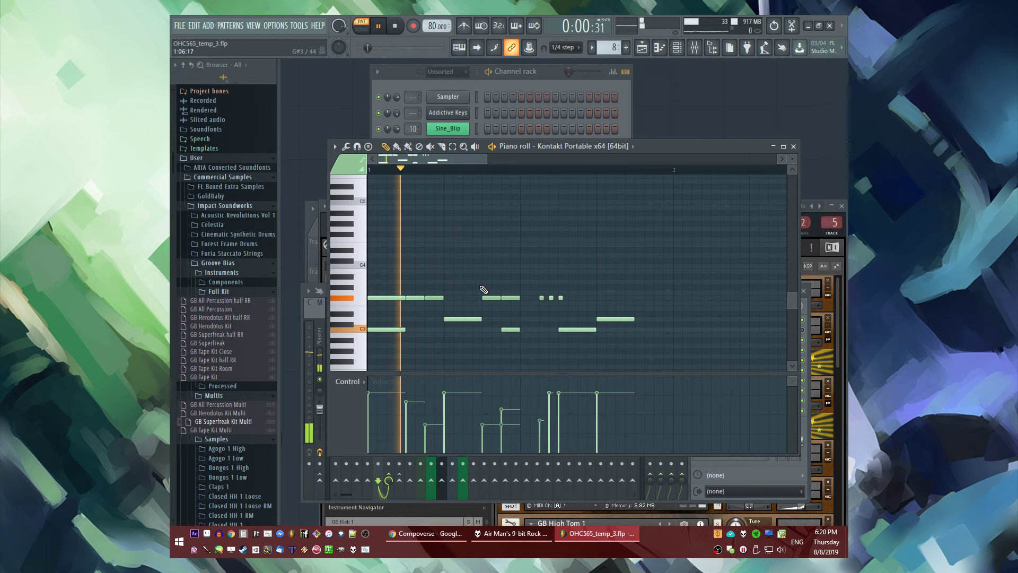
key(space)
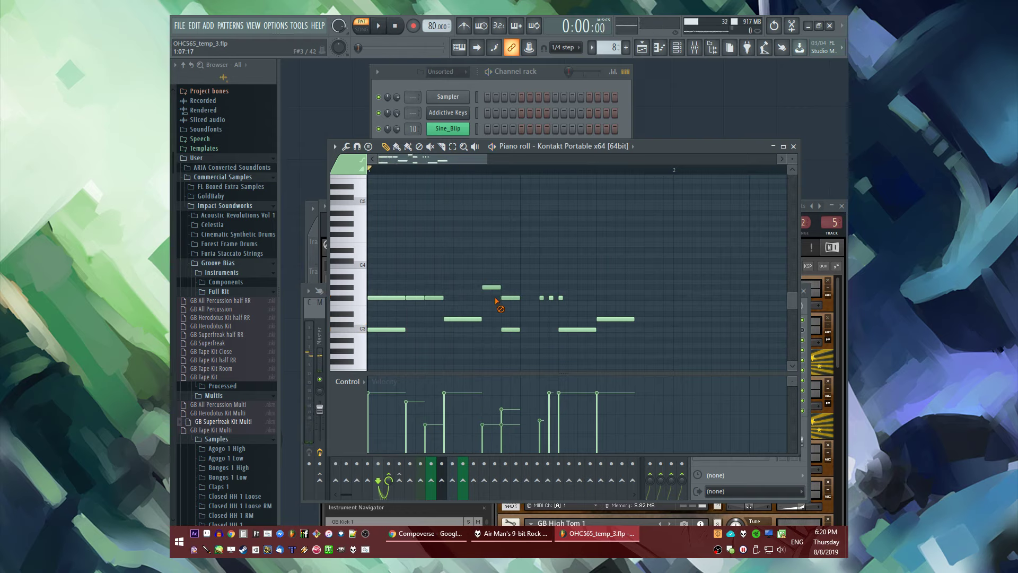
key(space)
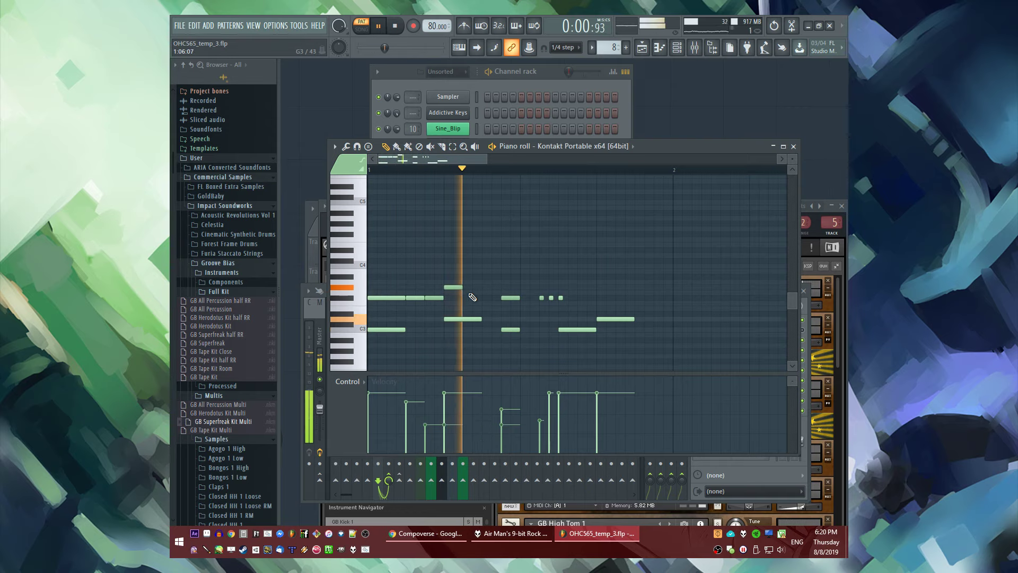
Place an F#3 note on step 7, try a softer one on step 6, undo the step 6 note and replay
click(483, 292)
click(472, 297)
key(space)
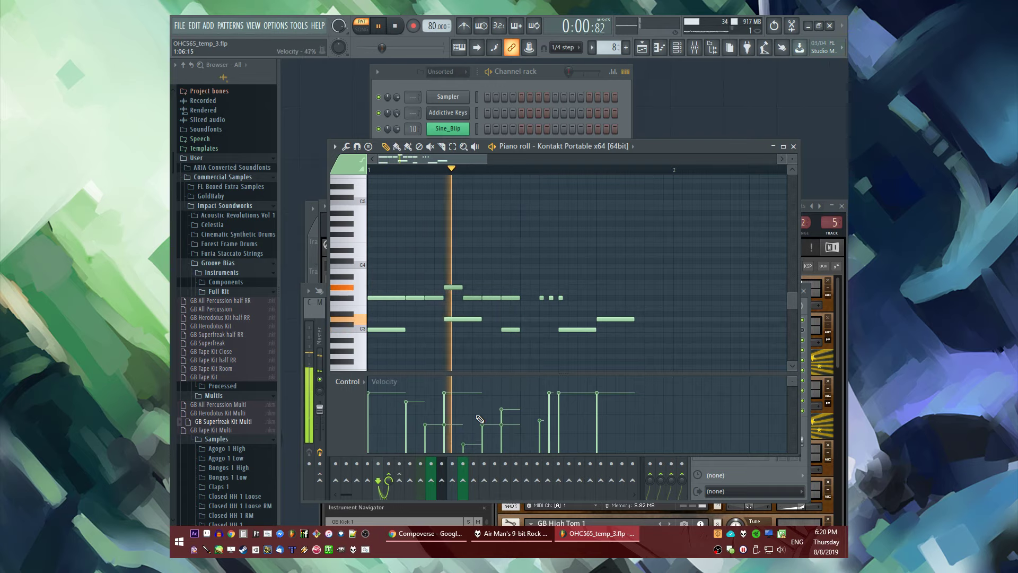
key(ctrl+z)
key(space)
key(space)
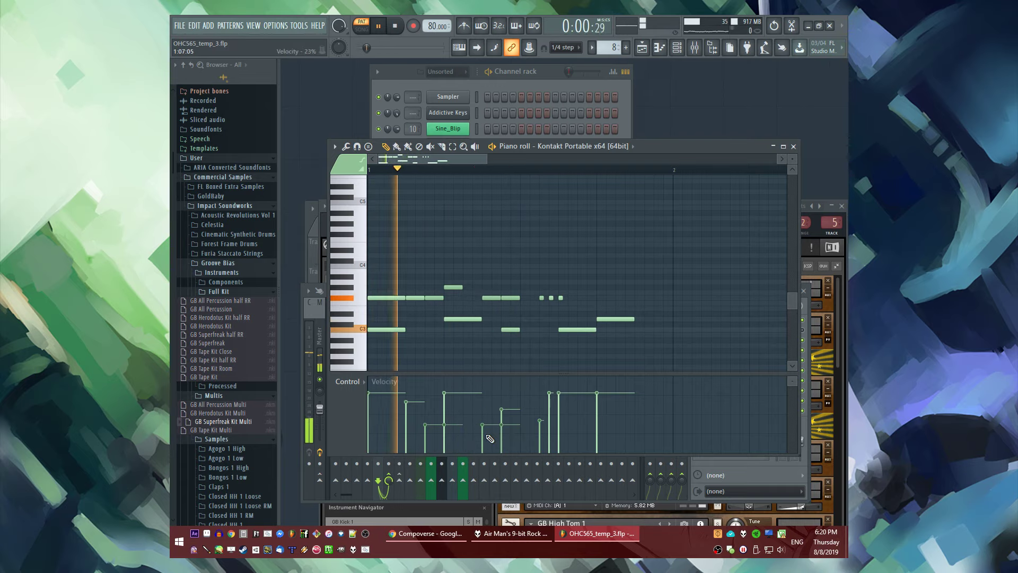
Try an extra note just below the F#3 hit on step 7, remove it and replay the pattern
click(504, 409)
click(503, 287)
key(space)
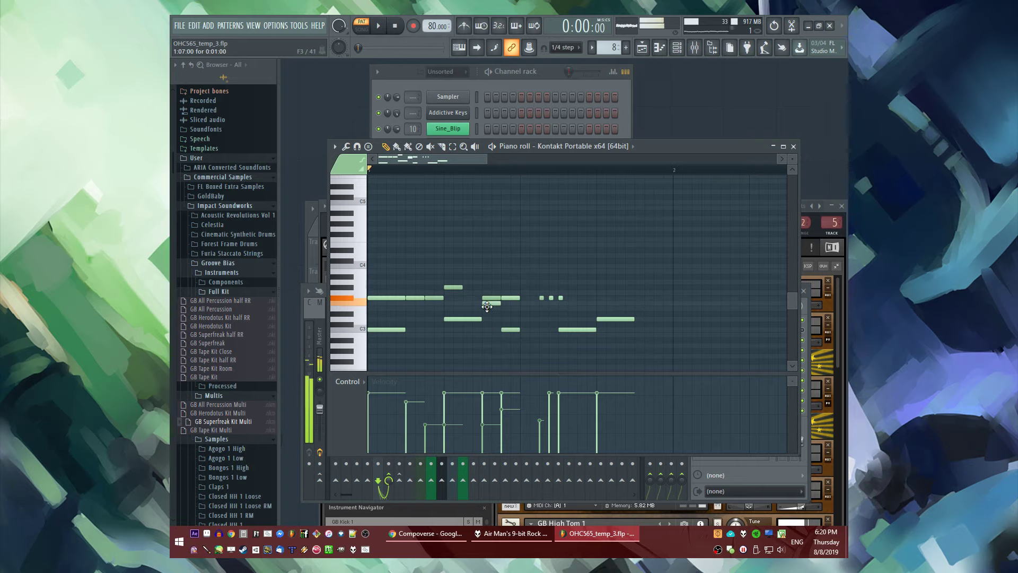
drag(487, 283, 487, 280)
right_click(487, 275)
key(space)
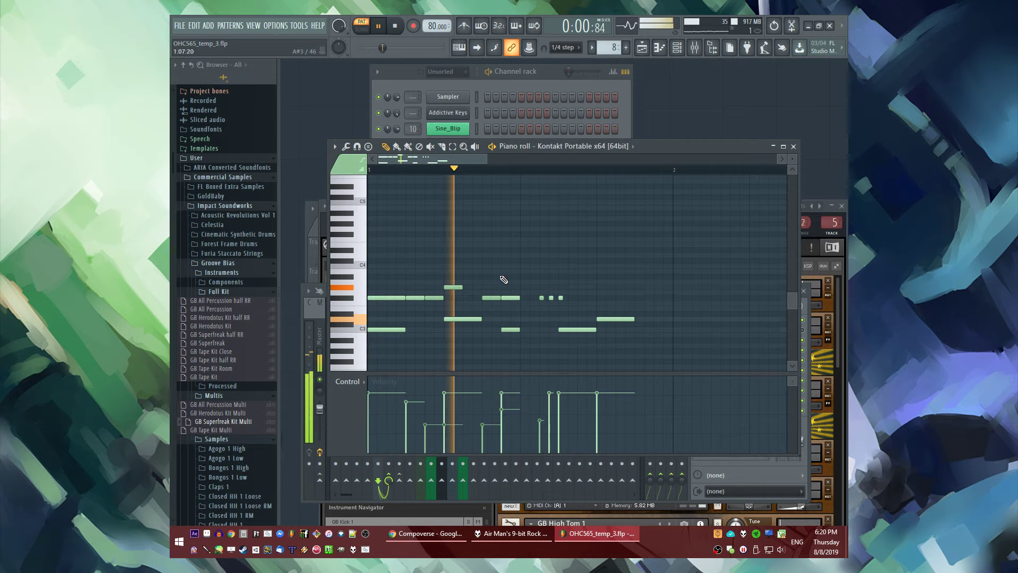
key(space)
Place a short F#3 note on step 12, removing the A#3 note tried there
click(569, 276)
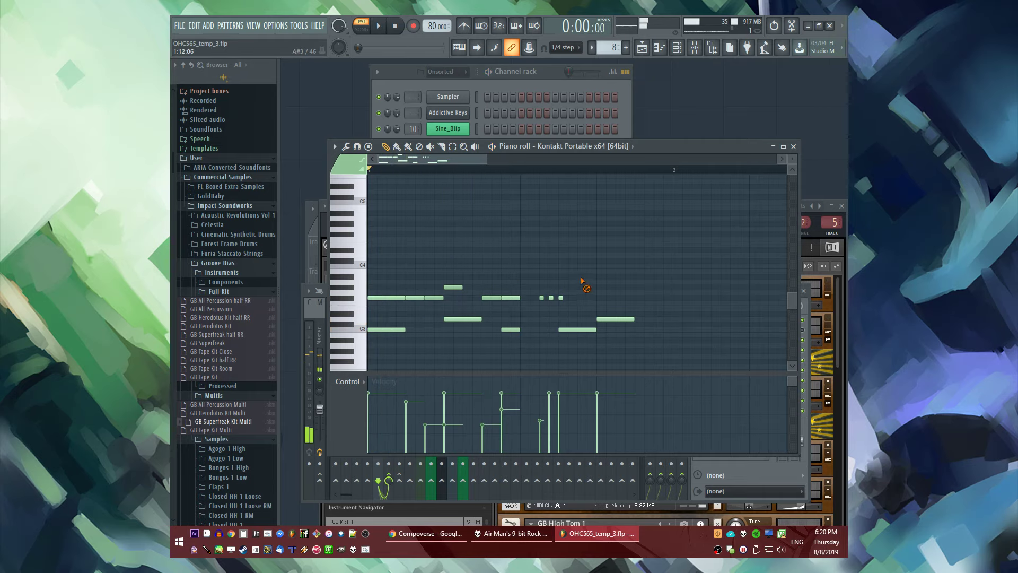
key(space)
click(591, 297)
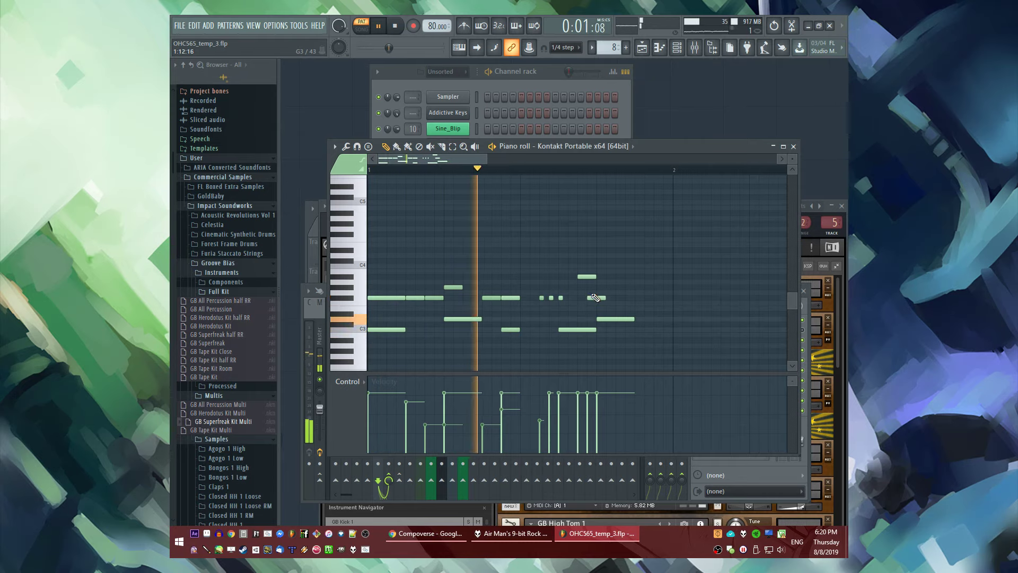
key(space)
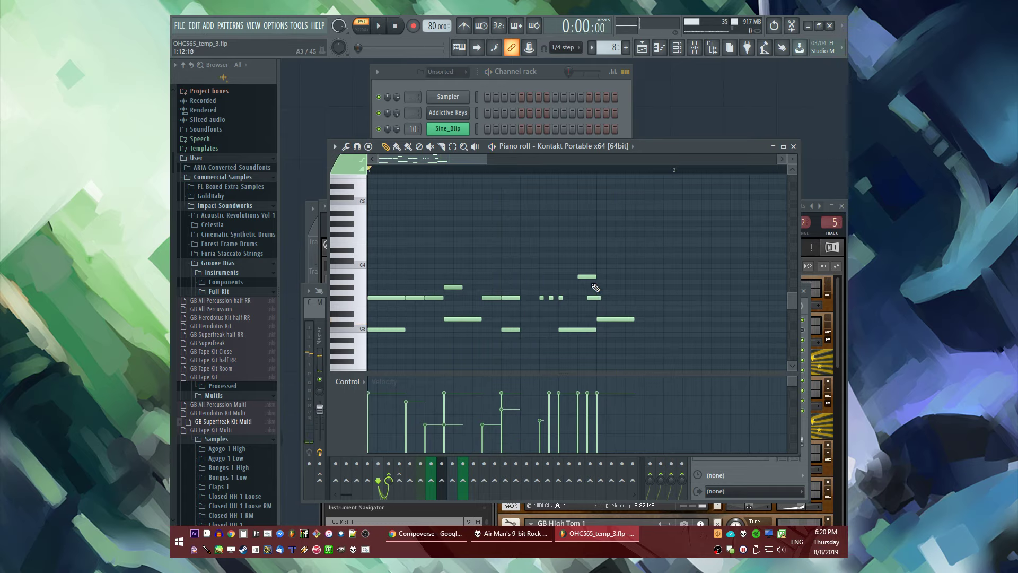
key(space)
right_click(640, 278)
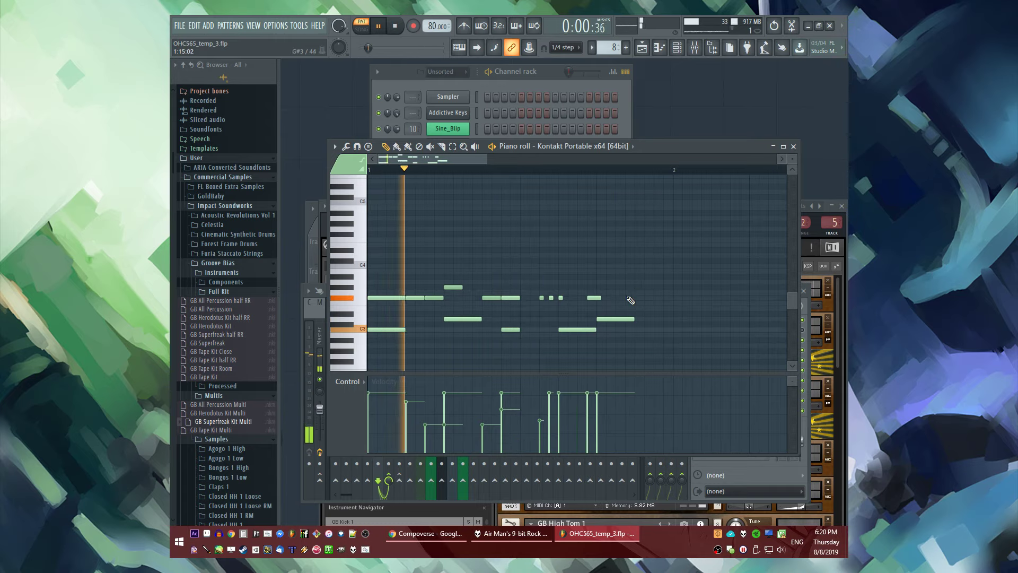
drag(593, 297, 589, 297)
key(space)
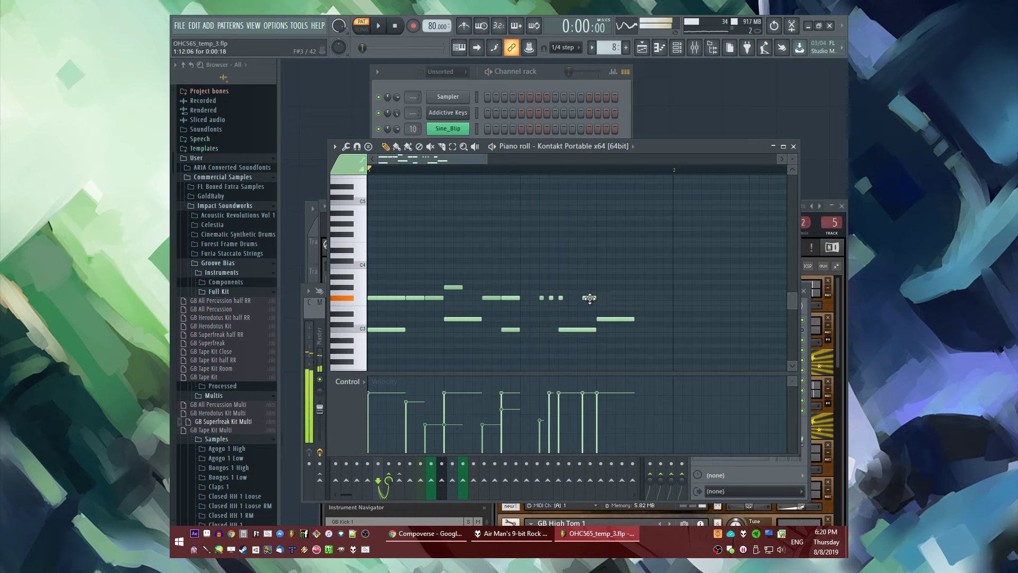
Lower the velocity of the F#3 note on step 11 and add softer F#3 notes on steps 15 and 16
scroll(581, 323, up, 2)
click(545, 426)
key(space)
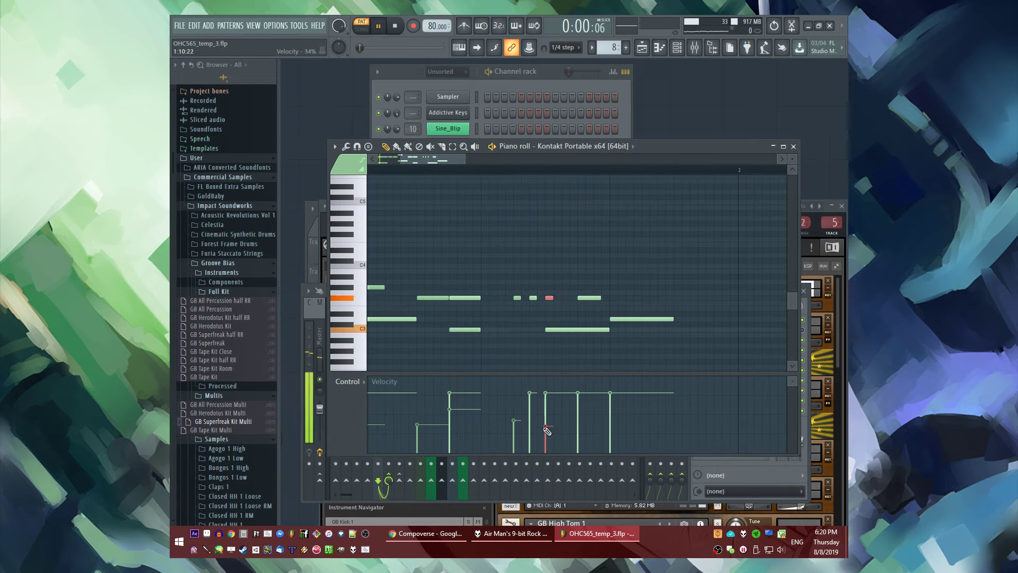
scroll(644, 298, down, 1)
click(645, 298)
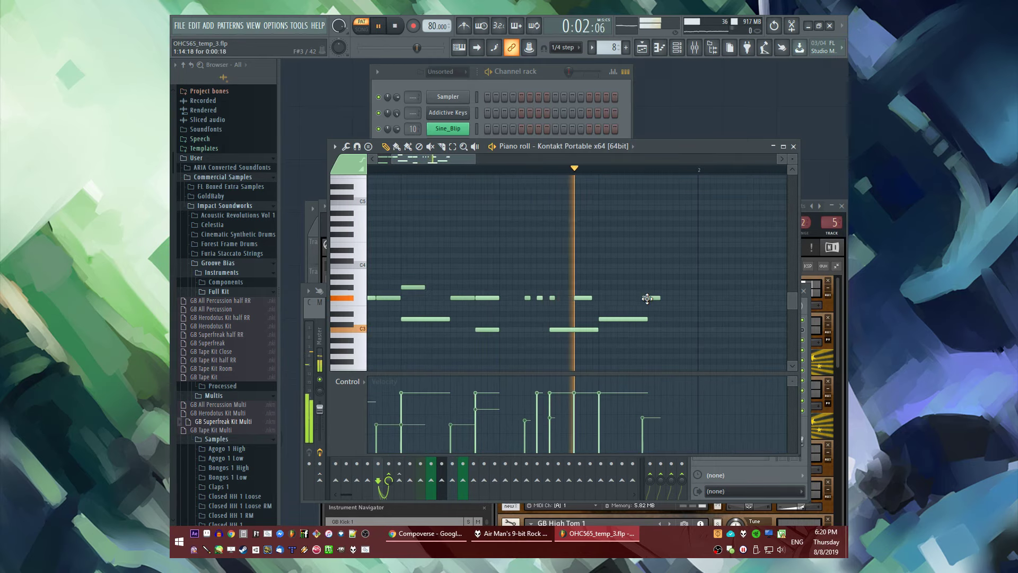
key(space)
scroll(546, 299, down, 2)
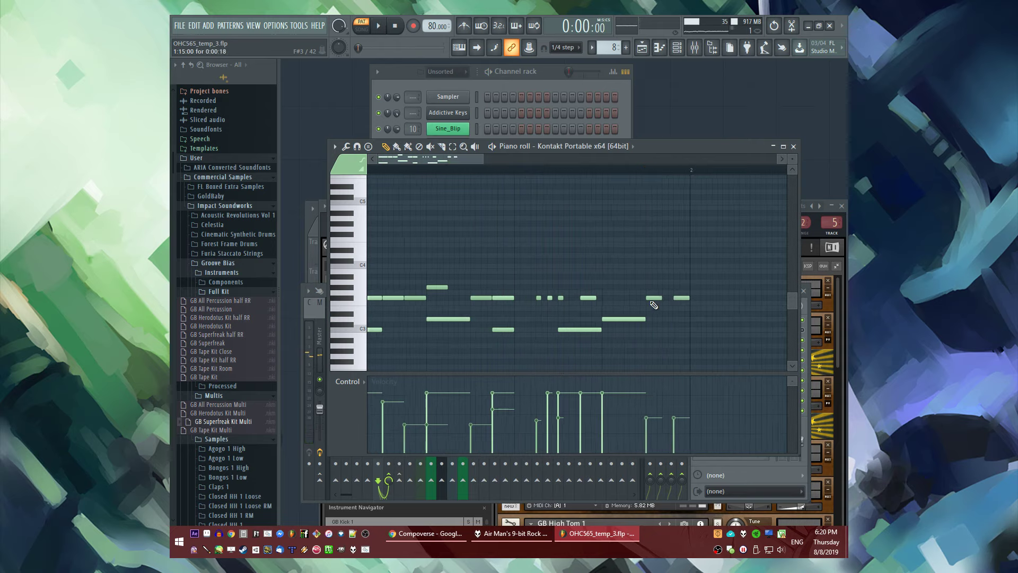
Fill step 14 with a four-note F#3 roll with velocities rising into step 15, and align the last F#3 note to step 16
key(space)
click(613, 298)
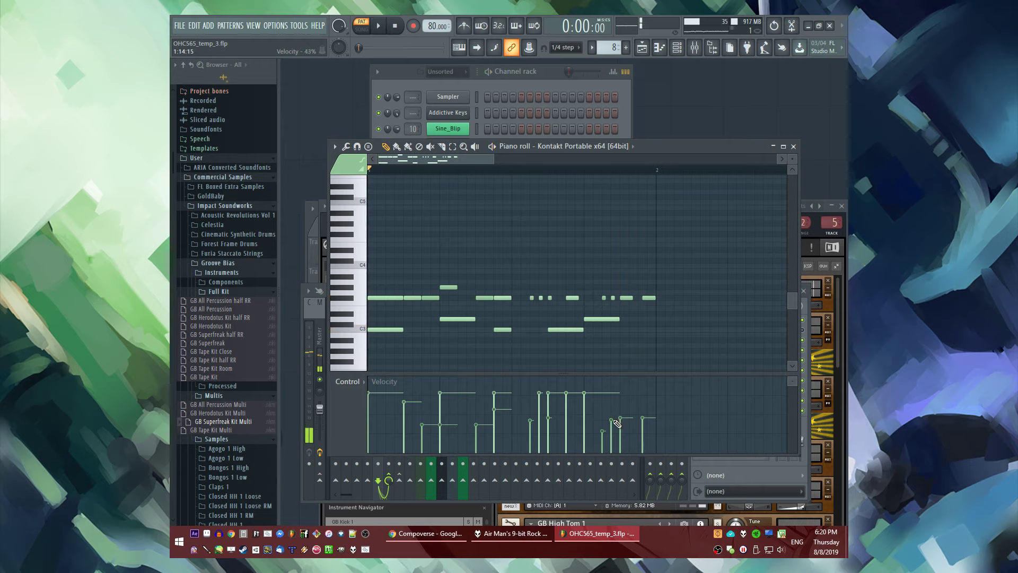
scroll(570, 295, up, 2)
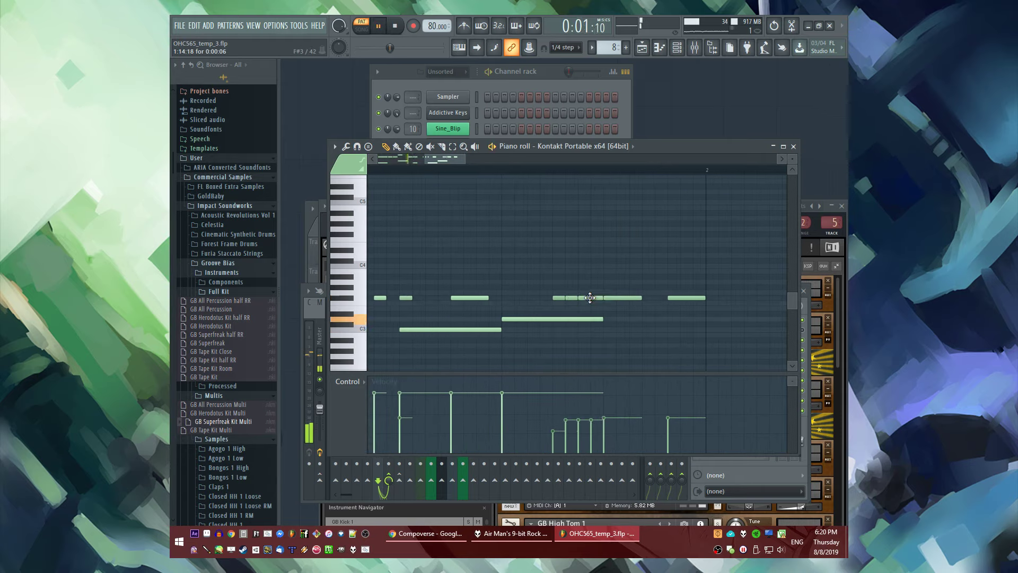
mouse_move(566, 436)
mouse_down()
mouse_move(627, 409)
mouse_move(626, 392)
mouse_up()
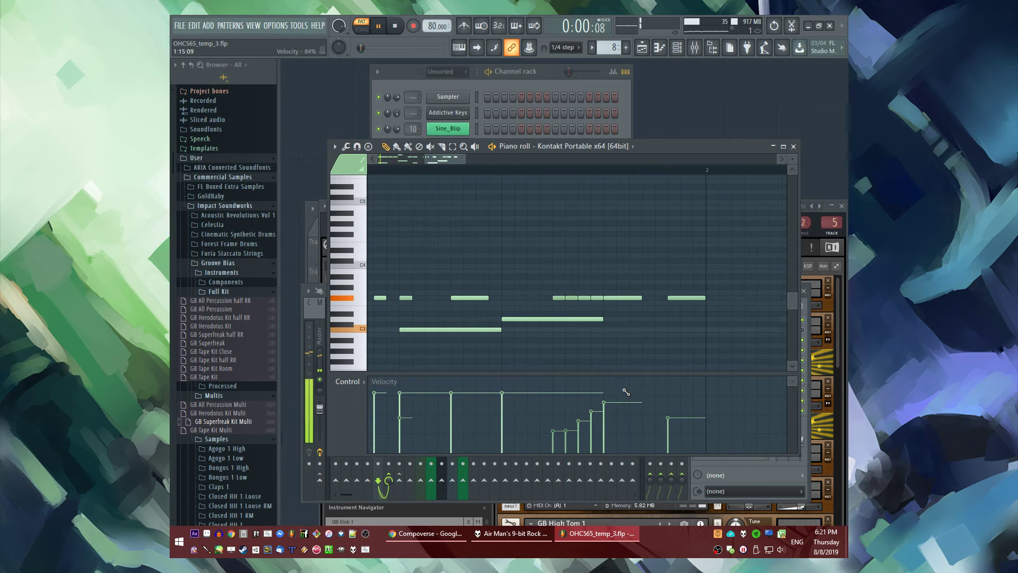
drag(673, 298, 655, 298)
scroll(655, 298, down, 2)
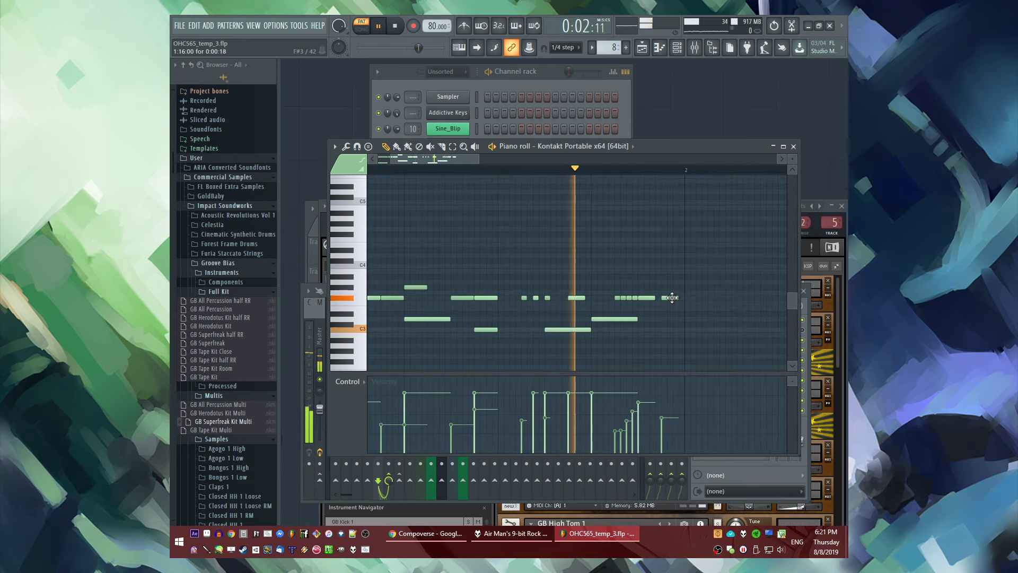
Repeat Pattern 8 along Track 6 of the playlist from bar 29 up to bar 37 and play the song from bar 29
key(F5)
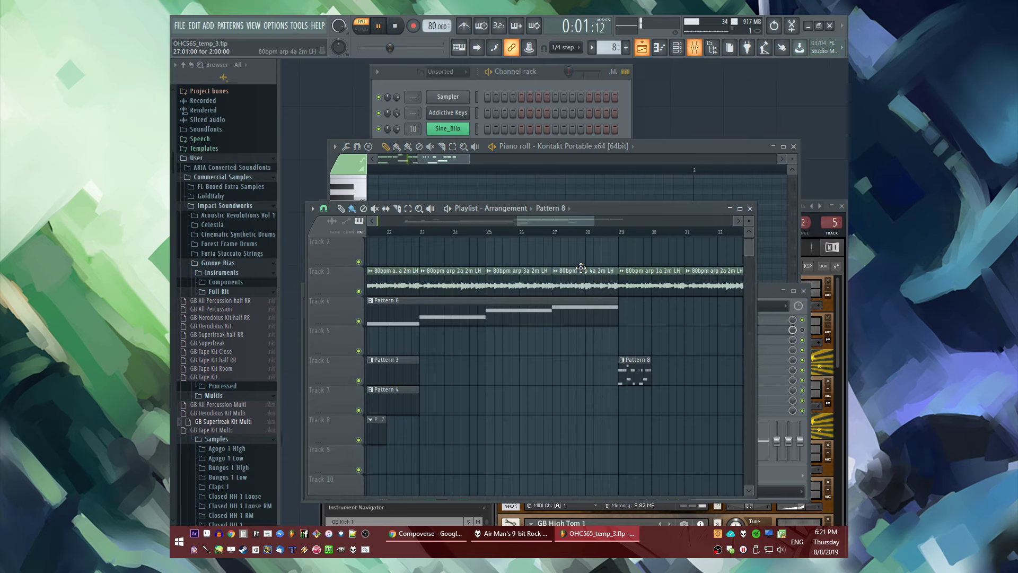
click(622, 233)
mouse_move(654, 371)
mouse_down()
mouse_move(742, 368)
mouse_move(598, 367)
mouse_move(661, 368)
mouse_up()
scroll(743, 369, down, 2)
scroll(567, 309, up, 2)
Return to the Kontakt piano roll, add G#3 notes on steps 15 and 1, and switch to pattern playback
key(F7)
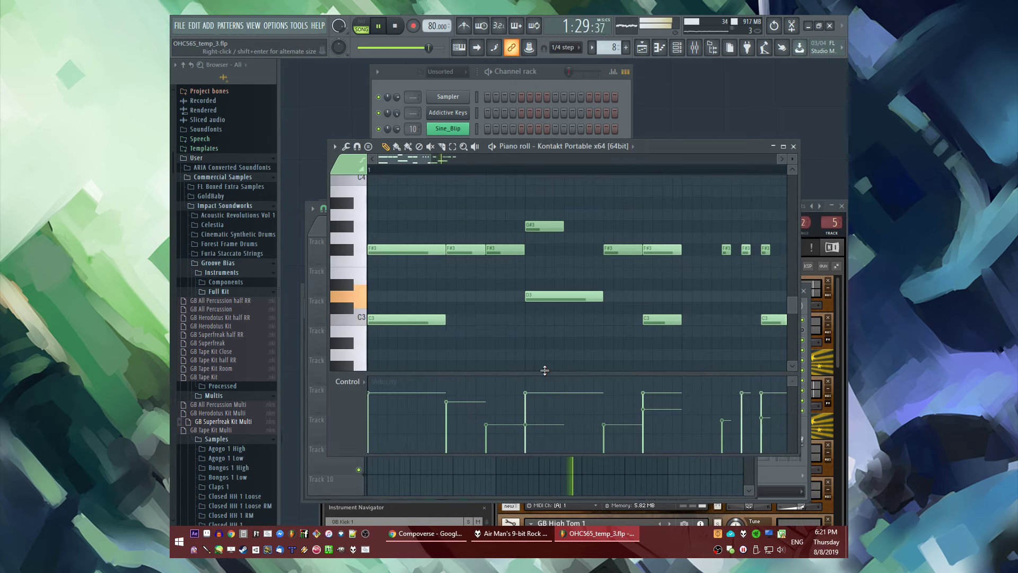
scroll(480, 309, up, 2)
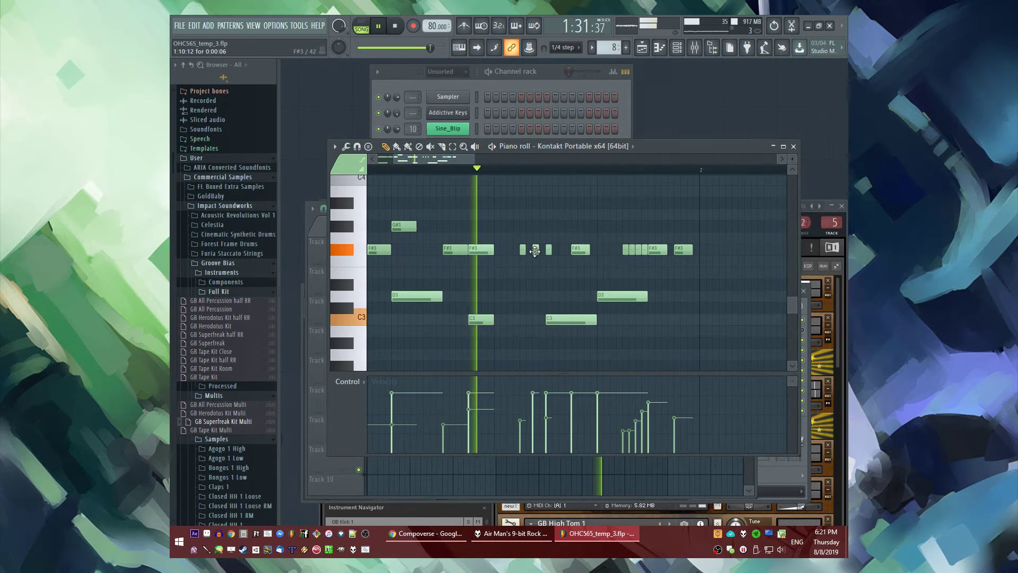
scroll(538, 255, down, 2)
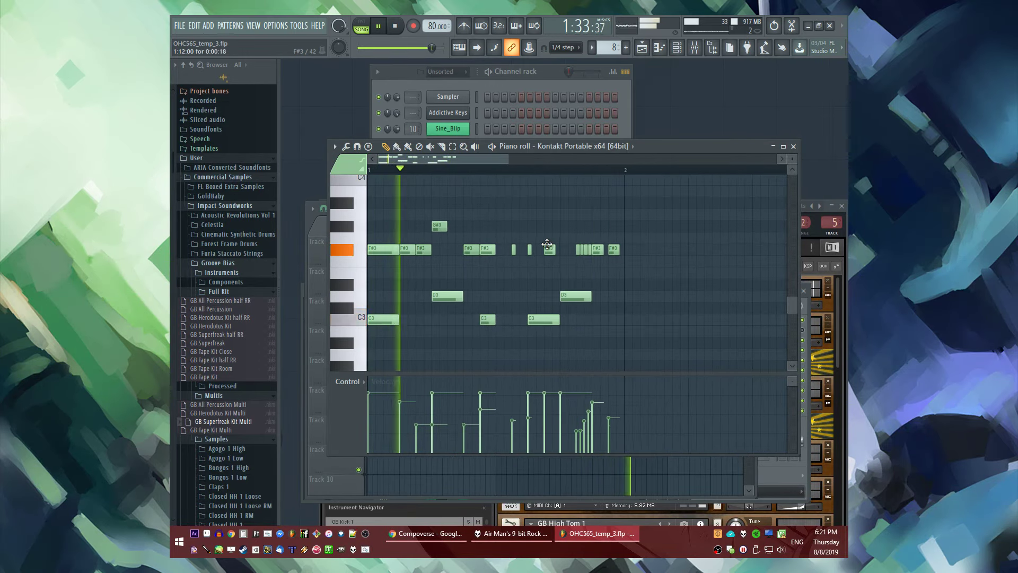
click(593, 228)
key(space)
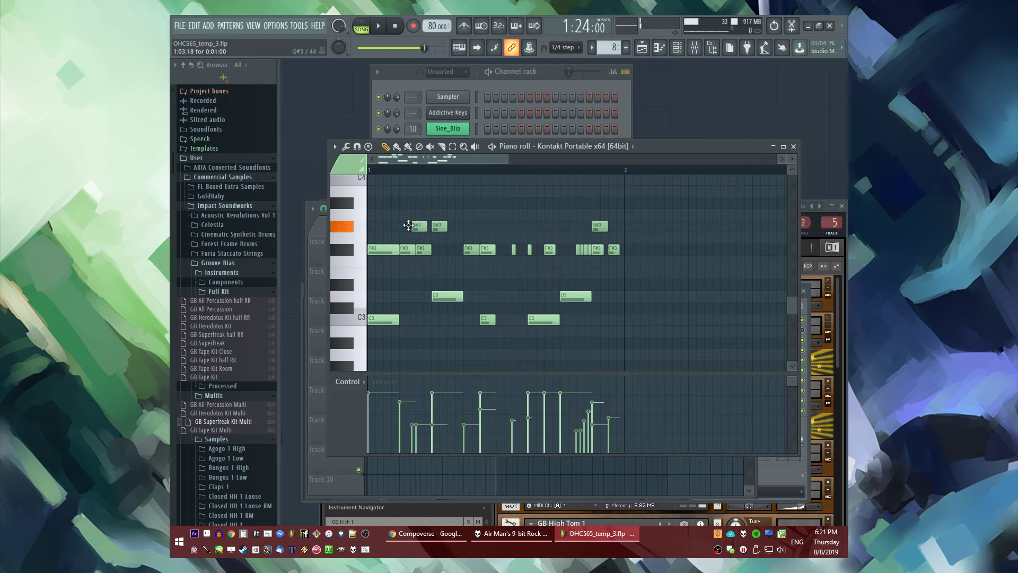
key(space)
key(space)
key(space)
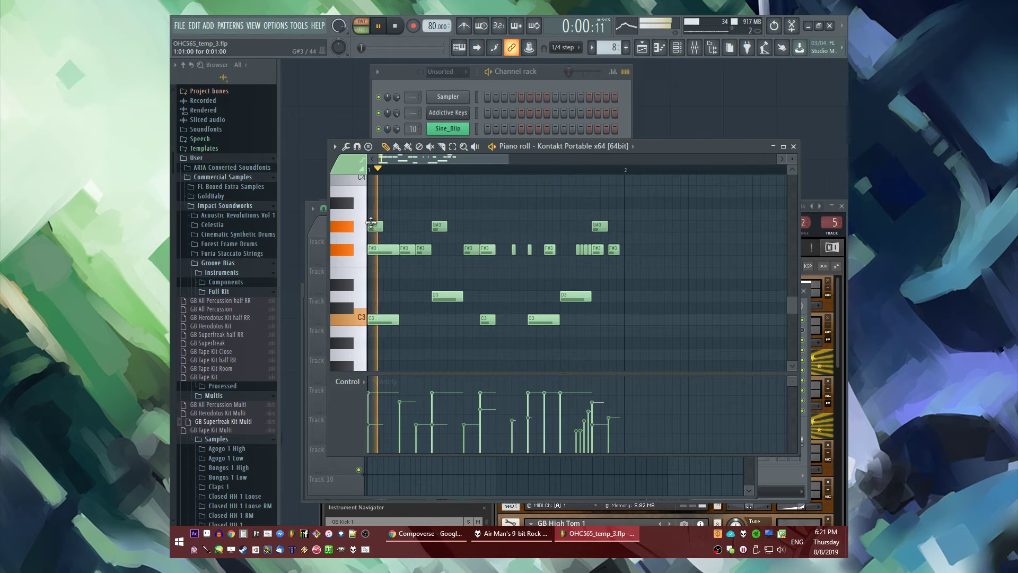
Add matching G#3 notes on steps 3, 7, 9, 11 and 13
click(407, 226)
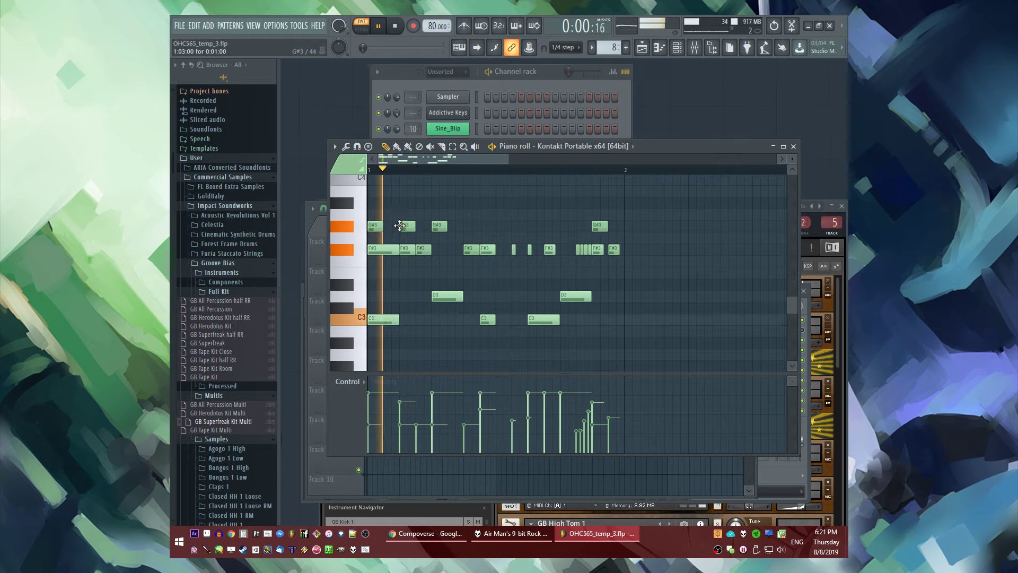
click(467, 226)
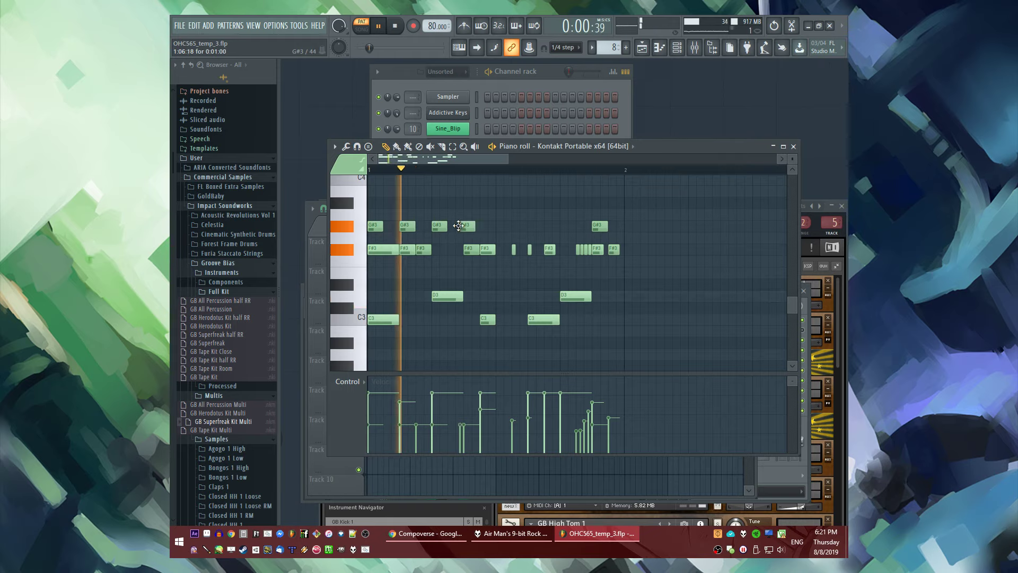
click(503, 227)
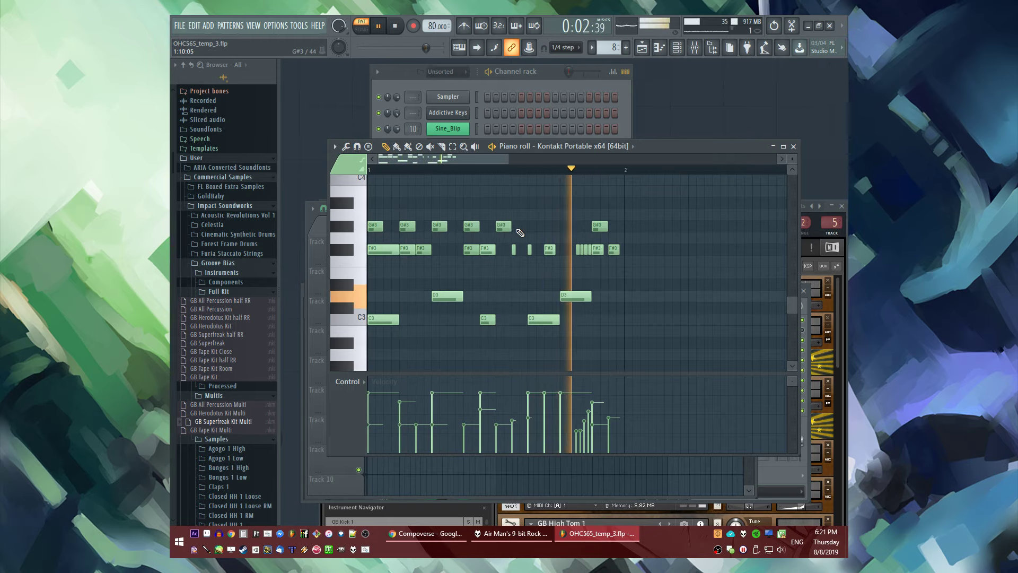
click(537, 229)
drag(537, 228, 529, 228)
click(562, 226)
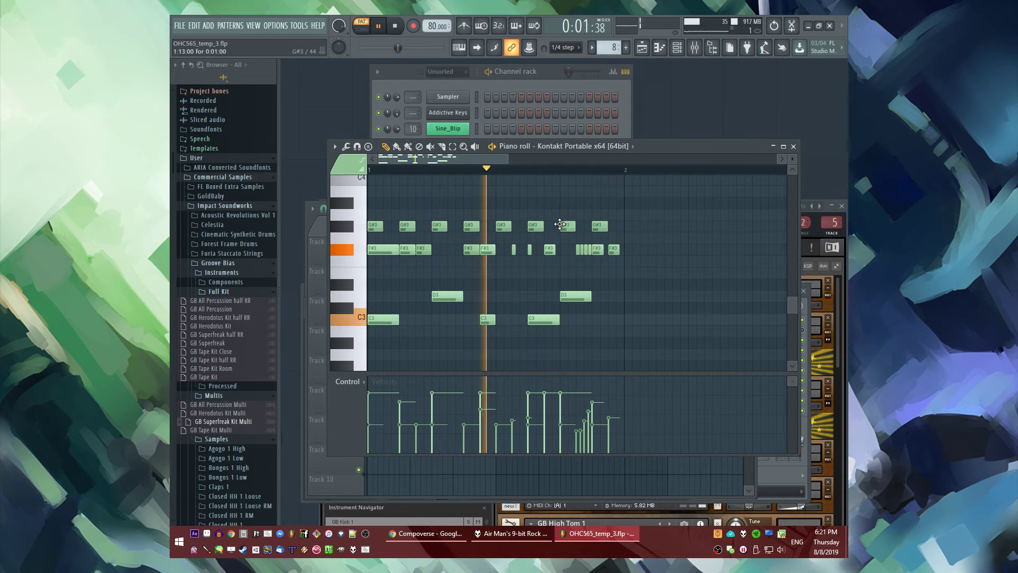
Delete the first two notes of the F#3 roll on step 14
scroll(580, 253, up, 3)
right_click(580, 253)
right_click(571, 249)
scroll(579, 263, down, 3)
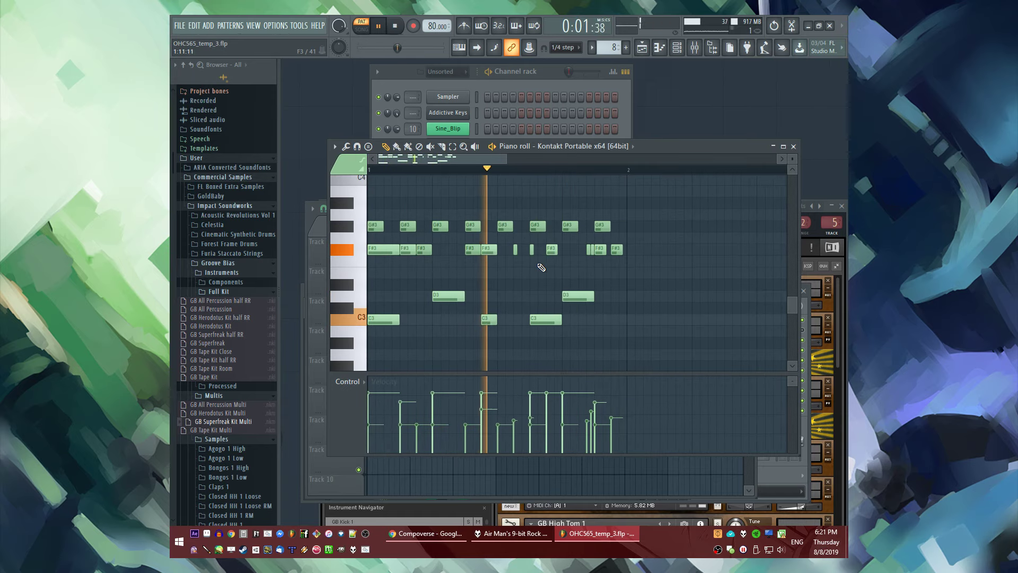
Replace the F#3 note on step 12 with a short softer hit and reduce the roll to one soft hit on step 14
scroll(537, 264, up, 2)
right_click(550, 251)
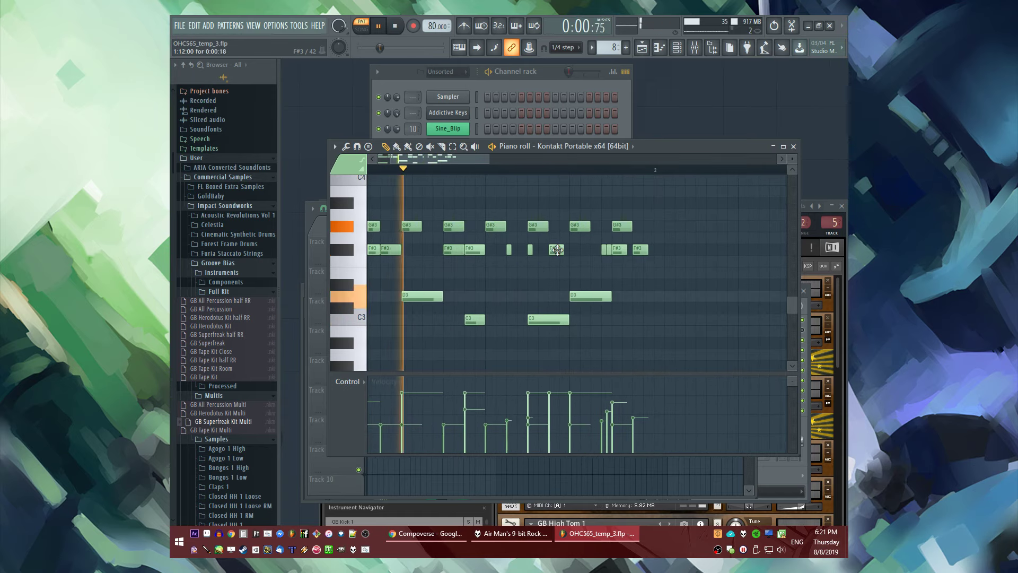
click(551, 249)
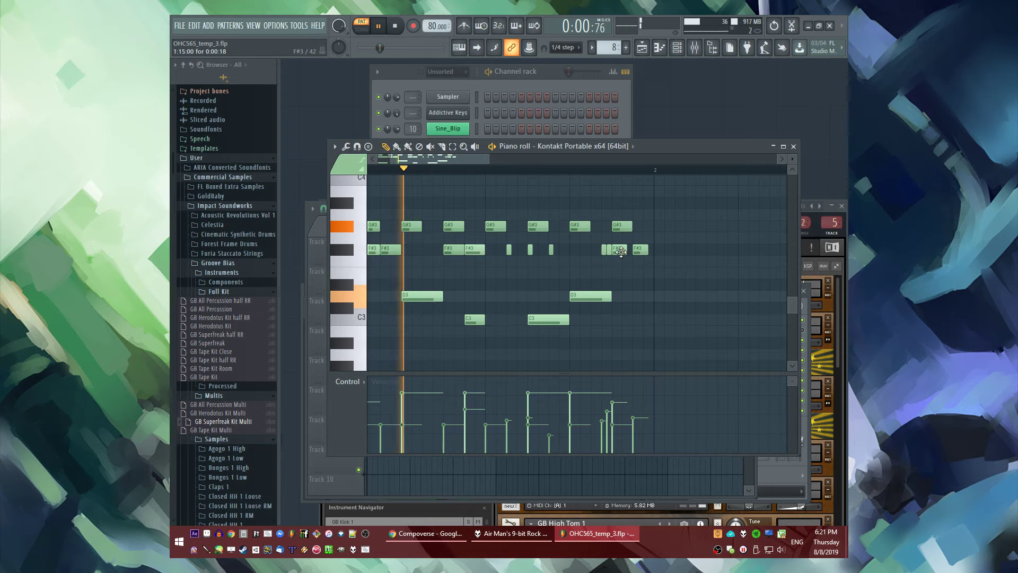
drag(609, 248, 596, 248)
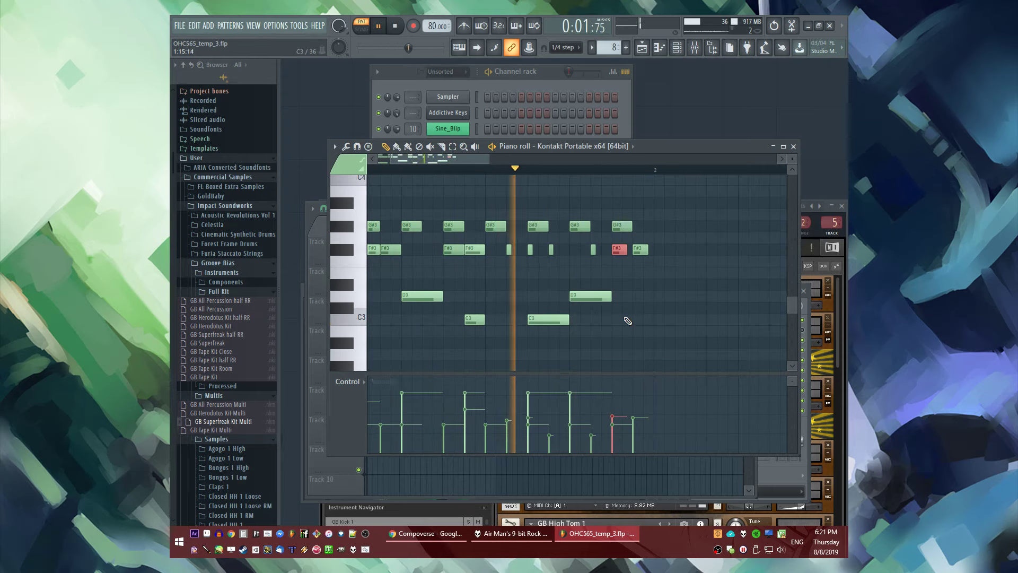
Play the song arrangement from bar 29, from bar 21 and from around bar 18 to check the drum entry and the preceding section
key(F5)
scroll(552, 232, down, 3)
click(542, 231)
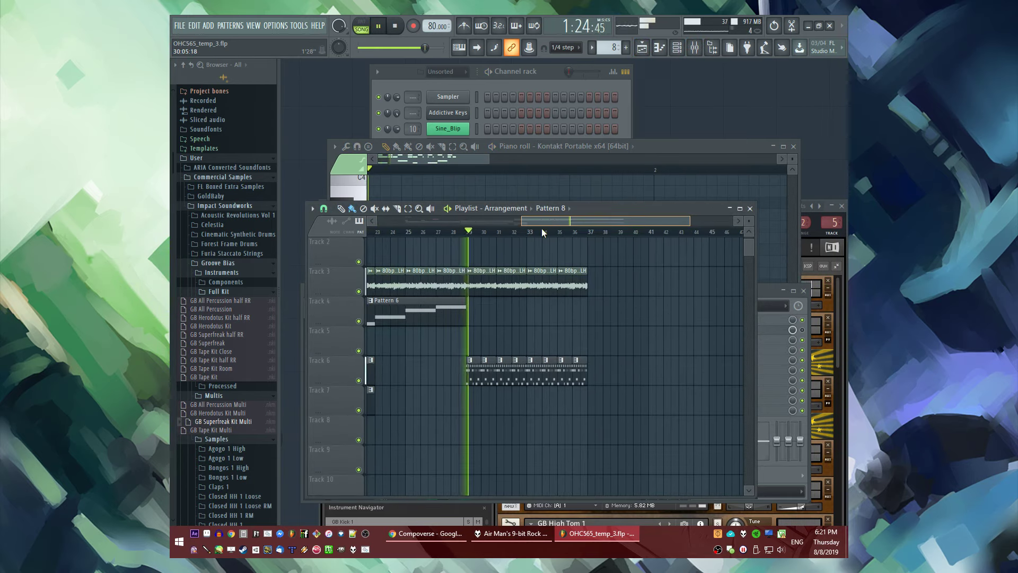
scroll(560, 236, down, 3)
scroll(560, 241, down, 2)
scroll(604, 272, up, 2)
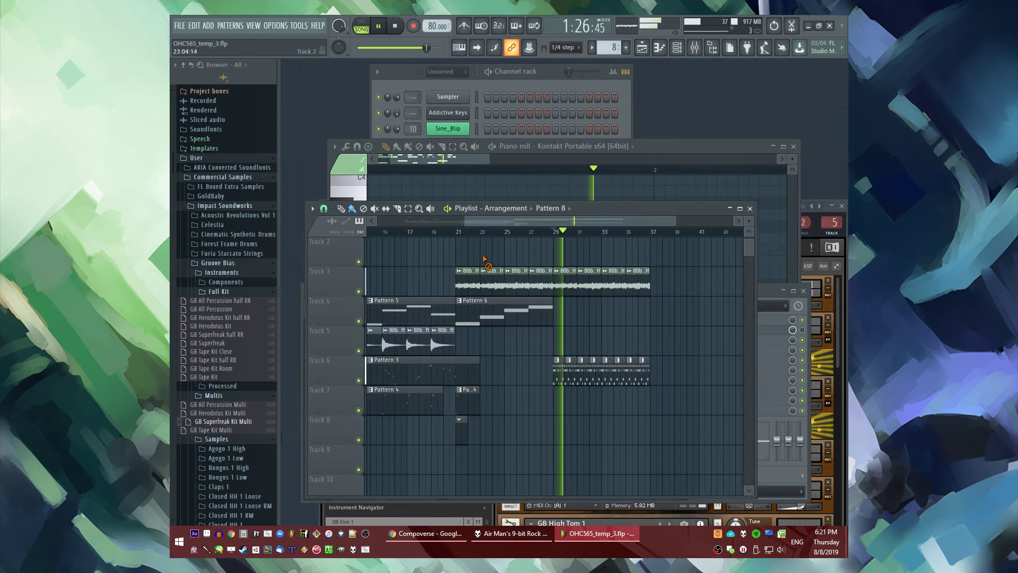
click(457, 231)
scroll(475, 260, up, 1)
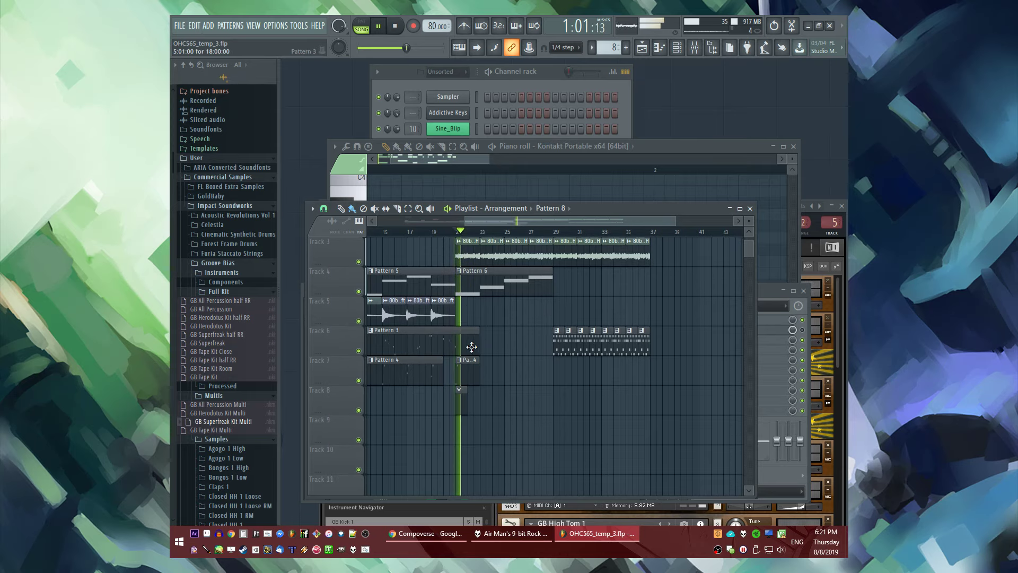
scroll(462, 439, up, 2)
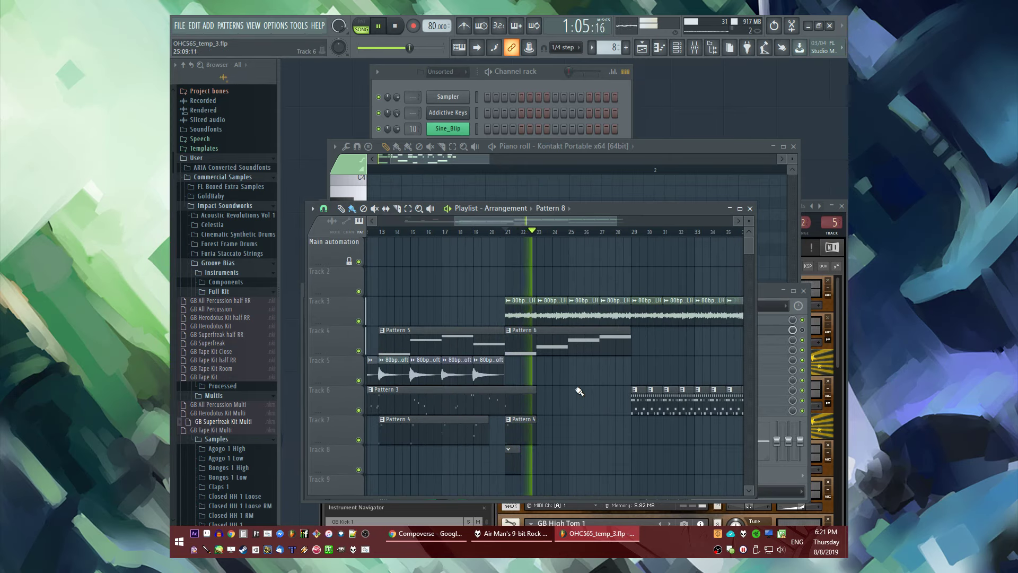
scroll(580, 391, down, 1)
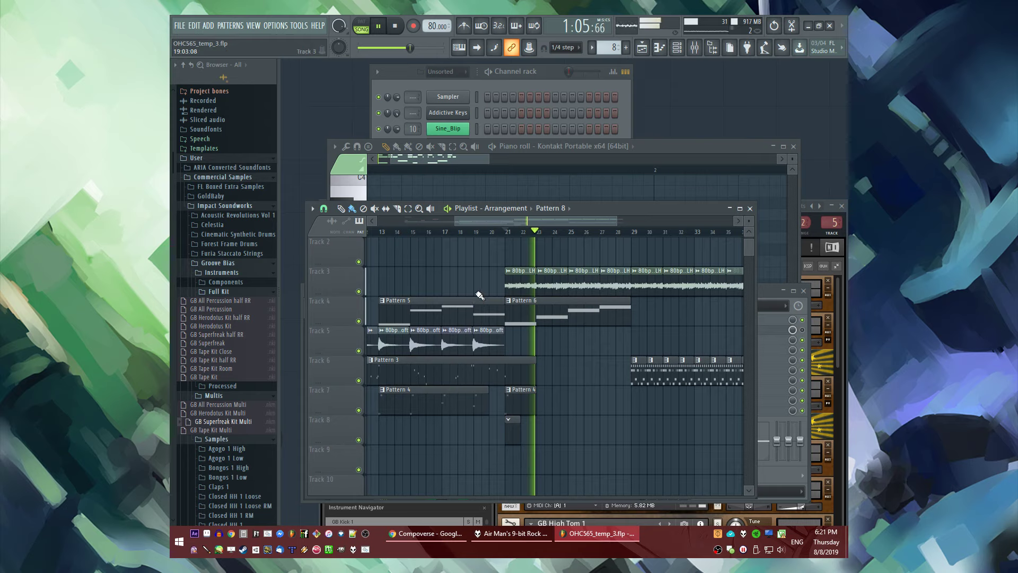
click(465, 232)
scroll(473, 277, left, 4)
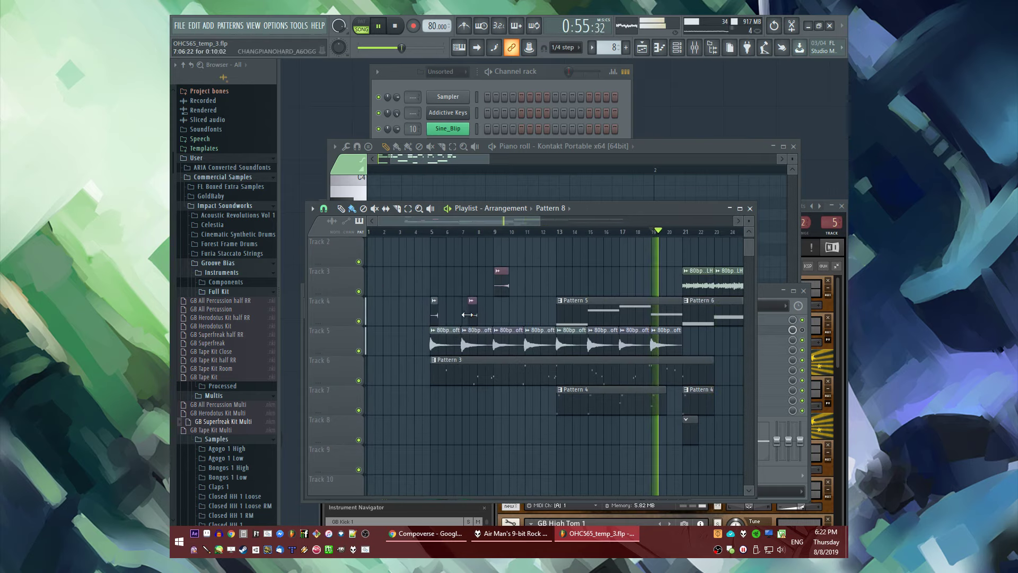
Create Pattern 9 and place it on Track 9 at bar 21
scroll(538, 380, right, 5)
scroll(507, 412, down, 2)
key(F4)
click(484, 405)
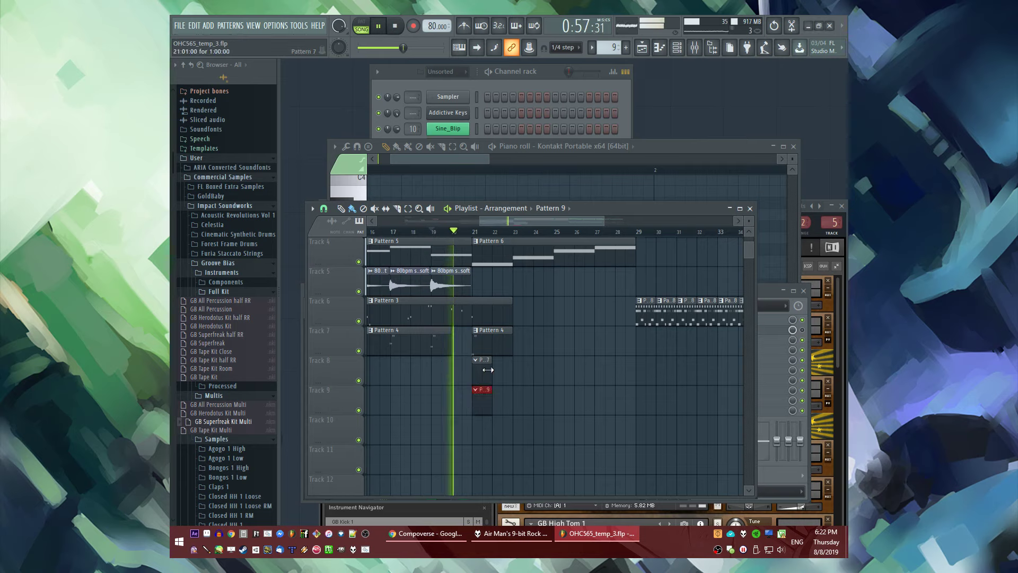
Place the sfx4 sample from the rickytick_bell folder of IIDXKeysounds on Track 10, centred on bar 21, and play the arrangement
scroll(235, 325, down, 10)
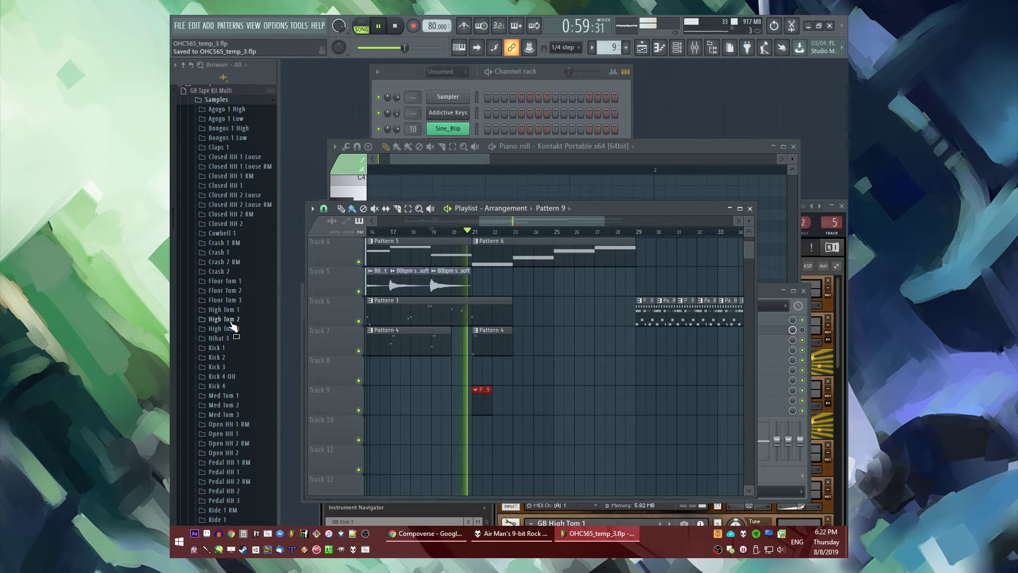
scroll(232, 325, up, 10)
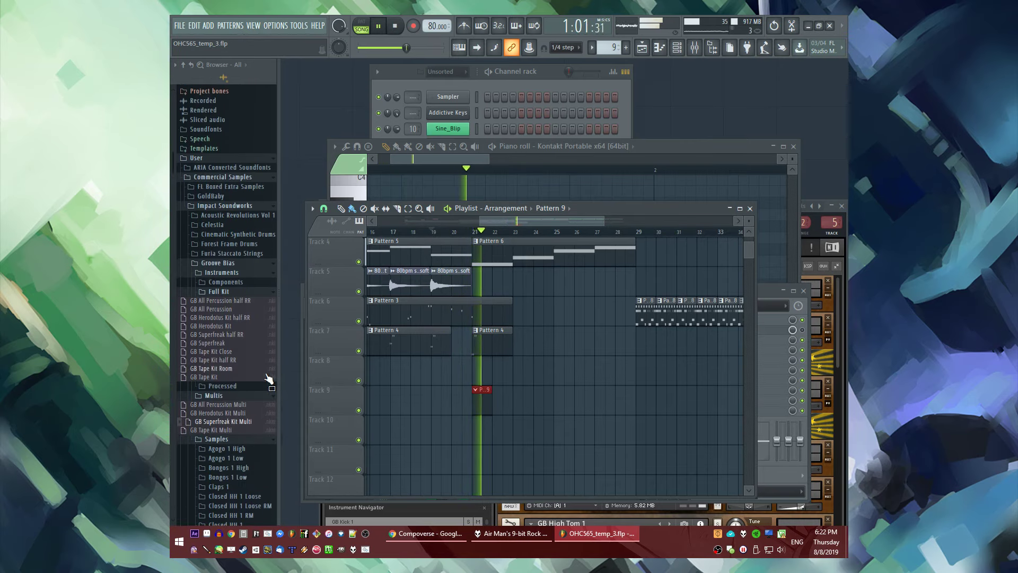
scroll(257, 371, down, 15)
key(space)
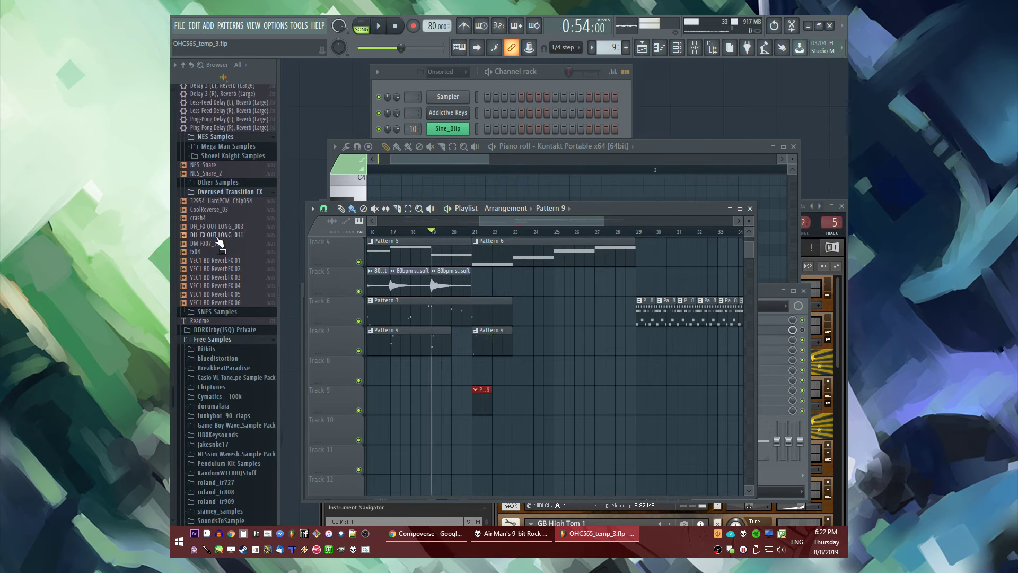
scroll(222, 289, down, 5)
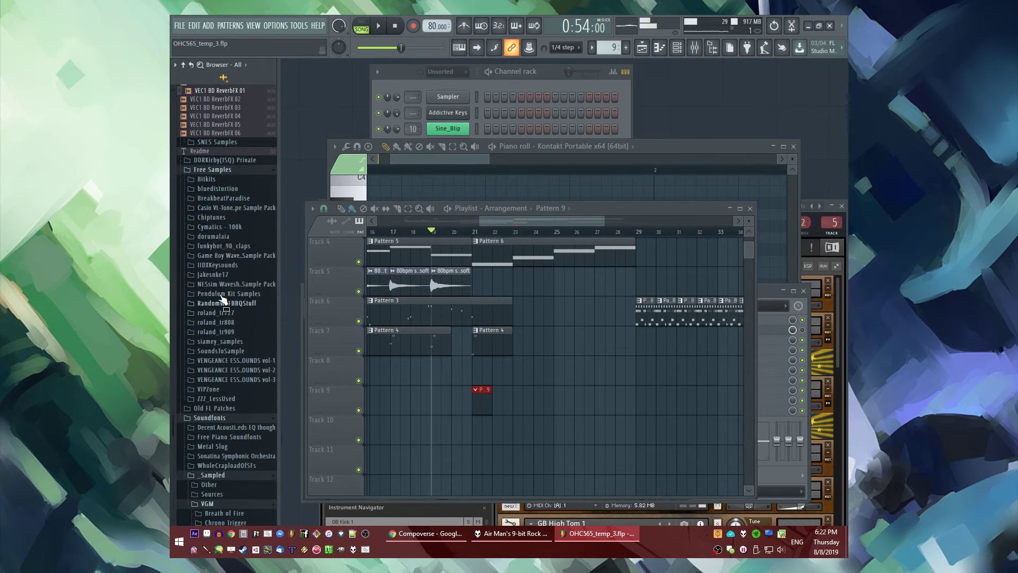
click(222, 266)
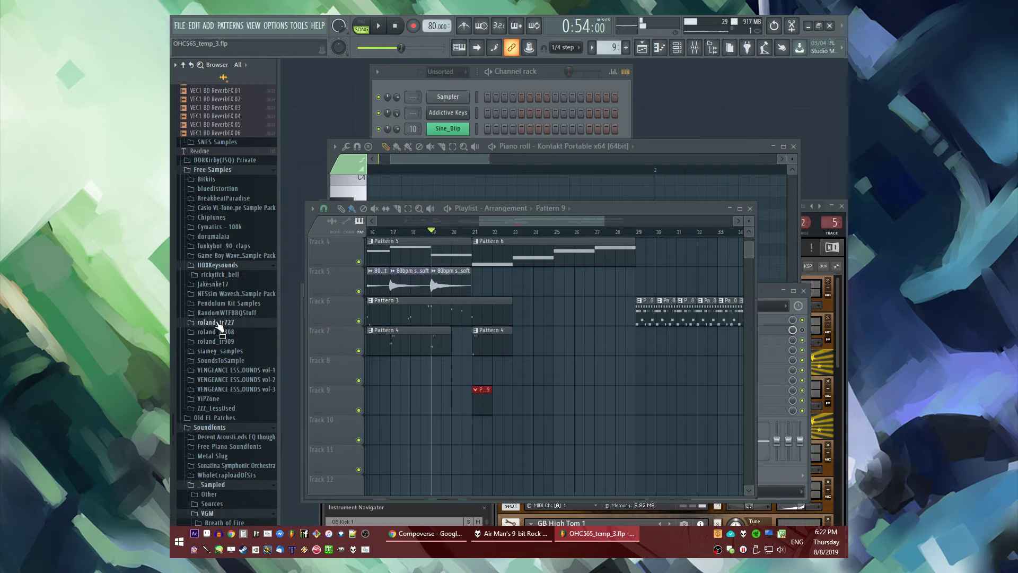
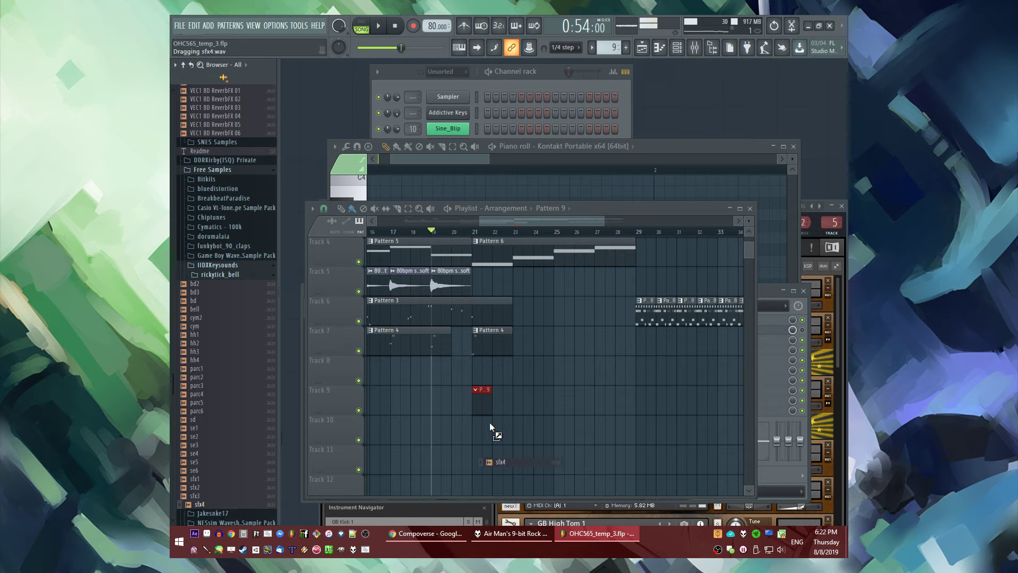
drag(489, 422, 522, 436)
scroll(451, 427, up, 5)
key(space)
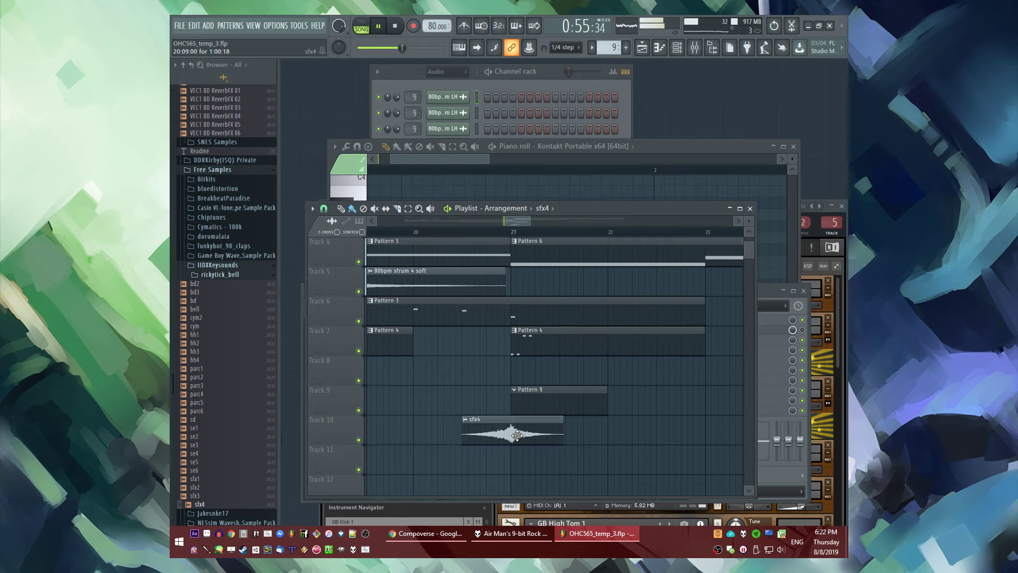
double_click(517, 434)
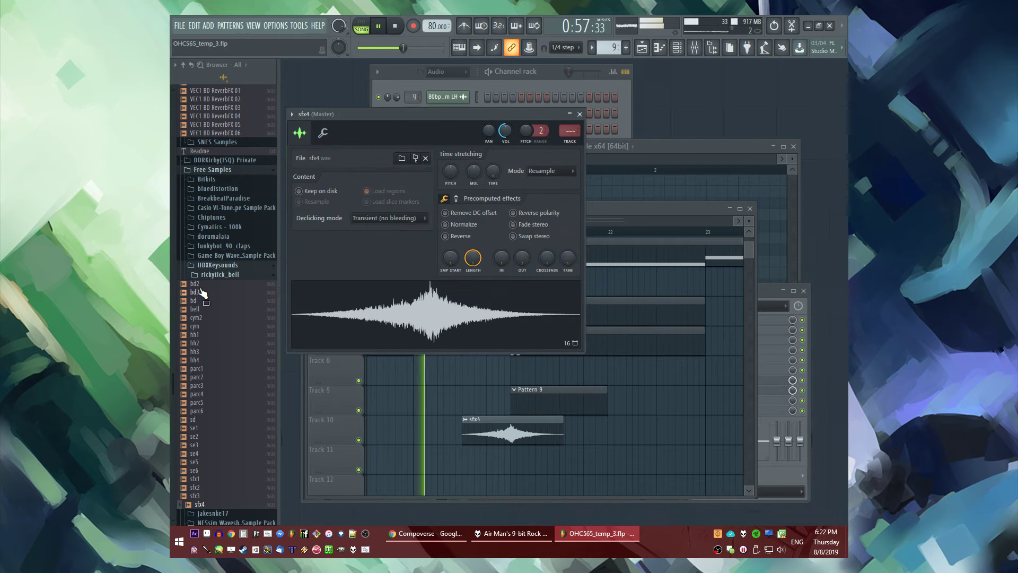
Place the VEC1 BD ReverbFX 04 sample from Overused Transition FX on Track 8 at bar 21 and play the transition
click(214, 264)
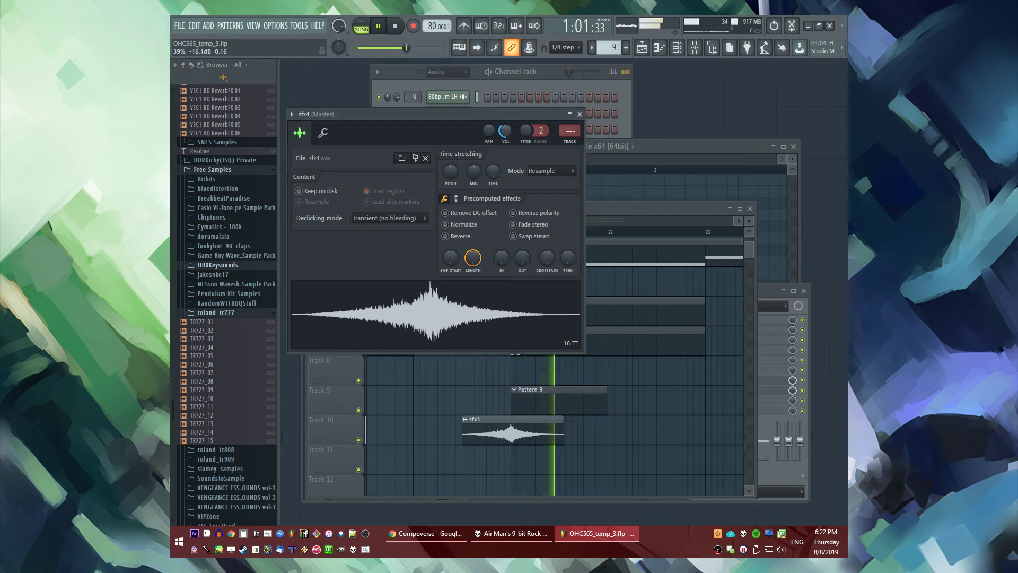
click(654, 422)
scroll(500, 371, down, 3)
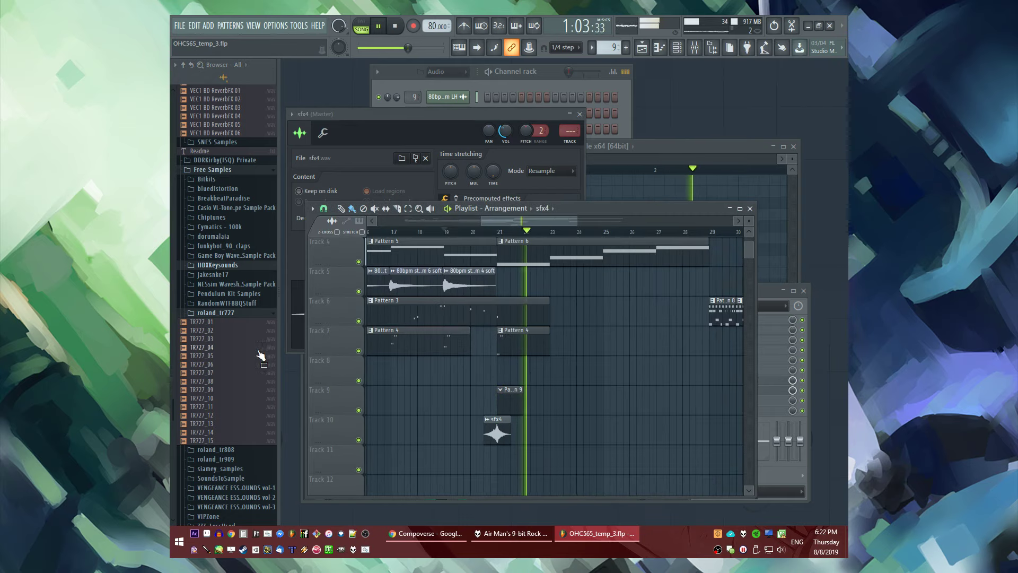
click(215, 312)
click(232, 370)
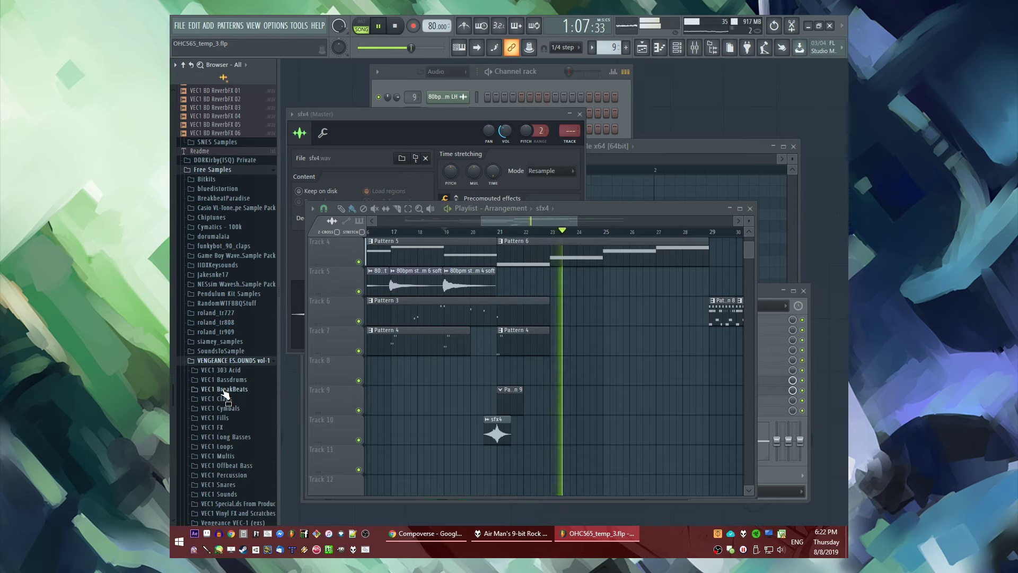
scroll(227, 392, up, 10)
key(space)
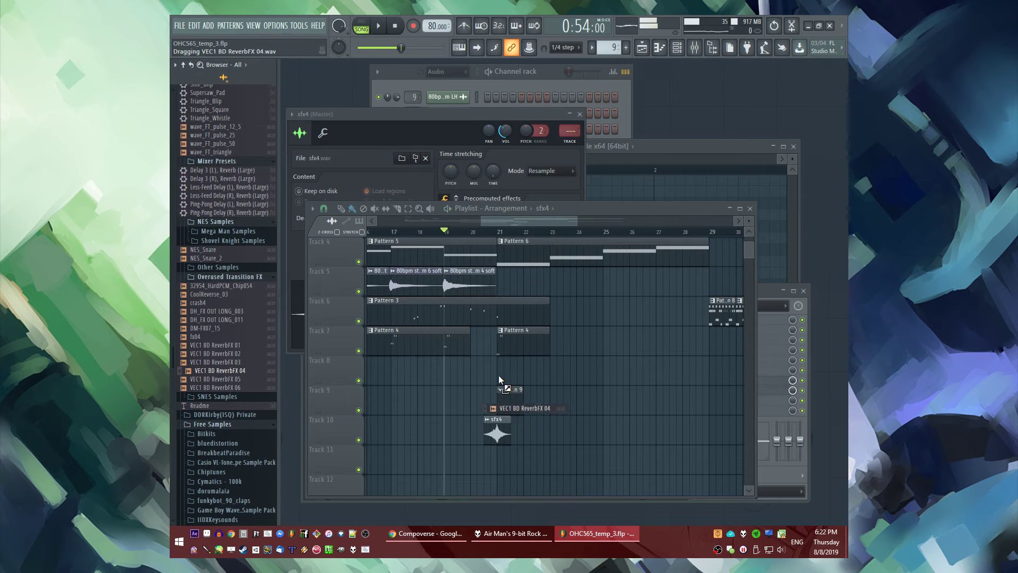
drag(500, 379, 499, 378)
key(space)
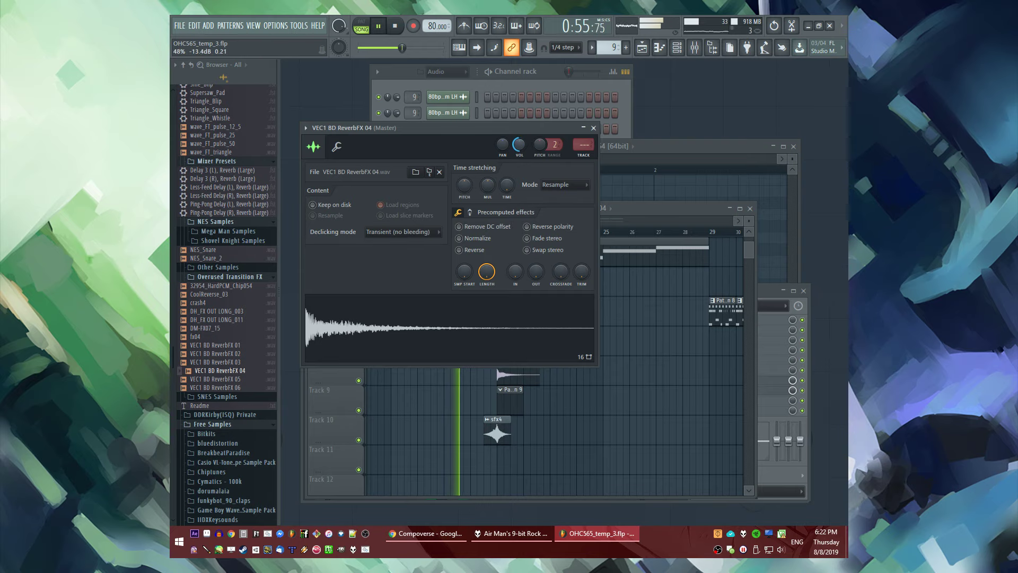
click(505, 394)
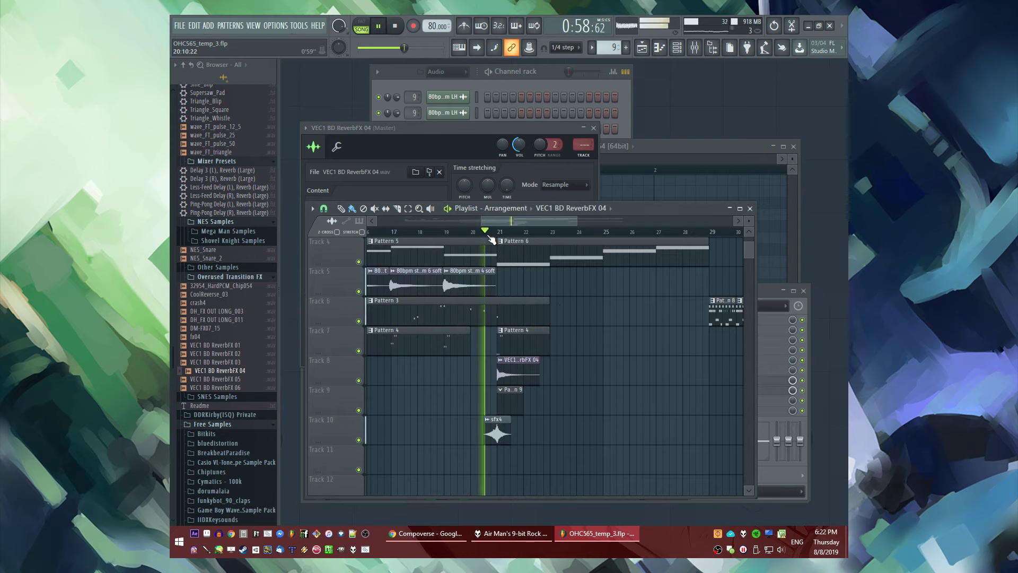
scroll(504, 394, up, 2)
Open Pattern 9 and add a second Kontakt Portable x64 instrument channel
double_click(506, 392)
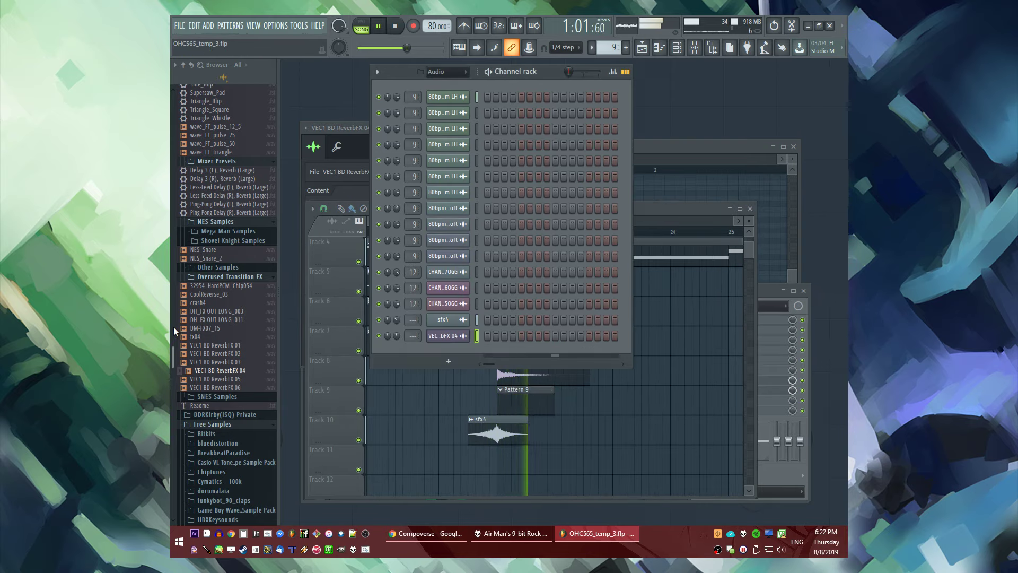
scroll(193, 329, up, 10)
scroll(212, 248, up, 3)
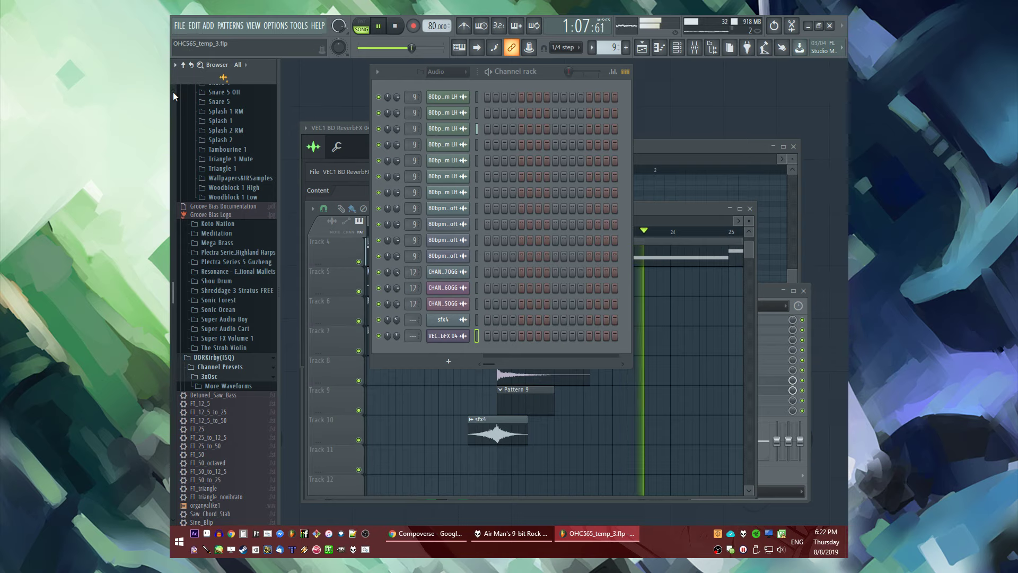
click(183, 65)
click(205, 28)
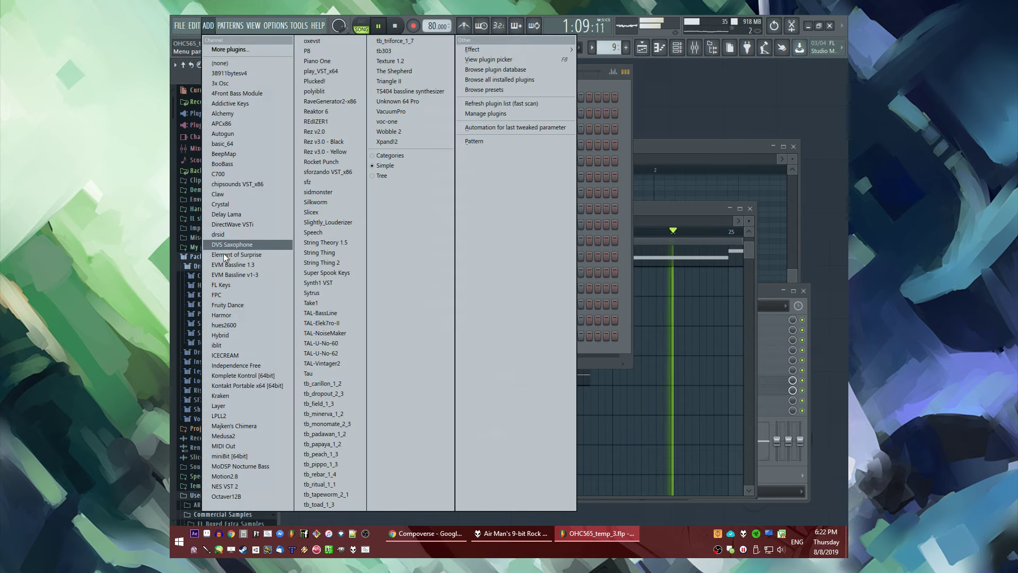
click(245, 385)
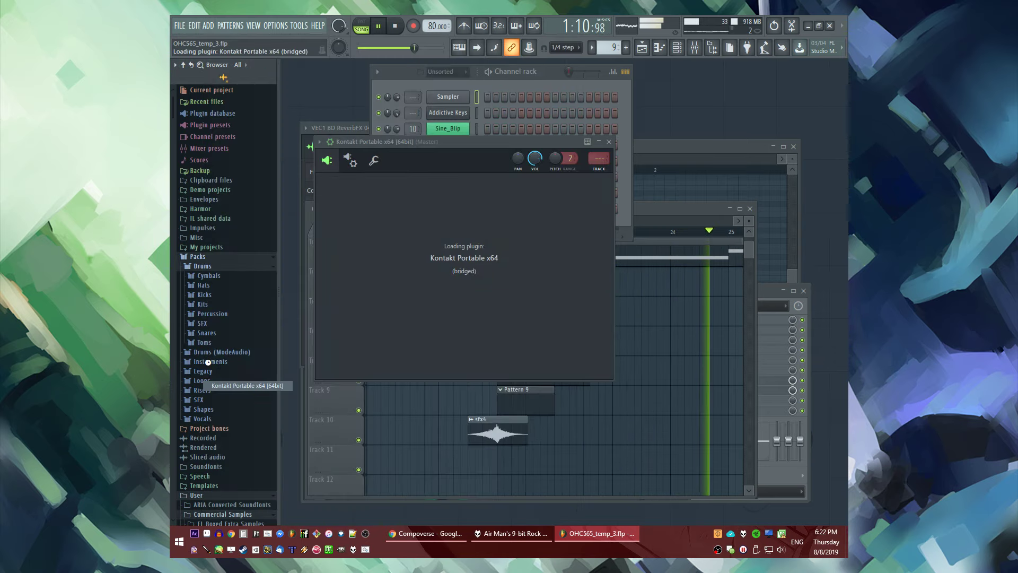
Load the Glacial Beauty patch from Celestia's Glassy Pads into the new Kontakt instance
scroll(220, 313, down, 10)
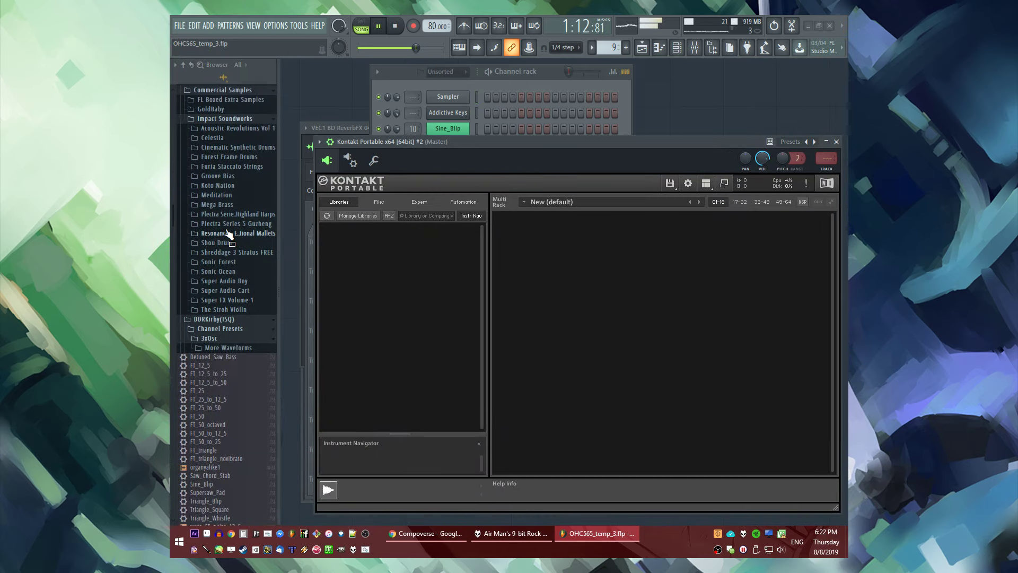
scroll(222, 228, up, 4)
click(212, 307)
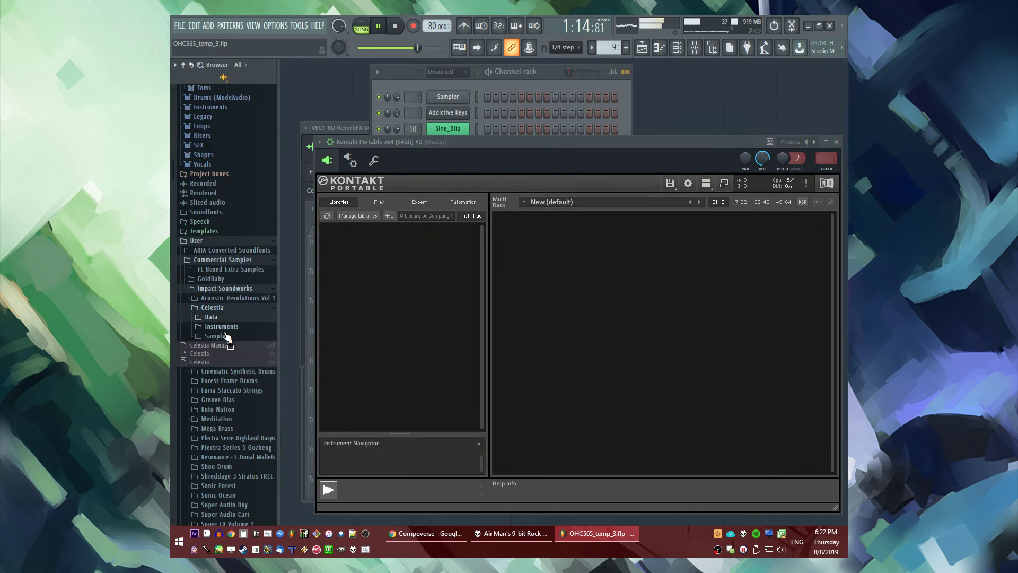
click(224, 328)
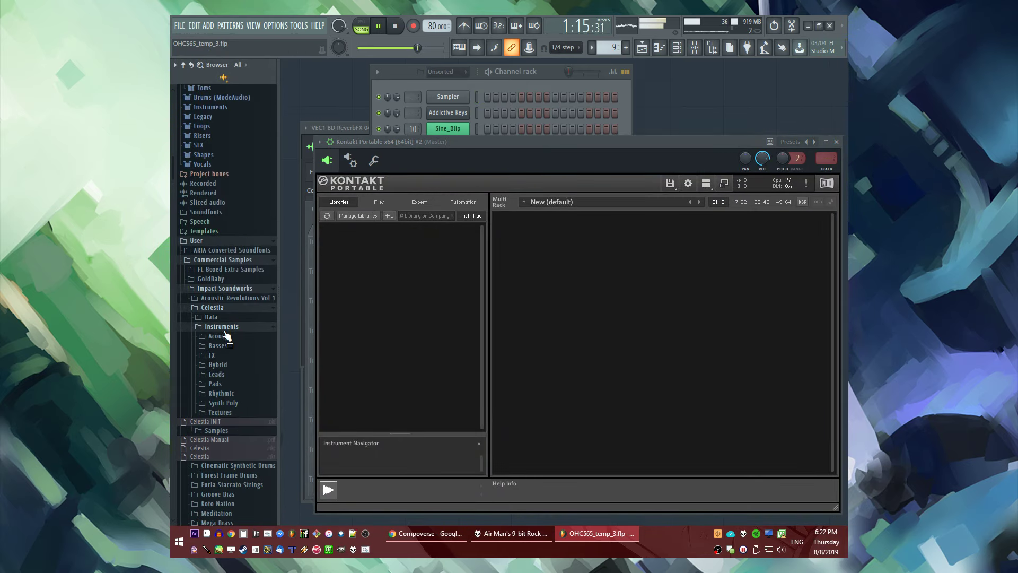
click(218, 393)
click(215, 383)
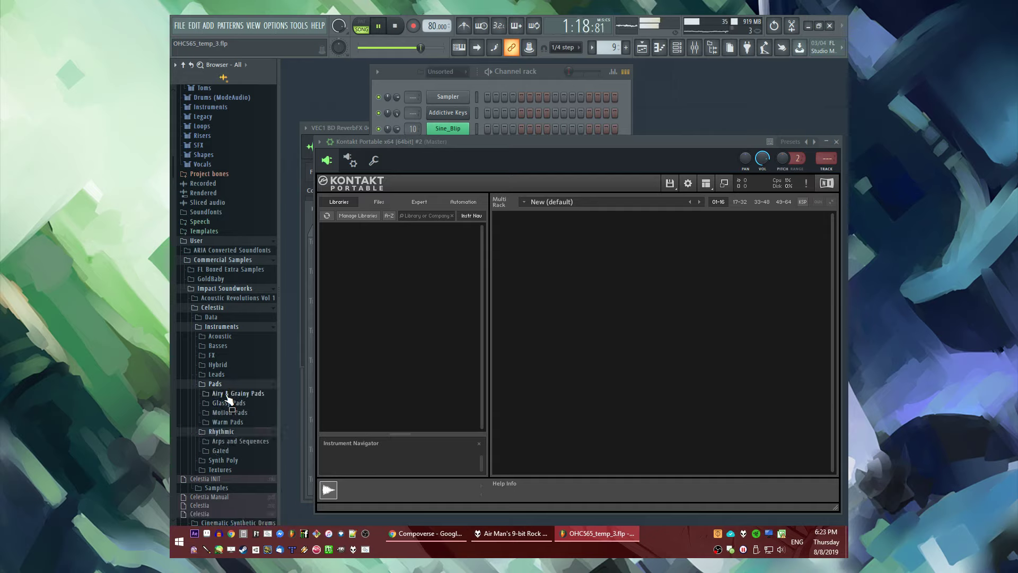
click(229, 403)
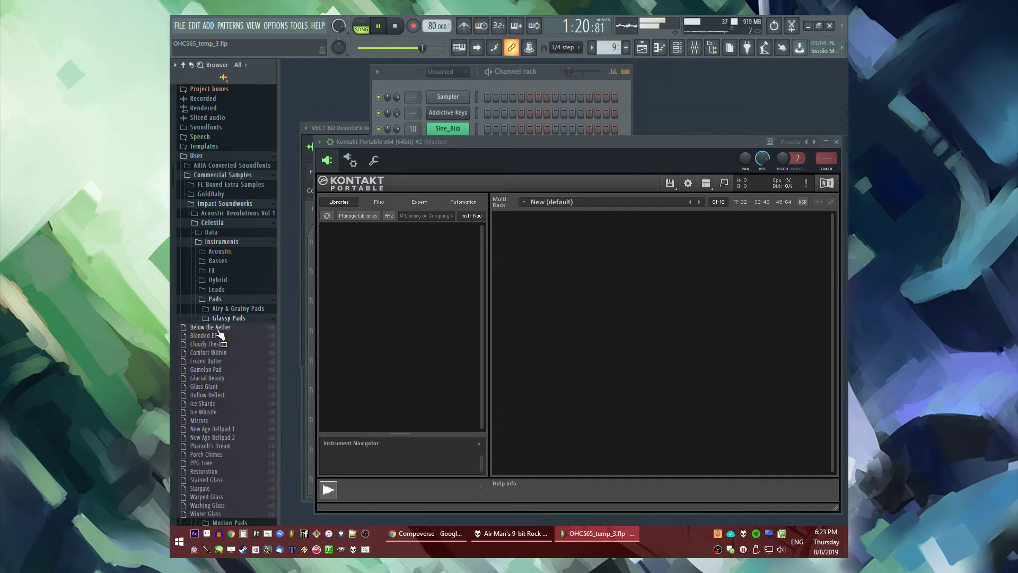
drag(219, 382, 564, 349)
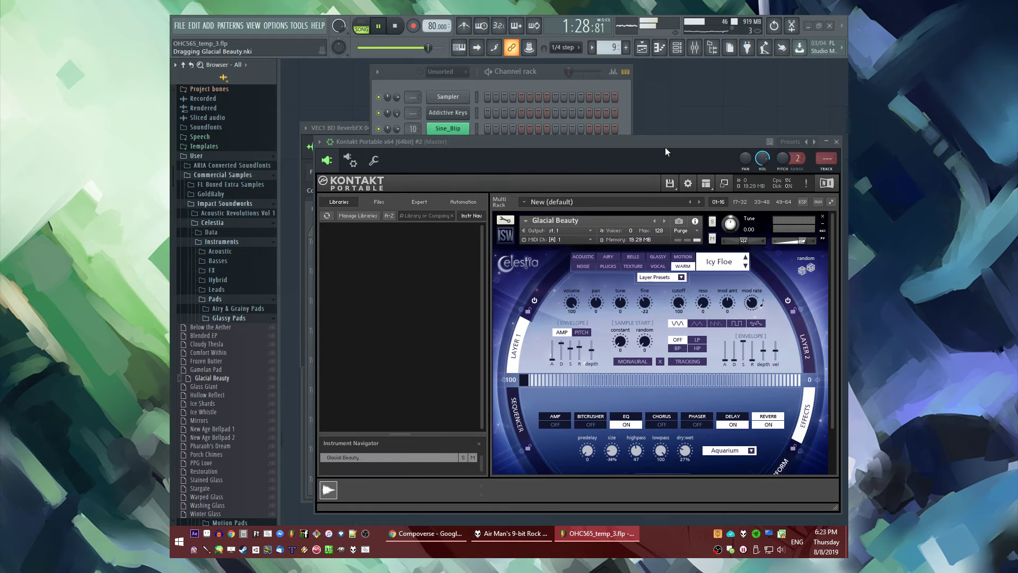
Reopen Pattern 9 from the playlist and add a note on step 1 of the second Kontakt channel
key(F5)
scroll(530, 347, down, 3)
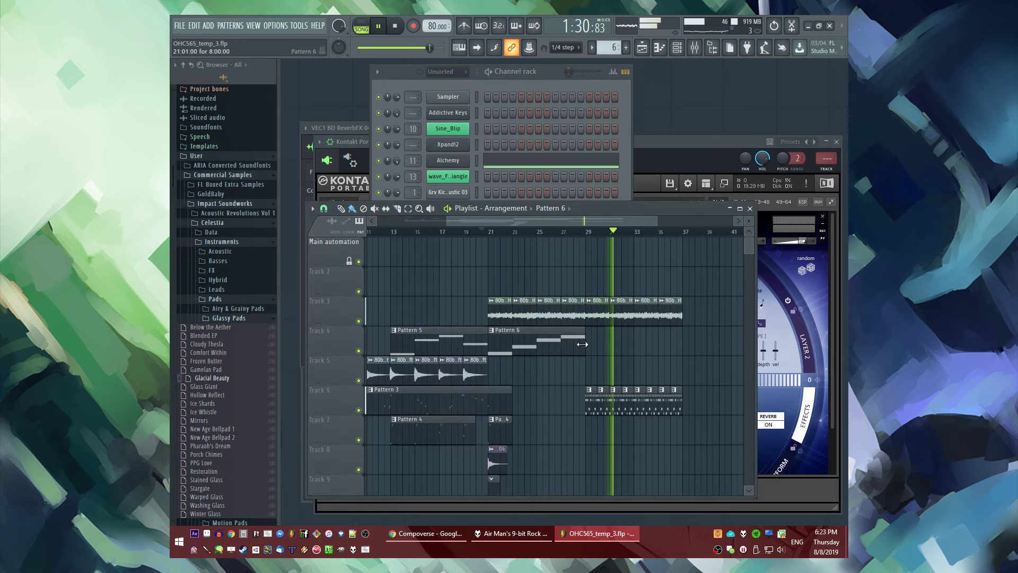
scroll(582, 345, down, 4)
scroll(531, 376, up, 3)
double_click(492, 376)
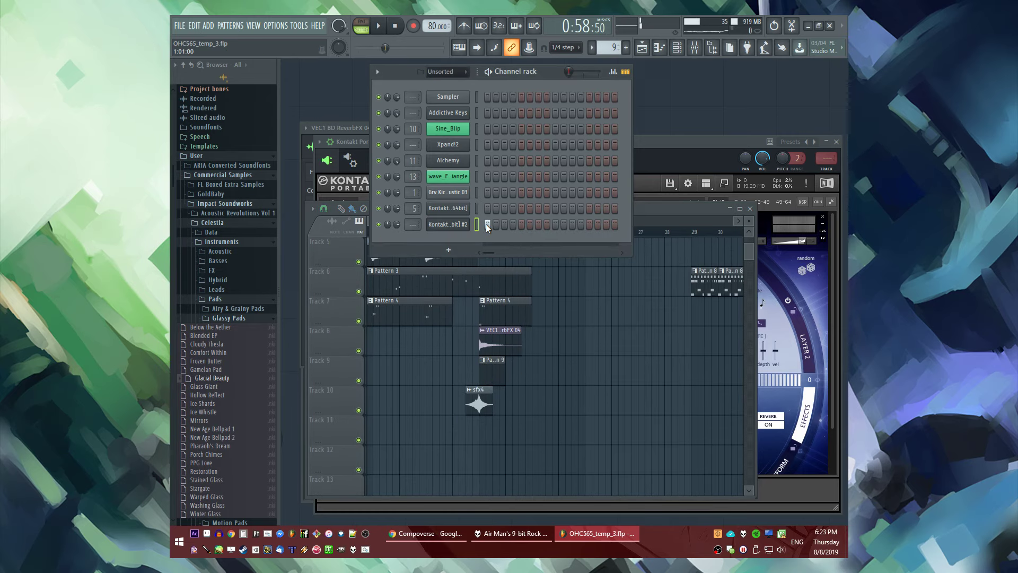
Route the second Kontakt channel to mixer track 14 and audition Pattern 9
click(460, 226)
click(827, 172)
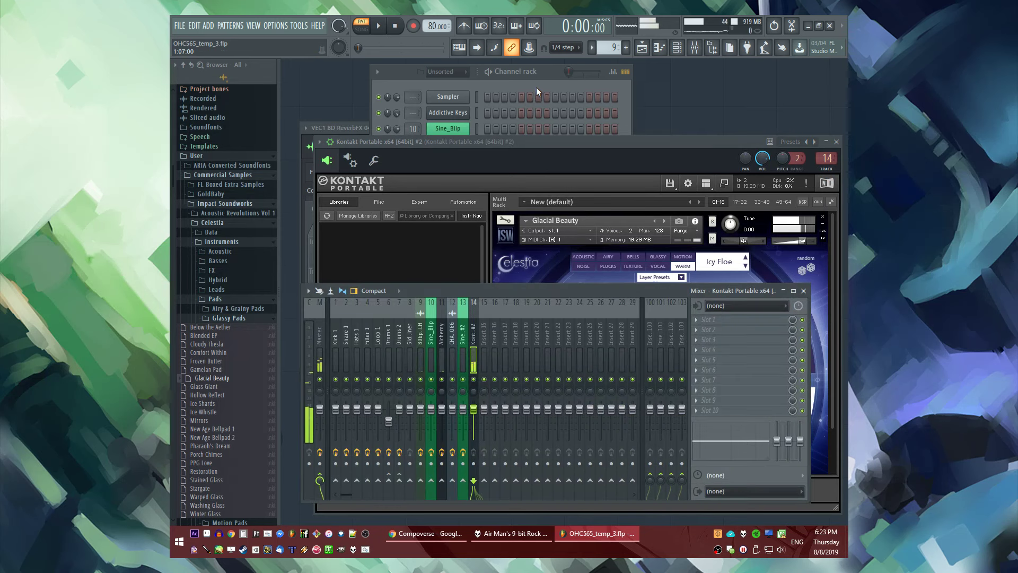
click(536, 87)
key(space)
scroll(226, 371, down, 3)
key(space)
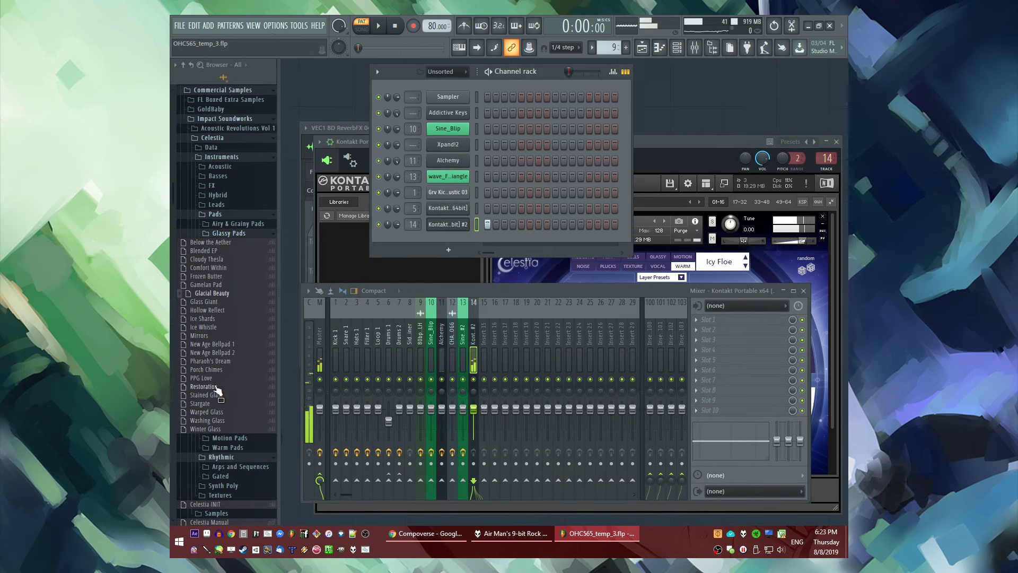
Replace the Kontakt patch with Fireside and with Simple Warmth from Celestia's Warm Pads, auditioning each in Pattern 9
click(228, 447)
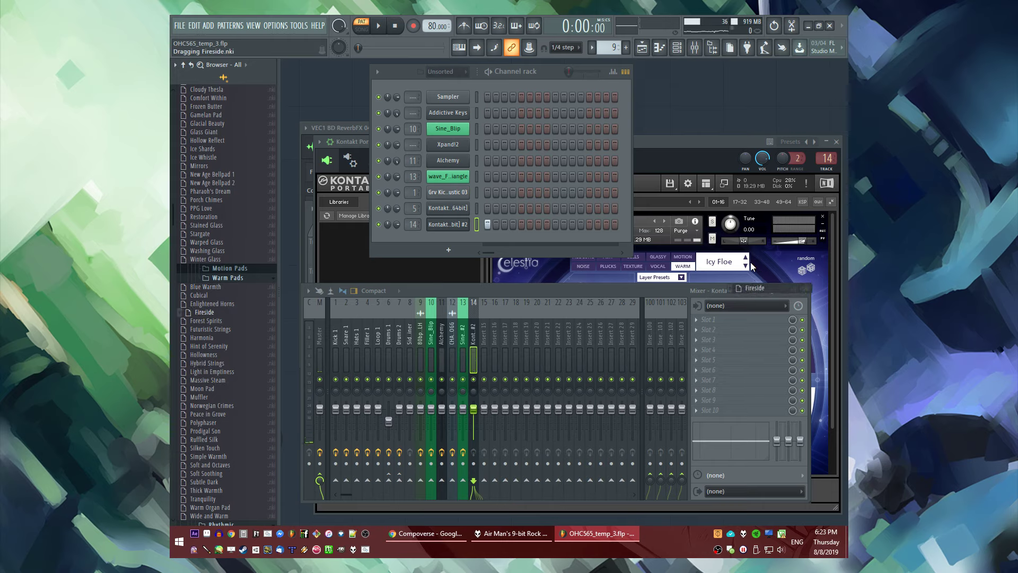
drag(752, 267, 635, 282)
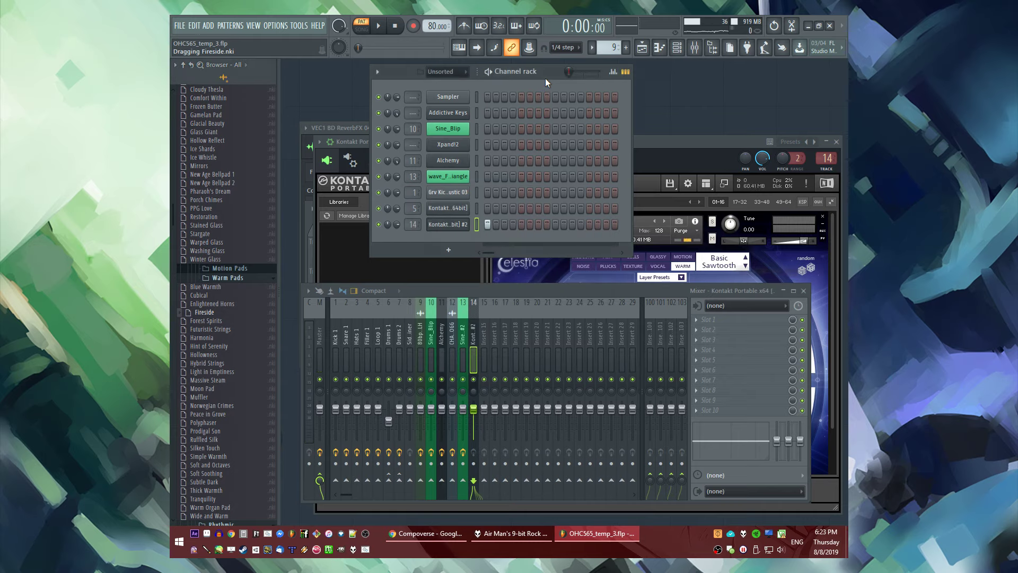
key(space)
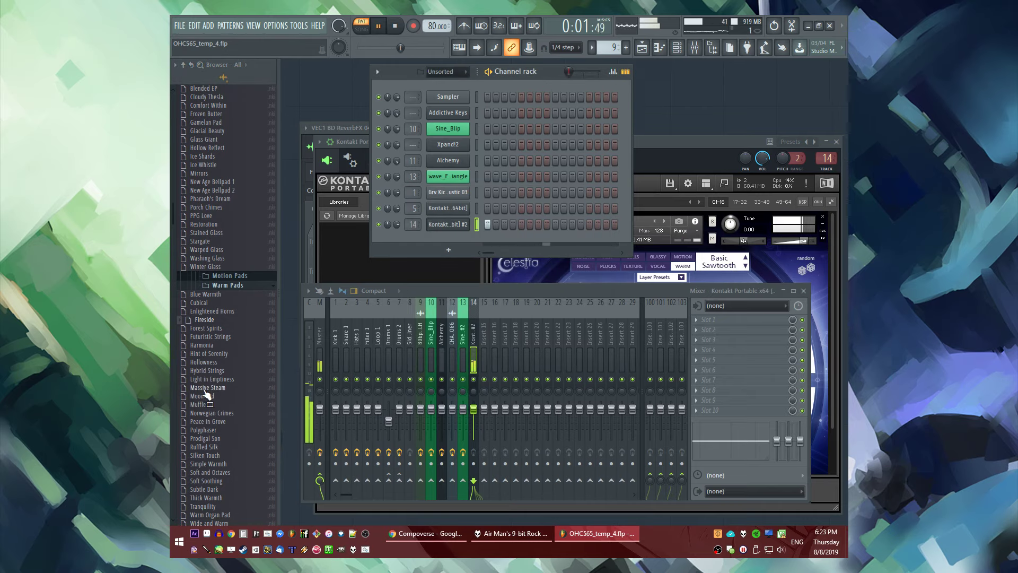
scroll(212, 390, down, 5)
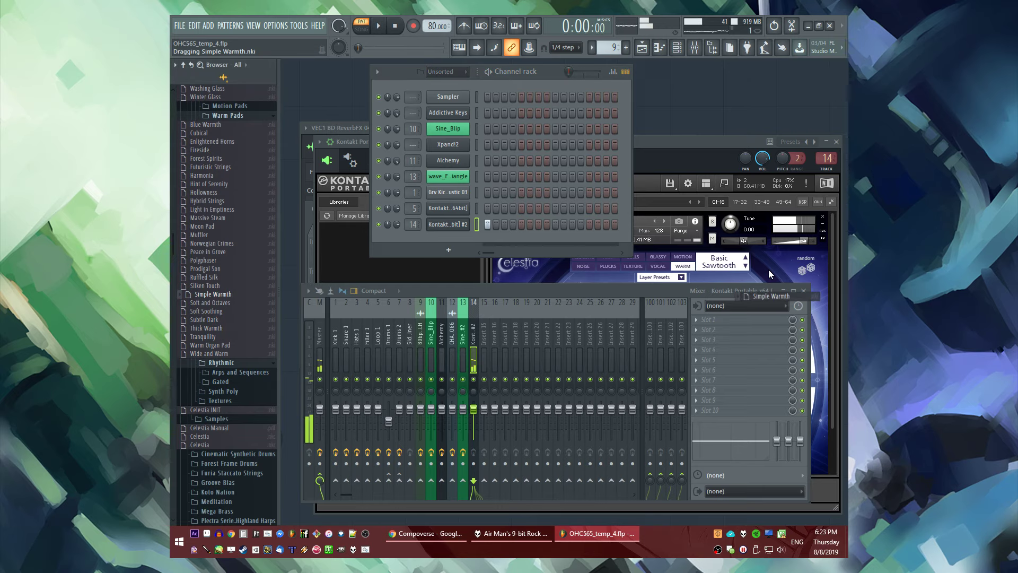
drag(771, 274, 770, 274)
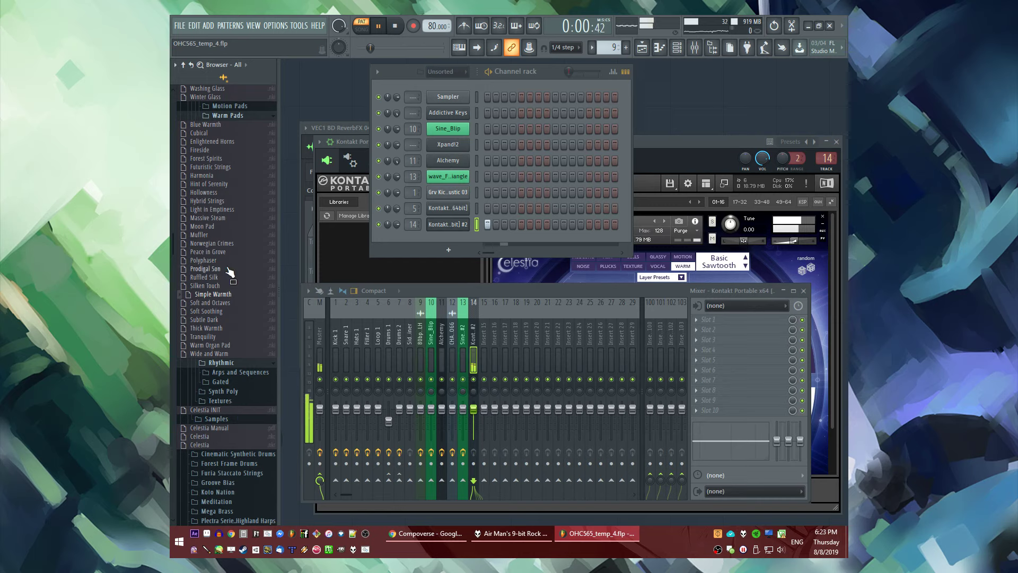
Browse to the Synth Poly folder among Celestia's instruments, closing the Pads and Rhythmic folders
scroll(230, 272, up, 10)
click(230, 391)
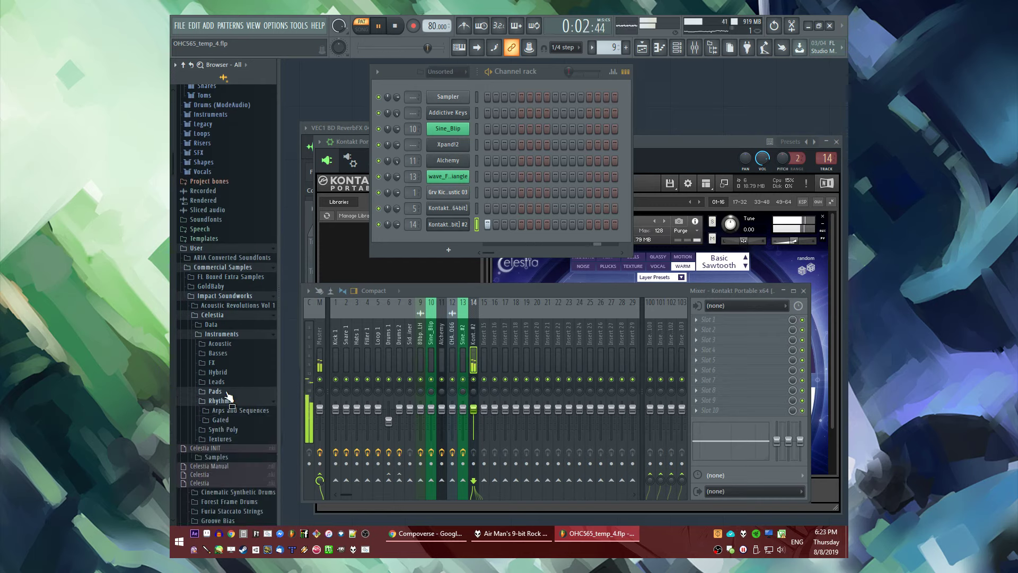
click(228, 401)
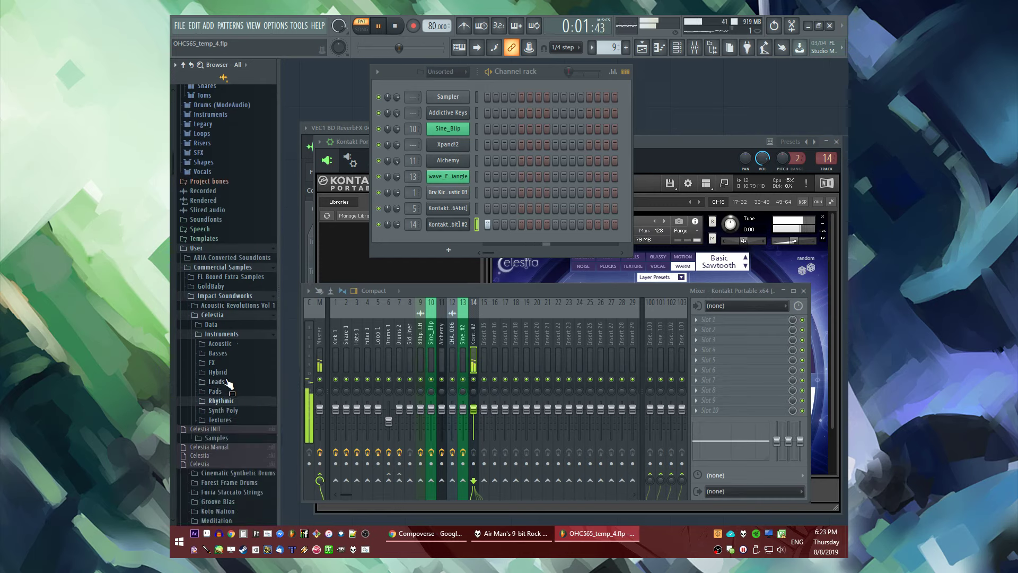
click(227, 410)
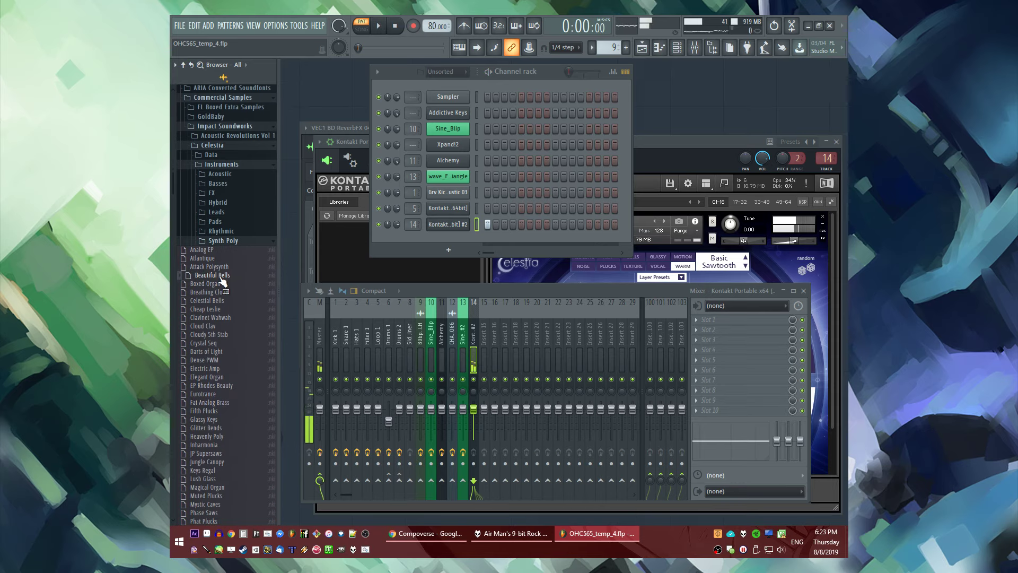
Try the Beautiful Bells and EP Rhodes Beauty patches in the second Kontakt instance, auditioning them in Pattern 9
drag(735, 279, 732, 277)
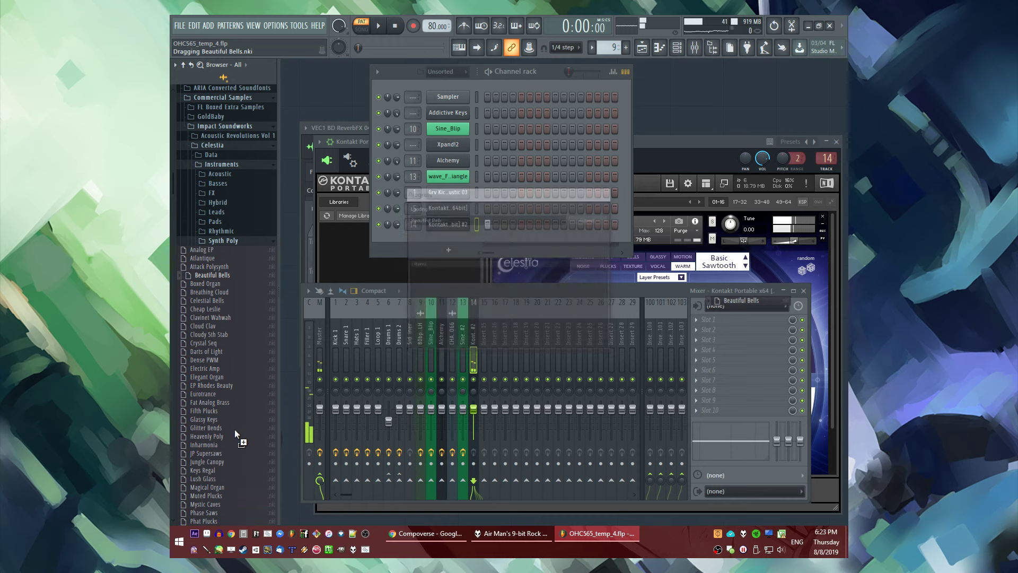
key(space)
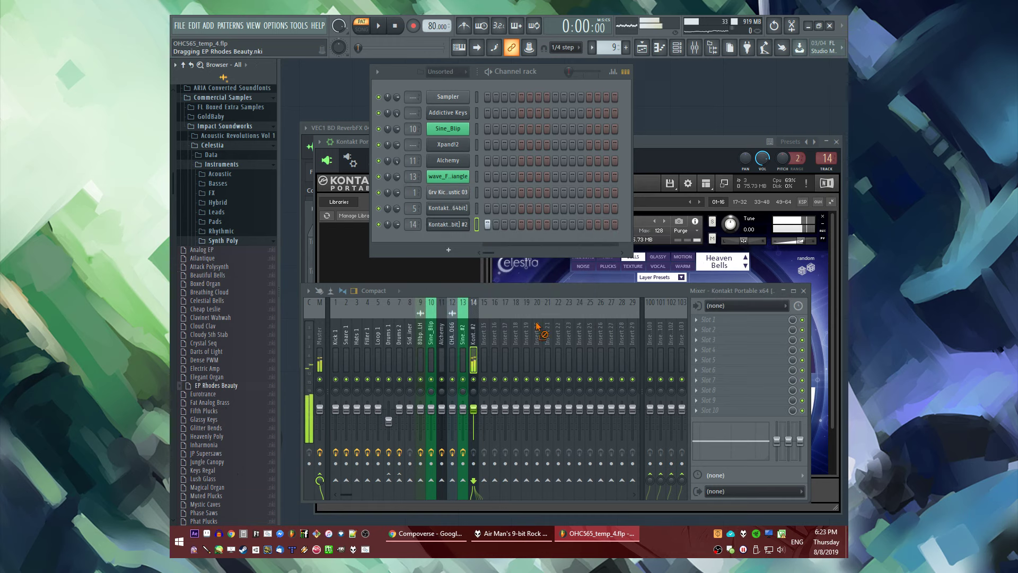
drag(756, 270, 756, 270)
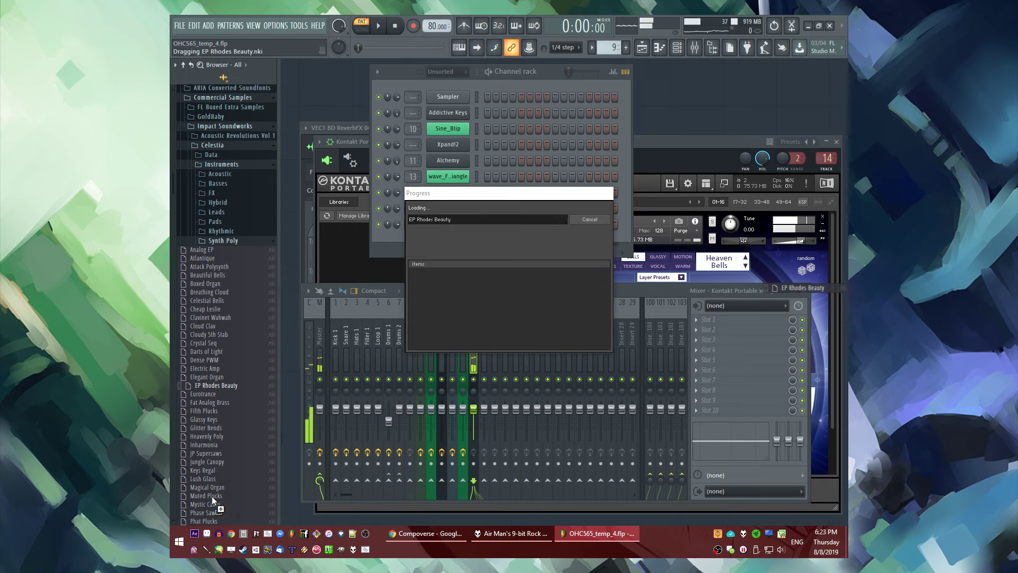
key(space)
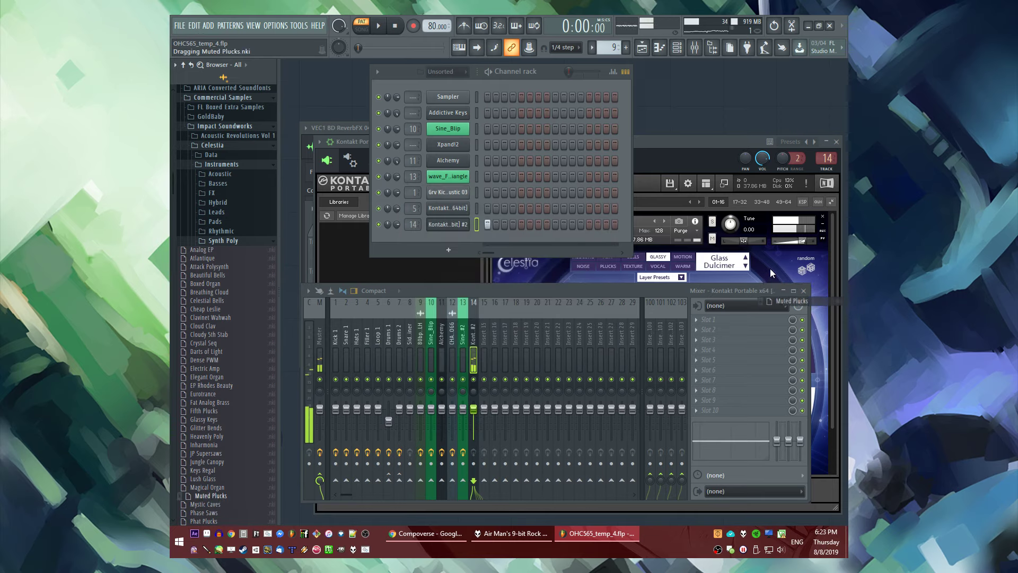
Load the Muted Plucks patch into the second Kontakt instance and audition it in Pattern 9
drag(772, 273, 771, 273)
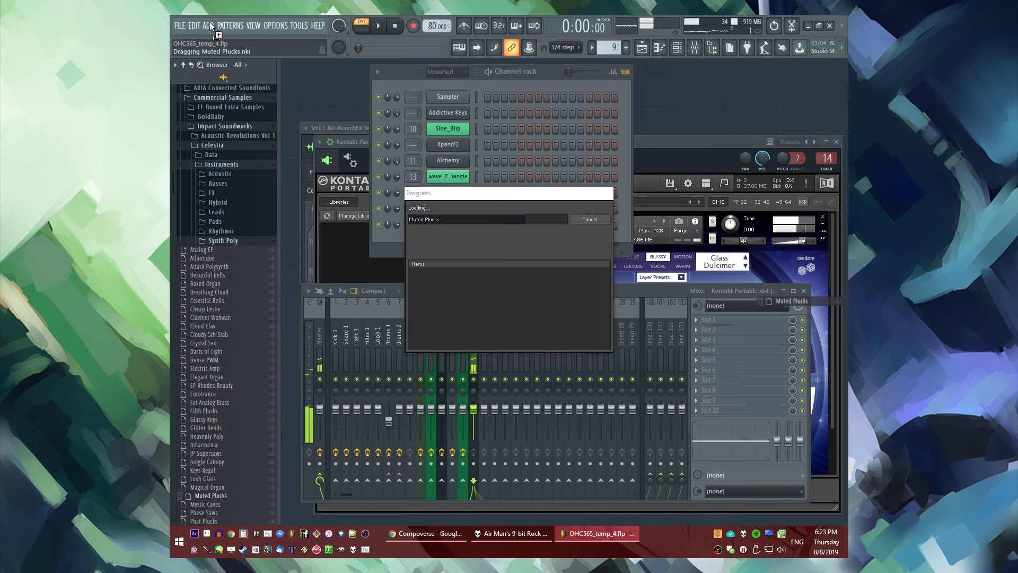
key(space)
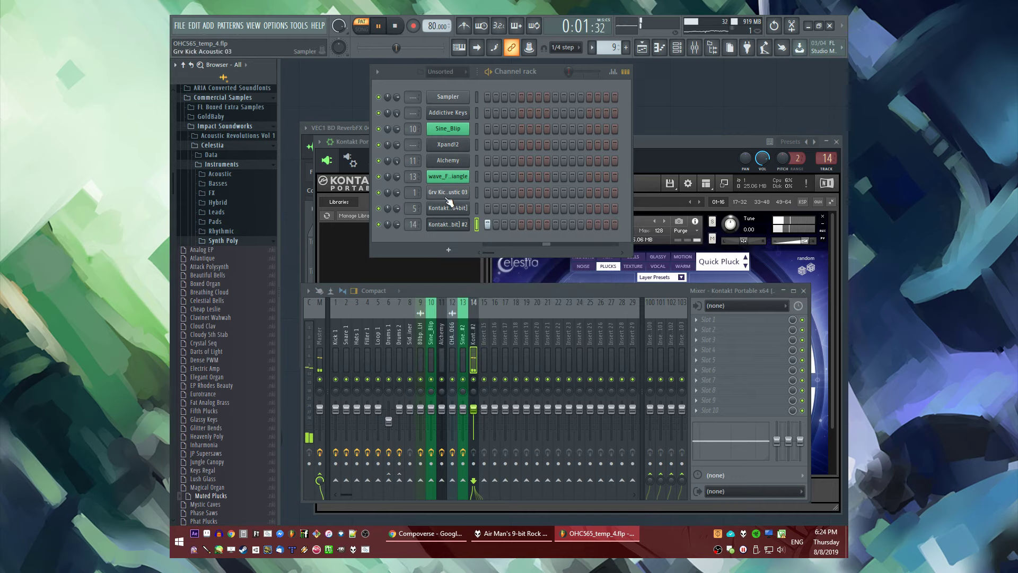
key(space)
In the second Kontakt channel's piano roll, lengthen the A4 note to four steps and switch playback to song mode
right_click(466, 225)
click(480, 225)
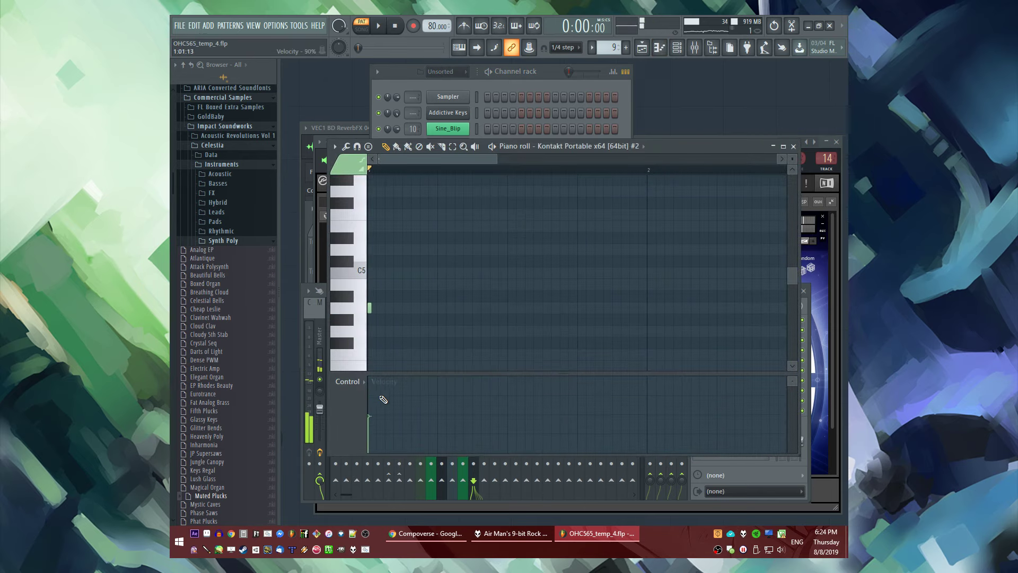
drag(368, 314, 437, 309)
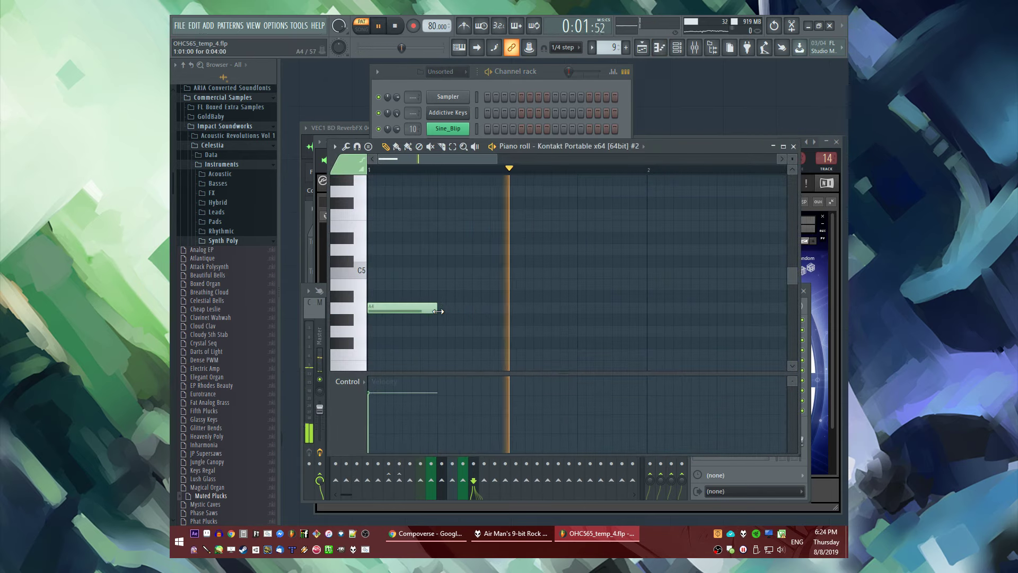
key(l)
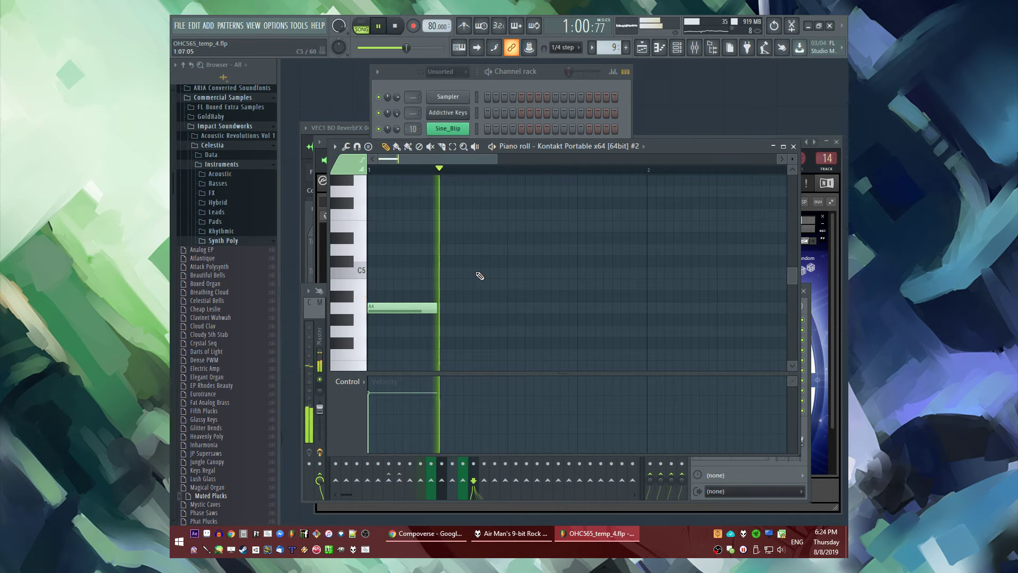
Add a second four-step A4 note starting just before the middle of bar 1 and remove the extra note after it
scroll(434, 275, down, 2)
click(430, 309)
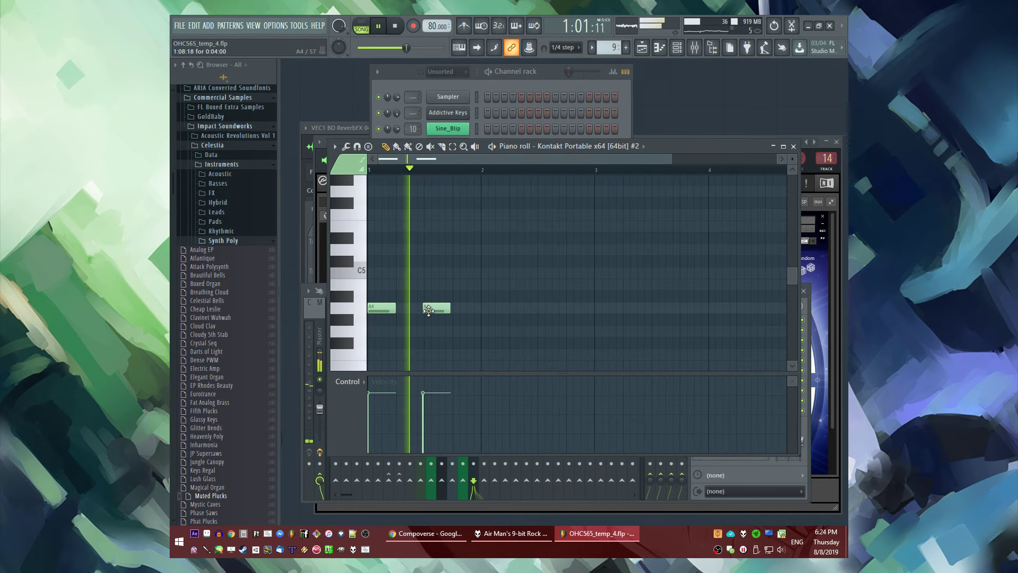
drag(430, 310, 415, 310)
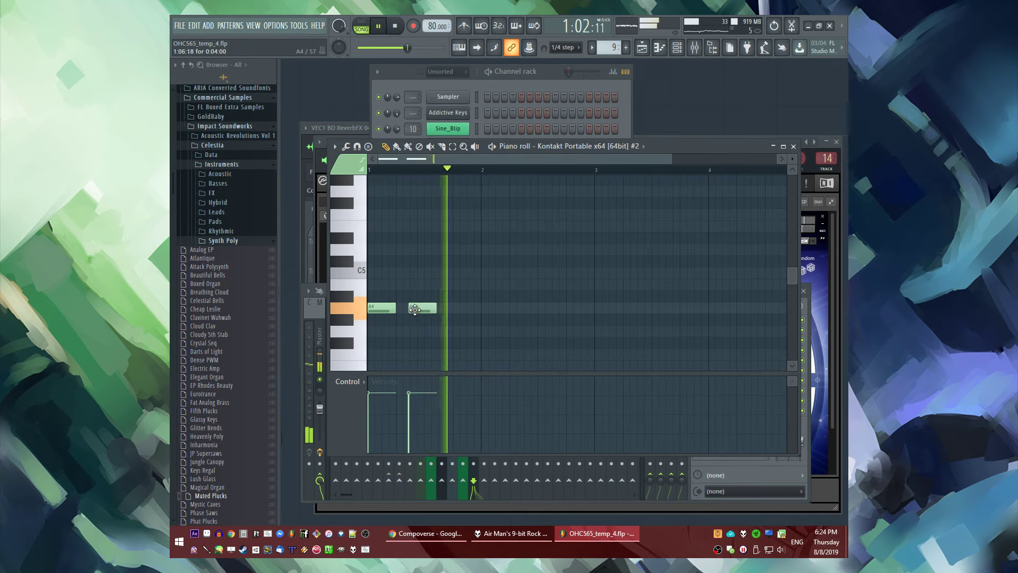
click(454, 310)
mouse_move(411, 309)
mouse_down()
mouse_move(440, 311)
mouse_move(418, 310)
mouse_up()
right_click(467, 309)
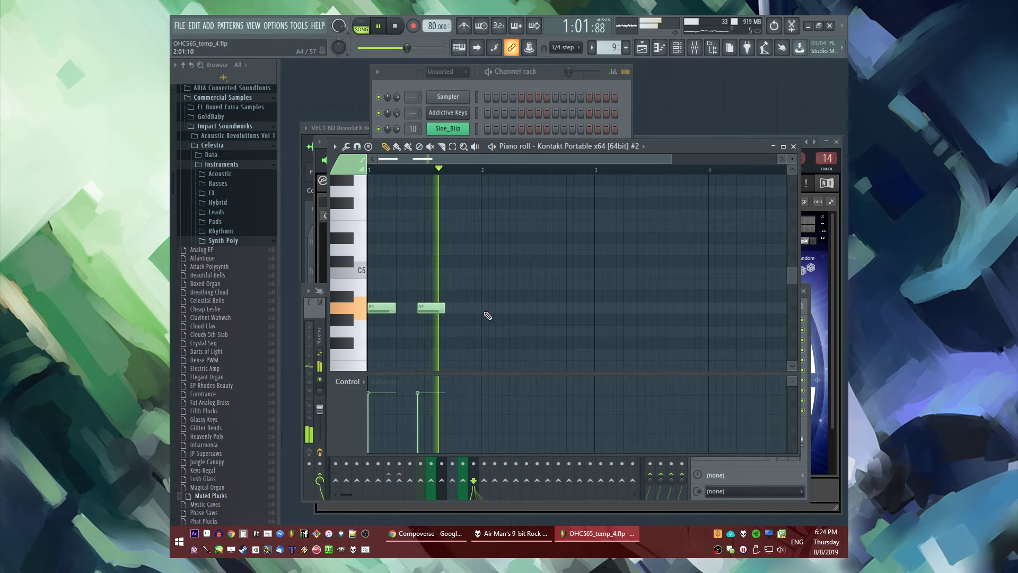
click(484, 309)
click(530, 309)
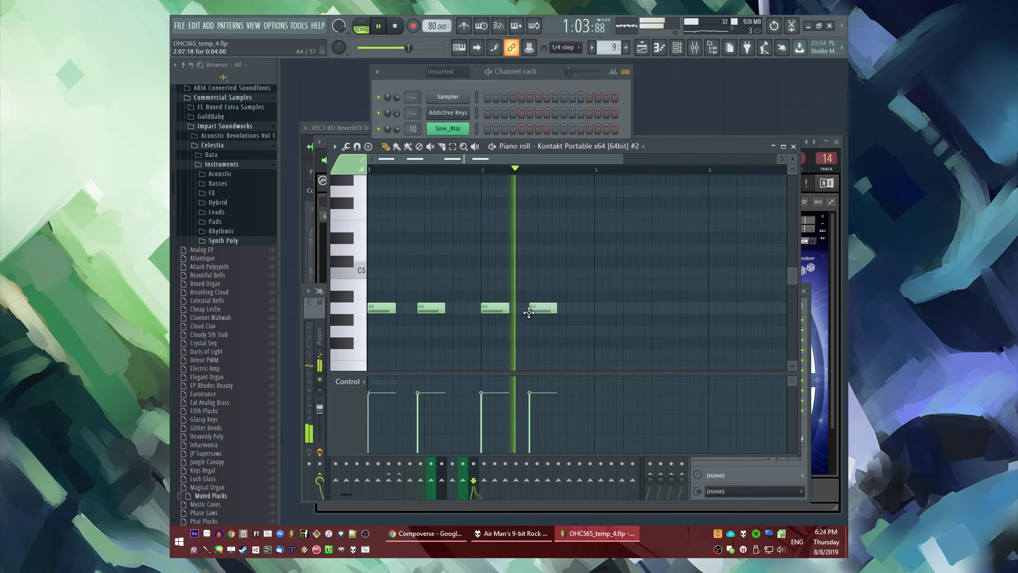
right_click(530, 310)
right_click(495, 310)
Repeat the Pattern 9 clip along playlist track 9 from bar 21 through bar 28
key(F5)
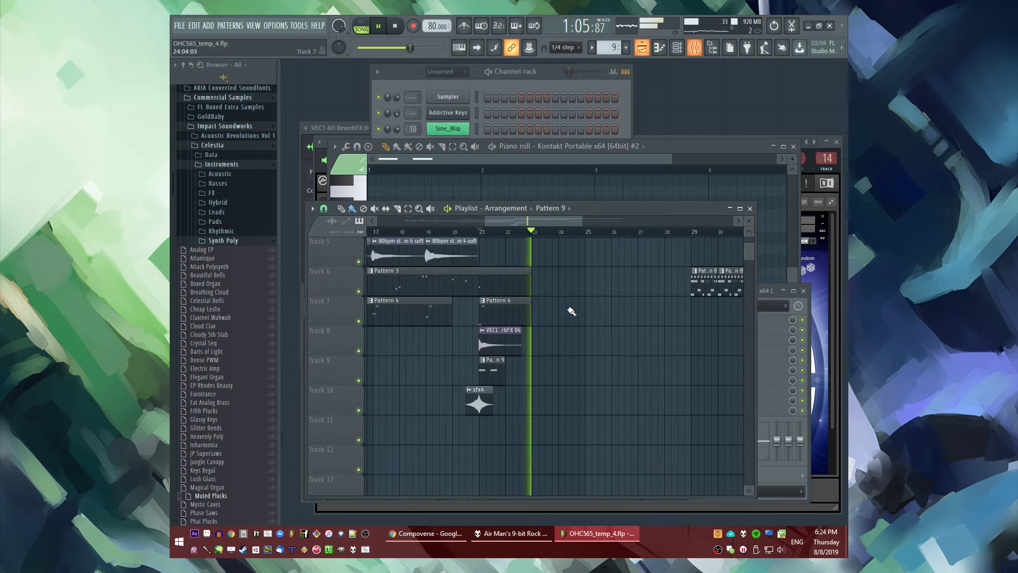
drag(491, 377, 683, 371)
scroll(614, 329, up, 1)
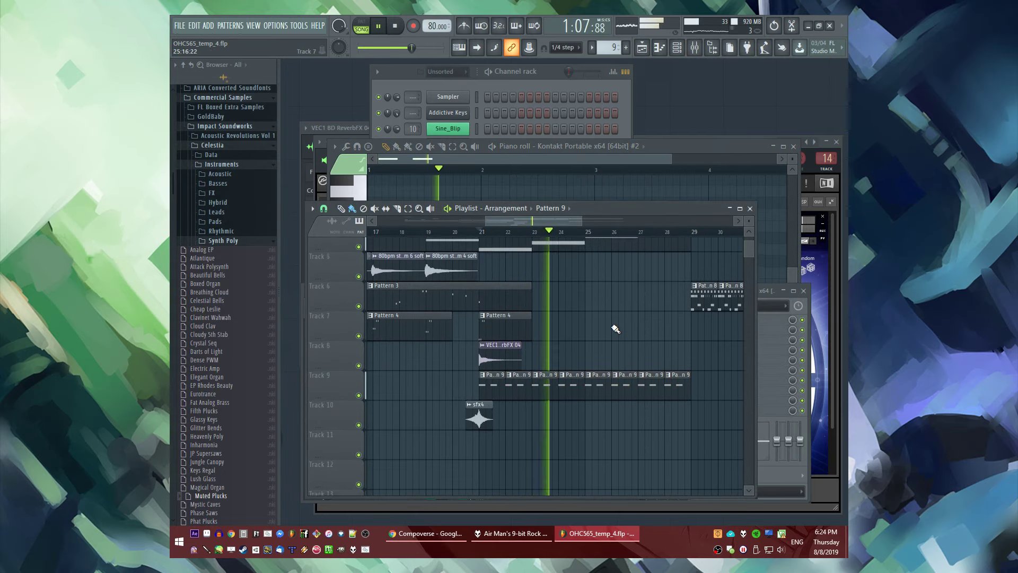
ctrl+scroll(605, 334, up, 2)
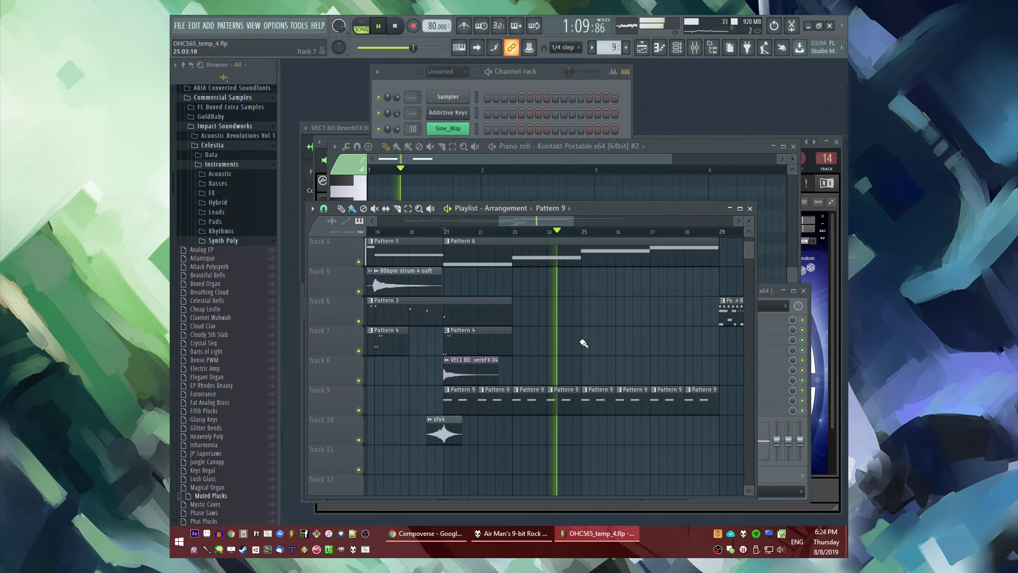
Switch to the next empty pattern, Pattern 11, leaving the list of addable instruments without choosing one
scroll(584, 341, down, 2)
key(F4)
click(208, 26)
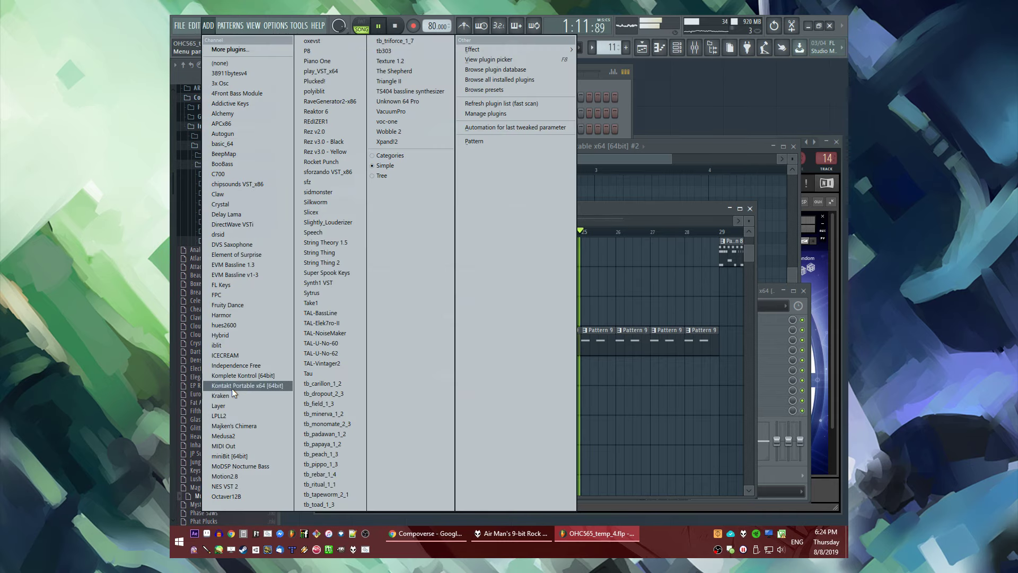
click(675, 431)
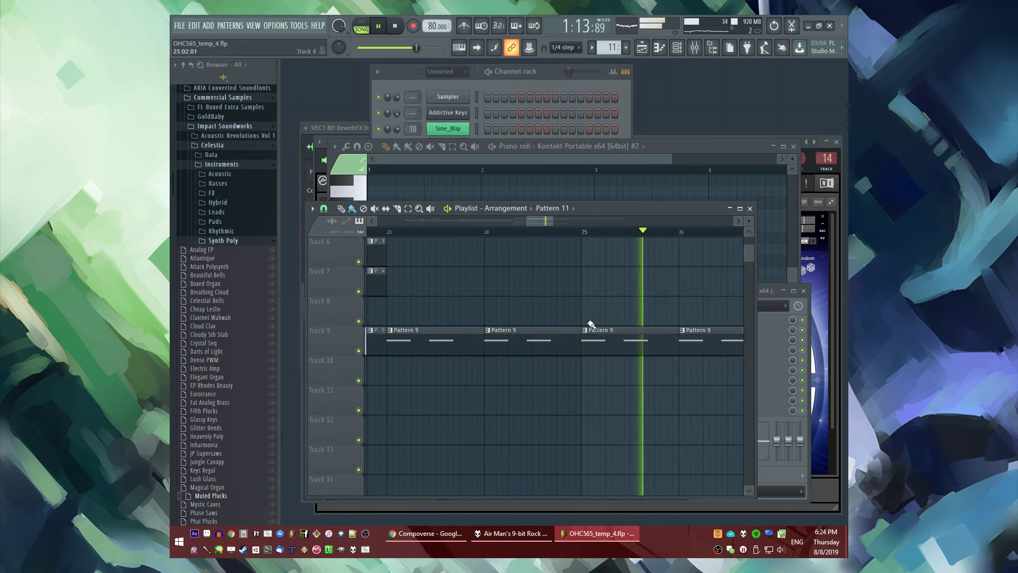
Try moving the 80bpm arp 3a 2m LH clip from playlist track 3 up to track 2
click(484, 277)
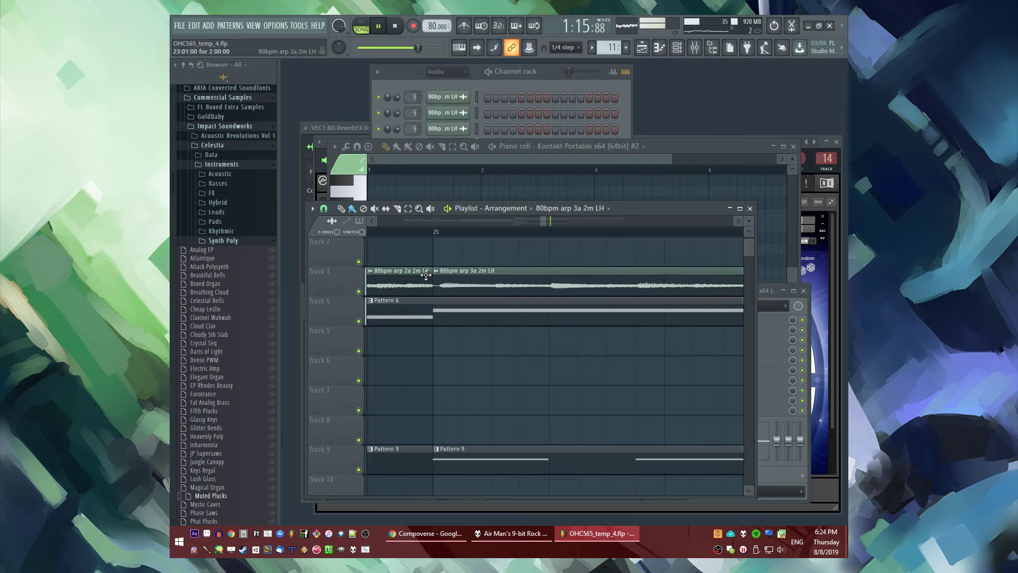
ctrl+scroll(448, 307, up, 3)
scroll(449, 307, up, 1)
drag(462, 293, 461, 279)
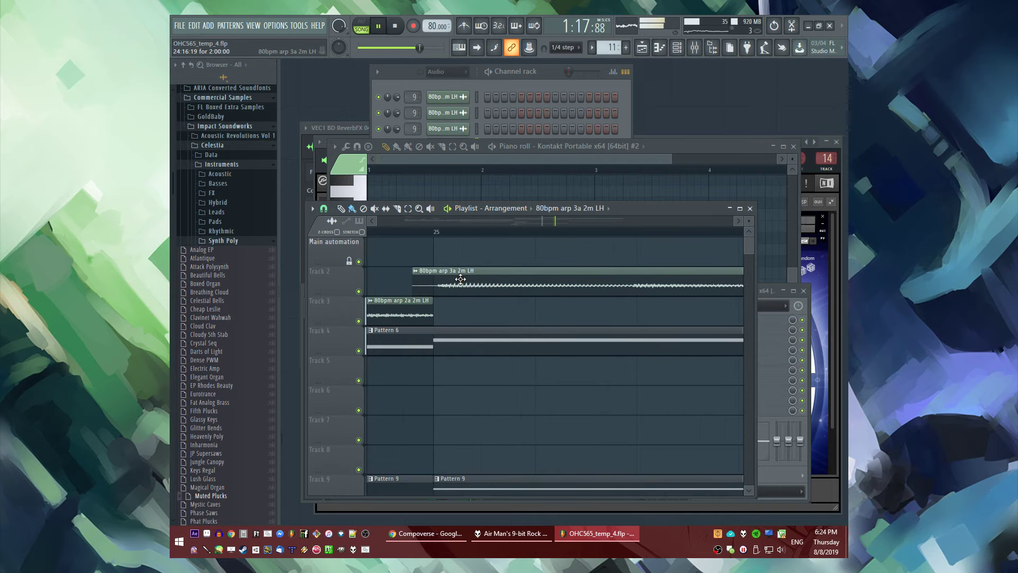
drag(483, 318, 479, 321)
Examine the sample settings of the 80bpm arp 3a and arp 1a clips on track 3
double_click(469, 313)
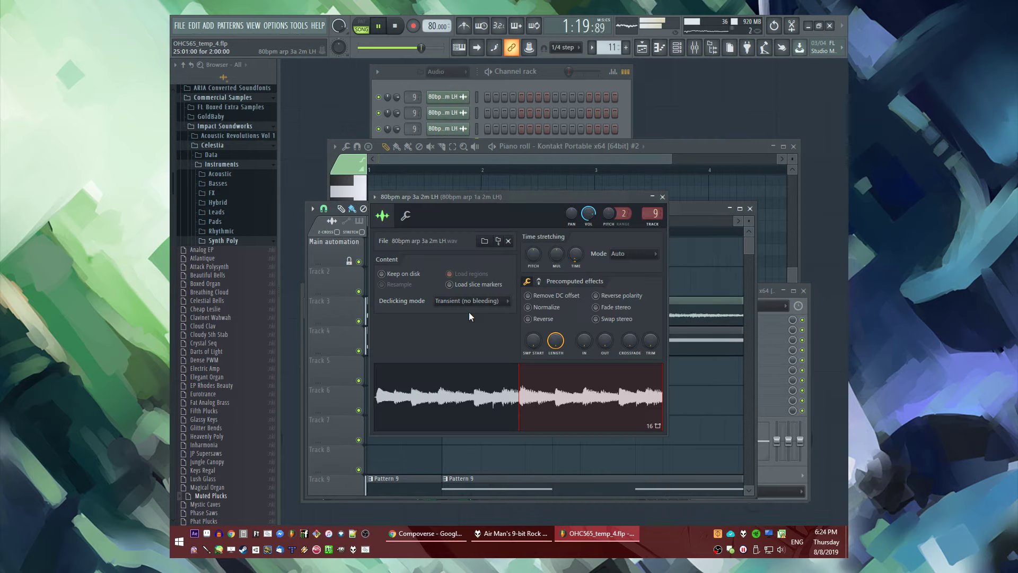
key(F5)
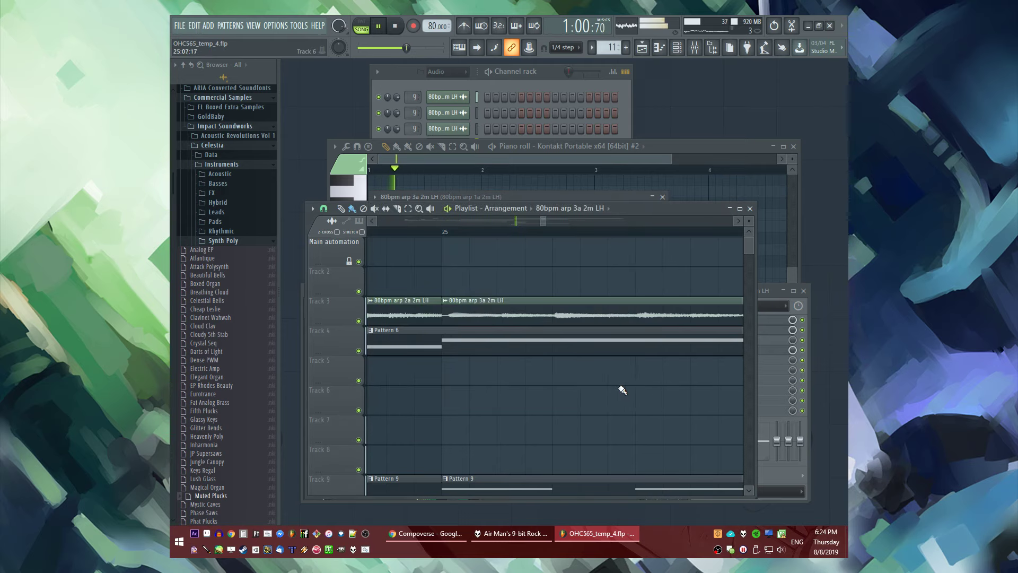
scroll(479, 300, up, 3)
double_click(479, 300)
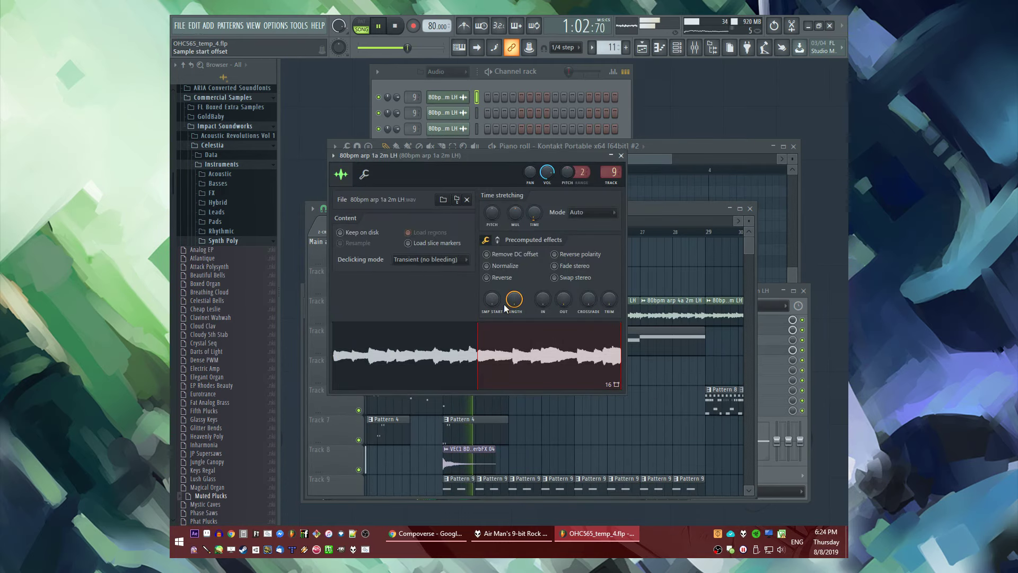
key(F5)
drag(491, 299, 471, 325)
scroll(512, 315, up, 2)
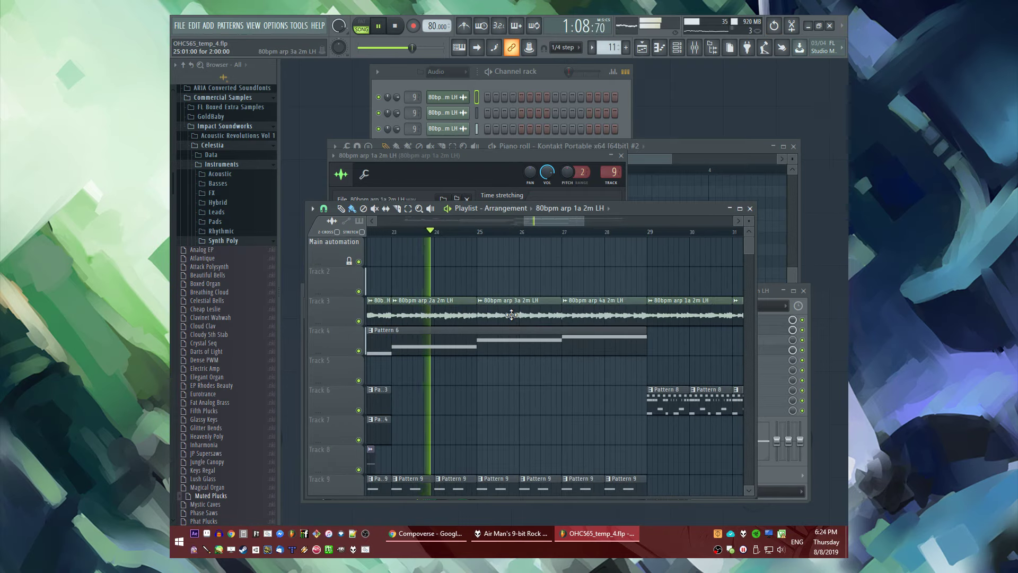
scroll(488, 287, up, 2)
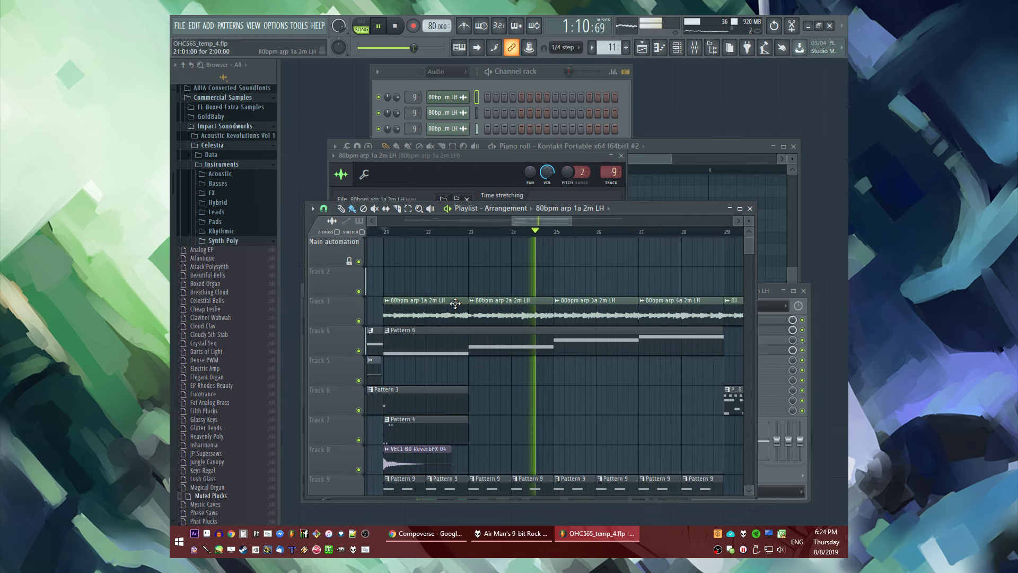
Examine the sample settings of the 80bpm arp 2a, 3a and 4a clips for comparison
double_click(566, 314)
double_click(737, 313)
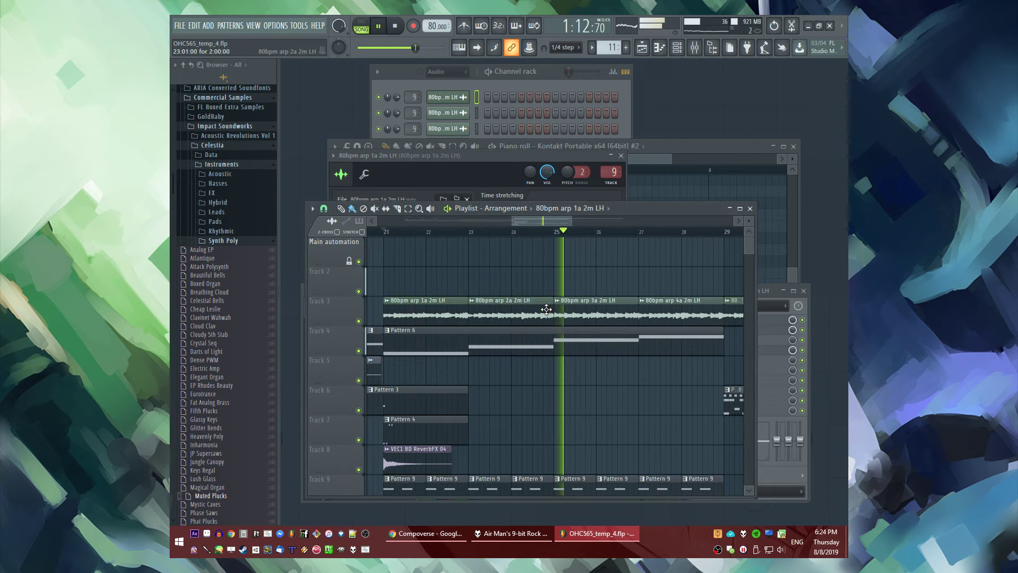
click(600, 318)
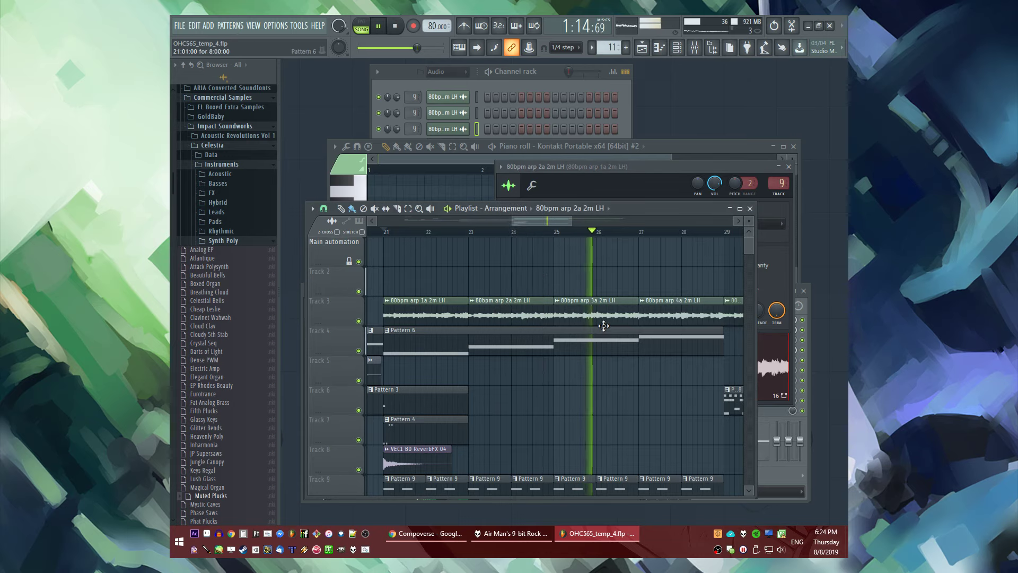
double_click(626, 318)
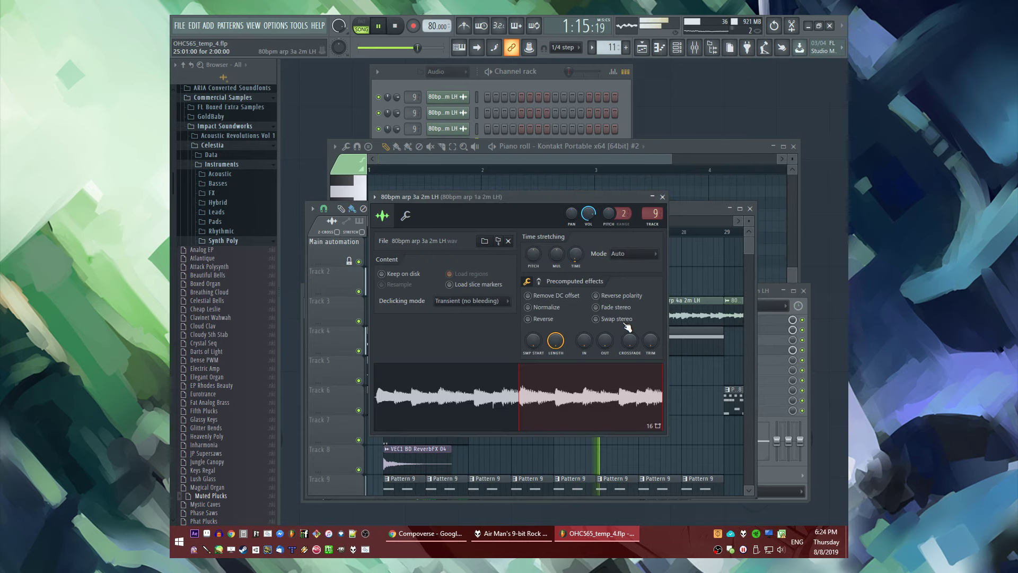
click(684, 406)
double_click(661, 315)
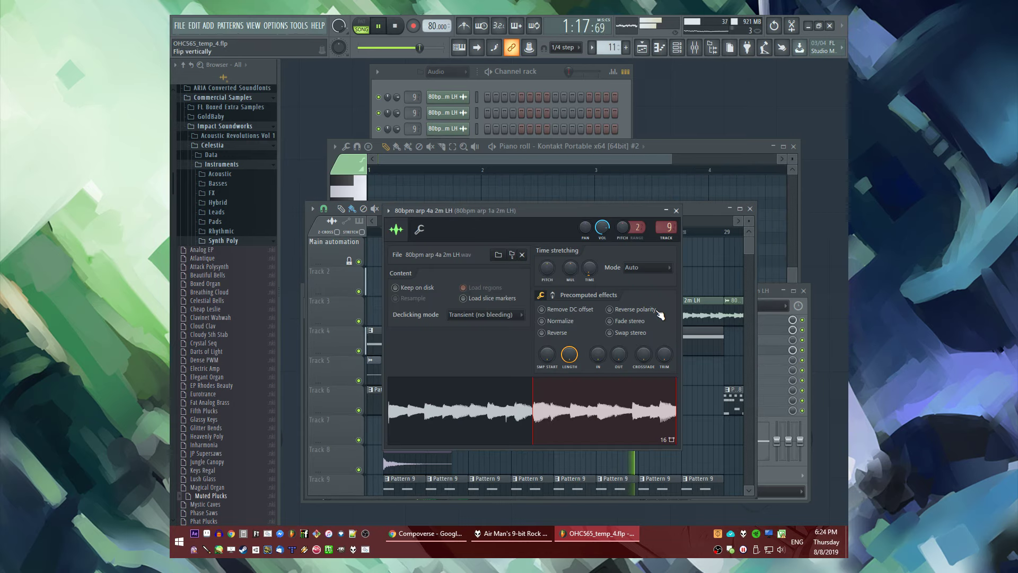
click(693, 389)
Save the project to OHC565_temp_4.flp and bring the channel rack to the front
scroll(693, 390, down, 2)
scroll(483, 305, down, 2)
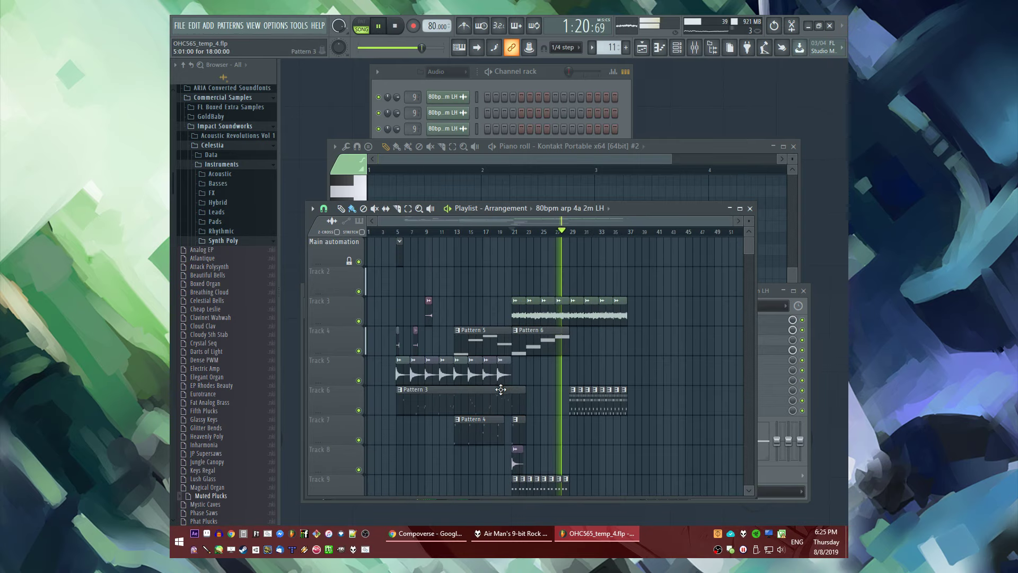
scroll(522, 392, down, 2)
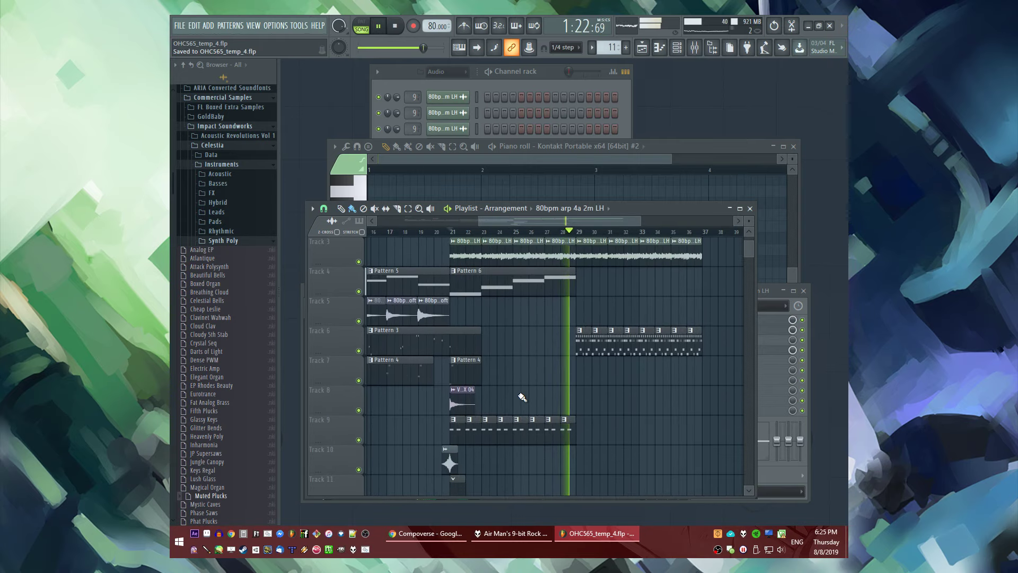
scroll(523, 397, down, 4)
key(F6)
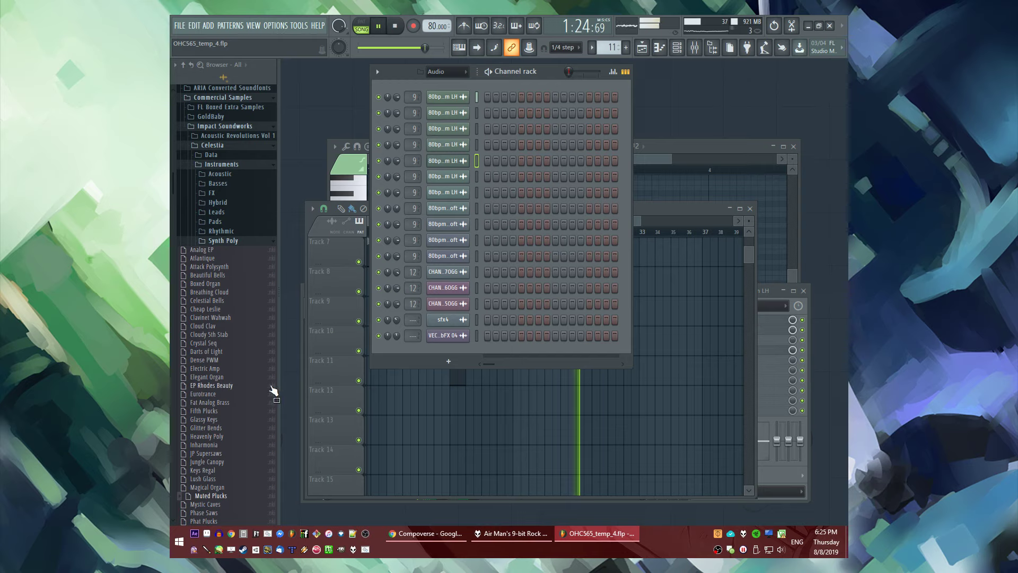
Look through the Celestia Synth Poly presets and check the Muted Plucks instrument in the second Kontakt Portable channel
scroll(212, 393, down, 5)
scroll(225, 373, down, 5)
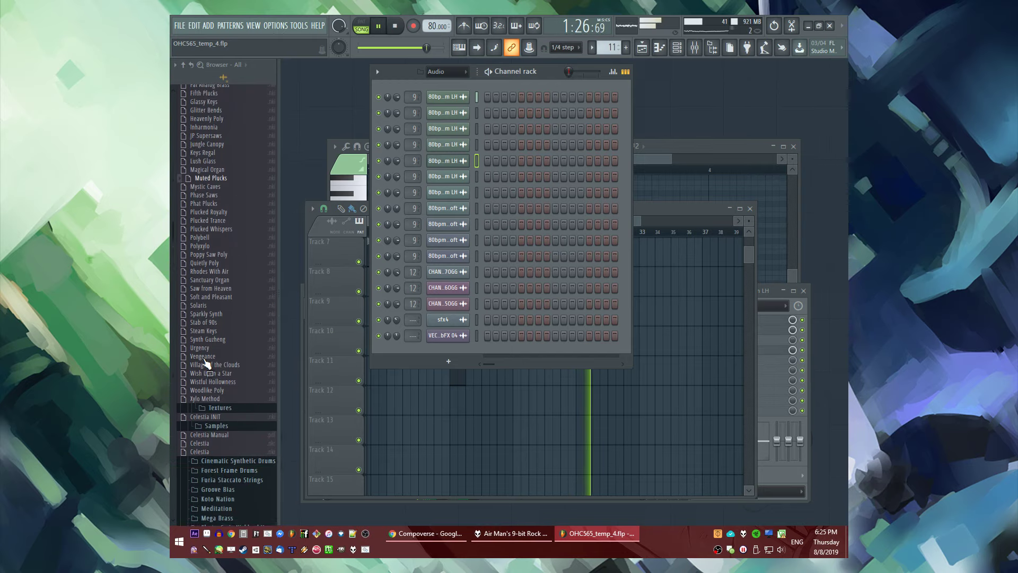
click(208, 24)
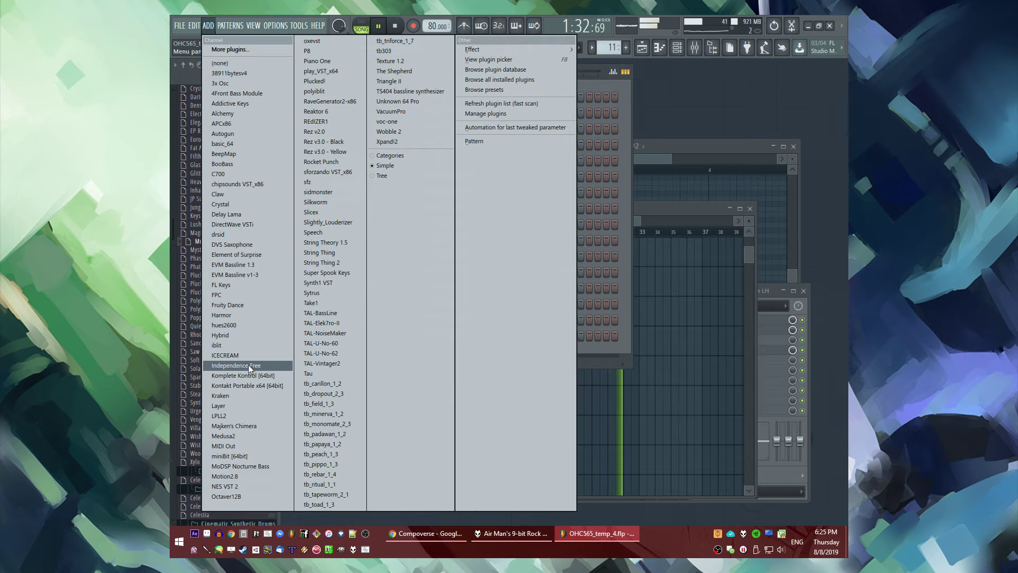
click(192, 381)
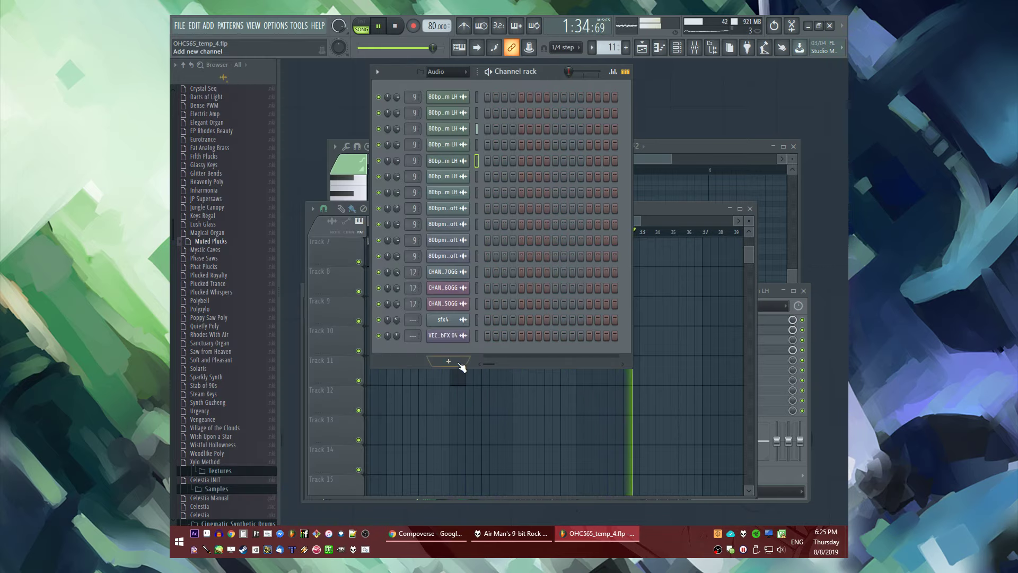
click(485, 367)
double_click(462, 315)
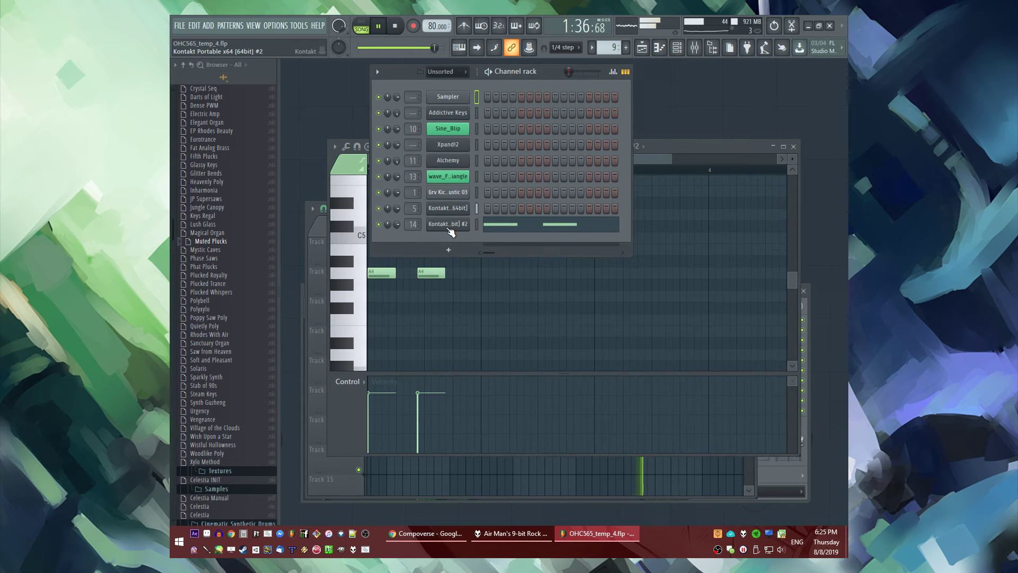
click(449, 228)
scroll(205, 260, up, 8)
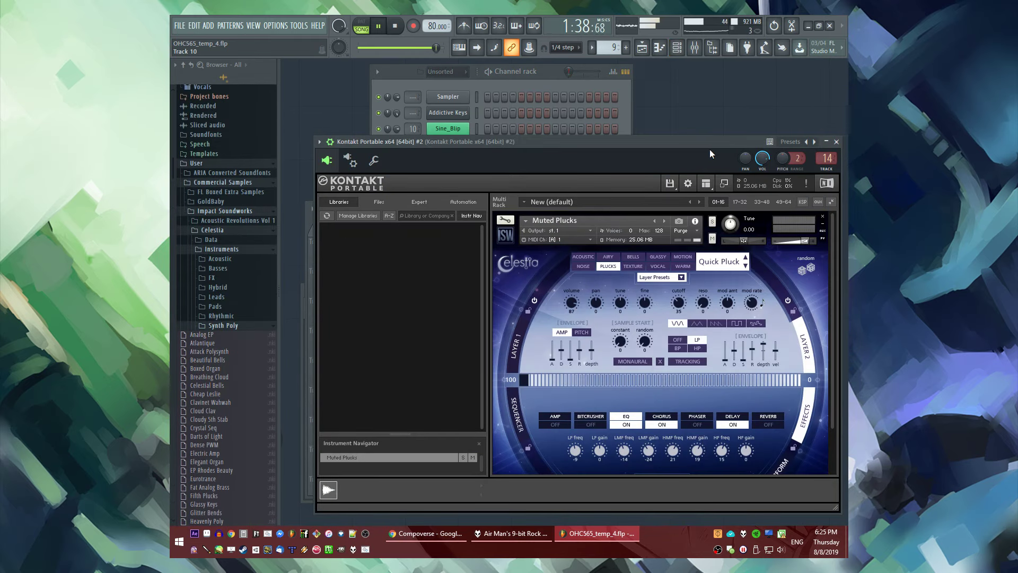
Check the sample settings of the 80bpm arp 3a 2m LH clip at bar 33 of the playlist
key(F5)
scroll(664, 346, up, 3)
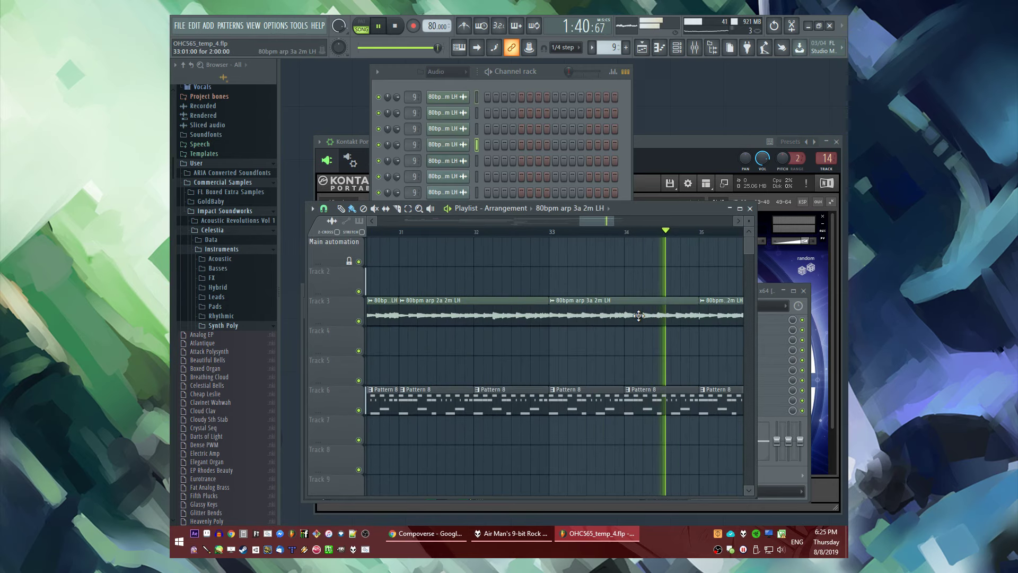
double_click(638, 316)
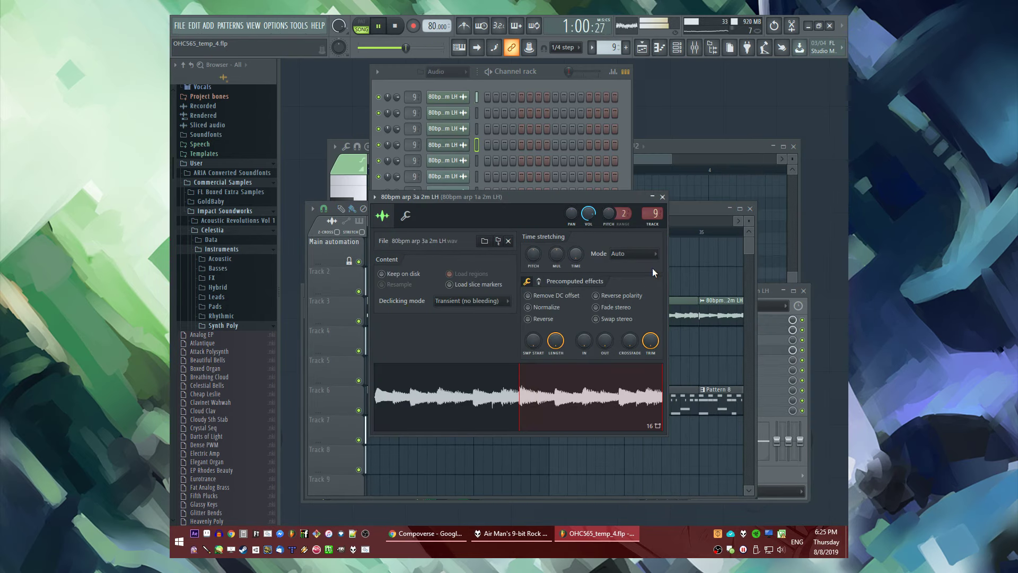
key(F5)
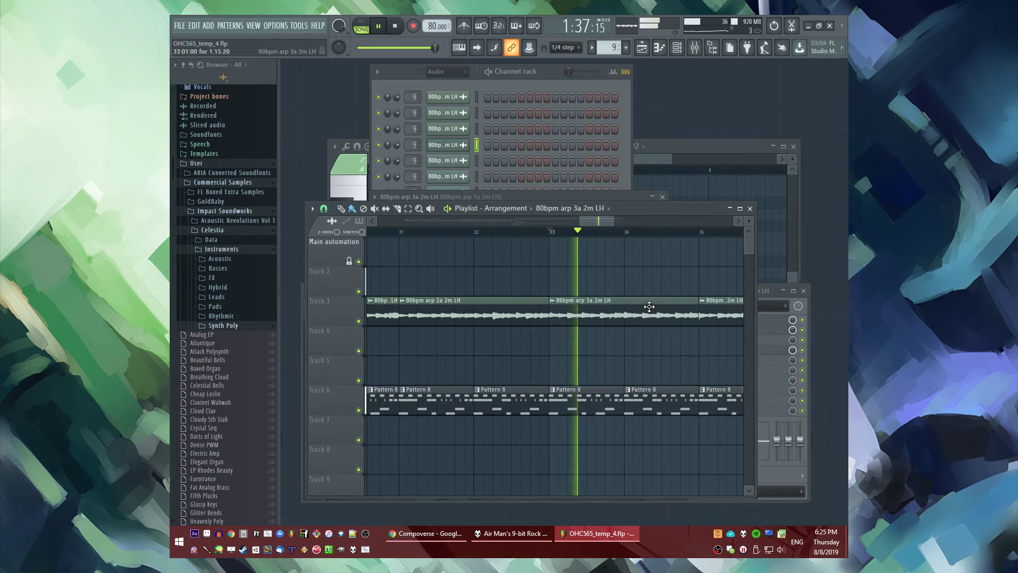
Compare the sample settings of the 80bpm arp 1a, 2a, 3a and 4a clips on track 3
scroll(649, 307, down, 3)
scroll(607, 315, down, 3)
double_click(498, 313)
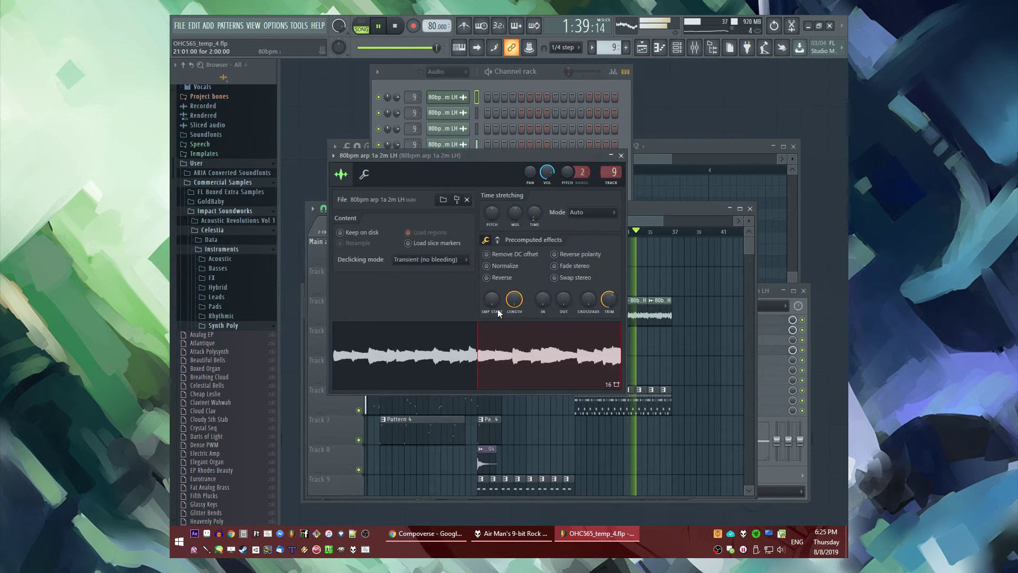
click(669, 265)
double_click(514, 308)
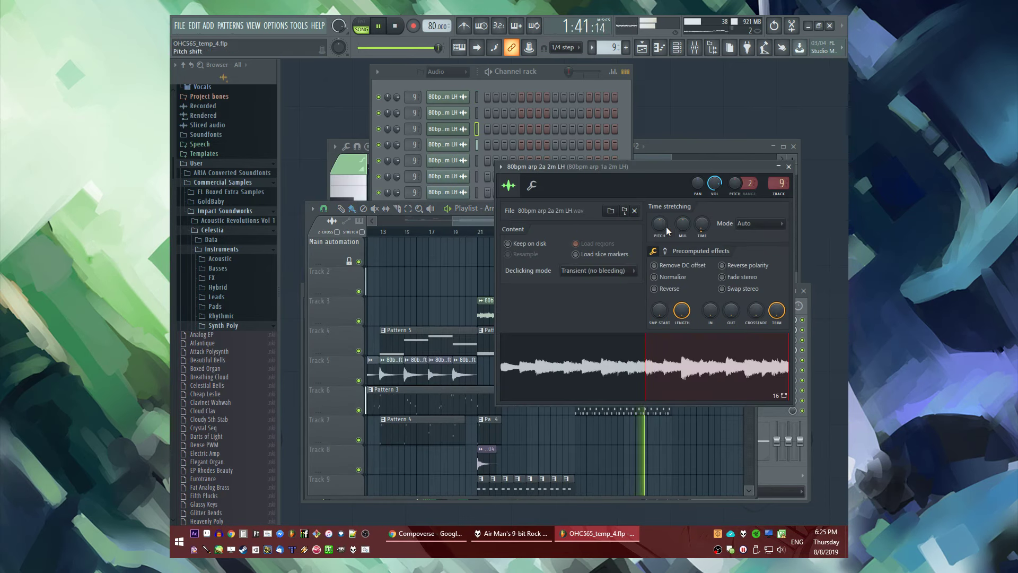
click(491, 297)
scroll(518, 302, up, 3)
double_click(518, 302)
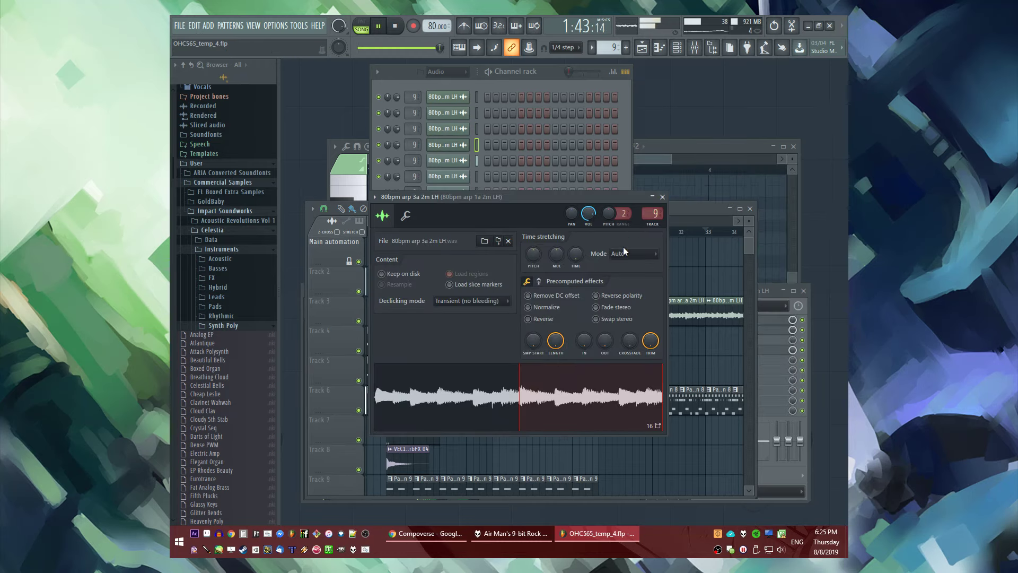
double_click(615, 271)
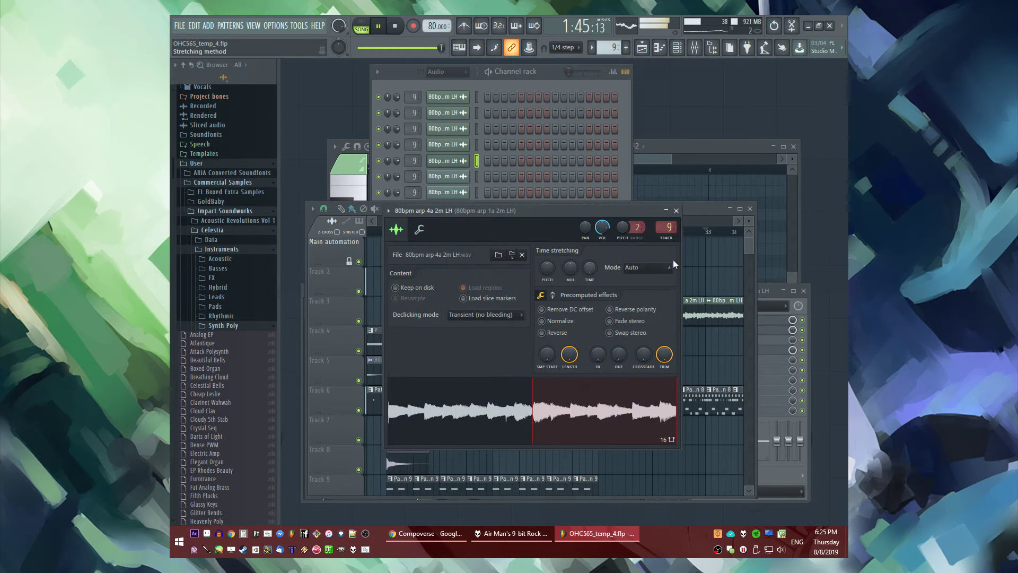
click(698, 262)
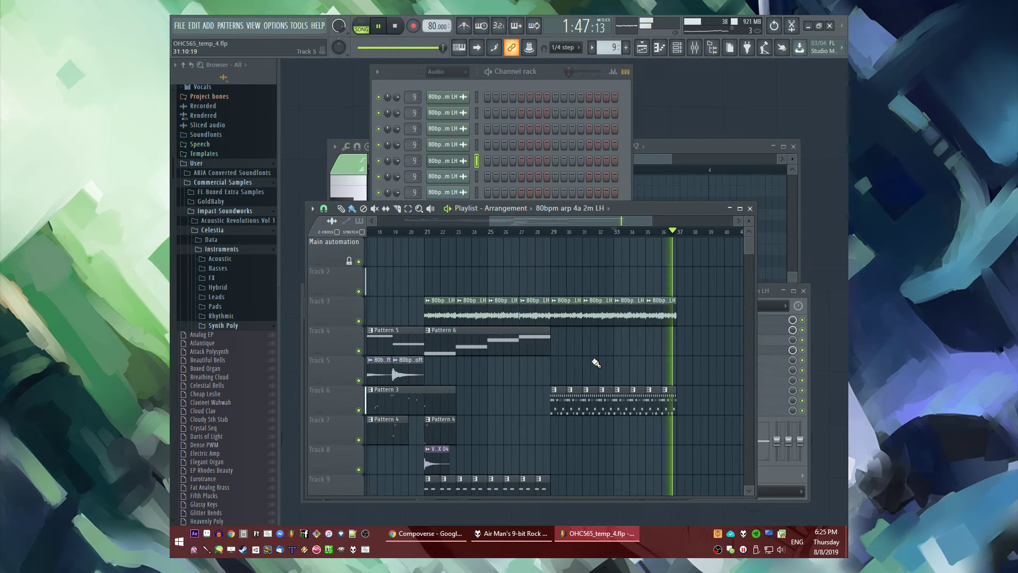
Play the arrangement from around bar 21 while looking through the available plugins
scroll(596, 363, down, 2)
scroll(531, 318, down, 3)
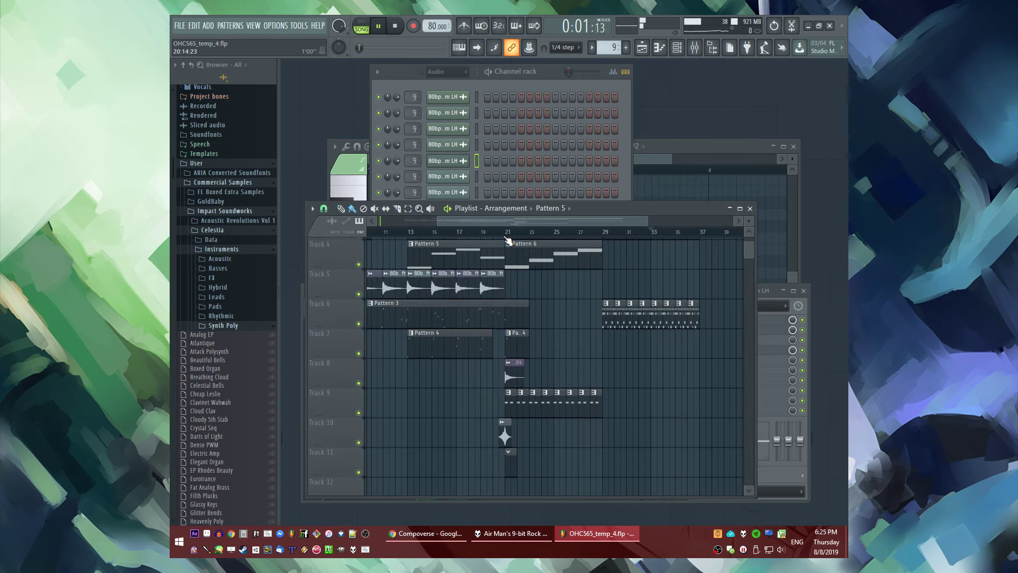
scroll(250, 374, down, 5)
click(207, 26)
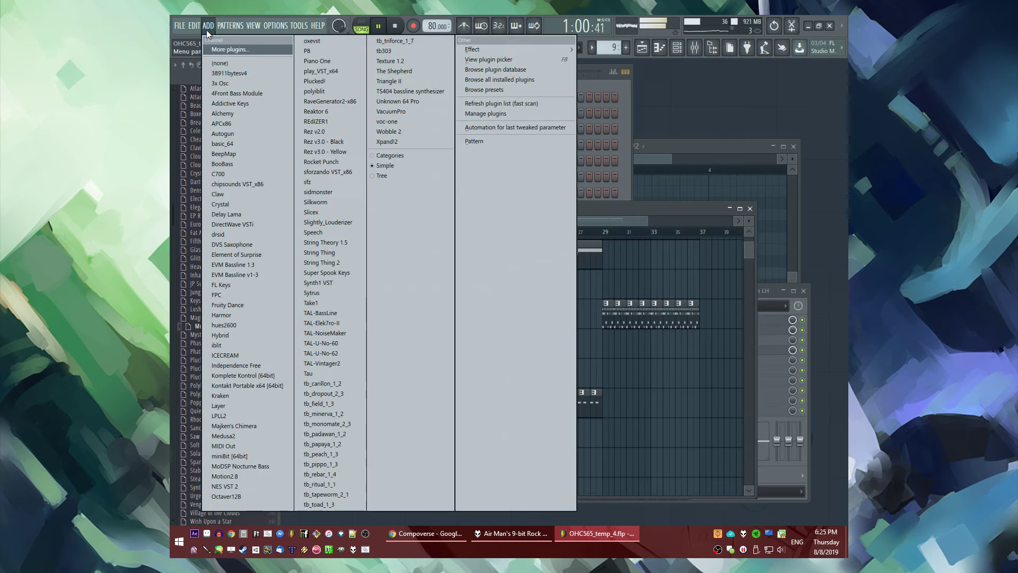
click(599, 436)
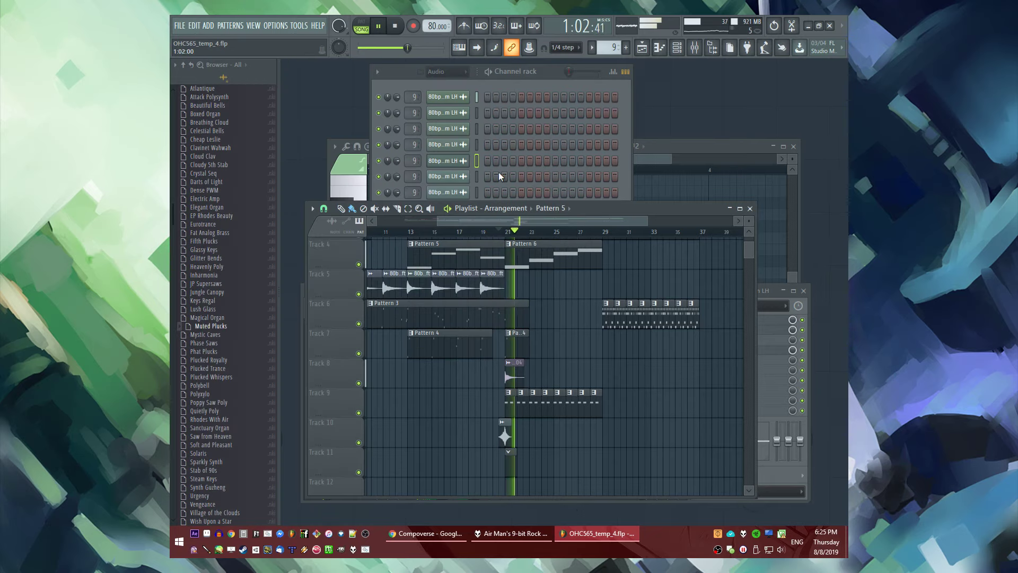
Select Pattern 9 and browse to the Natural instruments of Impact Soundworks' Resonance Emotional Mallets library, collapsing the Celestia folder
click(508, 393)
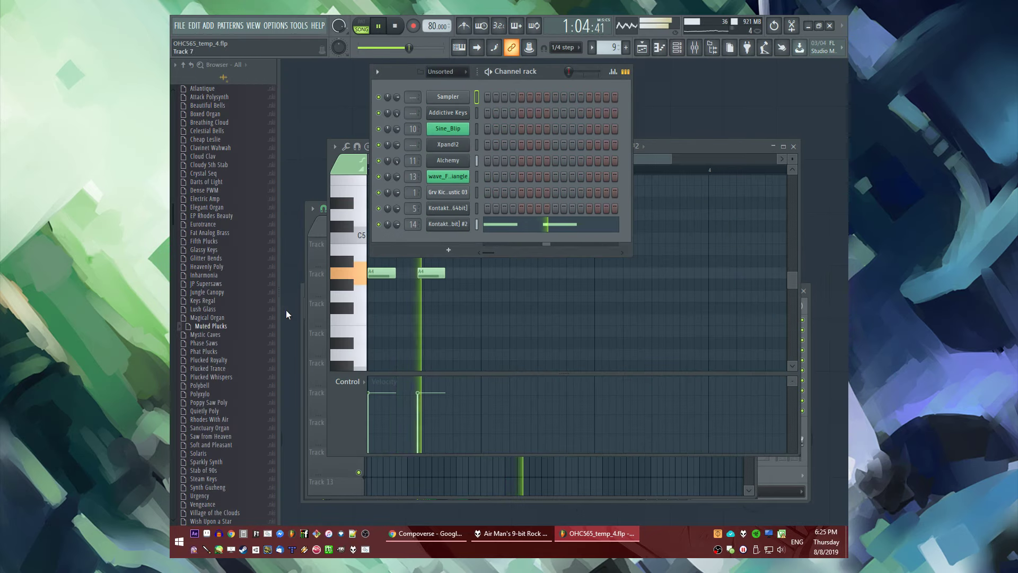
scroll(222, 333, up, 10)
click(213, 315)
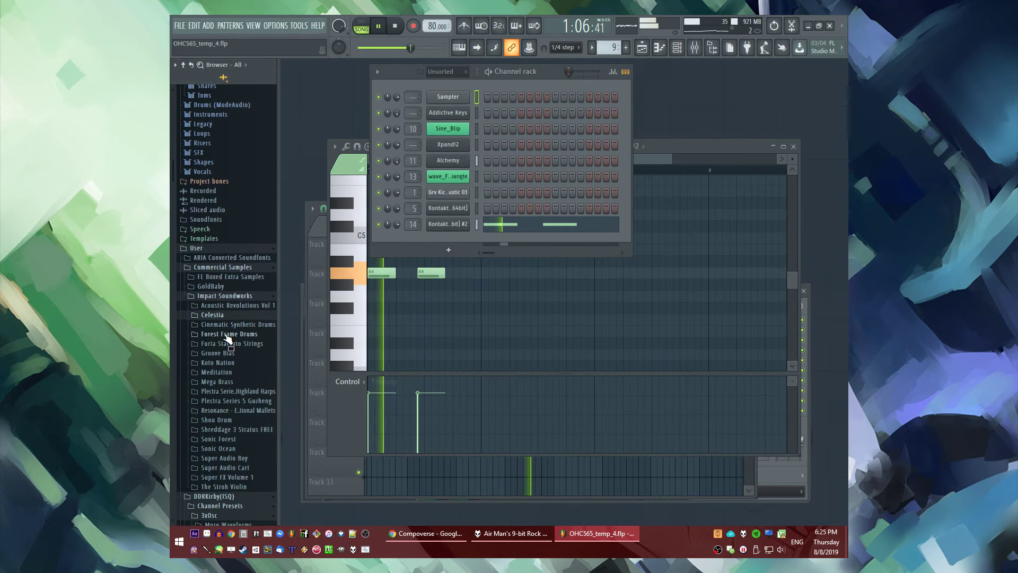
click(235, 411)
scroll(237, 417, down, 3)
click(227, 336)
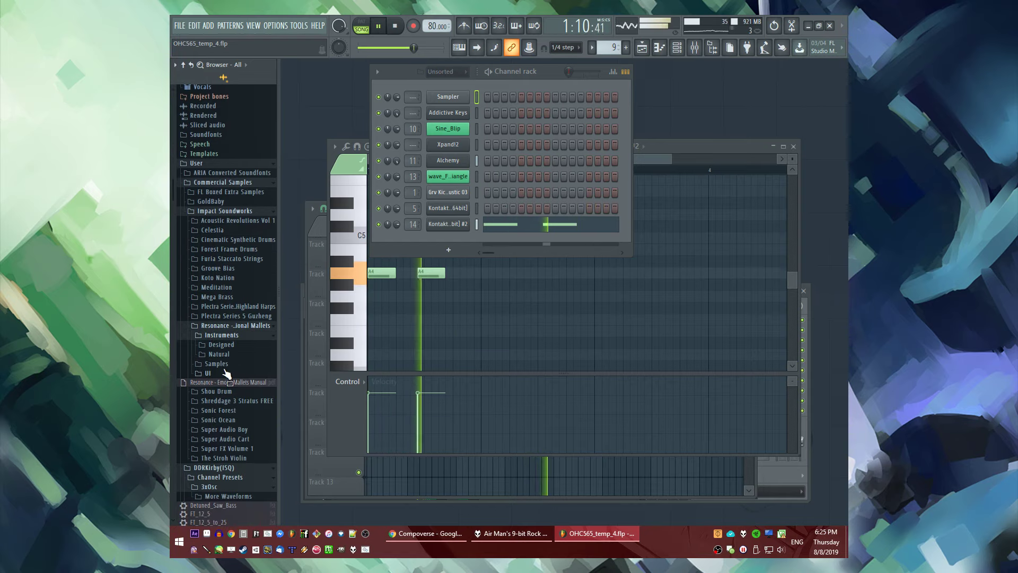
click(223, 353)
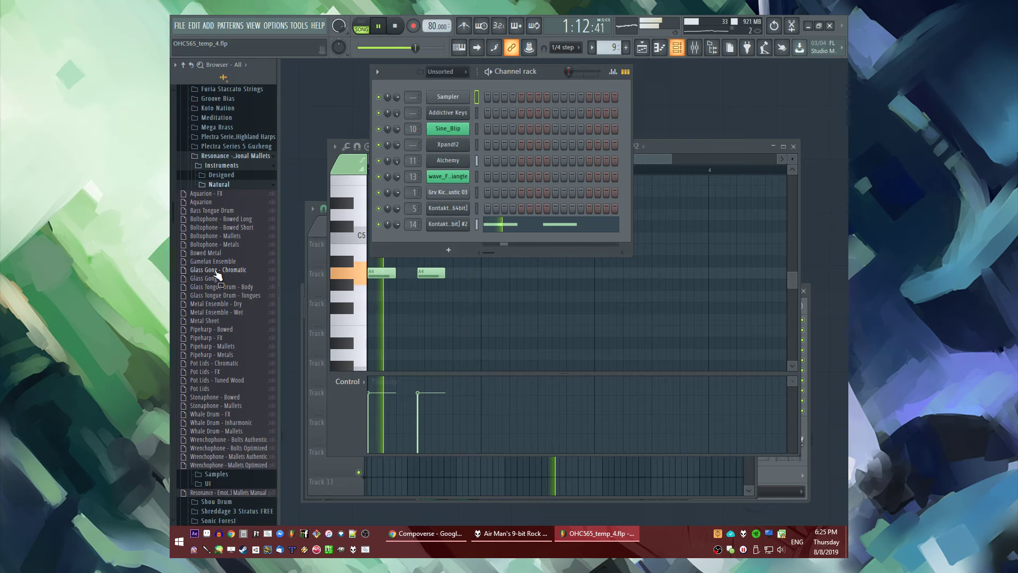
Load the Aquarion instrument into the second Kontakt Portable channel in place of Muted Plucks
key(F6)
key(F6)
click(418, 233)
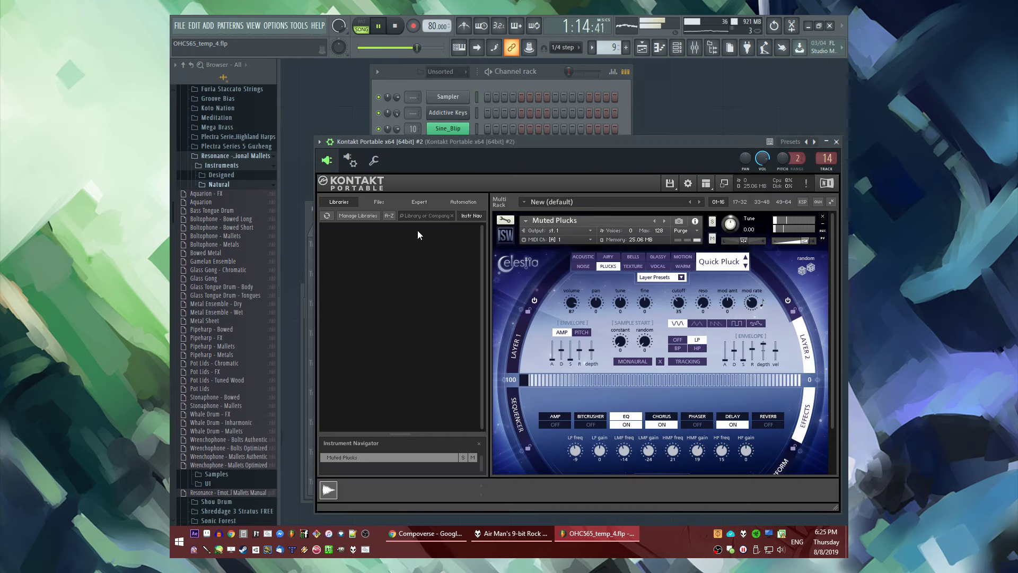
drag(623, 322, 544, 308)
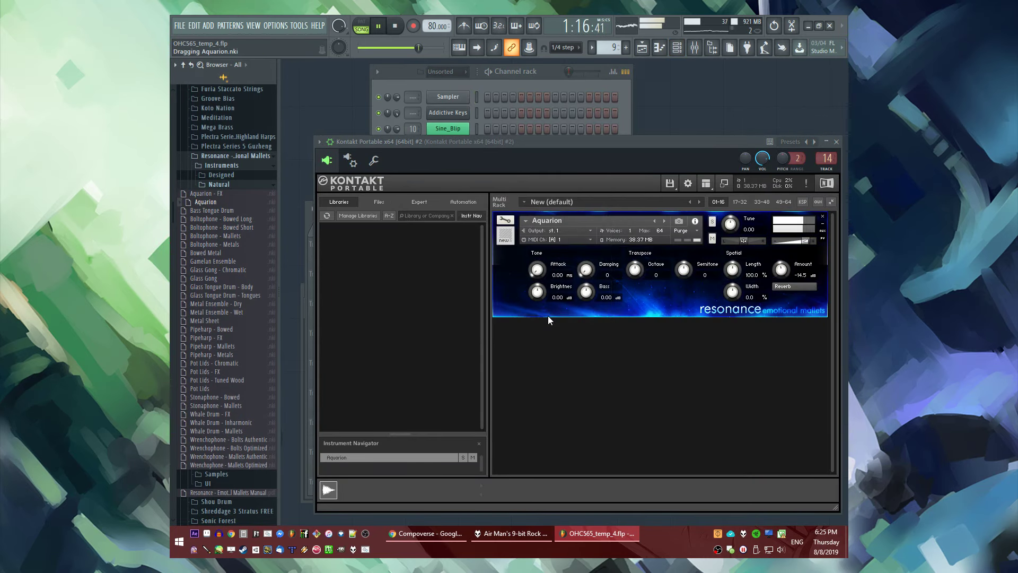
Audition the transition into bar 21 with the Aquarion sound, starting playback from several points between bars 18 and 21
key(F5)
click(502, 233)
scroll(500, 233, up, 4)
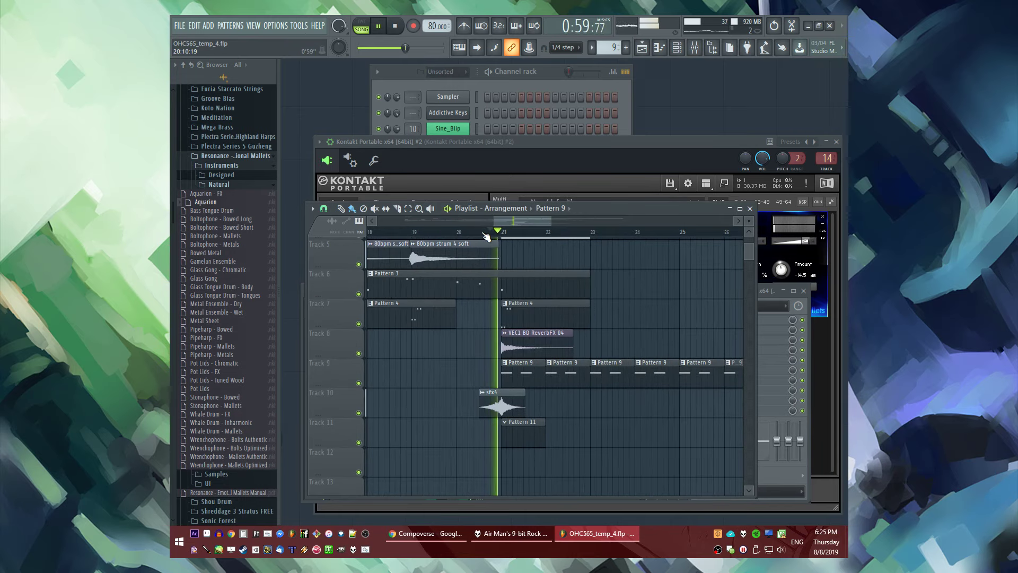
click(460, 233)
scroll(462, 233, down, 1)
scroll(518, 357, up, 1)
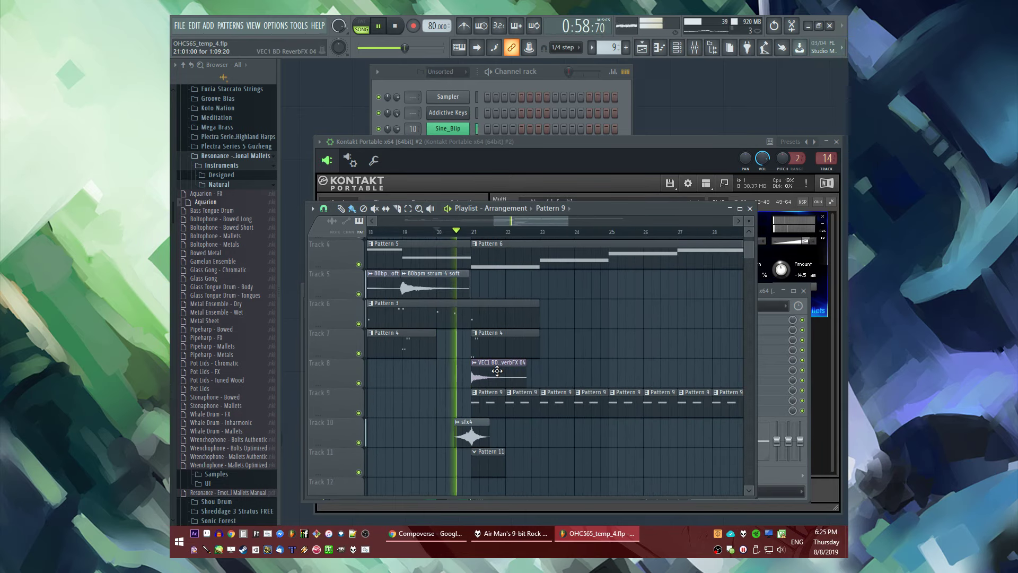
click(395, 232)
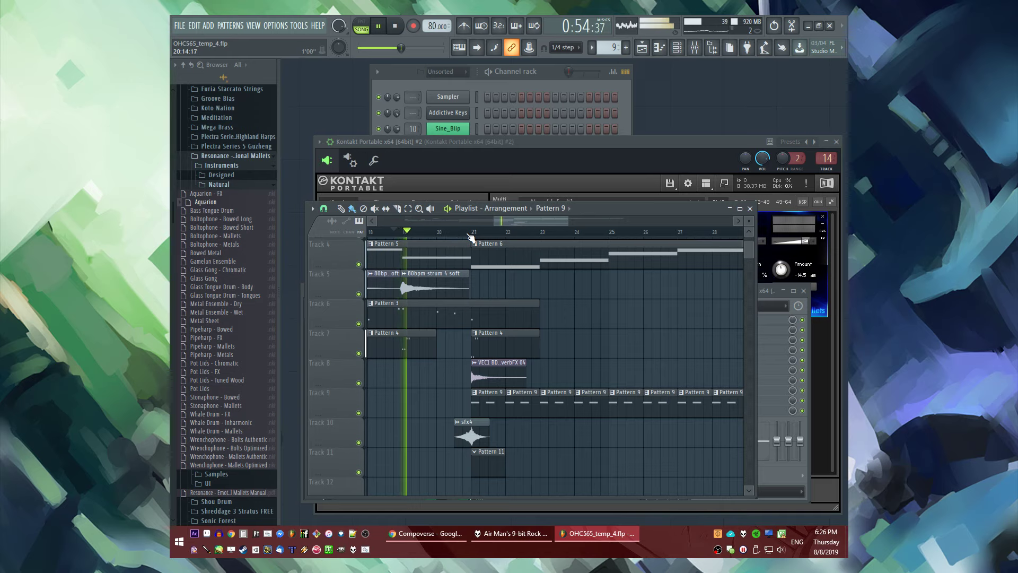
Replace Pattern 9's existing notes in the piano roll with an A4 on step 1 and an E5 on step 3
double_click(484, 406)
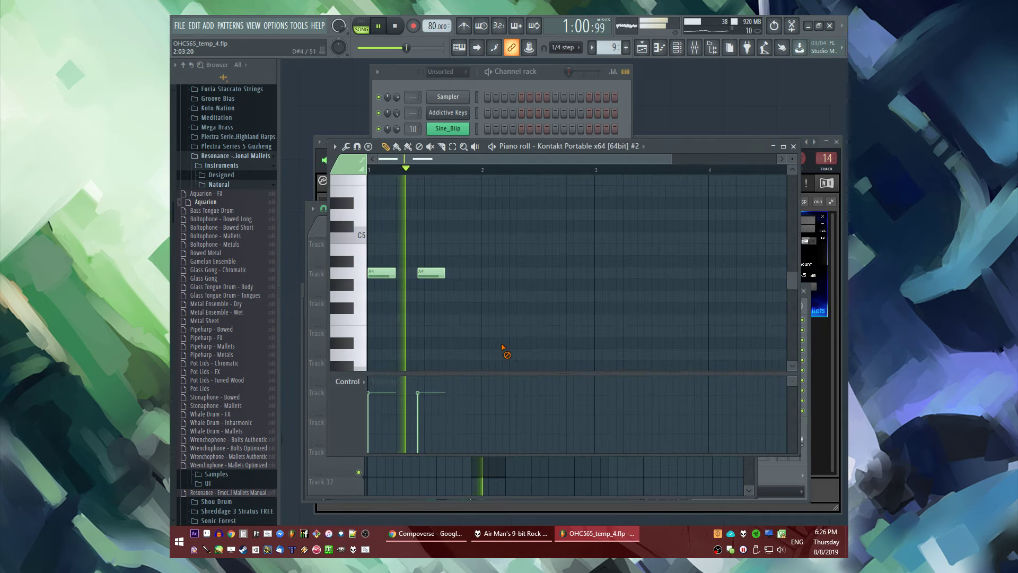
key(space)
scroll(393, 310, down, 3)
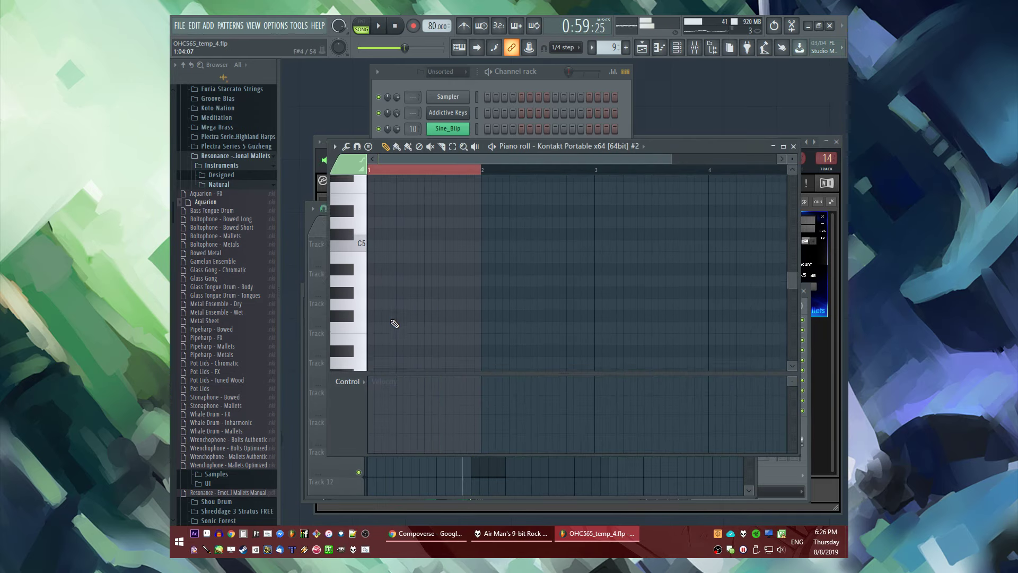
click(373, 273)
scroll(403, 275, up, 4)
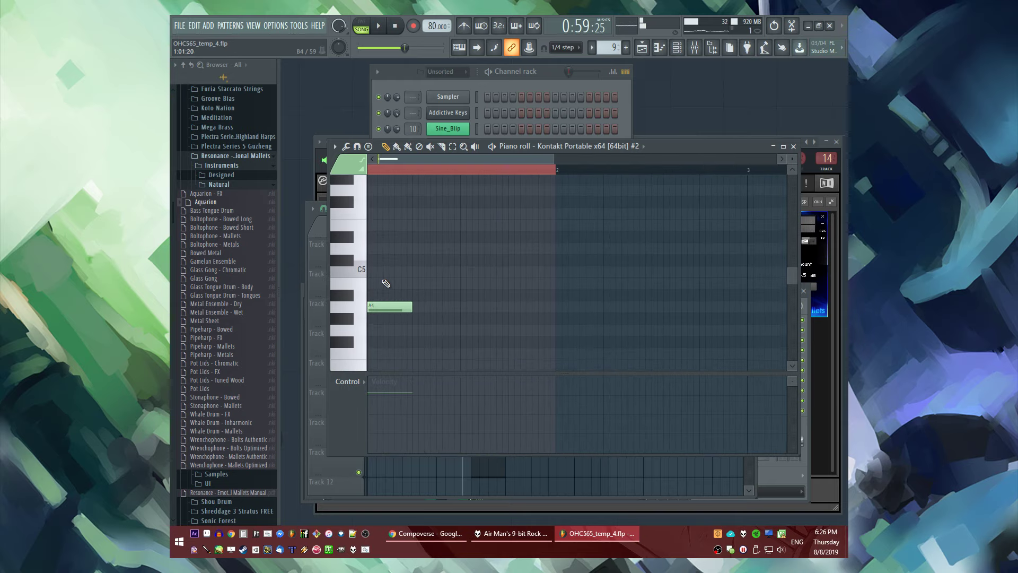
click(392, 227)
scroll(392, 228, down, 1)
scroll(367, 242, up, 2)
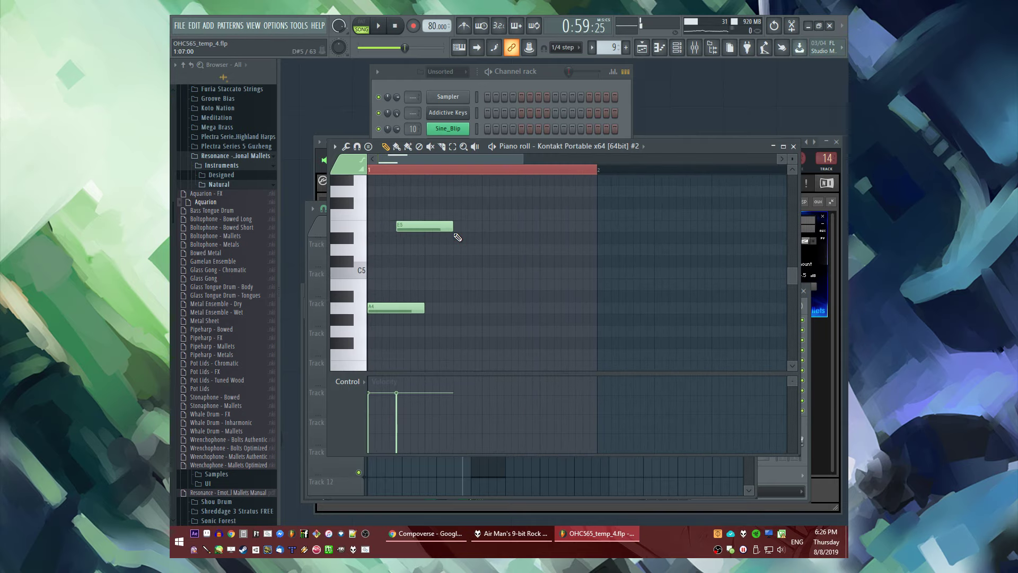
Shorten both notes in Pattern 9 to one step each while the song plays
key(ctrl+a)
key(space)
drag(454, 234, 408, 231)
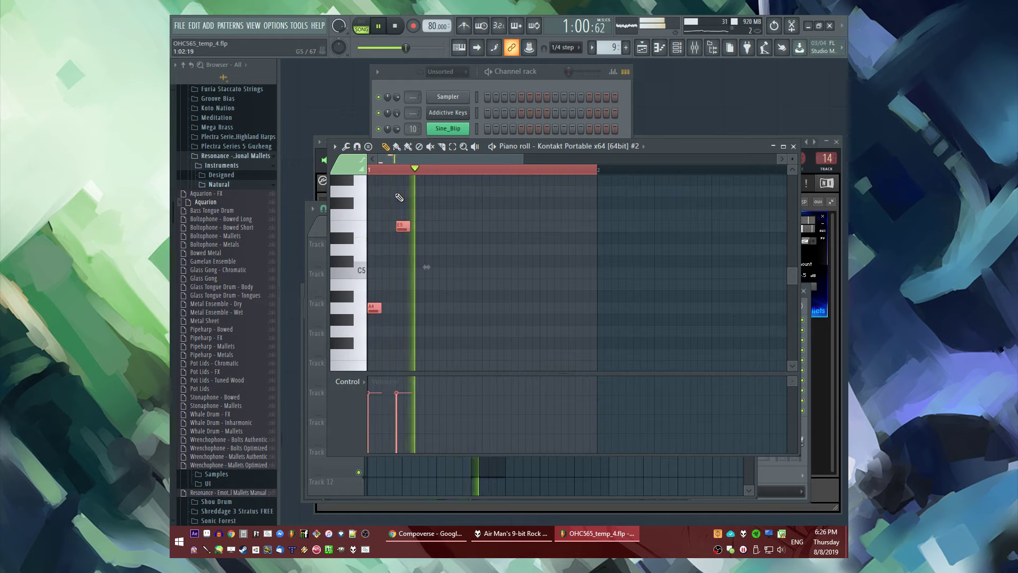
Replace the E5 on step 3 with one on step 4 and add a one-step C#6 on step 7
right_click(407, 229)
scroll(440, 249, up, 3)
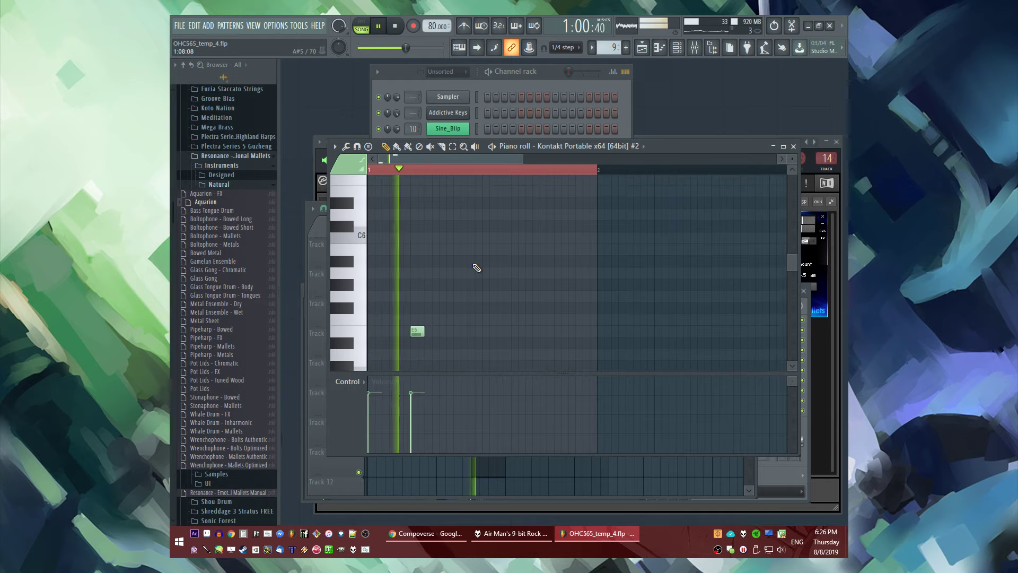
click(457, 274)
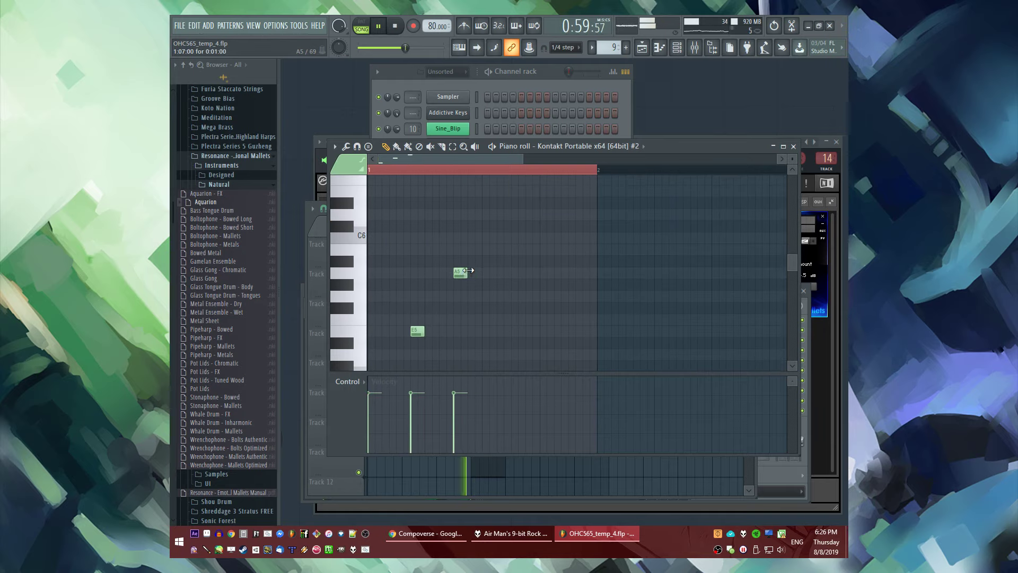
click(460, 227)
scroll(478, 244, down, 3)
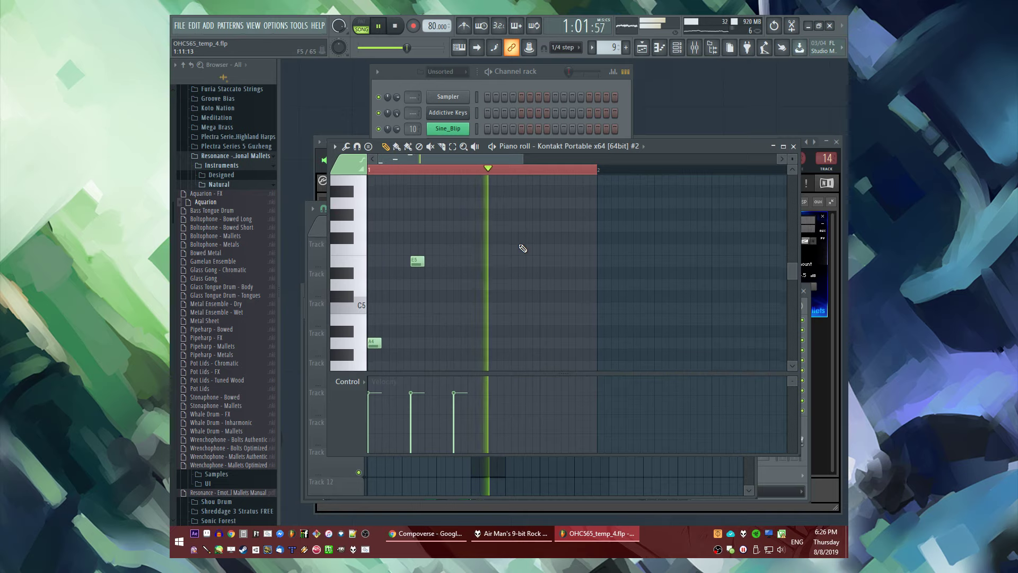
Duplicate the A4, E5 and C#6 notes into the second half of bar 1 from step 9 and select all notes
key(space)
drag(428, 267, 528, 258)
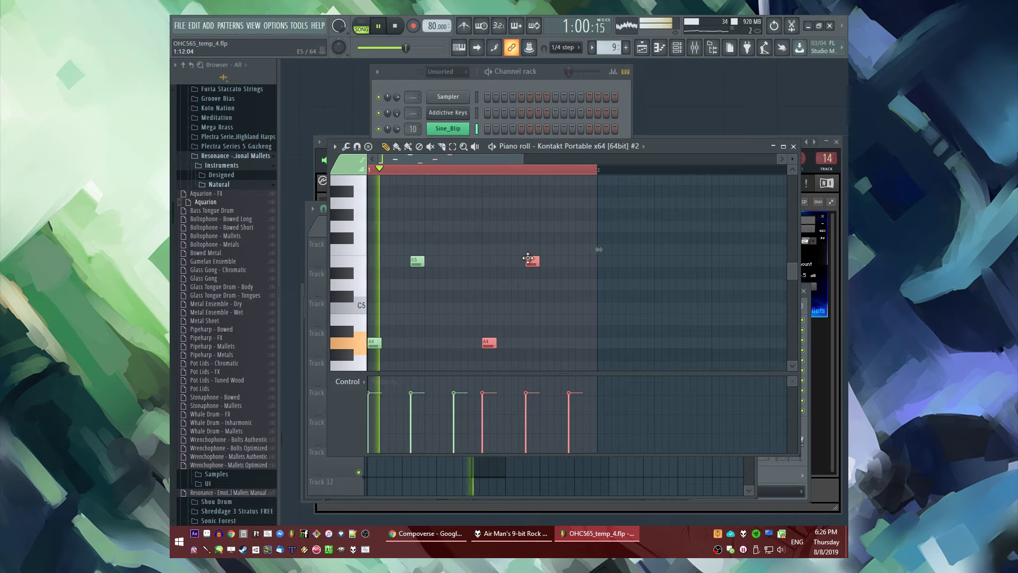
click(530, 270)
scroll(478, 239, up, 3)
scroll(477, 240, down, 2)
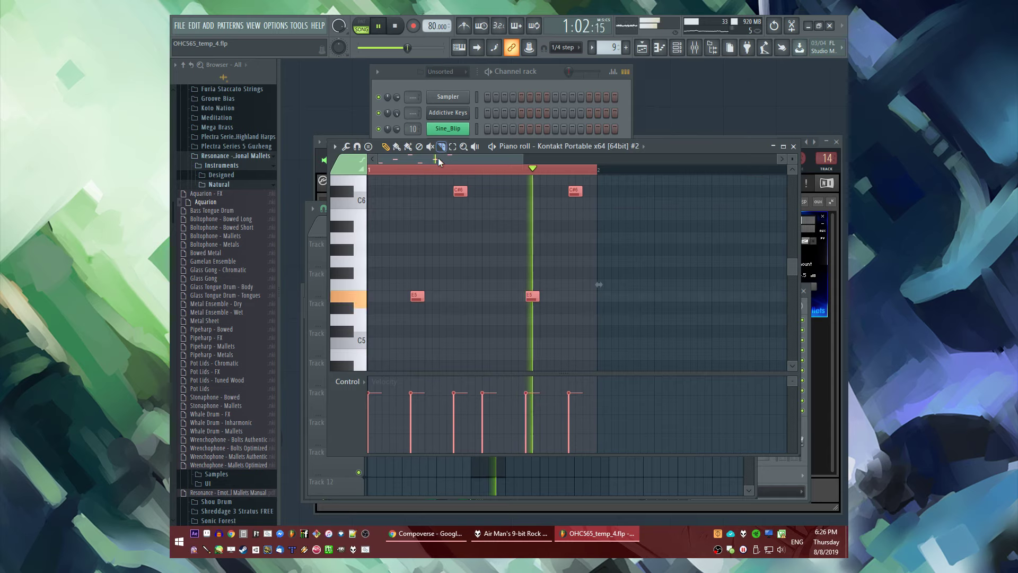
Duplicate Pattern 9's bar 1 arpeggio into bar 2 and move the C#6 on step 15 of bar 2 down to A4
drag(438, 168, 500, 170)
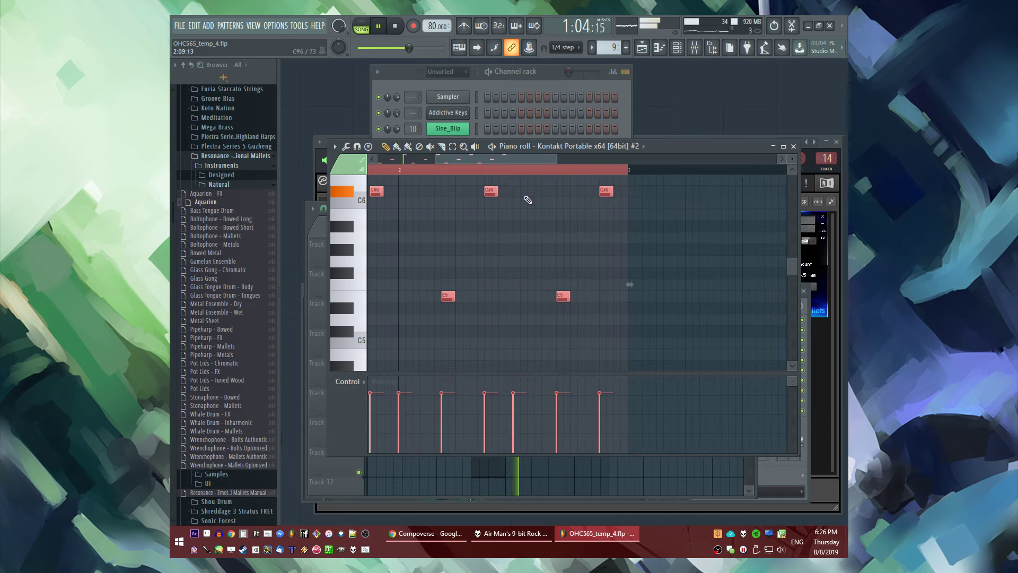
key(F5)
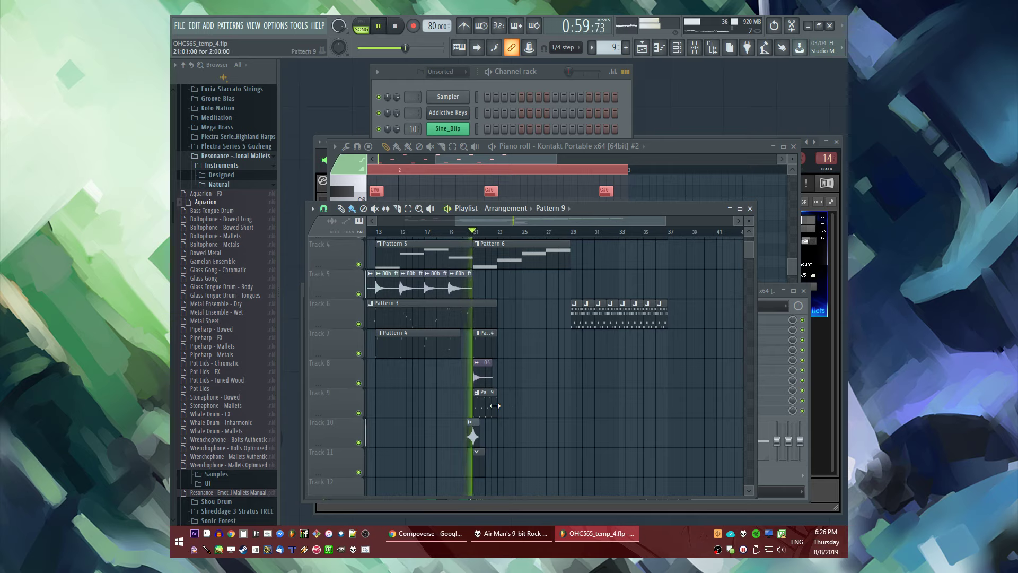
key(F7)
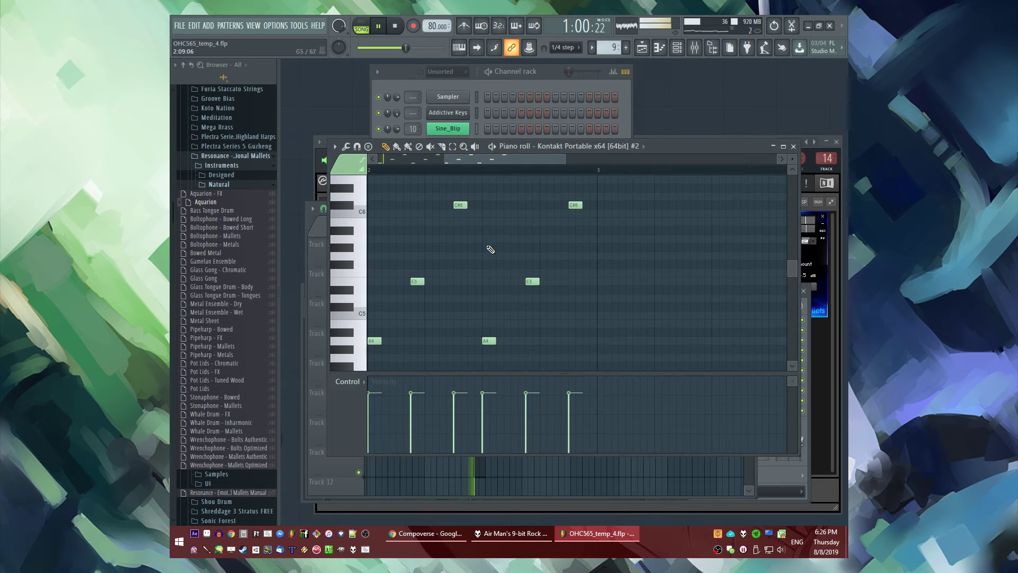
scroll(564, 232, up, 2)
scroll(517, 242, up, 2)
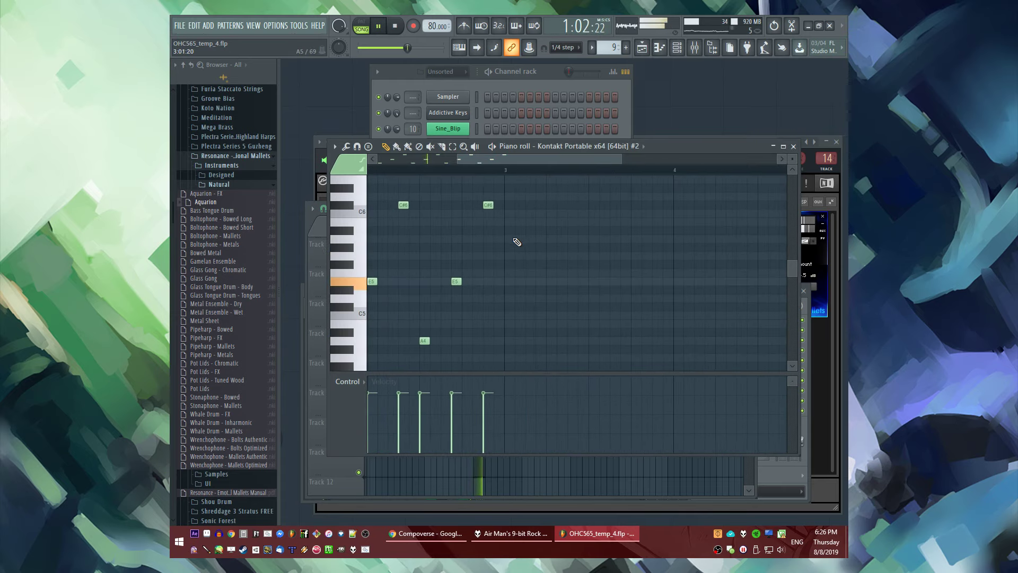
drag(480, 332, 488, 349)
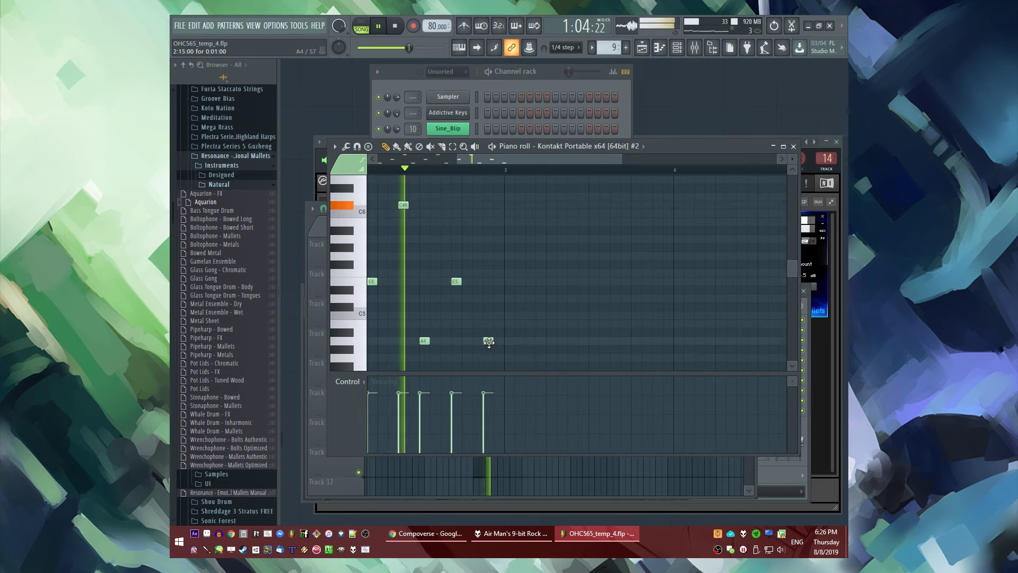
Move the A4 and E5 in bar 2's second half to steps 11 and 13, and duplicate bars 1–2 into bars 3–4
key(space)
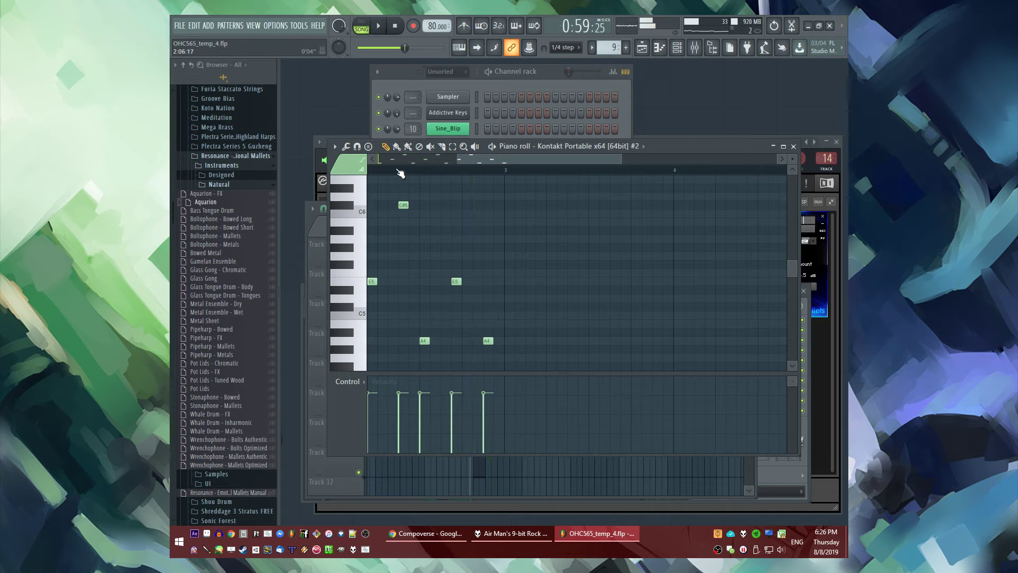
drag(420, 341, 441, 341)
drag(451, 281, 462, 281)
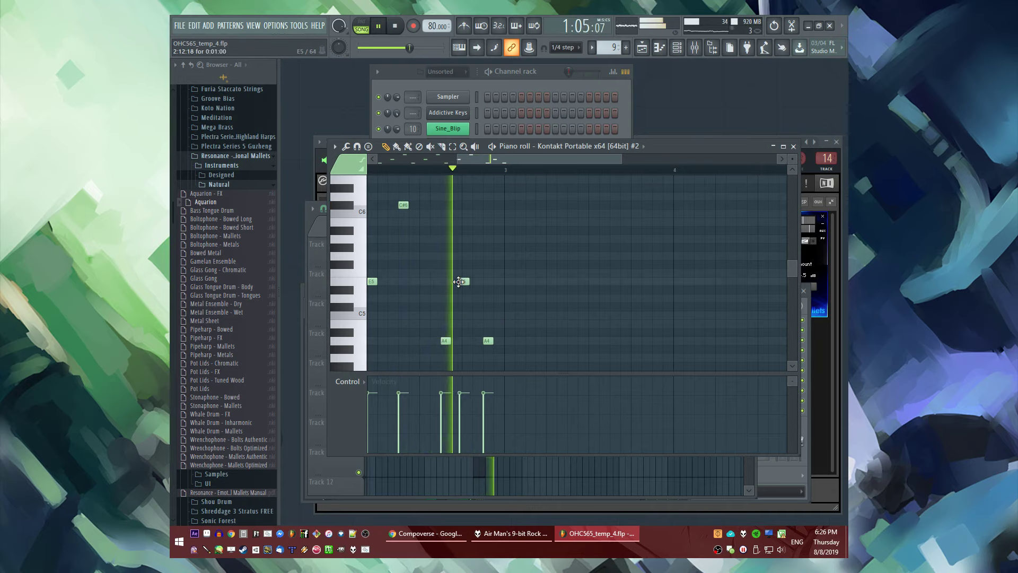
scroll(583, 243, down, 1)
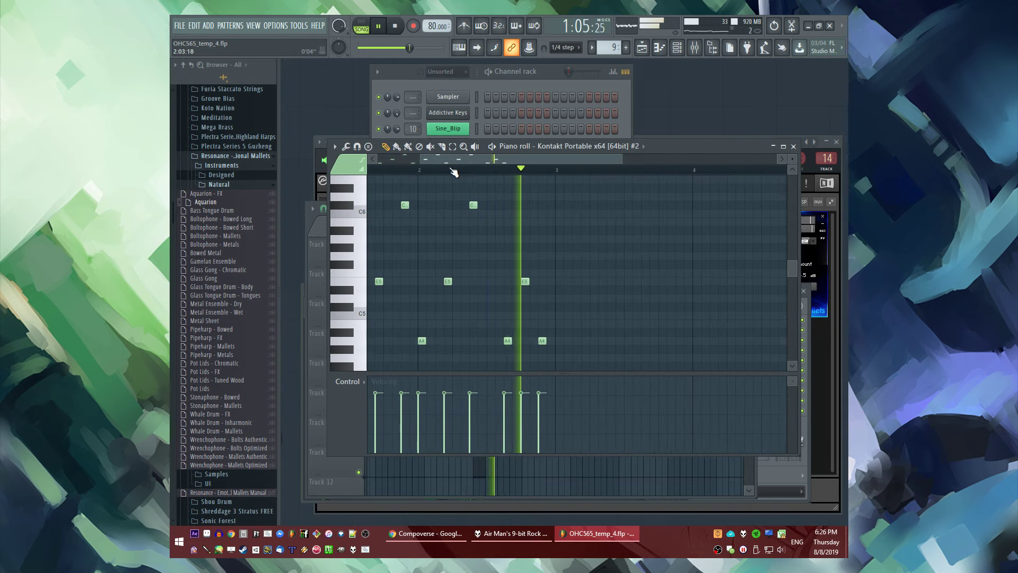
scroll(583, 228, up, 1)
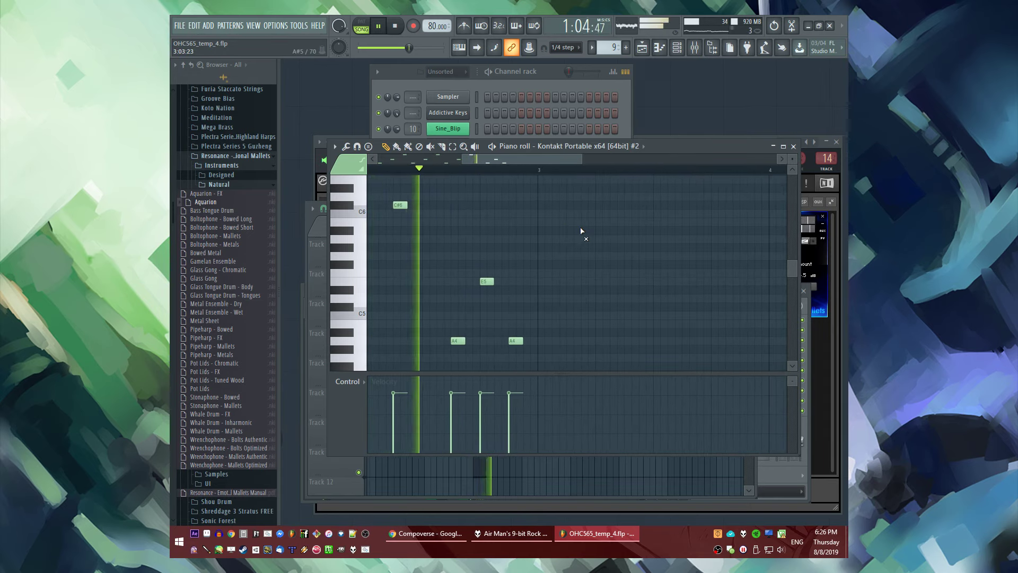
double_click(505, 169)
key(ctrl+b)
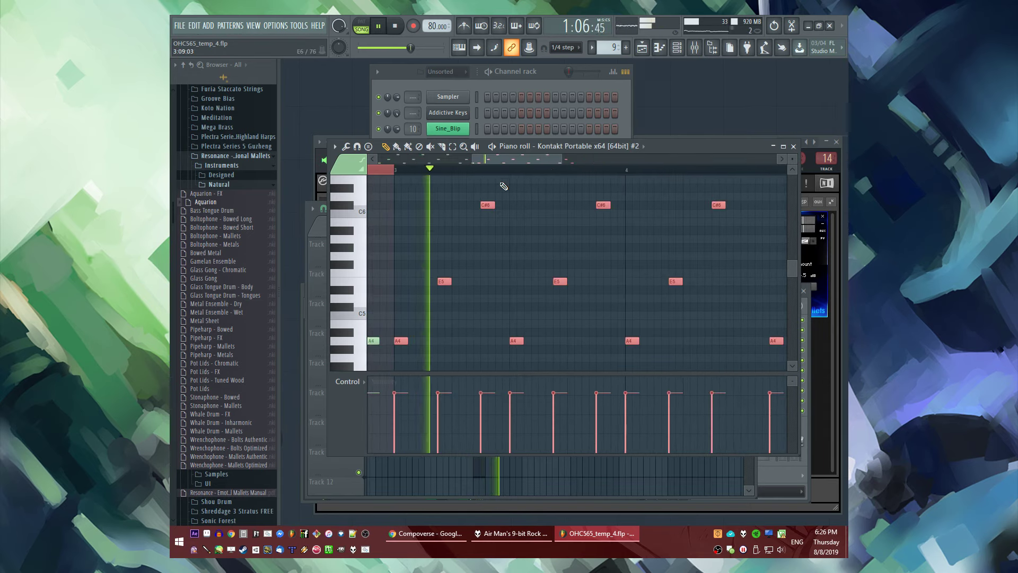
In bars 3 and 4, raise the A4 notes to B4 and lower the C#6 notes to A5
scroll(416, 272, down, 1)
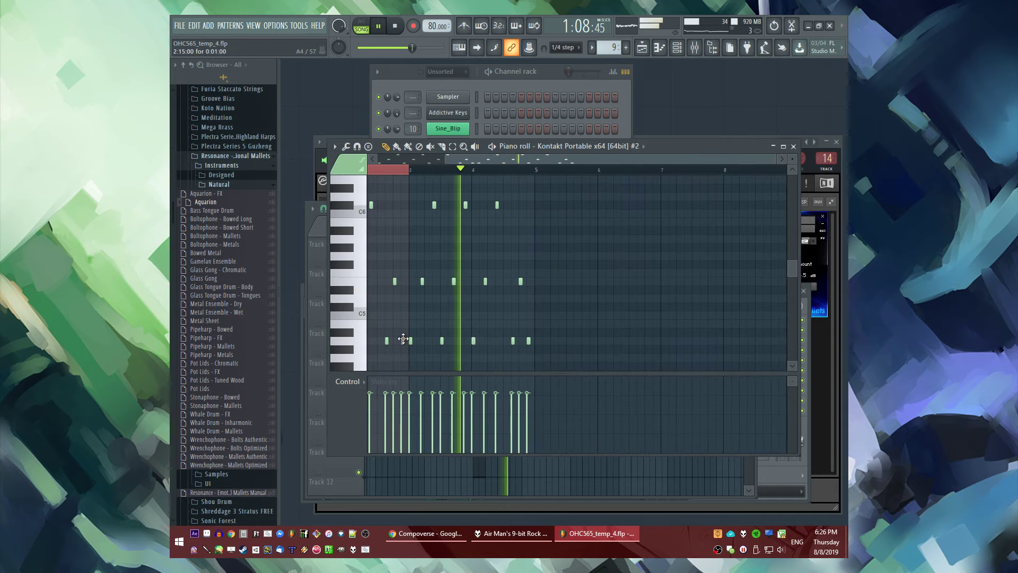
drag(442, 338, 438, 317)
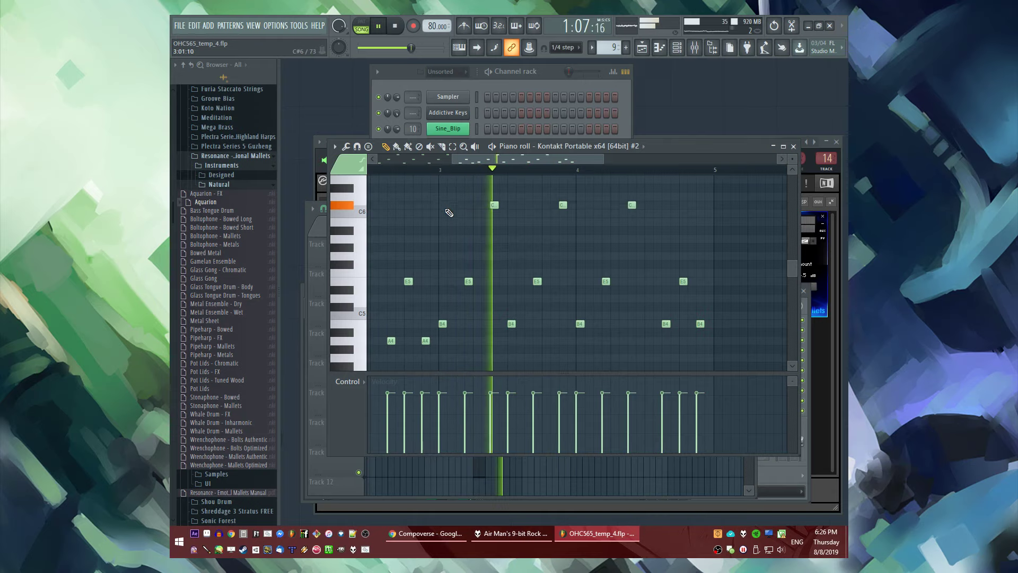
scroll(486, 226, up, 1)
drag(486, 186, 762, 234)
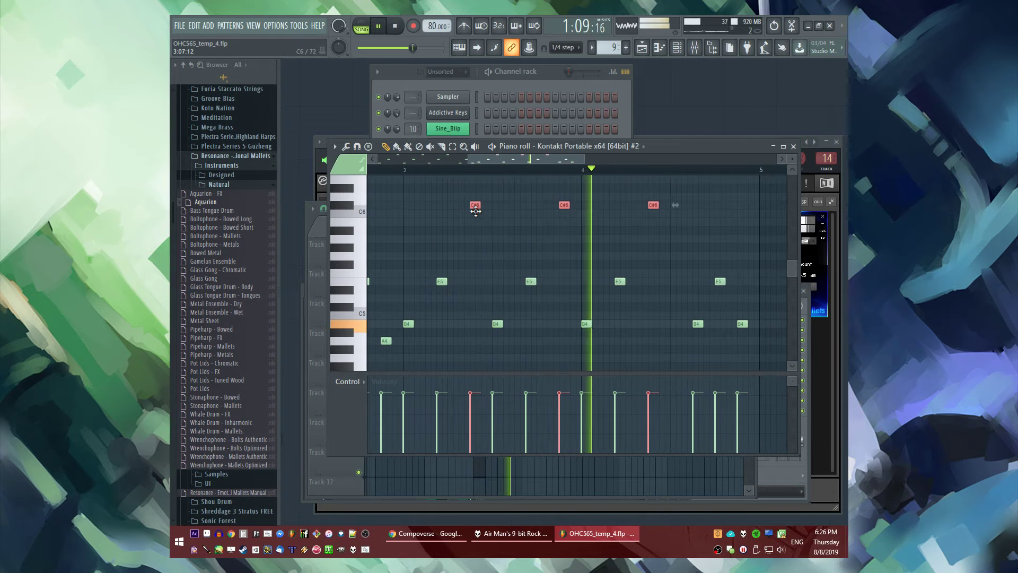
drag(476, 207, 476, 242)
Replace bar 4's ending with B5 on step 9, C#6 on step 11, B5 on step 13 and A5 on step 15
scroll(545, 284, up, 2)
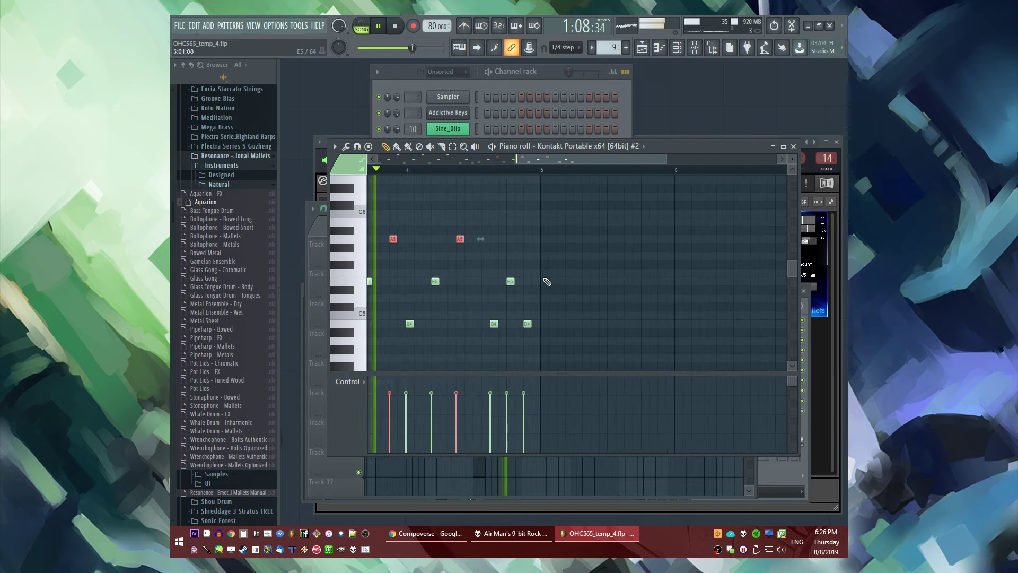
click(537, 268)
click(451, 222)
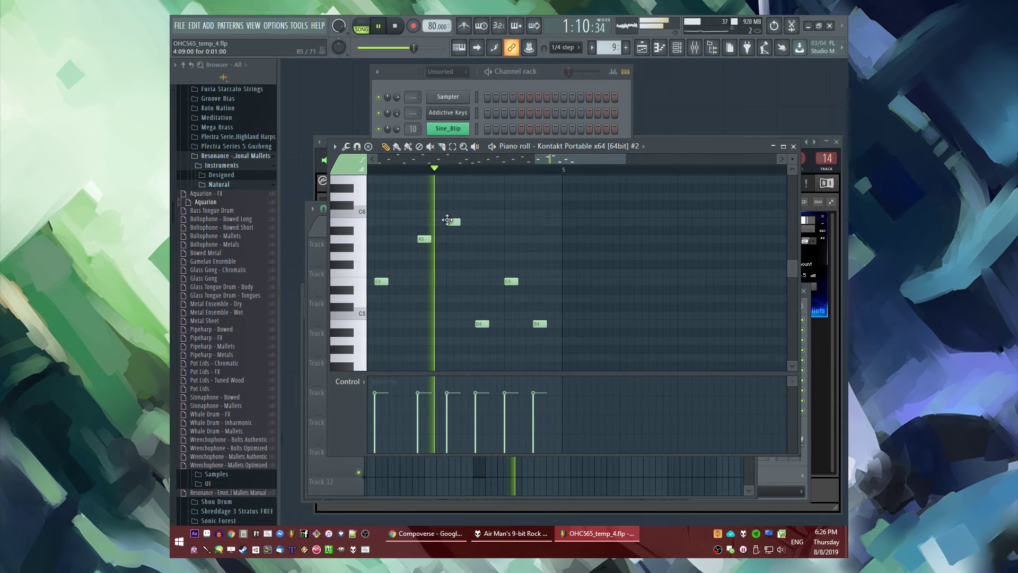
key(space)
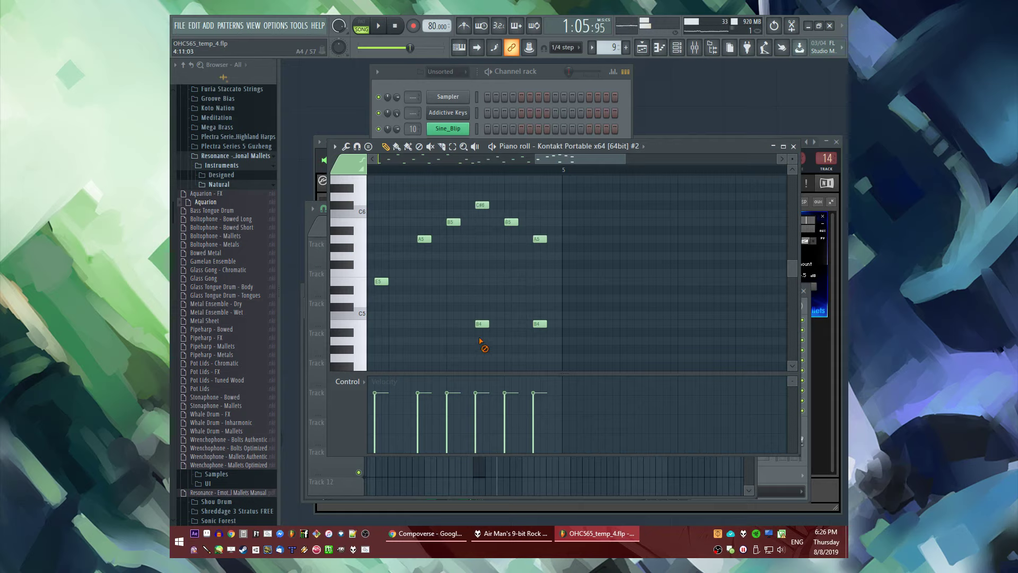
Duplicate bars 1–4 into bars 5–8 and add a one-step E6 at the start of bar 5
drag(558, 160, 598, 166)
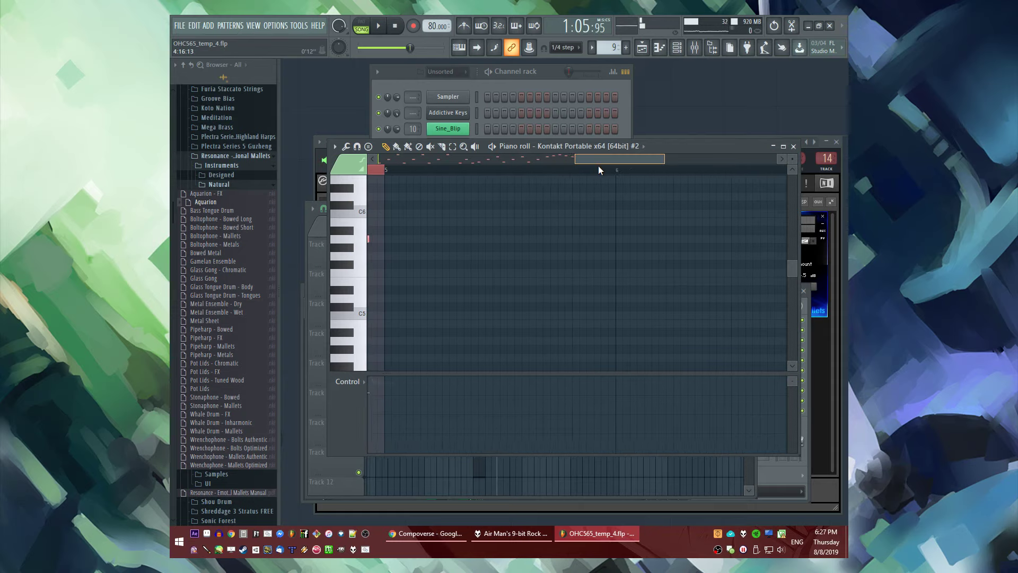
click(383, 180)
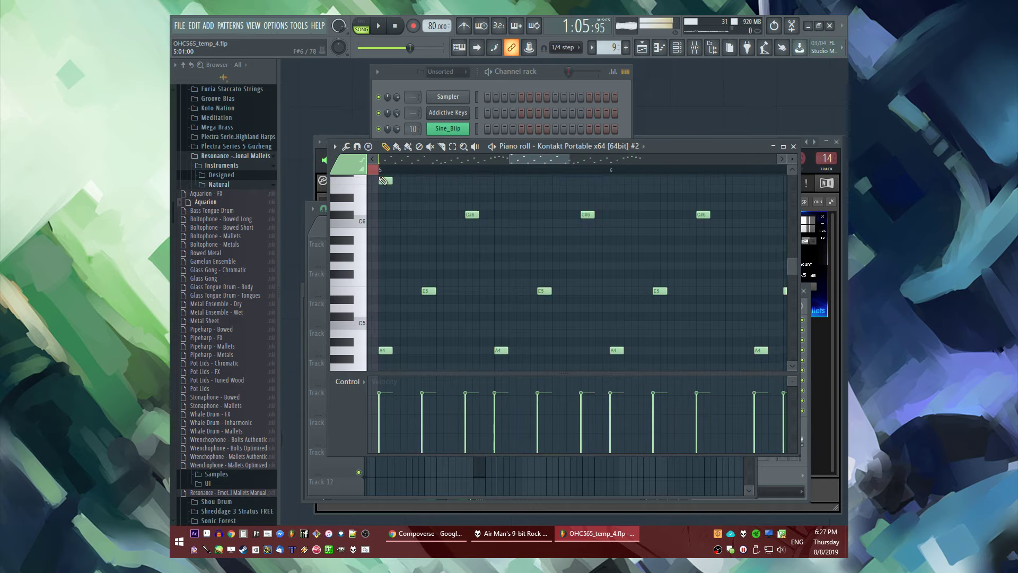
key(space)
ctrl+scroll(466, 221, down, 3)
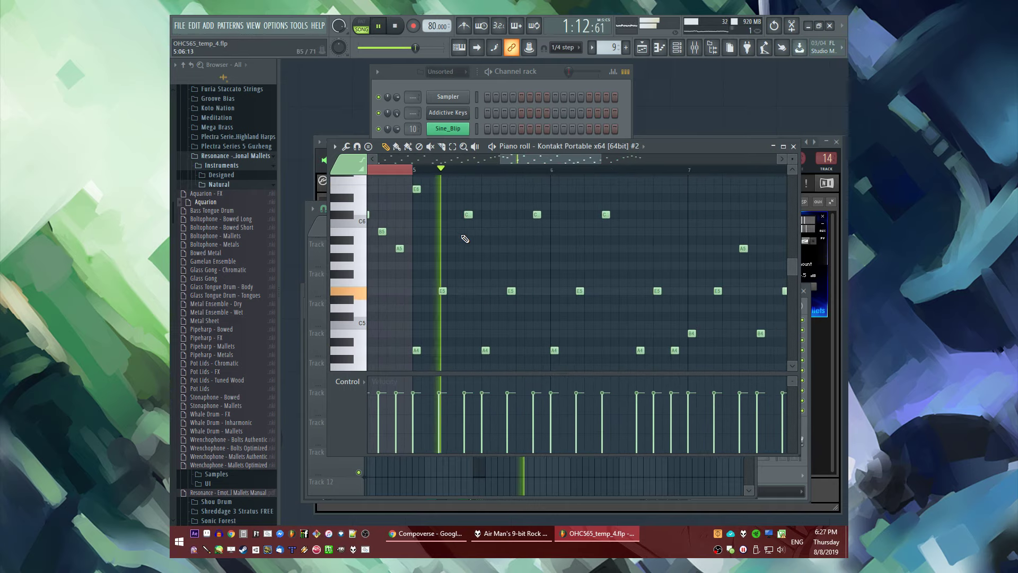
Select all the A4 notes in bars 5 and 6 and raise them to C#5 during playback
drag(408, 346, 652, 357)
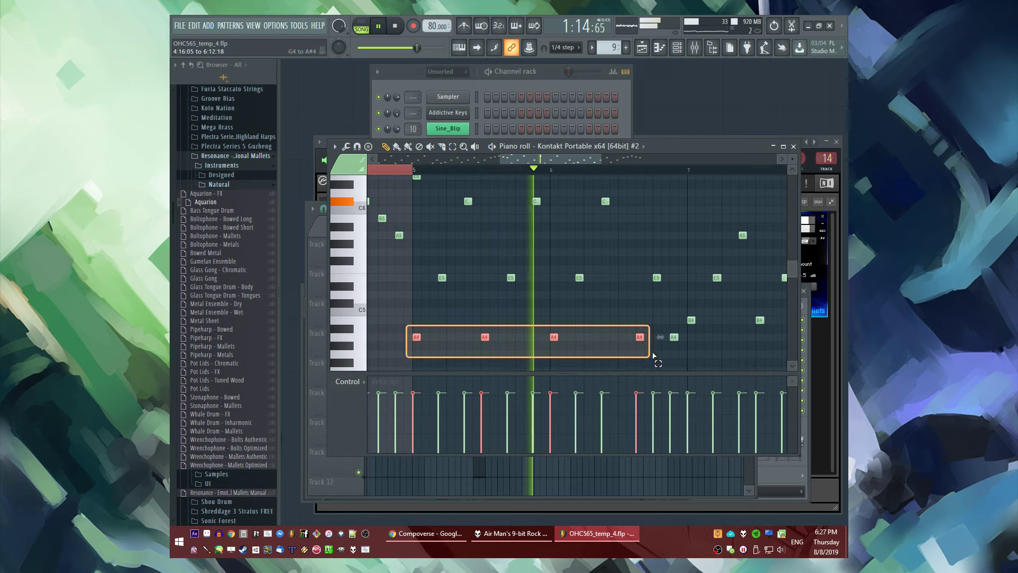
scroll(648, 339, down, 2)
ctrl+scroll(531, 329, down, 3)
ctrl+scroll(483, 324, up, 3)
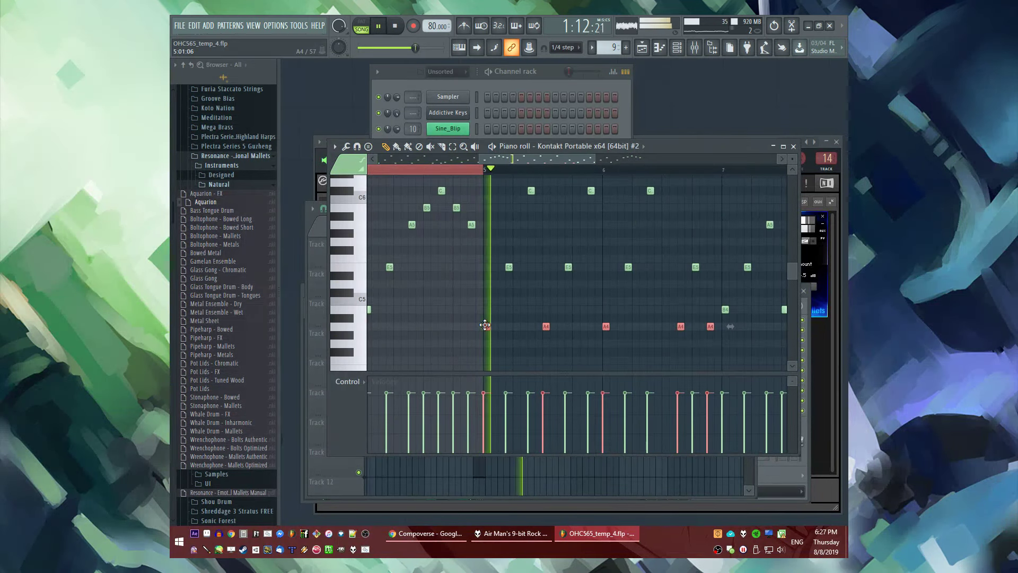
drag(484, 325, 484, 285)
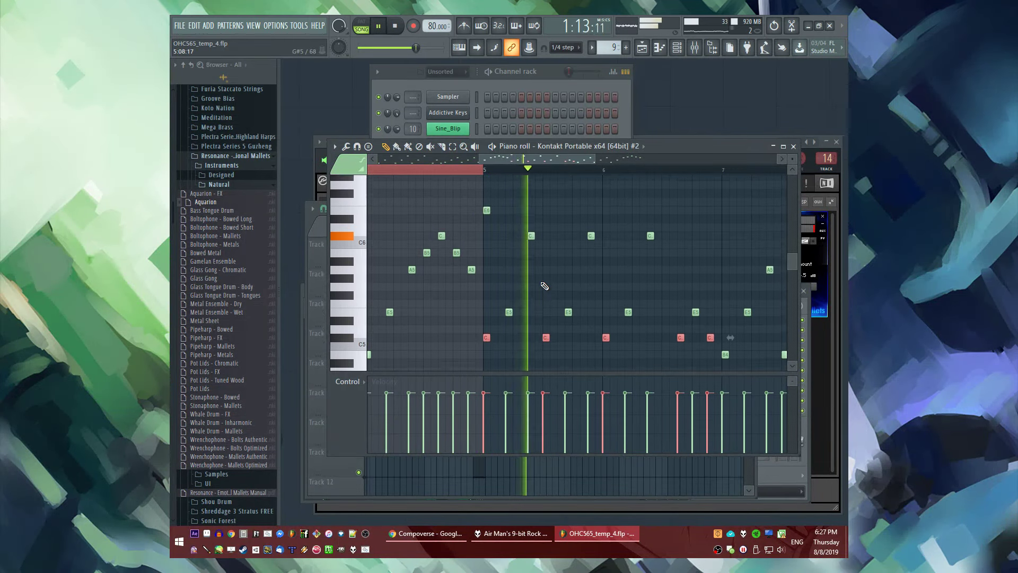
Select the three C#6 notes in bars 5 and 6 and lower them to A5
scroll(525, 276, up, 2)
drag(511, 233, 658, 250)
drag(532, 243, 529, 281)
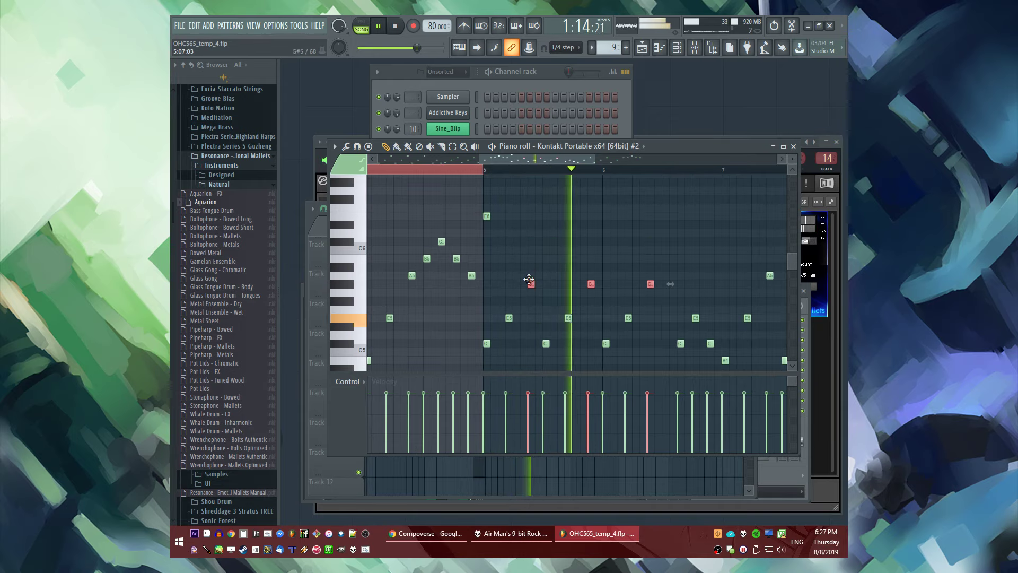
Raise the last C#5 of bar 6, on step 15, to A5
ctrl+scroll(489, 290, down, 2)
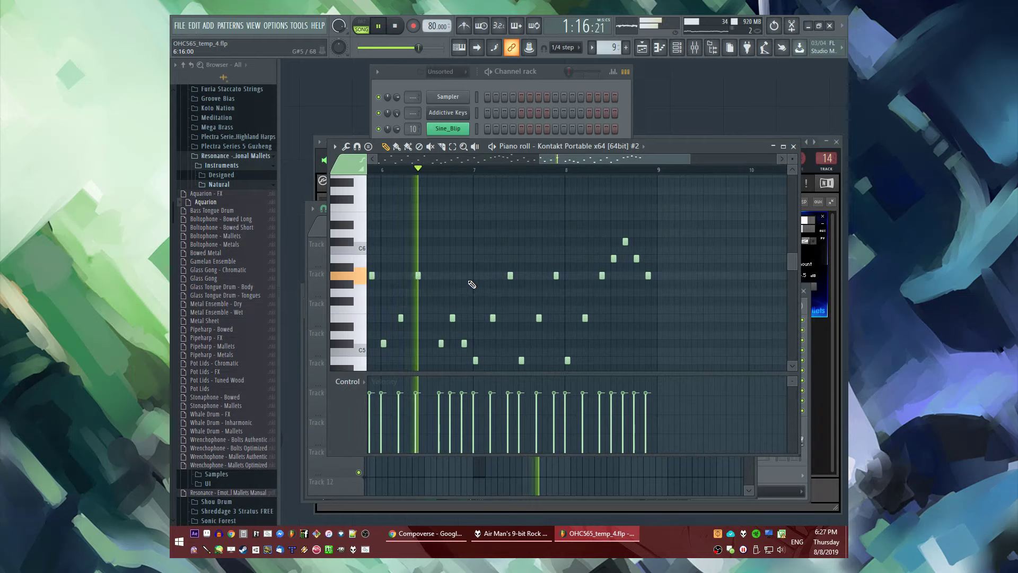
scroll(493, 289, down, 2)
click(499, 286)
ctrl+scroll(503, 283, down, 1)
ctrl+scroll(596, 295, up, 1)
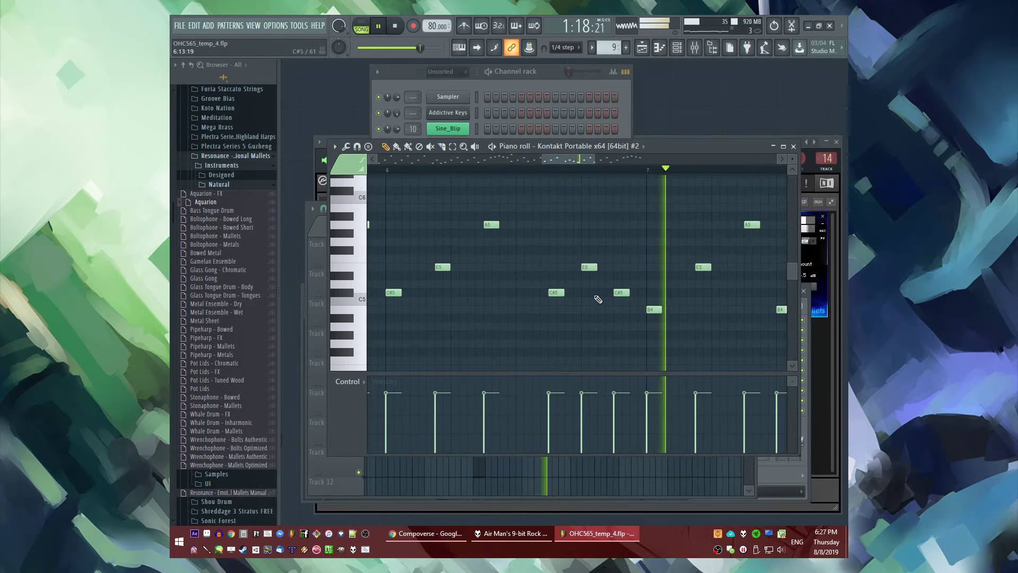
ctrl+scroll(466, 278, down, 1)
scroll(557, 302, up, 1)
ctrl+scroll(501, 342, up, 2)
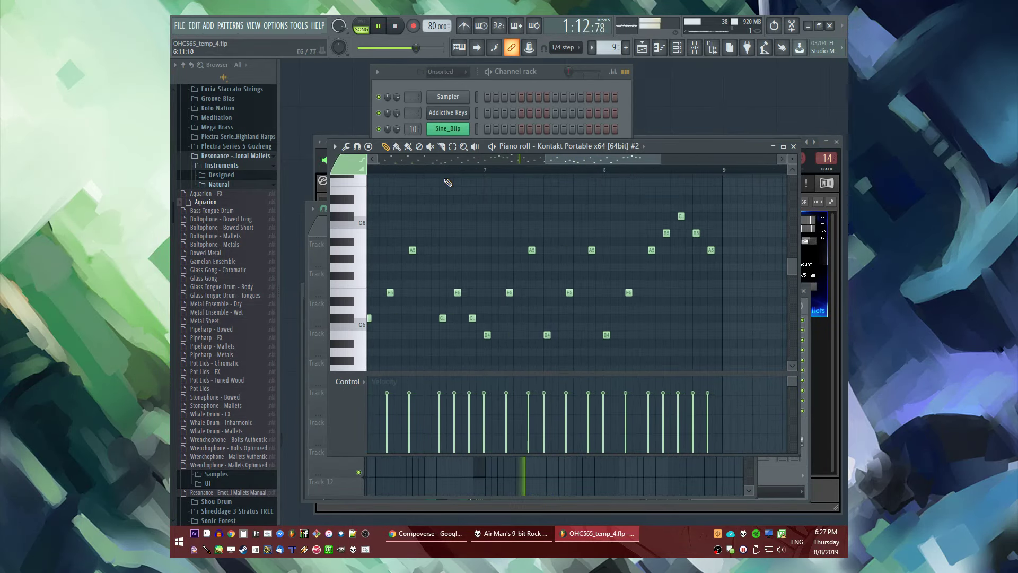
key(space)
drag(473, 319, 472, 250)
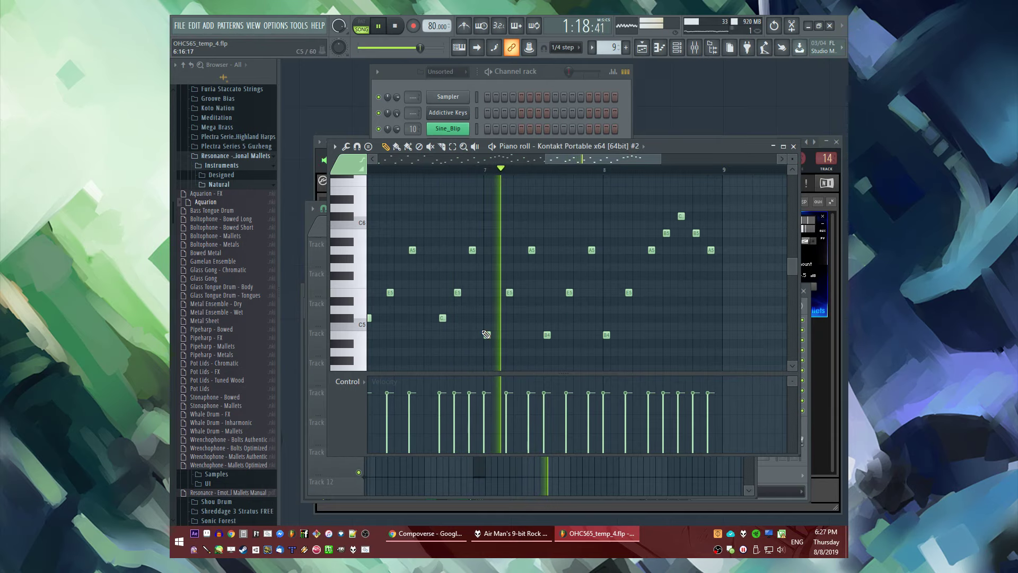
Select the B4 notes in bars 7 and 8, raise them to D5 and clear the selection
drag(493, 328, 714, 342)
ctrl+scroll(493, 327, up, 1)
drag(476, 328, 476, 302)
ctrl+scroll(476, 302, down, 1)
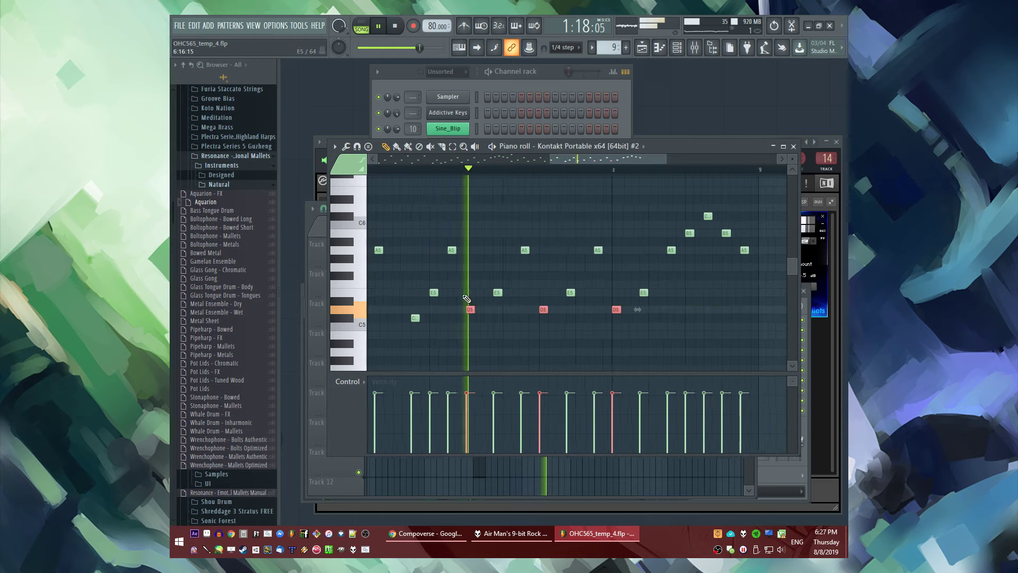
click(473, 230)
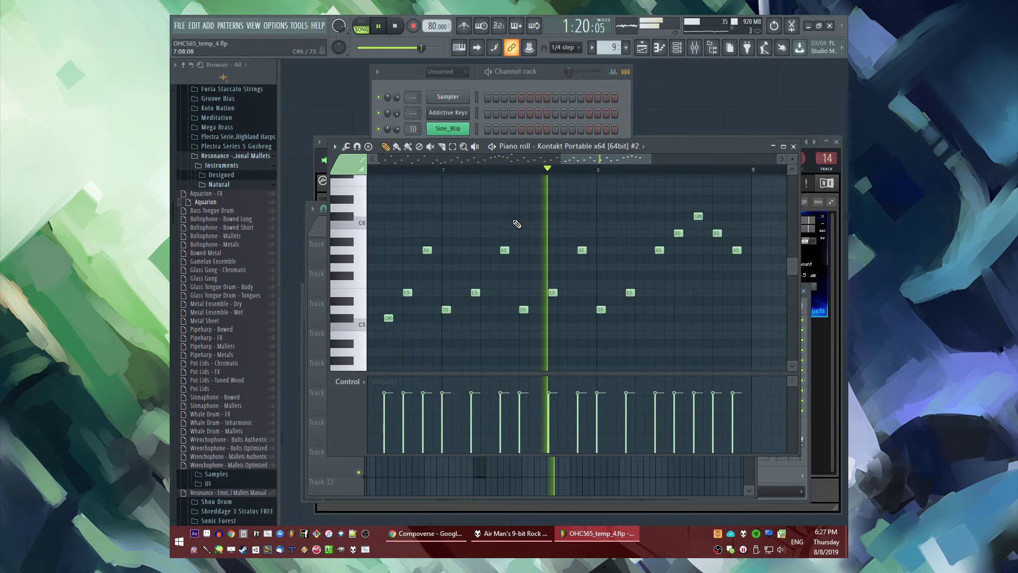
ctrl+scroll(546, 260, up, 1)
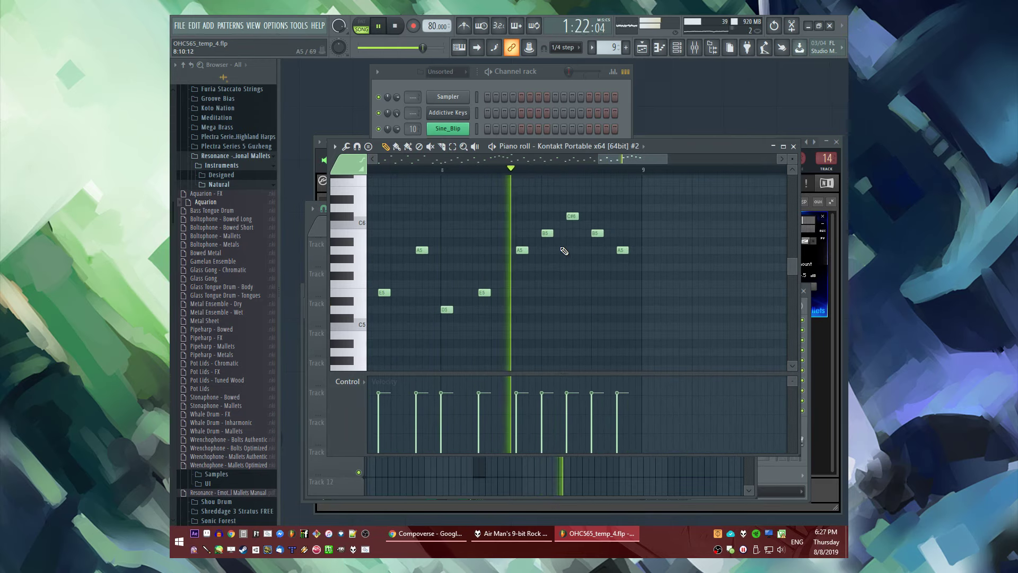
Place a second Pattern 9 clip on Track 9 of the playlist at bar 29, directly after the first
key(F5)
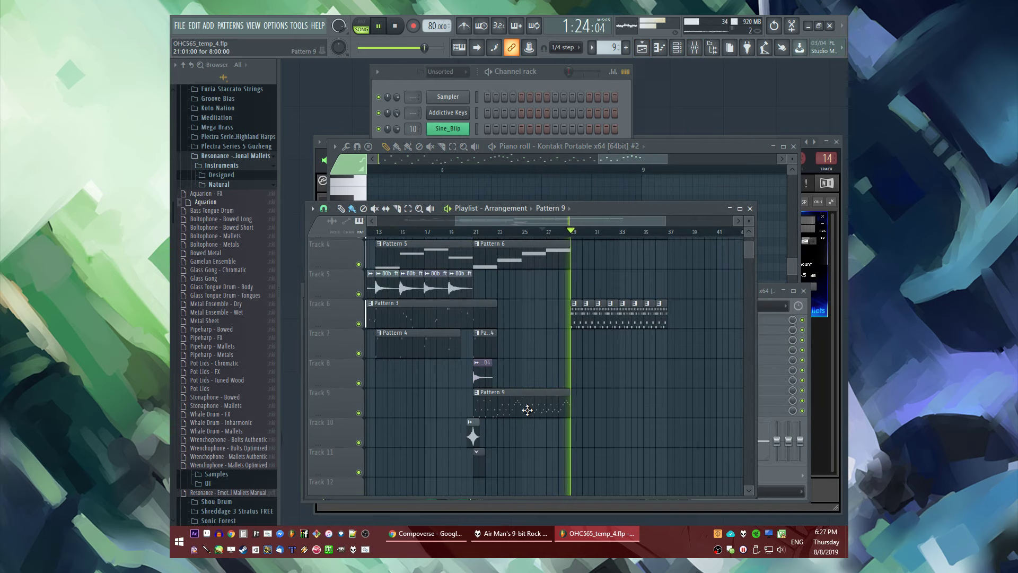
key(F5)
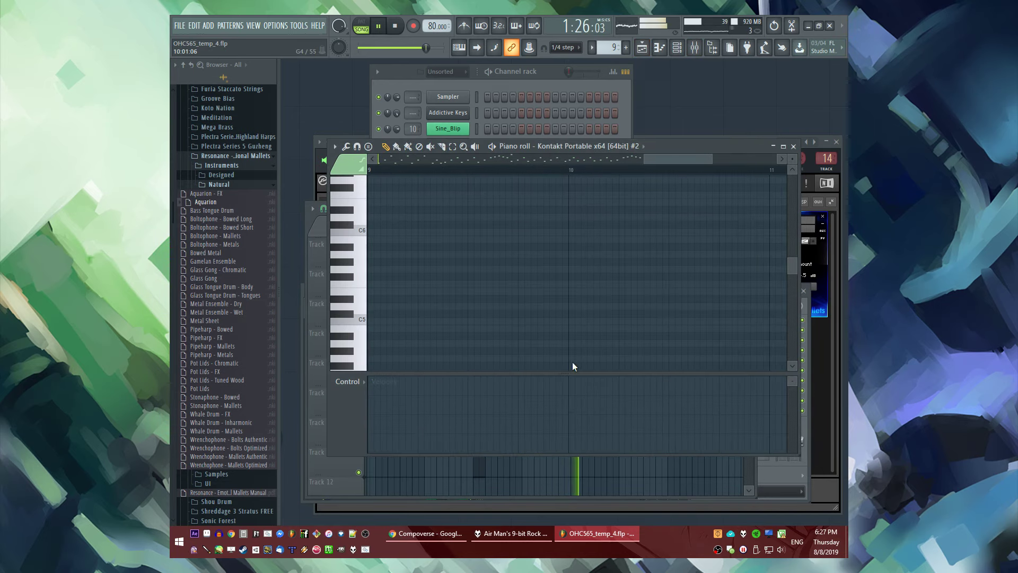
key(F5)
click(576, 408)
Replace Aquarion with the Pipeharp - Mallets instrument in the second Kontakt channel, loaded from the Resonance library
scroll(594, 366, down, 2)
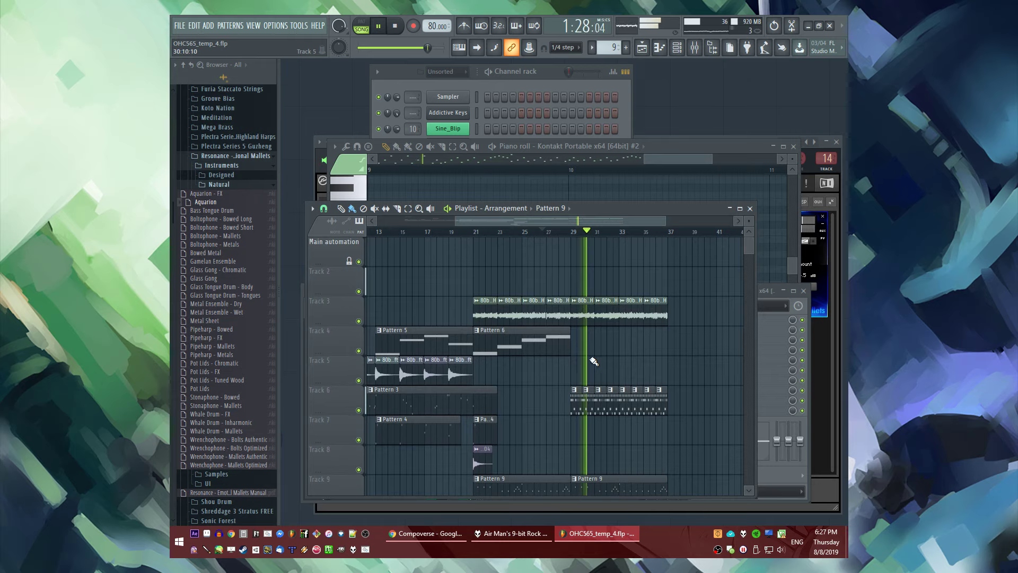
ctrl+scroll(557, 348, up, 3)
key(F6)
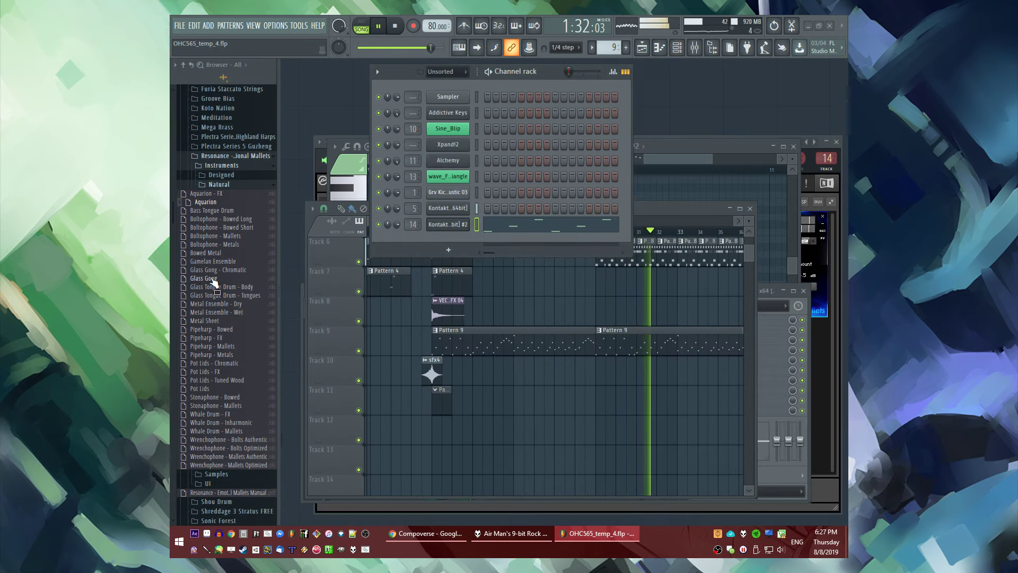
click(814, 158)
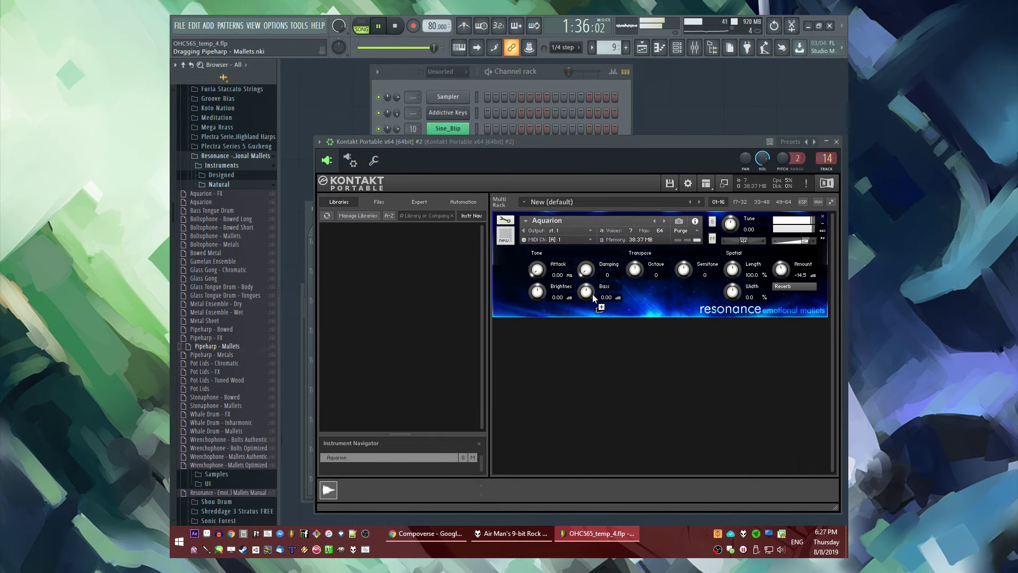
drag(593, 294, 650, 285)
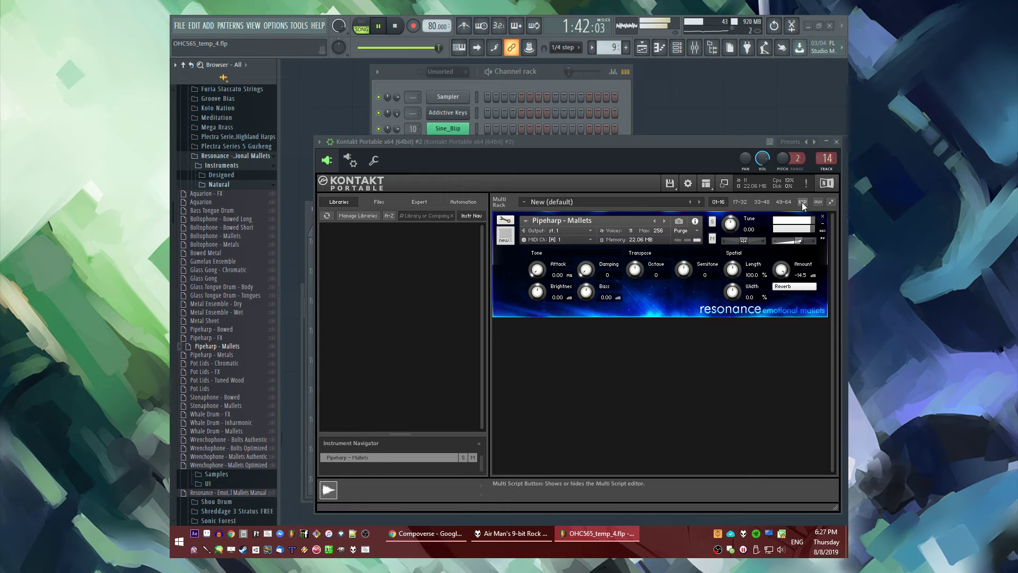
Insert Fruity Parametric EQ 2 in slot 4 of mixer track 14 and cut band 7 to -18 dB at 8228 Hz
key(F9)
click(705, 350)
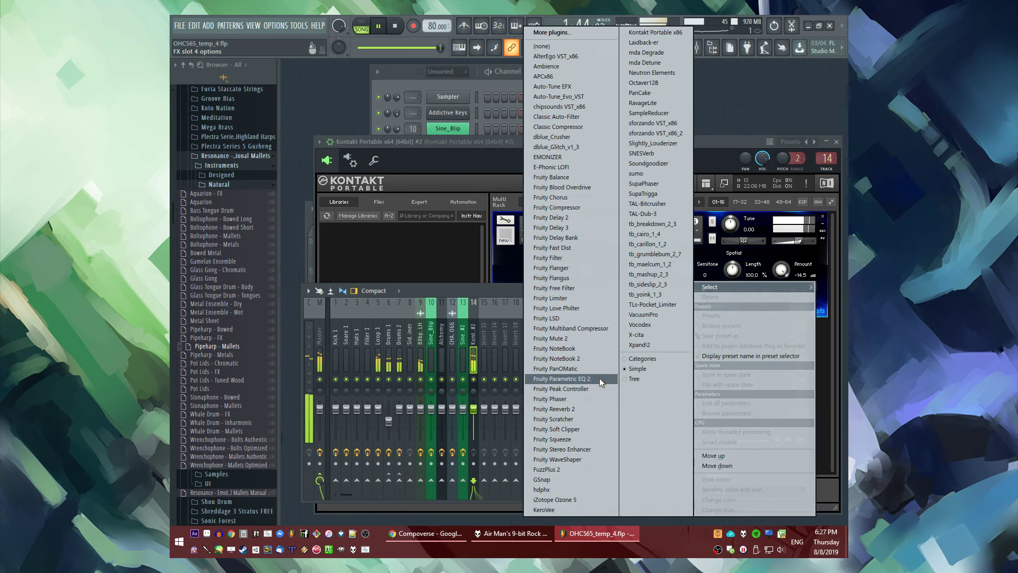
click(350, 372)
drag(513, 250, 515, 258)
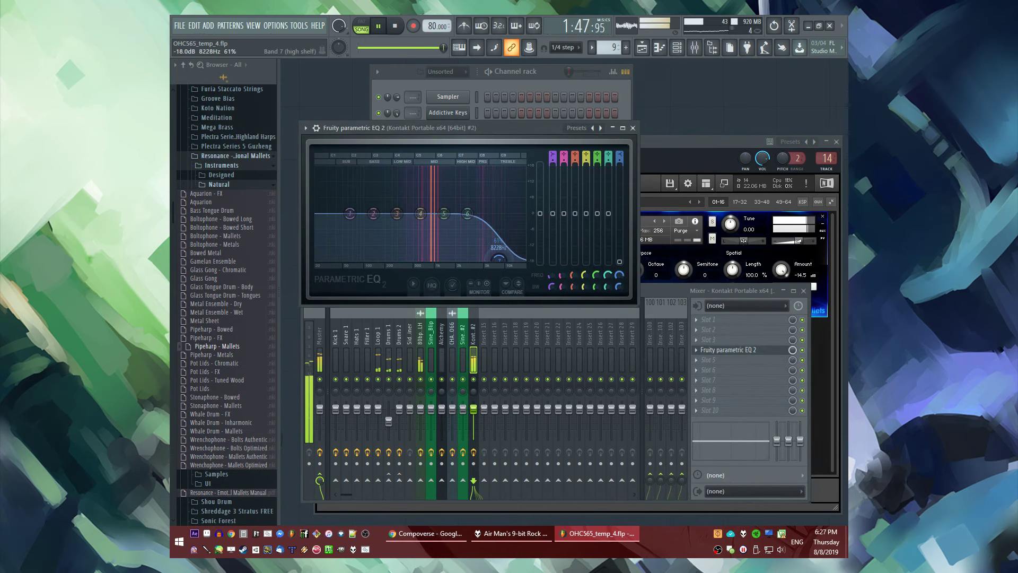
click(686, 142)
Restart playback just before bar 21 and move the Parametric EQ 2 up to slot 2 of mixer track 14
key(F5)
click(430, 234)
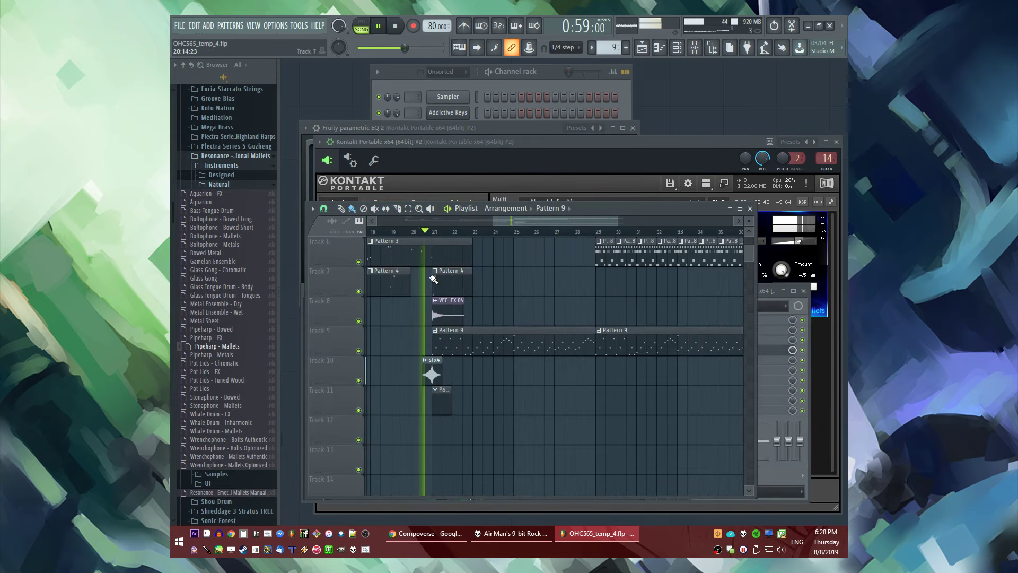
key(F9)
key(F6)
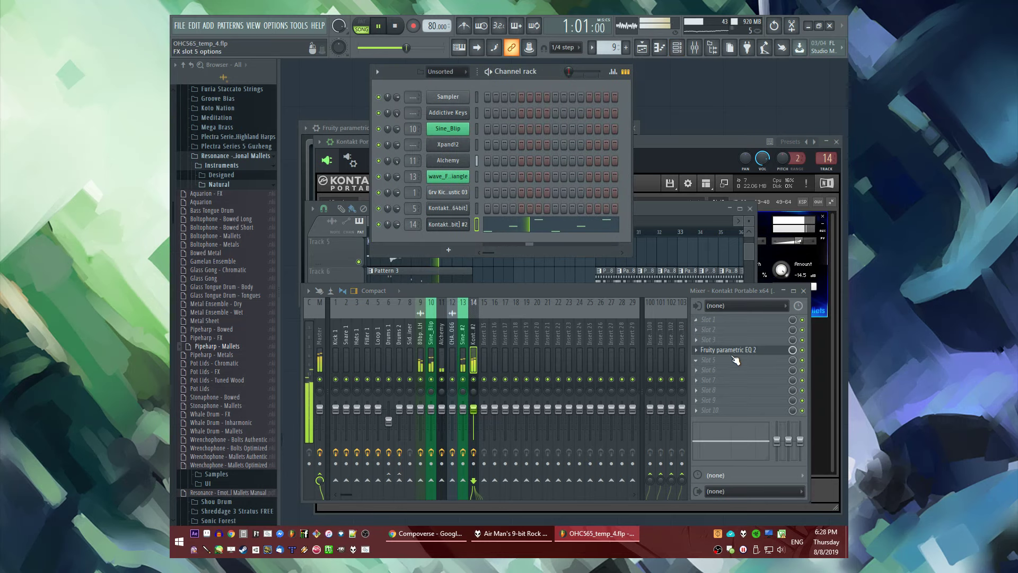
drag(735, 350, 735, 333)
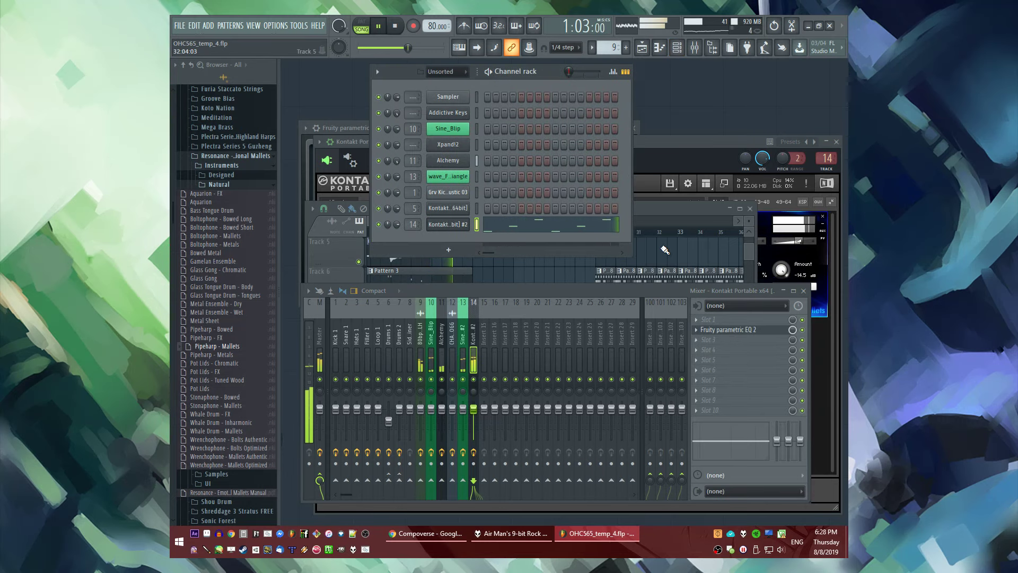
Lower all Pattern 9 notes of the second Kontakt channel by one octave, so the first note sits on A3
click(530, 227)
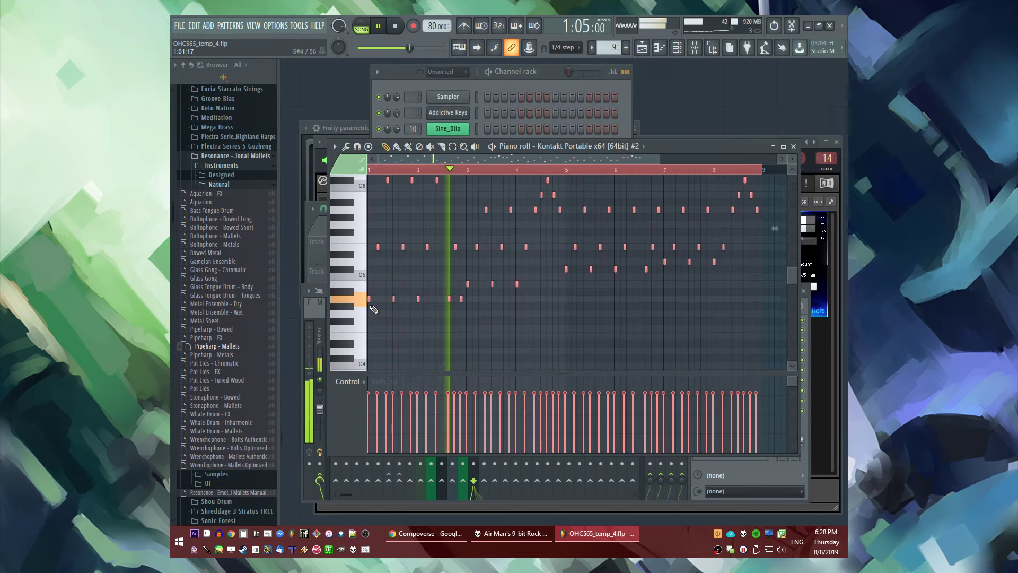
scroll(365, 327, down, 3)
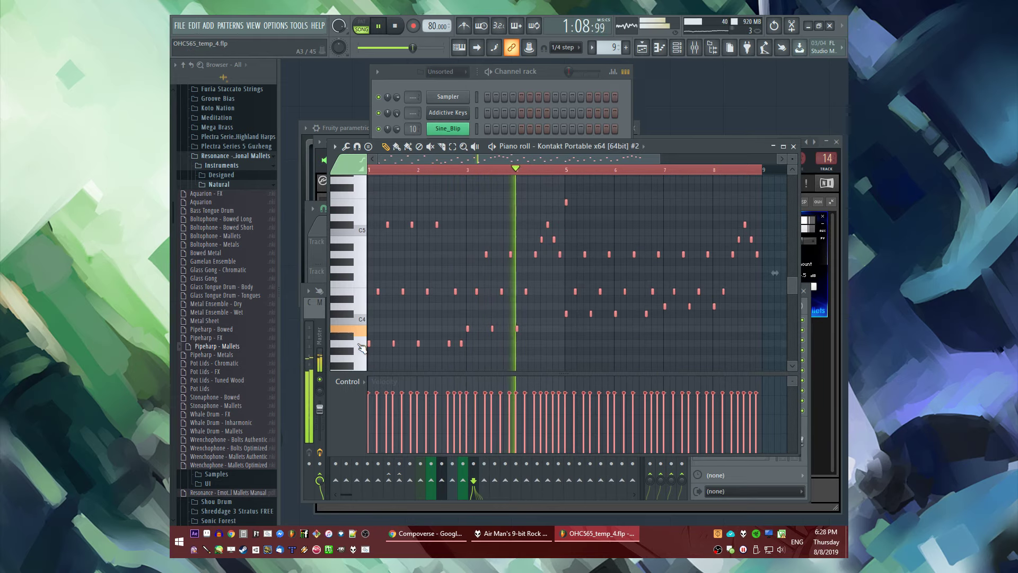
key(F5)
Raise the Damping of the Pipeharp - Mallets instrument to about 27428
key(F6)
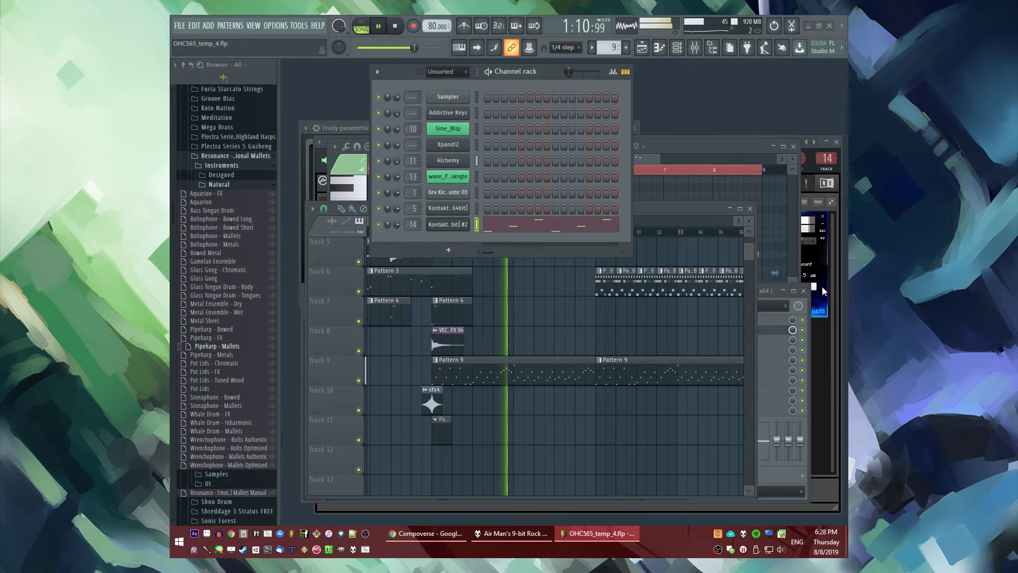
click(804, 148)
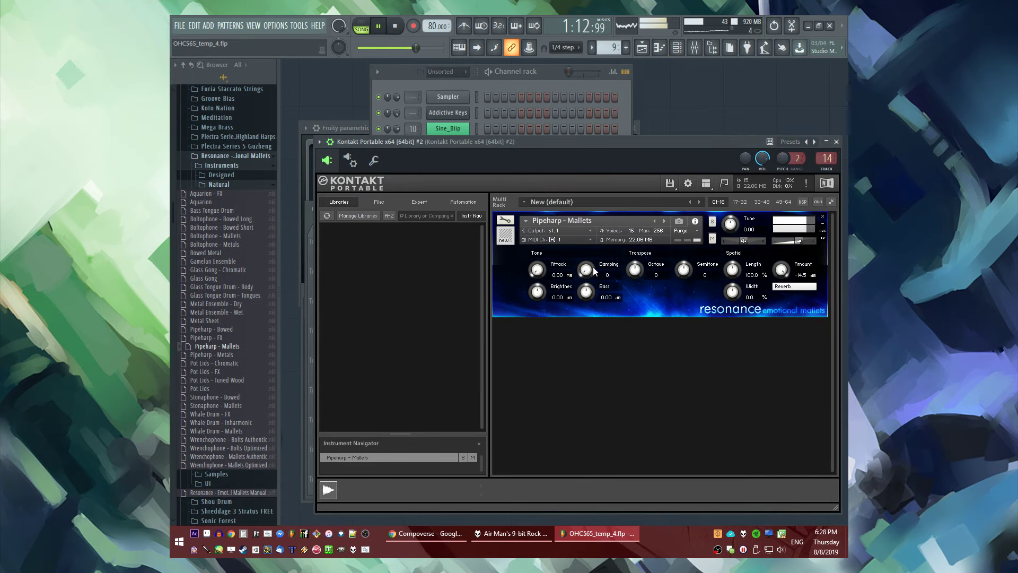
drag(593, 271, 586, 240)
drag(593, 193, 594, 228)
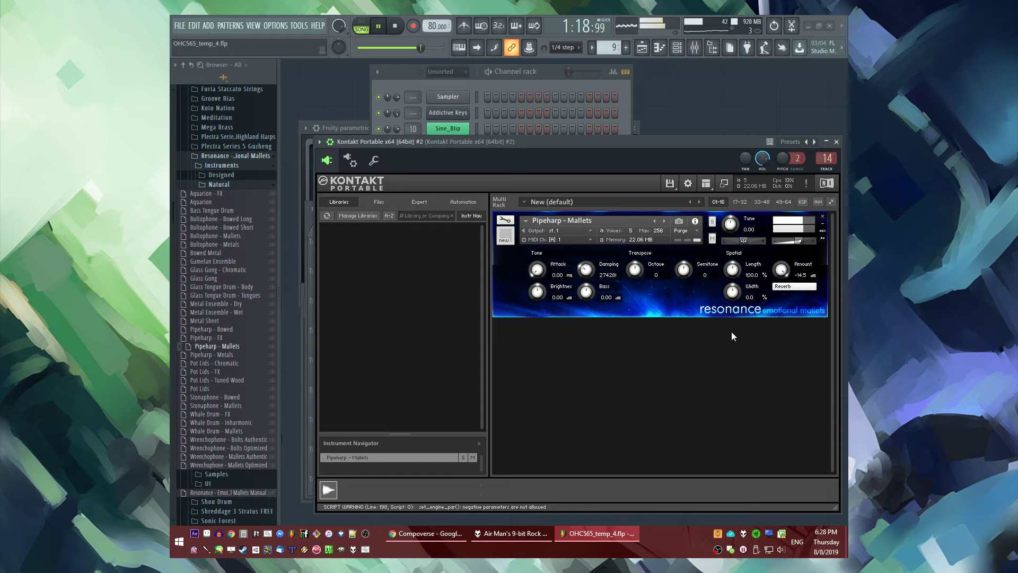
Roll off the low frequencies with band 1 of the mallet track's Parametric EQ 2, with band 7 back at 0 dB
key(F9)
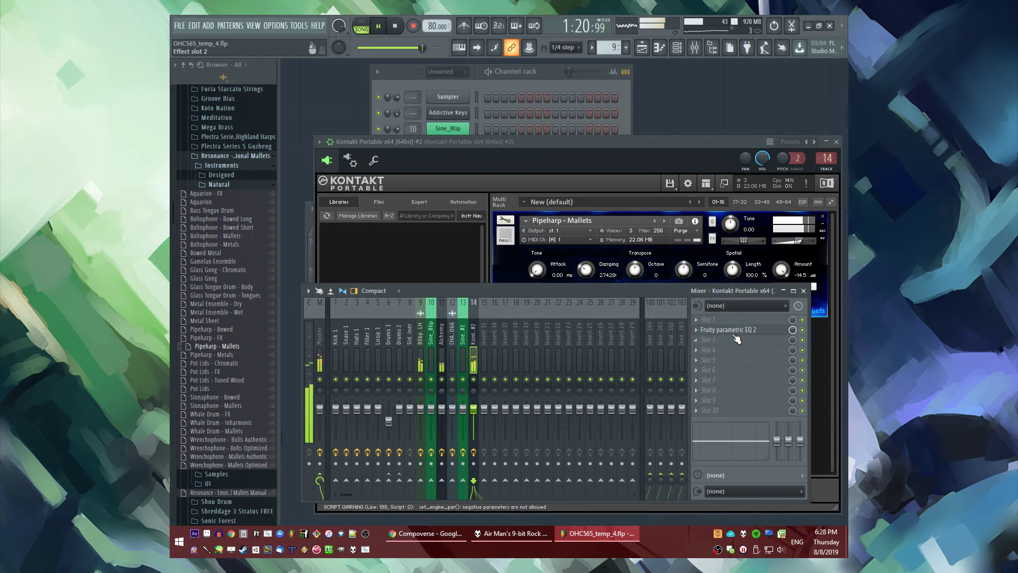
click(714, 331)
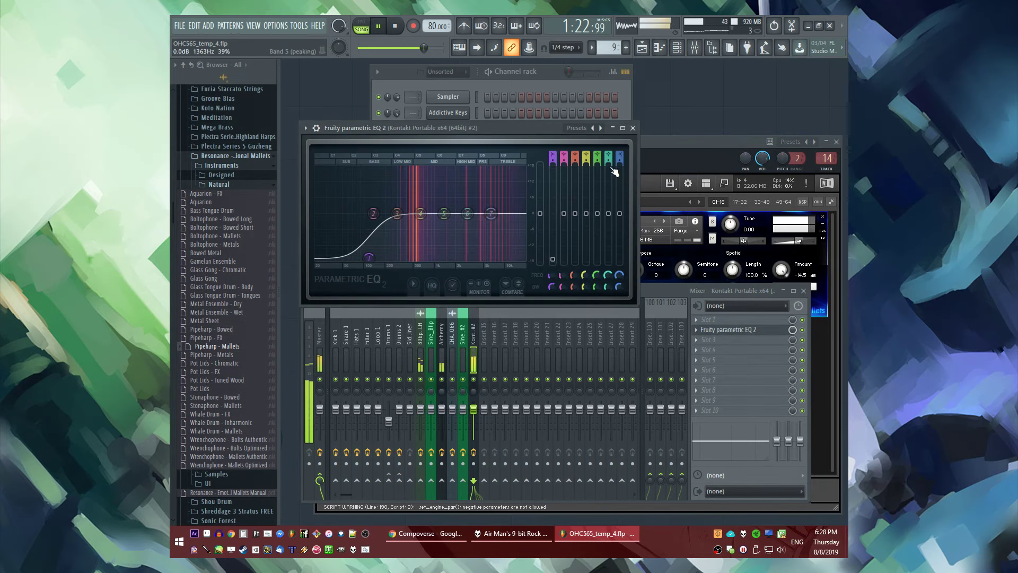
click(633, 128)
Insert Fruity Delay Bank in slot 5 of mixer track 14 with ping-pong feedback
click(696, 360)
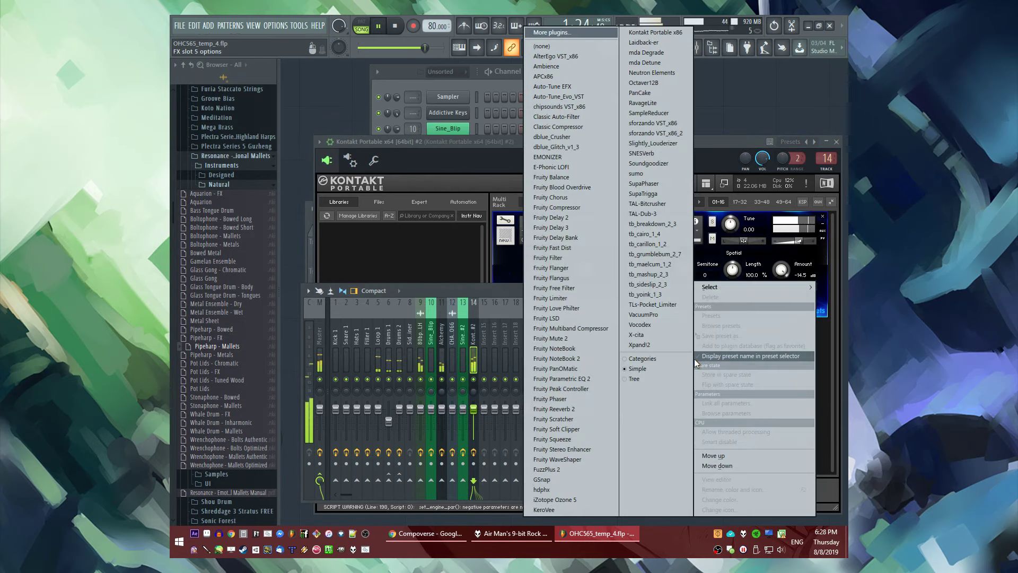
click(559, 236)
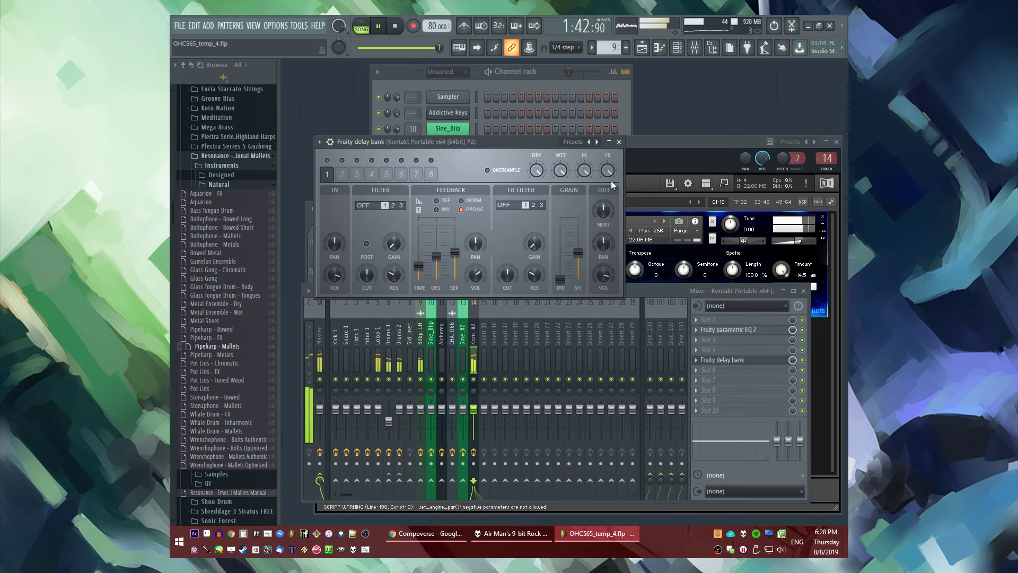
click(620, 143)
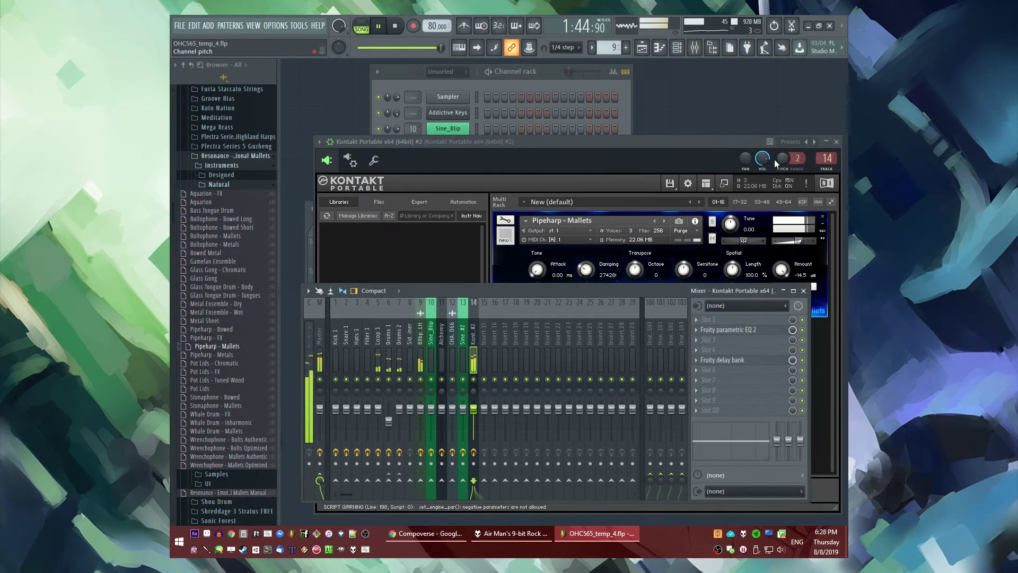
Move band 2 of the mallet track's Parametric EQ 2 to about 207 Hz with a slight boost
key(F9)
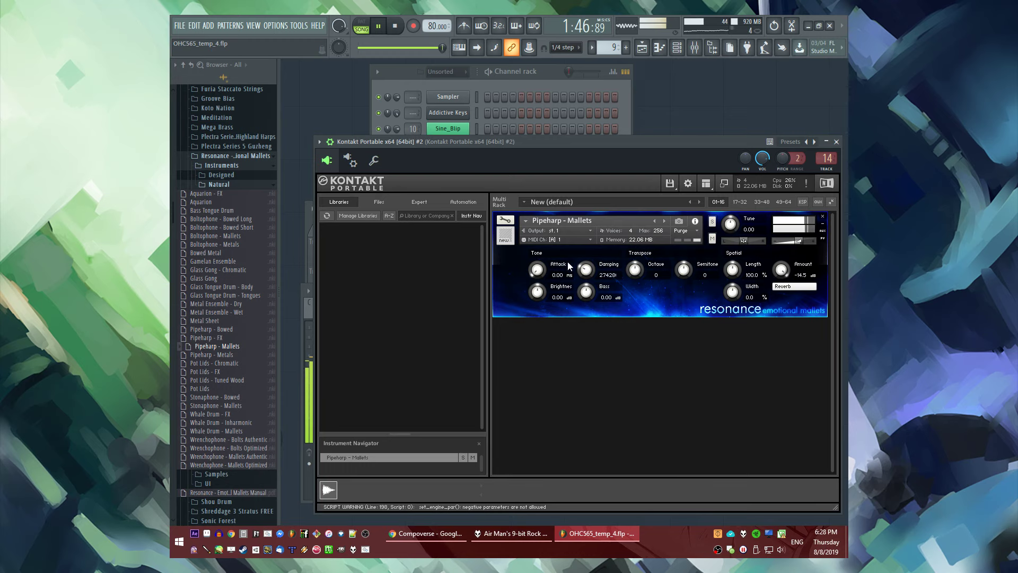
key(F9)
click(729, 330)
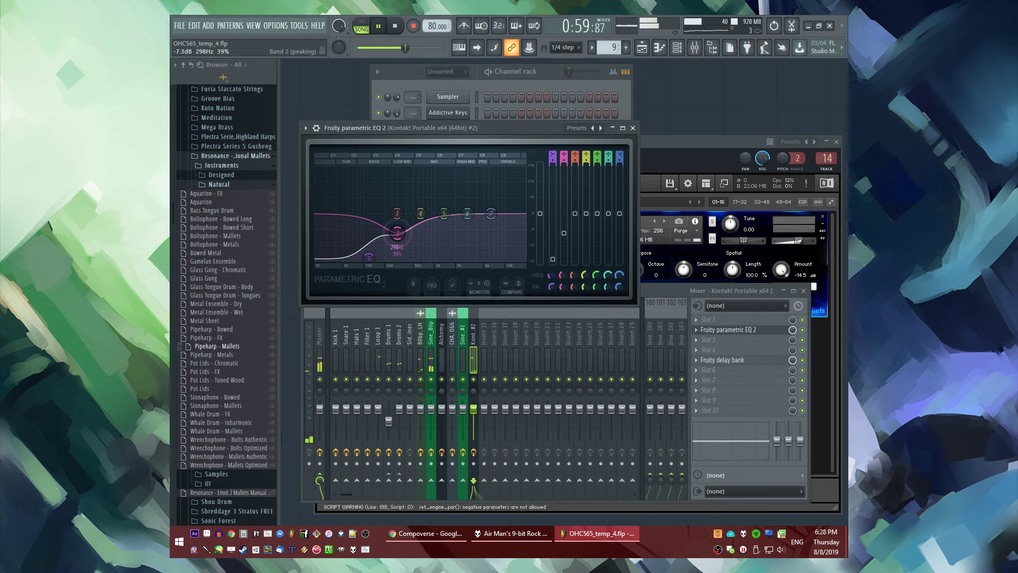
mouse_move(397, 232)
mouse_down()
mouse_move(391, 222)
mouse_move(419, 226)
mouse_move(391, 215)
mouse_up()
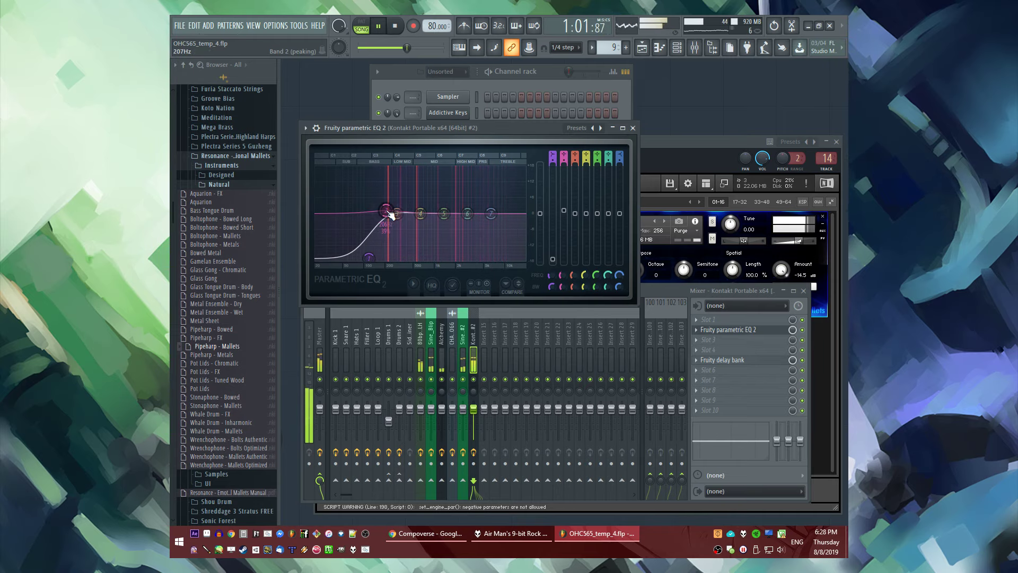
click(694, 145)
Play the arrangement from around bar 9, try a Pattern 11 clip on Track 8 at bar 30 and remove it
key(F5)
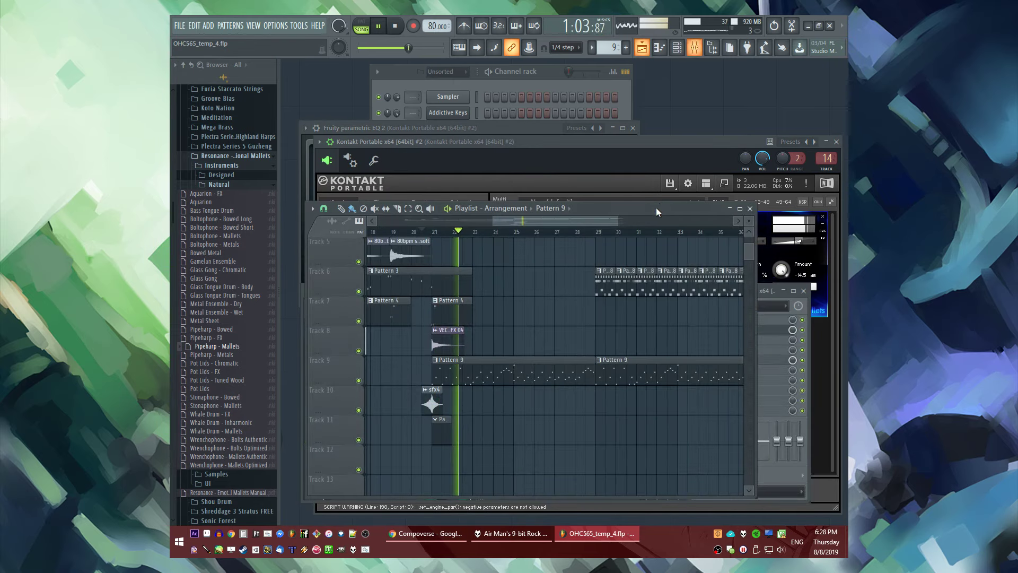
scroll(560, 320, down, 4)
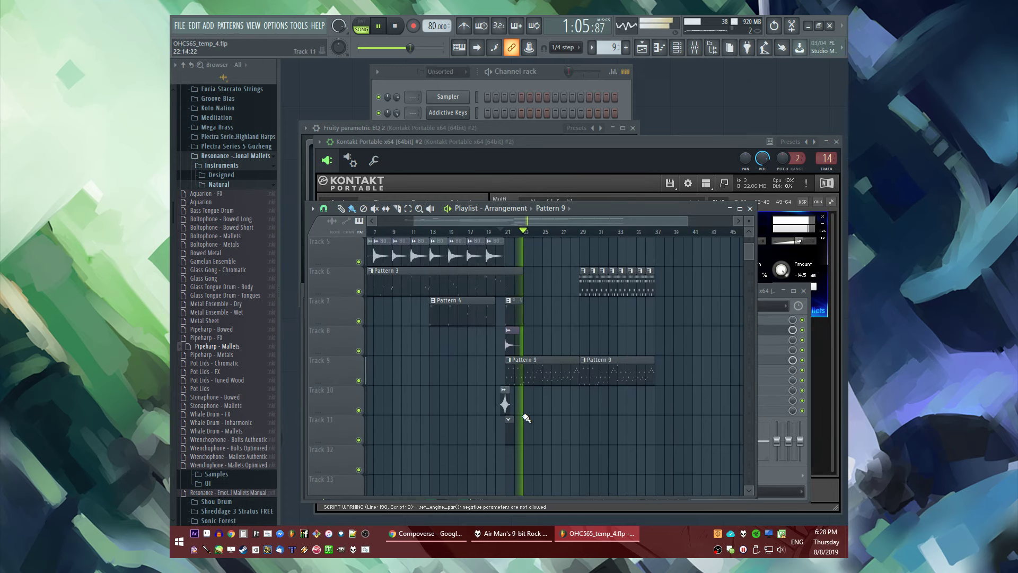
click(398, 231)
scroll(429, 242, up, 3)
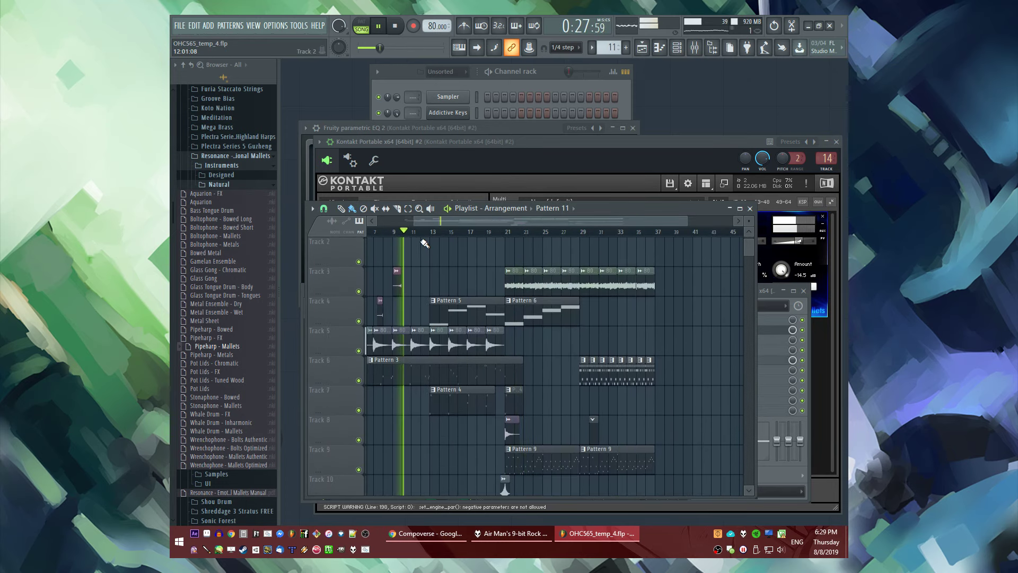
scroll(536, 345, down, 2)
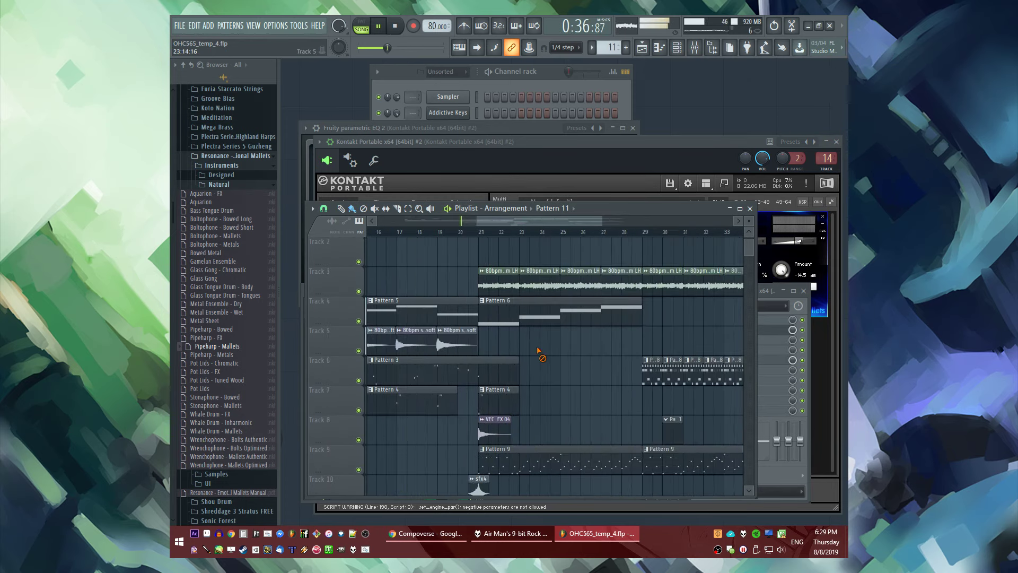
scroll(539, 352, up, 4)
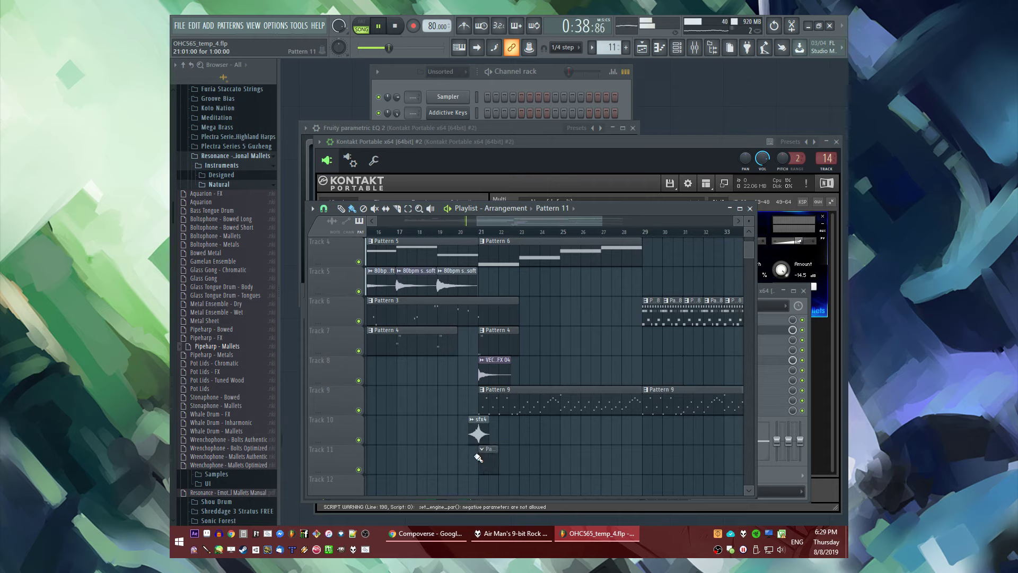
Restart playback near bar 21 and place a second Pattern 6 clip on Track 4 at bar 29
scroll(227, 284, up, 15)
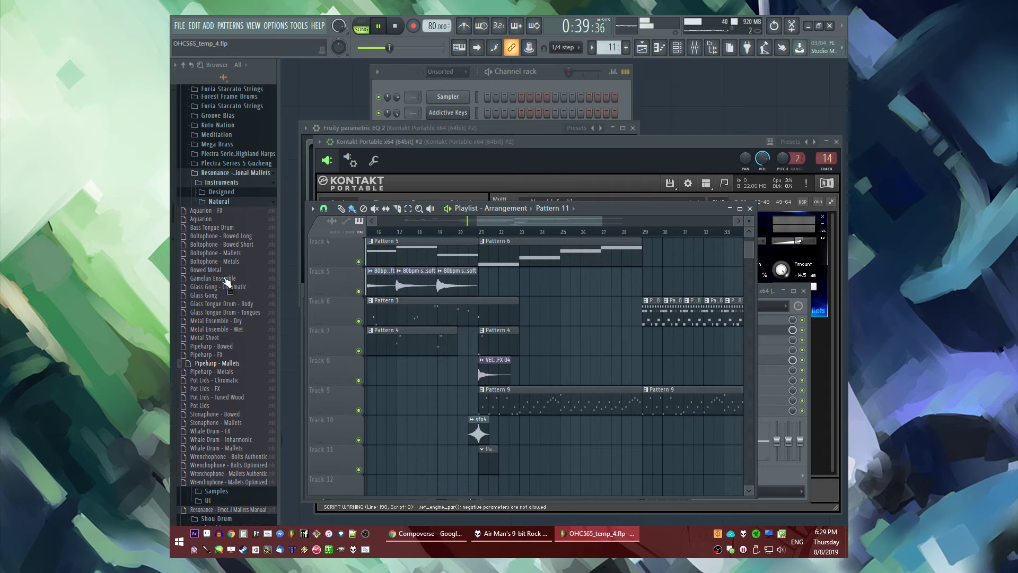
click(485, 234)
scroll(541, 303, down, 2)
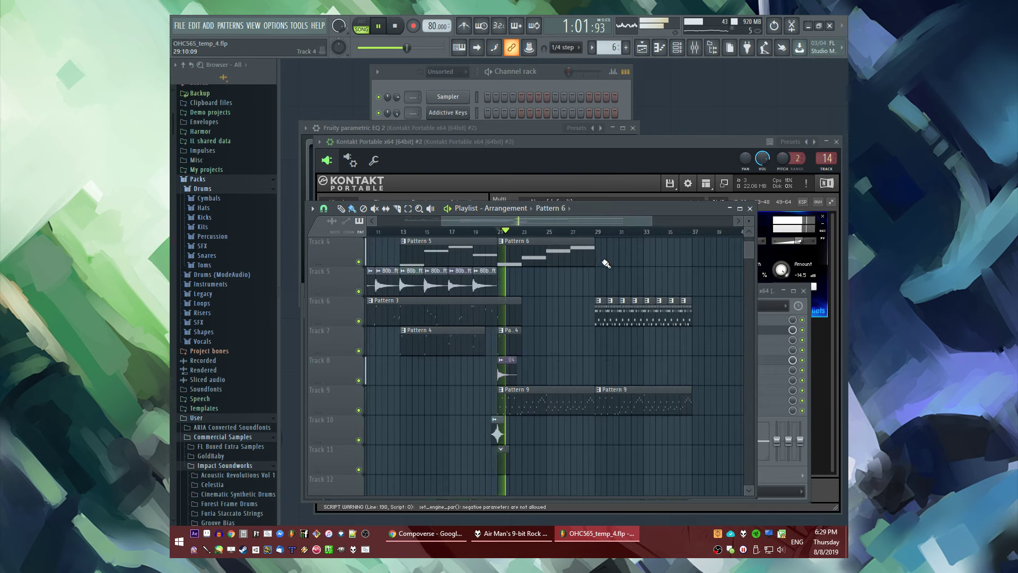
click(604, 262)
scroll(579, 316, up, 2)
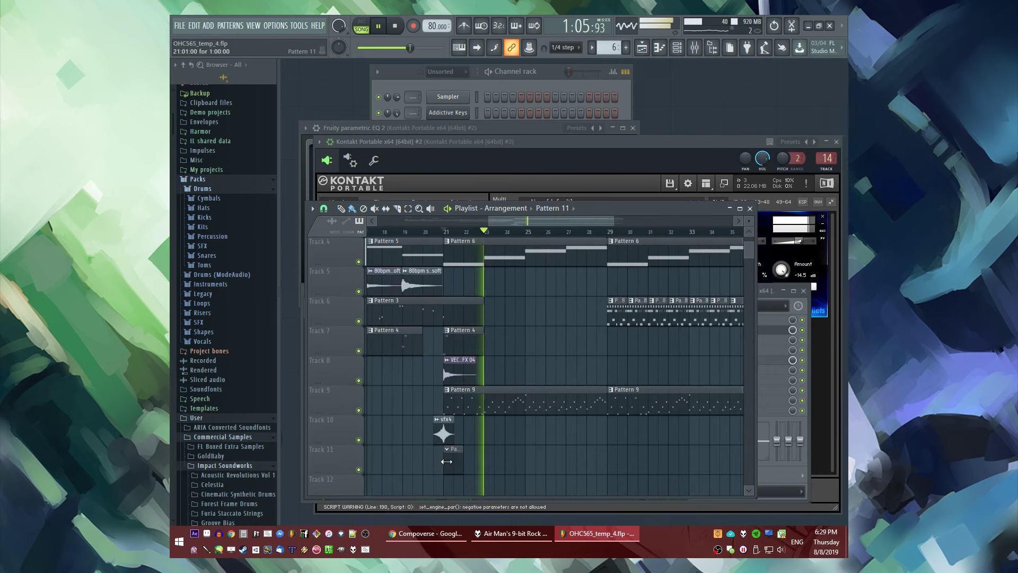
Add String patch 1 from the Legacy strings instruments as a new channel, with Pattern 11 as the active pattern
key(F6)
scroll(212, 202, down, 3)
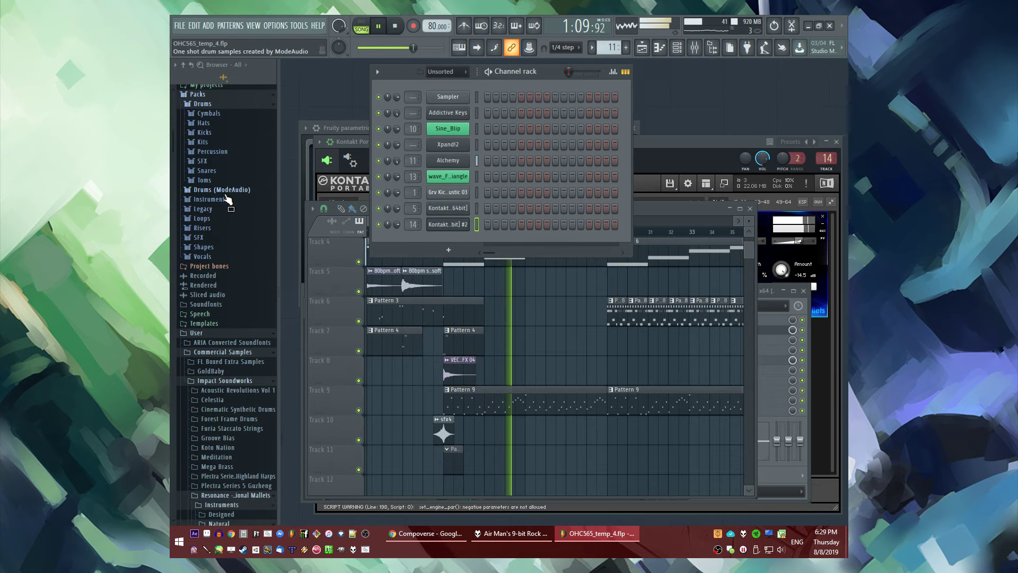
click(202, 208)
click(213, 238)
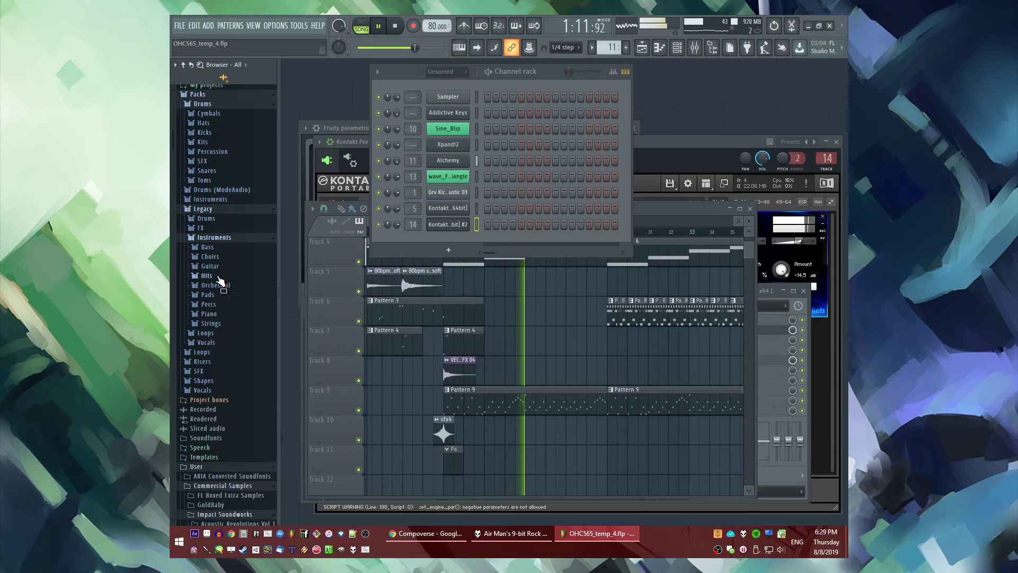
click(210, 323)
drag(450, 257, 453, 237)
right_click(437, 244)
key(Escape)
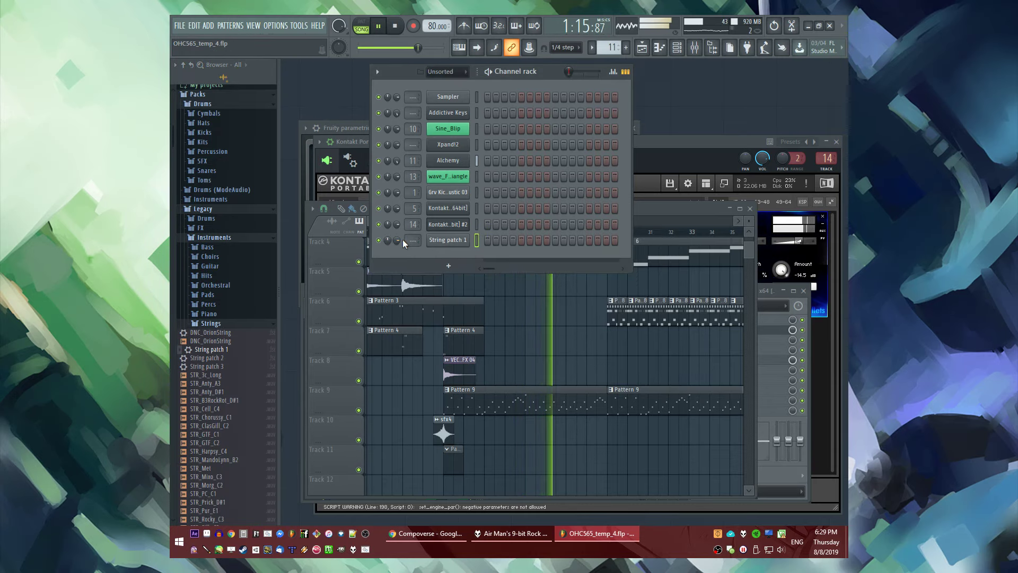
Stop playback, add a one-bar A3 note at the start of Pattern 11 for String patch 1 and lower it to A2
right_click(470, 235)
click(473, 244)
scroll(403, 286, down, 1)
key(space)
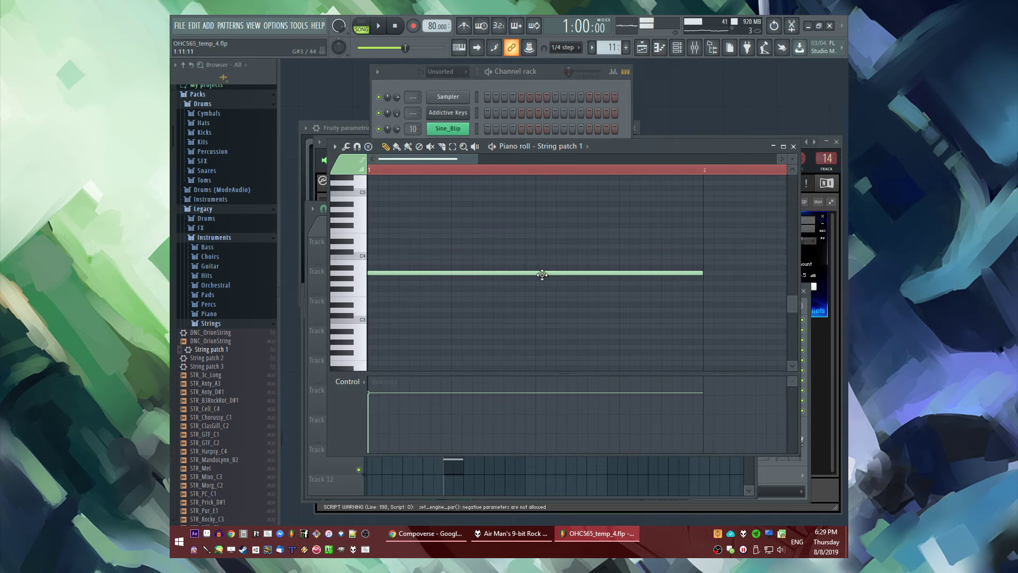
scroll(431, 303, down, 2)
drag(529, 274, 354, 269)
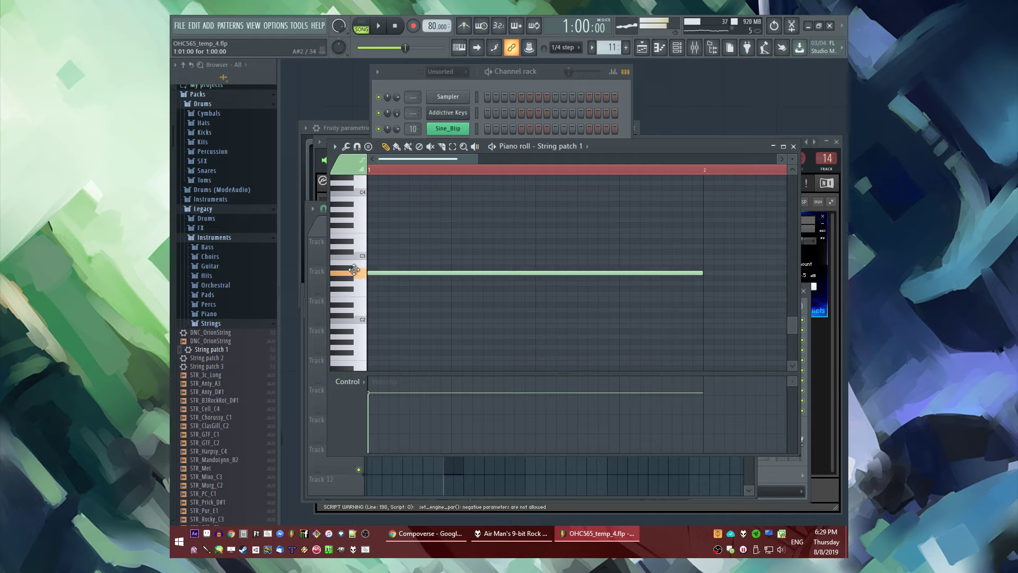
Lengthen String patch 1's A2 note in Pattern 11 to two bars and add a two-bar B2 note at bar 3
scroll(451, 267, down, 3)
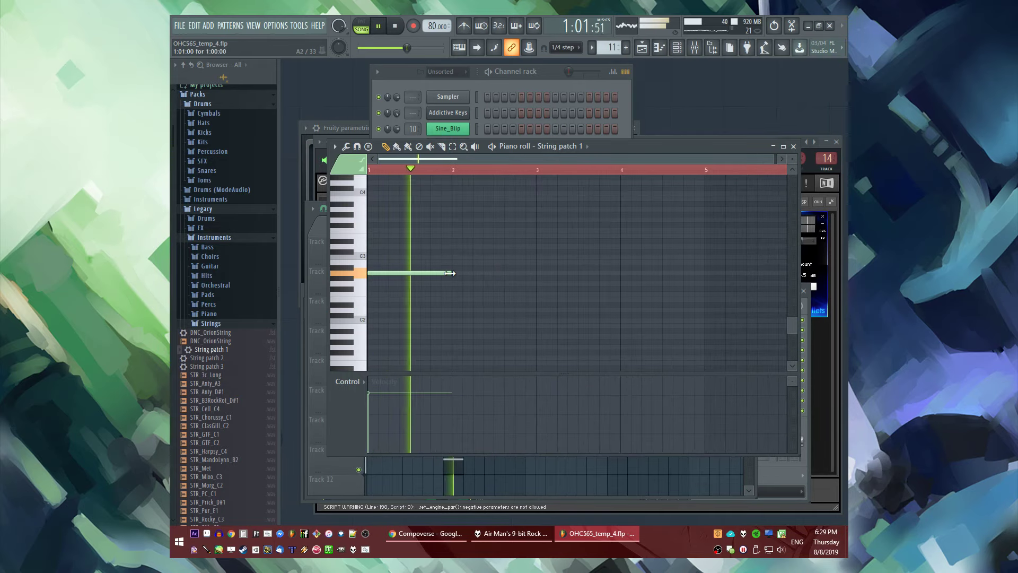
drag(455, 273, 535, 282)
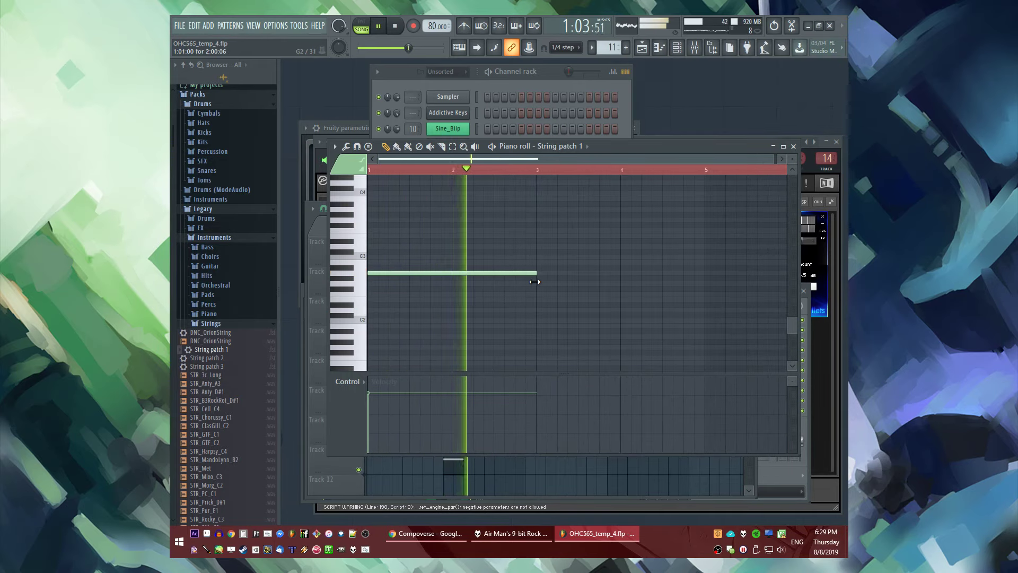
click(537, 263)
scroll(538, 264, up, 3)
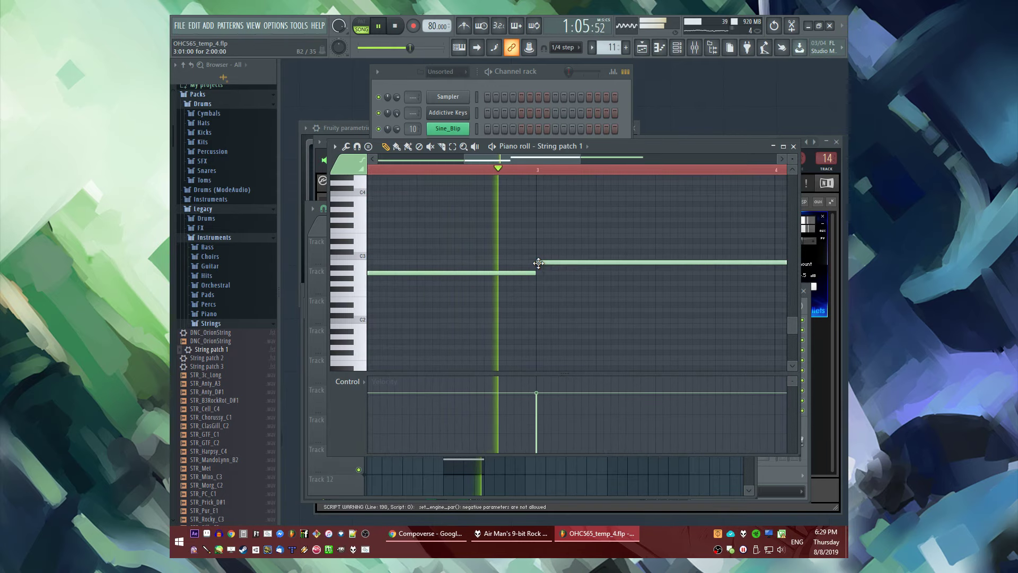
scroll(530, 254, down, 3)
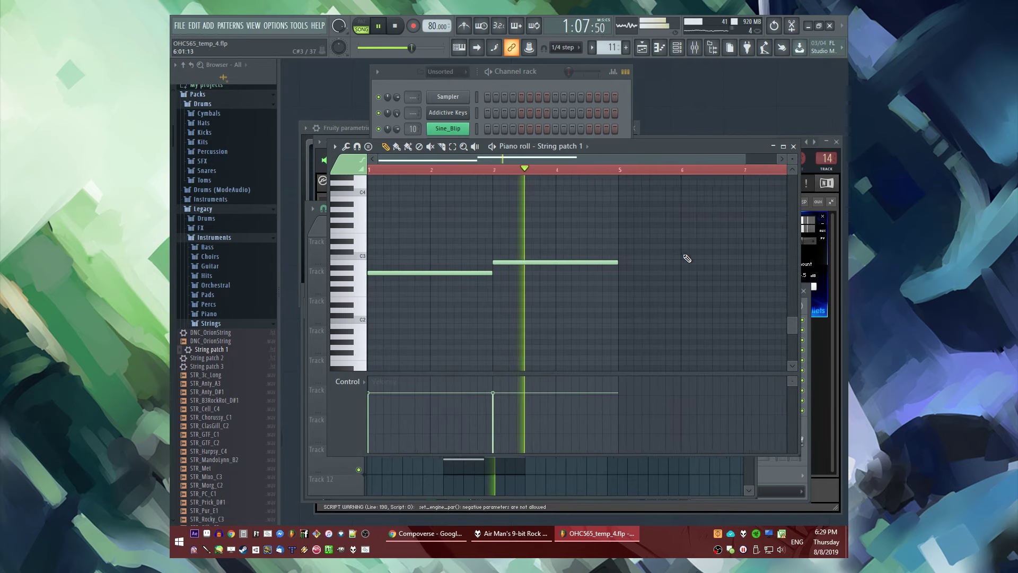
Add two-bar C#3 and D3 notes at bars 5 and 7, and place a second Pattern 11 clip on Track 11 at bar 29
scroll(546, 256, up, 2)
click(460, 251)
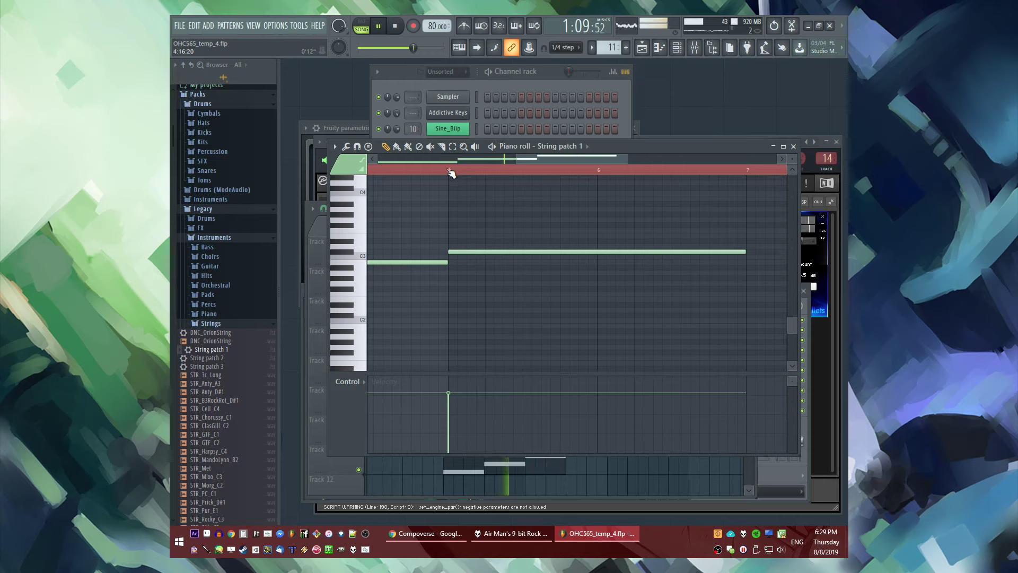
scroll(619, 251, down, 2)
scroll(408, 250, up, 2)
click(400, 245)
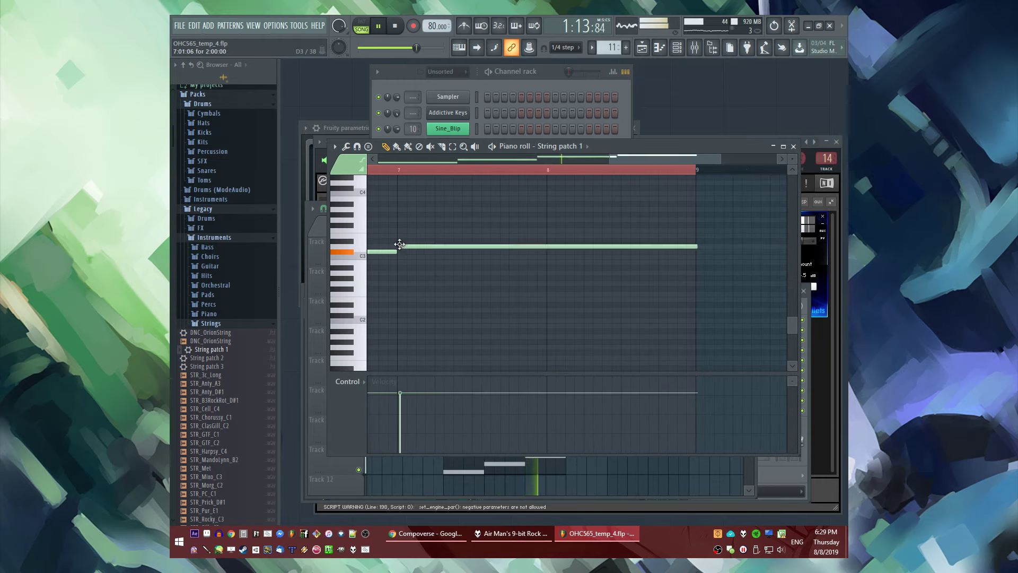
click(578, 466)
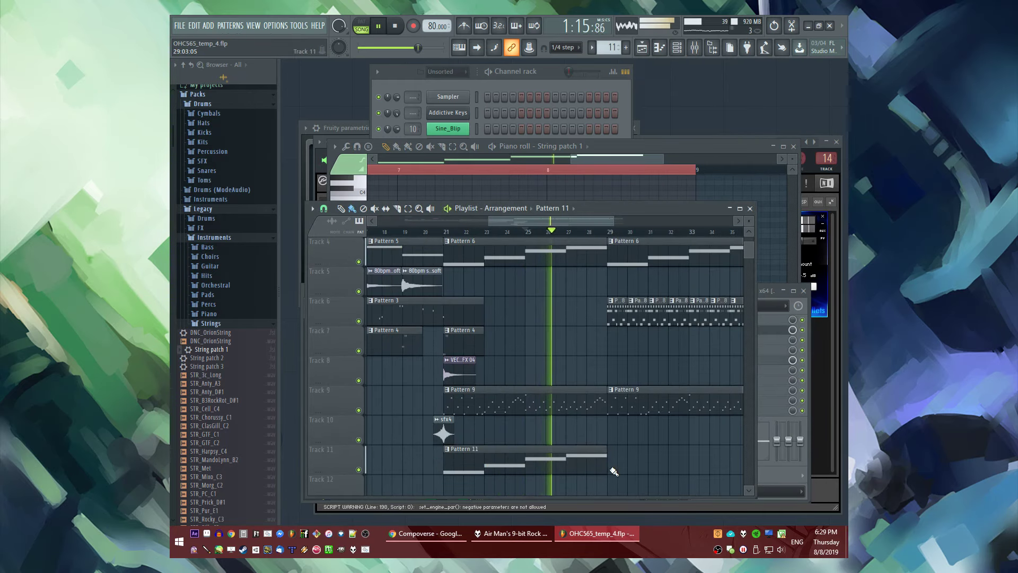
Open String patch 1's channel settings, route it to mixer track 15 and lower its channel volume
key(F6)
click(449, 240)
click(364, 174)
click(372, 198)
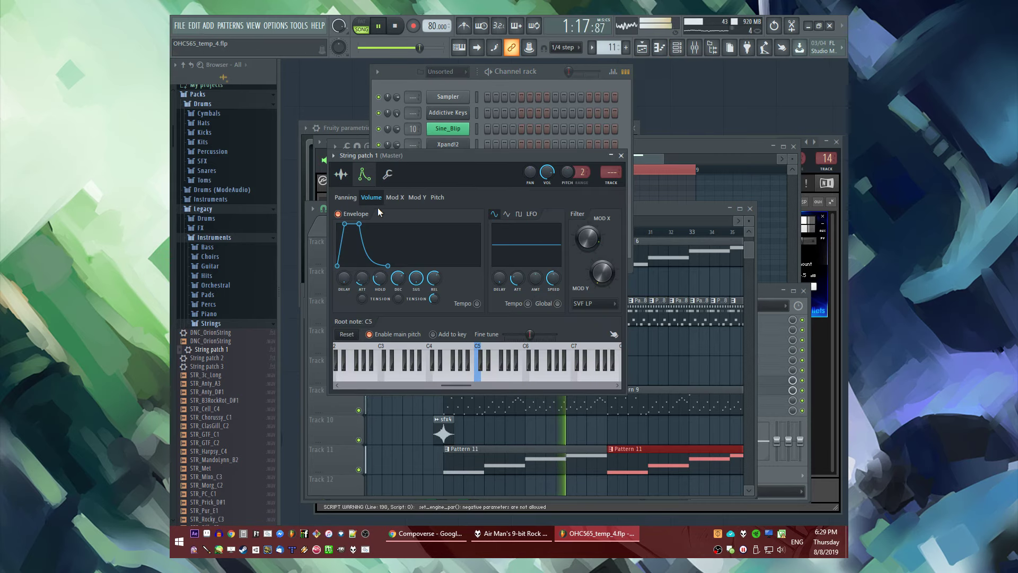
double_click(612, 180)
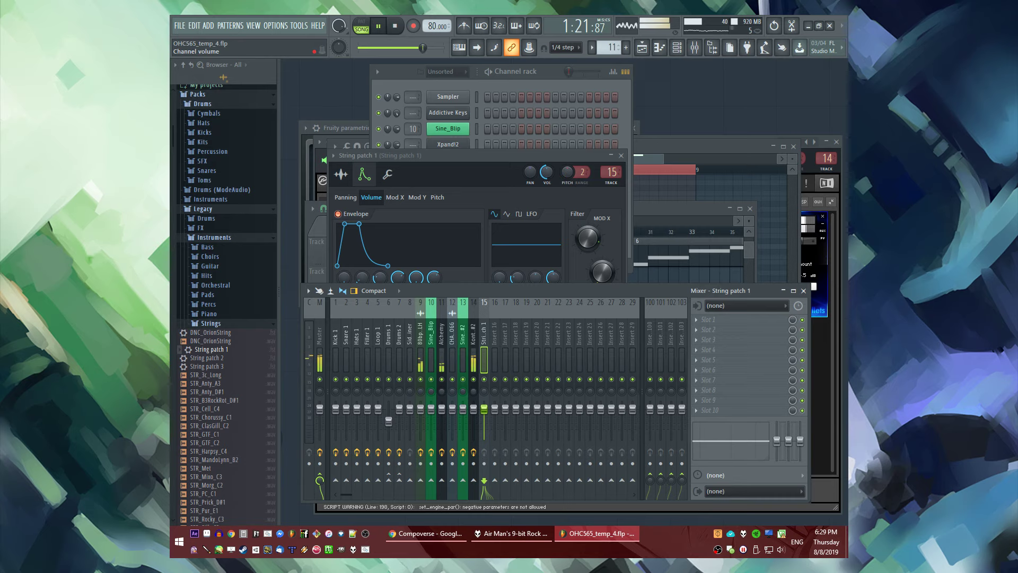
click(547, 171)
Add Fruity Parametric EQ 2 with a low cut in slot 4 of String patch 1's mixer track and restart playback near bar 27
click(695, 350)
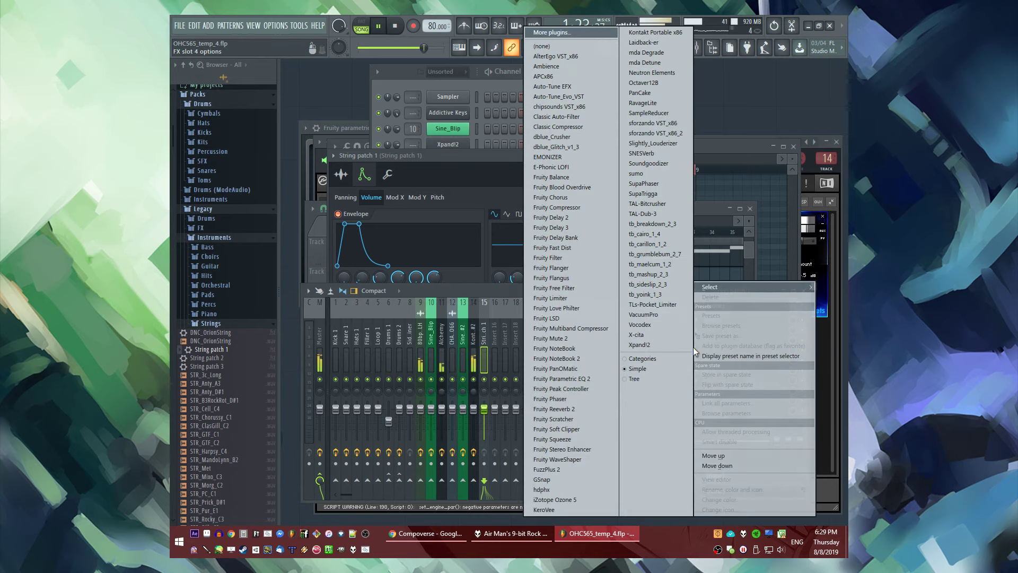
click(584, 380)
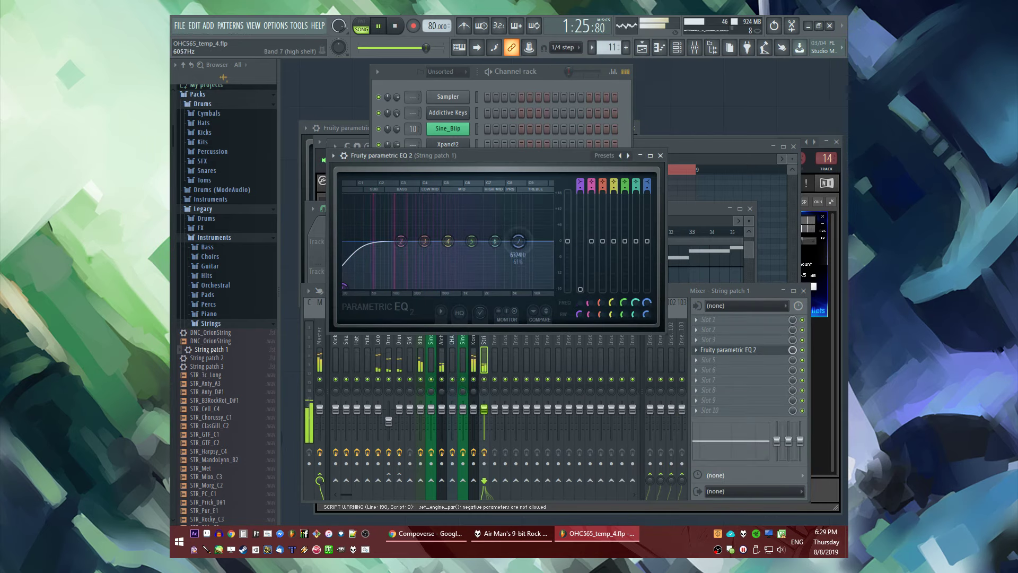
key(F5)
scroll(630, 350, down, 1)
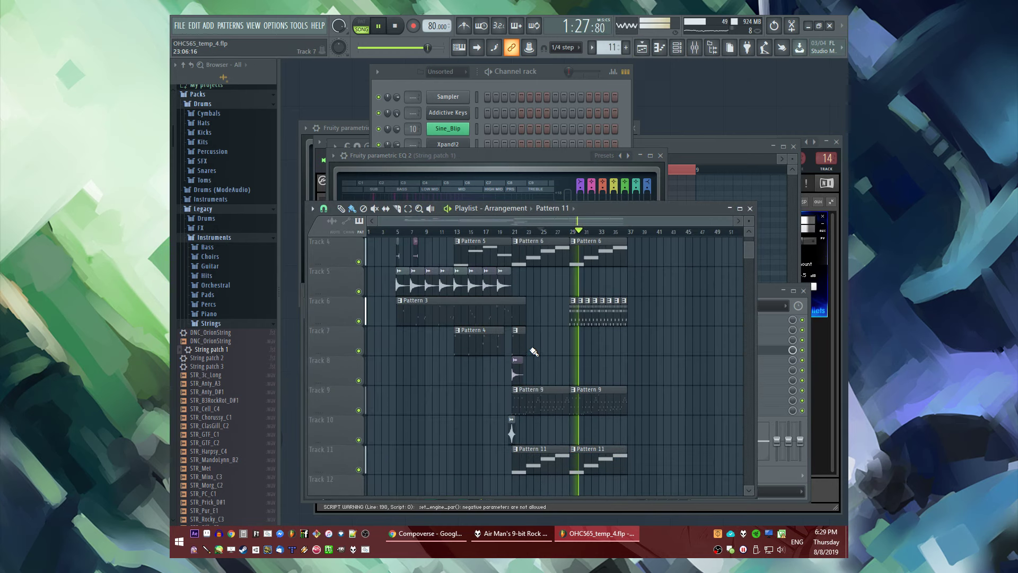
scroll(552, 334, up, 2)
click(483, 232)
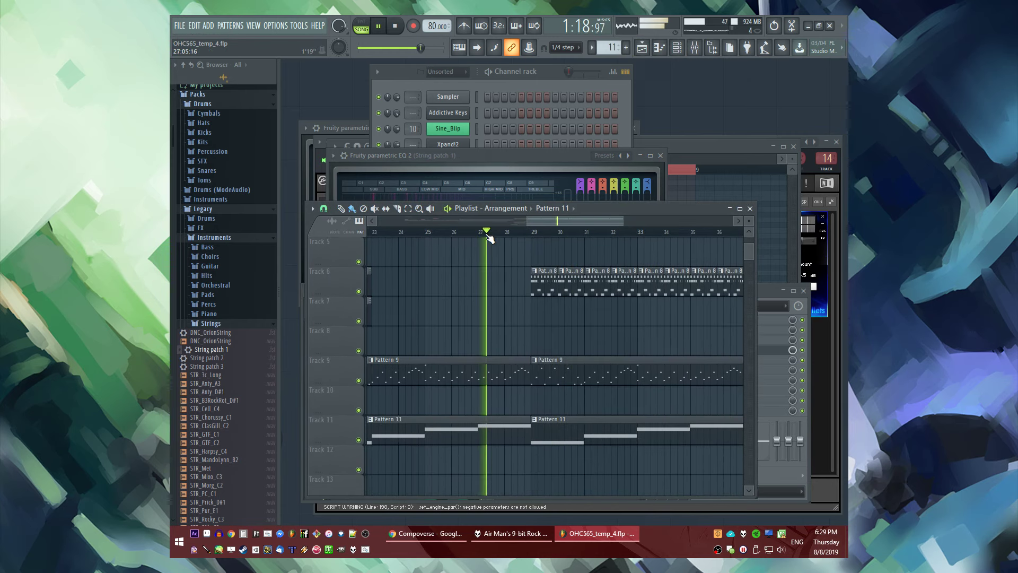
Place the DM-FX07_15 sample from Overused Transition FX on Track 7 at bar 28 and route it to mixer track 16
scroll(624, 333, down, 2)
scroll(233, 350, down, 15)
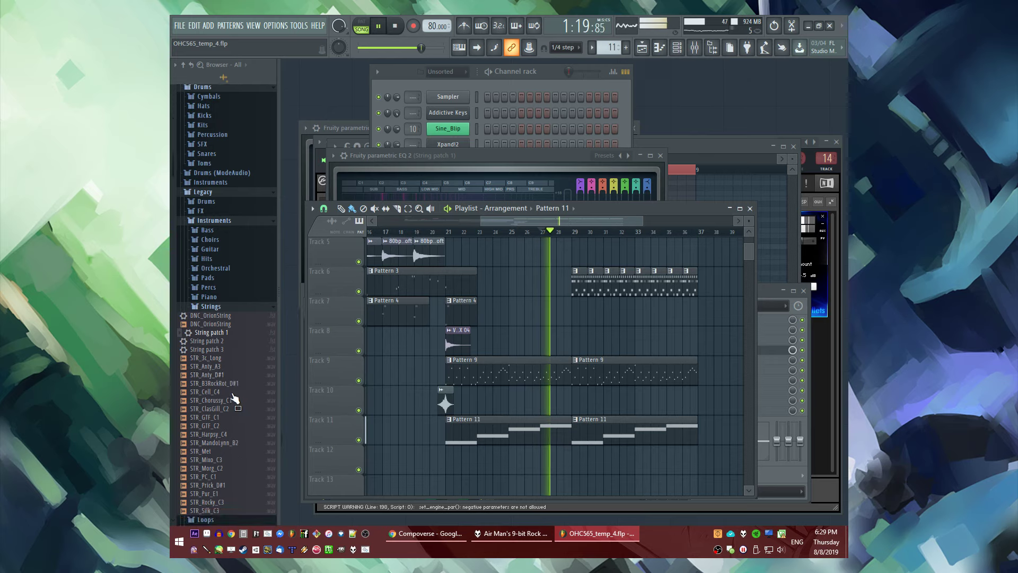
scroll(236, 352, down, 1)
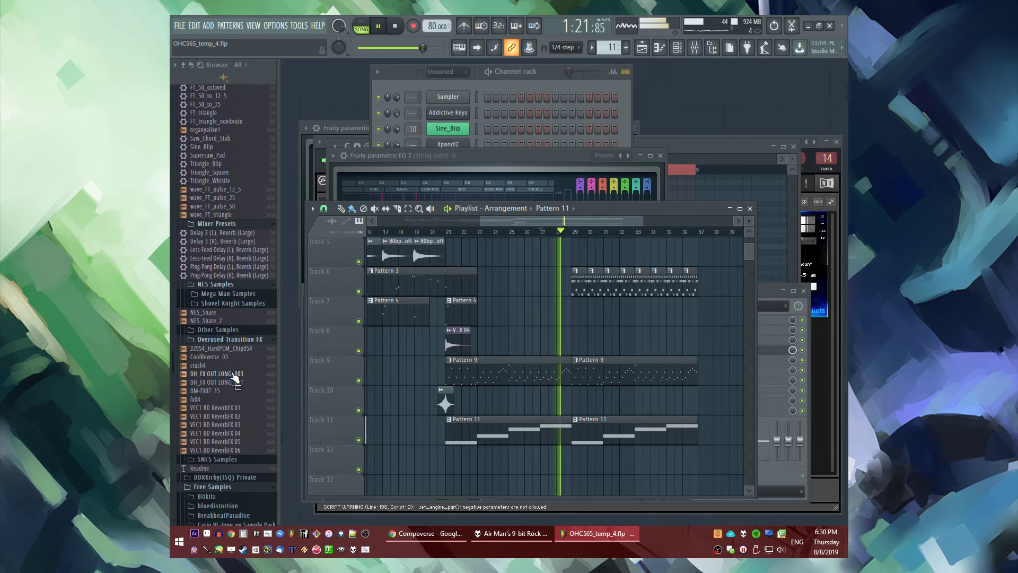
drag(209, 391, 564, 318)
scroll(564, 319, up, 3)
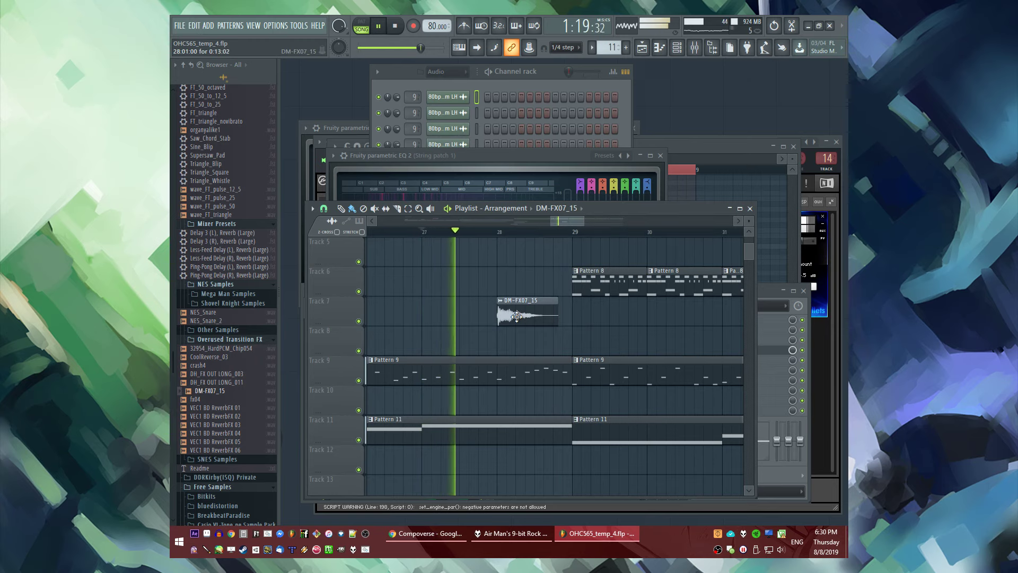
double_click(518, 315)
key(ctrl+l)
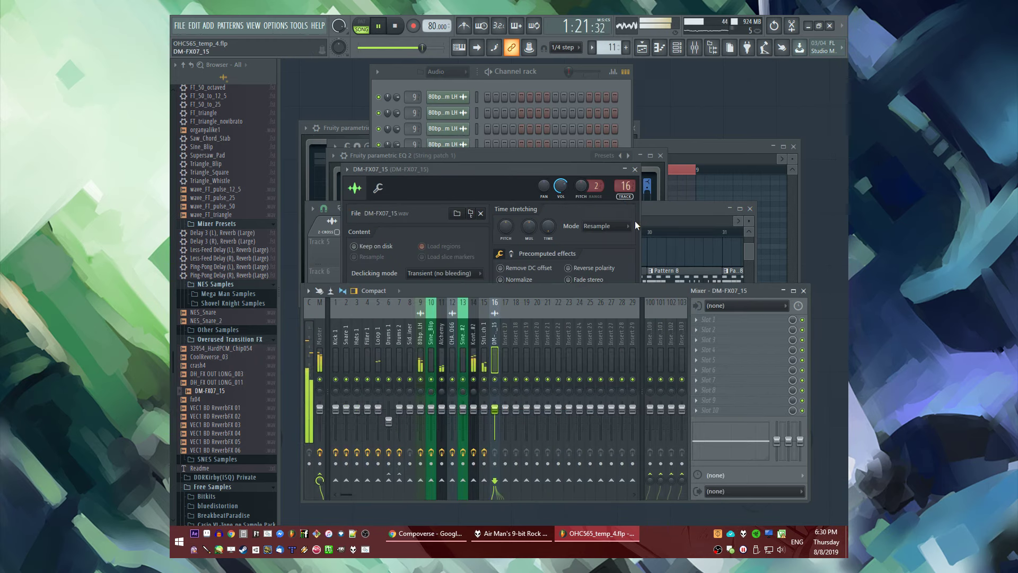
Add Fruity Delay Bank with inverted feedback in slot 3 and Fruity Reeverb 2 in slot 6 of DM-FX07_15's mixer track
click(695, 339)
click(564, 238)
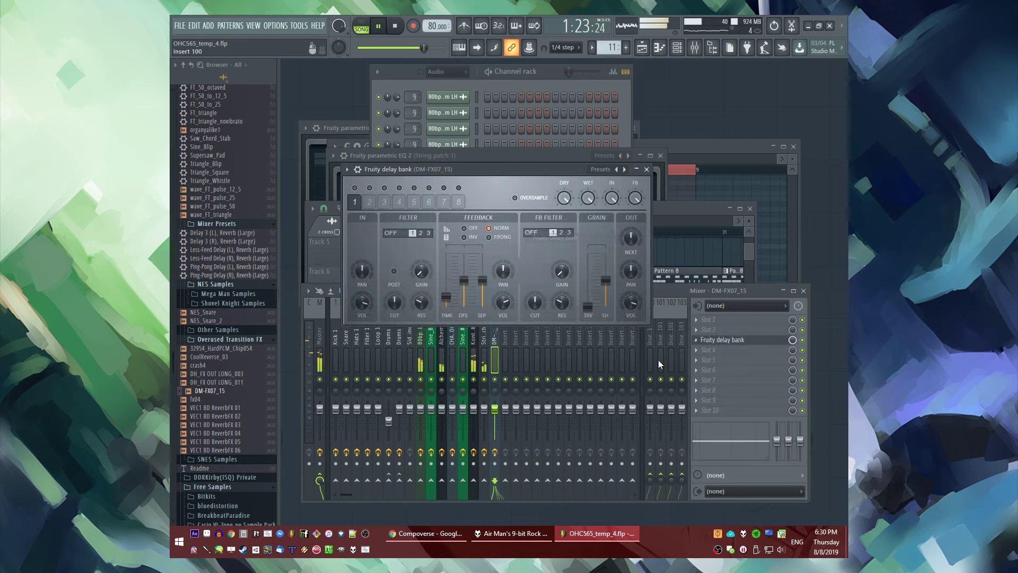
click(692, 373)
click(571, 412)
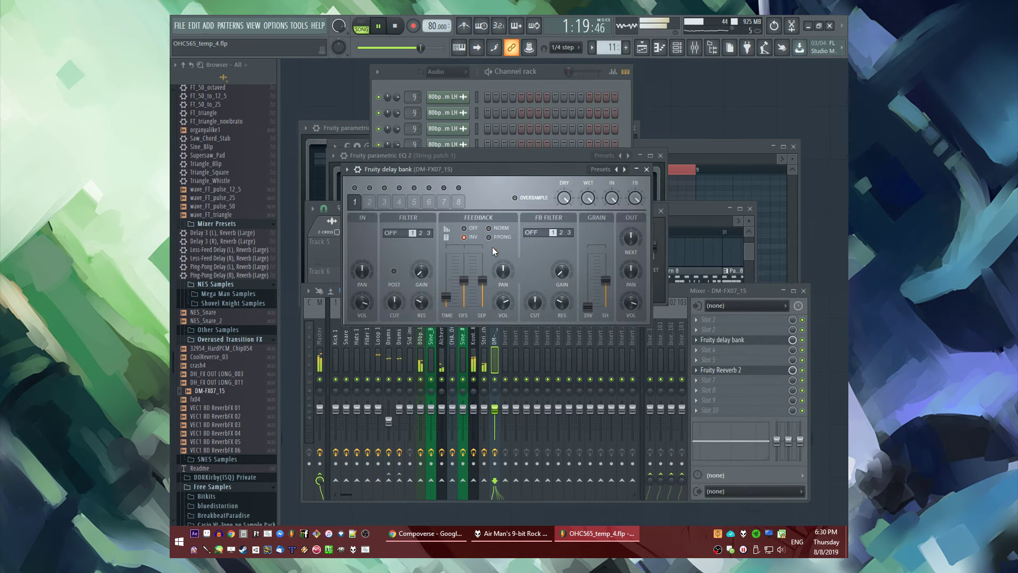
Open the channel settings of the DM-FX07_15 sample
key(F5)
click(523, 246)
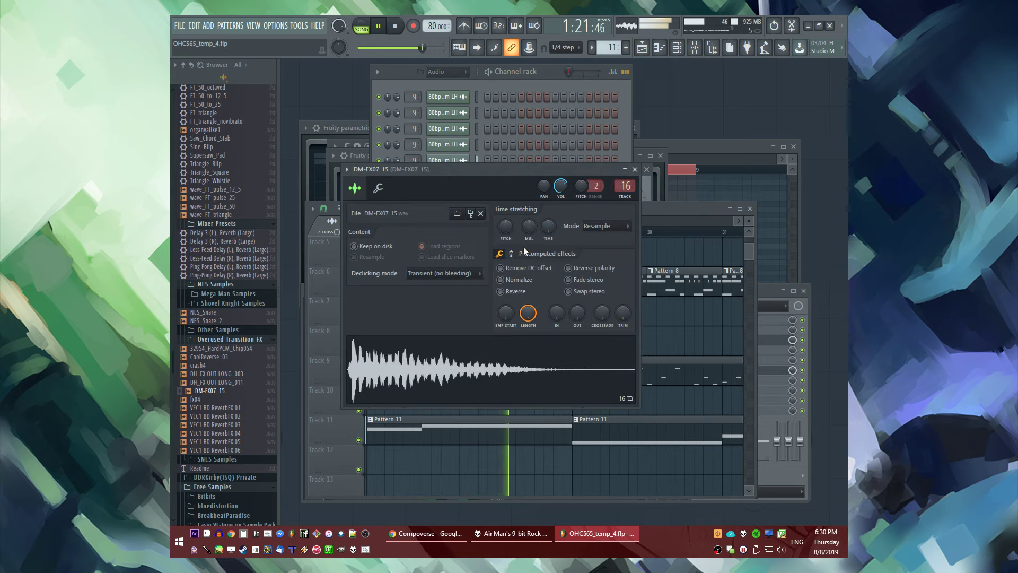
Stretch the DM-FX07_15 clip from bar 28 with the time-stretch multiplier until it lasts about 1.25 bars, auditioning the change
drag(523, 173, 551, 366)
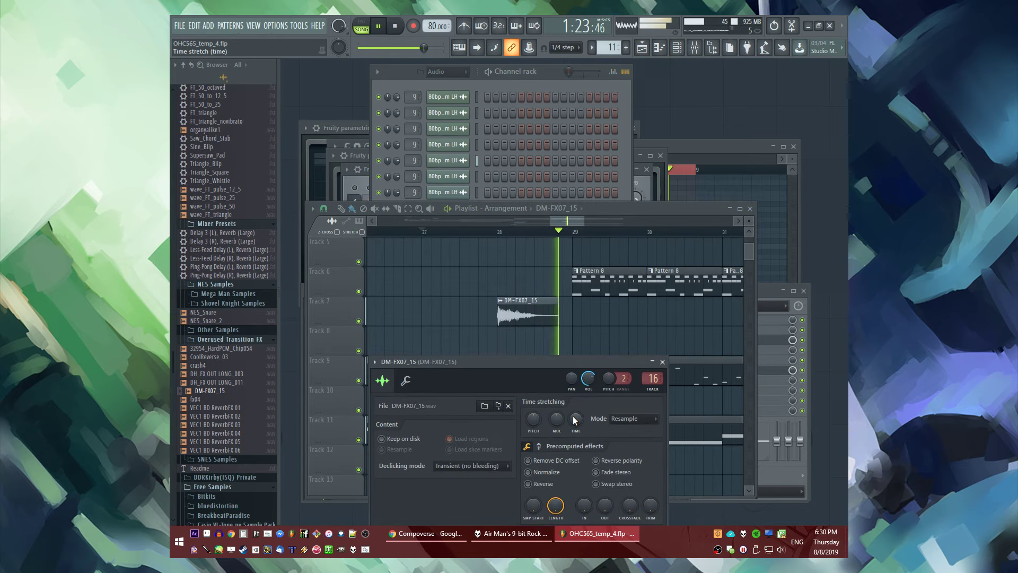
key(space)
key(space)
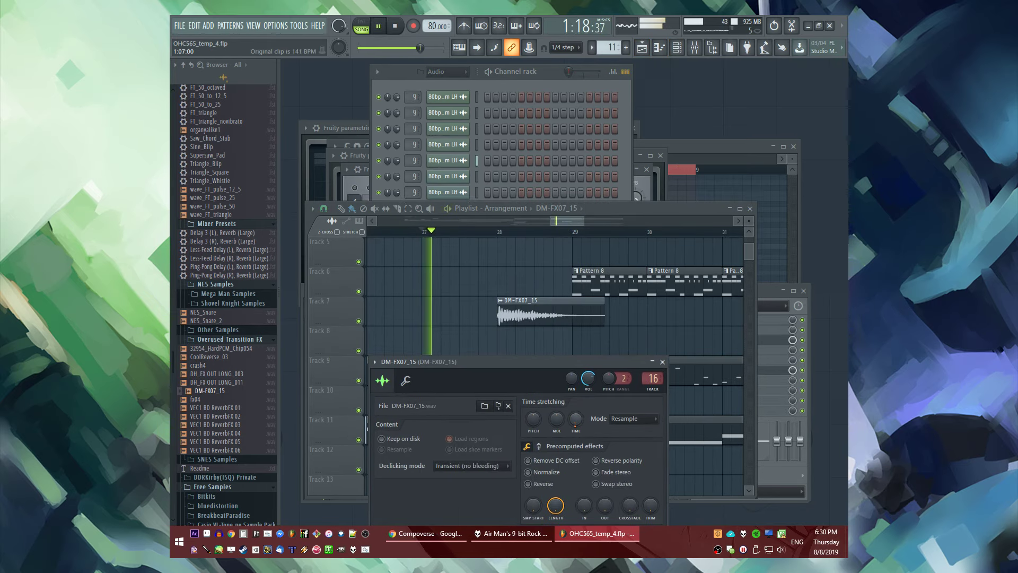
click(502, 232)
click(517, 304)
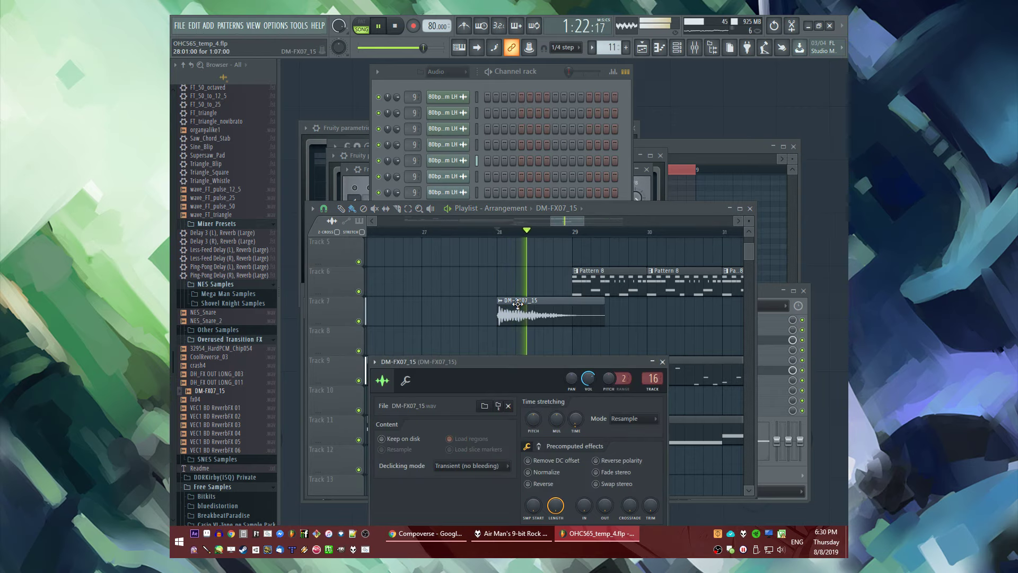
drag(571, 421, 558, 422)
scroll(556, 419, up, 2)
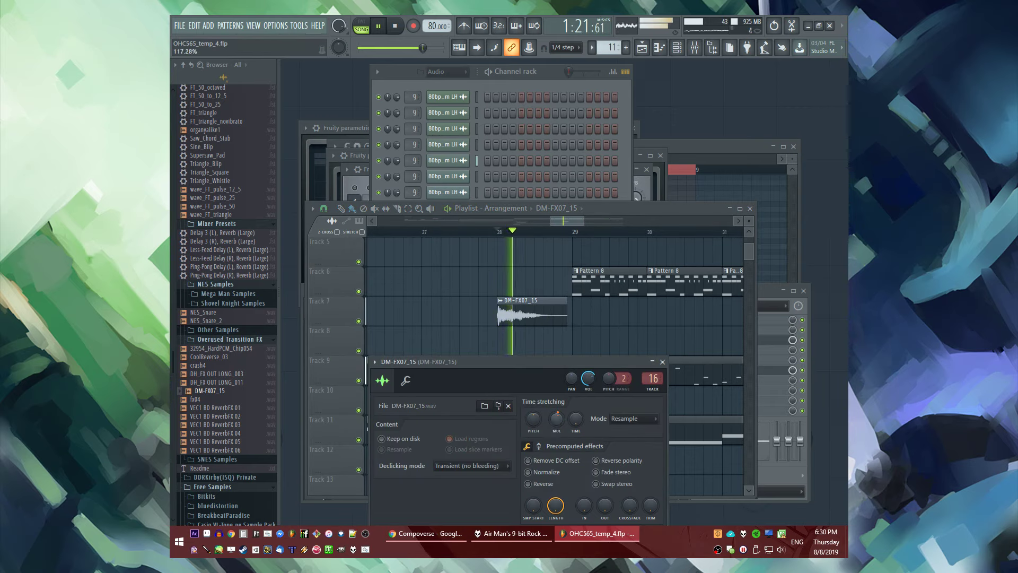
key(space)
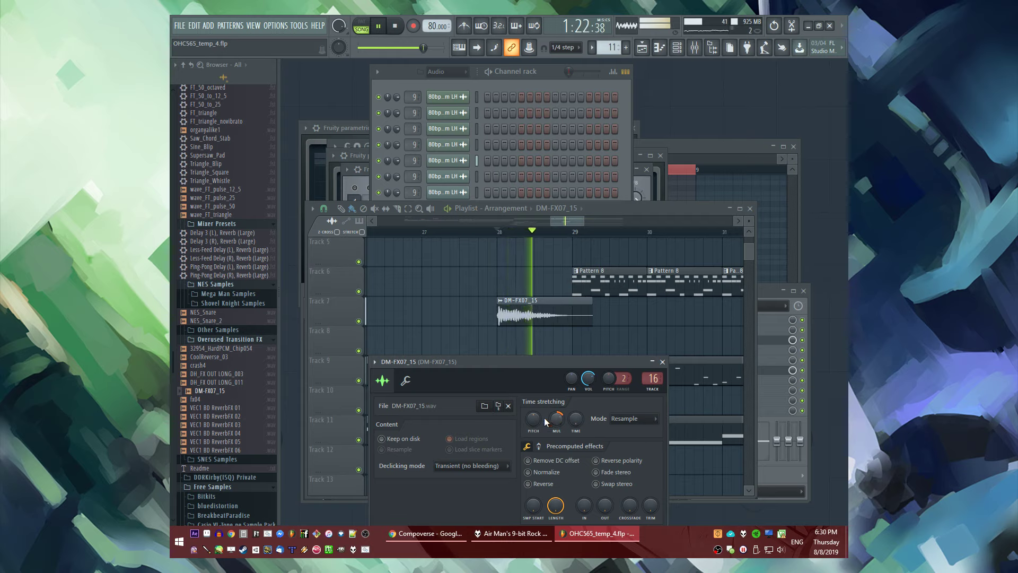
Set the DM-FX07_15 sample's time-stretching mode to e3 generic and close its channel settings
click(622, 418)
click(626, 459)
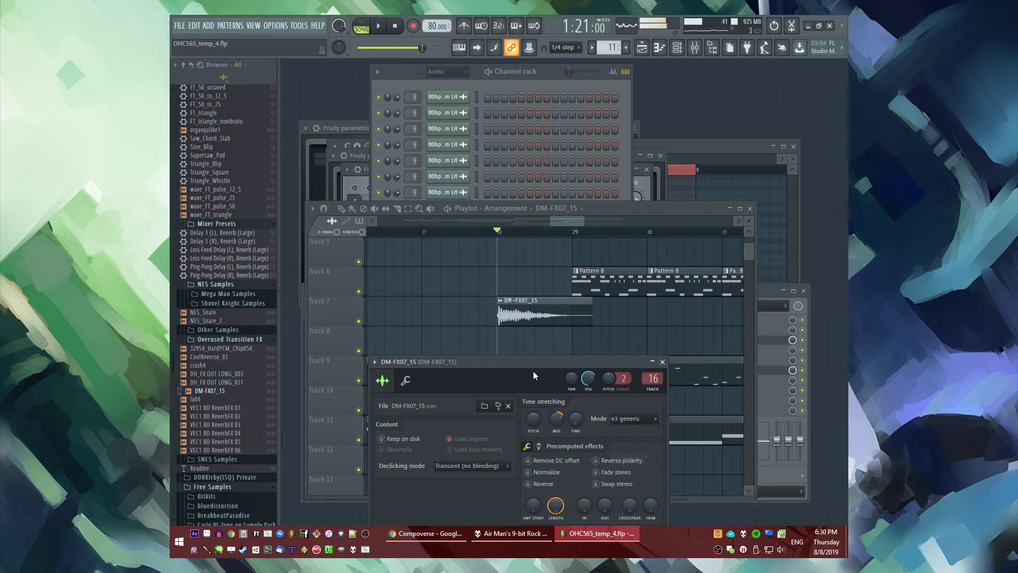
click(663, 362)
Place the crash4 reverse cymbal sample on Track 8 so that it ends at the start of bar 29
scroll(530, 331, down, 3)
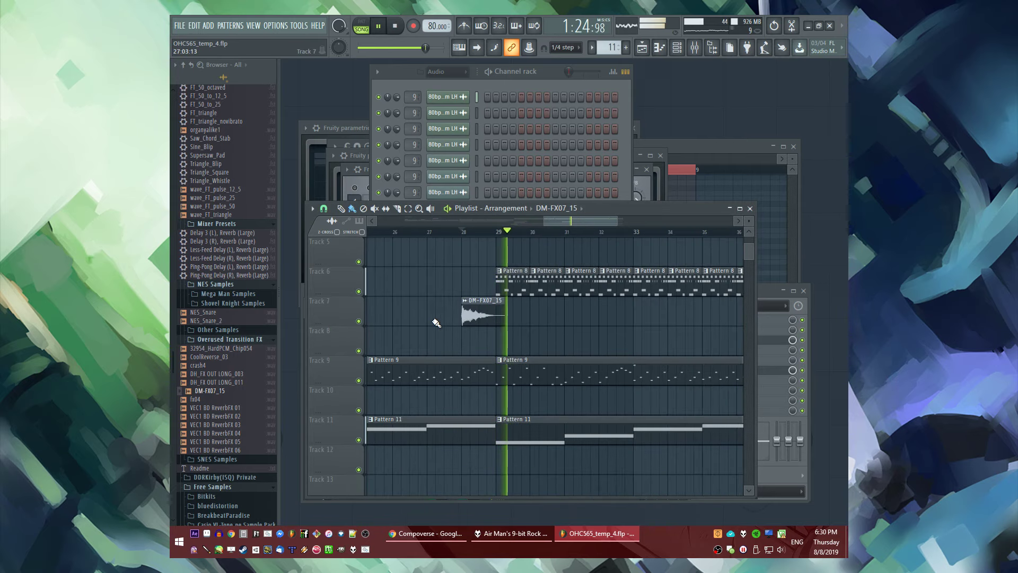
drag(201, 365, 479, 343)
scroll(524, 344, up, 3)
key(space)
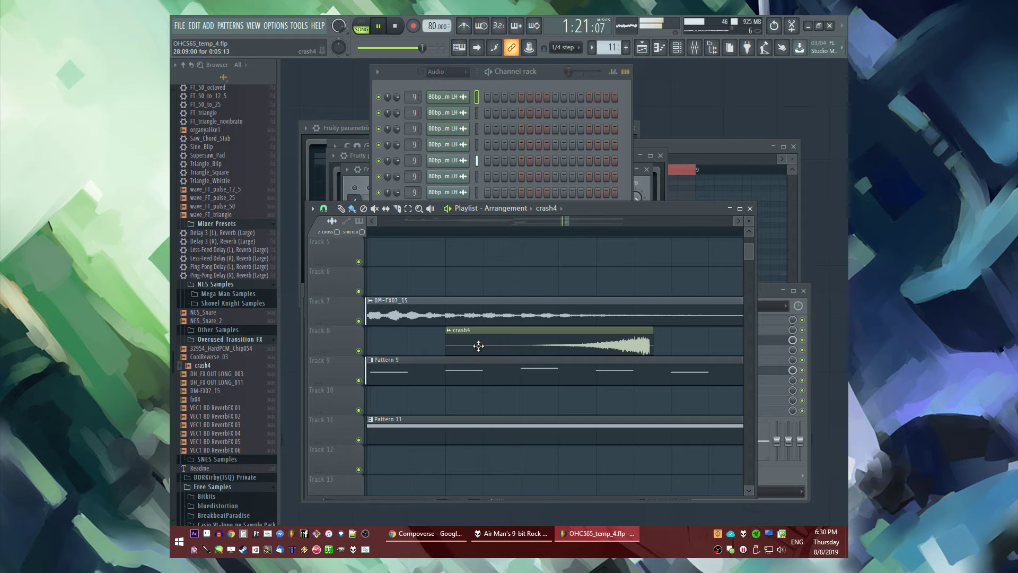
scroll(467, 348, down, 3)
drag(380, 347, 432, 352)
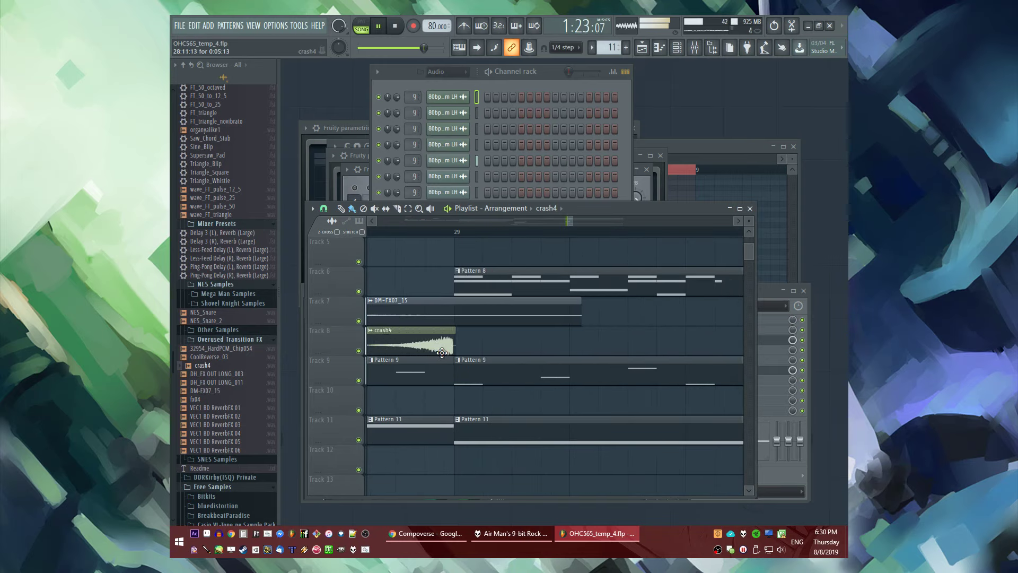
Lower crash4's channel volume to about 71% and route it to mixer track 17 with Fruity Reeverb 2 in slot 3
double_click(444, 352)
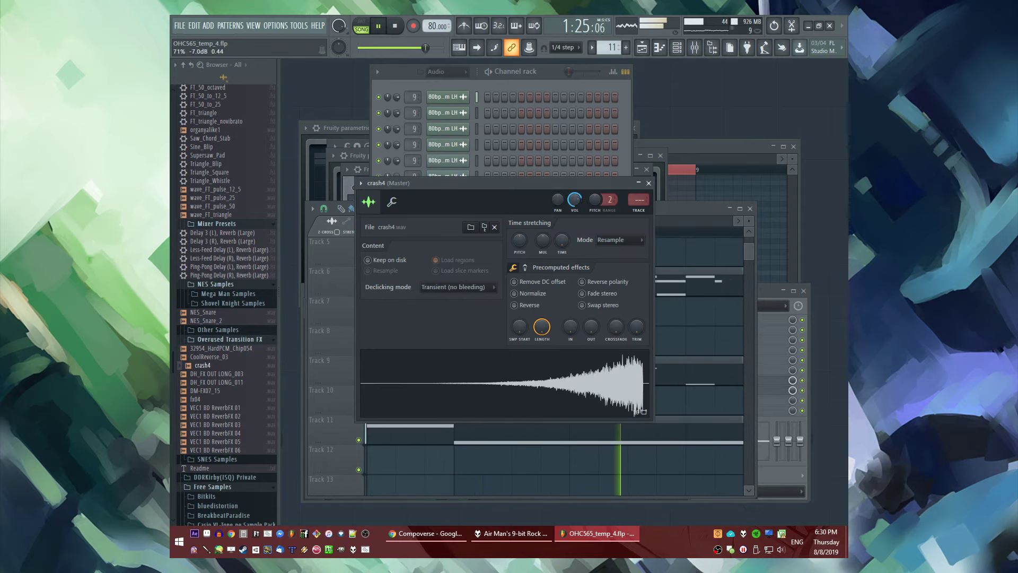
key(ctrl+l)
key(F9)
click(710, 324)
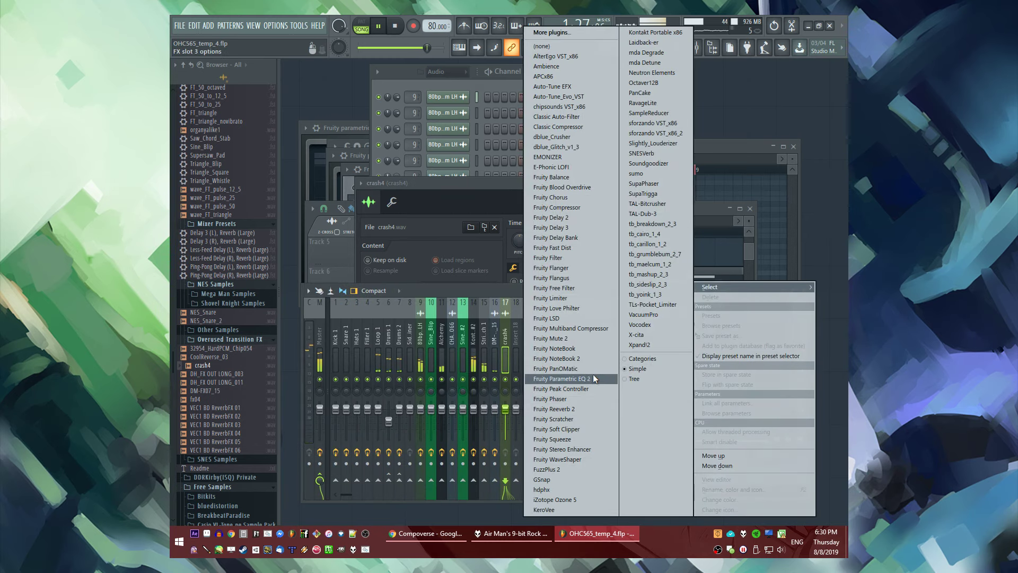
click(551, 409)
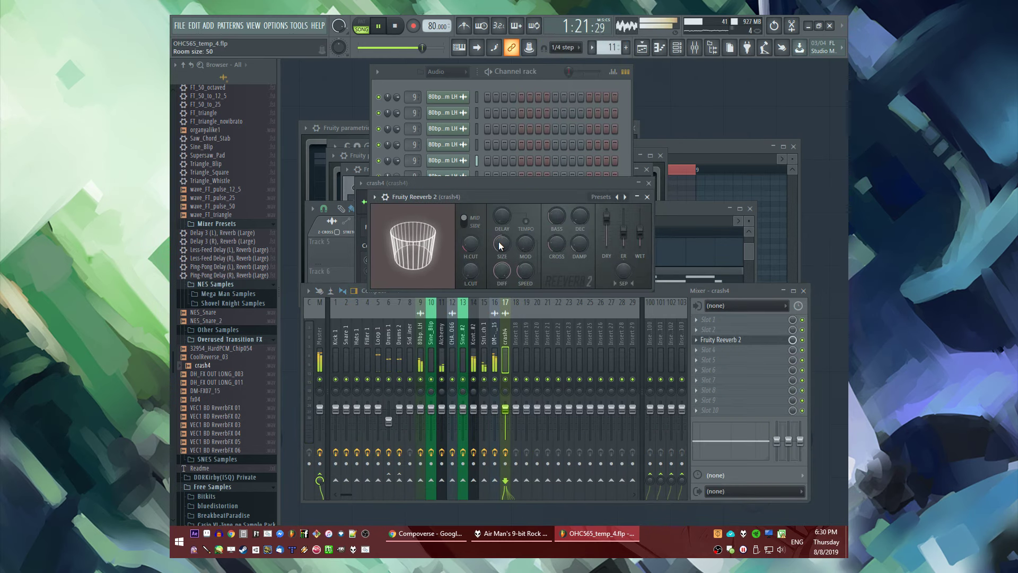
Place the DH_FX OUT LONG_003 sample on Track 12 at bar 29 and set its channel volume to about 74%
drag(212, 373, 487, 466)
double_click(486, 466)
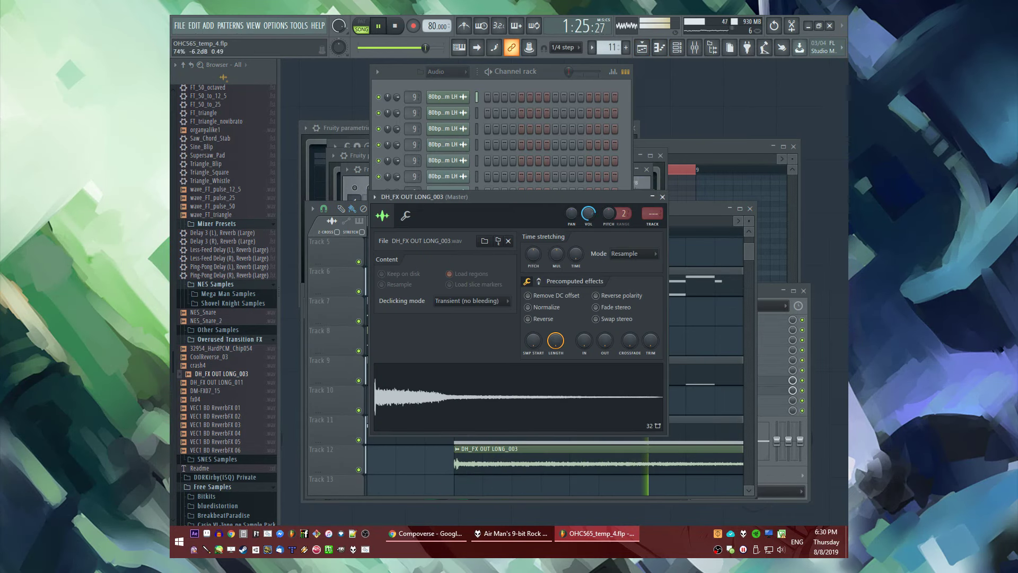
click(662, 196)
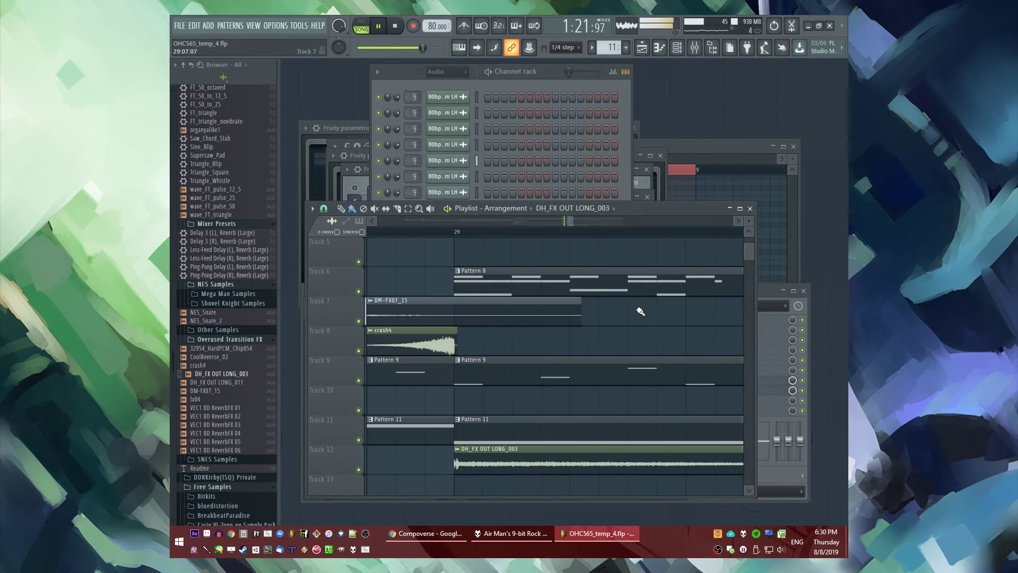
Place the VEC1 BD ReverbFX 02 sample on Track 5 at bar 29 and lower its channel volume to about 56%
drag(215, 416, 457, 251)
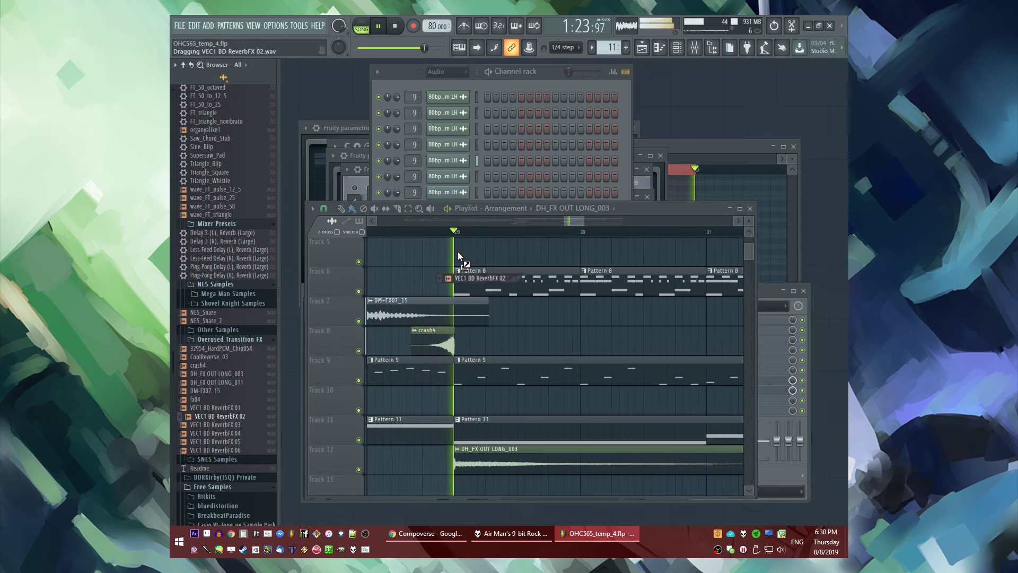
double_click(469, 258)
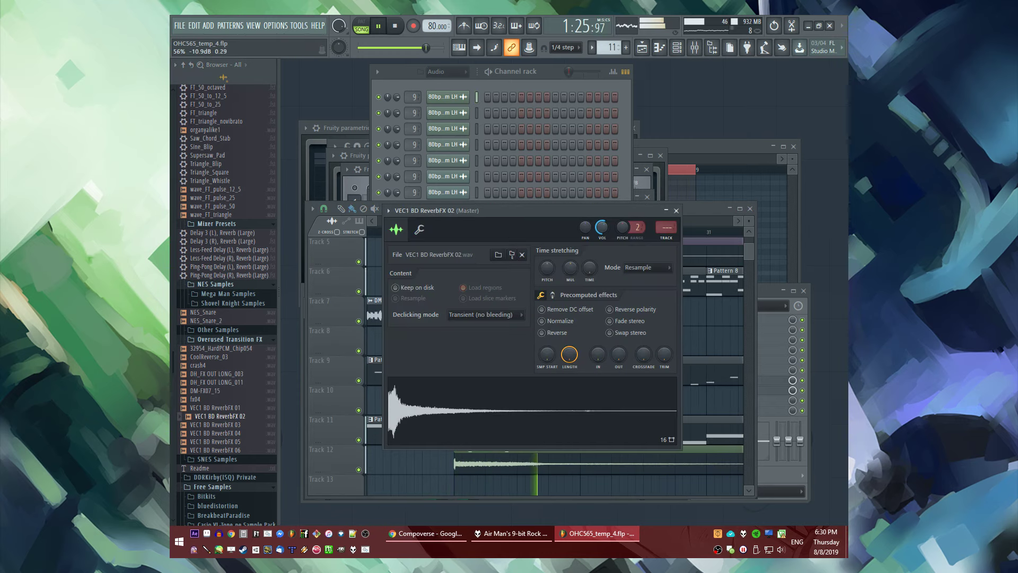
click(676, 210)
scroll(444, 382, up, 1)
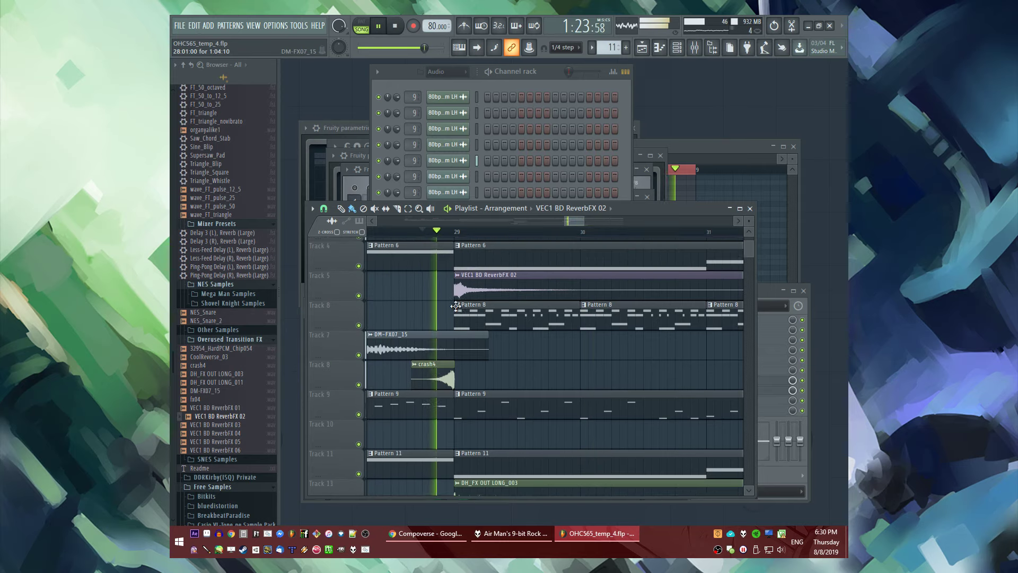
Add Fruity Blood Overdrive to effect slot 3 of the Loop 1 mixer track
scroll(444, 382, up, 1)
ctrl+scroll(467, 371, down, 4)
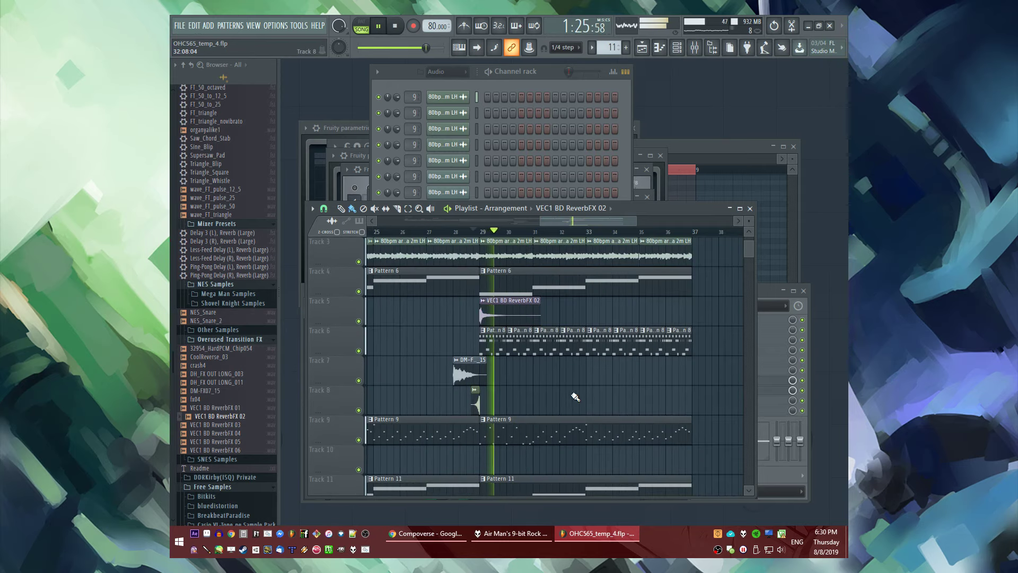
scroll(525, 360, down, 2)
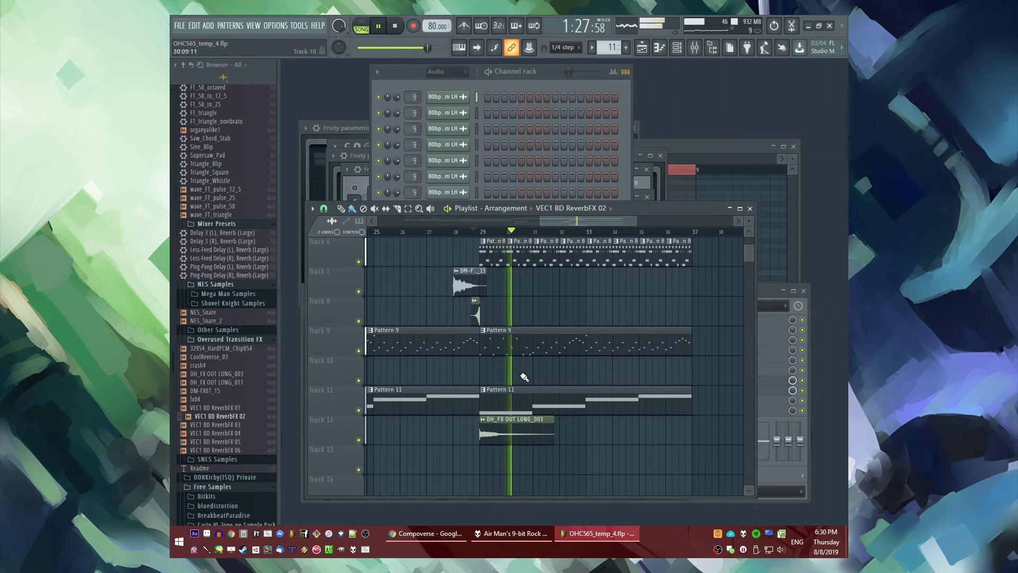
scroll(520, 367, up, 1)
key(F6)
key(F9)
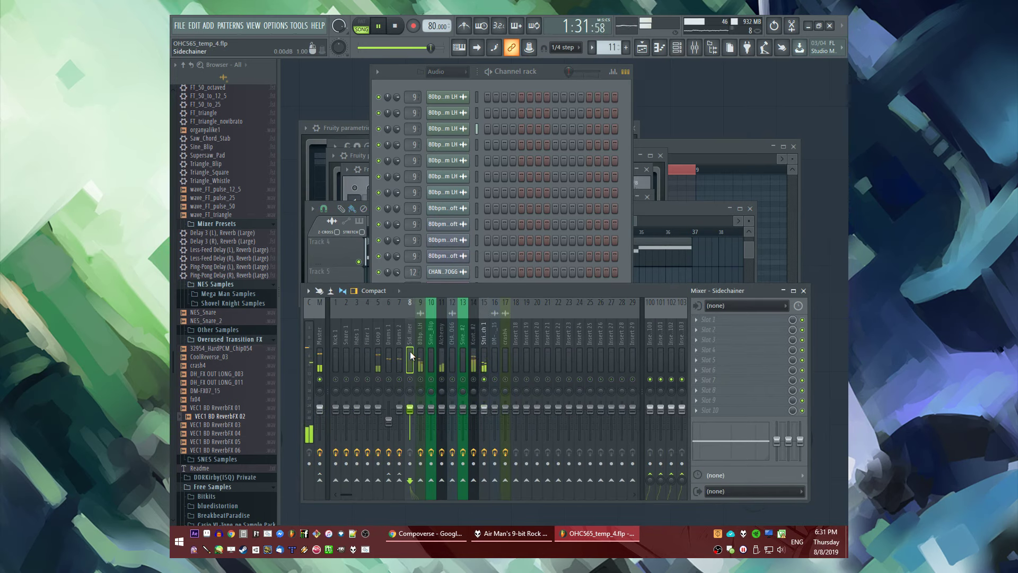
click(378, 354)
click(708, 342)
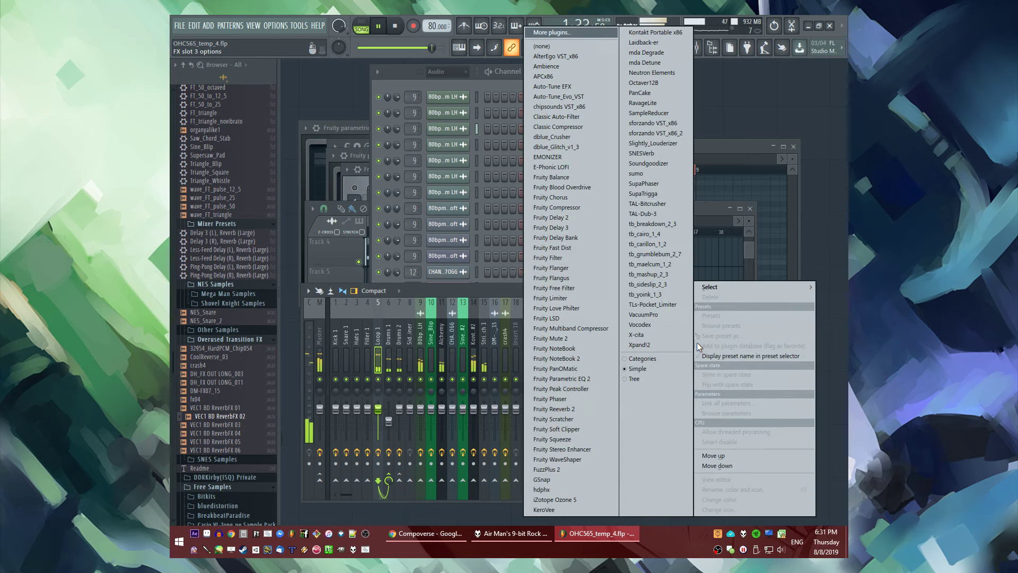
click(586, 182)
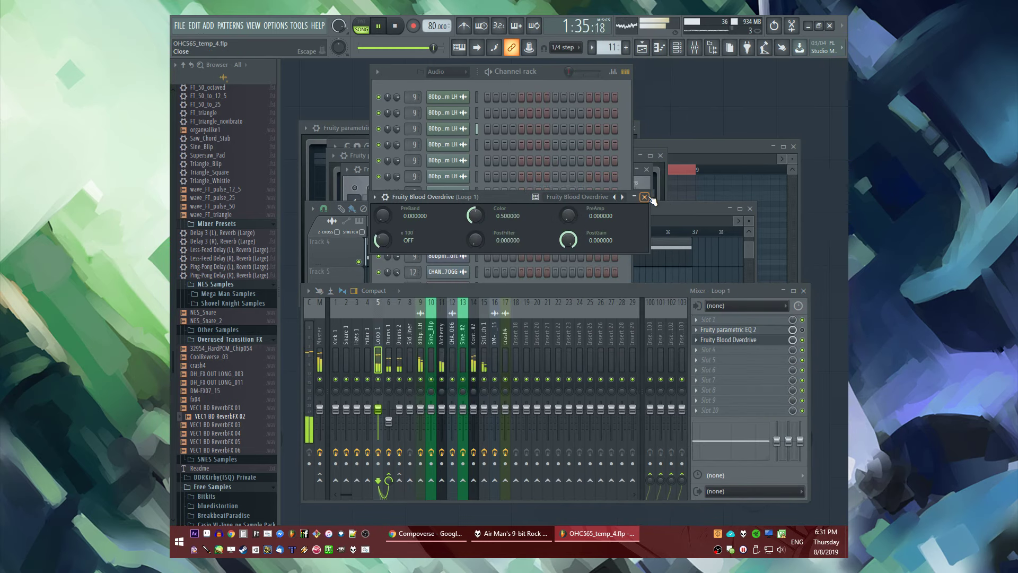
click(645, 197)
Flatten the low bands of Loop 1's Fruity parametric EQ 2 and raise its main level to about 2.4 dB
click(728, 329)
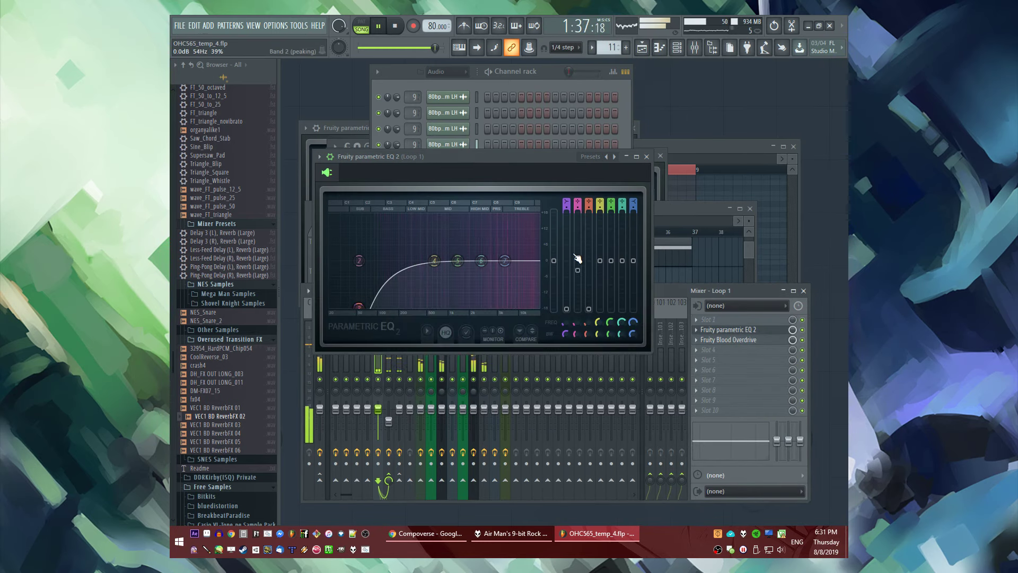
drag(554, 260, 554, 253)
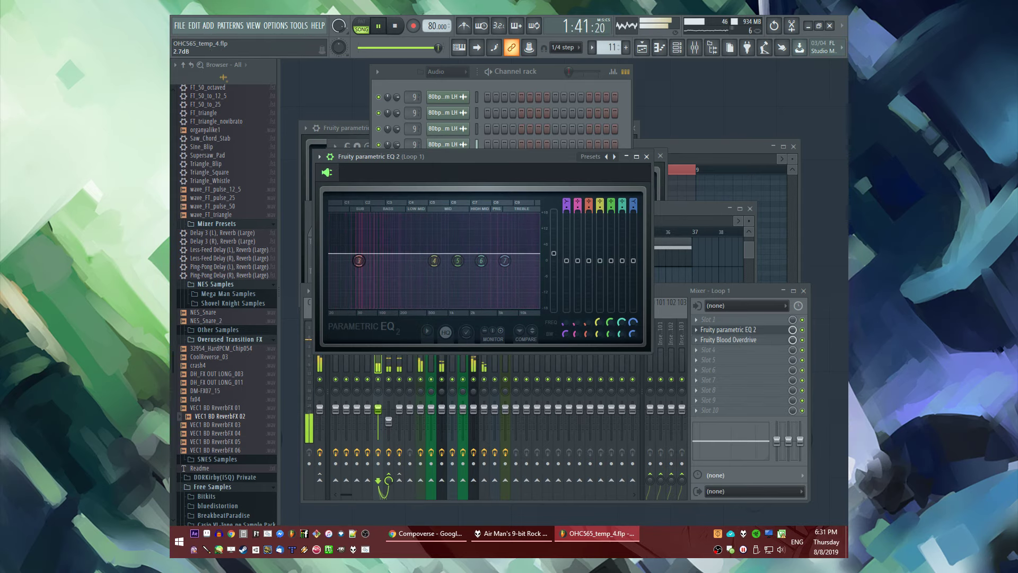
drag(554, 253, 555, 256)
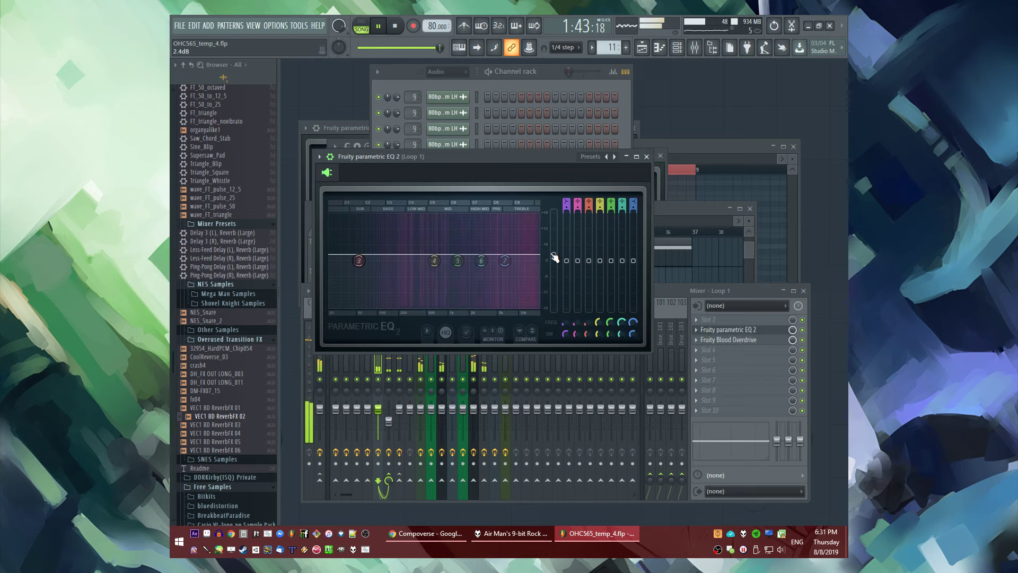
click(647, 156)
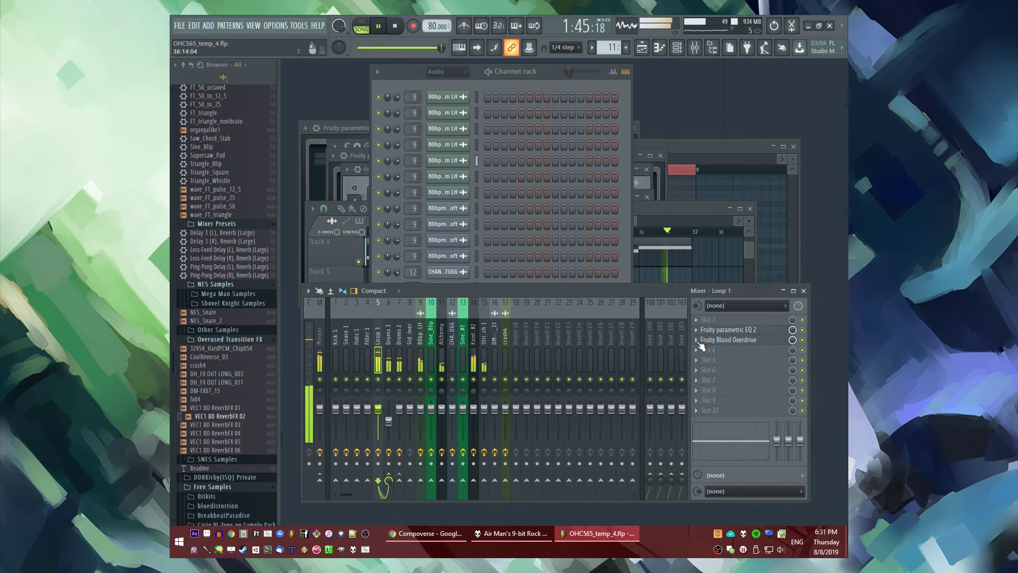
Add Fruity Reeverb 2 to slot 4 of the Loop 1 mixer track with the wet level at about 44%
click(699, 348)
click(554, 409)
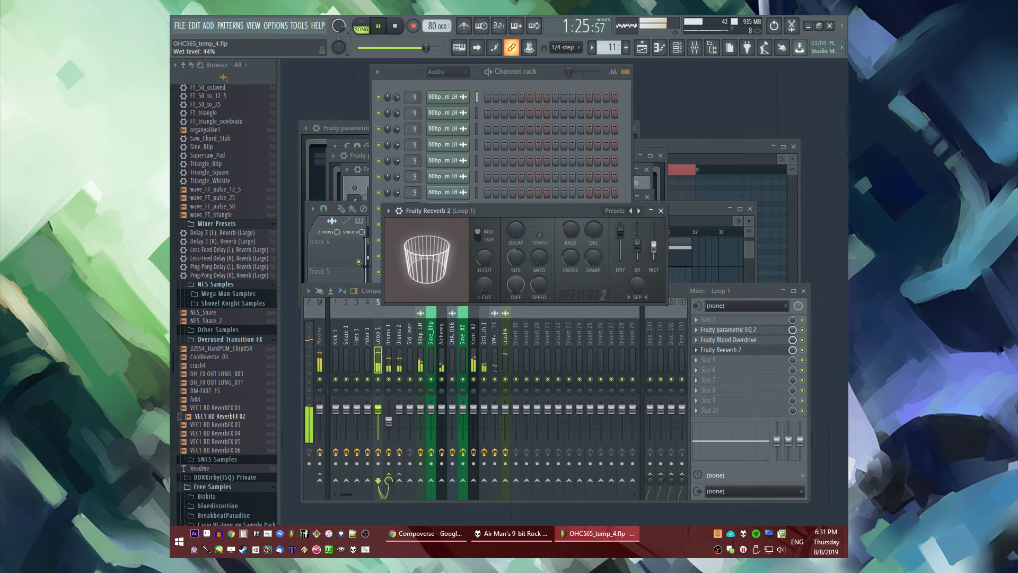
click(661, 211)
Make the Pattern 8 clip at bar 32 on Track 6 unique and open it in the piano roll
scroll(672, 283, up, 2)
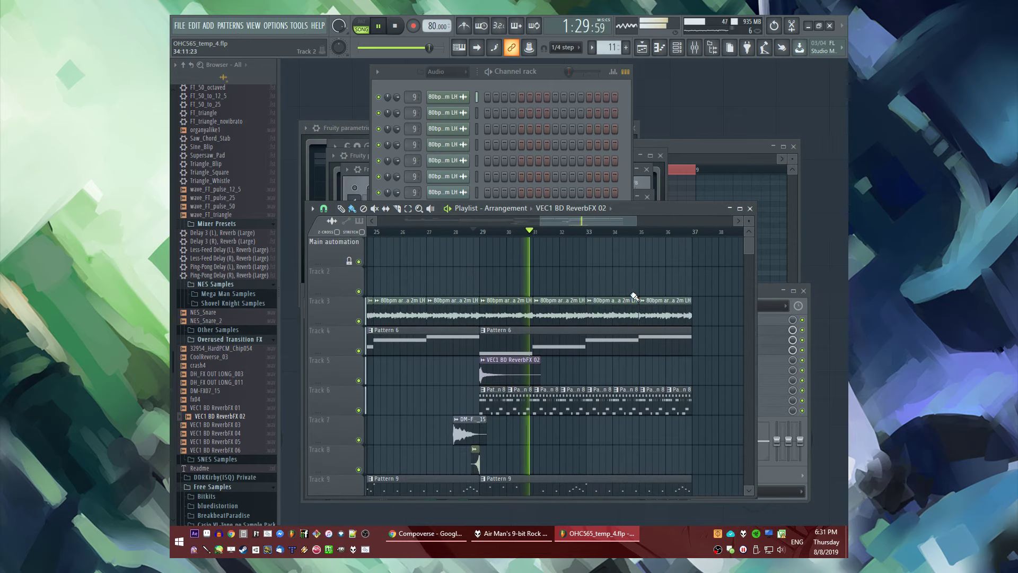
ctrl+scroll(629, 296, up, 2)
scroll(558, 387, down, 2)
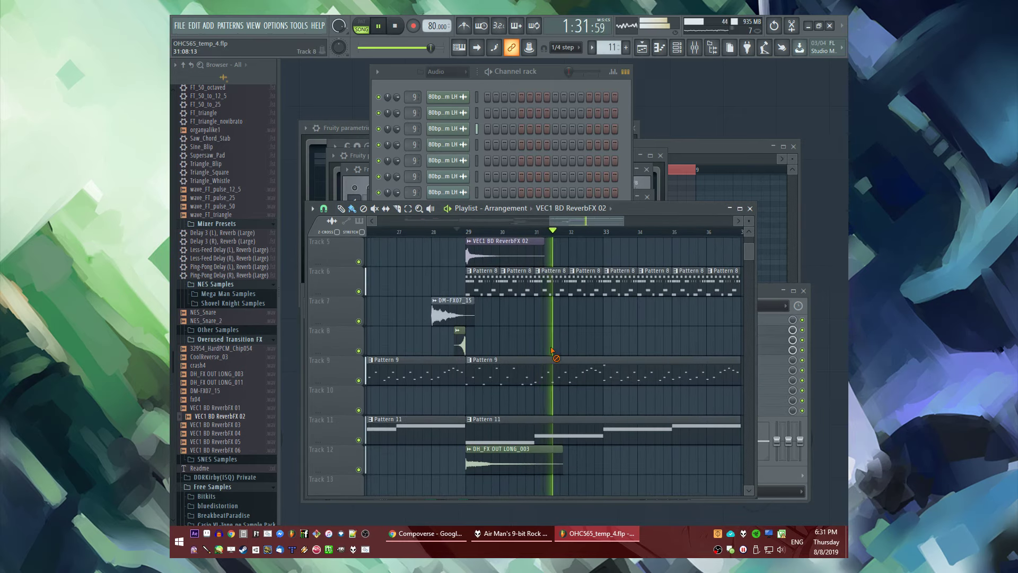
ctrl+scroll(570, 307, up, 1)
right_click(570, 305)
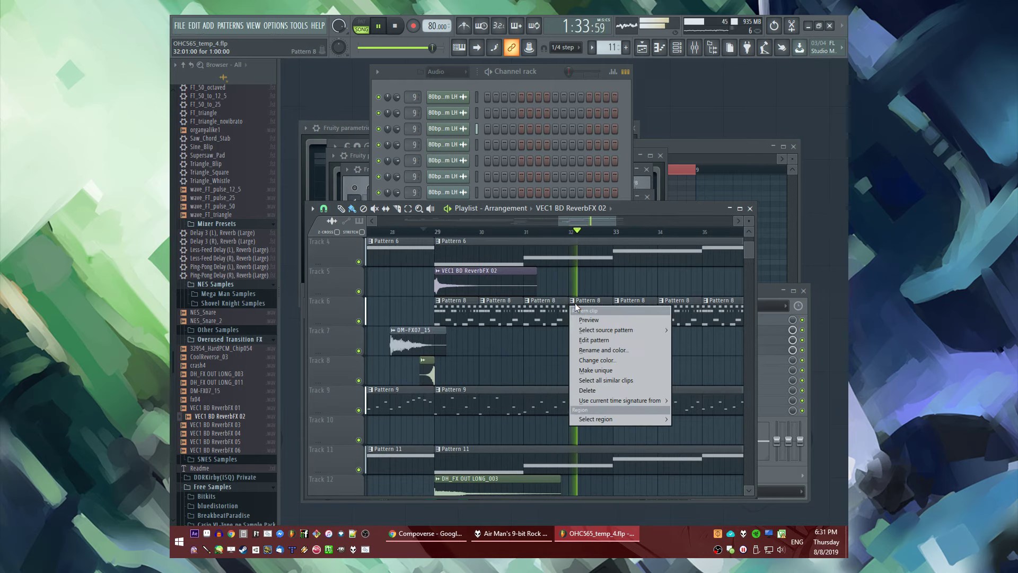
click(587, 315)
double_click(587, 315)
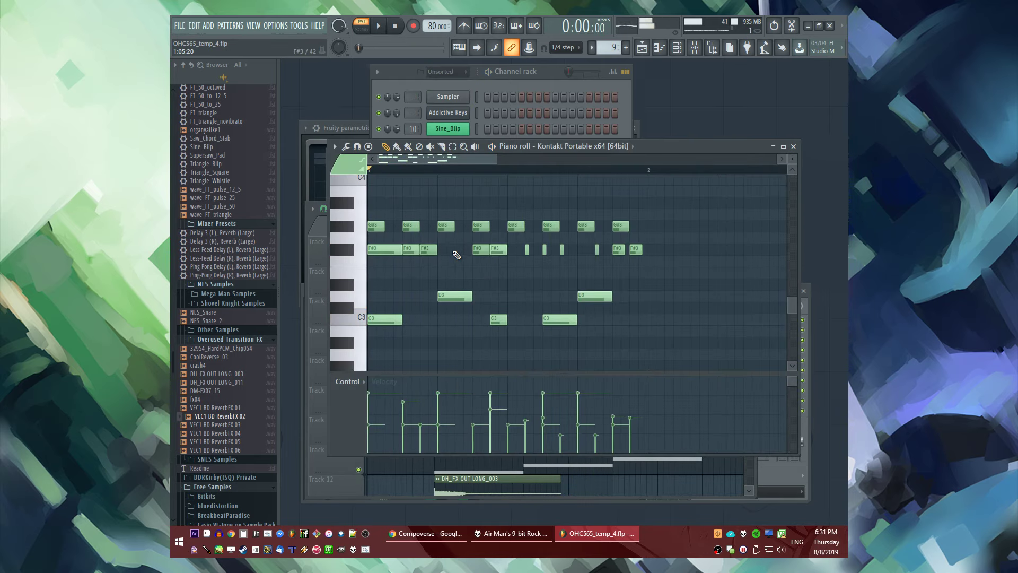
Replace the first D3 note with one starting at step 6, delete the stray F3 note at step 5, and audition the rhythm
key(space)
key(space)
right_click(461, 293)
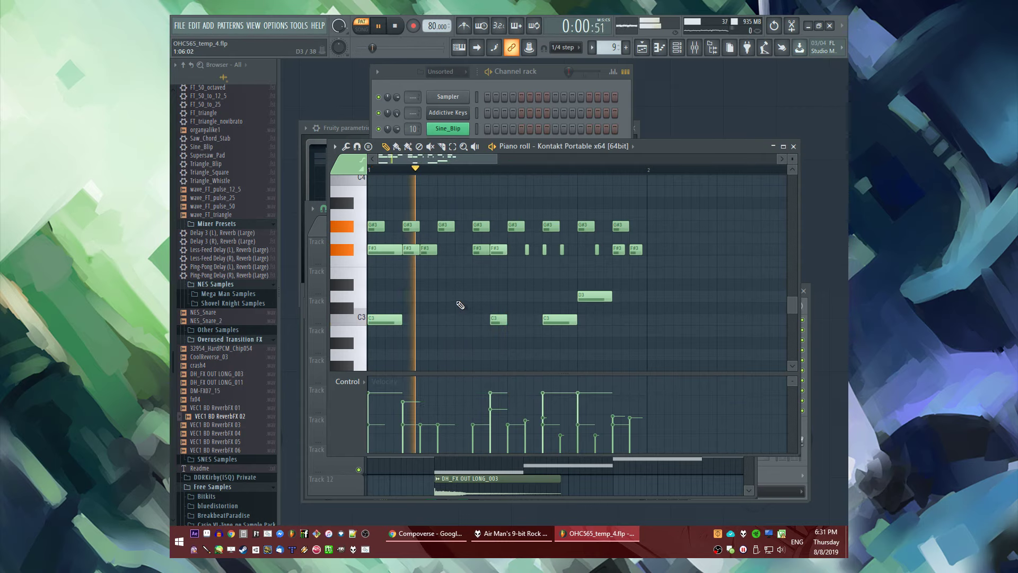
click(461, 296)
key(l)
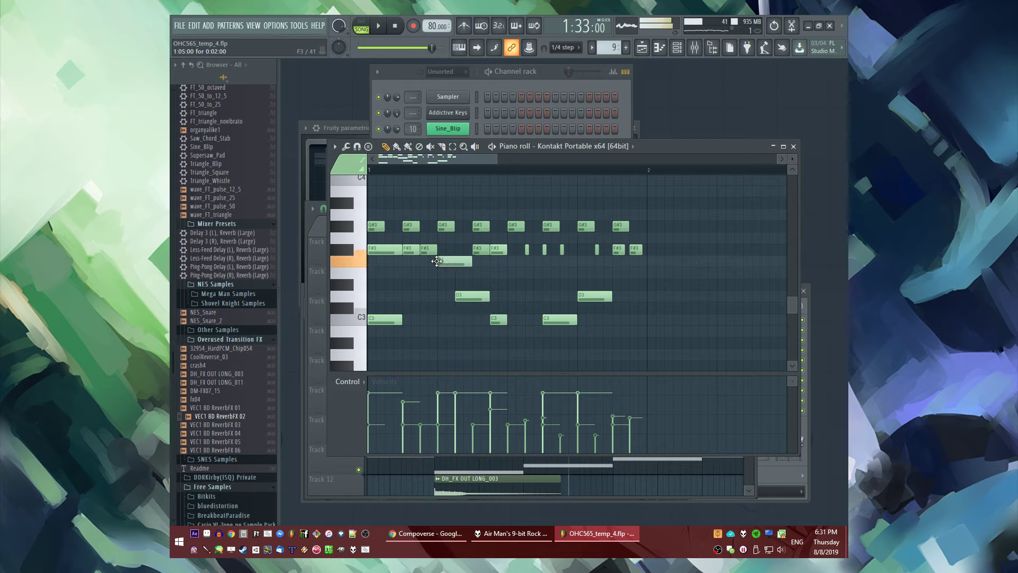
right_click(442, 266)
key(space)
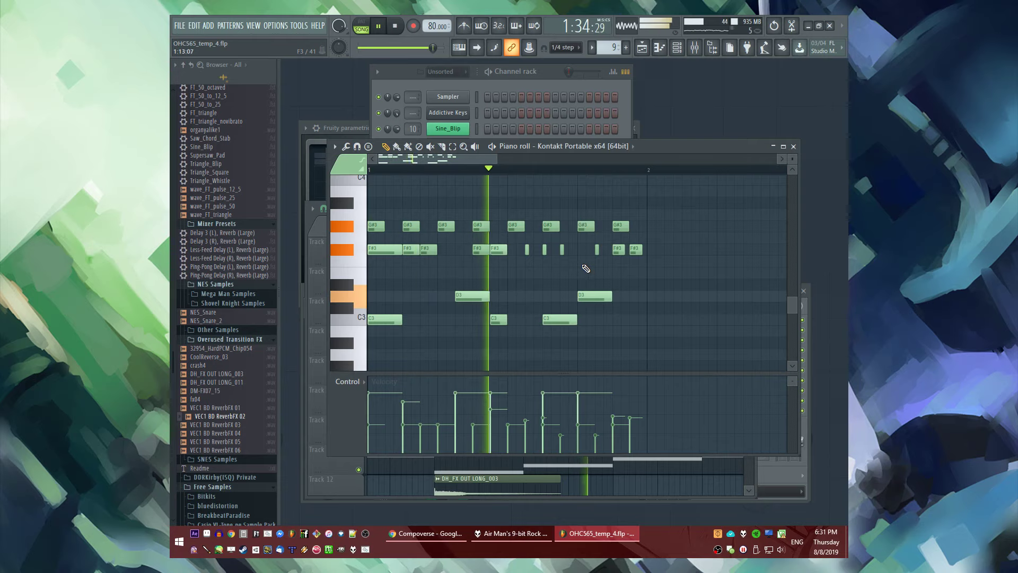
key(space)
click(591, 261)
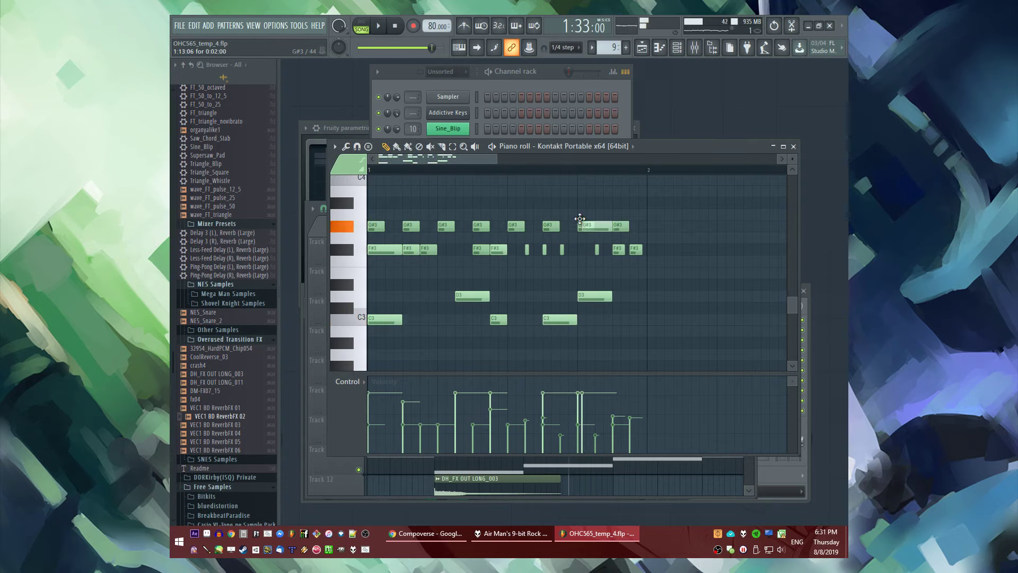
key(space)
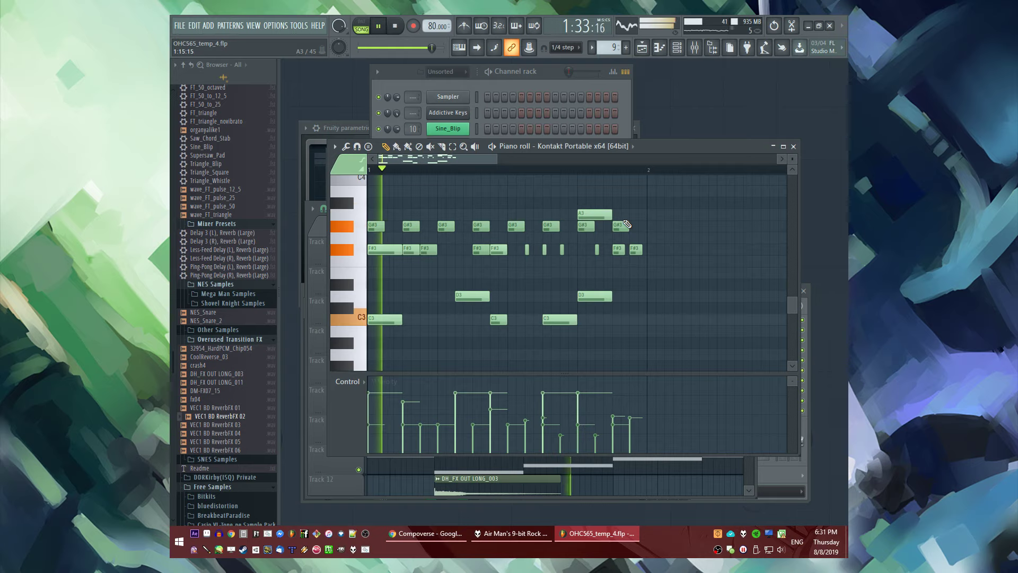
right_click(592, 217)
scroll(597, 236, up, 3)
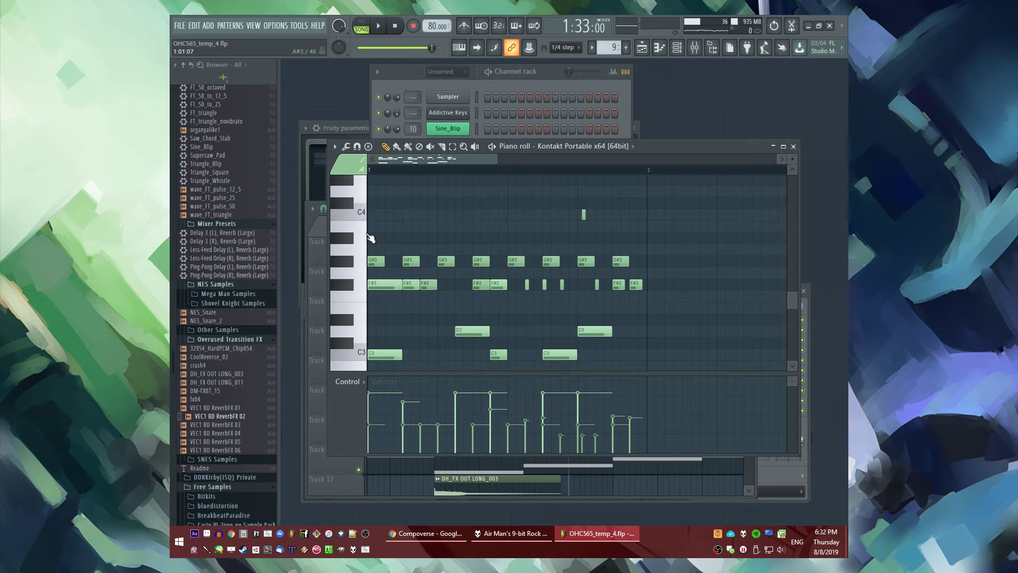
Try an A#3 note at step 14, delete the G#3 note at step 13, and move the short F#3 note from step 14 to 13
click(583, 236)
key(space)
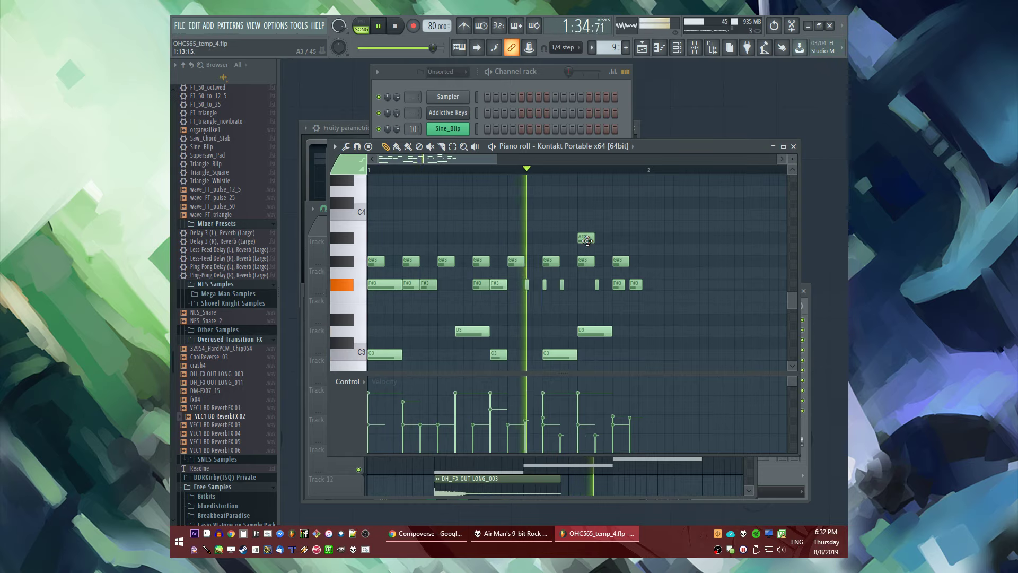
right_click(594, 260)
key(space)
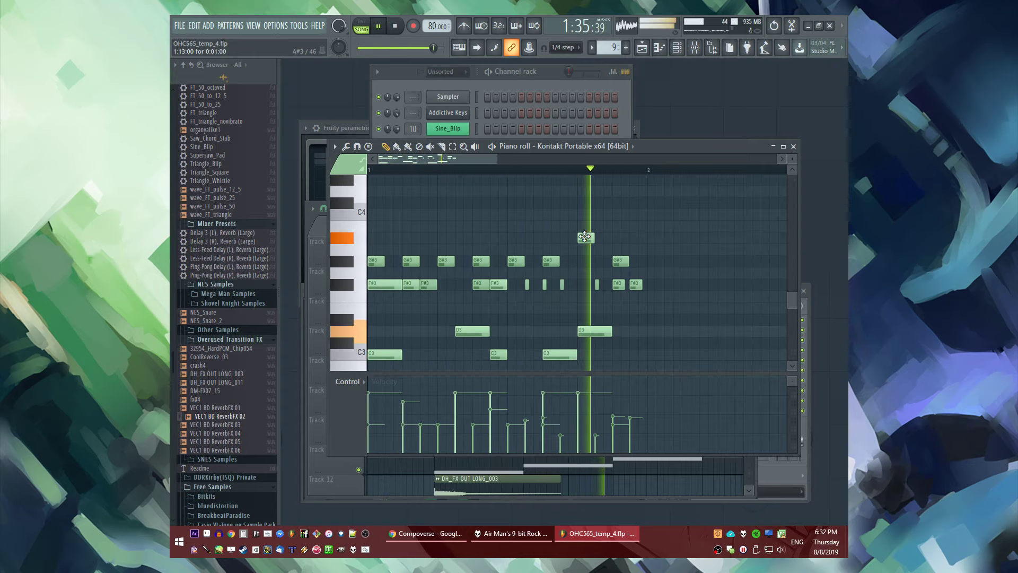
key(space)
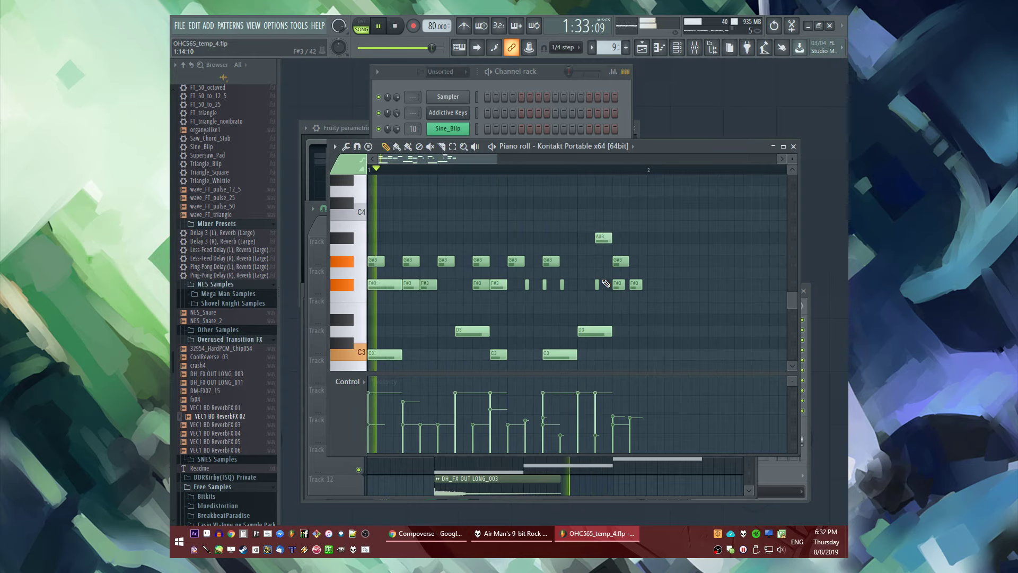
drag(598, 285, 580, 284)
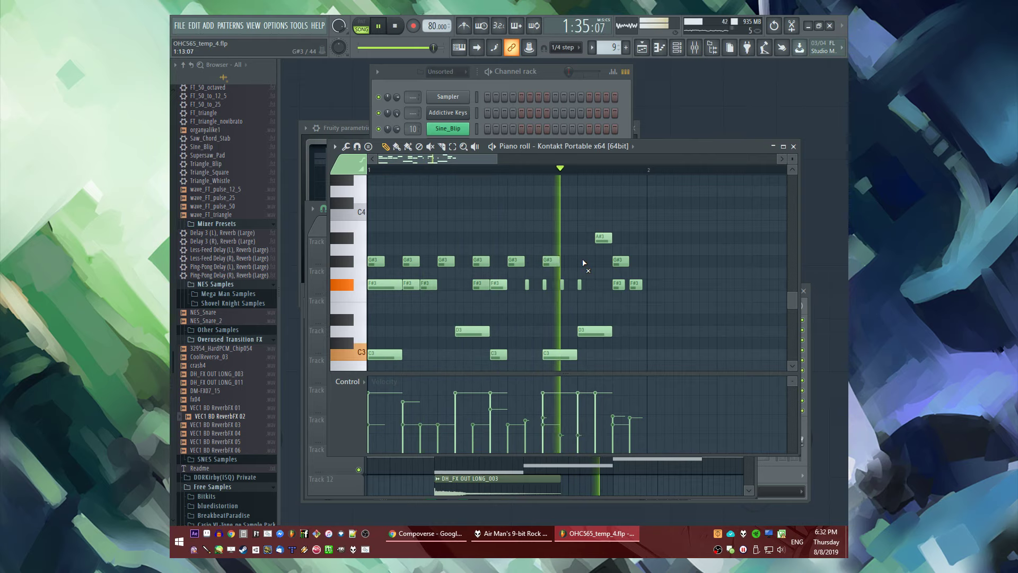
Add short D#4 notes at steps 11, 12 and 14, and delete the A#3 note at step 14
key(space)
key(space)
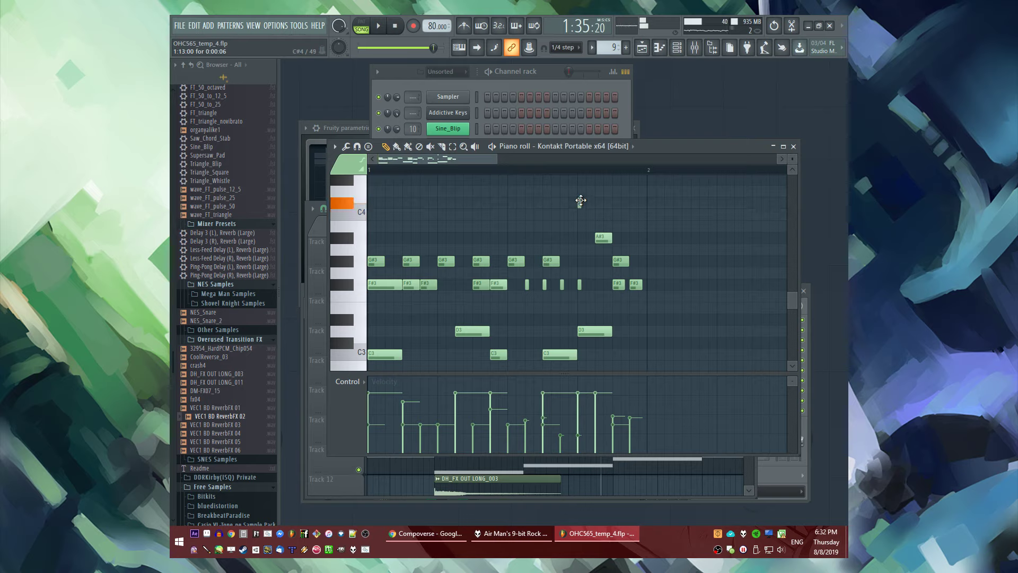
key(space)
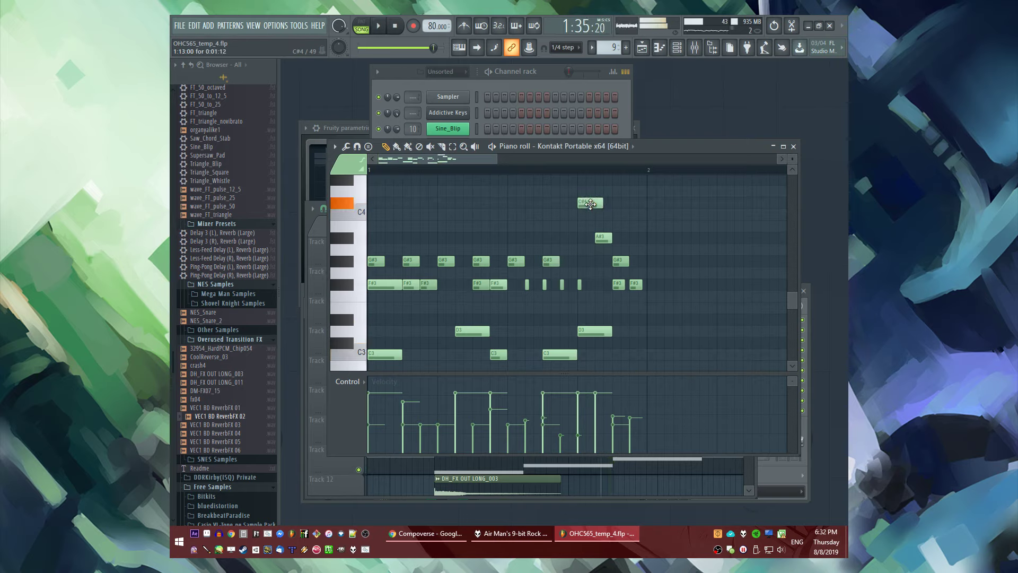
drag(587, 181, 554, 197)
click(565, 195)
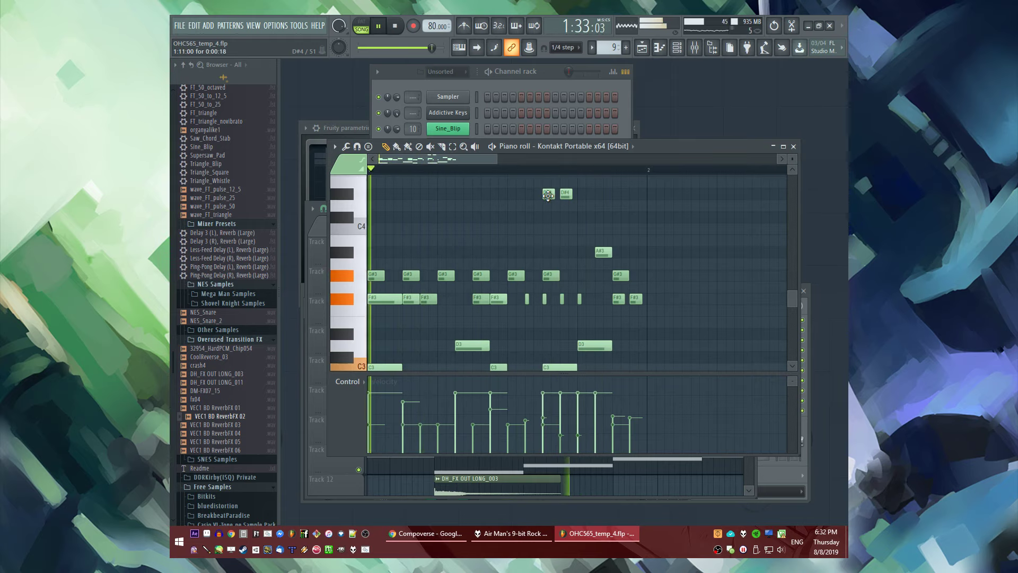
click(599, 194)
right_click(605, 252)
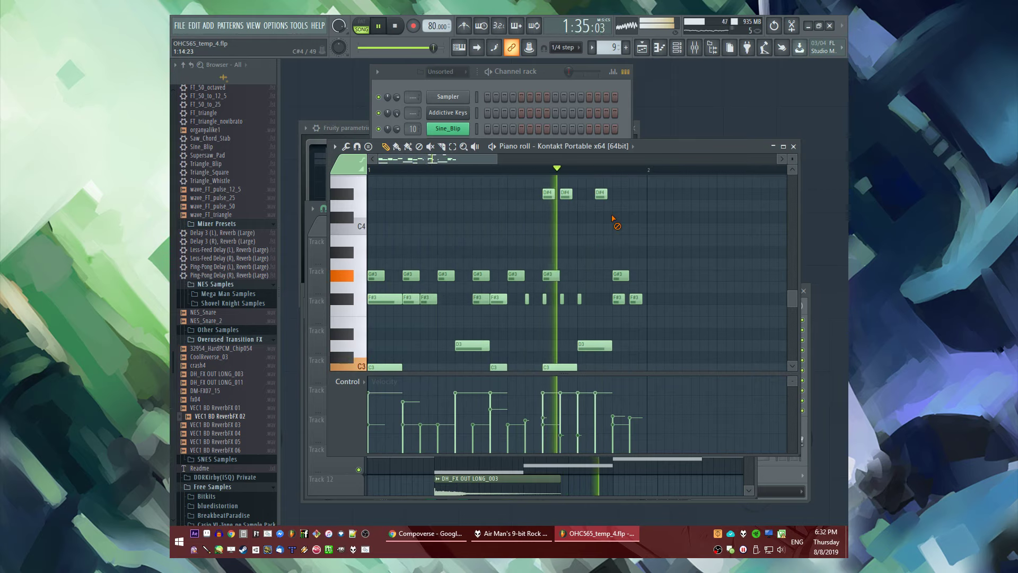
scroll(530, 225, up, 3)
key(space)
click(495, 253)
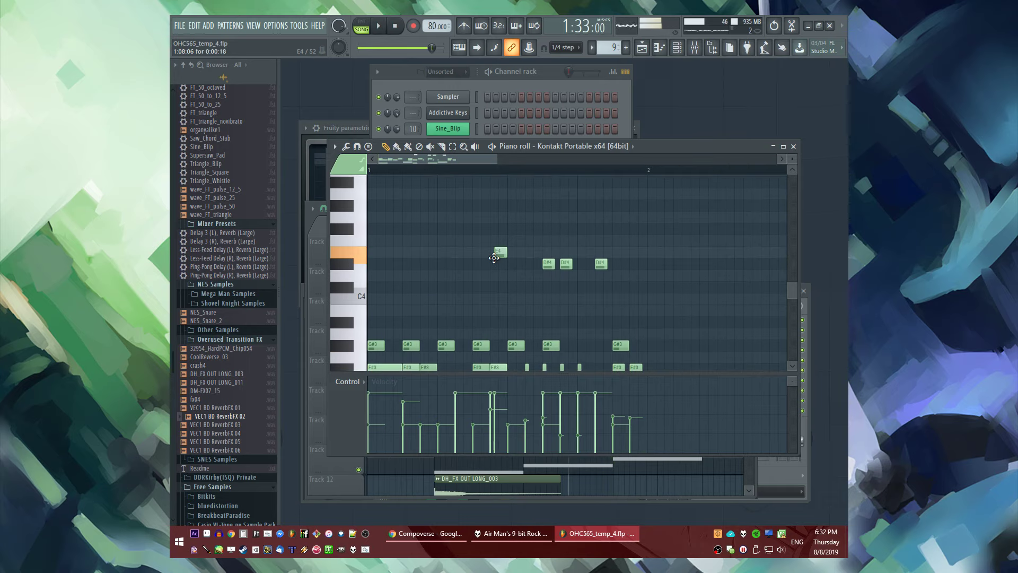
right_click(504, 248)
scroll(360, 259, down, 3)
key(space)
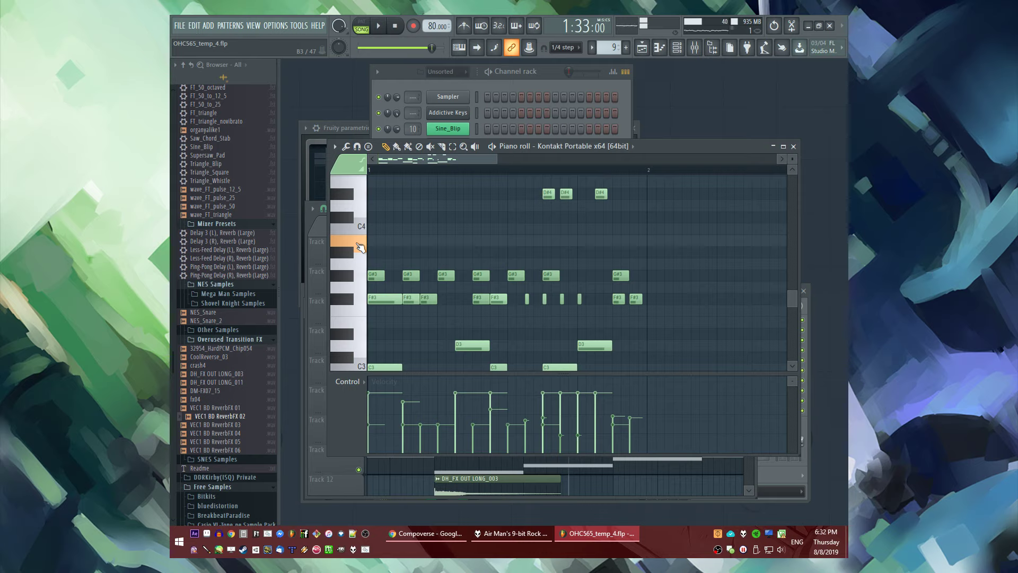
scroll(359, 253, down, 2)
key(space)
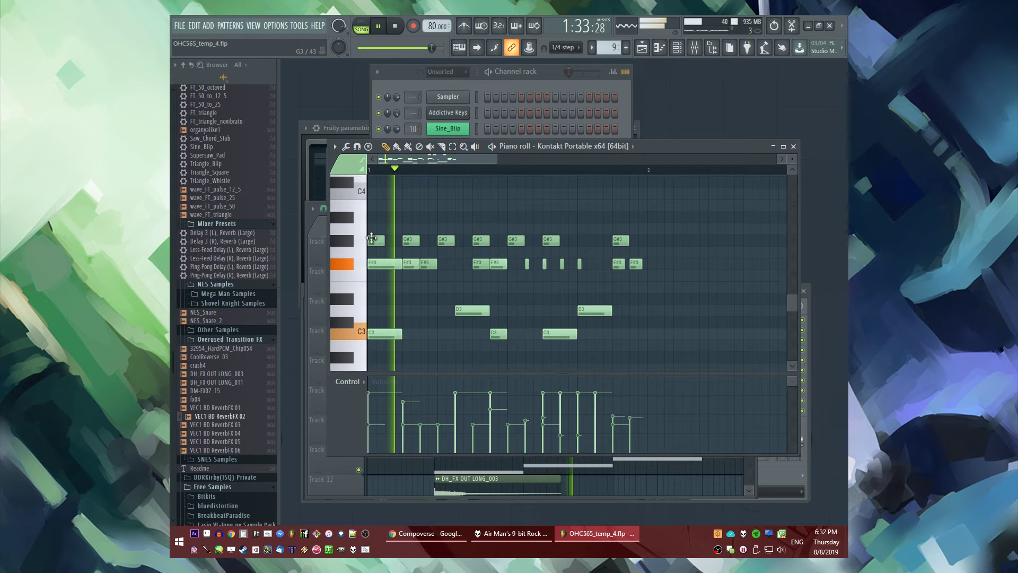
click(461, 275)
right_click(461, 276)
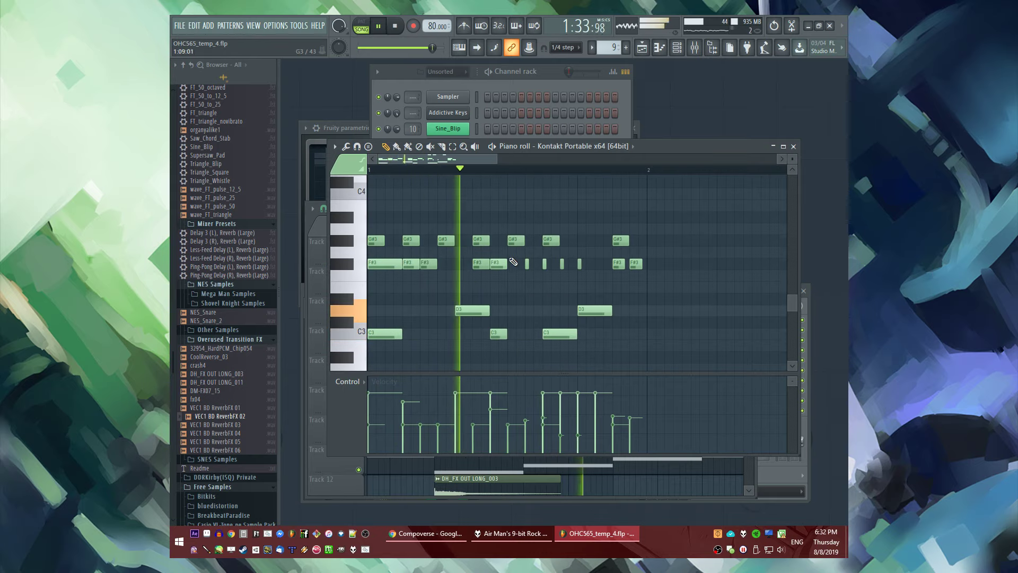
Redraw the short F#3 notes from step 10 to step 11 as three quiet hits spaced half a step apart, and audition them
key(space)
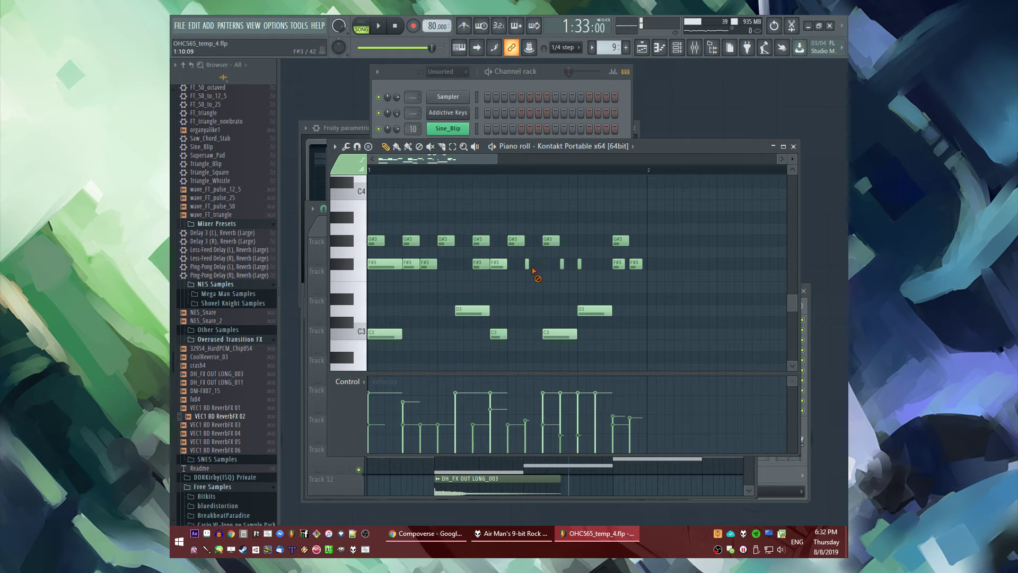
key(space)
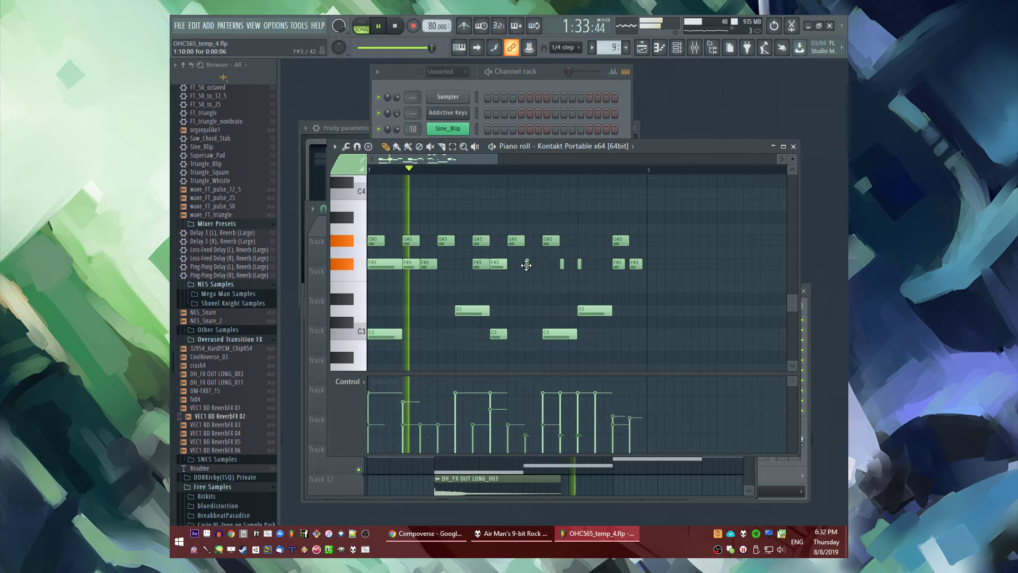
click(562, 263)
click(527, 264)
click(535, 263)
click(545, 263)
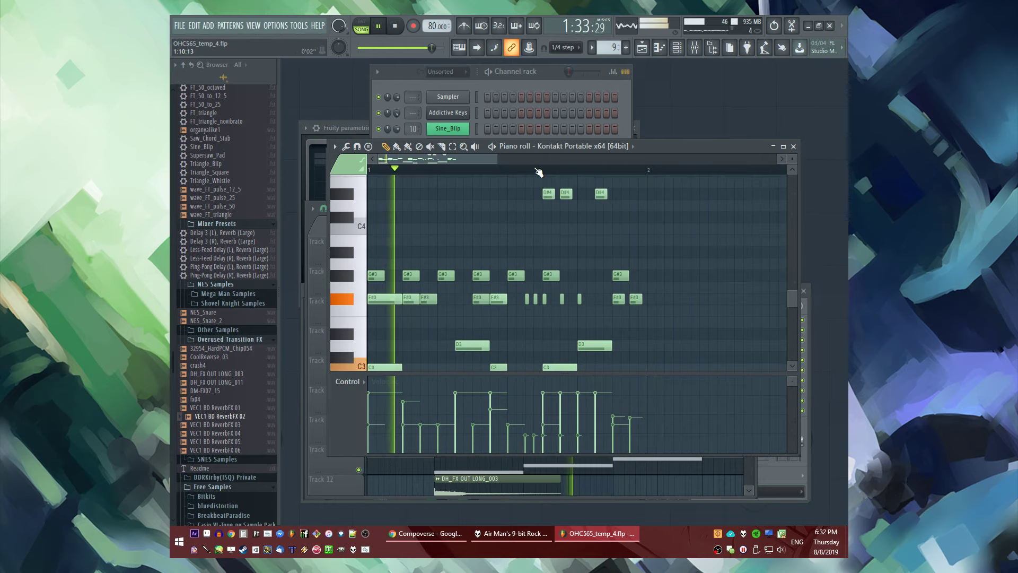
key(space)
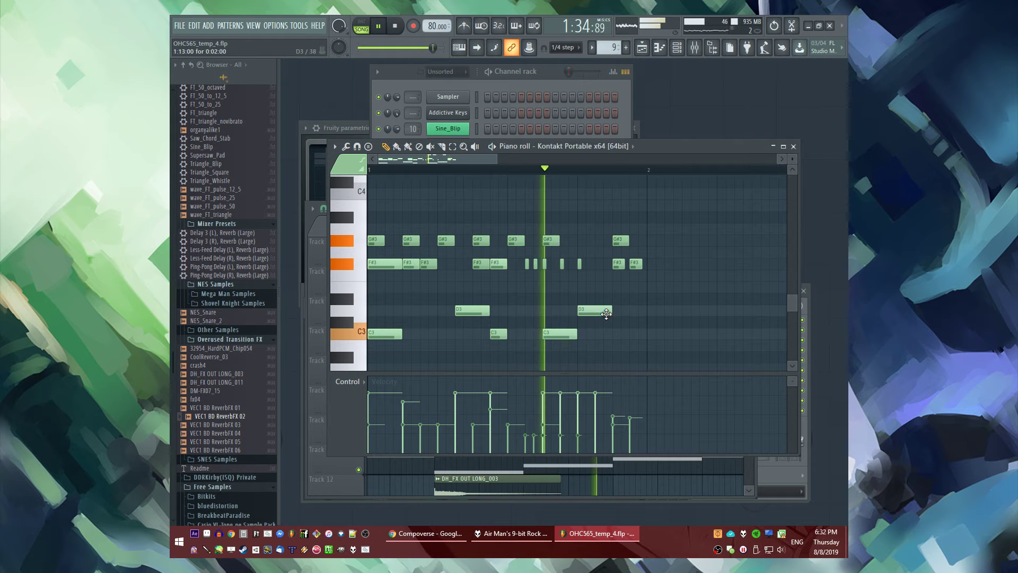
Add two short D3 notes half a step apart within step 16 and give them lower, rising velocities
click(629, 315)
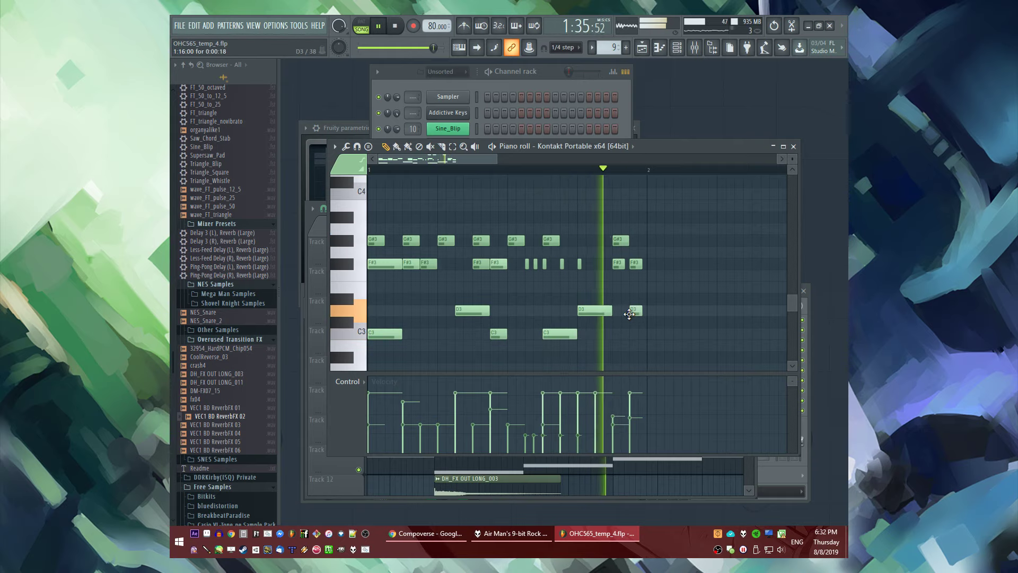
click(637, 312)
key(space)
click(640, 312)
drag(627, 295, 653, 330)
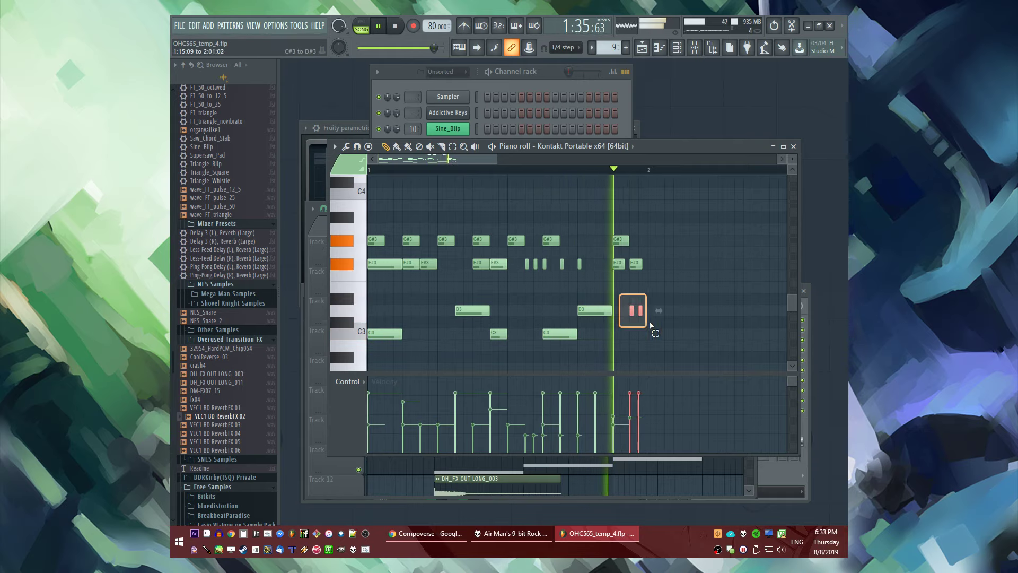
mouse_move(627, 420)
mouse_down()
mouse_move(634, 407)
mouse_move(643, 412)
mouse_up()
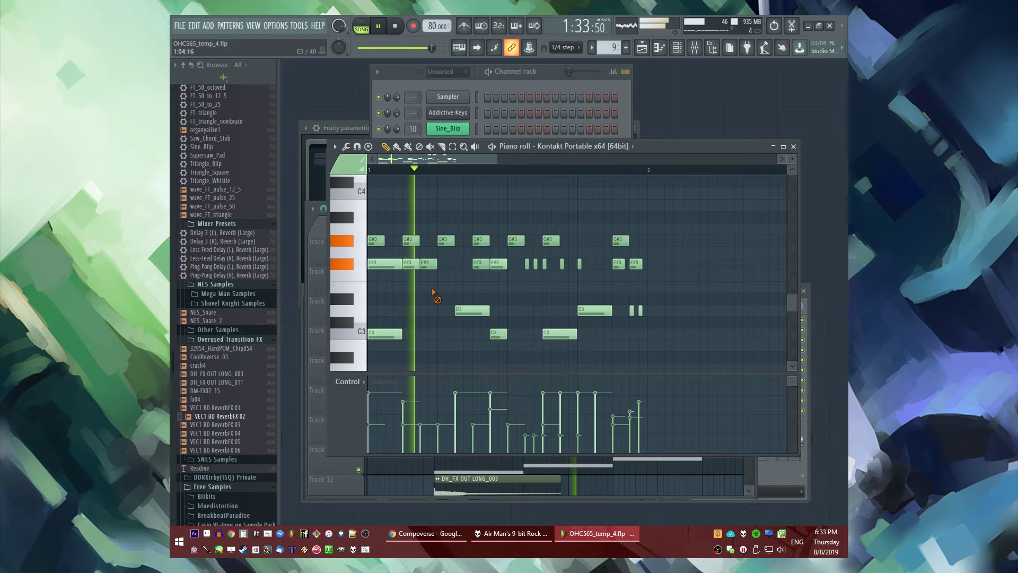
Add a one-step C3 note with reduced velocity and position it at step 5
click(429, 335)
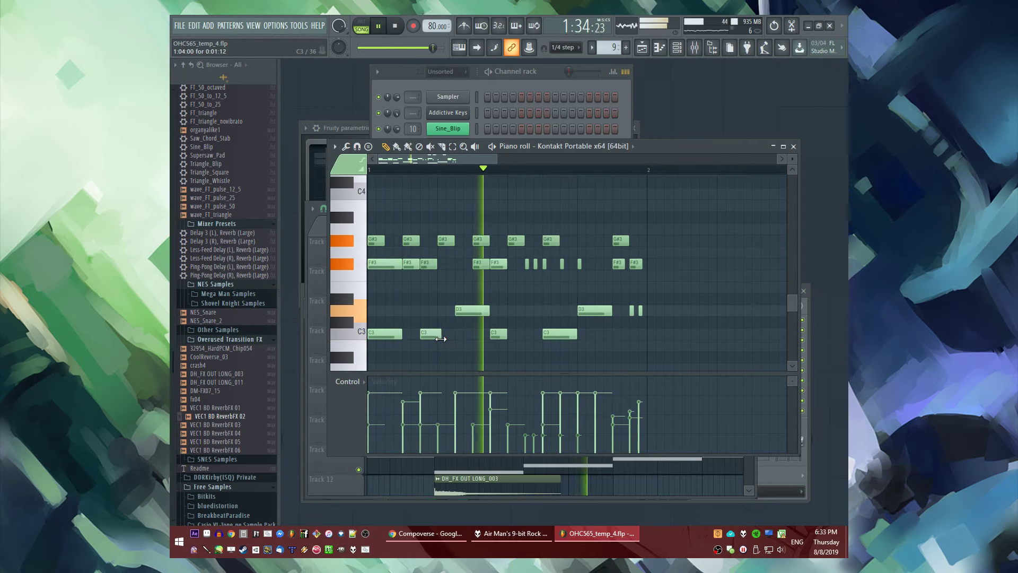
drag(453, 334, 438, 334)
drag(420, 393, 420, 424)
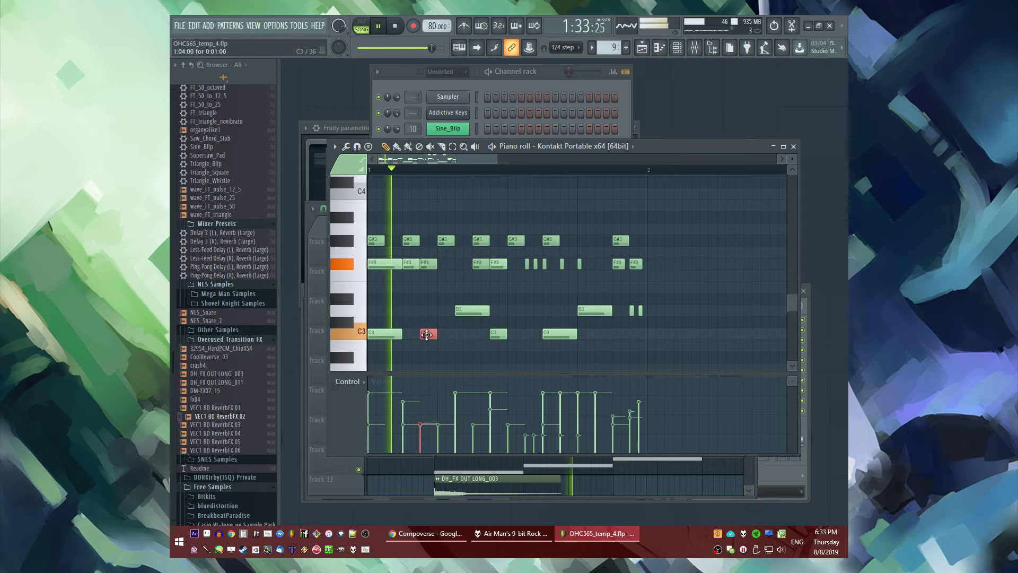
drag(426, 335, 444, 335)
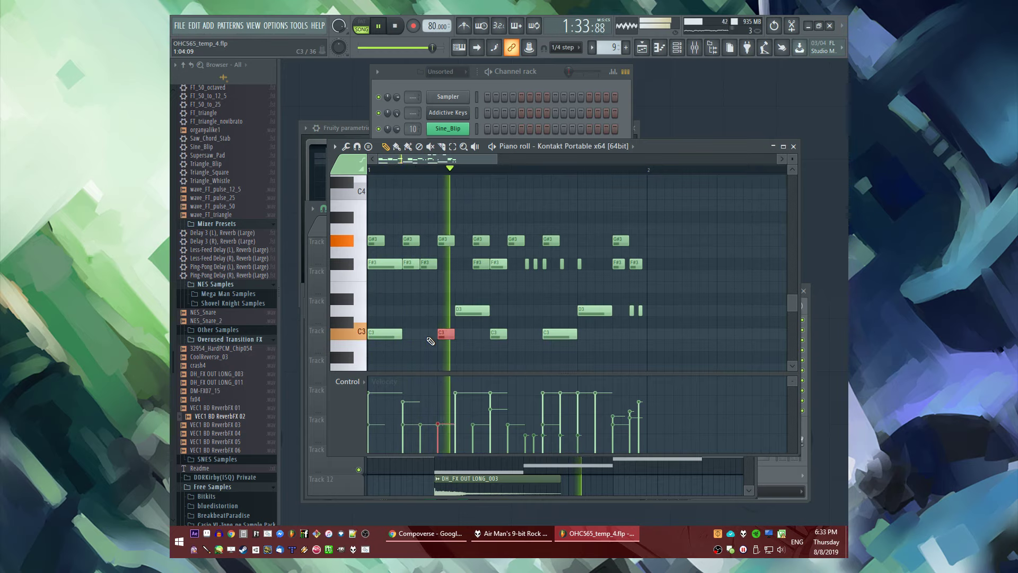
Add a half-step C3 note in the second half of step 4 and raise the velocity of the C3 note at step 5
click(429, 336)
key(space)
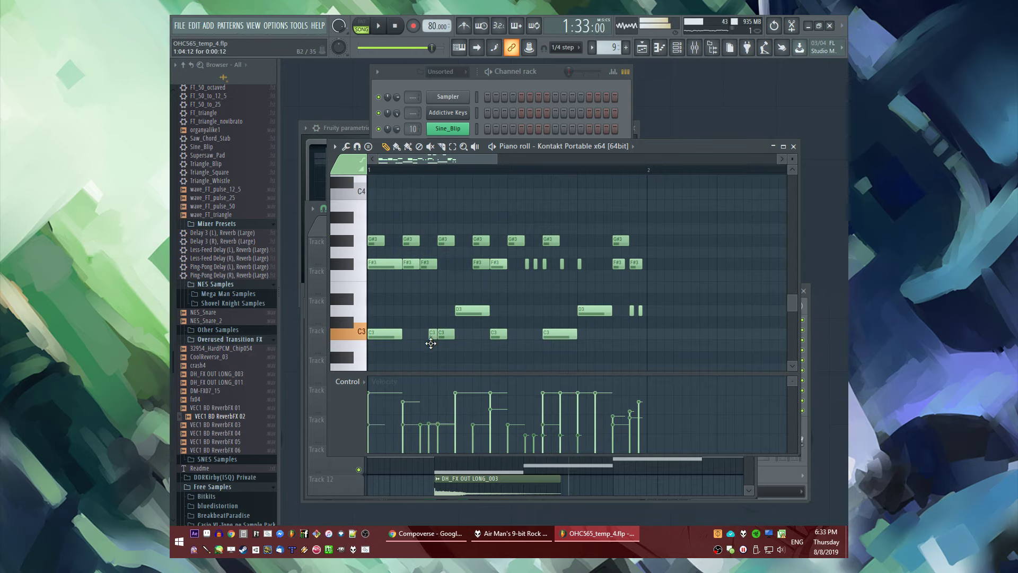
drag(431, 334, 430, 322)
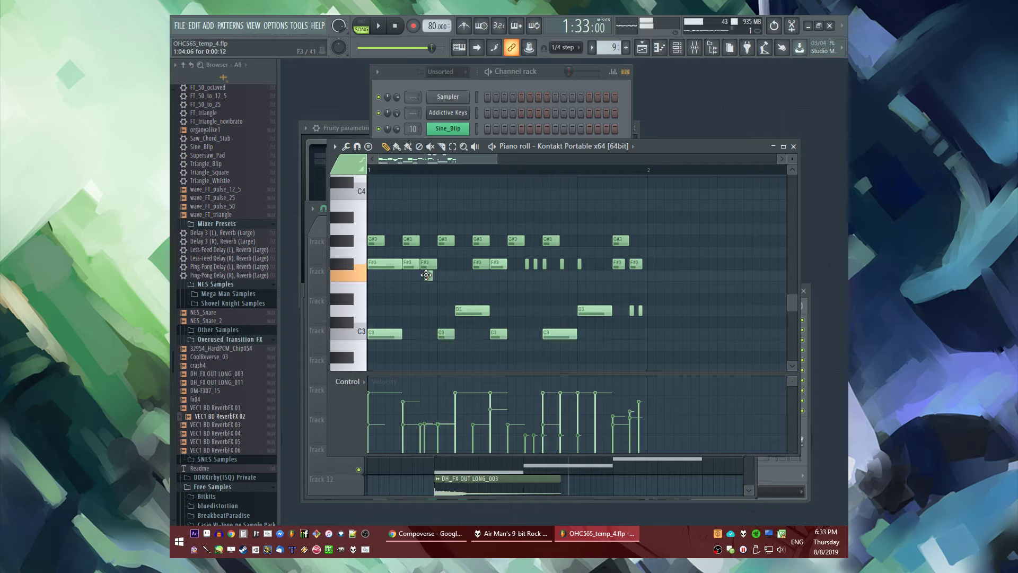
key(space)
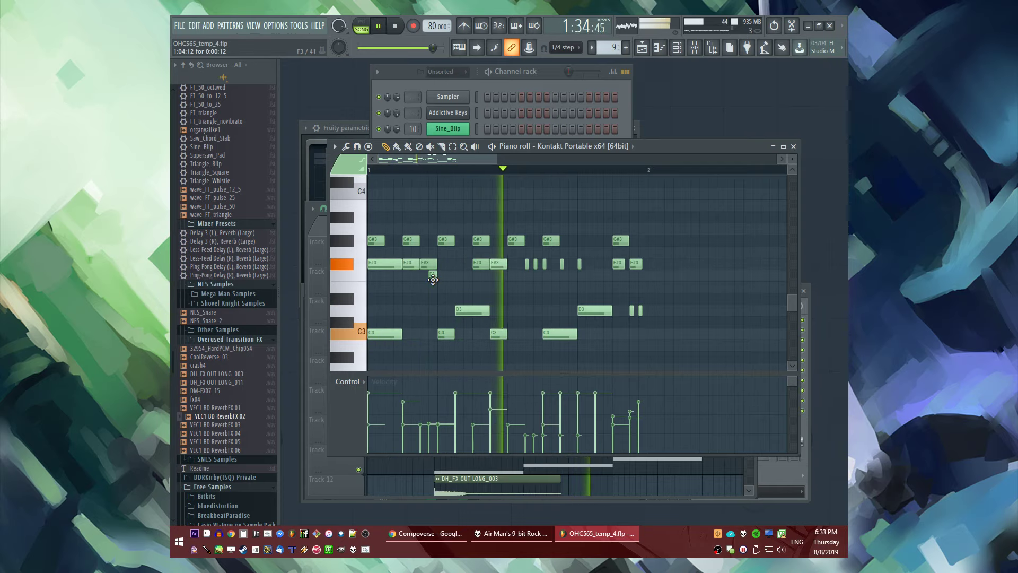
click(446, 334)
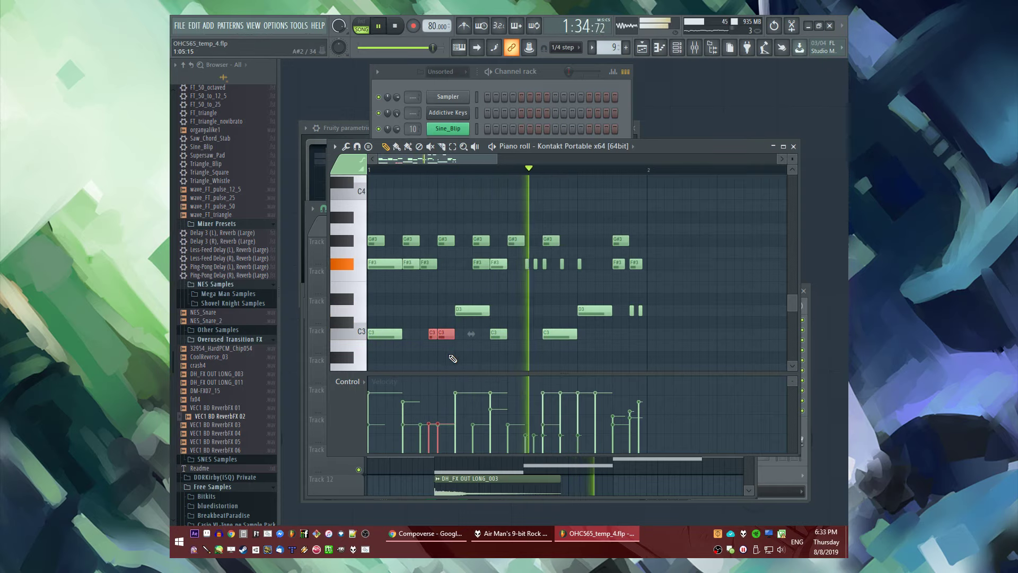
scroll(446, 334, up, 3)
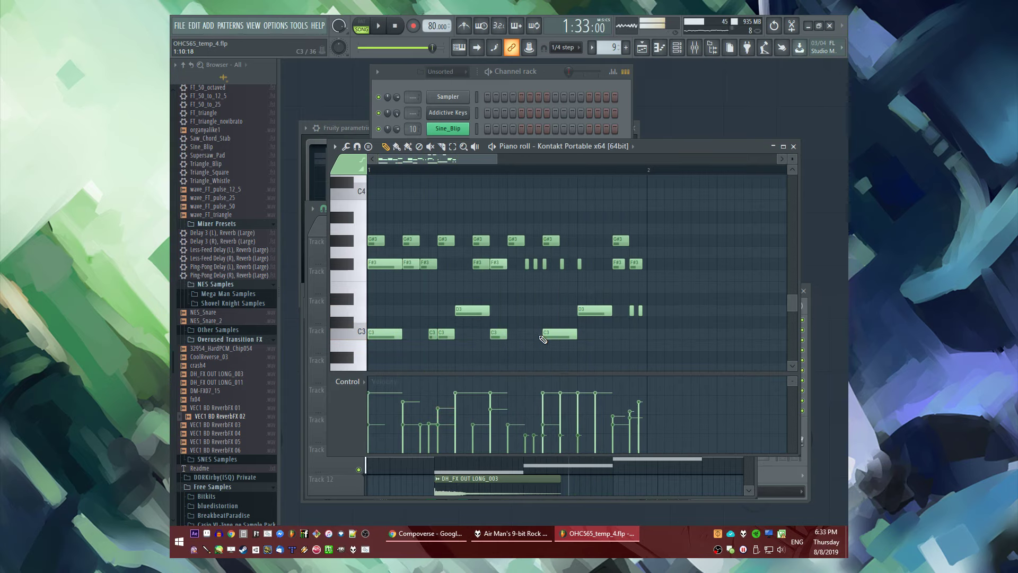
Replace the two-step C3 note at step 11 with a one-step C3 note there and a shorter one at step 12
click(557, 340)
right_click(557, 339)
click(565, 334)
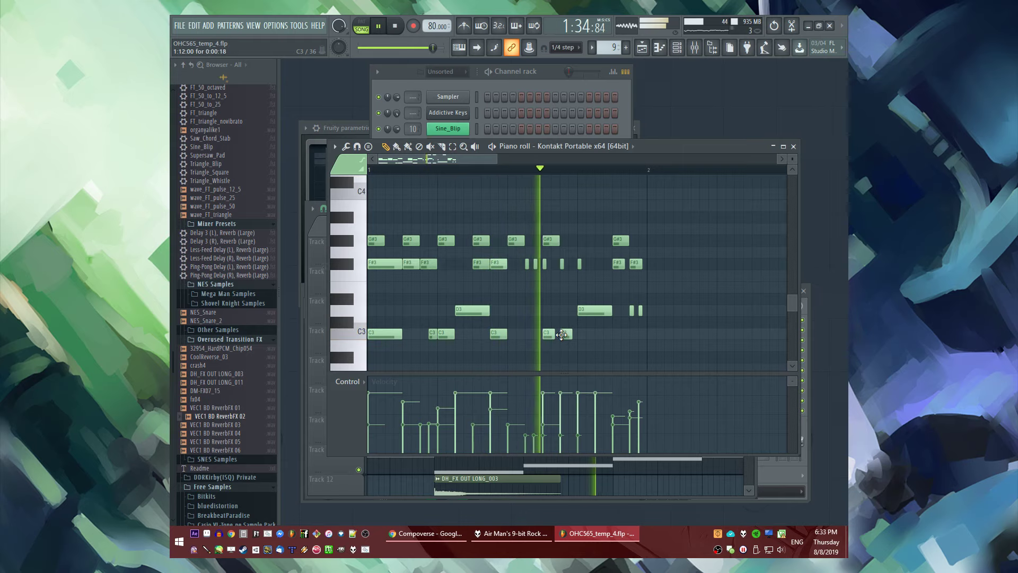
click(548, 332)
drag(554, 333, 560, 332)
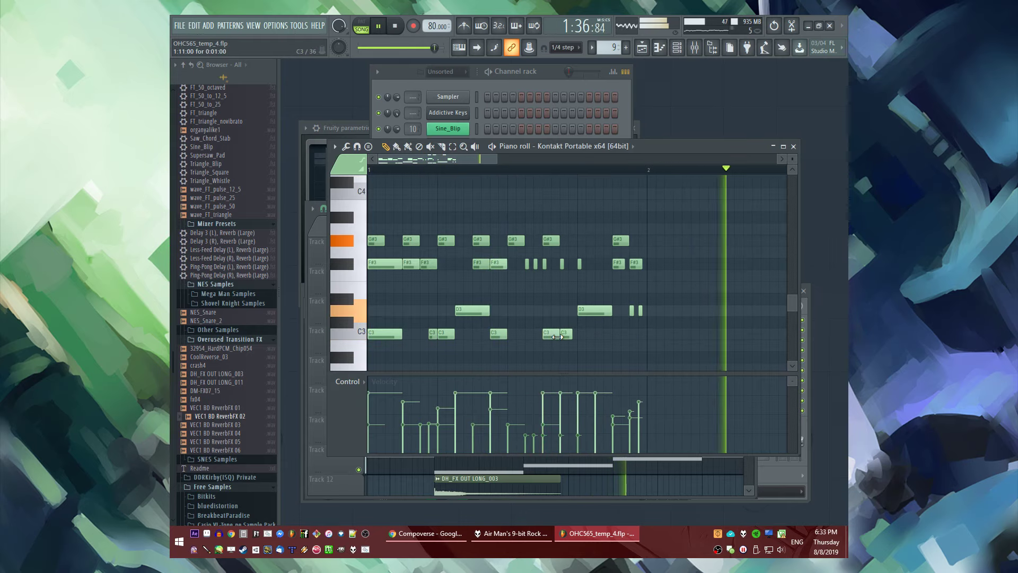
Replace the Pattern 8 clip at bar 36 on Track 6 with a Pattern 9 clip and make it unique
key(F5)
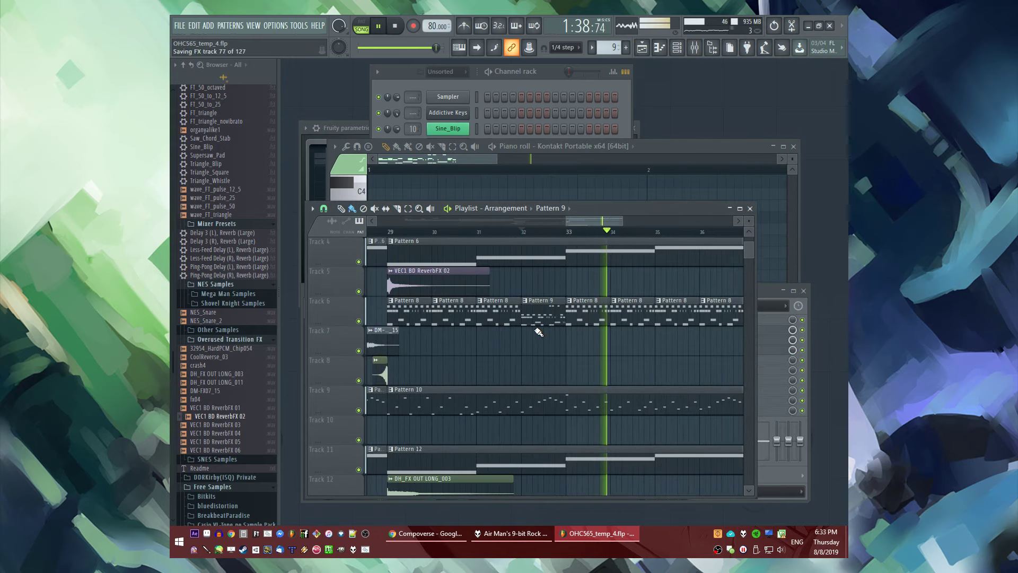
scroll(444, 313, up, 2)
right_click(604, 313)
click(604, 313)
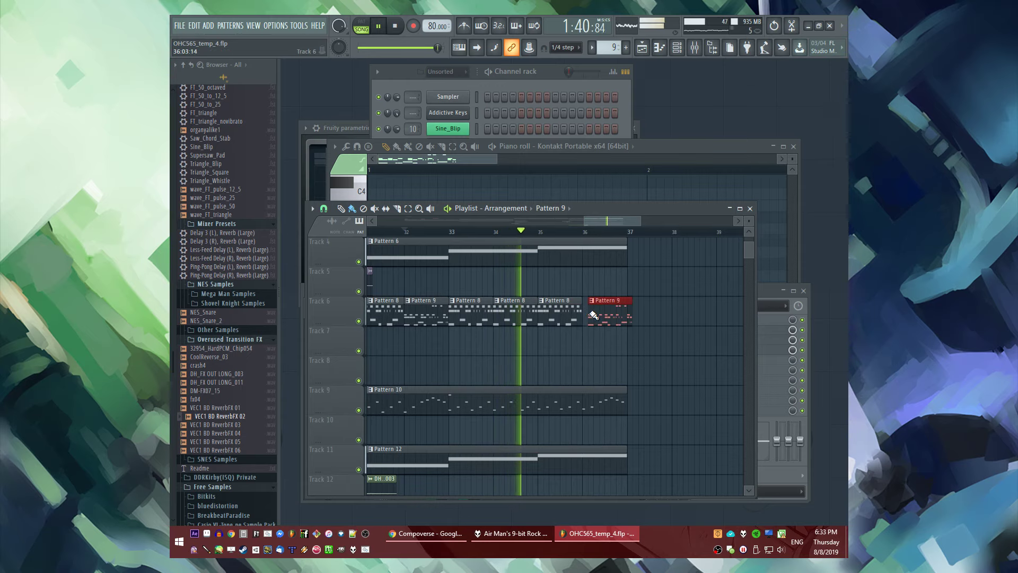
click(586, 300)
click(603, 367)
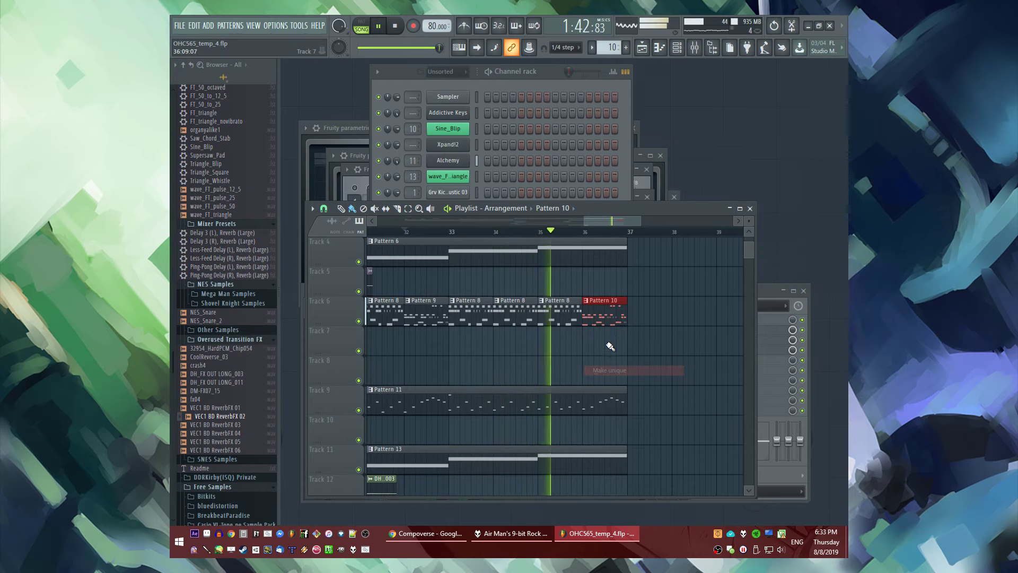
In Pattern 10's piano roll, add D3 notes at steps 2, 3 and 8 and fill step 4 with a C3 note
key(F7)
scroll(404, 234, up, 1)
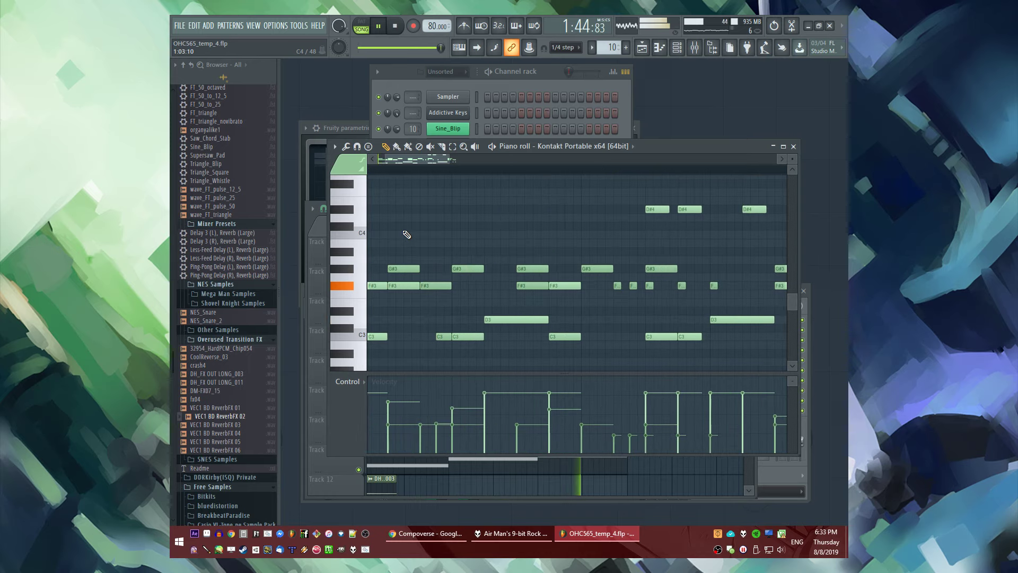
click(409, 321)
click(391, 320)
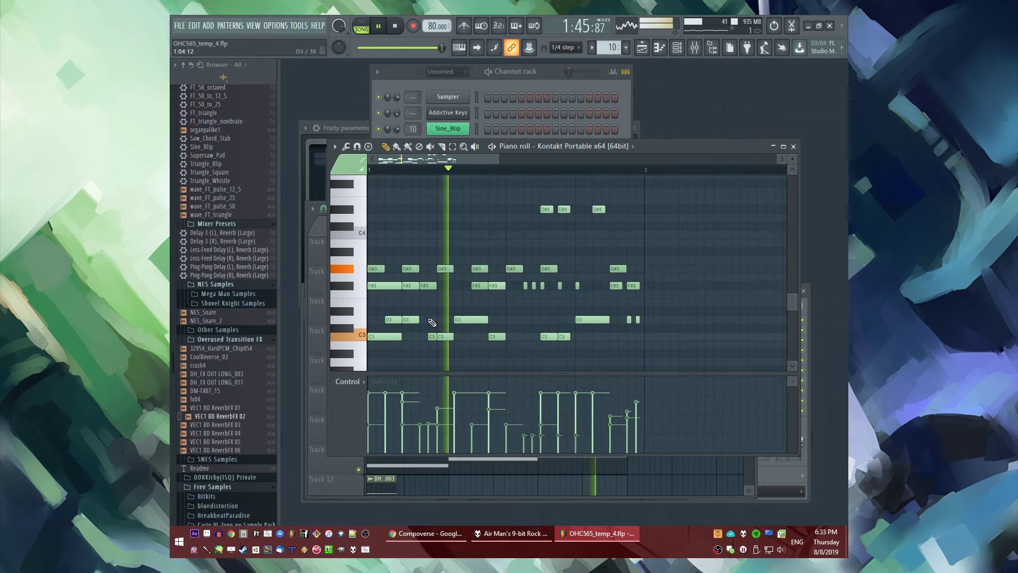
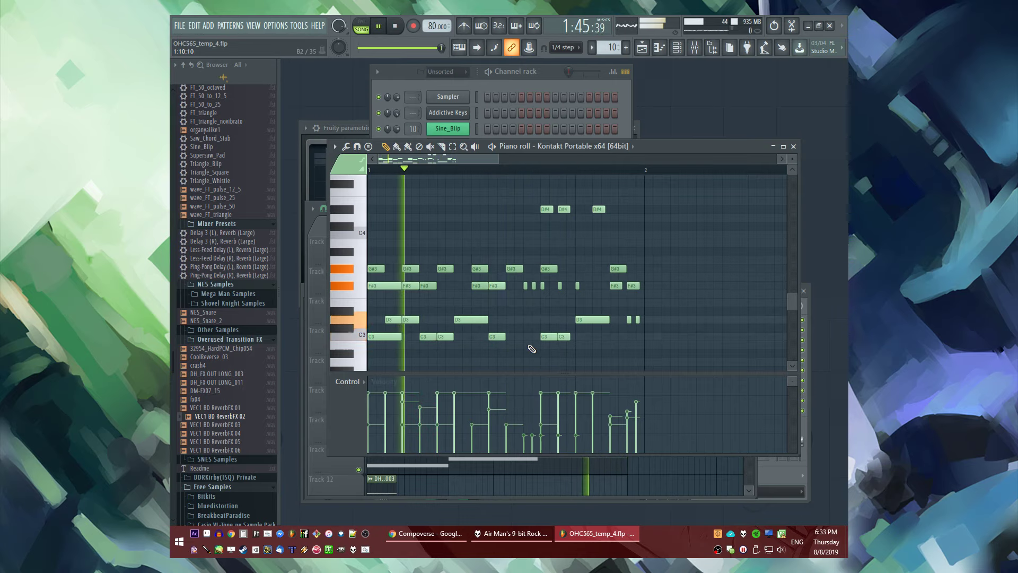
click(489, 319)
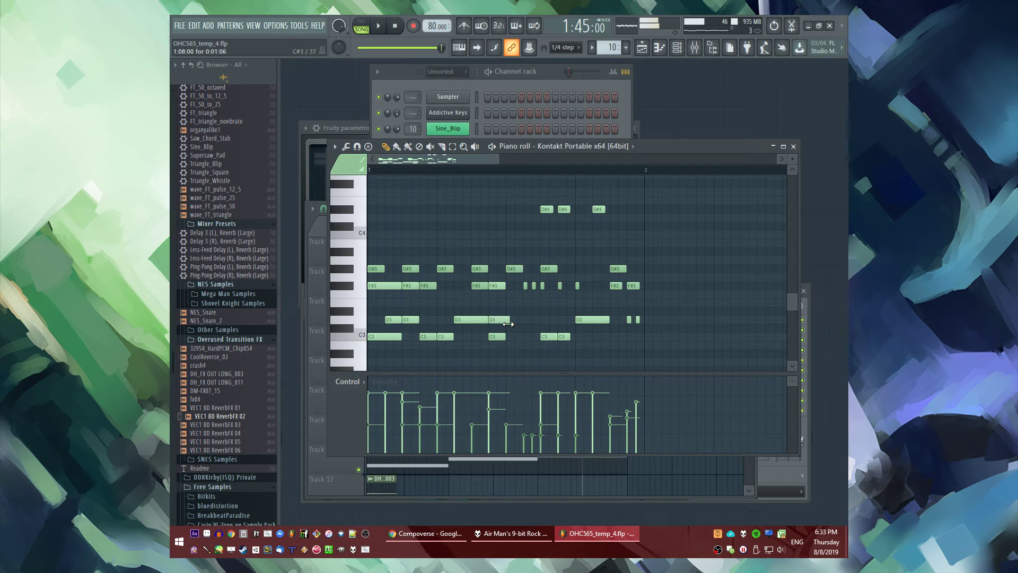
key(space)
Add a one-step A3, G3, F3 descent at steps 13 to 15 and remove the D#4, G#3 and F#3 notes there and before it
key(space)
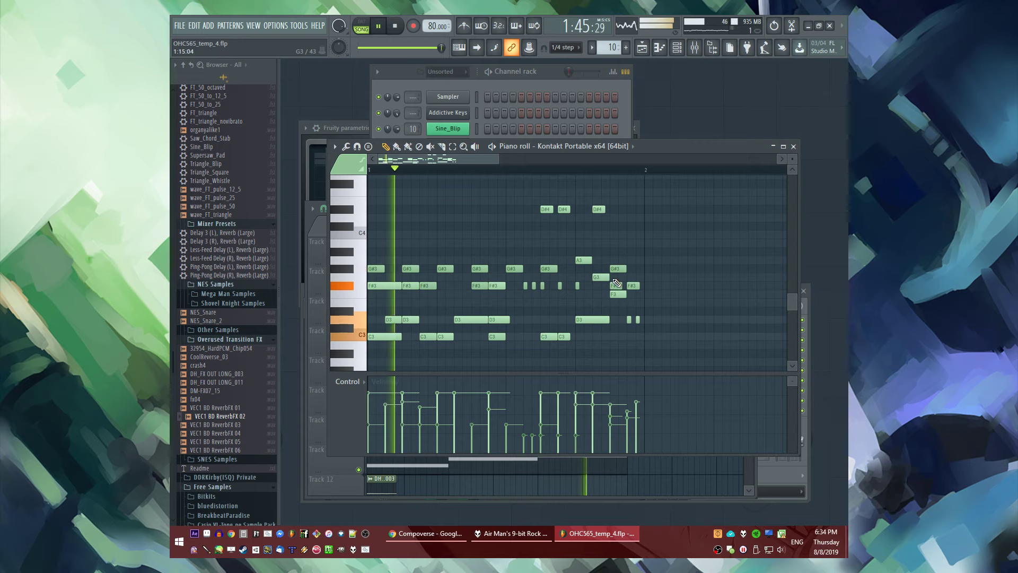
right_click(615, 286)
right_click(618, 269)
right_click(563, 209)
right_click(546, 209)
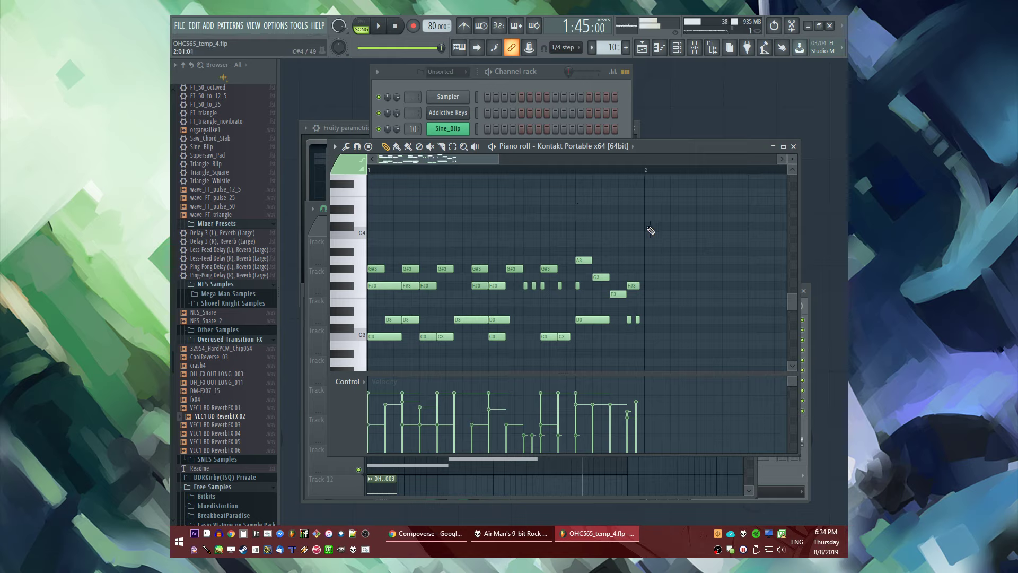
key(space)
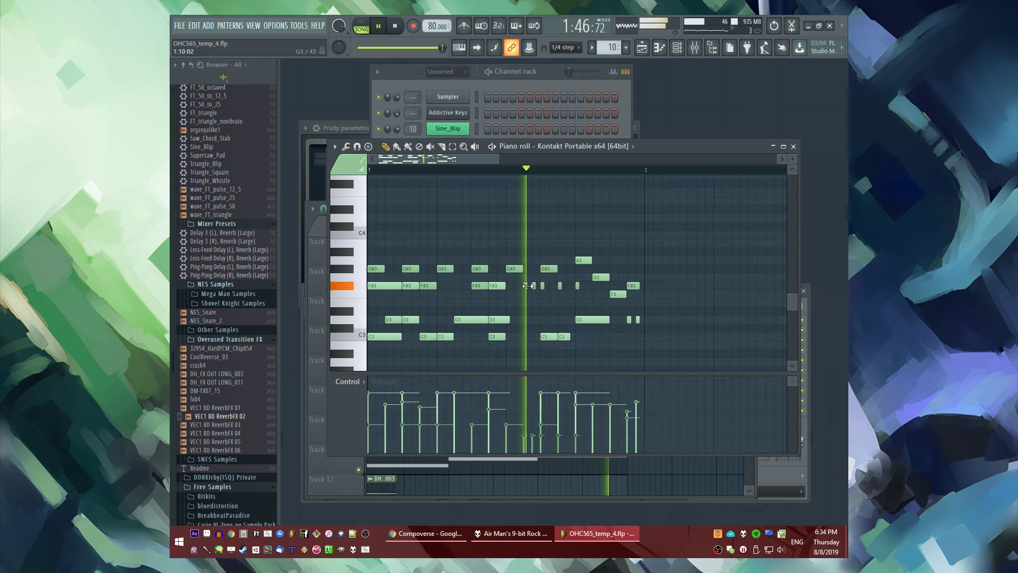
Shorten the D3 note at step 13 to one step and replace the notes at step 16 with a one-step C#3 note
click(601, 321)
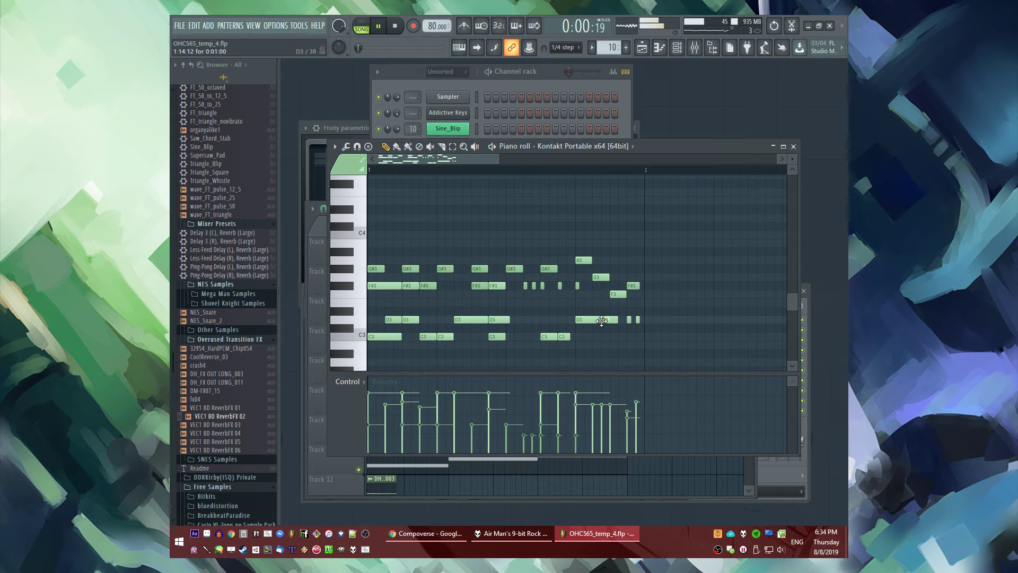
right_click(629, 319)
right_click(638, 319)
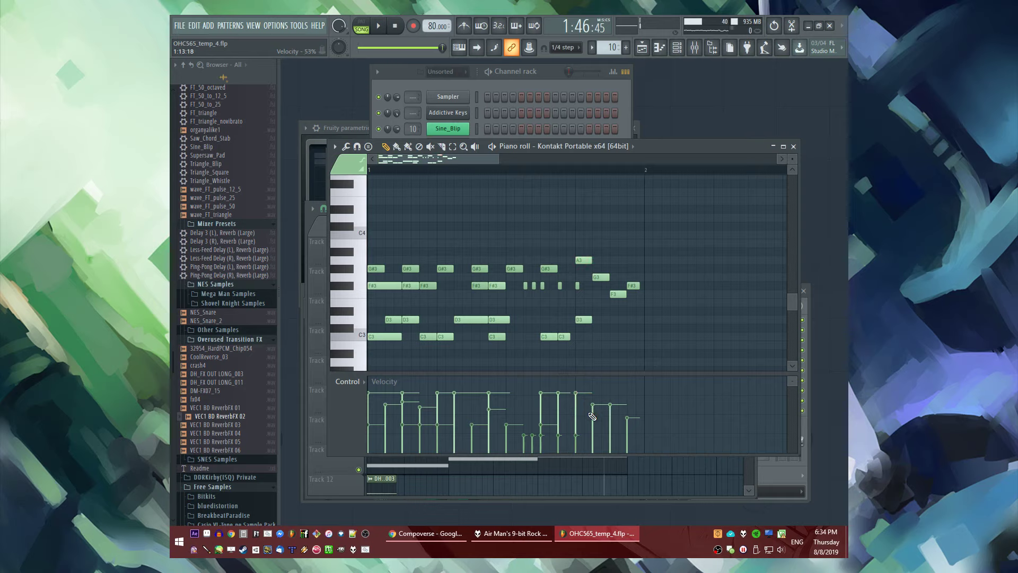
key(space)
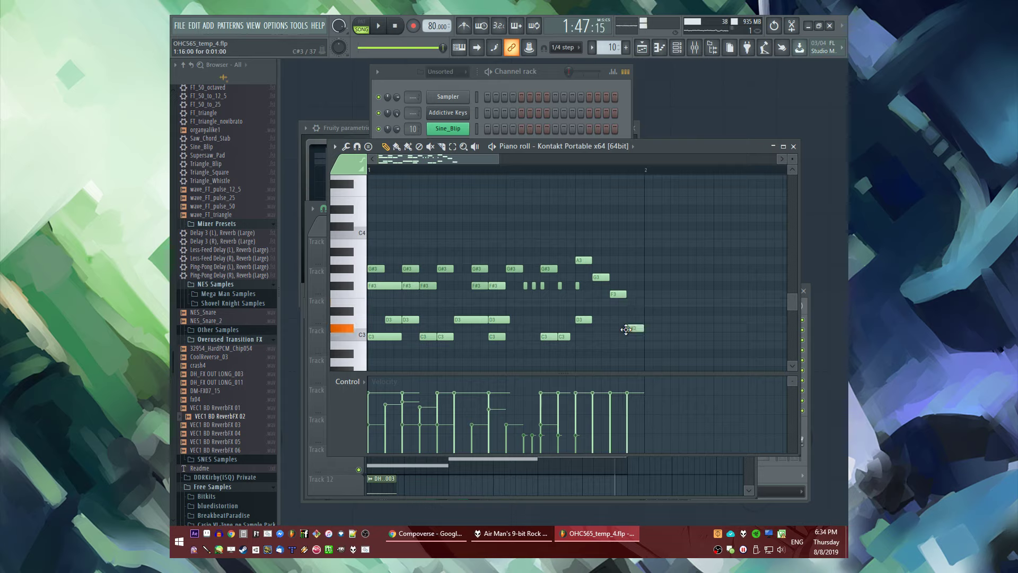
Place an A#3 note at step 13 and extend it to two steps
key(space)
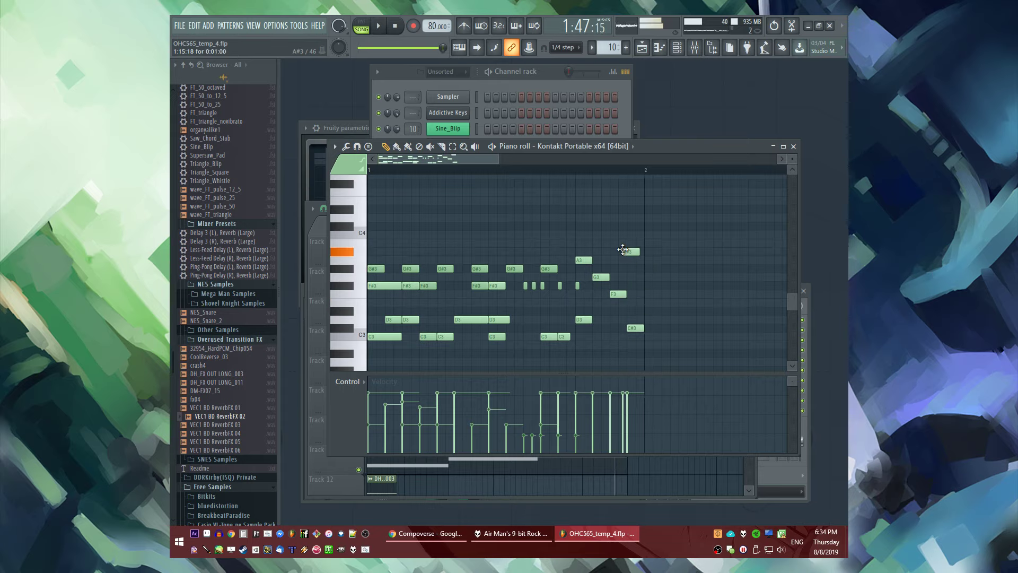
click(589, 252)
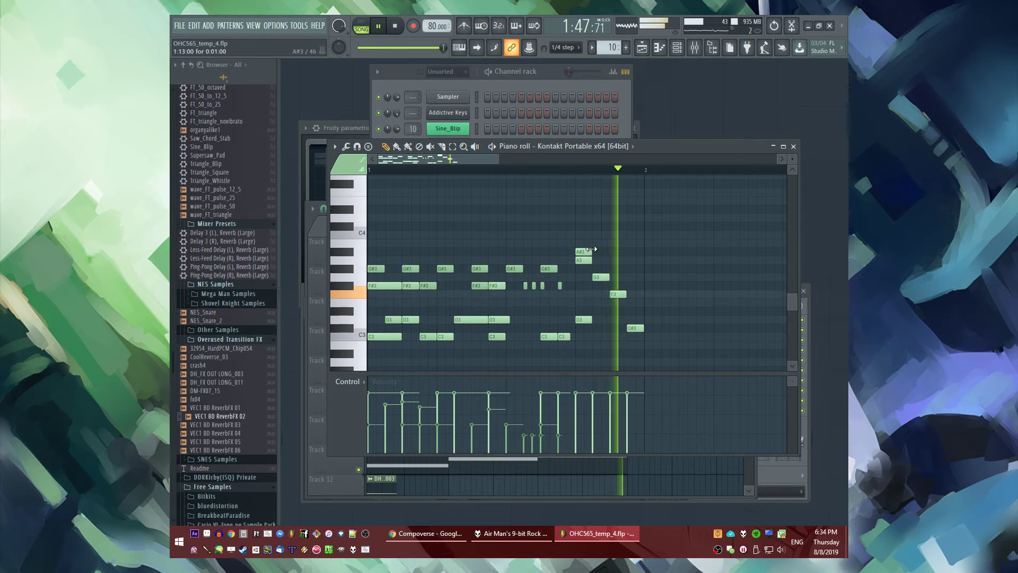
drag(592, 251, 613, 252)
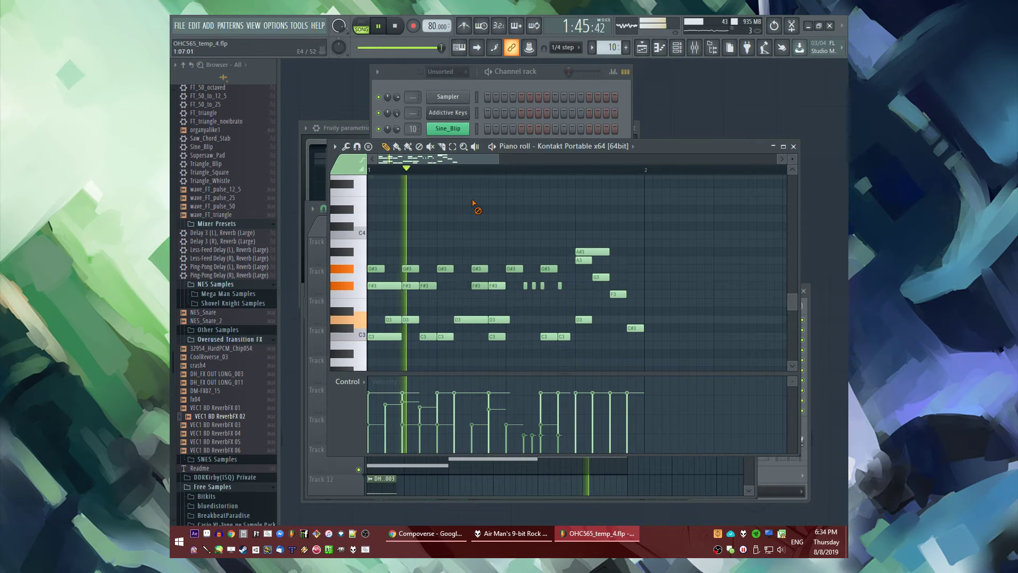
Replace the G#3 and F#3 notes at step 7 with a one-step A#3 note at reduced velocity
key(space)
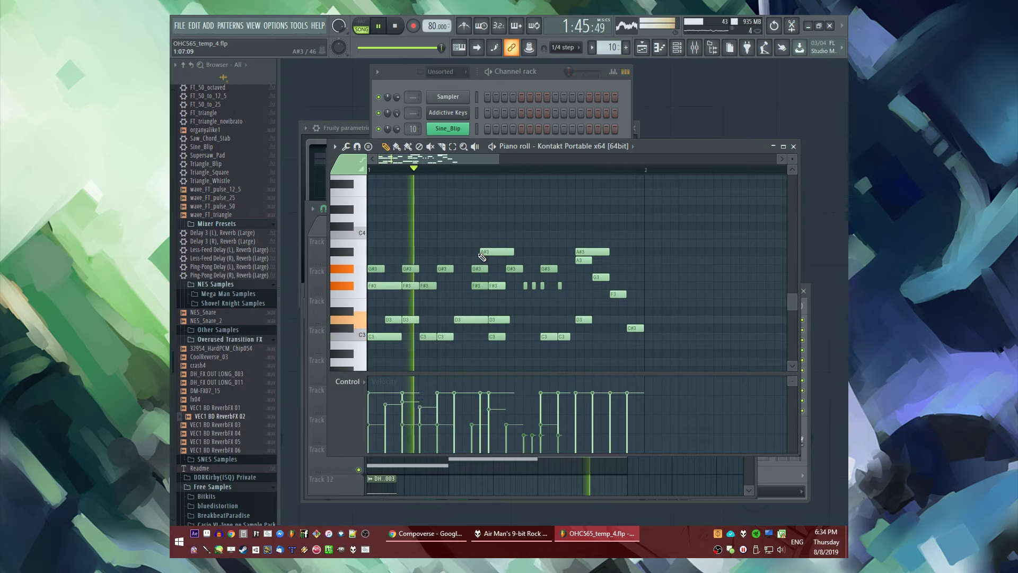
key(space)
click(489, 258)
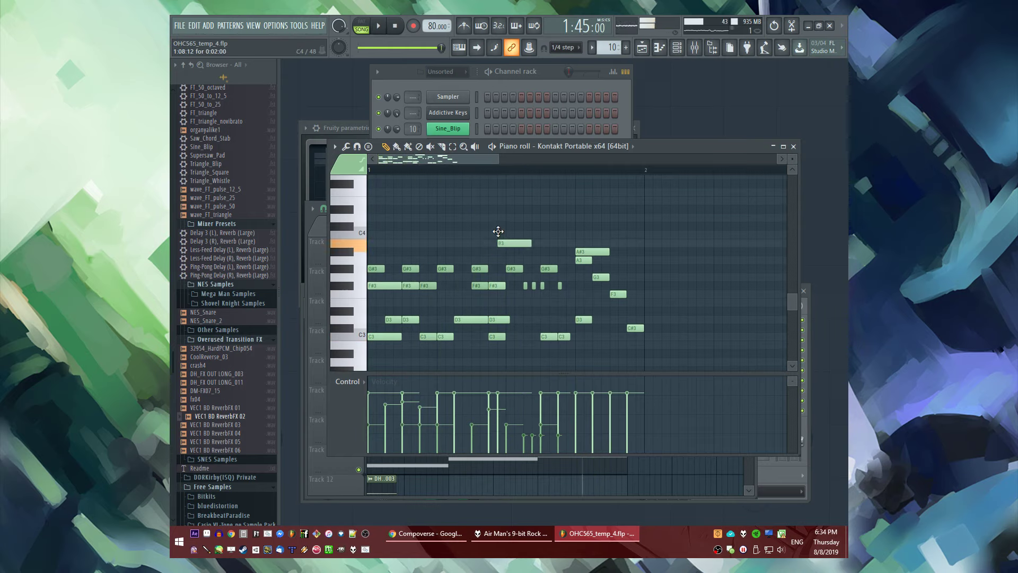
drag(501, 249, 480, 268)
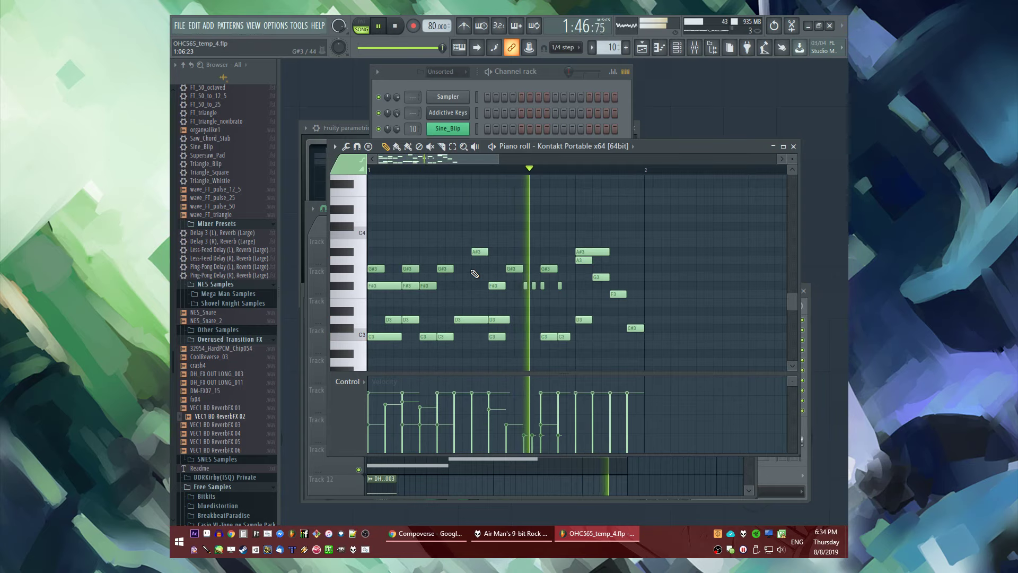
ctrl+click(480, 251)
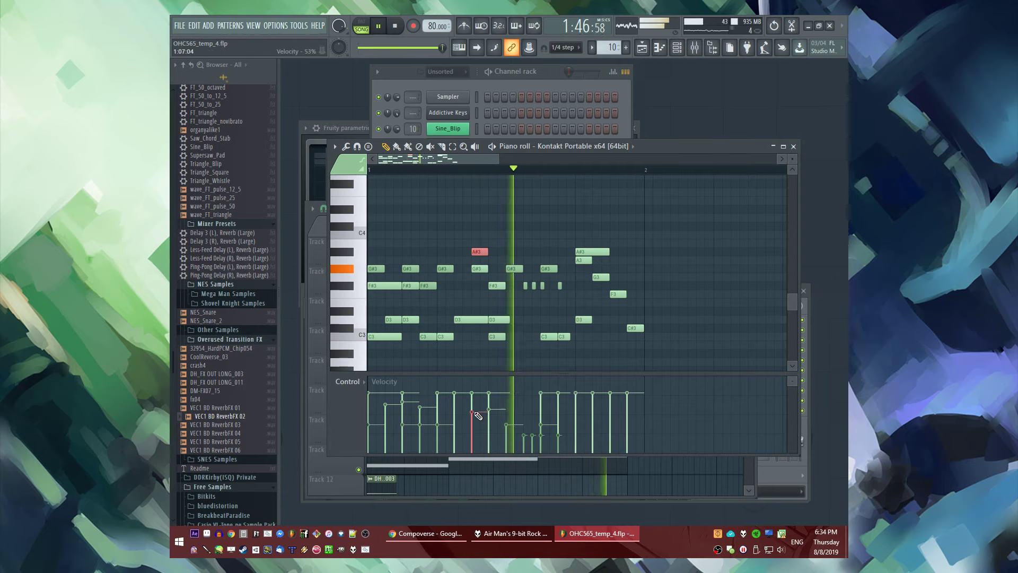
key(ctrl+d)
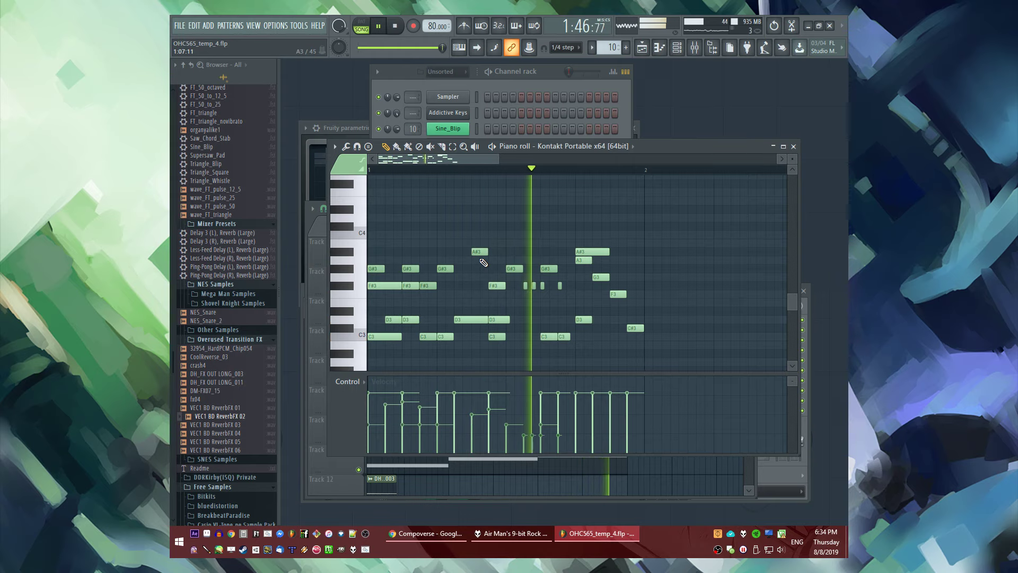
Move the G#3 note from step 11 to step 10 and delete the two short F#3 notes within step 10
right_click(519, 269)
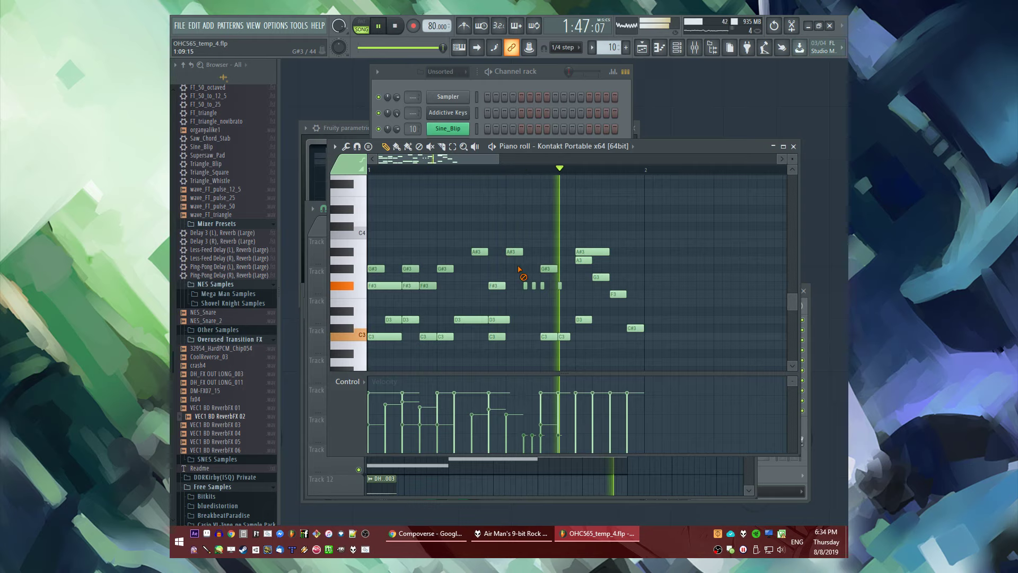
right_click(518, 252)
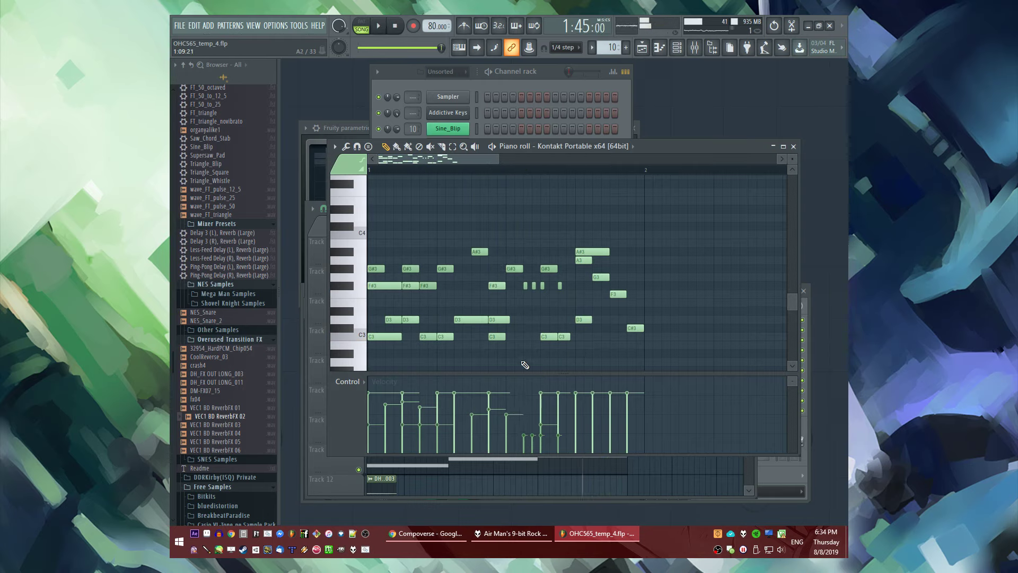
key(space)
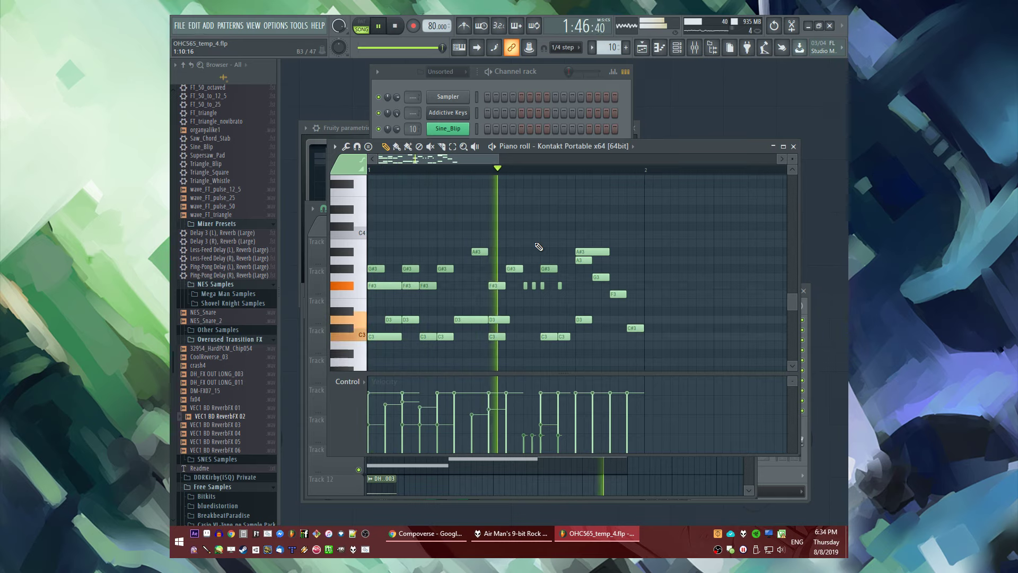
key(space)
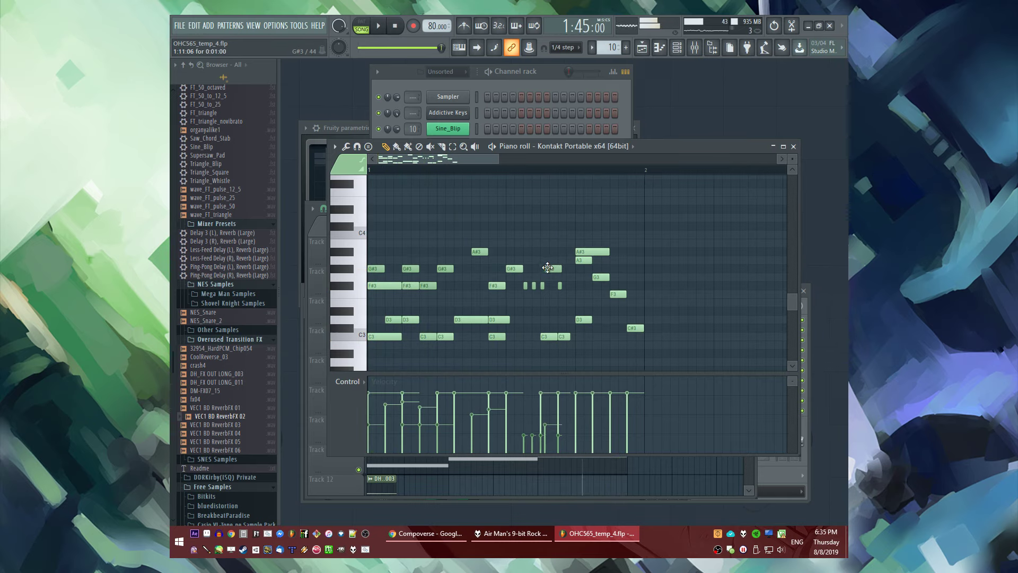
key(space)
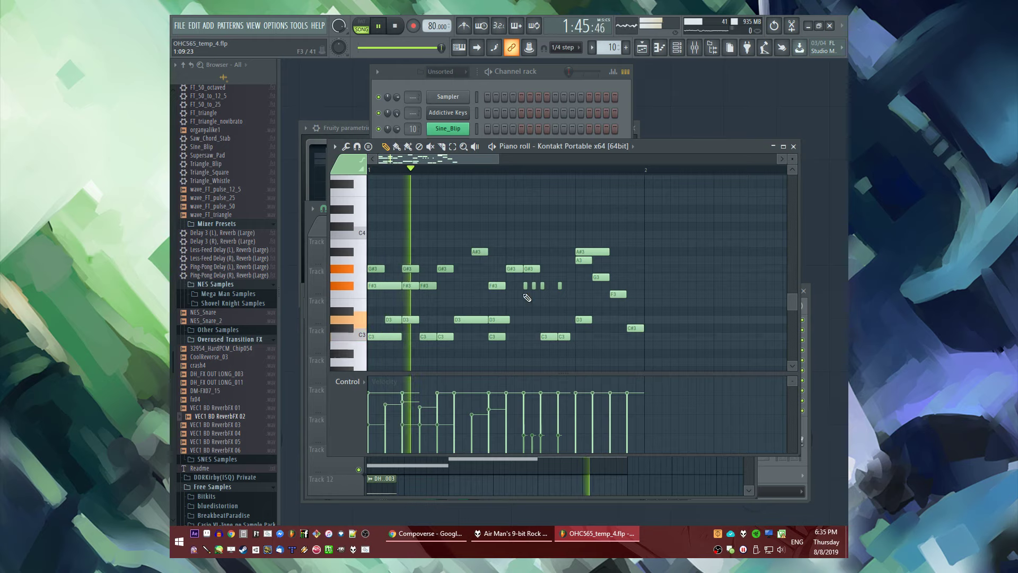
right_click(525, 285)
right_click(534, 285)
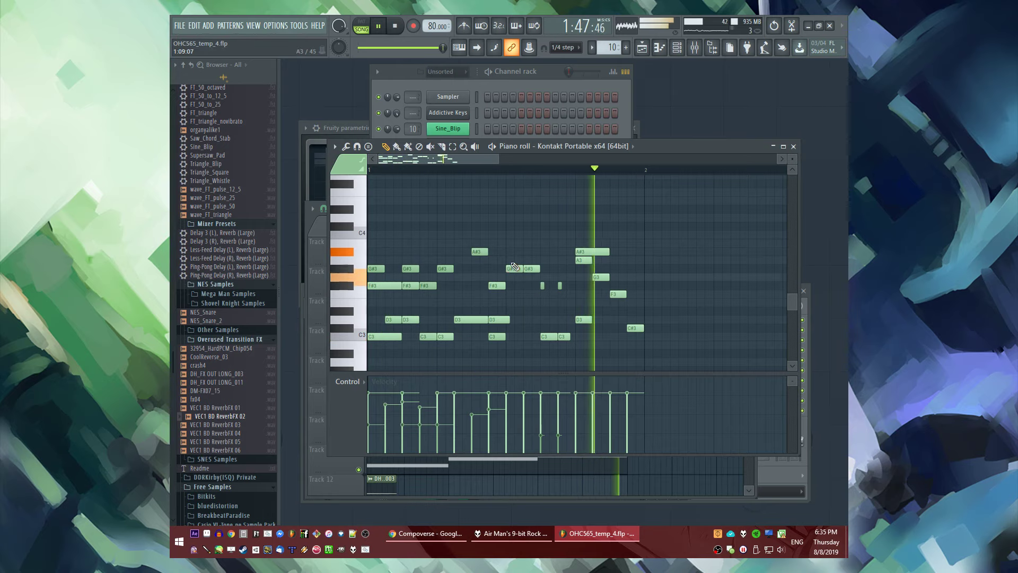
Lower the velocities of the G#3 notes at steps 9 and 10
drag(501, 262, 542, 273)
drag(524, 393, 528, 408)
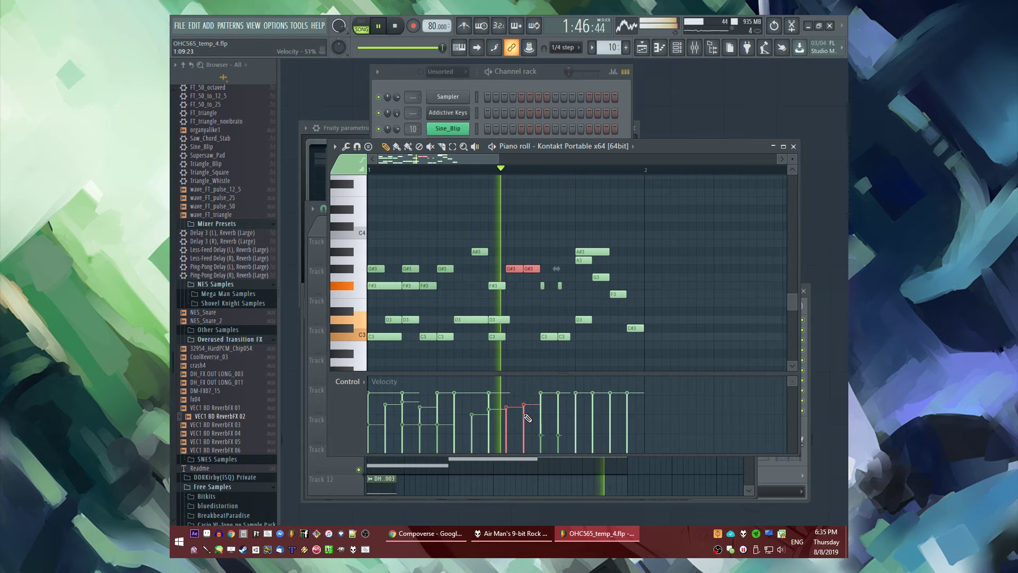
click(521, 206)
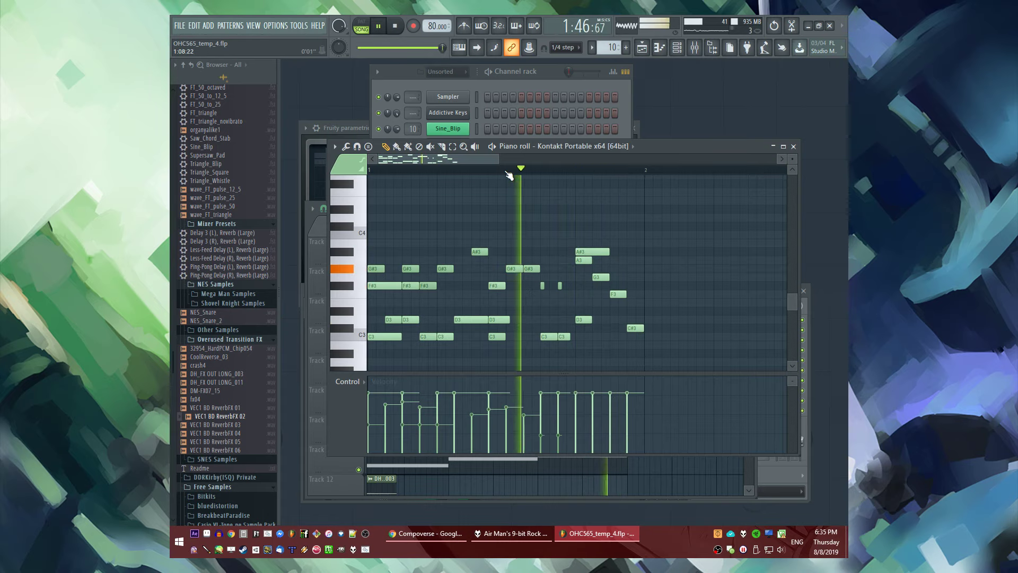
Arrange three short F#3 notes across steps 11 and 12 and raise their velocities
key(space)
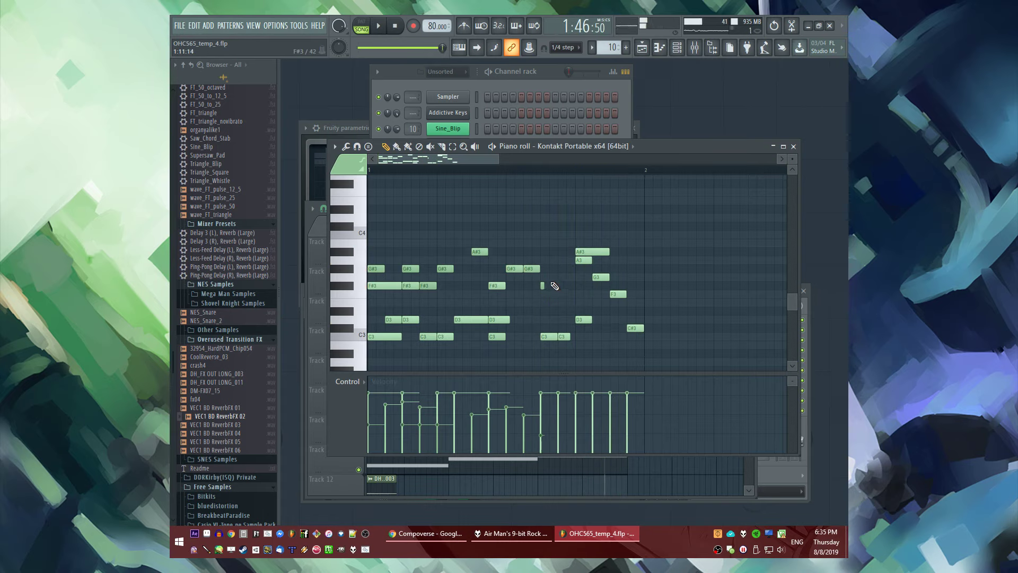
key(space)
click(564, 286)
drag(535, 278, 570, 292)
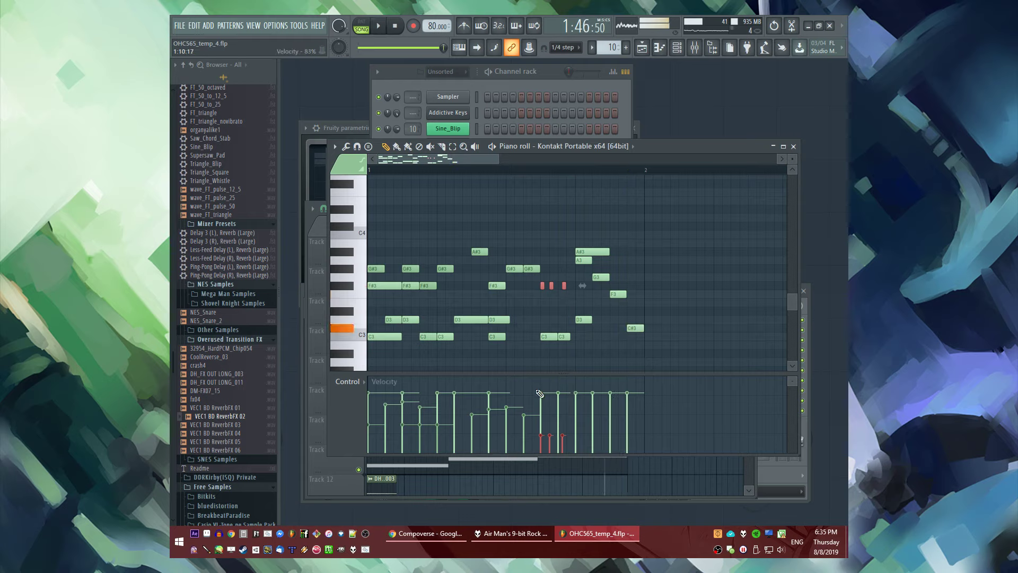
drag(541, 424, 558, 409)
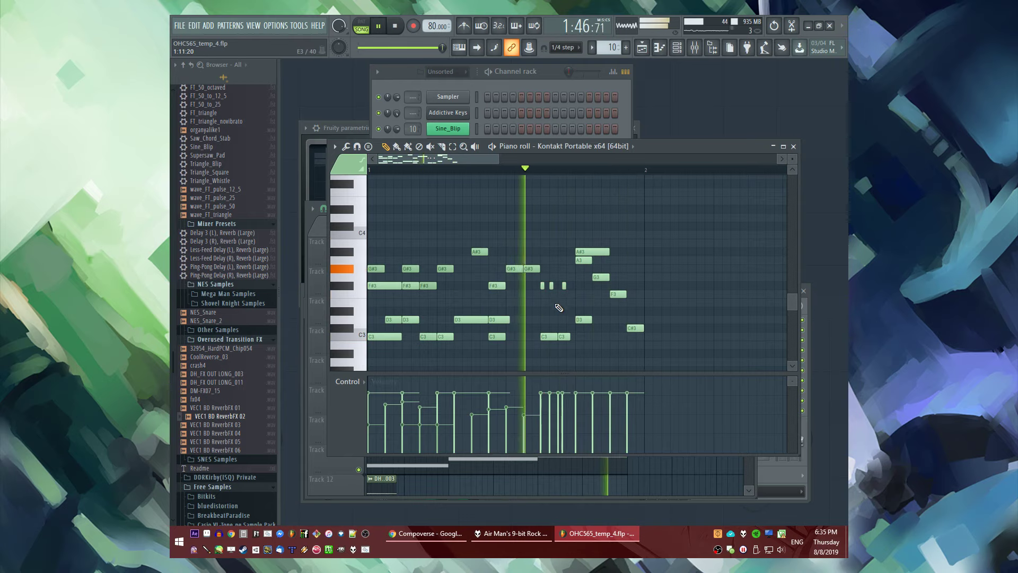
Set the snap to 1/6 step and space the three short F#3 notes evenly as a triplet across steps 11 and 12
scroll(558, 294, up, 2)
right_click(546, 285)
drag(568, 285, 552, 286)
click(573, 285)
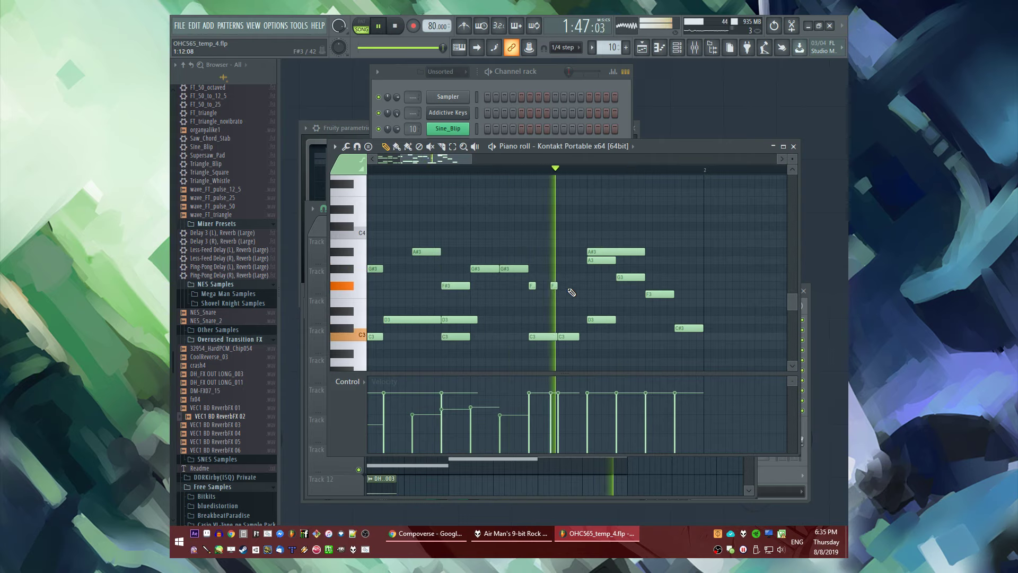
key(space)
key(space)
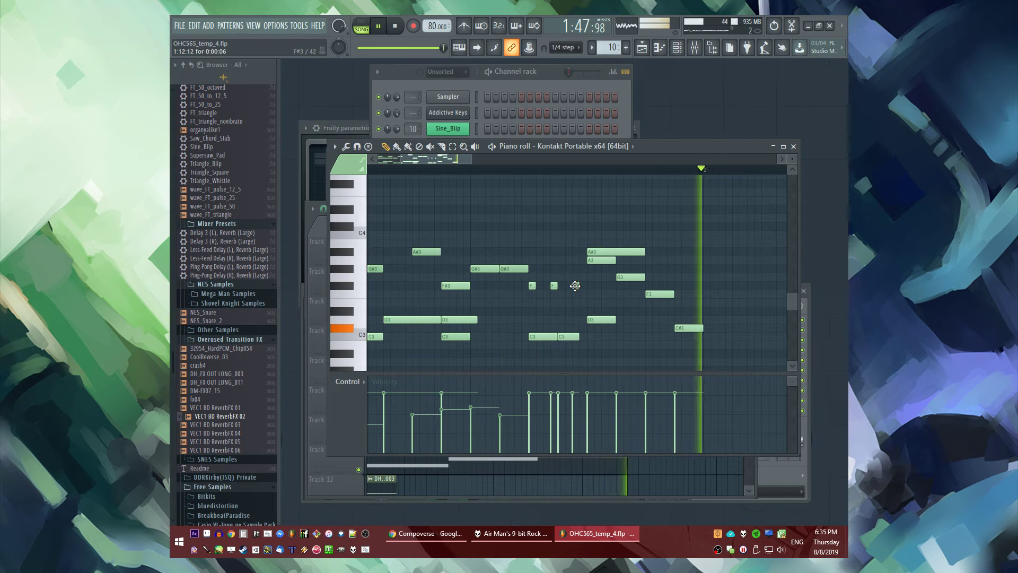
click(561, 49)
click(565, 93)
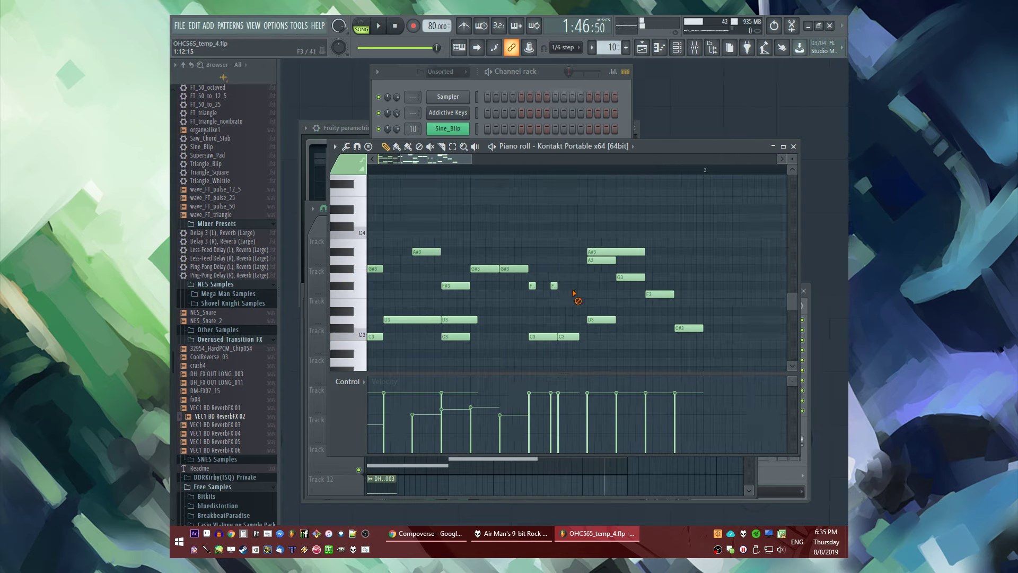
drag(554, 285, 551, 286)
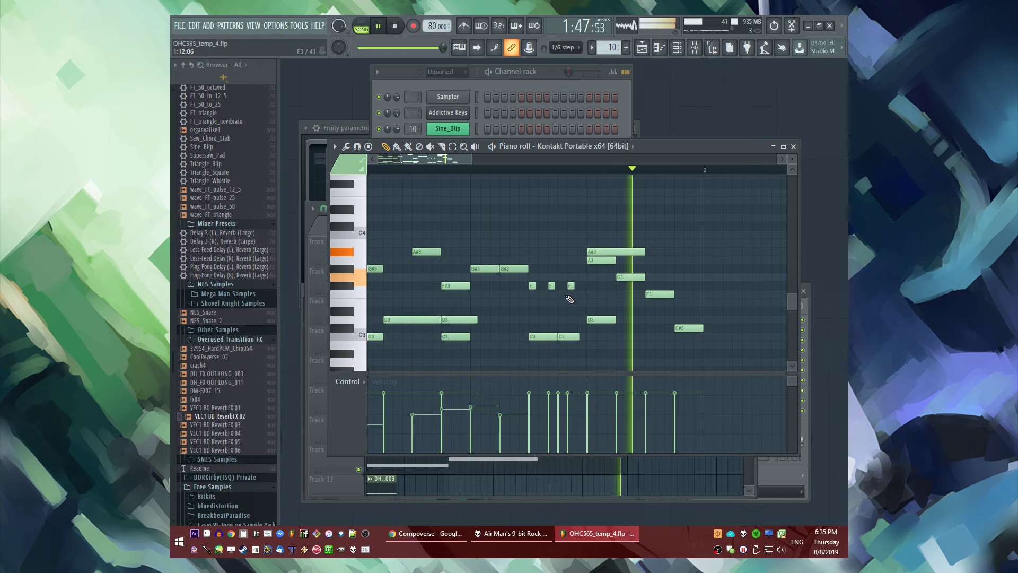
In the playlist, duplicate the drum clips on Track 6 from bars 29–36 onto bars 37–44
scroll(543, 264, down, 3)
key(F5)
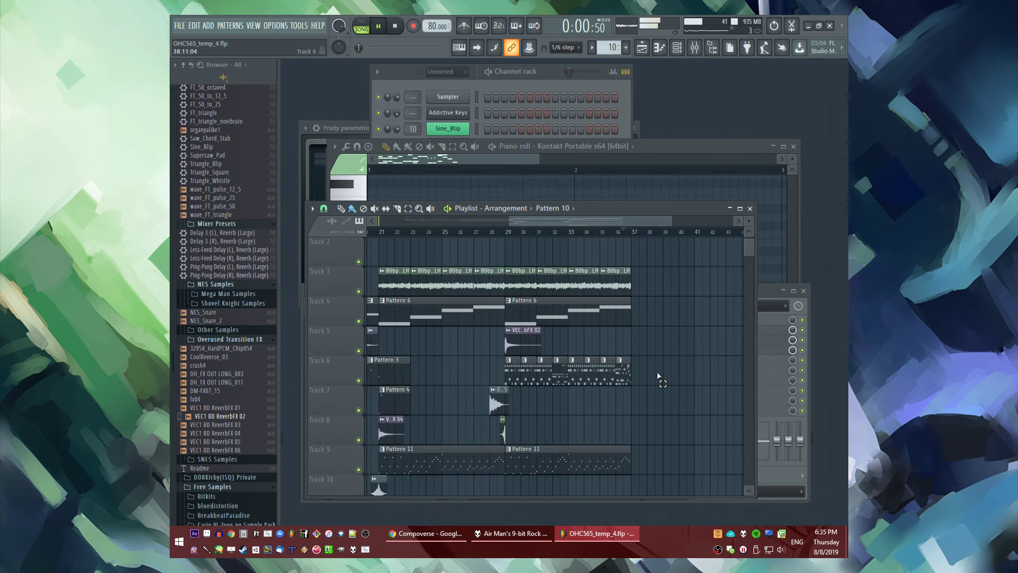
key(ctrl+b)
scroll(630, 338, up, 1)
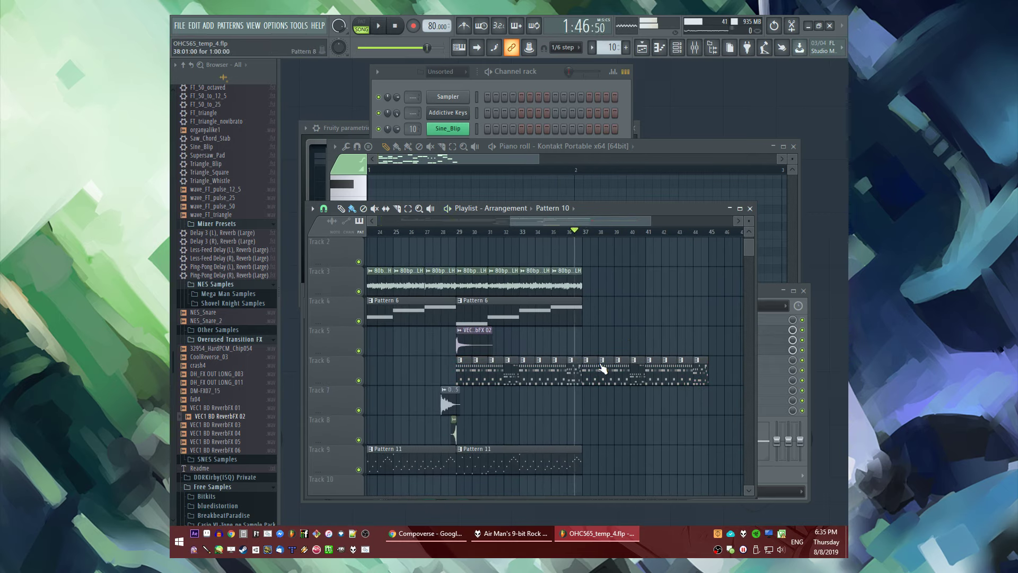
Delete the duplicated drum clips on Track 6 from bar 38 onward and make the remaining Pattern 8 clip at bar 37 unique
key(space)
scroll(618, 379, up, 2)
drag(568, 378, 701, 371)
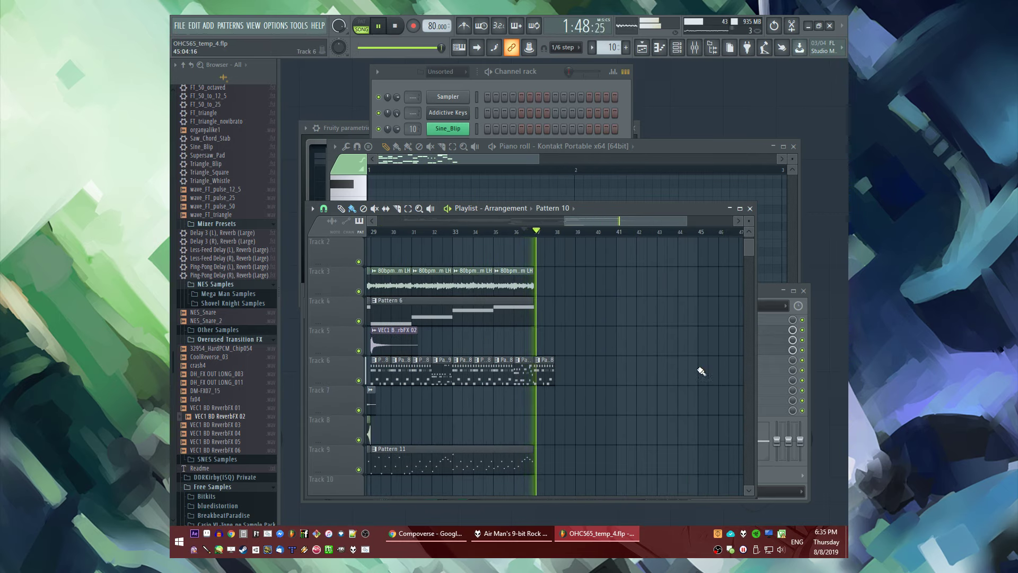
click(538, 362)
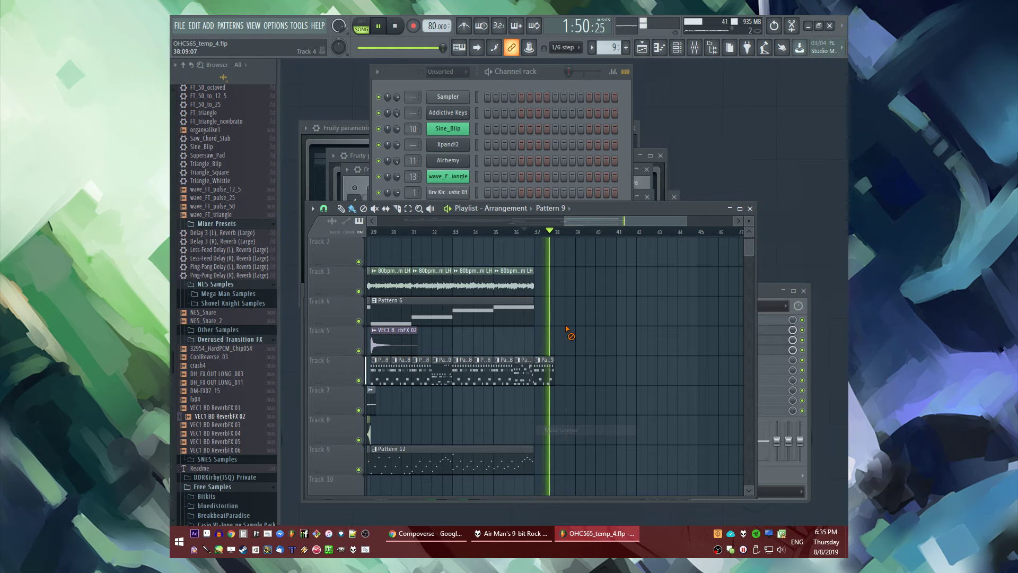
Copy the first two soft strum clips and Pattern 3 from bar 5 to bar 37, placing them on Tracks 7 and 8
drag(582, 278, 392, 286)
scroll(496, 283, left, 4)
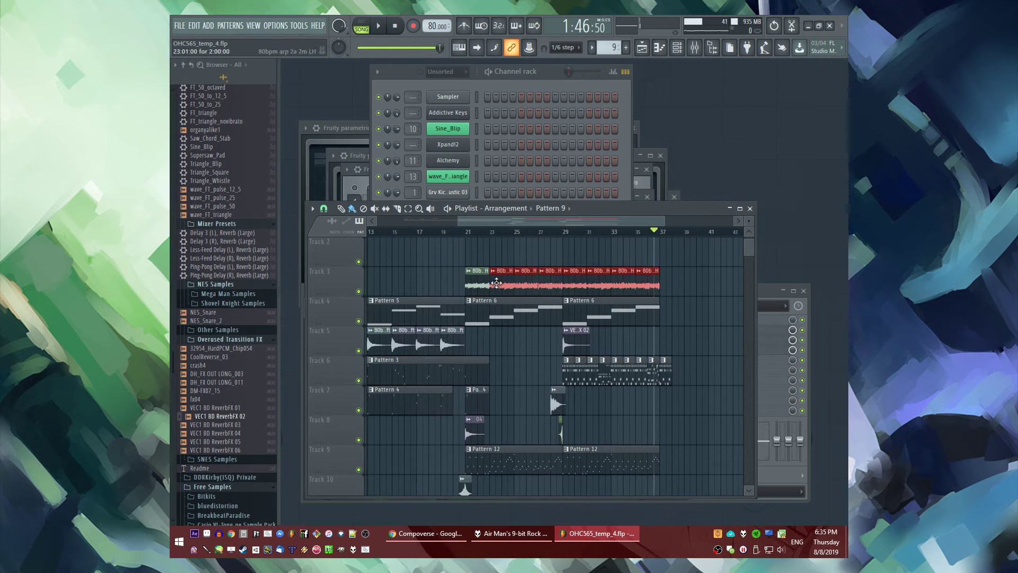
click(314, 329)
scroll(477, 339, down, 4)
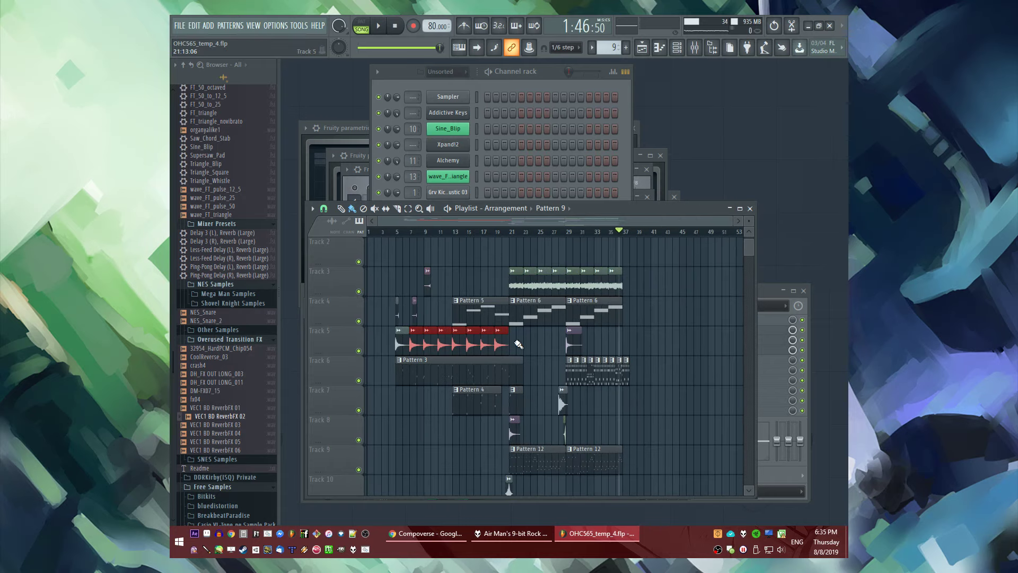
scroll(496, 350, up, 5)
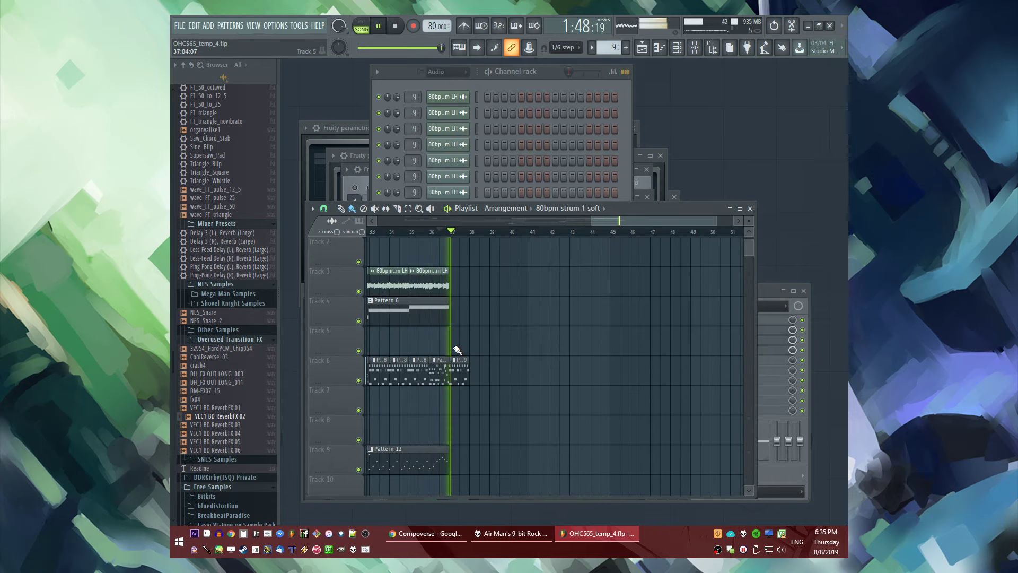
scroll(551, 341, down, 4)
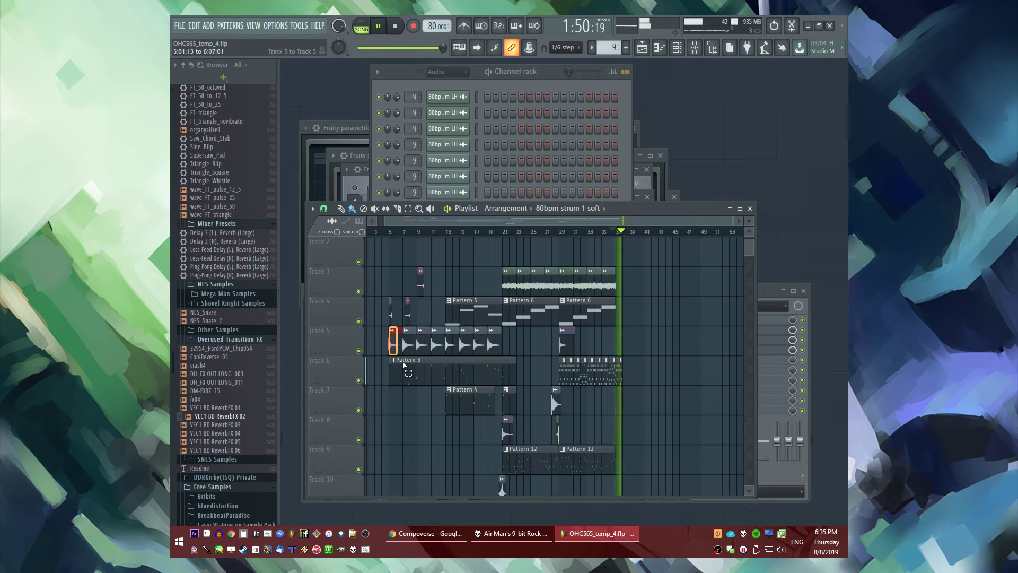
scroll(579, 348, up, 7)
key(ctrl+v)
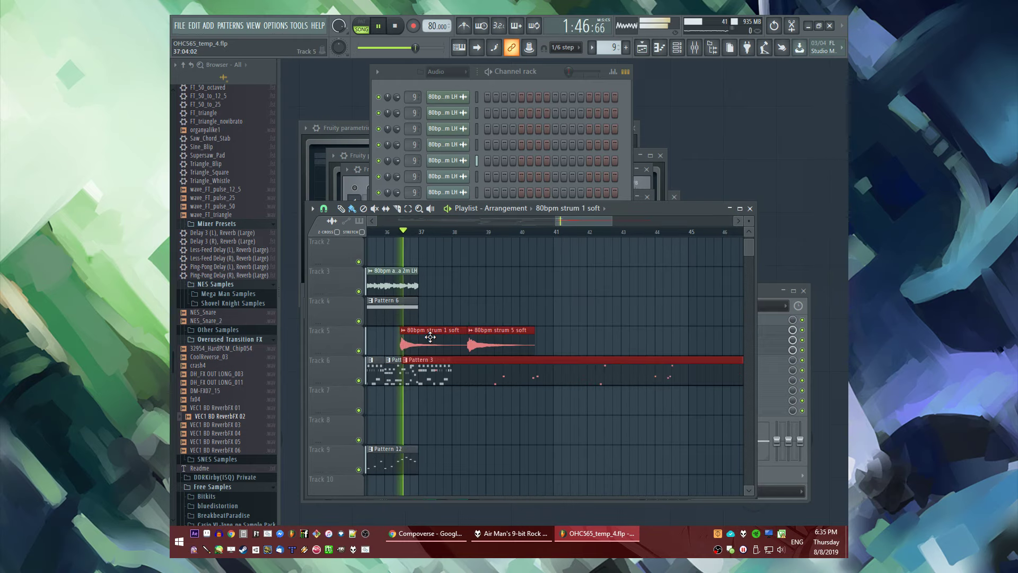
drag(440, 386, 441, 445)
click(504, 317)
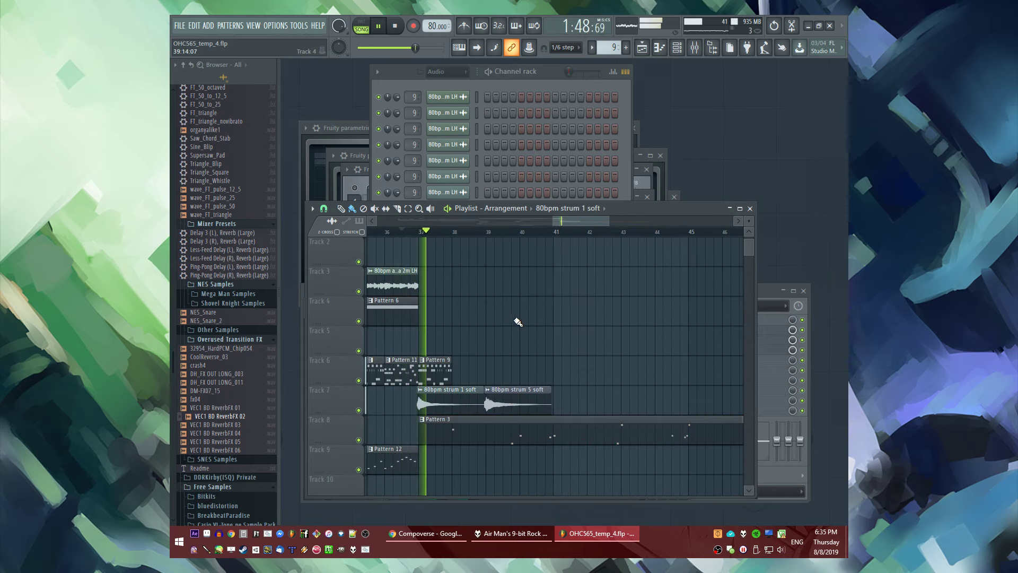
Open Pattern 9's Kontakt notes in the piano roll and add D#4 notes at steps 1, 5, 9 and 13
scroll(571, 365, down, 2)
scroll(529, 371, up, 2)
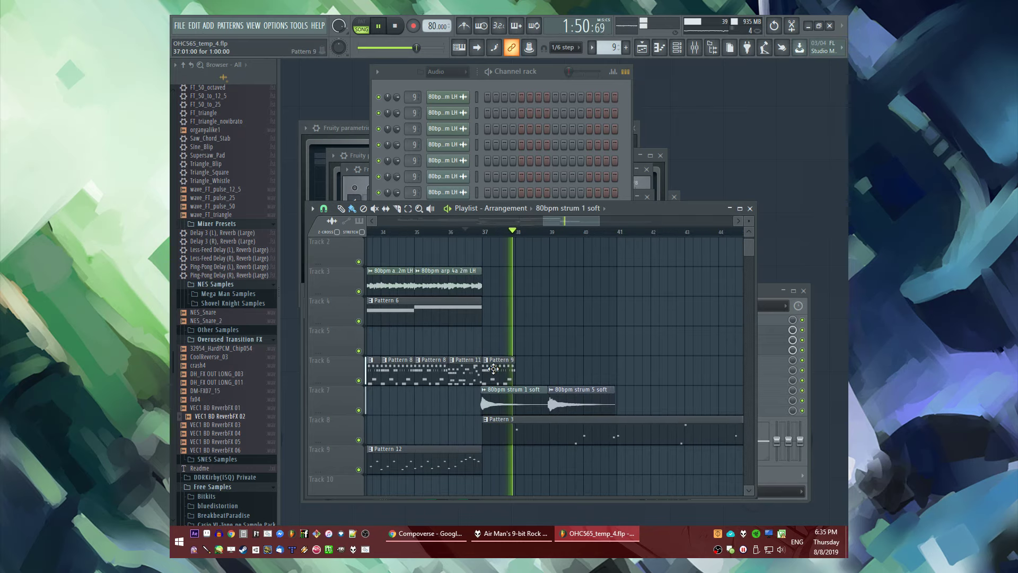
double_click(490, 370)
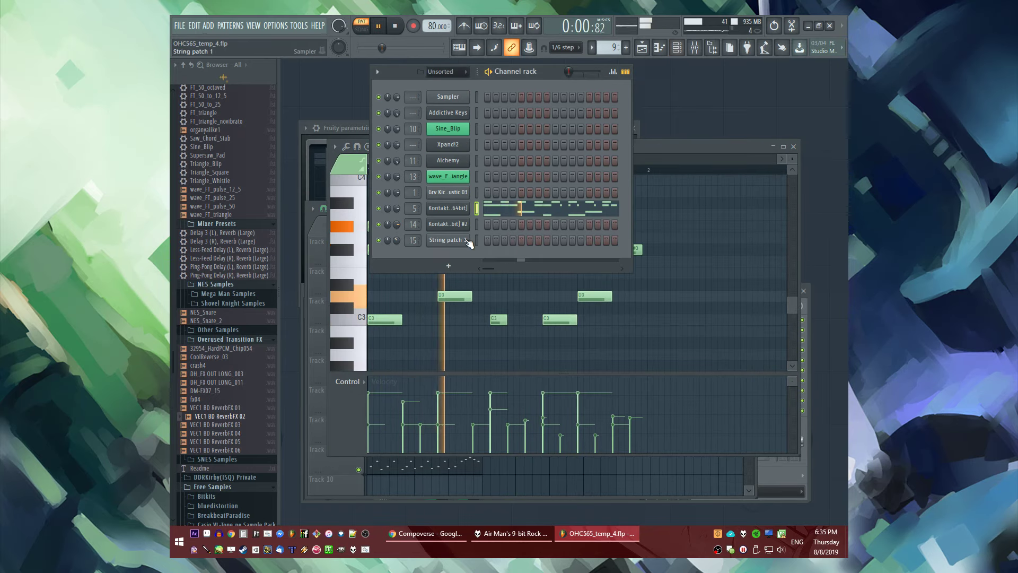
click(444, 314)
key(space)
scroll(375, 251, up, 3)
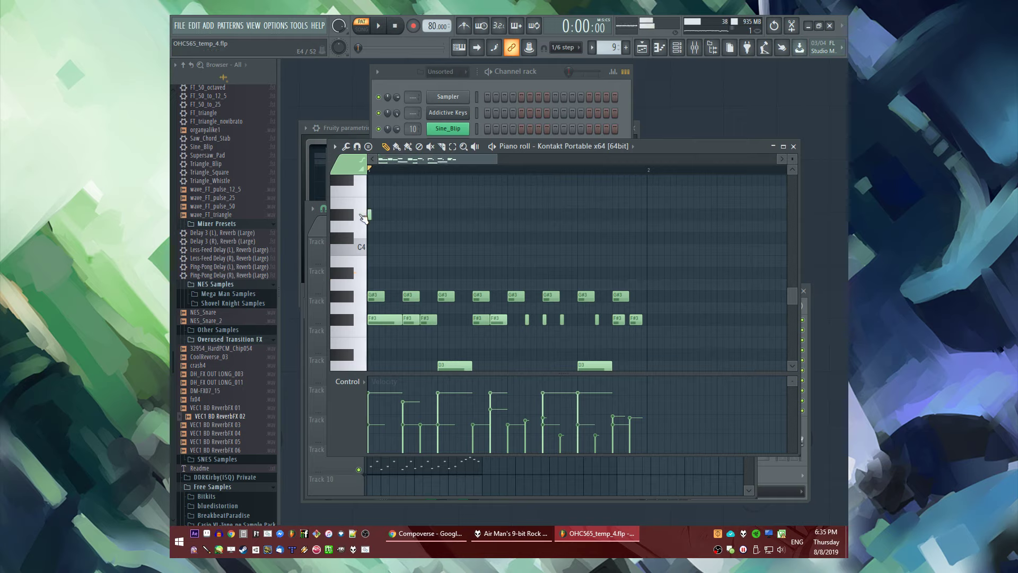
drag(363, 218, 401, 217)
key(space)
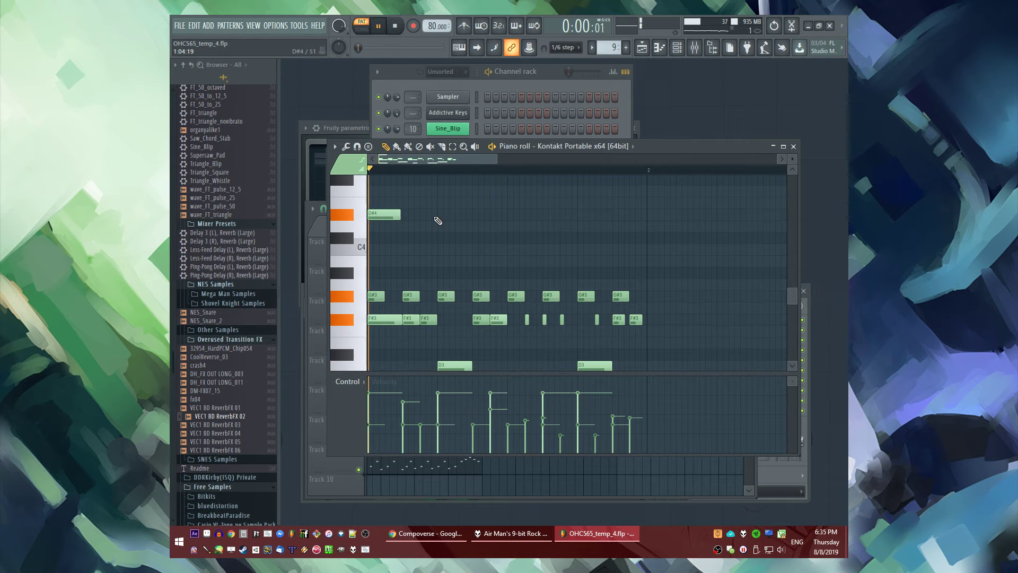
click(439, 214)
click(511, 215)
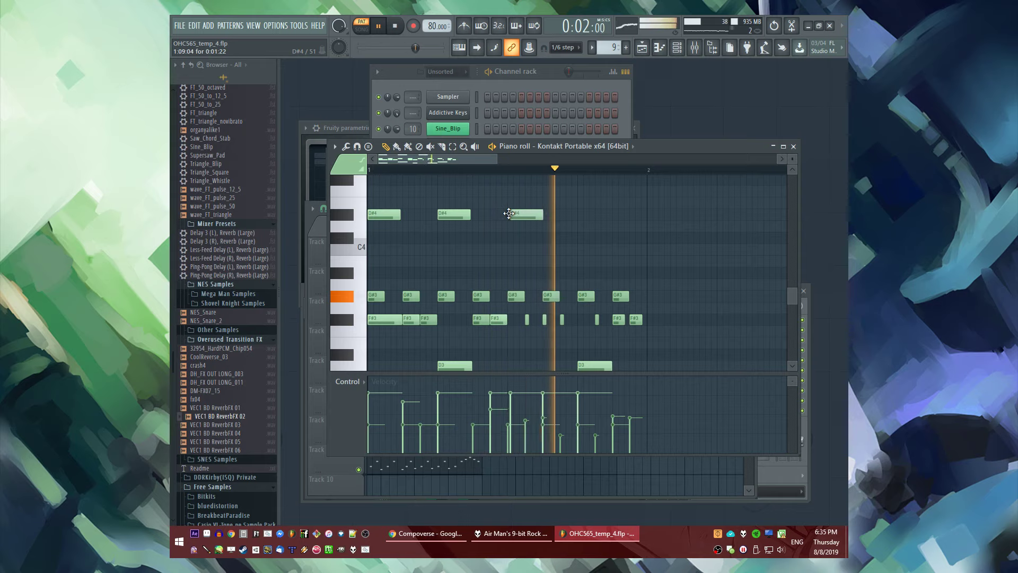
click(594, 214)
Select the four D#4 notes and lower their velocities to varied levels
drag(618, 208, 366, 221)
key(space)
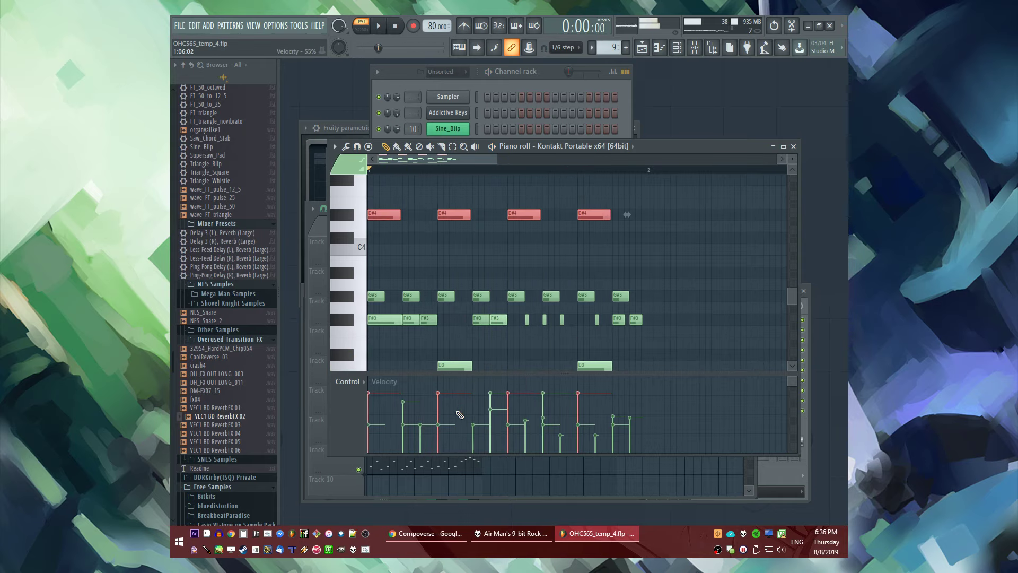
key(space)
mouse_move(459, 414)
mouse_down()
mouse_move(510, 406)
mouse_move(376, 405)
mouse_up()
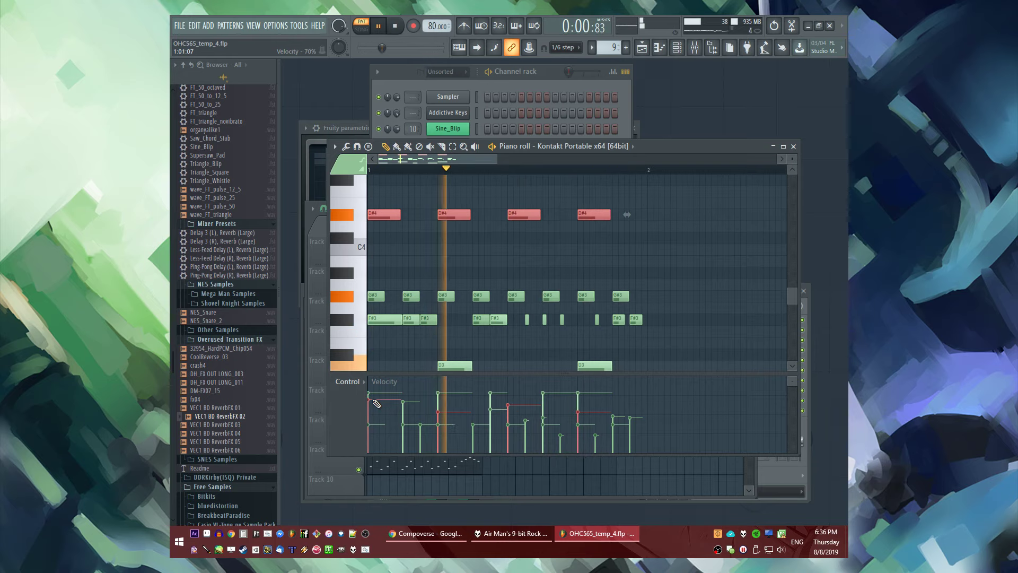
Delete all the G#3 notes from Pattern 9
scroll(375, 257, down, 2)
right_click(372, 260)
right_click(446, 260)
right_click(478, 261)
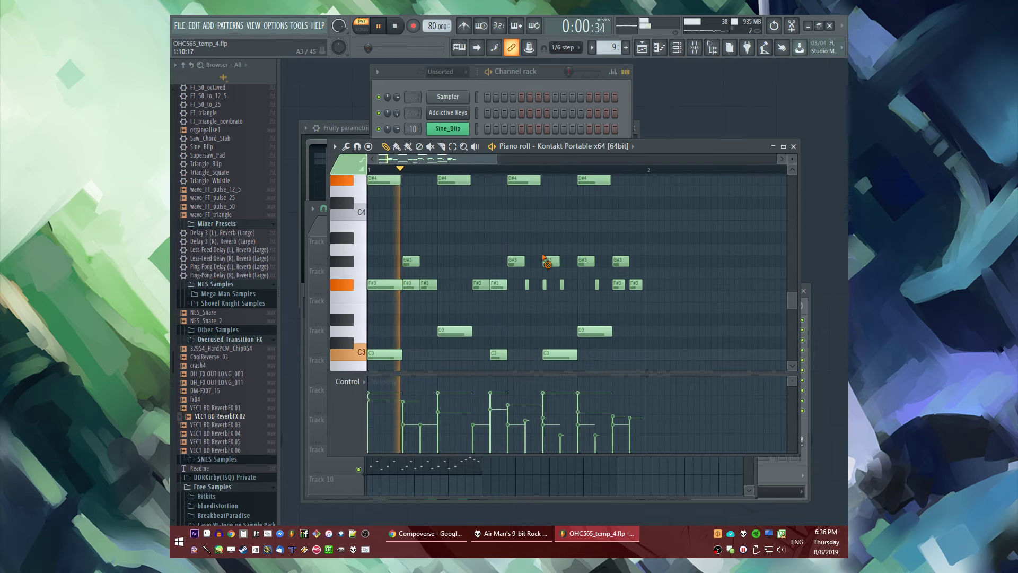
right_click(550, 261)
right_click(516, 260)
right_click(411, 261)
right_click(586, 260)
right_click(621, 260)
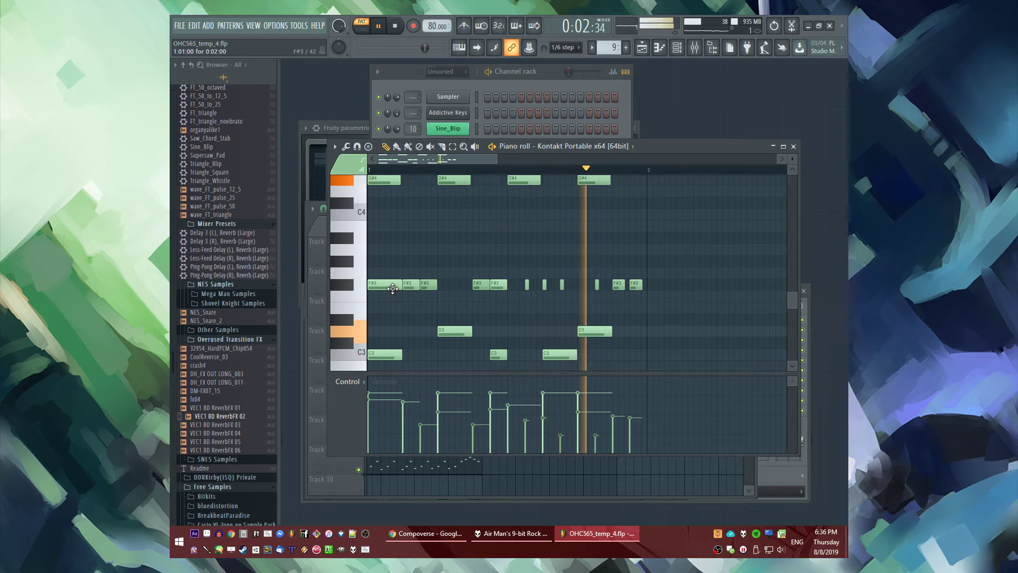
Thin out the F#3 notes in Pattern 9 by removing those at steps 1, 4, 8 and 14
right_click(428, 285)
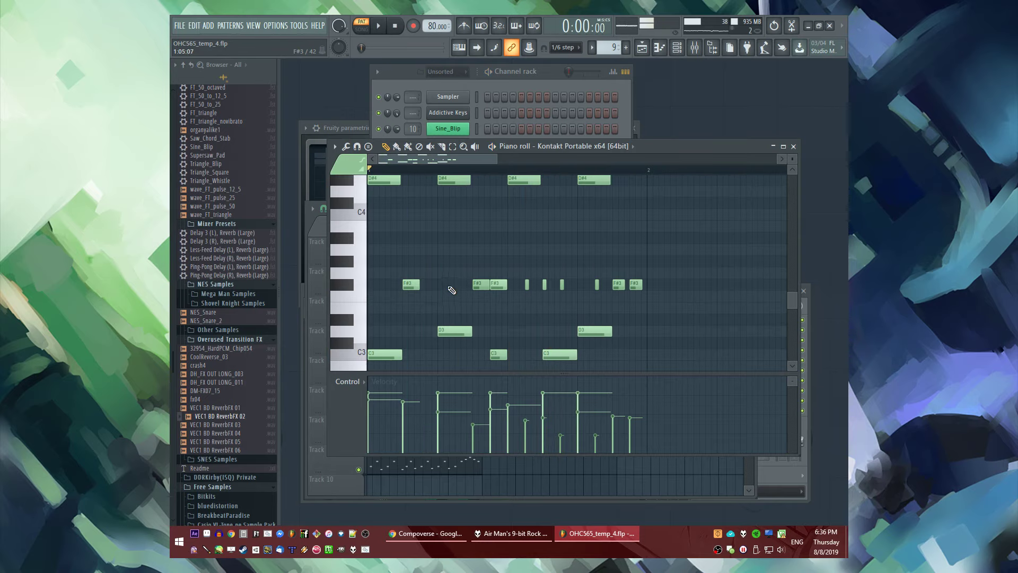
right_click(490, 284)
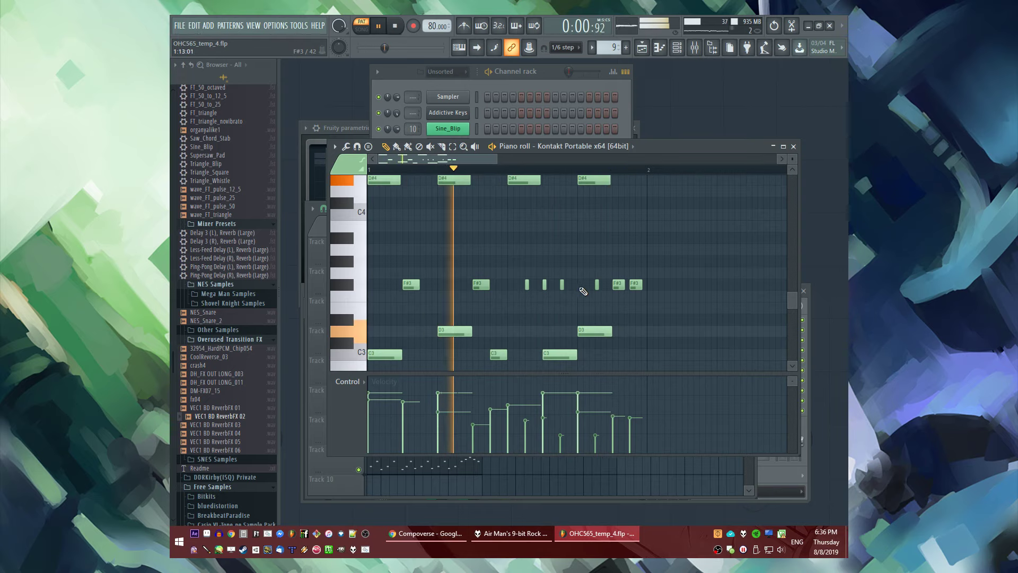
right_click(596, 286)
right_click(636, 284)
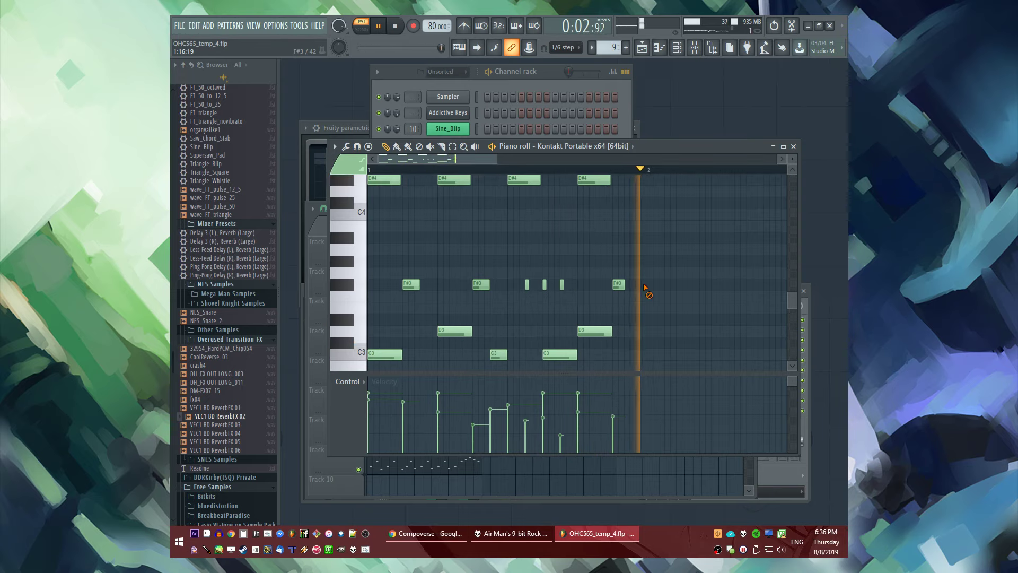
click(634, 284)
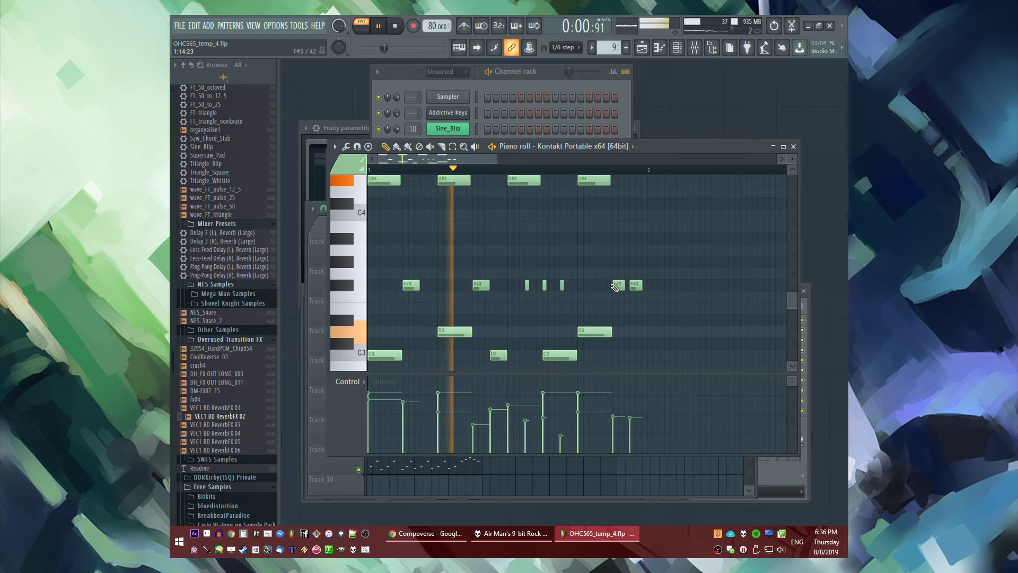
In the playlist, repeat the Pattern 9 clip on Track 6 from bar 37 through bar 44
key(F5)
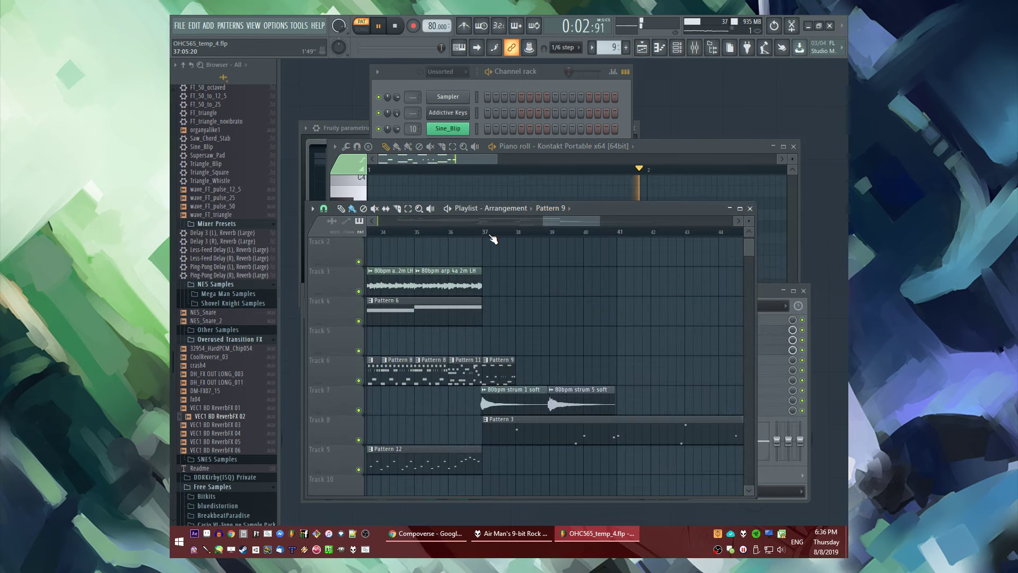
drag(514, 369, 719, 368)
scroll(583, 339, down, 3)
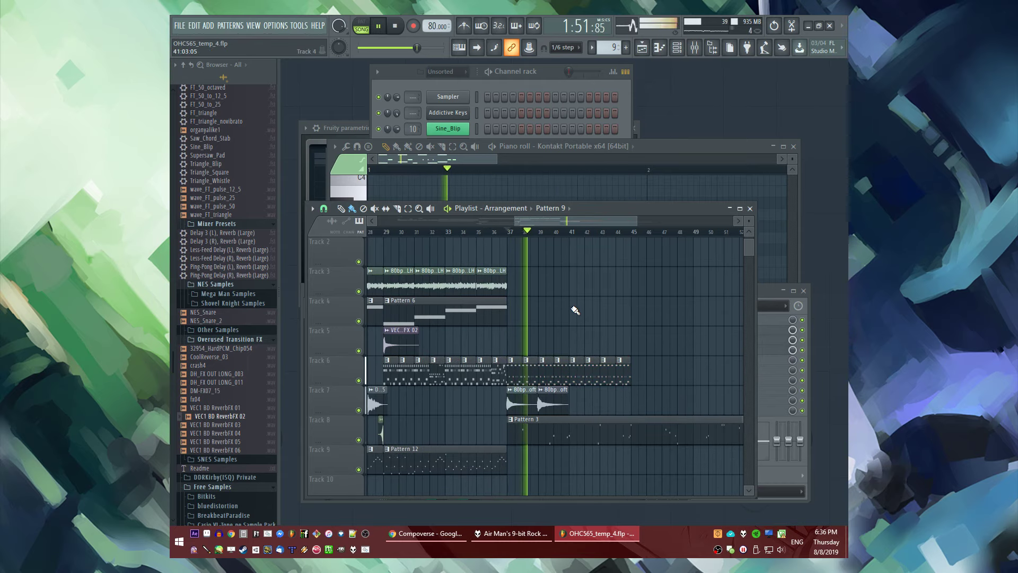
Review the arrangement by playing it from bars 5 and 15, and check the loudness against the reference track in foobar2000
scroll(575, 310, down, 2)
scroll(537, 323, up, 1)
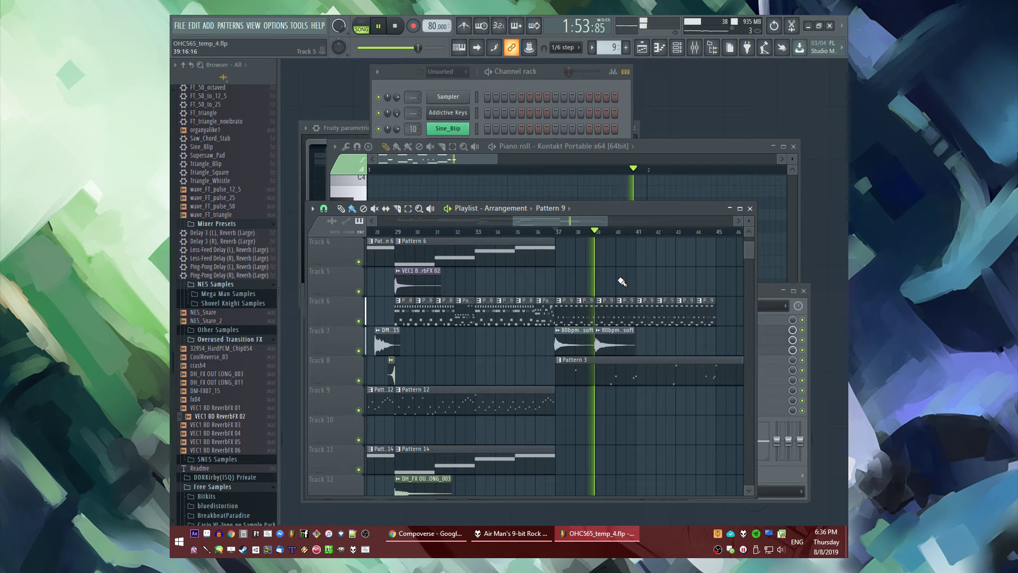
scroll(530, 266, down, 3)
scroll(441, 248, up, 3)
scroll(461, 278, down, 3)
click(392, 233)
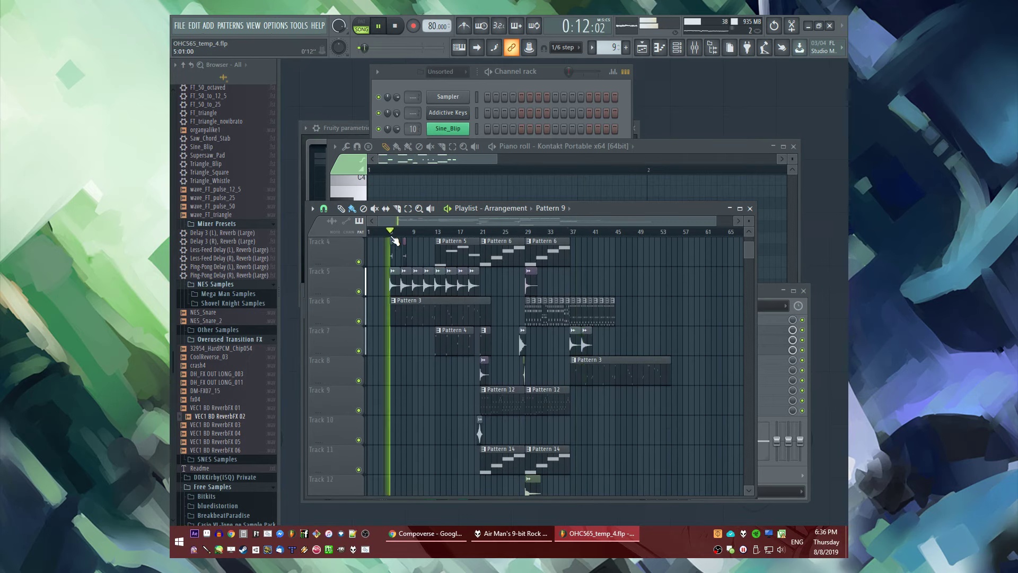
click(448, 233)
scroll(448, 234, up, 3)
click(456, 234)
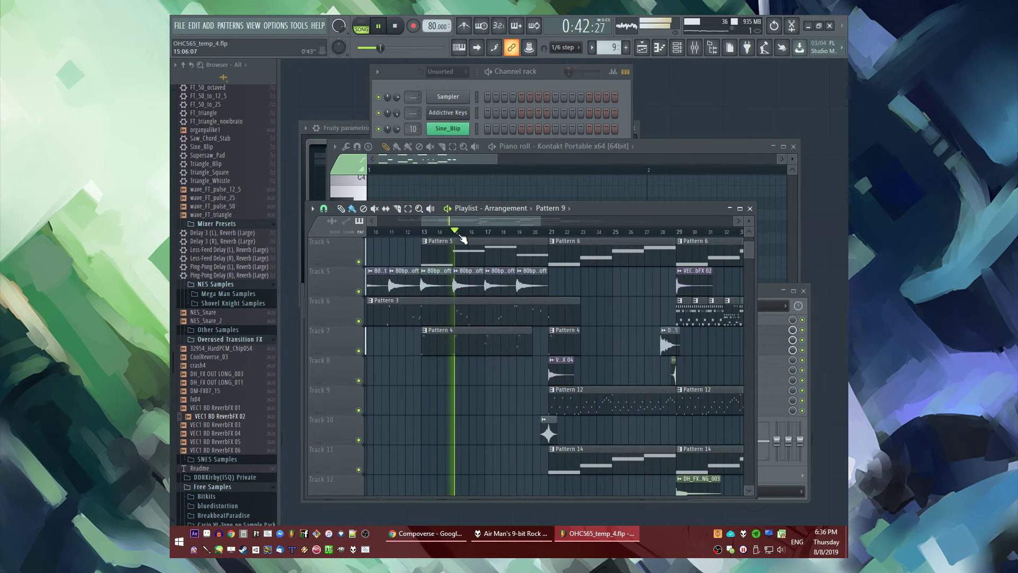
click(524, 533)
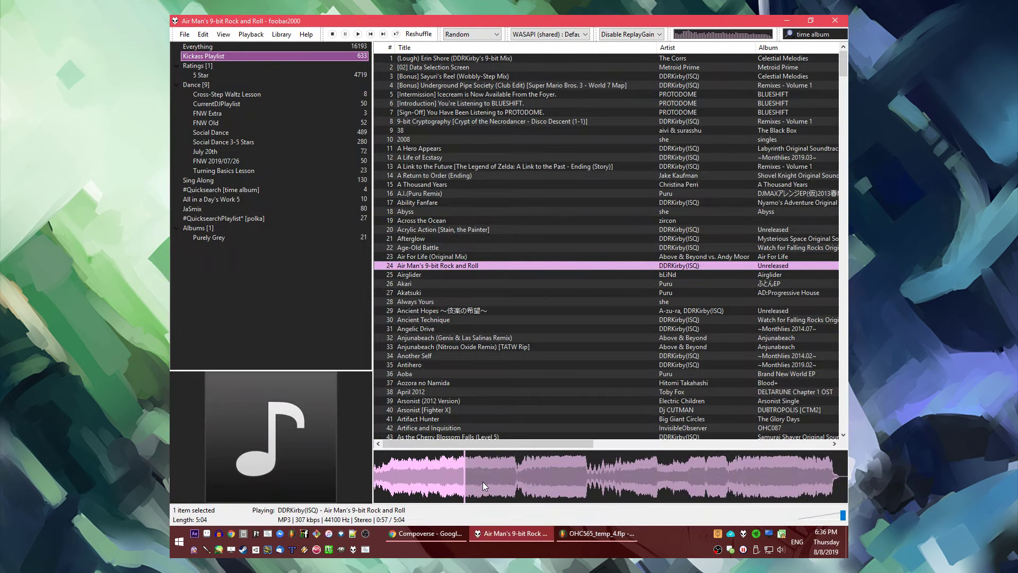
click(576, 533)
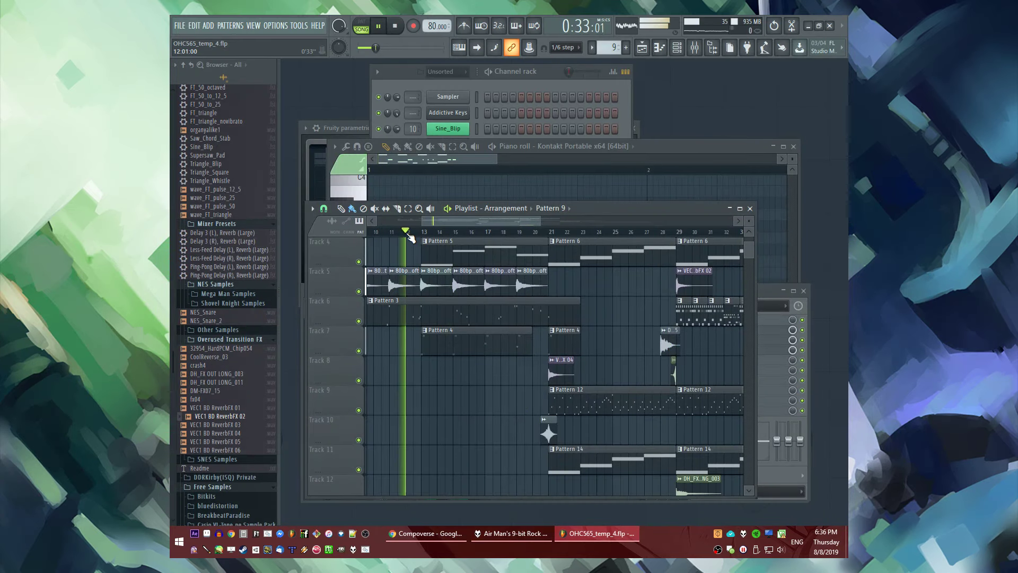
Open iZotope Ozone 5 on the Master mixer track and set the maximizer threshold to about -3.0
click(321, 351)
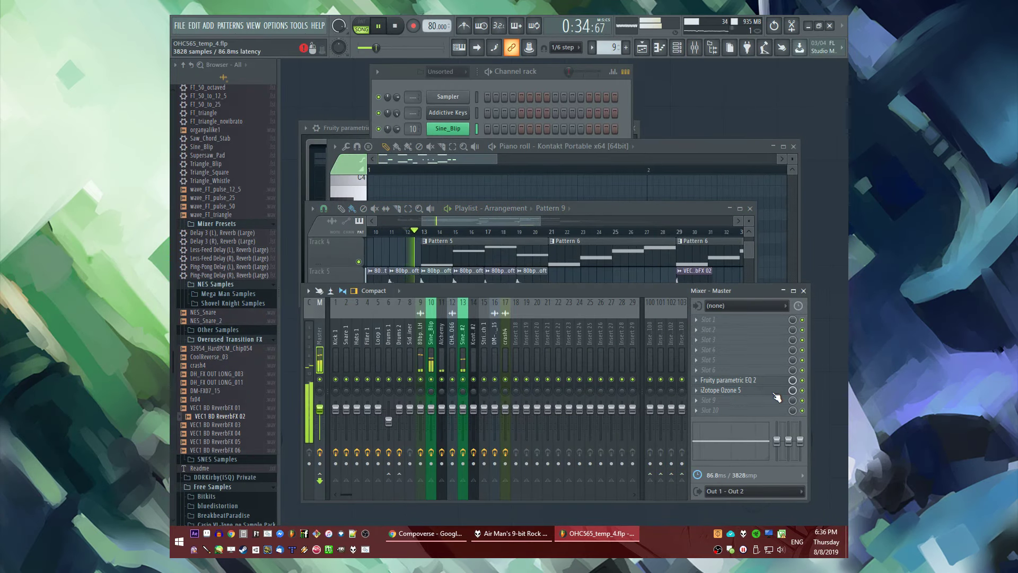
click(724, 390)
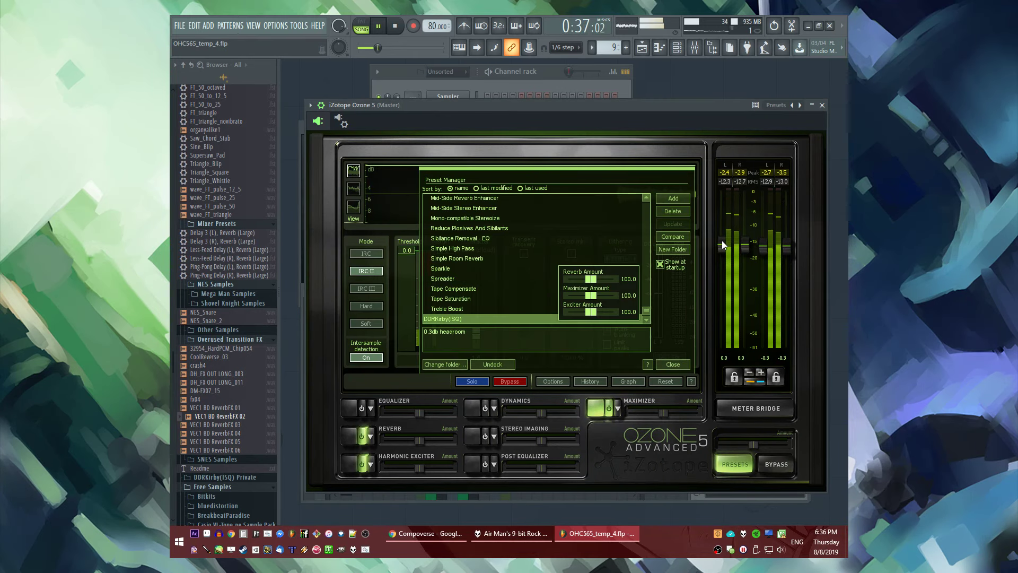
double_click(720, 256)
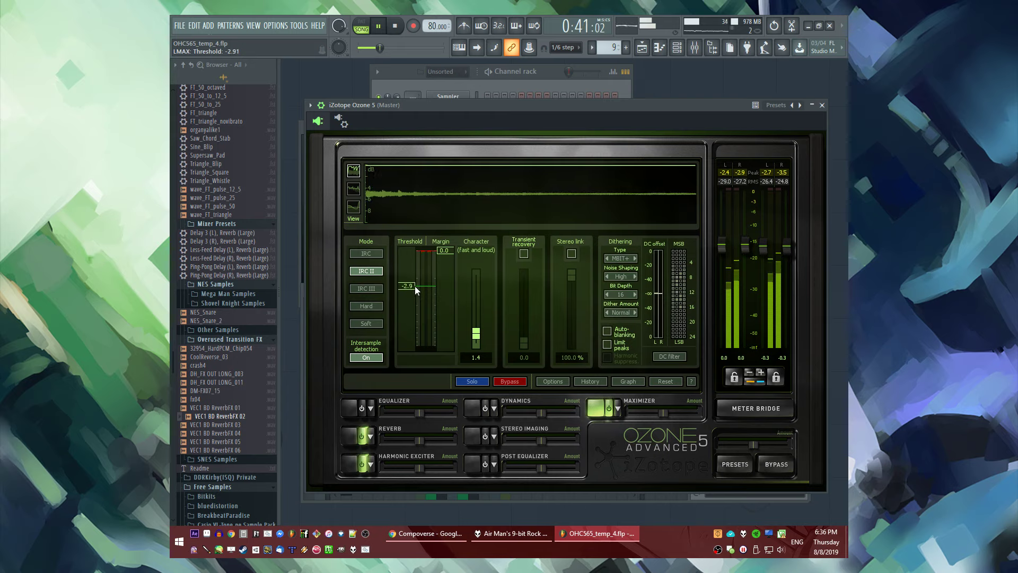
mouse_move(417, 288)
mouse_down()
mouse_move(412, 274)
mouse_move(424, 316)
mouse_up()
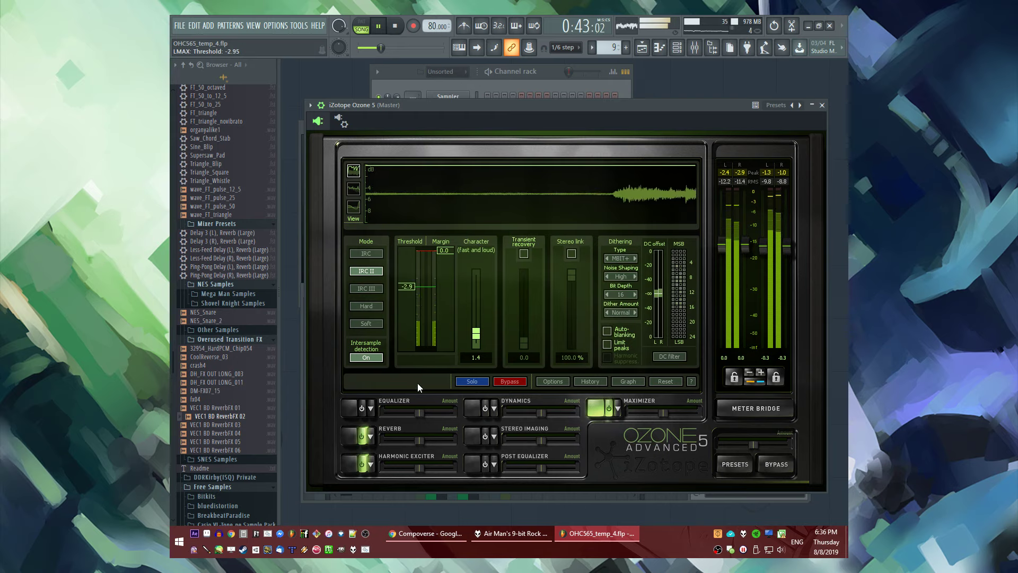
drag(418, 383, 399, 448)
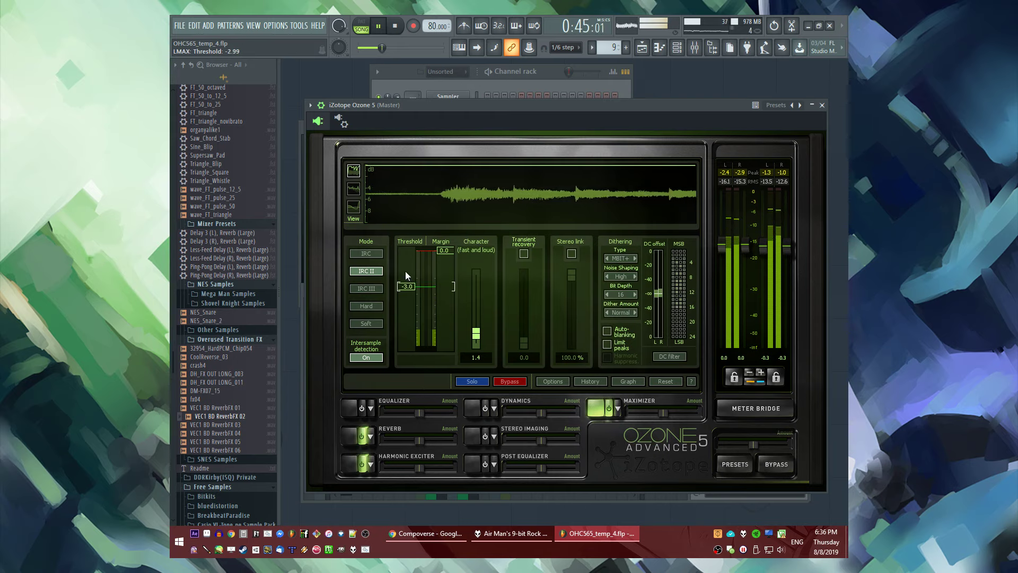
Return to the playlist and play the arrangement from bar 21 to check the master level
key(F5)
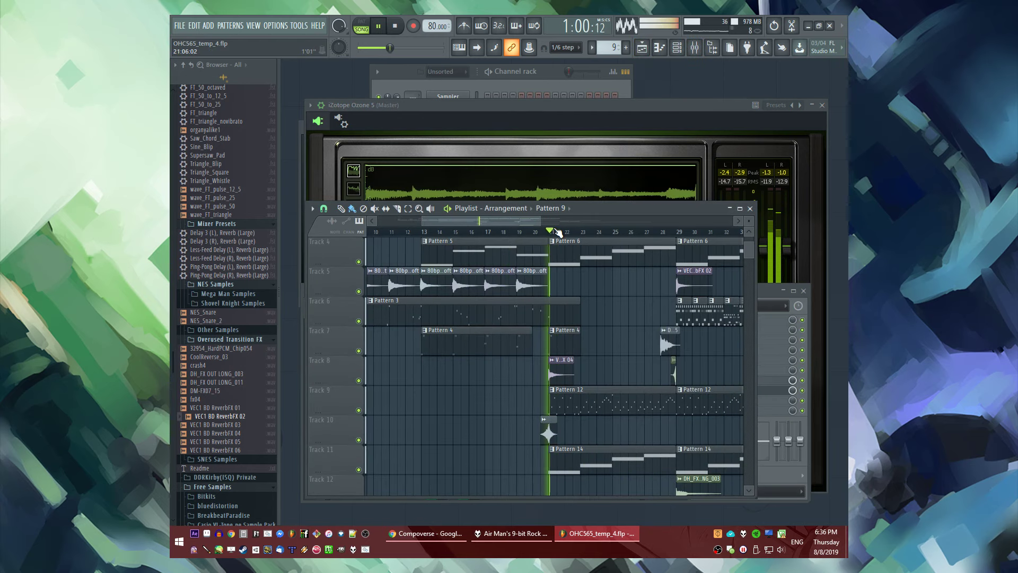
scroll(558, 233, up, 2)
scroll(573, 334, up, 1)
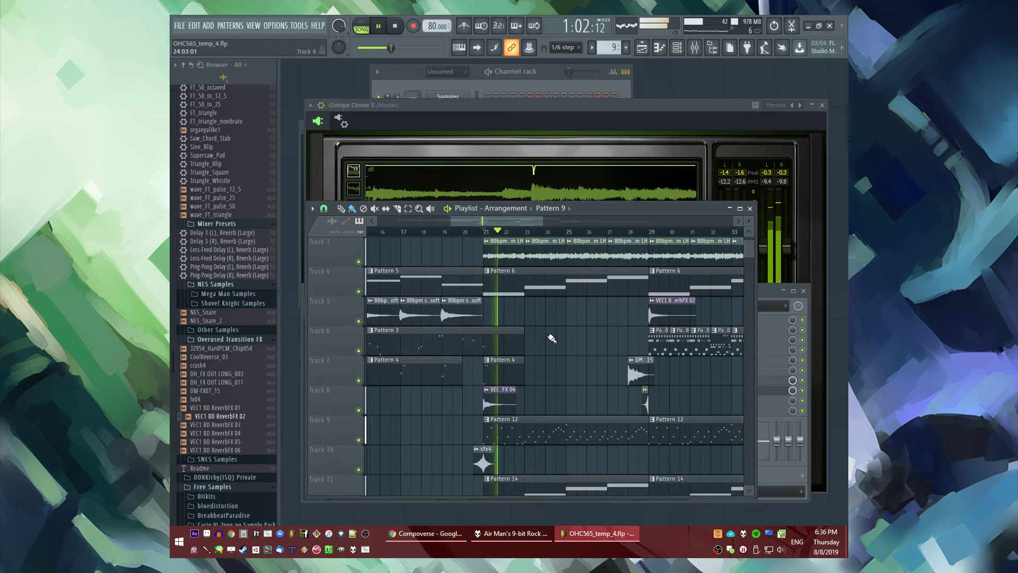
Inspect the Fruity parametric EQ 2 on the second Kontakt Portable mixer track during playback
key(F9)
click(471, 347)
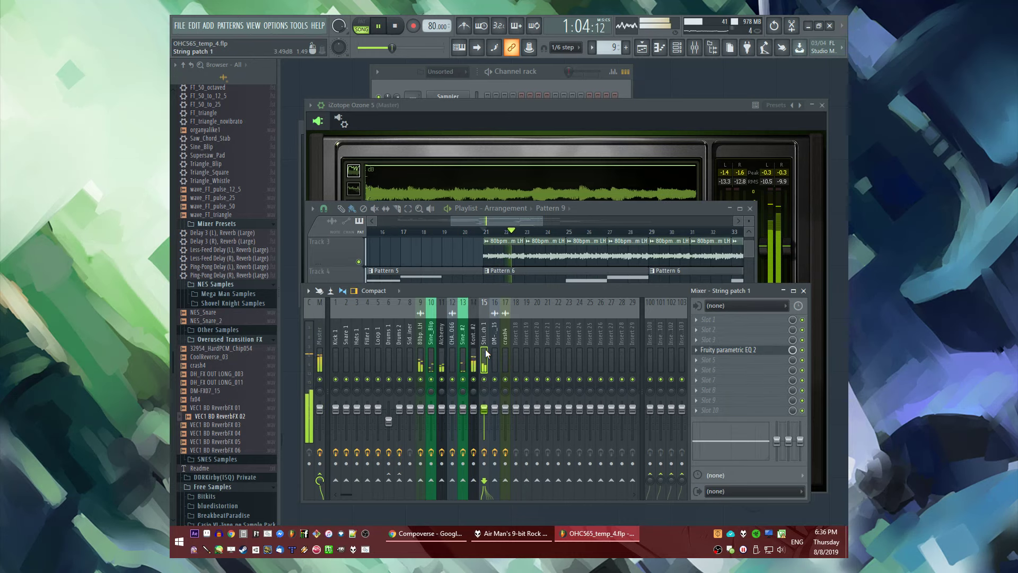
click(745, 330)
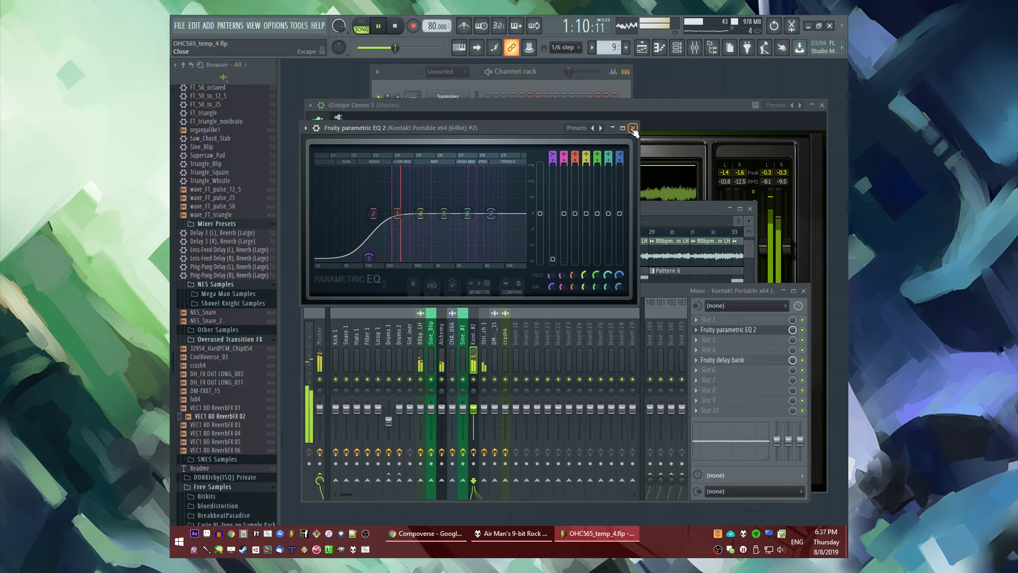
click(632, 128)
Play the arrangement through the transition at bar 29 and examine the playlist clips around bar 37
click(591, 249)
scroll(591, 249, up, 2)
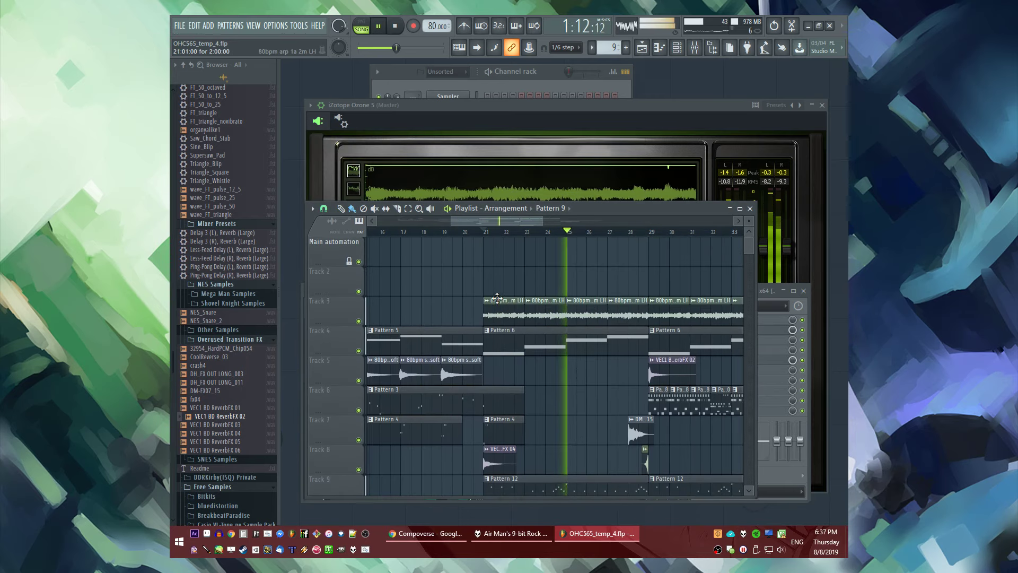
scroll(531, 255, up, 2)
scroll(529, 245, down, 1)
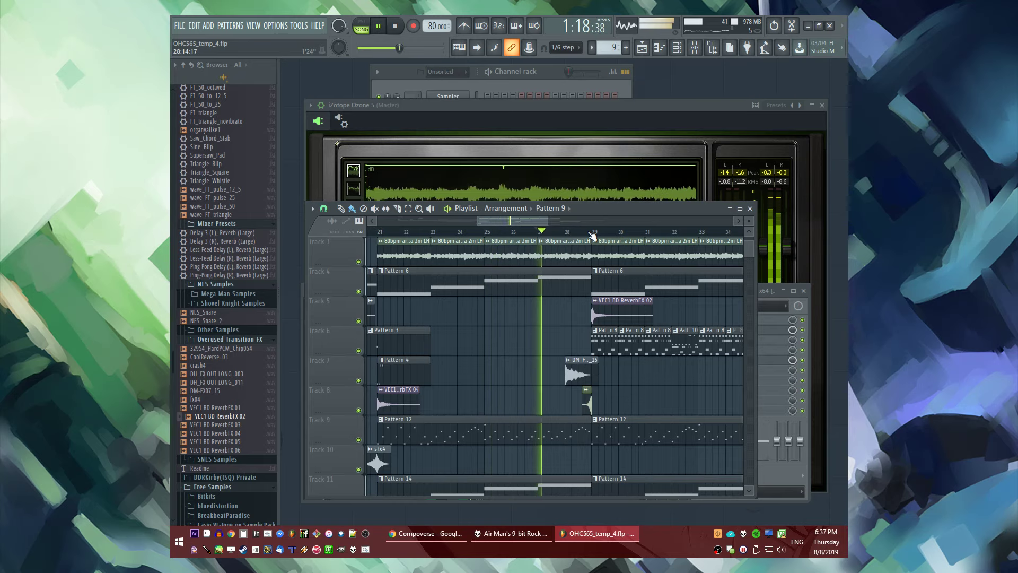
scroll(609, 390, down, 3)
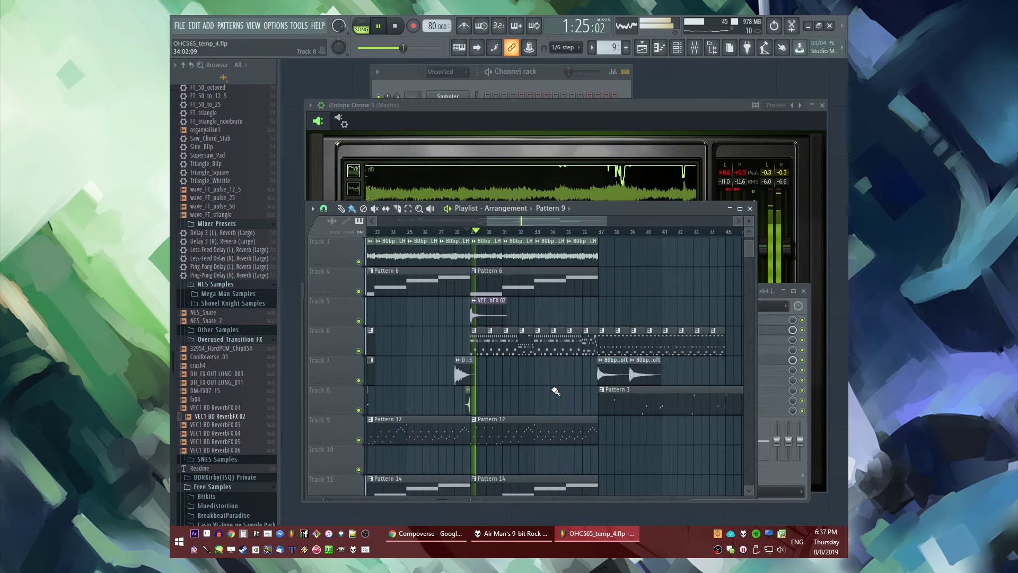
scroll(554, 390, up, 1)
scroll(615, 355, down, 5)
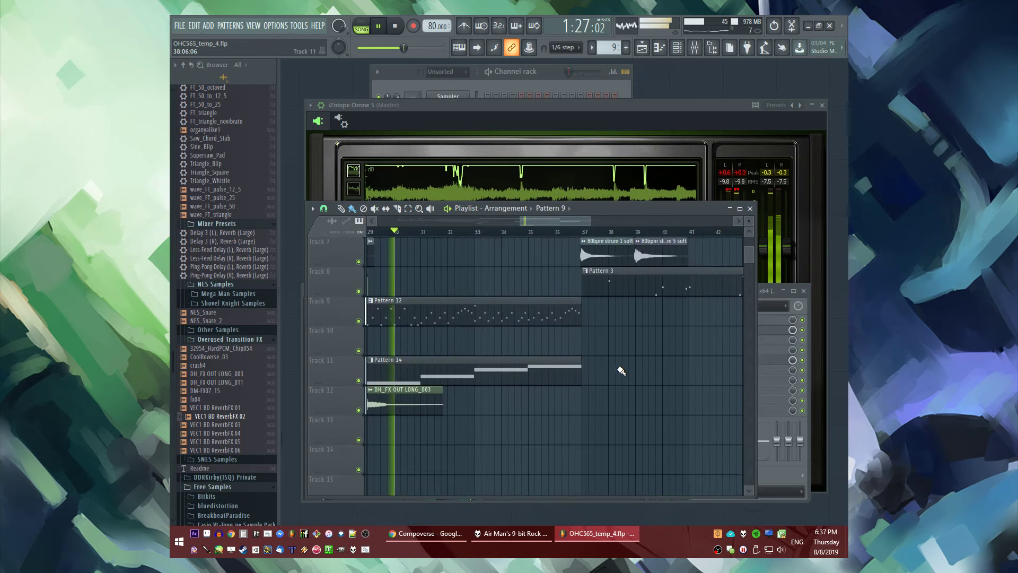
Place a Pattern 15 clip on Track 10 at bar 37 and add an Independence Free instrument channel
click(588, 340)
click(208, 26)
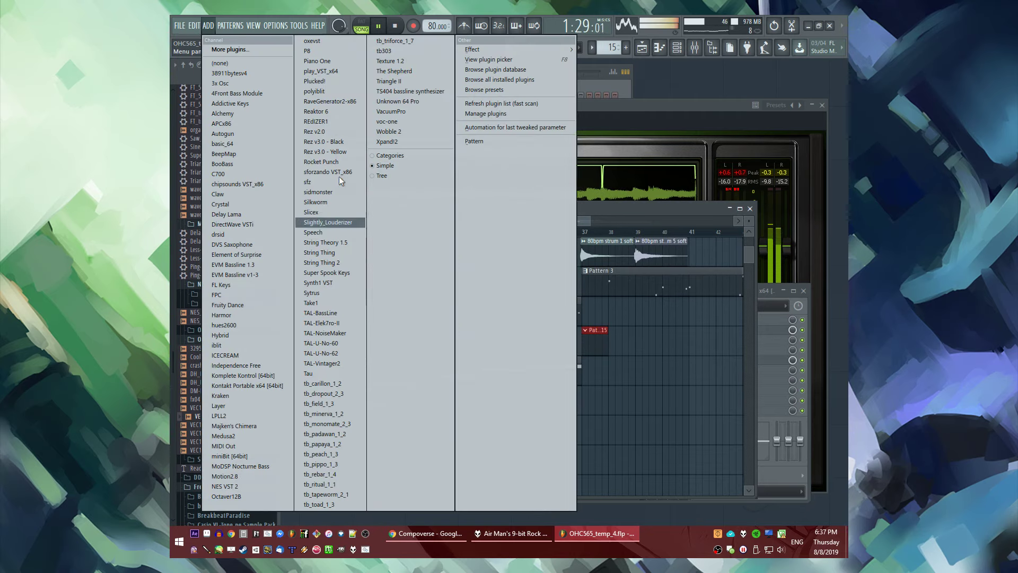
click(272, 366)
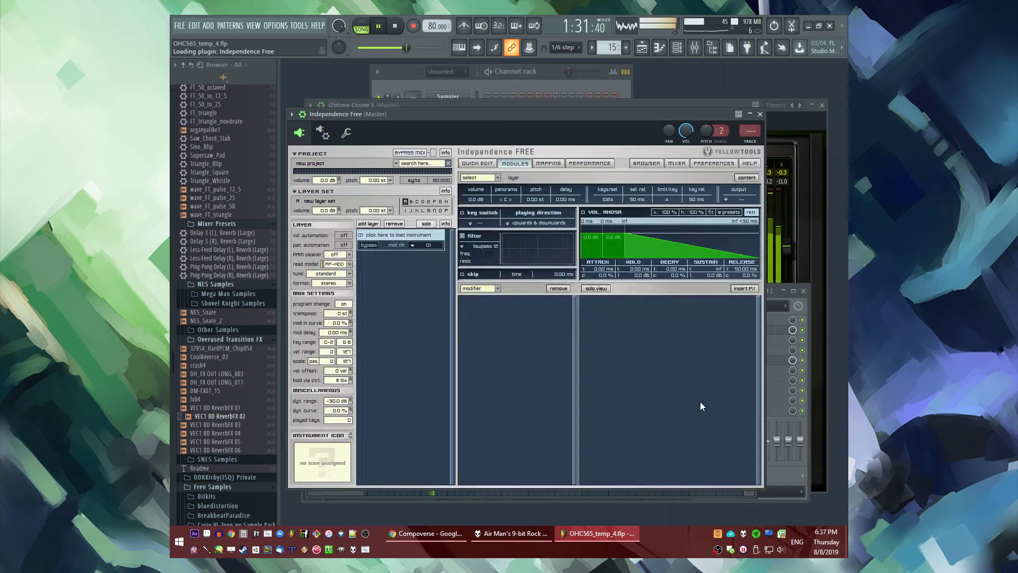
Play the transition into bar 37 and review the surrounding playlist clips and the channel rack
key(F5)
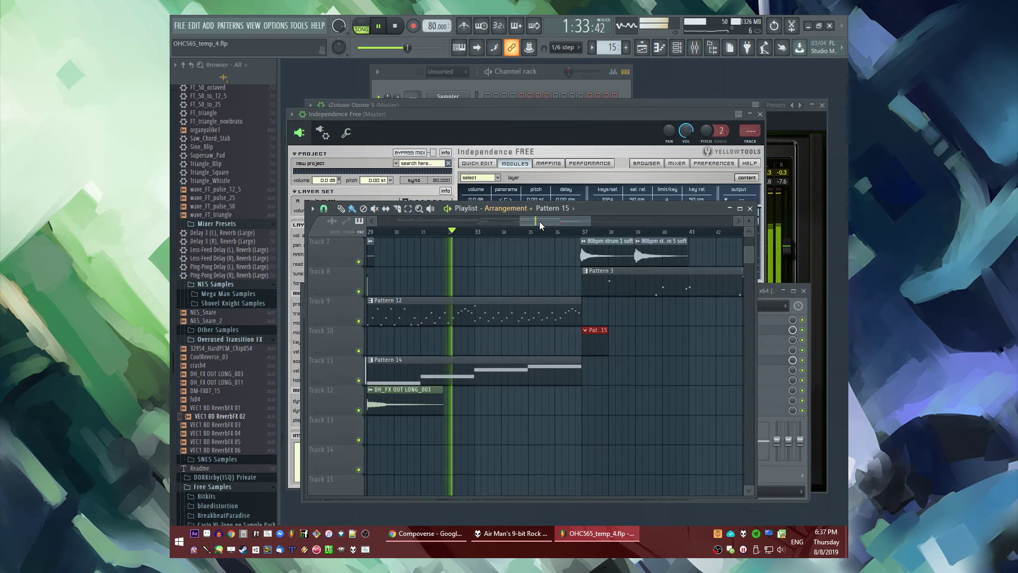
scroll(470, 317, down, 5)
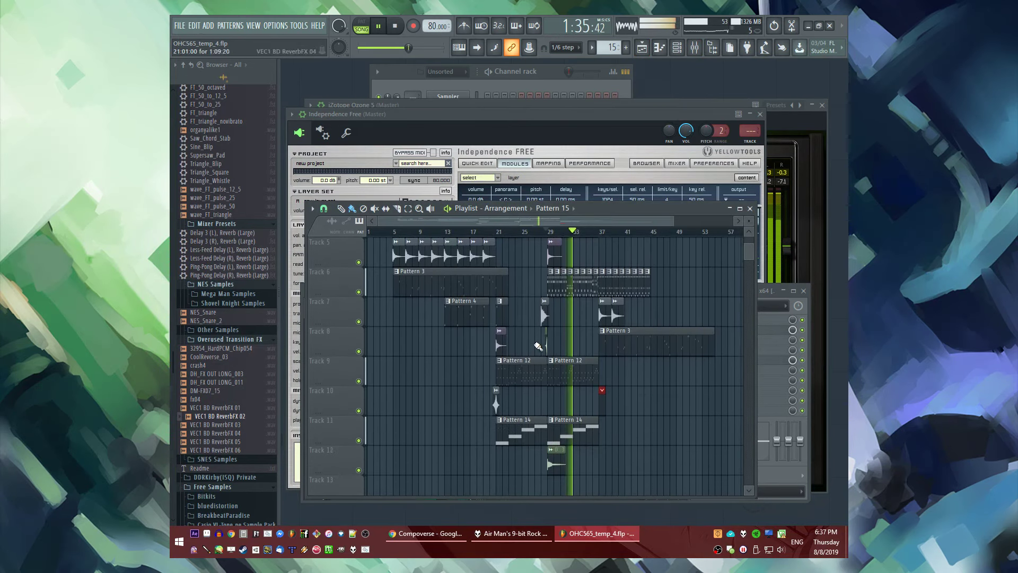
scroll(621, 303, up, 3)
scroll(574, 241, up, 2)
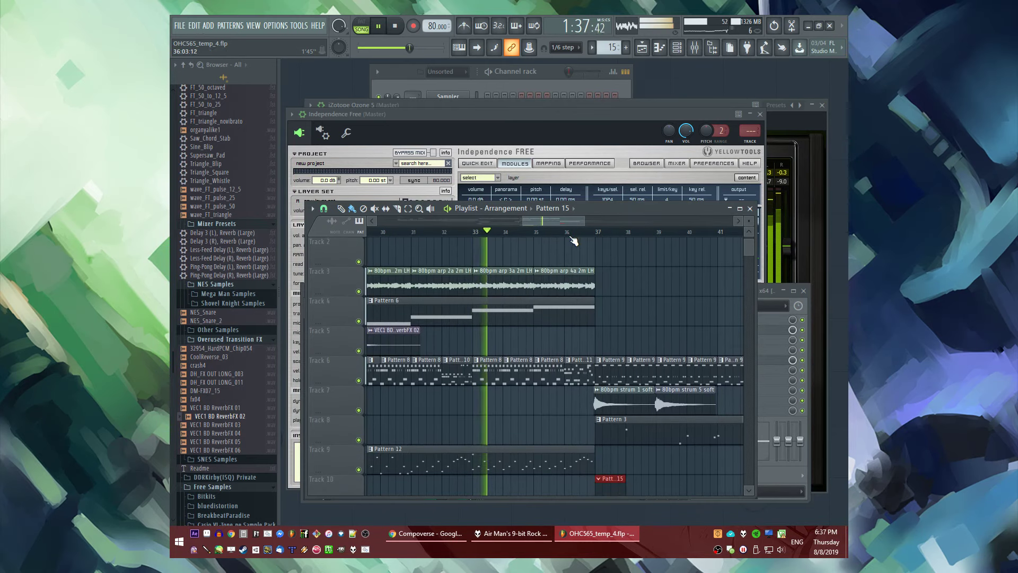
scroll(513, 431, down, 2)
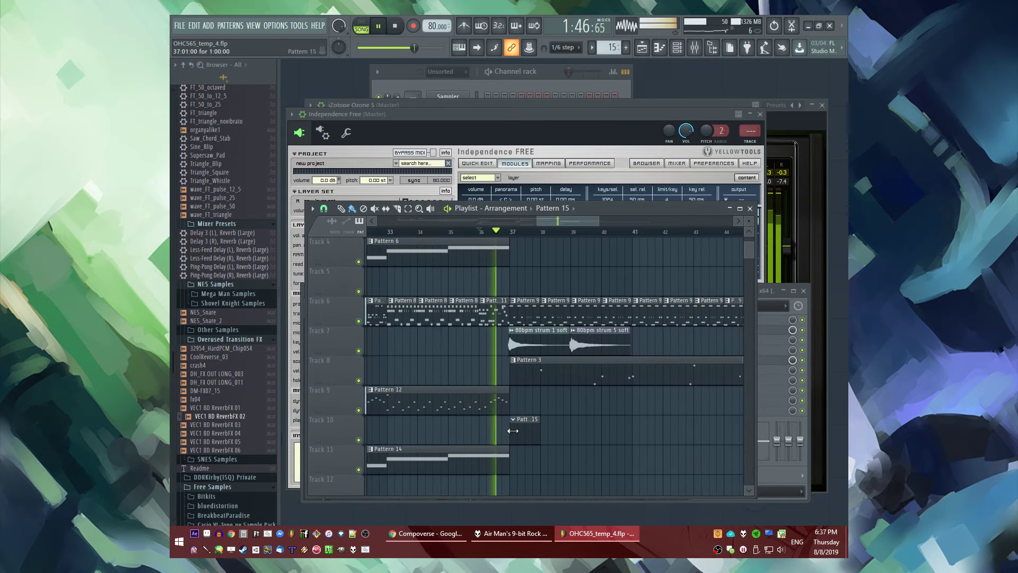
key(F6)
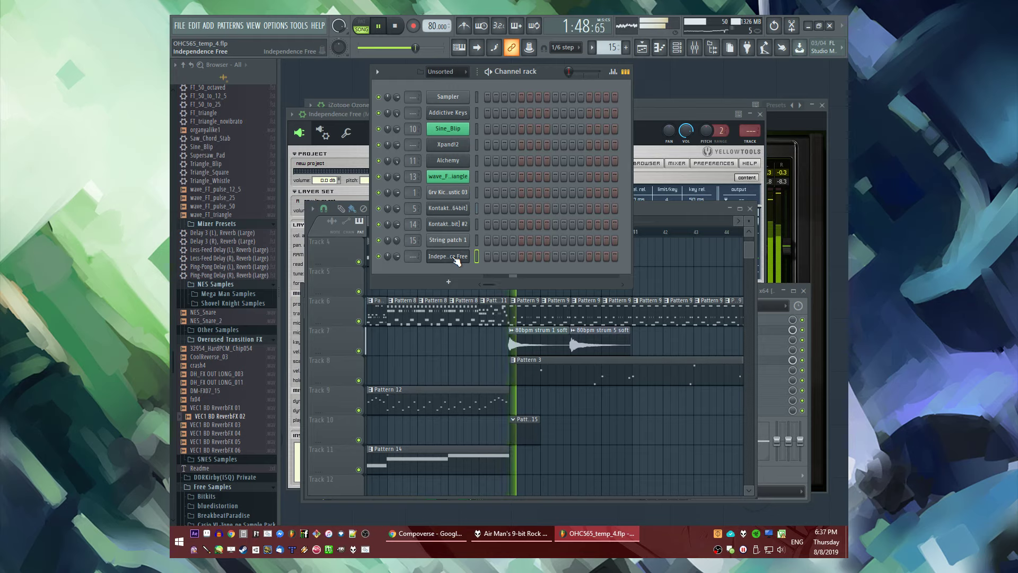
key(F5)
scroll(541, 344, up, 2)
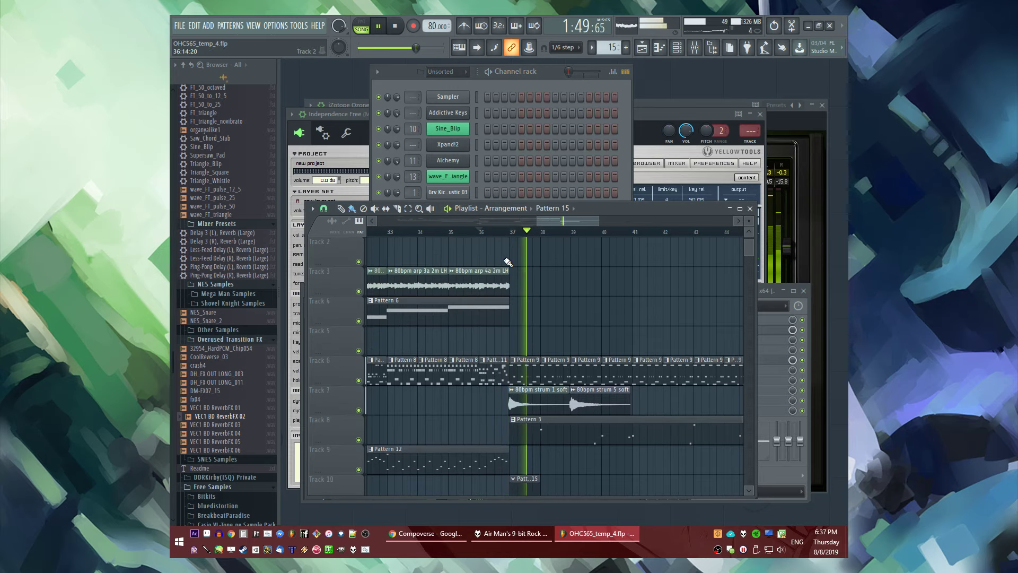
click(483, 234)
scroll(509, 297, down, 3)
scroll(526, 315, up, 2)
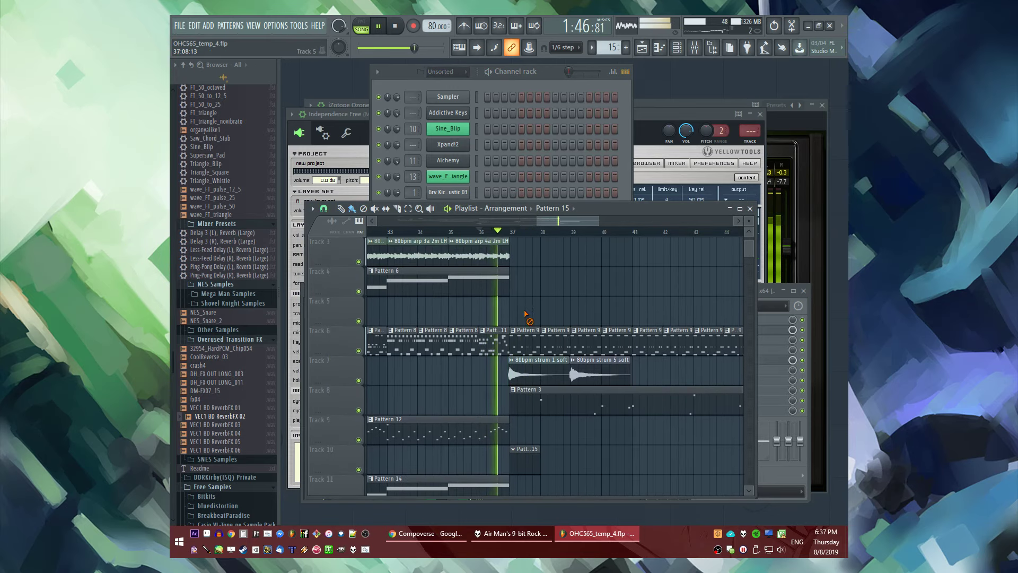
Place a new Pattern 16 clip on Track 5 at bar 37 and draw a C#4 note at its start for the first Kontakt Portable channel
key(F4)
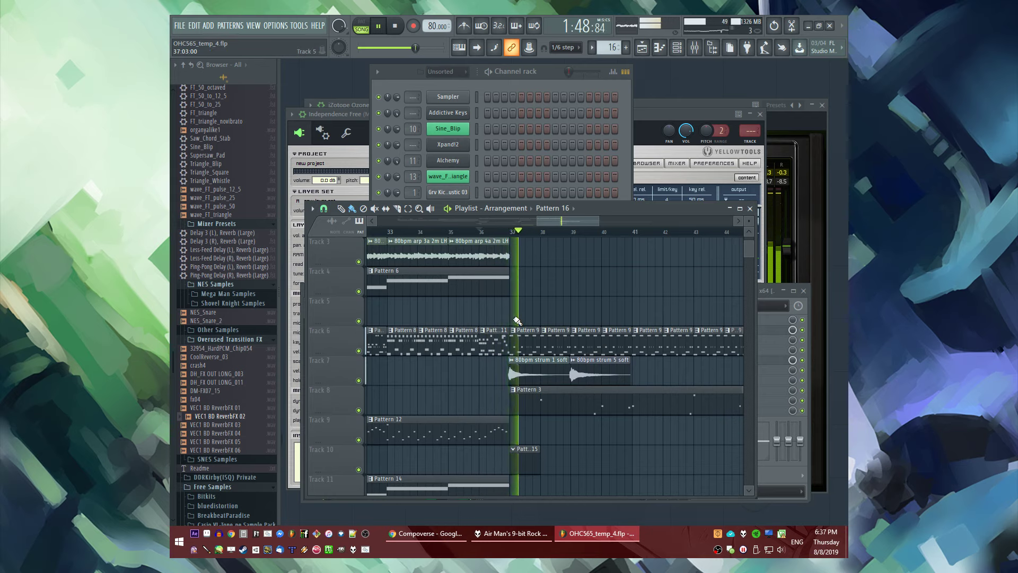
key(F6)
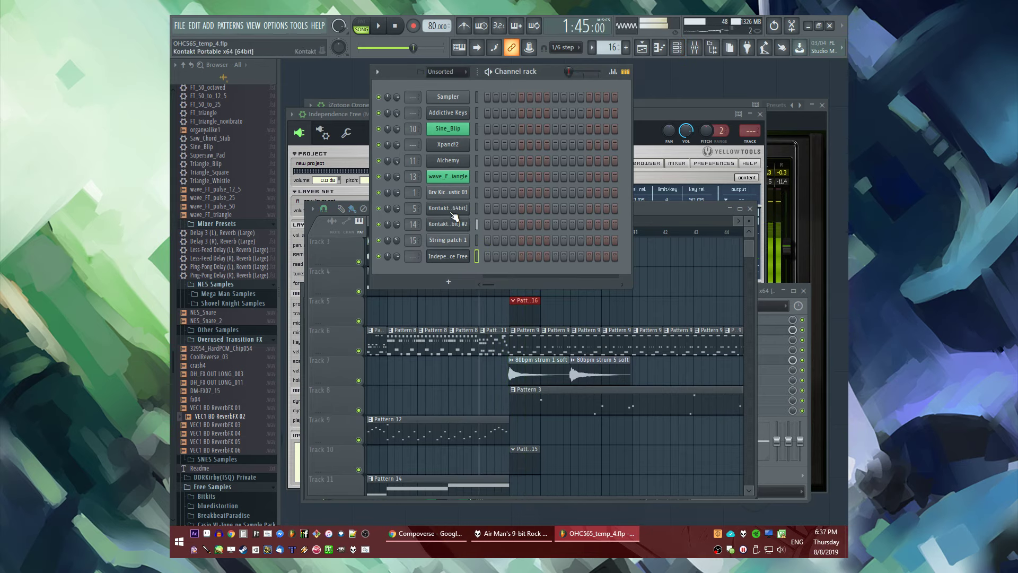
right_click(455, 217)
click(495, 208)
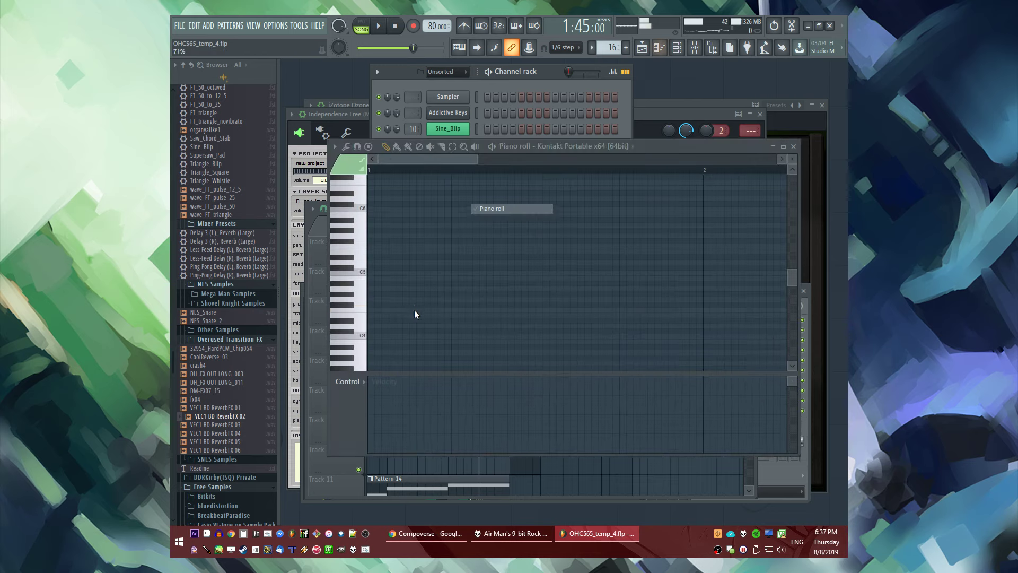
click(378, 309)
mouse_move(378, 310)
mouse_down()
mouse_move(374, 370)
mouse_move(365, 324)
mouse_up()
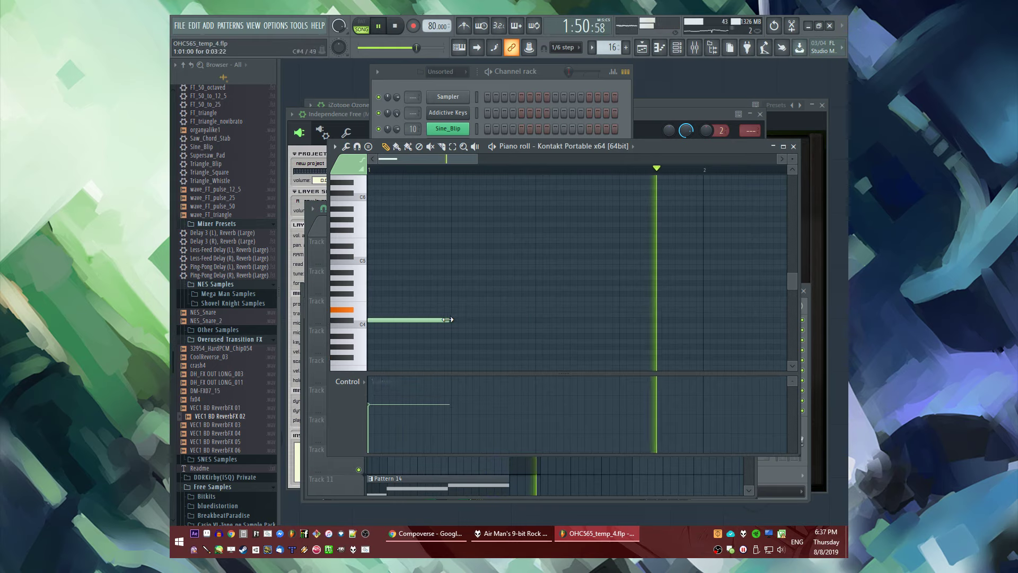
In Pattern 15, draw a G#4 note at the start for Independence Free and raise its velocity
key(F5)
double_click(522, 433)
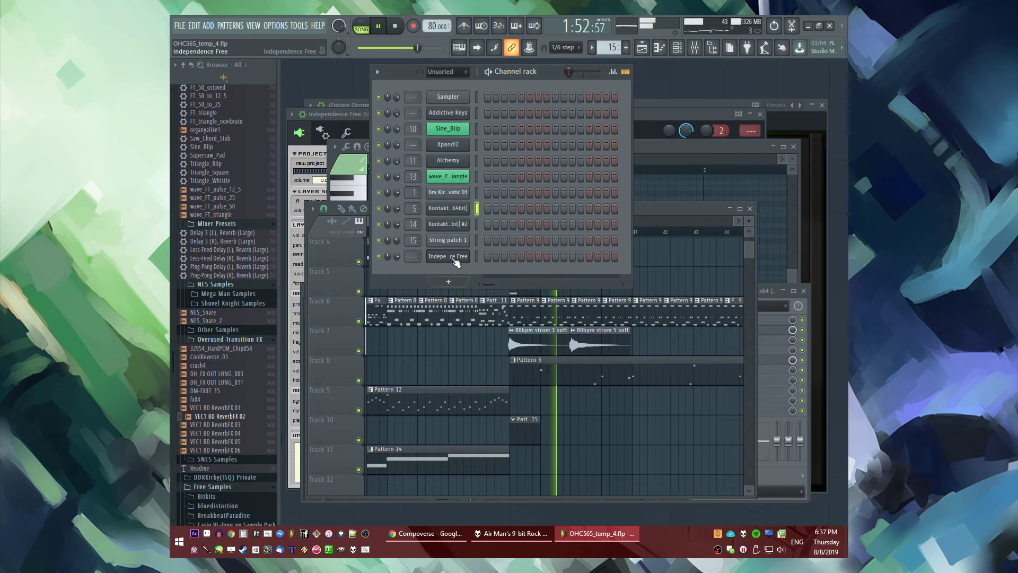
right_click(471, 251)
click(504, 260)
drag(396, 289, 366, 289)
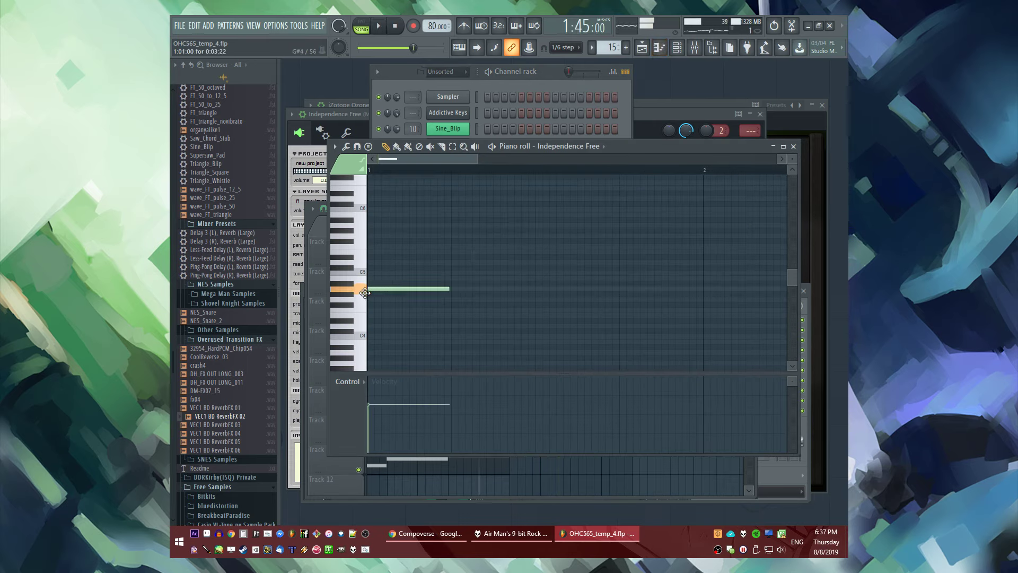
click(405, 392)
Load the E-Piano Pro instrument from the electric pianos into Independence Free and audition the pattern
key(F6)
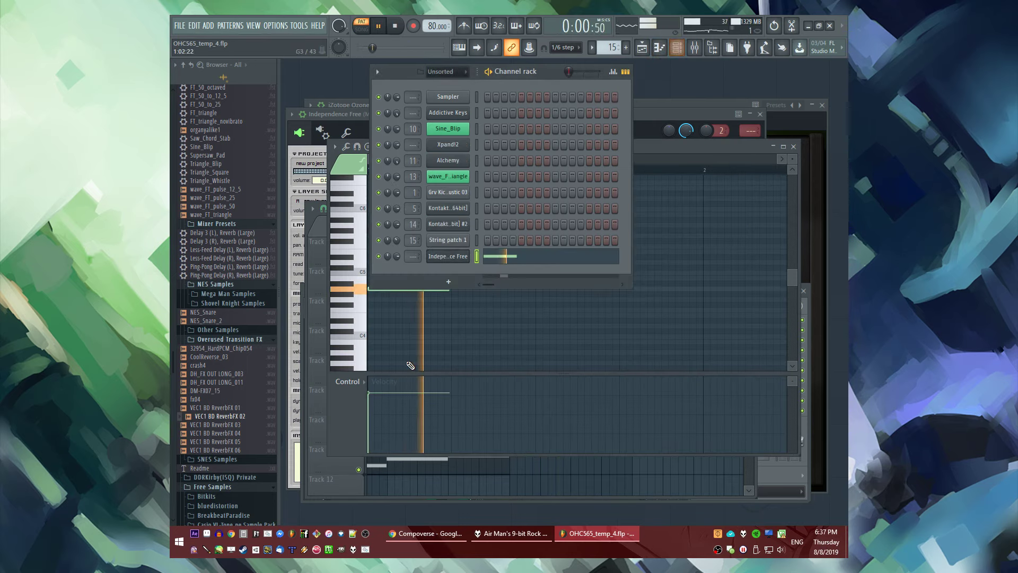
key(space)
click(448, 254)
click(396, 238)
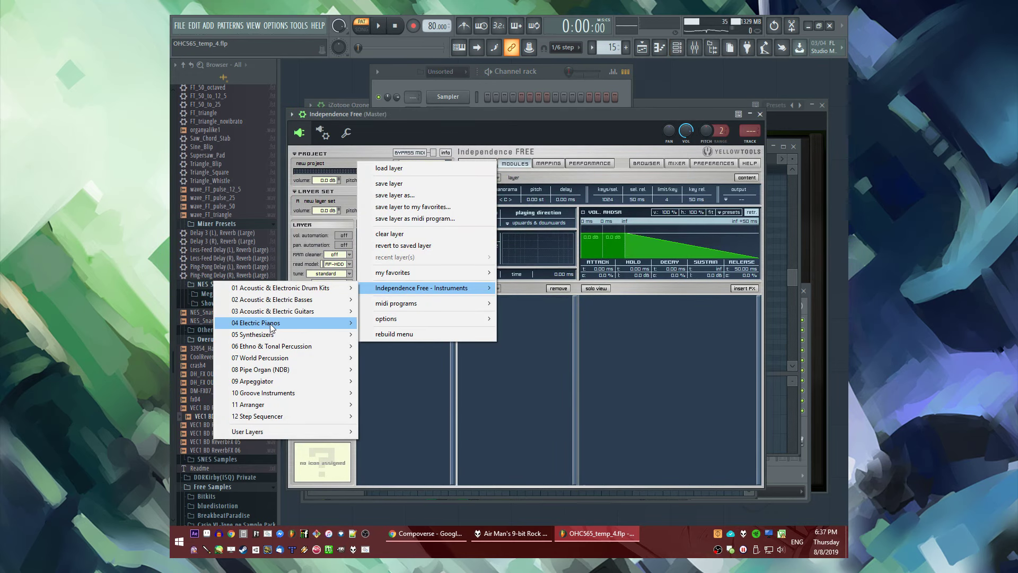
mouse_move(340, 323)
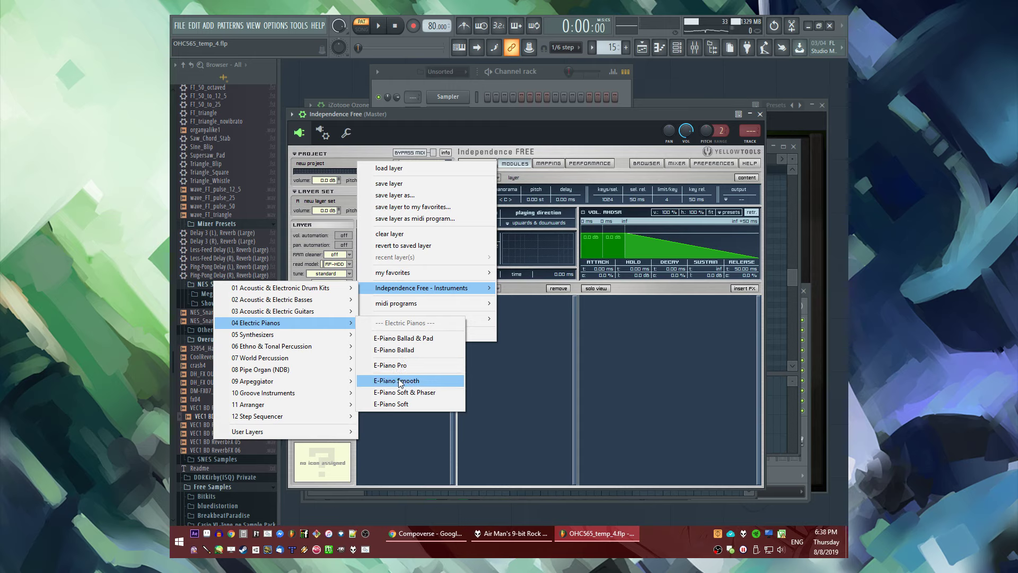
click(395, 364)
key(space)
key(space)
key(F6)
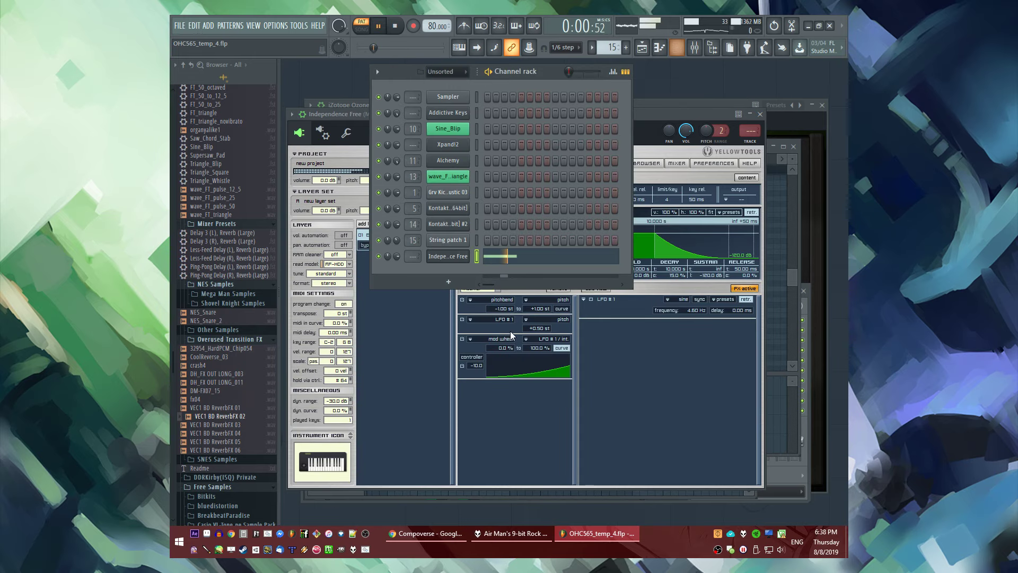
Raise the Independence Free note to A4, lengthen it to one beat, and set the snap to 1/4 step
key(F7)
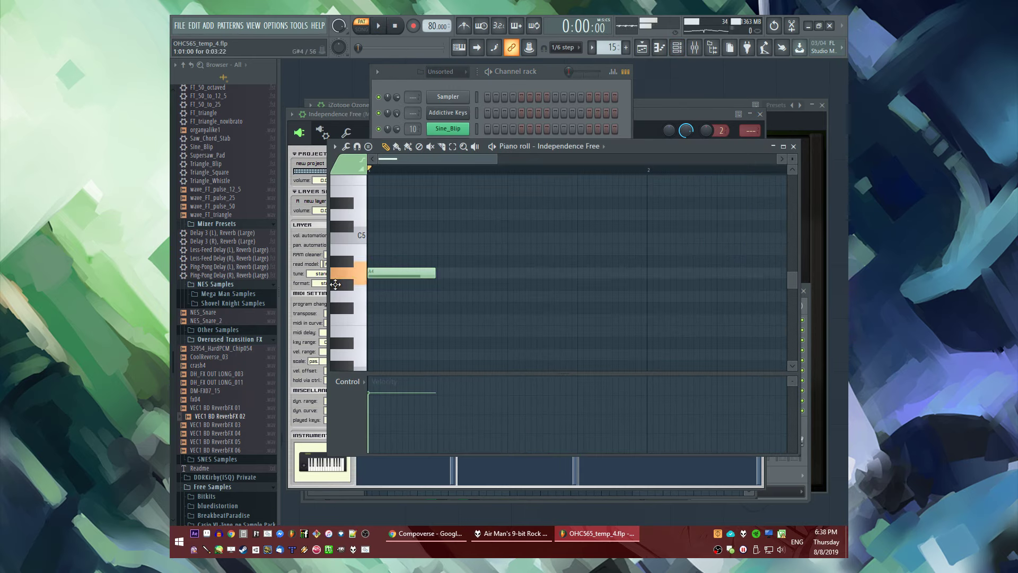
double_click(433, 277)
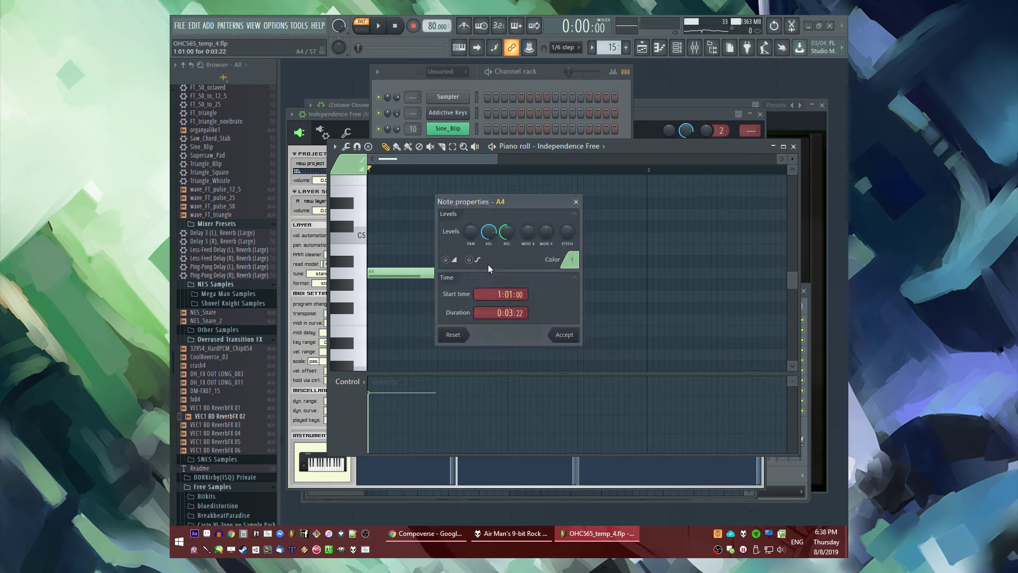
click(562, 335)
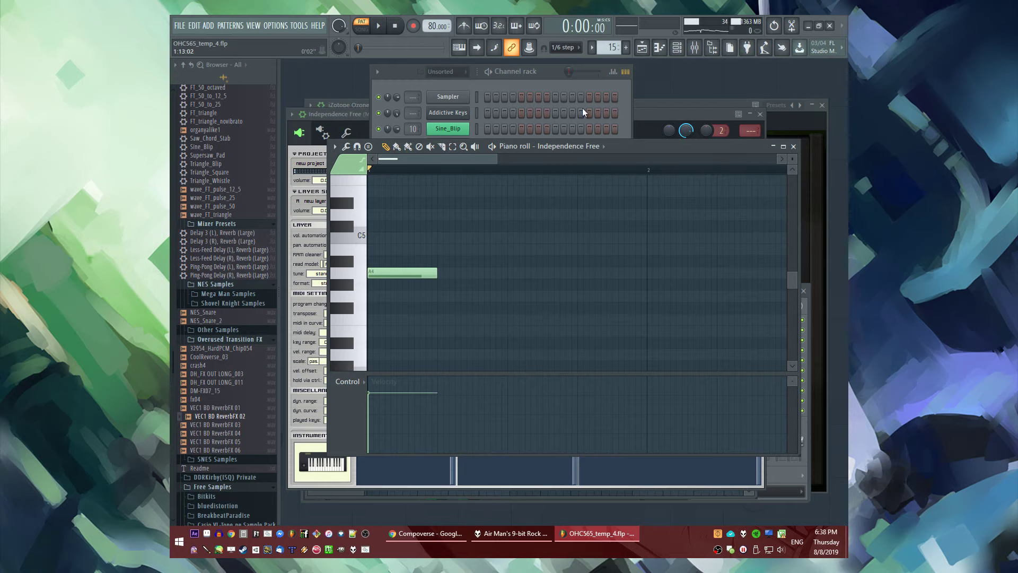
click(563, 47)
click(567, 98)
Move the Independence Free note up to E5 and add B4, E4 and D4 notes at the pattern start
scroll(472, 263, up, 1)
key(space)
key(space)
scroll(472, 263, up, 1)
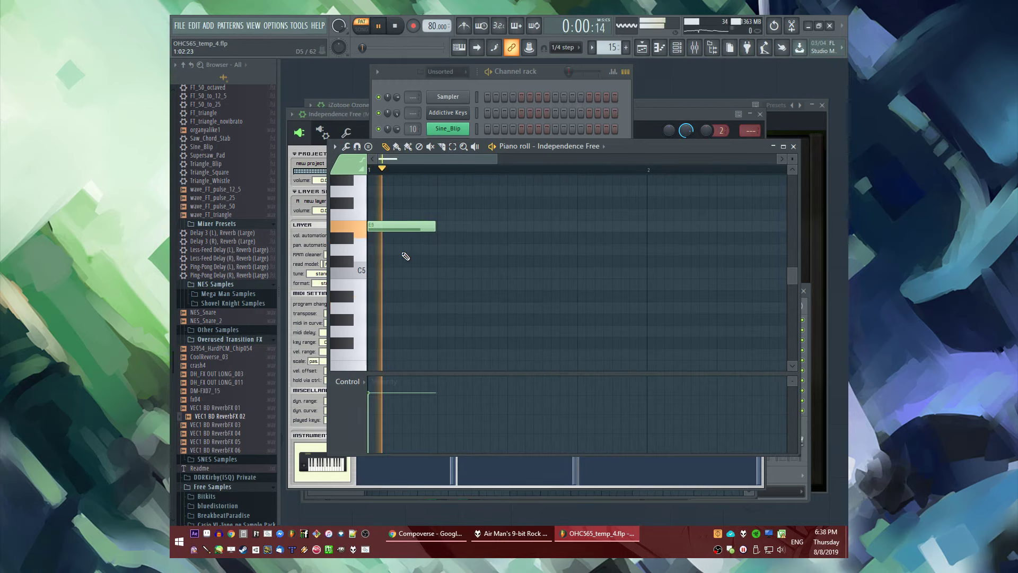
drag(373, 285, 368, 285)
scroll(375, 325, down, 1)
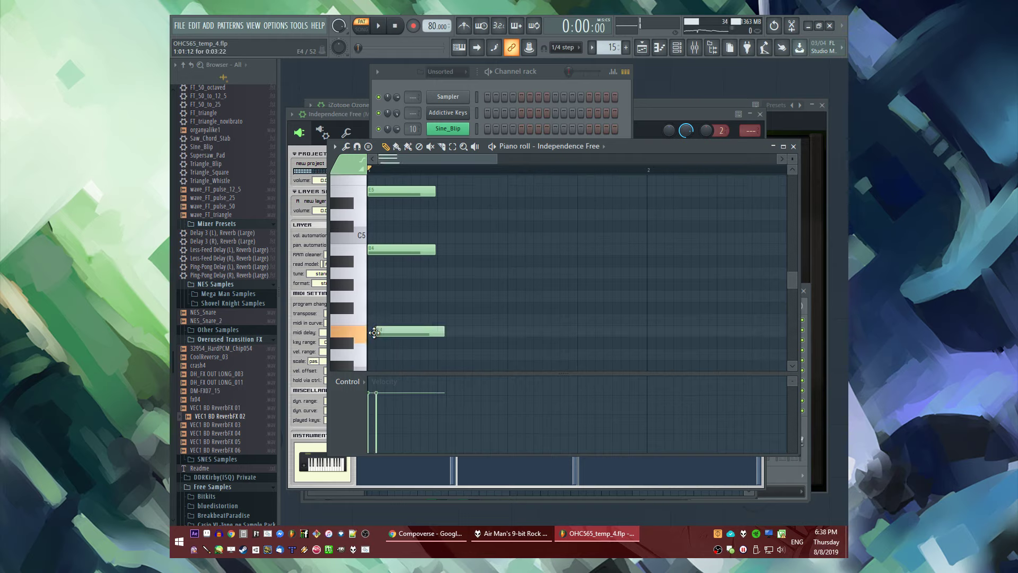
drag(378, 365, 378, 351)
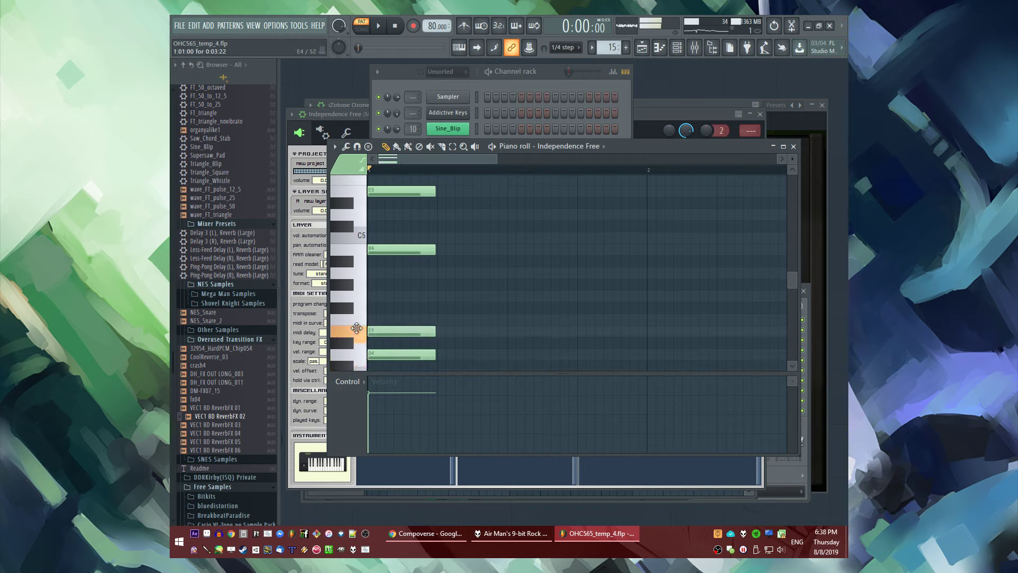
Delete the B4 note from the chord and audition the remaining notes in pattern and song mode
right_click(401, 249)
key(space)
key(space)
key(l)
key(space)
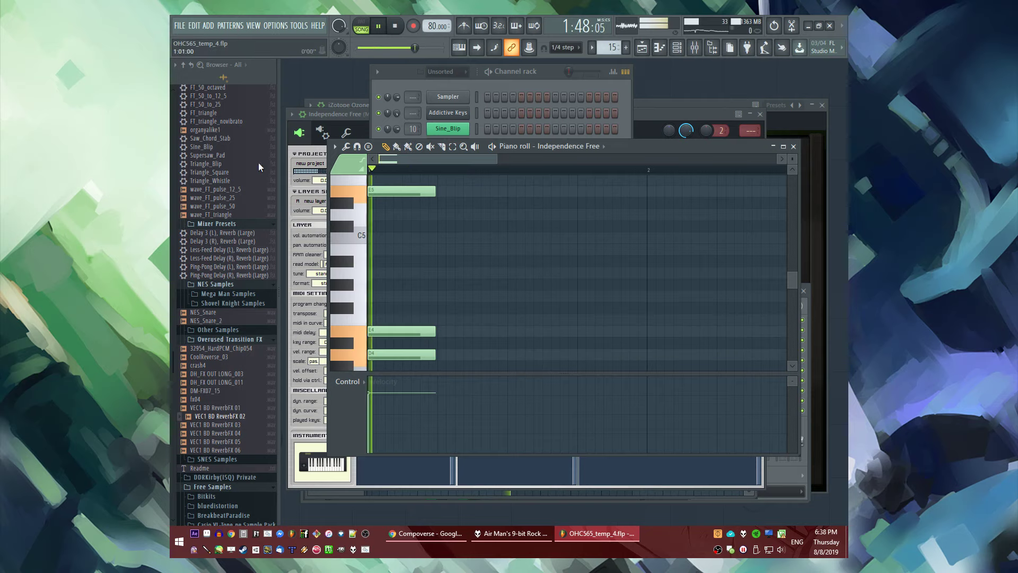
key(space)
Lengthen the E5 note to one beat, replace the E4 note with an A4 note, and play the chord in the song
double_click(427, 191)
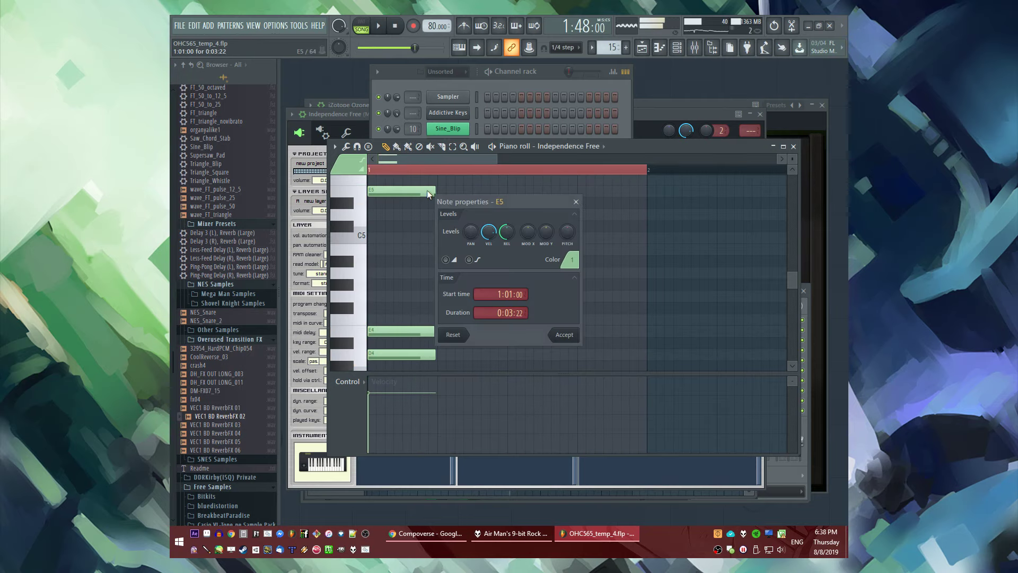
click(559, 334)
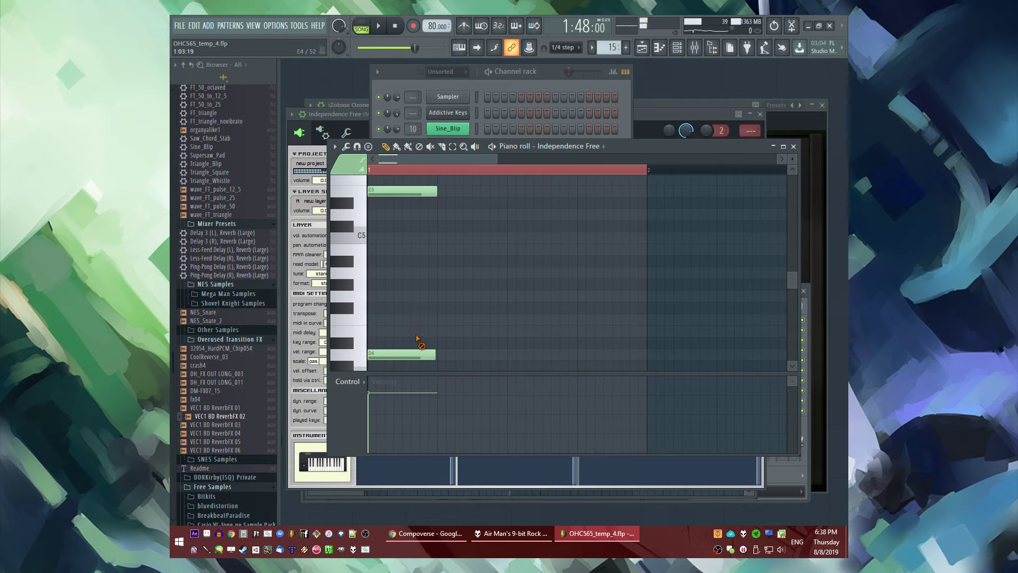
scroll(417, 337, down, 1)
drag(373, 342, 373, 342)
drag(386, 268, 386, 257)
key(space)
scroll(478, 265, up, 4)
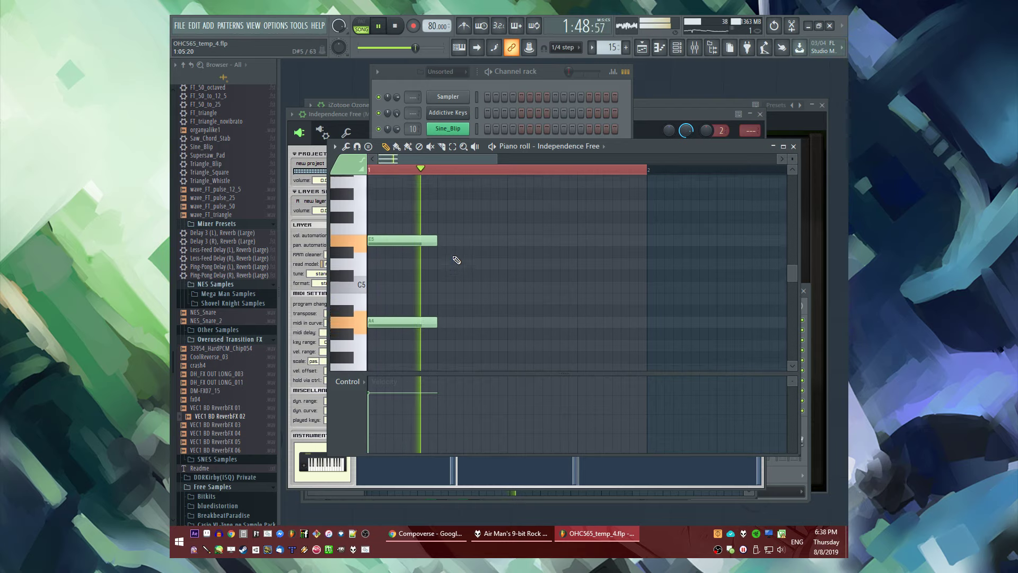
Lengthen the E5 and A4 chord notes together to one full bar and play them in the song
key(ctrl+a)
drag(436, 327, 641, 263)
click(628, 268)
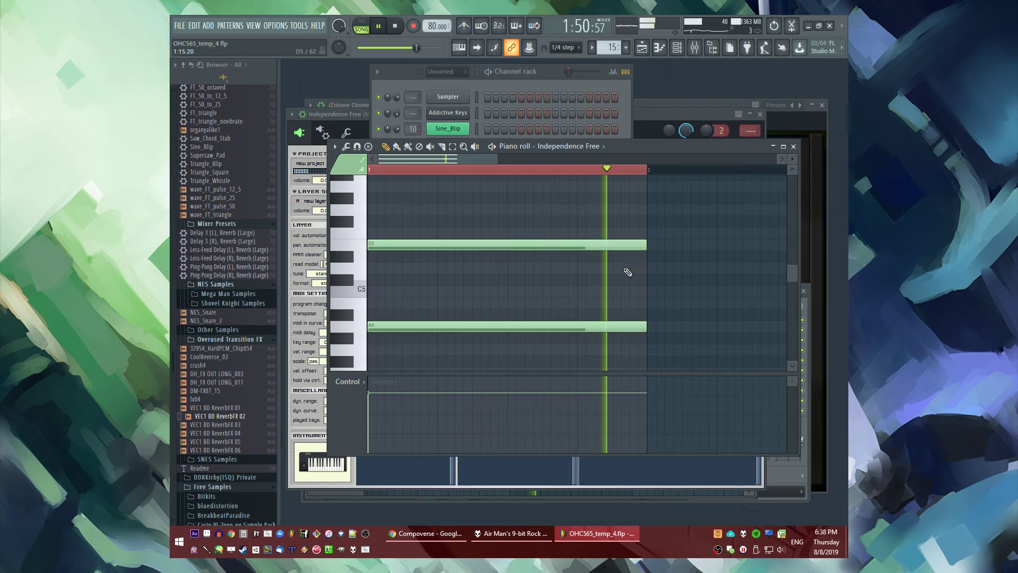
ctrl+scroll(456, 201, down, 2)
scroll(445, 217, down, 4)
ctrl+scroll(442, 224, up, 3)
key(space)
scroll(424, 239, up, 4)
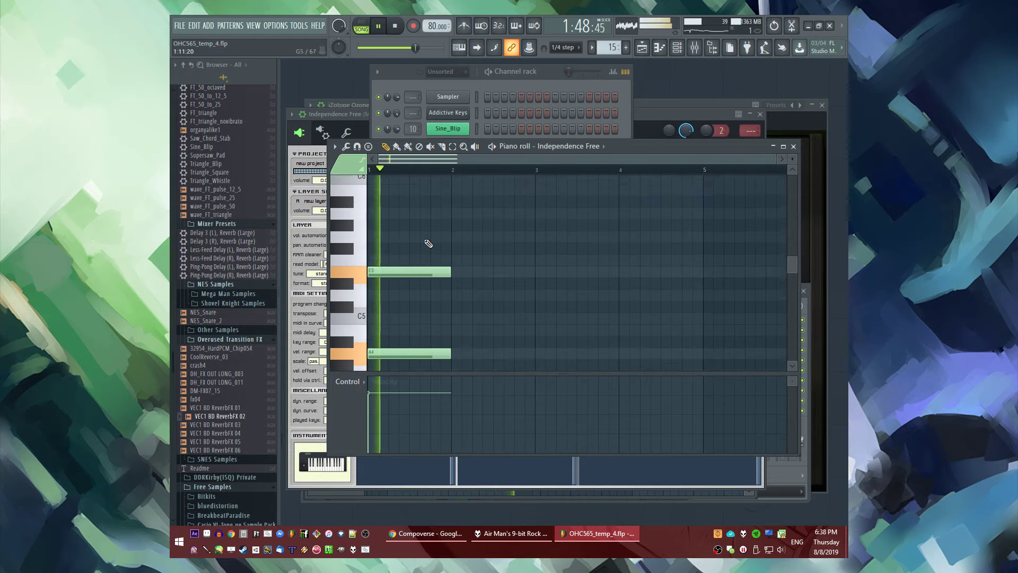
Try a higher chord with C#6, B5 and A5 notes at the pattern start and play it in the arrangement
click(398, 267)
right_click(412, 268)
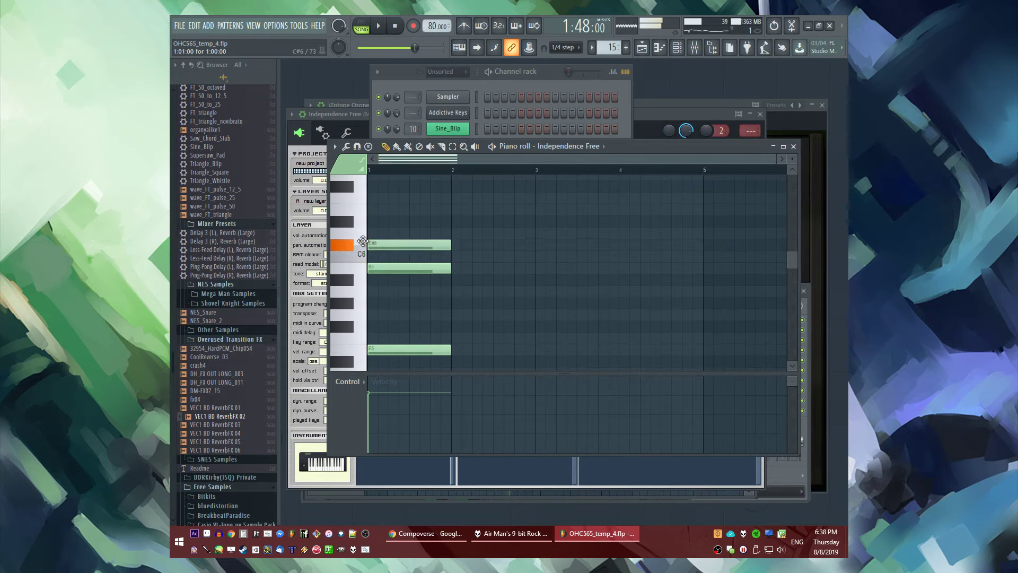
scroll(398, 276, down, 3)
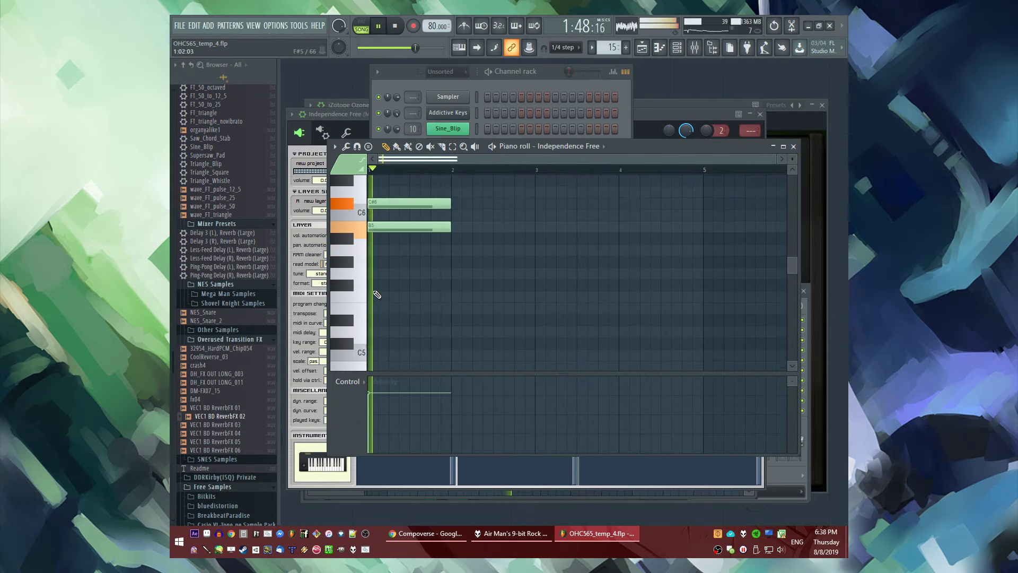
click(376, 261)
right_click(373, 260)
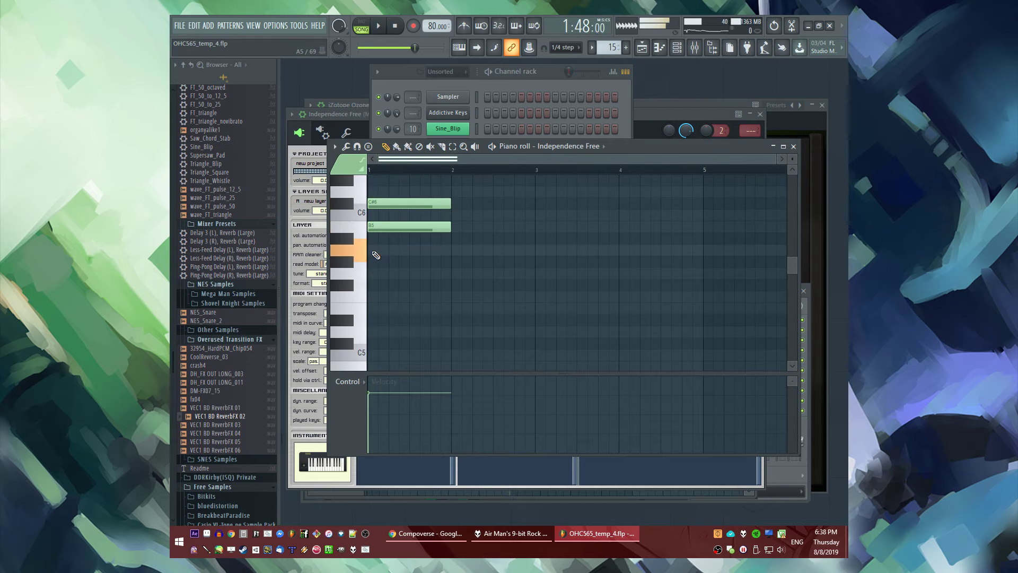
key(F6)
key(F5)
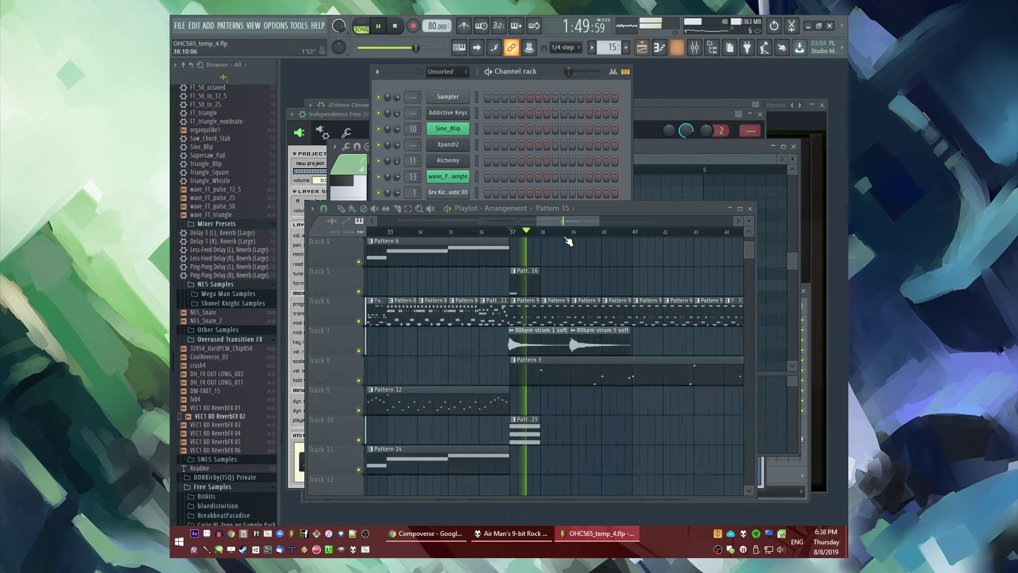
scroll(547, 366, down, 2)
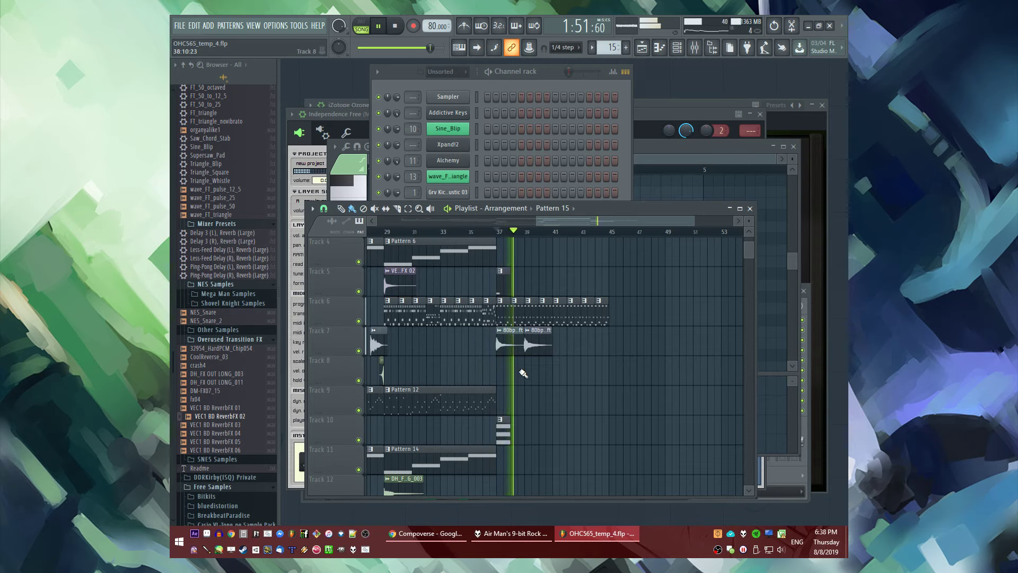
scroll(530, 379, up, 2)
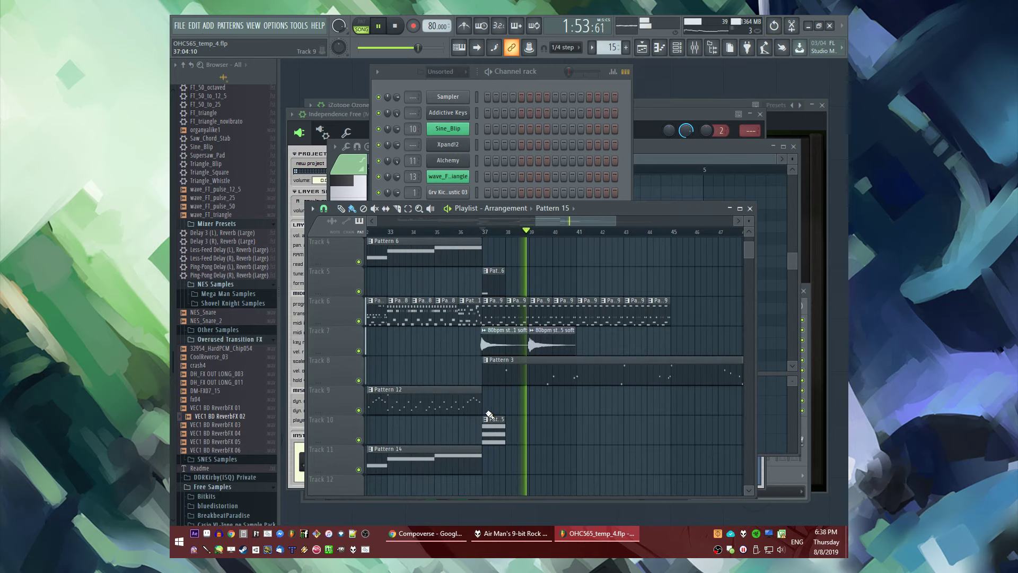
Route the Independence Free channel to mixer track 18 and load Fruity delay bank in effect slot 3
key(F5)
key(l)
key(F6)
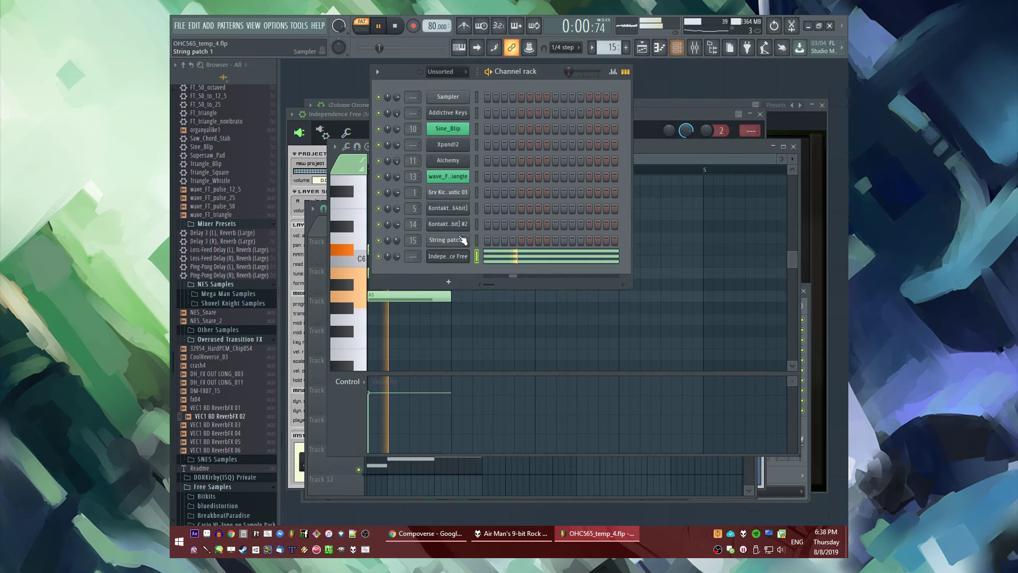
click(436, 256)
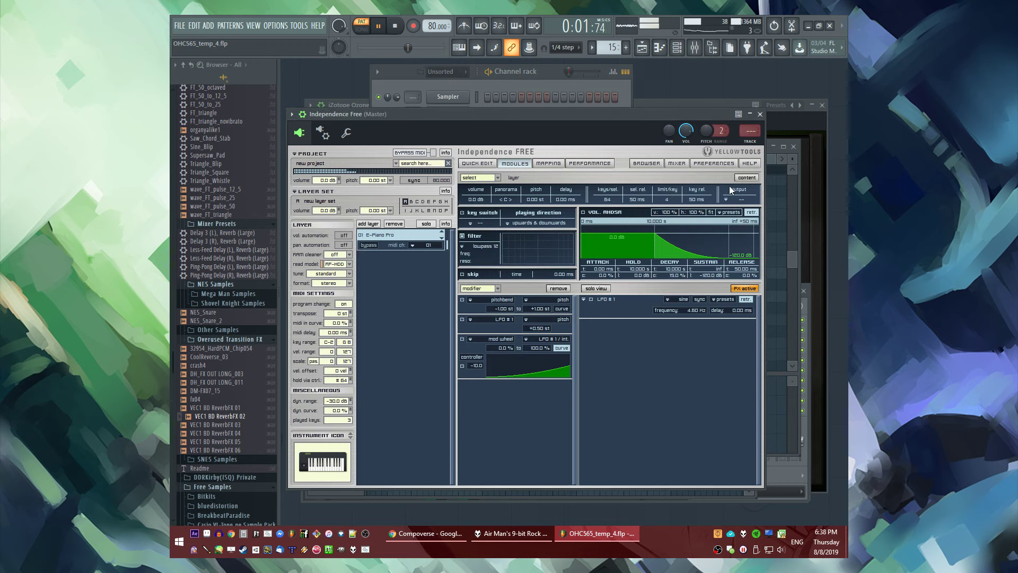
click(760, 145)
click(690, 335)
click(586, 236)
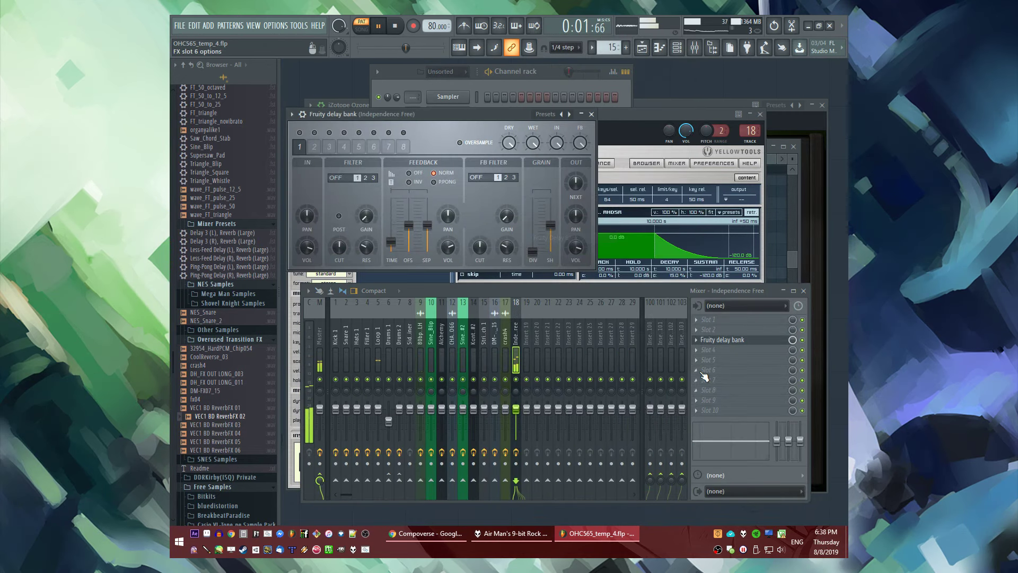
Load Fruity Reeverb 2 in effect slot 6 of the Independence Free track and set the delay bank's feedback mode to P.PONG
click(711, 369)
click(584, 409)
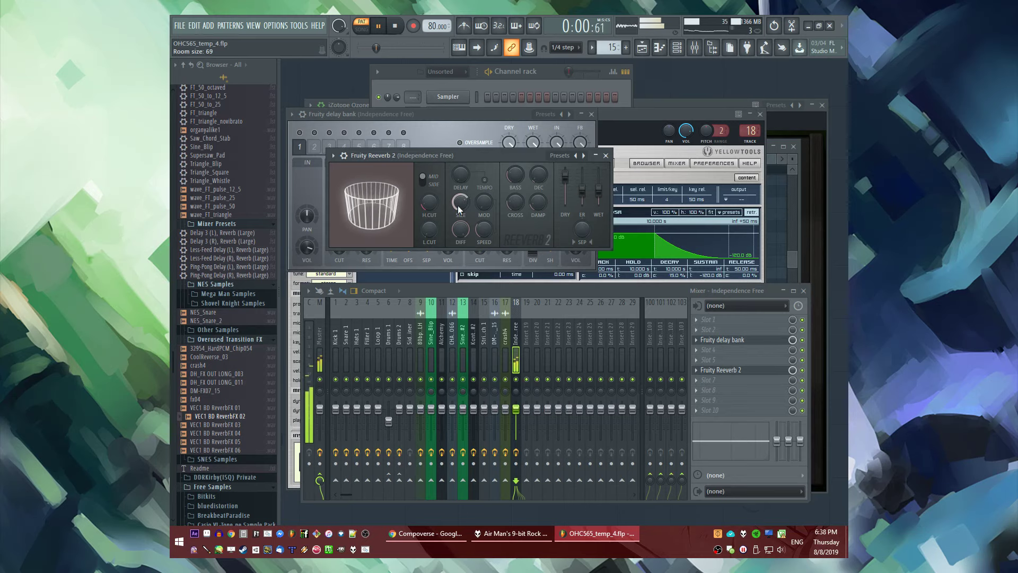
click(448, 129)
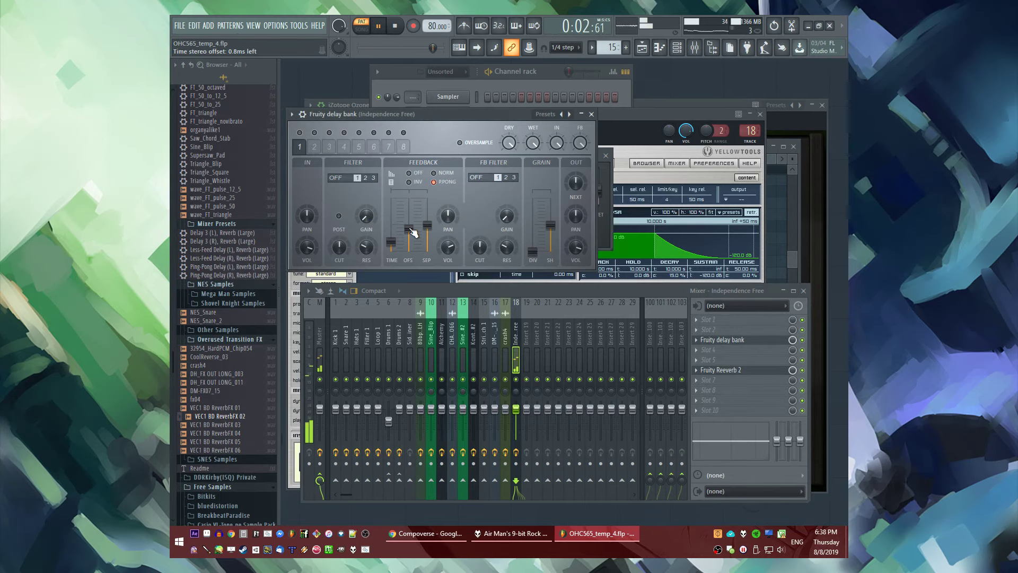
Place one-bar E5 and A4 notes at the Independence Free pattern start and delete the A5, B5 and C#6 notes
key(F5)
double_click(497, 440)
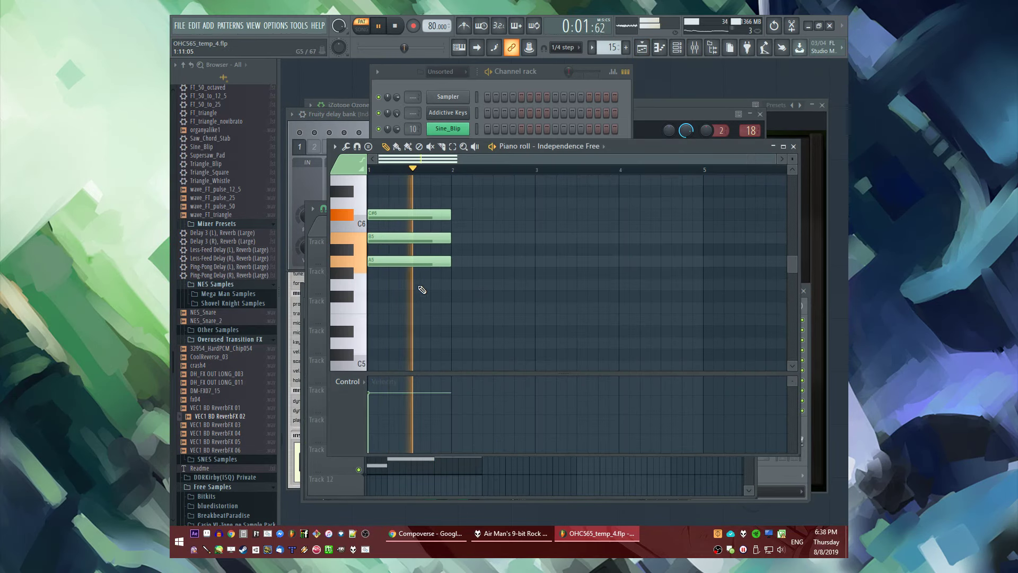
key(space)
click(376, 290)
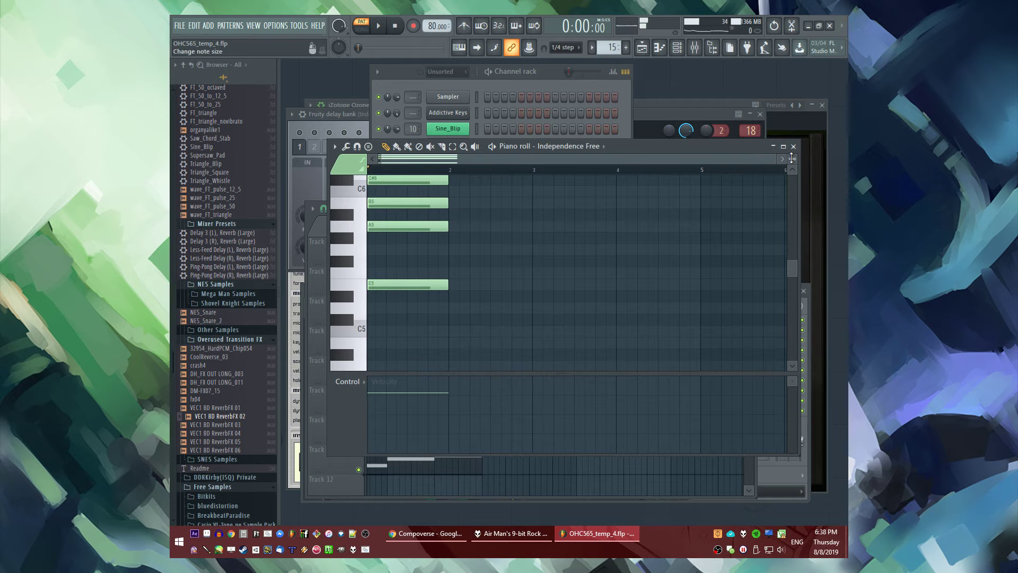
click(377, 342)
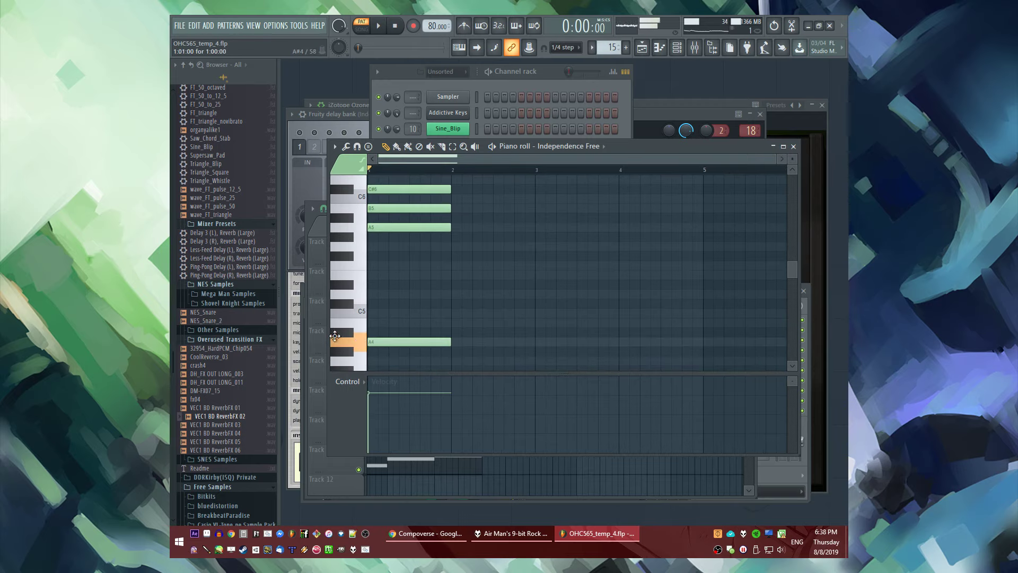
right_click(381, 227)
right_click(388, 208)
right_click(395, 189)
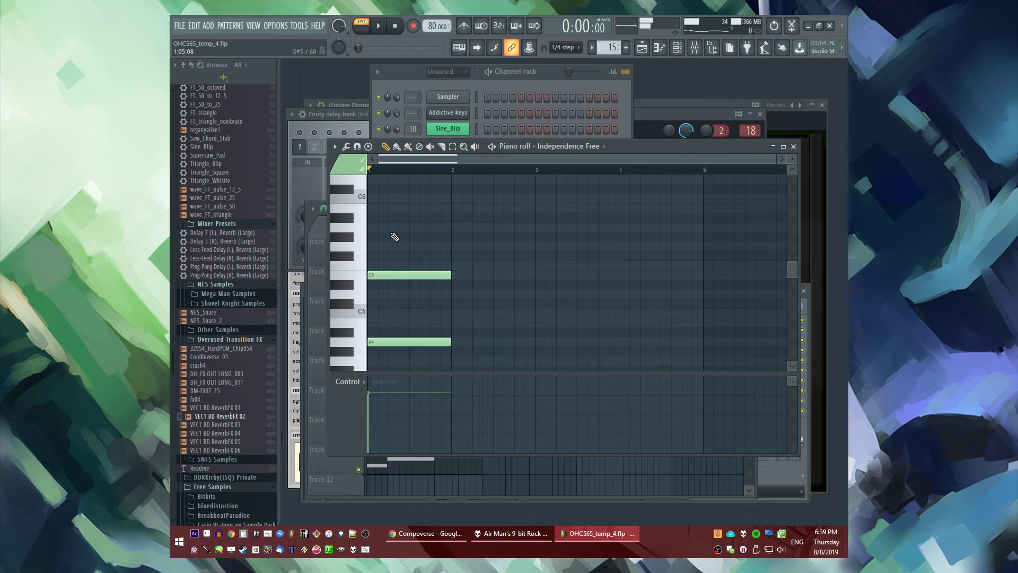
Audition the chord and add one-bar G#5 and A5 notes at steps 5 and 7 of bar 1
key(space)
scroll(382, 201, up, 2)
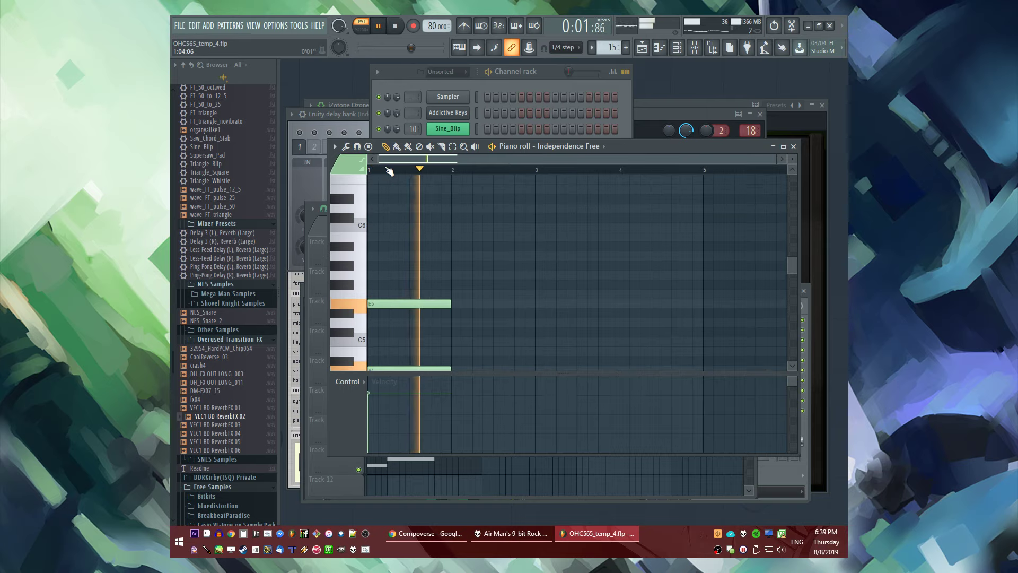
key(l)
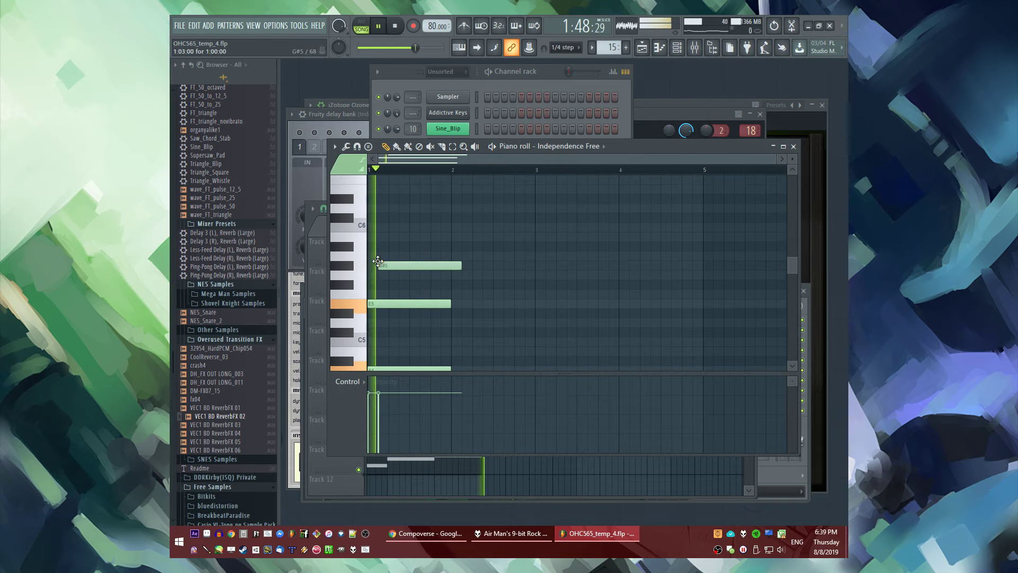
drag(381, 267, 390, 267)
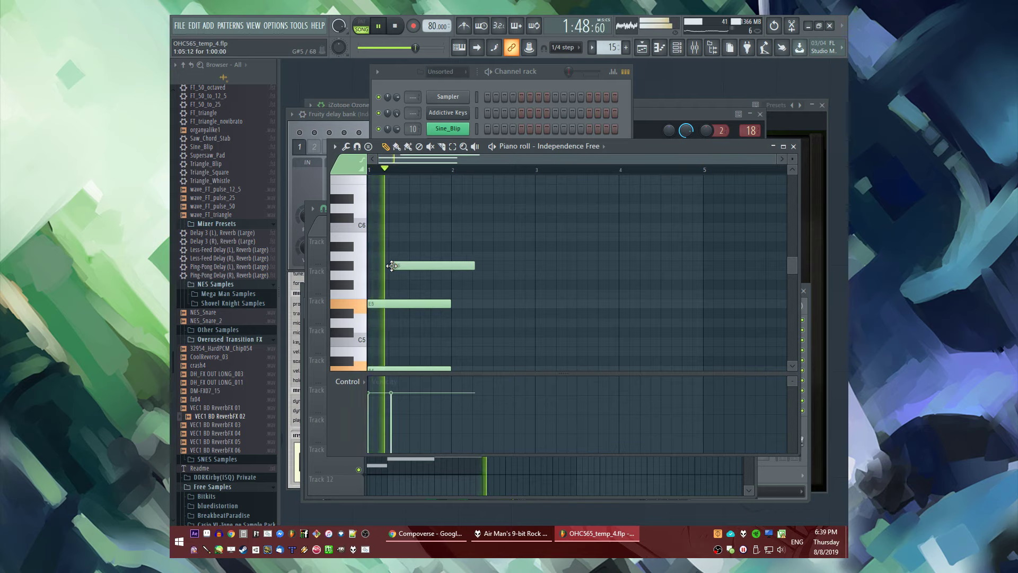
scroll(431, 262, up, 2)
click(454, 256)
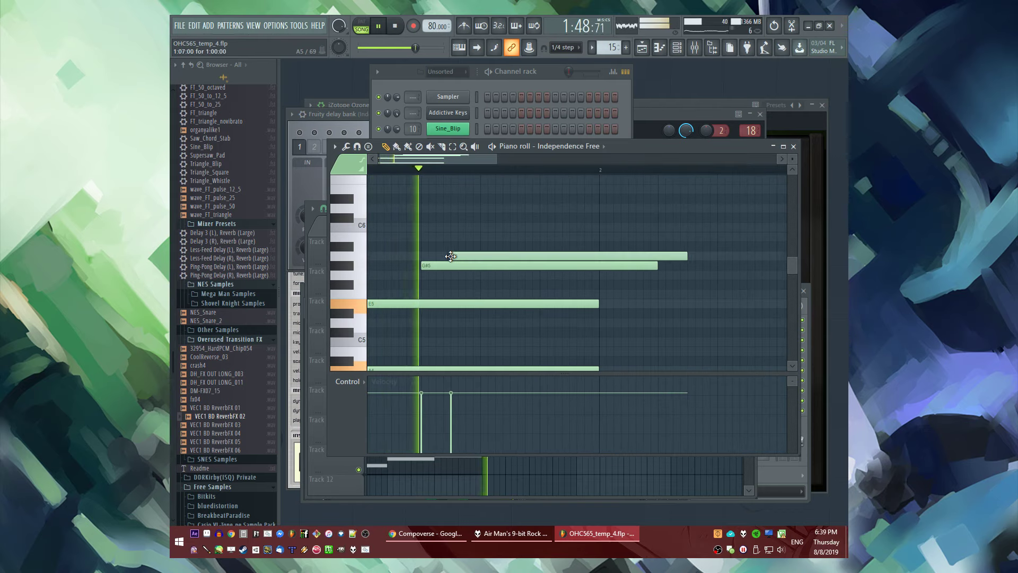
Add E5, G#5 and A5 notes, each one bar long, at steps 7, 9 and 11 of bar 2
scroll(462, 288, down, 3)
scroll(480, 277, down, 2)
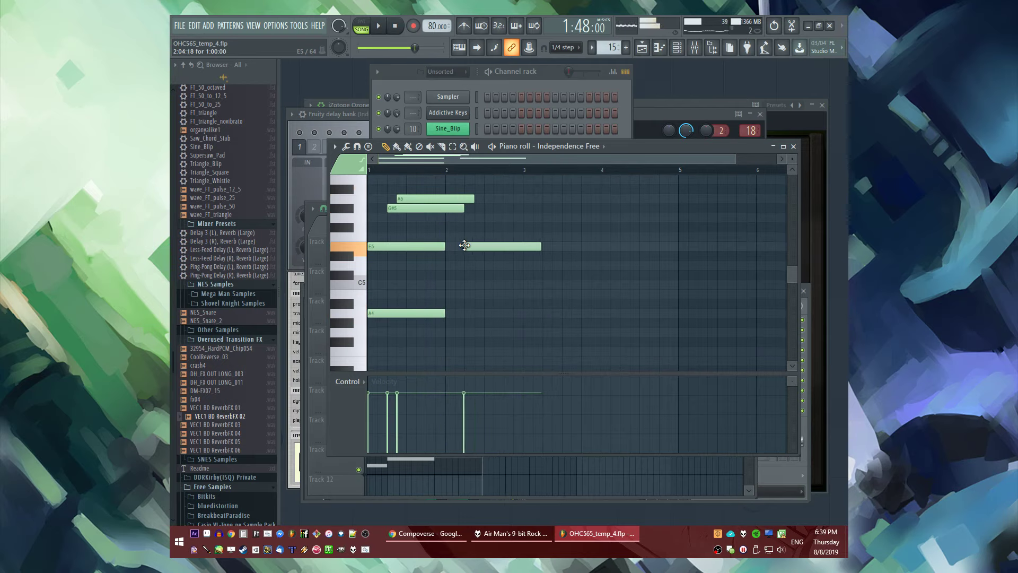
click(469, 250)
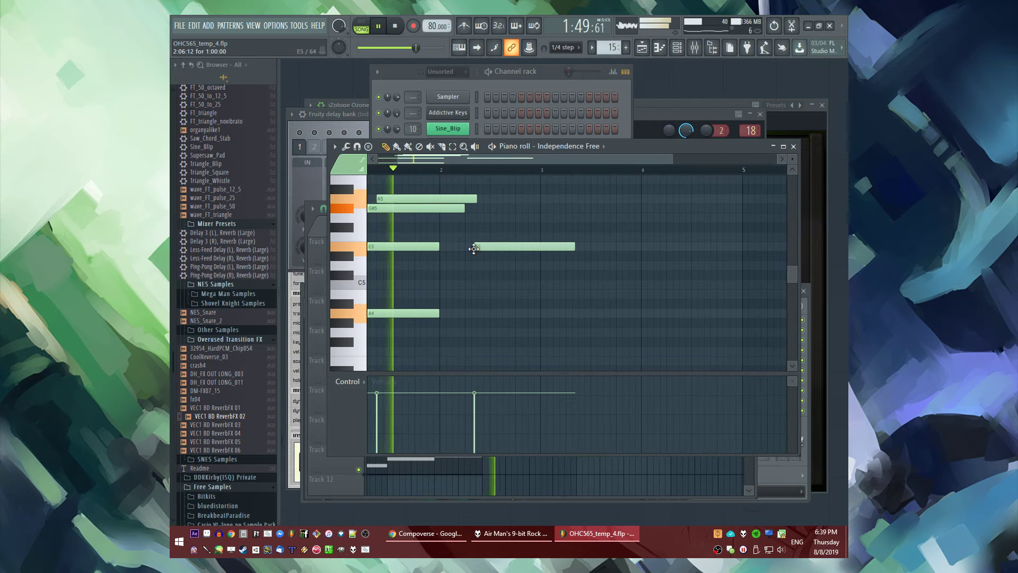
scroll(469, 251, up, 1)
scroll(469, 253, up, 1)
scroll(454, 280, up, 2)
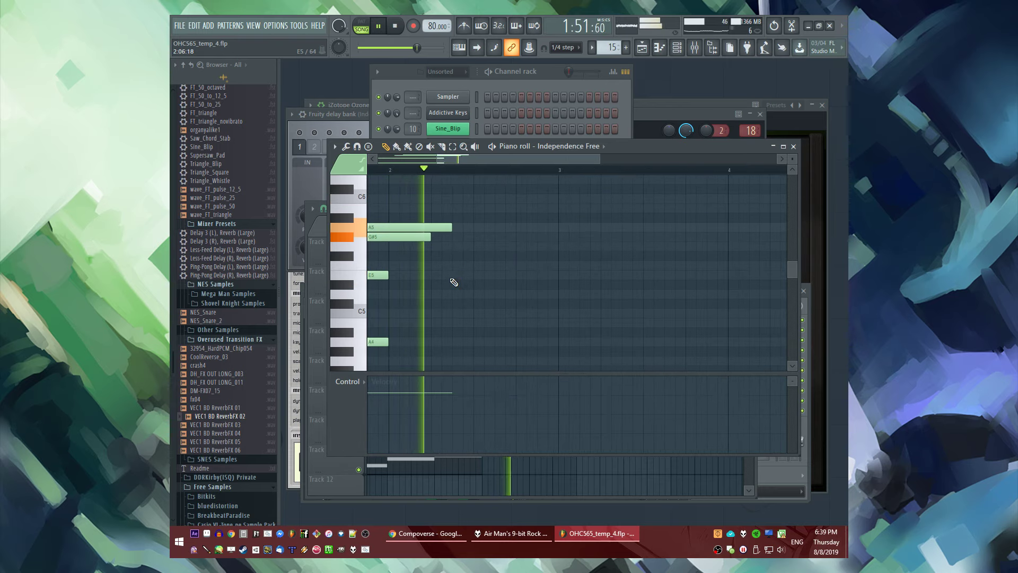
key(space)
click(479, 228)
drag(480, 228, 473, 237)
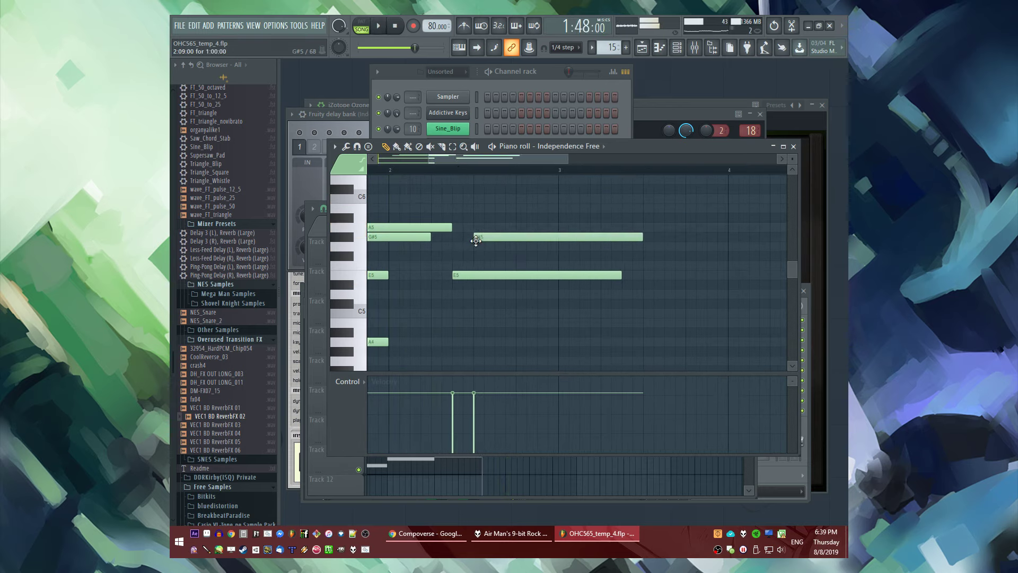
click(497, 228)
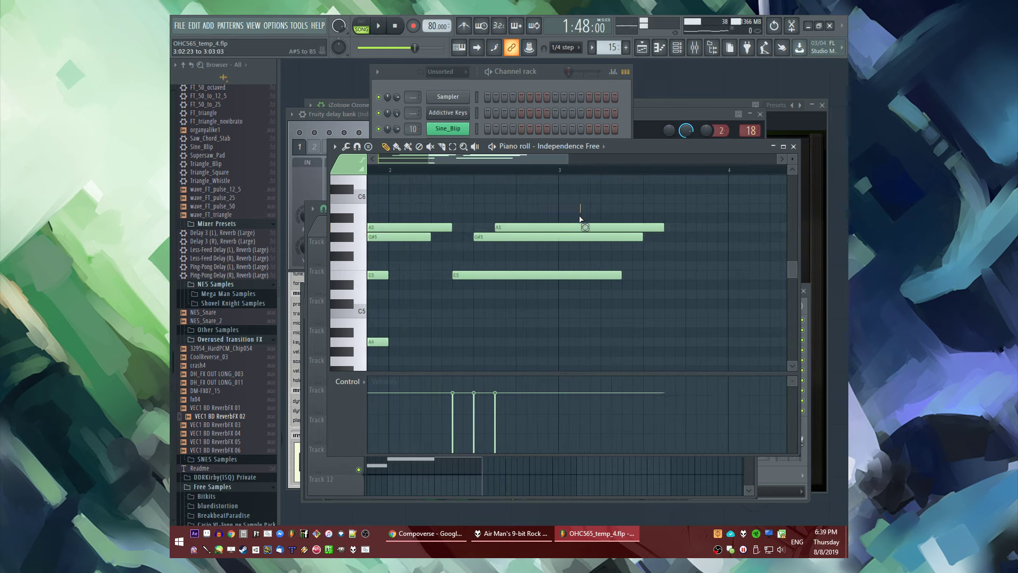
Slice off the overhanging ends of the three bar 2 notes just after bar 3 begins and play the song in the playlist
drag(581, 220, 582, 278)
drag(662, 228, 561, 228)
key(space)
key(F5)
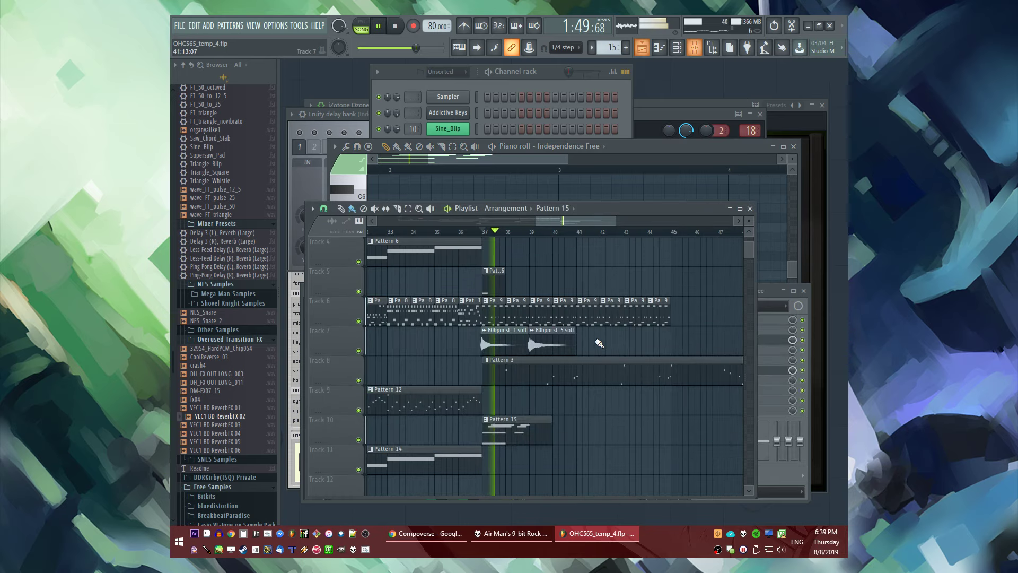
Place a new Pattern 17 at bar 37 on Track 12 and add an FT_triangle_novibrato channel with its piano roll open
scroll(571, 430, down, 1)
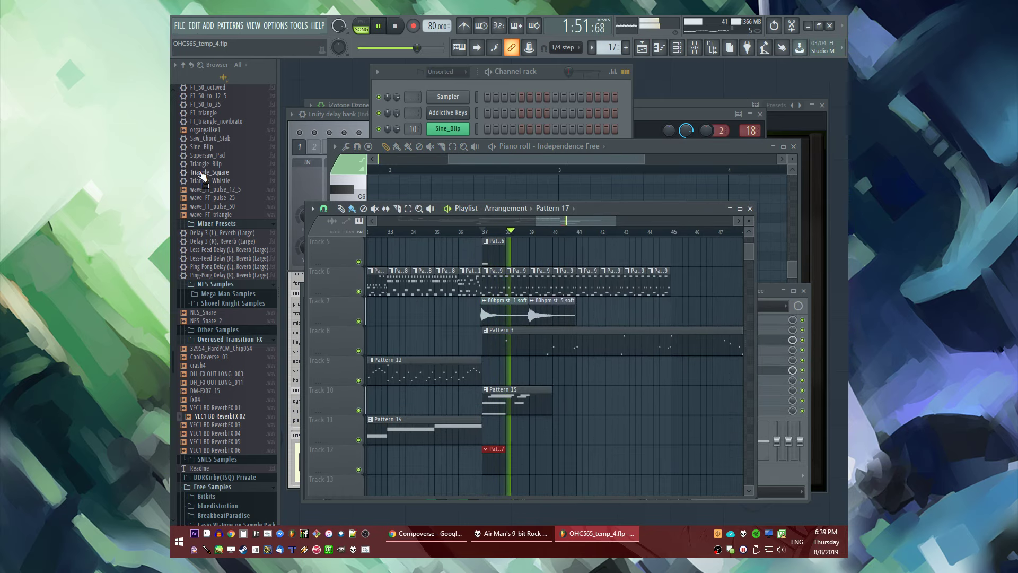
scroll(257, 262, up, 4)
key(F6)
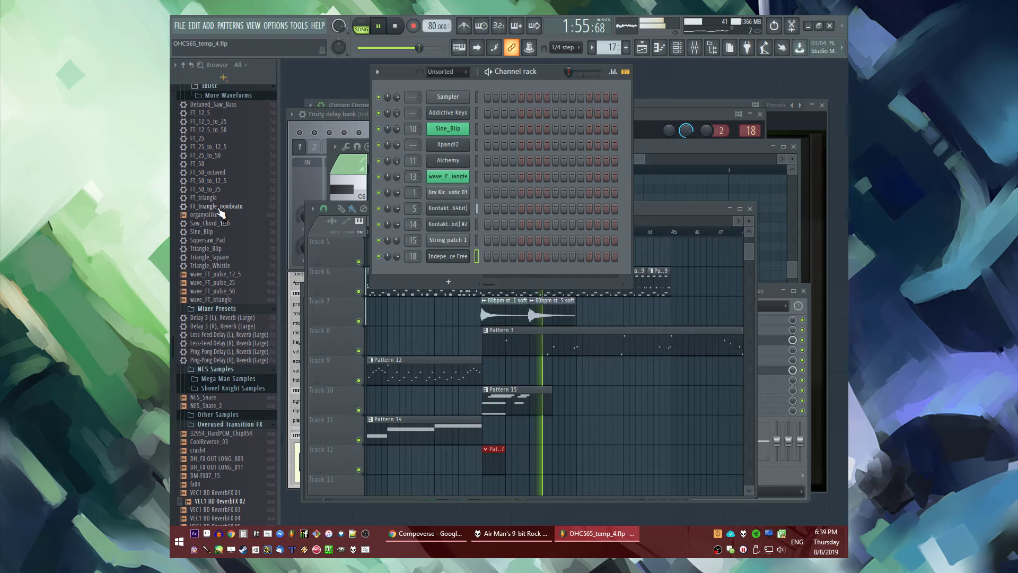
drag(220, 212, 446, 270)
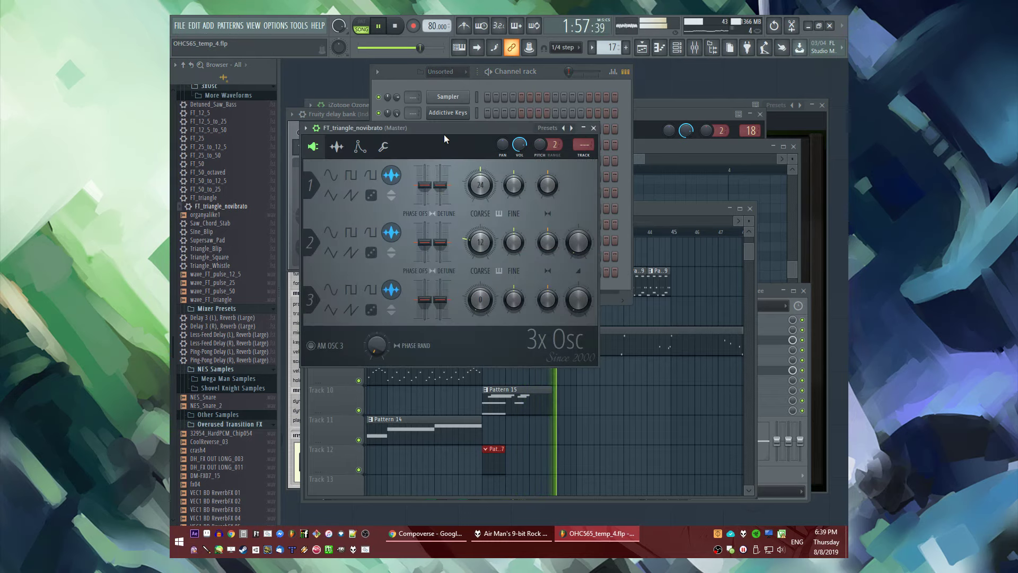
drag(444, 135, 595, 238)
right_click(464, 271)
click(497, 275)
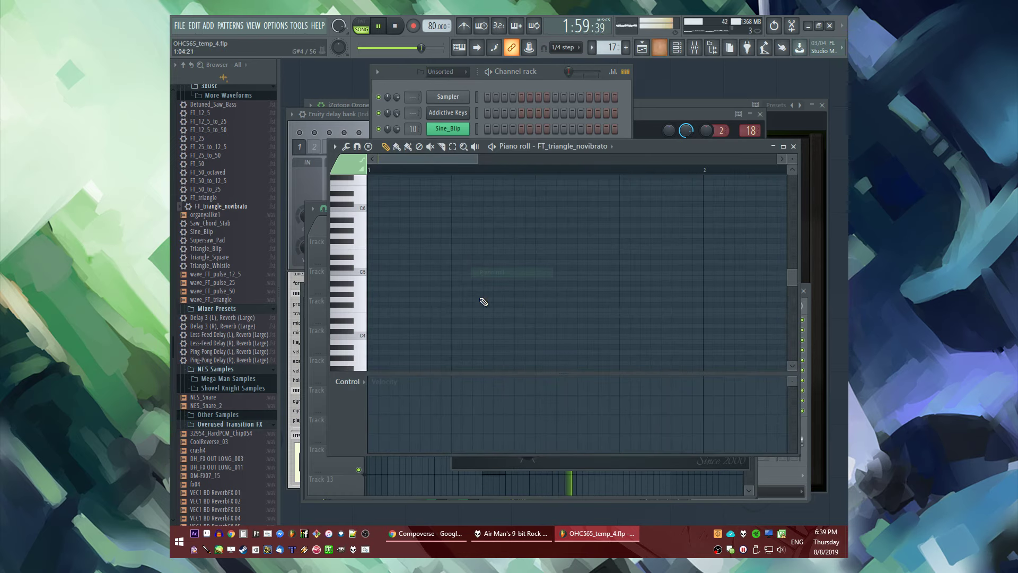
Add a short A4 note, one and a half steps long, at the start of the FT_triangle_novibrato pattern
key(space)
scroll(483, 302, down, 4)
click(384, 289)
right_click(385, 289)
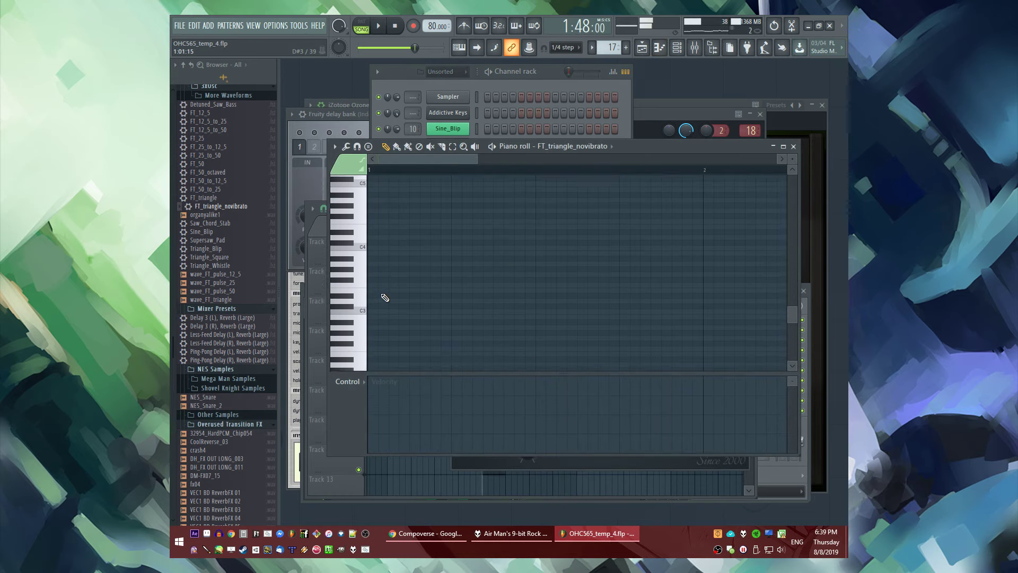
scroll(385, 298, down, 1)
click(385, 304)
drag(497, 305, 362, 214)
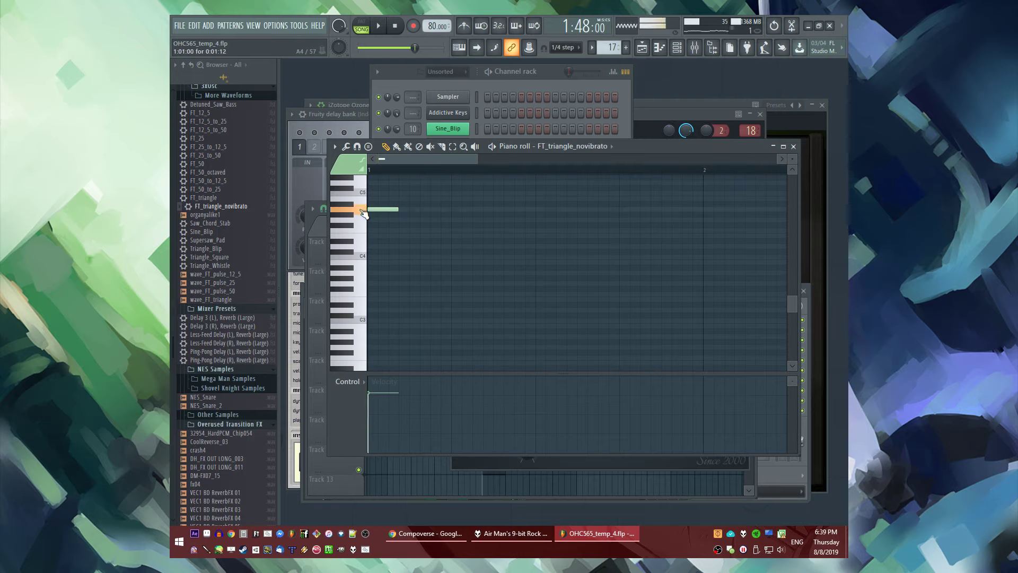
Add an equally short slide note to A2 under the A4 note and audition it in song and pattern mode
drag(383, 317, 383, 337)
key(space)
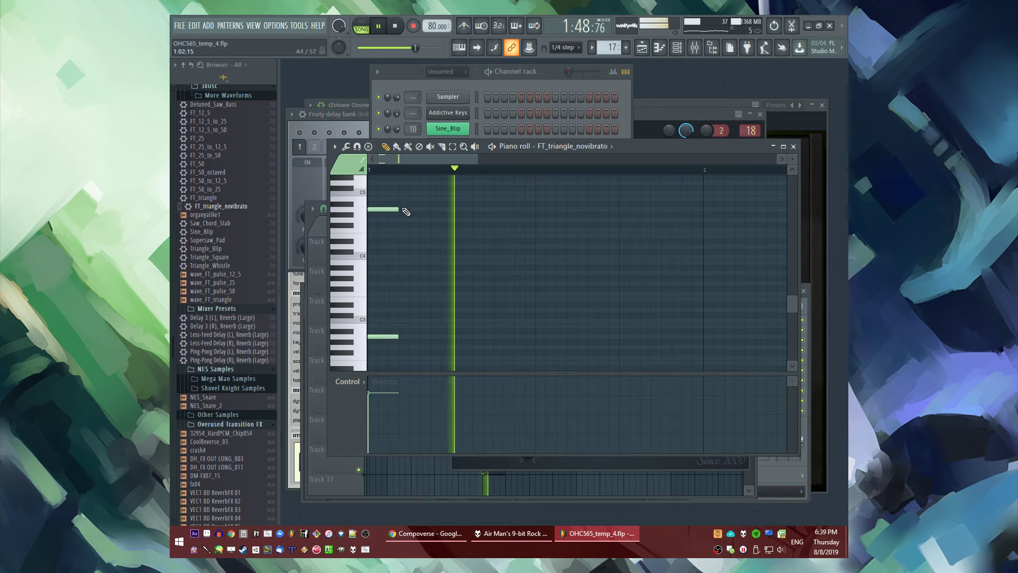
key(l)
key(space)
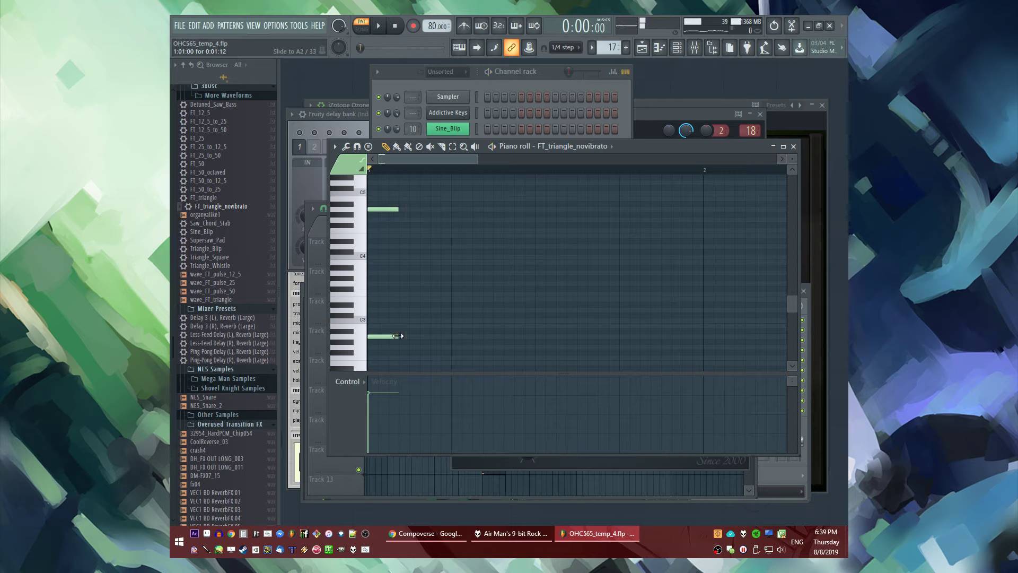
Shorten the opening A2 slide note to half a step, trim the A4 note above it, and add a short A2 note on step 2
drag(398, 336, 377, 336)
key(space)
key(space)
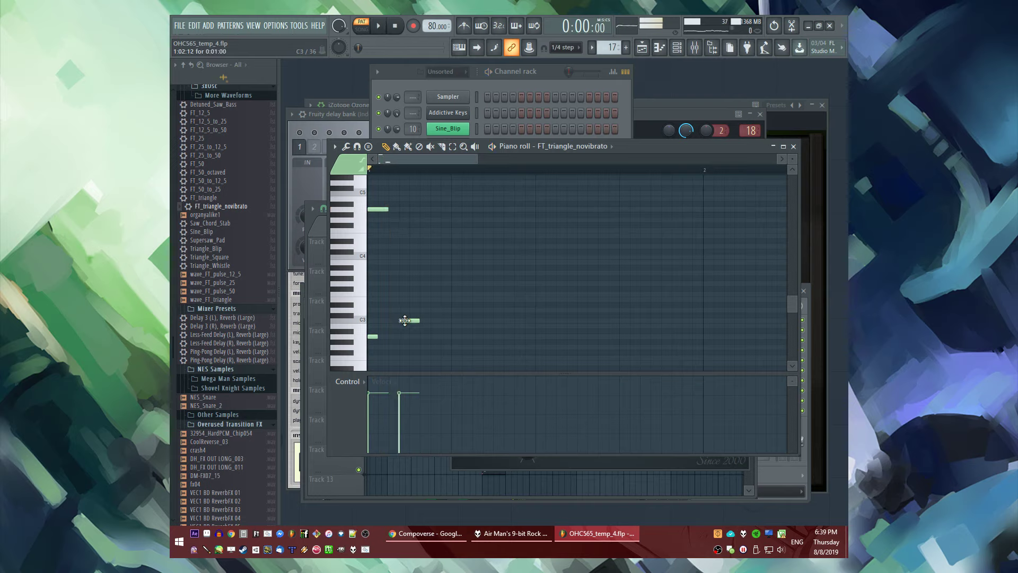
drag(412, 335, 393, 336)
key(space)
key(space)
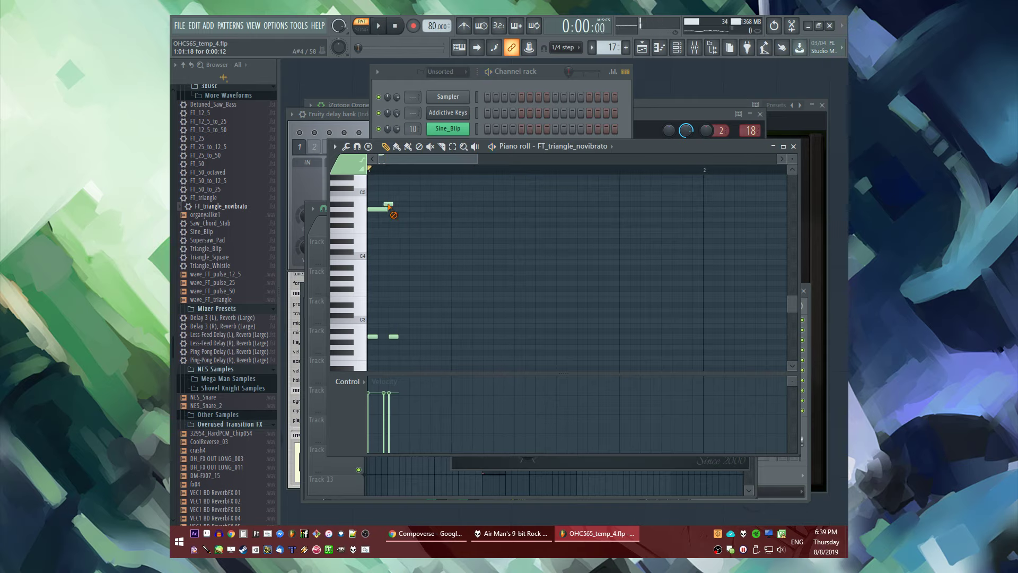
Shorten the opening A4 note and move it down to A3, lengthen the step 2 A2 note slightly, and audition the pattern
drag(388, 210, 376, 210)
drag(398, 337, 404, 337)
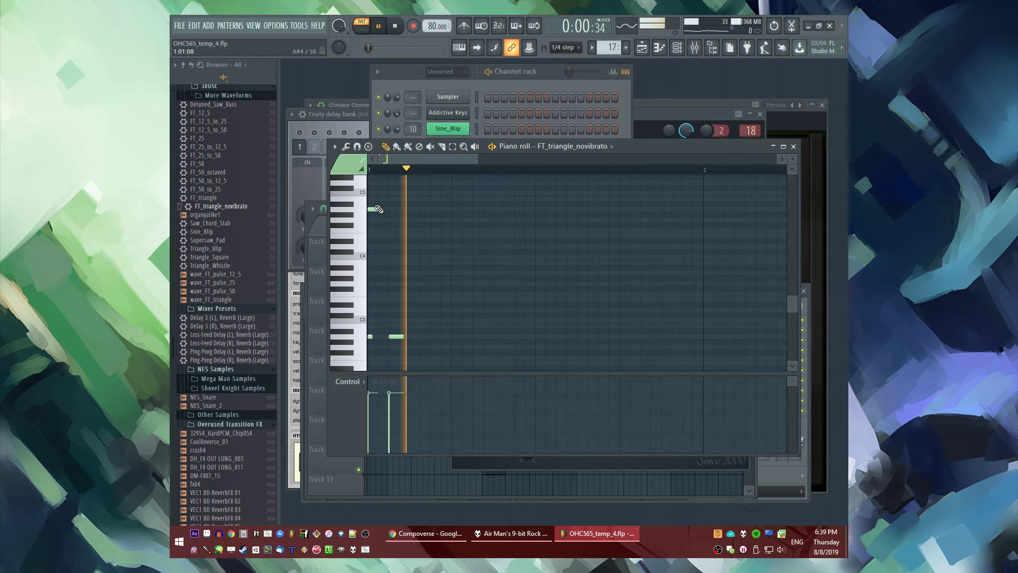
drag(378, 209, 365, 269)
key(space)
key(space)
key(space)
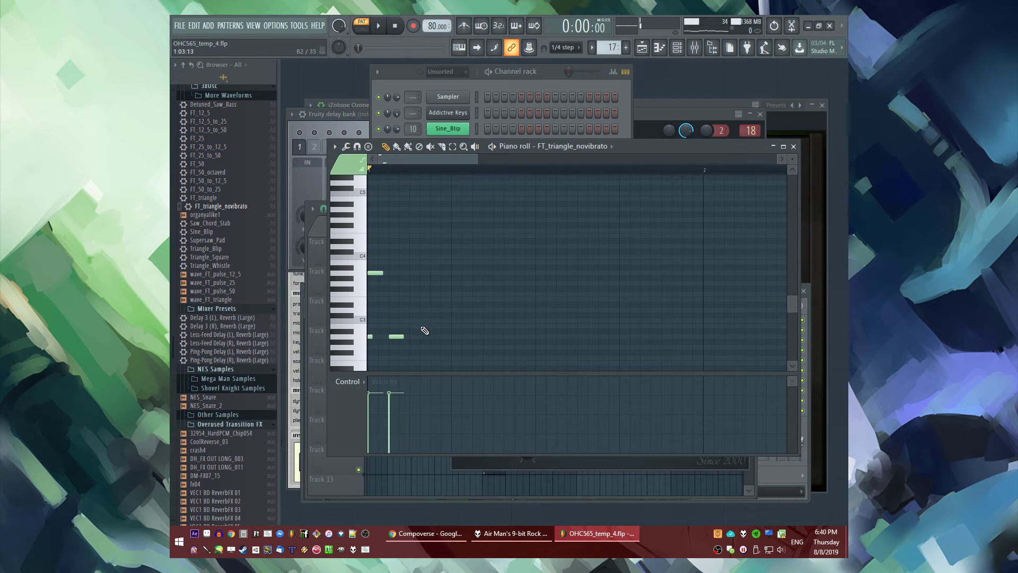
Add A3 notes on steps 4 and 5, each 18 ticks long, while auditioning the pattern
key(space)
click(432, 277)
key(space)
key(space)
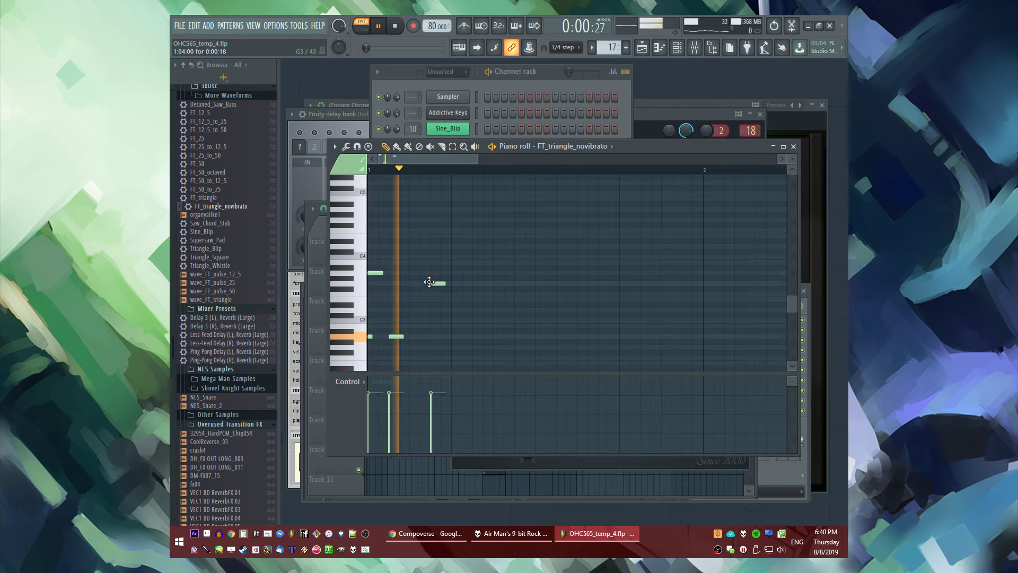
drag(429, 275, 431, 271)
click(454, 272)
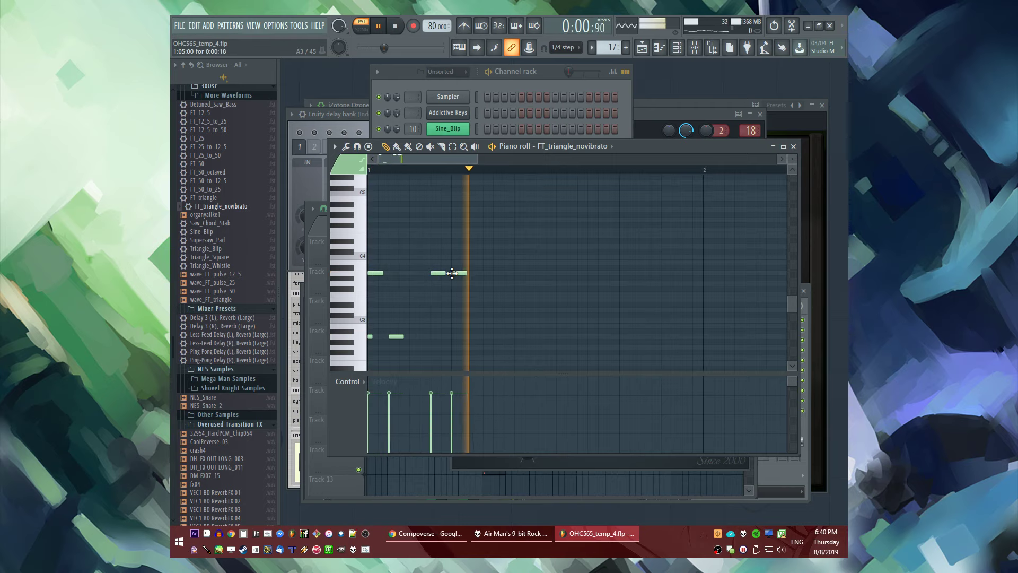
Shorten the step 4 A3 note to 6 ticks and the step 2 A2 note to 12 ticks, checking them in song mode
key(l)
scroll(420, 171, down, 2)
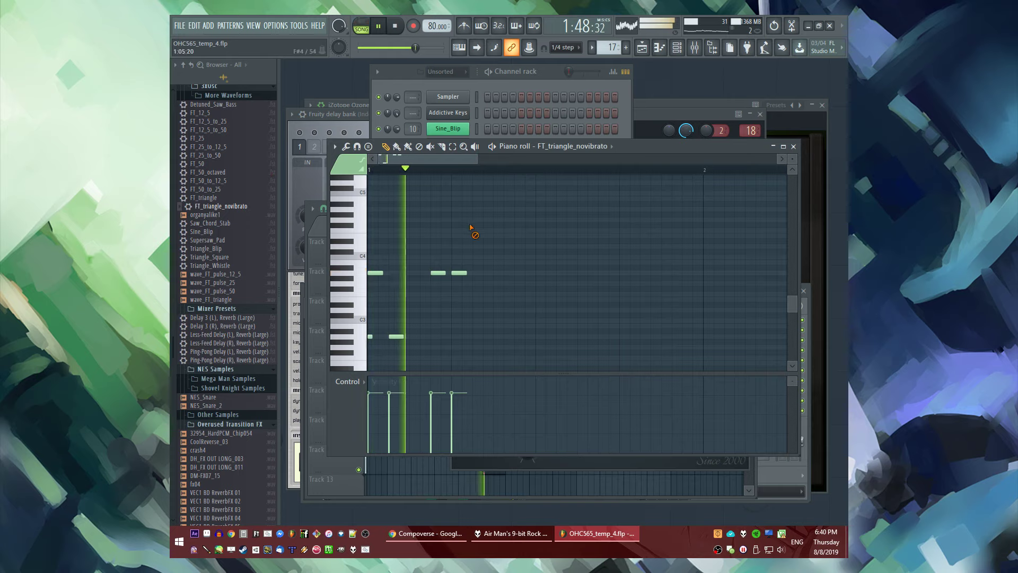
scroll(427, 274, down, 1)
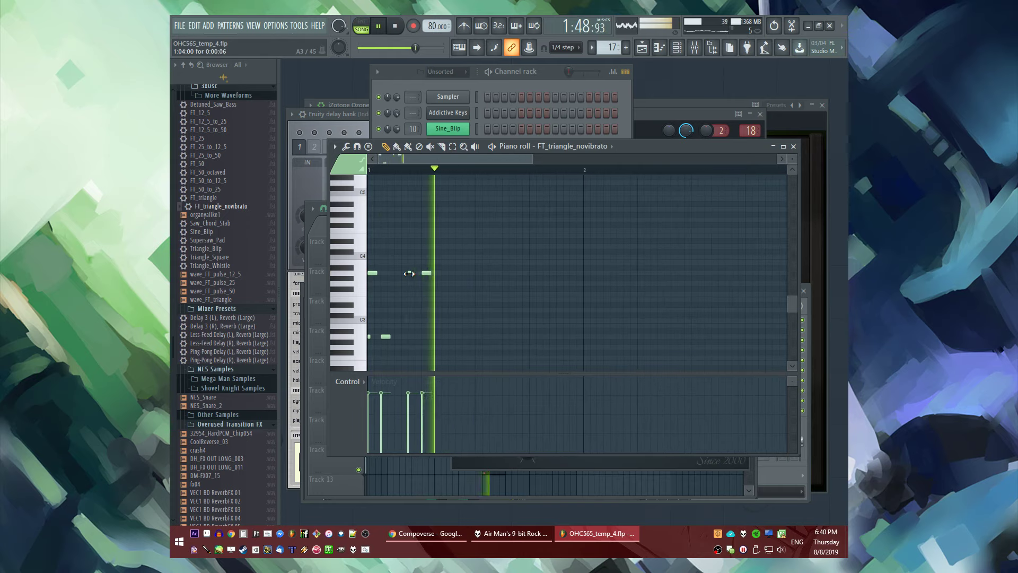
scroll(393, 326, up, 1)
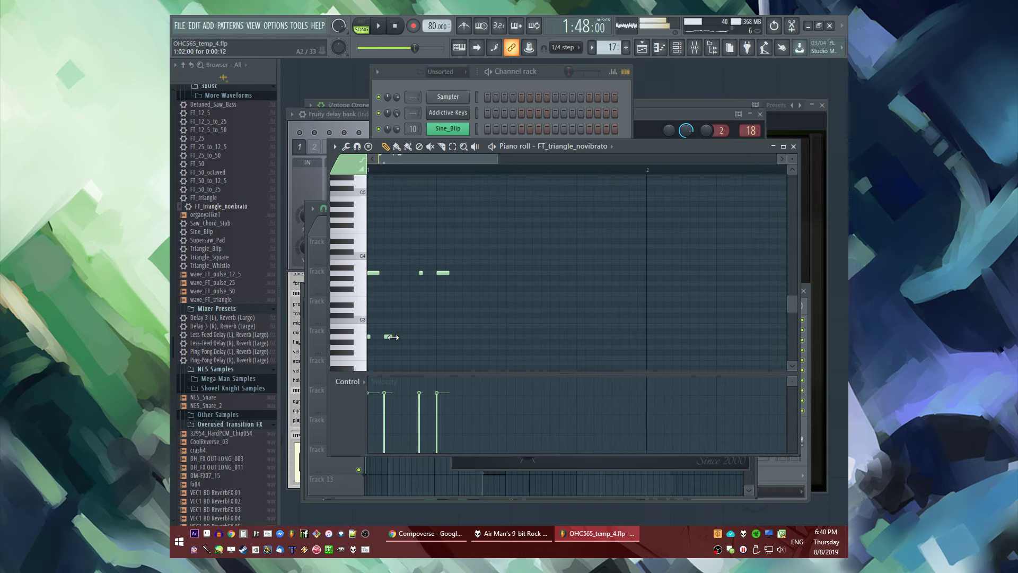
key(l)
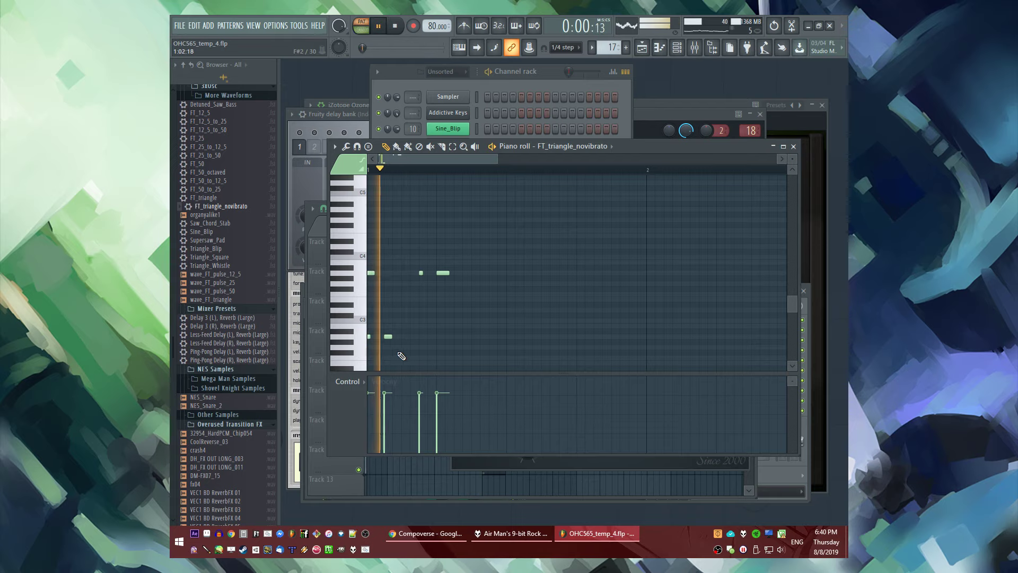
Lengthen the step 2 A2 note to one and a half steps, shorten the step 5 A3 note, and add a 12-tick A2 note on step 7
drag(390, 335, 410, 337)
key(space)
key(space)
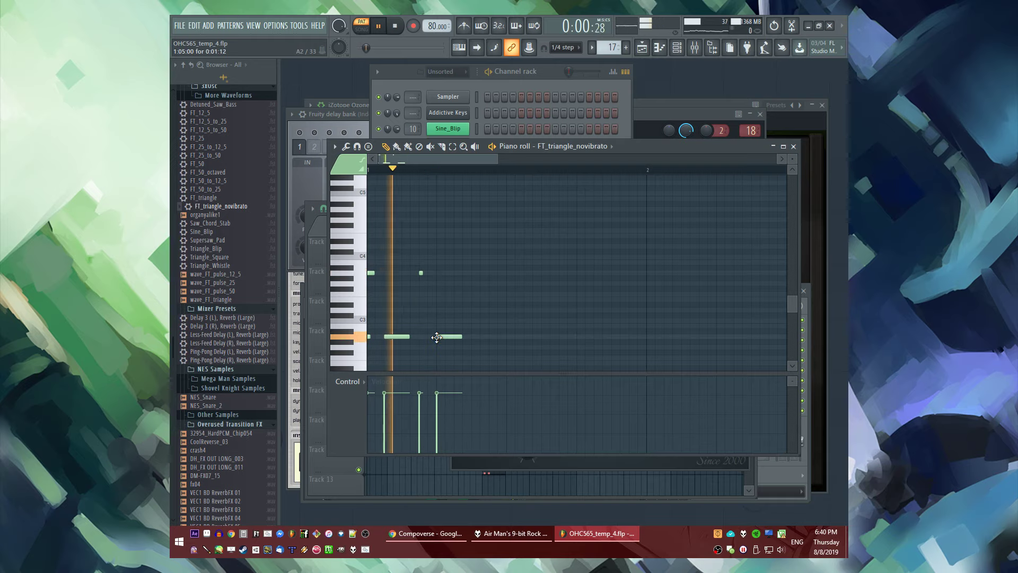
click(445, 337)
click(436, 273)
key(space)
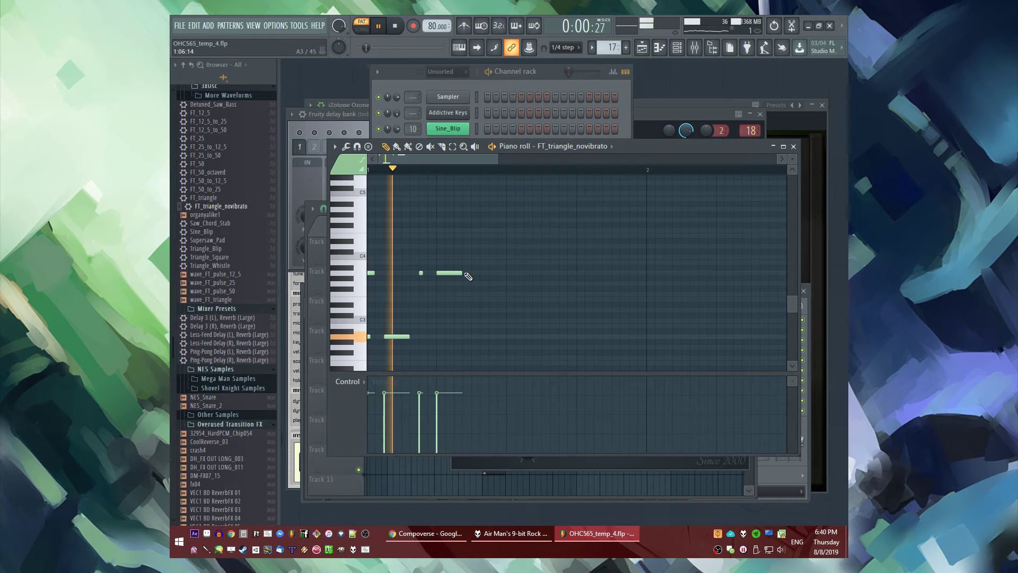
key(space)
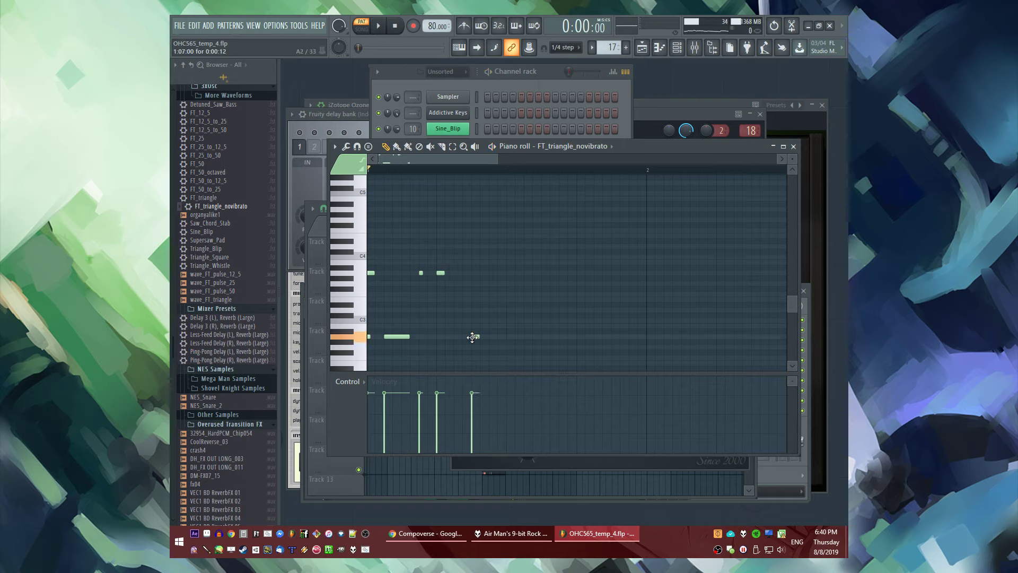
Add a long A2 note on step 8 and short A3 notes on steps 10, 11 and 12
drag(493, 338, 515, 339)
key(space)
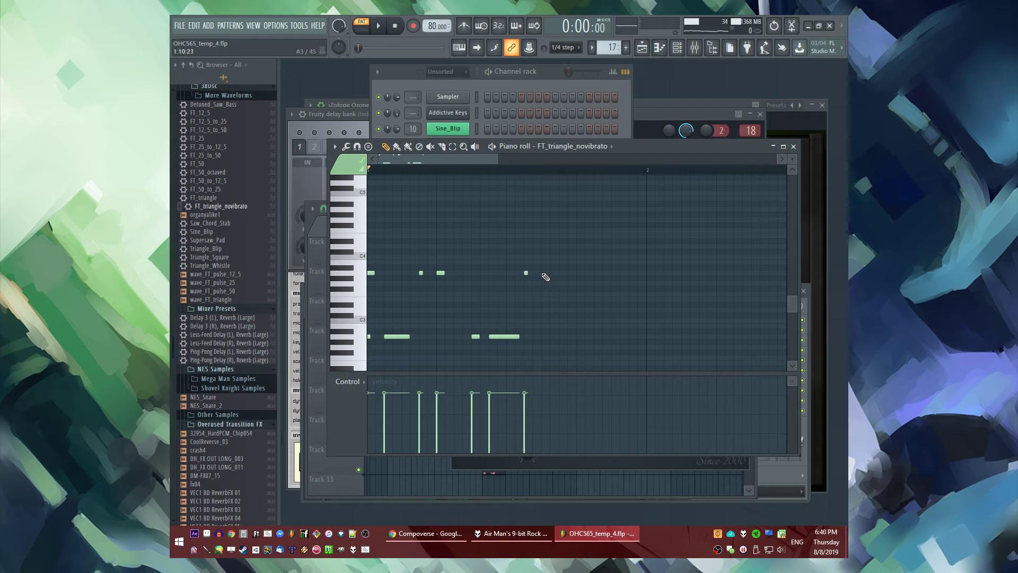
key(space)
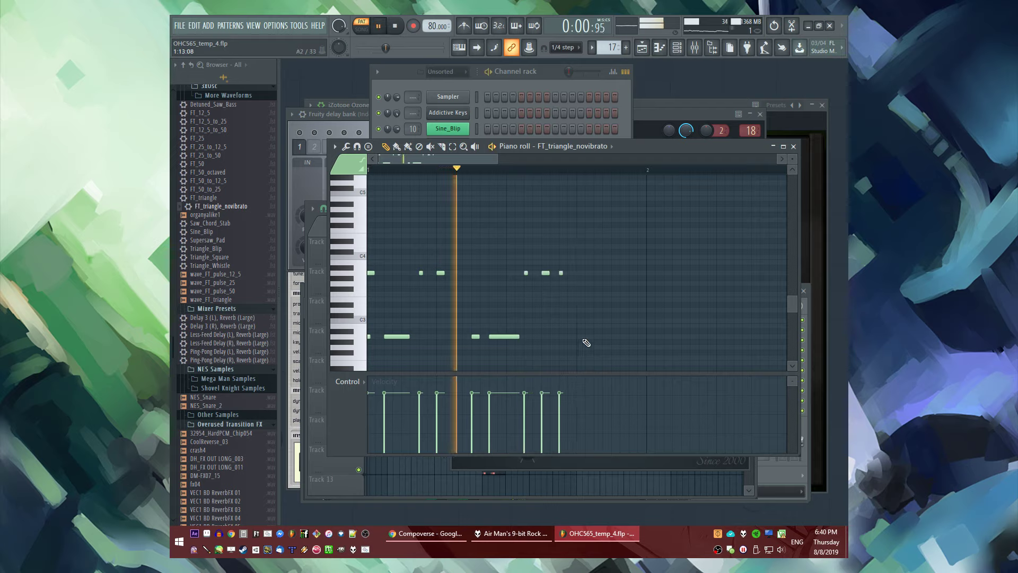
Add short A3 notes on steps 13 and 14 and an A2 note one and a half steps long on step 15
click(578, 337)
key(space)
drag(578, 339, 582, 273)
click(597, 274)
click(612, 337)
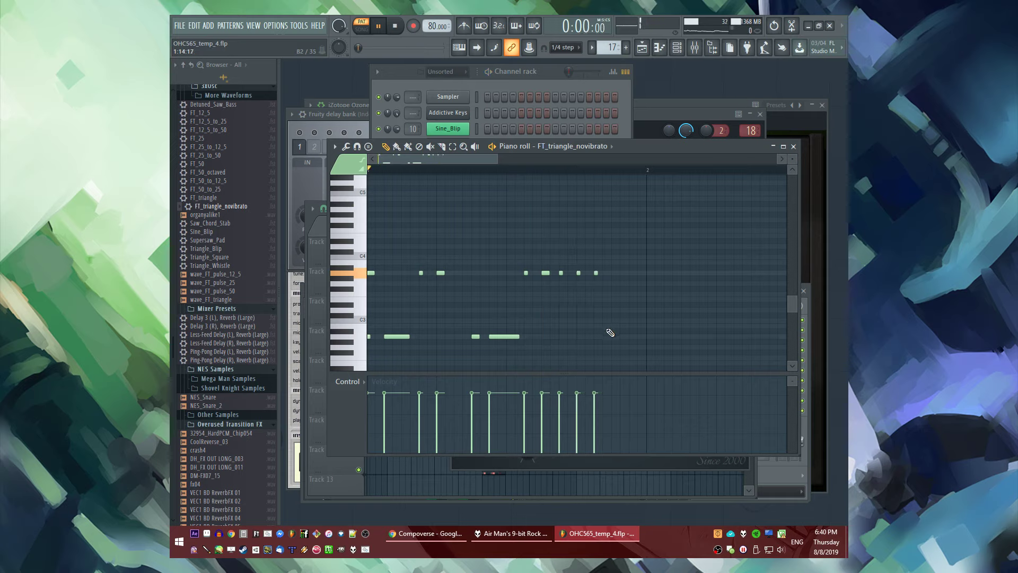
key(space)
drag(616, 337, 637, 338)
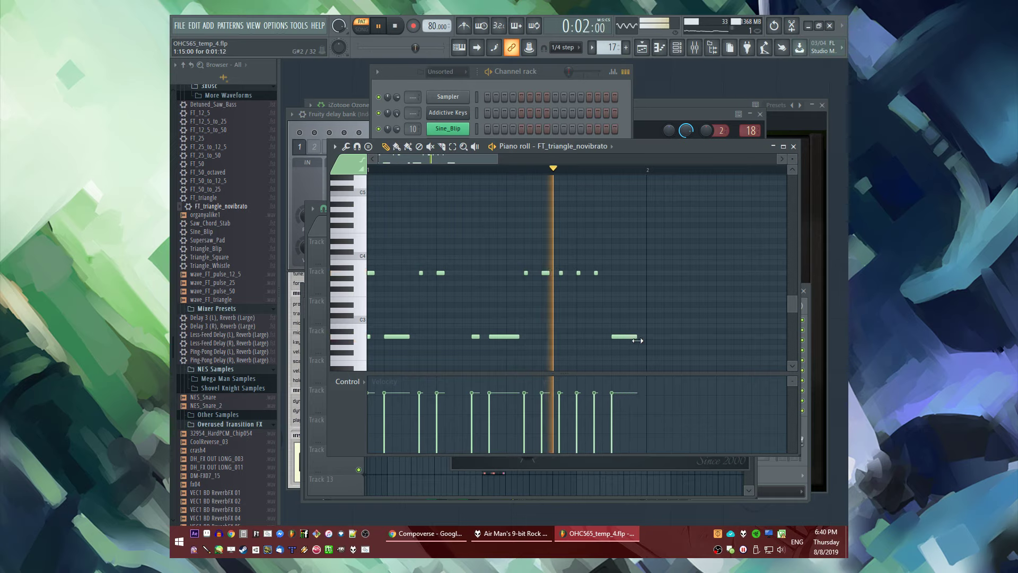
Route the FT_triangle_novibrato channel to mixer track 19 and load Fruity Blood Overdrive in its effect slot 4
key(F9)
key(F6)
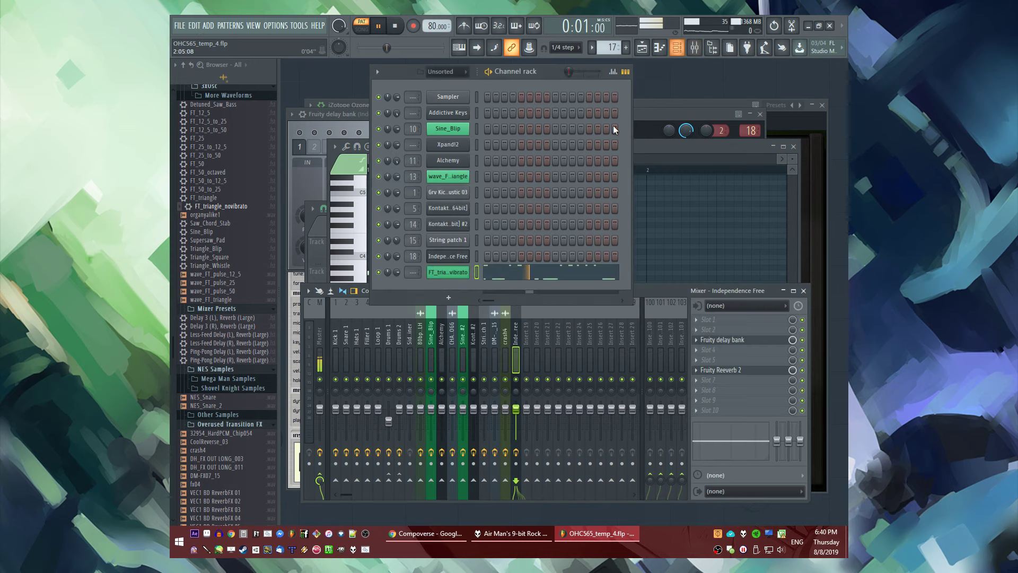
click(438, 272)
key(ctrl+l)
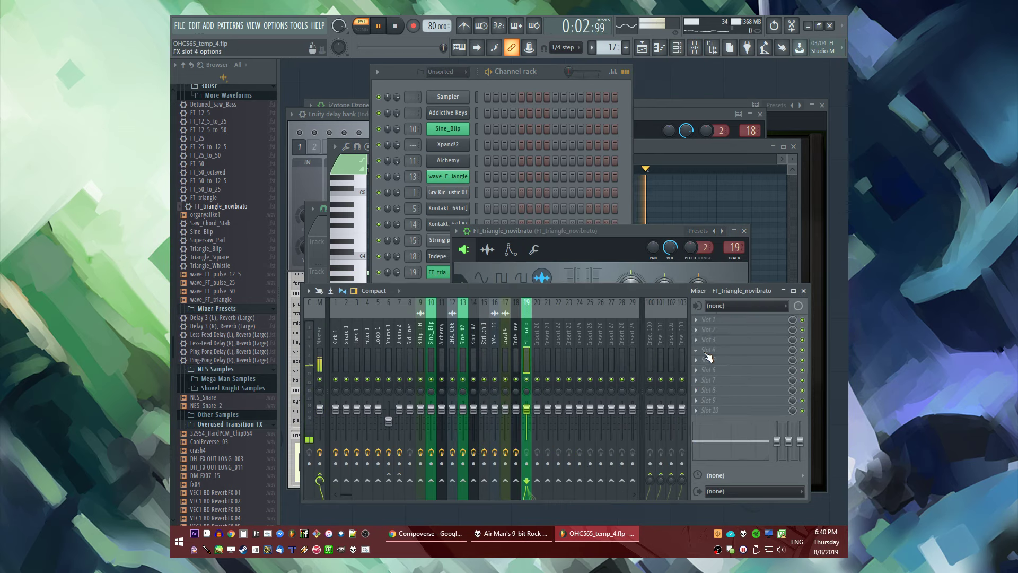
click(743, 350)
click(566, 189)
Load Fruity parametric EQ 2 in slot 1 of mixer track 19 and lower band 7 to -18 dB to cut the highs
click(695, 320)
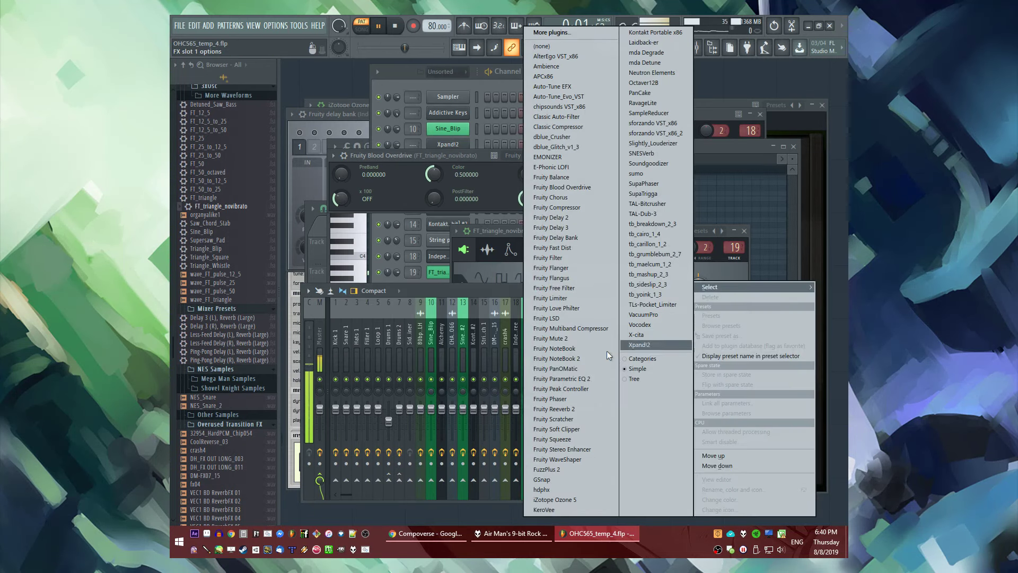
click(588, 379)
drag(478, 200, 476, 228)
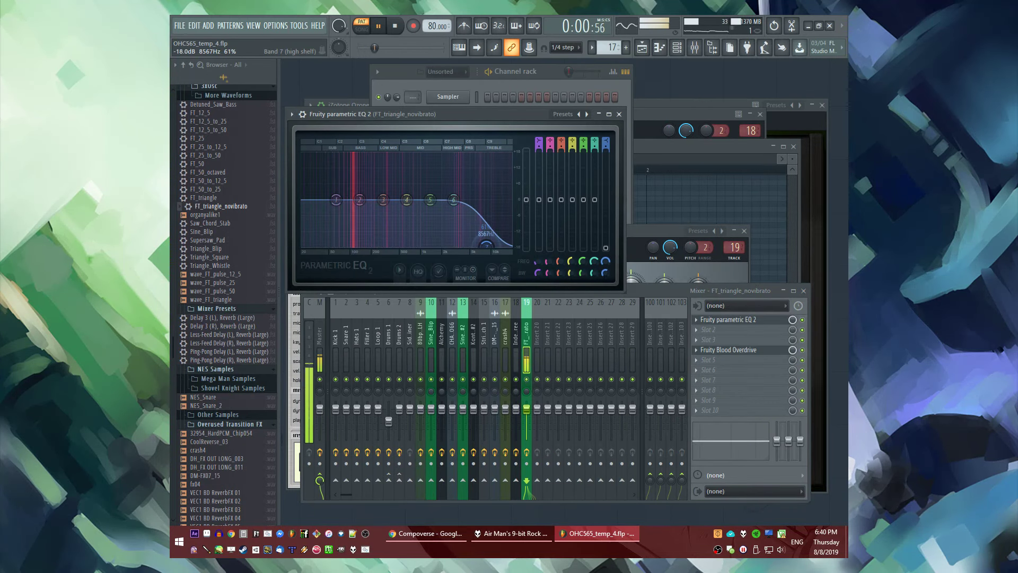
Play the song in the playlist from bar 37 to hear the new triangle part in context
key(F5)
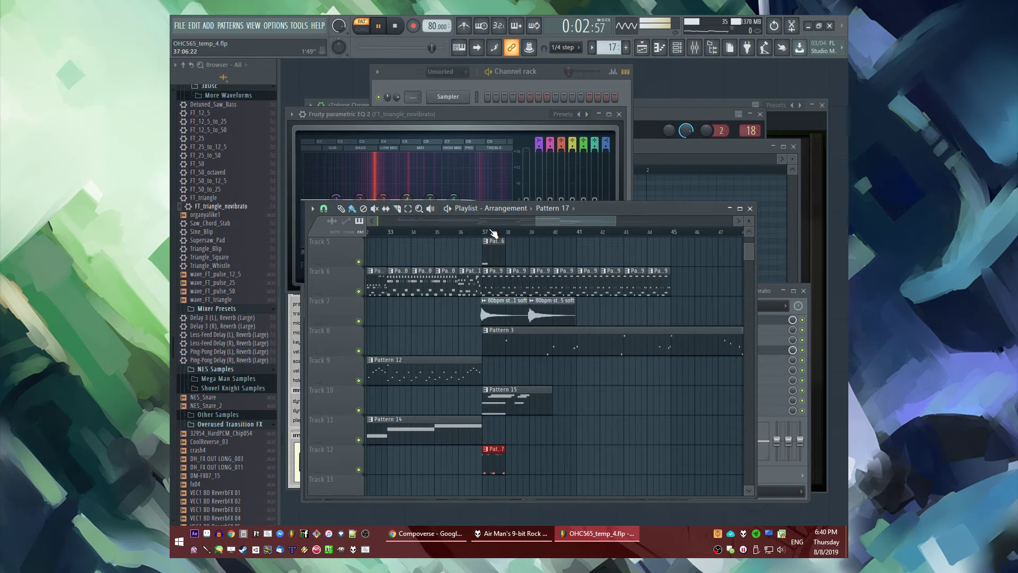
drag(492, 234, 472, 292)
ctrl+scroll(541, 446, down, 3)
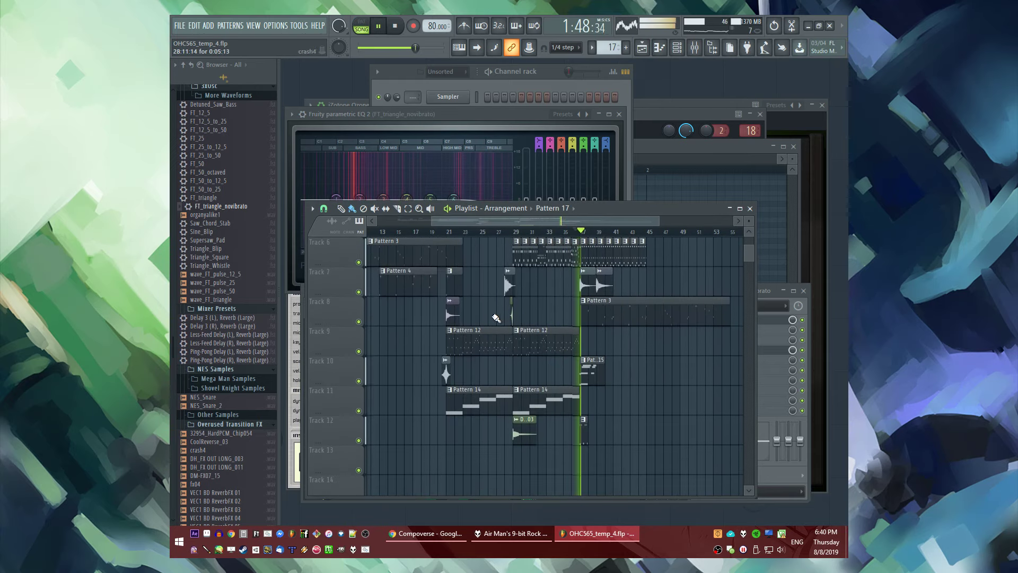
Place a VEC1 BD ReverbFX 02 clip at bar 37 on Track 13 and play the song from there
scroll(514, 295, up, 1)
ctrl+scroll(592, 385, up, 3)
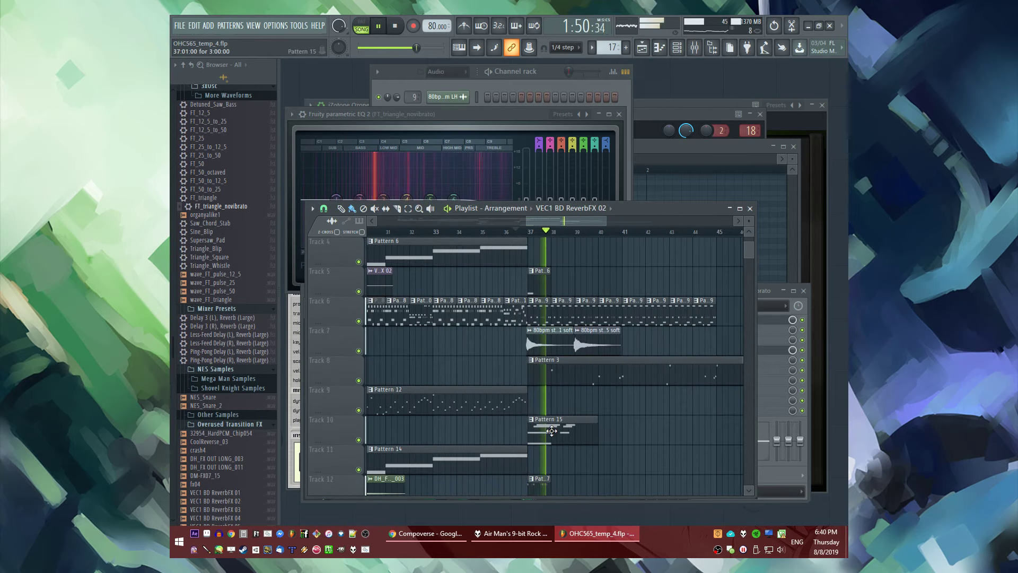
scroll(592, 385, down, 2)
click(532, 235)
ctrl+scroll(507, 347, down, 3)
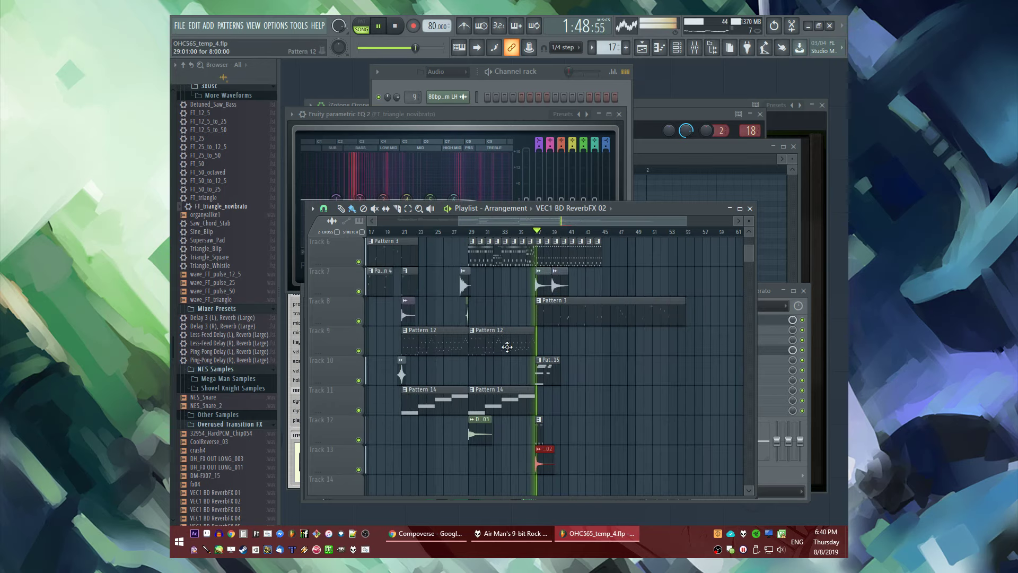
Place a DH_FX OUT LONG_003 clip at bar 37 on Track 14 and play the song from bar 36
click(530, 232)
ctrl+scroll(524, 411, up, 3)
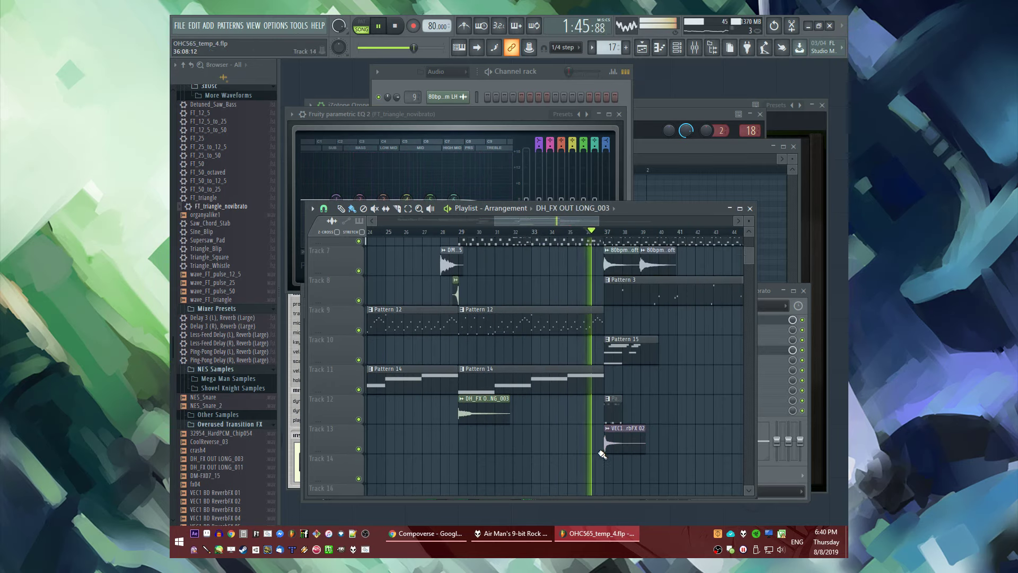
scroll(524, 411, down, 2)
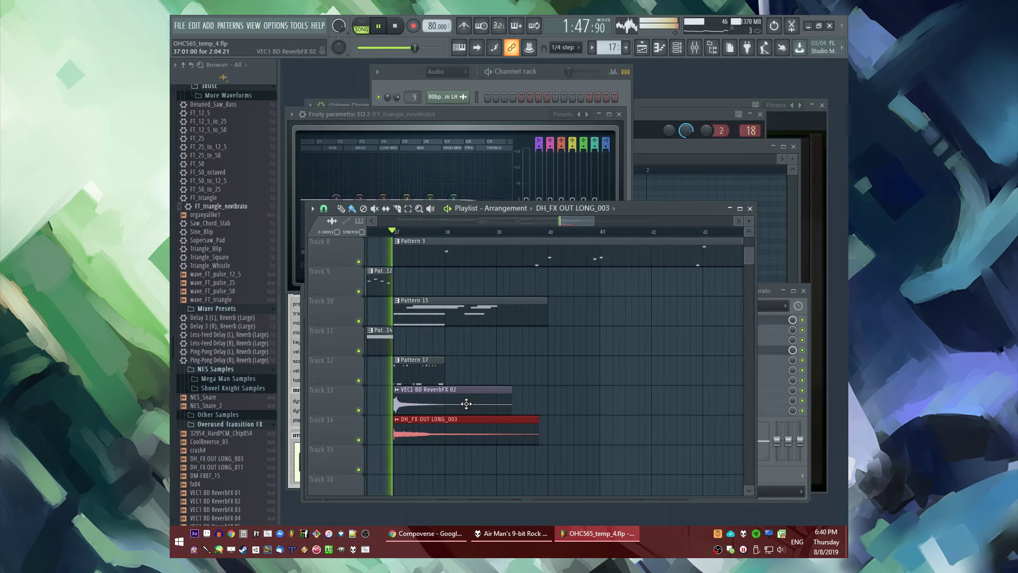
Delete the effect clips on Tracks 13 and 14, place DH_FX OUT LONG_011 at bar 37 on Track 15, and open its channel settings
right_click(465, 402)
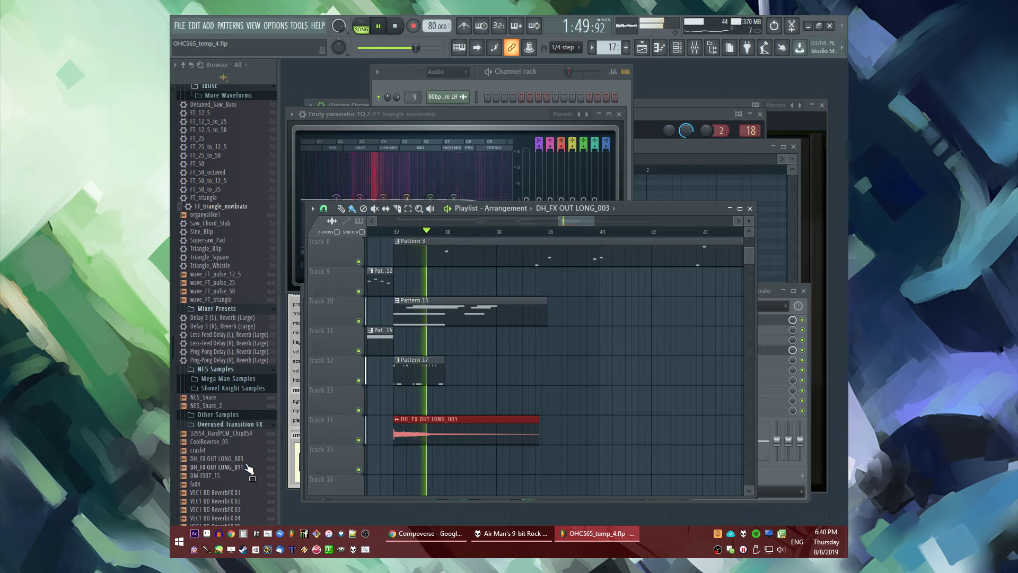
drag(217, 466, 396, 457)
click(427, 449)
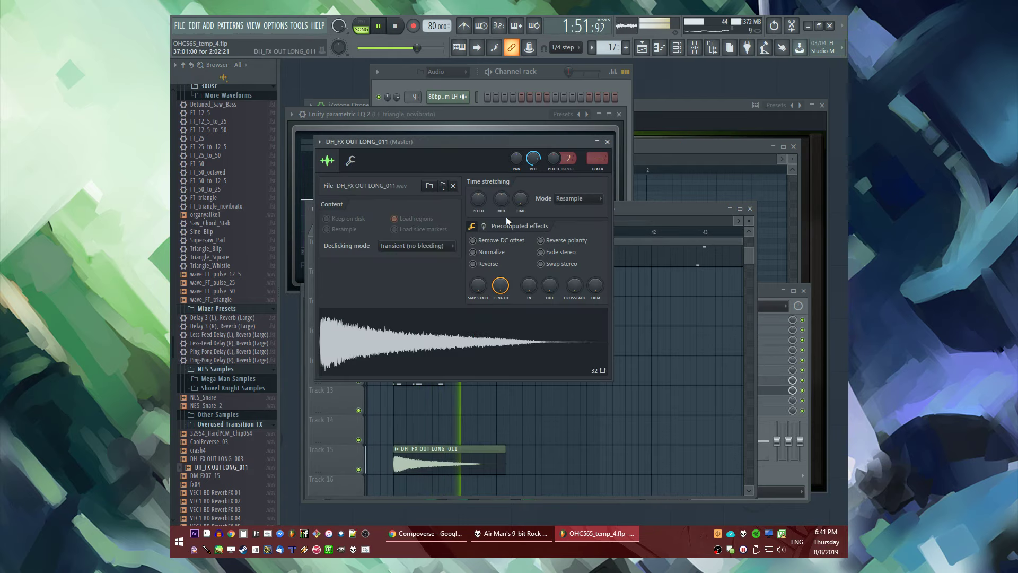
Route the DH_FX OUT LONG_011 sample to mixer track 20 and load Fruity Reeverb 2 in effect slot 4
click(596, 158)
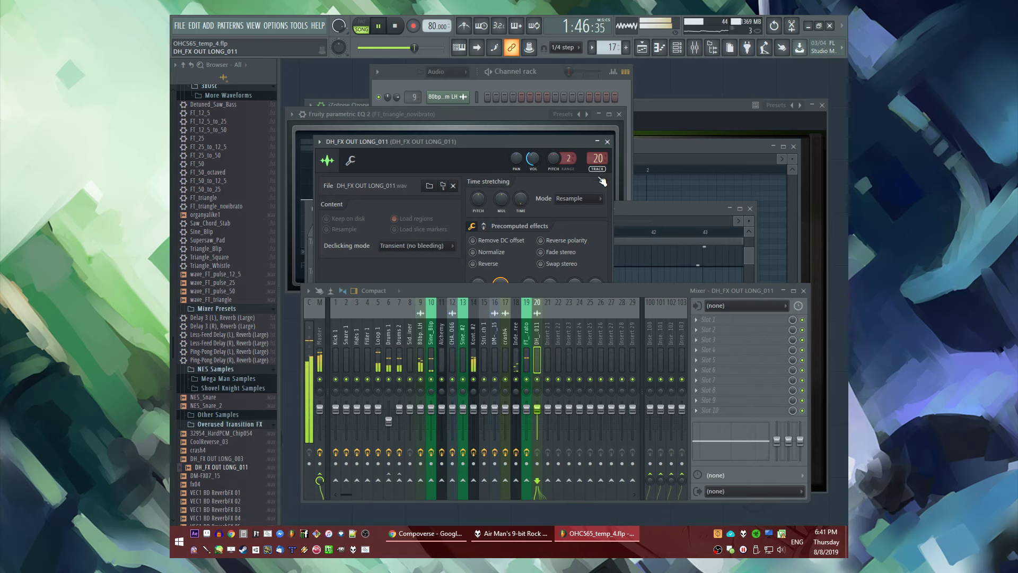
click(696, 352)
click(552, 410)
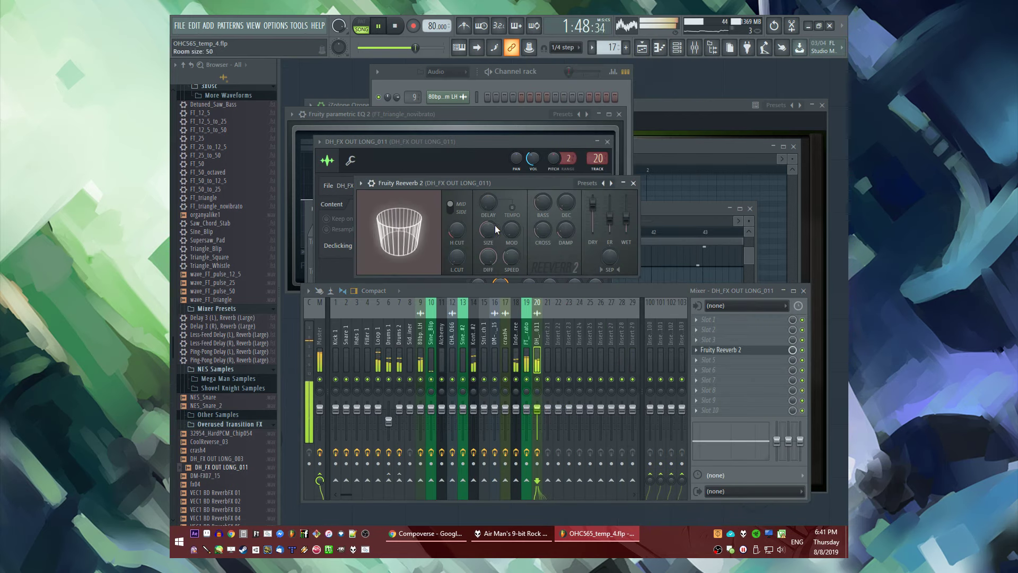
click(633, 184)
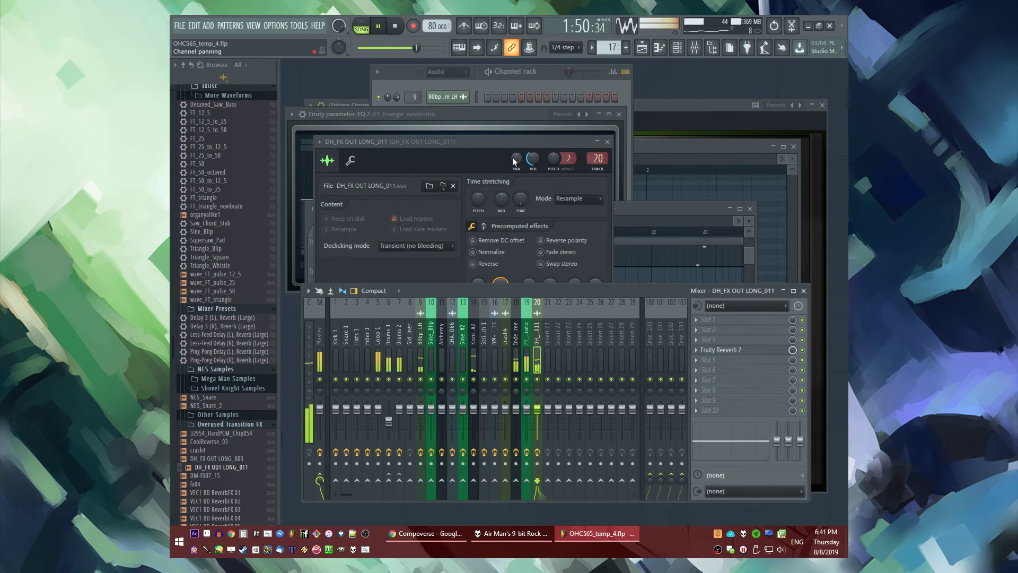
click(608, 142)
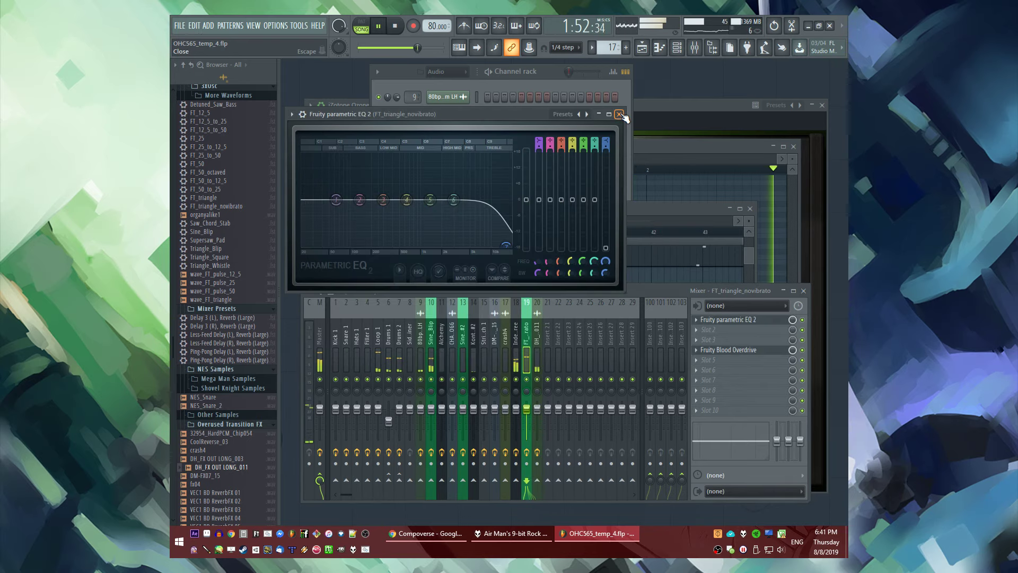
Return to the playlist, undo an attempt to repeat Pattern 17 along Track 12, and open the pattern's FT_triangle_novibrato notes in the piano roll
click(619, 114)
click(622, 279)
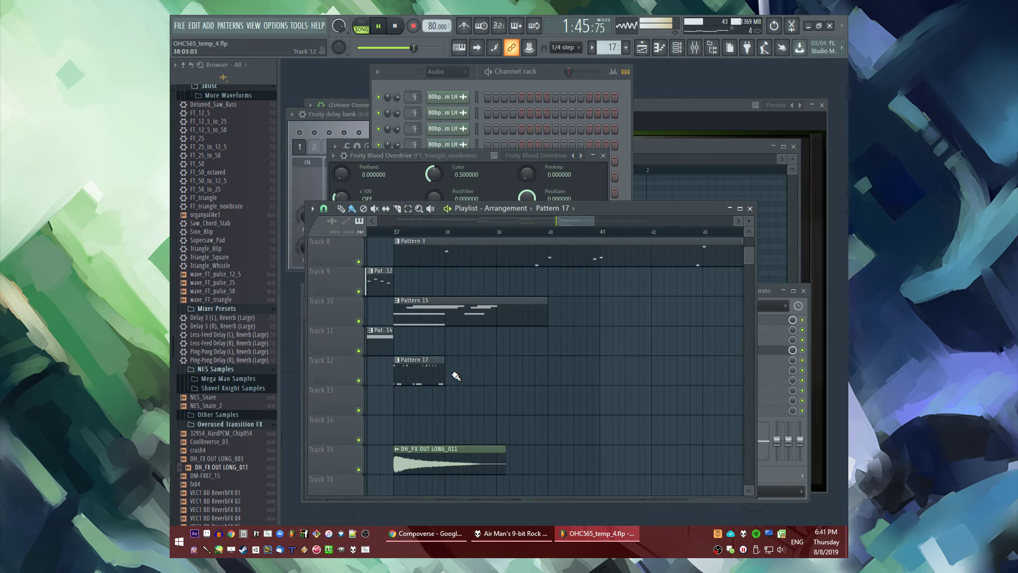
drag(456, 376, 637, 377)
key(ctrl+z)
double_click(419, 371)
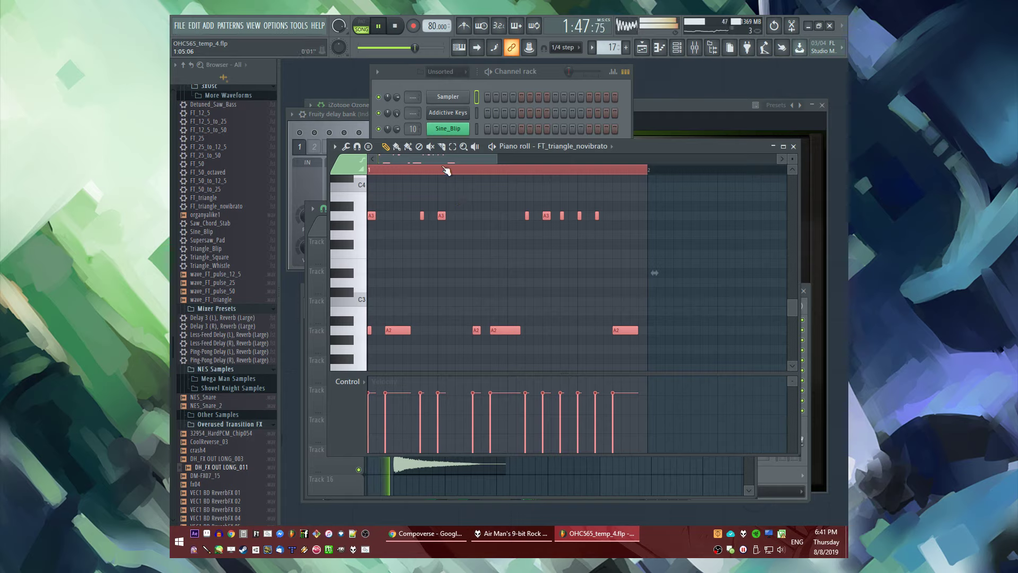
Duplicate the bar 1 notes of FT_triangle_novibrato into bar 2 and play the result
drag(399, 160, 423, 170)
key(space)
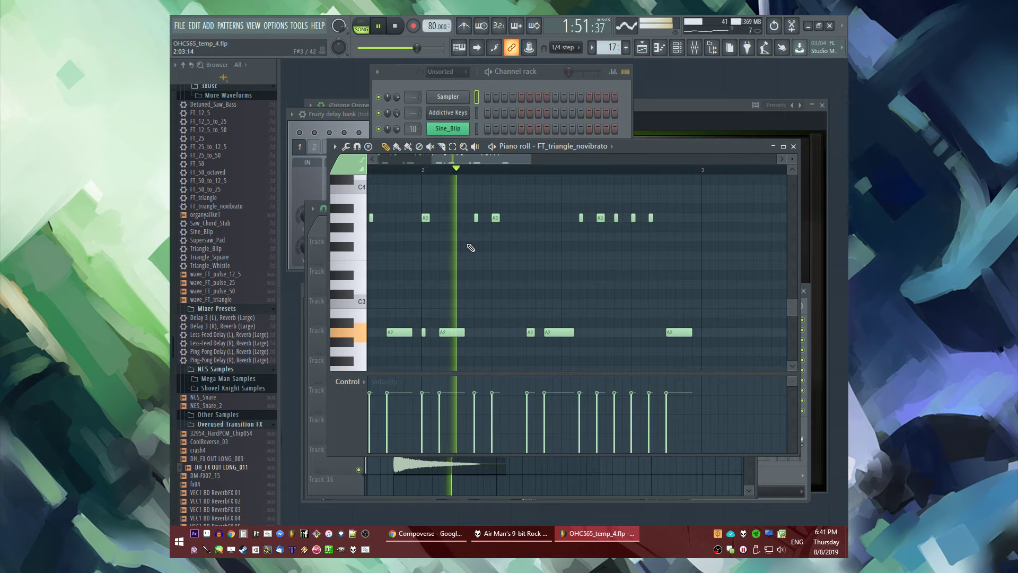
key(space)
key(space)
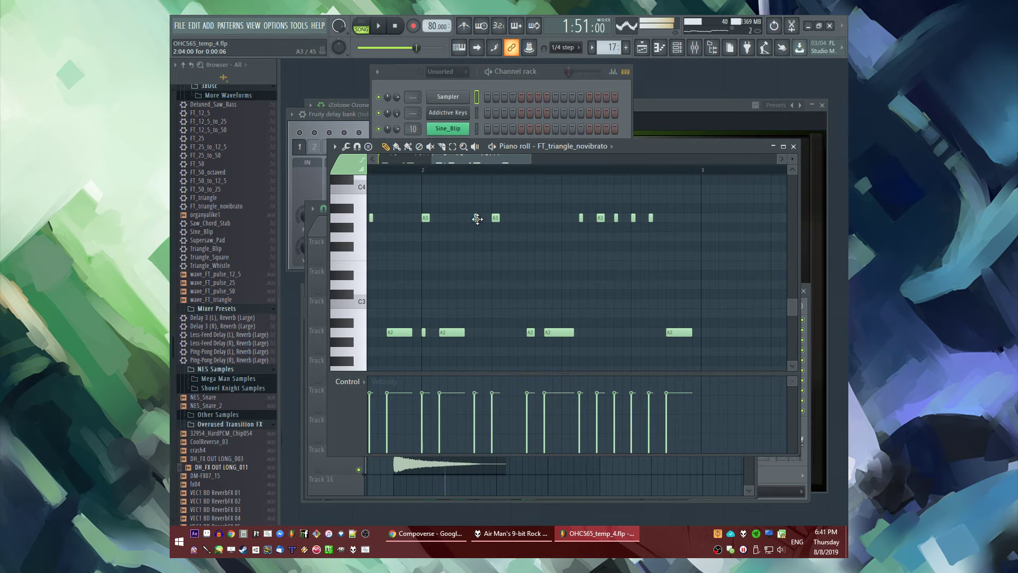
Try a short A2 note on step 6 of bar 2, and delete it after listening
key(space)
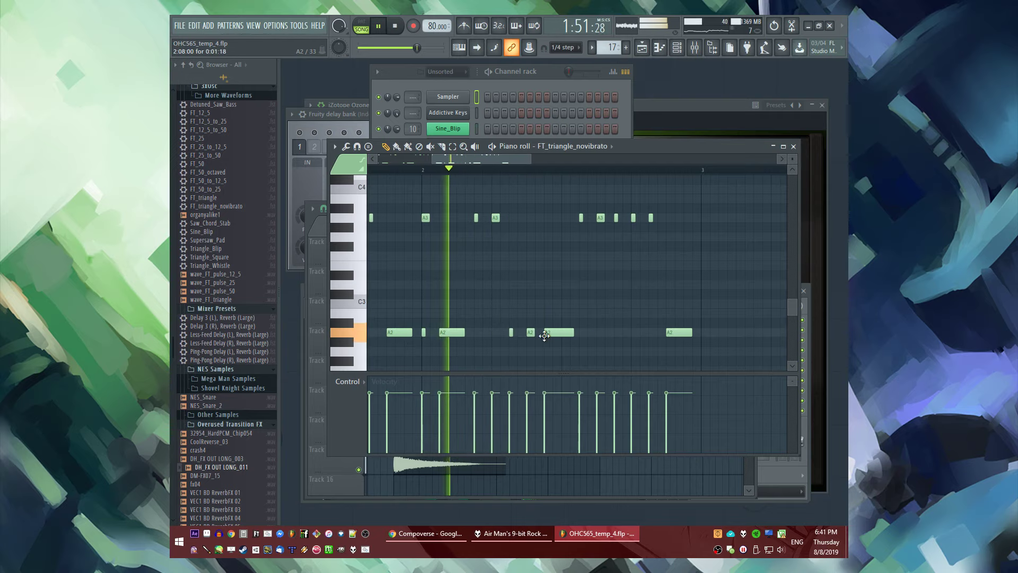
right_click(510, 333)
right_click(511, 332)
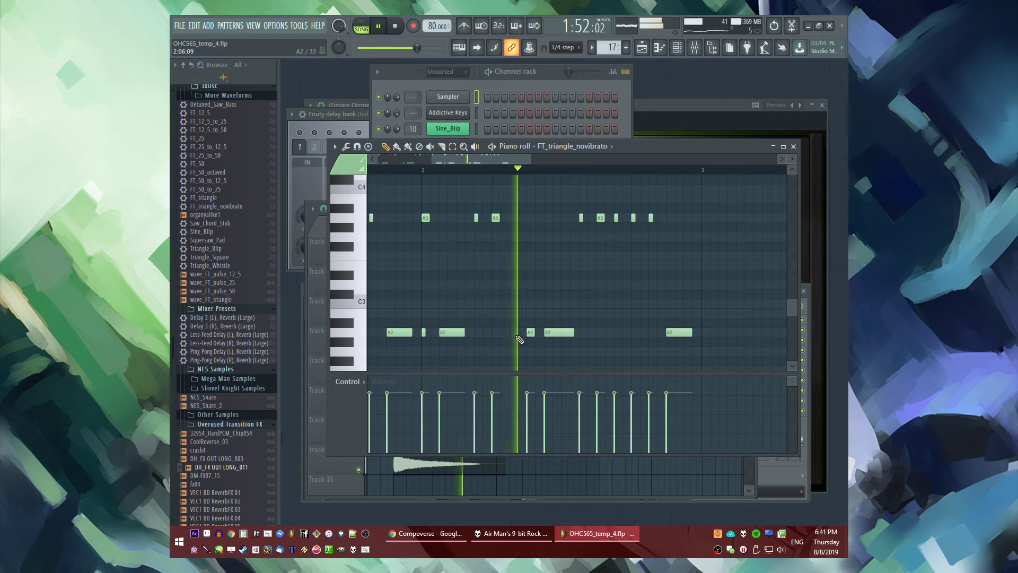
key(space)
Shorten the A2 note on step 8 of bar 2 and add short A2 and A3 notes on step 9
key(space)
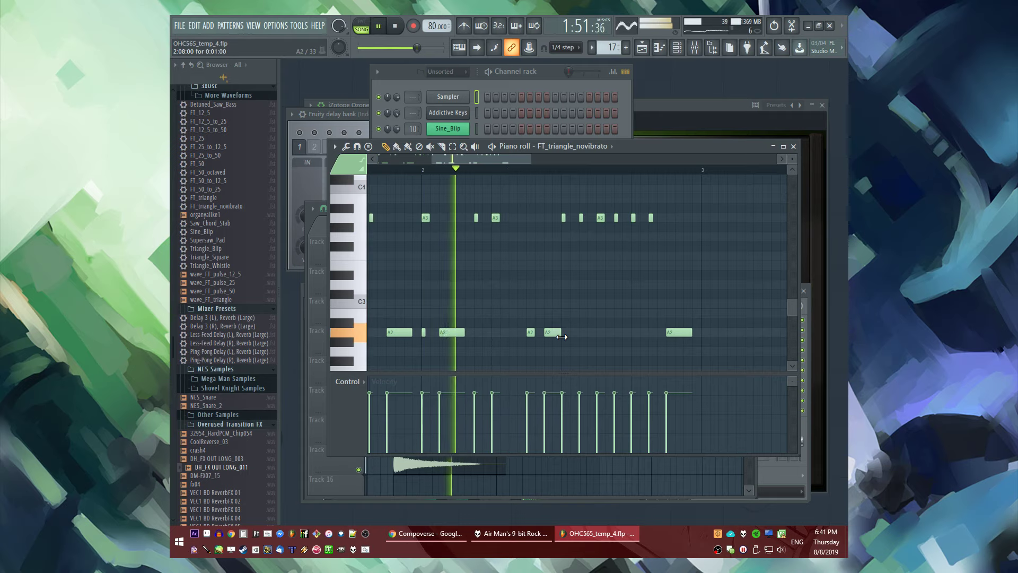
drag(575, 333, 561, 333)
drag(565, 218, 575, 221)
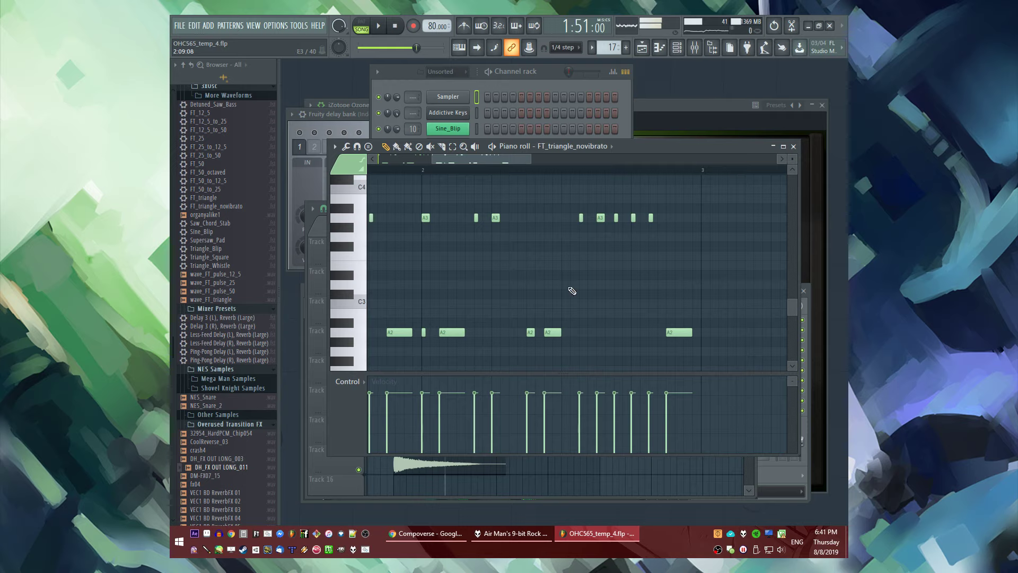
key(space)
click(563, 218)
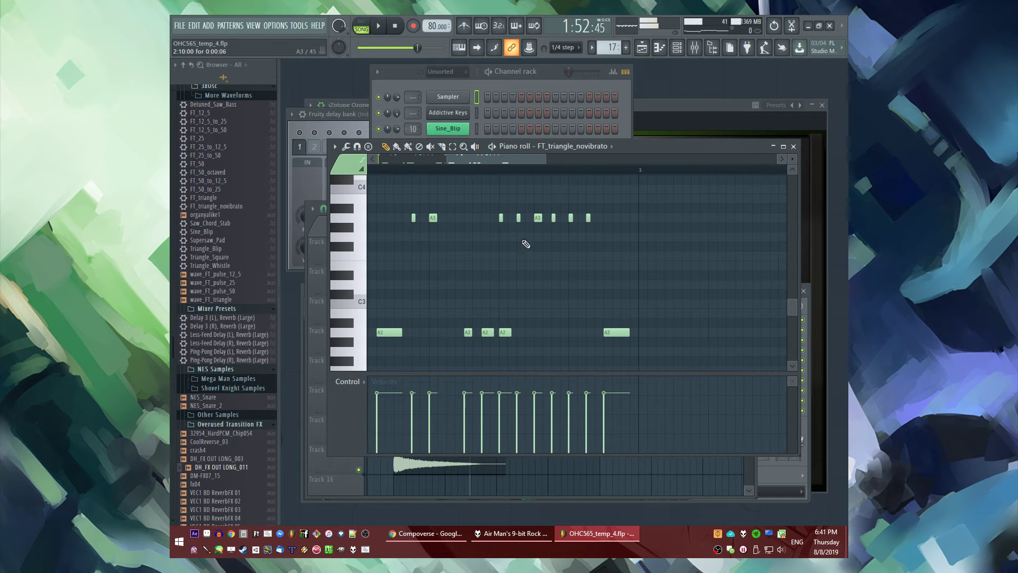
In bar 2, add a short A3 after step 10, replace step 13's A3 with a longer A2, and lengthen step 14's A3
key(space)
click(526, 217)
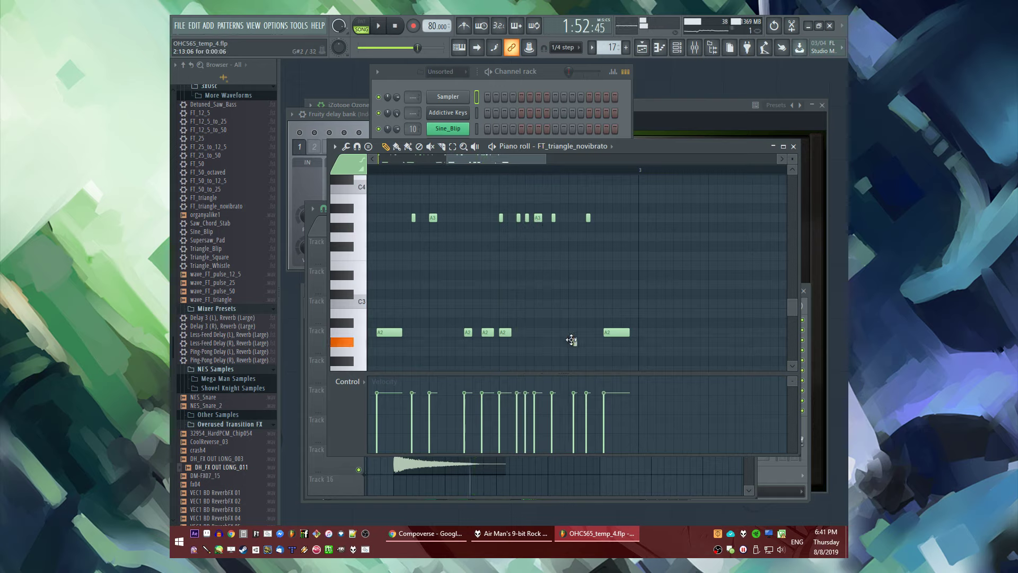
key(space)
drag(572, 332, 585, 332)
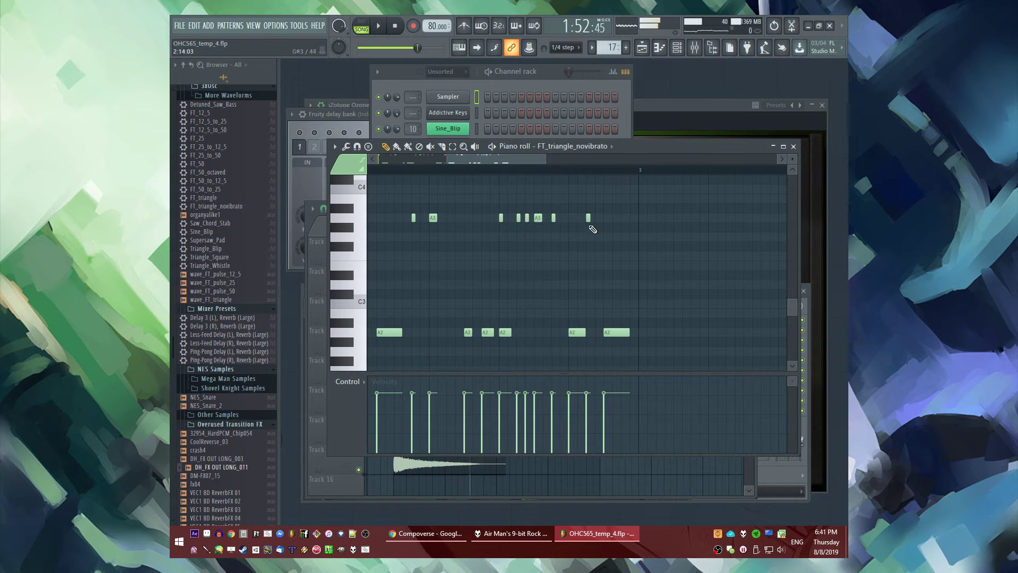
drag(601, 223, 594, 222)
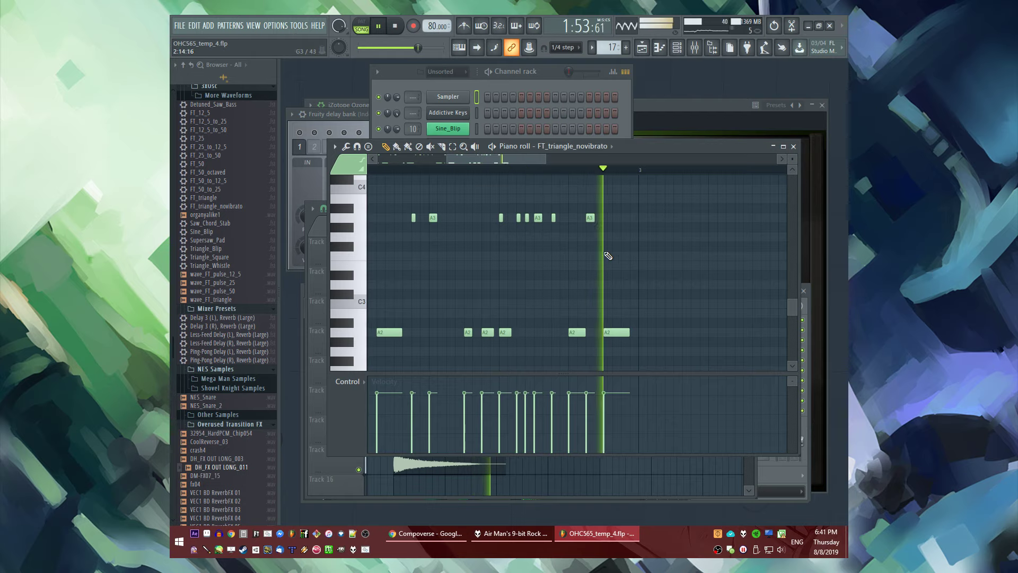
Duplicate the two-bar riff into bars 3 and 4, and vary the opening A2 and A3 notes of bar 4
click(574, 171)
drag(513, 155, 539, 157)
key(space)
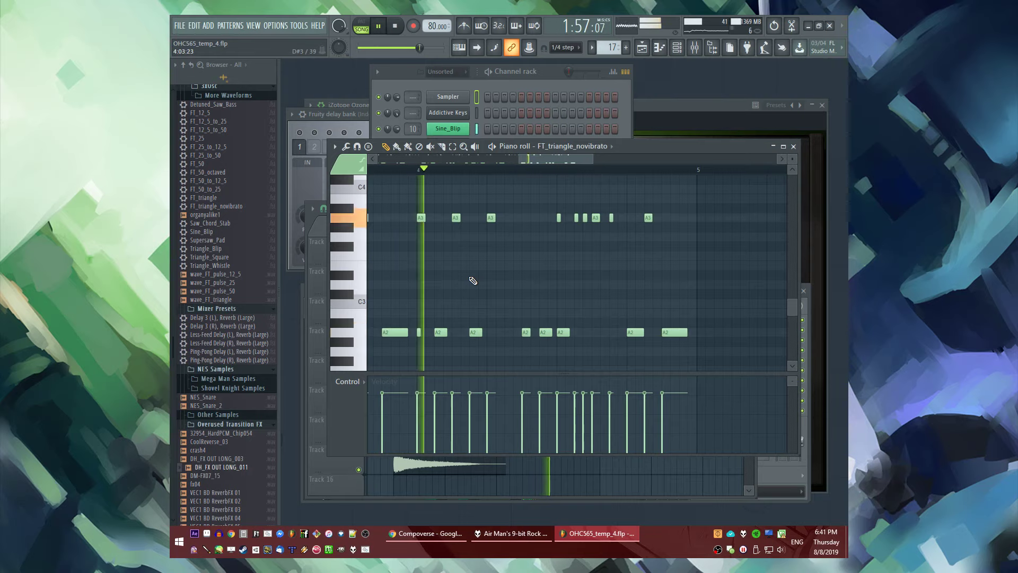
key(space)
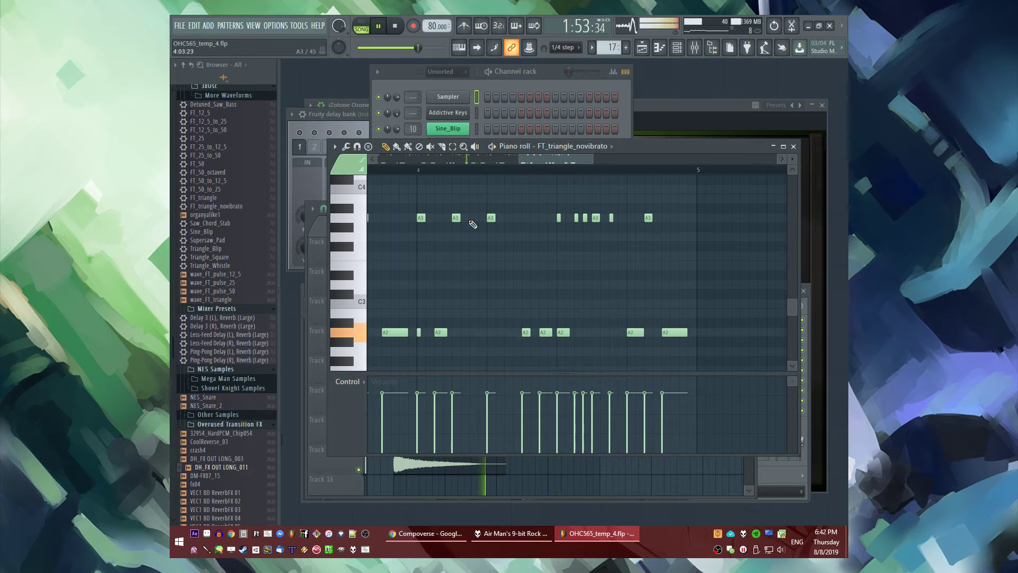
mouse_move(491, 218)
mouse_down()
mouse_move(491, 334)
mouse_move(496, 257)
mouse_move(488, 217)
mouse_move(473, 219)
mouse_up()
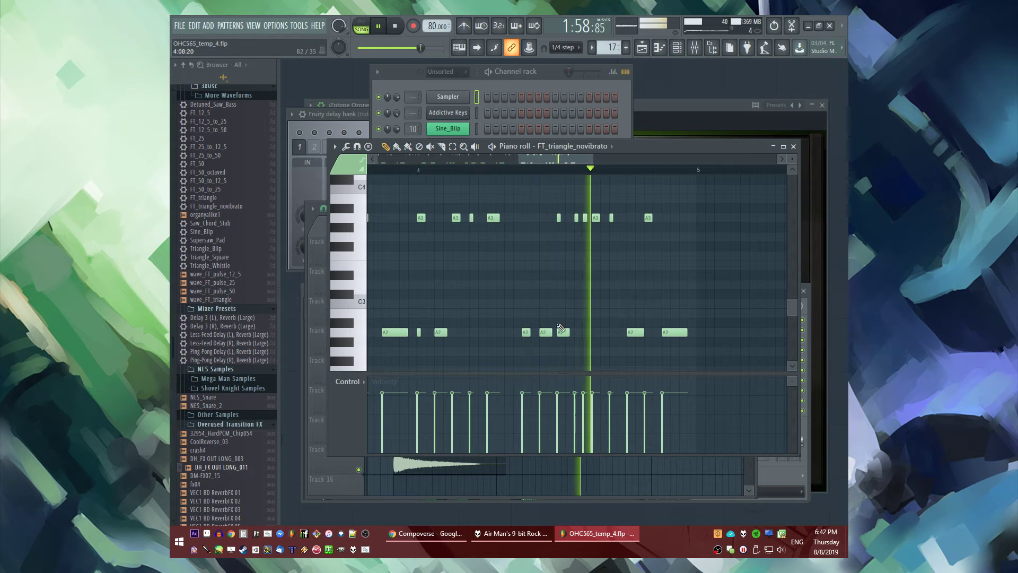
Delete the A2 and A3 notes on step 9 of bar 4 and replace the A3 notes on steps 10 and 11 with A2
right_click(558, 217)
right_click(561, 331)
key(space)
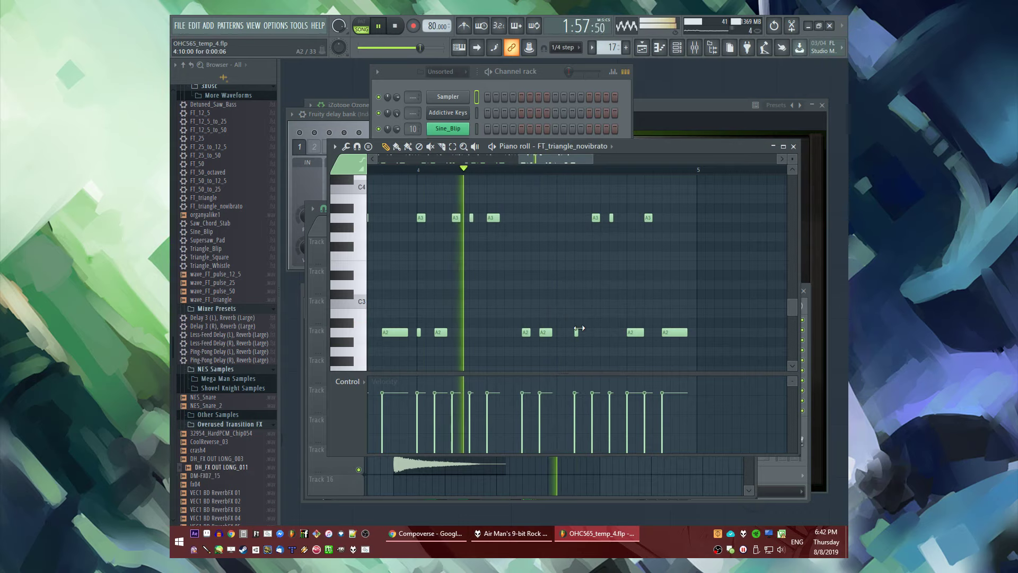
key(space)
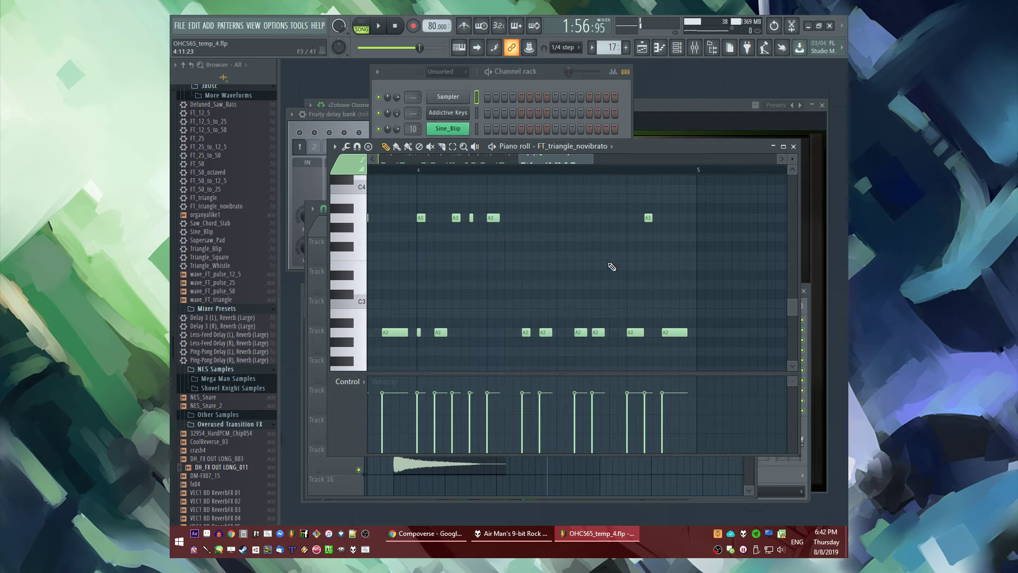
Add a short E2 note on step 12 of bar 4 and play back the revised ending
scroll(612, 267, down, 1)
click(611, 342)
key(space)
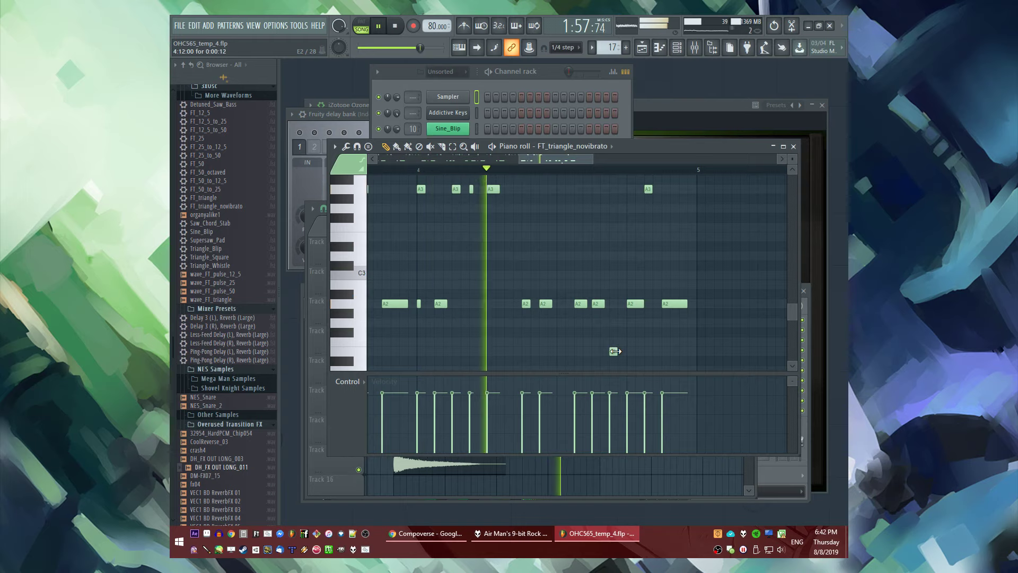
scroll(660, 311, up, 2)
scroll(659, 311, down, 4)
scroll(602, 307, up, 1)
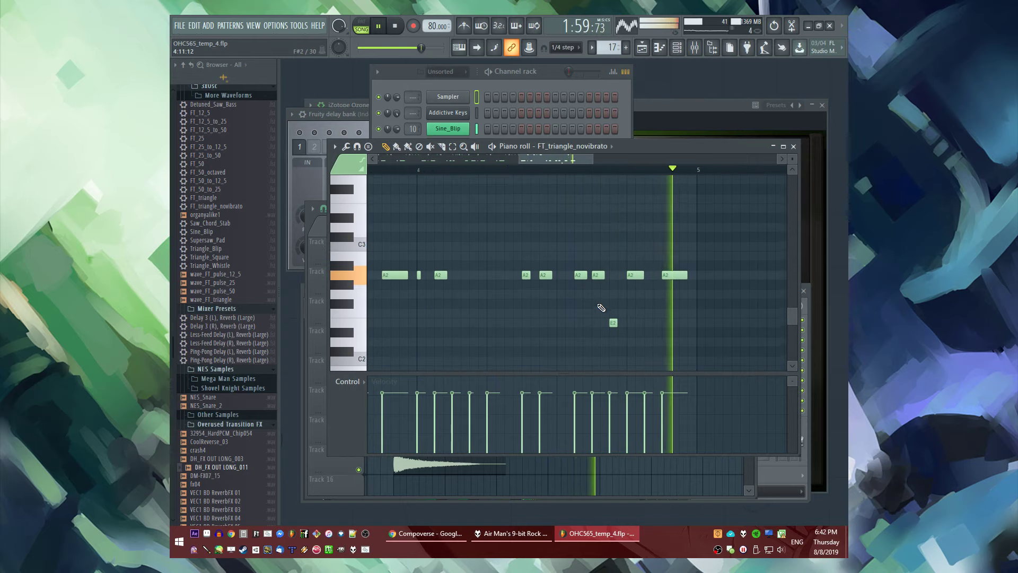
scroll(587, 282, up, 2)
Return to the playlist and repeat Pattern 17 along Track 12 from bar 41 up to bar 57
key(F5)
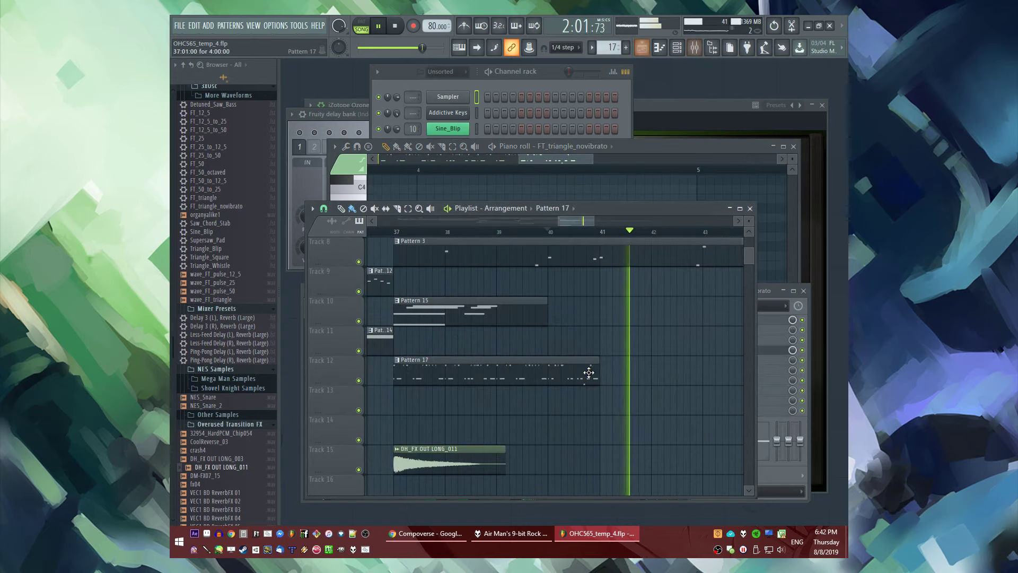
click(607, 370)
scroll(527, 348, down, 4)
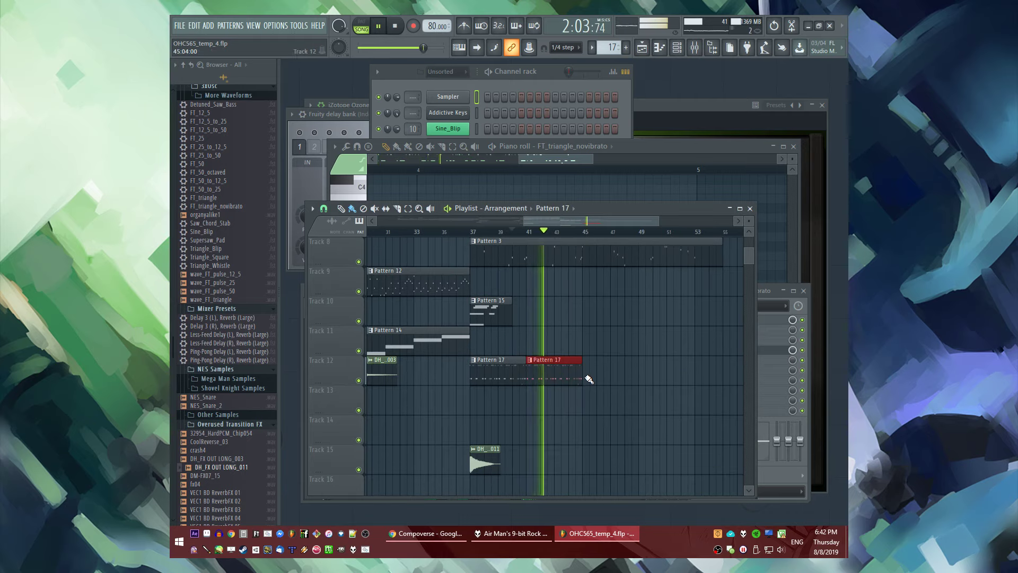
drag(589, 379, 738, 379)
scroll(606, 341, up, 3)
scroll(607, 341, down, 5)
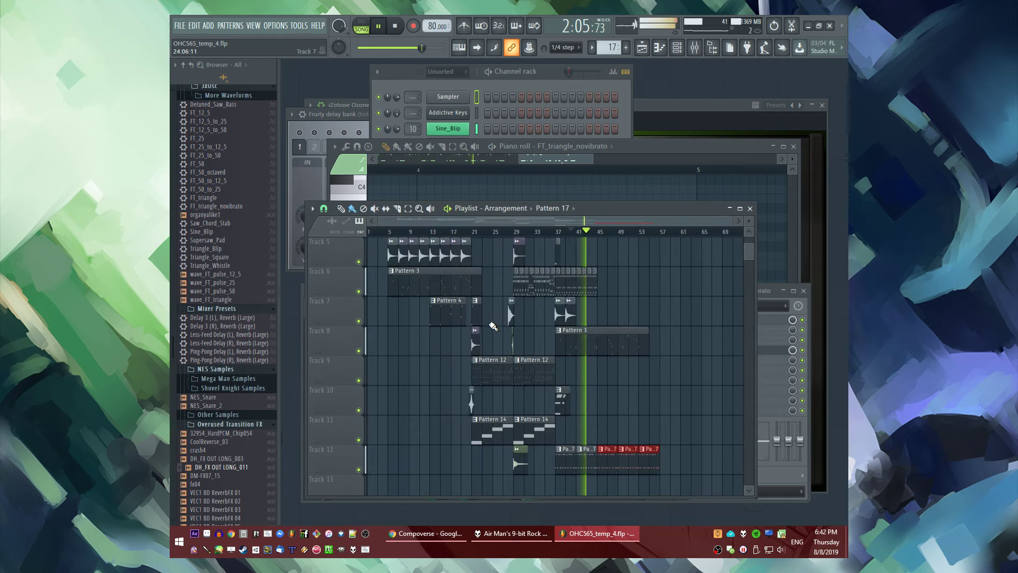
Copy the 80bpm strum clips from Track 5 or other sections to fill Track 7 from bar 41 to bar 53
scroll(494, 292, up, 1)
scroll(591, 350, up, 6)
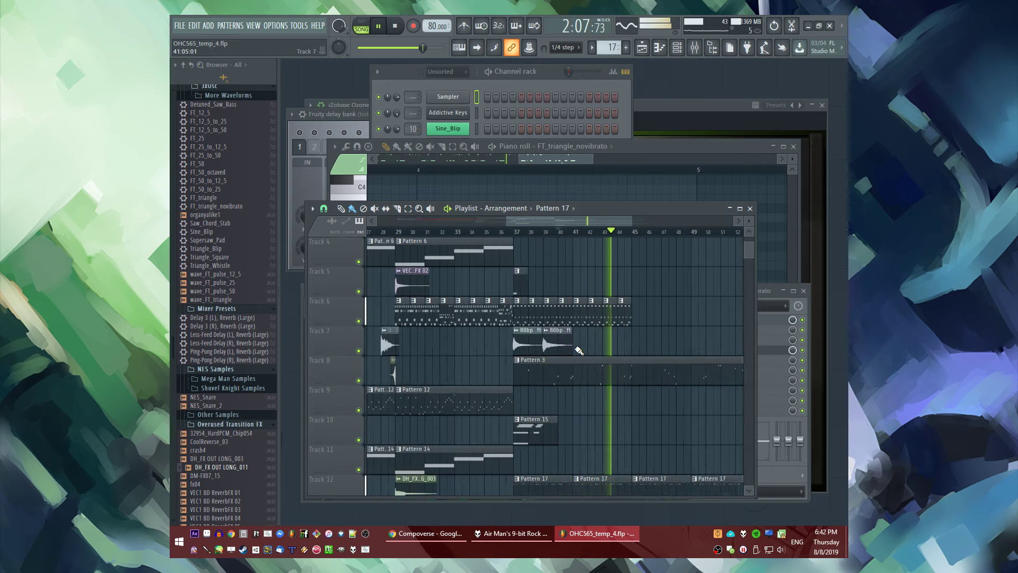
drag(615, 351, 593, 291)
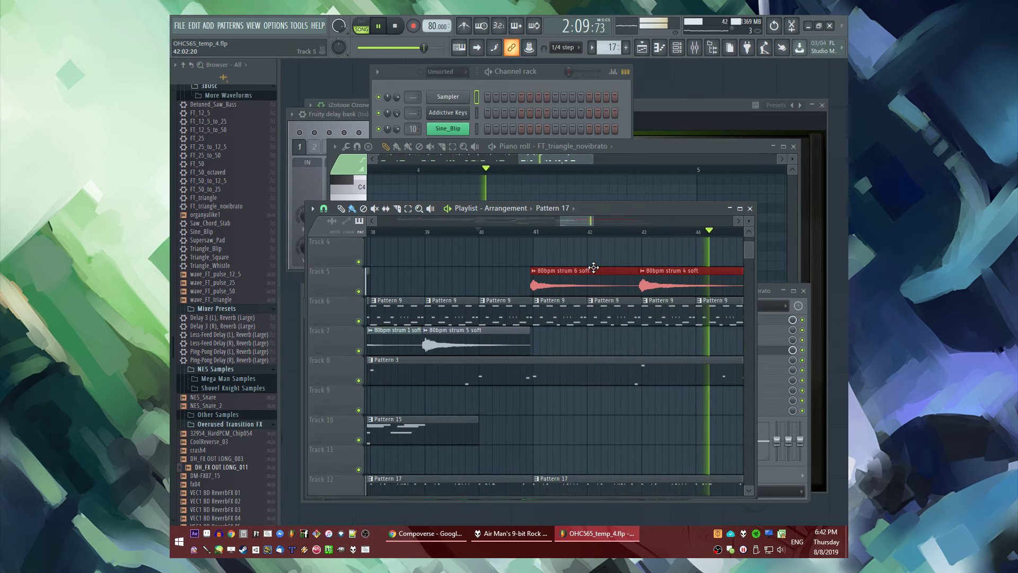
scroll(525, 285, down, 4)
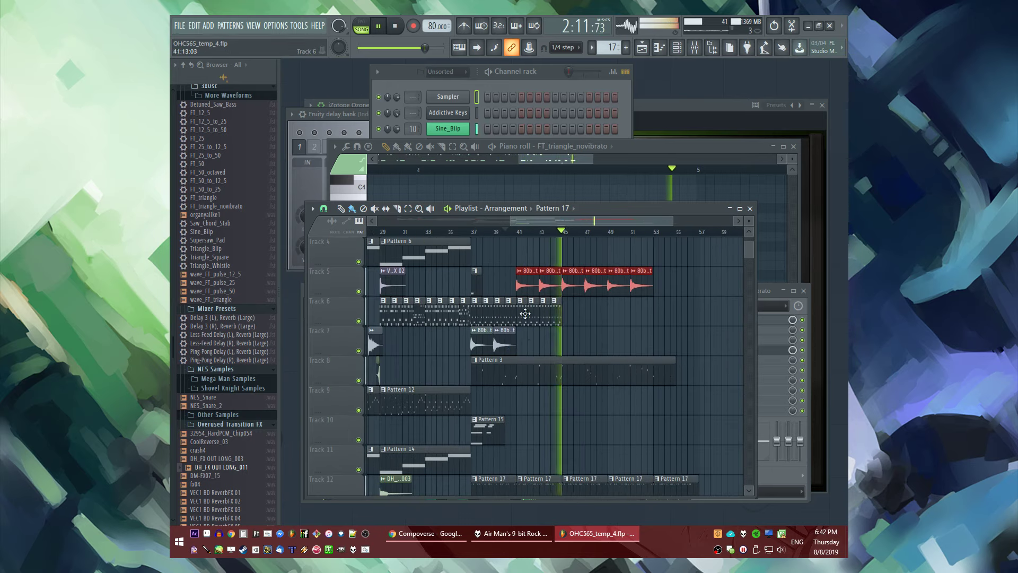
drag(525, 313, 525, 344)
scroll(596, 297, down, 2)
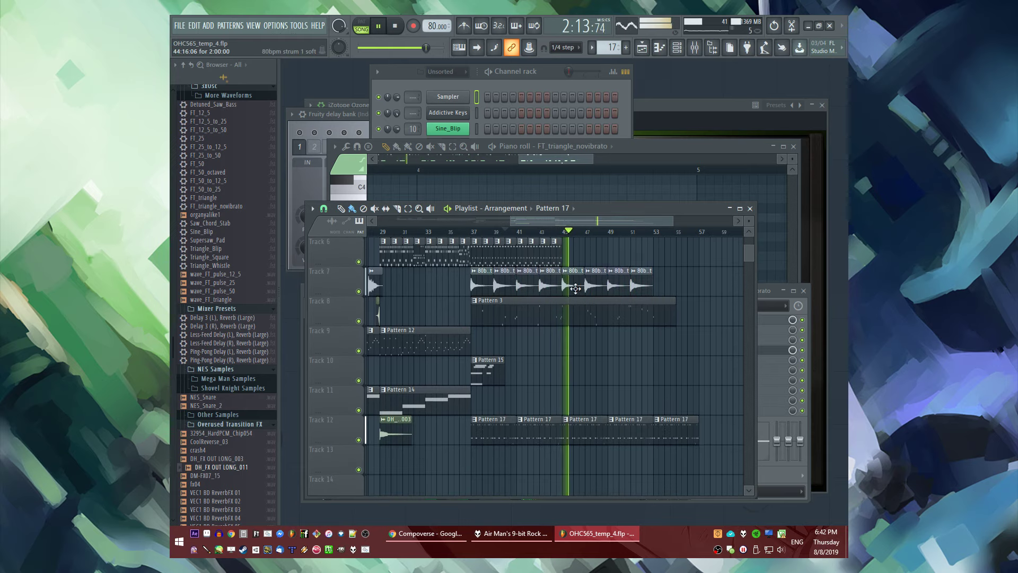
Repeat the Pattern 9 clips on Track 6 up to bar 53 and play the section from just before bar 37
drag(571, 268, 478, 291)
key(ctrl+b)
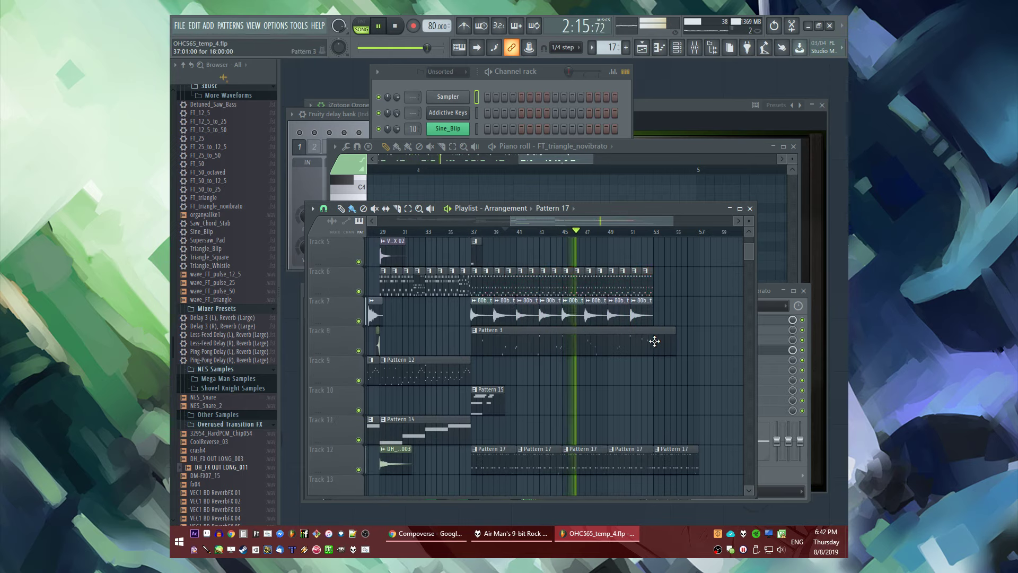
scroll(513, 347, down, 2)
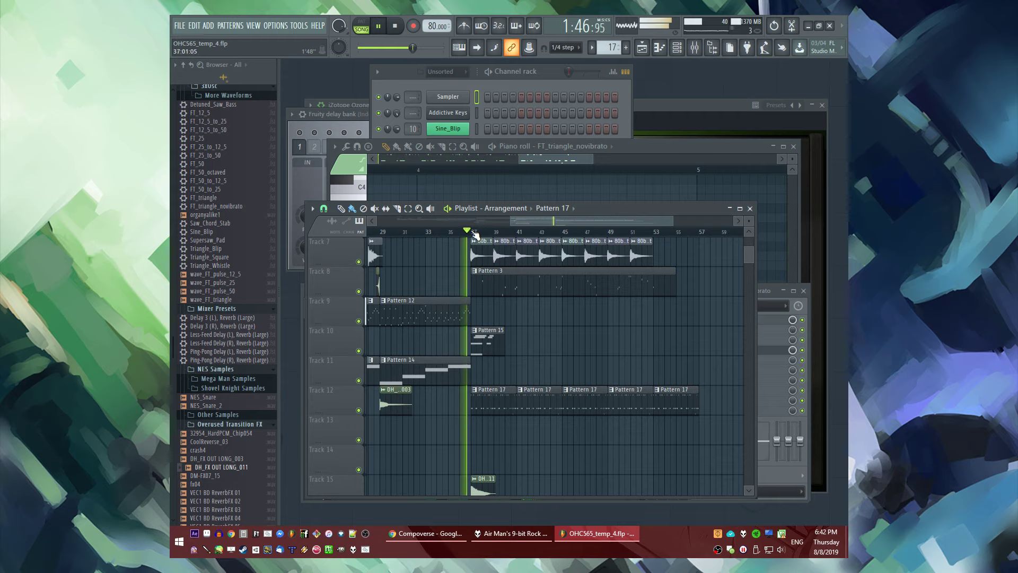
ctrl+scroll(523, 350, up, 3)
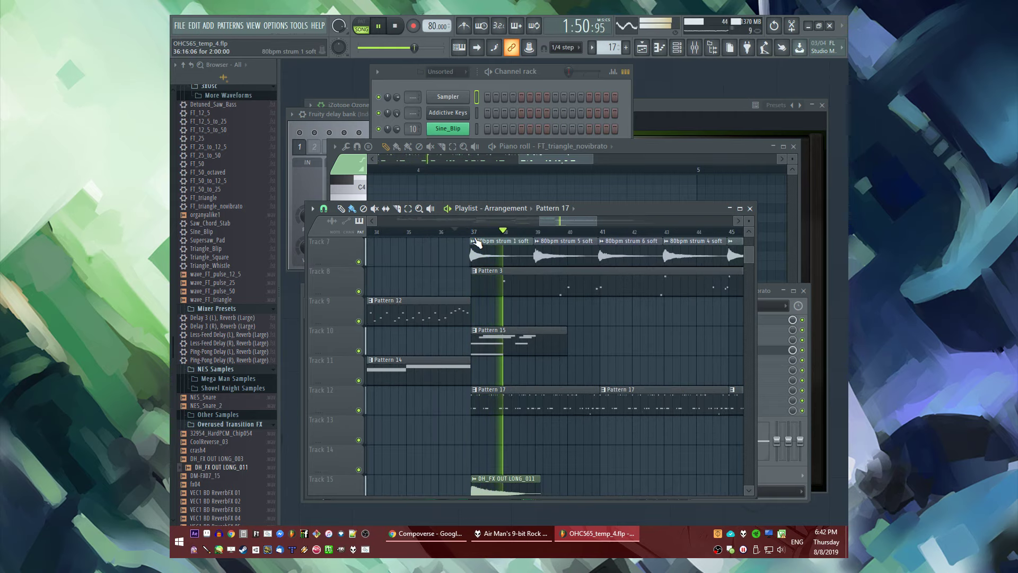
Open Pattern 15's Independence Free notes, trim the last E5 to end at bar 3, and paste the phrase into bars 3 and 4
double_click(513, 346)
ctrl+scroll(504, 275, up, 3)
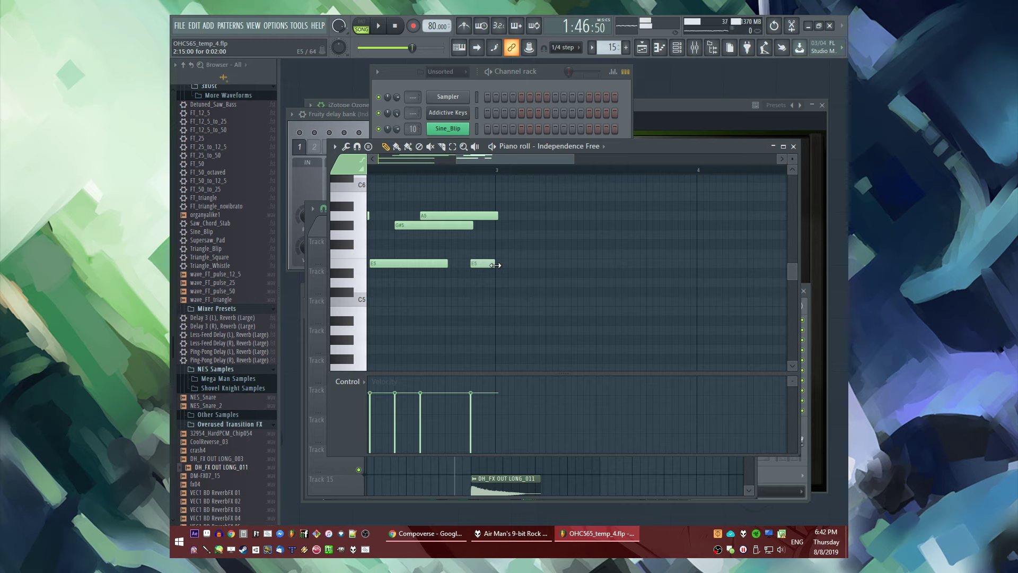
key(ctrl+v)
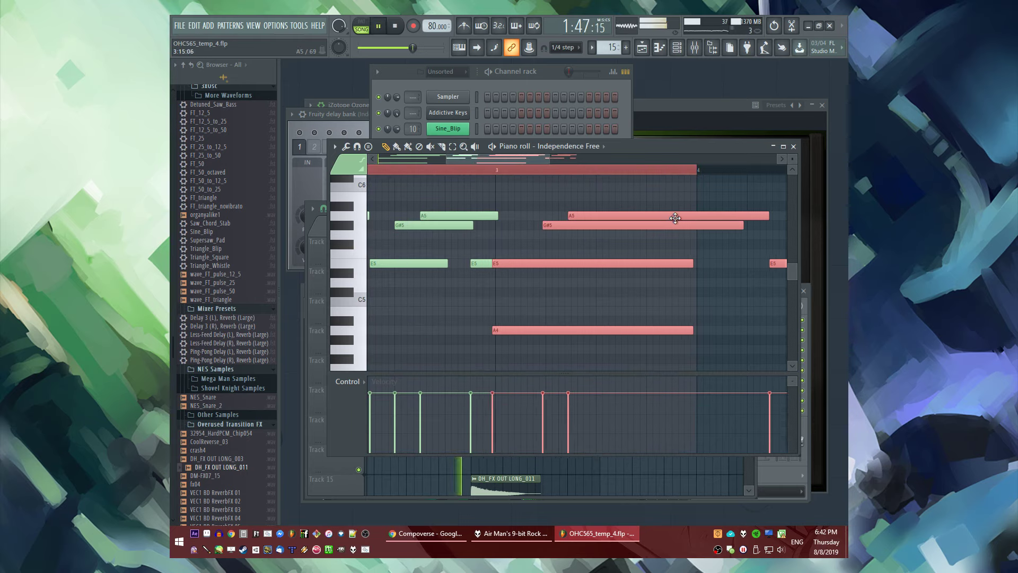
ctrl+scroll(527, 291, down, 3)
click(525, 297)
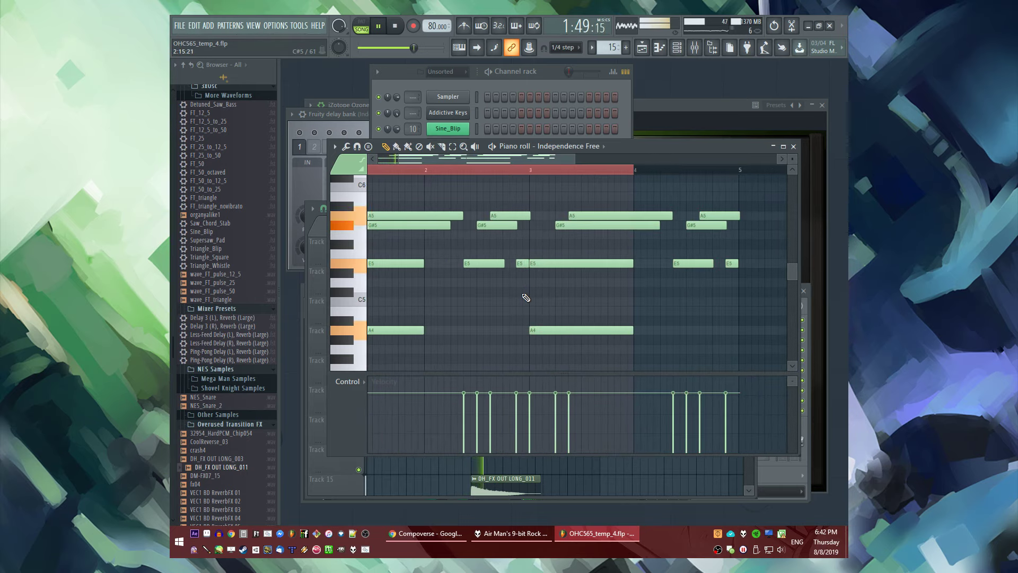
Play the extended chord phrase and replace the long A4 note at bar 3 with D5
scroll(524, 297, up, 1)
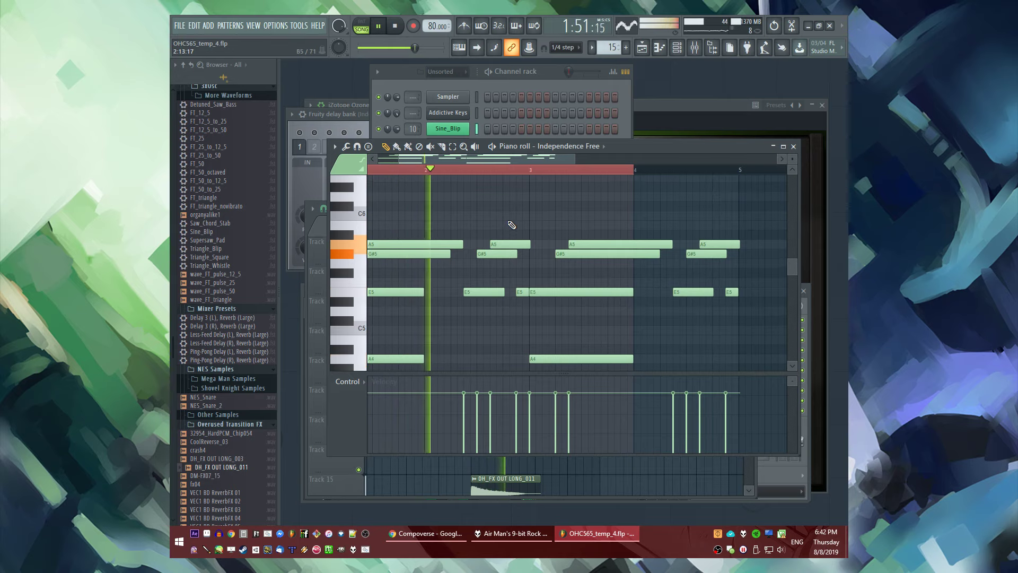
ctrl+scroll(584, 314, up, 3)
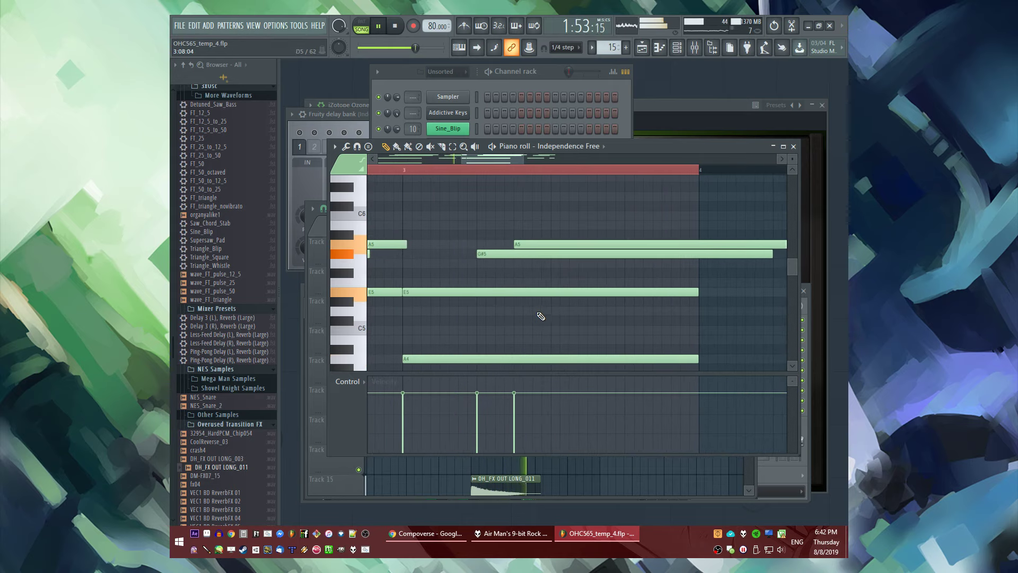
key(space)
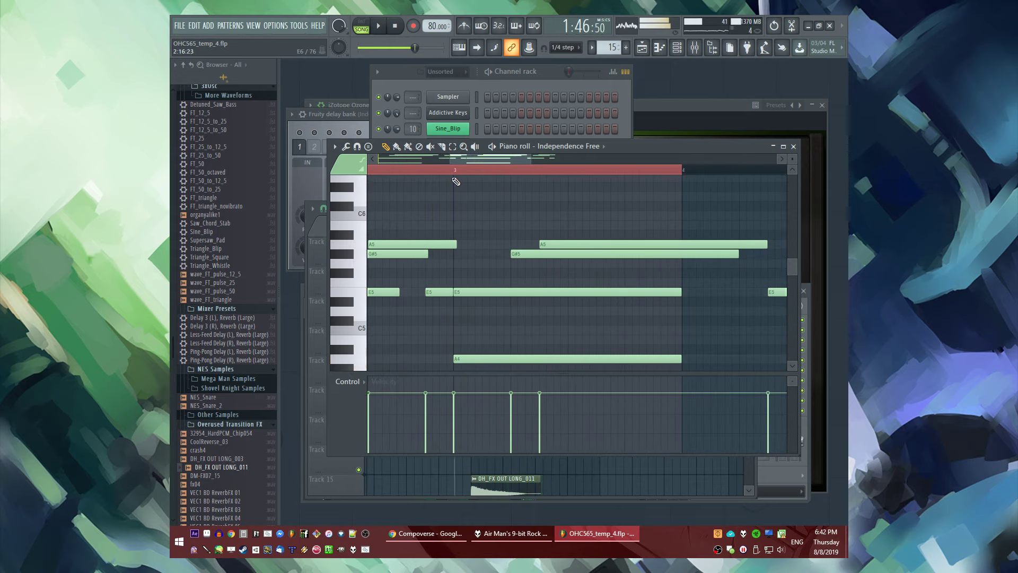
ctrl+scroll(447, 191, up, 1)
scroll(464, 292, down, 2)
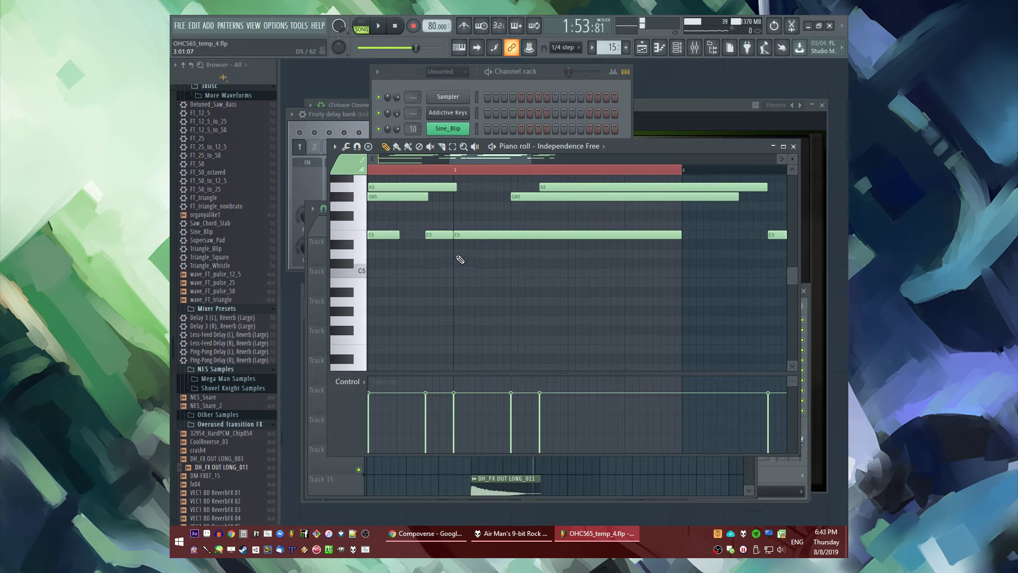
key(space)
scroll(461, 253, up, 3)
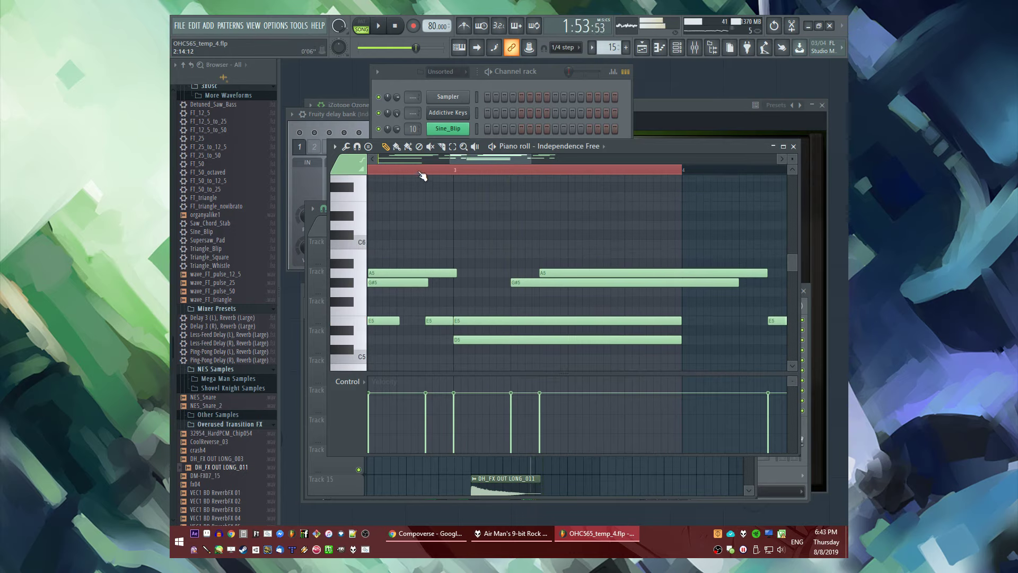
Try the long E5 at bar 3 on F#5, delete it, and play the phrase
scroll(466, 272, down, 2)
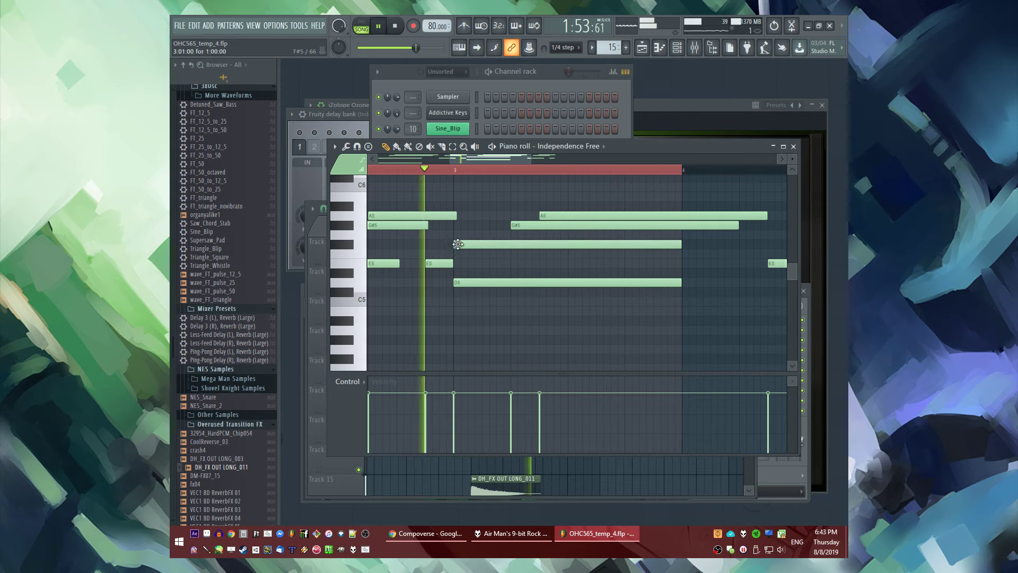
right_click(458, 243)
scroll(450, 221, down, 2)
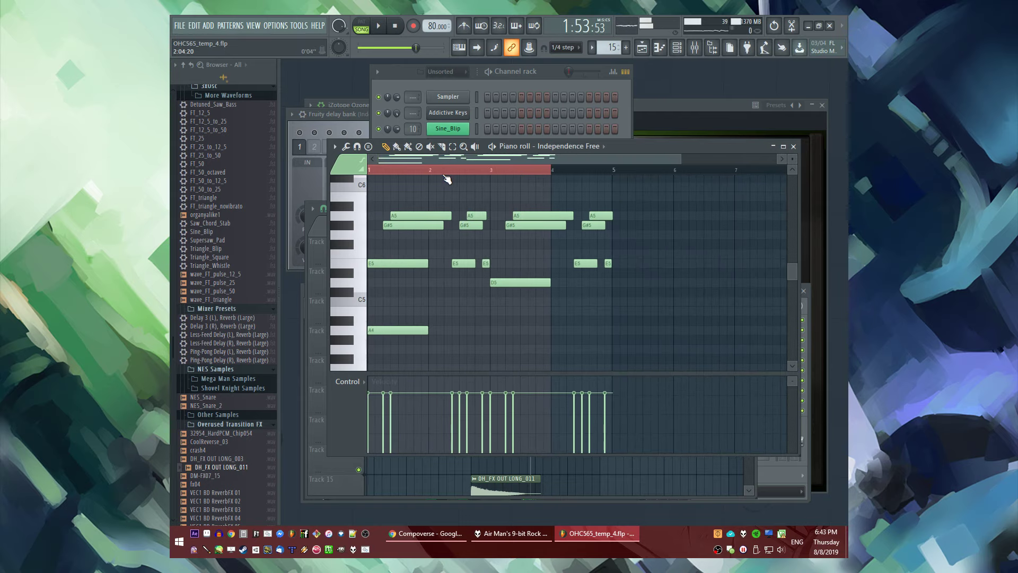
key(space)
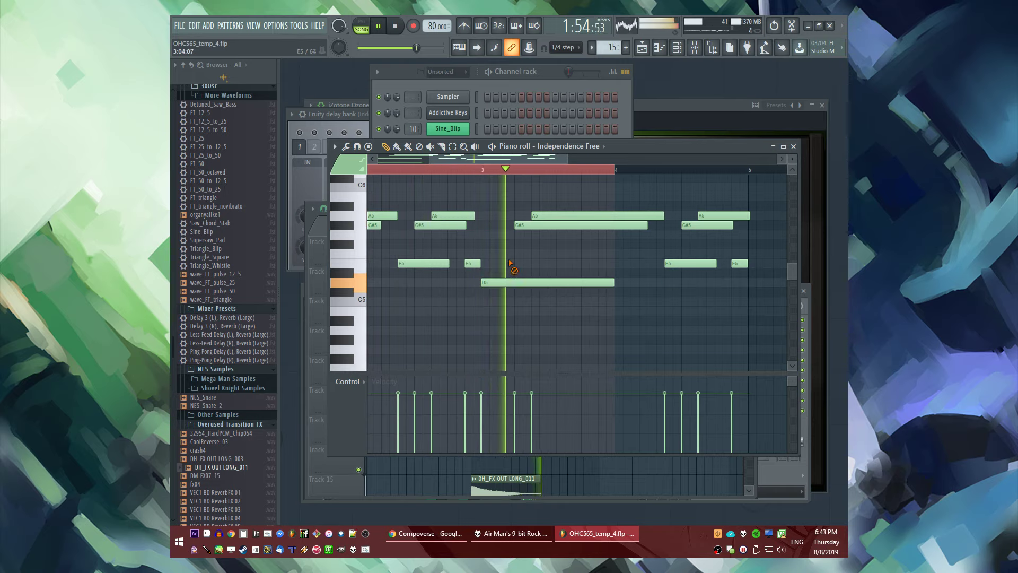
Replace the D5 at bar 3 with a long A4 running into bar 4, and delete the overlapping long G#5 and A5
click(484, 329)
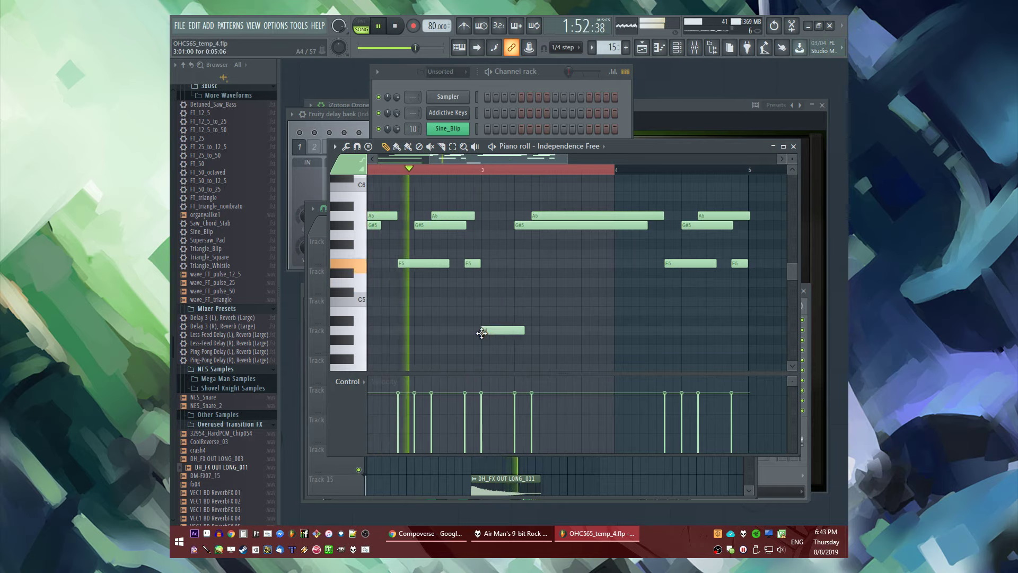
drag(521, 329, 643, 330)
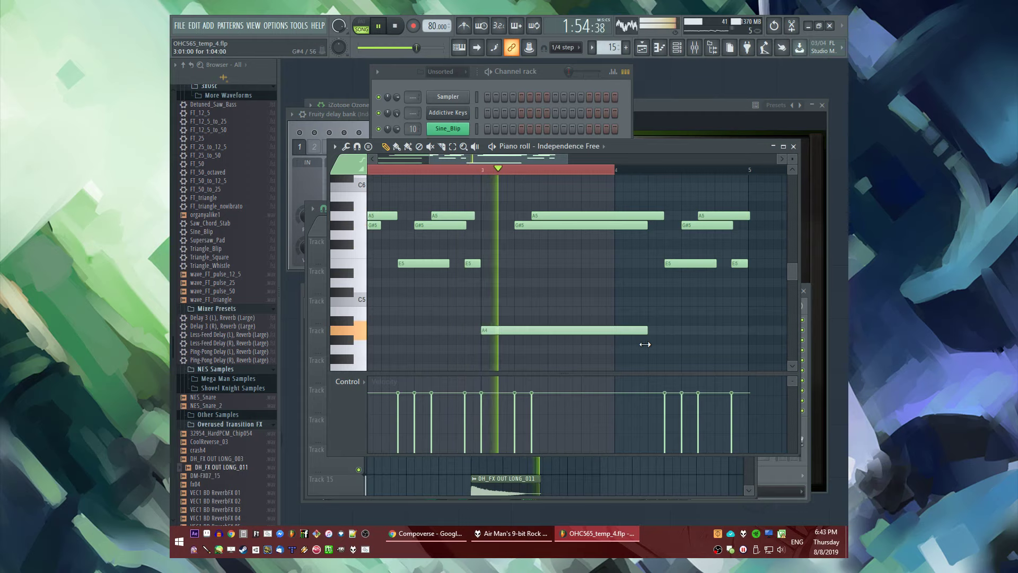
key(space)
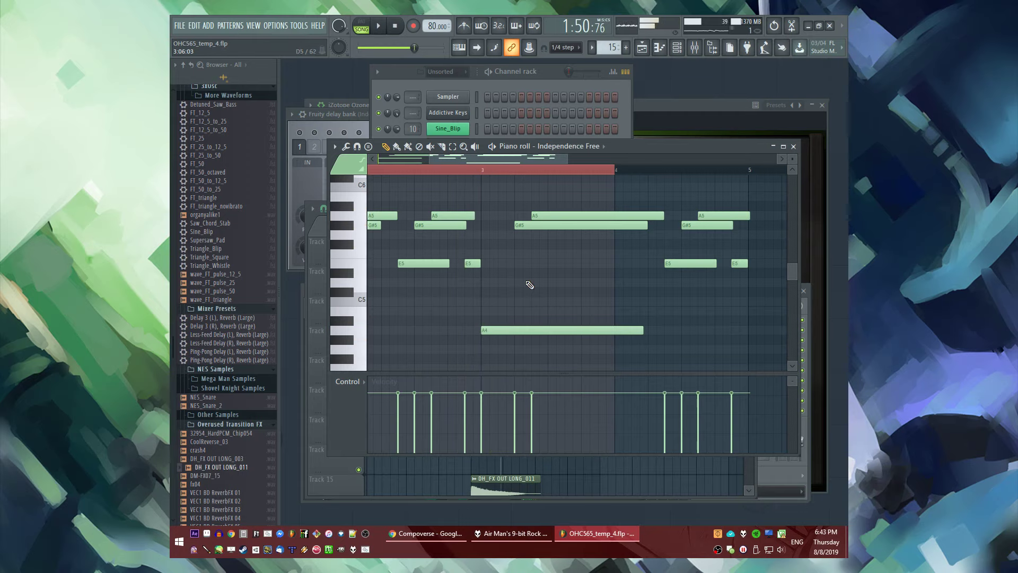
right_click(543, 216)
right_click(543, 224)
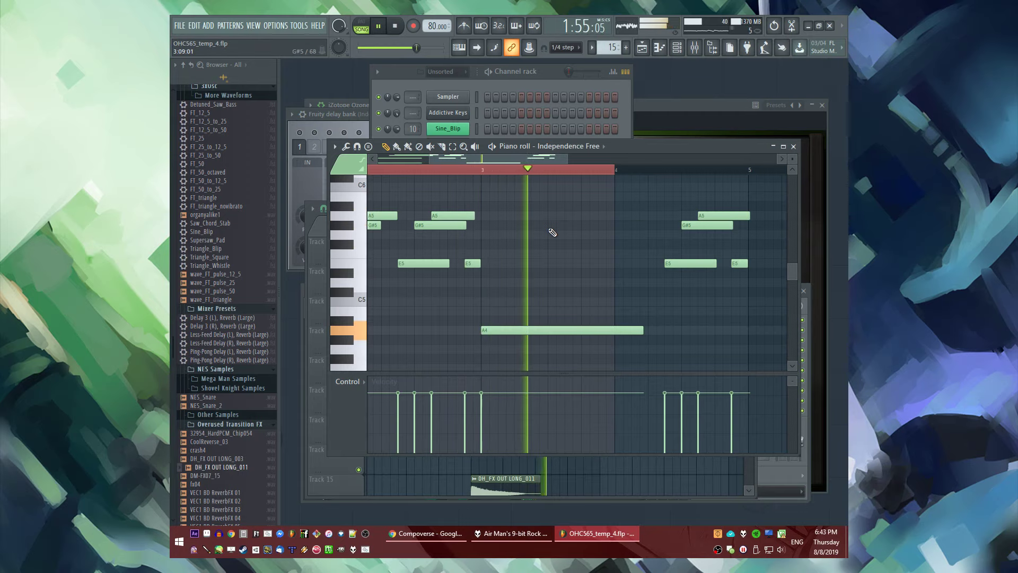
scroll(536, 239, down, 3)
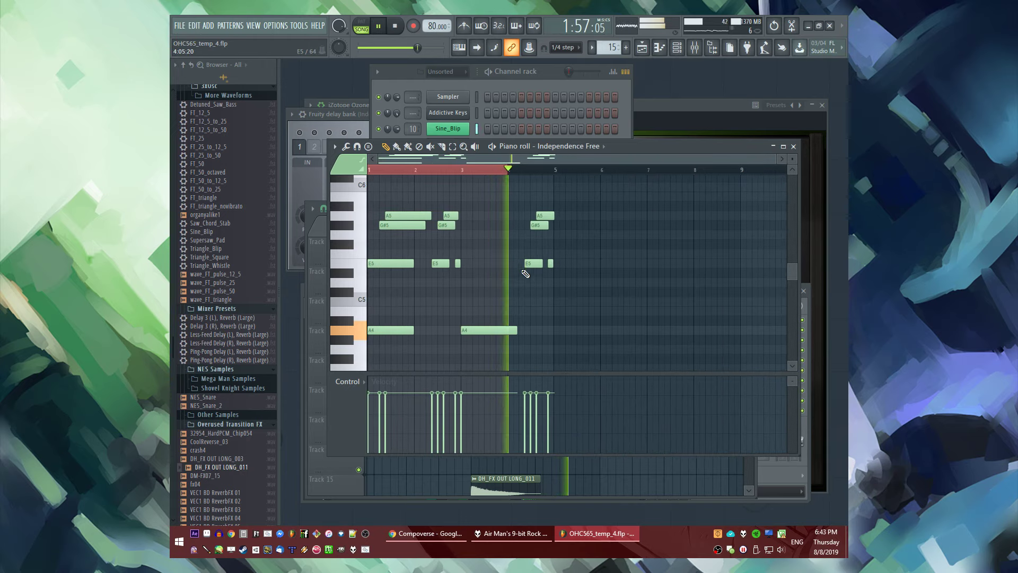
scroll(525, 273, up, 5)
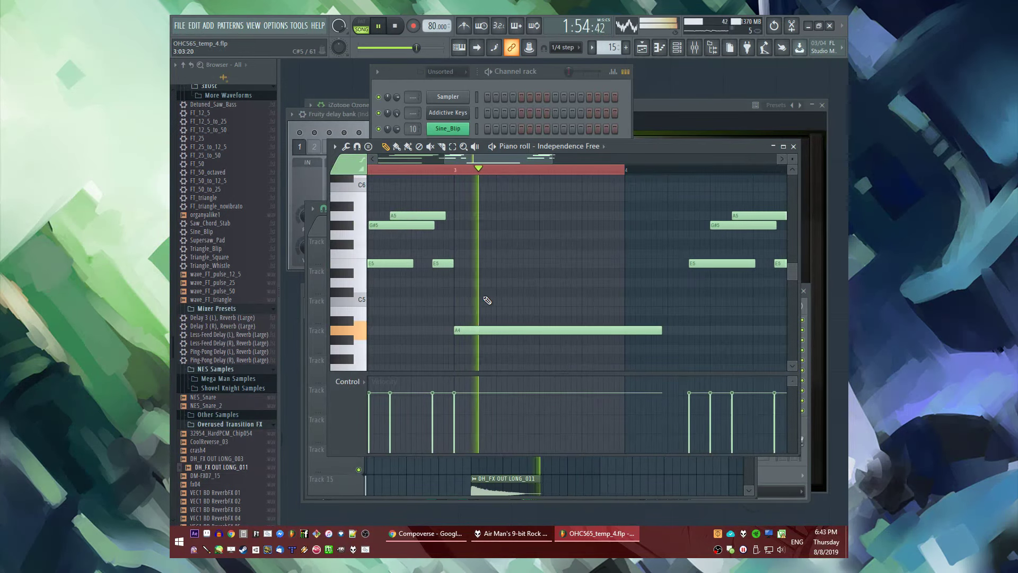
key(space)
Add a long D5 at step 5 and a long E5 at step 7 of bar 3, staggered above the A4
click(474, 294)
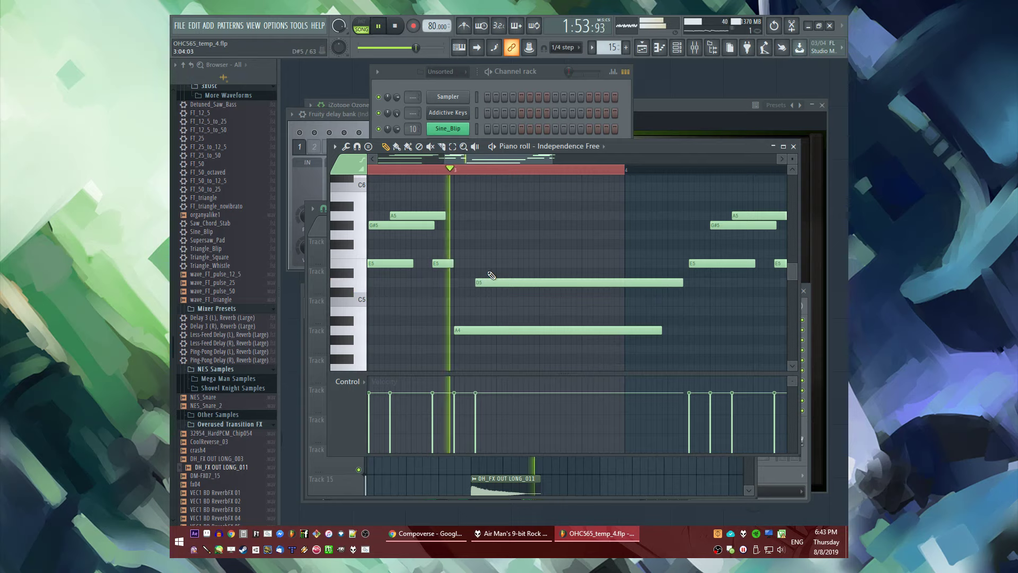
drag(492, 281, 614, 282)
click(519, 263)
click(587, 291)
scroll(533, 260, down, 3)
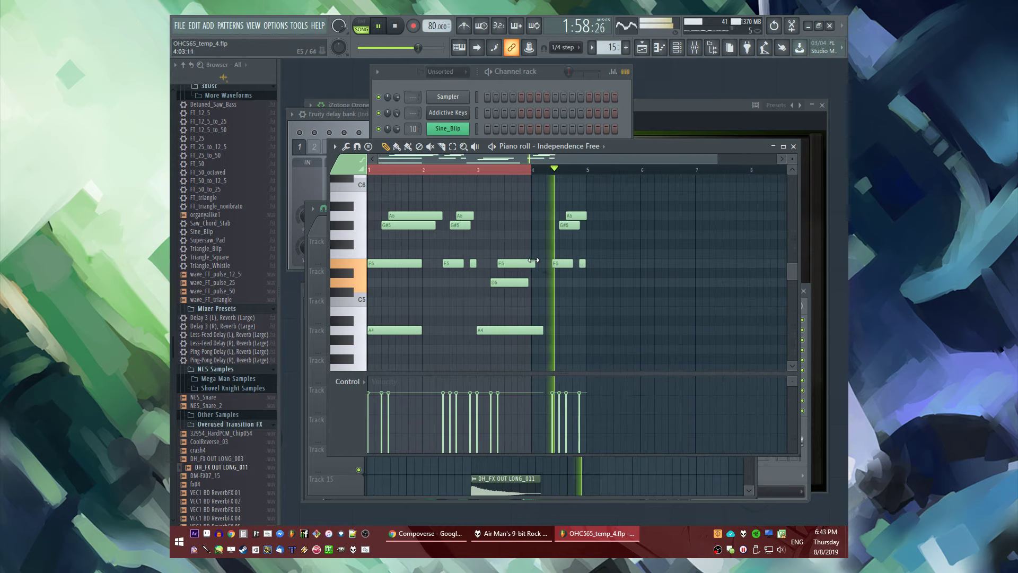
scroll(533, 260, up, 3)
drag(530, 252, 591, 282)
click(620, 317)
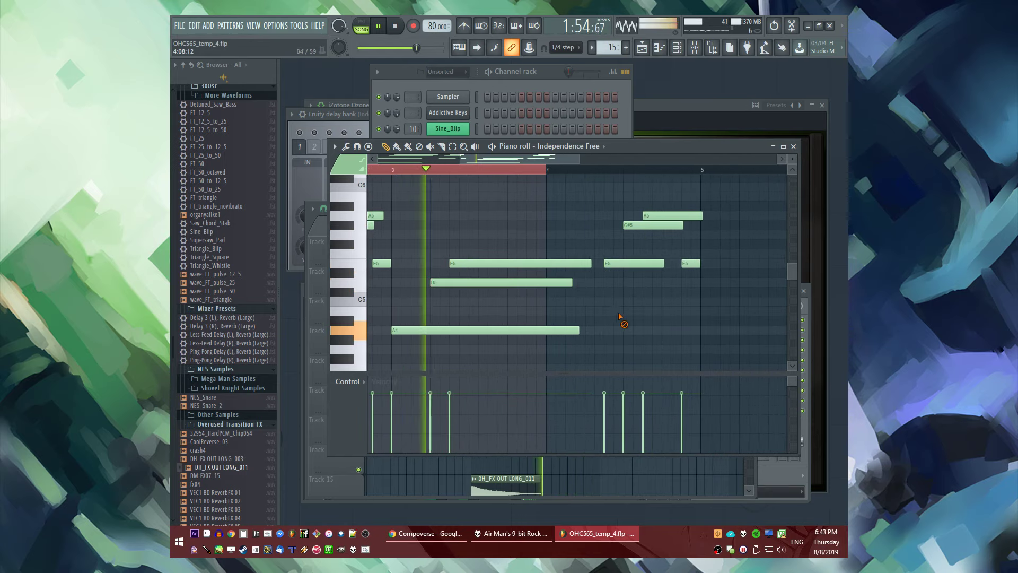
key(space)
Play the playlist section around bar 39 with the revised Pattern 15, and return to its Independence Free notes
key(F10)
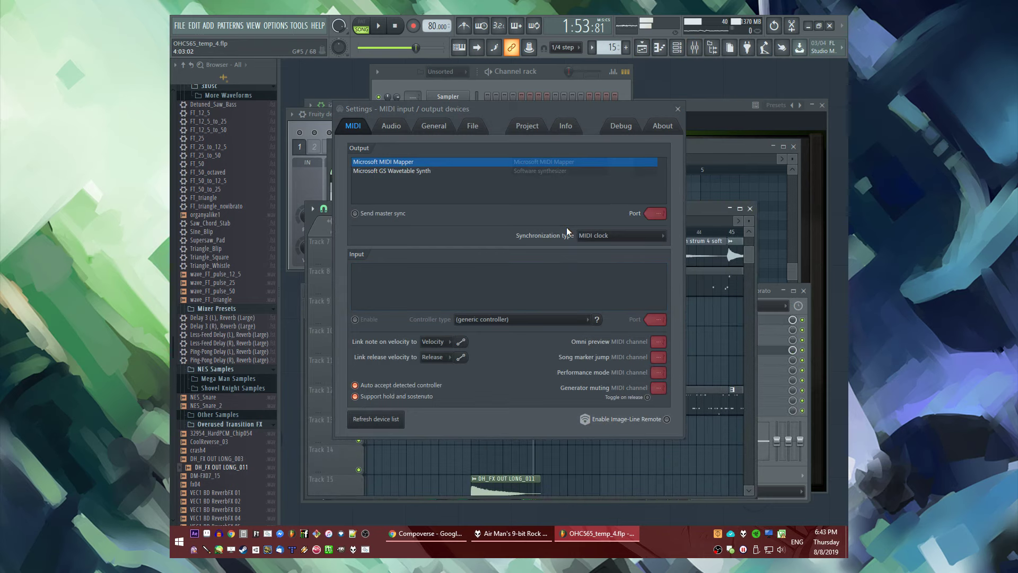
key(Escape)
key(space)
scroll(594, 327, up, 2)
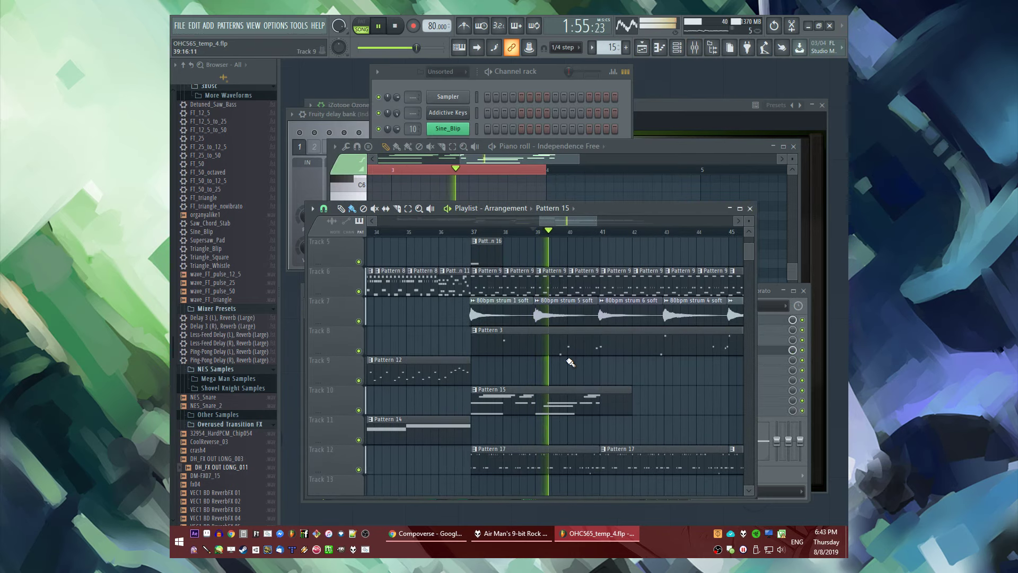
scroll(570, 362, down, 1)
key(F7)
key(space)
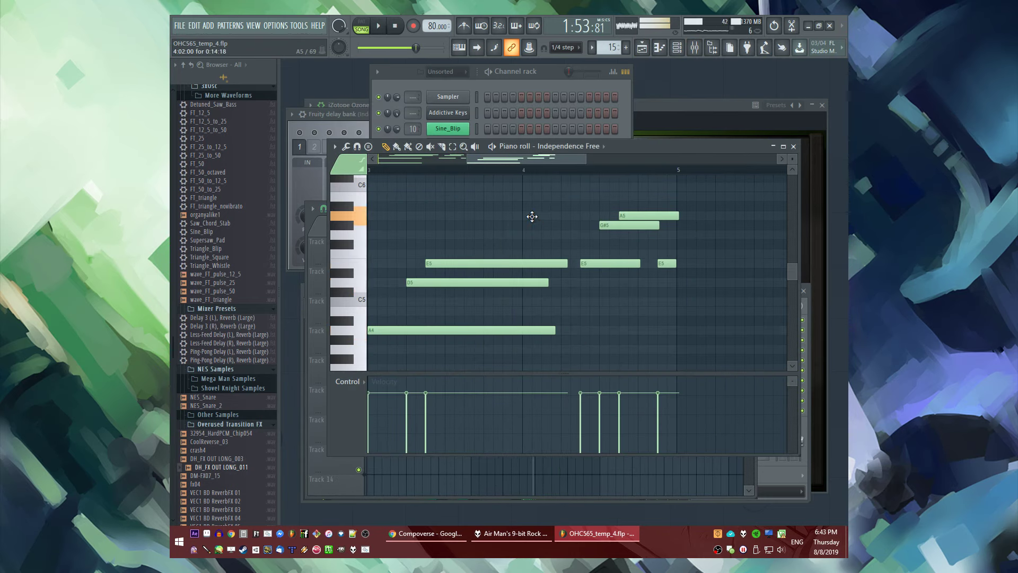
Add a short A5 at step 3 of bar 4, and lower the E5 and G#5 after it to D5 and E5
click(529, 172)
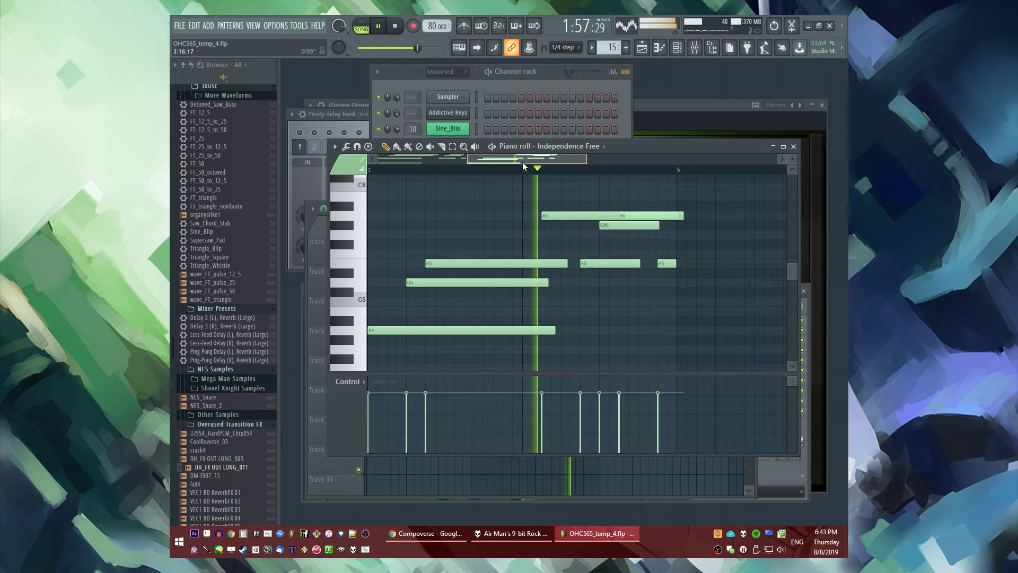
scroll(522, 161, right, 1)
drag(529, 222, 525, 223)
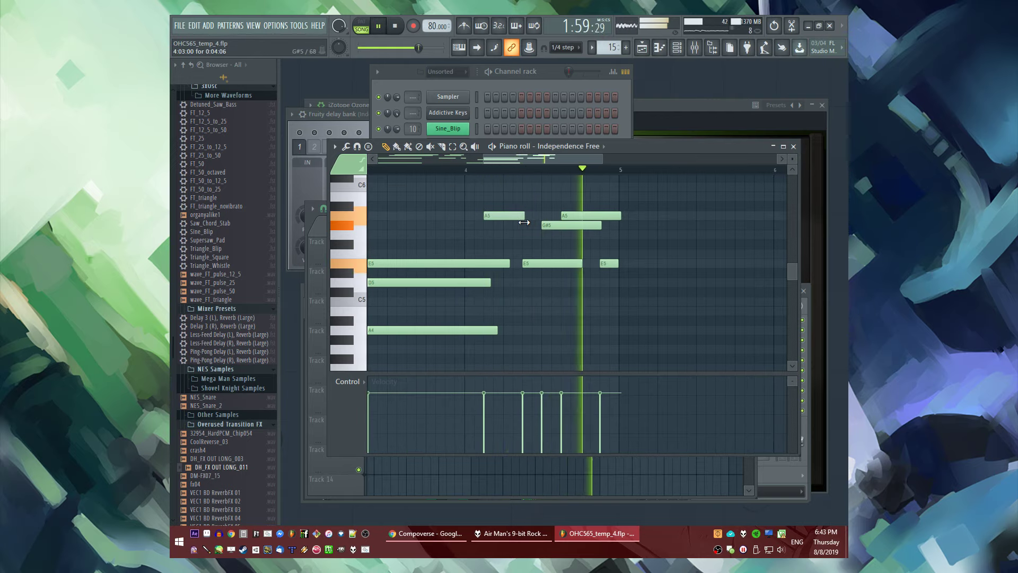
key(space)
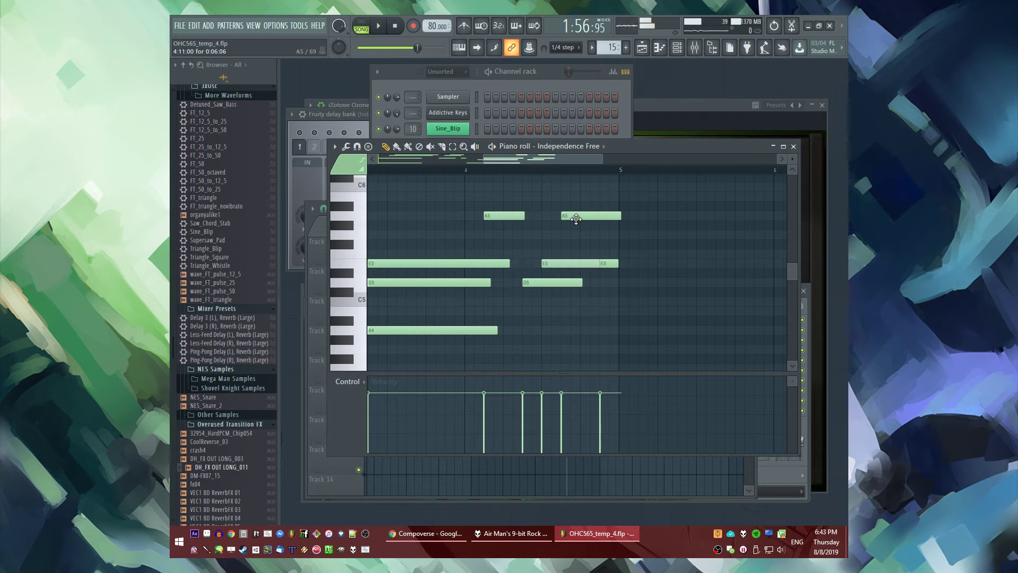
key(space)
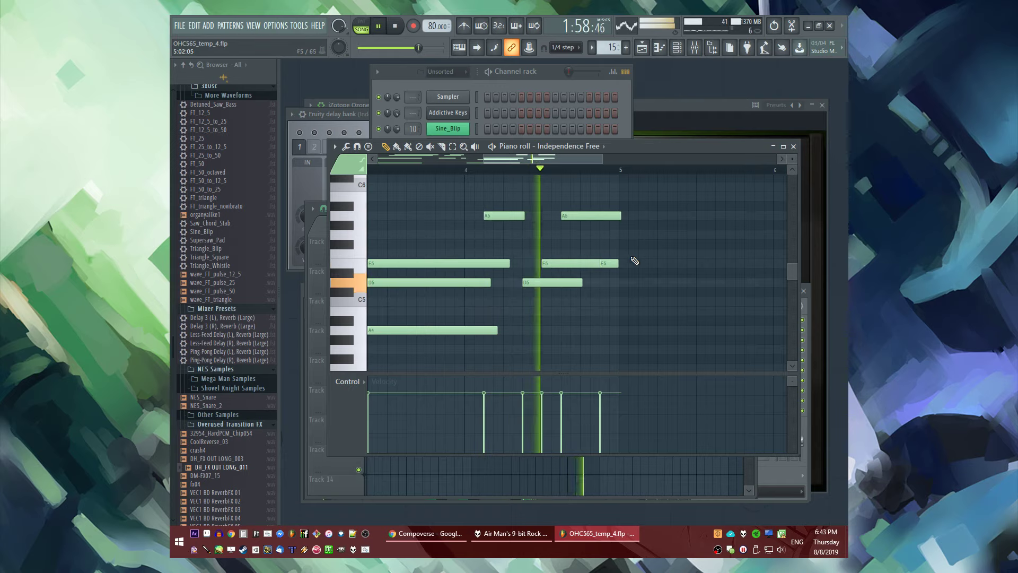
Change Pattern 15's last E5 in bar 4 to D5, and paste a copy of the whole phrase from bar 5
key(F5)
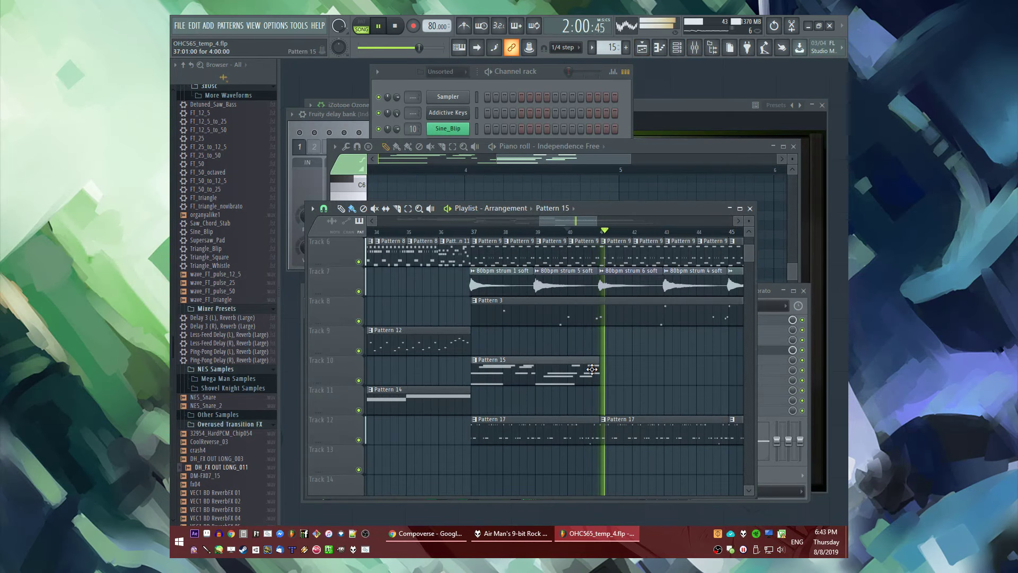
double_click(577, 372)
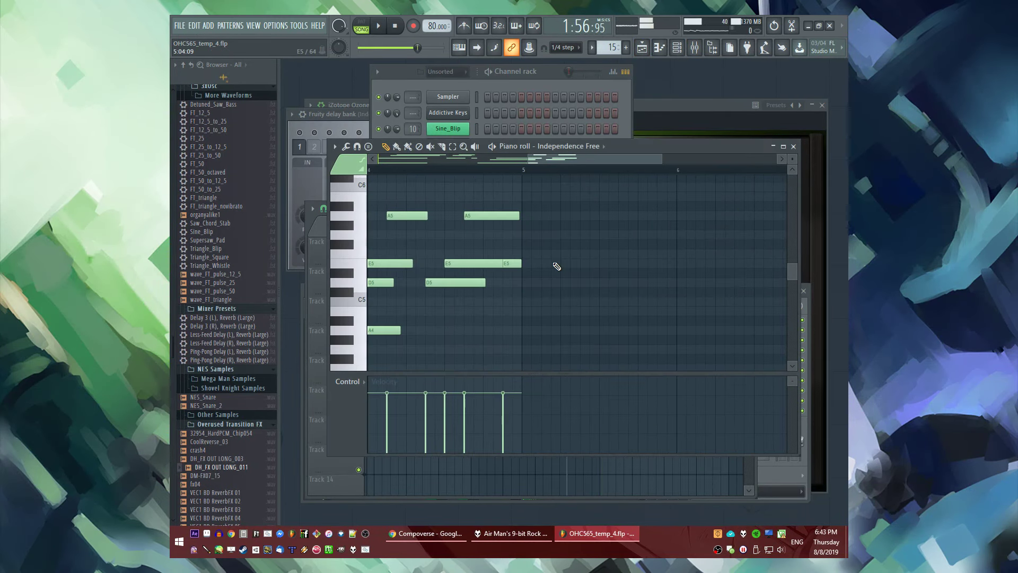
key(ctrl+a)
drag(570, 159, 608, 163)
key(ctrl+v)
key(space)
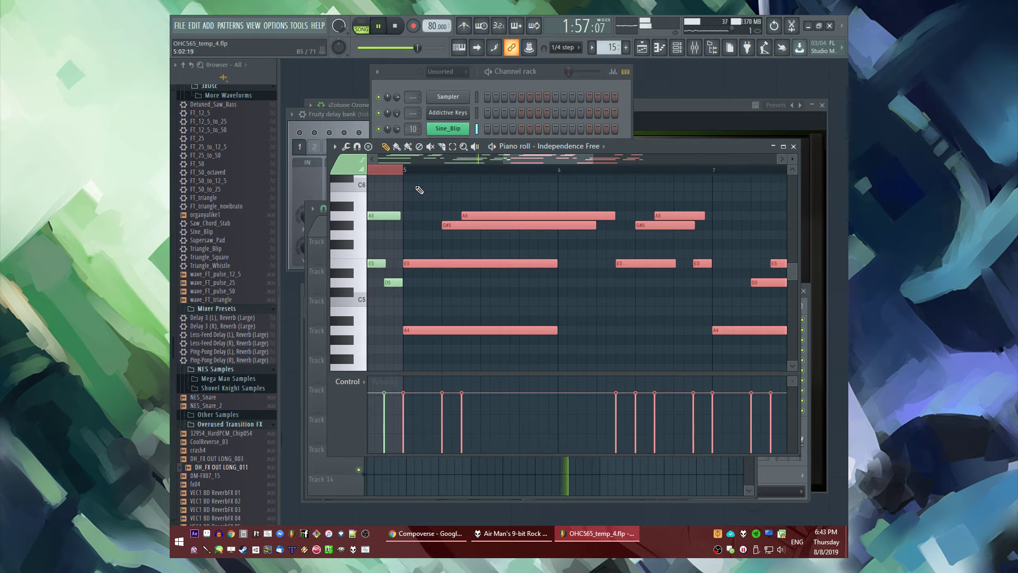
click(400, 171)
key(space)
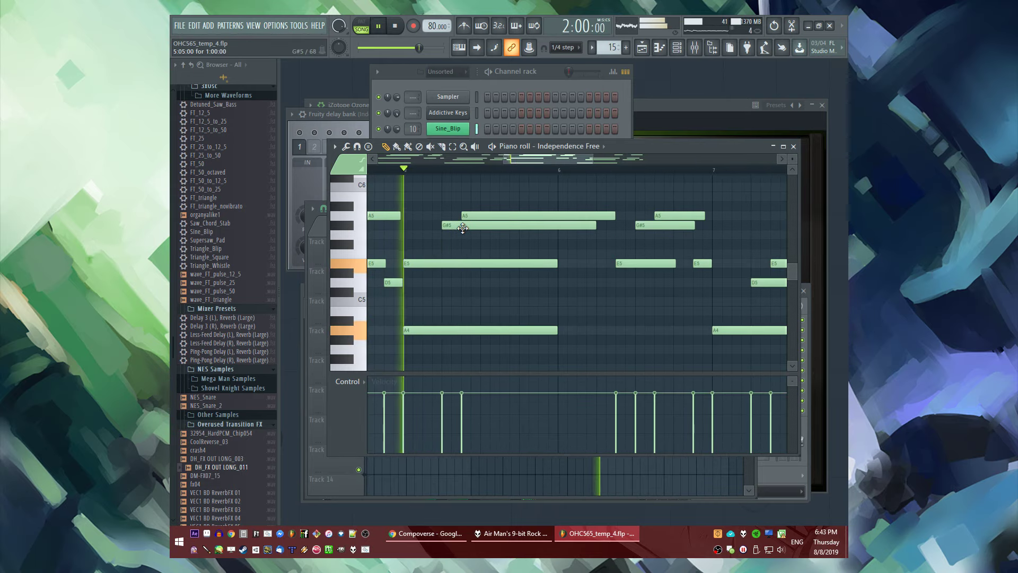
Raise the long G#5 in bar 5 to E6 and play the result
scroll(462, 228, up, 1)
drag(449, 254, 444, 187)
key(space)
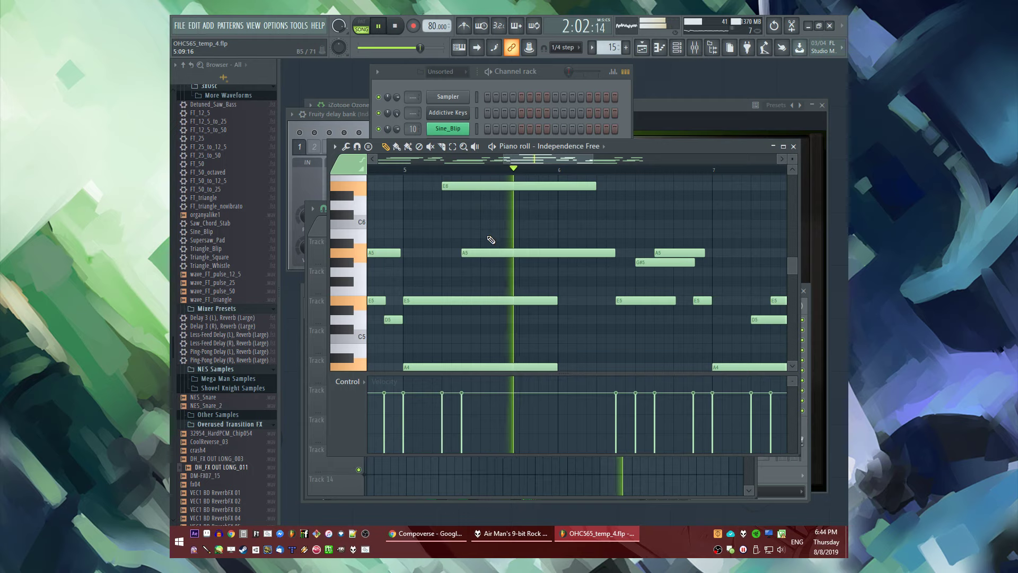
Rework the run in the second half of bar 6 to C#6, D6 and C#6, and play it
key(space)
drag(497, 304, 489, 252)
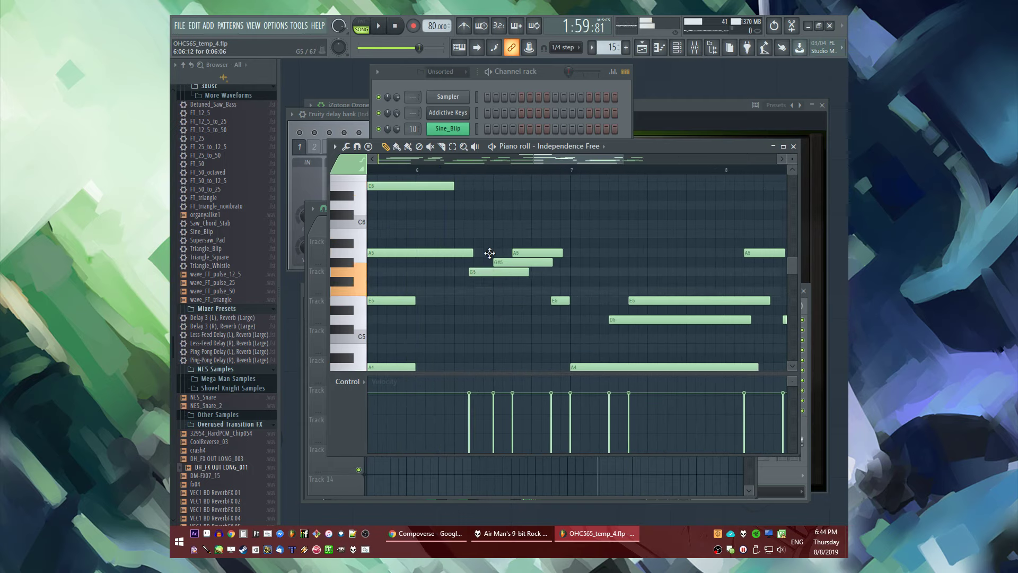
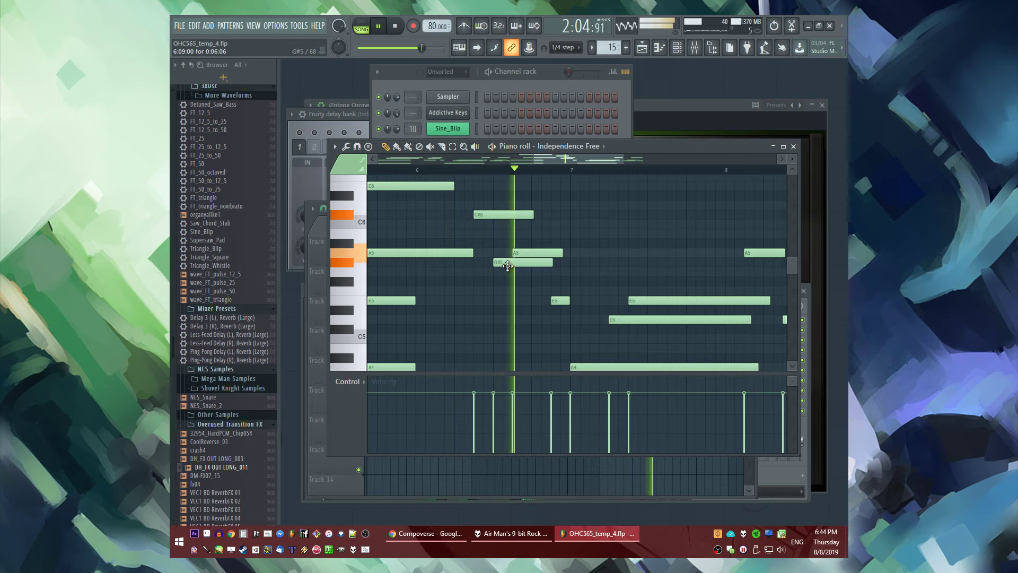
drag(516, 253, 570, 215)
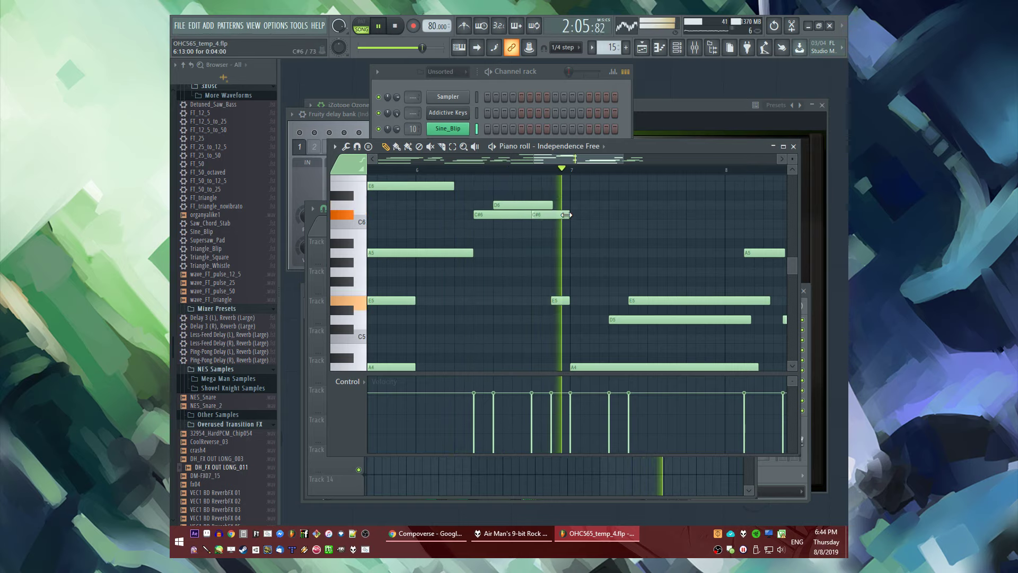
click(468, 166)
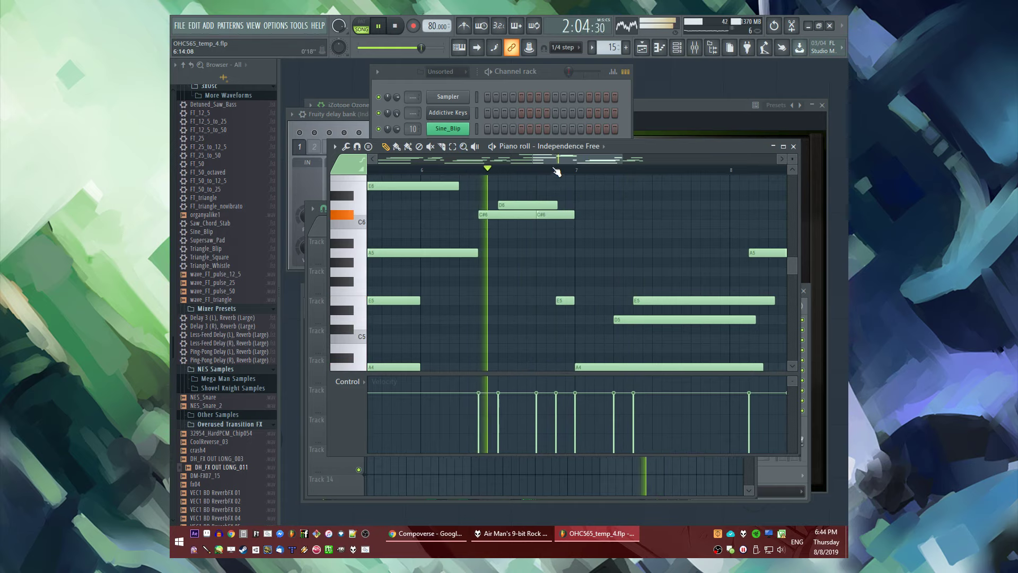
key(space)
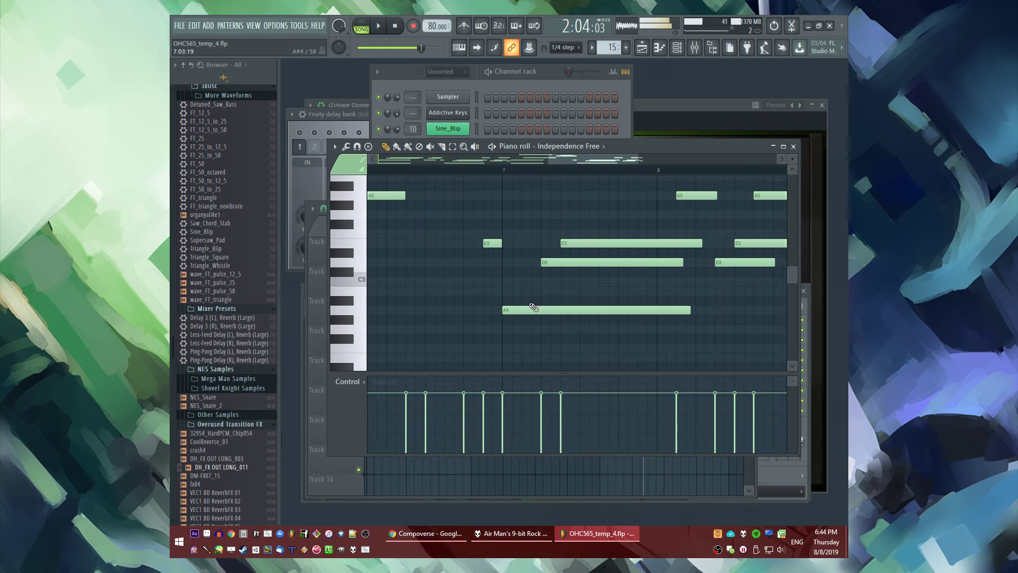
Add a long A5 above the A4 at the start of bar 7, auditioning G#5 in its place
scroll(516, 276, down, 2)
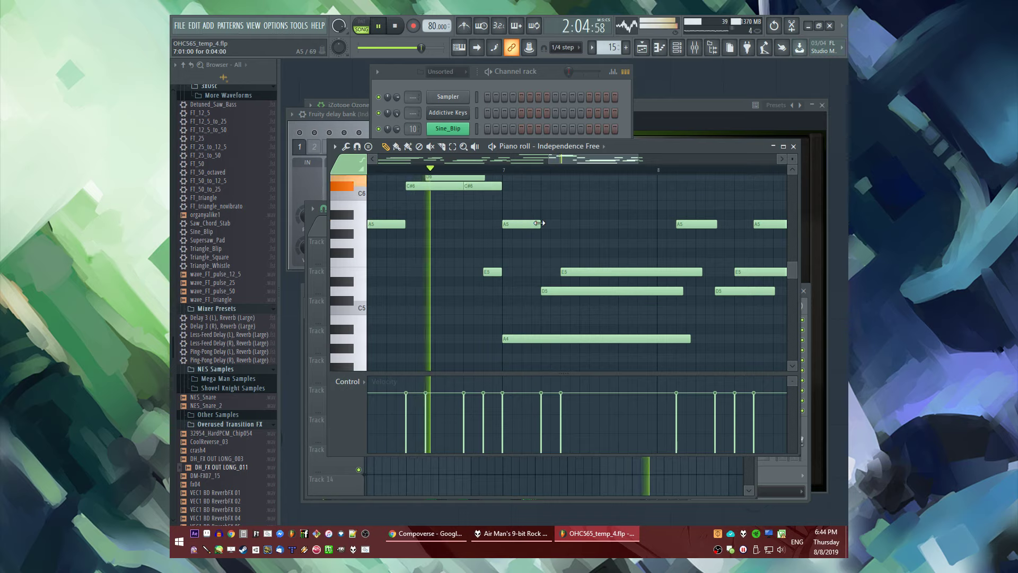
drag(539, 224, 604, 225)
click(503, 234)
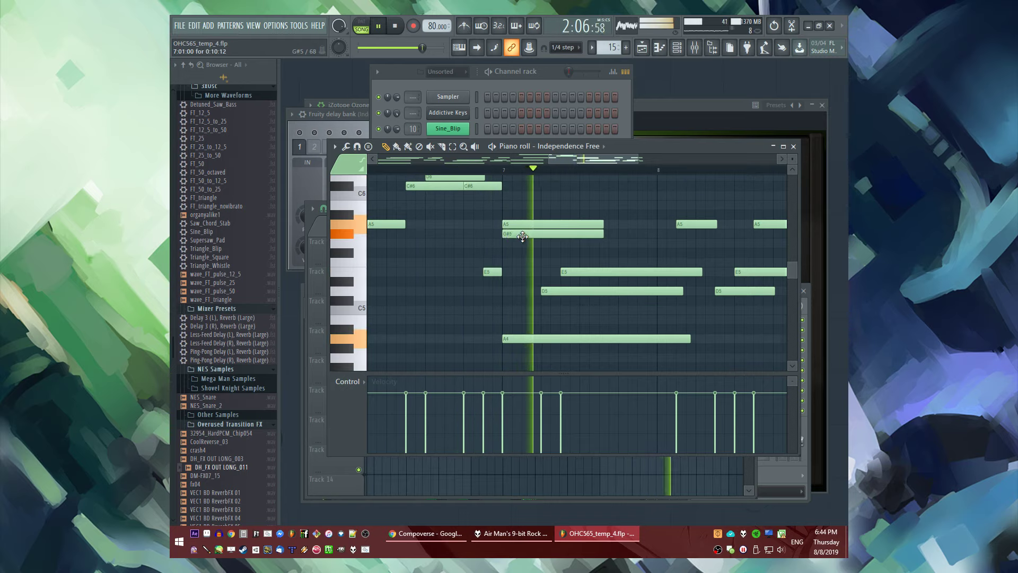
right_click(533, 224)
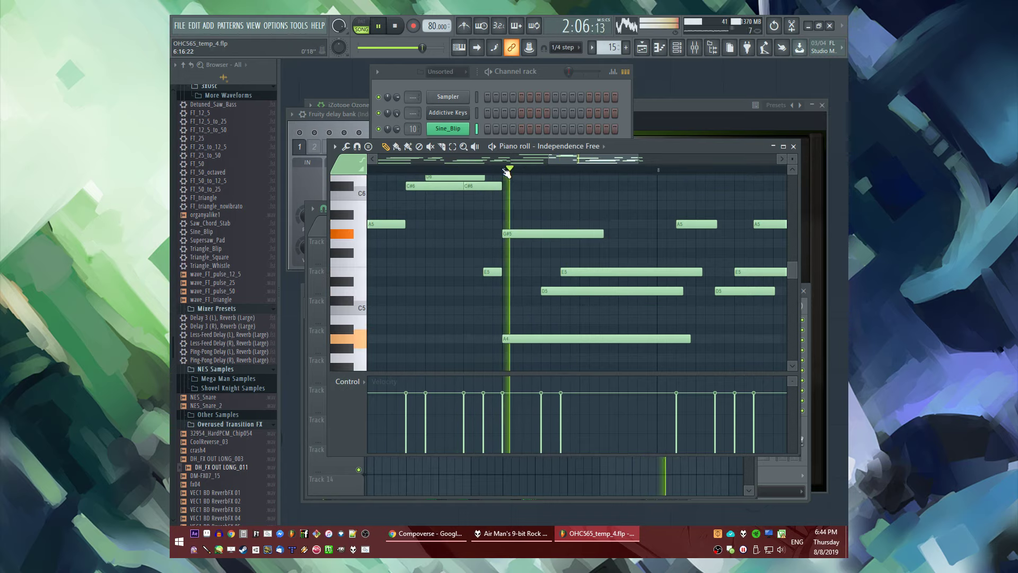
drag(505, 235, 506, 228)
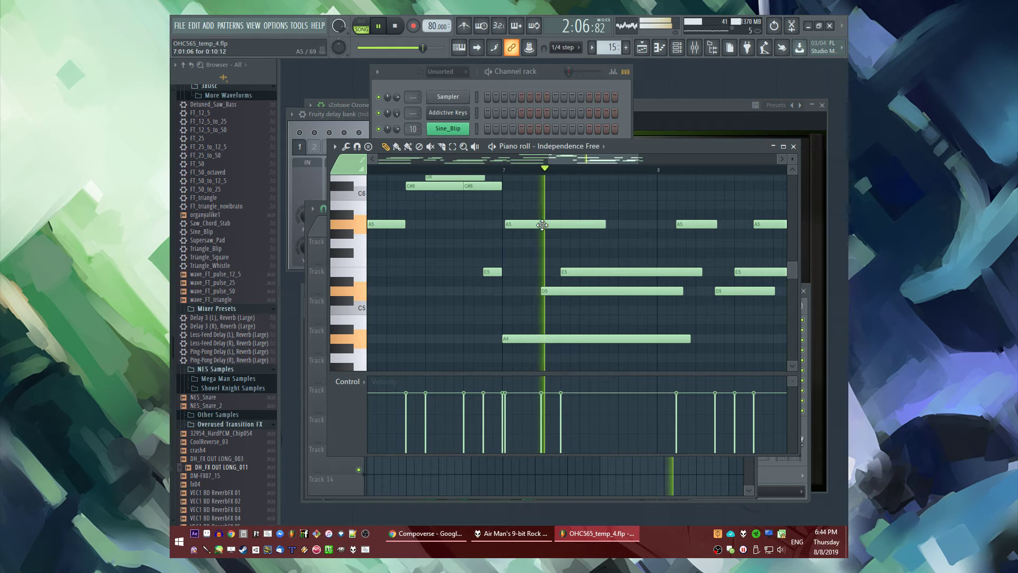
Lengthen the A5 at the start of bar 7, remove the D5 below it, and shift the long E5 into the D5's place
key(space)
drag(605, 223, 623, 223)
key(space)
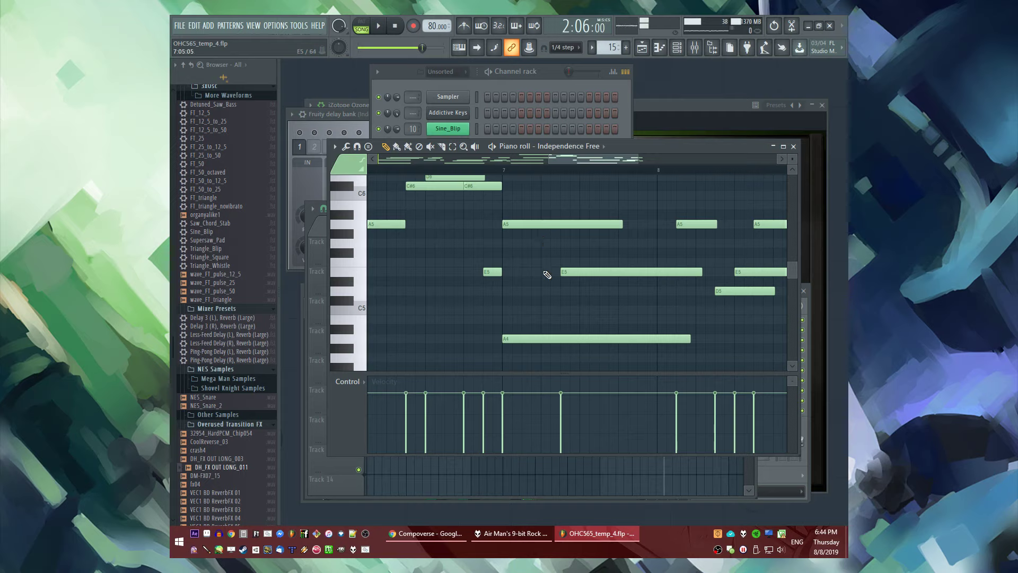
key(space)
scroll(613, 268, up, 3)
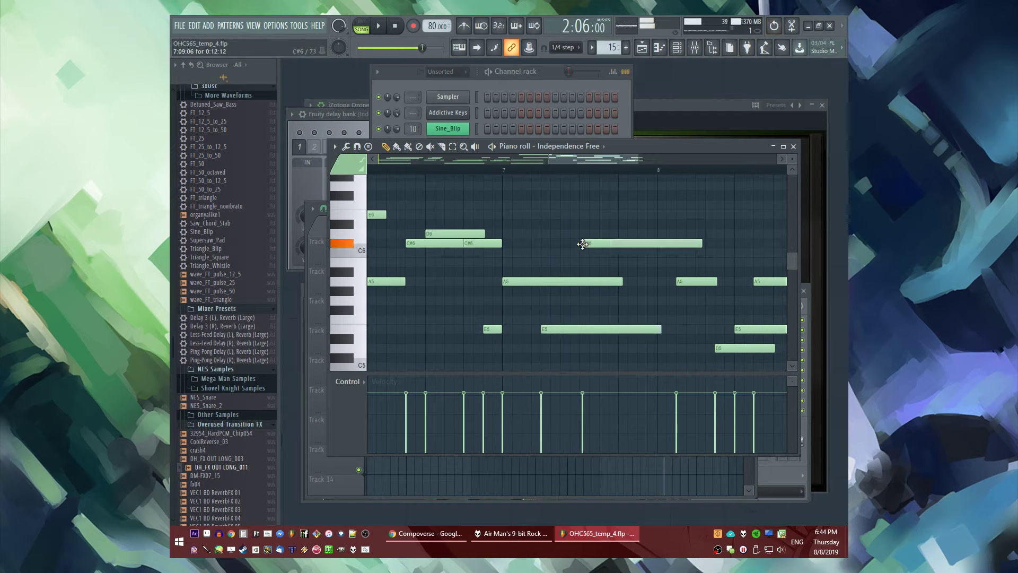
Add a long E6 in bar 7 just after the long E5 begins, and play the phrase through bar 8
key(space)
drag(582, 243, 580, 214)
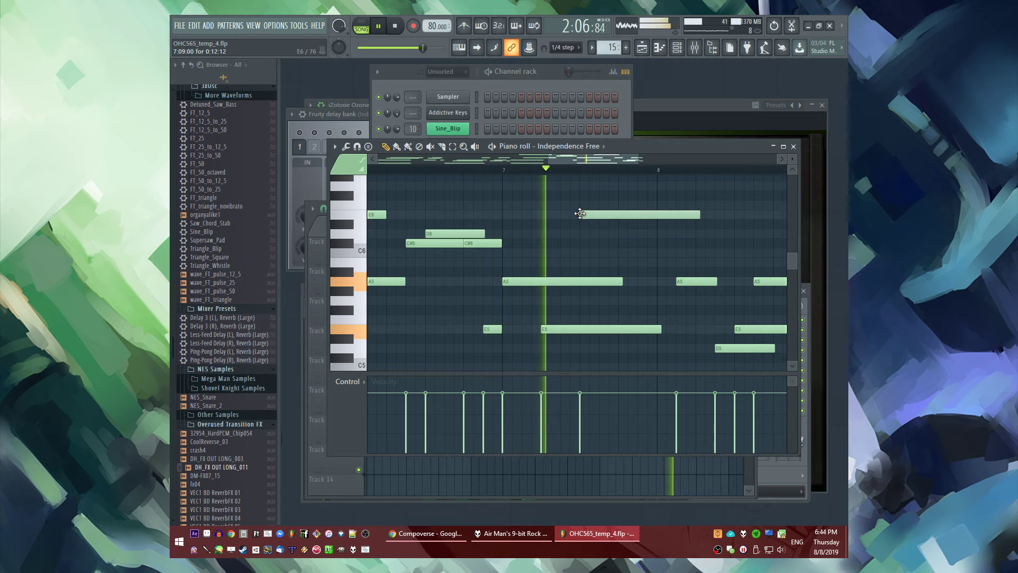
drag(670, 212, 667, 213)
right_click(681, 216)
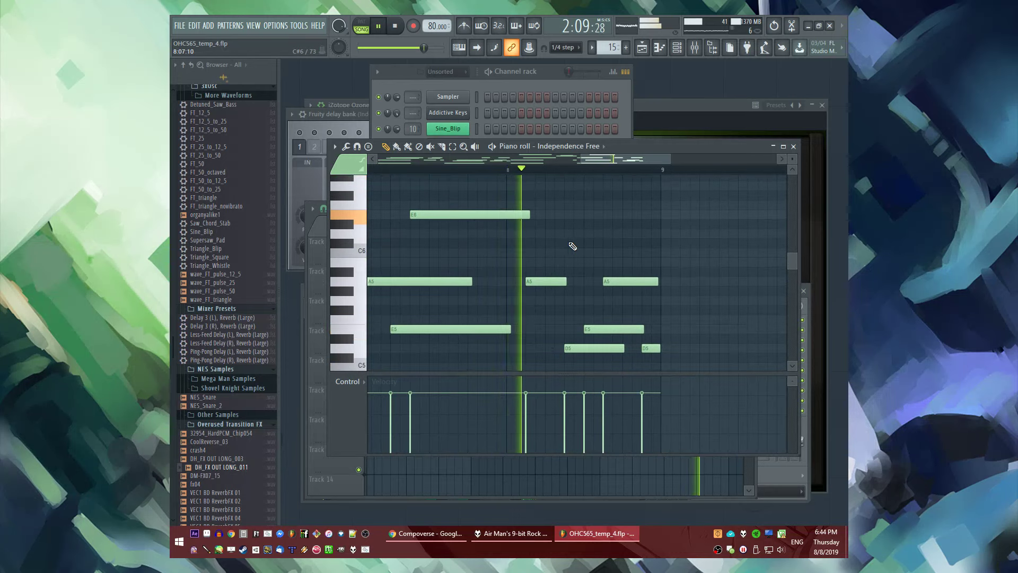
scroll(567, 233, down, 1)
Raise the final short D5 at the end of bar 8 in Pattern 15 to E5
key(F9)
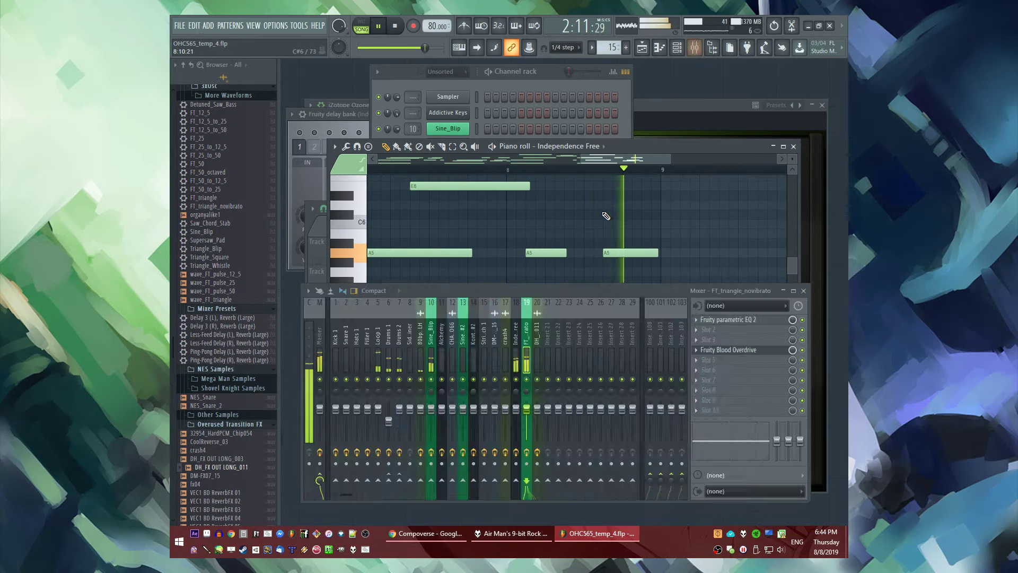
key(F5)
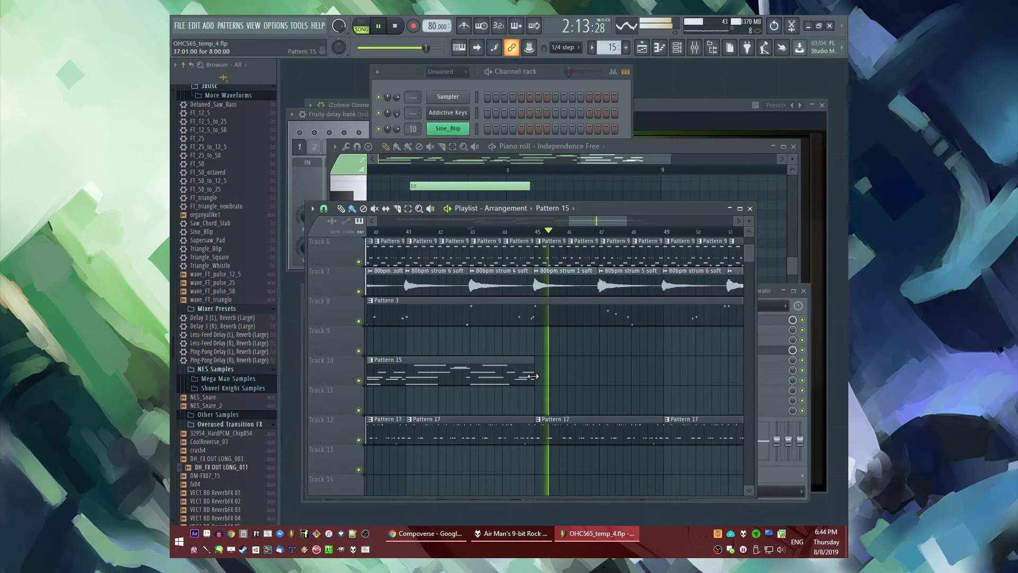
key(space)
key(F7)
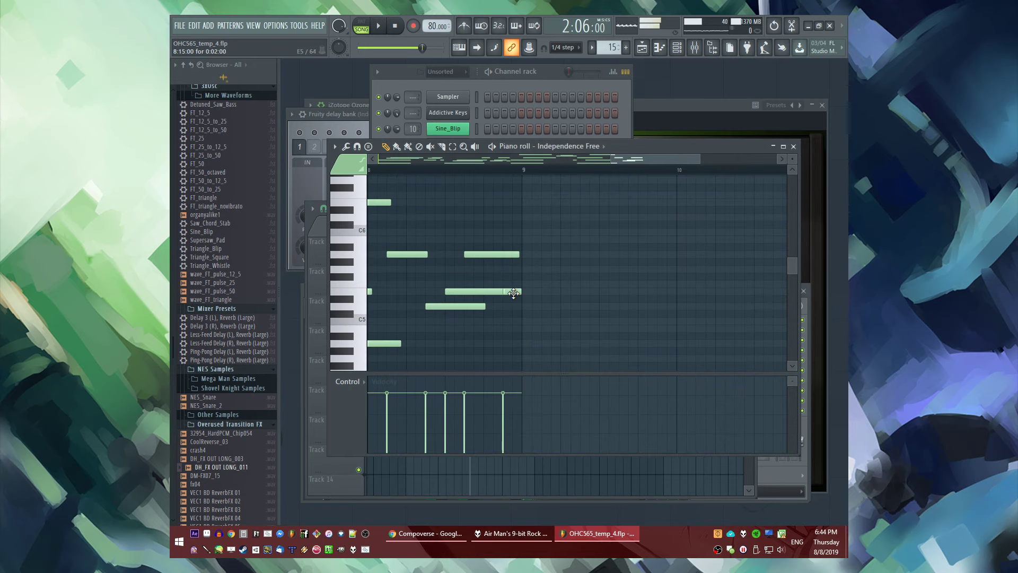
key(F5)
Place another Pattern 15 clip at bar 45 on Track 10, and save the project while playing from there
click(541, 373)
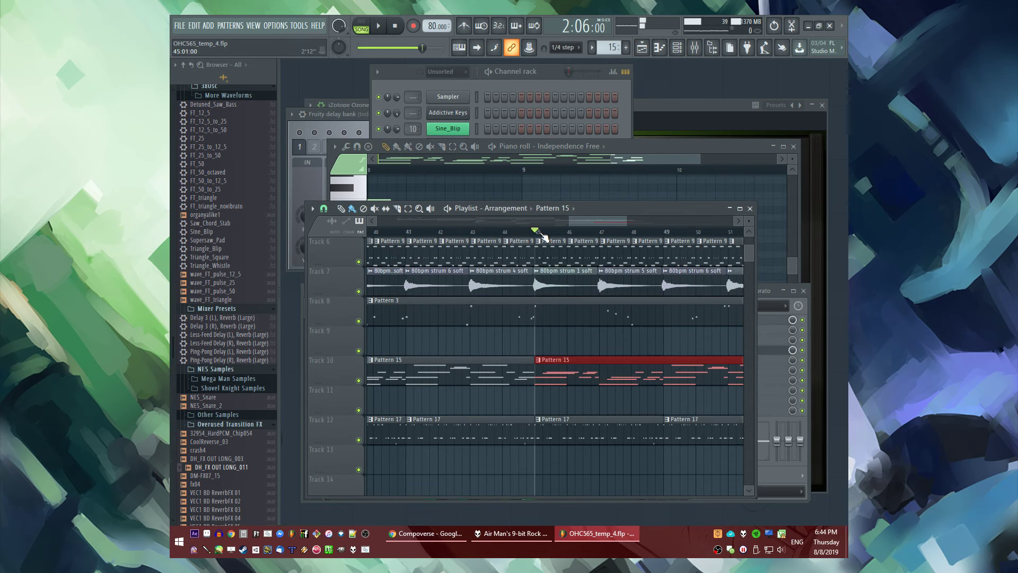
key(space)
scroll(545, 235, down, 3)
scroll(492, 286, up, 2)
scroll(488, 289, down, 1)
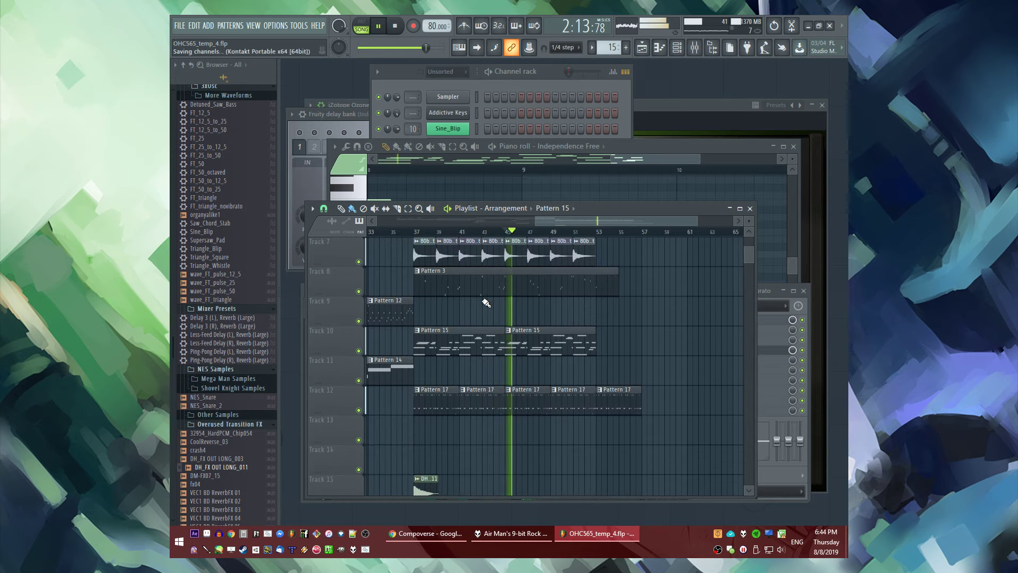
scroll(500, 367, up, 4)
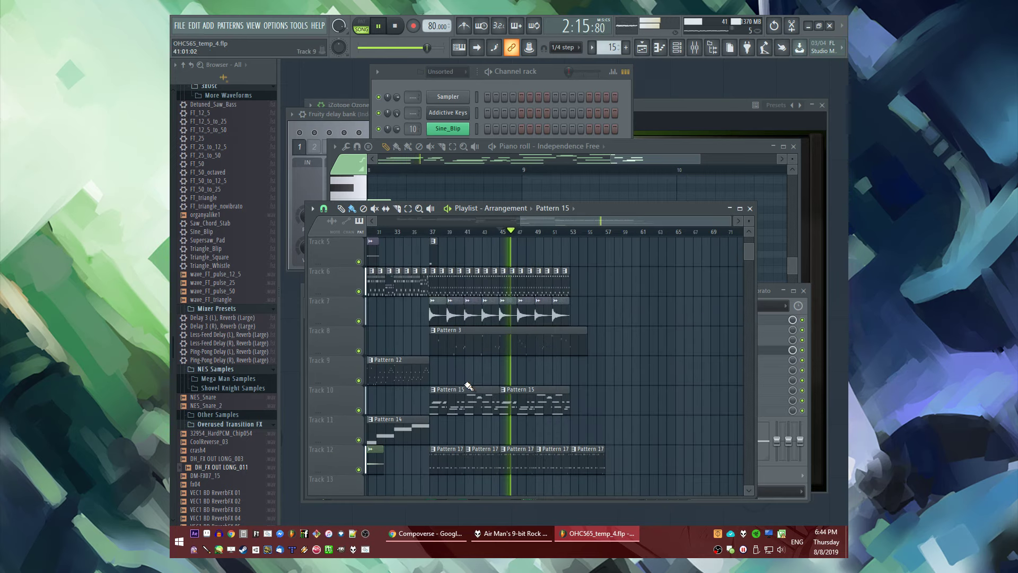
scroll(474, 381, down, 4)
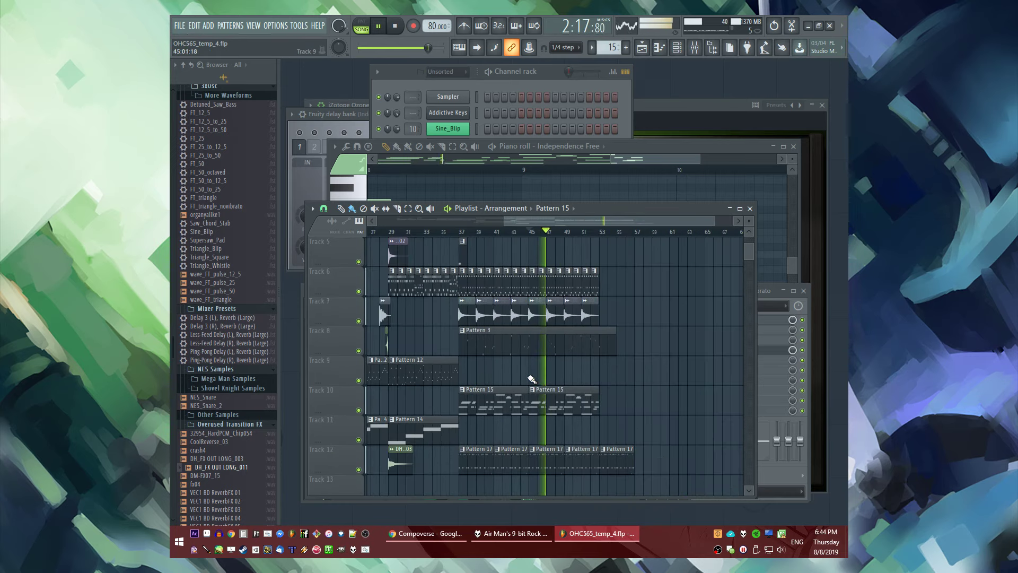
Add Fruity Parametric EQ 2 to the Independence Free mixer track, cutting the lows with band 1 and the highs with band 7 at about 10.9 kHz
key(F9)
key(Left)
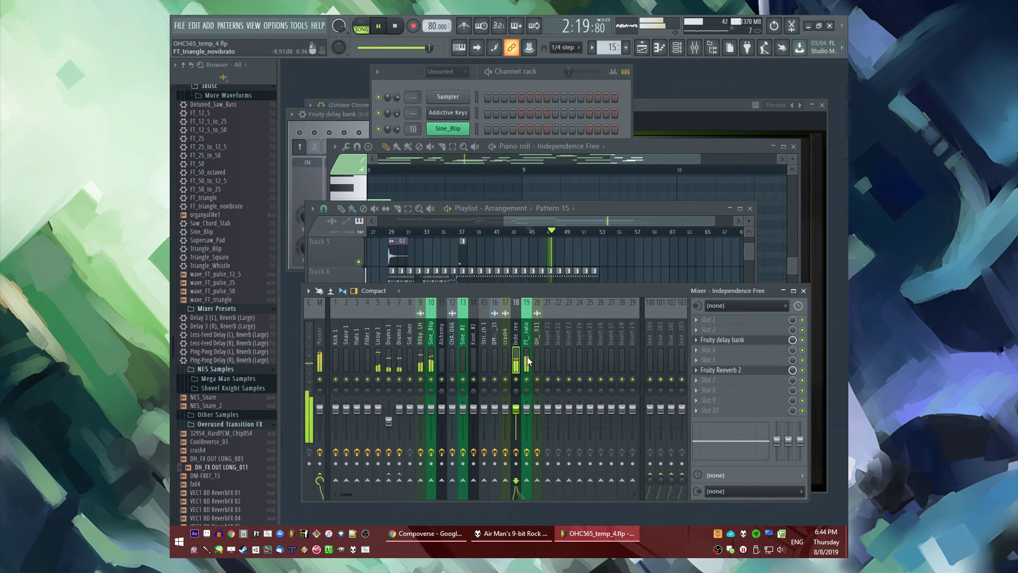
click(694, 320)
click(580, 383)
drag(559, 282, 580, 328)
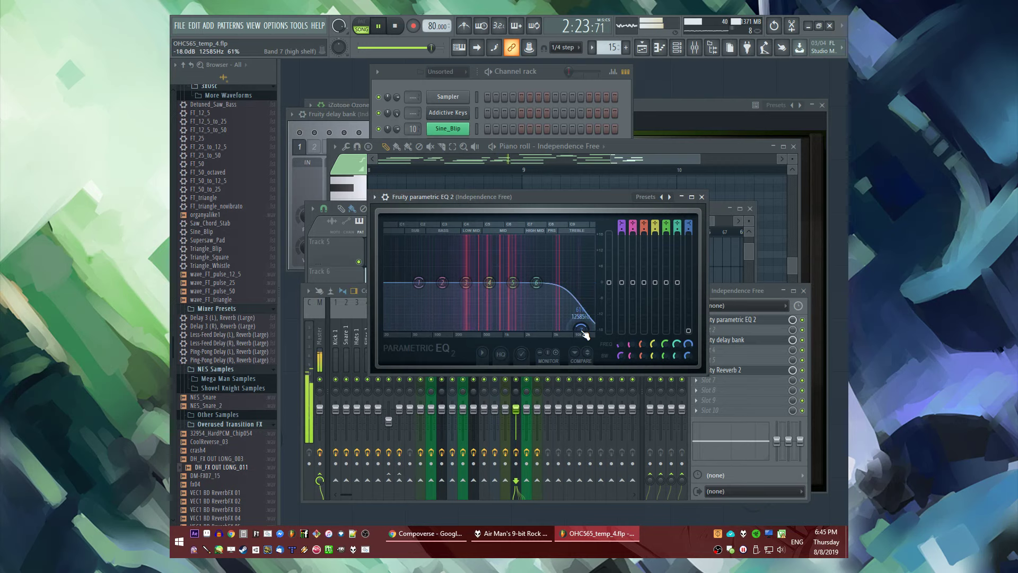
drag(418, 283, 437, 328)
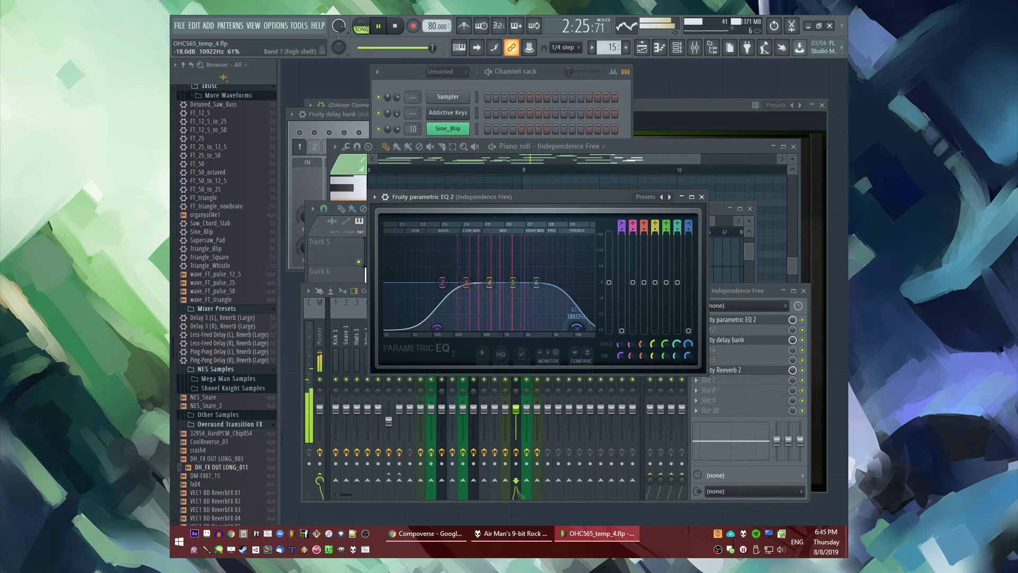
Lower the FT_triangle_novibrato mixer track's volume to about -1.8 dB
key(F5)
key(F9)
click(521, 355)
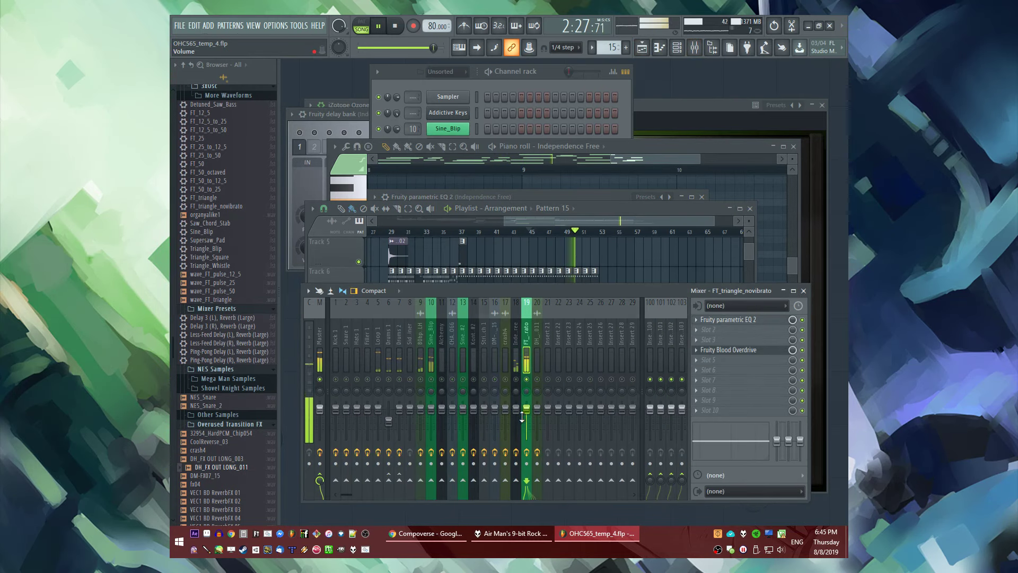
drag(522, 418, 522, 420)
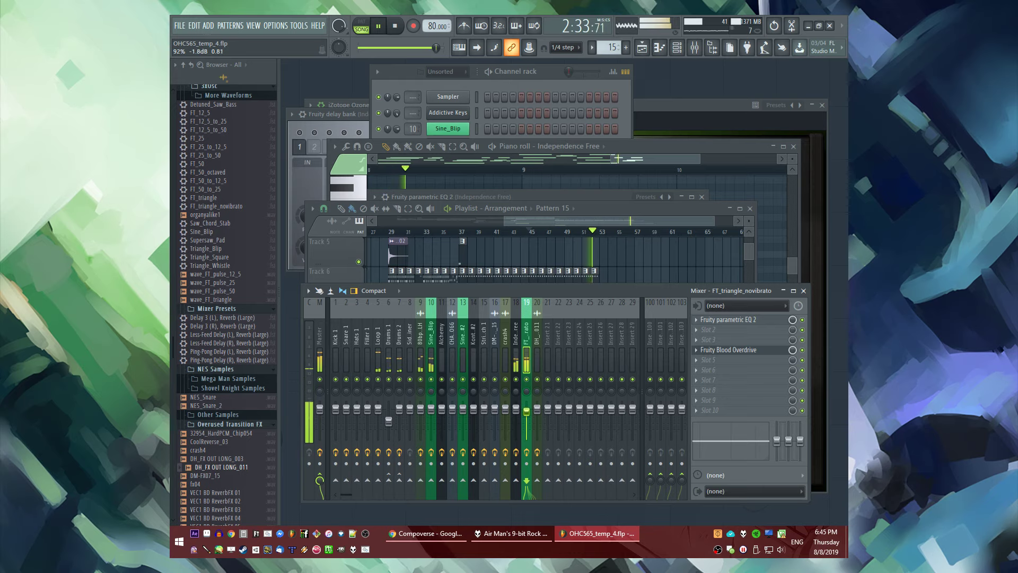
Look over the arrangement around bar 53, and browse the sample library to open the Acoustic Revolutions Vol 1 folder
key(F5)
scroll(630, 378, down, 2)
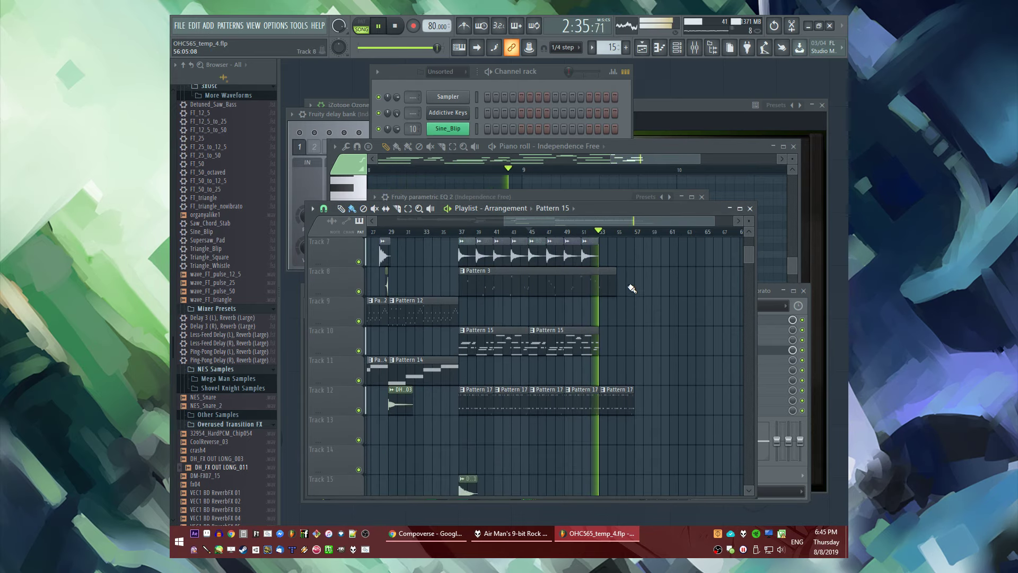
scroll(630, 377, up, 3)
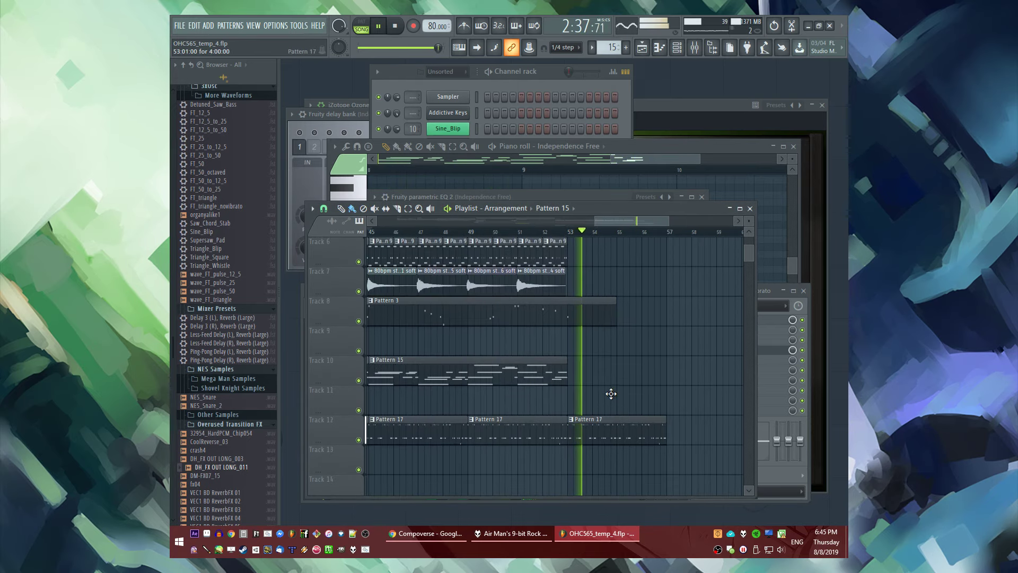
scroll(222, 328, down, 8)
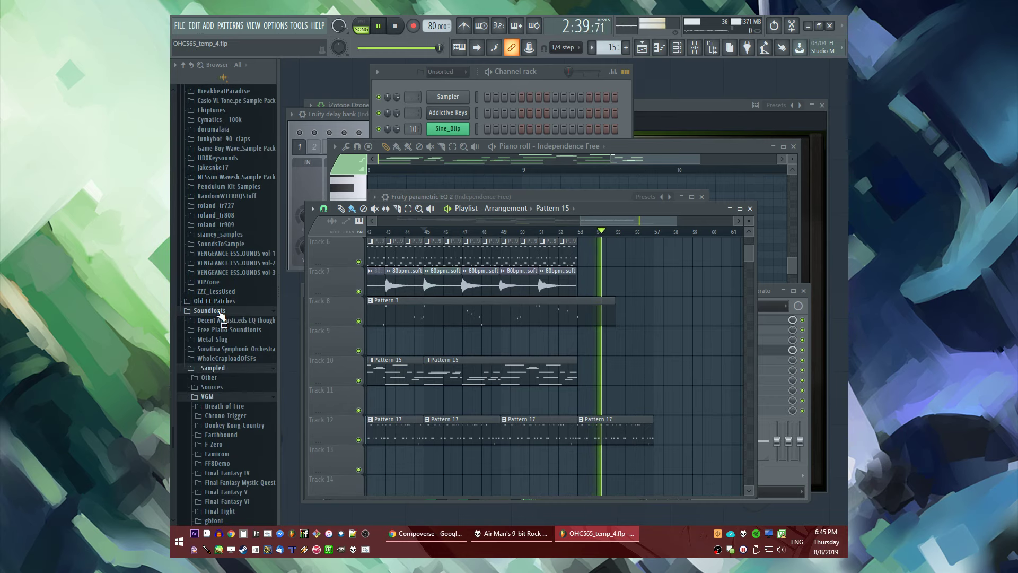
scroll(222, 333, up, 10)
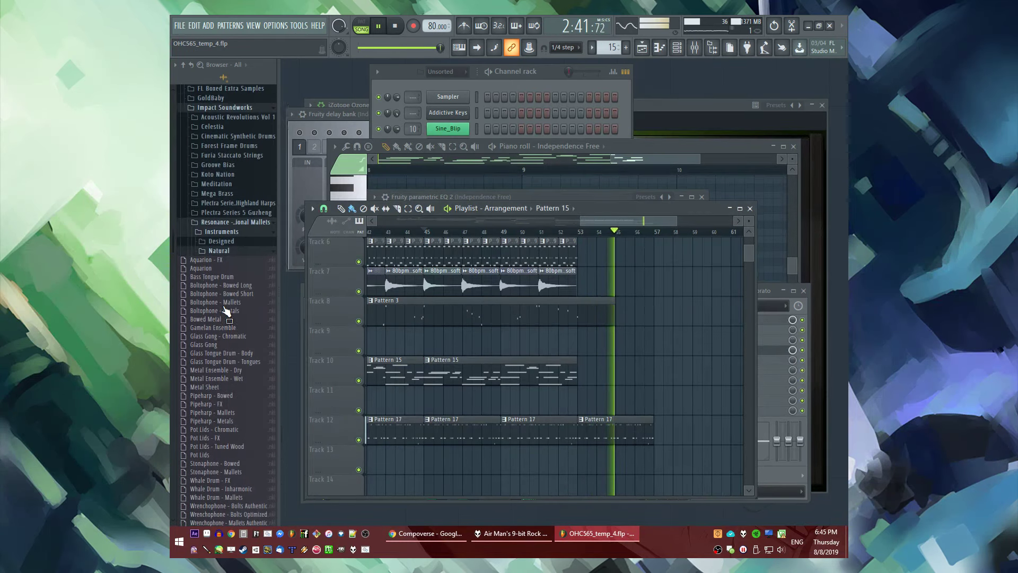
click(228, 268)
click(234, 134)
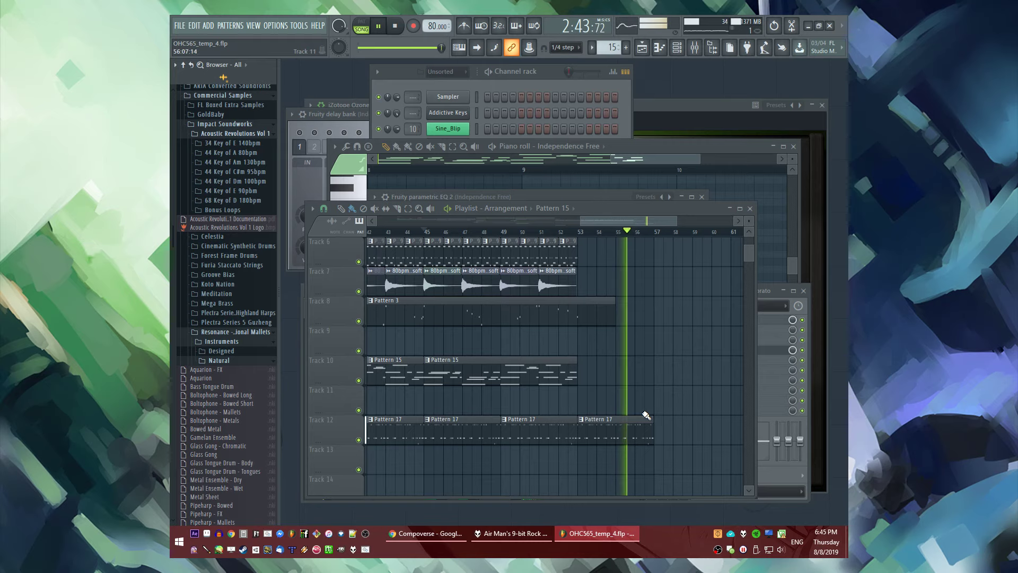
Play the earlier sections from bars 13 and 21, and place a Pattern 12 clip at bar 53 on Track 9
scroll(684, 344, down, 4)
click(427, 231)
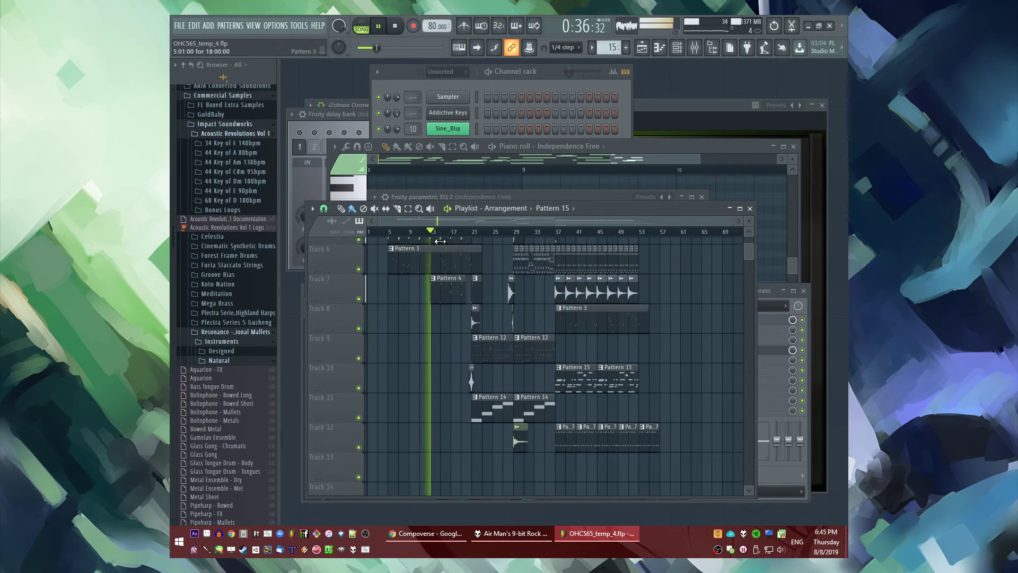
scroll(466, 292, up, 1)
click(472, 232)
click(477, 366)
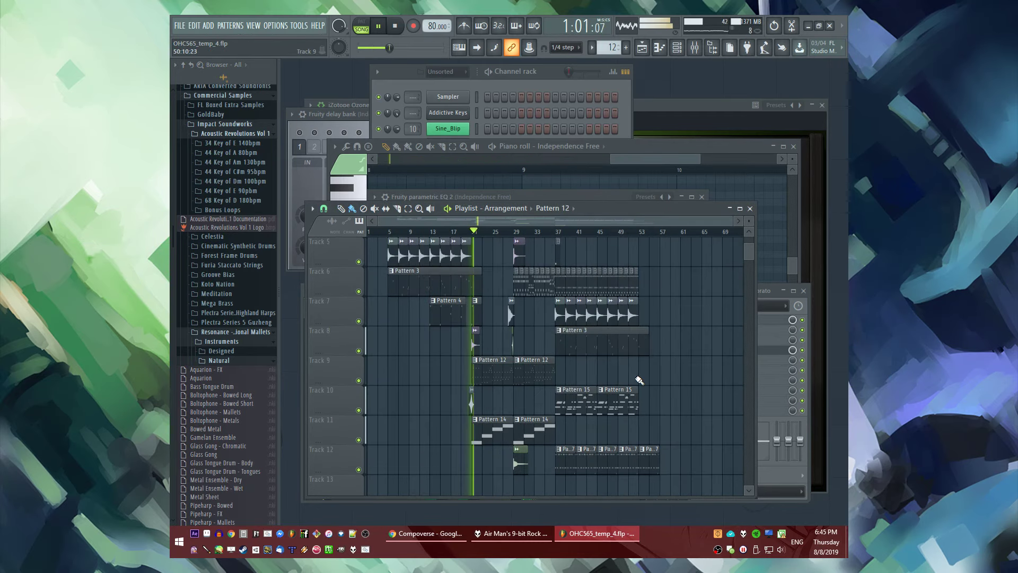
click(661, 381)
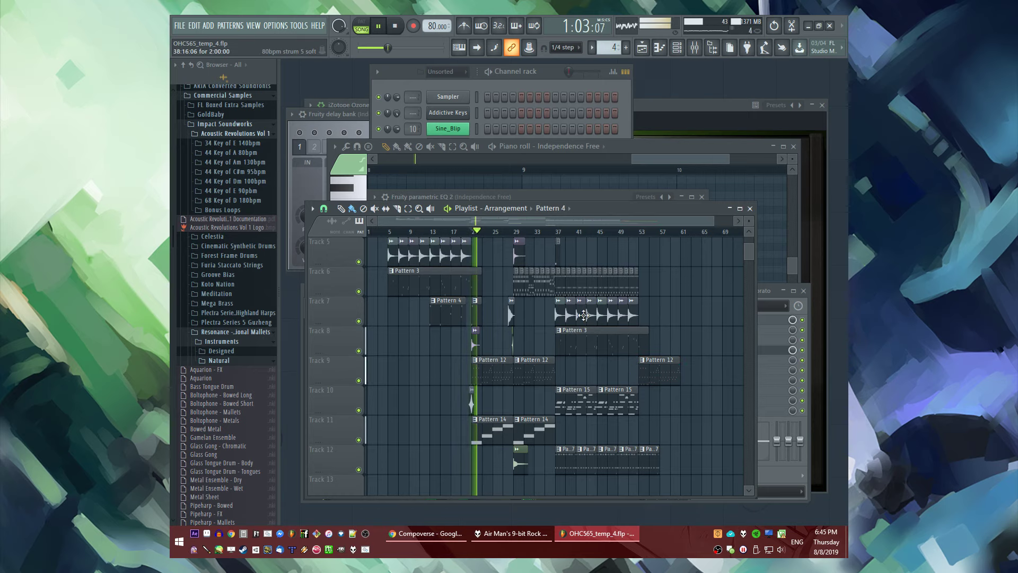
Add a Pattern 4 clip at bar 53 on Track 11, and save the project while playing from just before it
scroll(649, 362, up, 3)
click(539, 422)
click(541, 232)
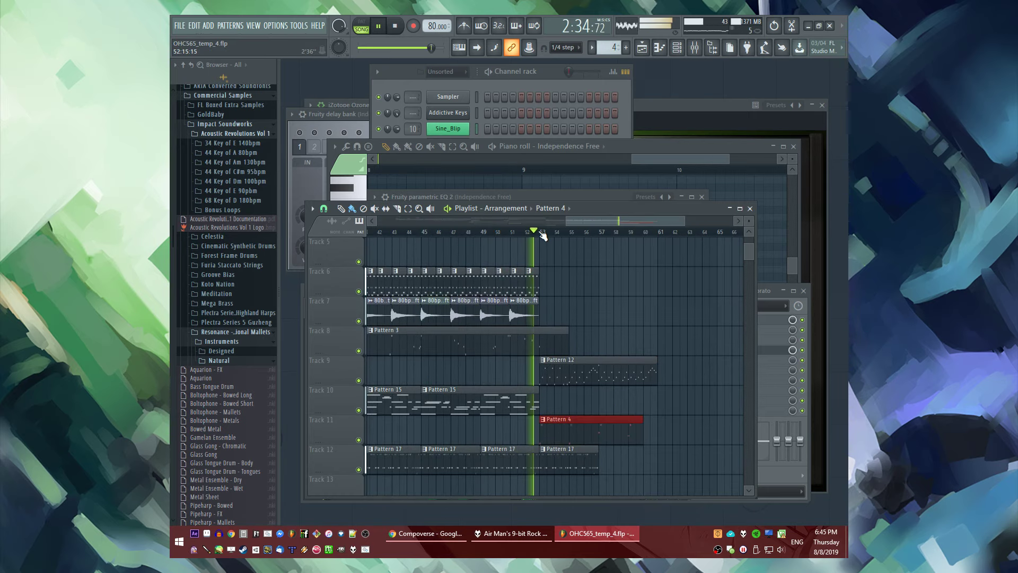
scroll(244, 345, down, 3)
scroll(232, 347, up, 3)
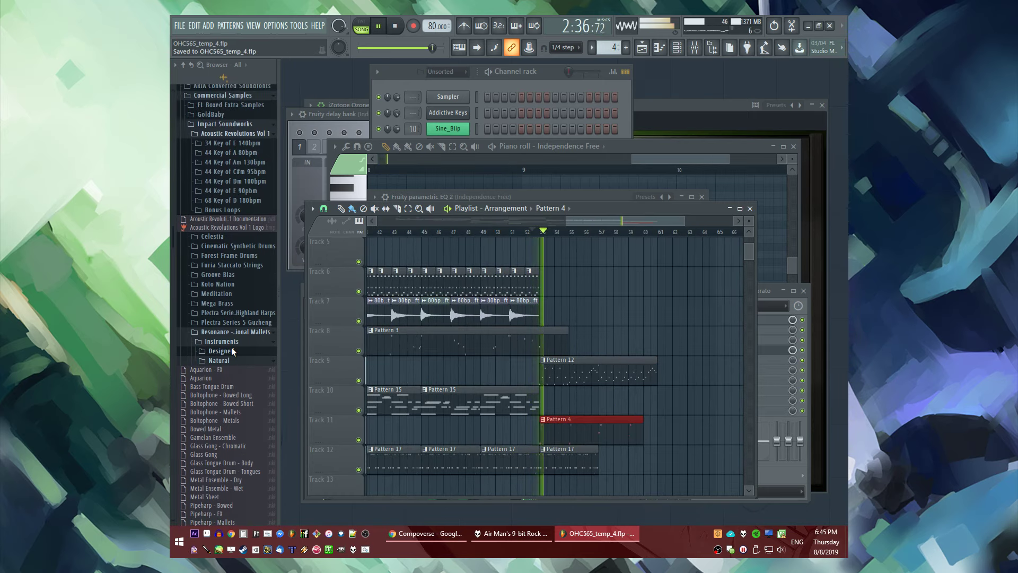
Browse to the 44 Key of A 80bpm folder, stop playback, and audition its chord samples, including 80bpm chord 1d 1m LF
scroll(232, 346, down, 5)
scroll(557, 407, down, 1)
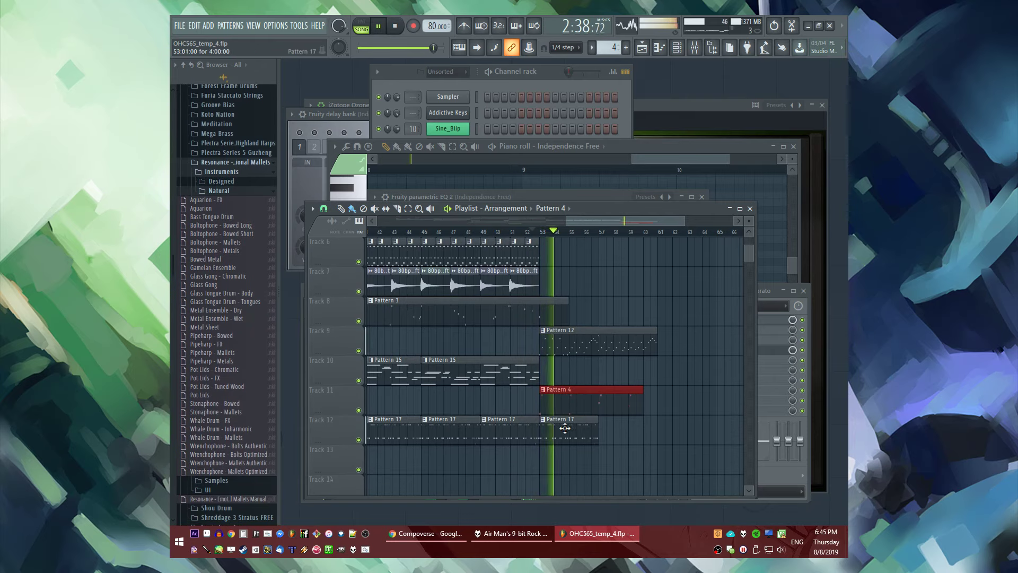
scroll(262, 351, down, 10)
scroll(251, 308, up, 10)
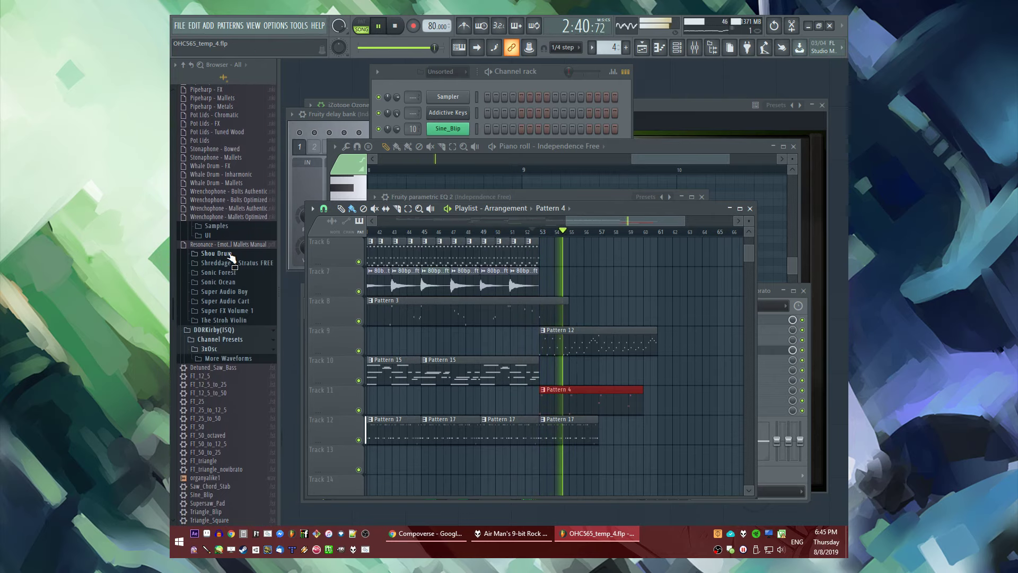
scroll(244, 328, up, 5)
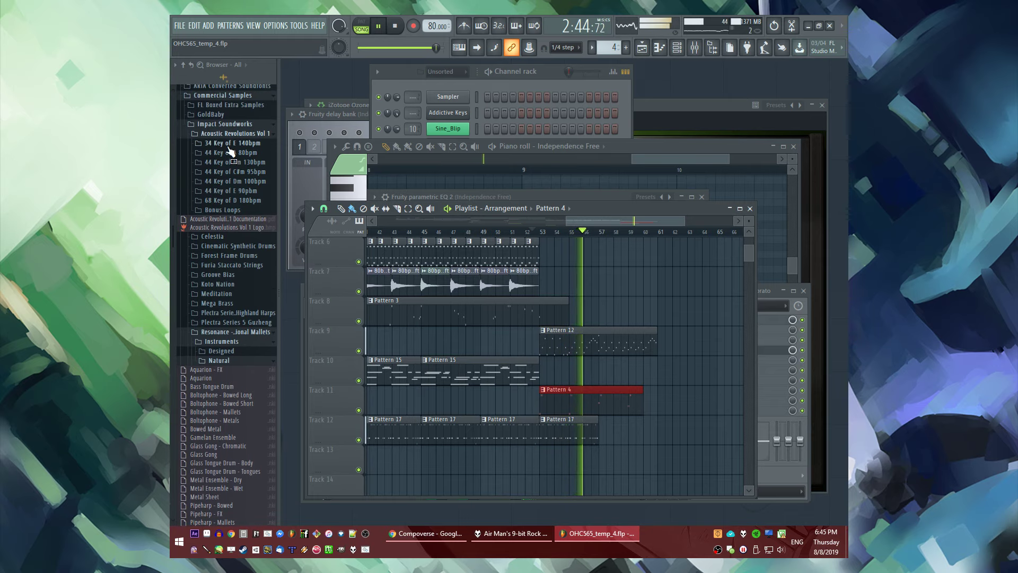
click(236, 153)
click(231, 222)
key(space)
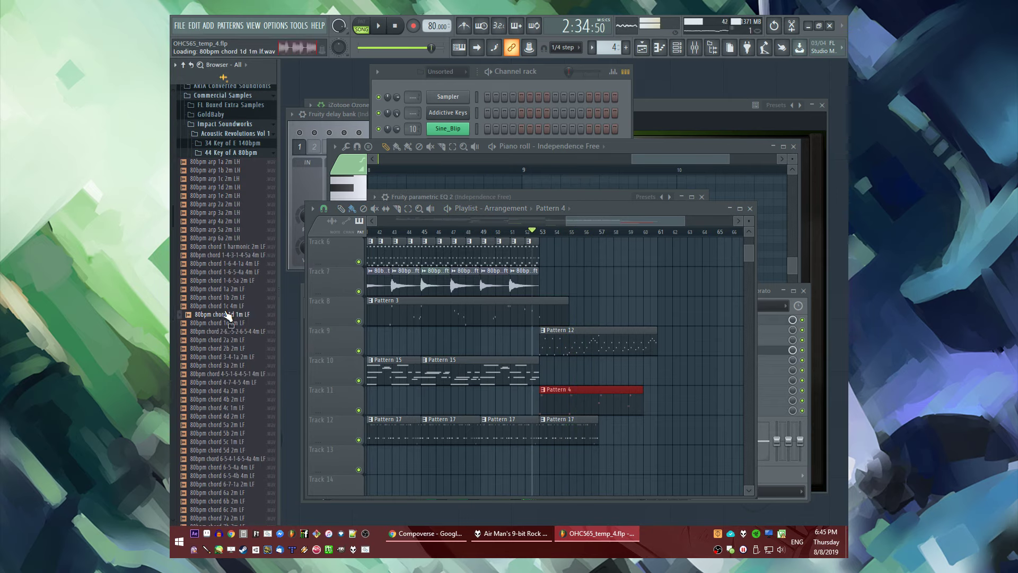
Audition guitar samples from the 44 Key of A 80bpm, Bonus Loops and 44 Key of Am 130bpm folders
scroll(228, 318, down, 8)
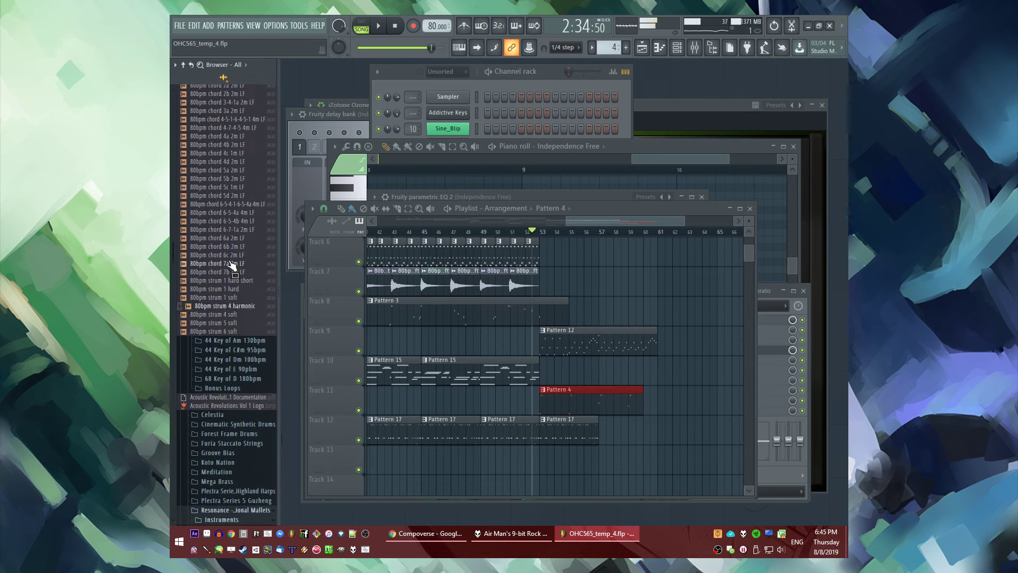
scroll(245, 203, up, 8)
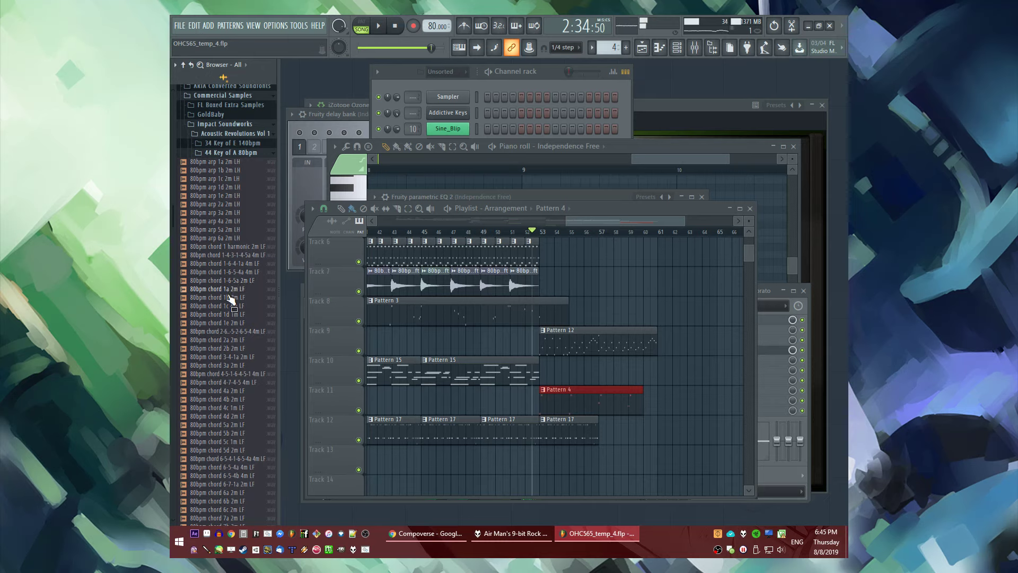
scroll(231, 299, down, 13)
click(240, 219)
click(238, 237)
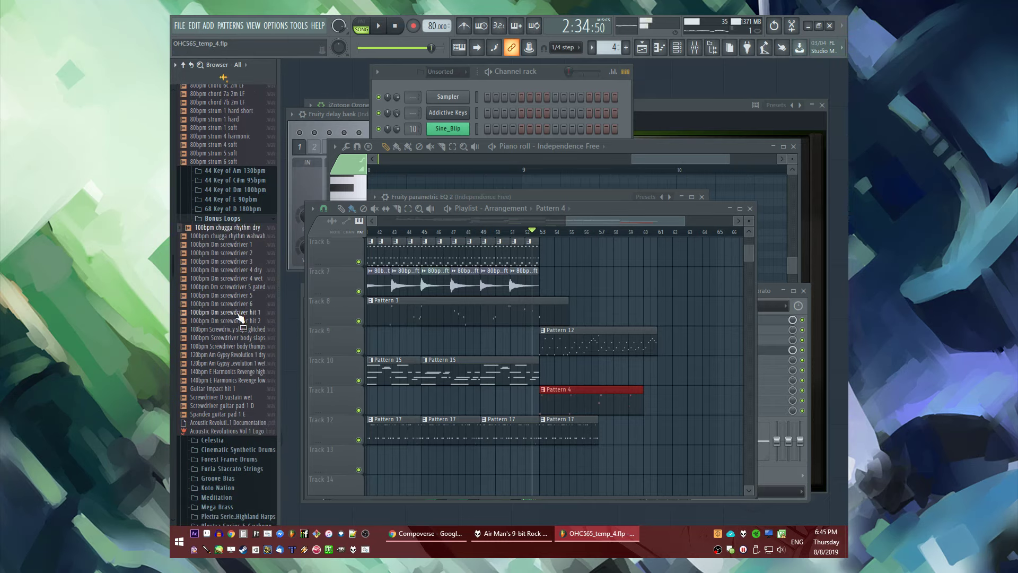
click(240, 172)
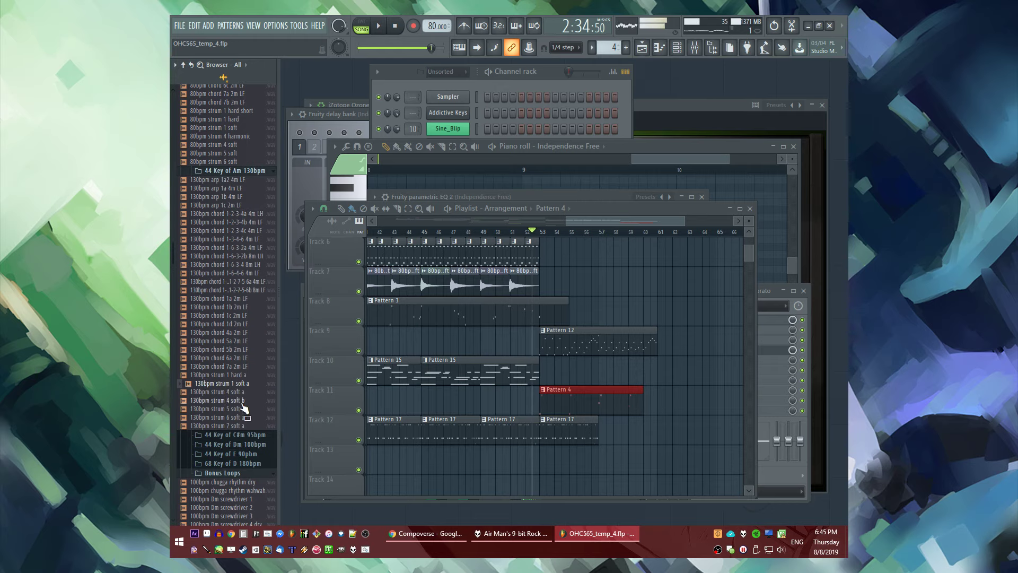
click(230, 174)
scroll(228, 202, up, 8)
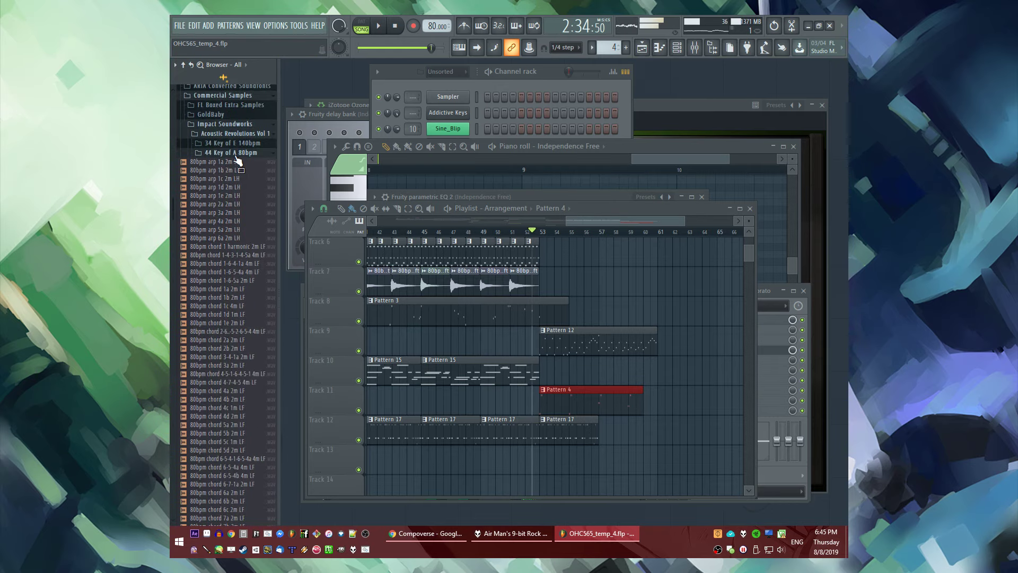
Audition acoustic guitar strums and chords from the 34 Key of E 140bpm and 44 Key of A 80bpm folders, including 80bpm chord 4d 2m LF
click(234, 143)
click(233, 475)
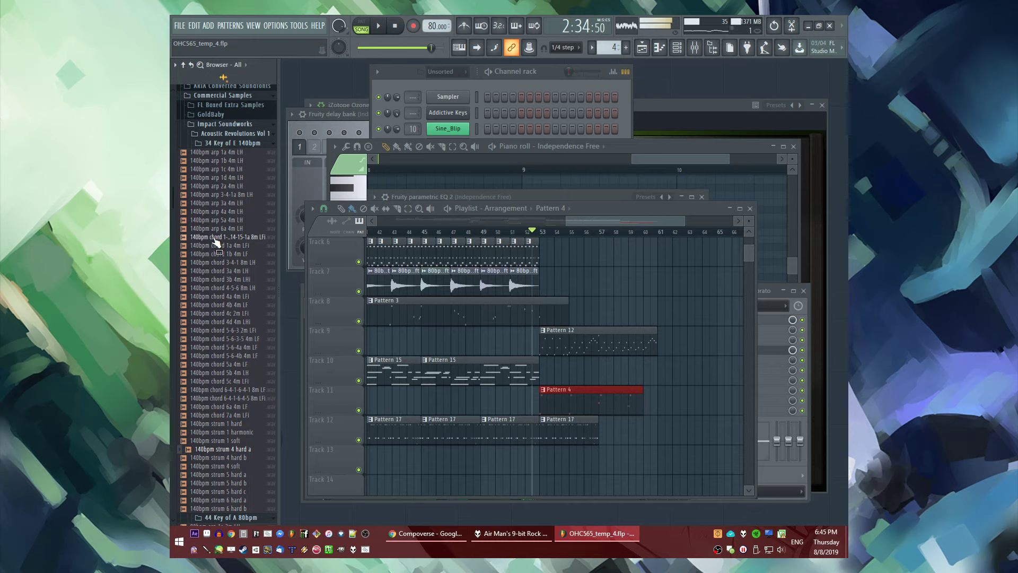
click(237, 405)
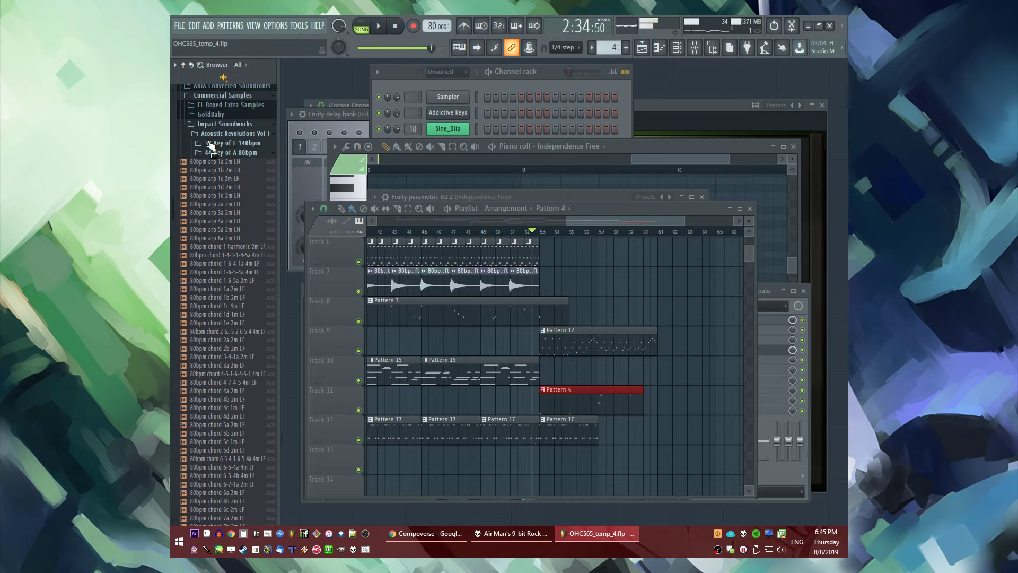
click(226, 432)
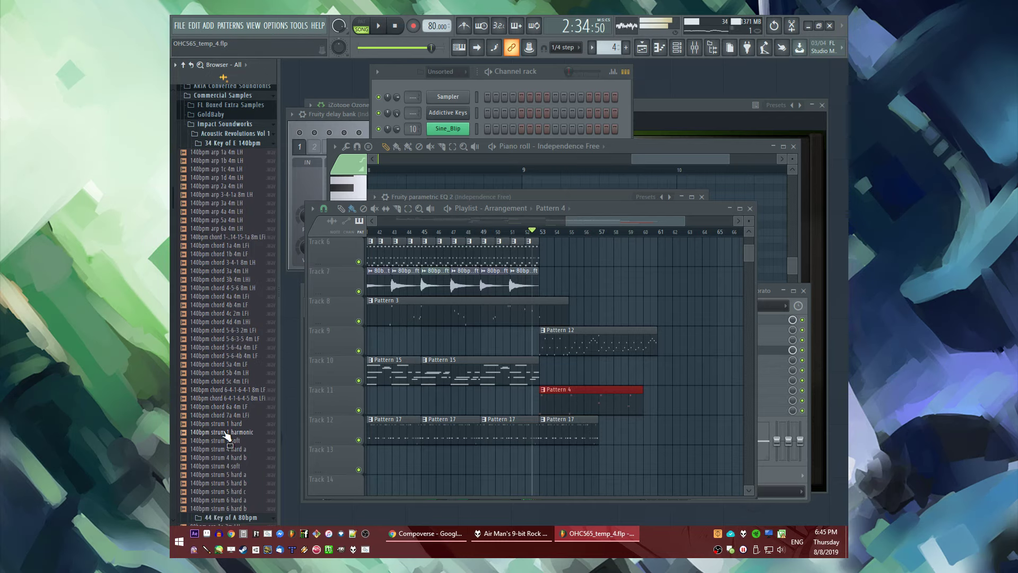
click(222, 143)
click(241, 417)
scroll(241, 414, down, 3)
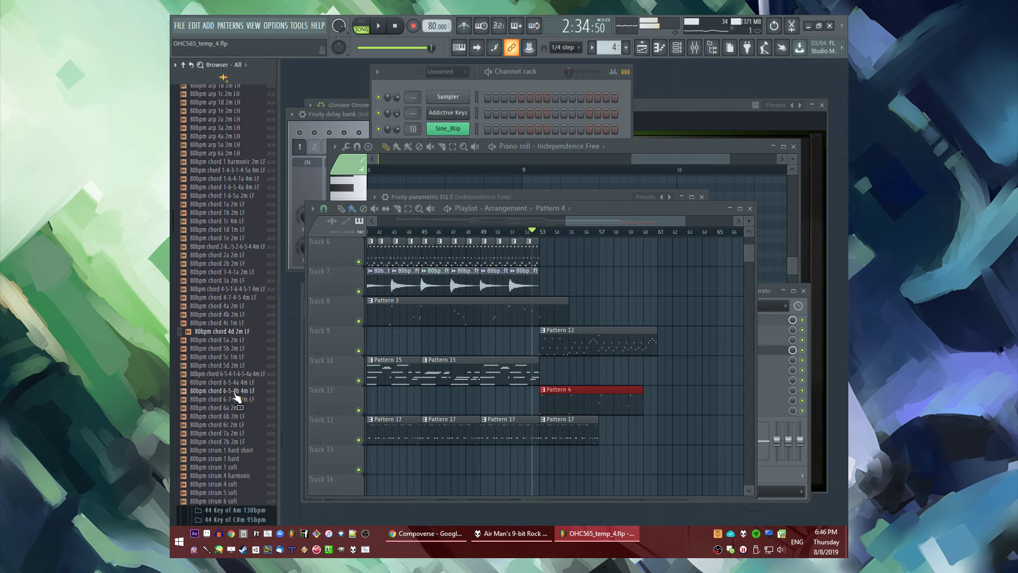
click(232, 434)
scroll(234, 318, down, 15)
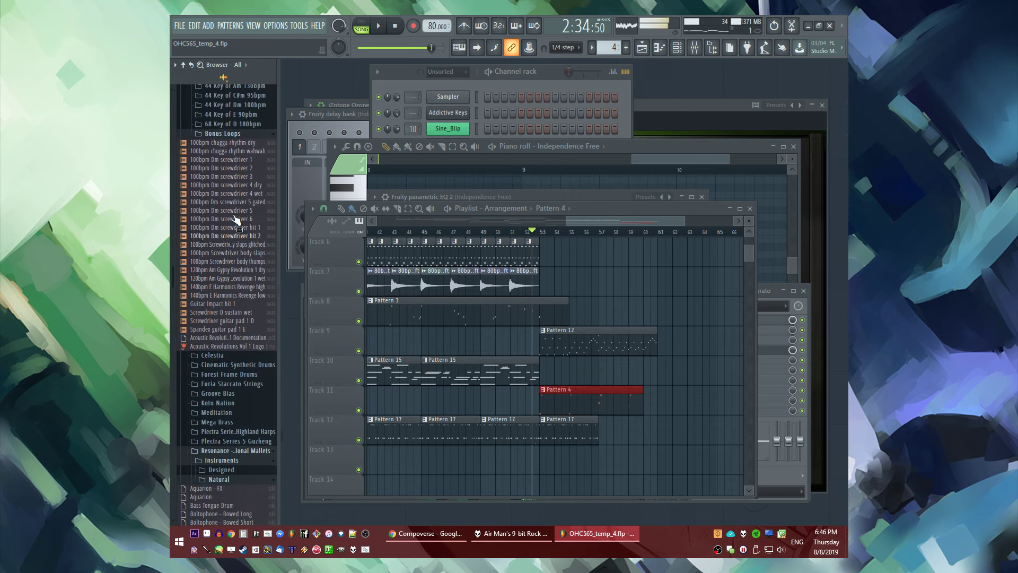
Audition Bonus Loops samples, including Spandex guitar pad 1 E, 100bpm Screwdriver body thumps and 100bpm Screwdriver body slaps
click(244, 159)
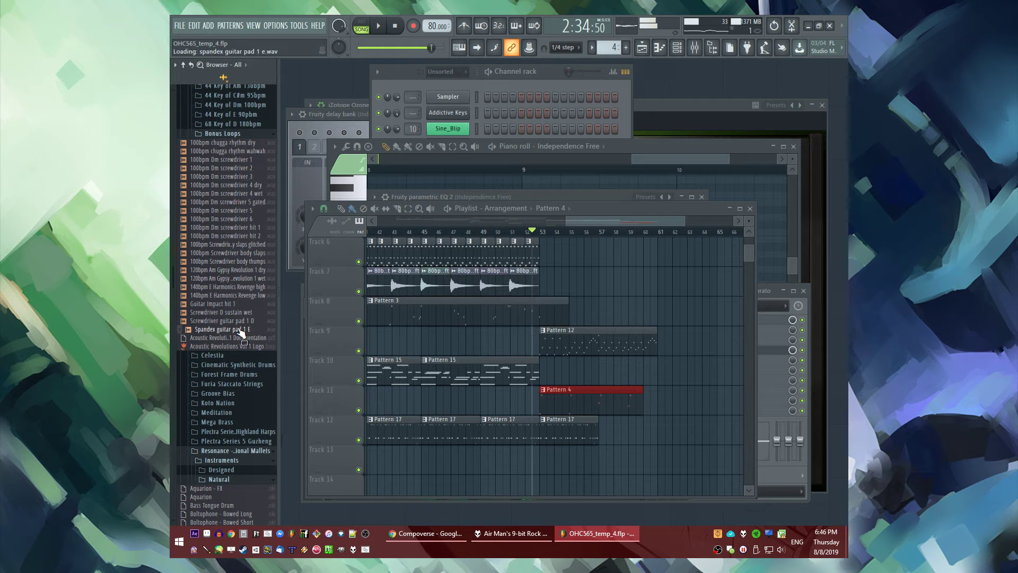
click(232, 279)
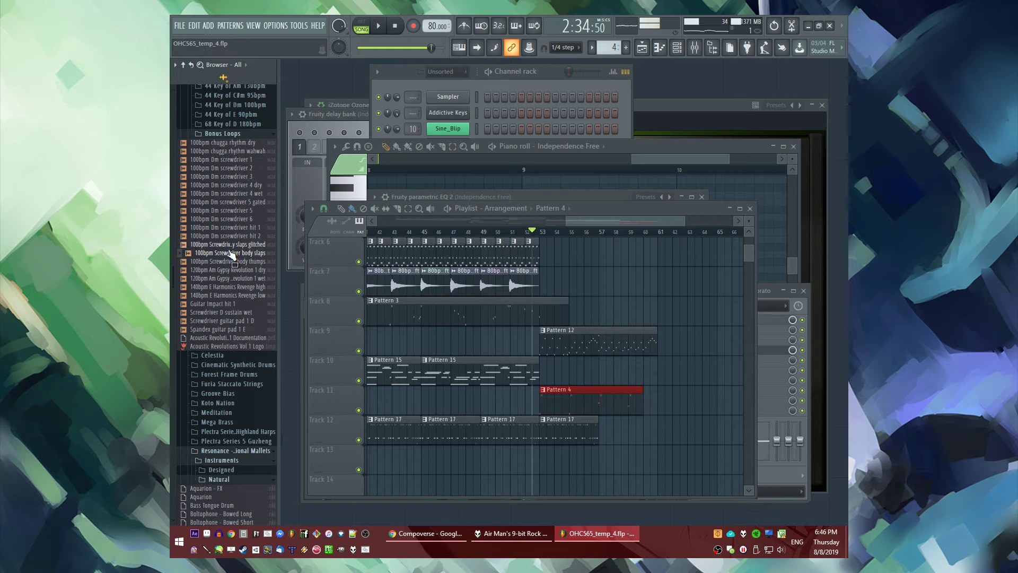
key(Up)
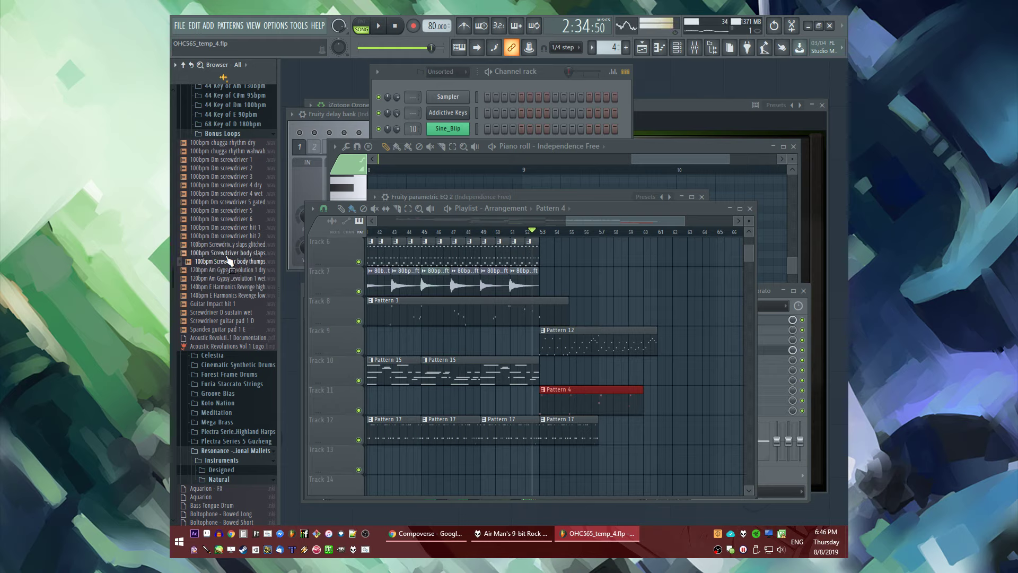
drag(229, 253, 234, 257)
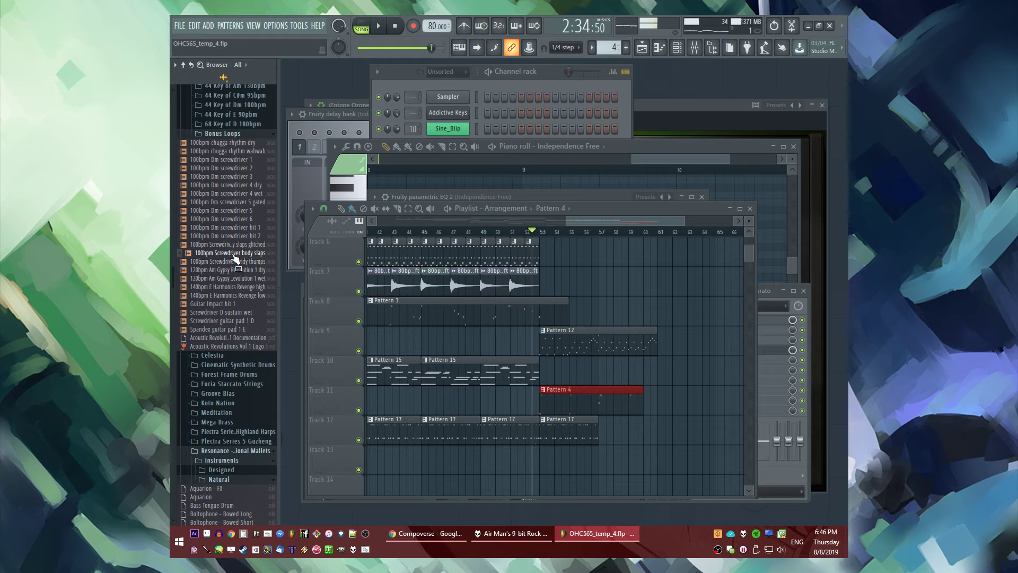
Place the 100bpm Screwdriver body slaps loop at bar 53 on Track 7, play it in context, and repeat it at bar 55
drag(569, 305, 559, 280)
key(space)
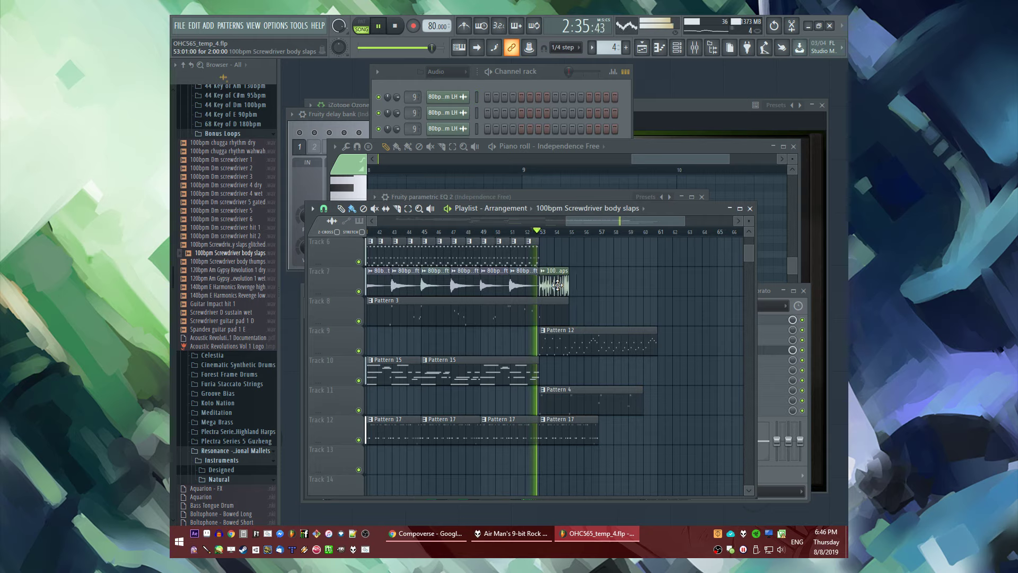
scroll(560, 280, up, 3)
scroll(532, 305, up, 2)
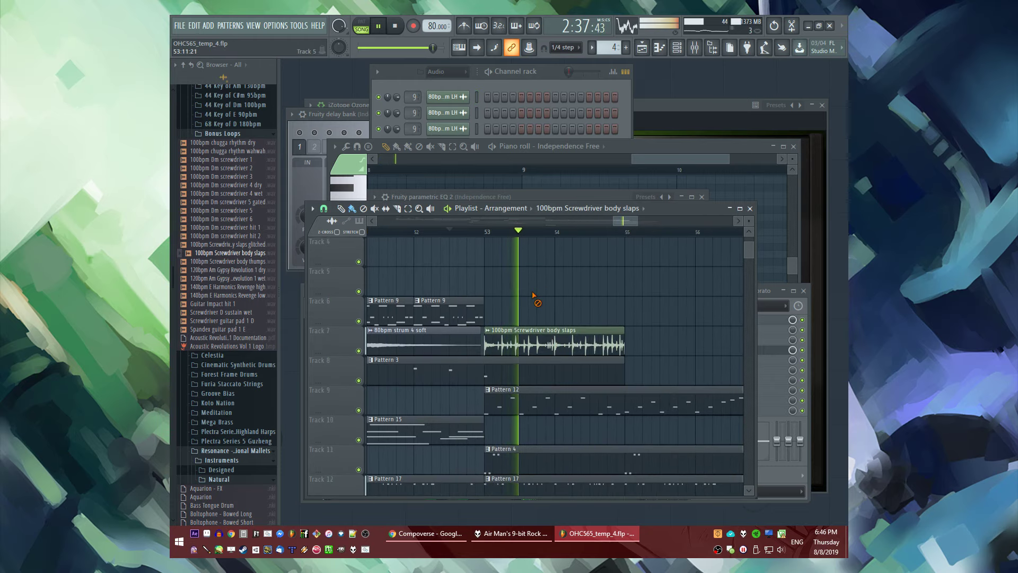
scroll(493, 313, down, 1)
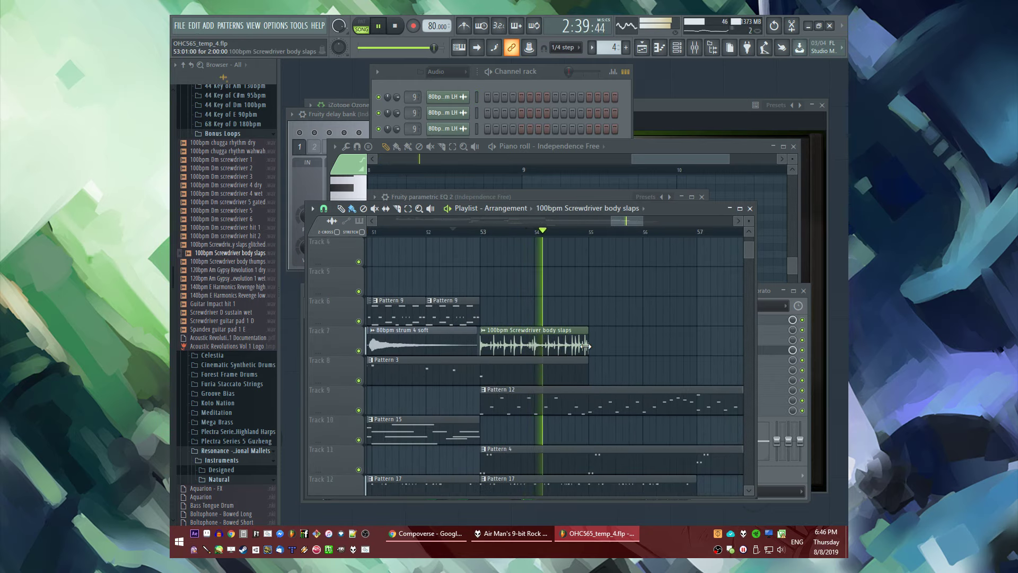
drag(596, 351, 697, 351)
Route the 100bpm Screwdriver body slaps channel to mixer track 21 and load Fruity Reeverb 2 in effect slot 4
double_click(662, 342)
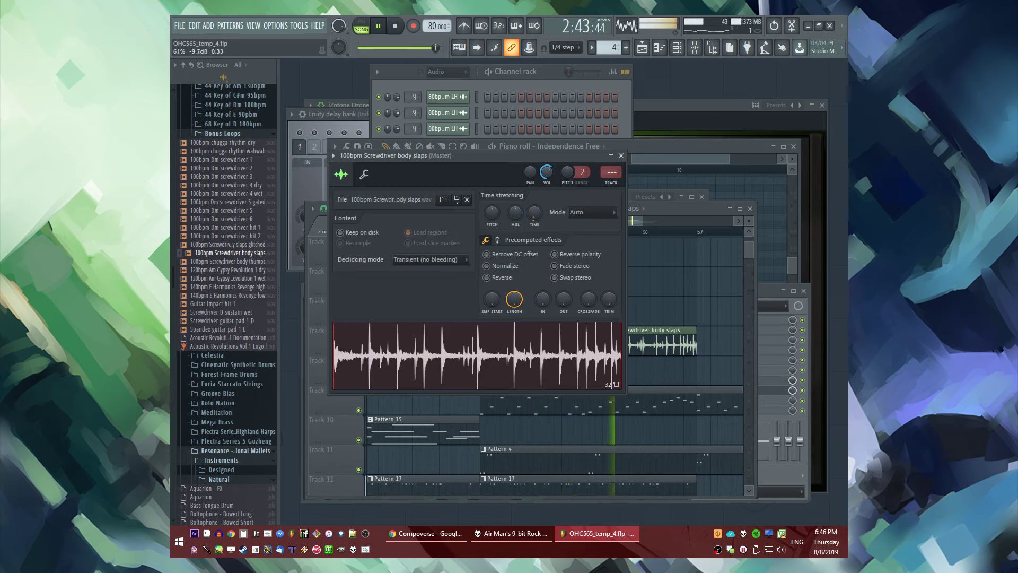
key(F9)
click(700, 285)
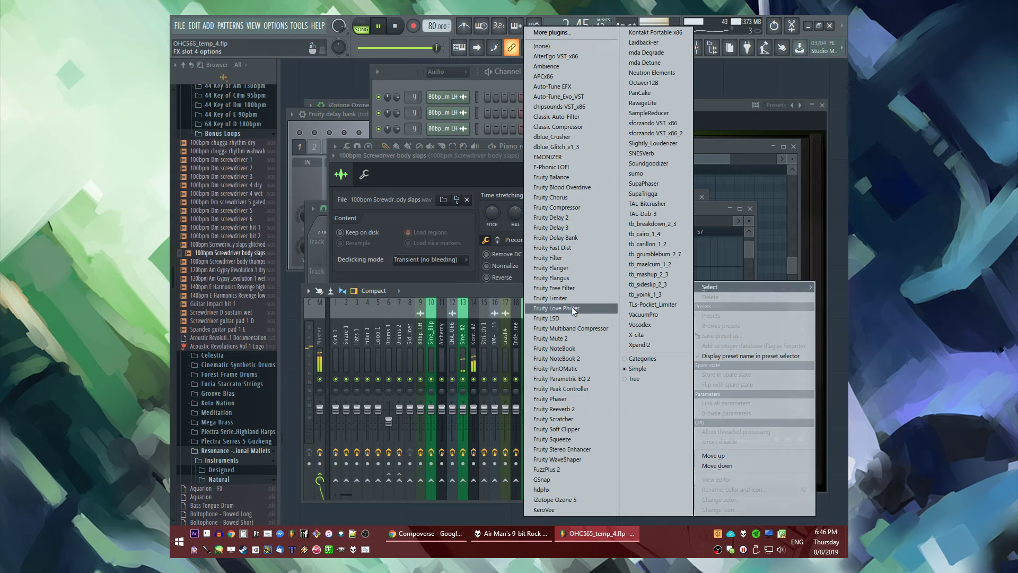
click(552, 409)
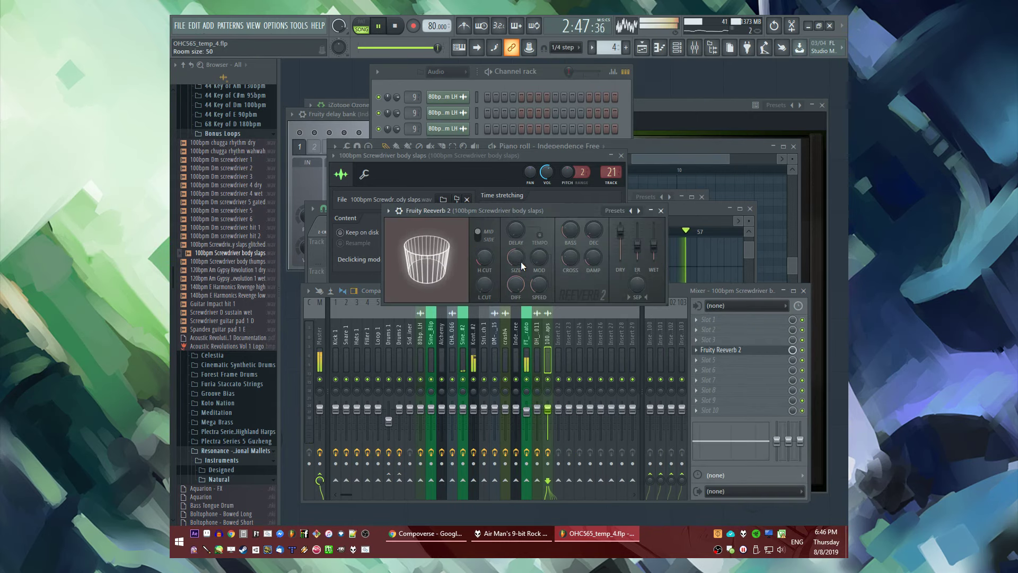
Extend the 100bpm Screwdriver body slaps loop on Track 7 of the Playlist with repeated copies up to bar 61
key(Escape)
key(F5)
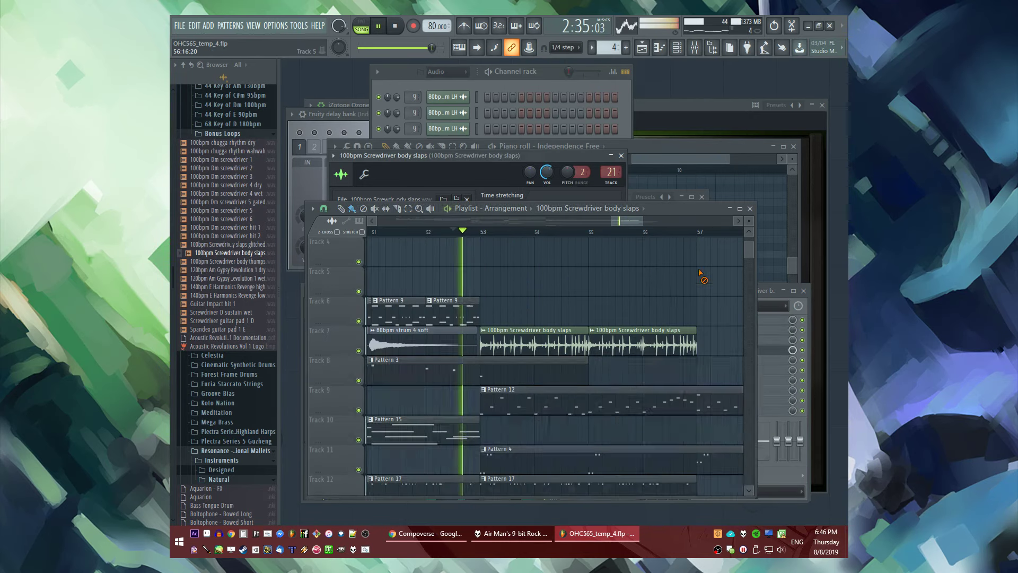
drag(639, 348, 703, 343)
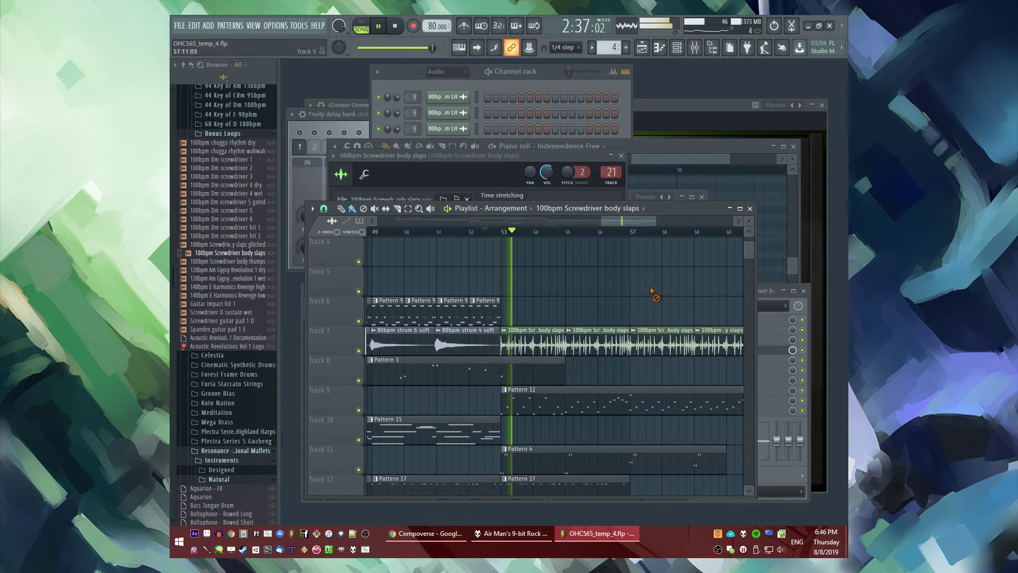
Delete the Pattern 12 clip on Track 9 and the Pattern 4 clip on Track 11 from bar 53 onward
scroll(530, 297, down, 3)
scroll(532, 274, up, 3)
scroll(448, 261, down, 4)
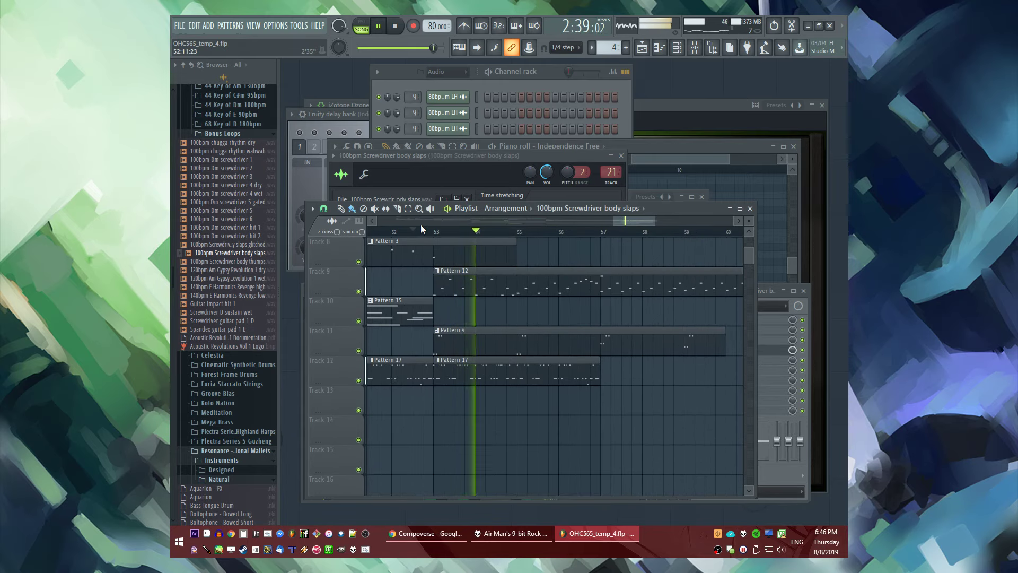
scroll(448, 286, up, 2)
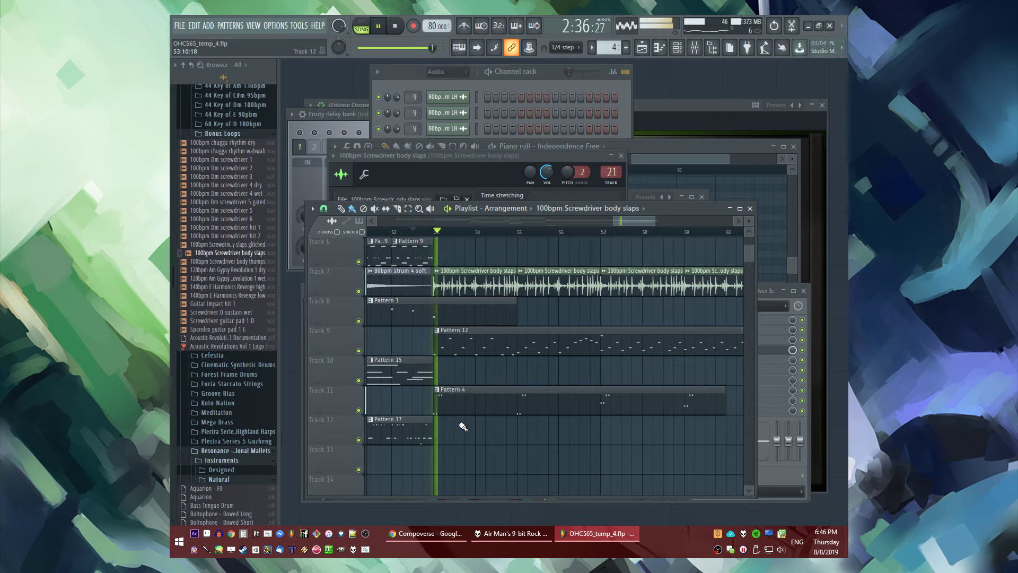
scroll(477, 383, up, 1)
scroll(504, 380, down, 3)
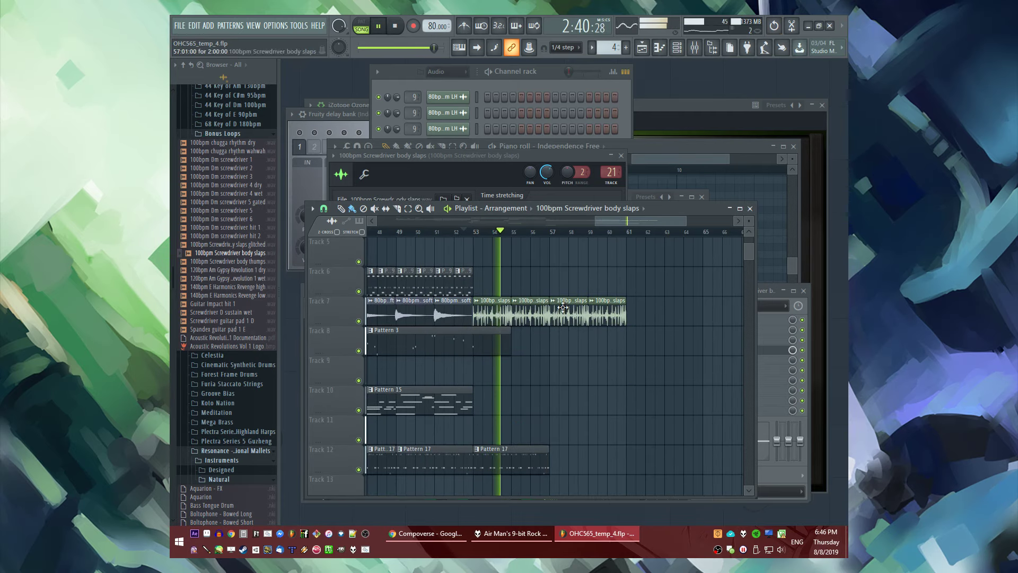
Play the arrangement from about bar 52 to check the transition into the body slaps section
click(457, 232)
scroll(499, 303, up, 1)
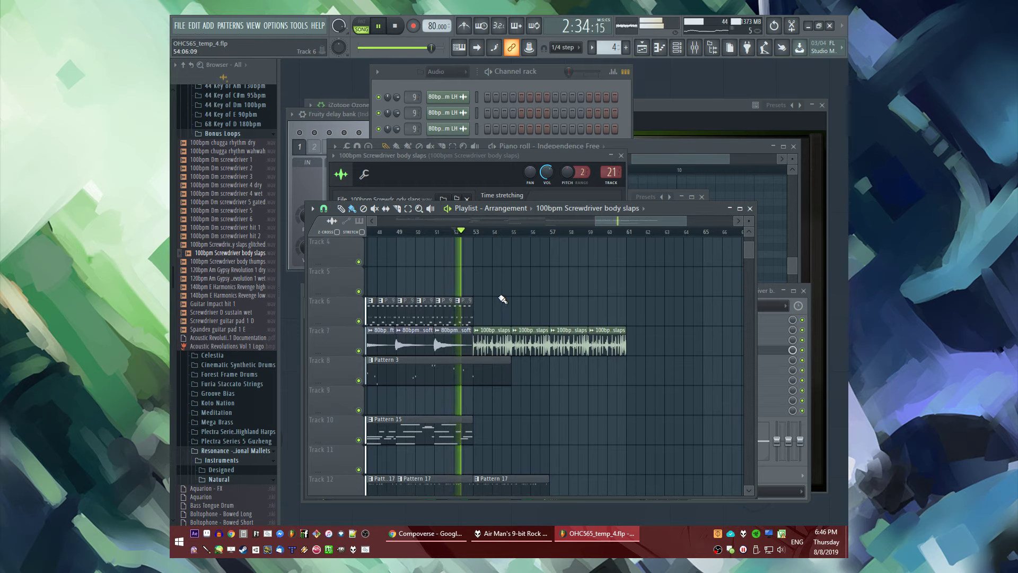
scroll(588, 305, down, 4)
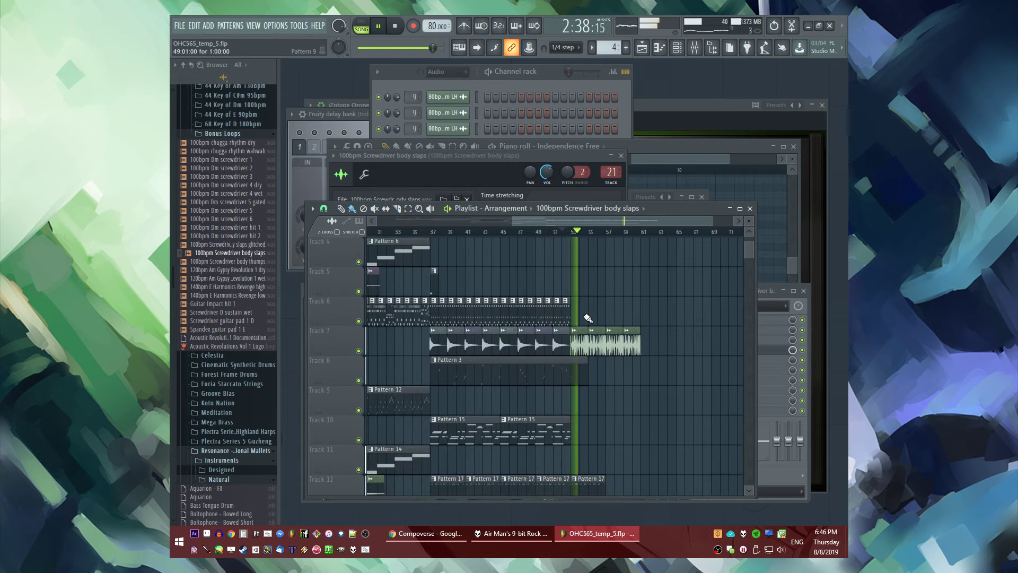
scroll(594, 345, down, 1)
scroll(602, 411, up, 4)
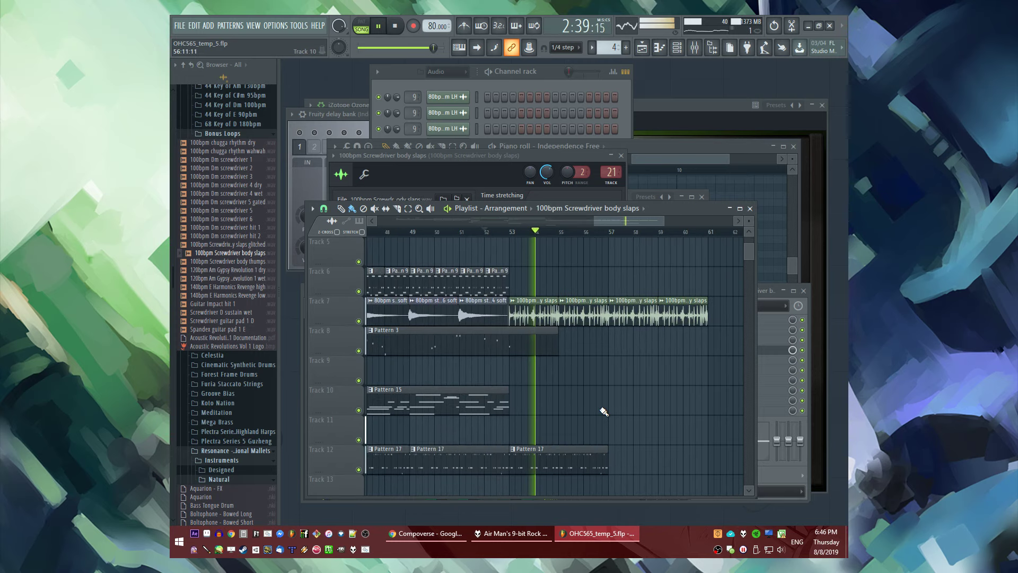
Stop playback and audition the Bonus Loops samples, including Guitar Impact hit 1 and the 100bpm chugga rhythm loops
click(230, 304)
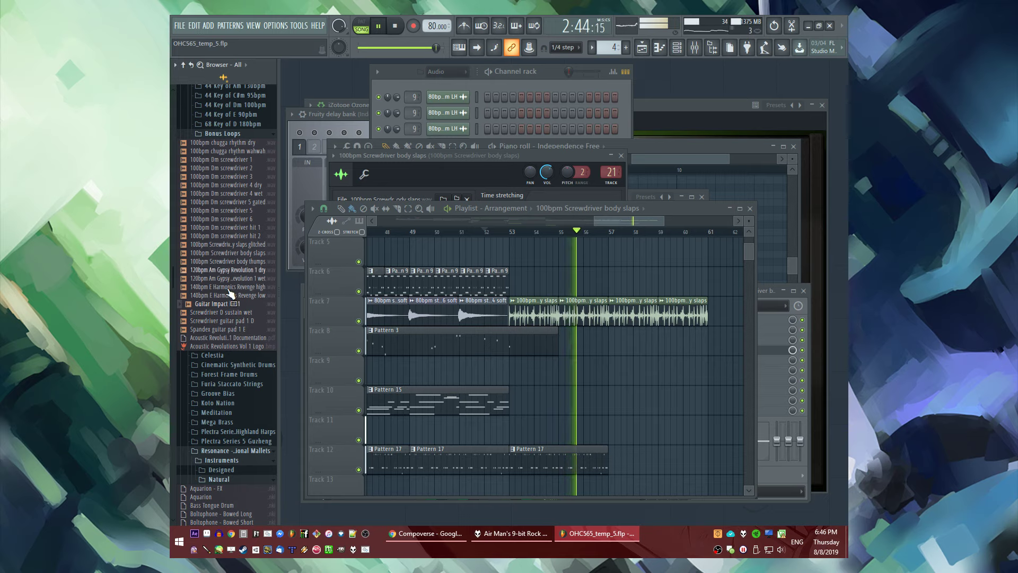
click(230, 303)
key(space)
drag(238, 271, 230, 186)
click(227, 143)
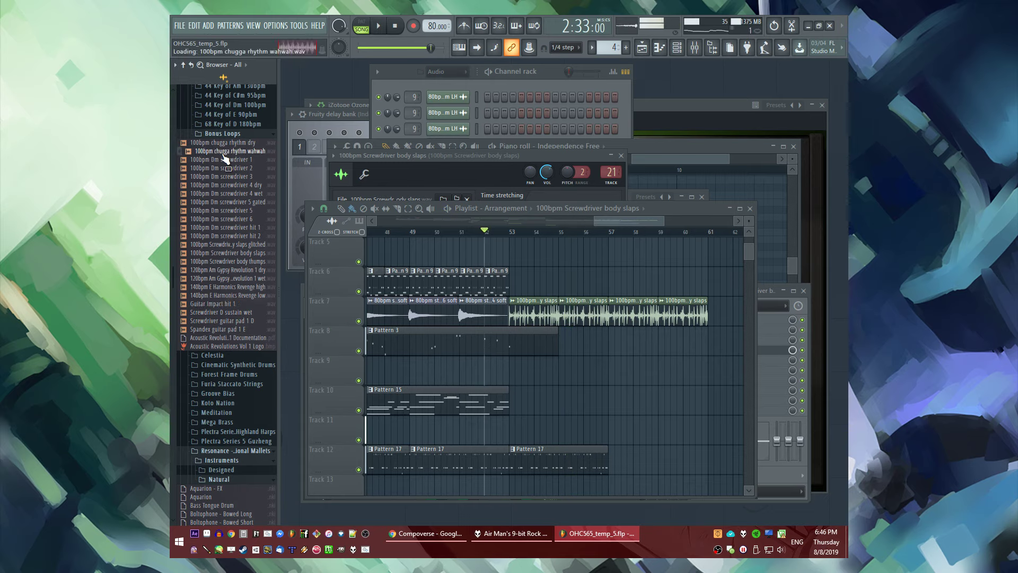
scroll(241, 234, up, 15)
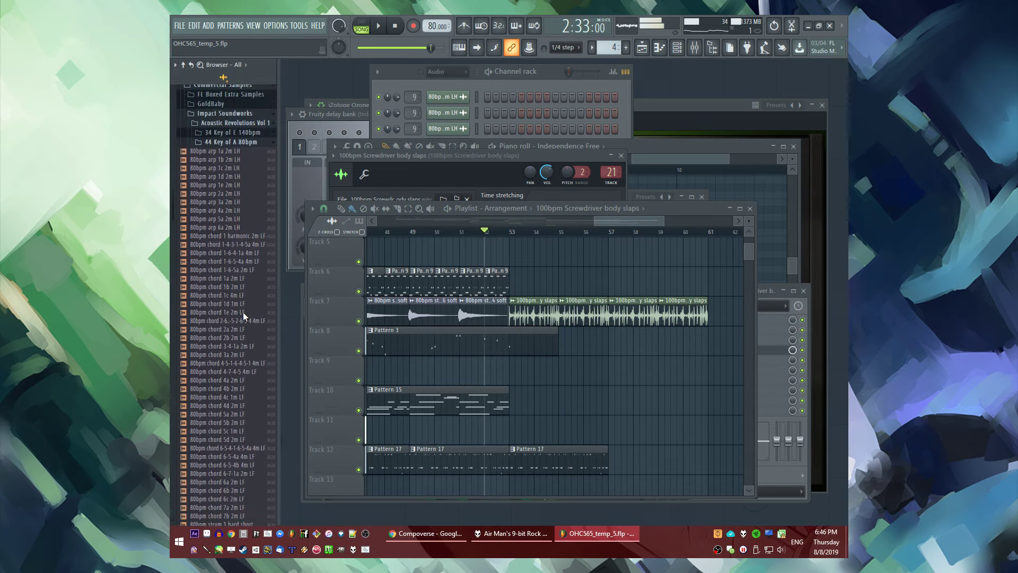
Place the 80bpm strum 4 harmonic sample on Track 9 at bar 53 and play the arrangement
scroll(229, 240, down, 10)
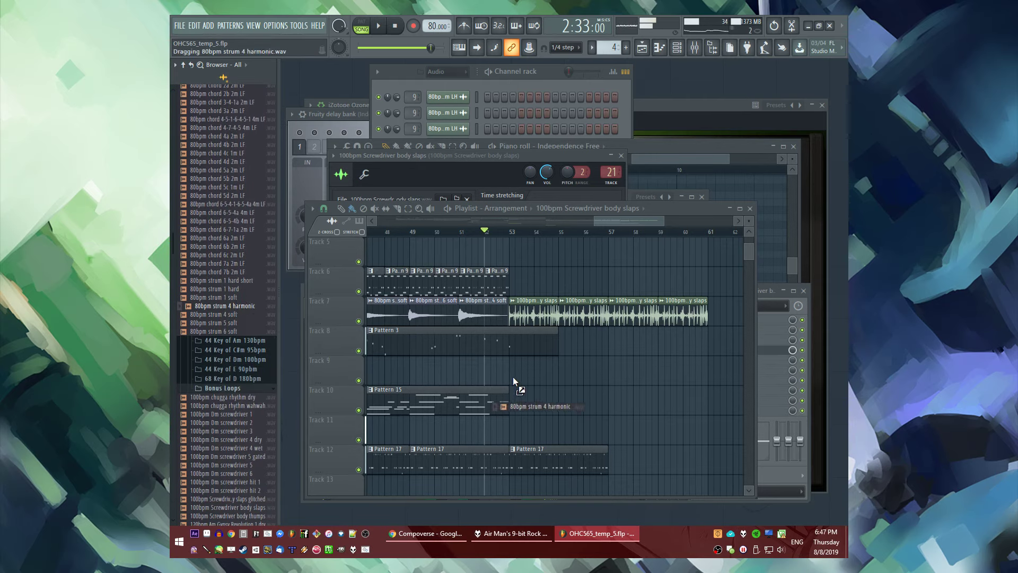
drag(513, 380, 513, 371)
key(space)
scroll(513, 371, up, 5)
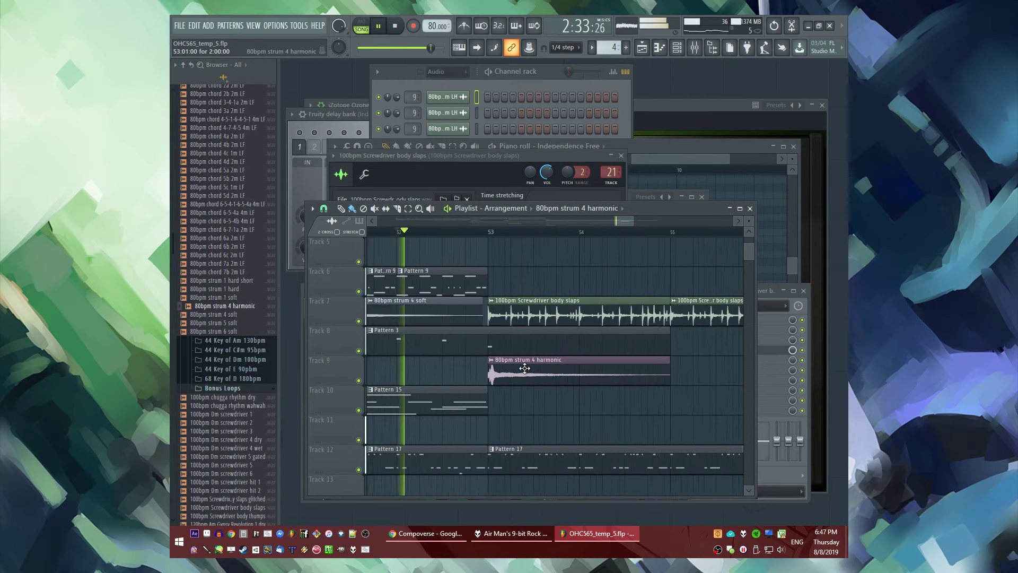
Route the 80bpm strum 4 harmonic sample to mixer track 9 and nudge its clip to start slightly before bar 53
double_click(482, 373)
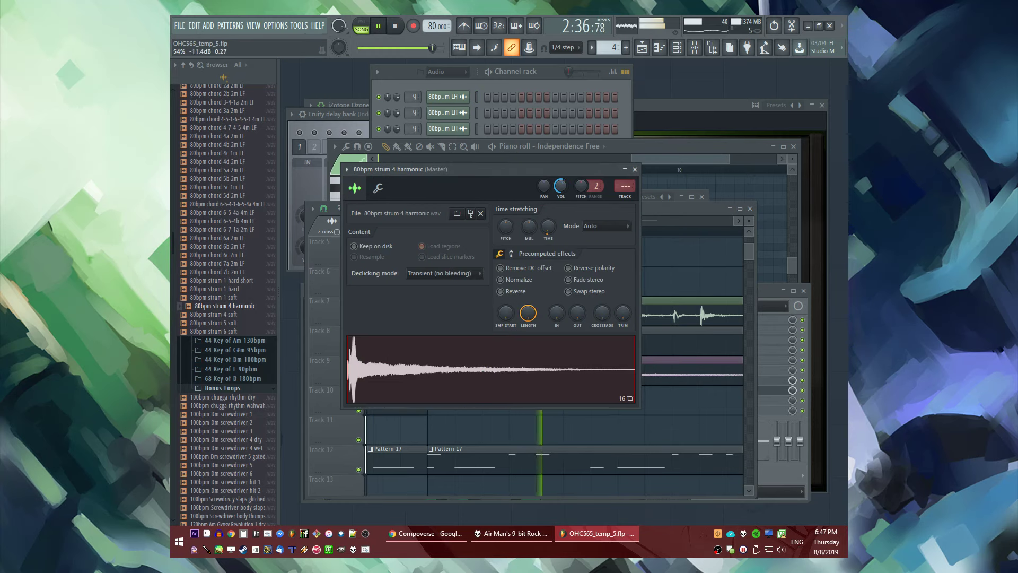
drag(624, 185, 625, 159)
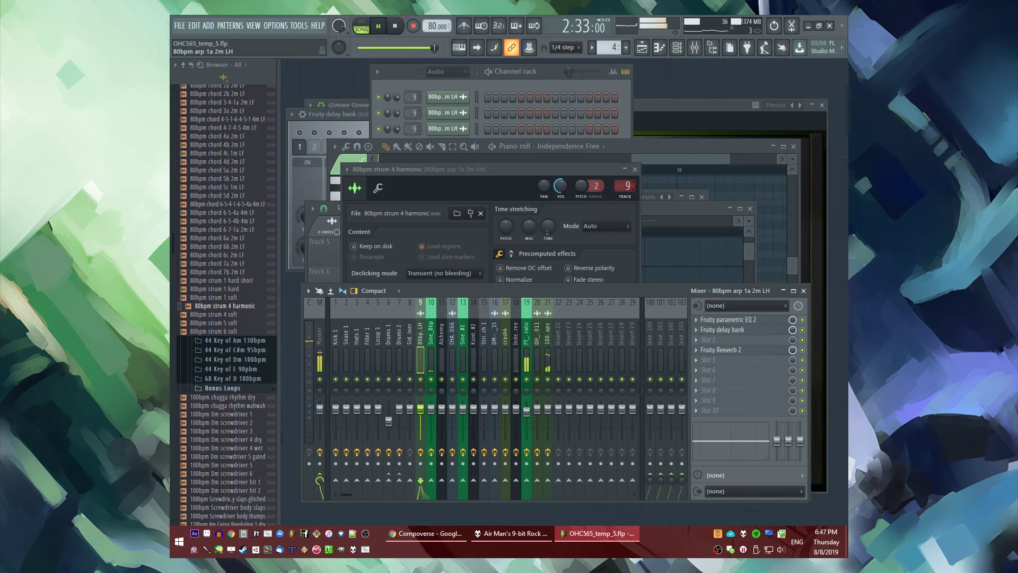
click(671, 257)
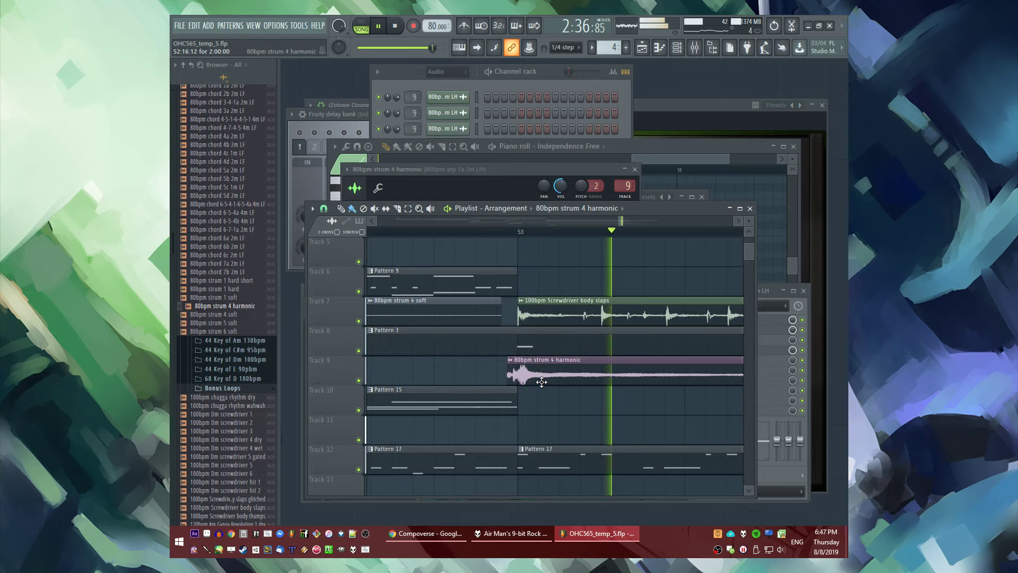
scroll(551, 279, down, 2)
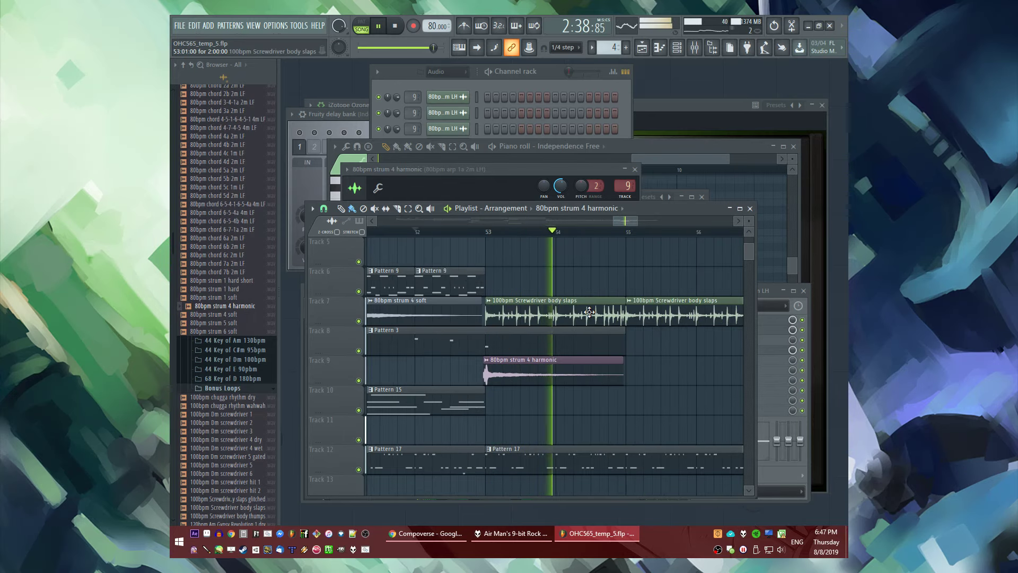
scroll(689, 373, down, 1)
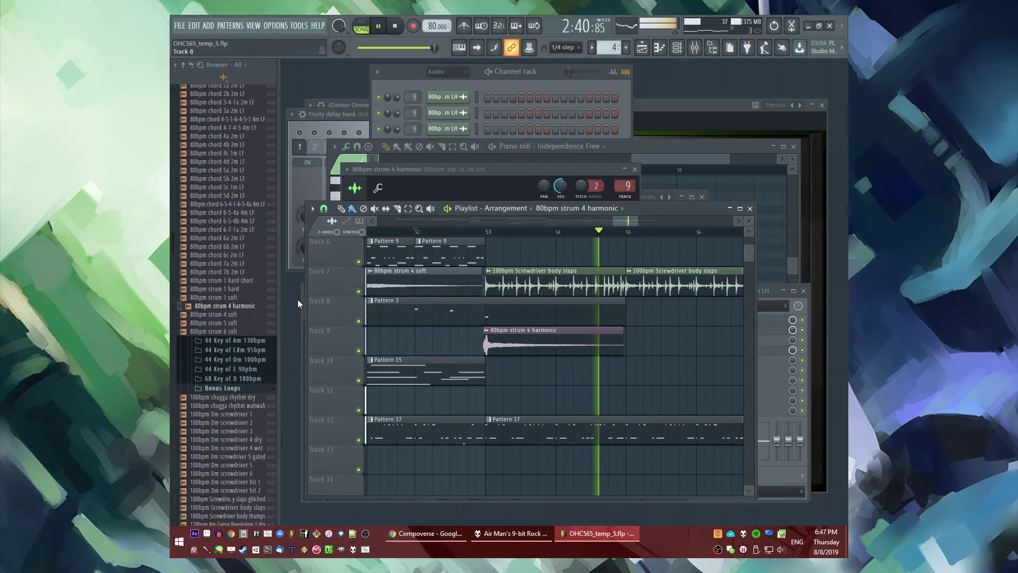
Copy the soft strum clips of bars 37 to 53 on Track 7 and place the copies on Track 9 at bar 61
click(234, 330)
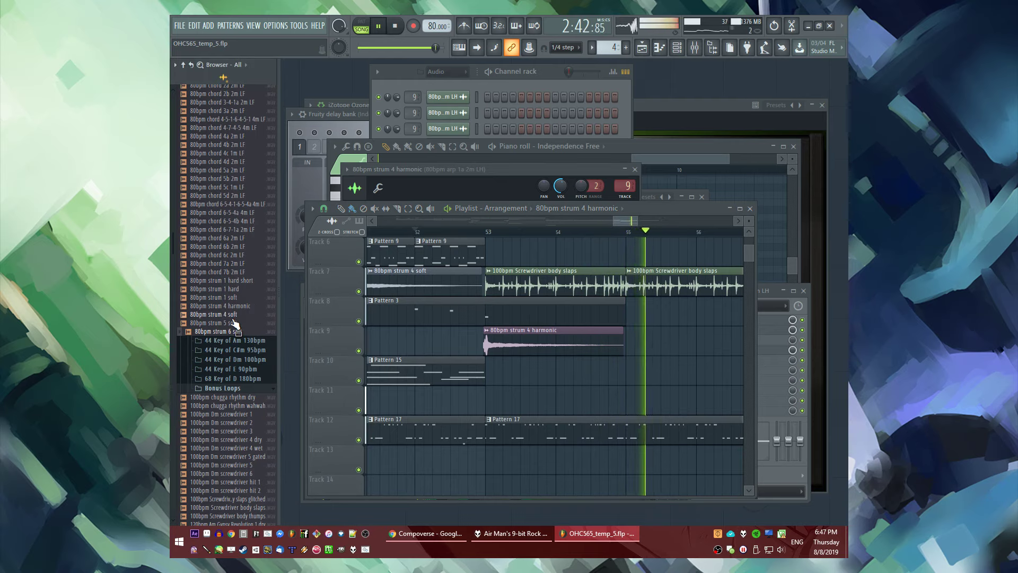
scroll(526, 372, down, 5)
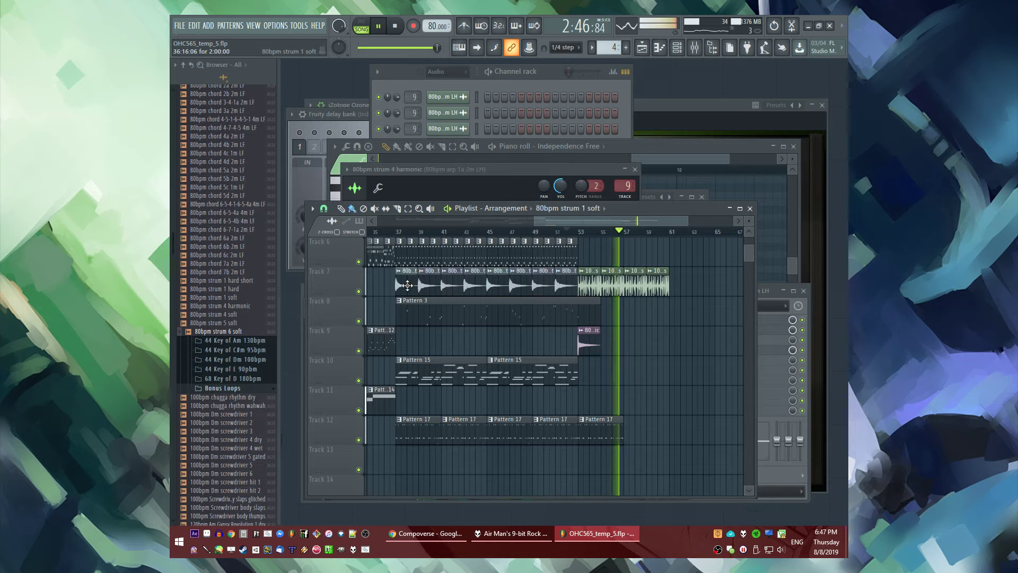
drag(401, 269, 578, 291)
scroll(647, 331, up, 5)
scroll(627, 332, up, 2)
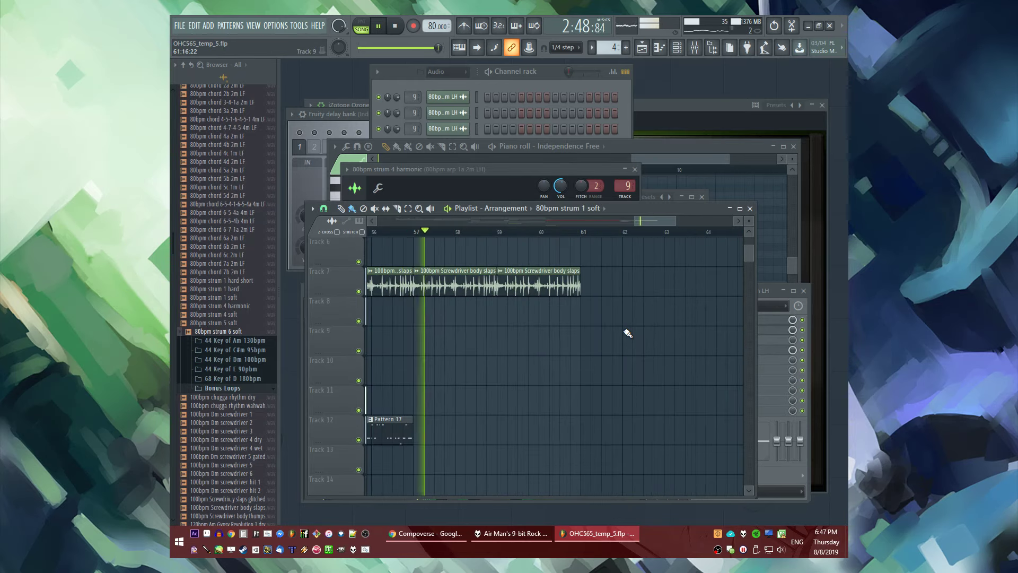
scroll(615, 332, up, 1)
scroll(621, 329, up, 3)
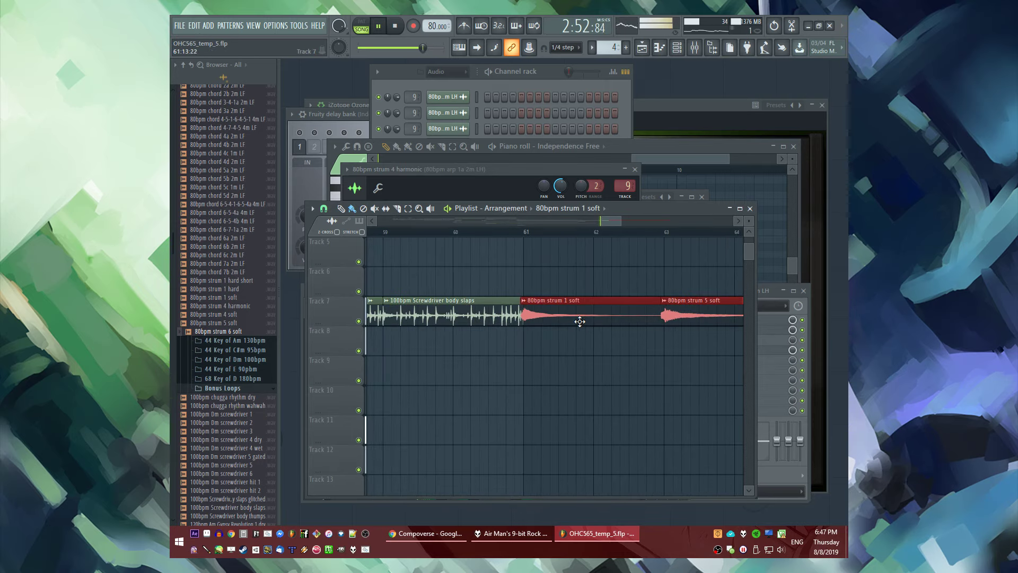
drag(579, 321, 609, 373)
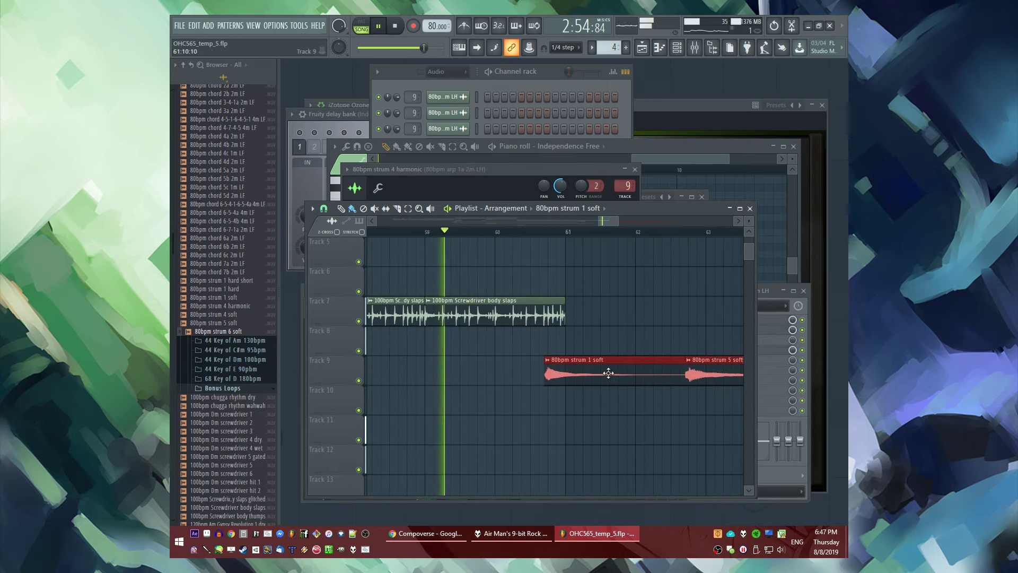
Add another Pattern 17 clip on Track 12 at bar 57
scroll(618, 366, down, 5)
click(504, 464)
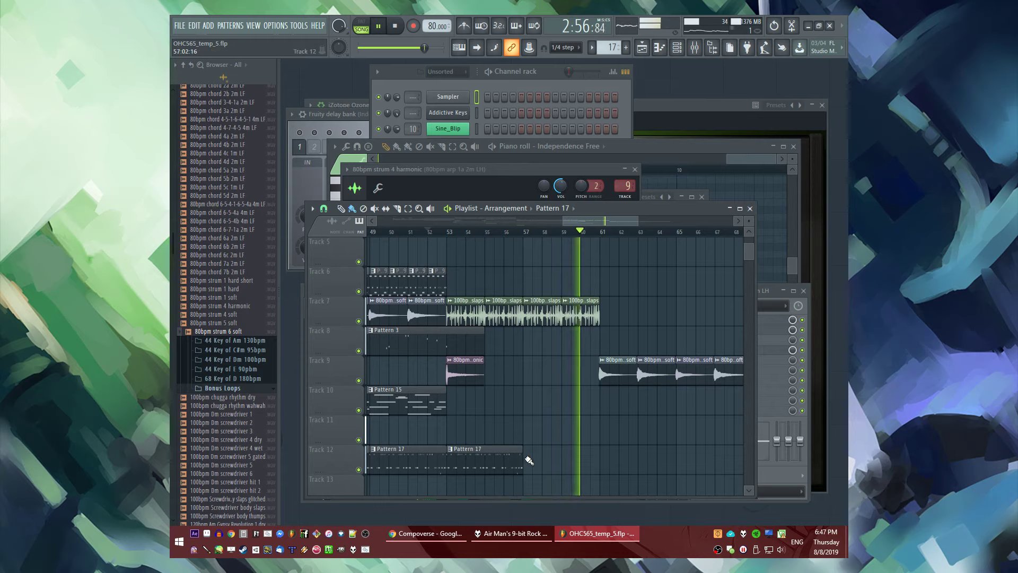
click(529, 461)
Play from around bar 59 and shorten the last Screwdriver body slaps clip to end at about bar 60
click(567, 232)
scroll(568, 232, up, 3)
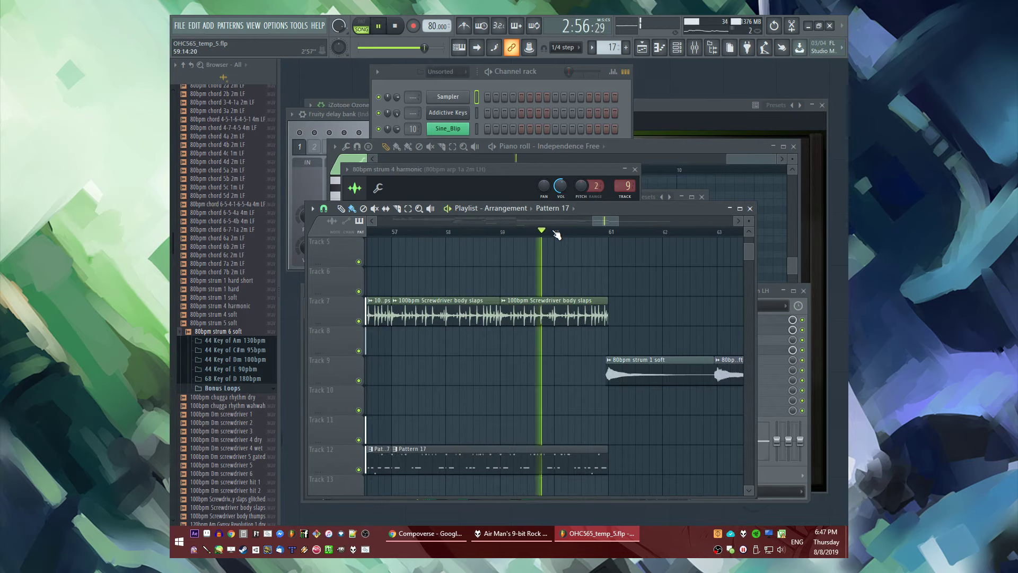
scroll(556, 234, up, 2)
drag(609, 318, 499, 322)
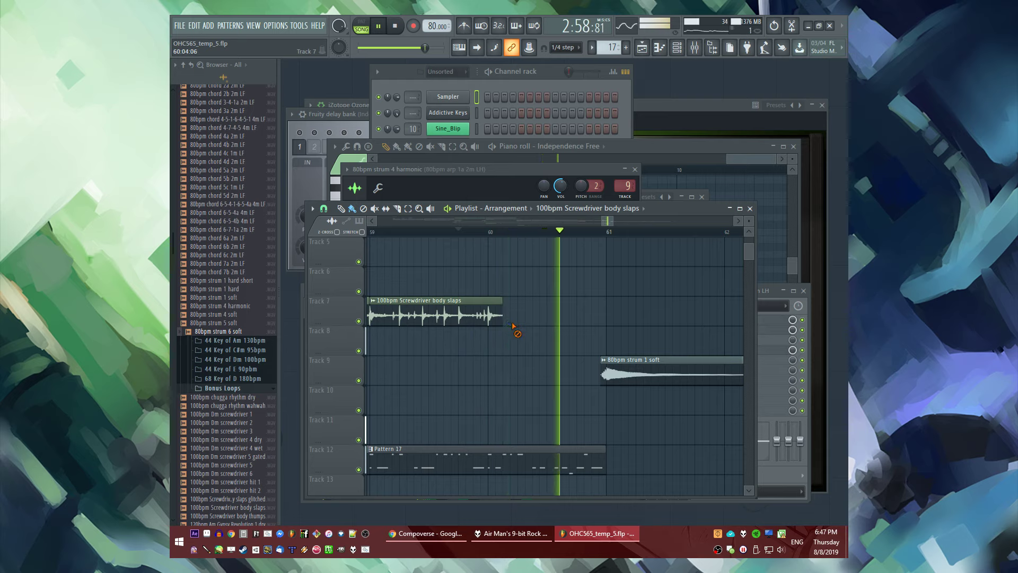
scroll(514, 326, down, 6)
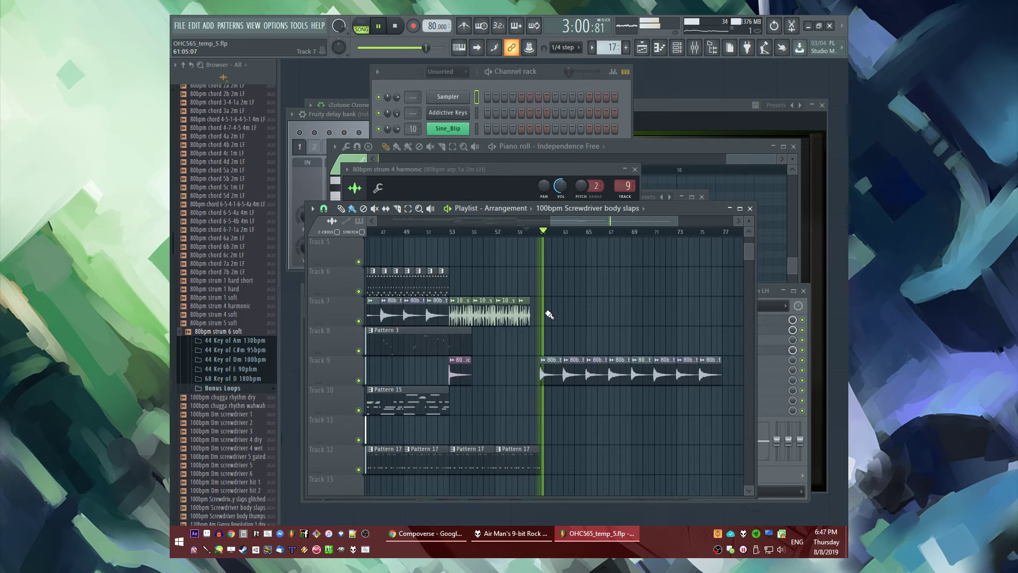
Stop playback and audition the arp and chord samples in the 44 Key of A 80bpm folder
key(space)
scroll(237, 218, up, 10)
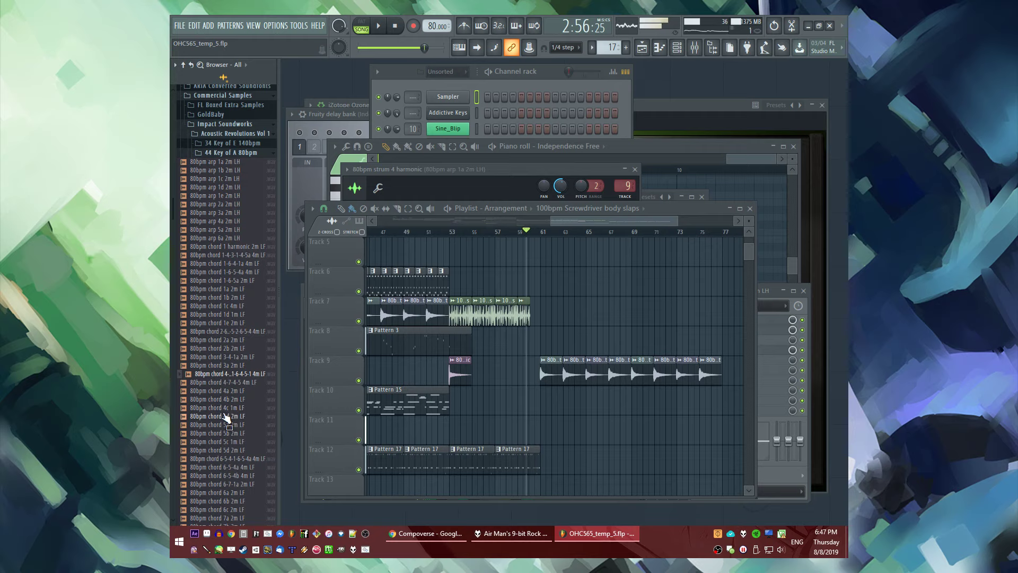
scroll(224, 416, down, 3)
click(225, 232)
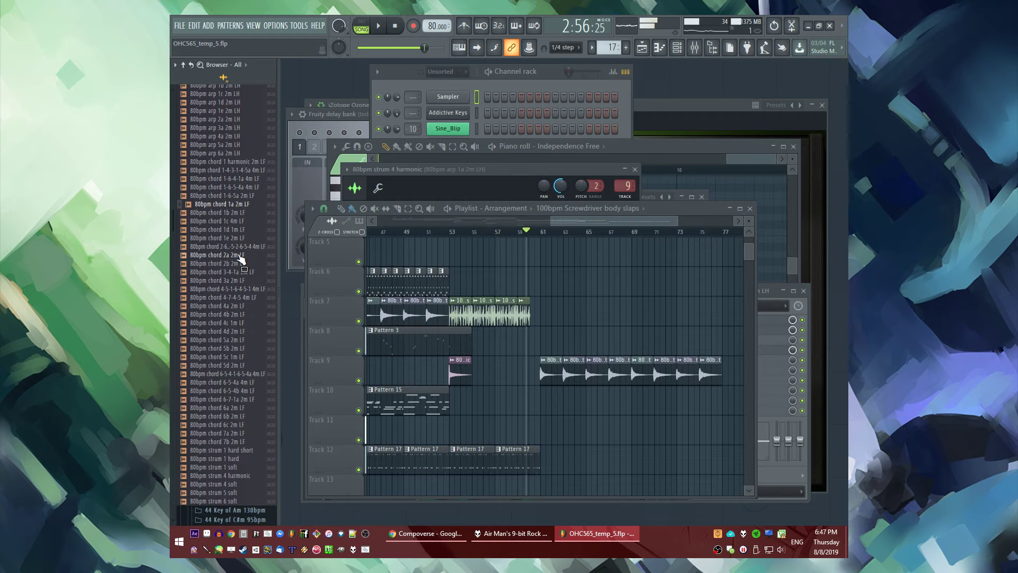
scroll(238, 223, up, 3)
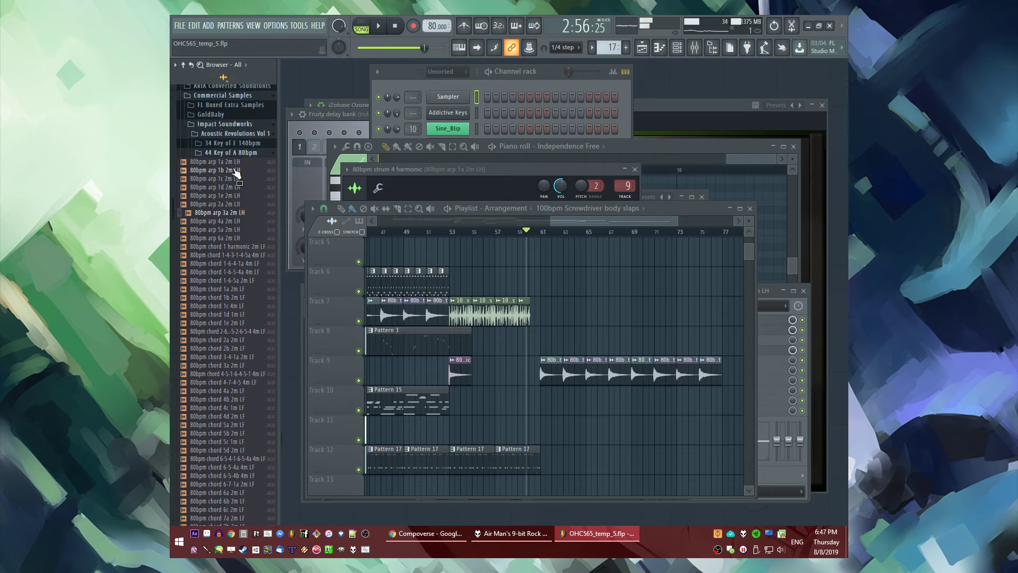
click(241, 264)
key(space)
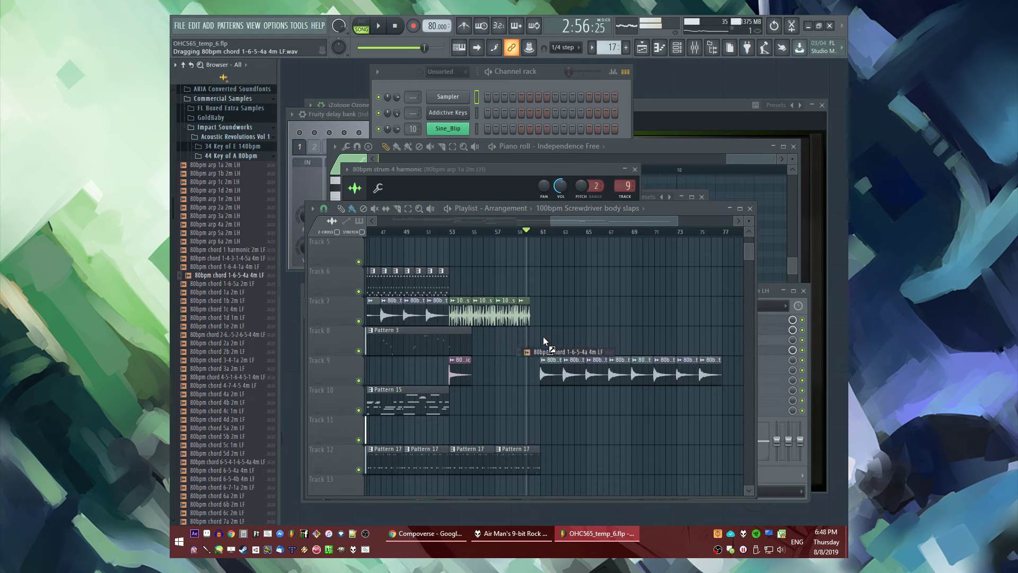
Place the 80bpm chord 1-6-5-4a 4m LF sample on Track 8 at bar 61 and resume playback
drag(543, 336, 545, 339)
key(space)
scroll(552, 301, up, 3)
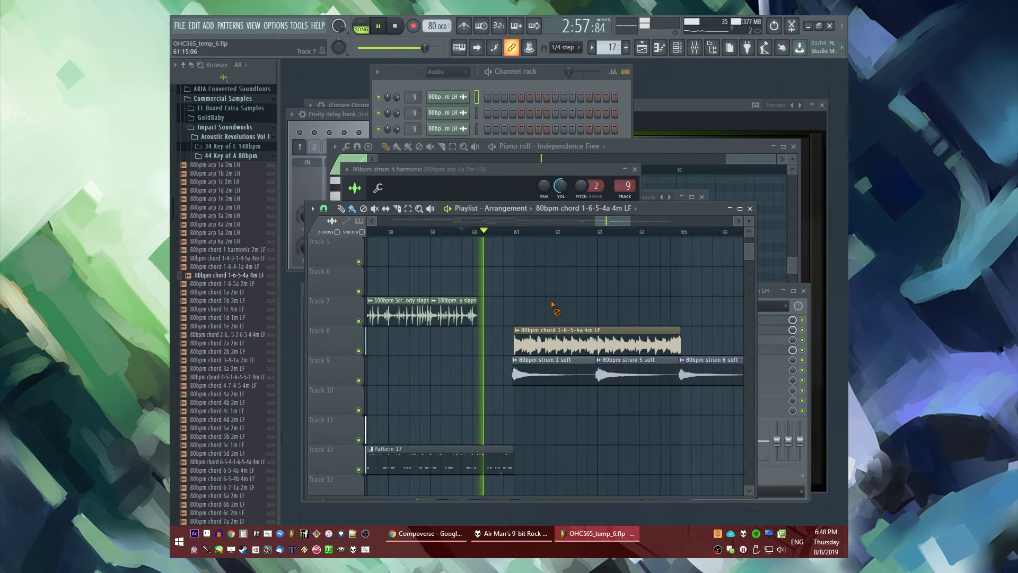
Delete the copied soft strum clips on Track 9 from bar 61 onward
scroll(552, 297, down, 4)
right_click(625, 375)
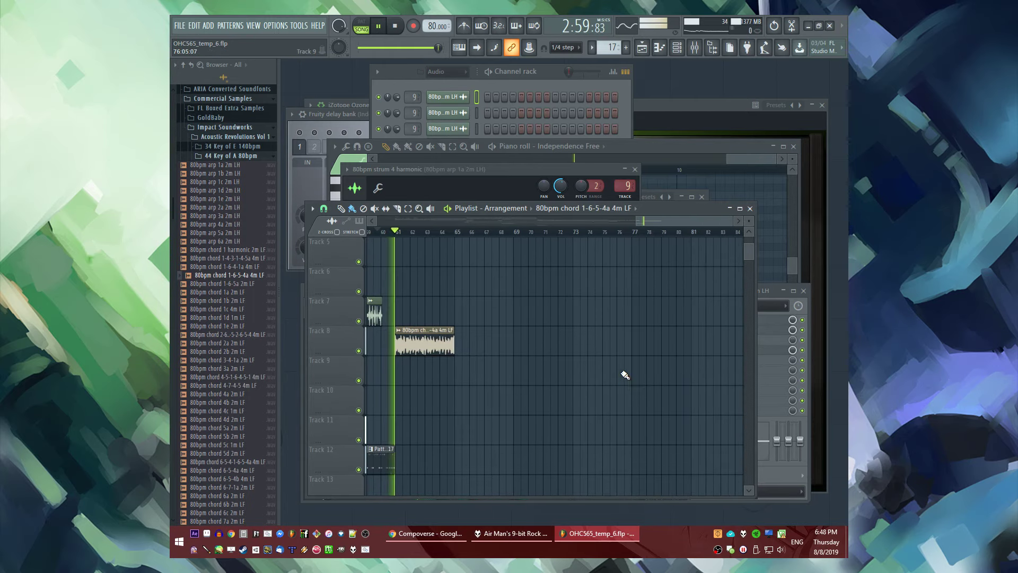
scroll(625, 375, down, 4)
scroll(708, 358, up, 6)
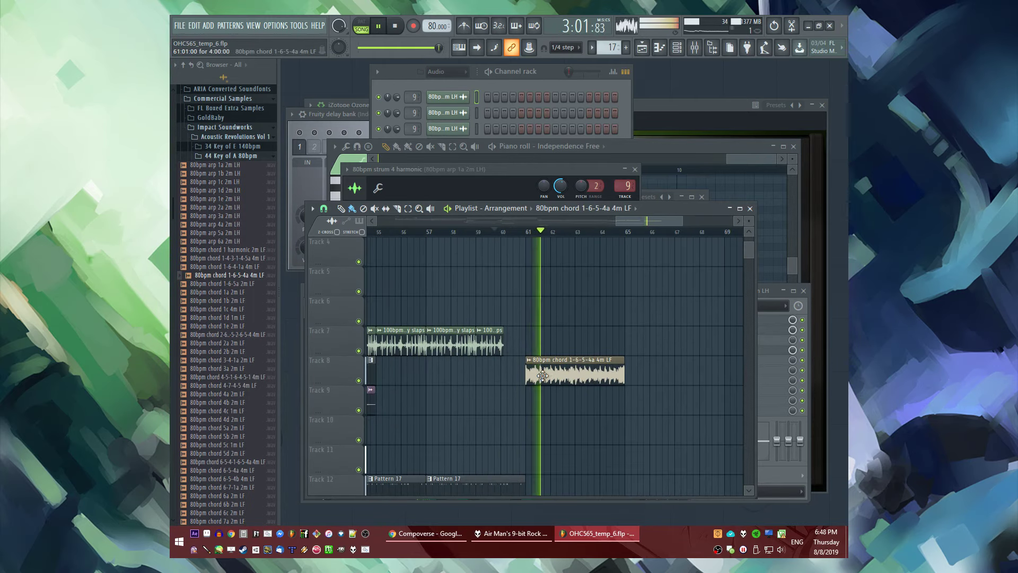
Route the 80bpm chord 1-6-5-4a 4m LF sample to mixer track 9 and replay the song from bar 61
double_click(566, 371)
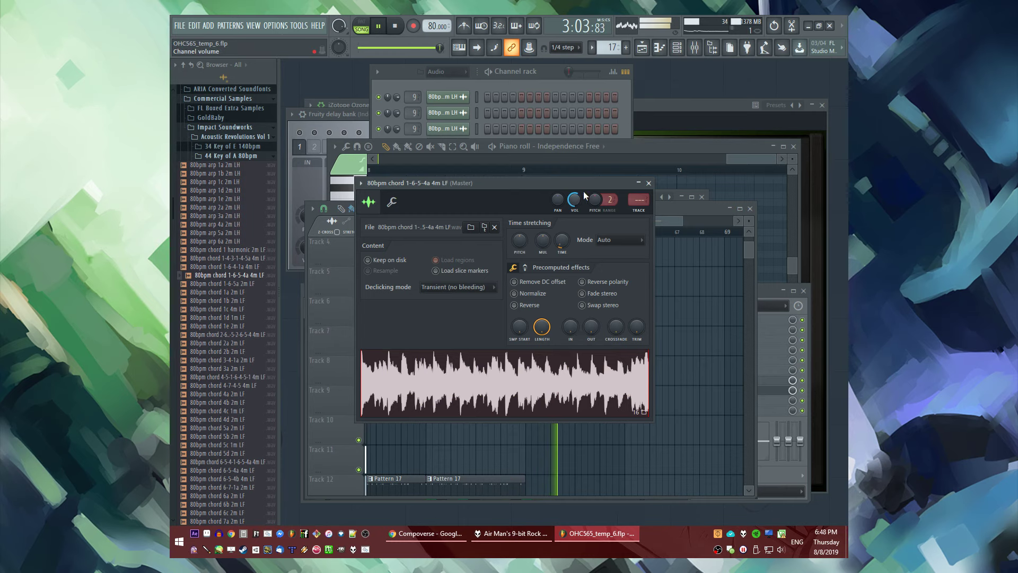
drag(639, 199, 639, 181)
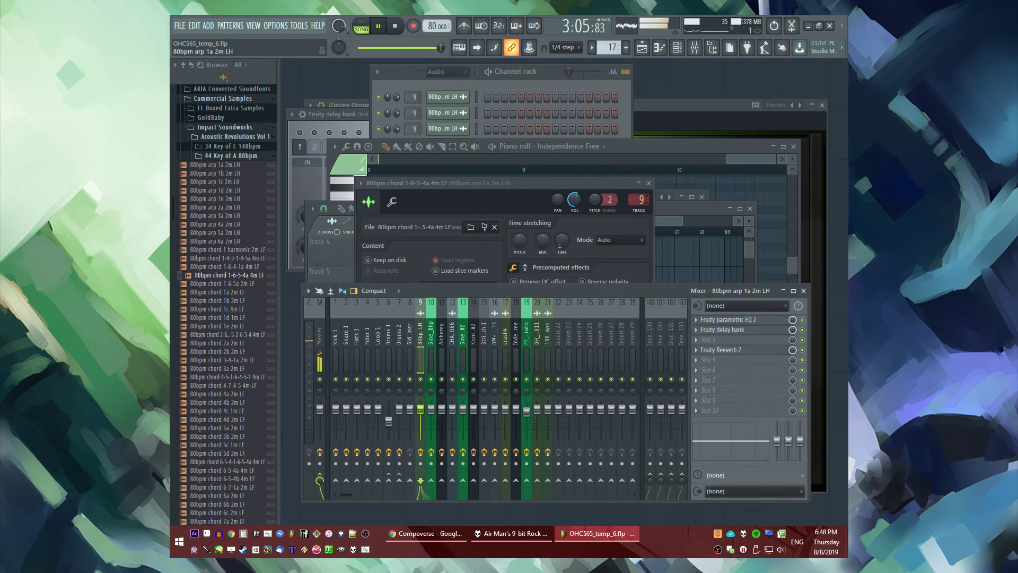
click(684, 247)
click(525, 231)
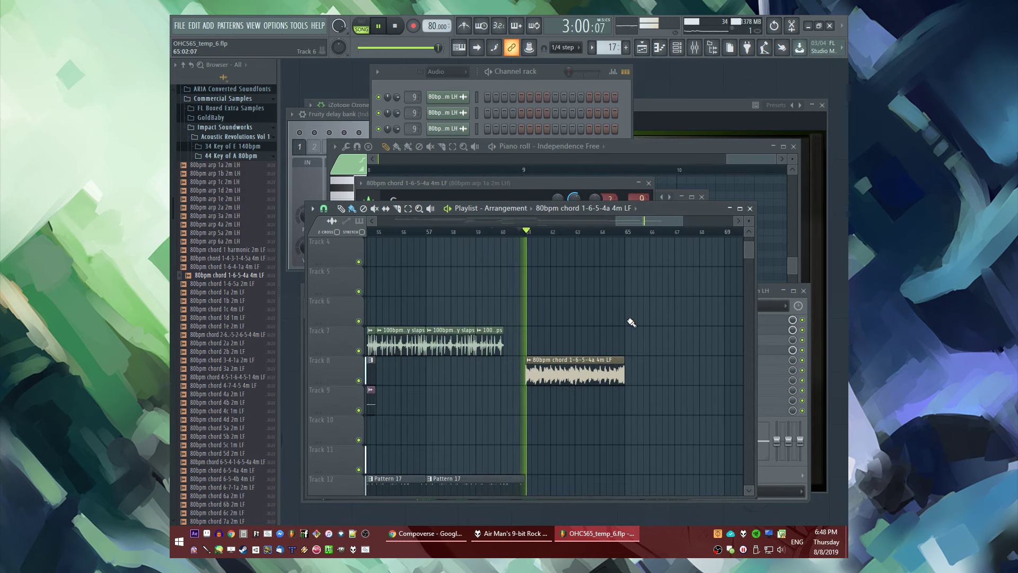
Pick up Pattern 8 from the Track 6 clips at bar 29 and place it at bar 61 on Track 9
scroll(631, 321, down, 2)
ctrl+scroll(631, 322, up, 1)
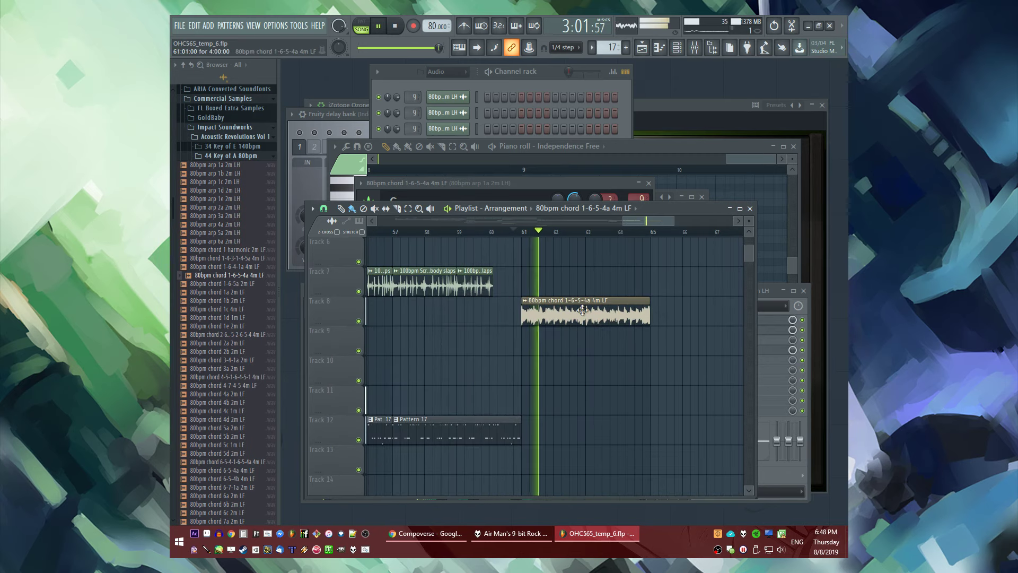
click(578, 184)
click(671, 320)
scroll(670, 320, up, 2)
ctrl+scroll(671, 323, down, 2)
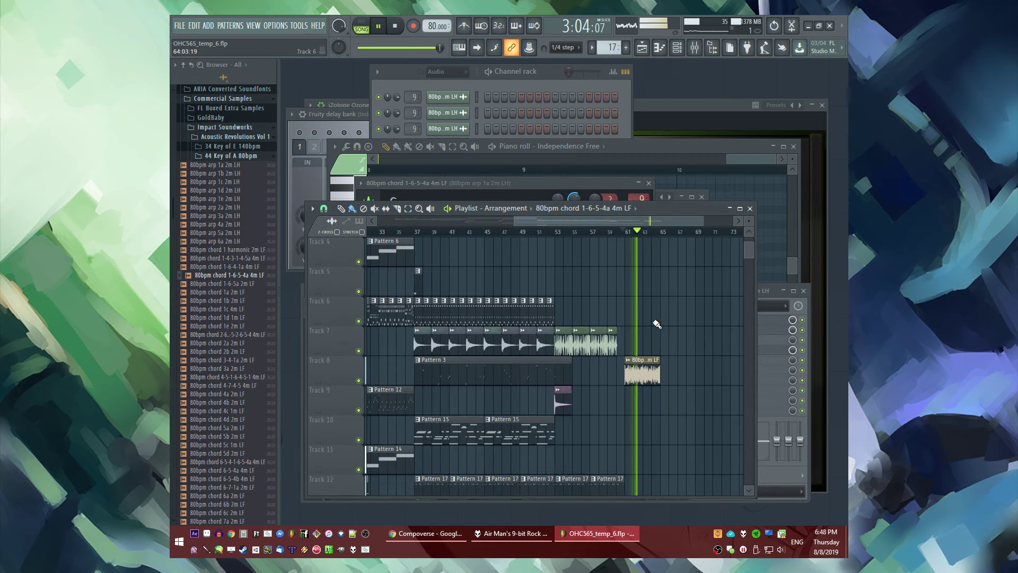
drag(424, 313, 527, 326)
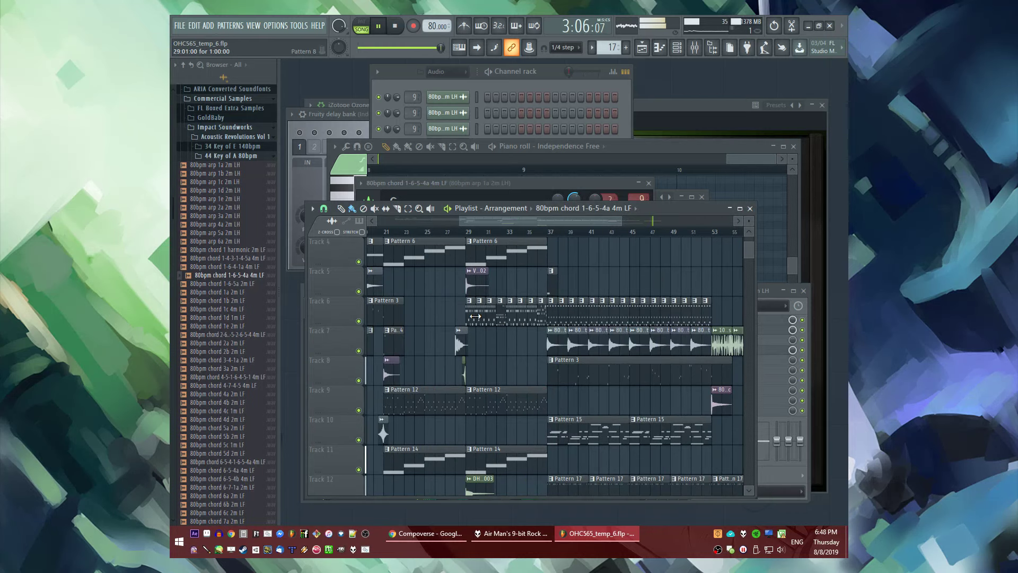
ctrl+scroll(659, 409, up, 1)
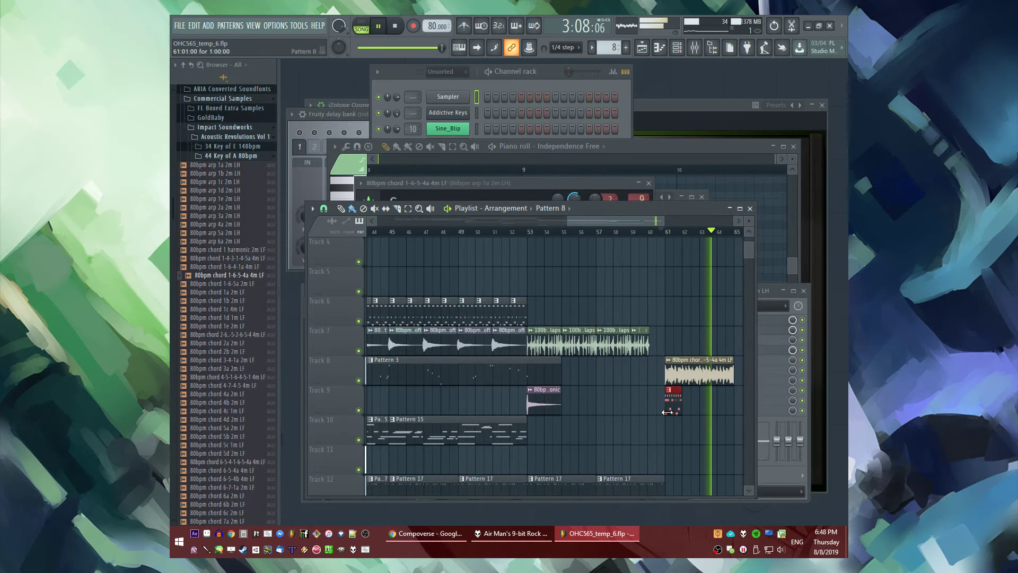
ctrl+scroll(667, 411, up, 4)
scroll(501, 410, down, 1)
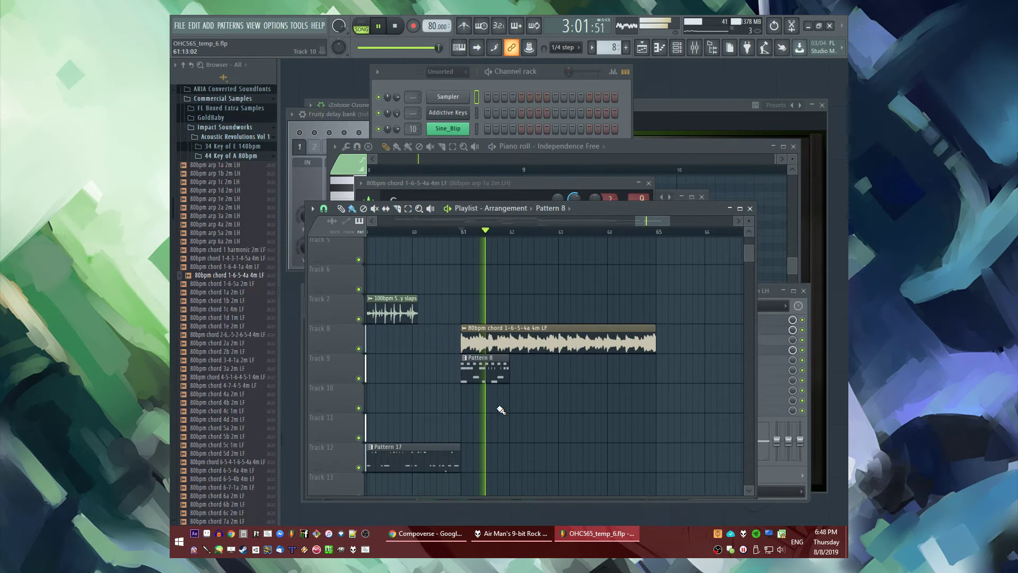
scroll(501, 410, down, 1)
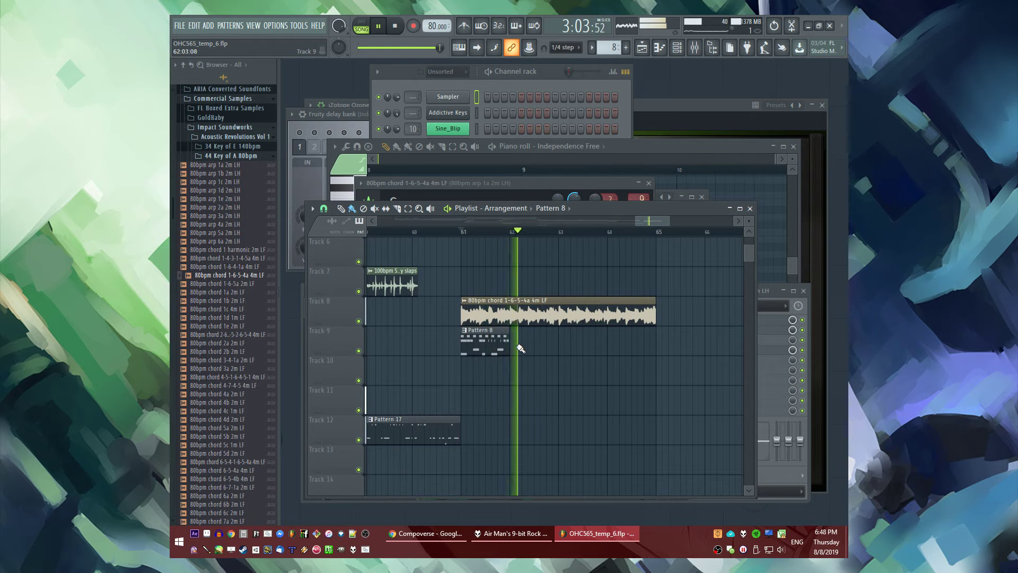
Repeat Pattern 8 on Track 9 to fill bars 61 to 65 and play from around bar 60
key(ctrl+b)
key(ctrl+b)
ctrl+scroll(557, 273, down, 3)
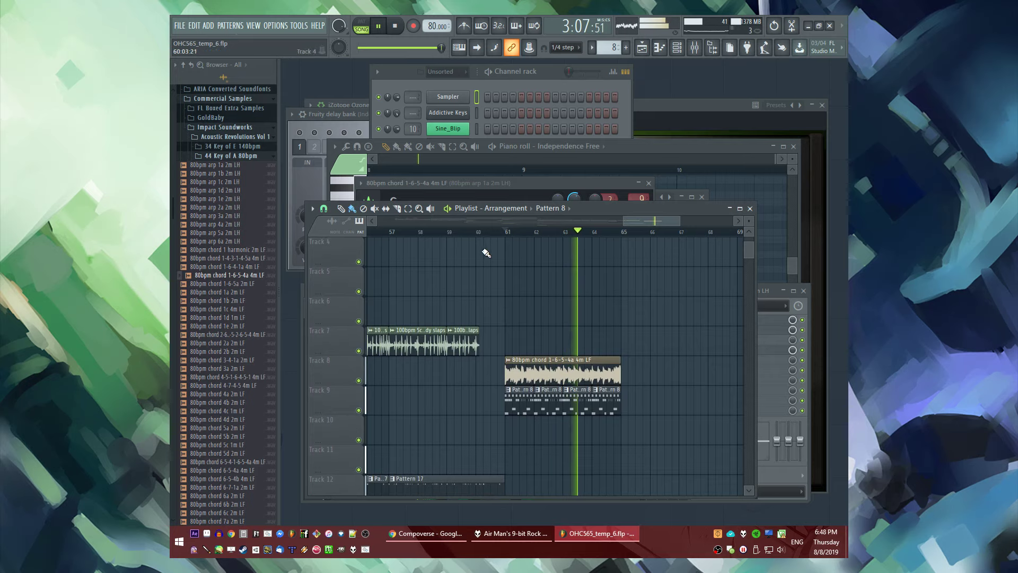
click(484, 232)
Place a copy of the sfx4 sample on Track 11 so its peak falls on bar 61
ctrl+scroll(544, 355, down, 5)
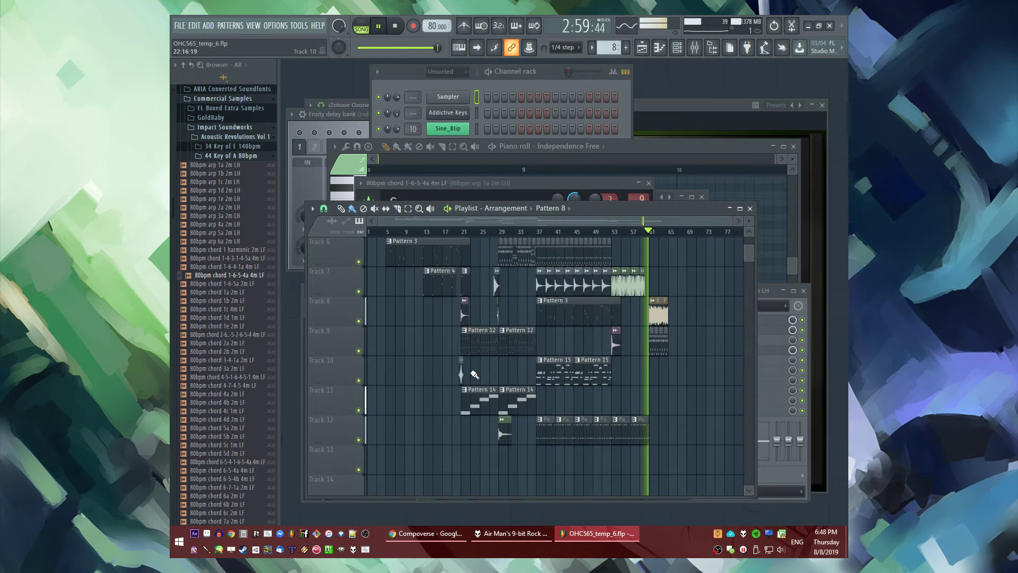
scroll(653, 393, up, 8)
click(611, 404)
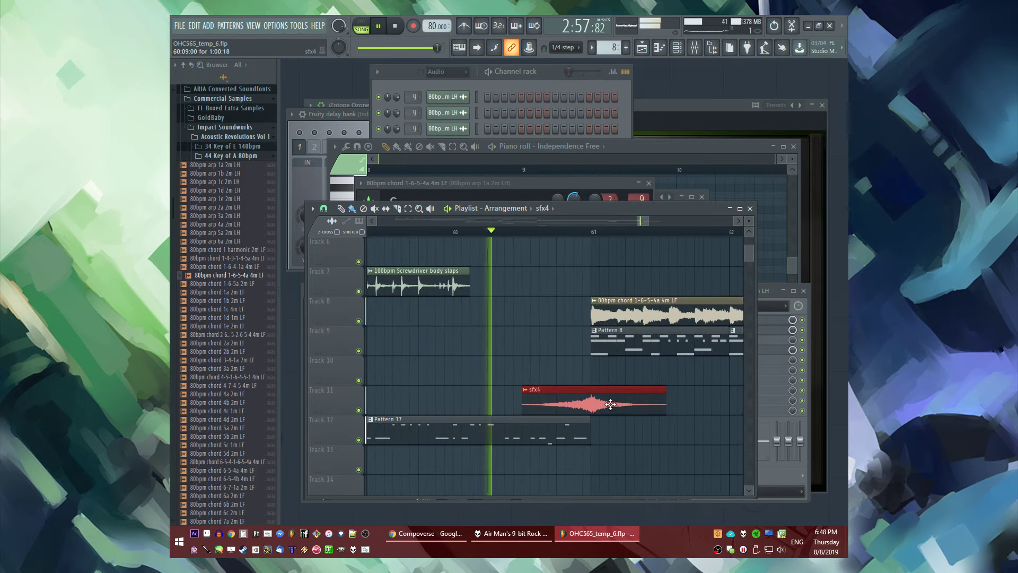
Place a copy of the DM-FX07_15 sample on Track 10 starting at bar 60
scroll(611, 404, down, 8)
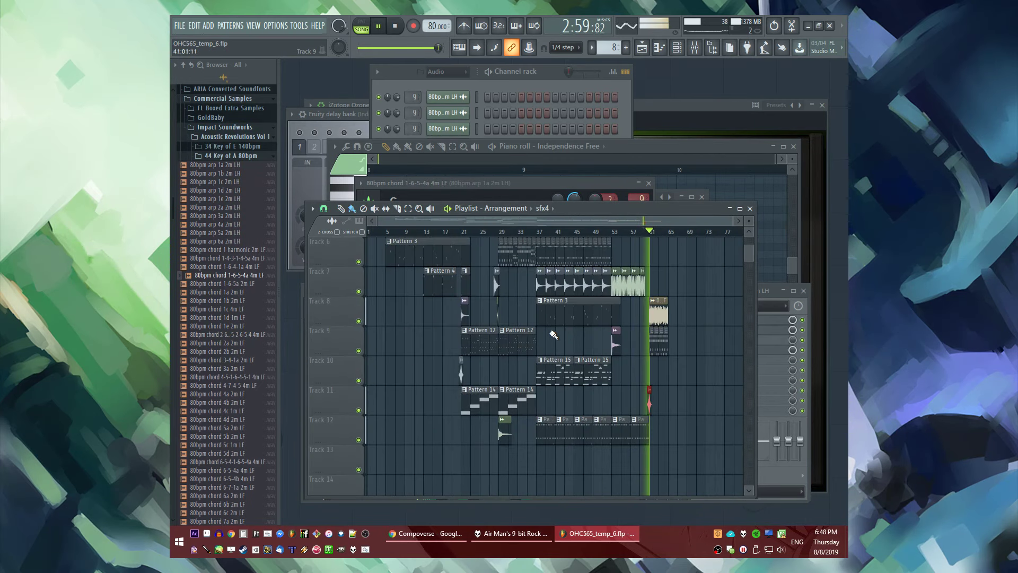
scroll(586, 398, up, 8)
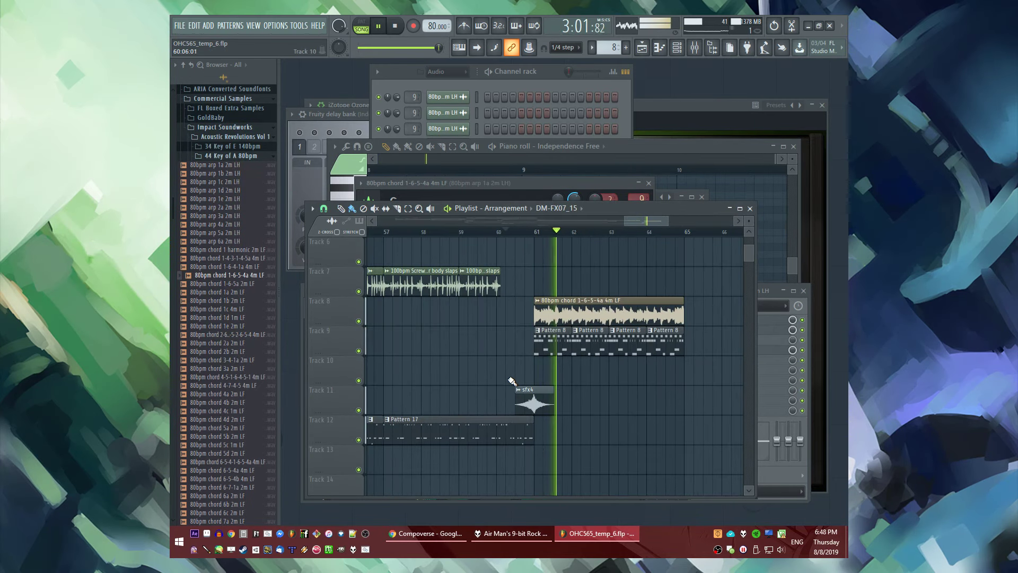
click(512, 381)
scroll(512, 371, up, 4)
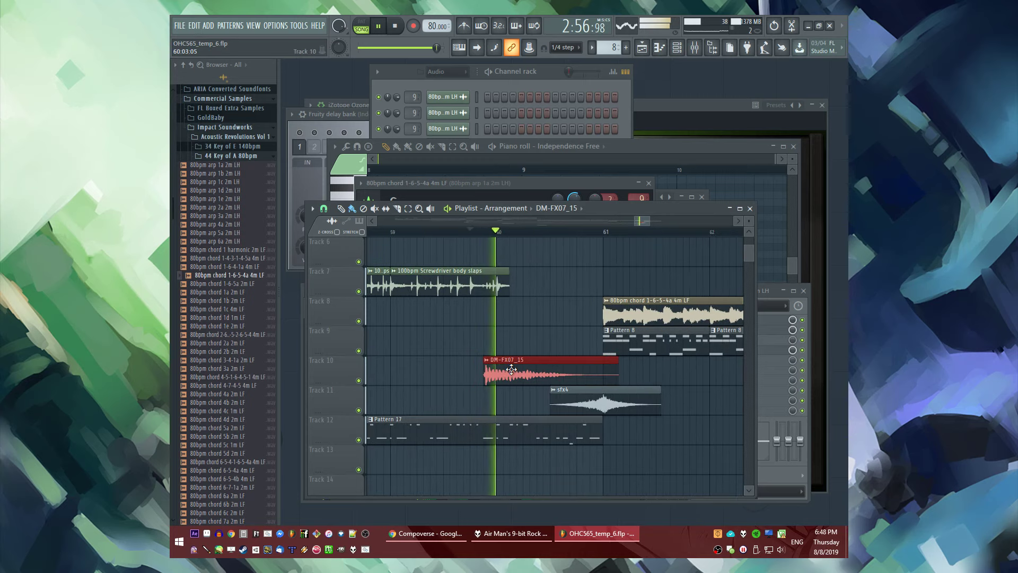
drag(512, 369, 526, 370)
scroll(499, 374, up, 4)
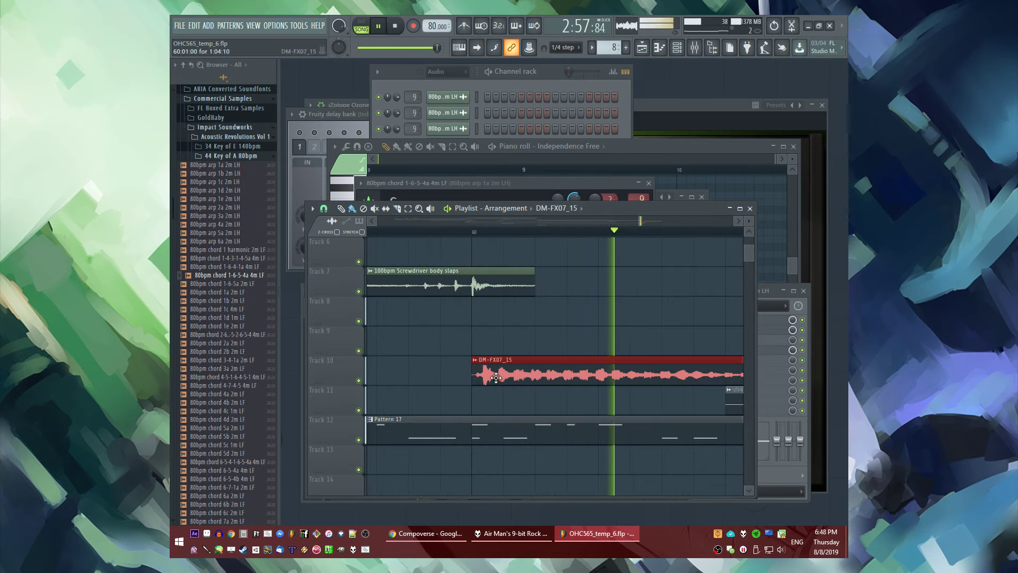
click(505, 337)
Make the DM-FX07_15 clip on Track 10 unique and reverse its sample
scroll(504, 344, down, 4)
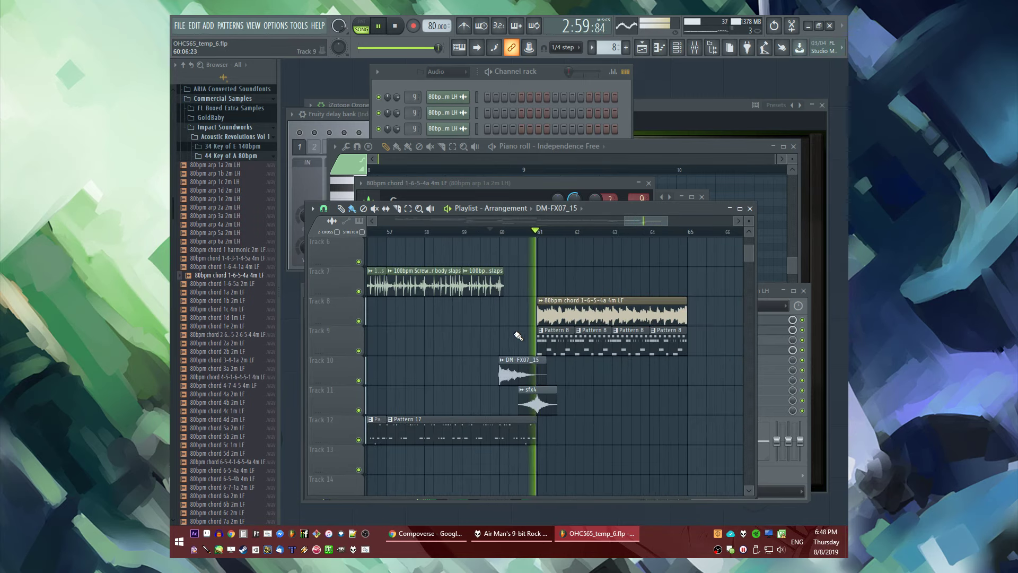
double_click(522, 374)
click(503, 365)
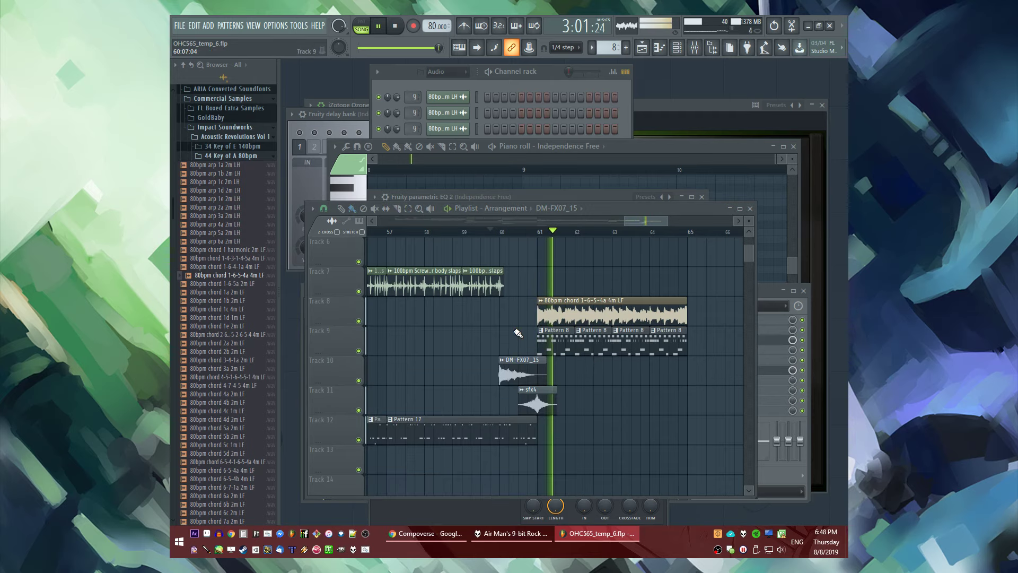
click(503, 365)
click(517, 383)
scroll(520, 374, up, 3)
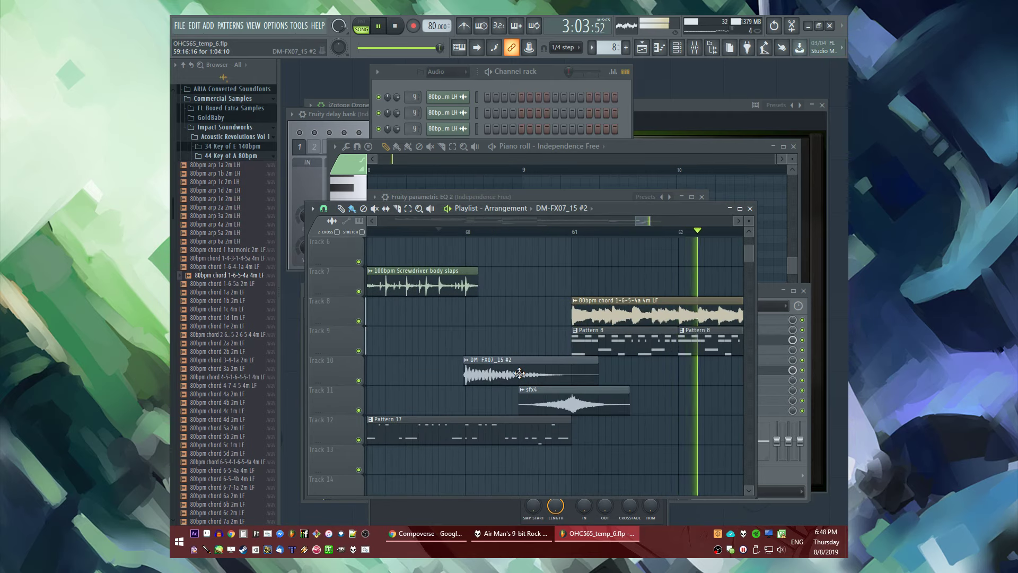
double_click(520, 373)
click(552, 339)
click(555, 375)
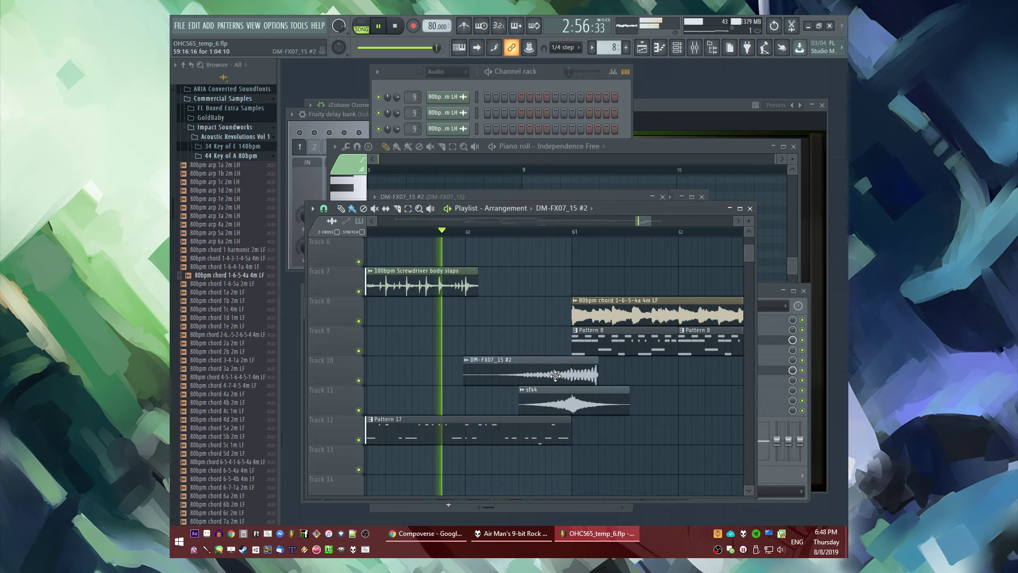
Shorten the reversed DM-FX07_15 sample with the time-stretch multiplier and align the clip to end at bar 61
scroll(556, 375, up, 4)
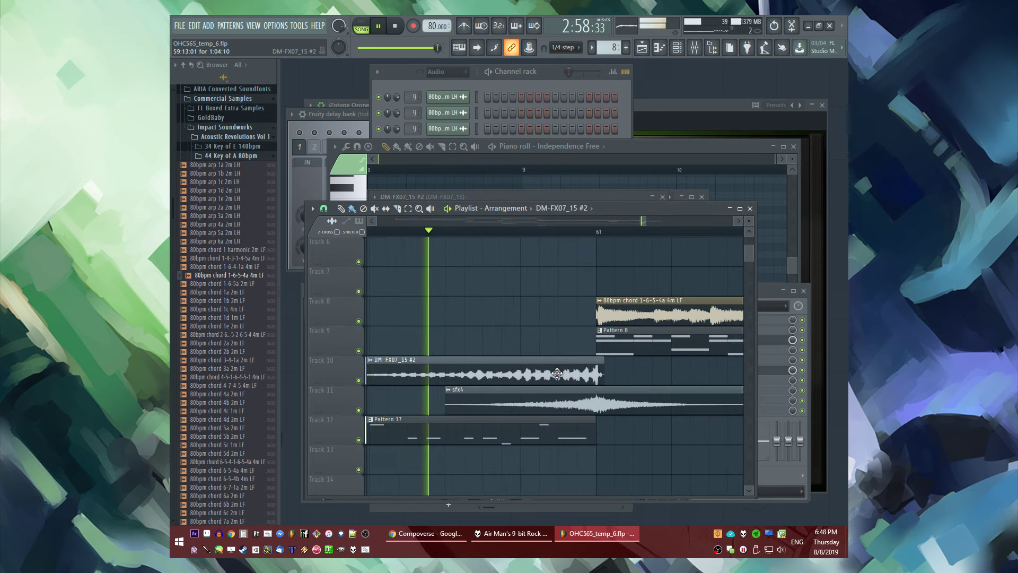
double_click(556, 374)
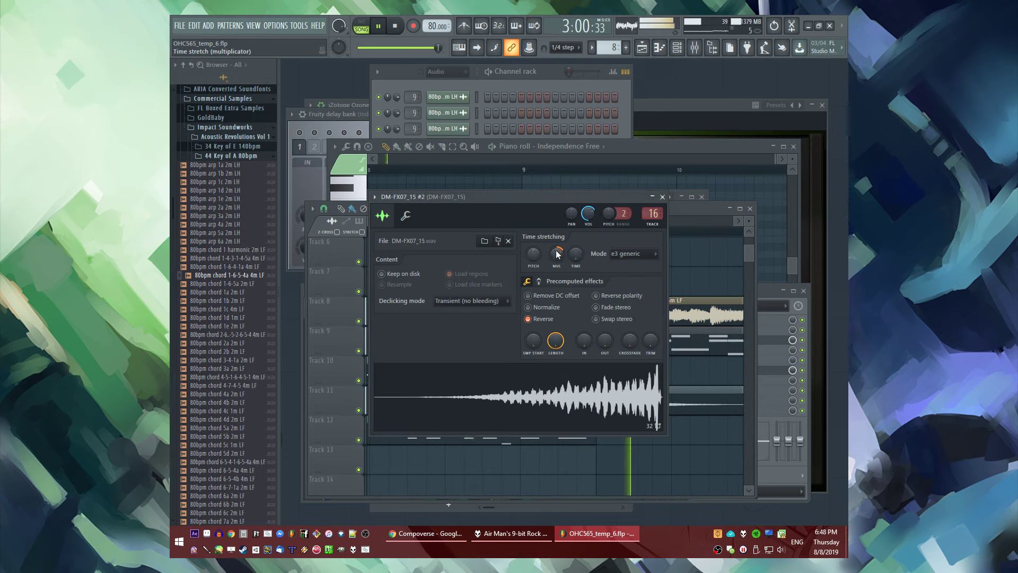
click(657, 461)
drag(522, 378, 588, 378)
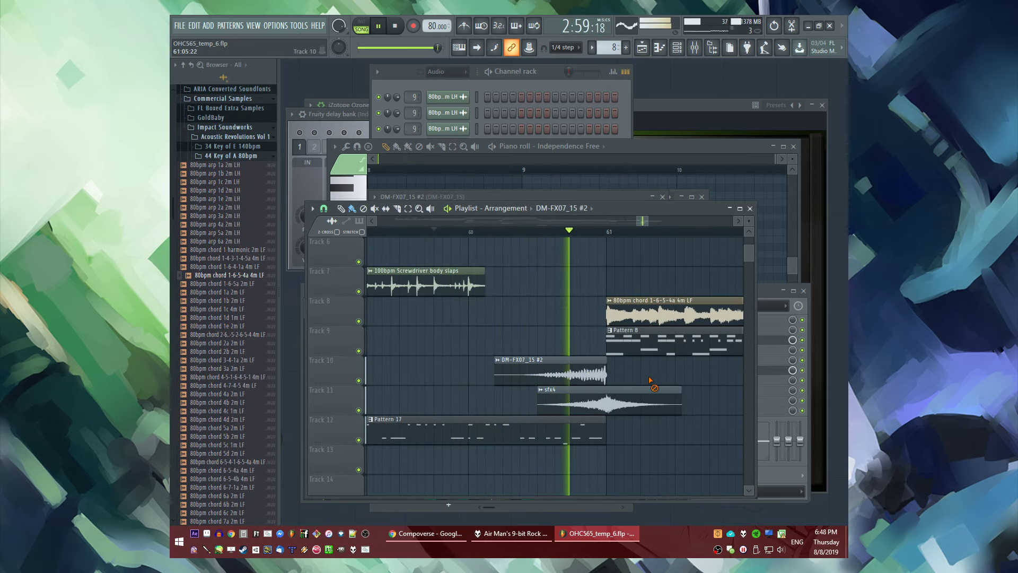
Place the DH_FX OUT LONG_011 sample from the Overused Transition FX folder on Track 13 at bar 61
scroll(223, 387, down, 20)
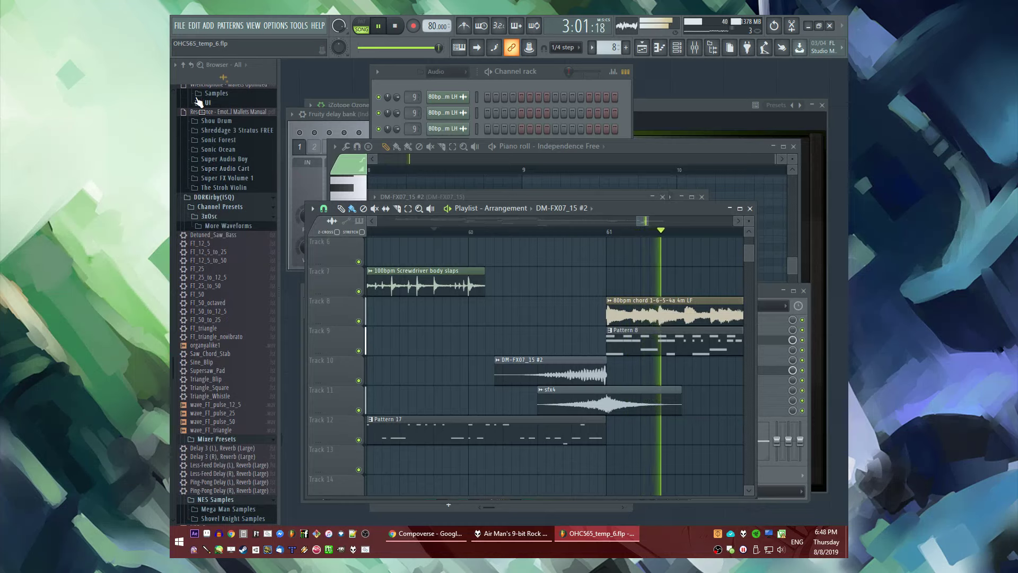
scroll(237, 372, down, 10)
drag(220, 428, 422, 445)
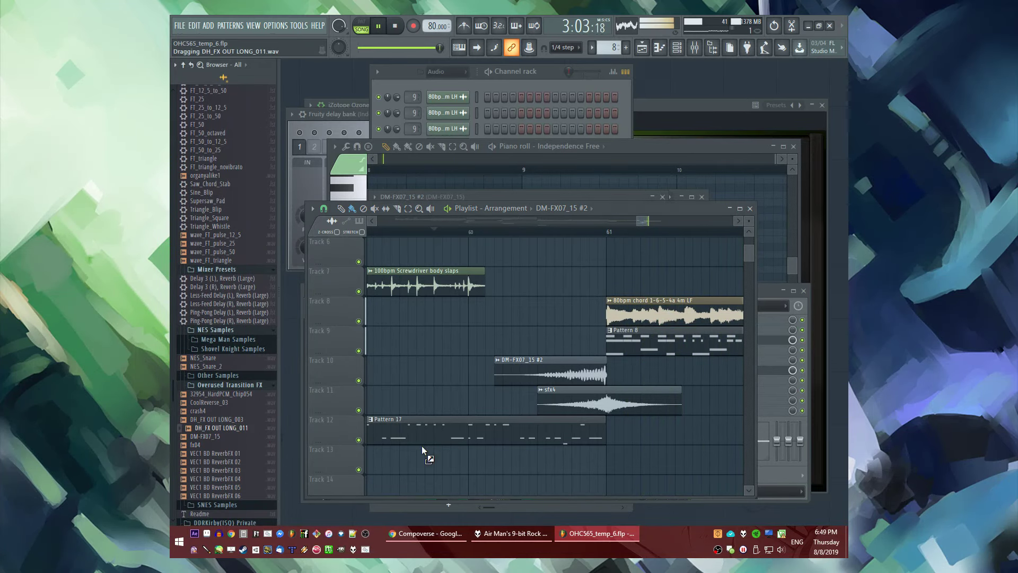
drag(609, 454, 612, 455)
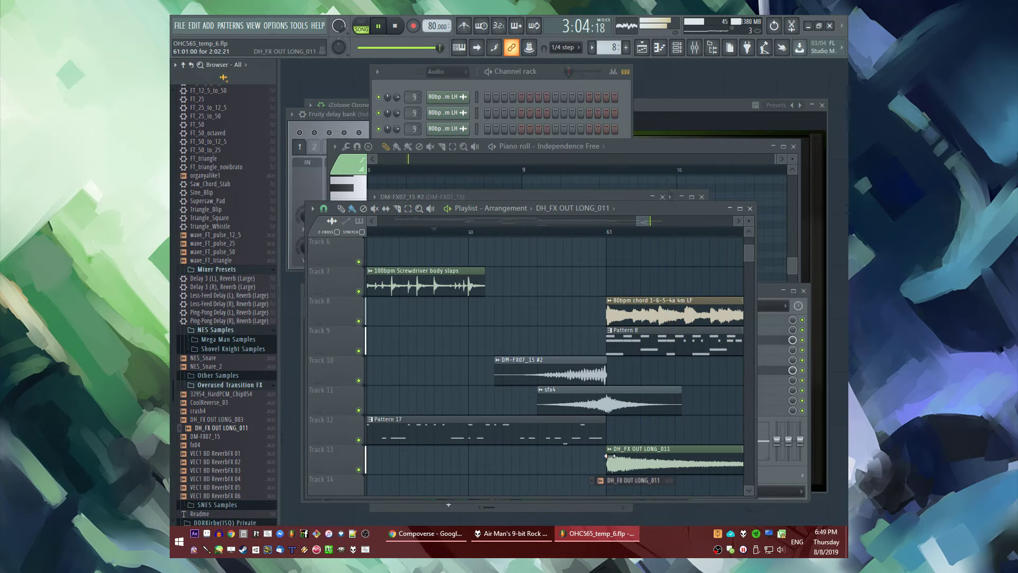
Place the VEC1 BD ReverbFX 03 sample on Track 7 at bar 61 and close its channel settings
click(222, 469)
drag(610, 273, 611, 275)
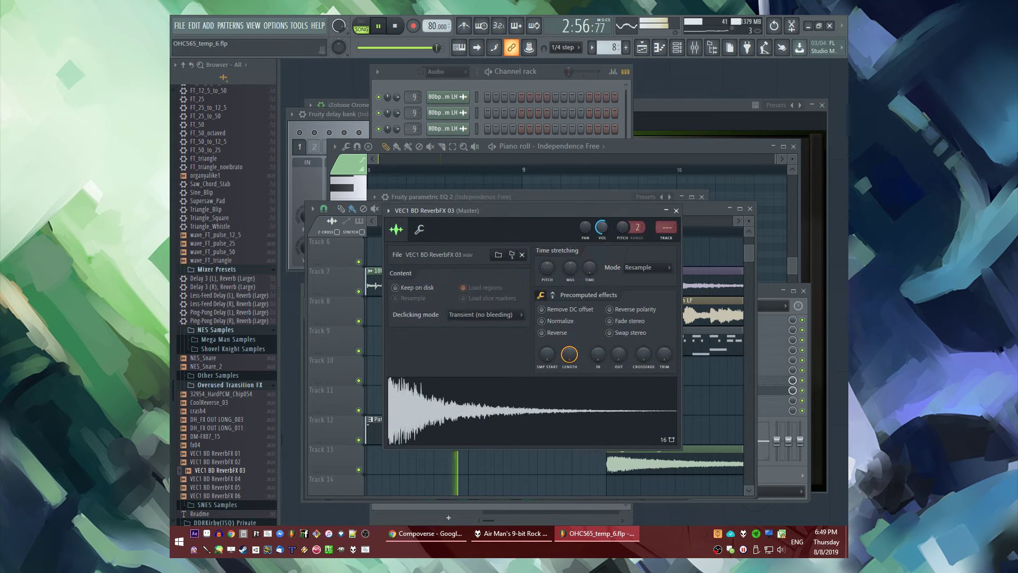
click(676, 211)
Play the song from around bar 52 to check the transition into bar 61
scroll(511, 292, down, 2)
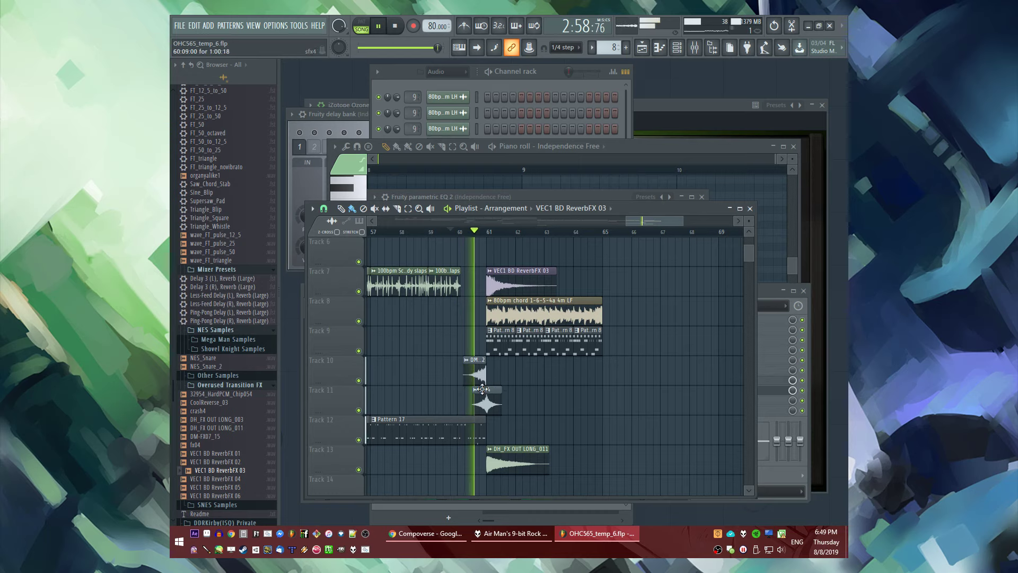
scroll(612, 378, up, 2)
scroll(613, 377, up, 3)
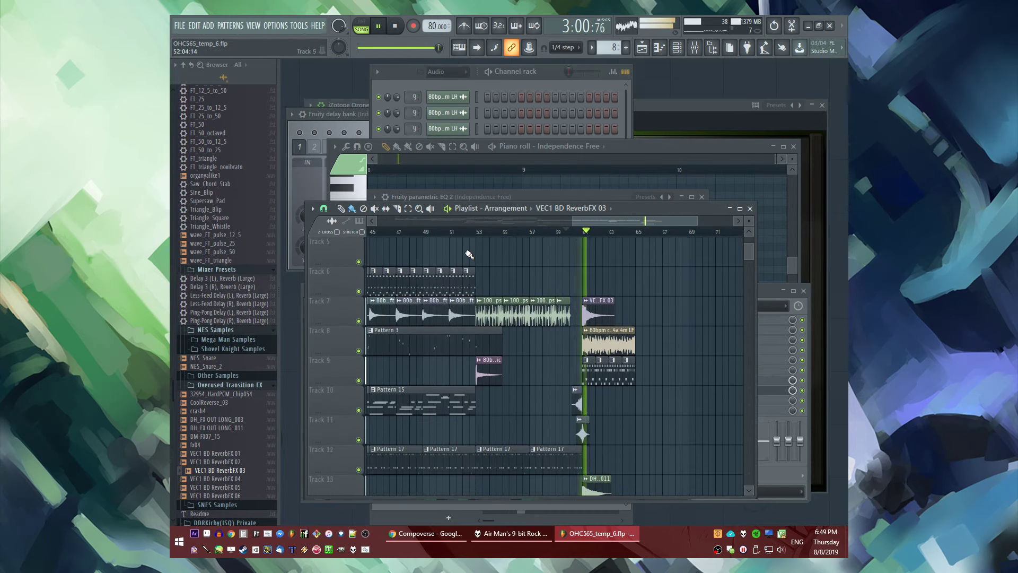
click(470, 232)
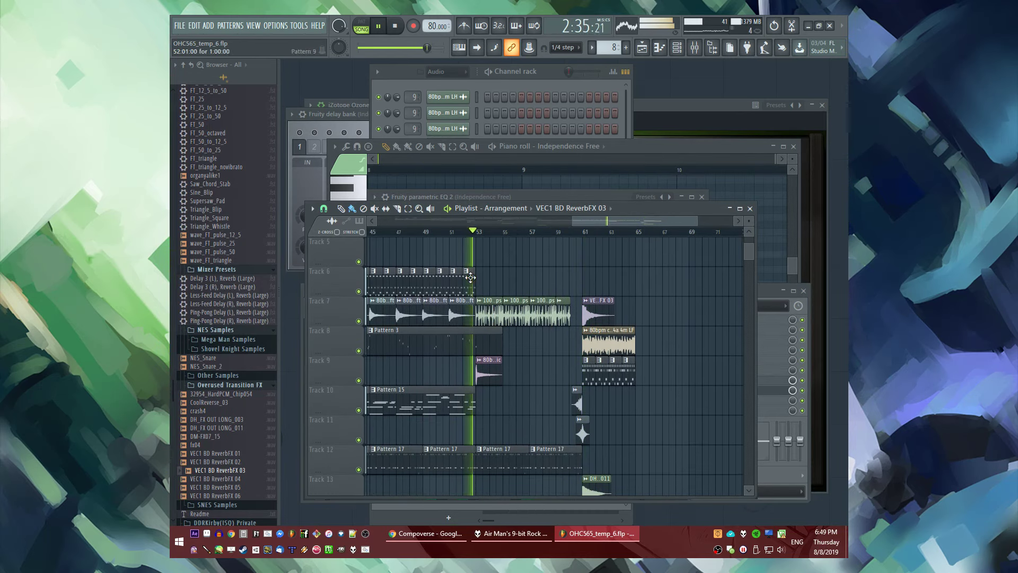
scroll(473, 273, up, 2)
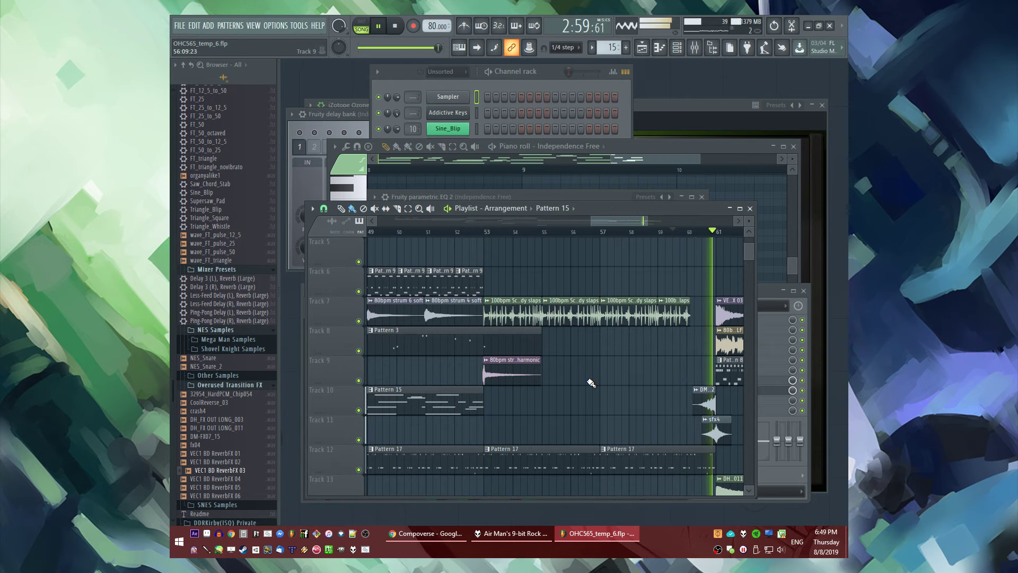
scroll(592, 379, right, 5)
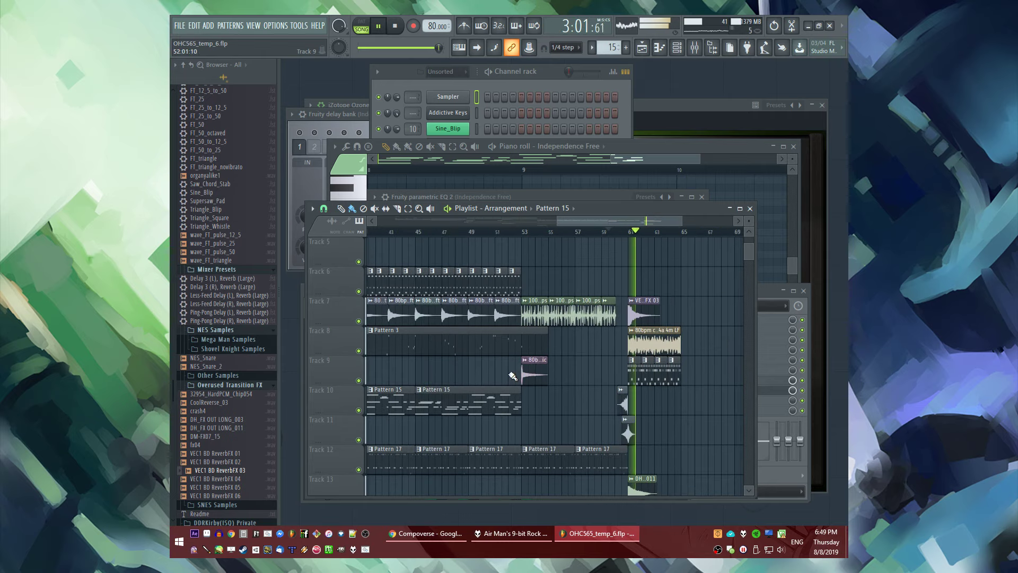
Extend the chord loop on Track 8 and the Pattern 8 clips on Track 9 with copies from bar 65 onward
scroll(535, 384, down, 2)
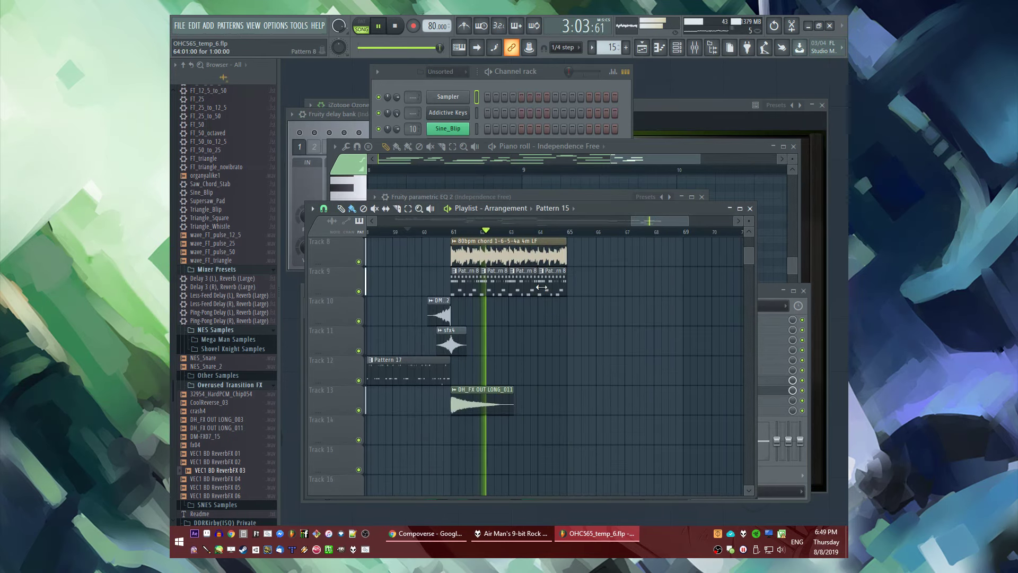
scroll(535, 385, up, 2)
drag(469, 344, 742, 373)
click(691, 345)
click(553, 372)
click(595, 371)
scroll(568, 357, down, 4)
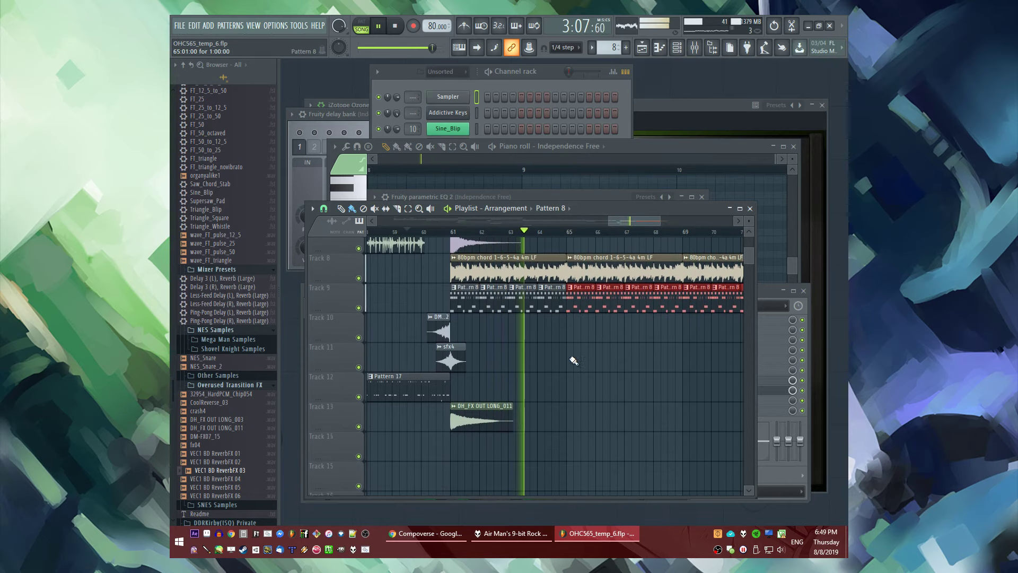
scroll(509, 370, up, 2)
scroll(477, 360, down, 2)
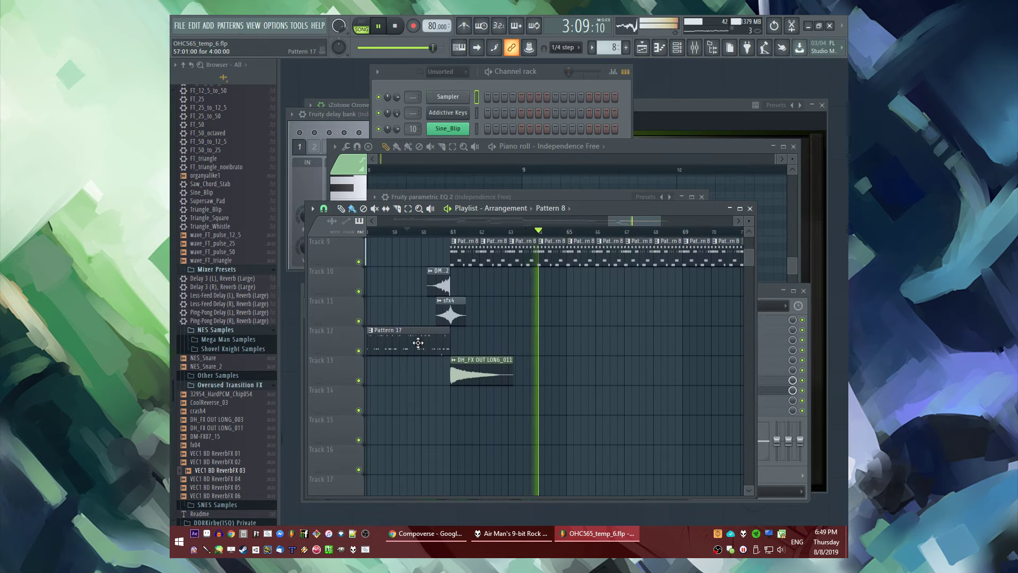
Copy the Pattern 17 clip to bar 61 on Track 12, make the copy unique and repeat it at bars 65 and 69
drag(418, 343, 535, 343)
click(454, 330)
click(475, 400)
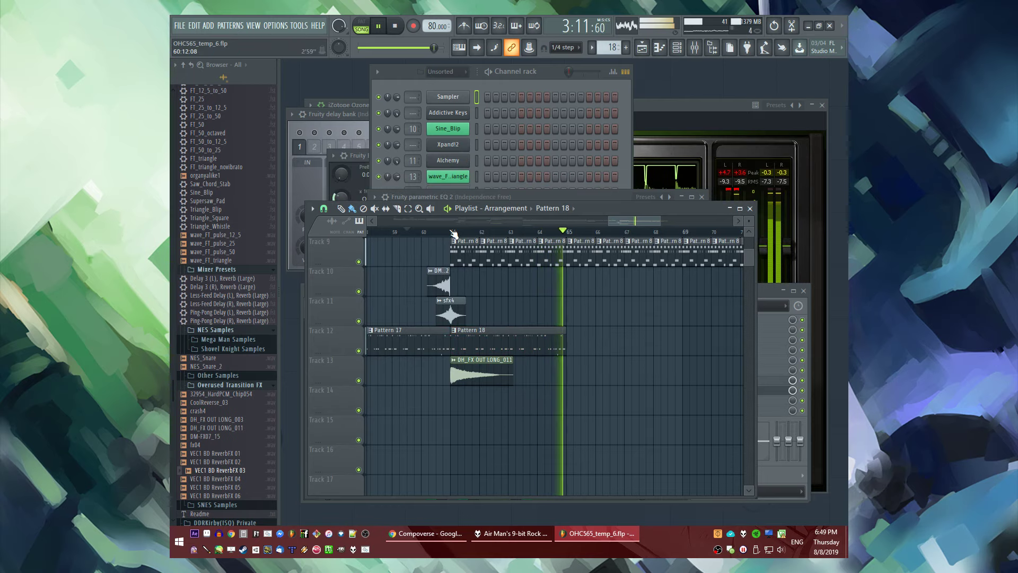
double_click(475, 341)
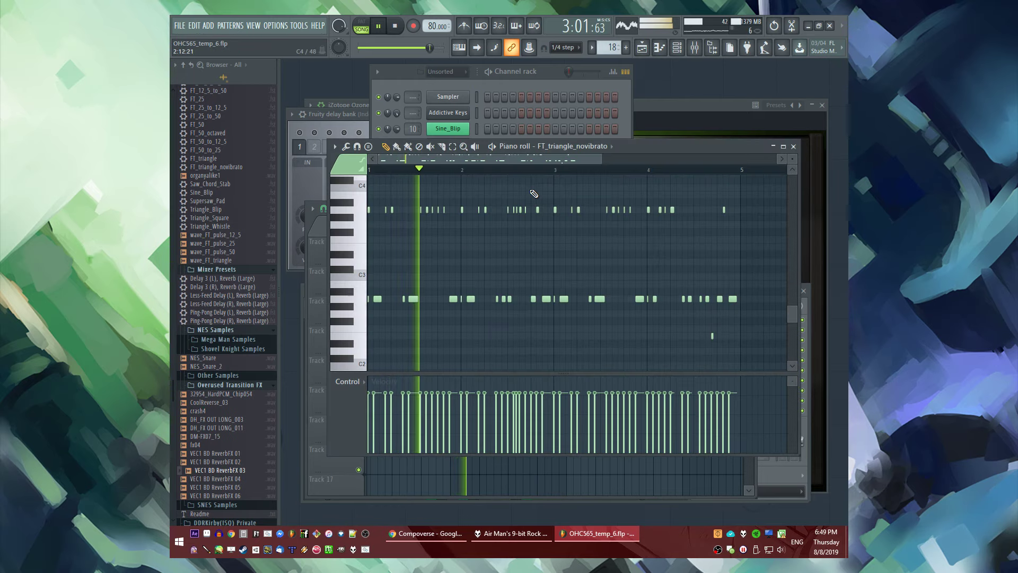
key(F5)
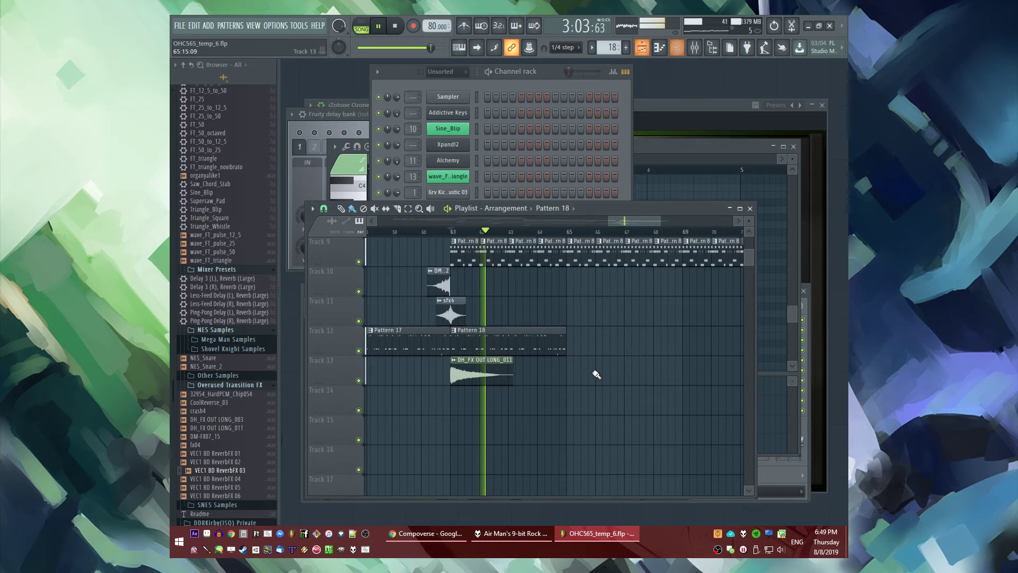
key(ctrl+b)
Create a new empty pattern and place its clip on Track 14 at bar 61
key(F4)
click(427, 401)
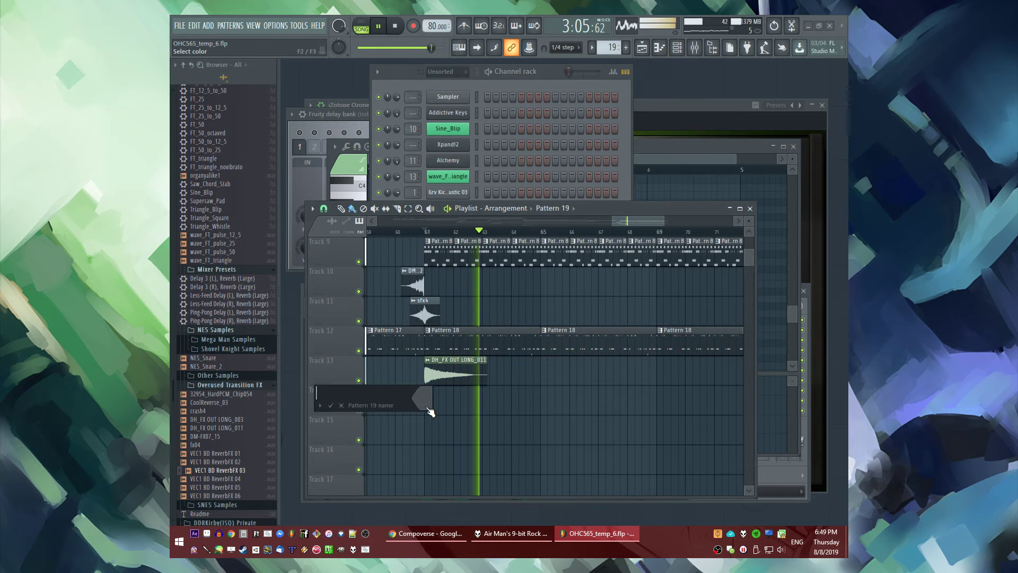
click(209, 26)
click(212, 23)
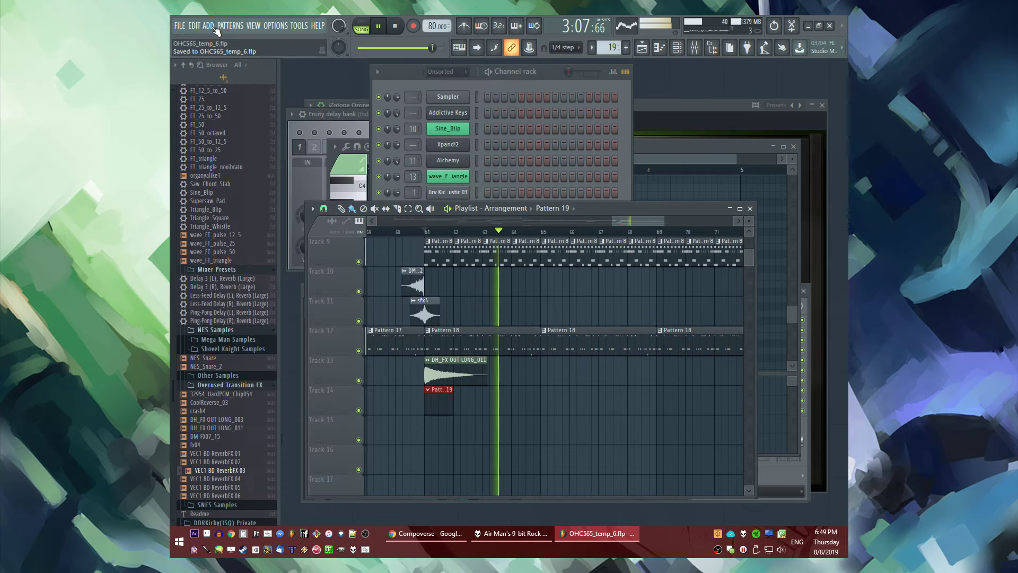
Add the FT_25 preset from the 3xOsc presets as a new channel above Sampler
scroll(223, 265, up, 7)
click(203, 269)
drag(215, 272, 461, 99)
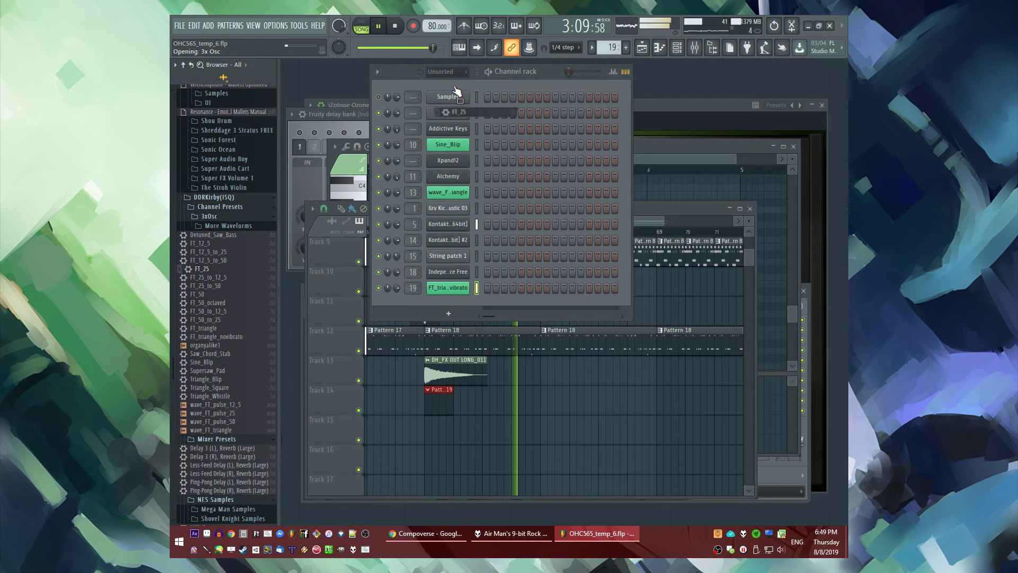
click(615, 420)
scroll(615, 420, up, 7)
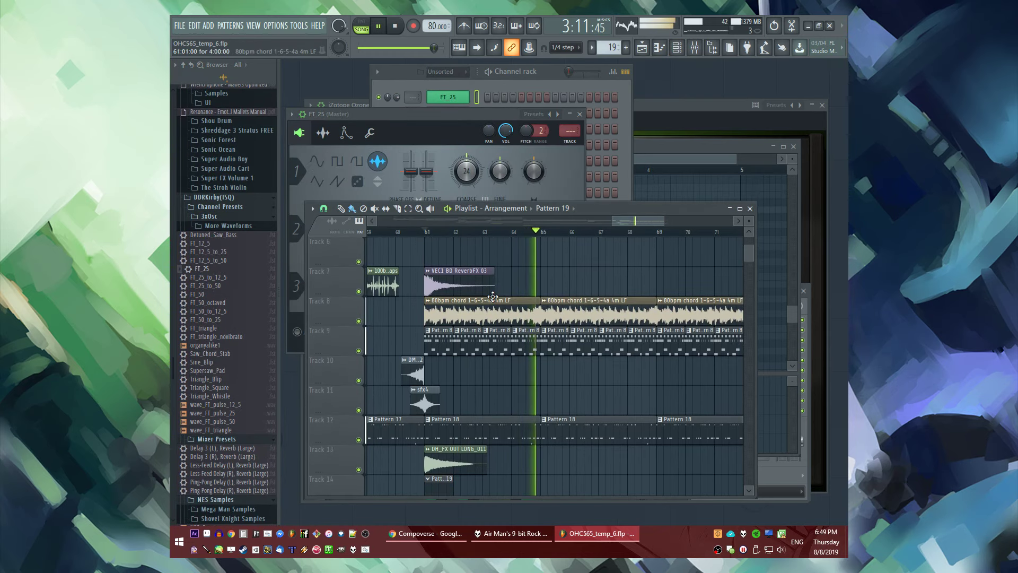
Search the sample folders for another guitar chord loop and audition the 80bpm chord samples with song playback stopped
key(F6)
scroll(245, 362, down, 10)
scroll(241, 355, down, 15)
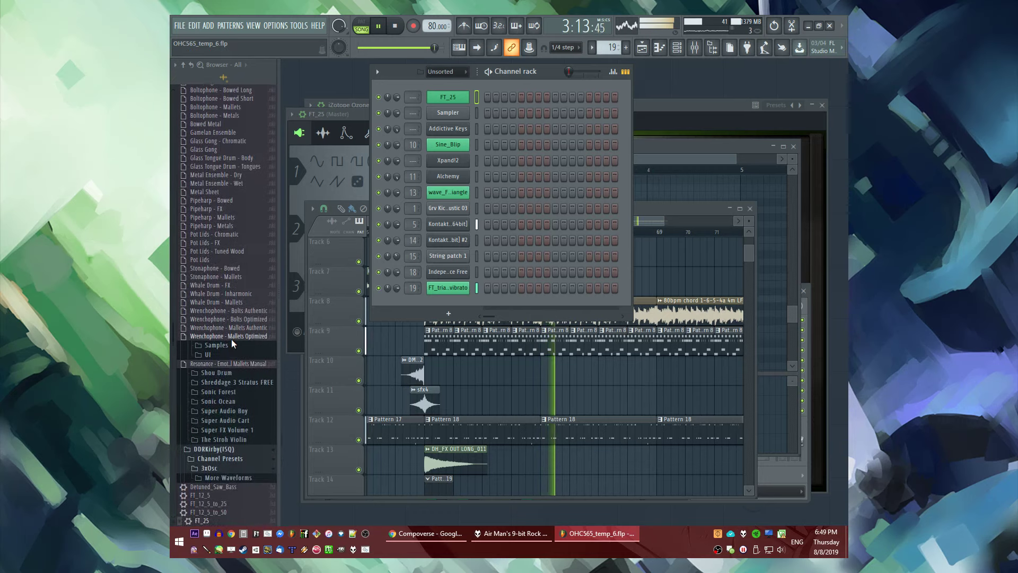
scroll(230, 331, up, 10)
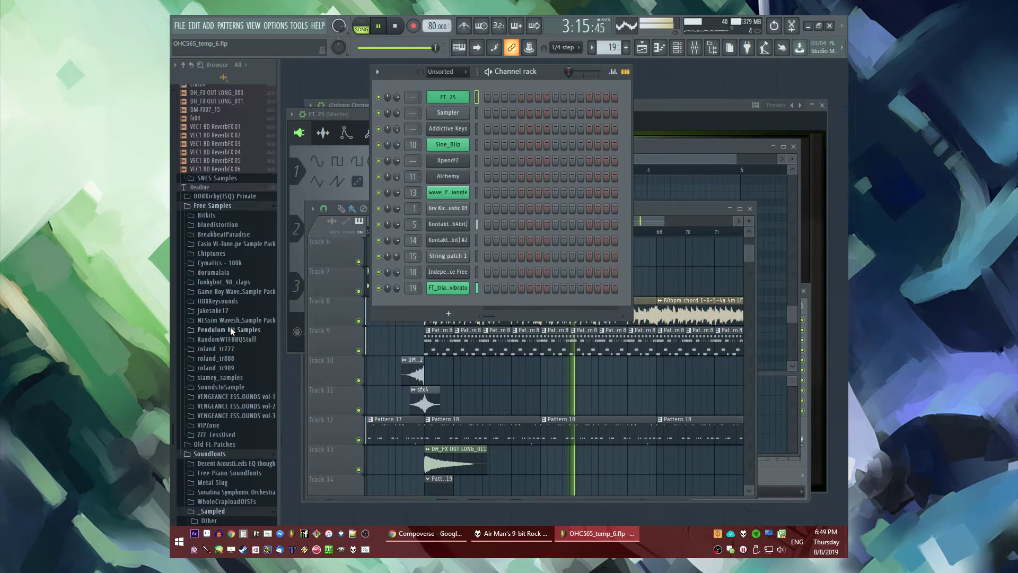
scroll(225, 232, down, 20)
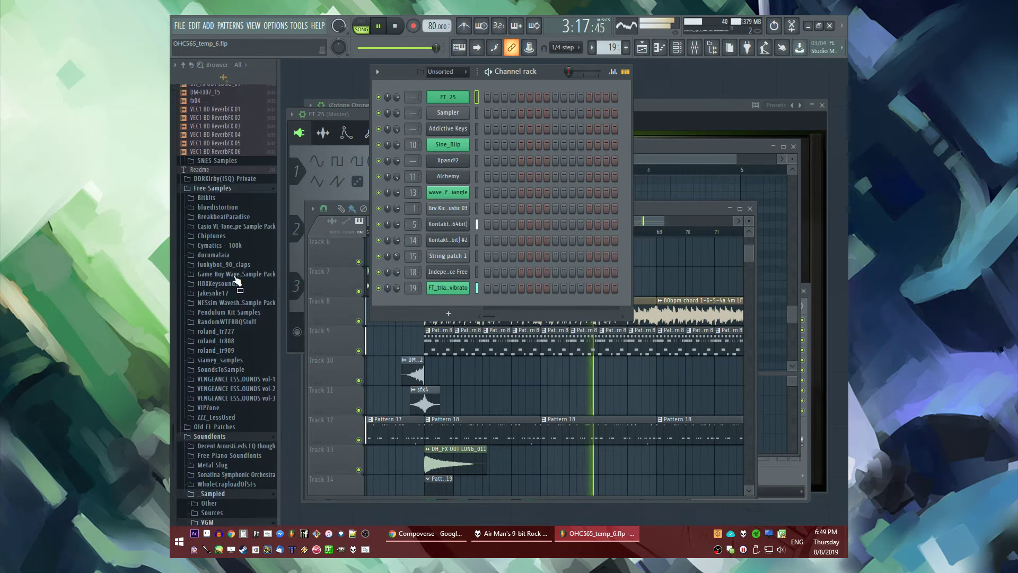
scroll(242, 261, up, 13)
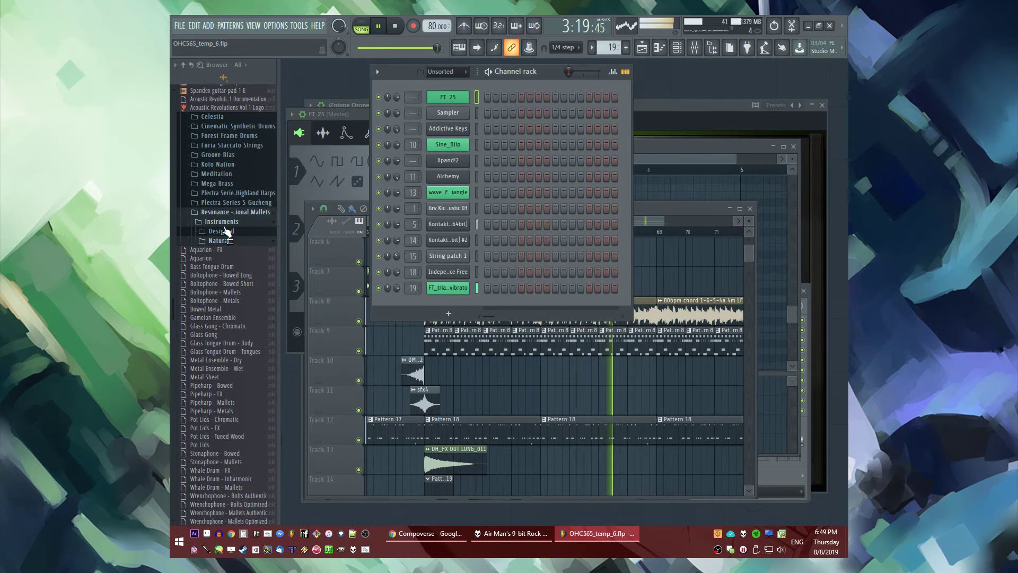
scroll(227, 261, down, 15)
key(space)
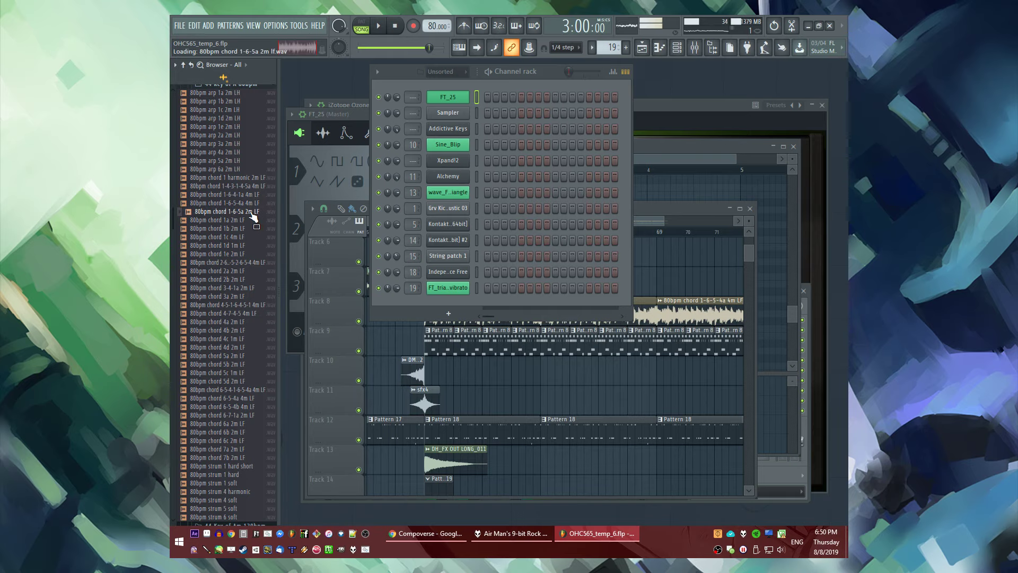
Widen the browser and place the 80bpm chord 1-6-5a 2m LF sample on Track 7 at bar 67
drag(279, 219, 313, 221)
key(space)
drag(245, 219, 642, 259)
scroll(447, 240, up, 5)
drag(447, 238, 536, 230)
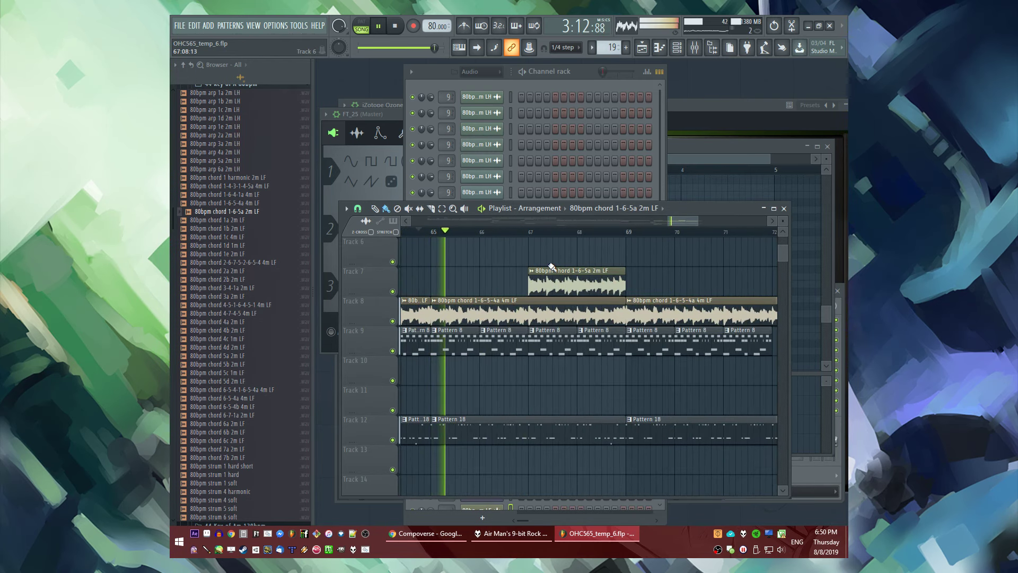
Play from bar 67 and shorten the second chord loop clip on Track 8 so it ends at bar 67
click(525, 233)
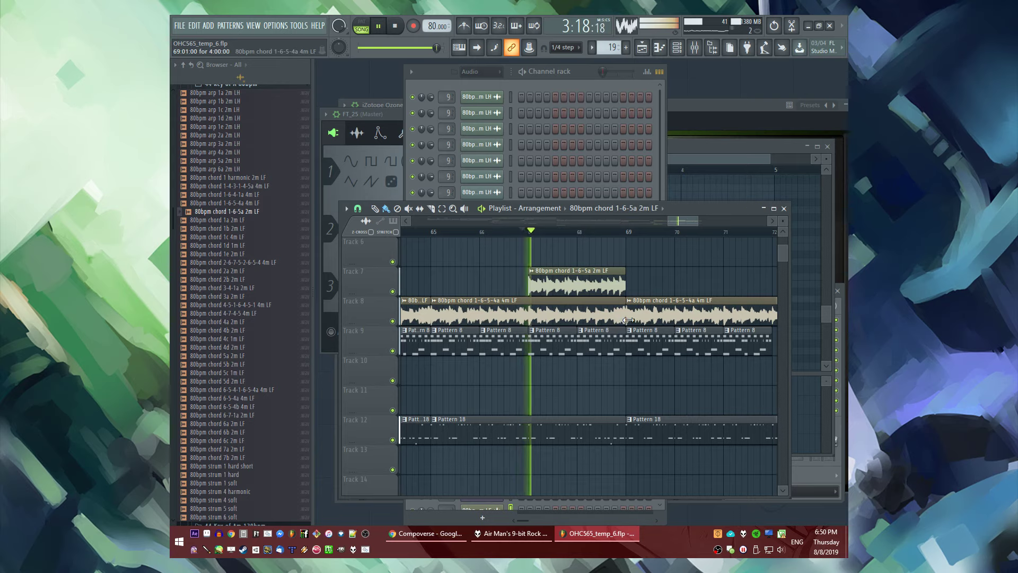
scroll(628, 313, up, 1)
drag(624, 313, 500, 313)
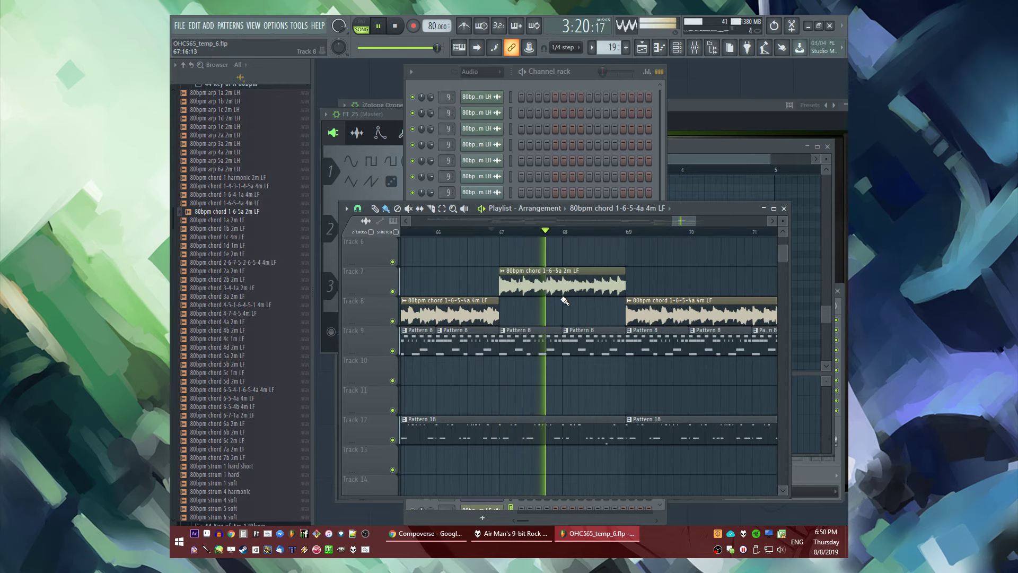
scroll(530, 311, down, 4)
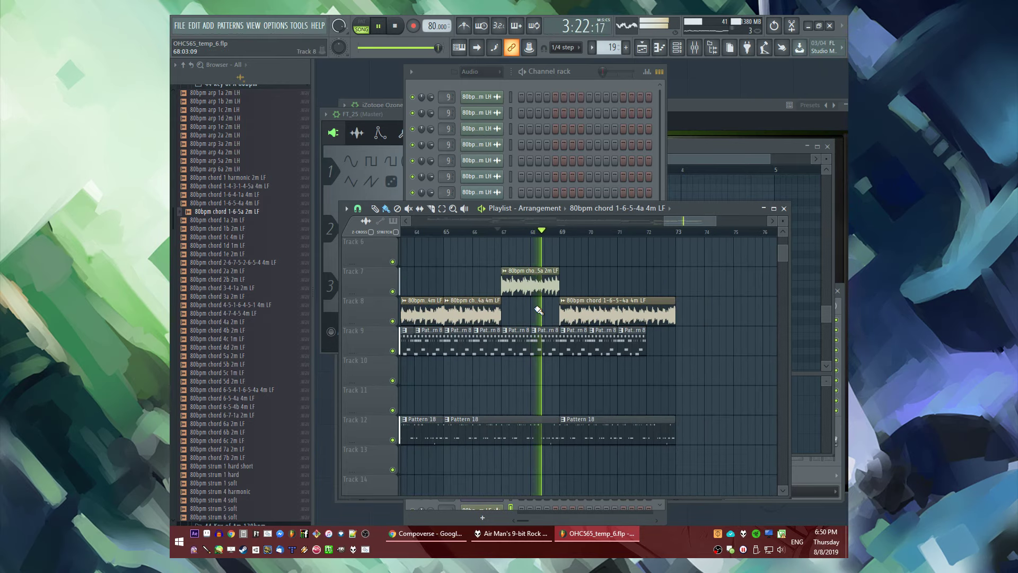
scroll(580, 308, down, 4)
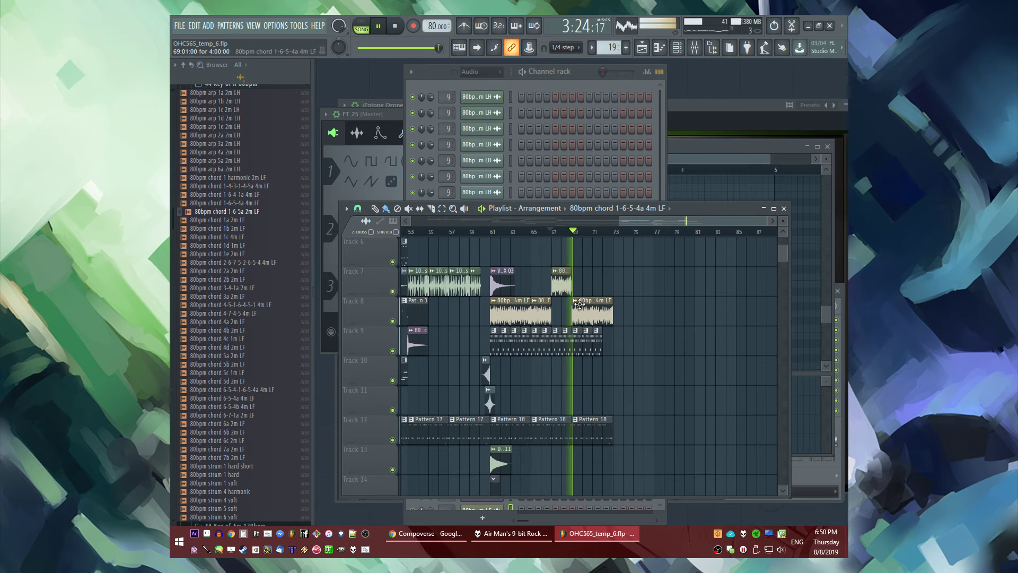
scroll(581, 308, up, 2)
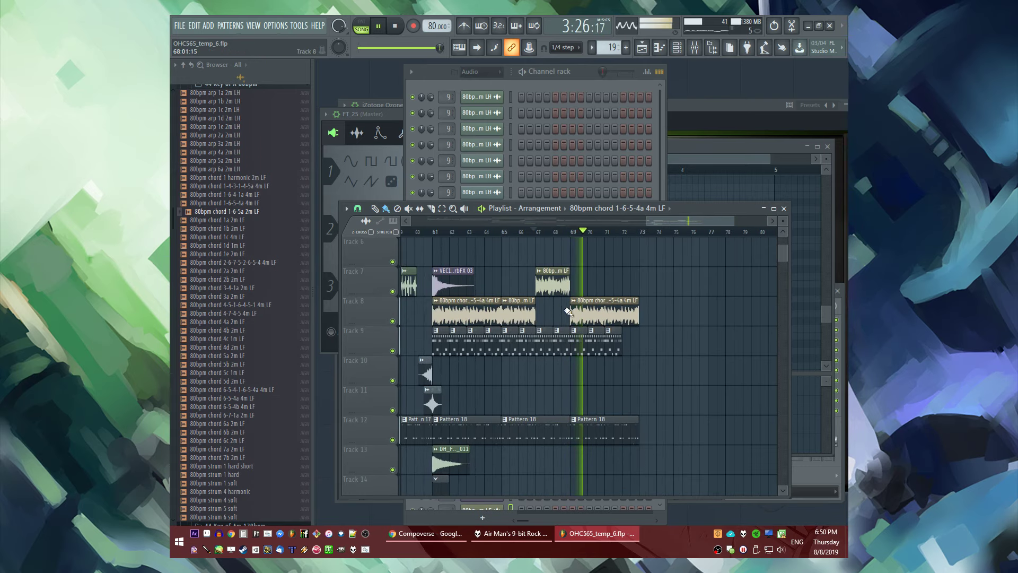
Route the 80bpm chord 1-6-5a 2m LF channel to mixer track 9 and replay the song from bar 67
double_click(583, 310)
key(Escape)
double_click(569, 281)
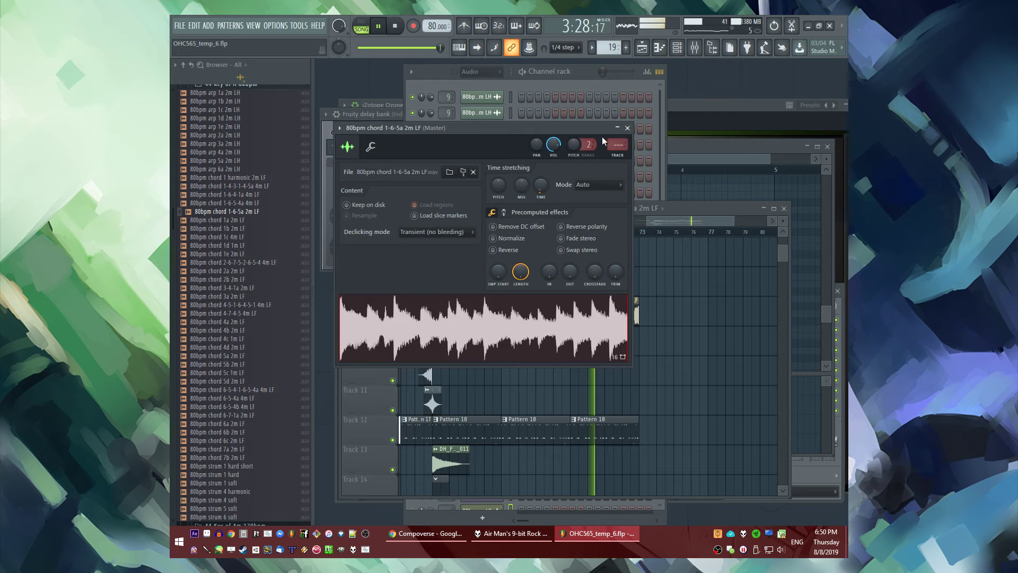
click(536, 233)
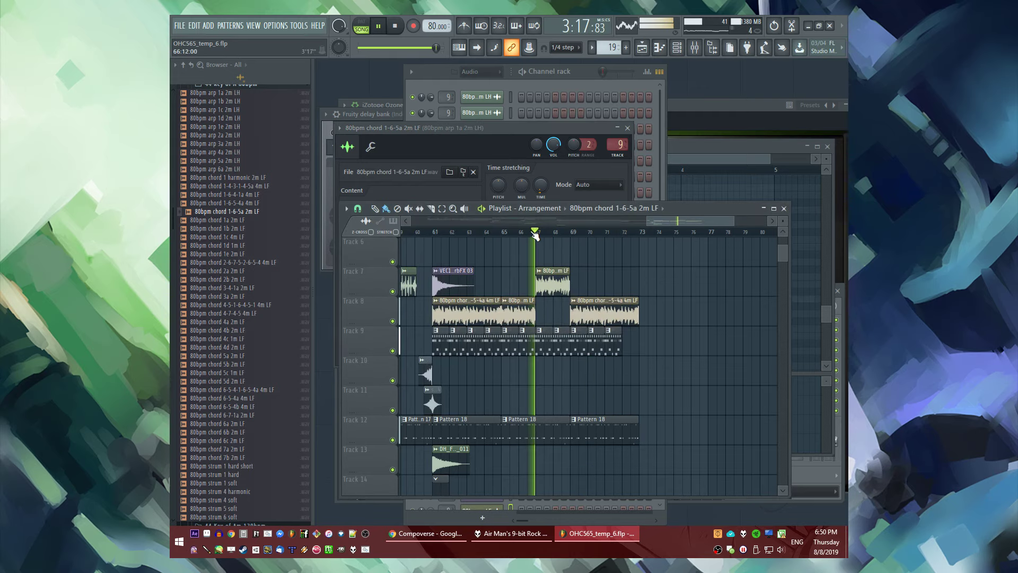
Copy the volume of the 80bpm chord 1-6-5-4a 4m LF channel to 80bpm chord 1-6-5a 2m LF and move the latter's clip to Track 8
scroll(527, 237, up, 2)
double_click(533, 340)
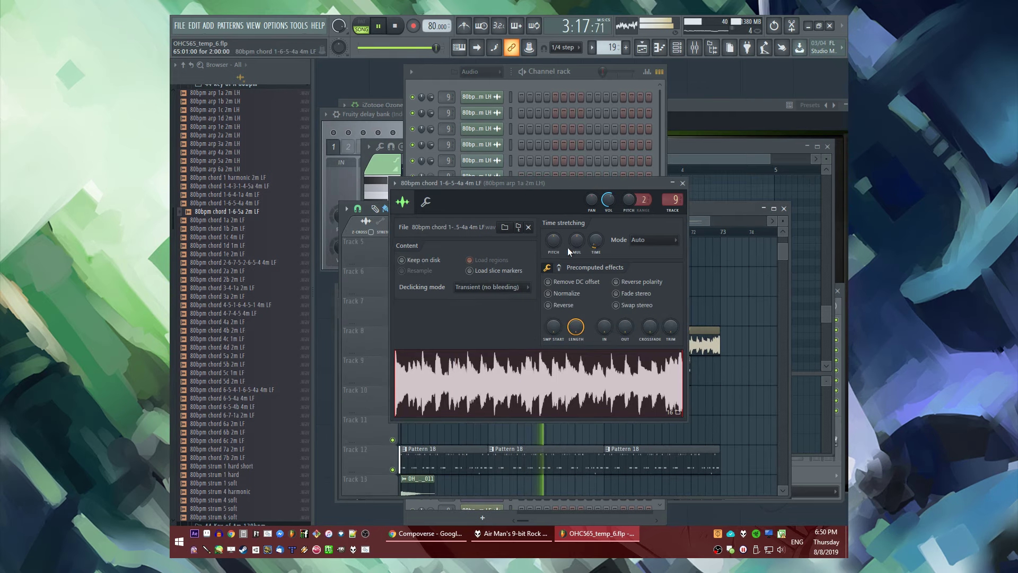
right_click(608, 202)
click(643, 312)
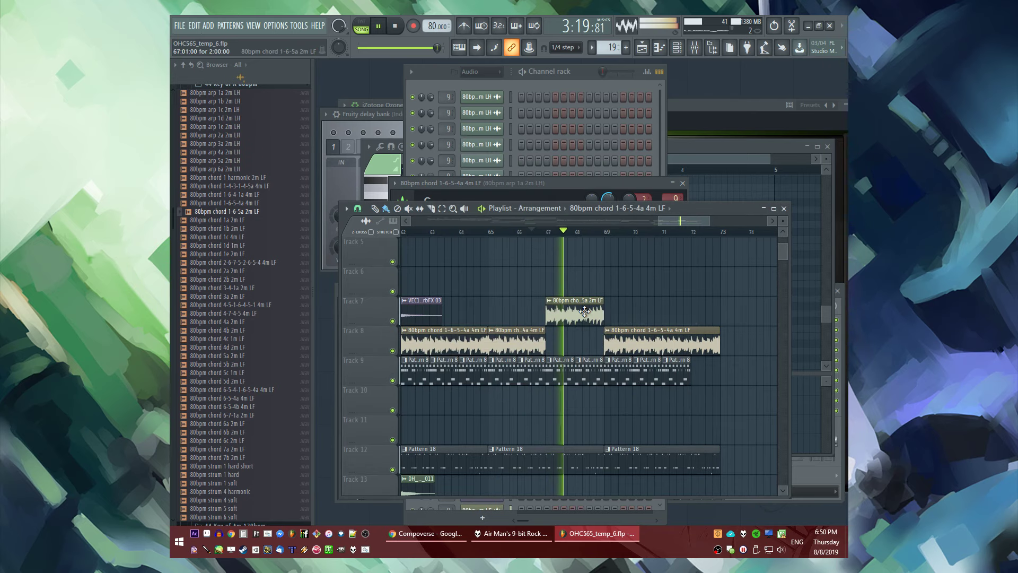
double_click(606, 193)
right_click(558, 146)
click(559, 325)
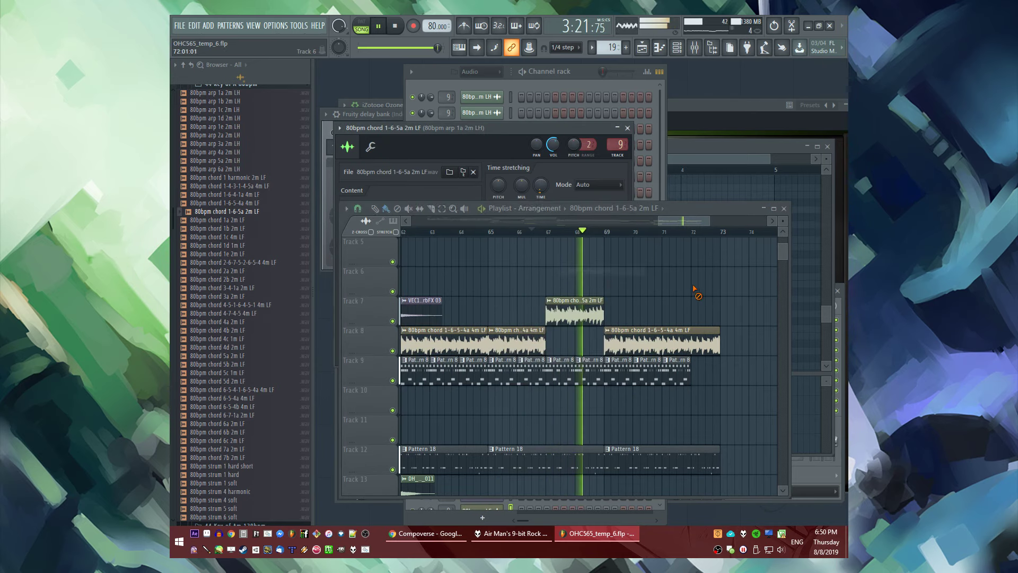
drag(559, 325, 559, 355)
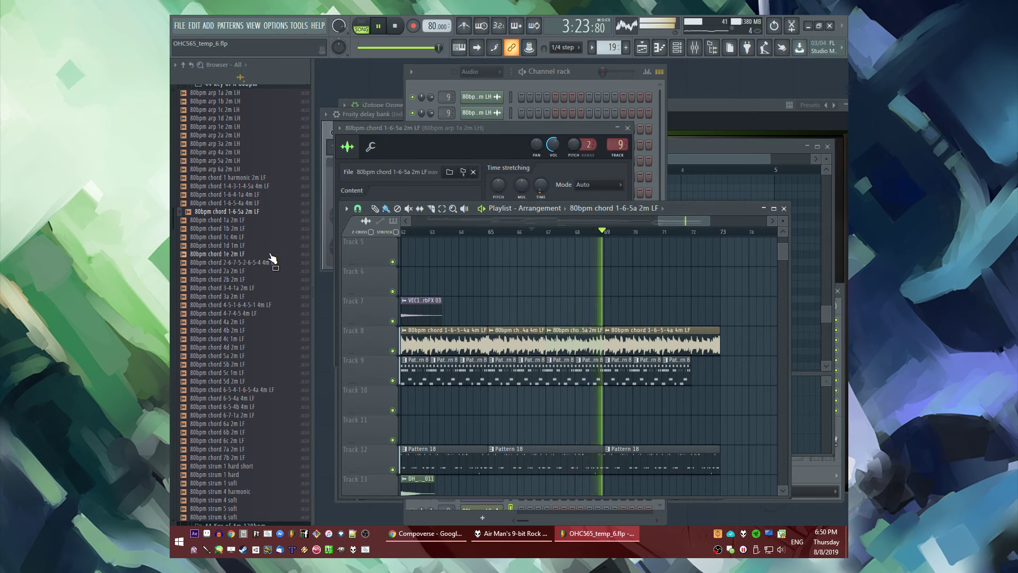
Audition the remaining 80bpm chord and strum samples and place 80bpm strum 1 hard short on Track 7 just before bar 75
key(space)
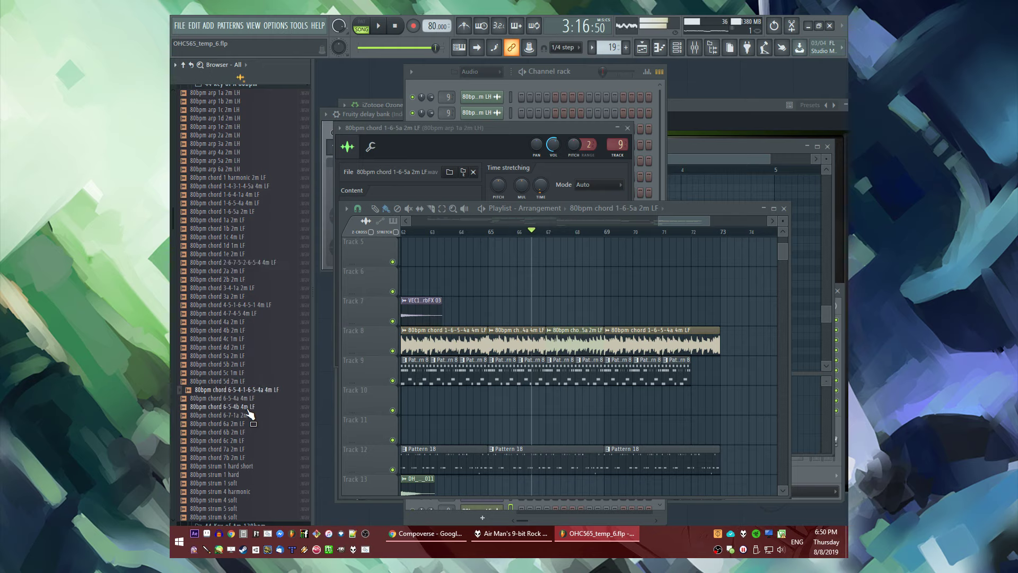
scroll(254, 472, down, 5)
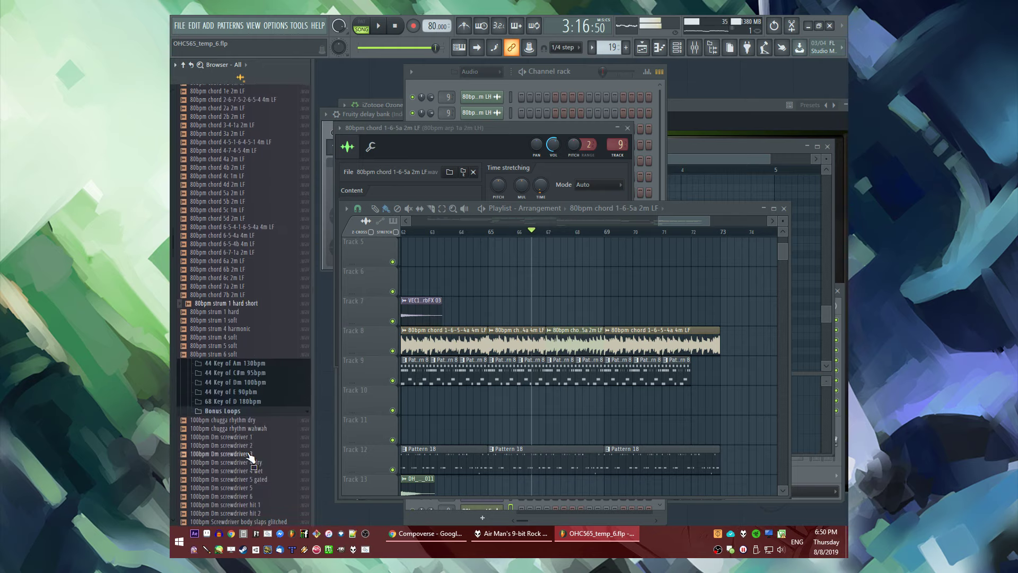
key(Down)
key(Down)
key(Down)
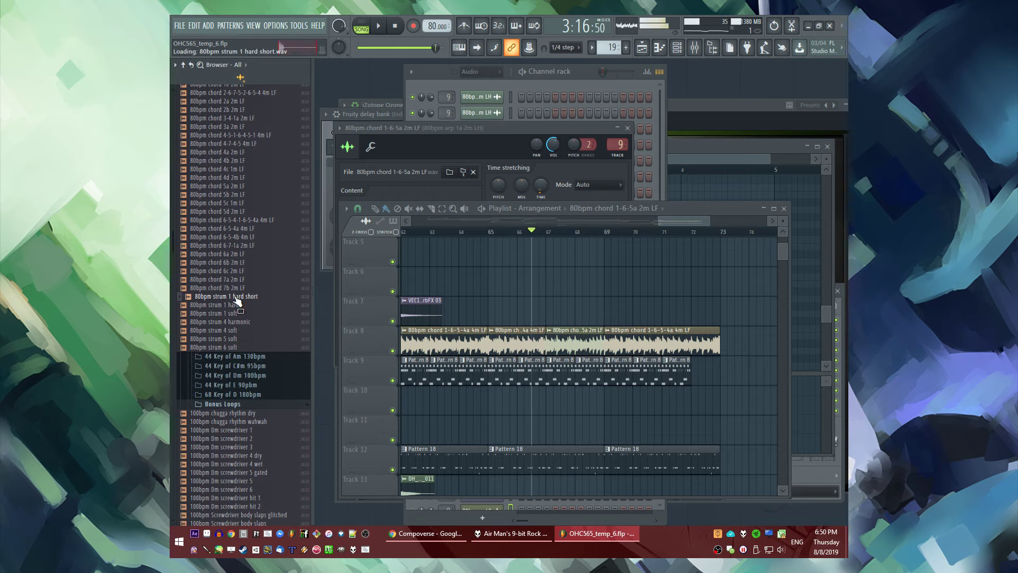
key(space)
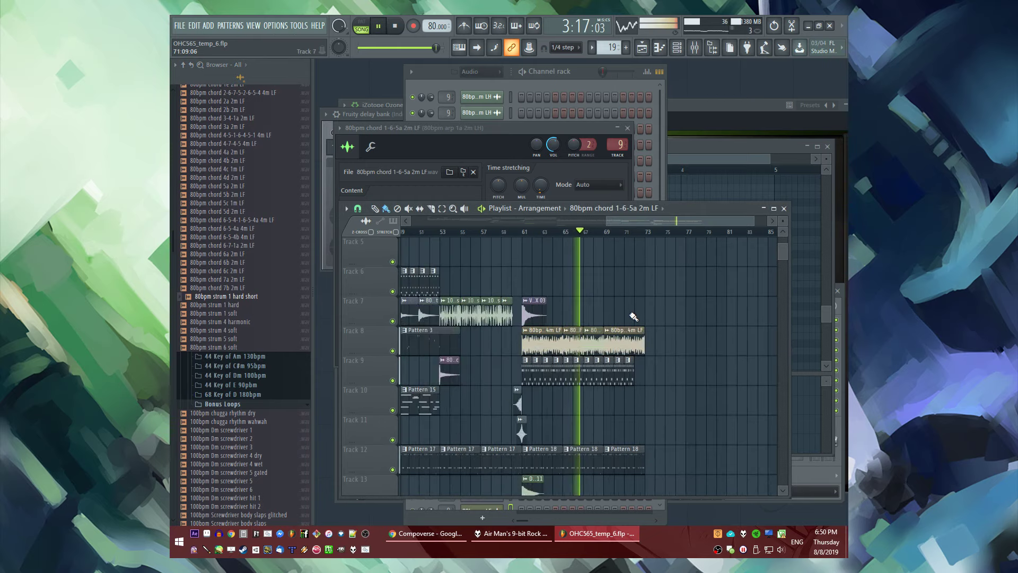
drag(243, 300, 723, 308)
Review the arrangement after bar 61 and replay the song from just before bar 61
scroll(646, 299, down, 2)
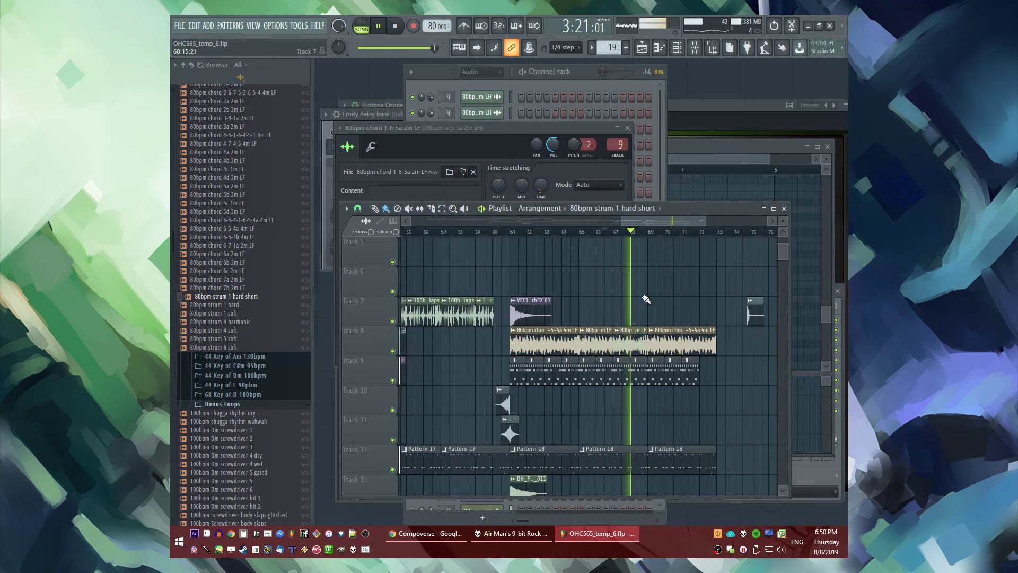
scroll(693, 364, down, 1)
scroll(661, 357, up, 2)
scroll(587, 321, up, 2)
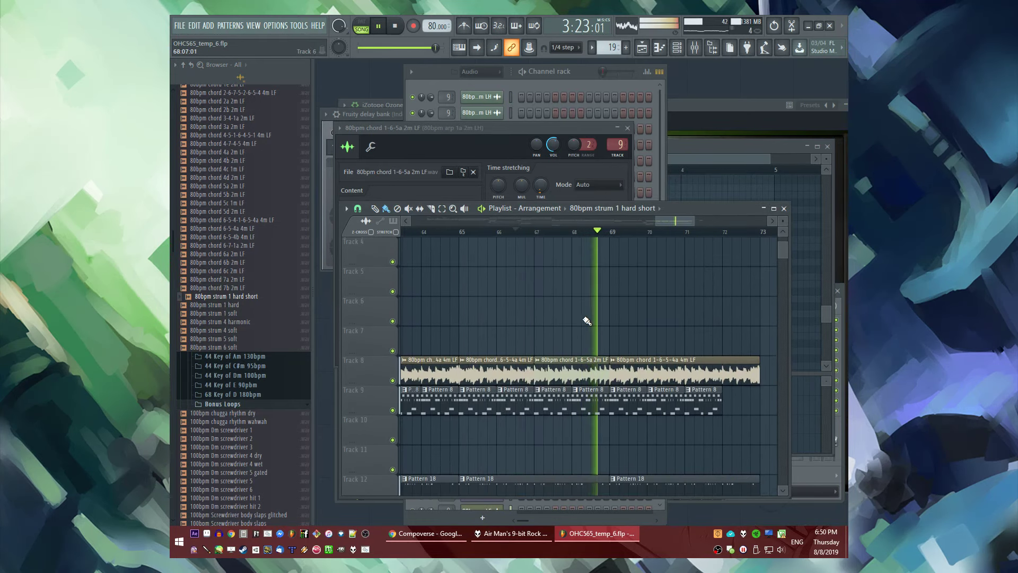
scroll(579, 320, down, 2)
scroll(583, 334, down, 2)
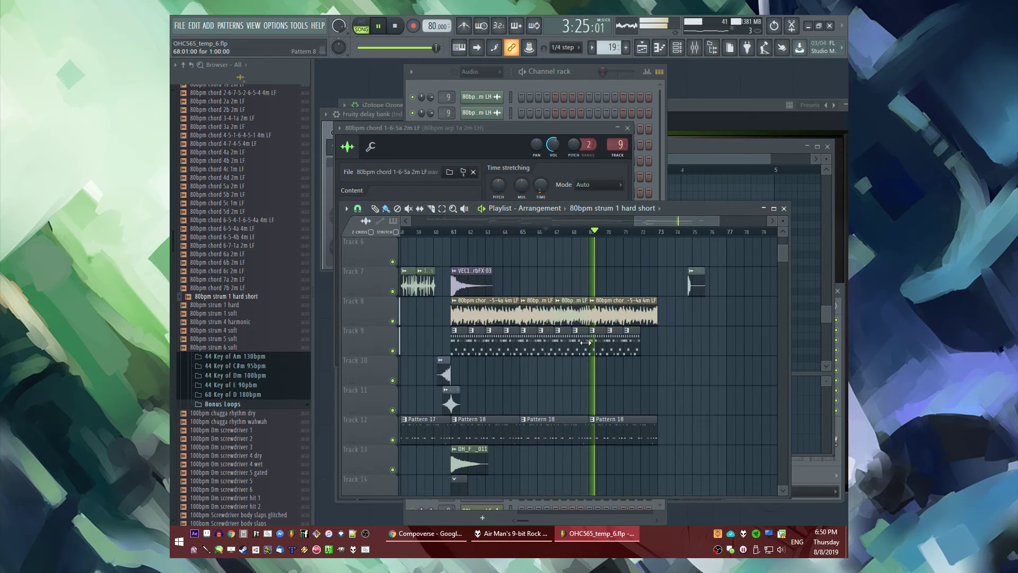
click(446, 232)
scroll(477, 329, down, 2)
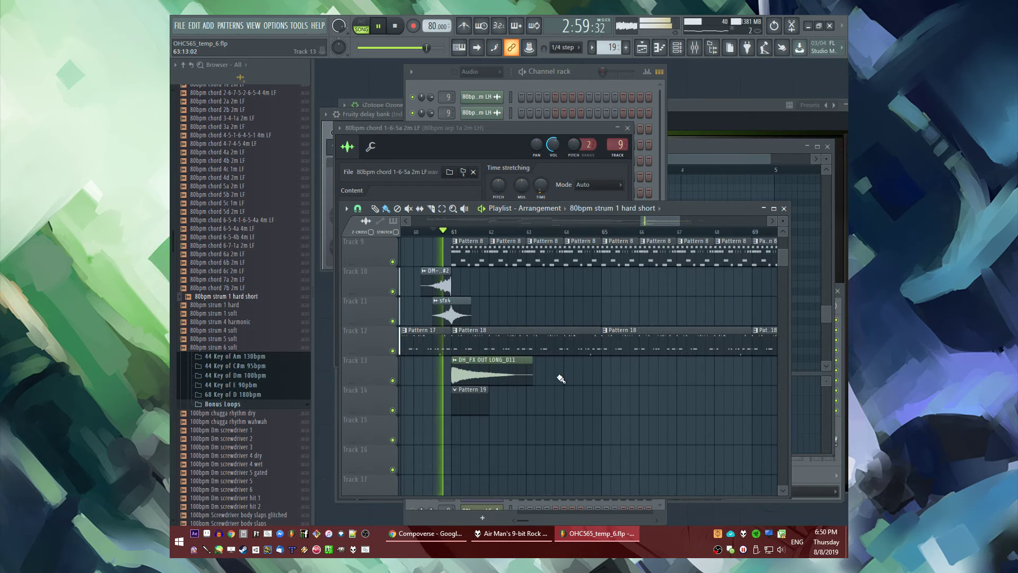
scroll(603, 416, up, 2)
scroll(623, 412, down, 2)
scroll(623, 412, down, 3)
scroll(566, 411, up, 3)
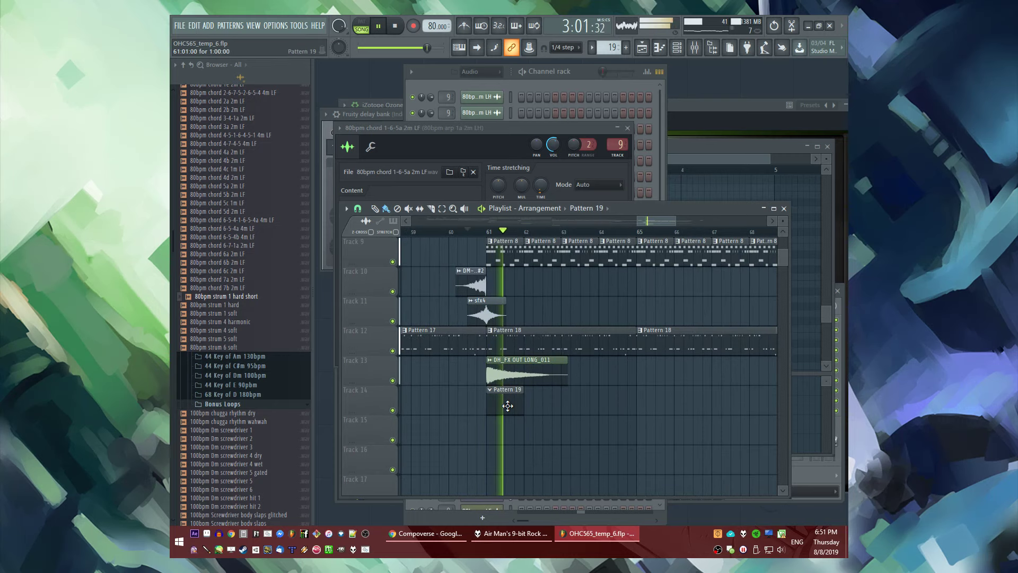
Find the FT_50 preset among the DDRKirby(ISQ) 3xOsc channel presets and add it to the channel rack
key(F6)
scroll(232, 340, up, 15)
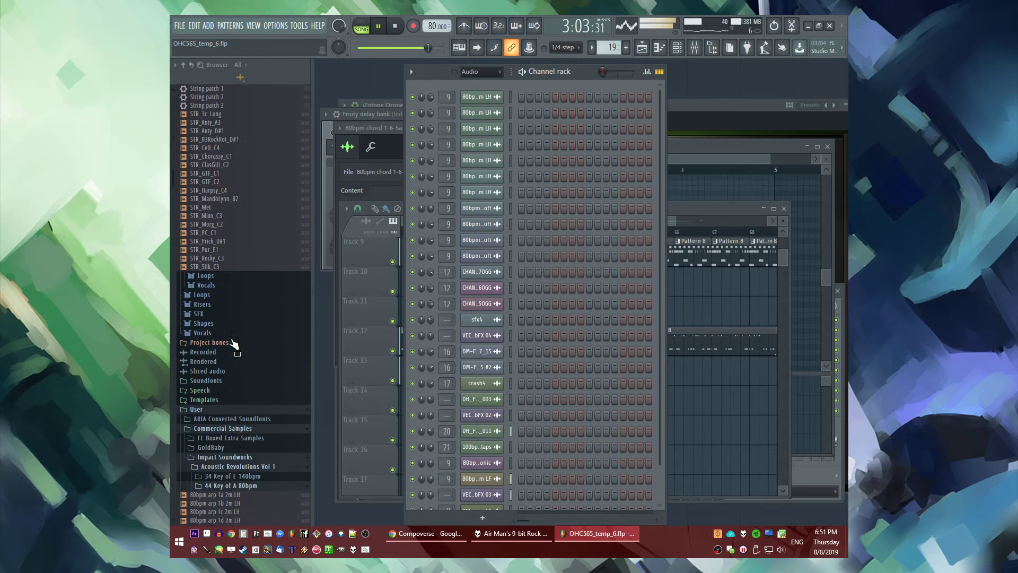
scroll(231, 334, down, 12)
key(F6)
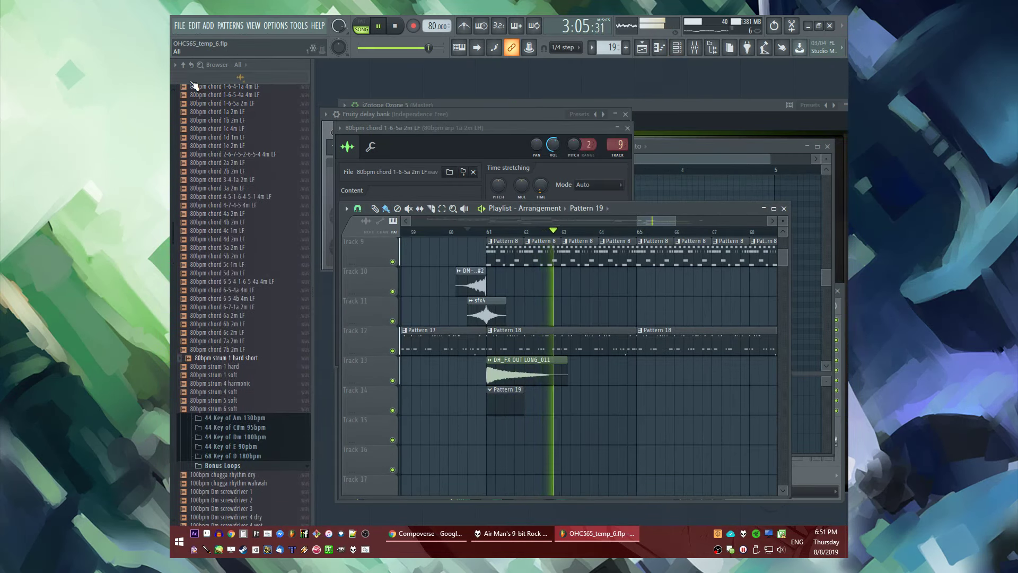
scroll(218, 329, up, 10)
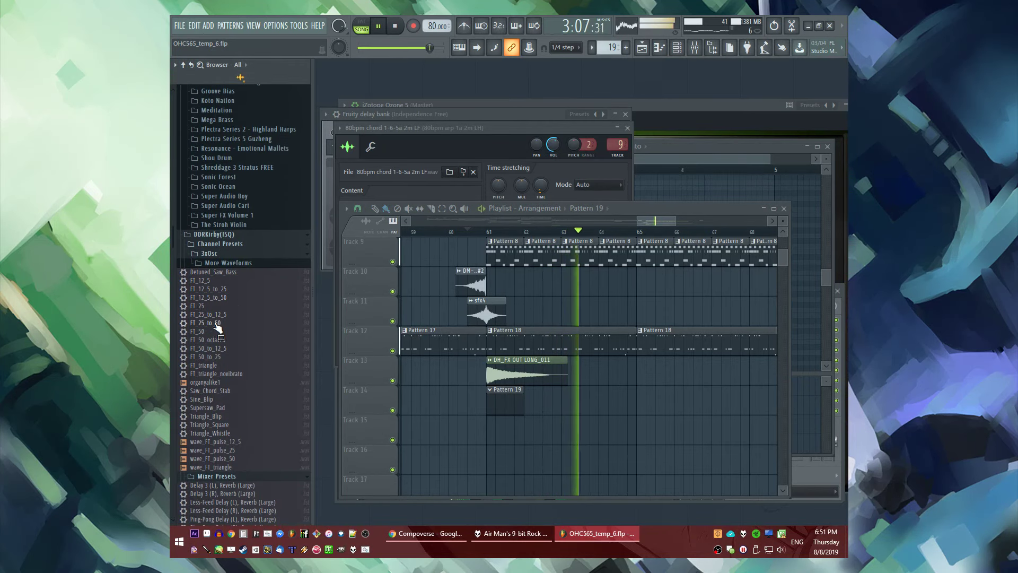
key(F6)
drag(479, 84, 485, 82)
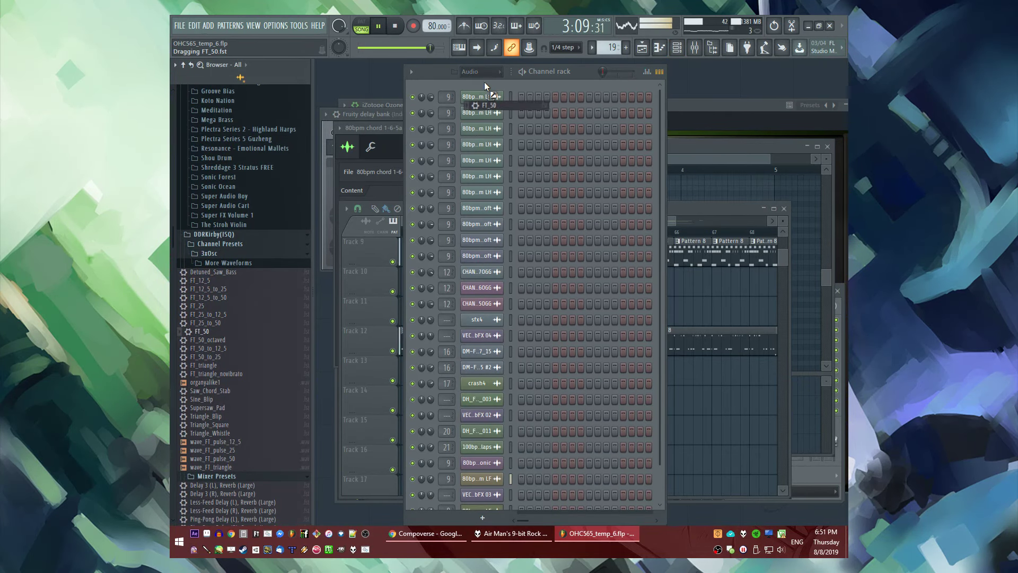
click(710, 428)
Review the earlier sections of the arrangement by playing the song from bar 21 and from bar 37
scroll(726, 414, down, 8)
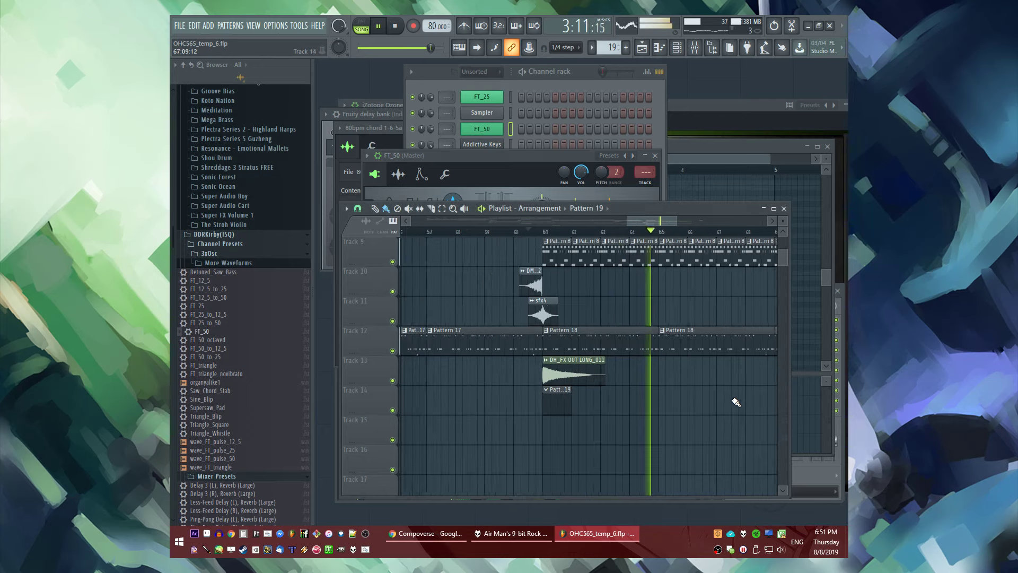
scroll(525, 328, up, 4)
scroll(523, 311, down, 4)
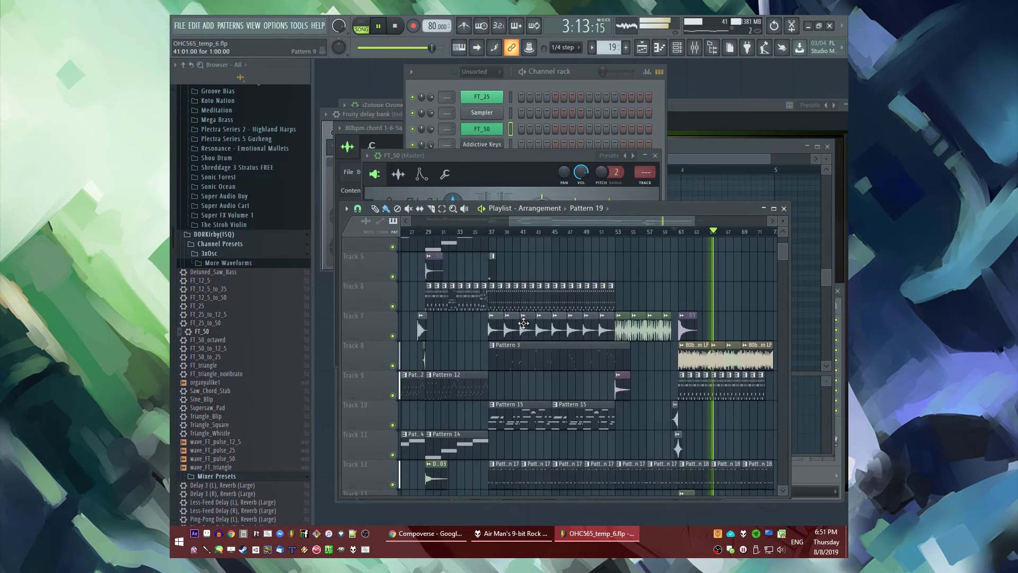
scroll(492, 345, down, 1)
click(487, 235)
scroll(630, 252, up, 7)
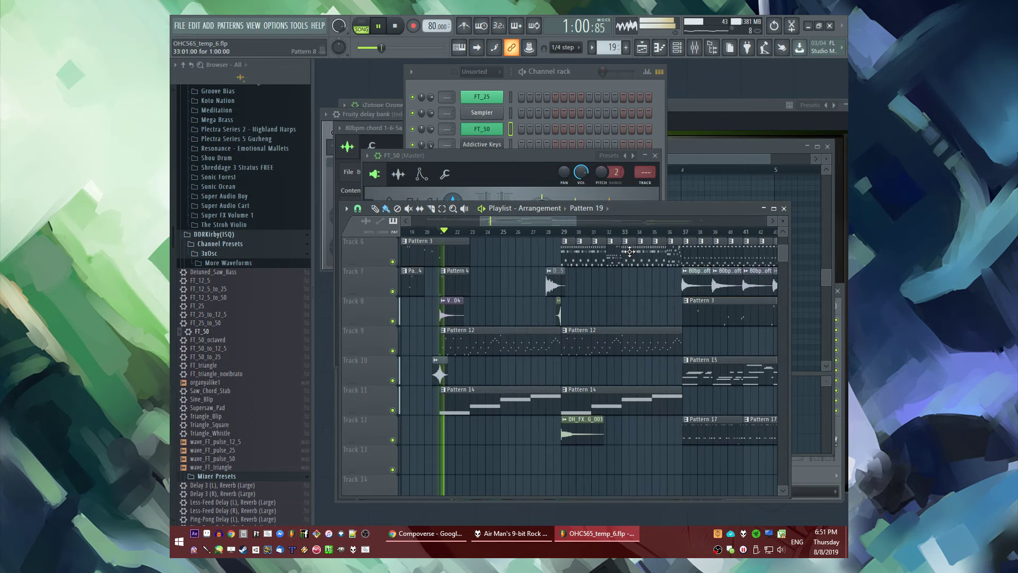
click(690, 233)
scroll(557, 221, down, 5)
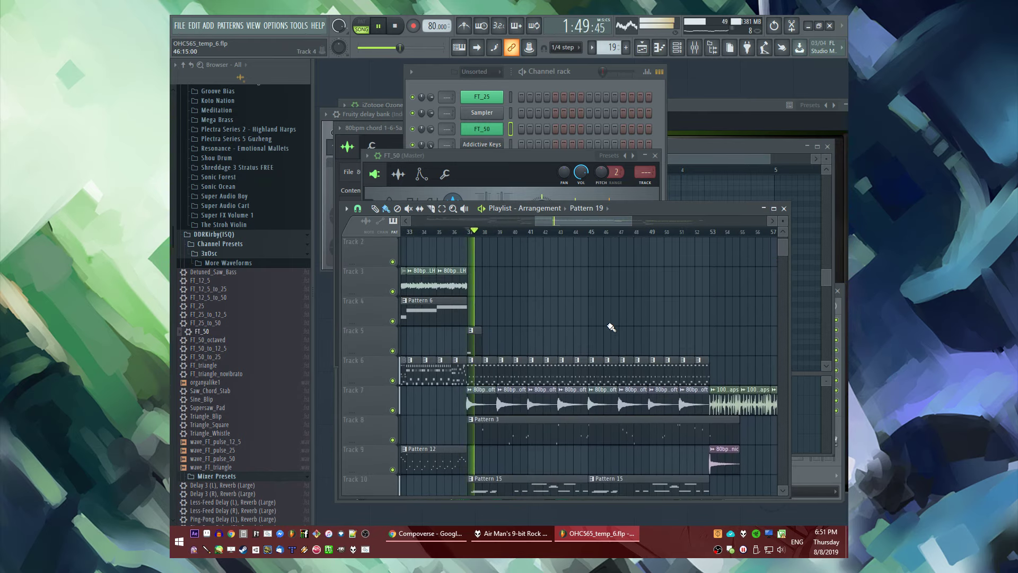
Pick Pattern 4 from the opening section of the playlist and place it on Track 6 at bar 61
scroll(641, 334, up, 3)
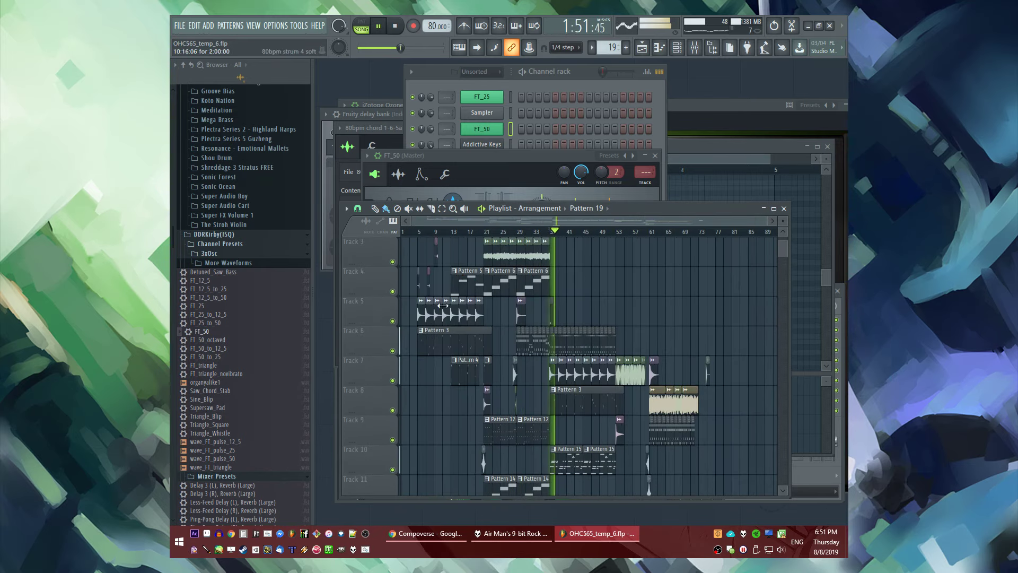
scroll(442, 306, up, 2)
scroll(434, 417, up, 4)
scroll(589, 440, down, 5)
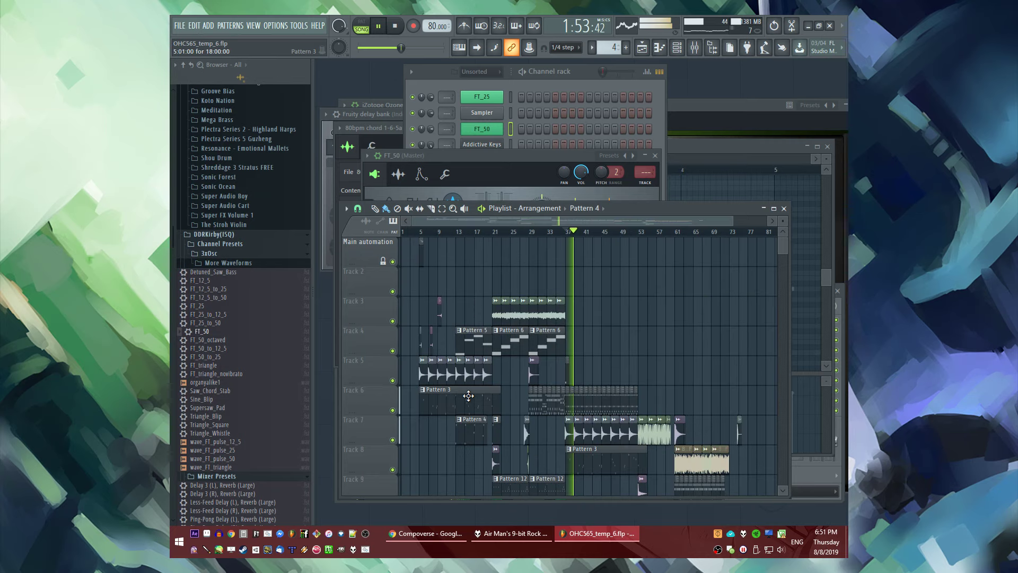
scroll(637, 424, right, 10)
click(663, 250)
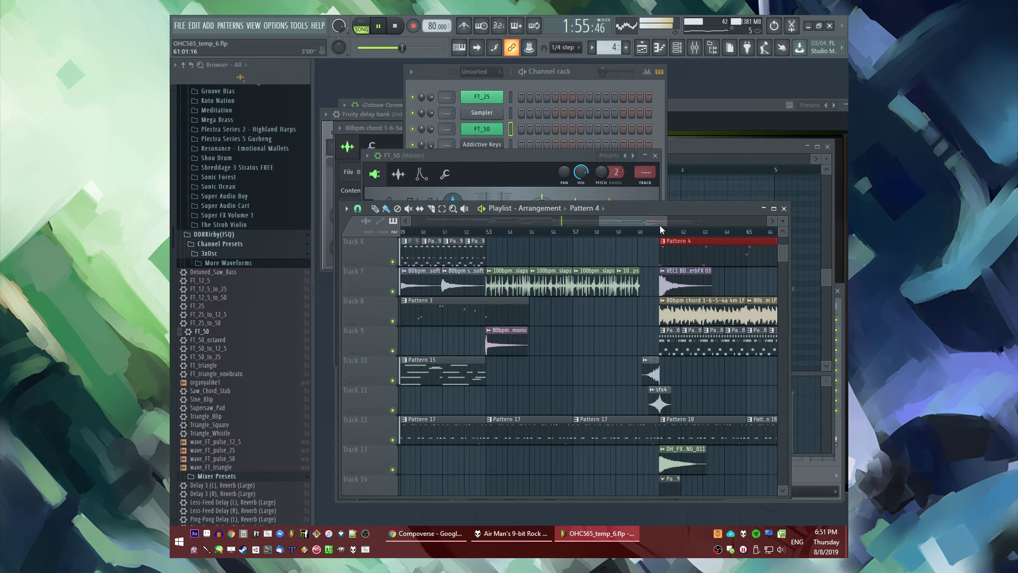
Open the FT_50 piano roll of Pattern 19 and draw a G#5 note on step 5 of bar 1
click(659, 232)
scroll(583, 397, down, 3)
double_click(533, 398)
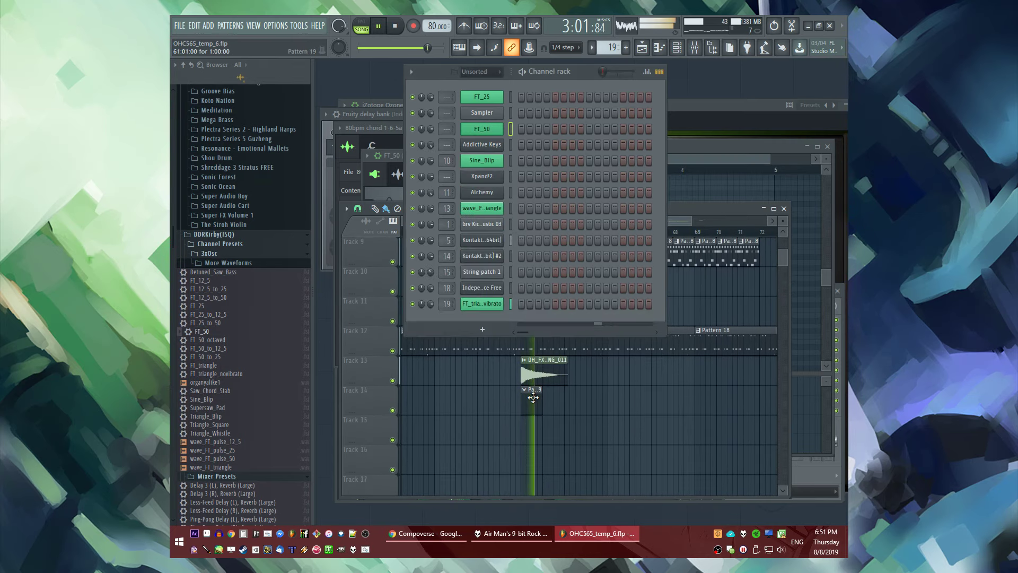
right_click(486, 135)
click(537, 132)
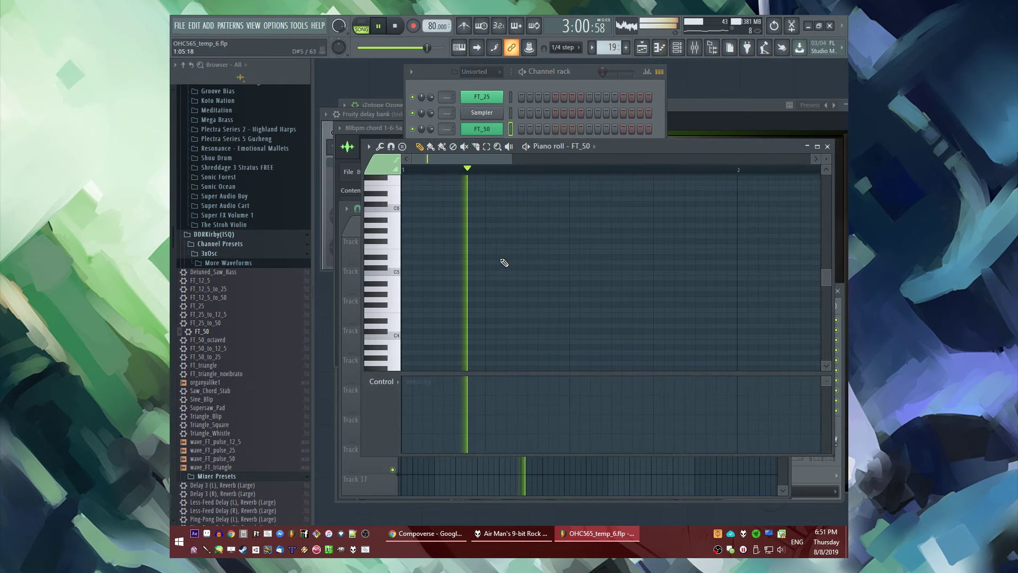
key(space)
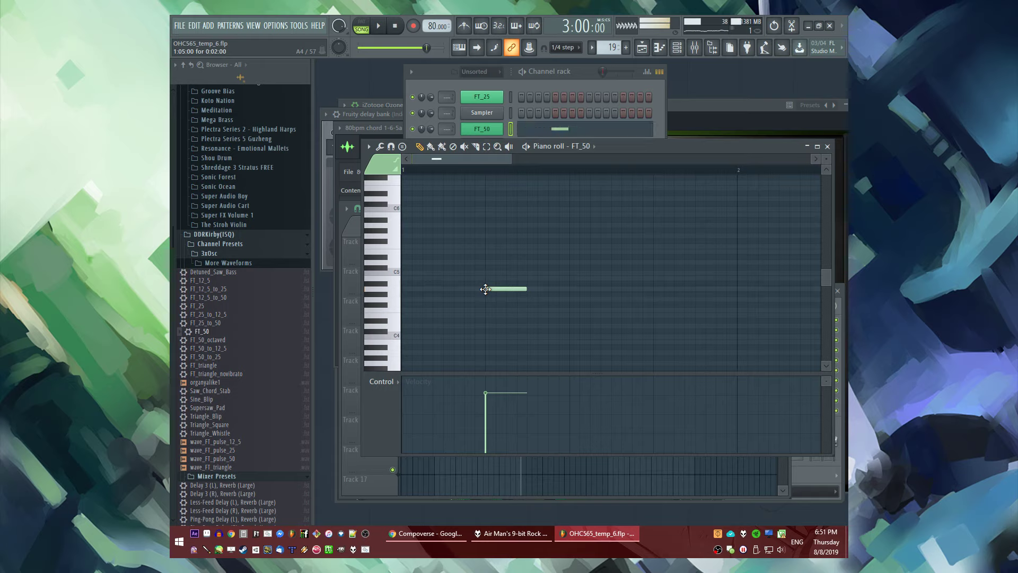
drag(486, 289, 487, 263)
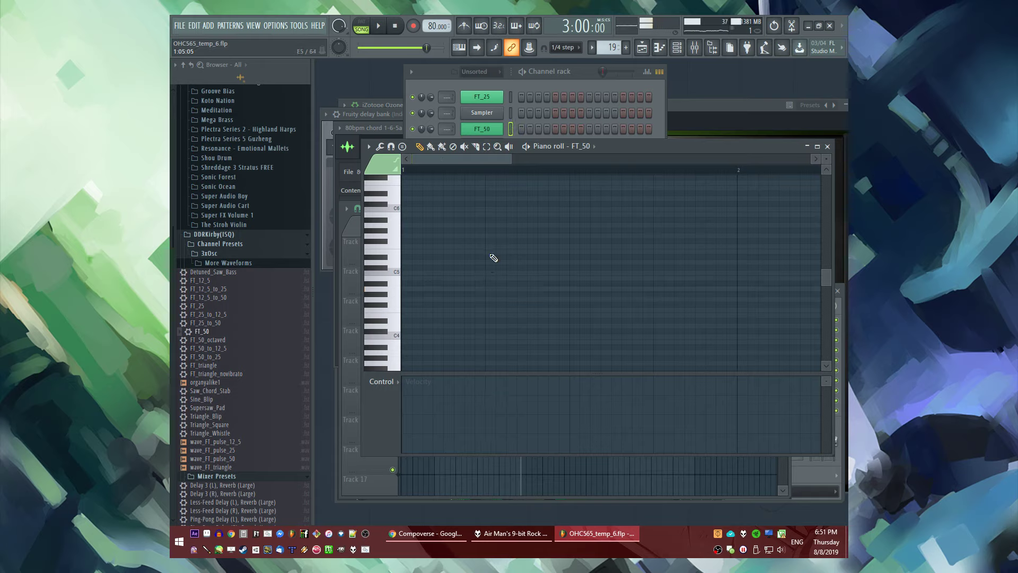
drag(488, 266, 489, 227)
Add a slide note on A5 one step after the G#5 note and lengthen G#5 to the end of bar 1
key(space)
key(space)
click(510, 225)
key(space)
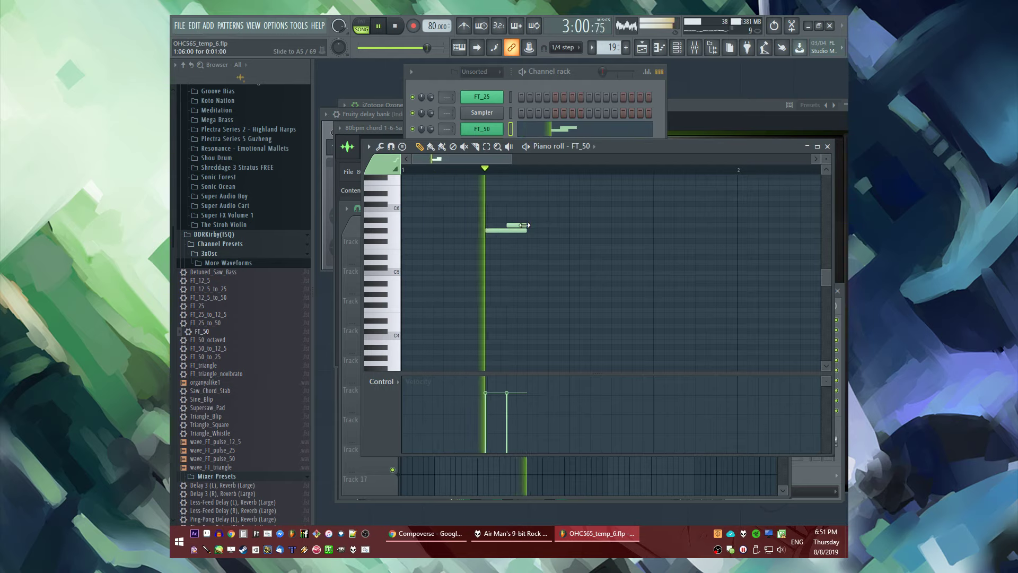
drag(528, 230, 735, 236)
Route the FT_50 channel to mixer track 22 and load Fruity Delay Bank in slot 3 and Fruity Reeverb 2 in slot 5
click(482, 129)
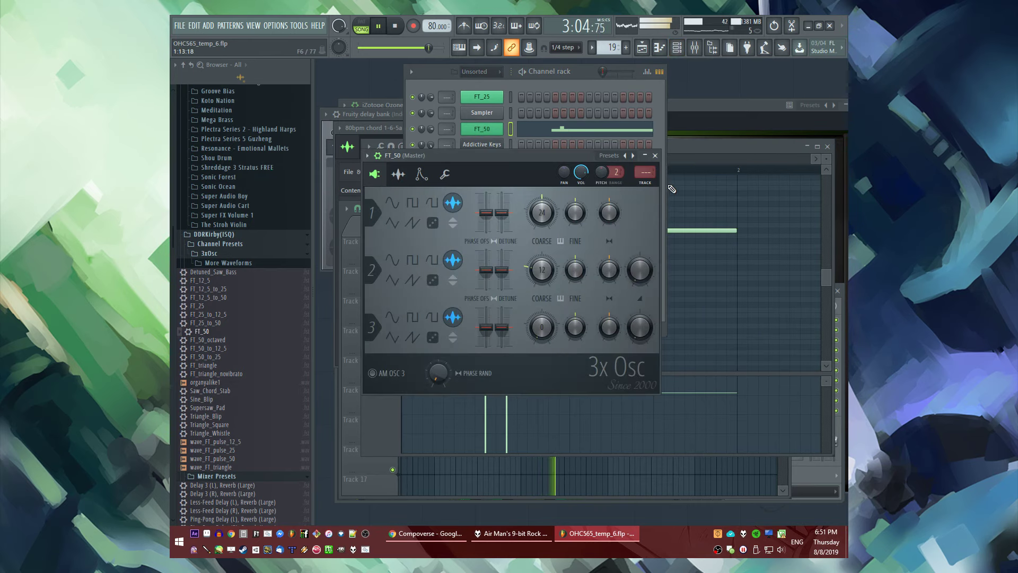
key(ctrl+l)
click(732, 342)
click(589, 227)
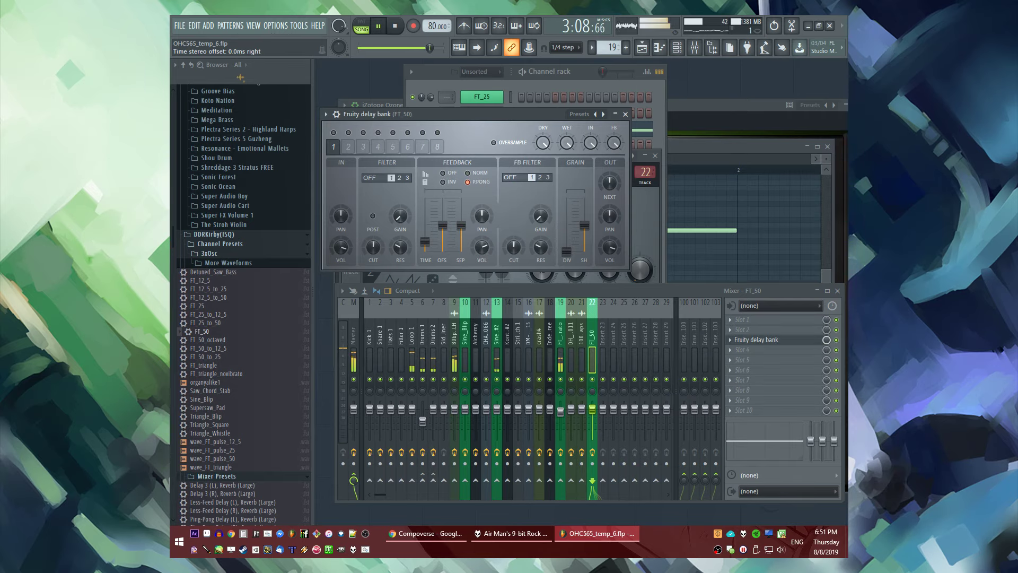
click(732, 360)
click(599, 405)
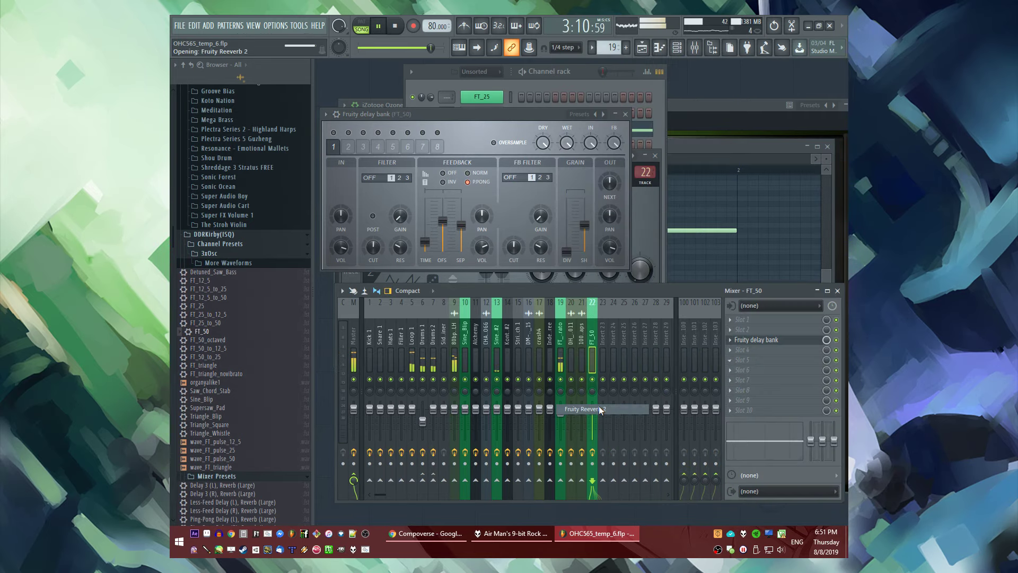
drag(472, 199, 675, 164)
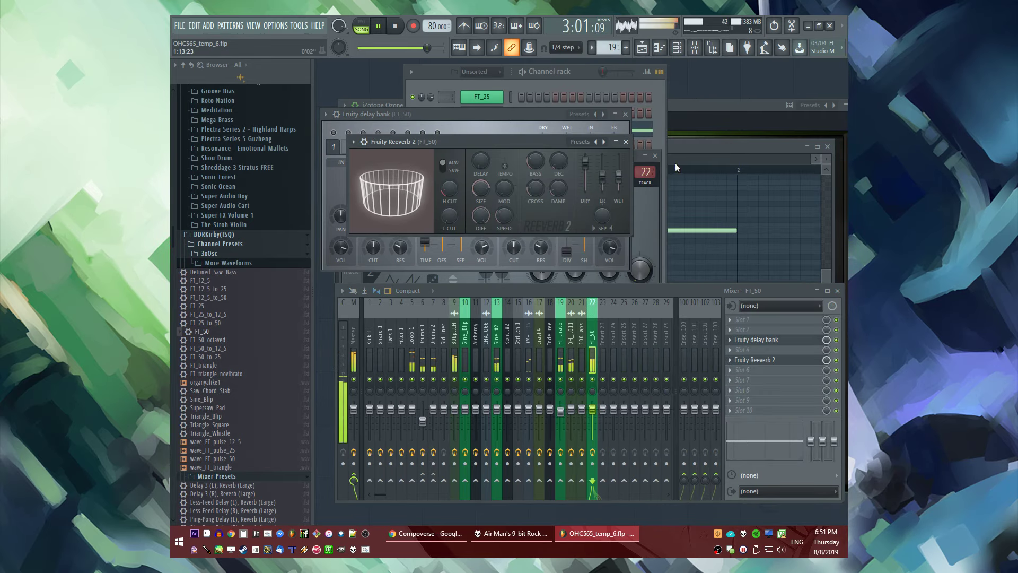
click(626, 141)
Load Fruity Parametric EQ 2 in slot 1 of the FT_50 mixer track and lower the band 1 low shelf to -18 dB at 236 Hz
click(742, 319)
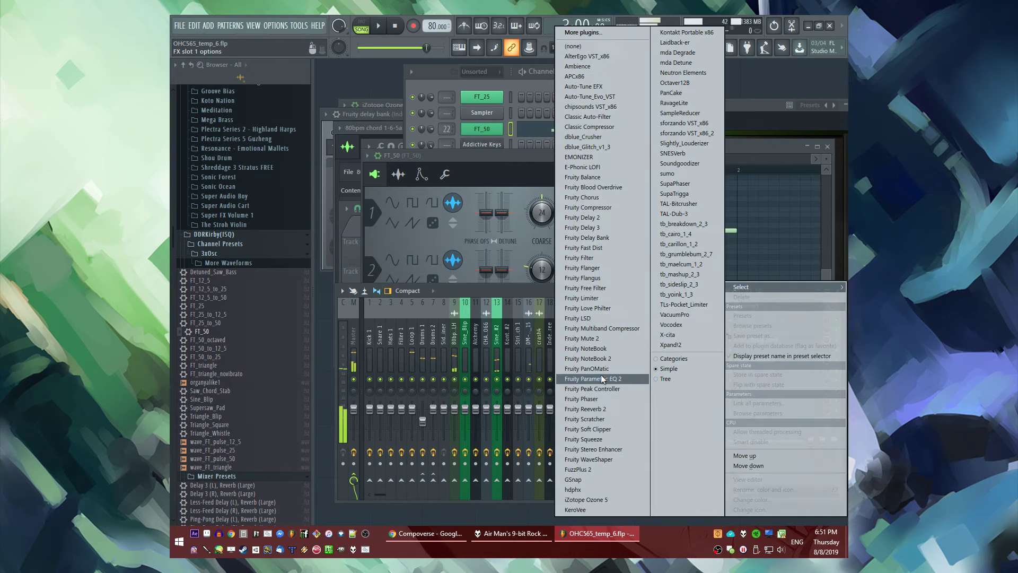
click(600, 375)
drag(455, 287, 504, 239)
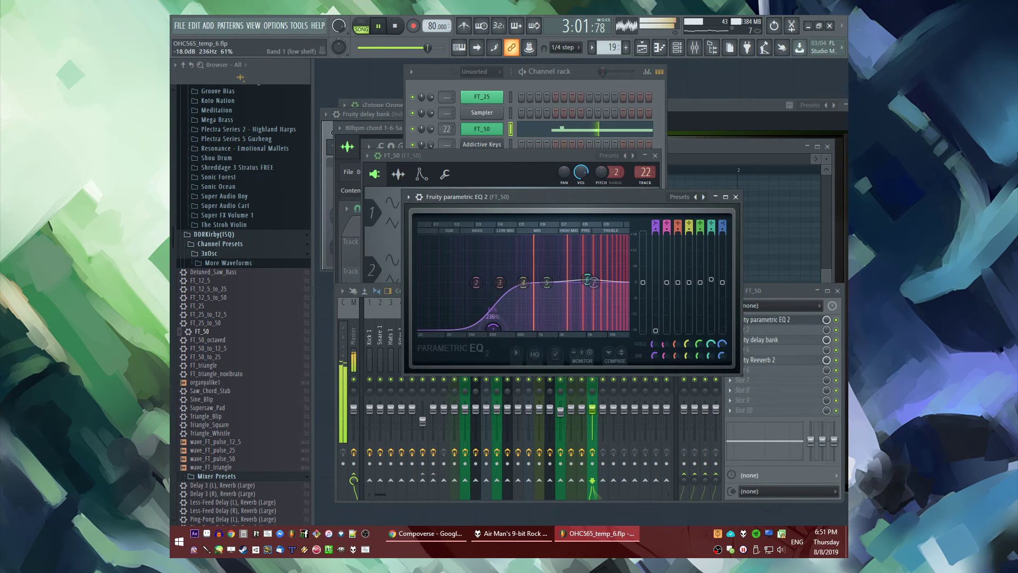
key(F5)
key(space)
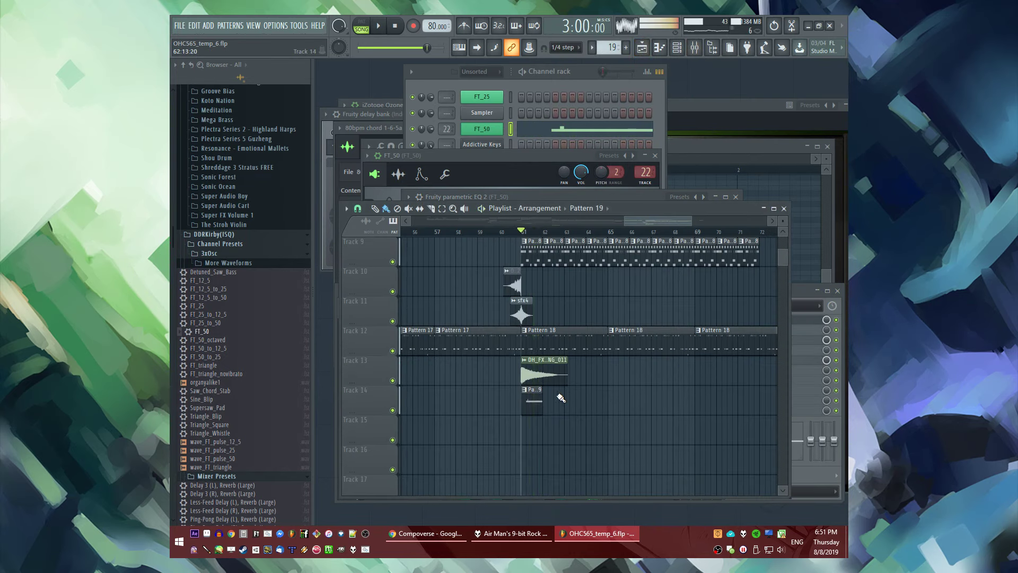
Check the time setting of the Fruity Delay Bank on the FT_50 mixer track during playback
click(843, 318)
click(762, 319)
click(410, 198)
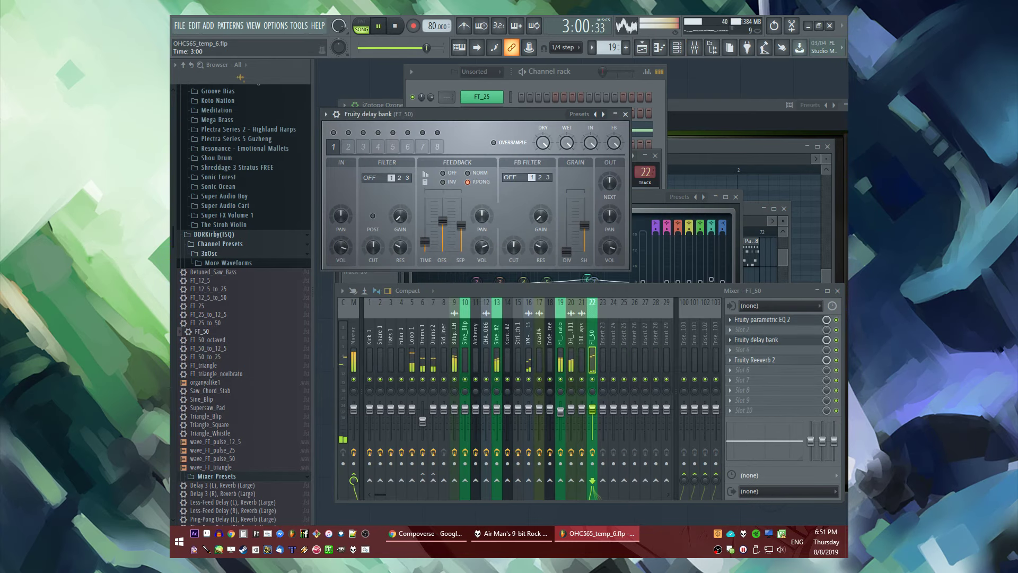
key(F5)
Move both FT_50 notes in Pattern 19 two steps later and shorten the G#5 note to seven steps
double_click(533, 385)
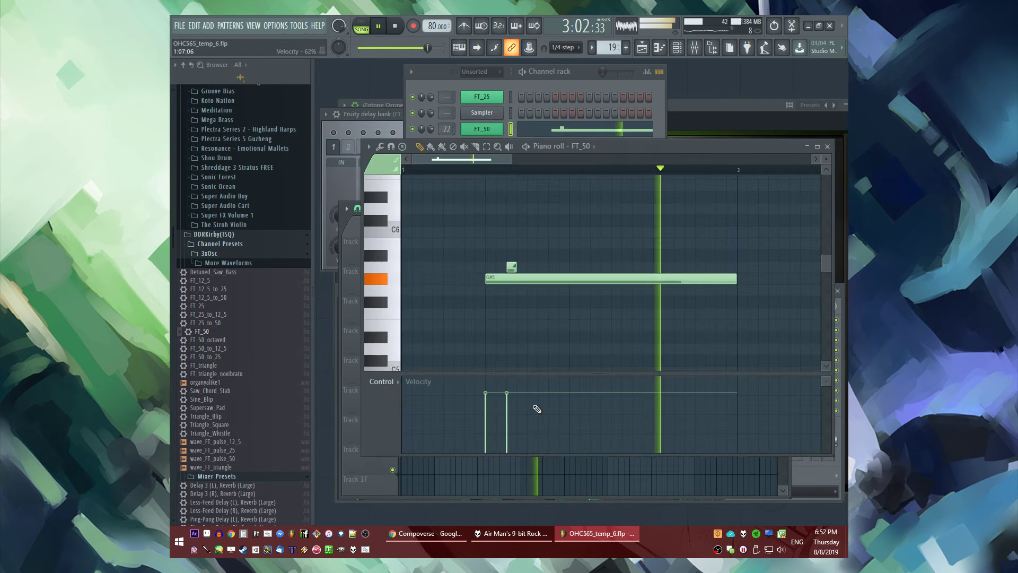
drag(527, 279, 572, 279)
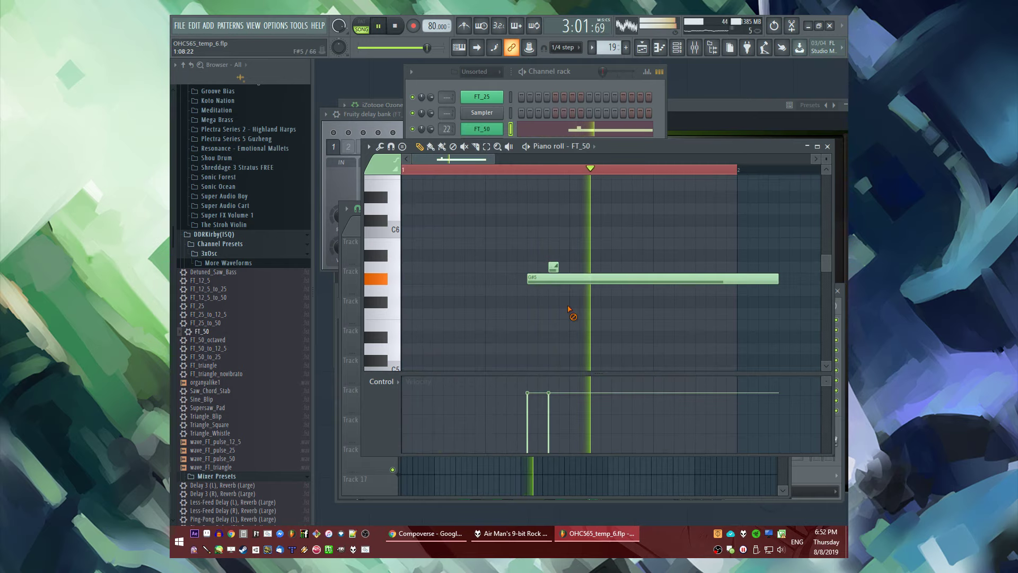
scroll(536, 227, right, 3)
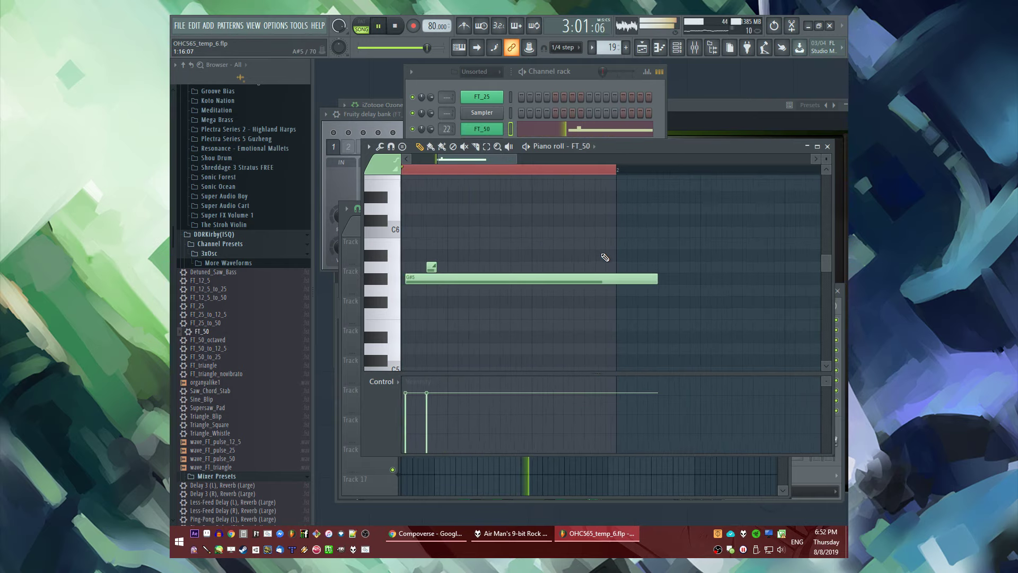
mouse_move(656, 279)
mouse_down()
mouse_move(607, 279)
mouse_move(660, 279)
mouse_up()
key(space)
scroll(562, 297, down, 2)
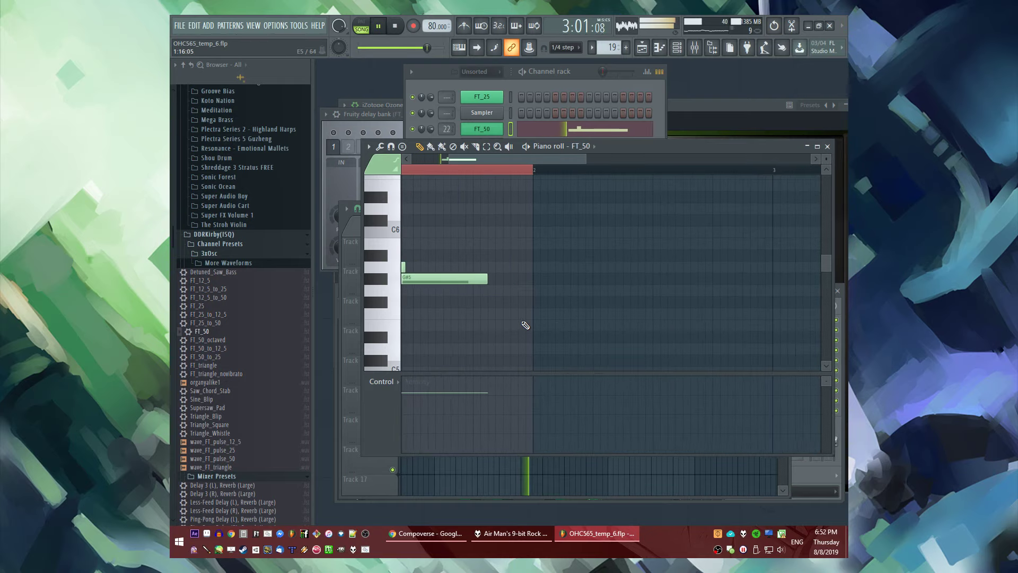
key(space)
Draw an E5 note near the end of bar 1 and a slide note on F5 just before it
click(503, 316)
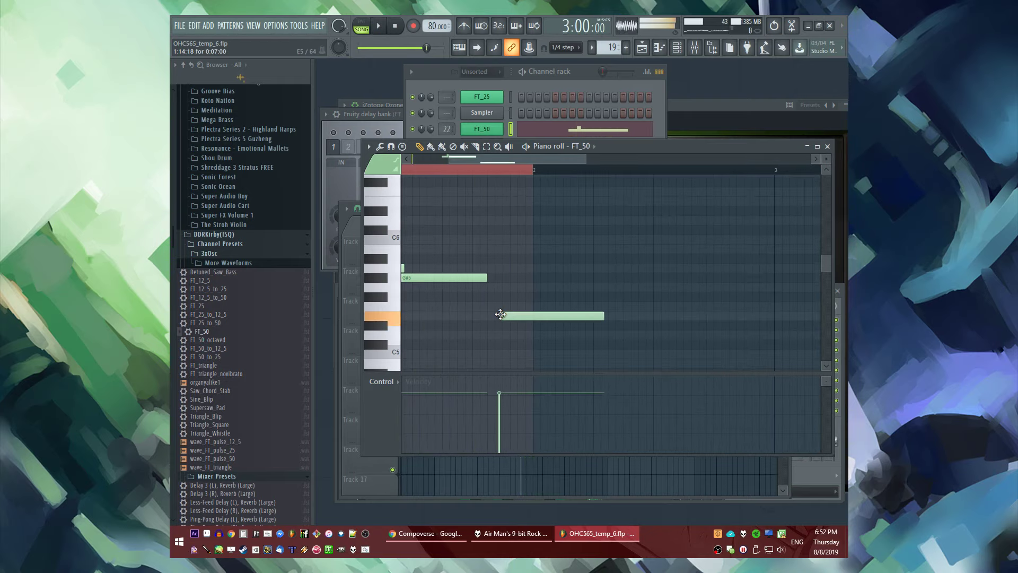
click(496, 306)
key(space)
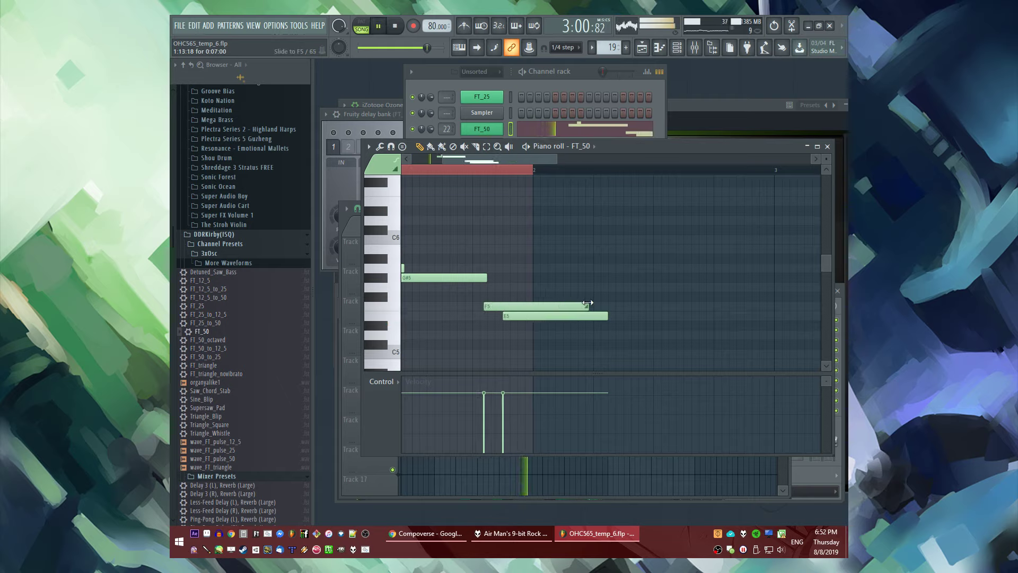
Shorten the slide note and put it on E5, then fit the G#5 and E5 notes so the phrase ends at bar 2
drag(587, 306, 494, 306)
drag(487, 278, 494, 315)
key(space)
key(space)
drag(607, 319, 533, 318)
key(space)
drag(504, 254, 494, 316)
key(space)
Undo the last trial note changes in the FT_50 pattern
key(ctrl+z)
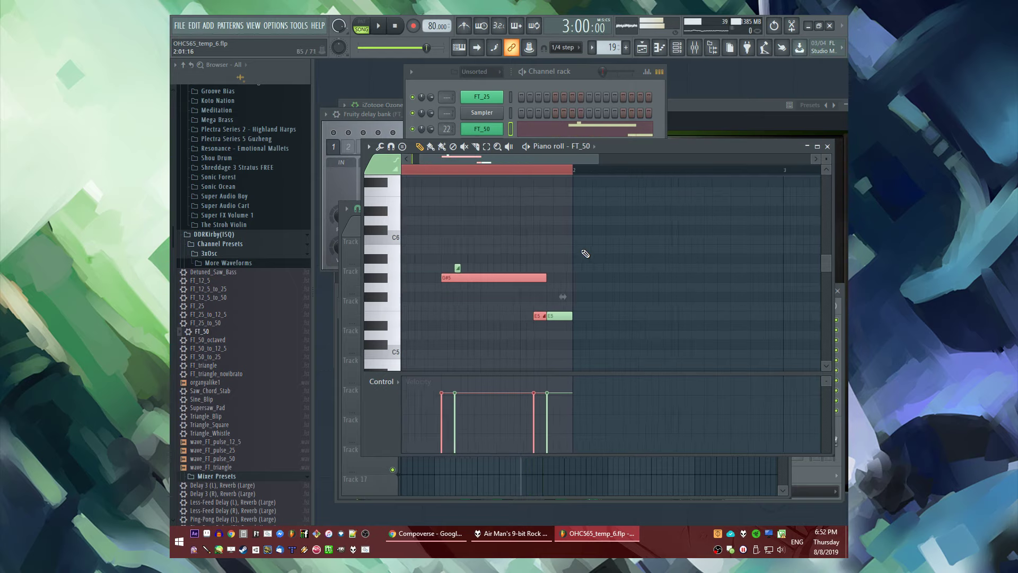
key(space)
key(ctrl+z)
key(ctrl+z)
key(ctrl+z)
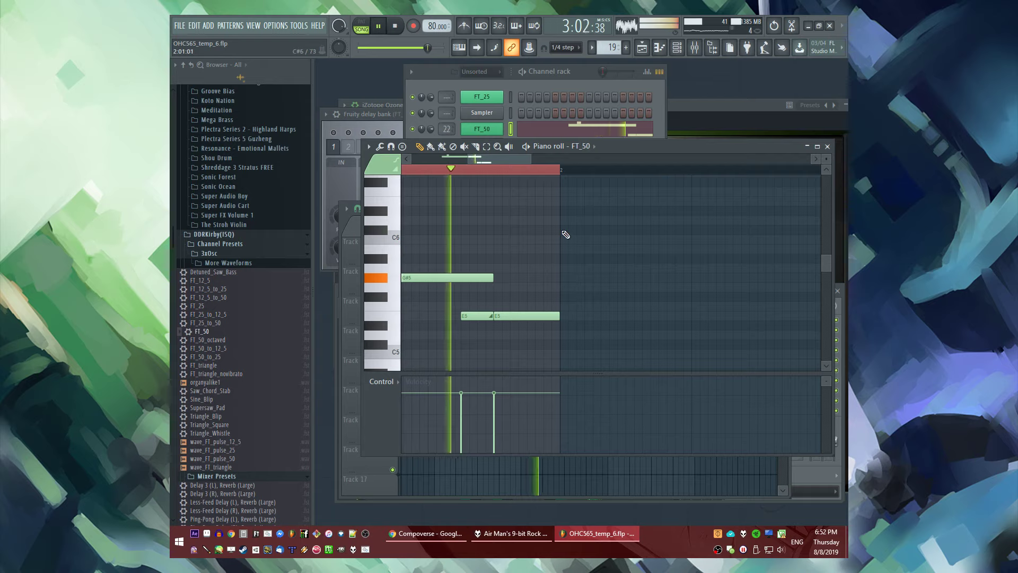
Add a quarter-step D6 grace note at the start of bar 2, followed by a two-step D#6 note
click(563, 220)
key(space)
mouse_move(563, 220)
mouse_down()
mouse_move(572, 209)
mouse_move(568, 220)
mouse_up()
key(space)
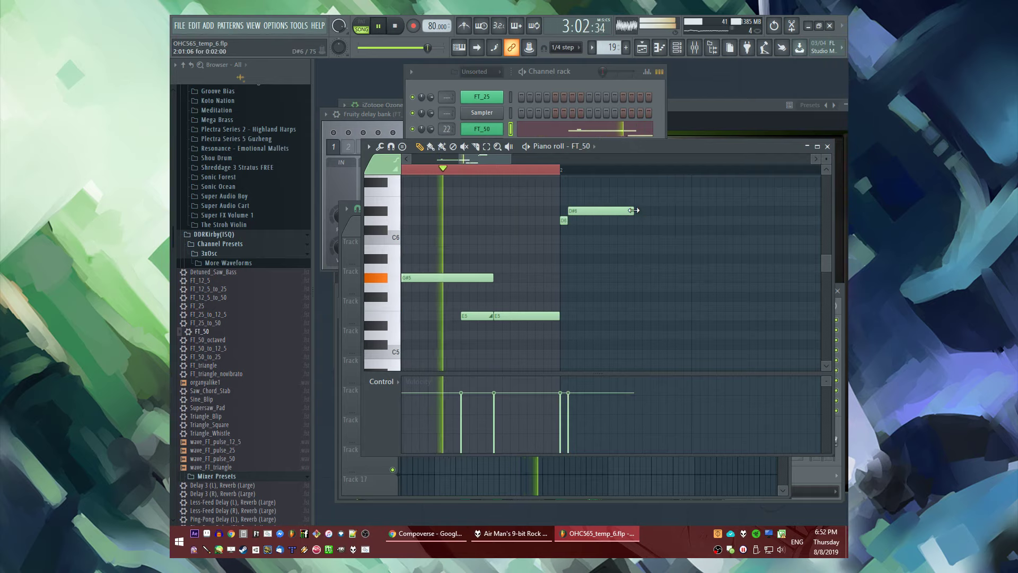
scroll(609, 223, down, 3)
key(space)
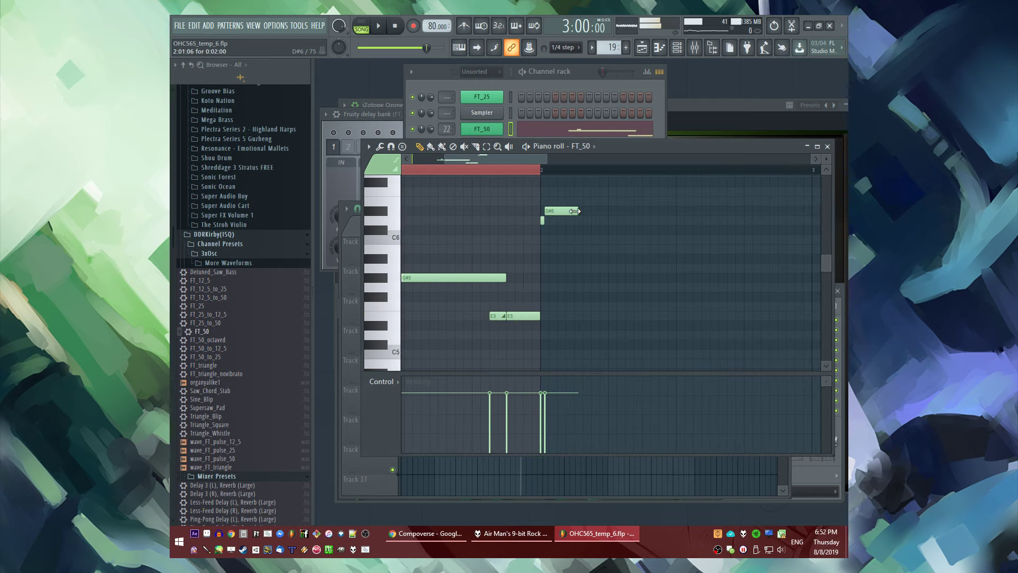
Transpose the two bar 2 notes up one semitone to D#6 and E6 and replay the phrase
drag(577, 205, 520, 235)
key(shift+Up)
click(537, 172)
click(573, 205)
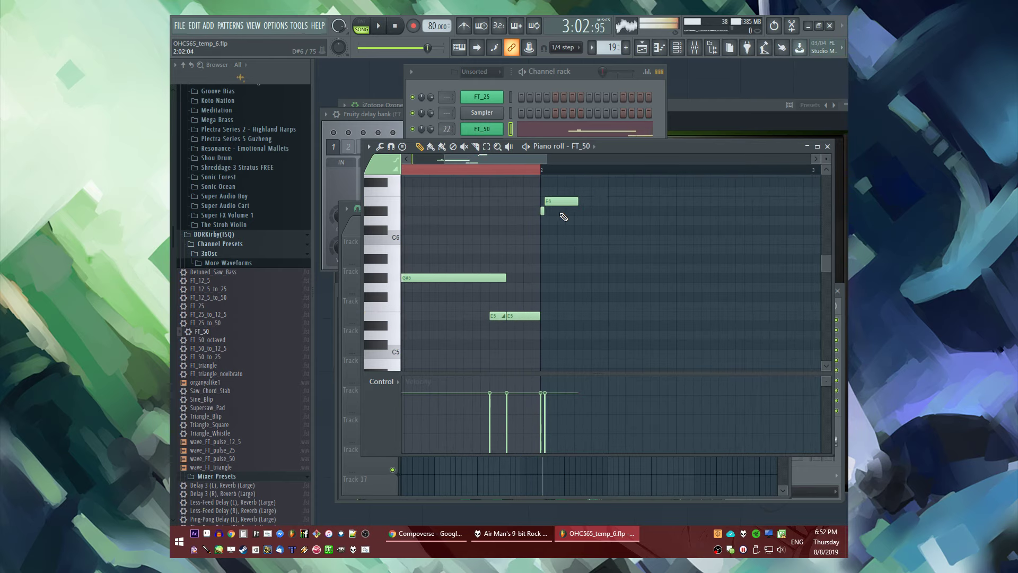
Continue the bar 2 run with a D6 note at 2:03, a C#6 note at 2:05 and an A5 note at 2:07
click(577, 220)
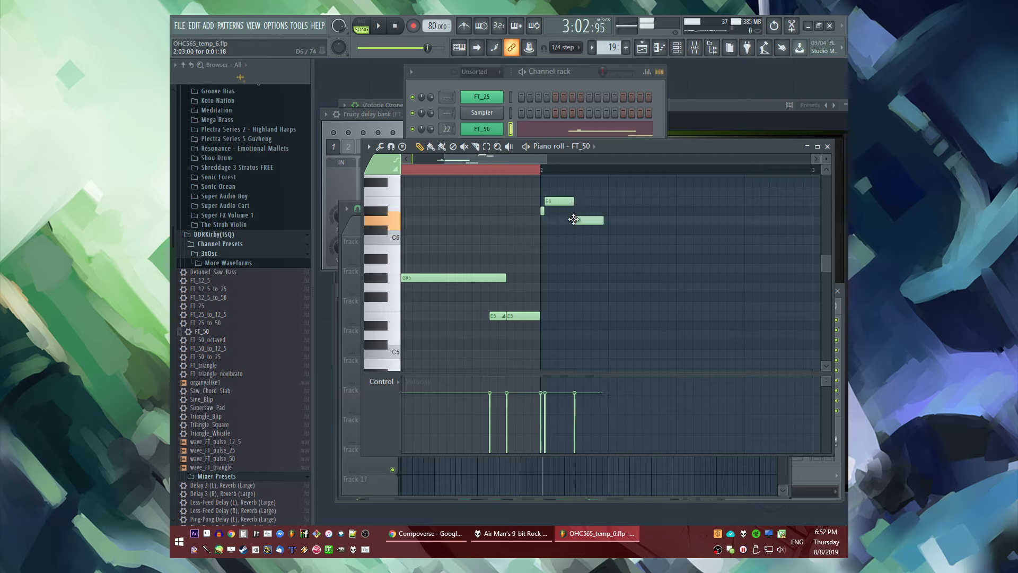
key(space)
key(space)
click(610, 229)
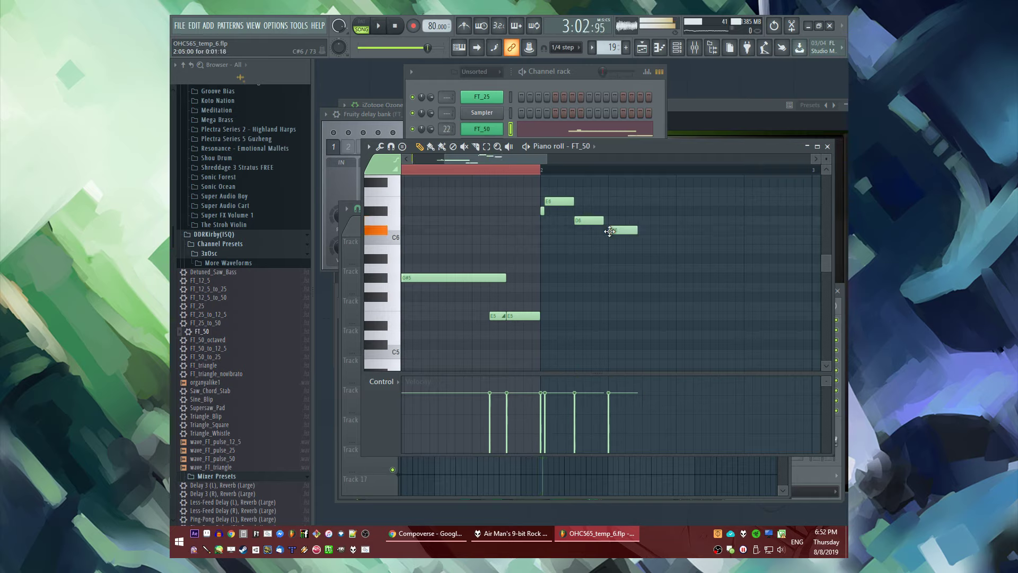
drag(662, 267, 653, 268)
key(space)
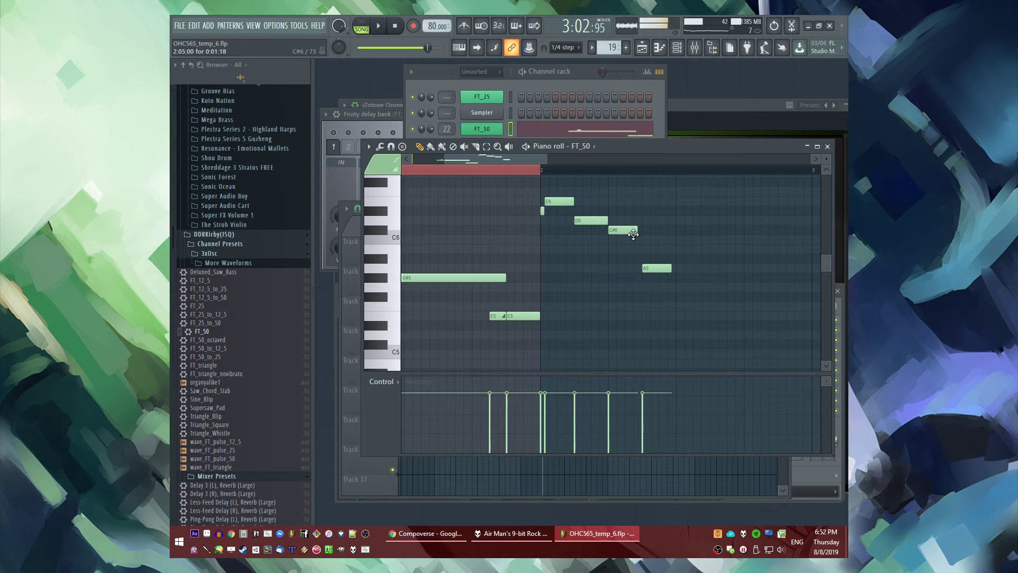
Add an A5 slide note at 2:06, put the held 2:07 note on G#5 and add a short A5 slide at 2:07:06
click(630, 258)
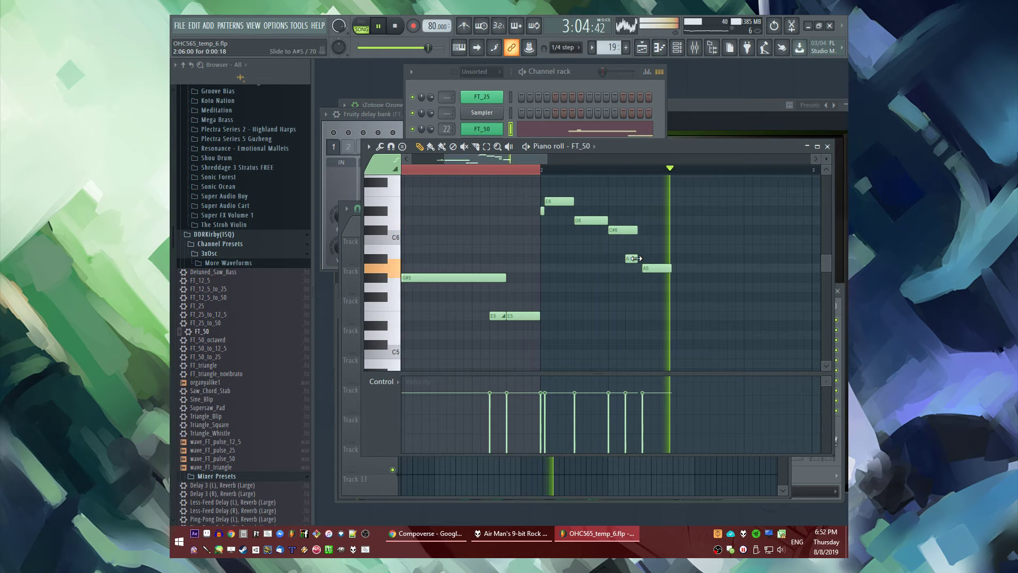
key(space)
scroll(636, 258, up, 2)
drag(636, 260, 635, 273)
drag(605, 225, 819, 268)
key(space)
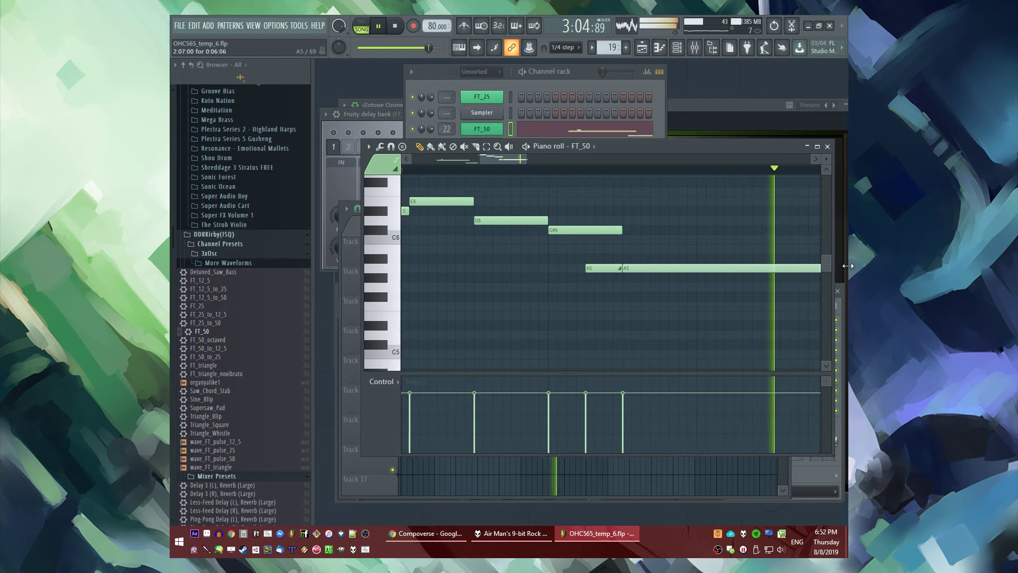
drag(573, 269, 585, 282)
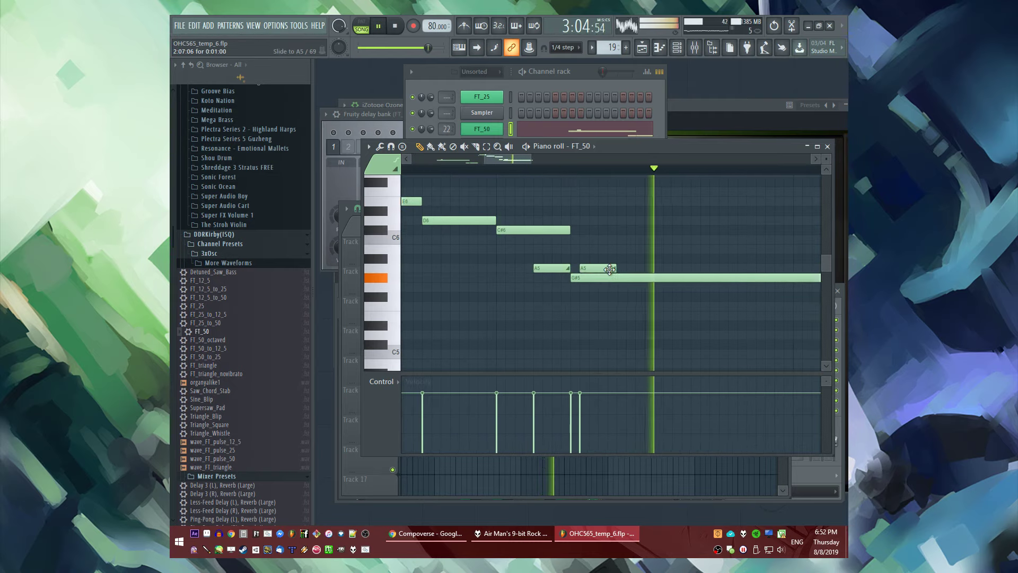
scroll(631, 284, down, 3)
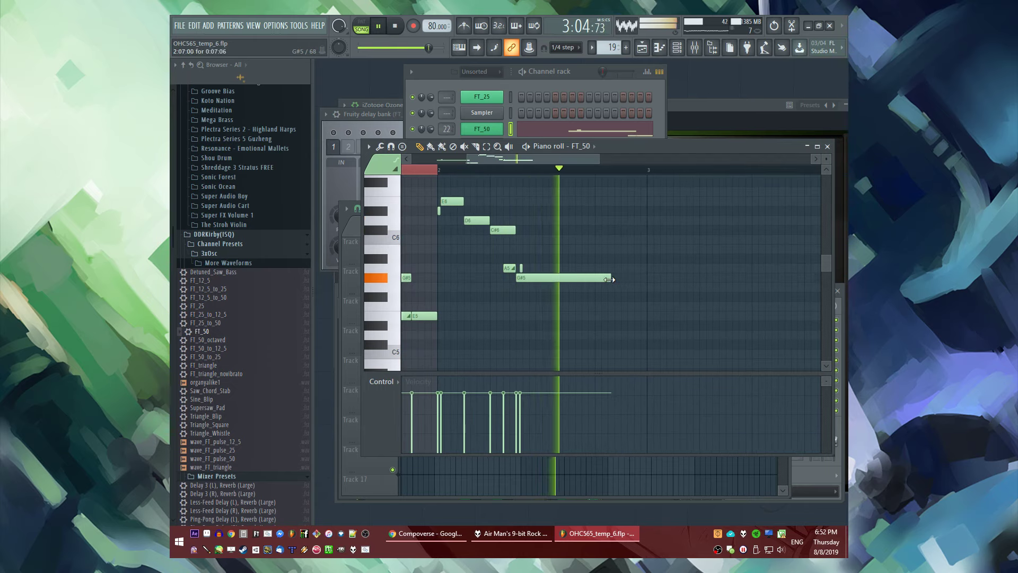
Extend the held G#5 note to 2:15 and add a B5 note there
key(space)
drag(611, 281, 621, 249)
click(624, 258)
key(space)
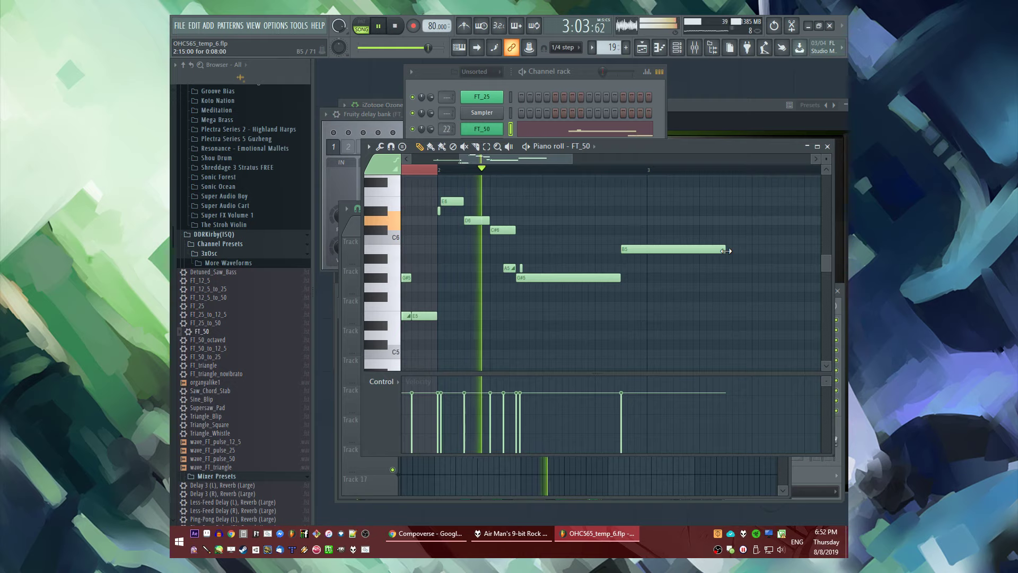
Make the 2:15 B5 two steps long, followed by a long B5 at bar 3 with a short C#6 note above it
drag(725, 249, 821, 252)
click(644, 229)
click(644, 247)
scroll(513, 243, down, 3)
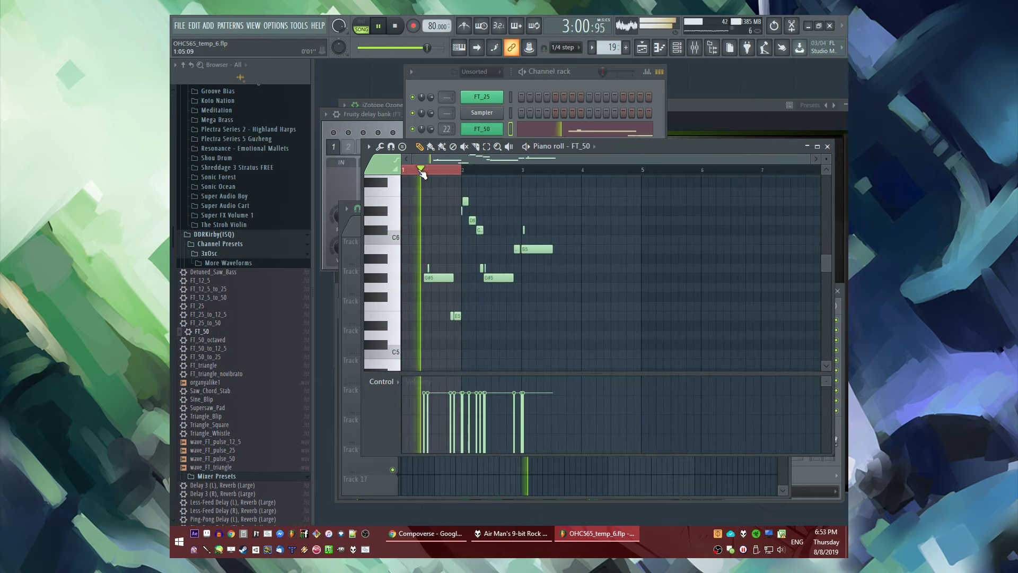
key(ctrl+a)
scroll(462, 200, down, 3)
drag(459, 195, 461, 222)
scroll(459, 331, up, 3)
scroll(466, 234, up, 3)
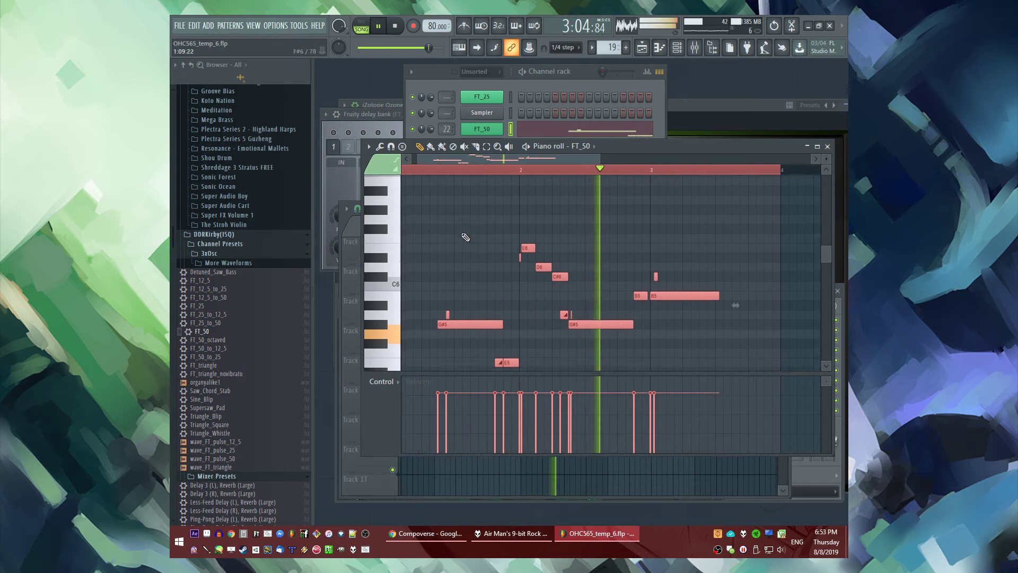
click(485, 175)
click(431, 129)
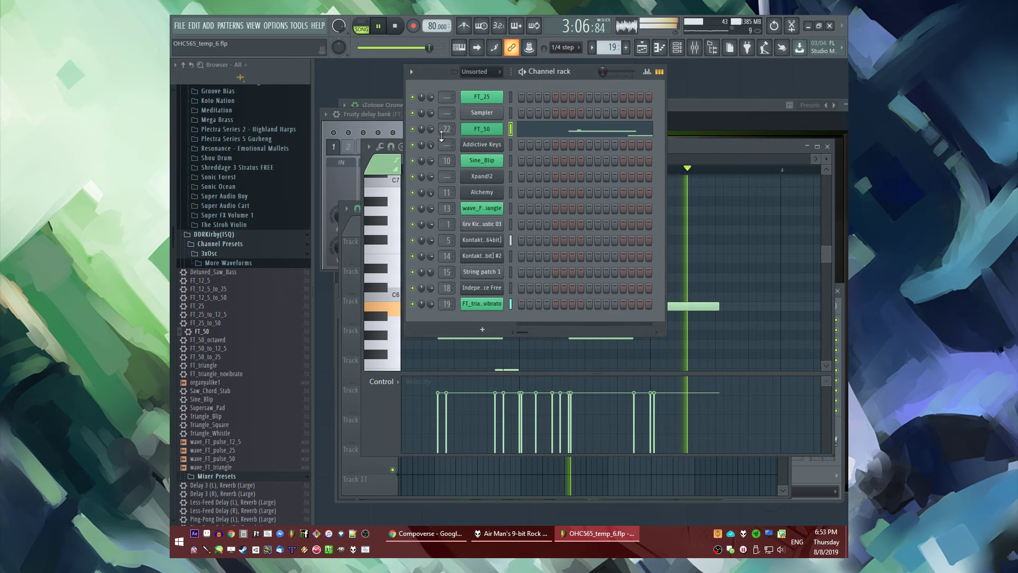
key(Tab)
key(Tab)
key(Tab)
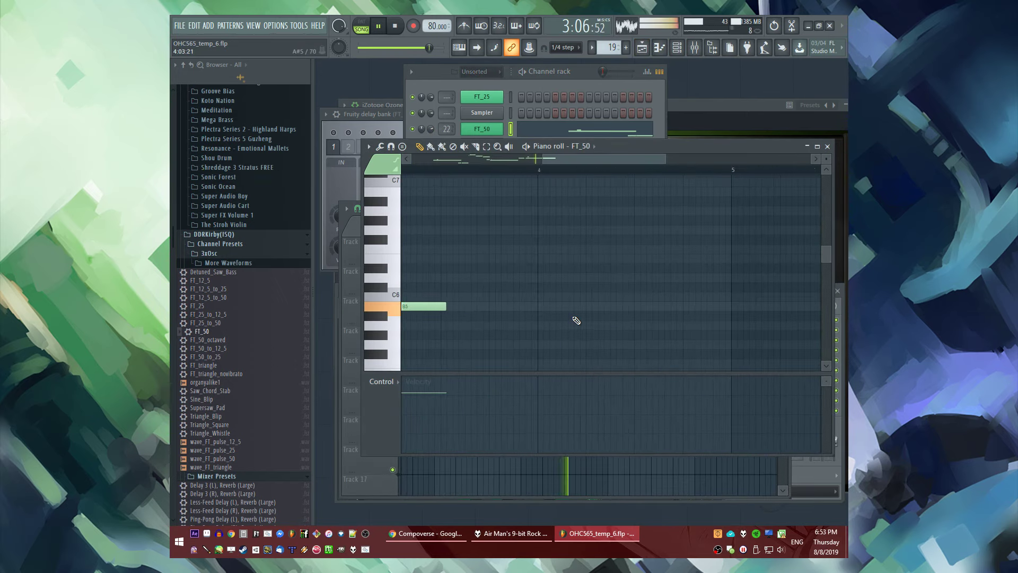
Extend the bar 3 B5 note to 3:15 and finish the bar with one-step A5 and E5 notes
scroll(581, 313, down, 1)
scroll(588, 310, up, 2)
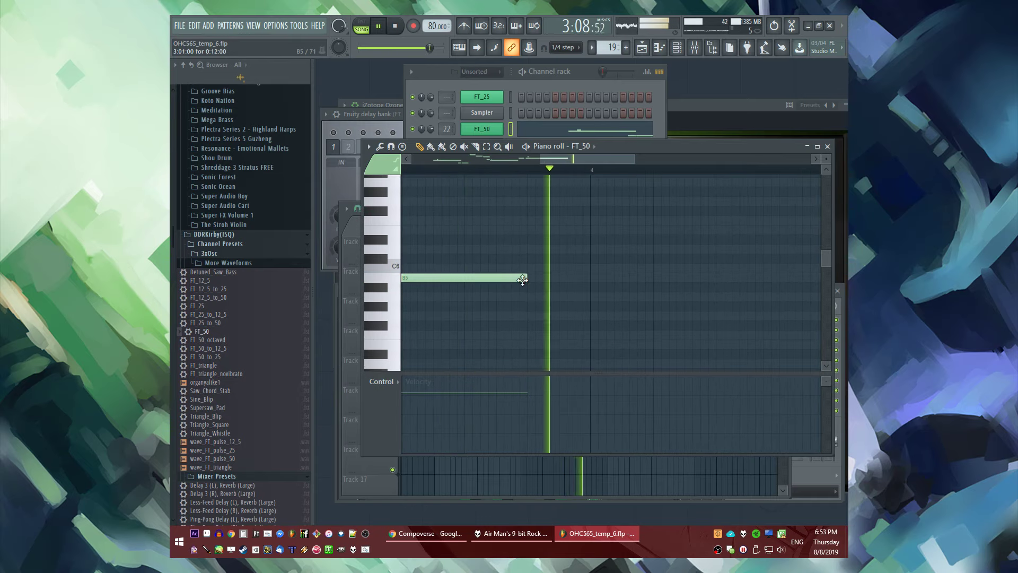
key(space)
click(554, 300)
drag(554, 298, 554, 279)
key(space)
drag(746, 297, 560, 278)
key(space)
key(space)
scroll(578, 302, down, 1)
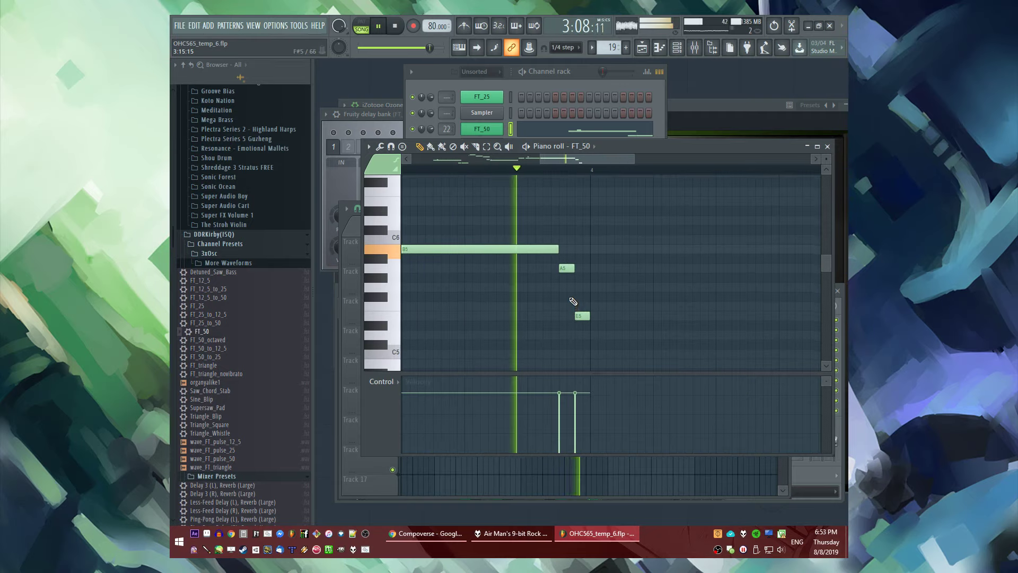
key(space)
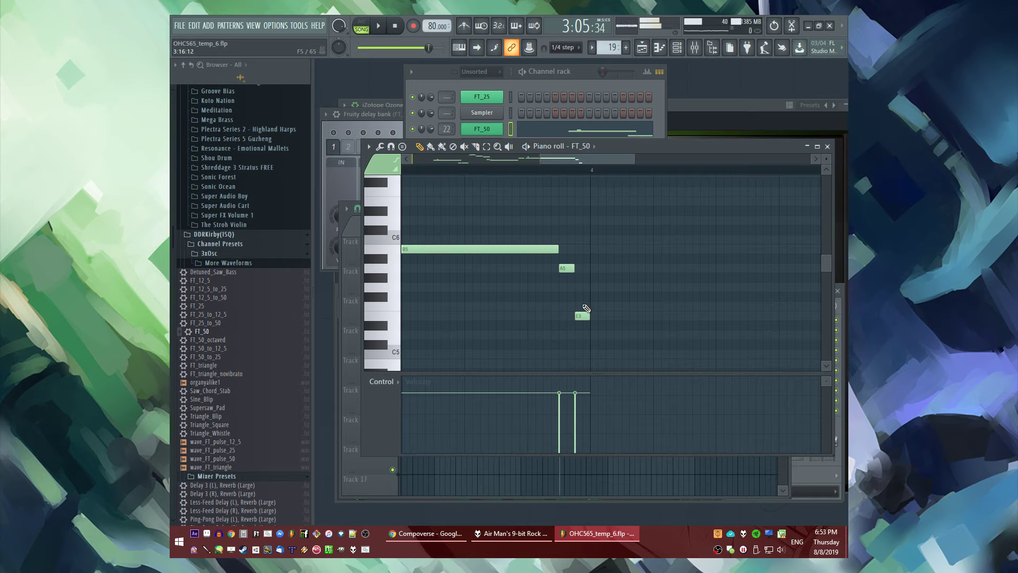
Add a quarter-step G5 grace note at the start of bar 4, leading into a G#5 note that ends at 4:03
click(592, 278)
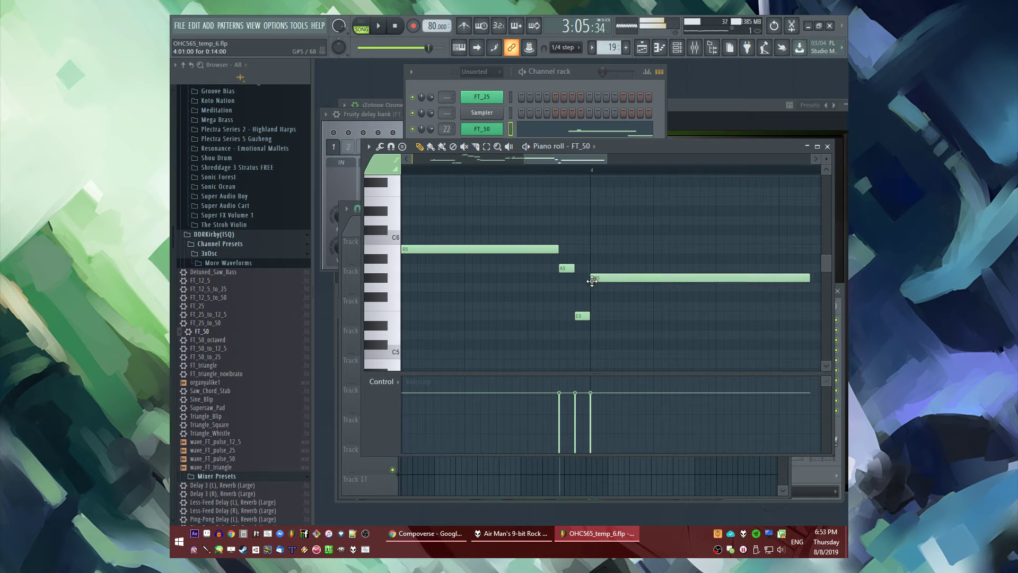
drag(592, 277, 592, 285)
key(space)
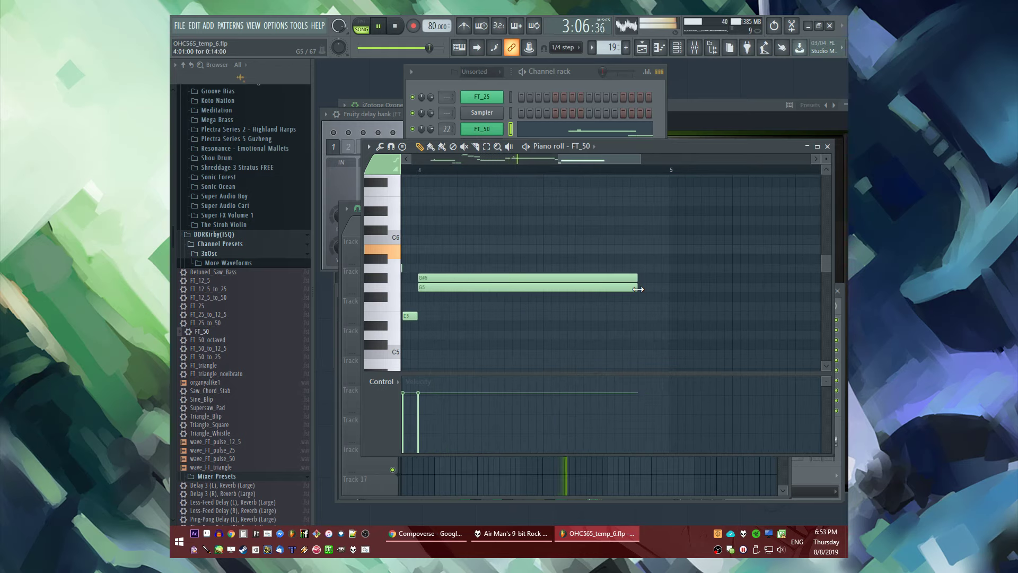
drag(657, 287, 486, 278)
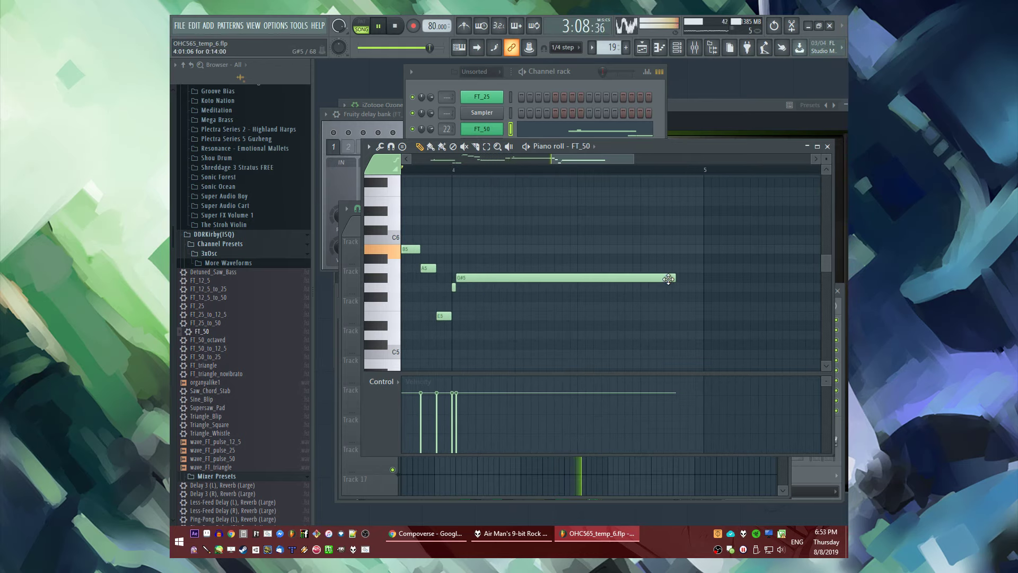
drag(681, 281, 483, 279)
key(space)
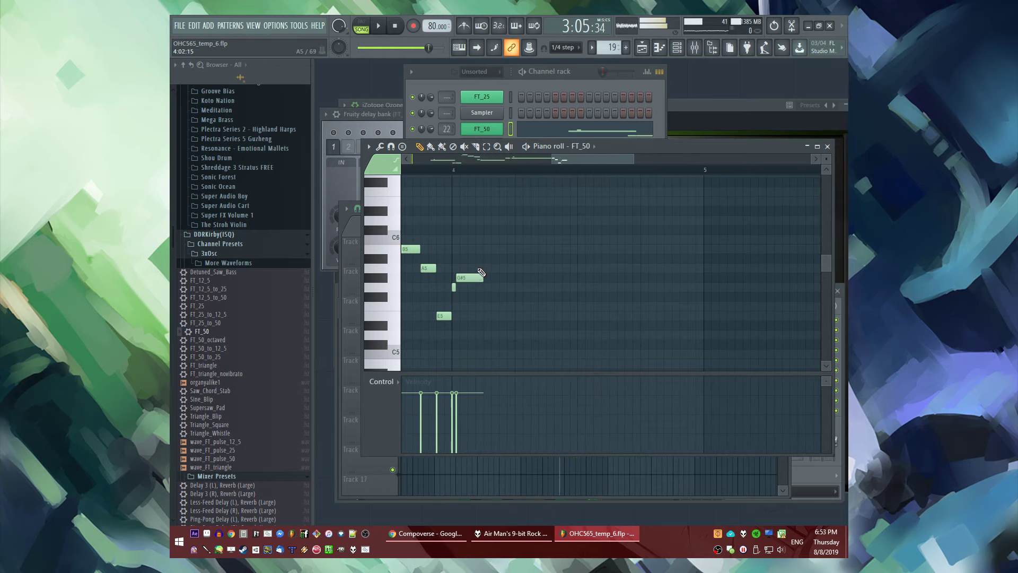
Continue bar 4 with an A5 note at 4:03 and E5 notes at 4:05 and 4:07
click(486, 268)
click(519, 316)
key(space)
click(550, 316)
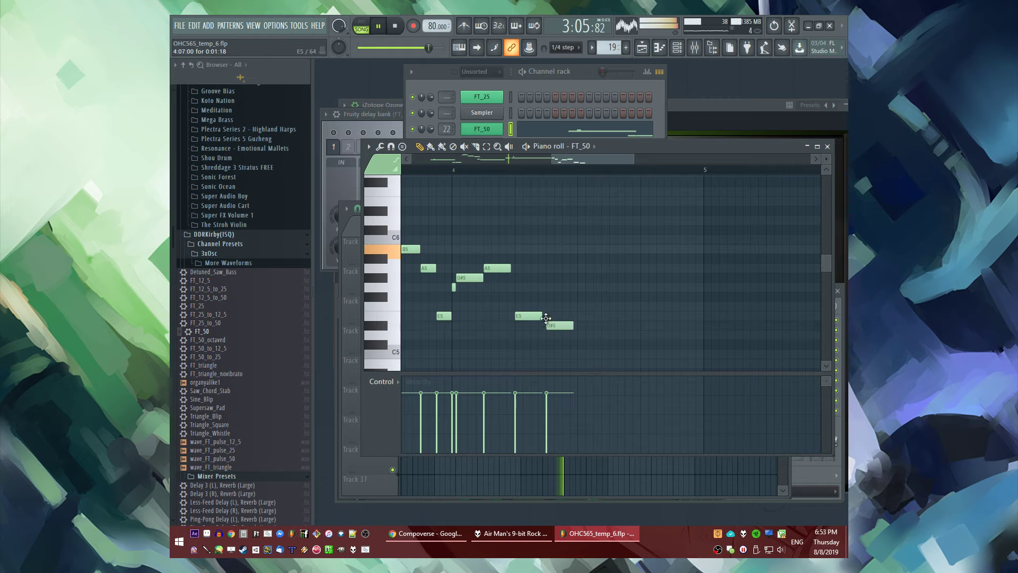
Add a short F#5 slide note at 4:07:12 and extend the E5 note beneath it to 4:13
click(555, 297)
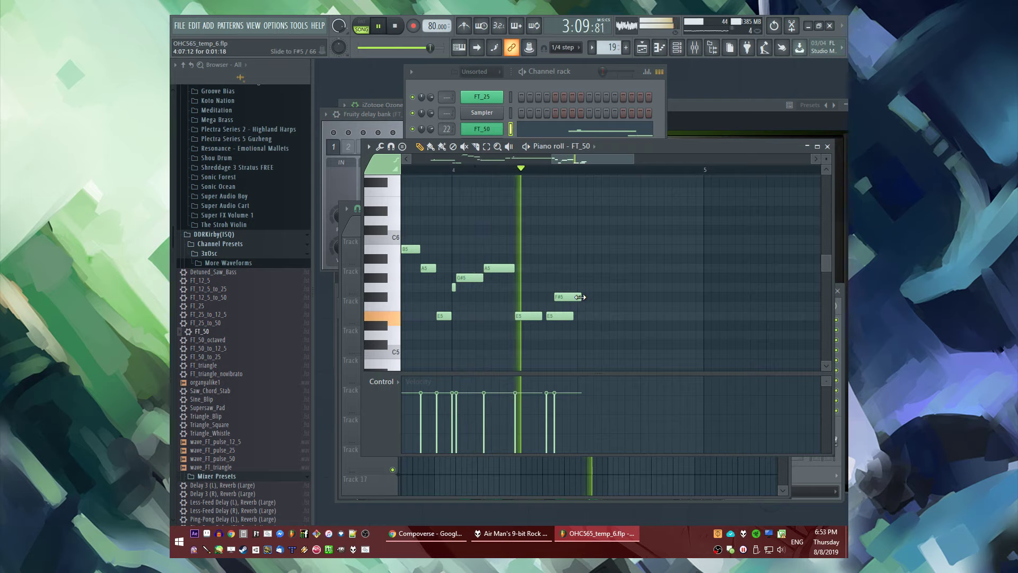
right_click(555, 297)
key(space)
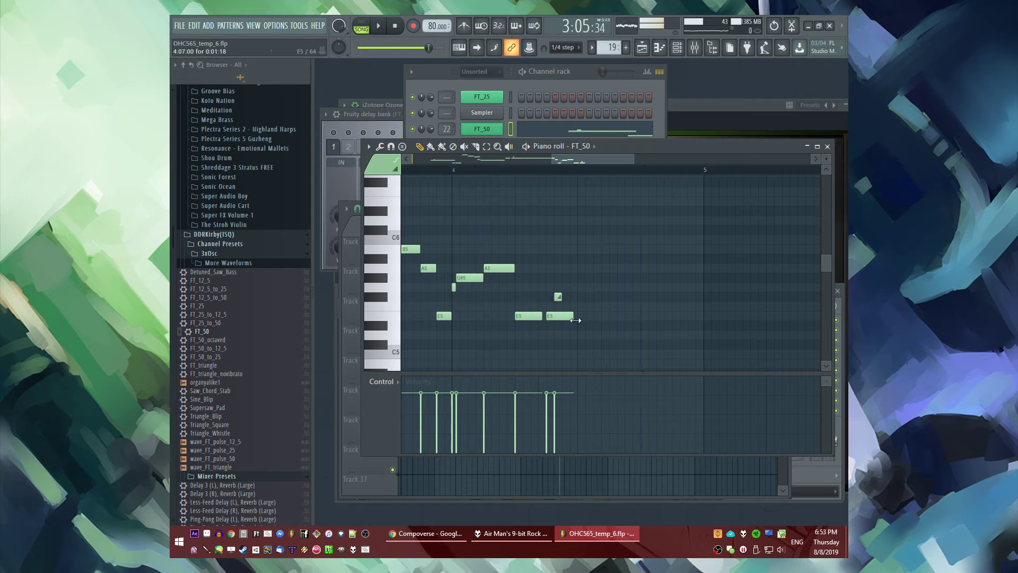
click(505, 171)
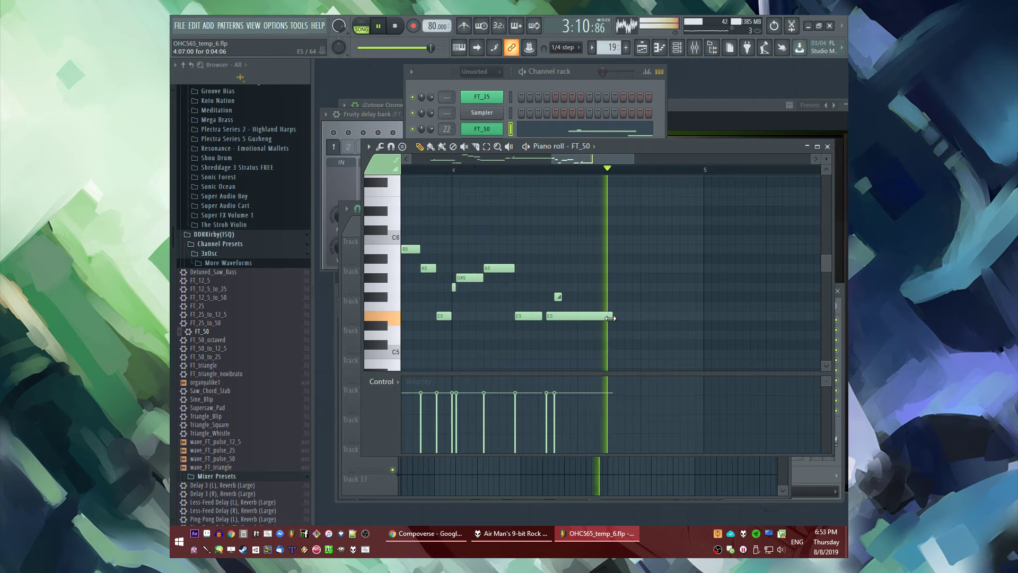
drag(612, 316, 670, 266)
Add a two-step G#5 note at 4:13 and an A5 note from 4:15 held to the start of bar 6
key(space)
click(676, 268)
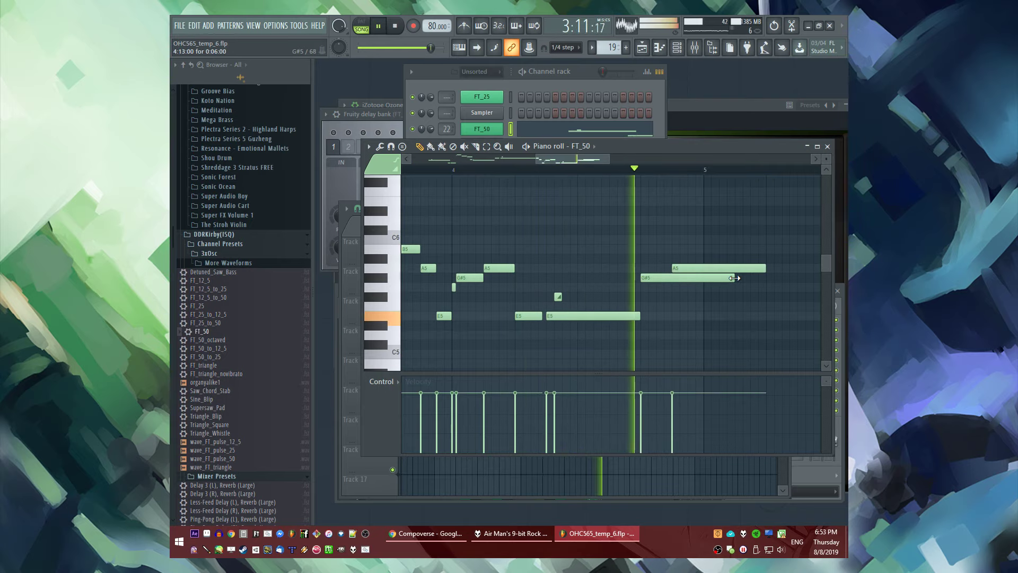
drag(735, 278, 671, 278)
drag(766, 268, 690, 270)
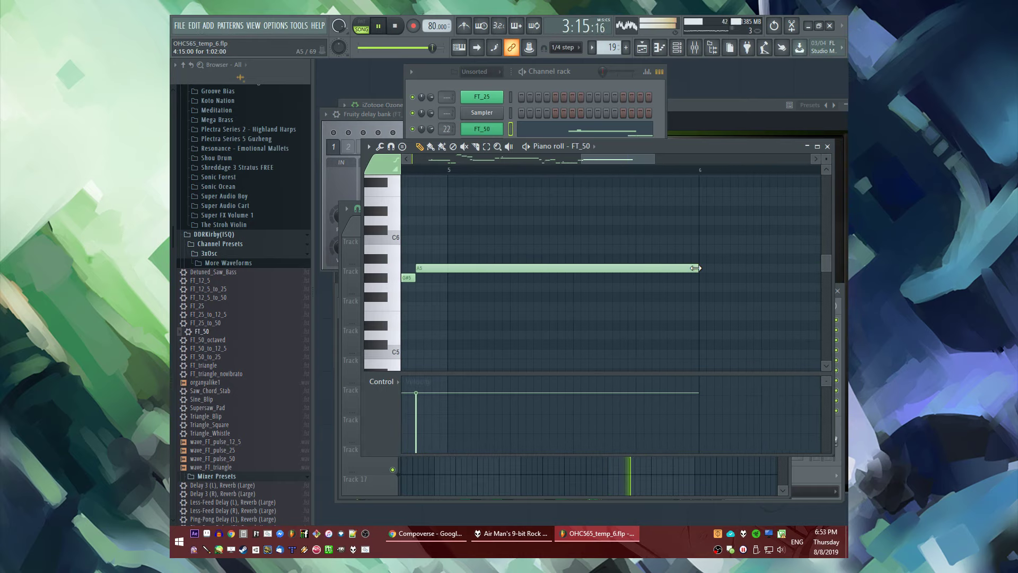
Place a minimum-velocity A5 slide note at 5:09 over the held A5 note and extend the held note past bar 6
scroll(543, 265, down, 3)
click(558, 259)
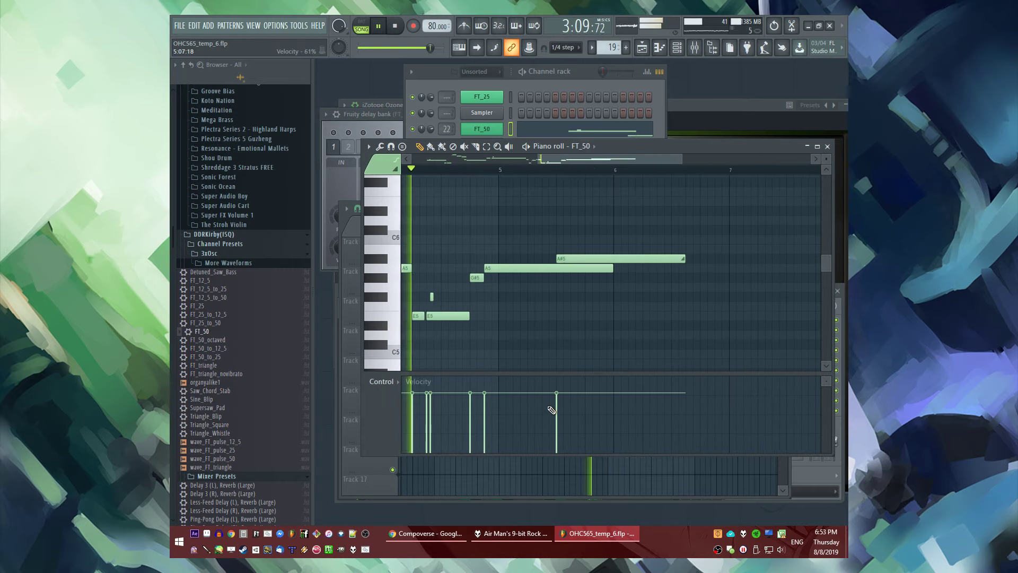
scroll(618, 262, up, 3)
drag(619, 262, 621, 271)
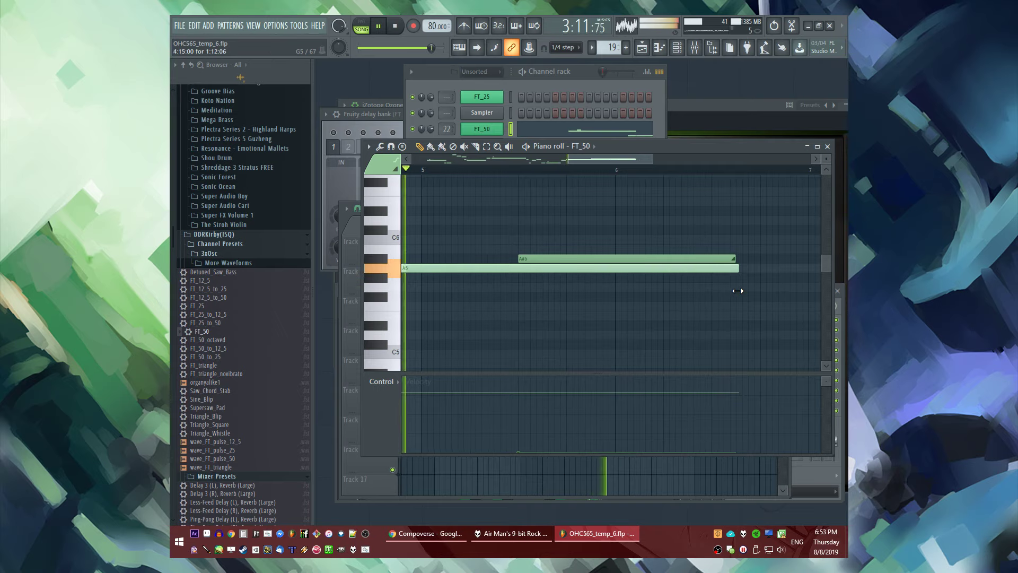
drag(733, 268, 711, 272)
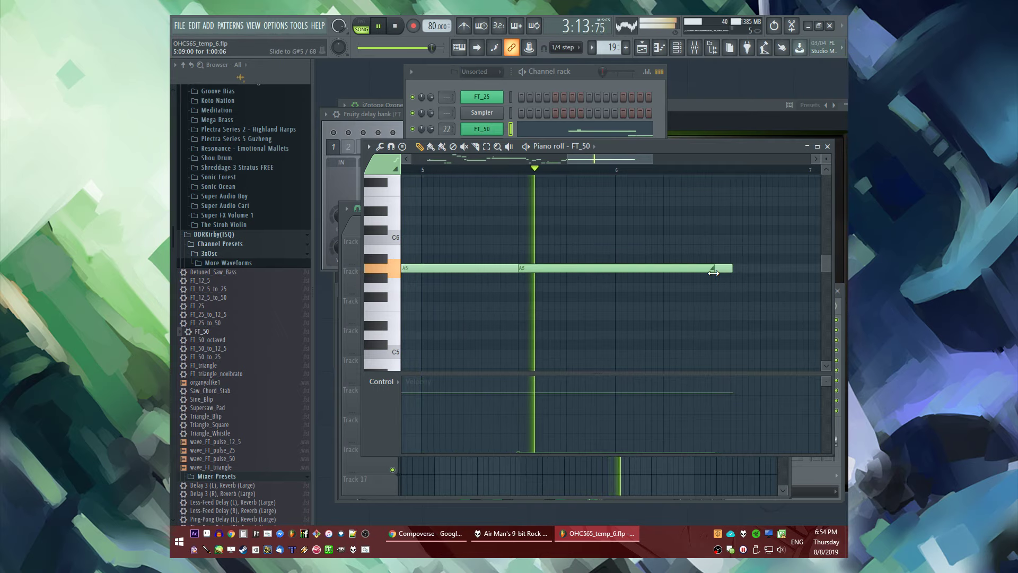
Inspect the FT_50 instrument's pitch envelope and LFO settings while replaying the melody
key(F5)
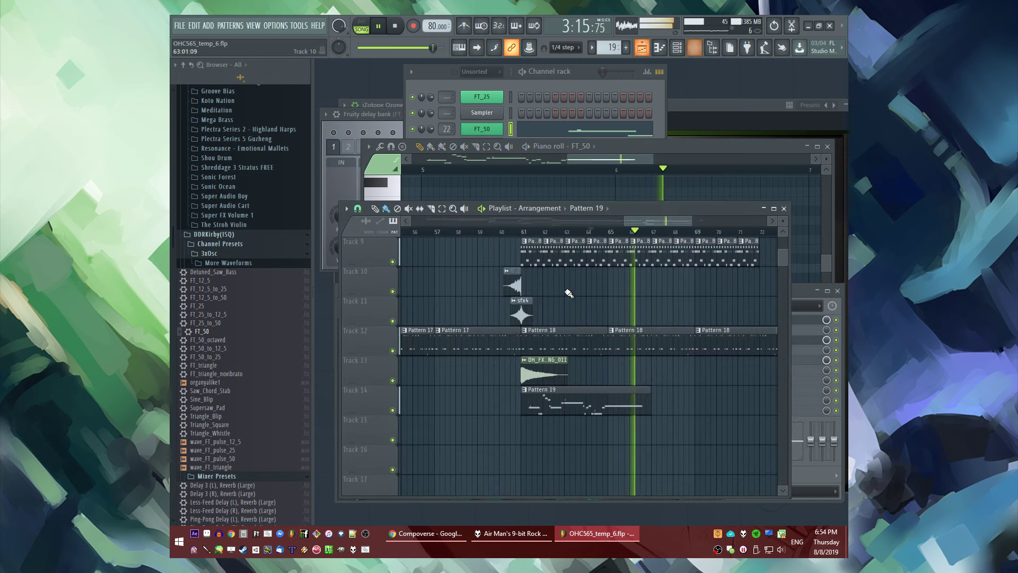
key(F6)
click(477, 129)
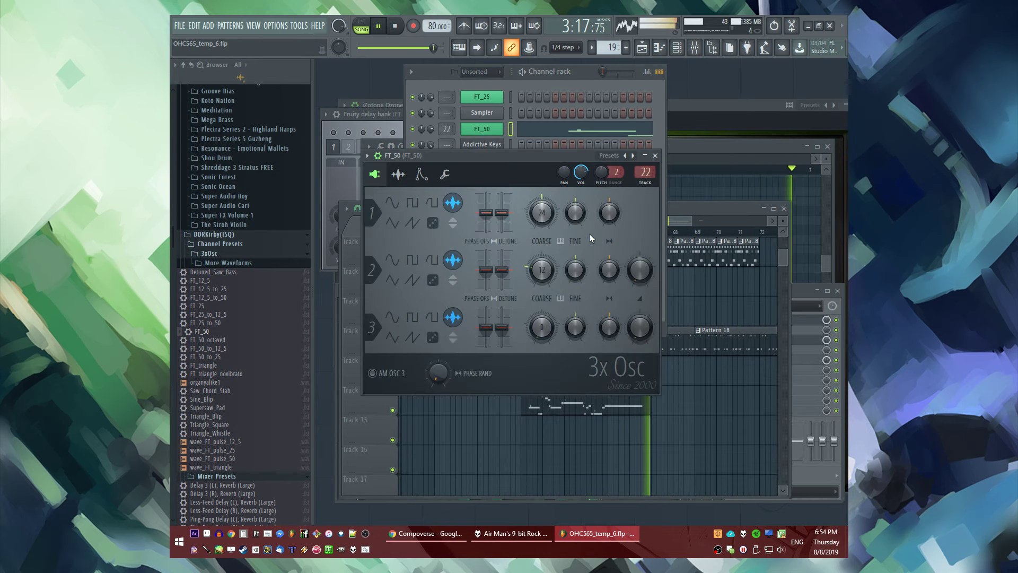
click(419, 173)
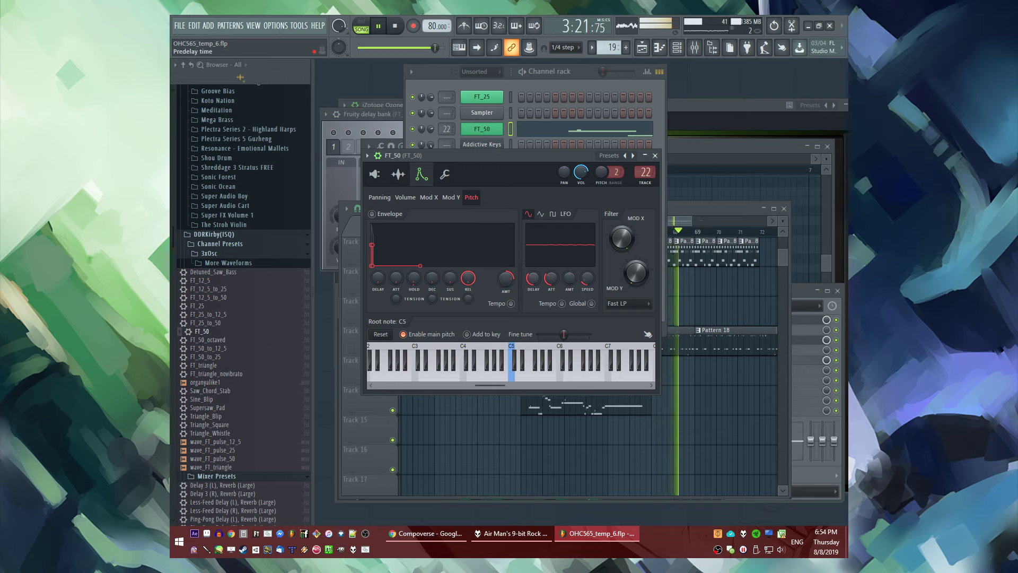
key(space)
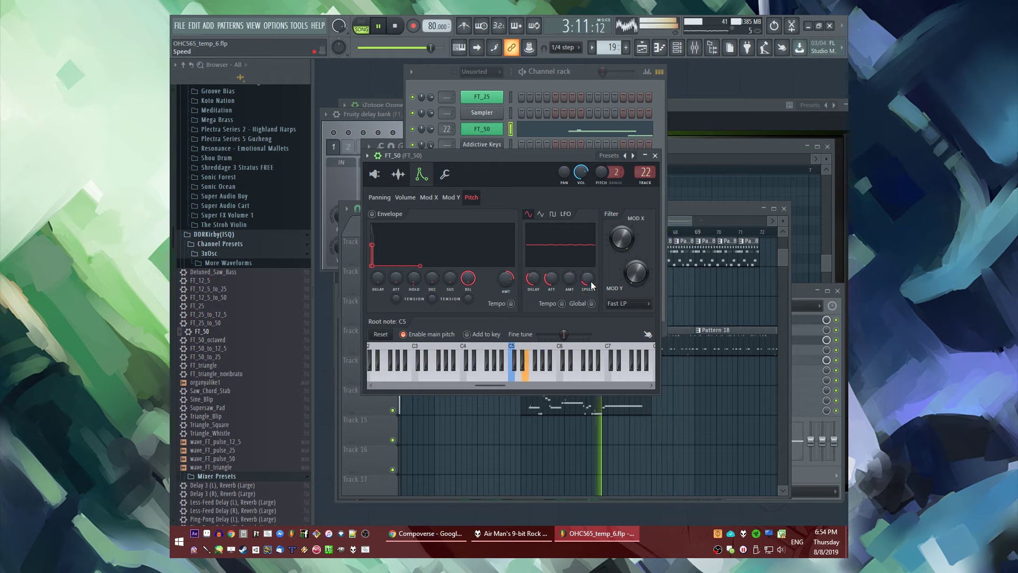
Save the project as the new version OHC565_temp_7.flp and review the playlist around bars 61 to 72
click(699, 381)
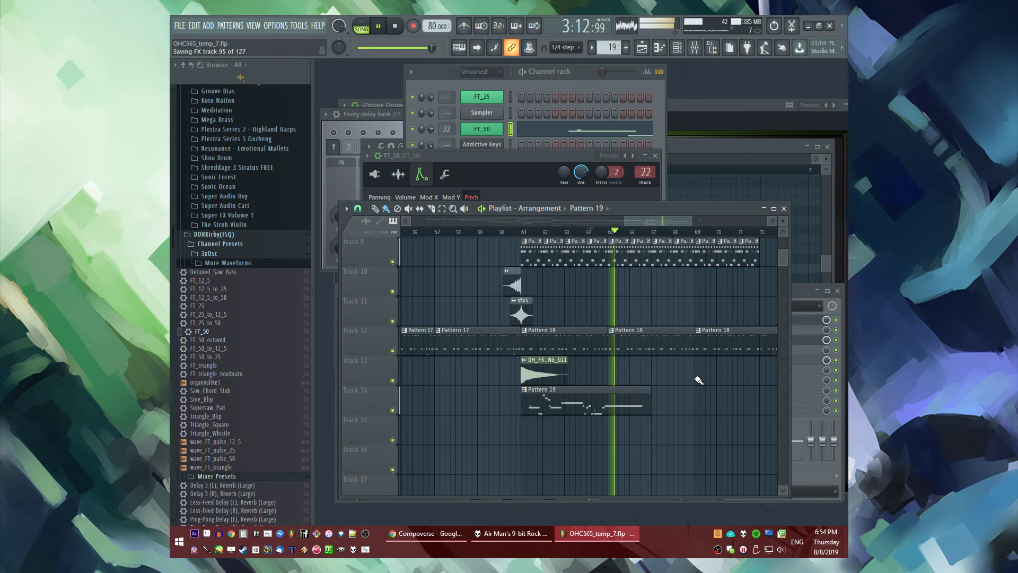
scroll(628, 360, up, 2)
scroll(620, 359, up, 1)
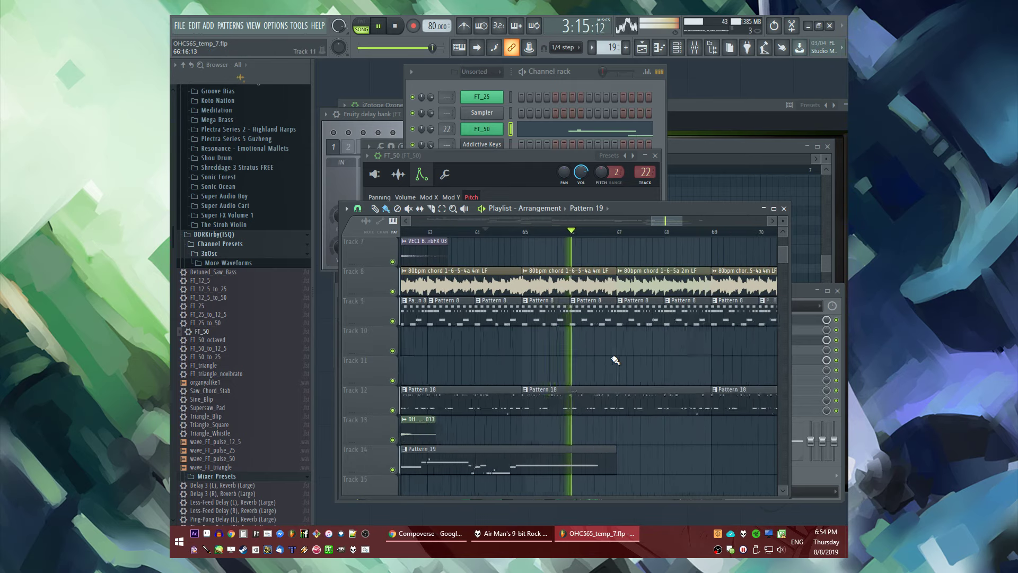
scroll(614, 357, down, 1)
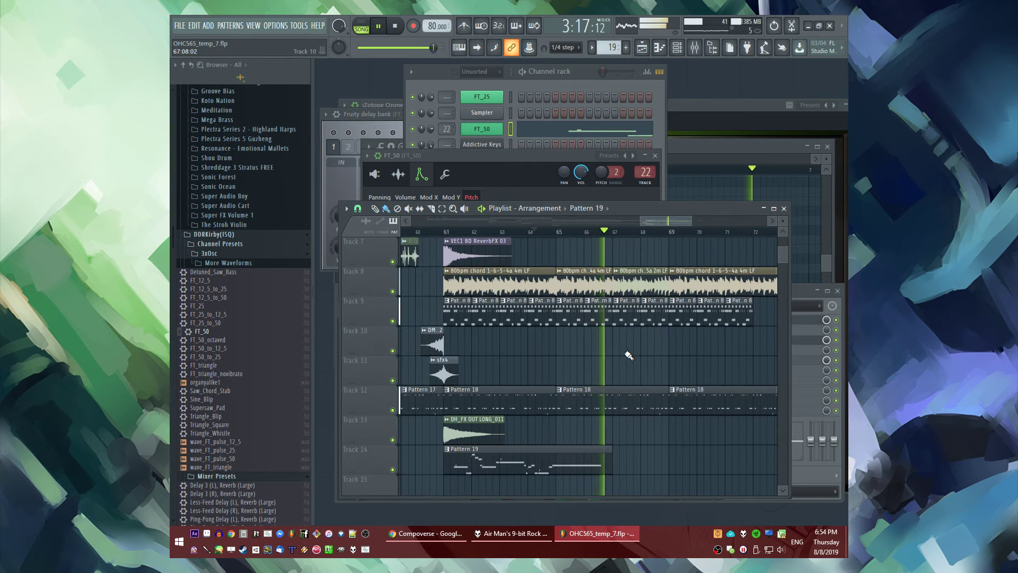
Place a second Pattern 4 clip on Track 6 at bar 69
scroll(629, 355, down, 1)
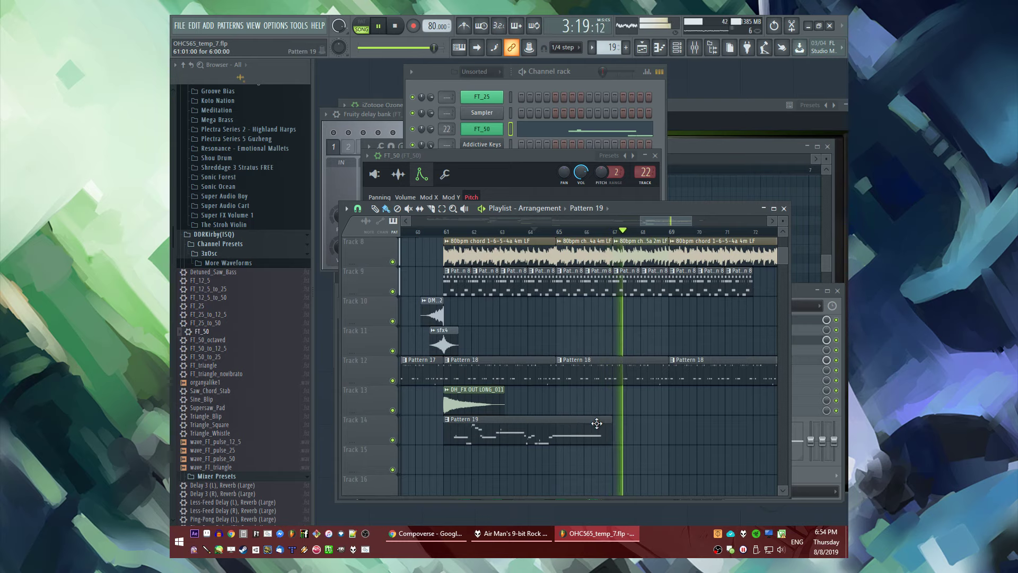
scroll(668, 400, up, 1)
scroll(687, 359, up, 2)
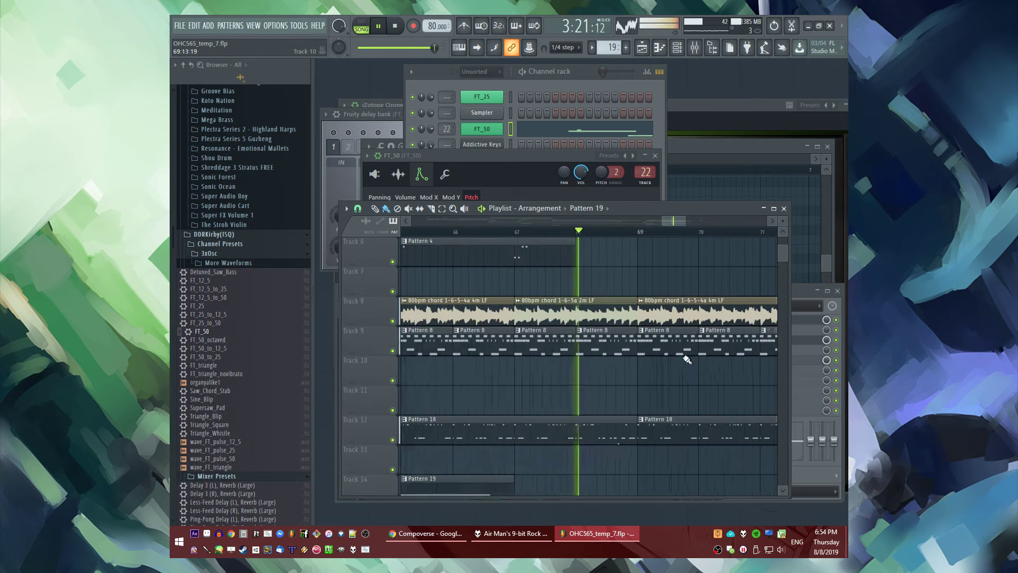
scroll(636, 361, down, 2)
scroll(584, 339, up, 2)
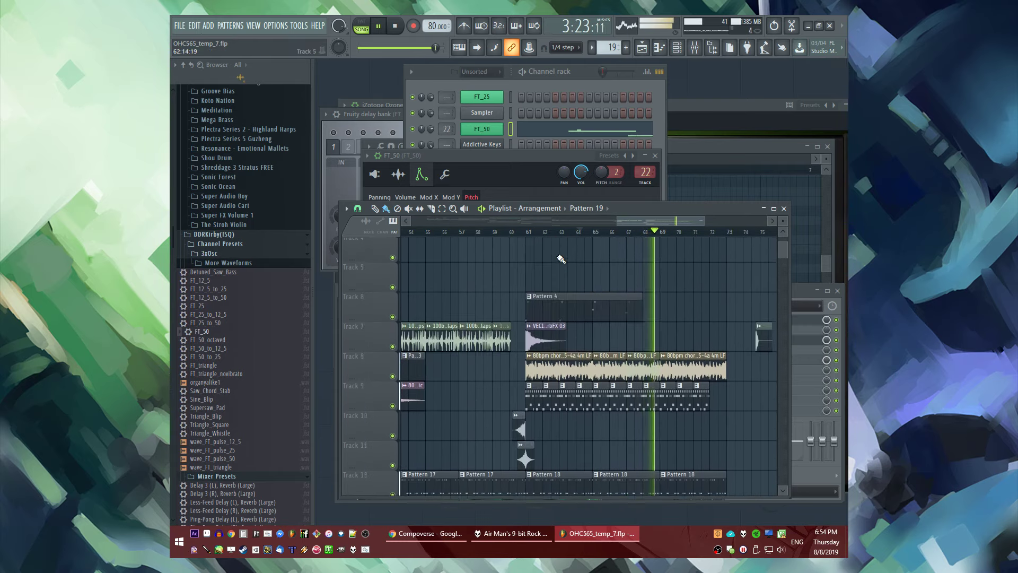
click(664, 316)
scroll(663, 372, down, 3)
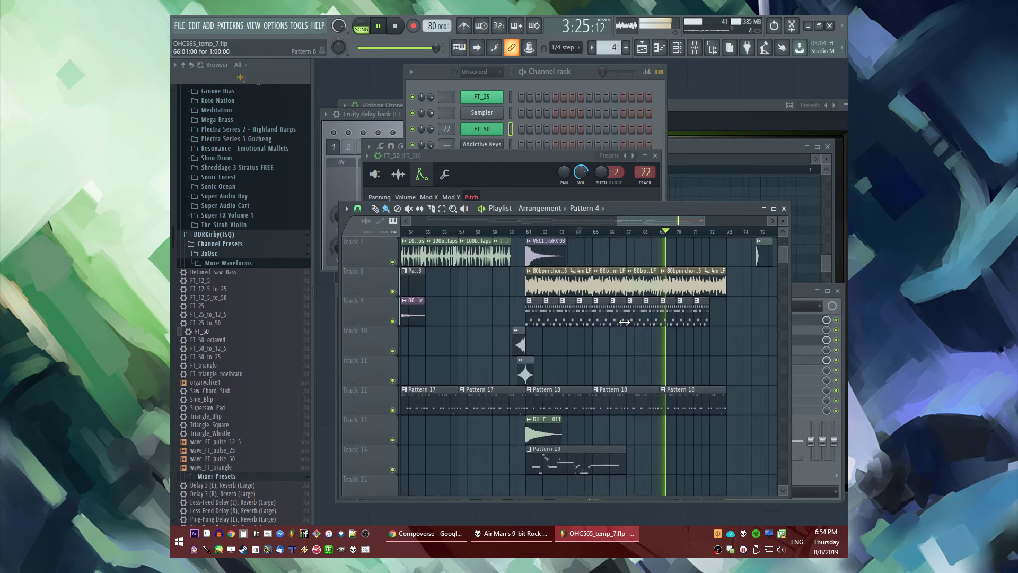
scroll(663, 349, up, 3)
scroll(684, 322, down, 1)
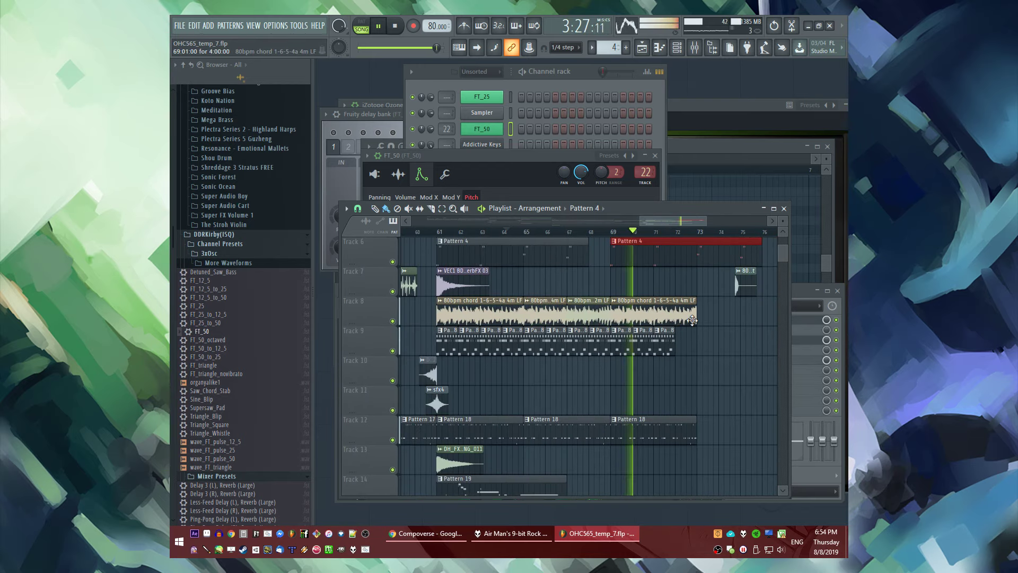
Repeat the 80bpm chord 1-6-5-4a 4m LF loop at bar 73 on Track 8 and move the hard short strum to just before bar 77
scroll(733, 338, up, 2)
scroll(709, 427, up, 3)
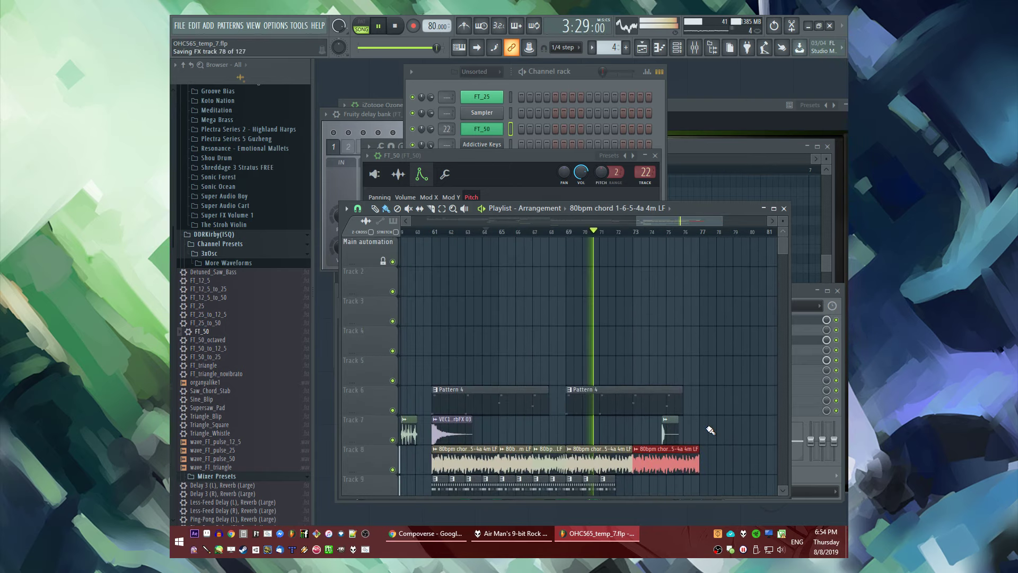
click(653, 371)
drag(695, 378, 748, 378)
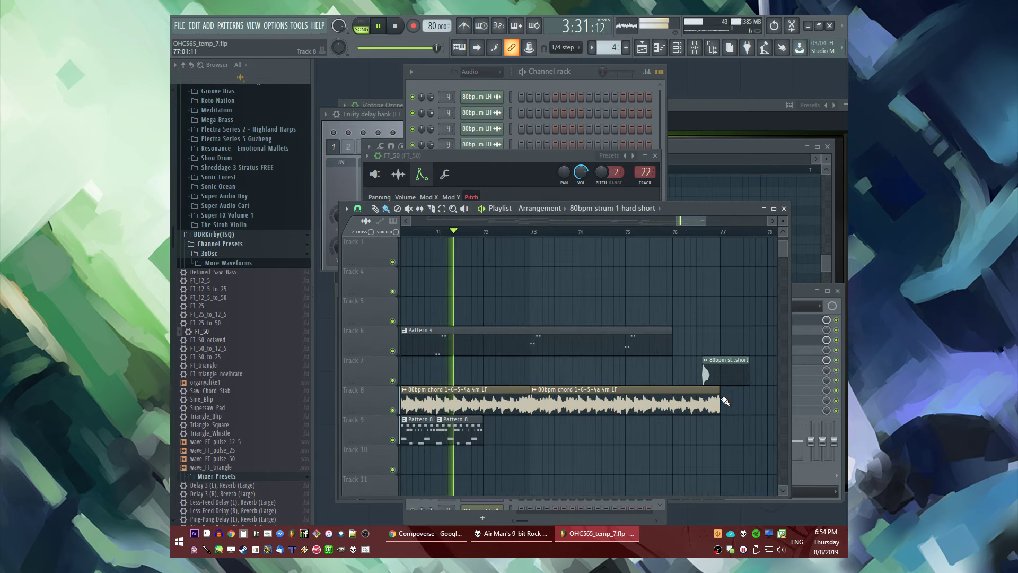
Place the 80bpm chord 1-6-5a 2m LF loop at bar 75 on Track 8, trimming the preceding 4m loop to end there
scroll(718, 402, down, 3)
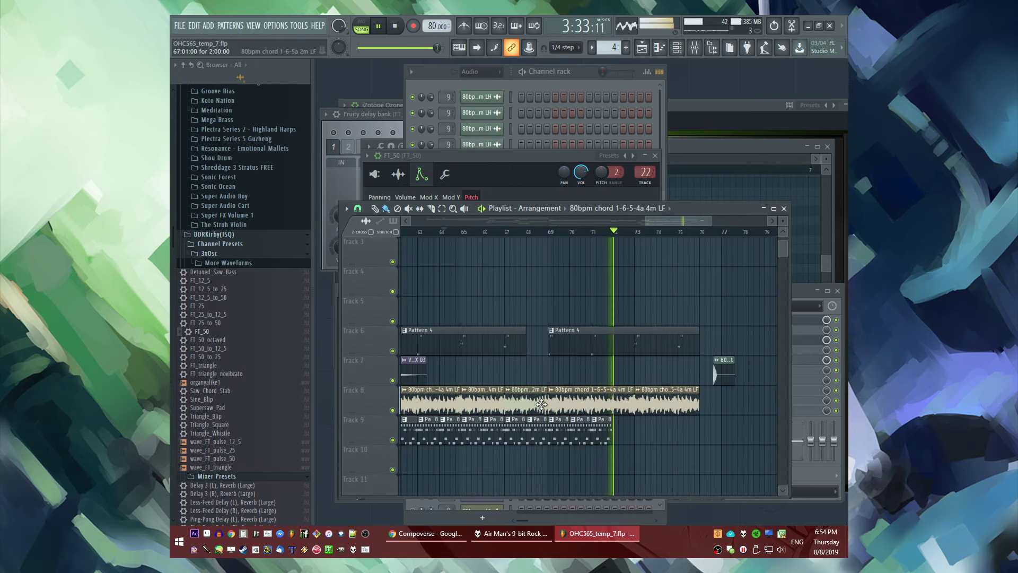
click(541, 404)
click(690, 429)
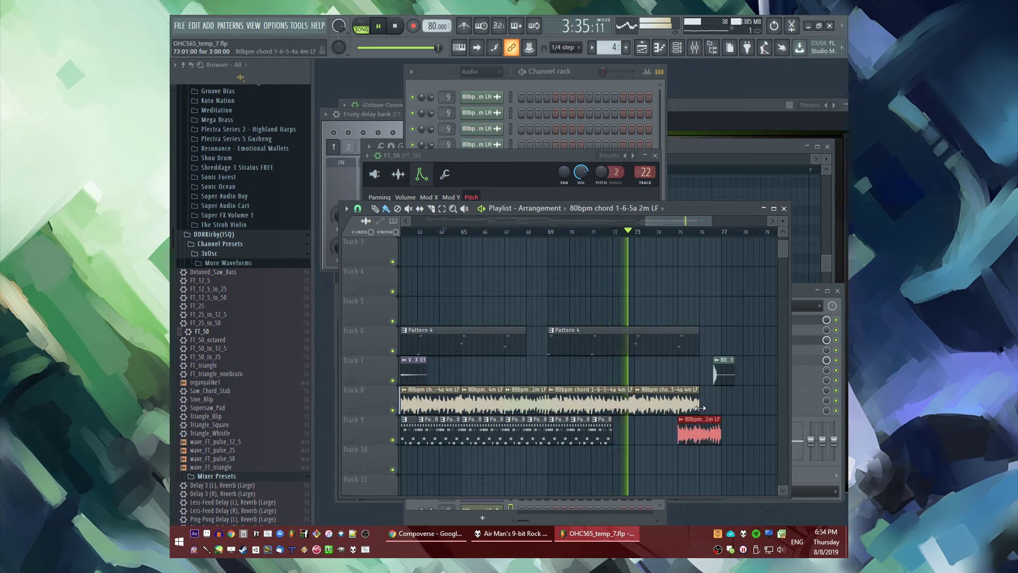
drag(689, 430, 689, 403)
Repeat the Pattern 8 clips on Track 9 up to bar 77 and add another Pattern 18 clip at bar 73 on Track 12
scroll(636, 403, down, 2)
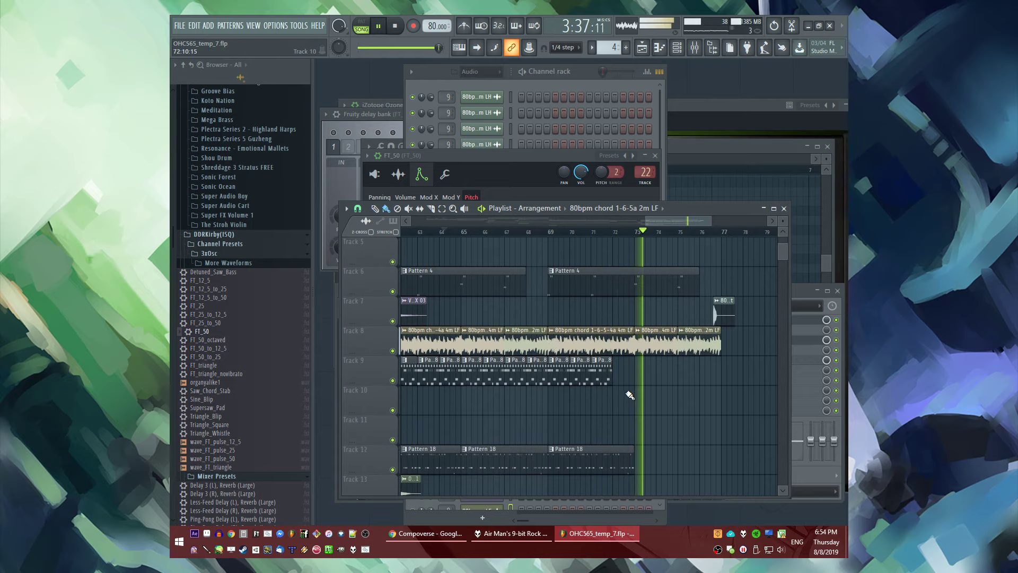
drag(625, 358, 549, 386)
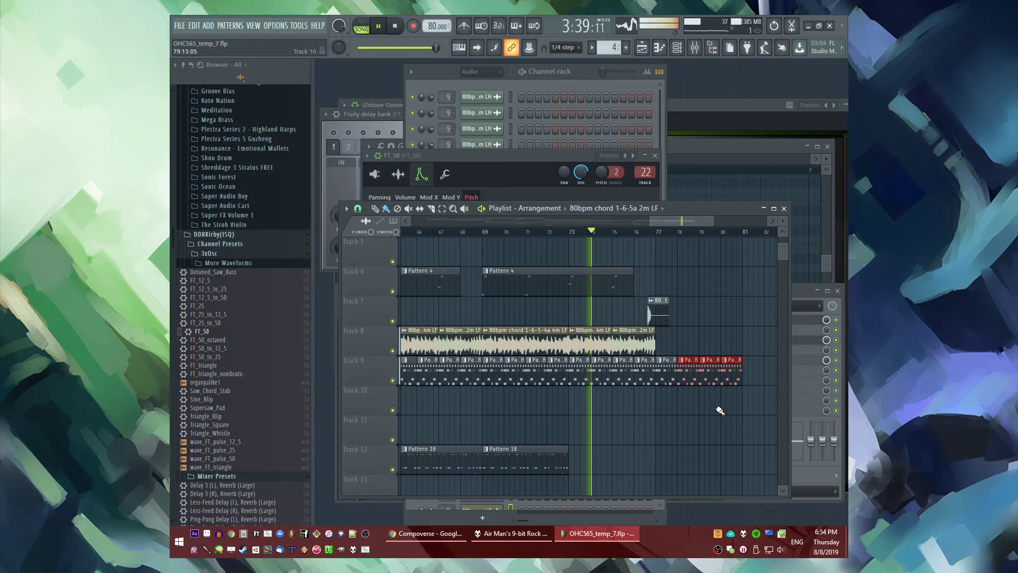
scroll(626, 385, down, 3)
click(562, 375)
key(ctrl+b)
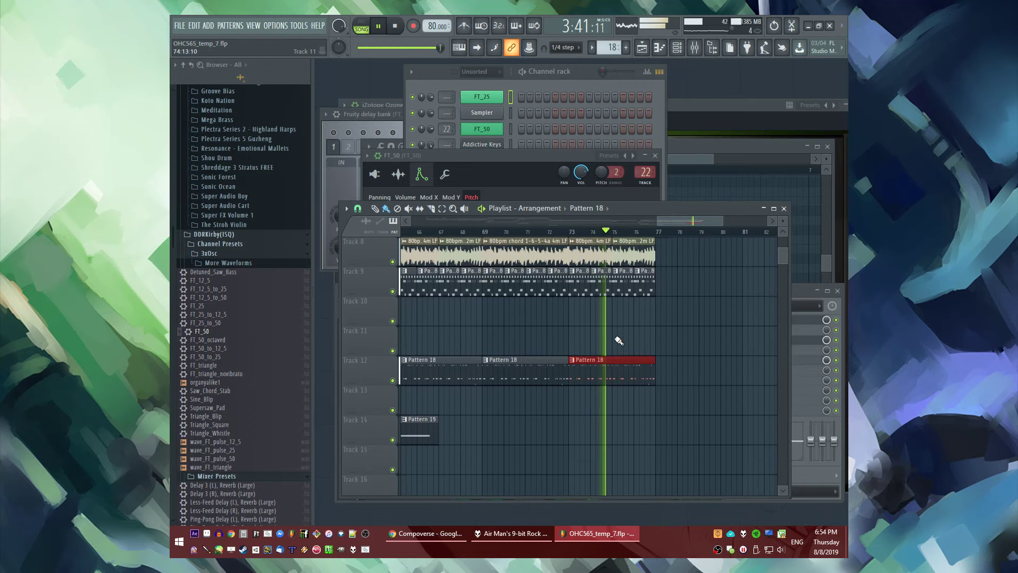
scroll(706, 348, down, 1)
click(796, 291)
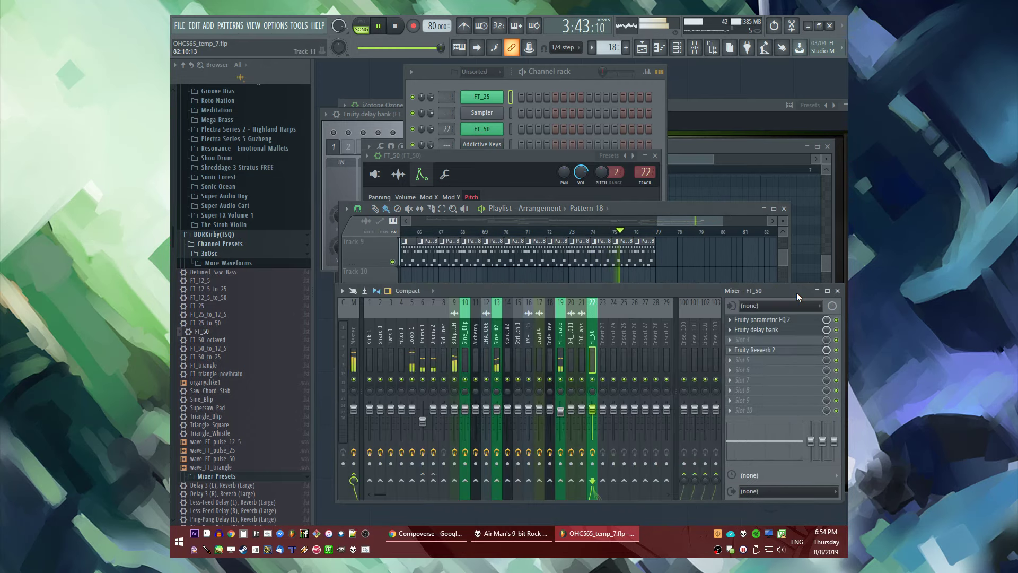
click(730, 282)
scroll(727, 324, up, 2)
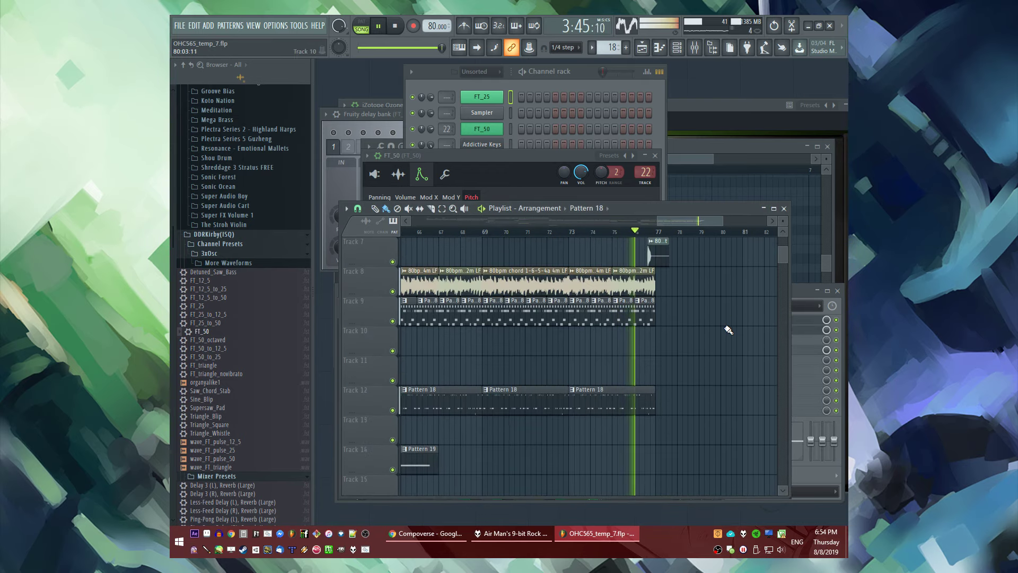
Save the project and align the 80bpm strum 1 hard short clip on Track 7 with bar 77 while replaying the ending
scroll(634, 323, down, 4)
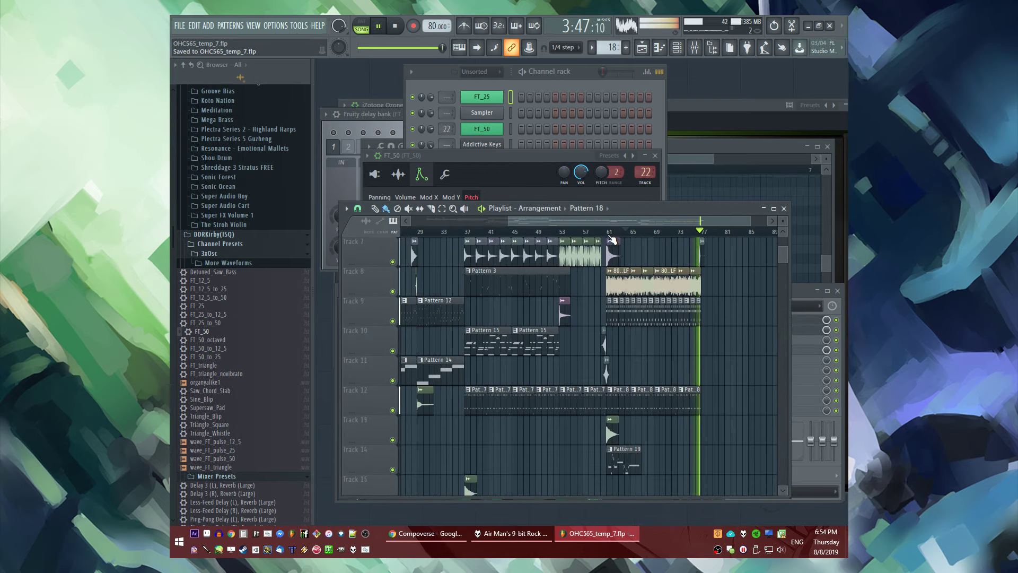
scroll(631, 242, up, 8)
click(639, 243)
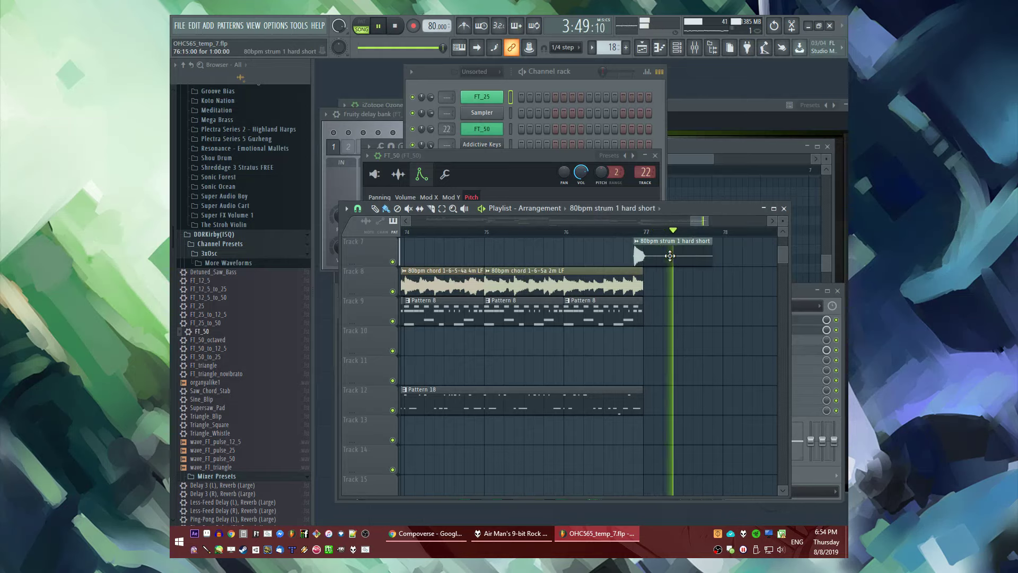
key(space)
key(space)
scroll(668, 275, up, 2)
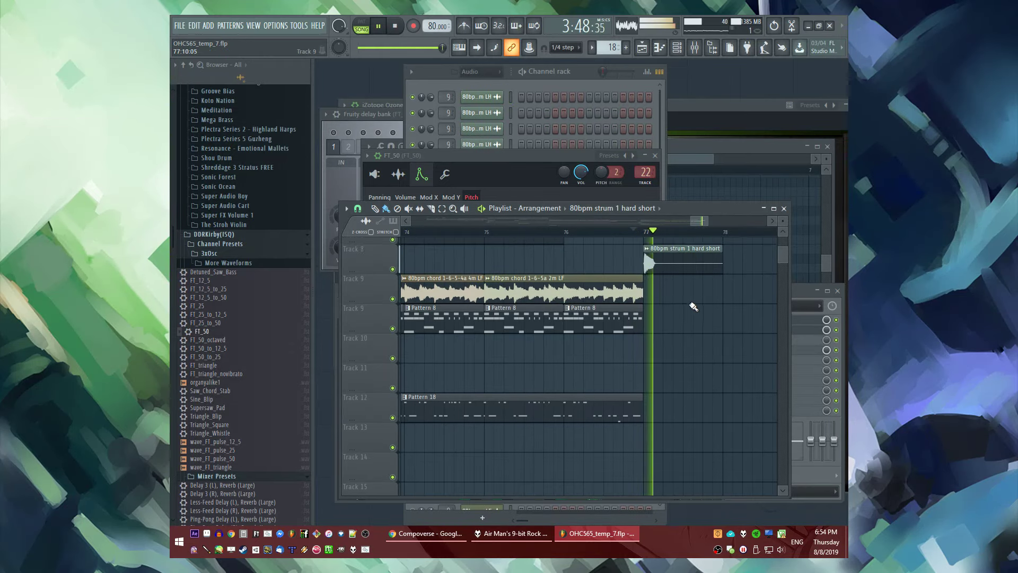
scroll(690, 297, down, 5)
scroll(700, 315, up, 6)
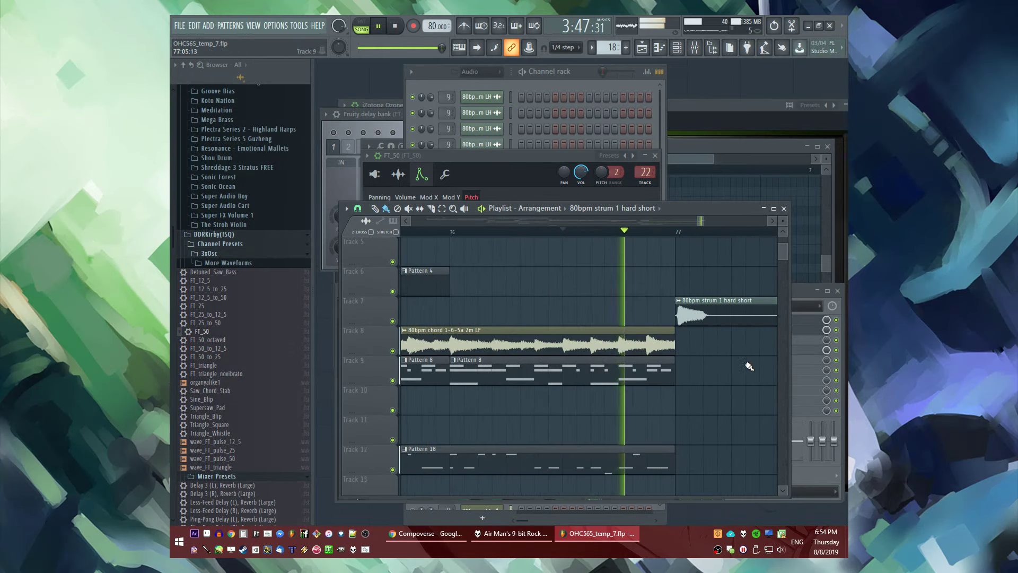
Replace the hard strum with a copy of the intro's 80bpm strum 1 soft clip at bar 77 on Track 6, removing the extra strums
scroll(634, 315, down, 10)
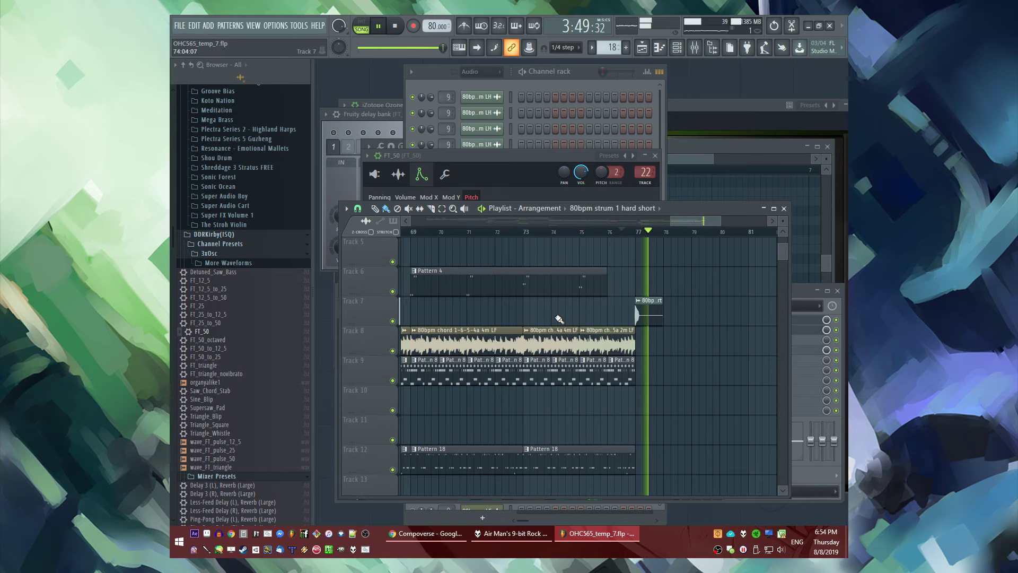
click(442, 307)
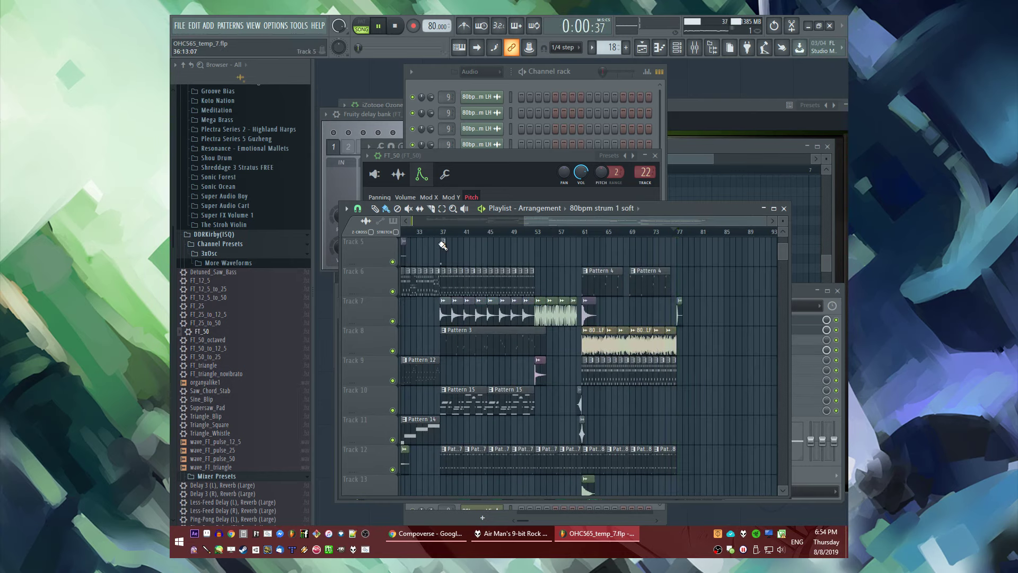
scroll(695, 353, up, 6)
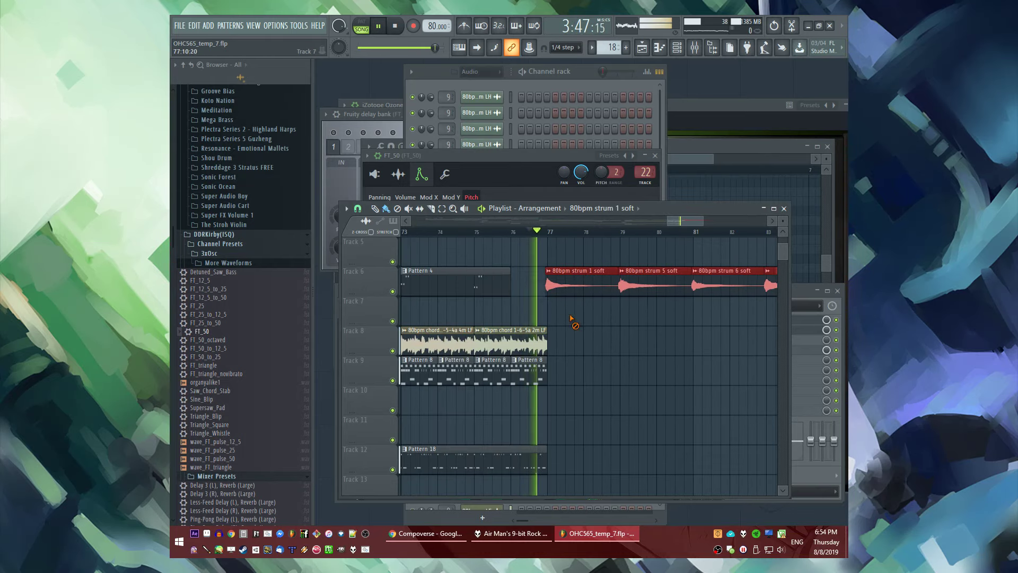
click(659, 341)
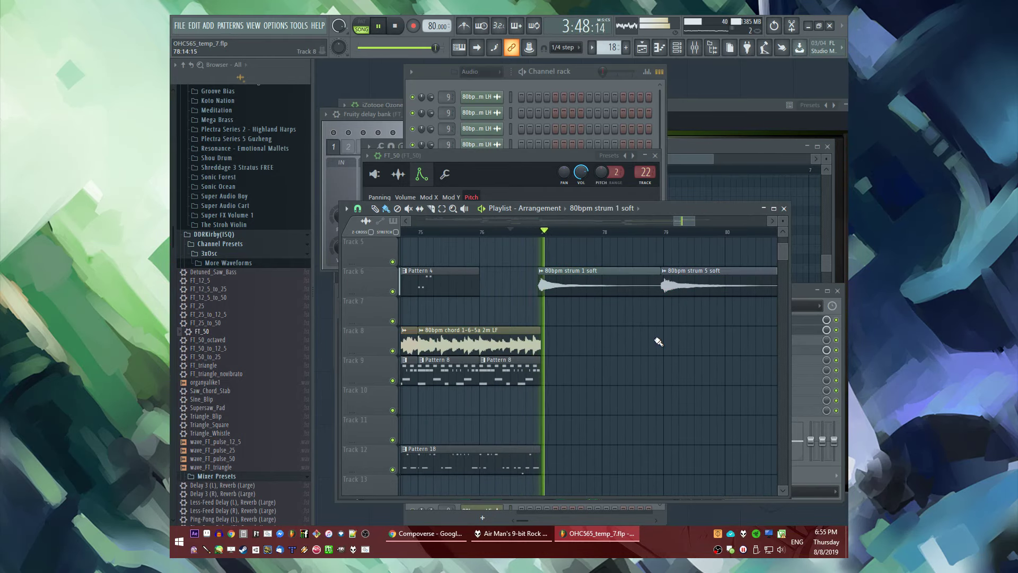
scroll(604, 309, down, 3)
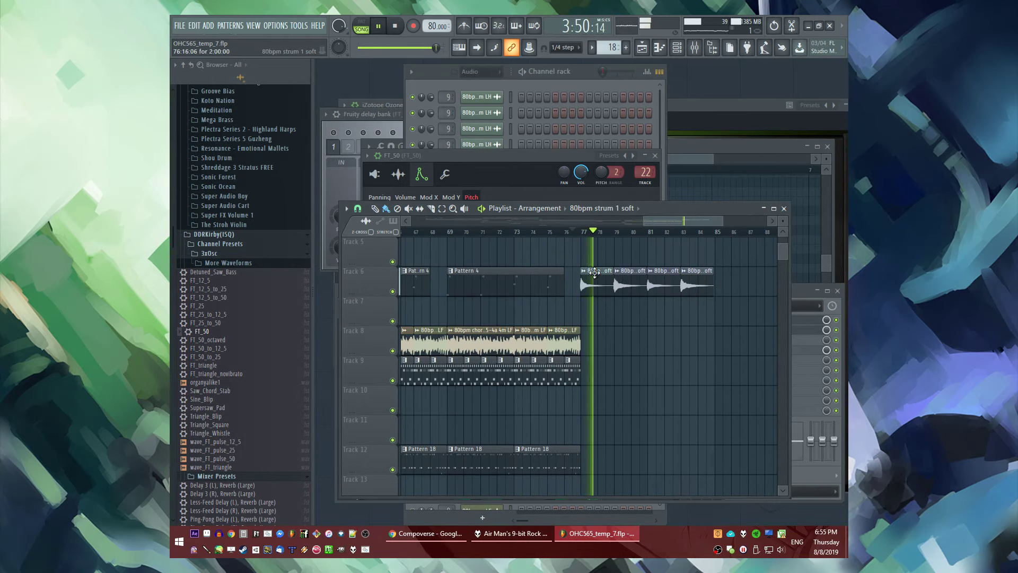
scroll(594, 273, down, 2)
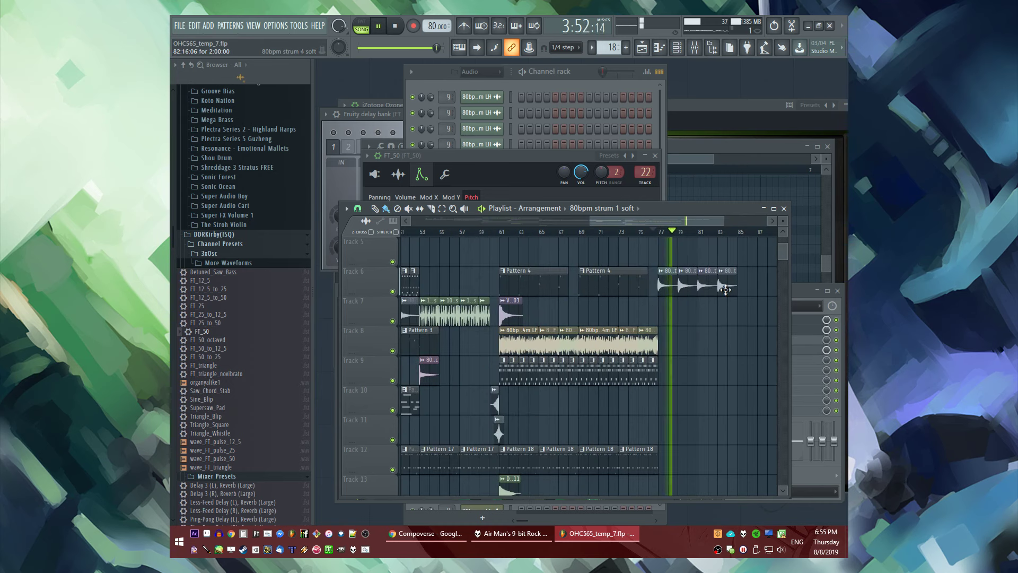
Create Pattern 20 and place its clip at bar 61 on Track 15
click(505, 233)
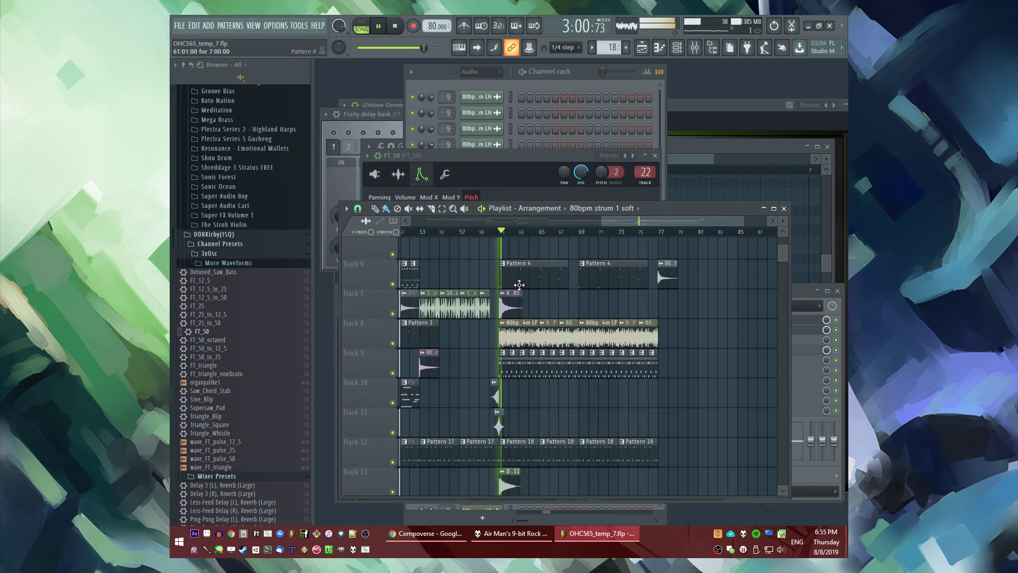
scroll(512, 317, up, 1)
scroll(512, 317, up, 2)
scroll(479, 255, down, 5)
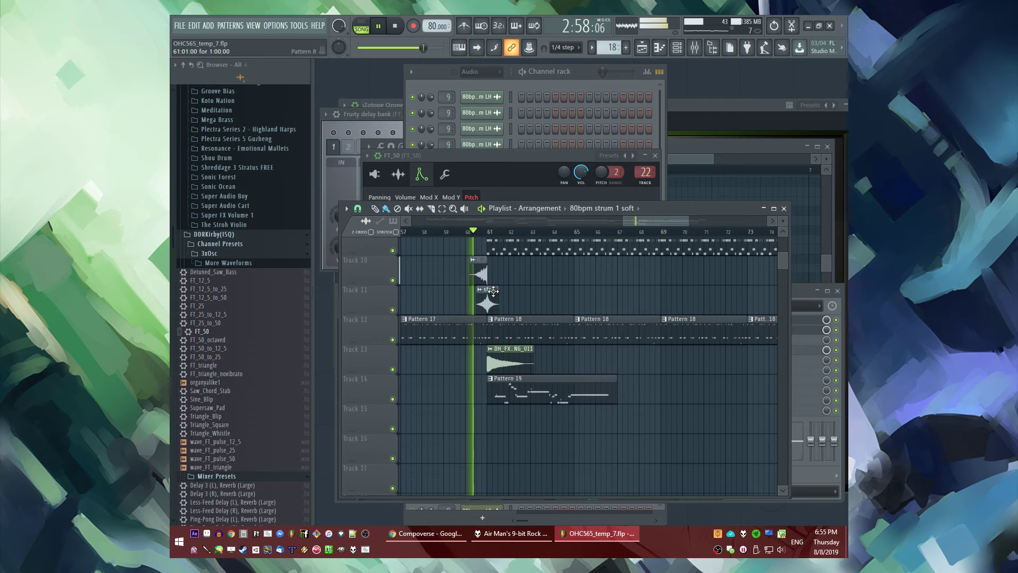
key(F4)
click(486, 368)
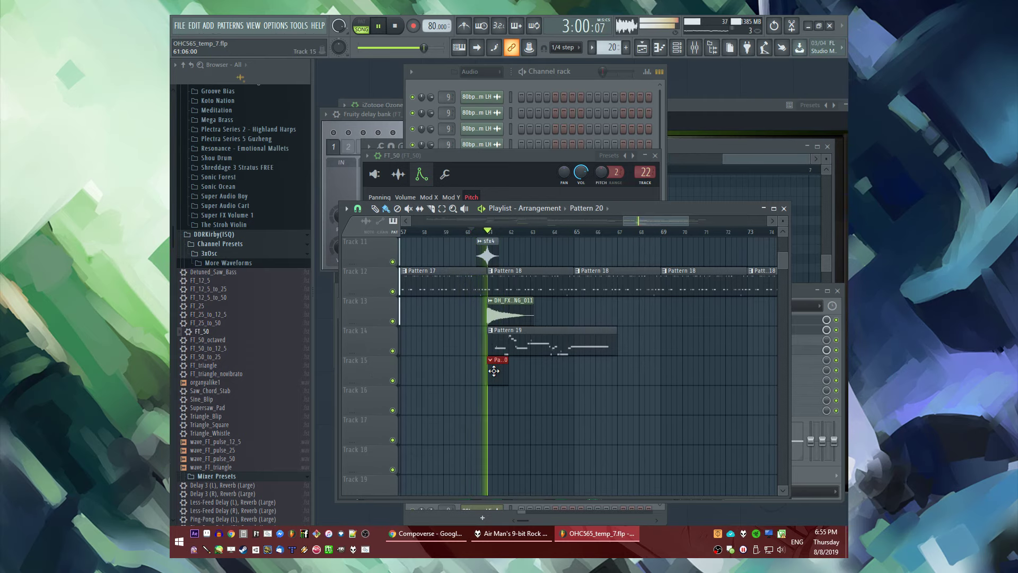
Show all channels in the channel rack and open the FT_25 channel in the piano roll
click(486, 66)
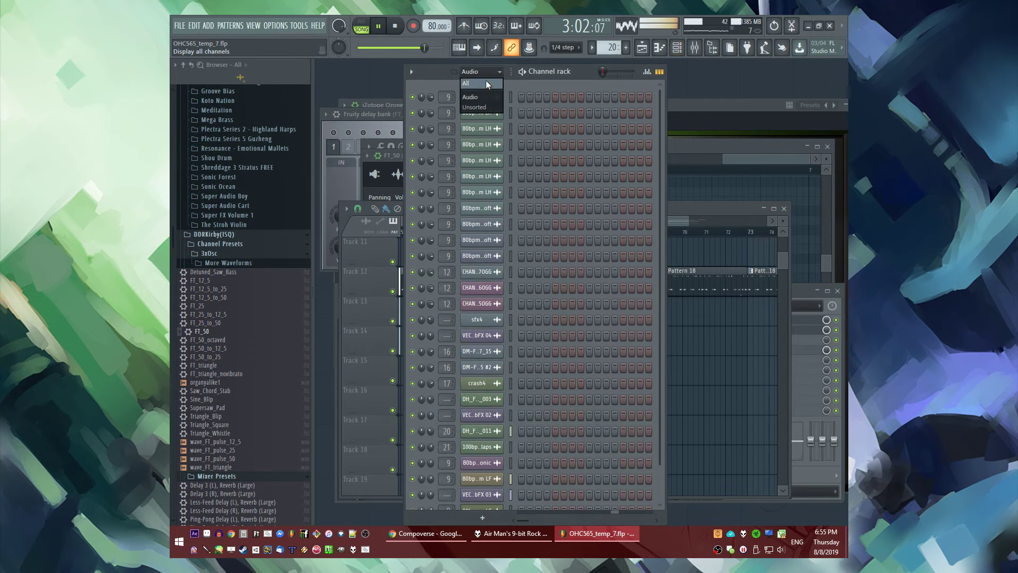
click(486, 82)
right_click(498, 95)
click(526, 106)
right_click(500, 93)
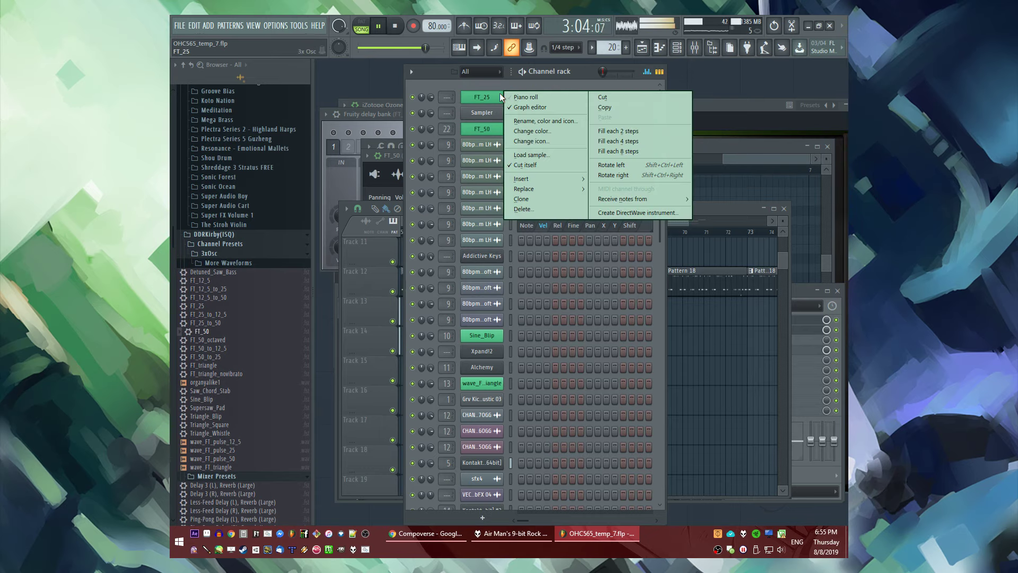
click(526, 97)
Draw a rising figure of two-step notes A2, E3 and C#4 from the start of the FT_25 pattern
key(space)
drag(470, 278, 388, 315)
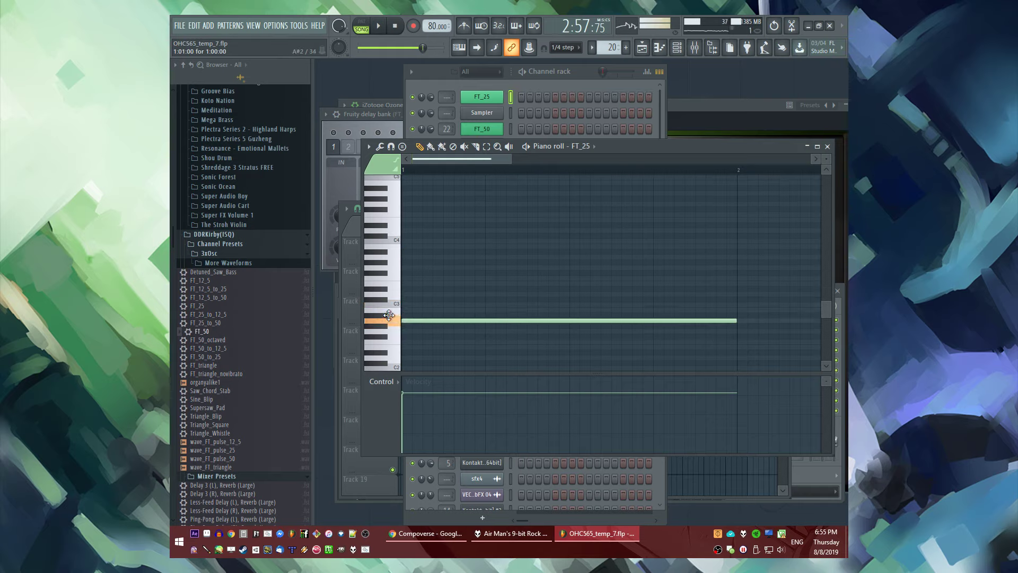
key(space)
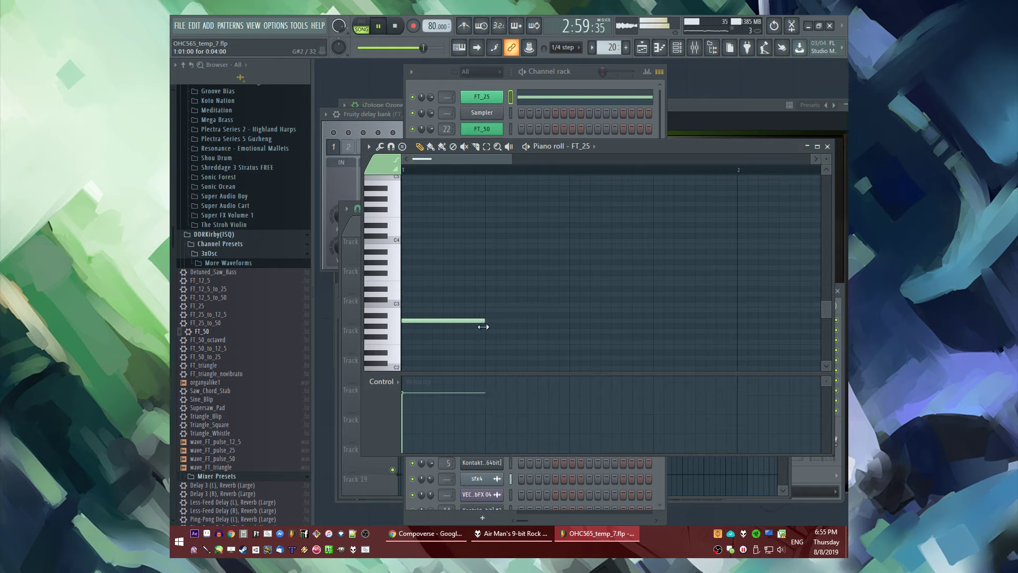
mouse_move(437, 324)
mouse_down()
mouse_move(454, 291)
mouse_move(443, 278)
mouse_up()
key(space)
drag(496, 229, 486, 235)
key(space)
Repeat the rising A2, E3, C#4 figure with two-step notes directly after the first one
click(528, 321)
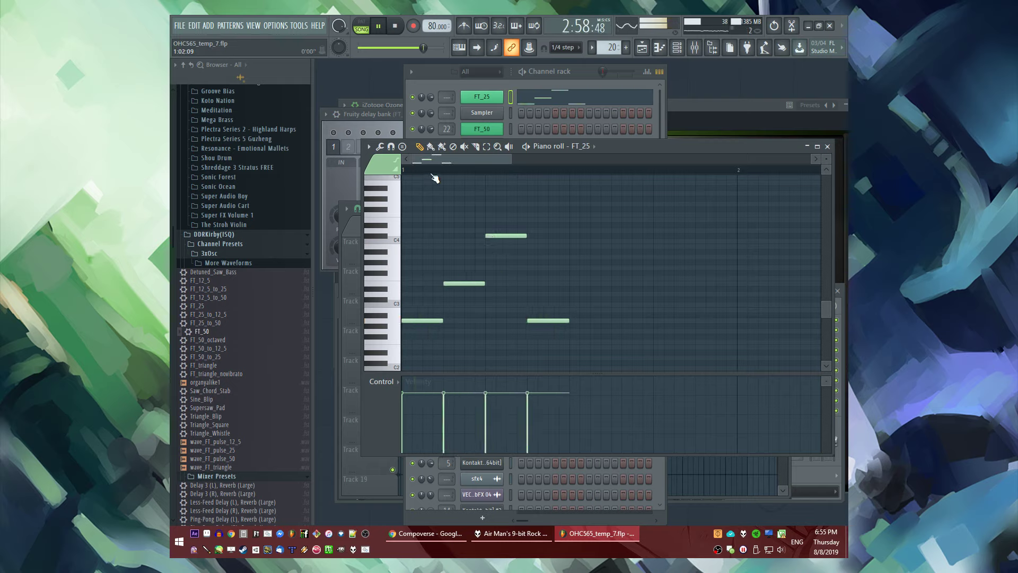
click(571, 283)
click(613, 235)
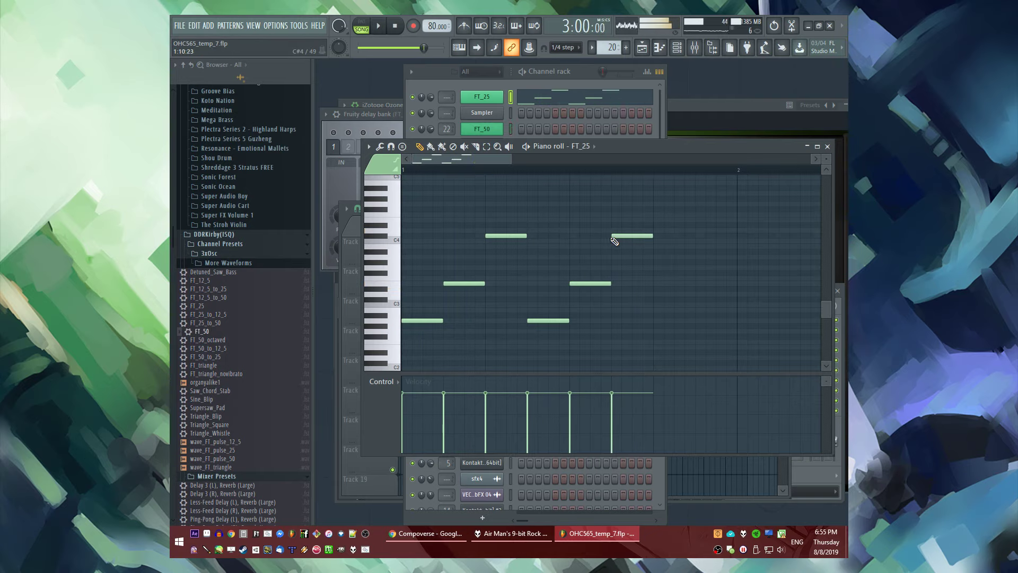
Raise both C#4 notes of the FT_25 figure to E4 while replaying the pattern
drag(527, 222, 670, 273)
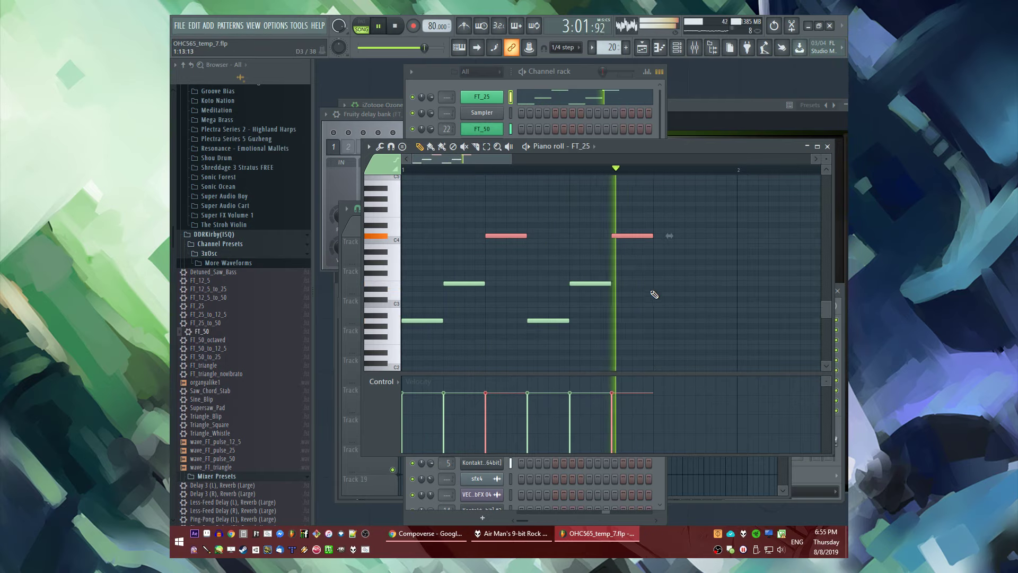
key(space)
key(space)
drag(514, 234, 514, 219)
right_click(672, 345)
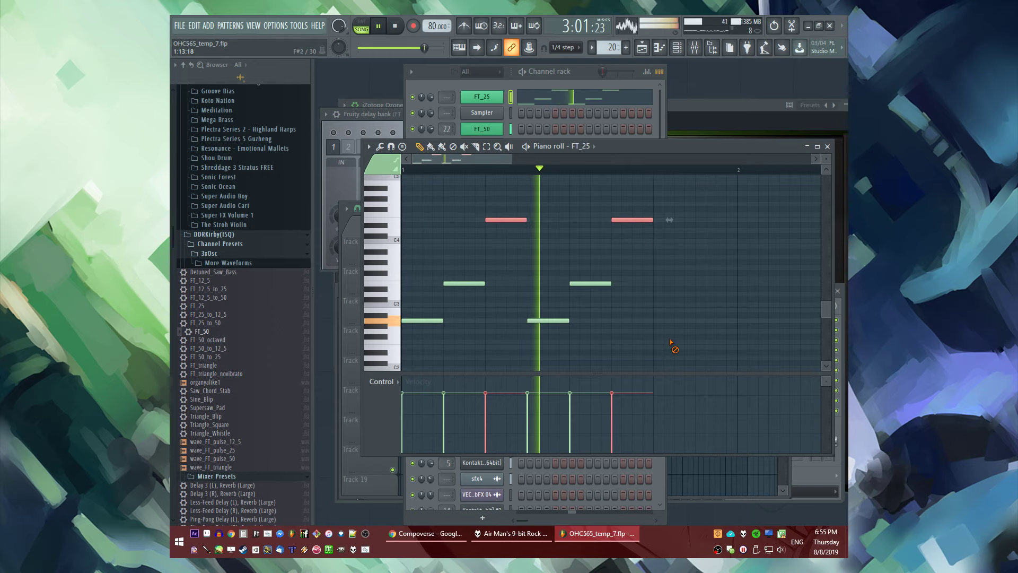
Fill bar 1 of the FT_25 piano roll with the repeating arpeggio A2, A3, E4 and duplicate the bar into bar 2
click(657, 321)
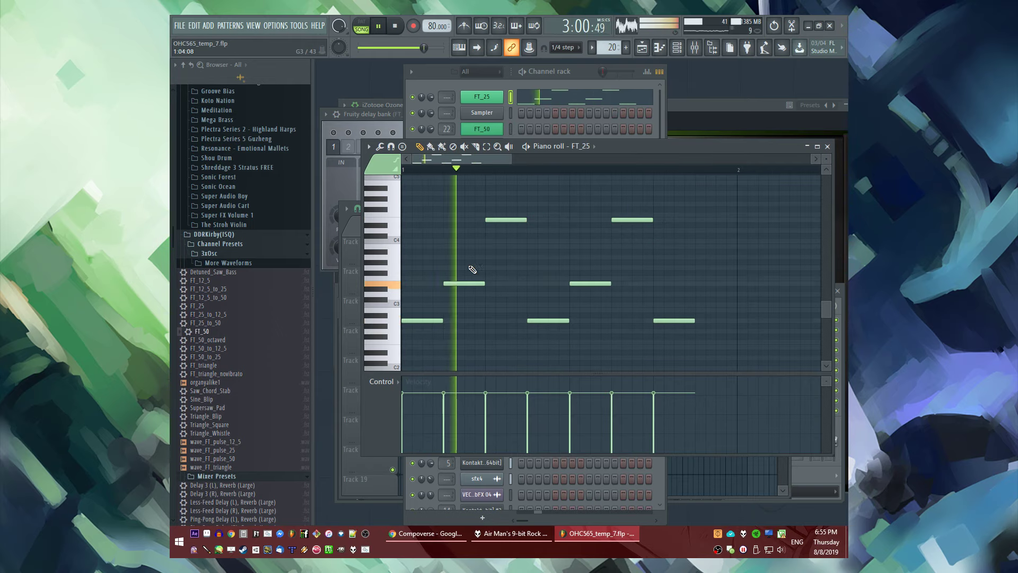
drag(471, 269, 596, 256)
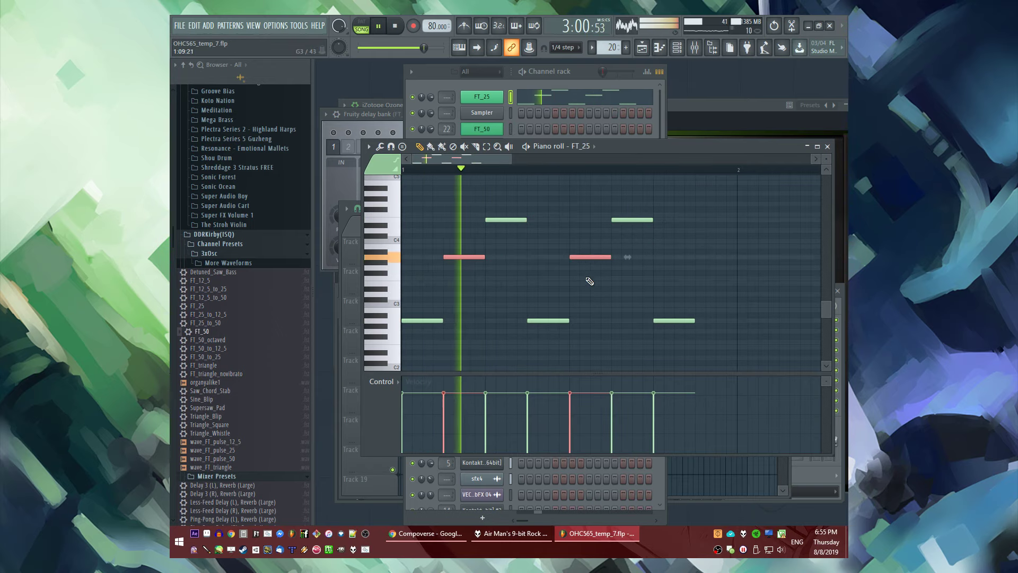
right_click(447, 206)
key(space)
click(476, 252)
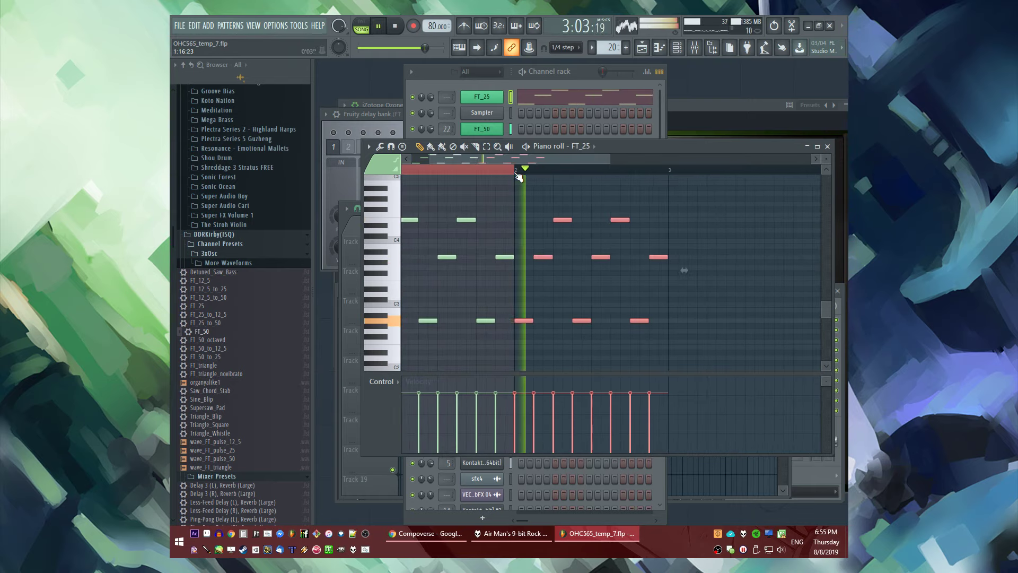
click(519, 177)
drag(522, 159, 631, 173)
Repeat the two-bar Pattern 20 clip back to back on Track 15 from bar 61 to past bar 75
key(F9)
key(F5)
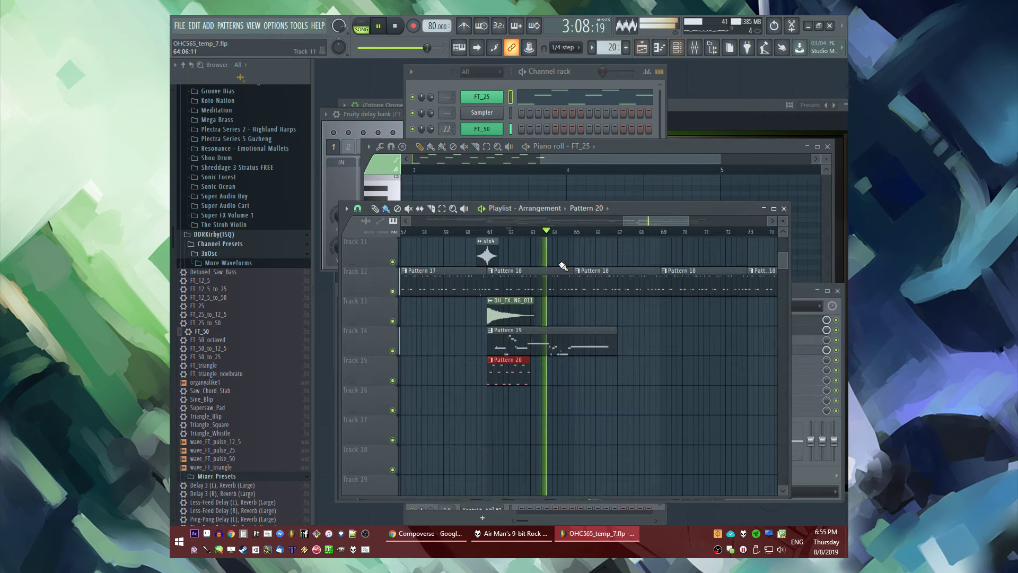
key(F6)
click(538, 377)
key(ctrl+b)
key(ctrl+b)
key(ctrl+b)
key(ctrl+b)
key(ctrl+b)
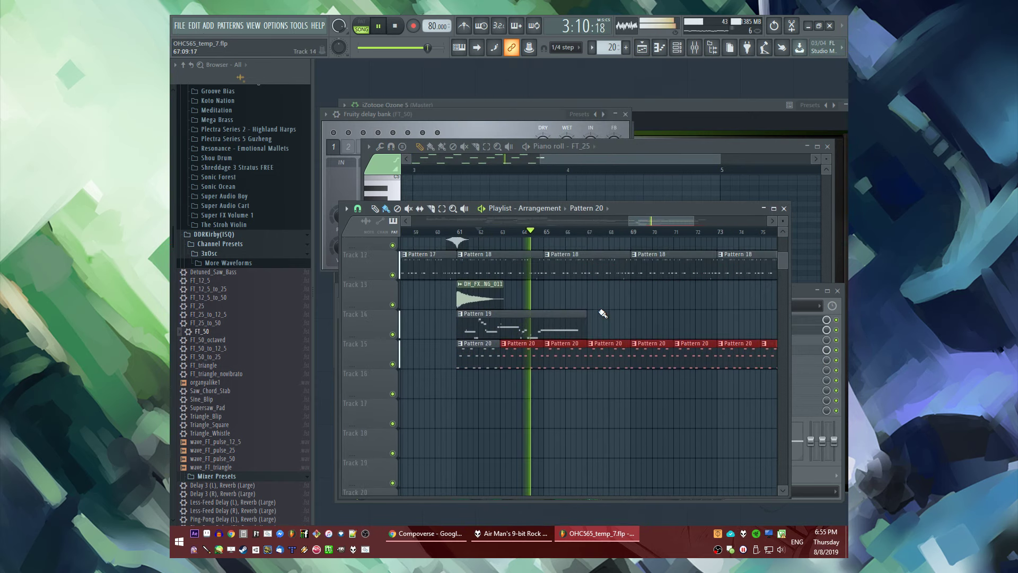
Route the FT_25 channel to mixer track 23 and load Fruity Blood Overdrive in effect slot 3
key(F6)
key(F9)
click(483, 98)
click(483, 98)
click(484, 97)
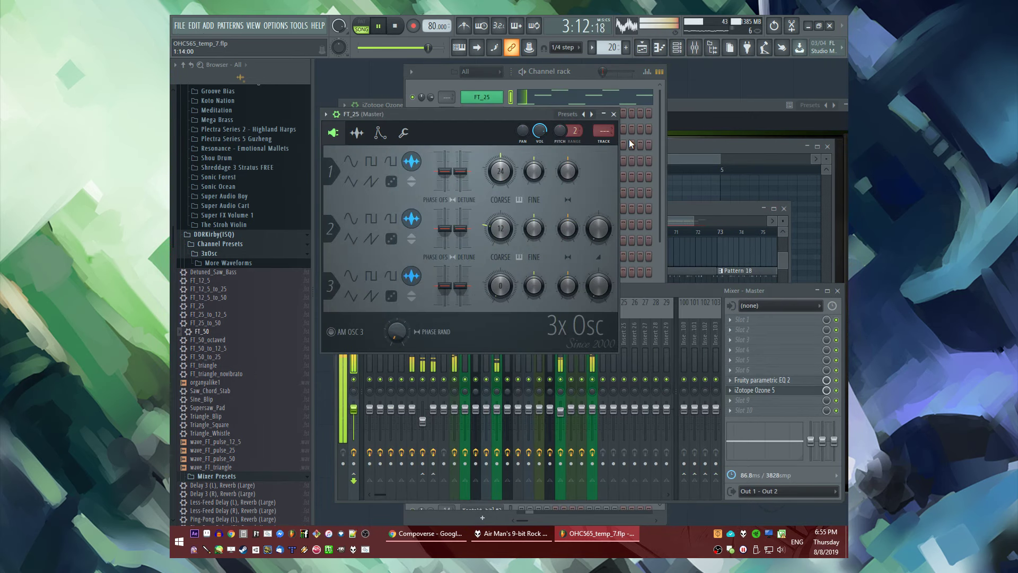
click(608, 143)
click(729, 340)
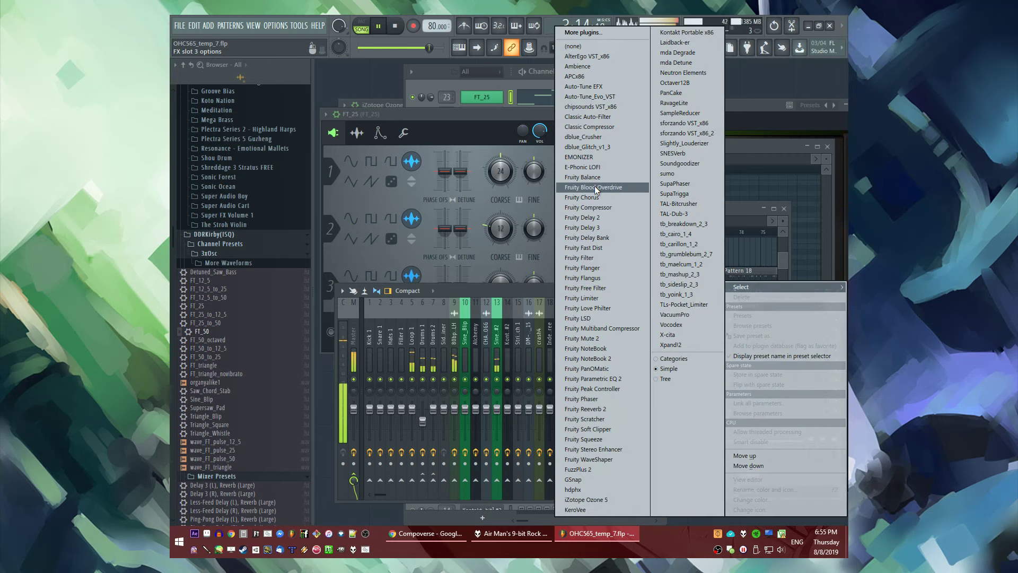
click(594, 186)
Load Fruity Parametric EQ 2 in slot 1 of the FT_25 track and roll off the low and high frequencies
click(732, 320)
click(609, 380)
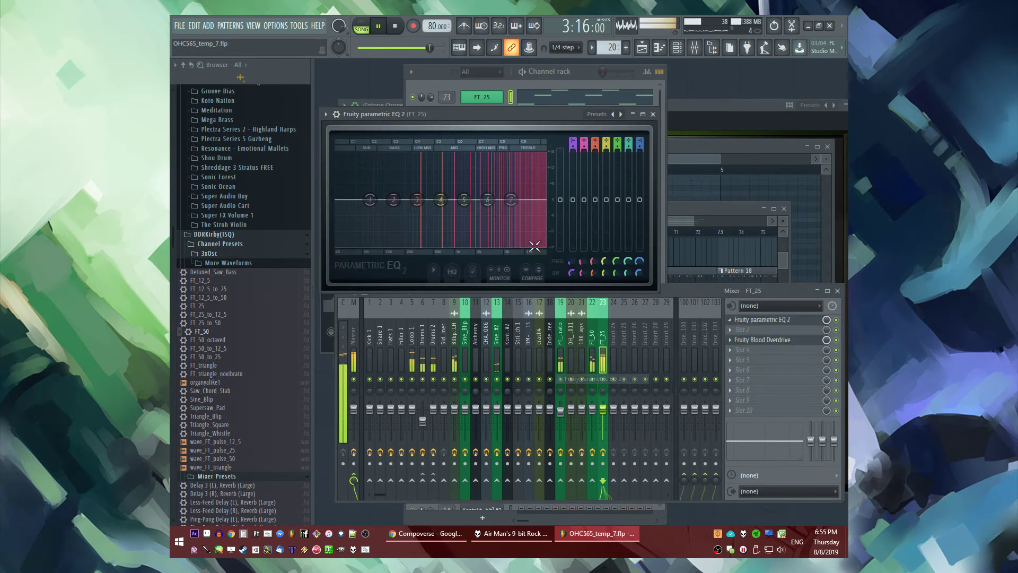
drag(514, 229, 522, 245)
drag(369, 200, 385, 245)
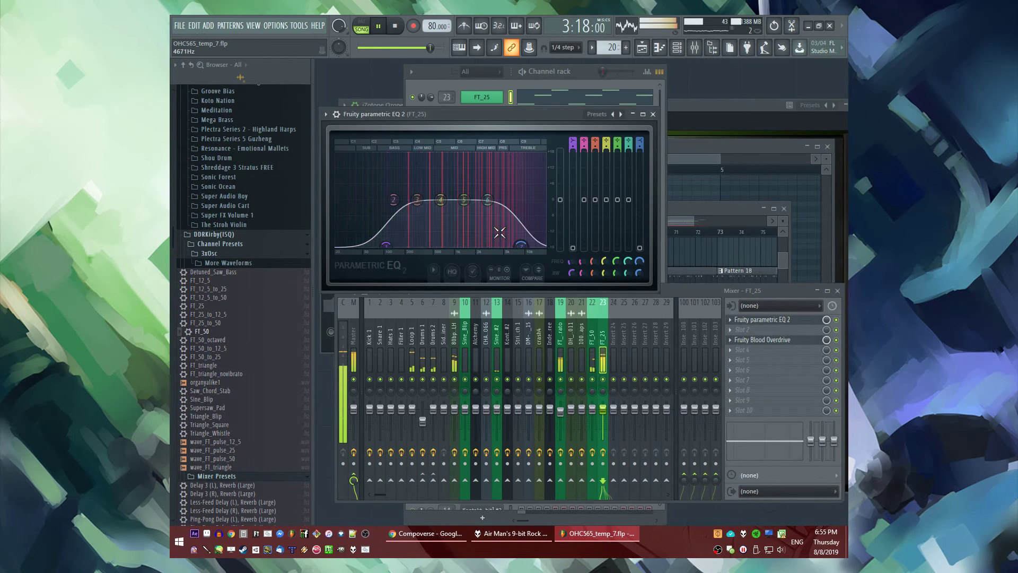
drag(487, 199, 544, 245)
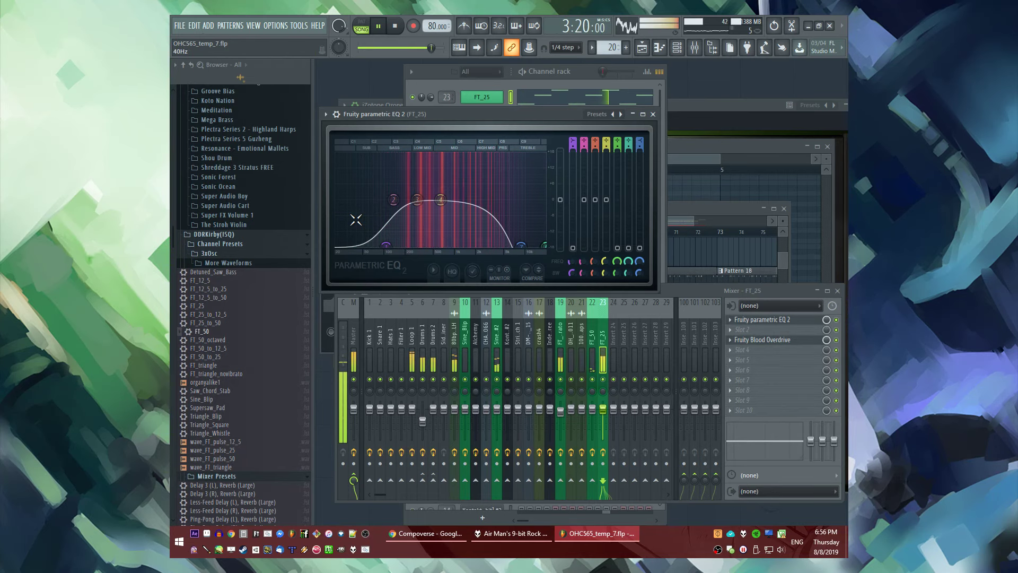
drag(386, 245, 392, 248)
Shorten all FT_25 arpeggio notes to one step and double each with a copy one step after it
click(492, 97)
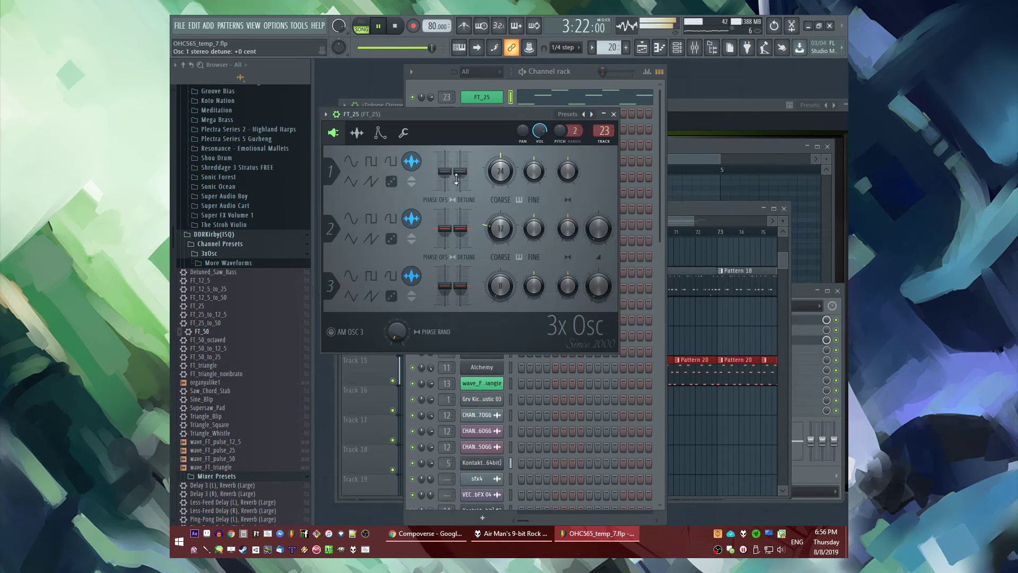
click(613, 114)
click(583, 97)
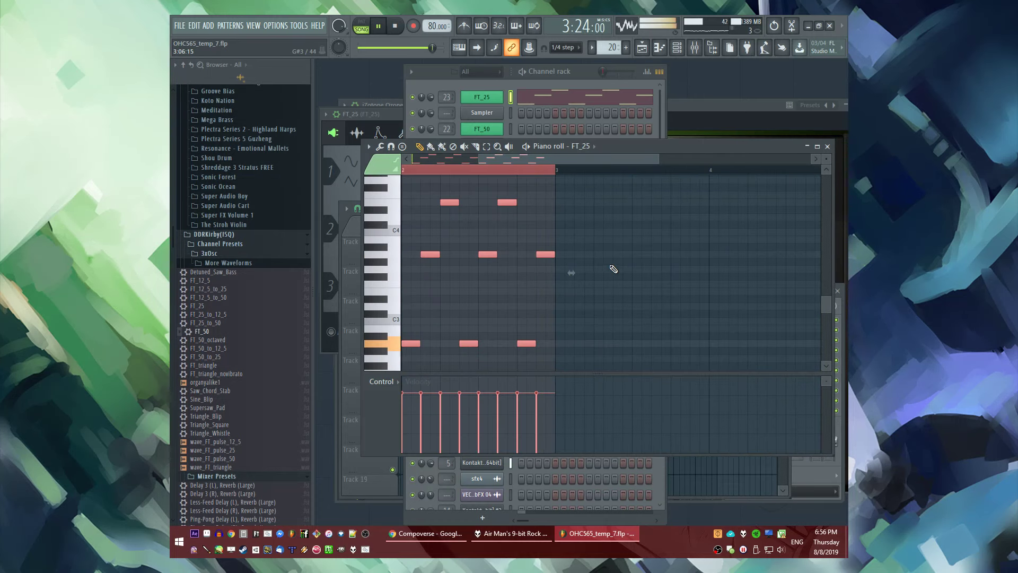
scroll(564, 273, down, 3)
scroll(439, 254, up, 4)
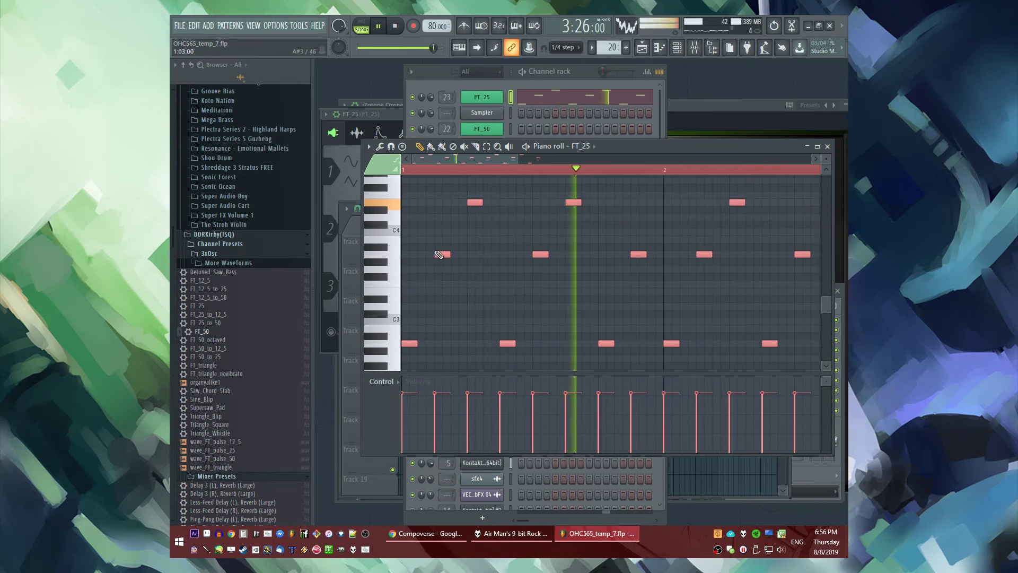
Lower the sustain and lengthen the decay of FT_25's volume envelope
click(480, 97)
click(387, 137)
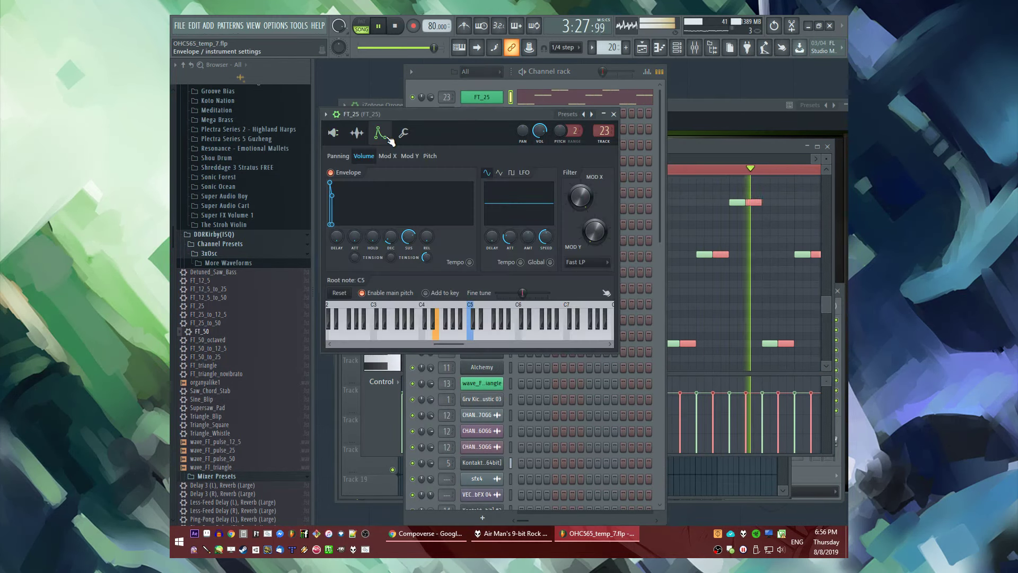
drag(408, 236, 409, 245)
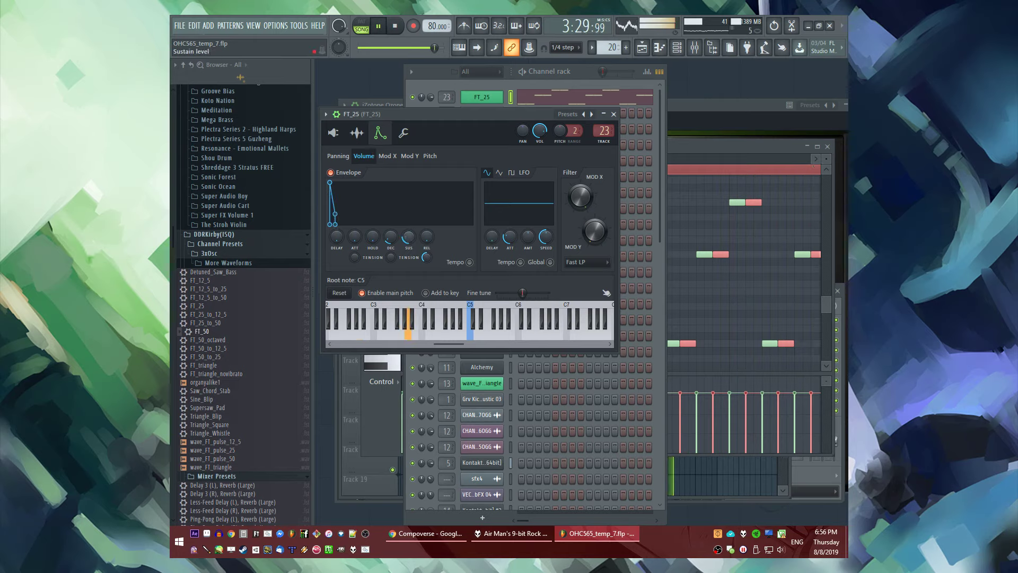
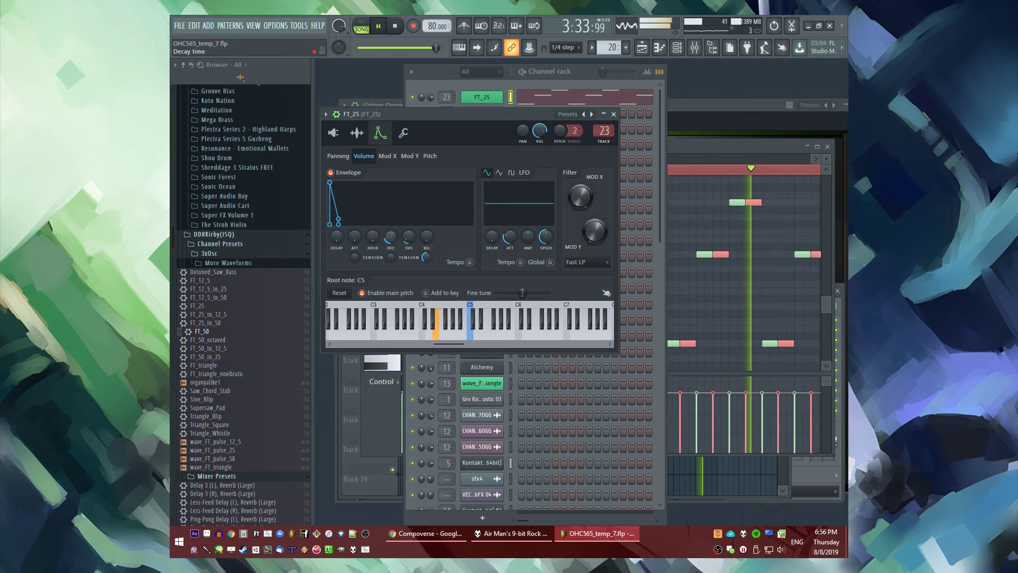
Lower the FT_25 mixer track's volume and move its EQ band 4 to about -6.4 dB at 7831 Hz
key(F5)
key(F6)
key(F9)
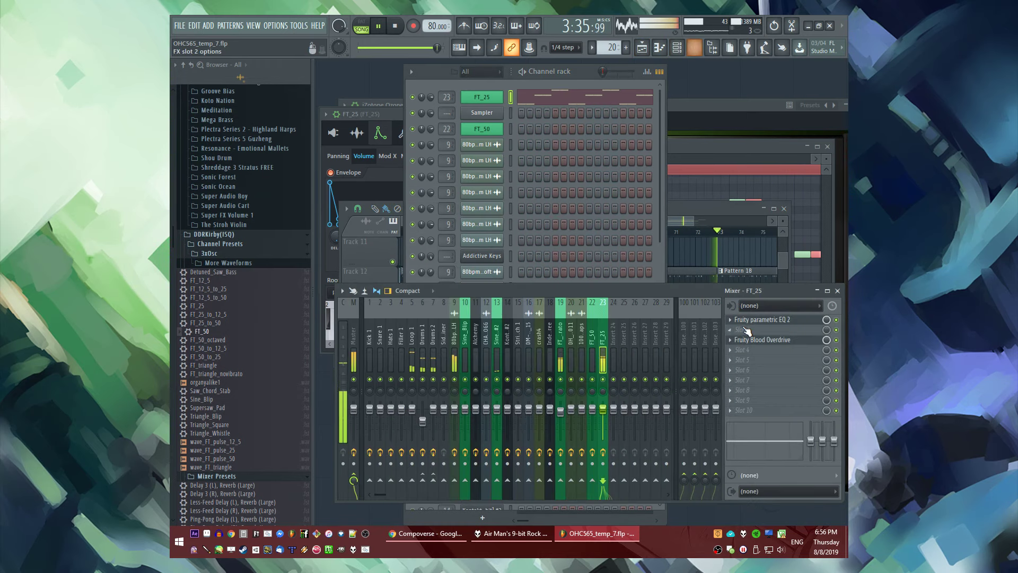
click(750, 320)
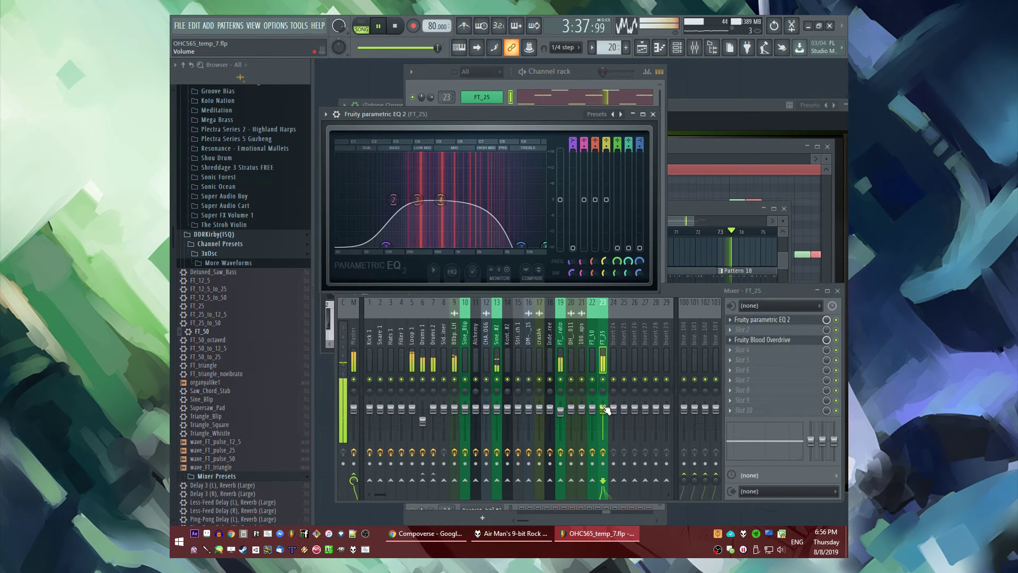
drag(603, 408, 603, 415)
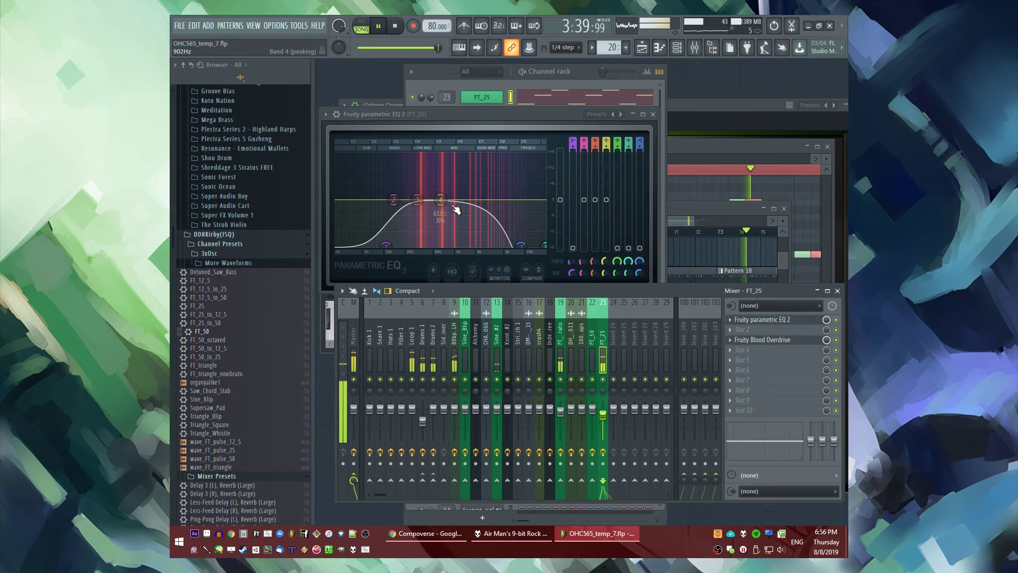
drag(440, 200, 504, 224)
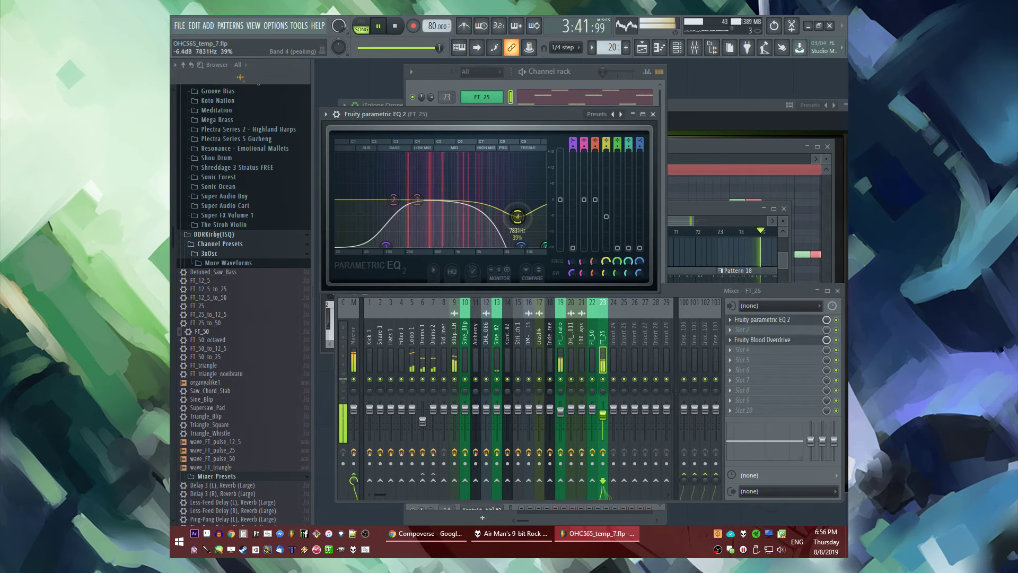
Replay the arrangement from bar 61 and check the playlist tracks against the mixer levels
key(F5)
click(460, 232)
scroll(535, 350, up, 7)
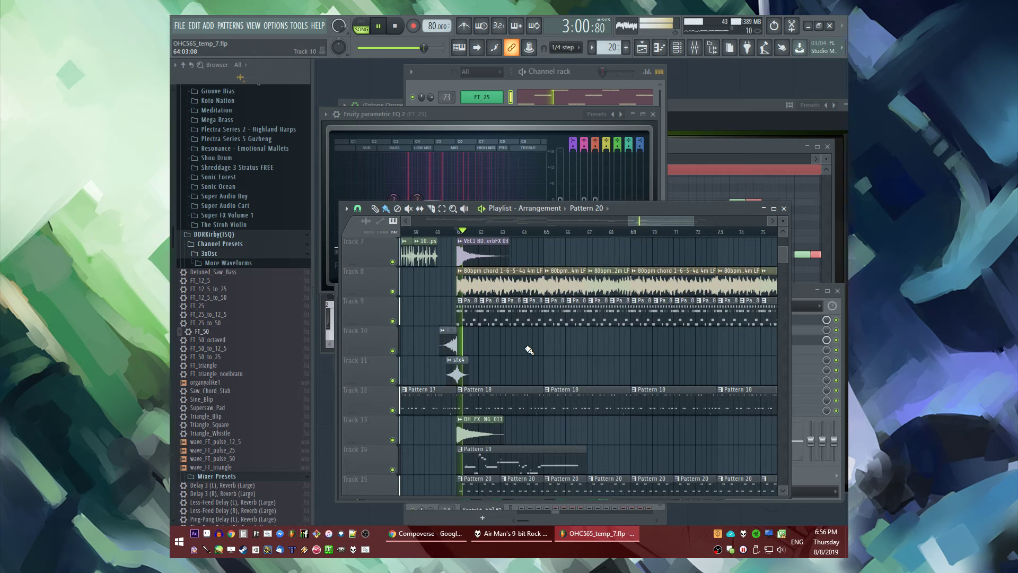
key(F6)
key(F9)
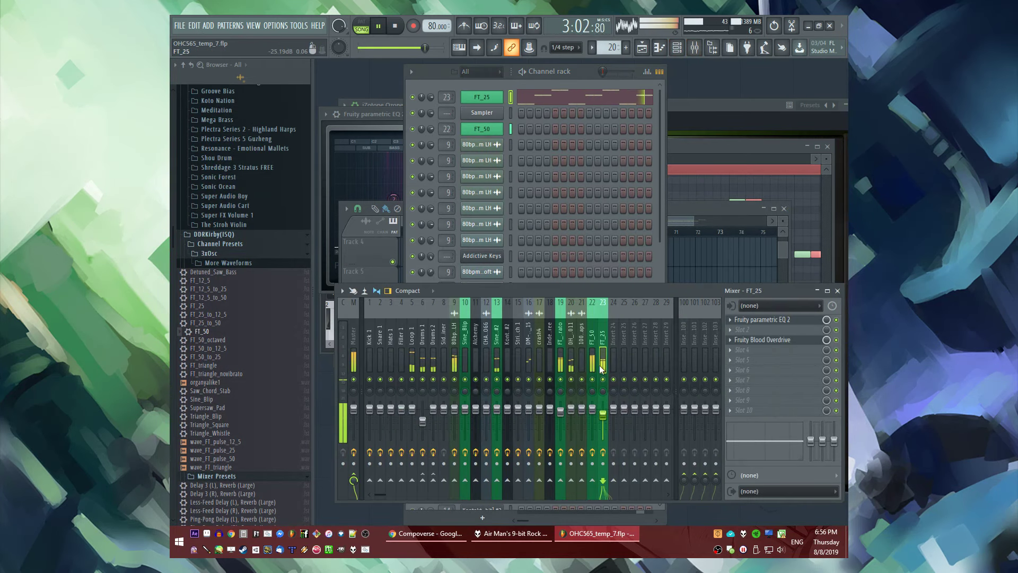
key(F5)
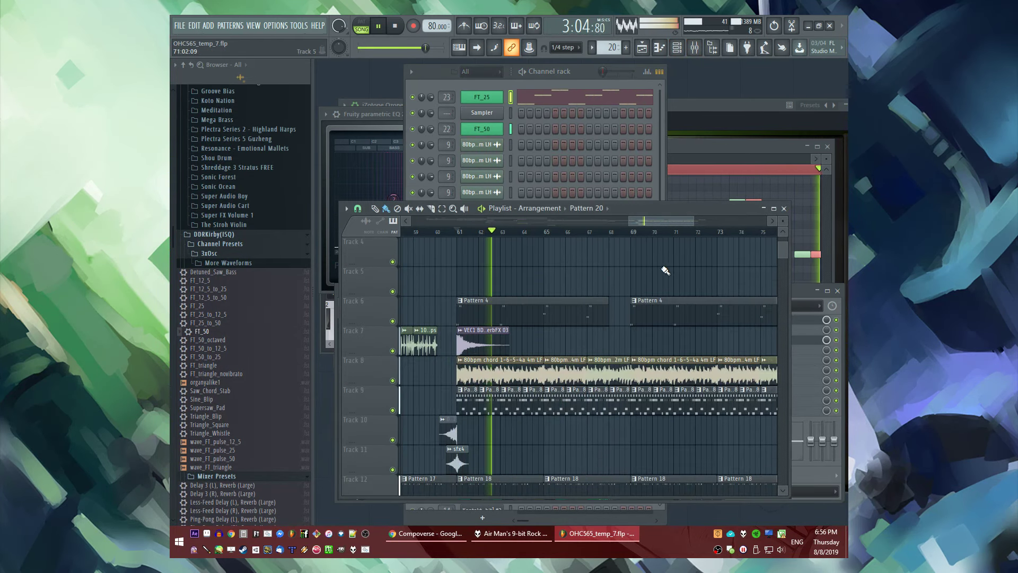
scroll(569, 277, down, 6)
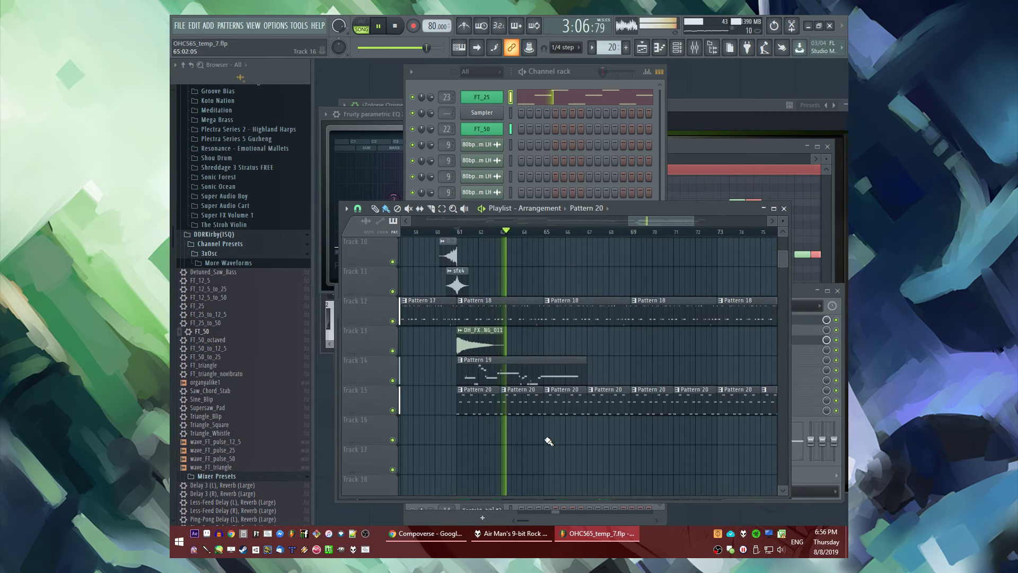
scroll(487, 362, up, 2)
Set the mixer volume of the FT_50 track to 78% and of the FT_triangle_novibrato track to 95%
key(F9)
click(591, 351)
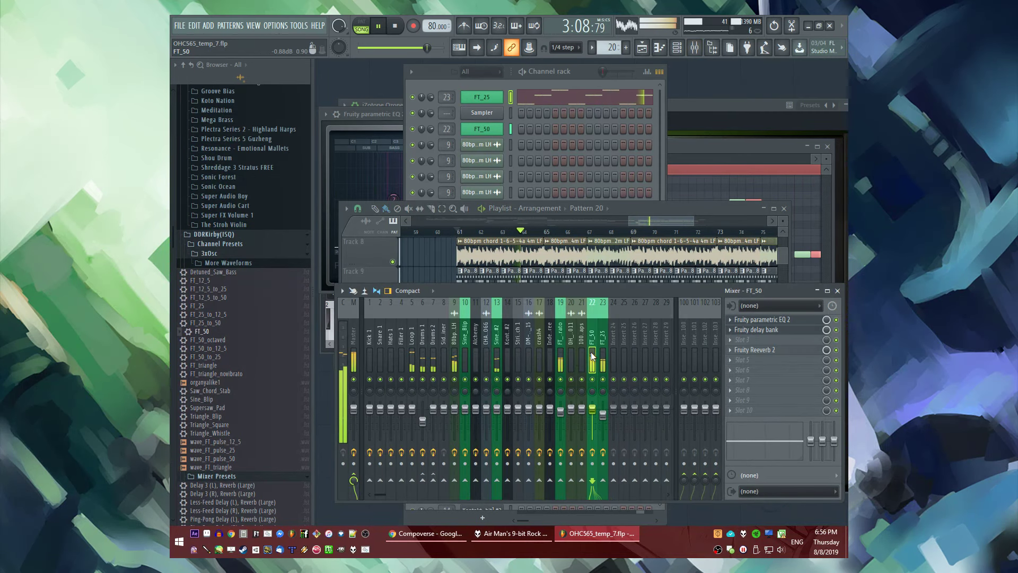
click(558, 358)
click(590, 355)
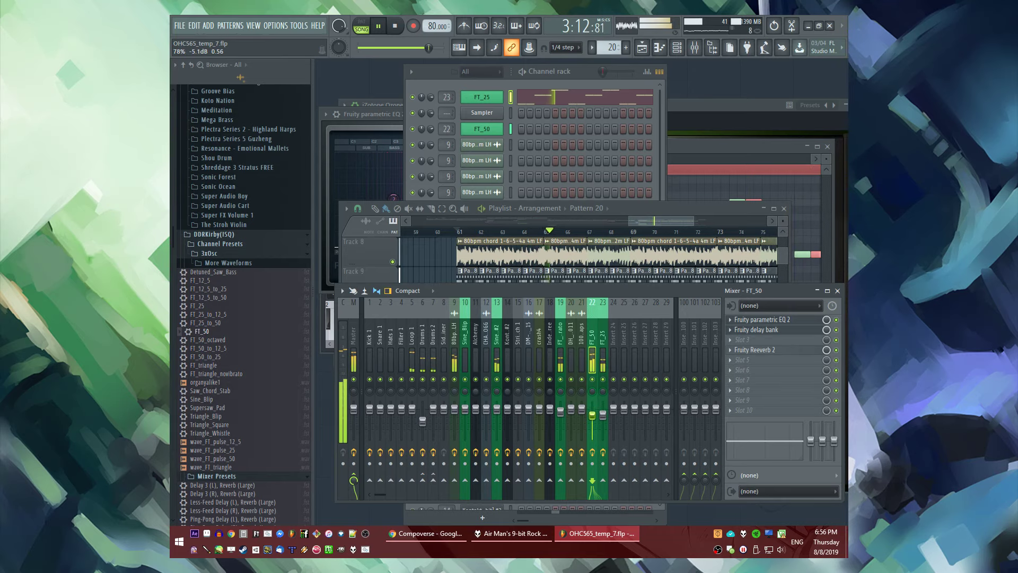
click(560, 352)
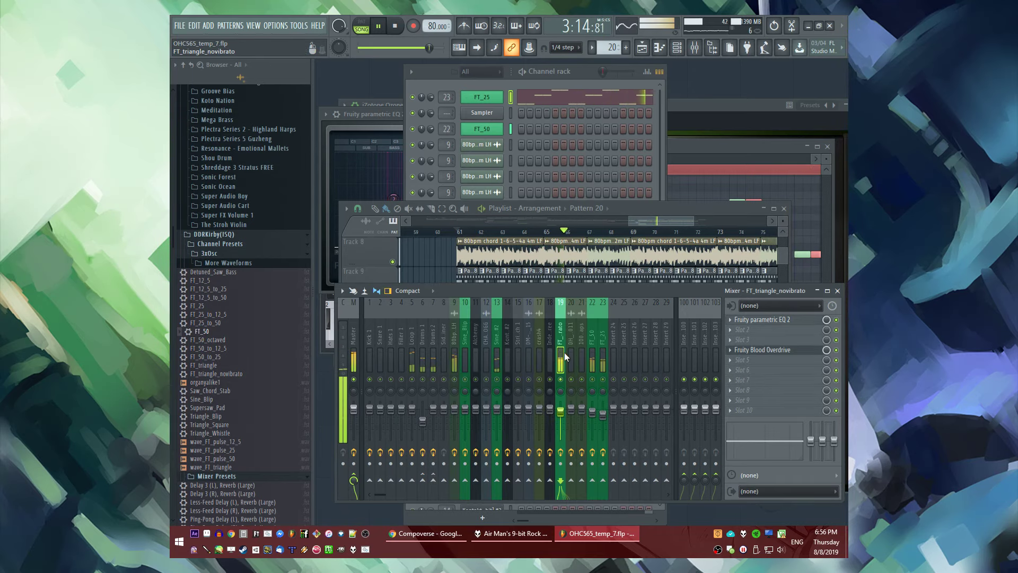
click(565, 411)
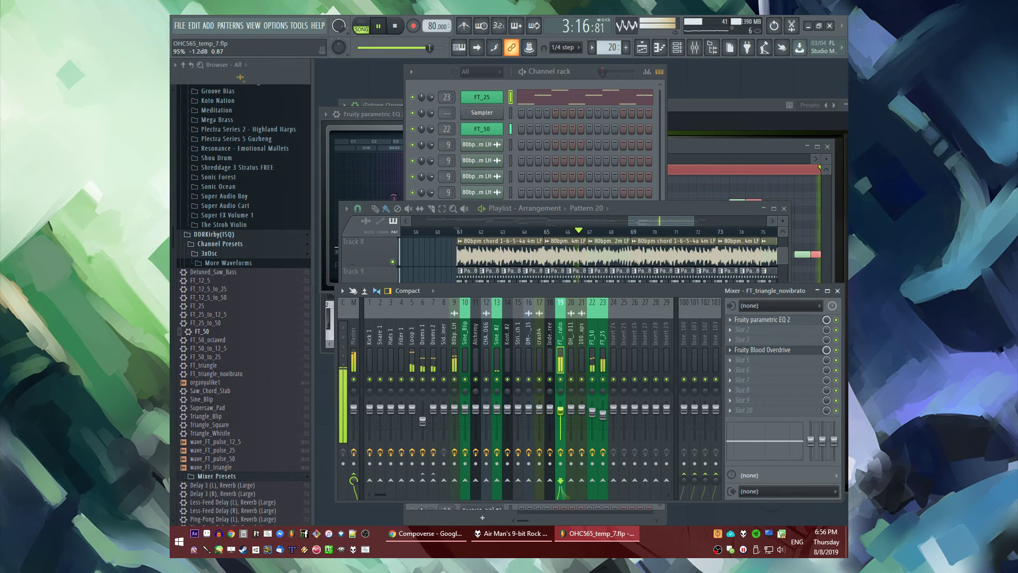
Replay from just before bar 61 and place a new one-bar Pattern 21 clip at bar 61 on Track 16
click(646, 225)
scroll(447, 262, up, 3)
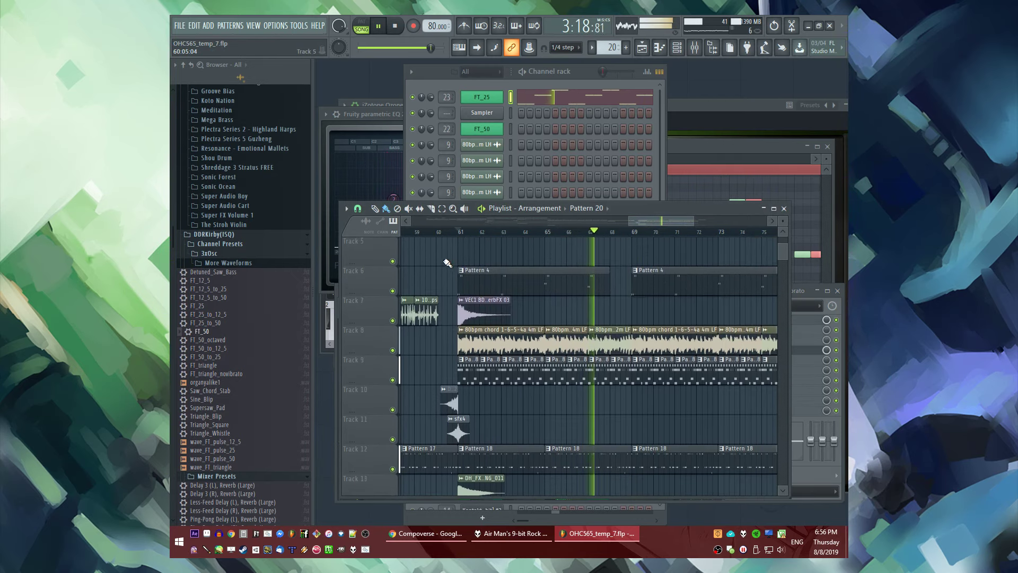
click(447, 232)
scroll(451, 297, down, 7)
scroll(466, 360, down, 2)
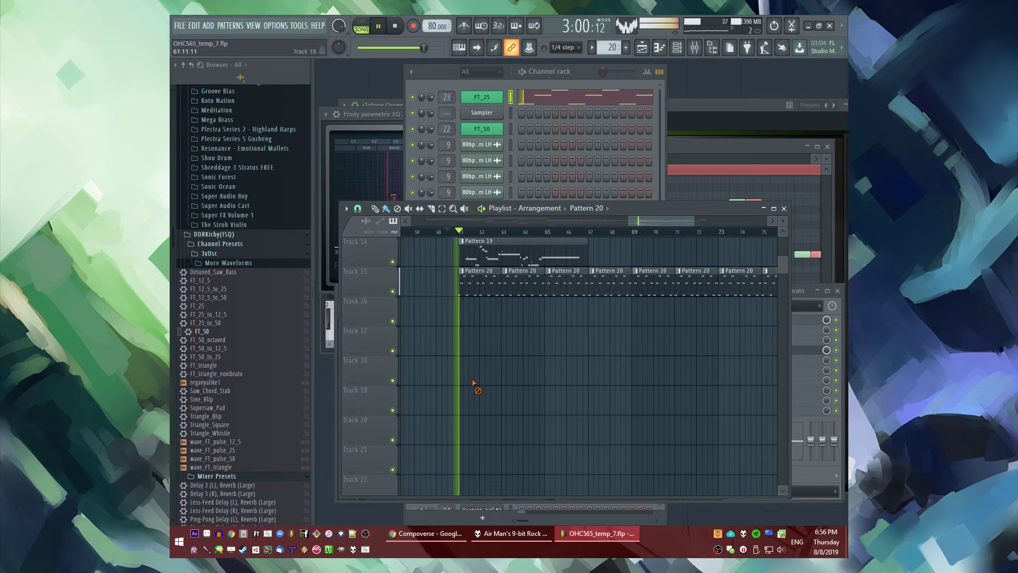
drag(473, 383, 466, 300)
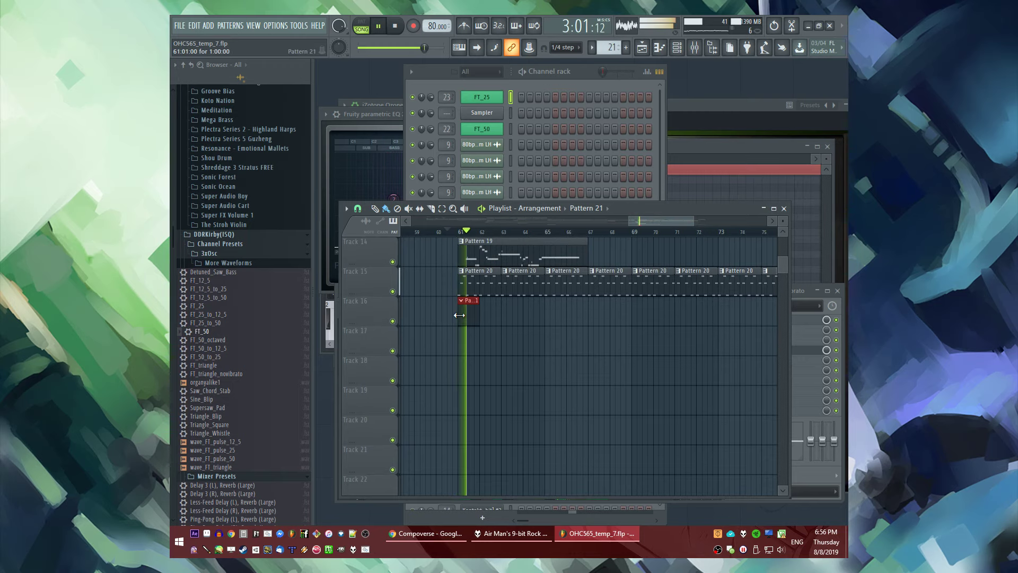
Add a second Alchemy instrument channel and open its piano roll for Pattern 21
click(209, 26)
click(222, 114)
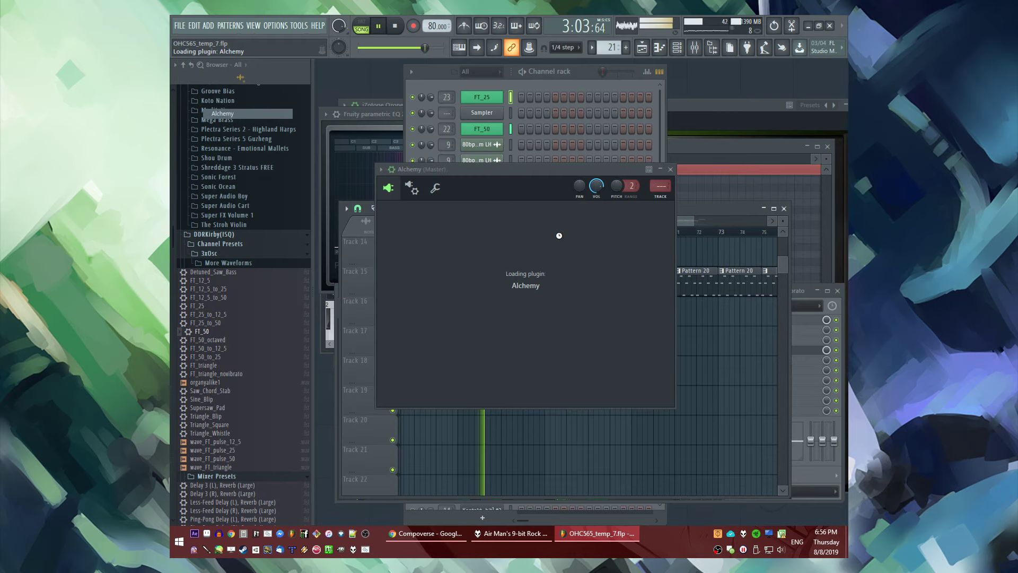
click(561, 161)
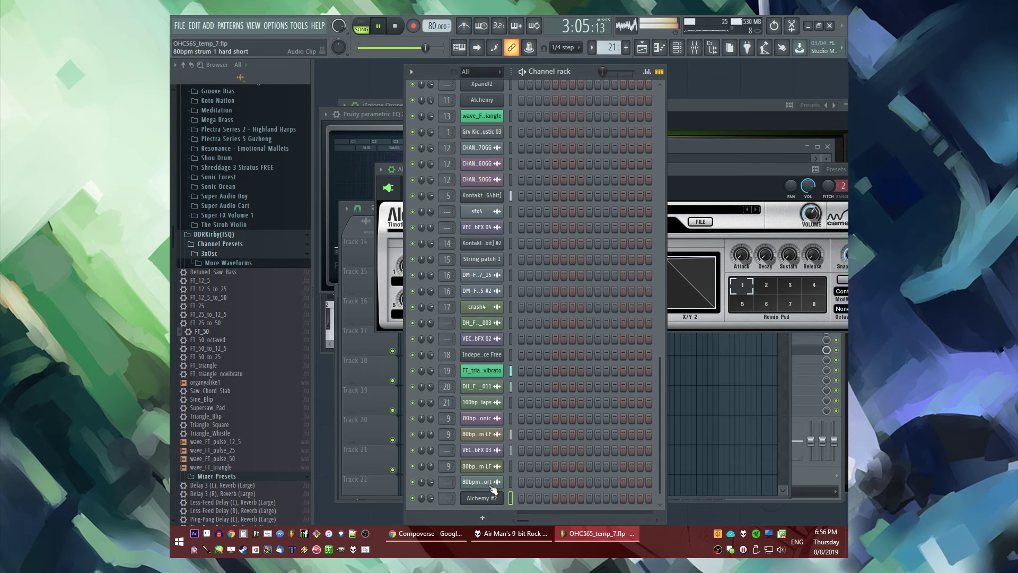
right_click(481, 497)
click(521, 395)
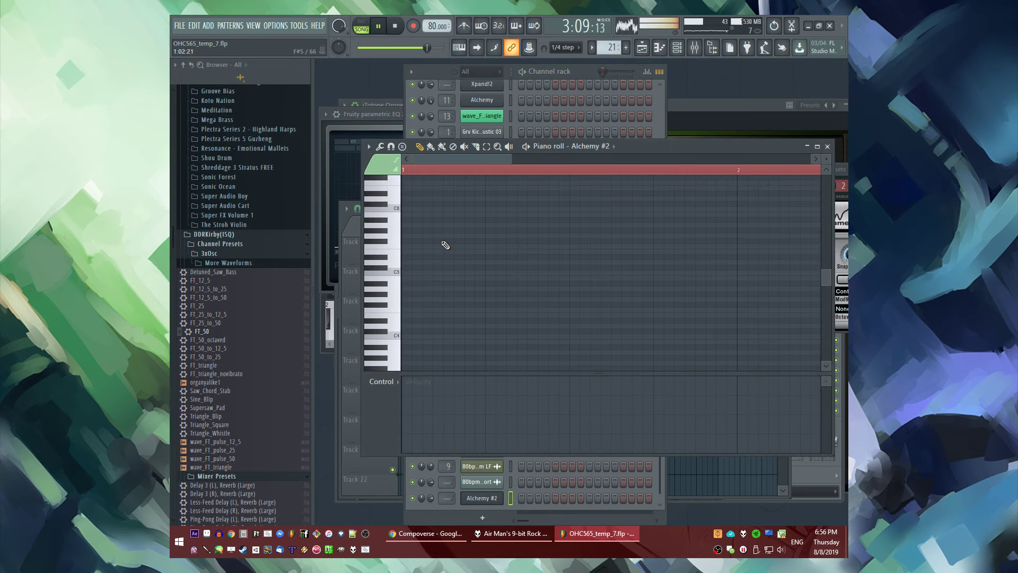
scroll(442, 250, up, 2)
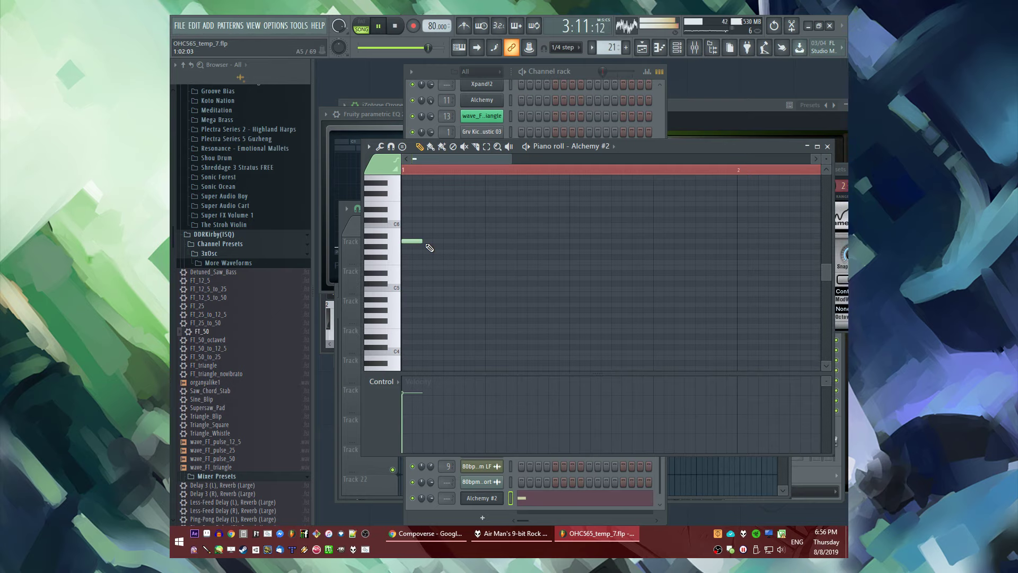
Add the FT_25 preset as another instrument channel, open its piano roll for Pattern 21 and stop playback
key(F5)
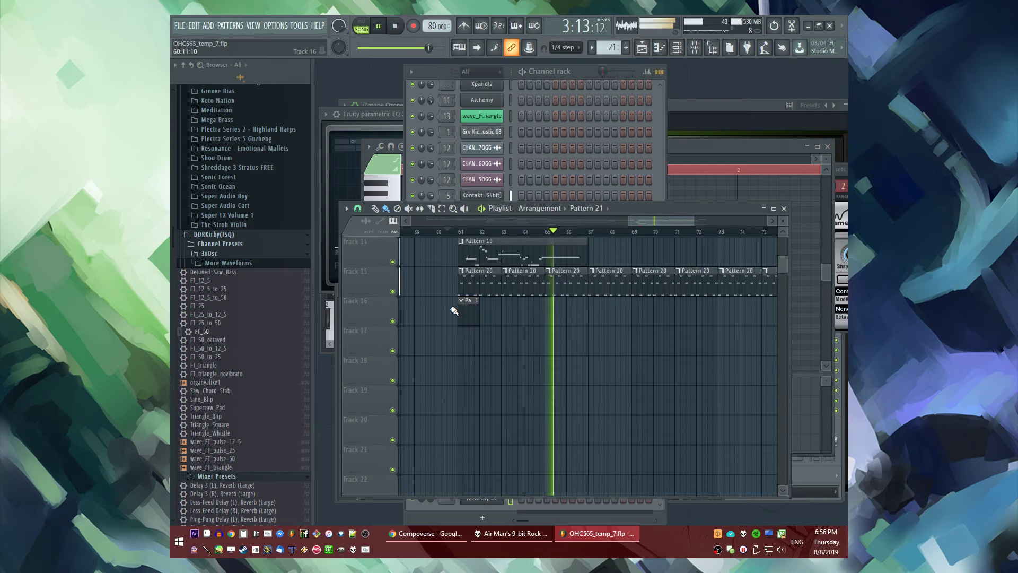
key(F6)
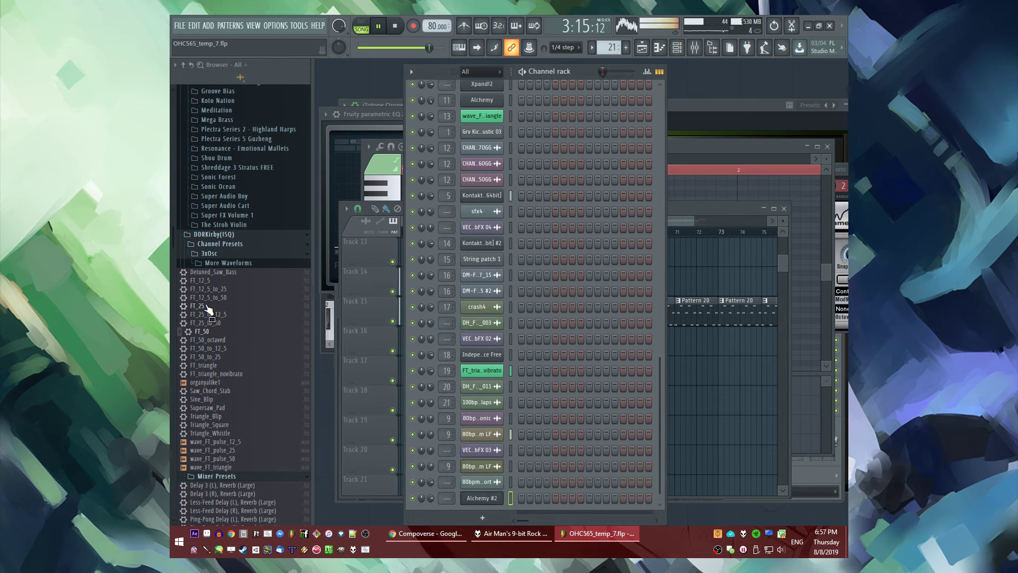
drag(212, 310, 482, 98)
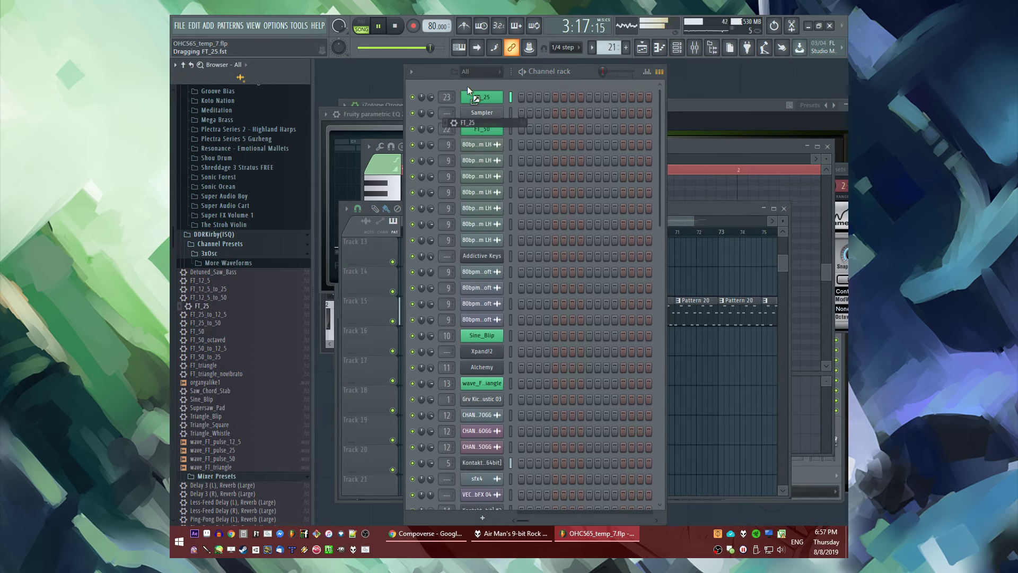
right_click(480, 97)
click(493, 101)
key(space)
scroll(477, 239, up, 2)
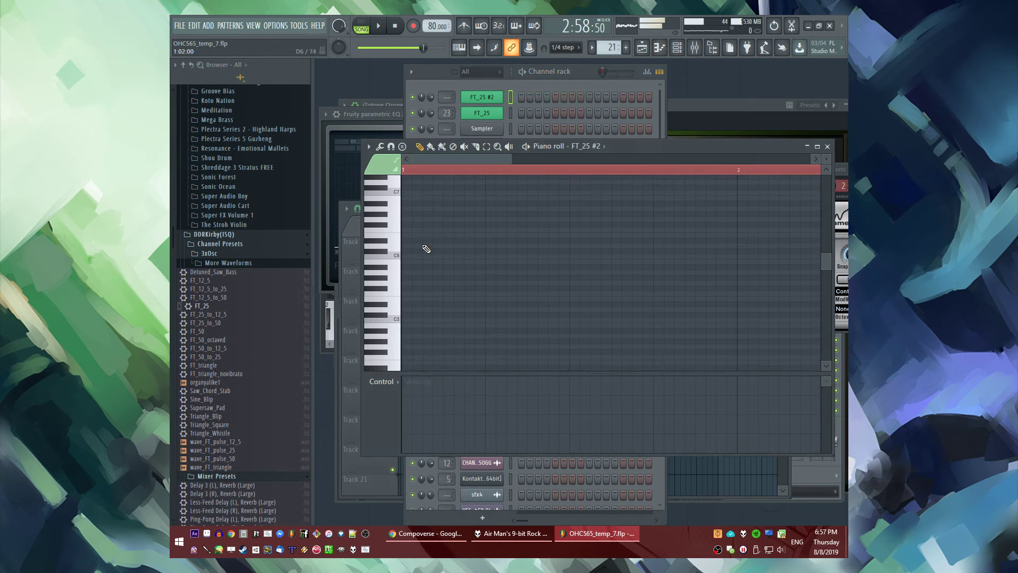
click(411, 219)
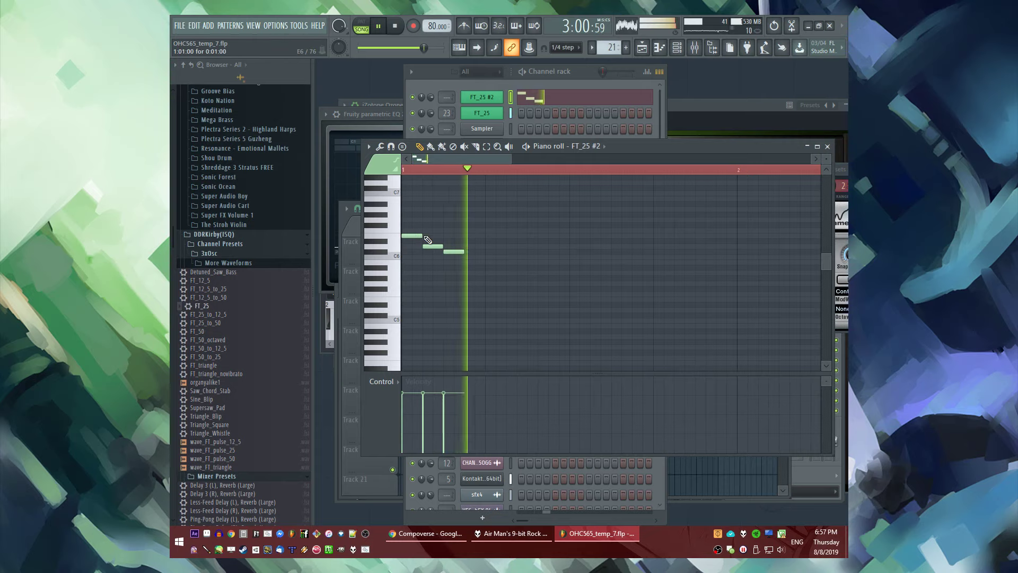
key(ctrl+alt+z)
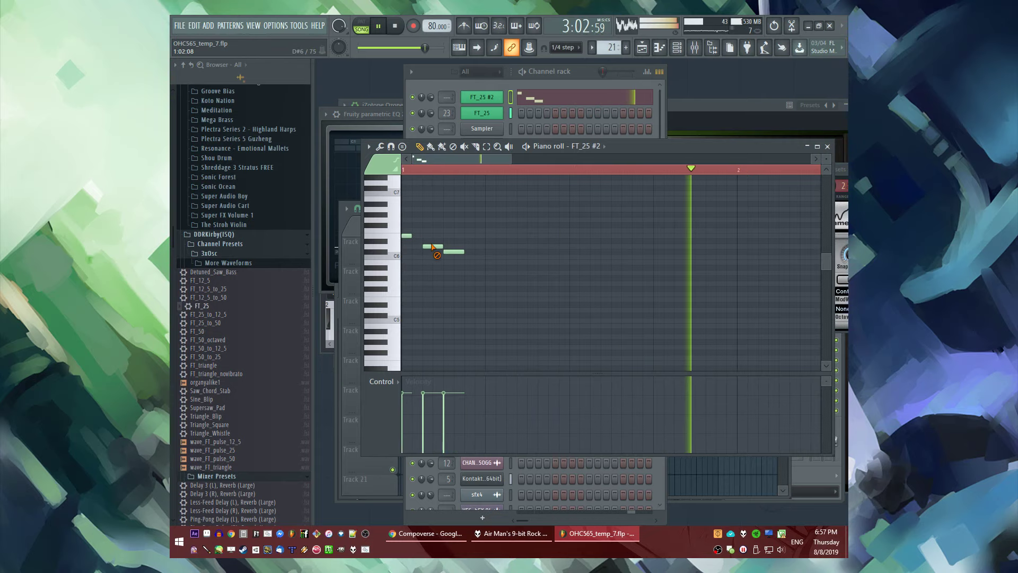
key(ctrl+alt+z)
key(space)
Draw a descending run of short notes A5, G#5, E5, D5 and C#5 at the pattern's start and audition it
click(414, 279)
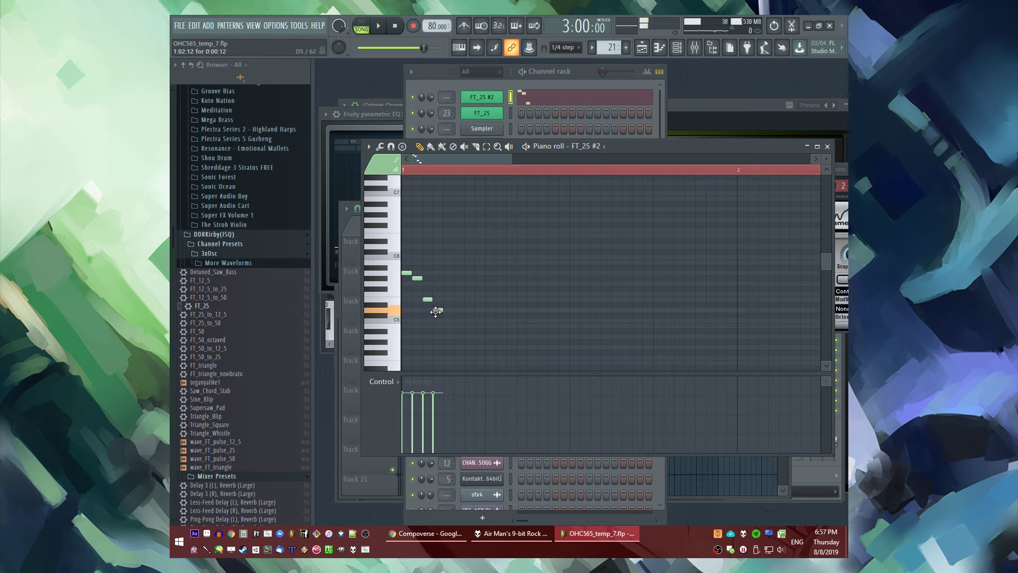
key(space)
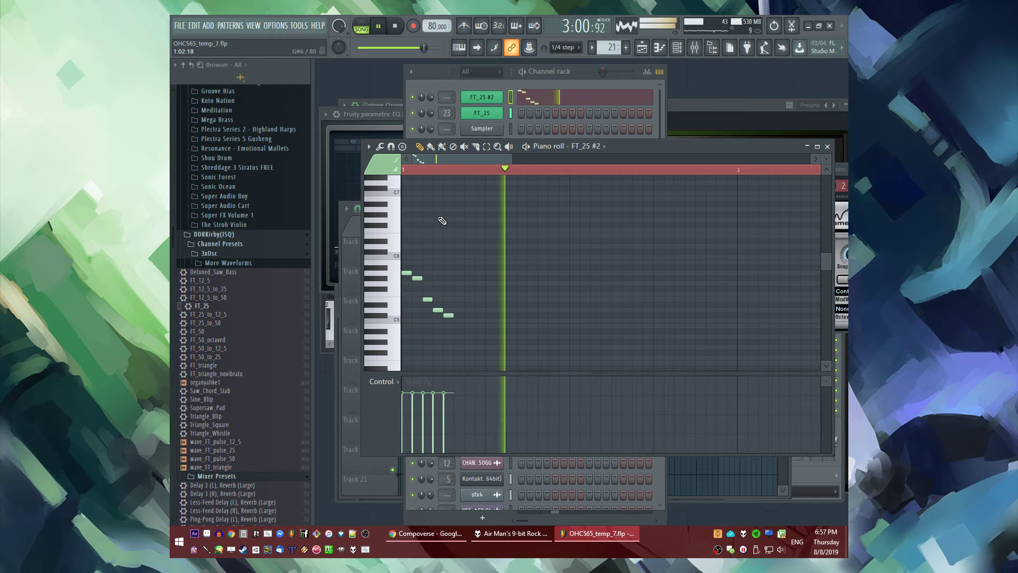
scroll(424, 265, down, 2)
key(space)
Rework the run to the four short notes A5, E5, D5 and C#5 and audition it in pattern mode
right_click(406, 242)
right_click(417, 247)
key(space)
click(406, 241)
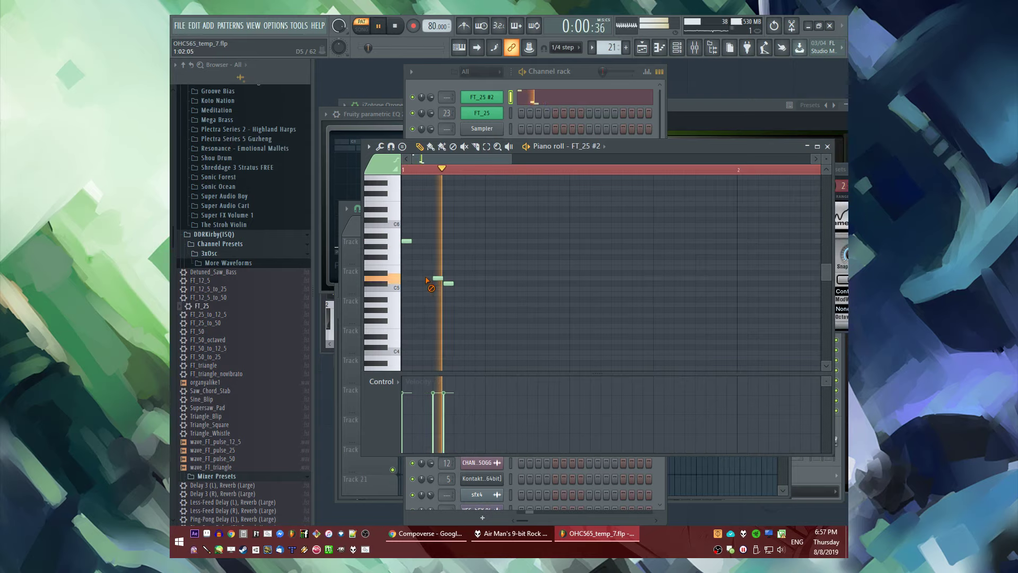
drag(423, 267, 416, 266)
key(space)
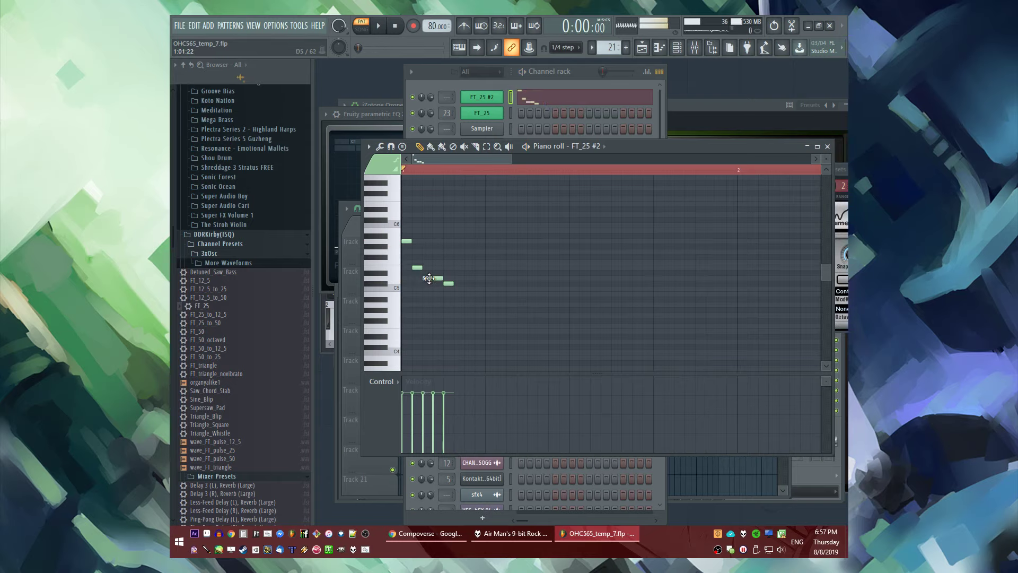
scroll(443, 286, down, 2)
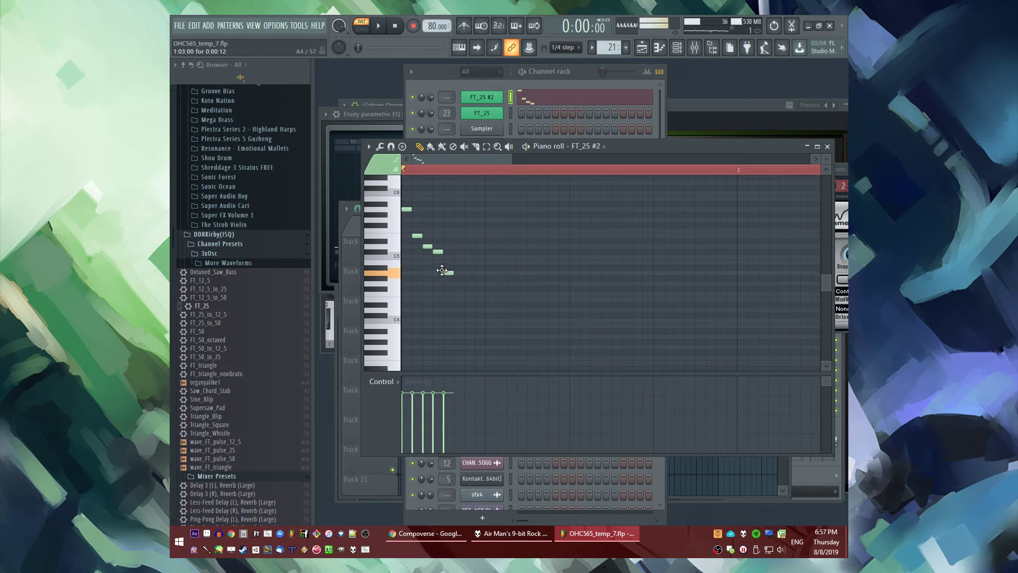
key(space)
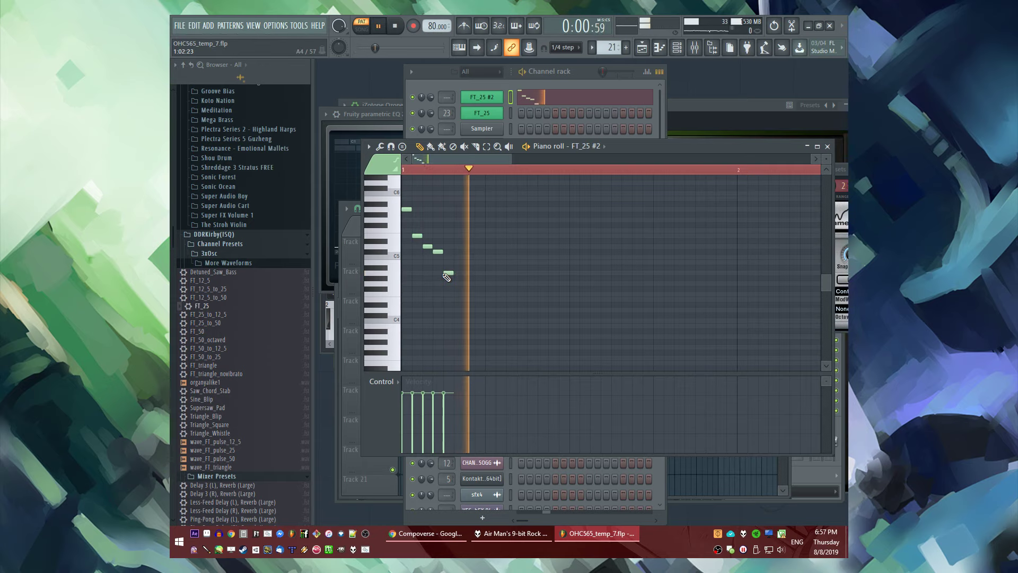
key(space)
key(space)
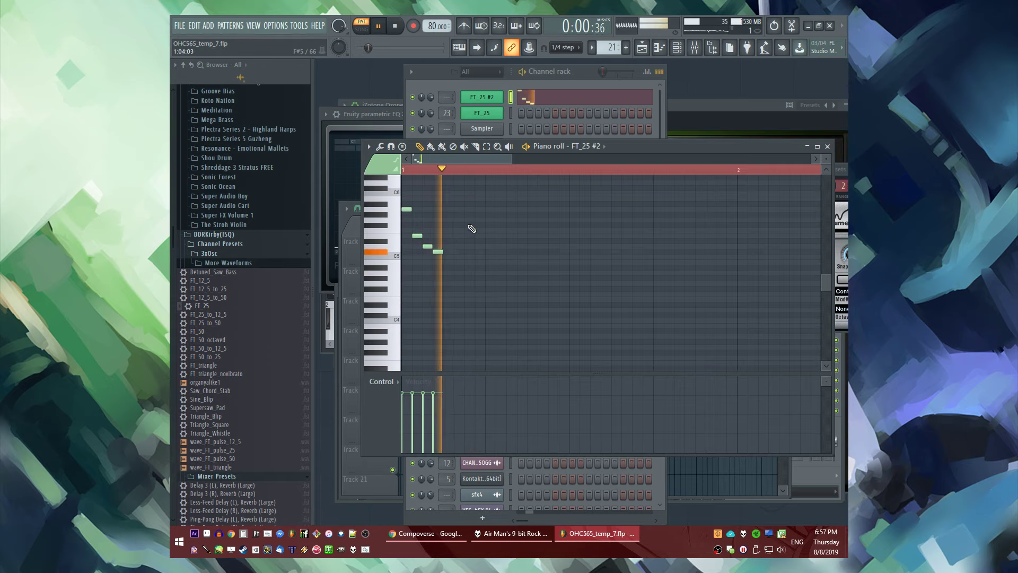
Route the new FT_25 channel to mixer track 24 and load Fruity Delay Bank in effect slot 3
click(460, 96)
click(488, 97)
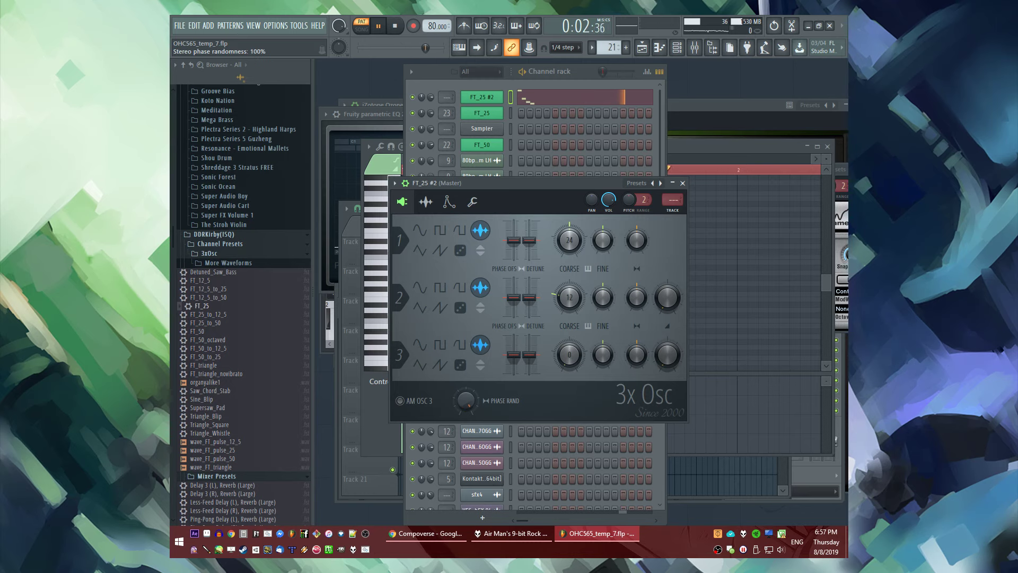
key(F9)
click(715, 293)
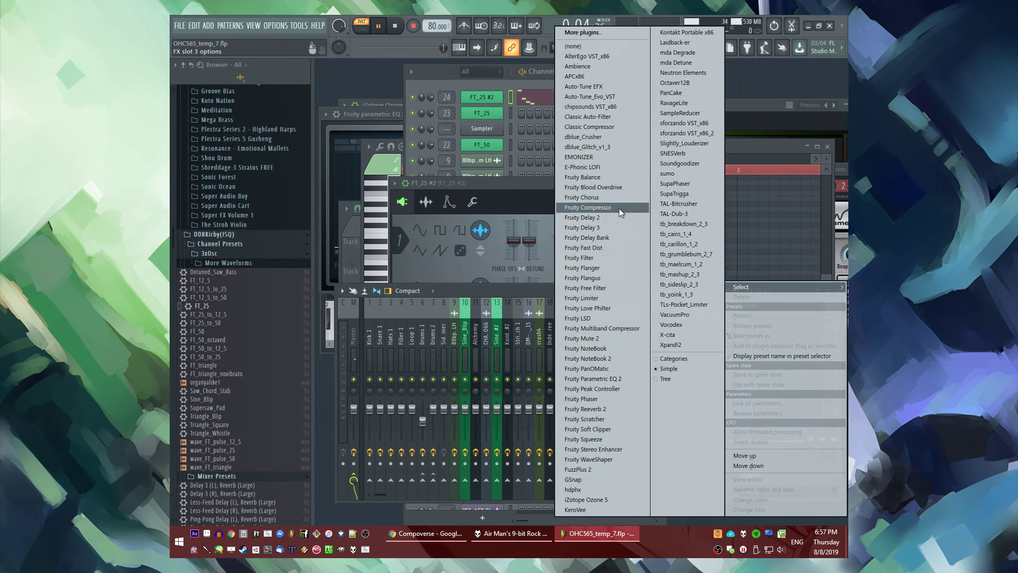
click(606, 238)
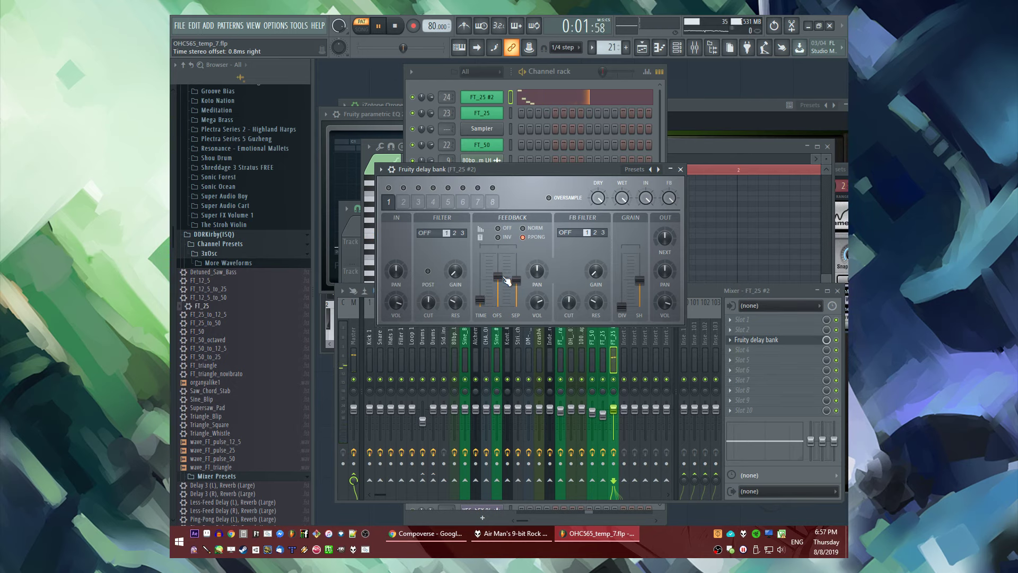
Load Fruity Reeverb 2 in effect slot 5, increase its room size, and close the plugin windows
click(745, 366)
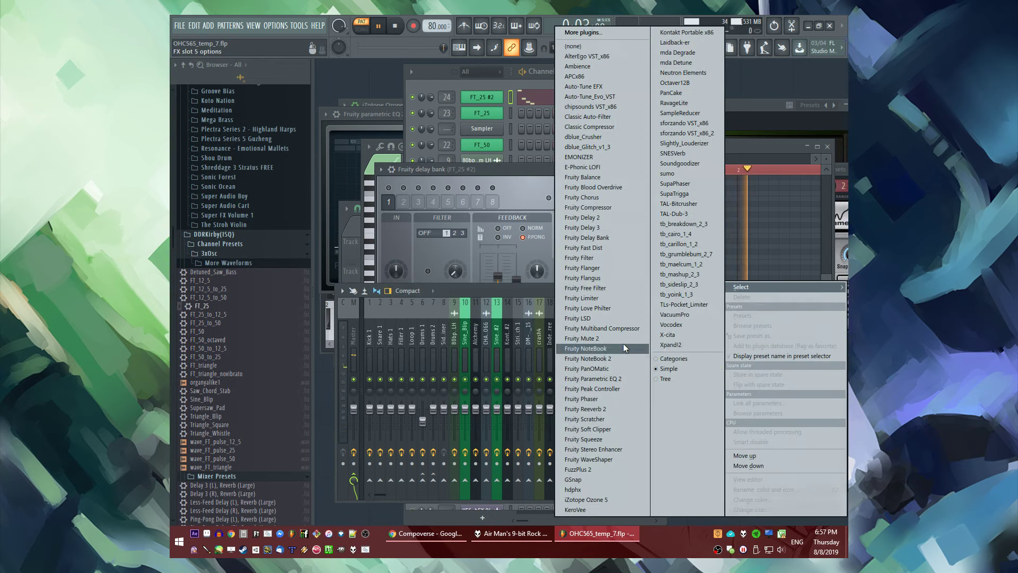
click(598, 416)
drag(533, 243, 536, 227)
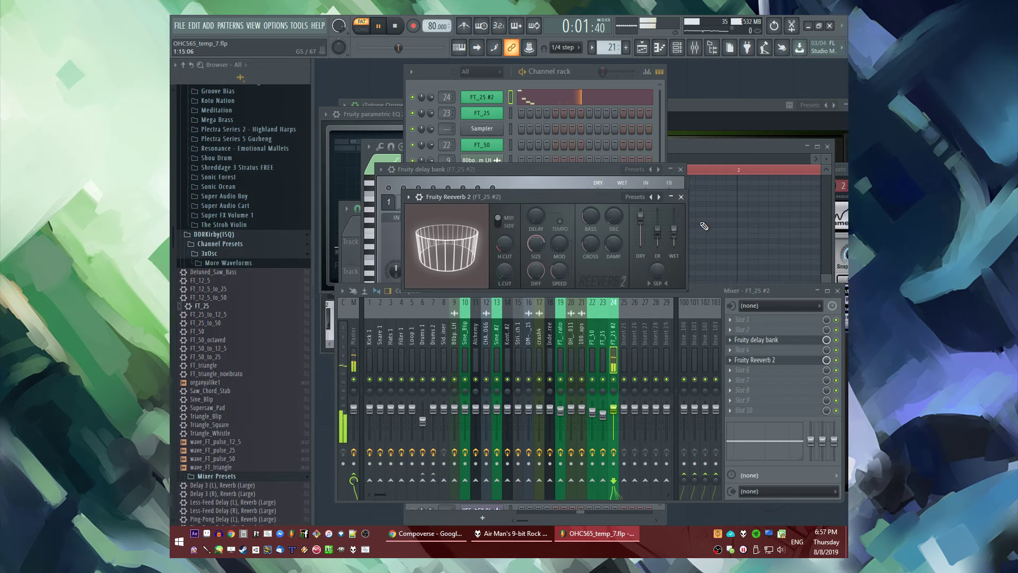
click(681, 169)
click(681, 197)
click(683, 183)
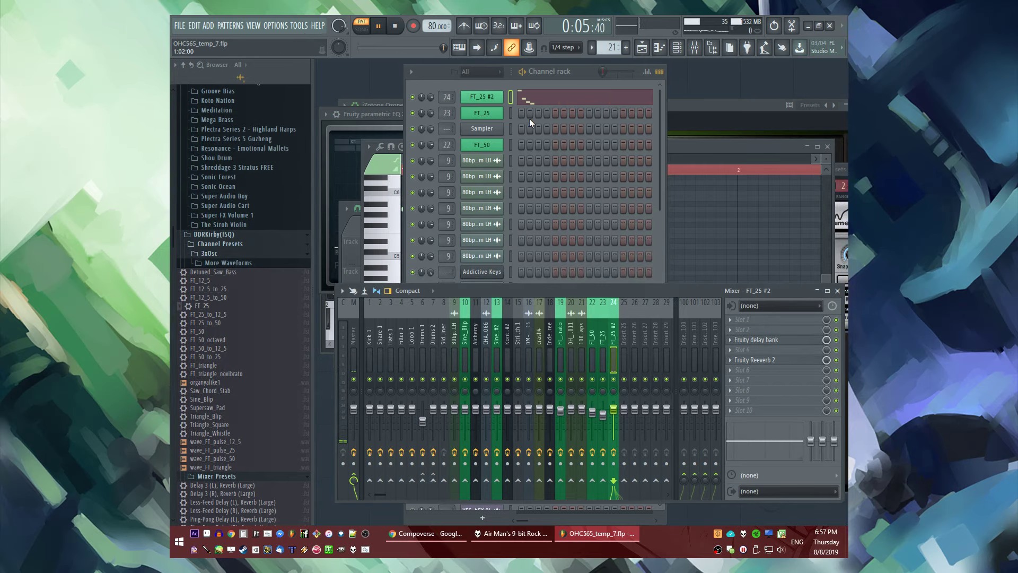
Load the wave_FT_pulse_50 waveform into the new channel's 3x Osc and play it within the arrangement
click(501, 101)
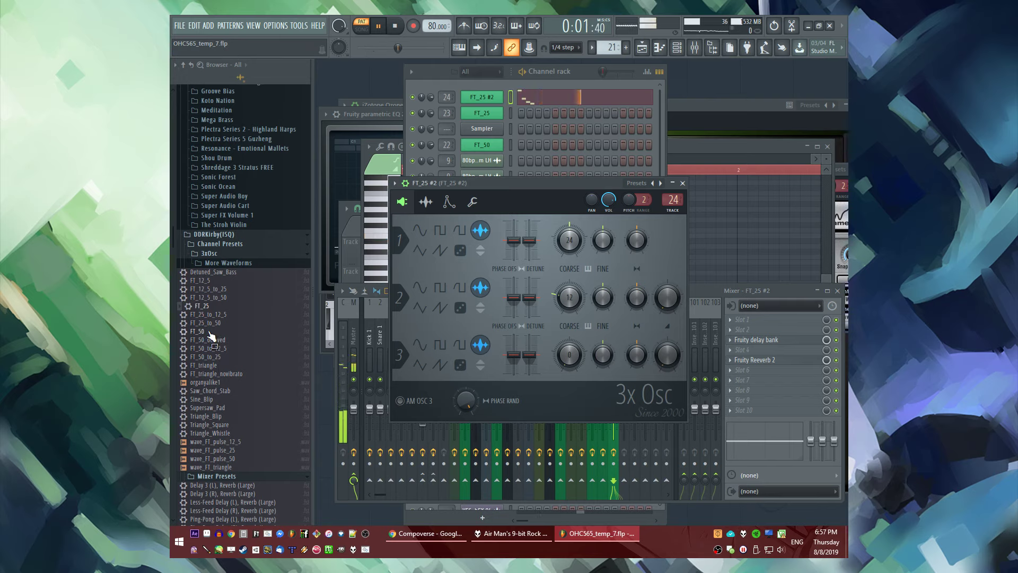
drag(238, 451, 523, 334)
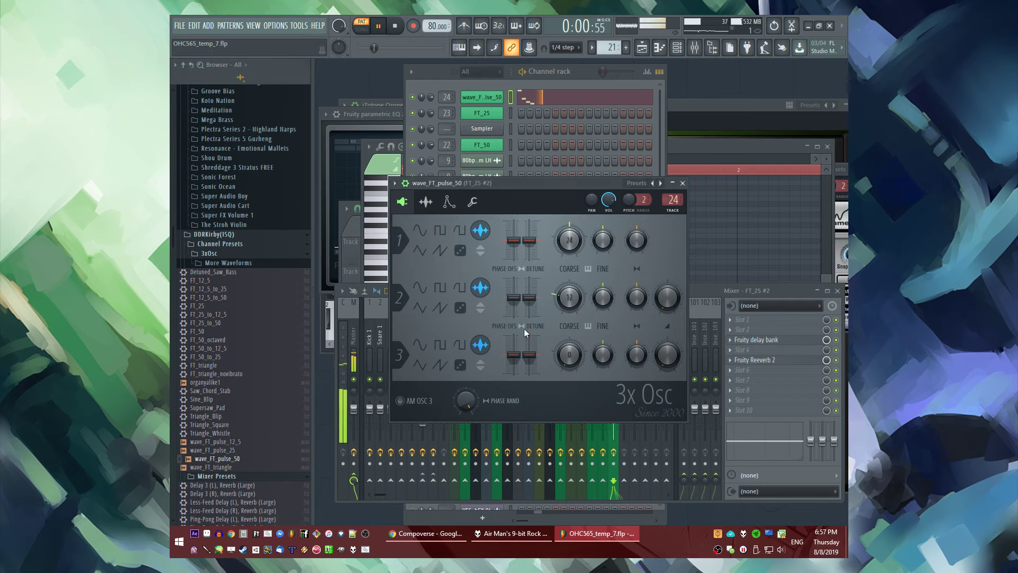
key(F5)
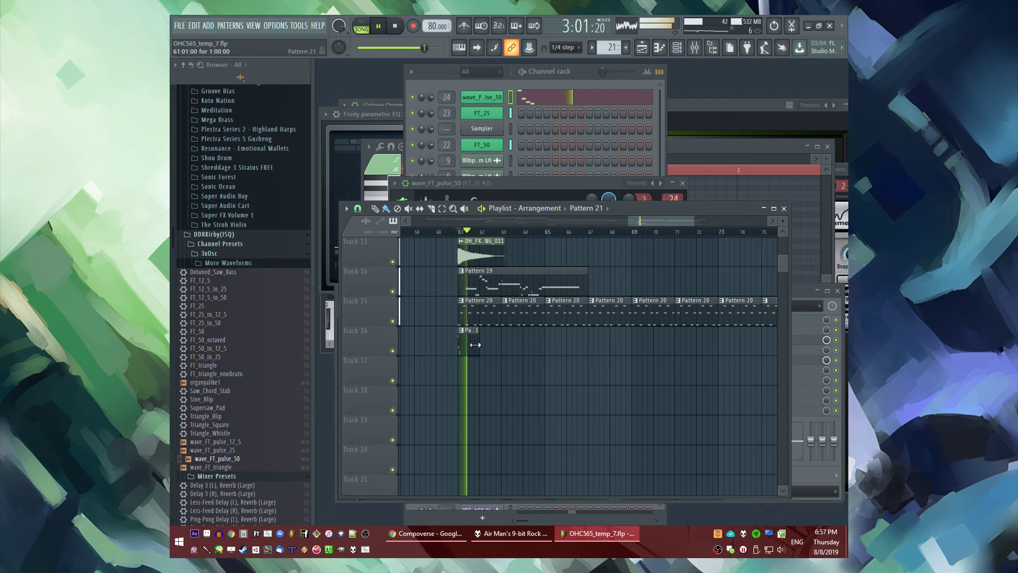
Reopen Fruity Delay Bank on mixer track 24 and set its feedback volume to about 68%
click(409, 69)
click(807, 377)
click(767, 340)
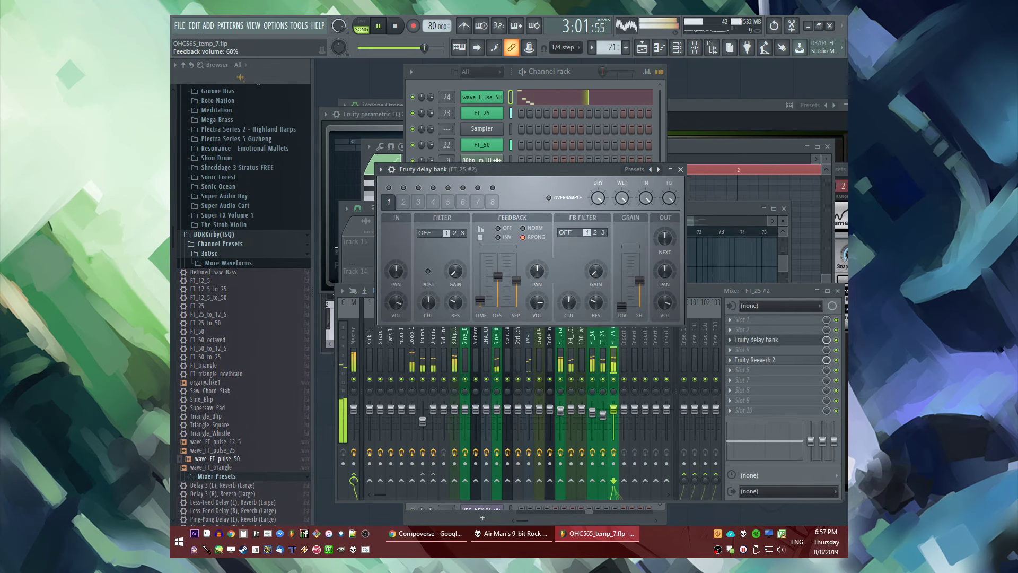
Extend the wave_FT_pulse_50 run with the same four notes an octave lower: A4, E4, D4 and C#4
click(525, 85)
click(531, 97)
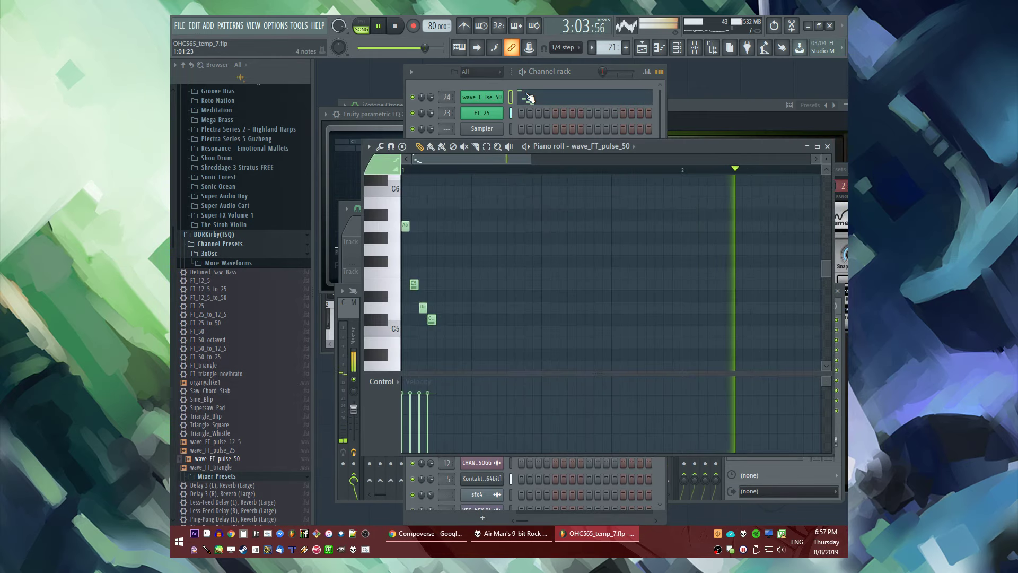
scroll(449, 298, down, 2)
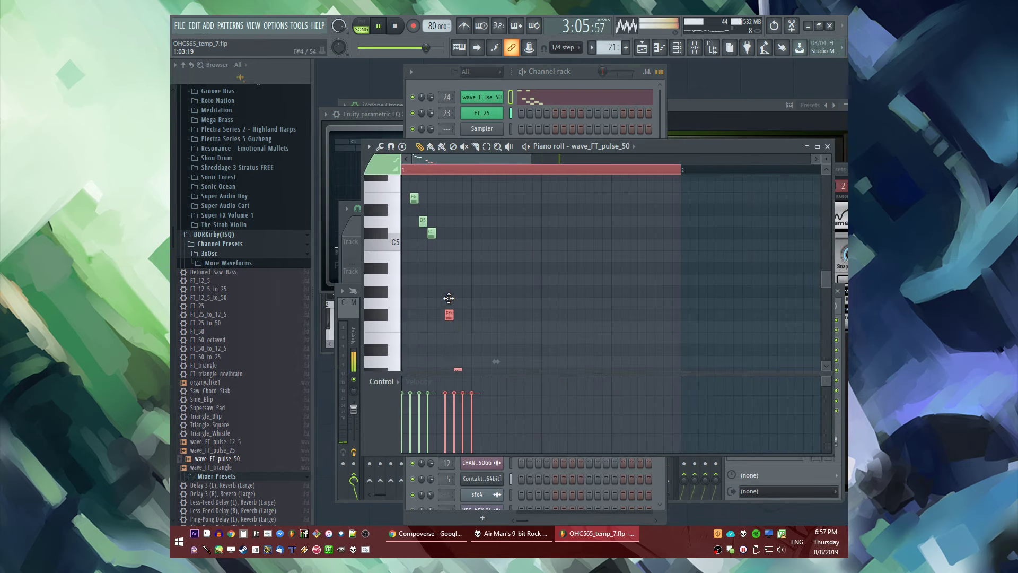
click(440, 273)
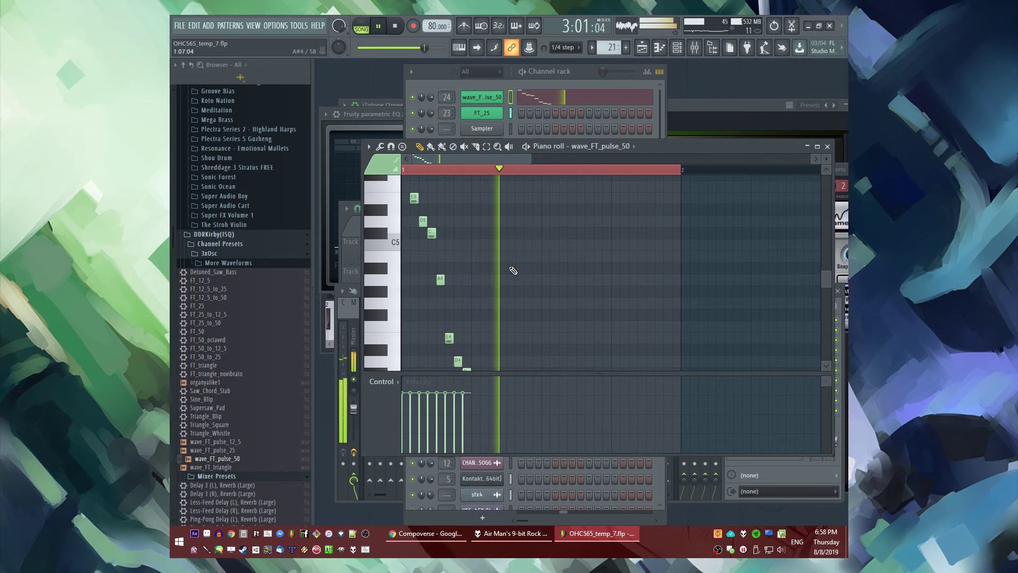
Load Fruity Parametric EQ 2 in effect slot 1 of mixer track 24 and cut the low end with its low-shelf band
key(F6)
key(F9)
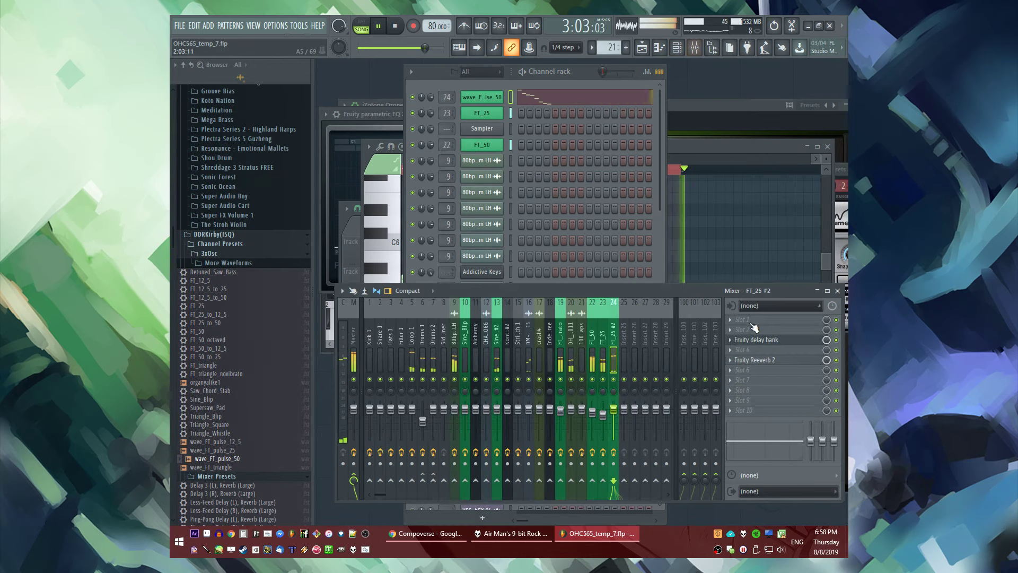
click(742, 319)
click(599, 380)
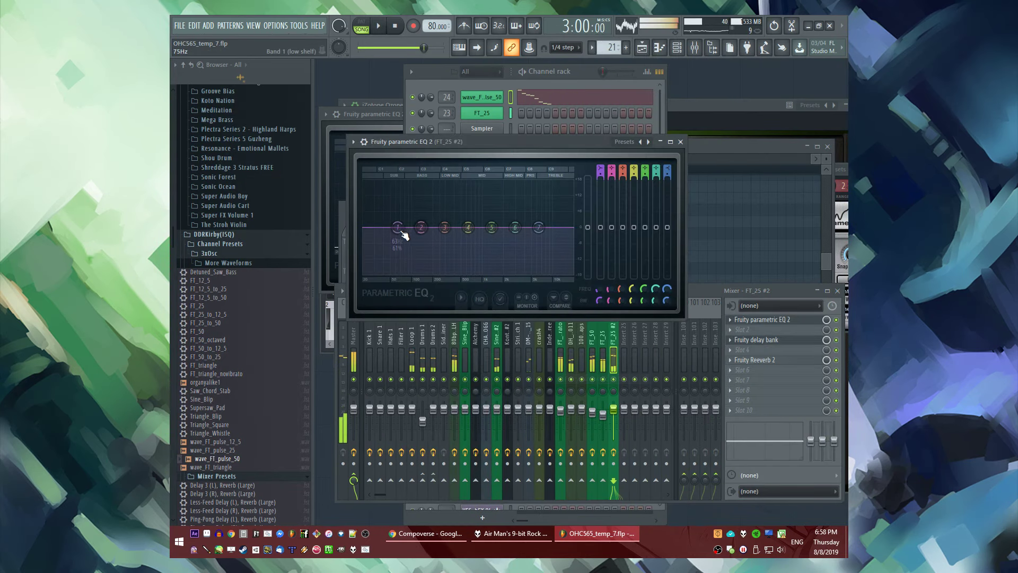
drag(427, 272, 457, 272)
Review the Fruity Delay Bank settings on mixer track 24 during playback and close the plugin
click(756, 340)
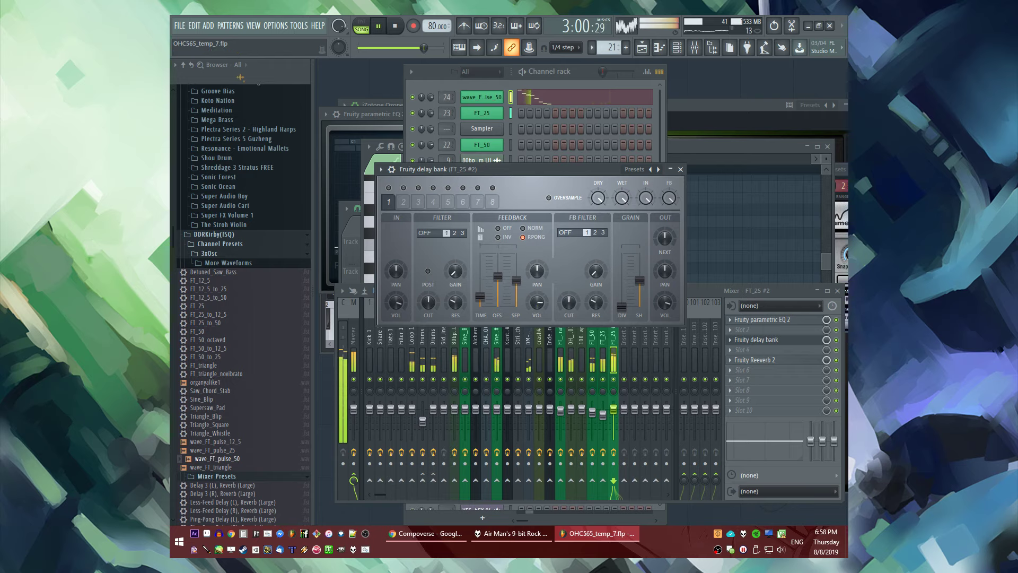
click(616, 352)
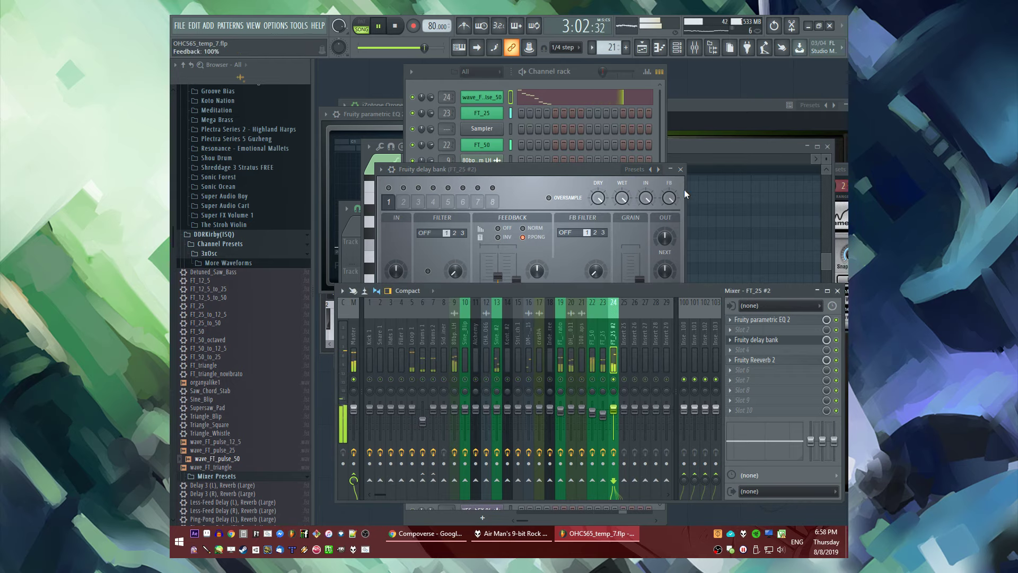
click(681, 170)
Place copies of the Pattern 21 clip at bars 65, 69, 73 and 77 on Track 16
key(F5)
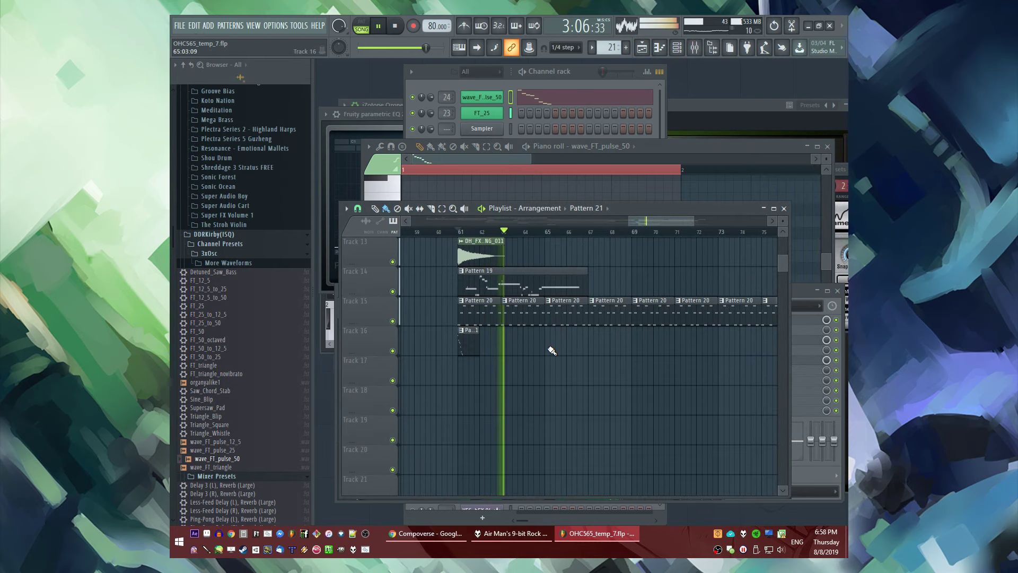
scroll(633, 349, down, 2)
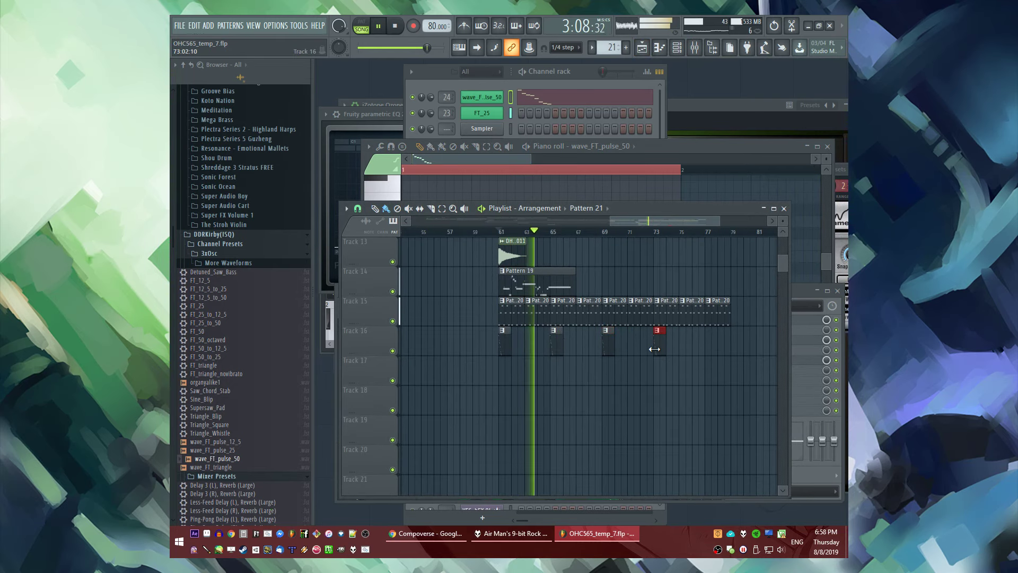
scroll(719, 359, up, 3)
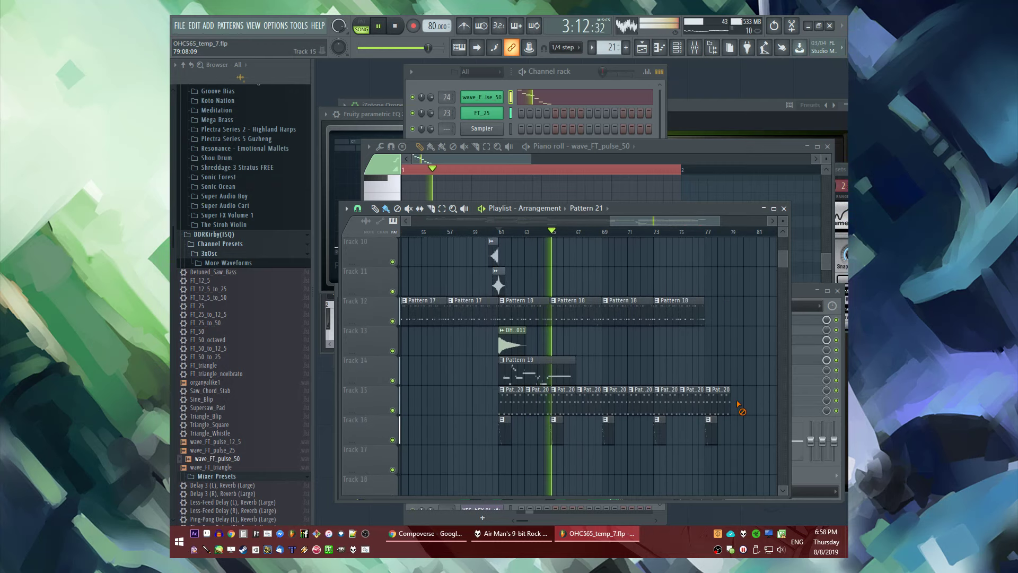
Delete the Pattern 20 clip starting at bar 77 on Track 15 and save the project
right_click(719, 401)
scroll(529, 351, down, 3)
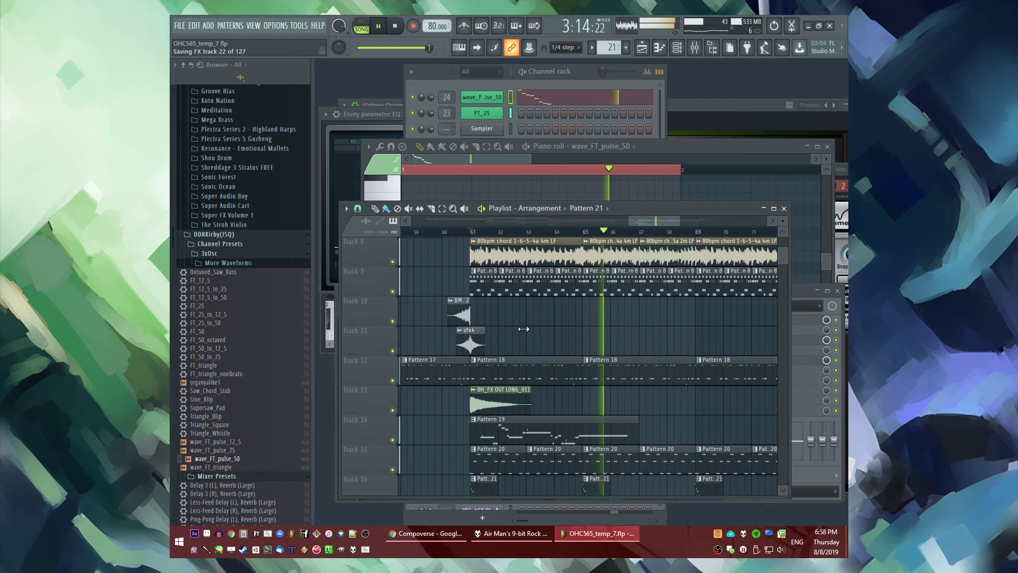
scroll(511, 338, up, 5)
scroll(502, 377, up, 3)
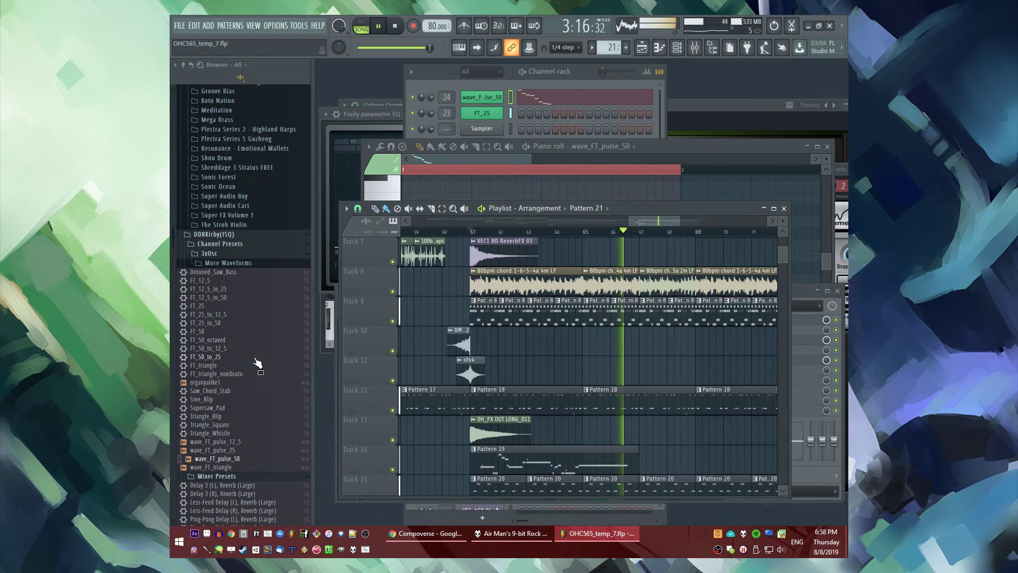
Save the project and replace the drum clip at bar 68 on Track 9 with Pattern 10
scroll(257, 363, up, 10)
scroll(537, 343, up, 1)
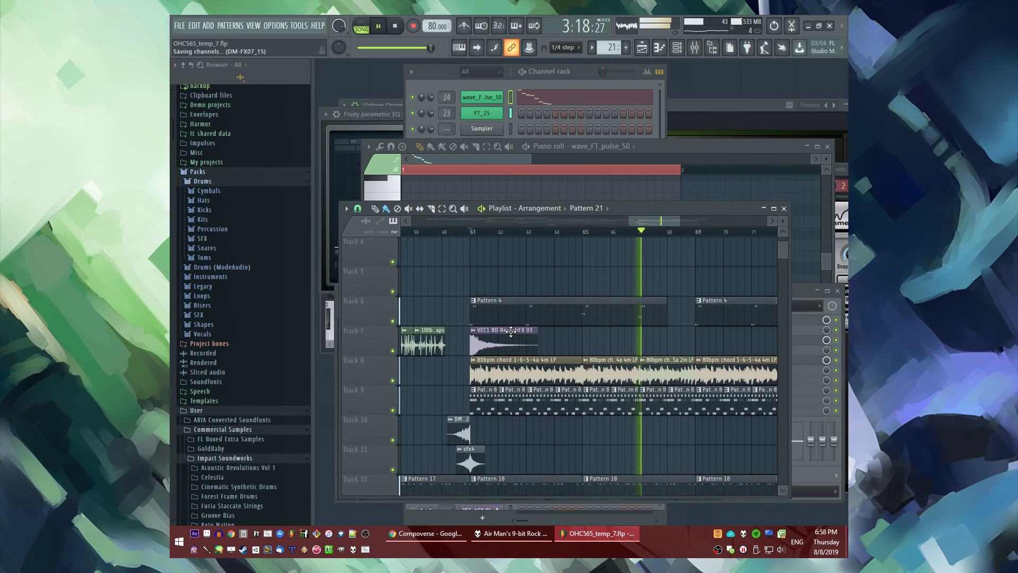
scroll(640, 372, down, 4)
scroll(640, 372, up, 3)
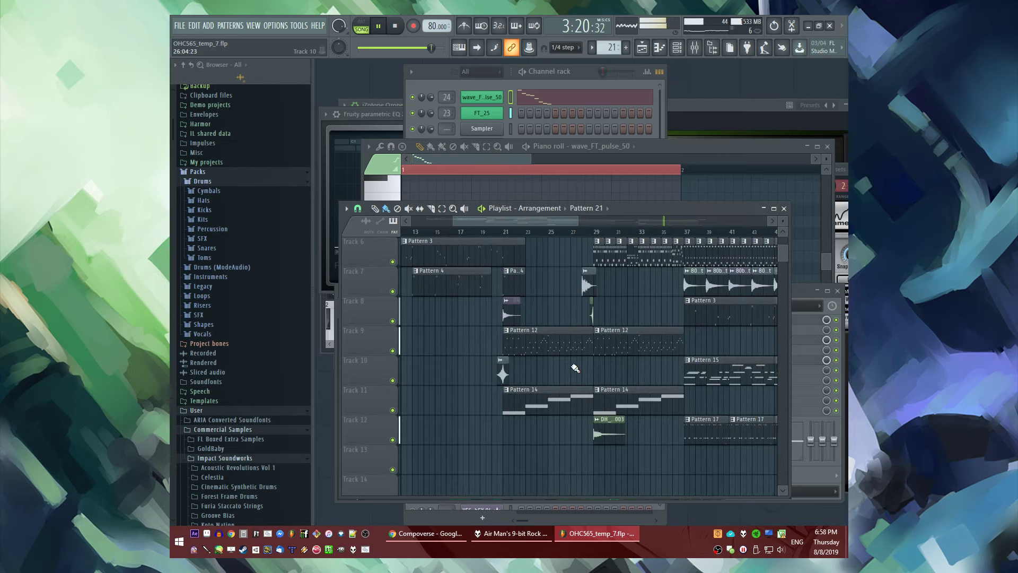
scroll(587, 364, up, 3)
scroll(587, 364, down, 2)
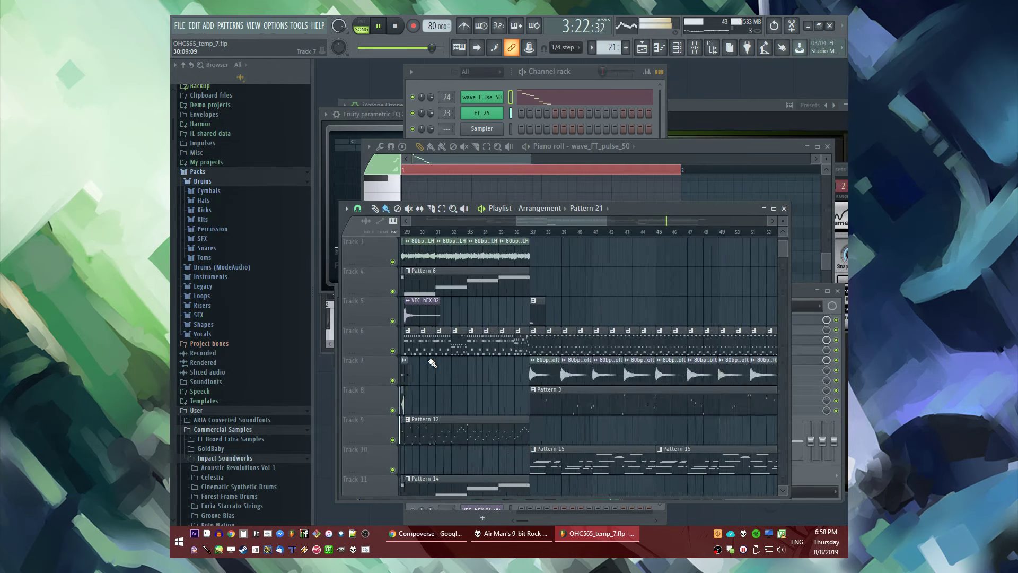
scroll(675, 404, down, 3)
scroll(641, 345, up, 4)
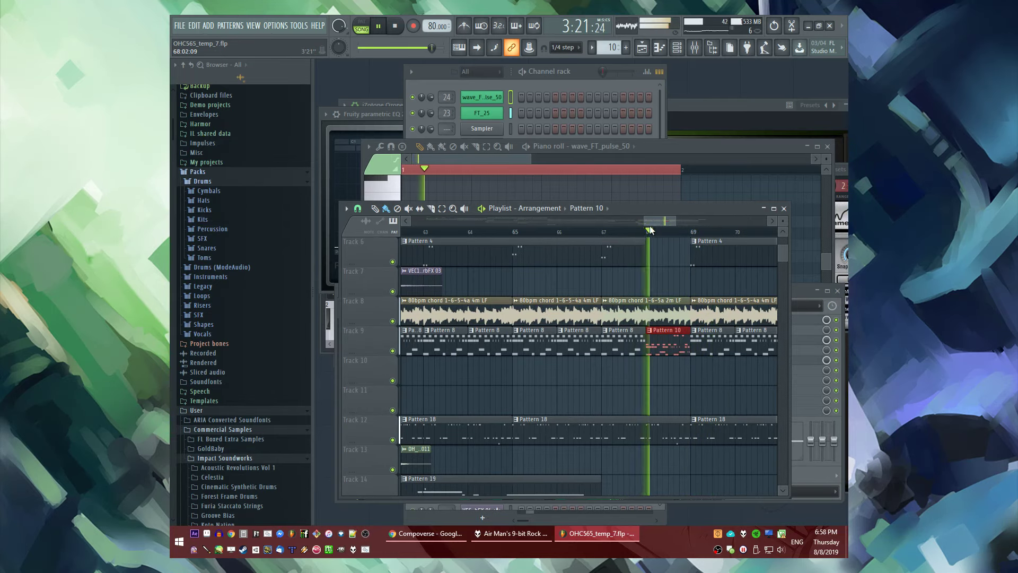
Place Pattern 10 clips at bars 64, 72 and 76 on Track 9
scroll(563, 352, down, 2)
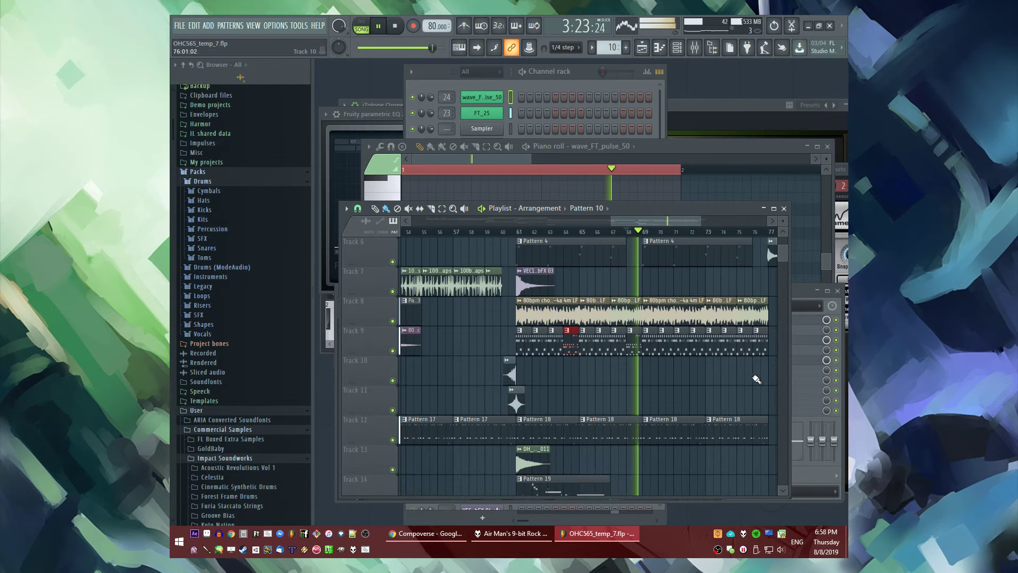
scroll(669, 349, up, 1)
scroll(666, 347, down, 1)
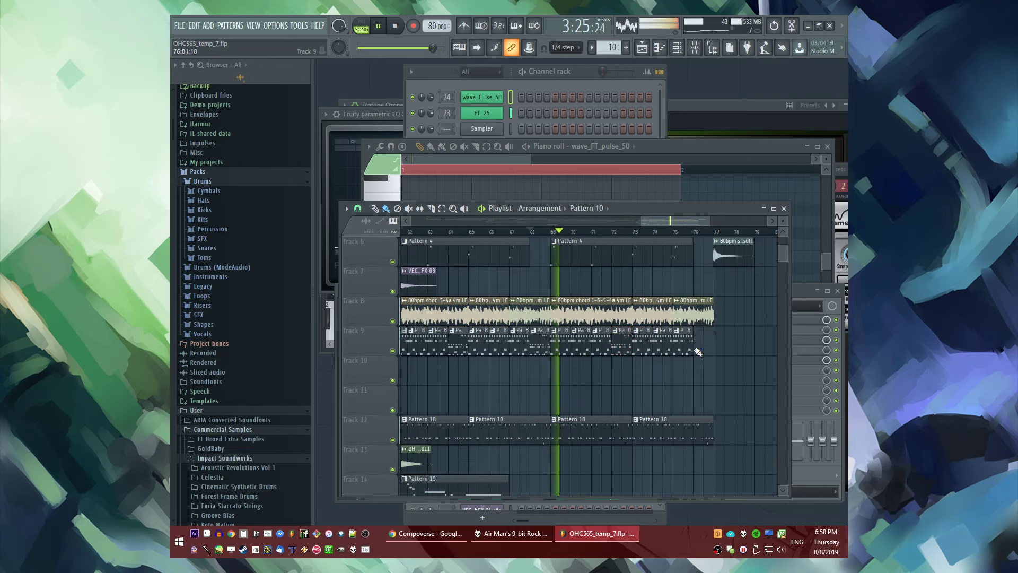
scroll(670, 346, down, 3)
scroll(615, 307, up, 2)
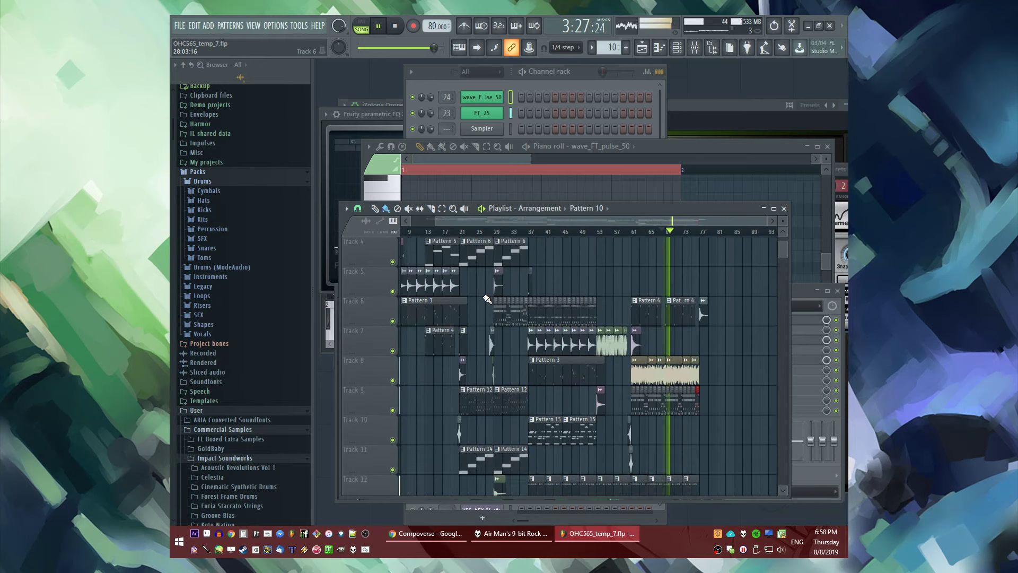
Replace the Pattern 10 clips at bars 68 and 76 on Track 9 with Pattern 11 clips
scroll(591, 264, up, 2)
scroll(613, 306, up, 3)
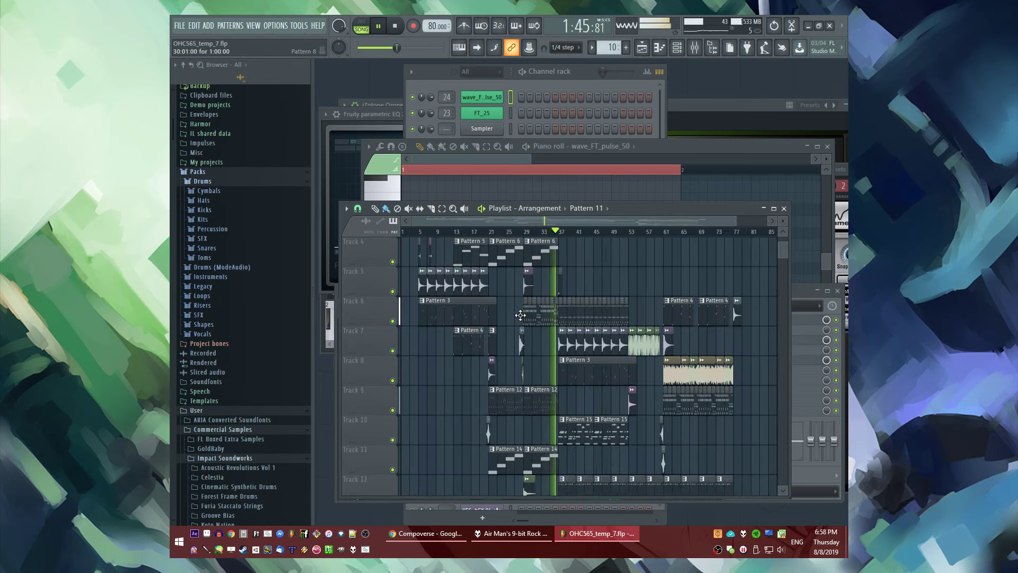
scroll(557, 416, down, 1)
click(556, 393)
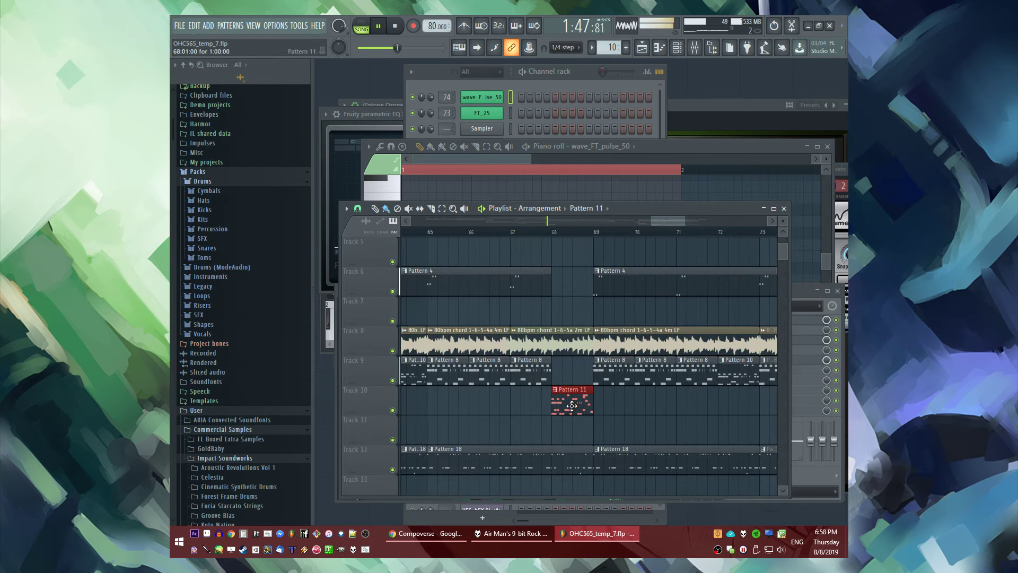
scroll(517, 289, down, 2)
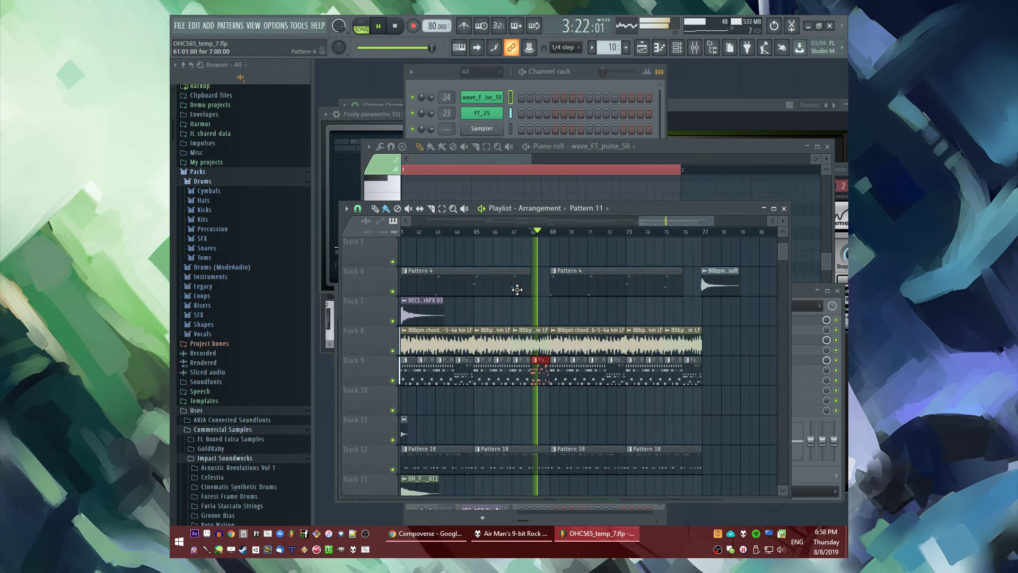
scroll(666, 381, up, 1)
click(698, 378)
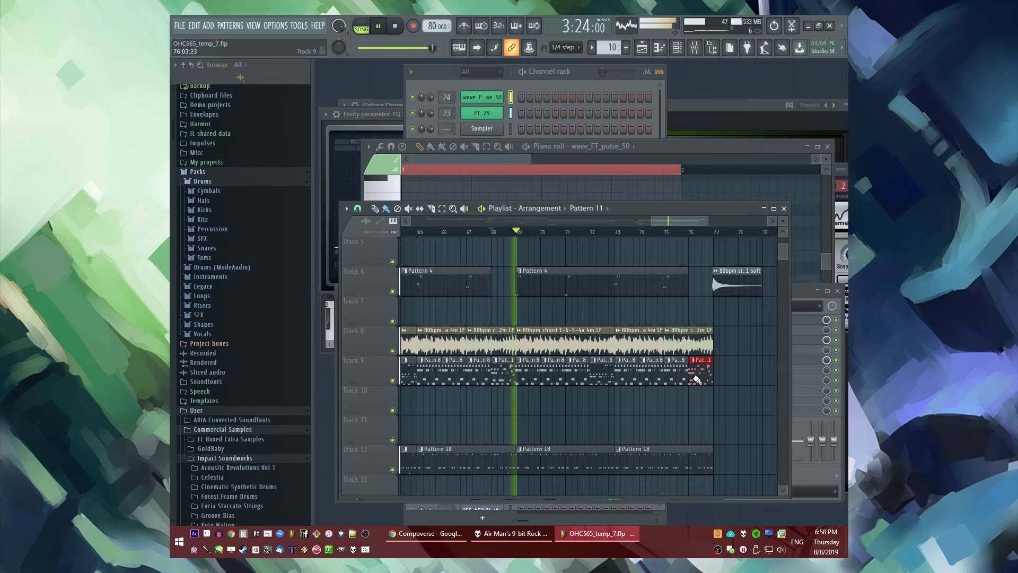
Copy the sfx4 and DH_FX OUT LONG_011 transition clips from bar 61 to bar 69 on Tracks 11 and 13
scroll(647, 343, down, 2)
scroll(502, 352, down, 3)
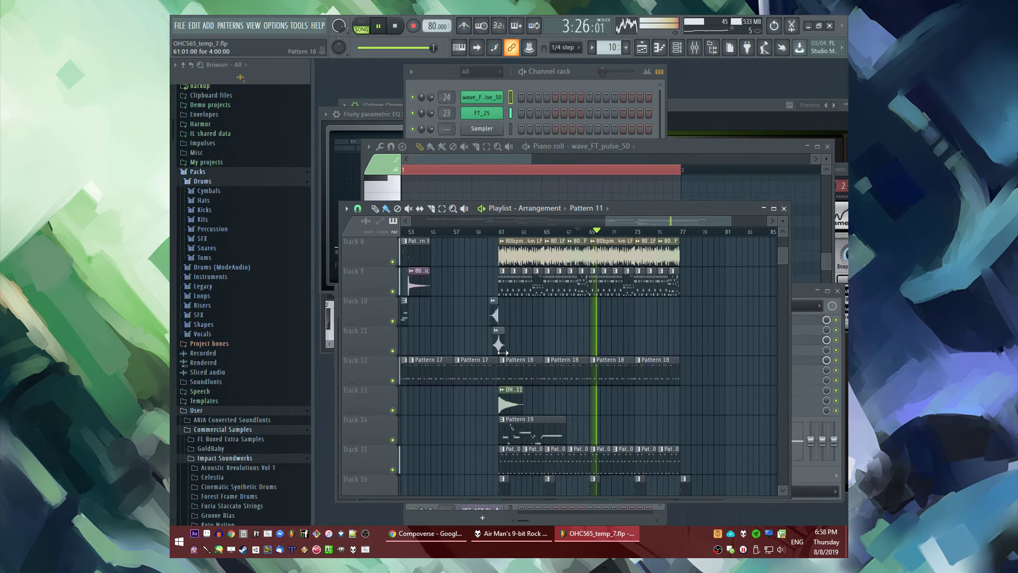
scroll(579, 336, up, 2)
click(606, 318)
drag(504, 296, 433, 356)
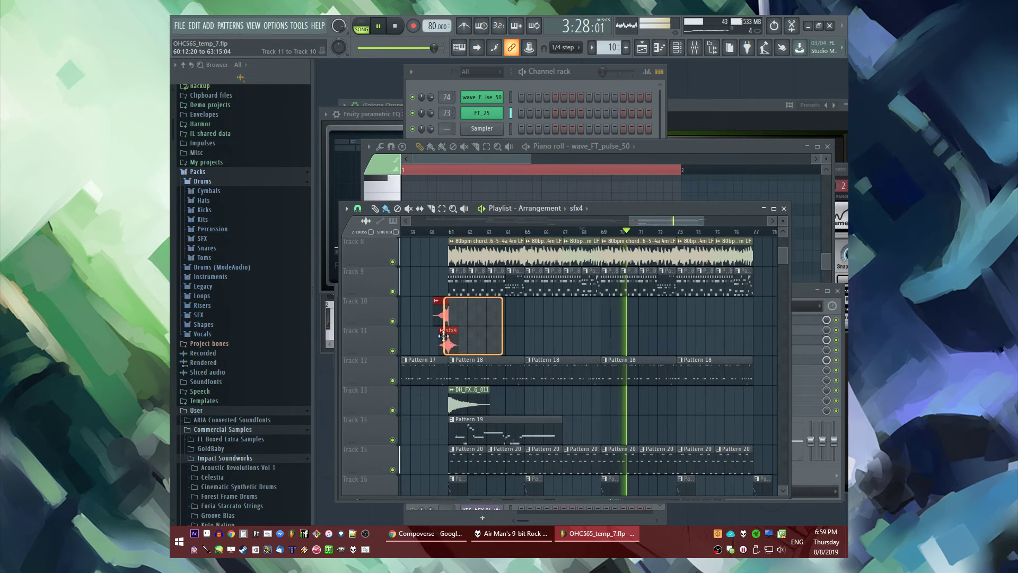
scroll(604, 340, up, 3)
key(ctrl+b)
right_click(430, 313)
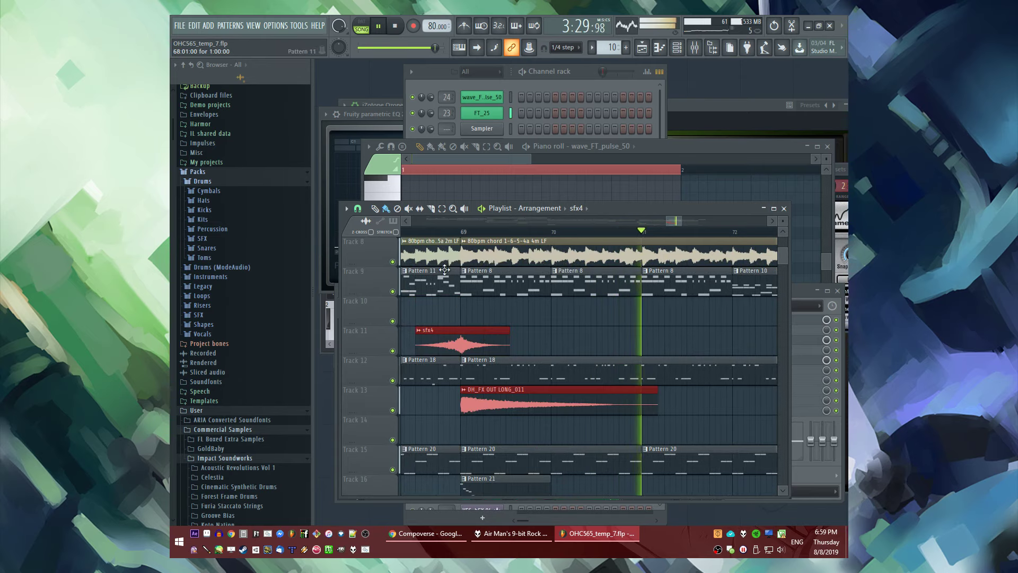
click(546, 332)
Pick the VEC1 BD ReverbFX 02 clip from the earlier section and place a copy at bar 69 on Track 7
scroll(546, 329, down, 4)
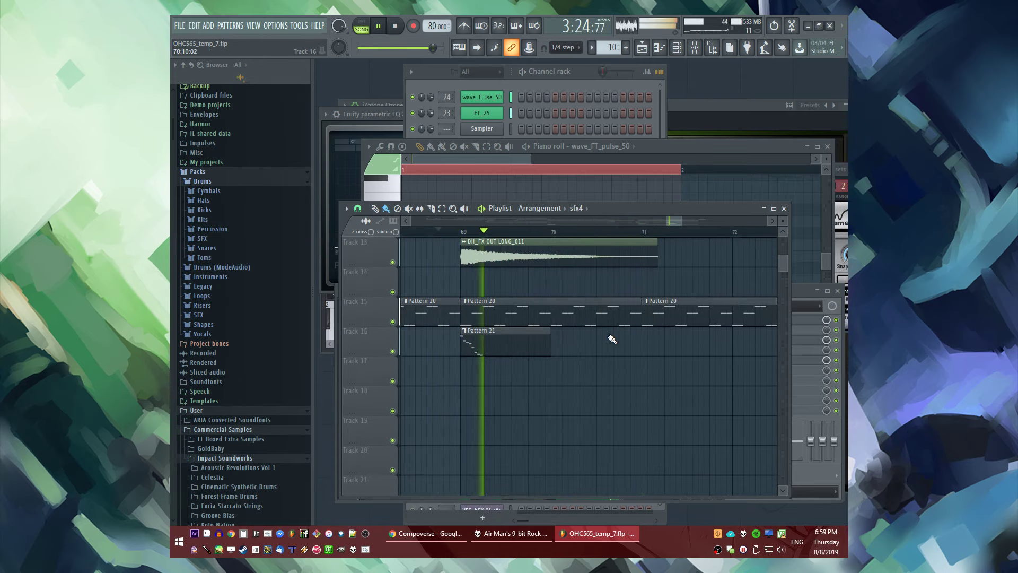
scroll(578, 338, up, 2)
scroll(562, 328, down, 4)
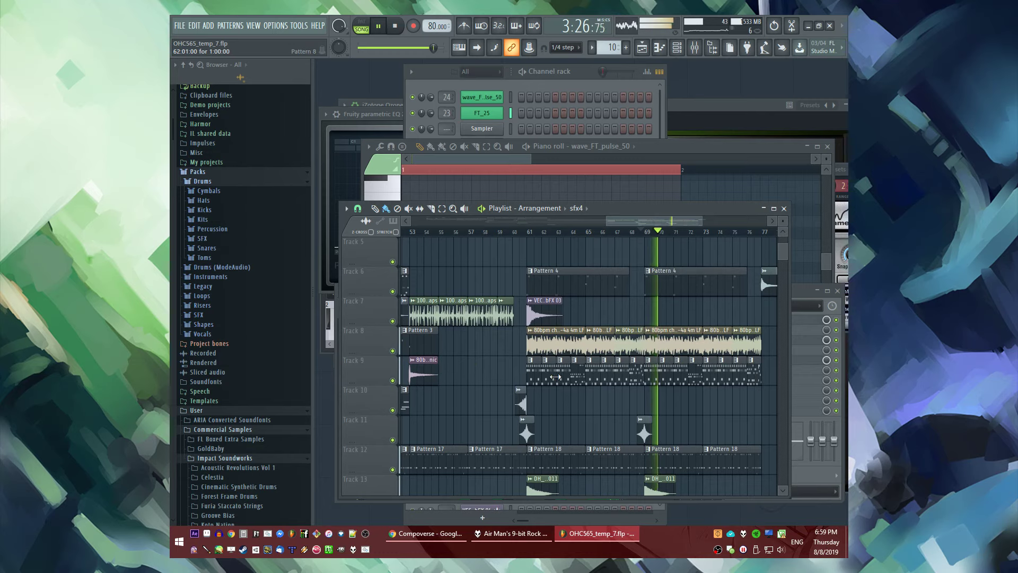
scroll(530, 312, up, 2)
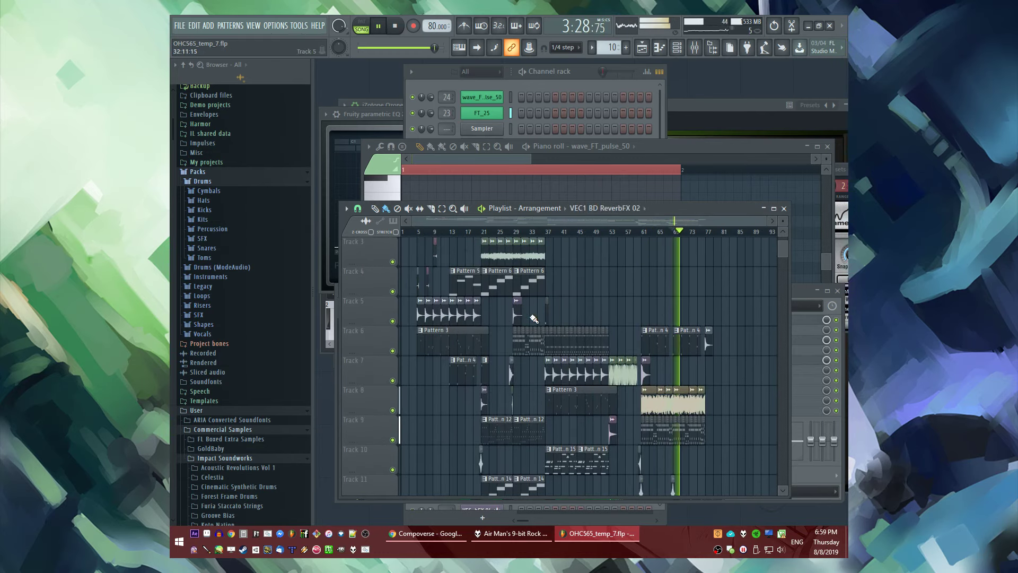
scroll(534, 318, down, 1)
scroll(629, 352, up, 4)
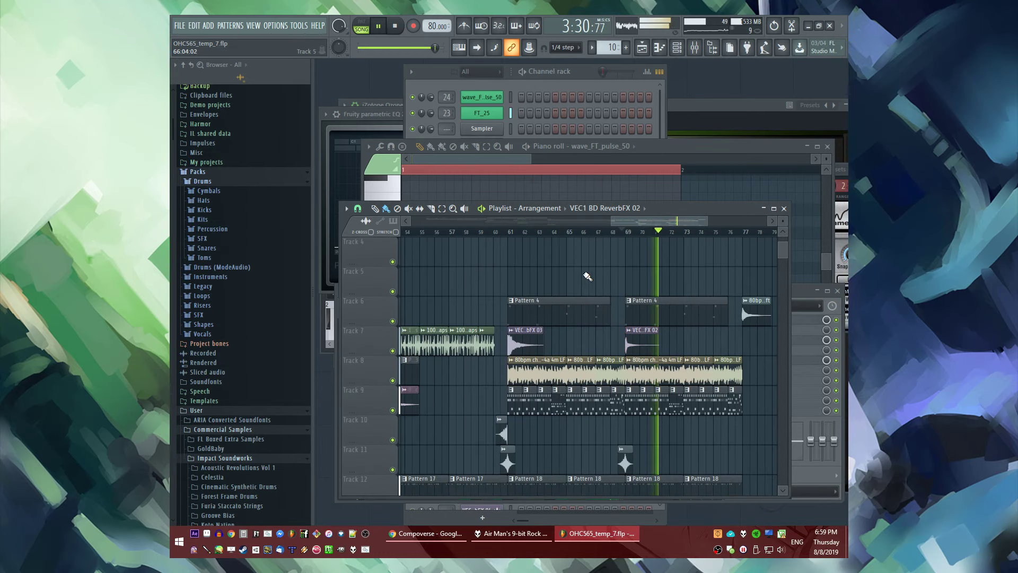
Play back the transition into bar 61 and examine the surrounding clips in the playlist
scroll(578, 275, down, 2)
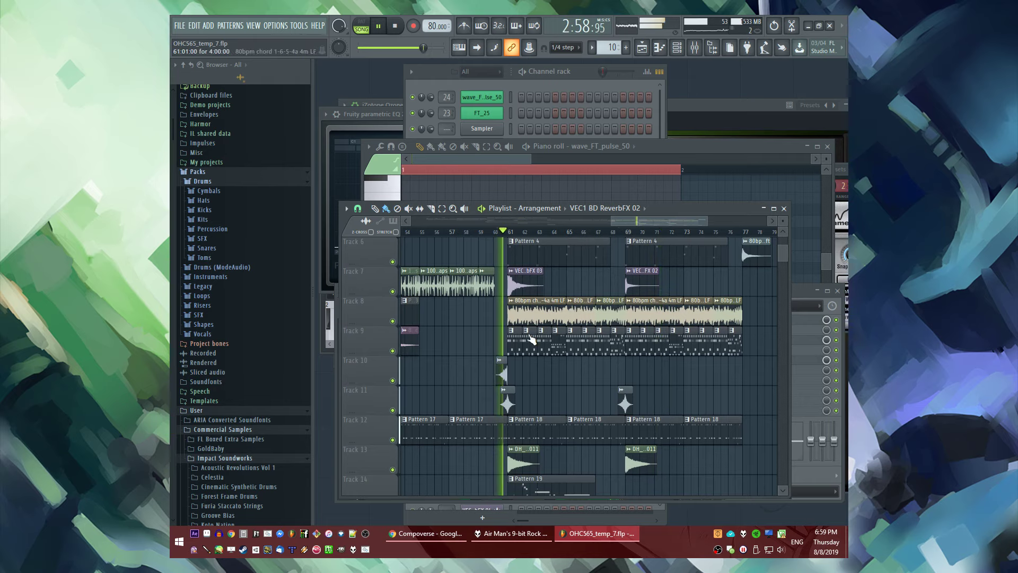
scroll(553, 392, up, 4)
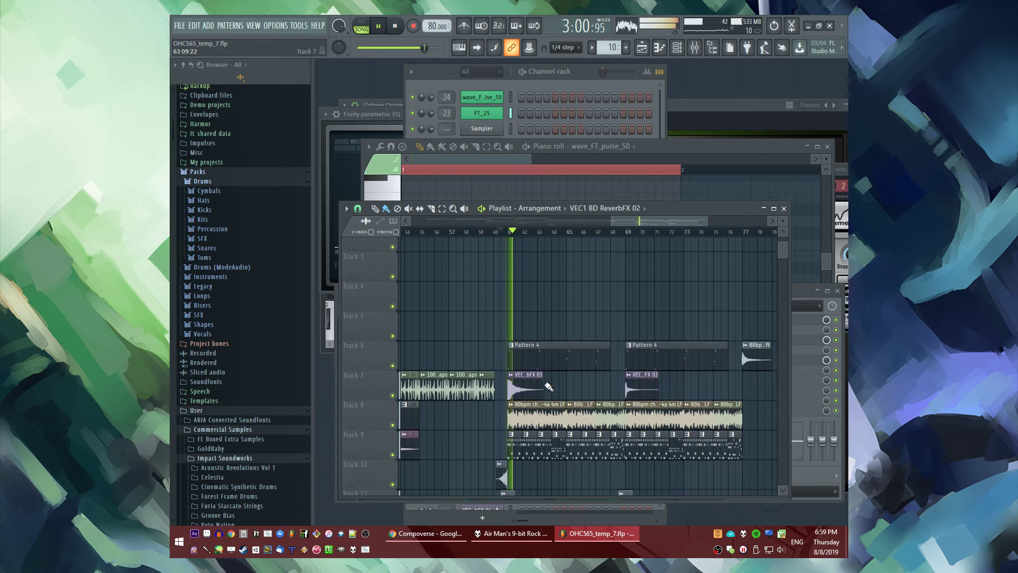
scroll(531, 340, down, 5)
scroll(493, 273, up, 3)
scroll(493, 273, up, 6)
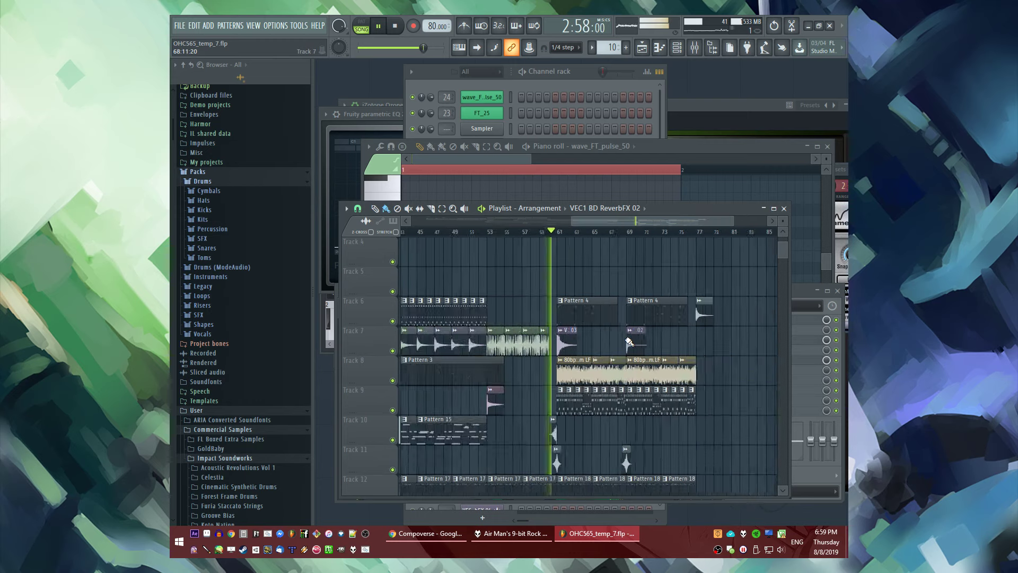
scroll(579, 274, down, 4)
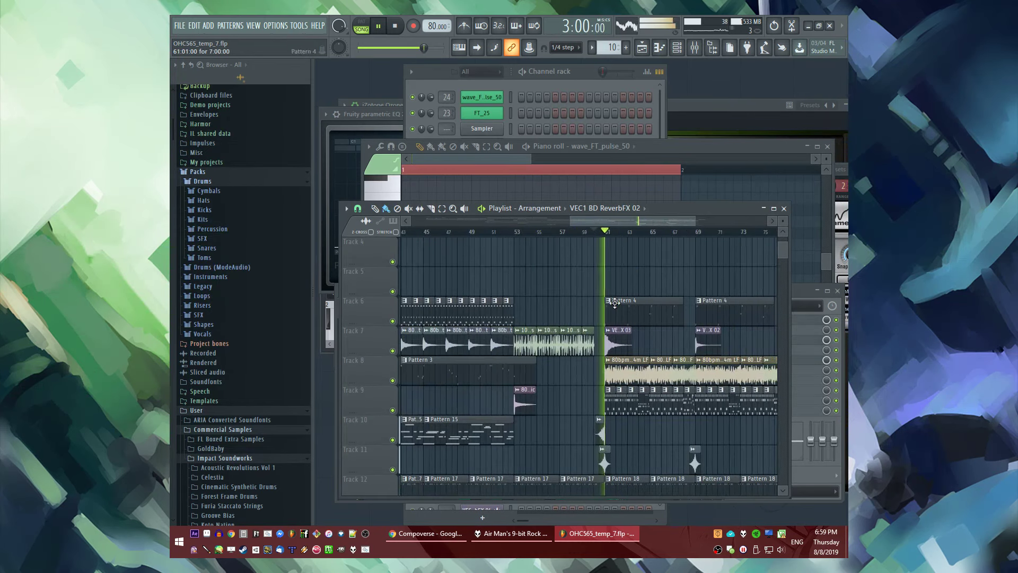
scroll(434, 316, up, 3)
key(space)
key(space)
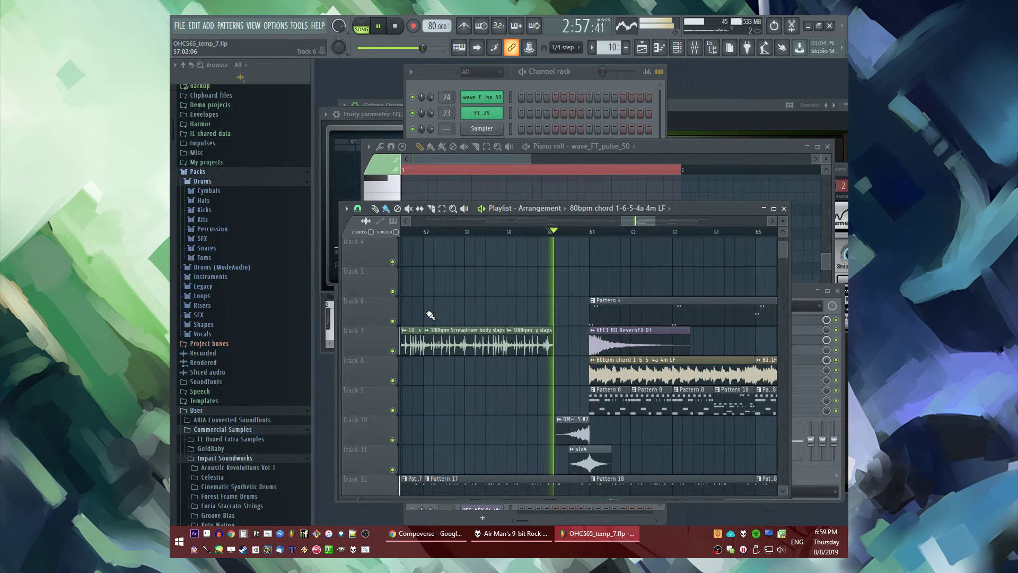
Place an 80bpm chord 1-6-5a 2m LF clip one bar long at bar 60 on Track 5
scroll(428, 318, down, 3)
click(490, 280)
drag(490, 280, 544, 288)
scroll(513, 281, up, 4)
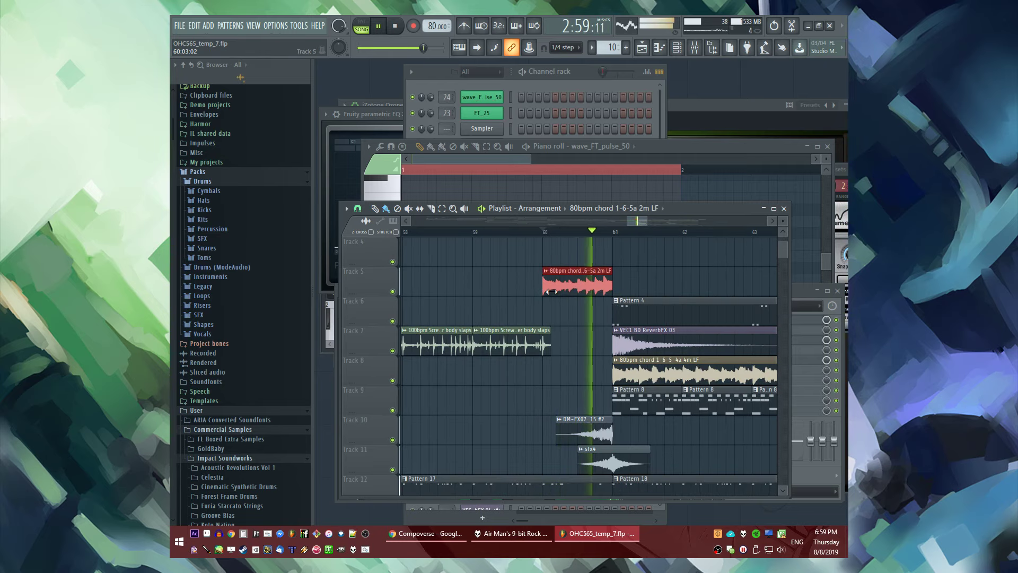
Make the chord clip at bar 60 unique and open its channel settings
right_click(548, 270)
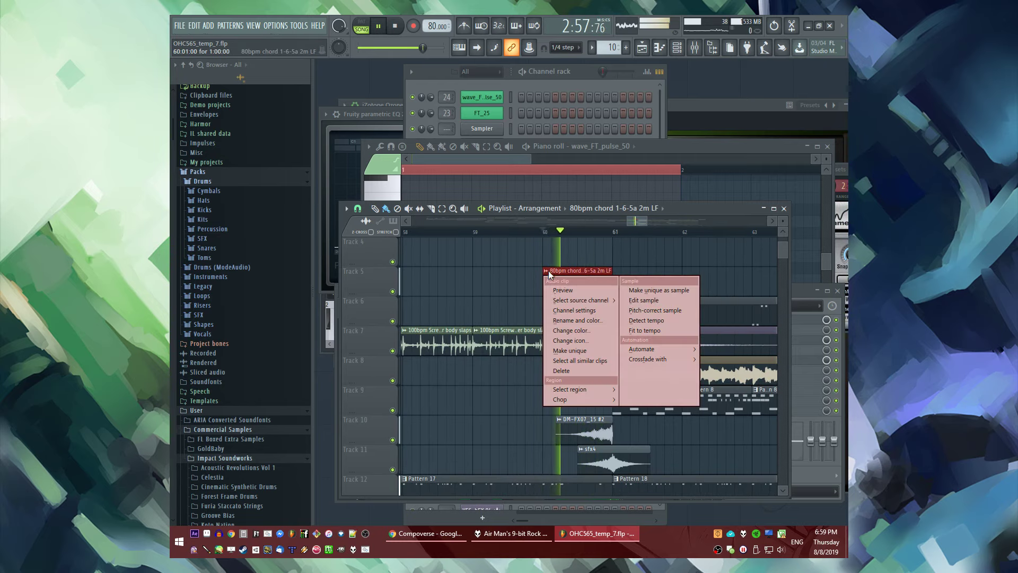
click(571, 351)
double_click(567, 295)
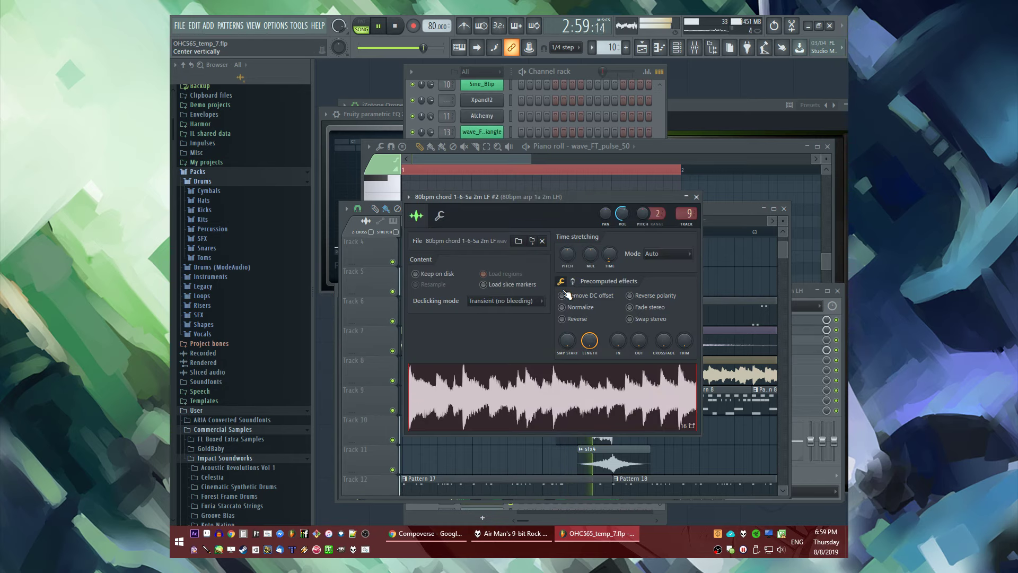
click(695, 246)
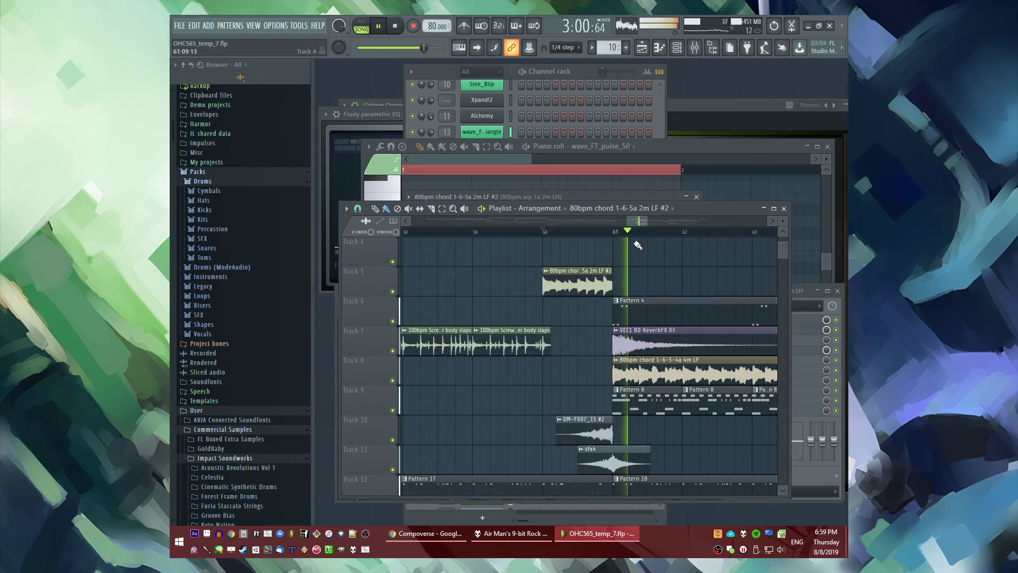
Create a channel volume automation clip over bar 60 on Track 4, rising from 0% at its first point
double_click(596, 274)
right_click(621, 218)
click(651, 282)
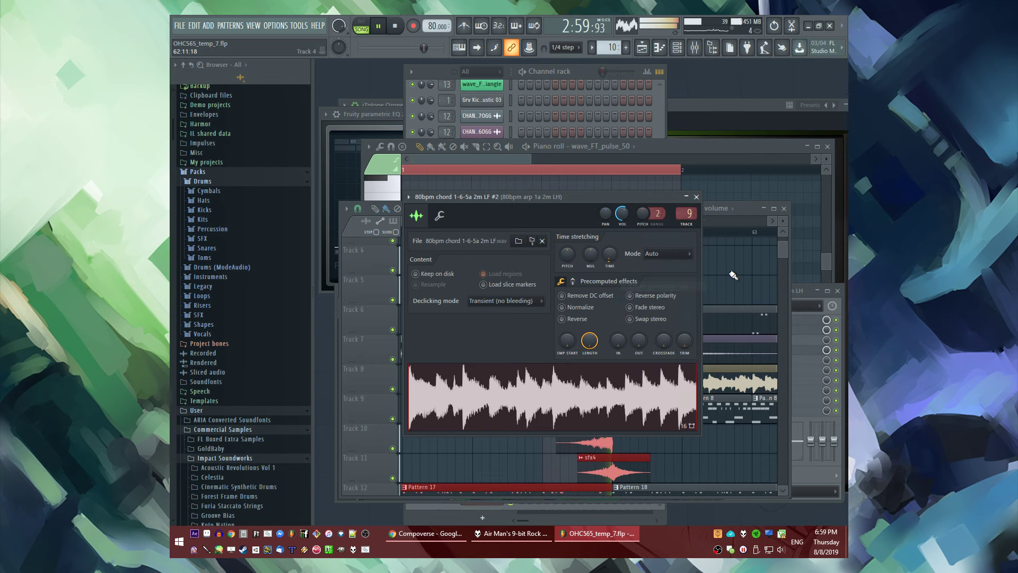
drag(545, 264, 544, 287)
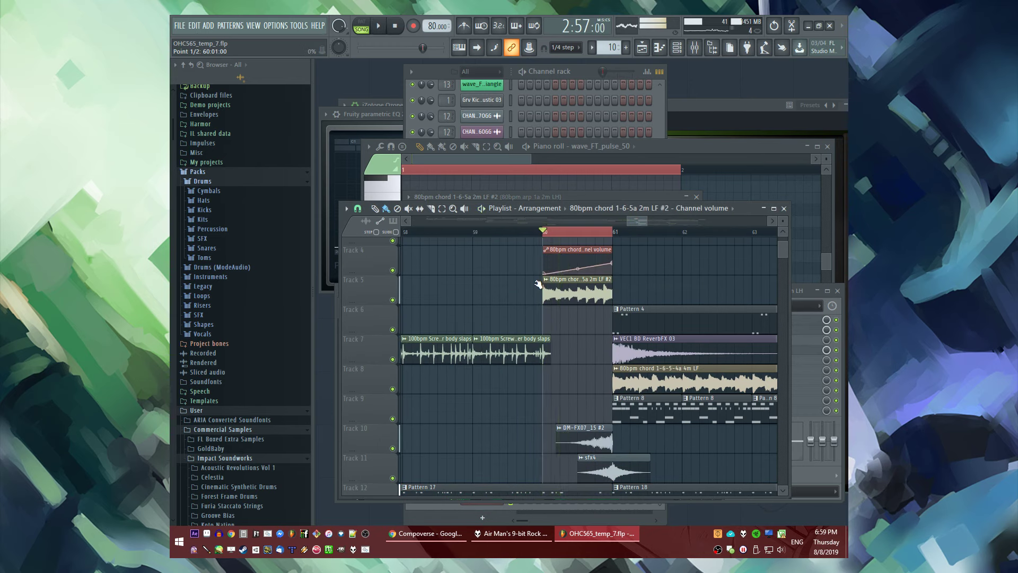
Play back the chord clip's volume fade-in leading into bar 61
click(552, 231)
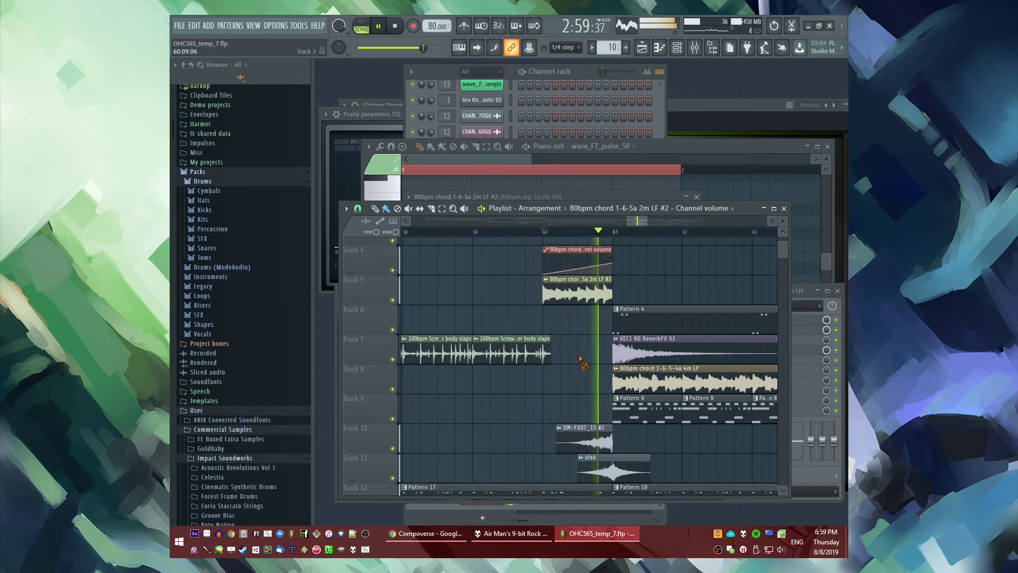
scroll(551, 253, down, 2)
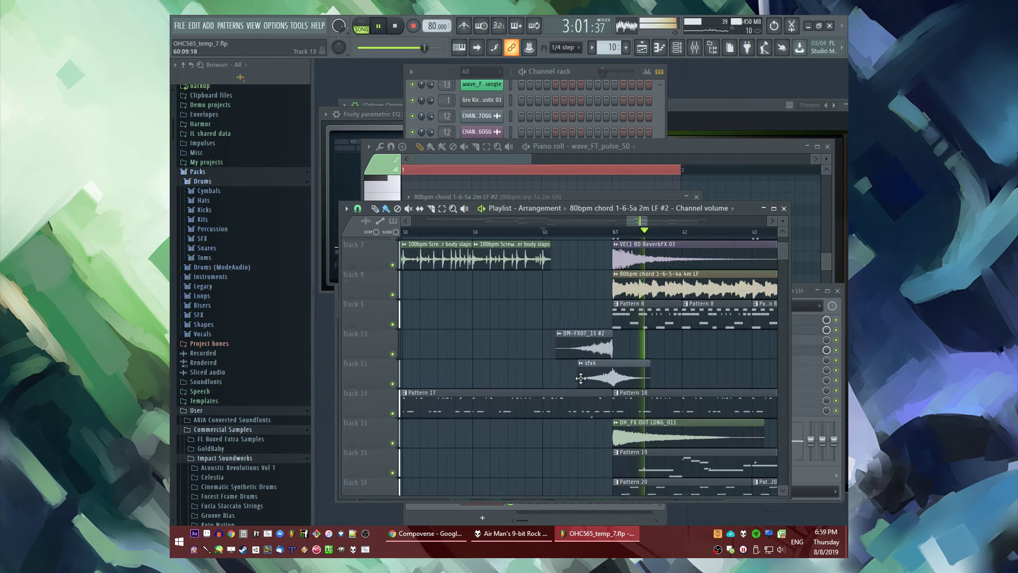
scroll(531, 239, up, 3)
click(512, 232)
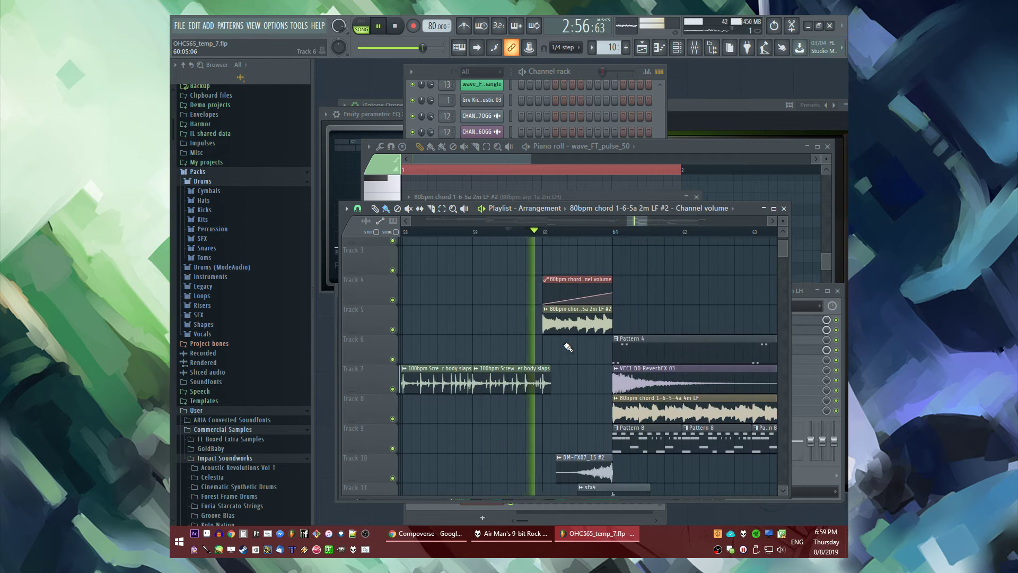
scroll(576, 350, down, 6)
scroll(584, 329, up, 3)
scroll(575, 331, up, 2)
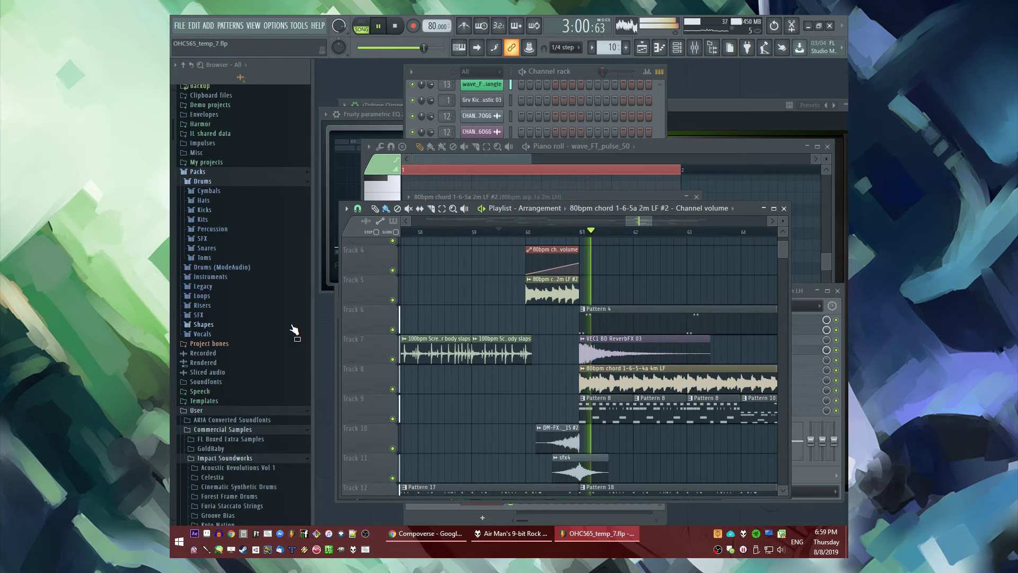
Browse the sample folders for drum sounds during playback, including VENGEANCE ESSENTIAL CLUB SOUNDS vol-1
scroll(551, 321, down, 5)
scroll(551, 321, down, 2)
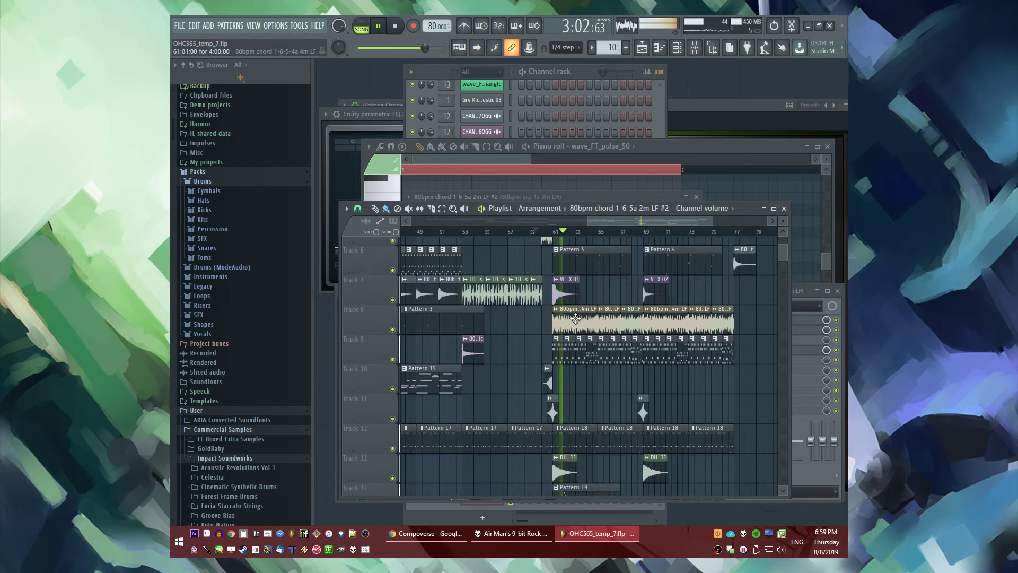
scroll(551, 321, up, 5)
scroll(238, 297, down, 10)
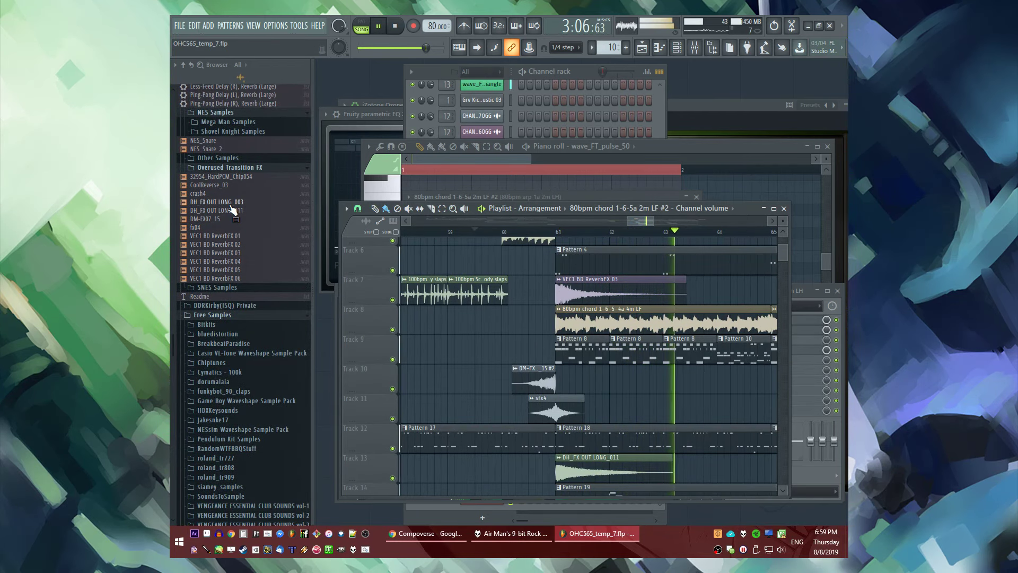
scroll(239, 382, down, 10)
scroll(240, 382, down, 1)
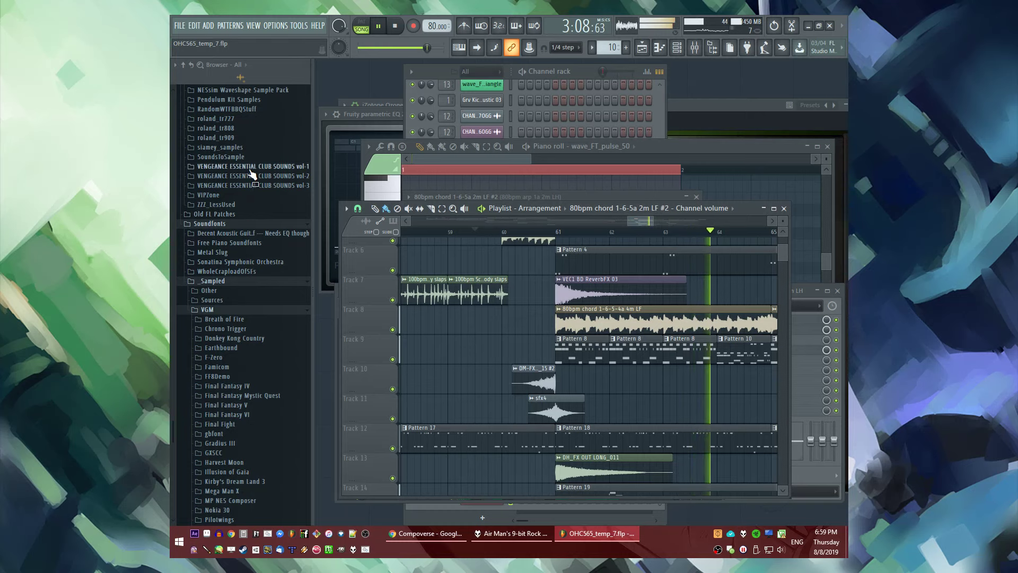
click(244, 166)
click(240, 243)
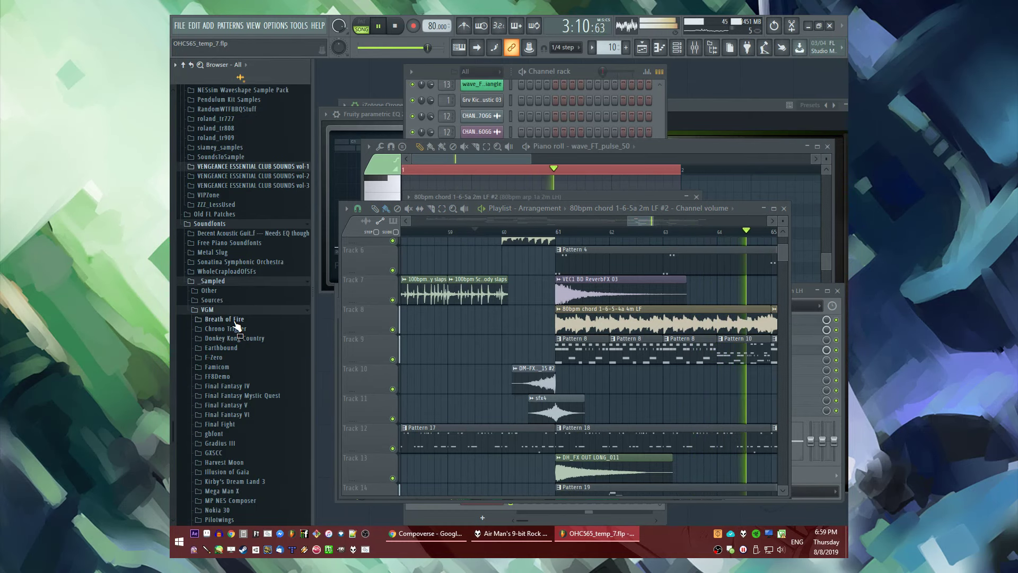
scroll(244, 318, down, 5)
click(253, 351)
scroll(254, 351, up, 4)
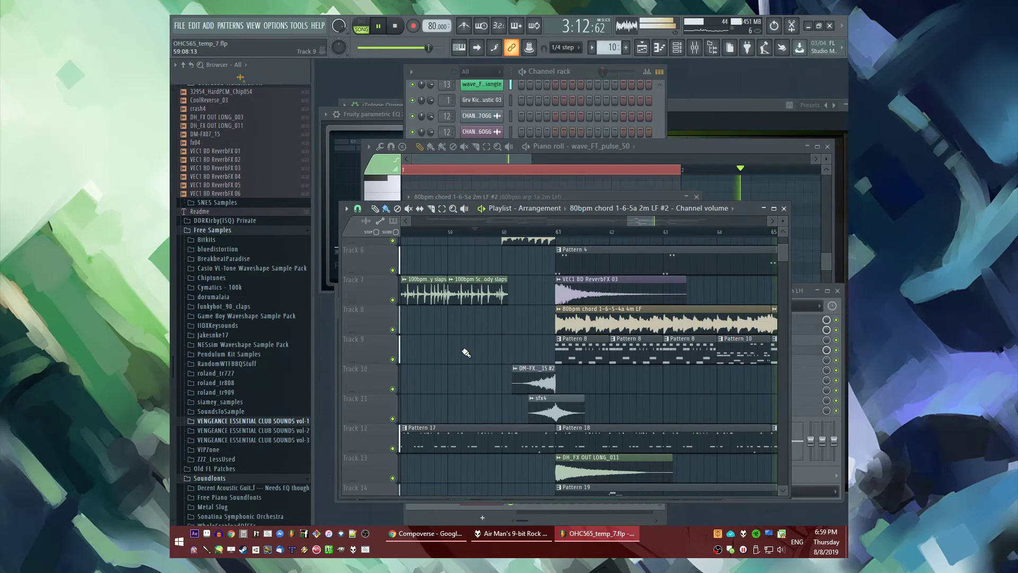
Create a new empty Pattern 22 and place it at bar 61 on Track 17
scroll(529, 386, down, 2)
scroll(599, 385, down, 3)
scroll(599, 385, down, 5)
click(500, 350)
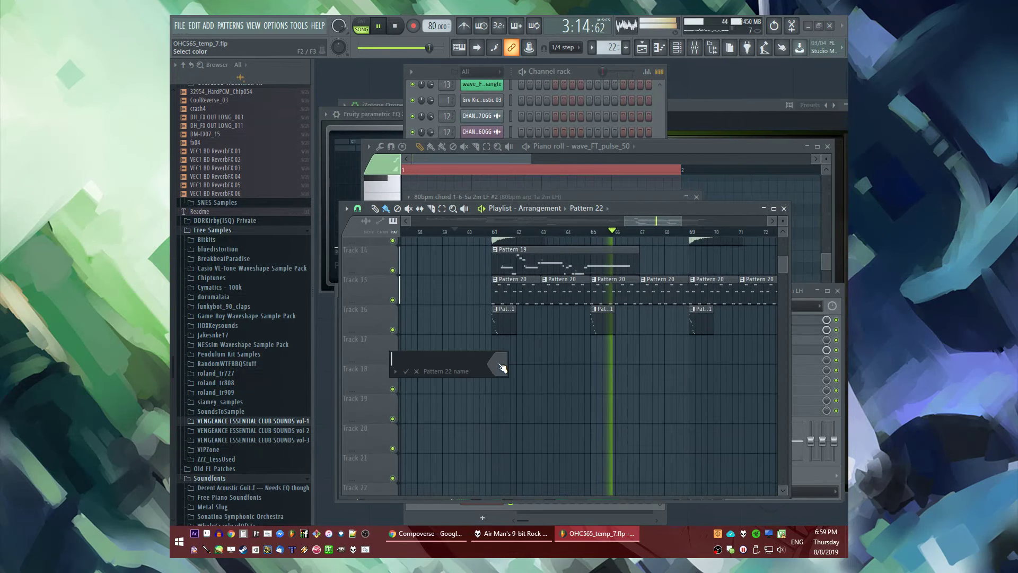
Audition the kick samples and add Grv Kick 19 as a new channel on mixer track 1, with a hit on step 1
scroll(214, 300, down, 10)
scroll(215, 300, up, 15)
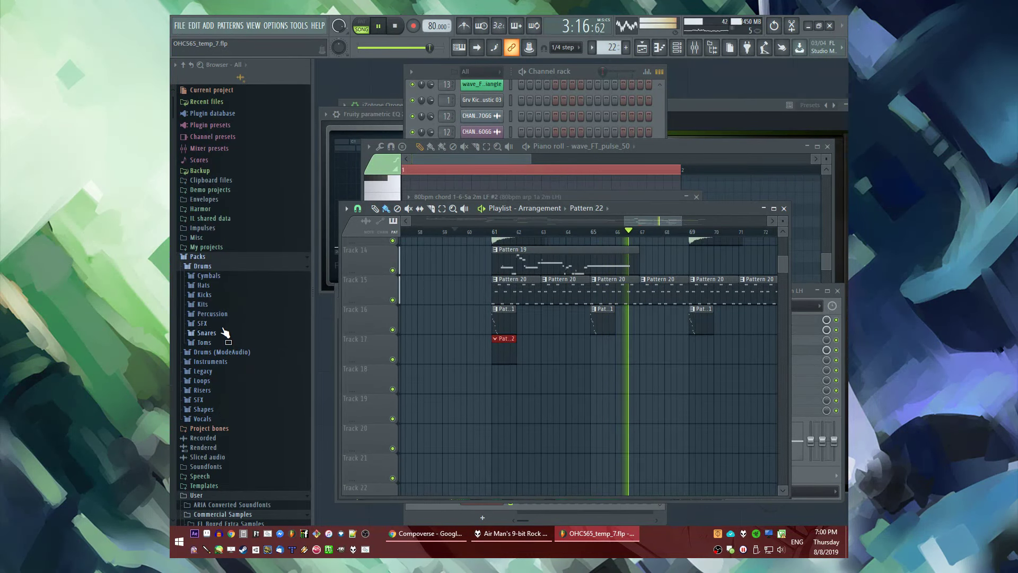
click(204, 294)
scroll(252, 416, down, 10)
key(F6)
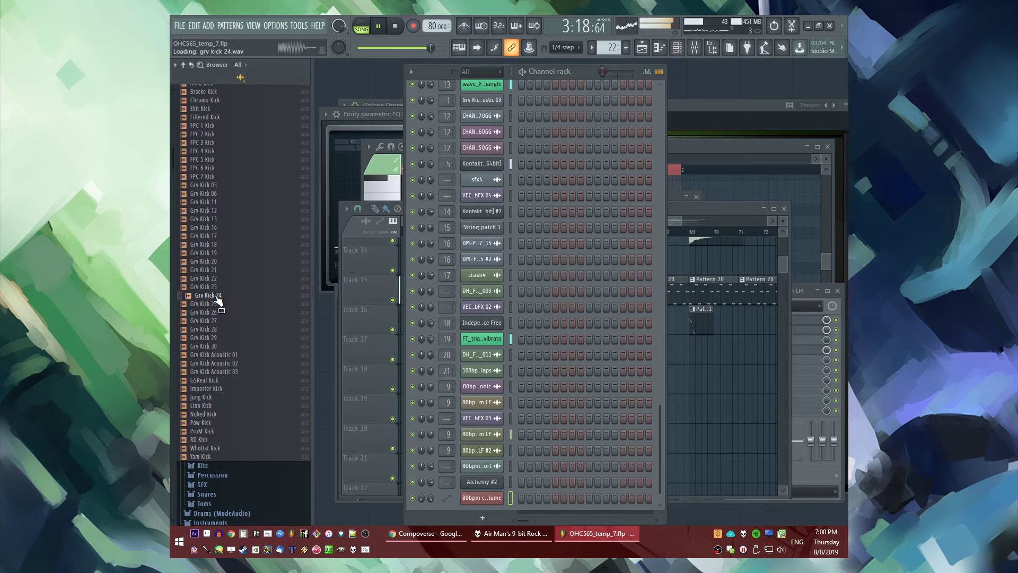
key(space)
scroll(228, 371, up, 10)
scroll(555, 399, down, 1)
click(227, 491)
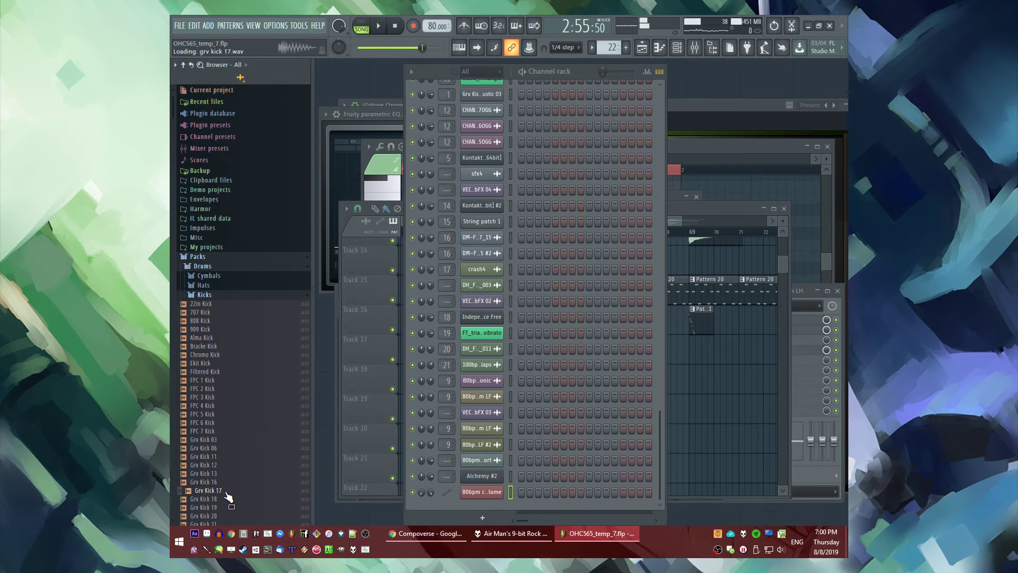
drag(204, 464, 515, 100)
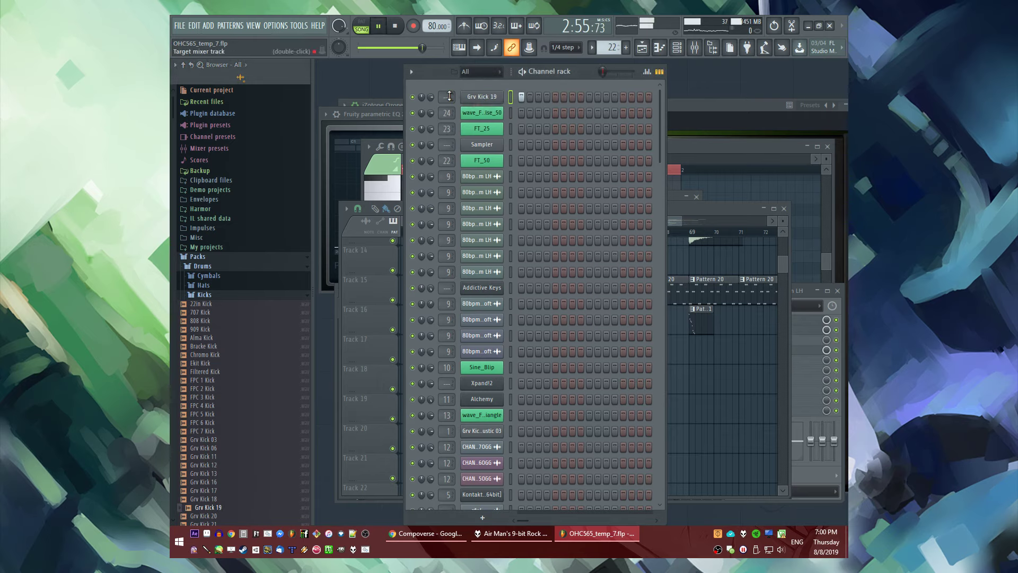
Add Grv Snareclap 10 as a new channel with hits on steps 5 and 13, plus a second kick hit on step 11
scroll(263, 375, down, 15)
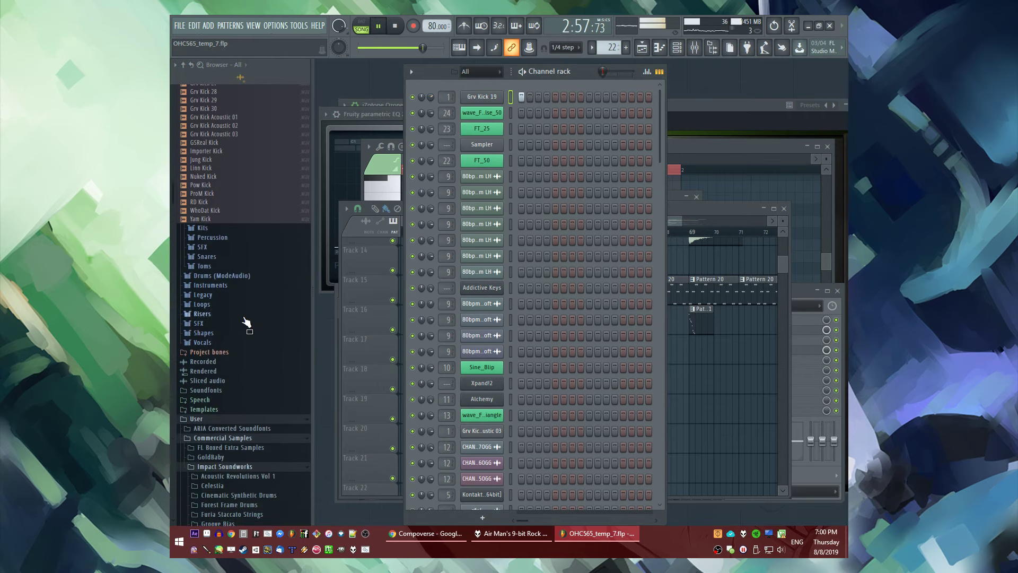
click(226, 325)
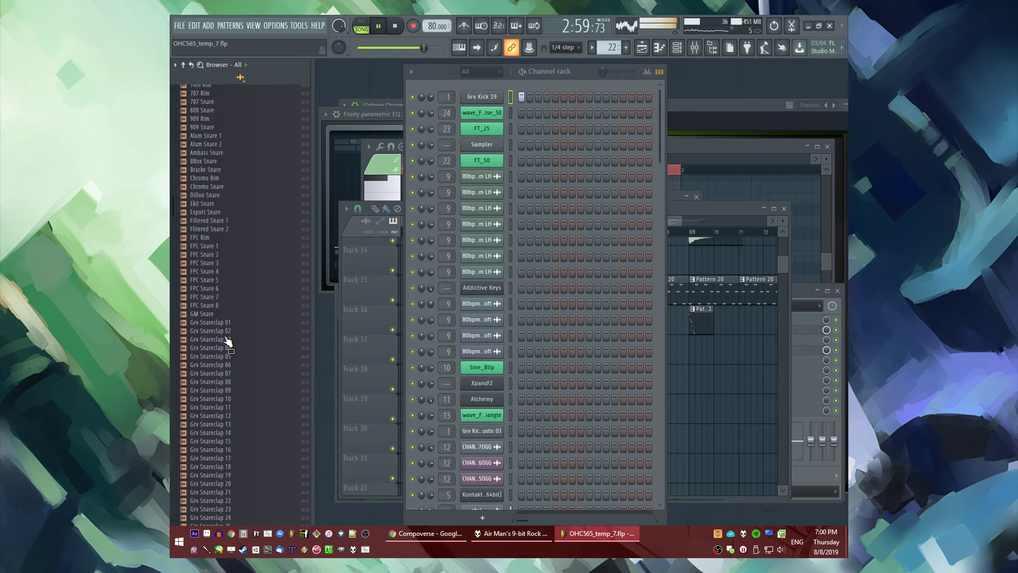
drag(473, 82, 563, 93)
key(space)
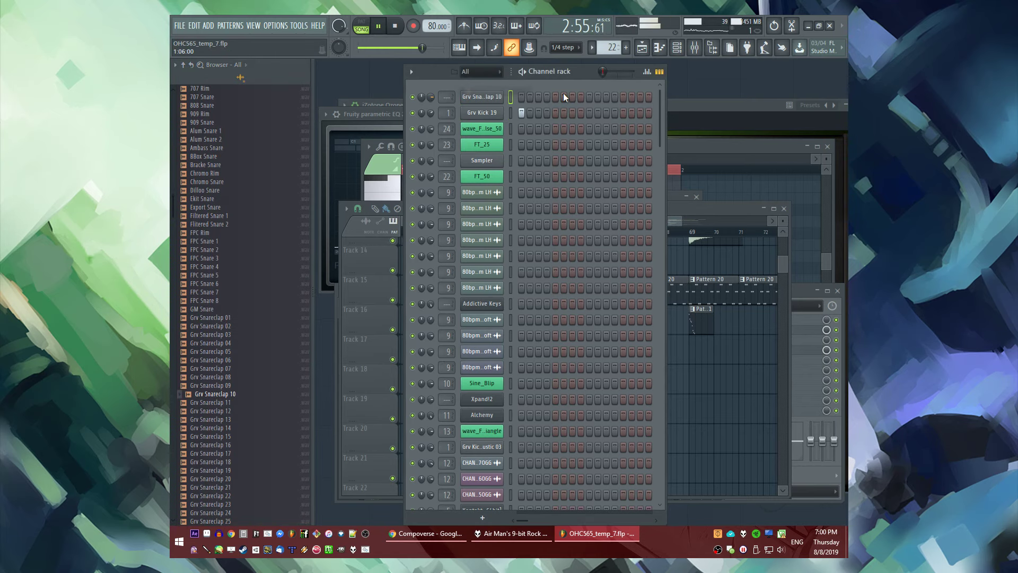
click(623, 97)
click(606, 112)
Audition other snare samples, replace the snareclap with FPC Snare 8 and route it to mixer track 2
click(232, 455)
key(space)
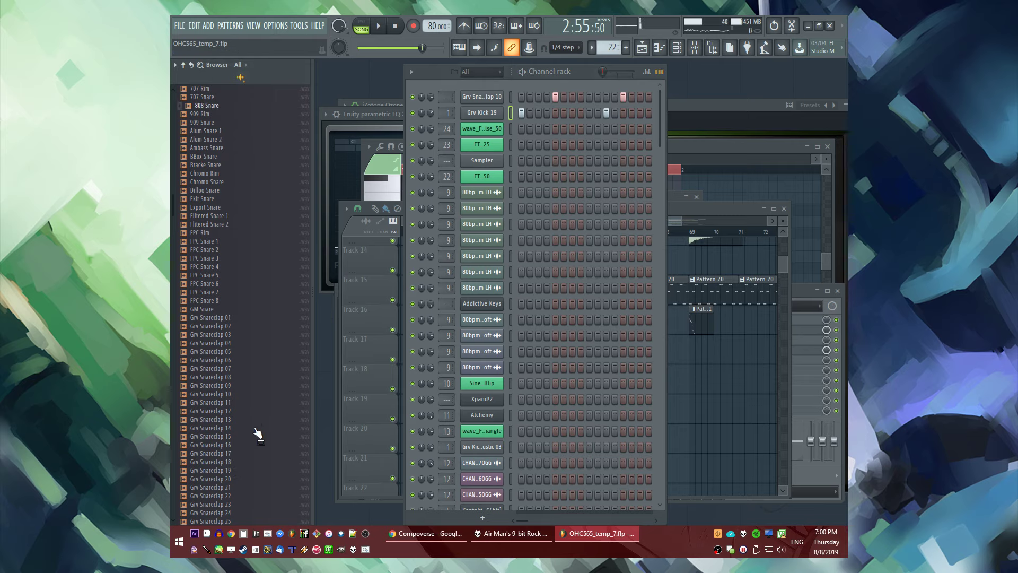
scroll(257, 432, down, 5)
click(243, 395)
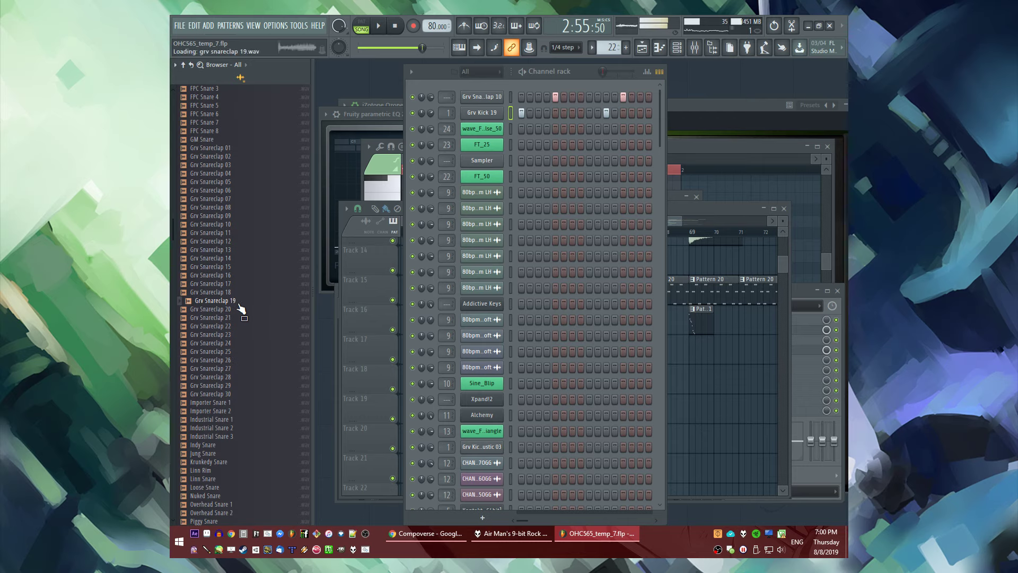
scroll(241, 307, down, 7)
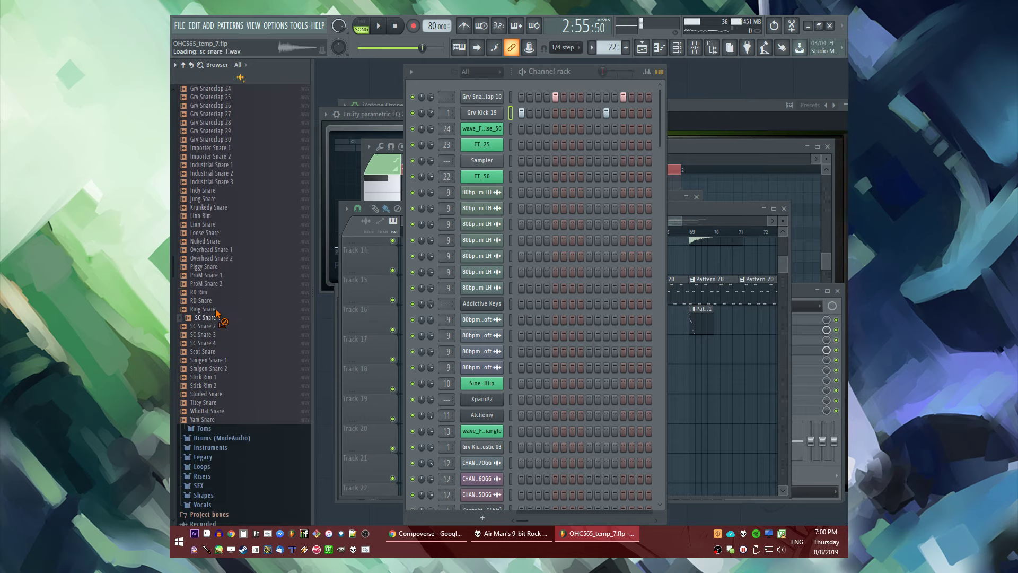
scroll(217, 313, up, 15)
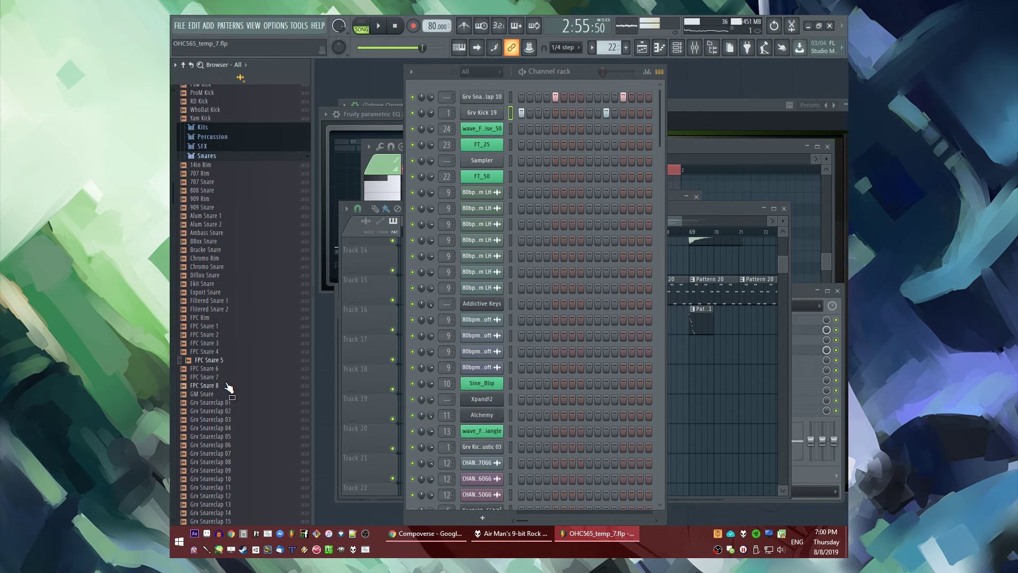
drag(482, 97, 482, 97)
key(space)
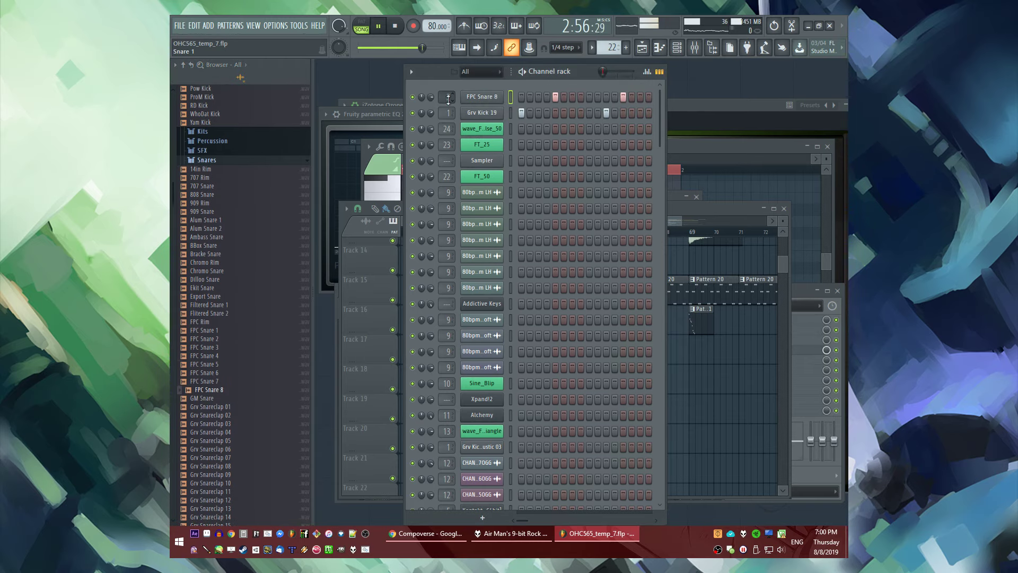
Bend the volume automation at bar 60 on Track 4 into a slow-starting curve and play it back
click(726, 385)
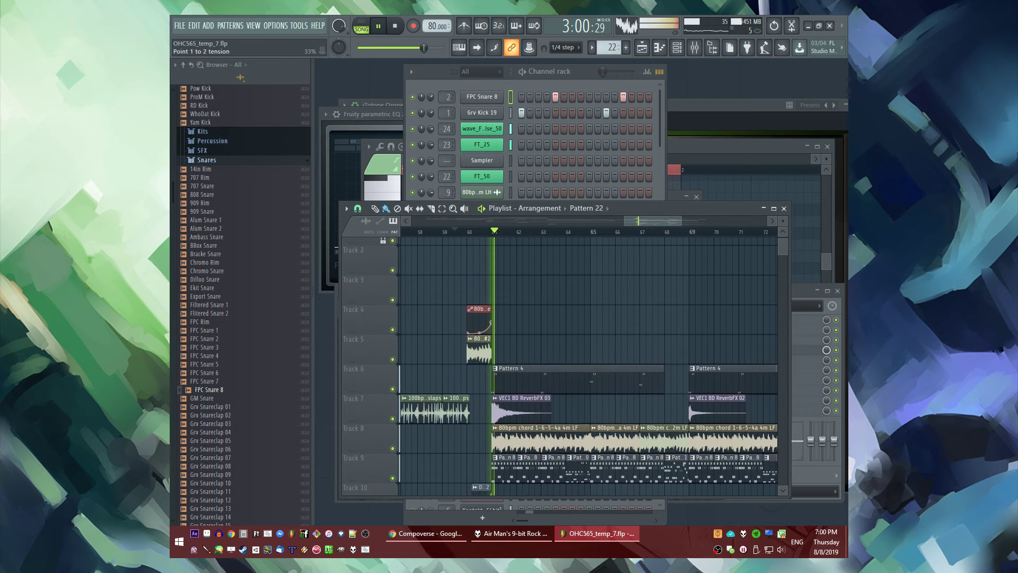
click(454, 233)
scroll(484, 328, up, 3)
scroll(583, 318, down, 3)
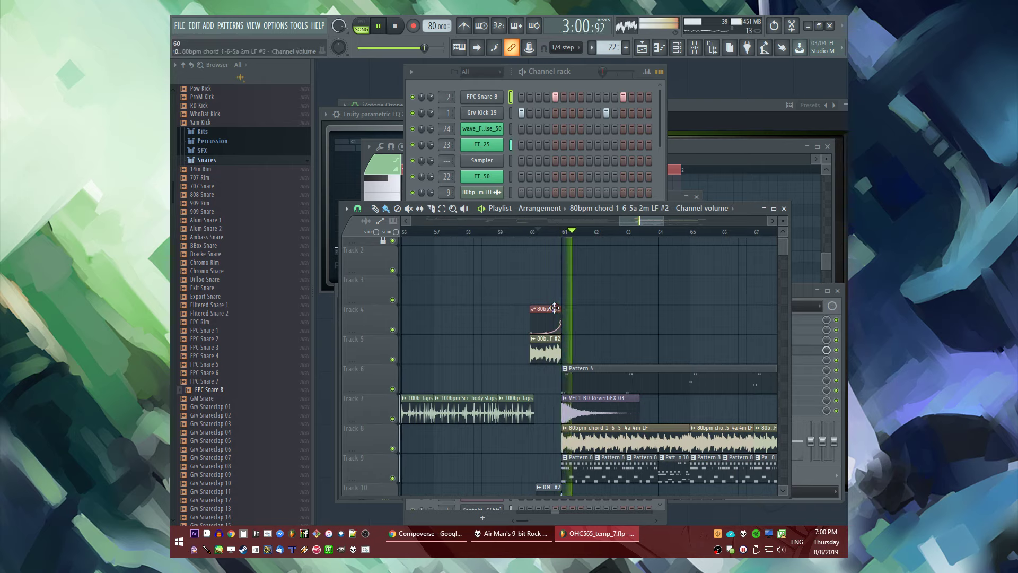
Delete the chord audio clip at bar 60 on Track 5 and listen to the transition into bar 61
right_click(552, 347)
scroll(551, 329, up, 2)
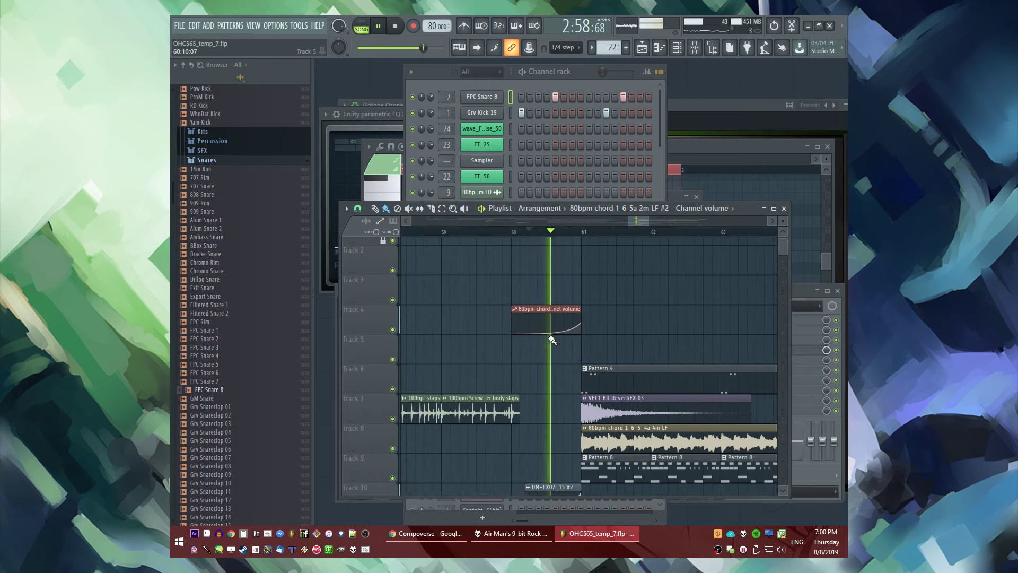
scroll(580, 292, down, 3)
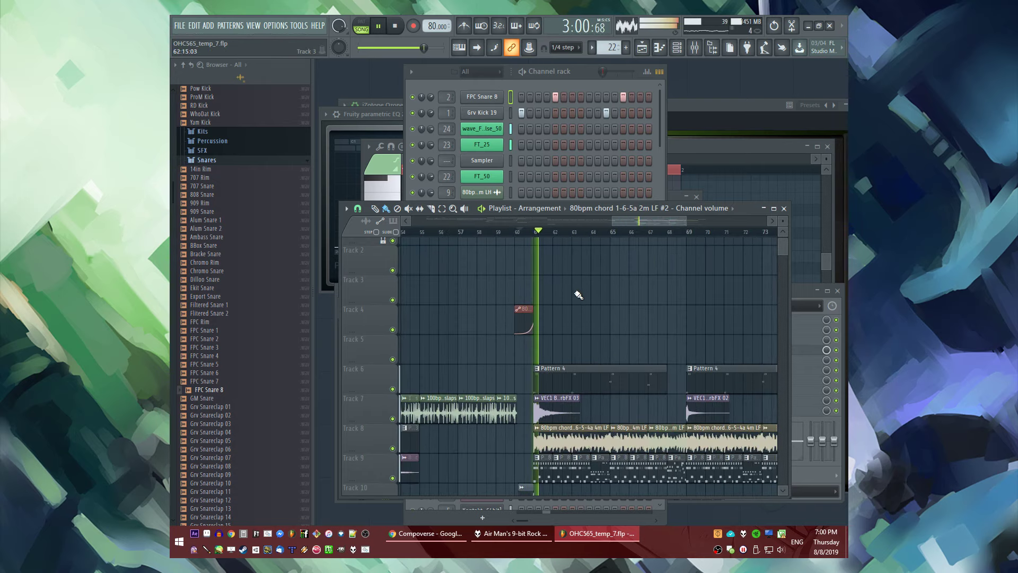
Repeat Pattern 22 along Track 17 from bar 61 up to bar 77
scroll(579, 295, down, 4)
scroll(548, 319, up, 2)
scroll(548, 318, down, 3)
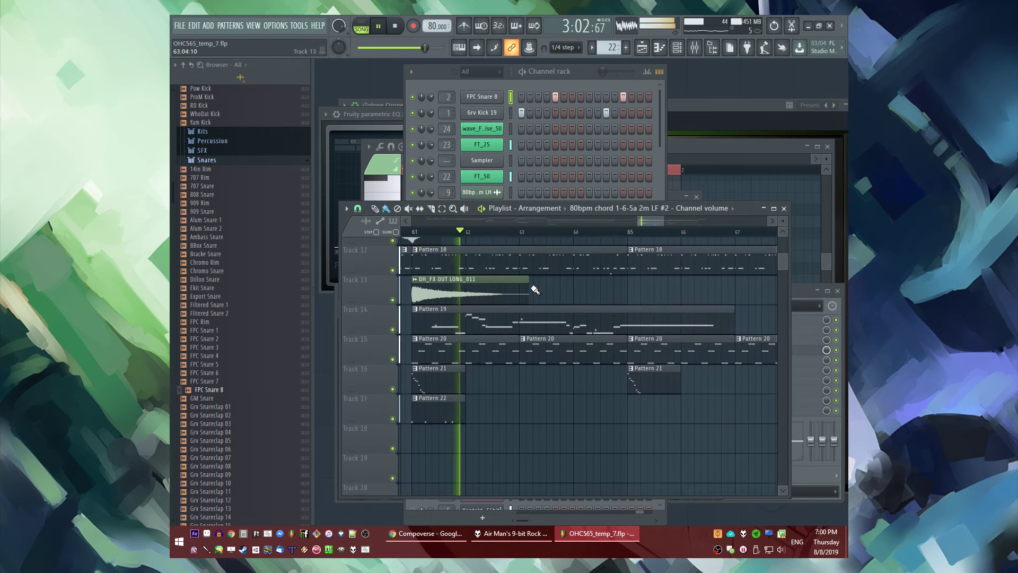
drag(462, 350, 635, 358)
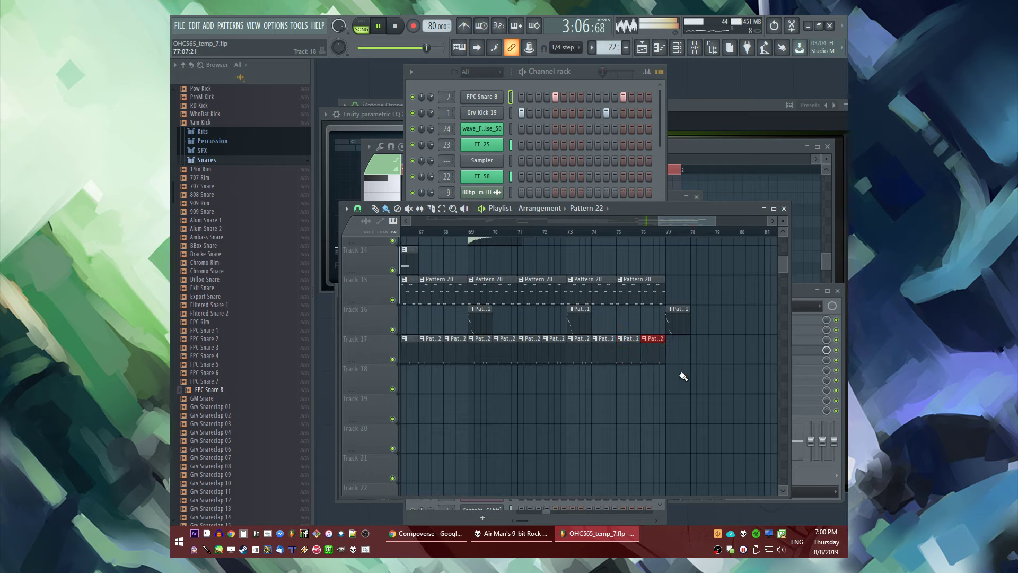
Listen to the section with the repeated drum pattern and open the FPC Snare 8 channel settings
scroll(684, 376, up, 3)
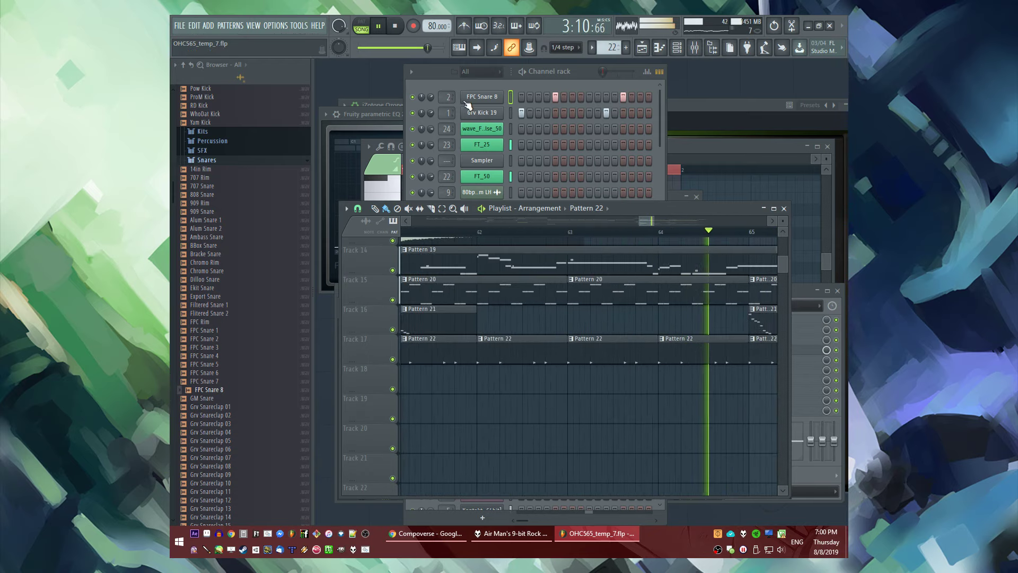
scroll(552, 286, up, 1)
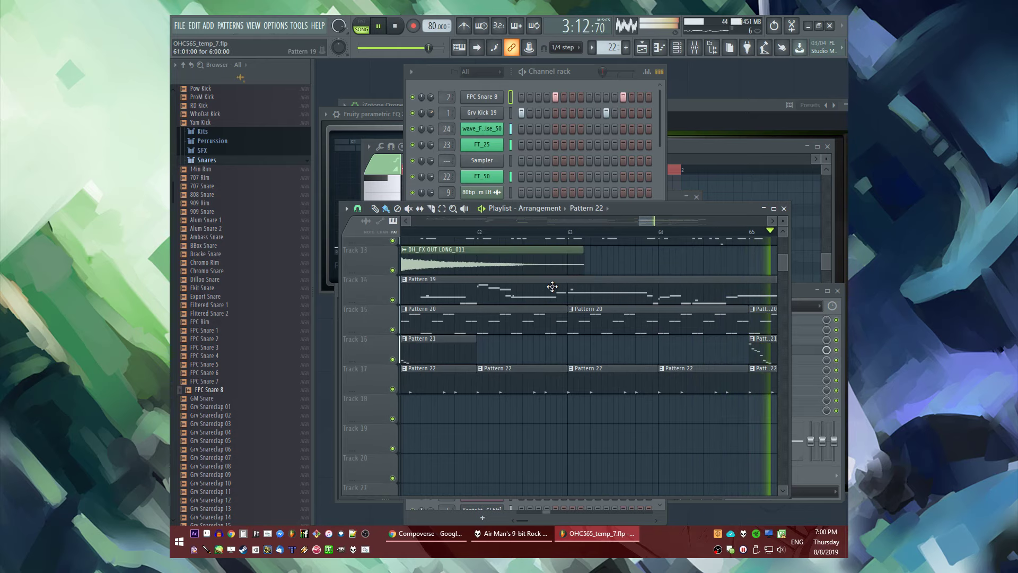
scroll(552, 286, up, 1)
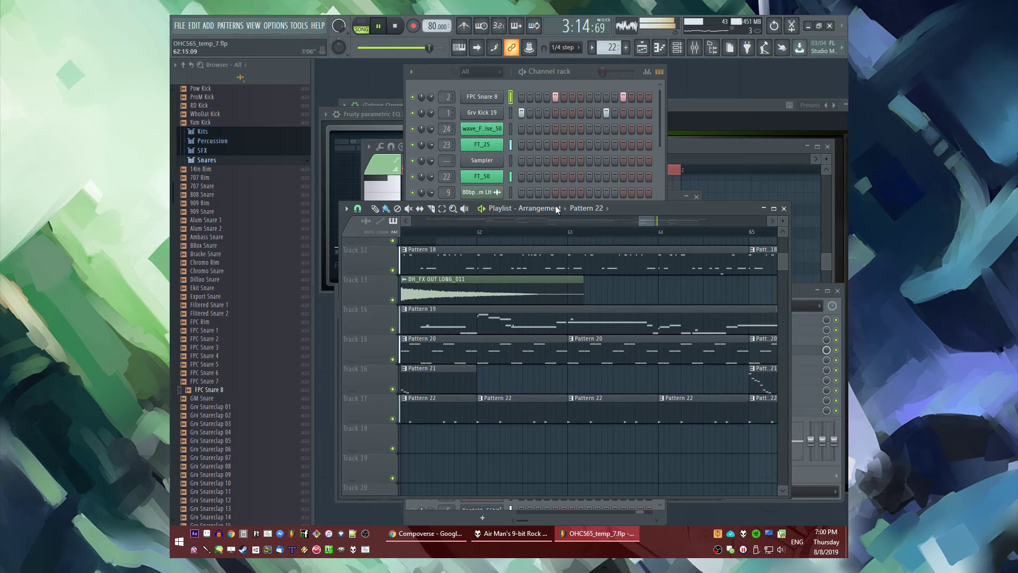
click(430, 103)
click(494, 96)
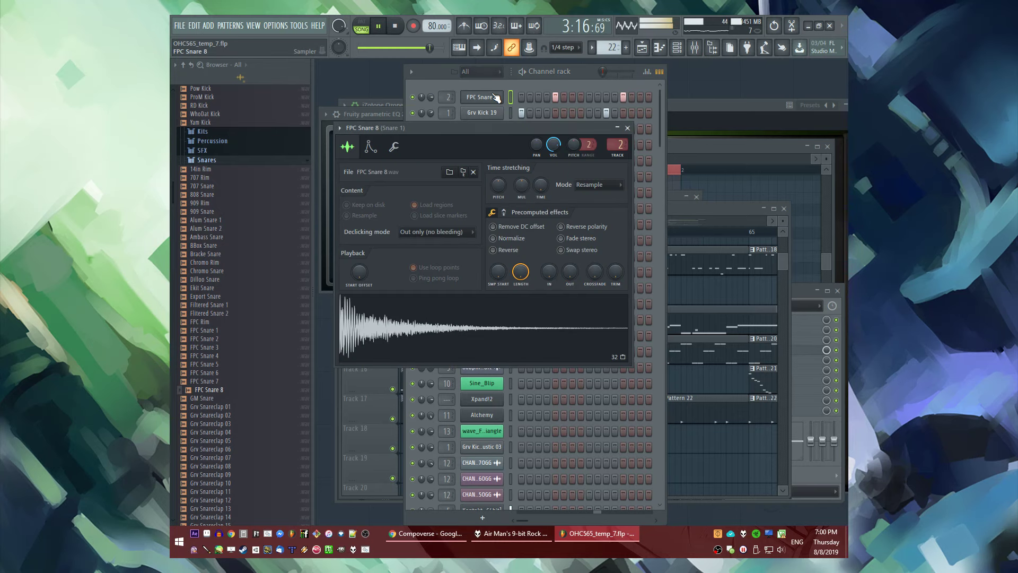
click(549, 117)
Add Fruity Blood Overdrive to the Snare 1 mixer track's effects
key(F9)
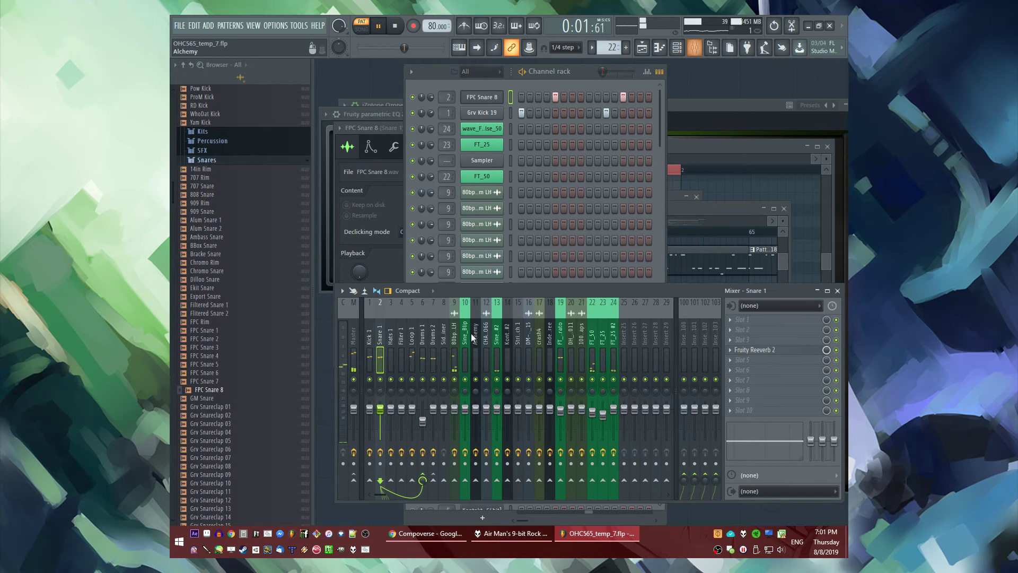
click(728, 332)
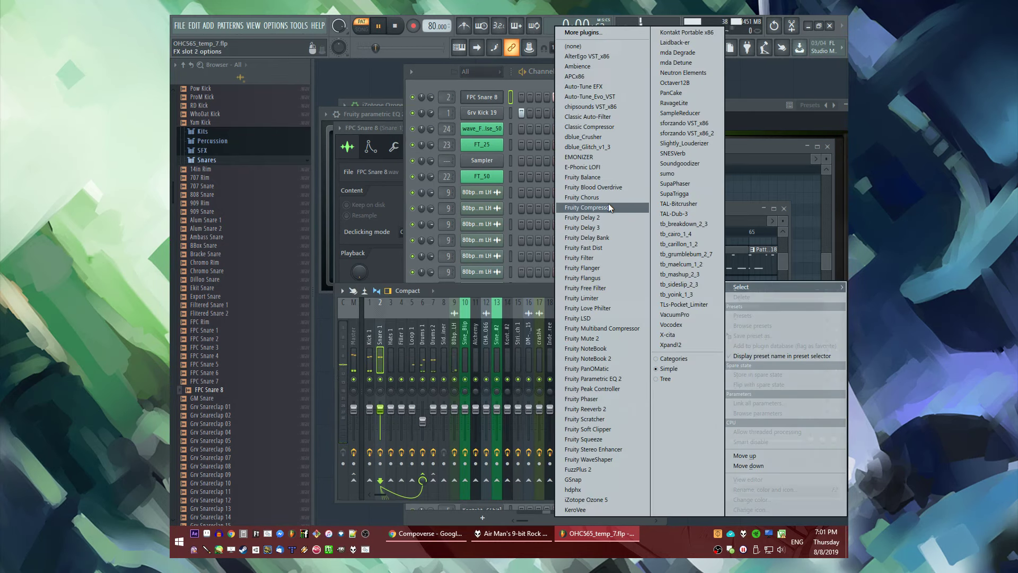
click(517, 287)
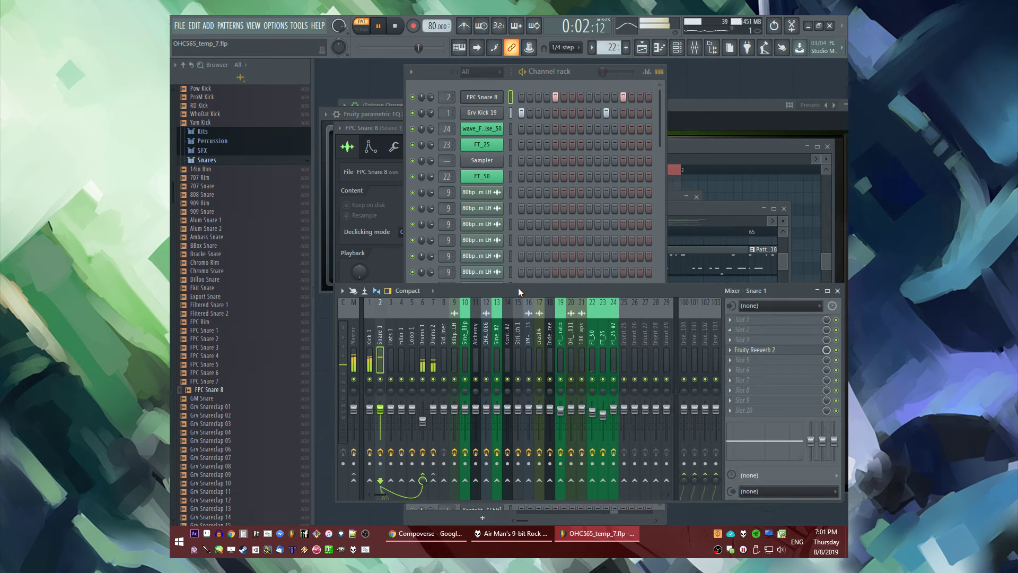
click(738, 341)
click(582, 177)
key(F5)
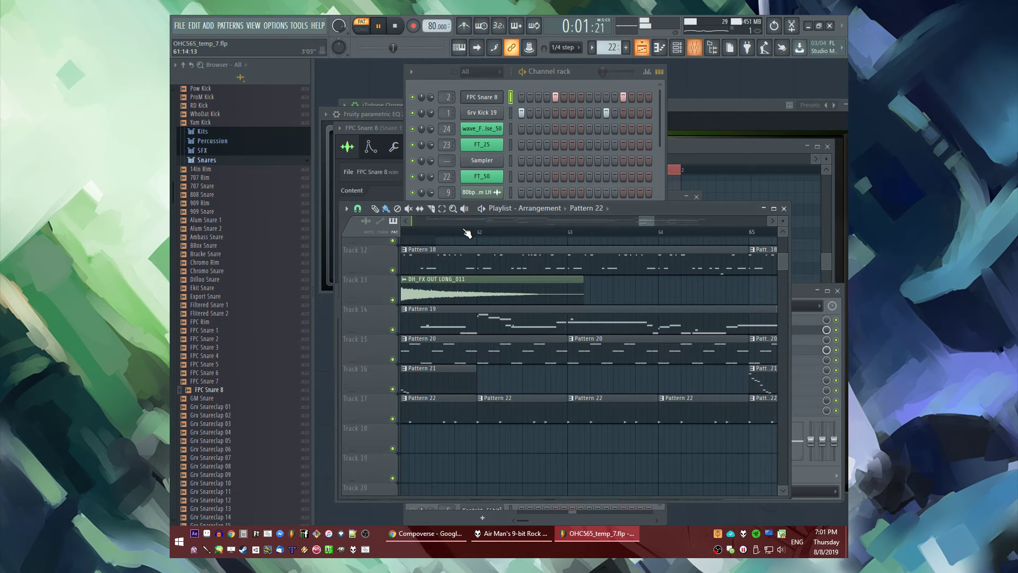
Play from bar 61, place Fruity Reeverb 2 above the overdrive on Snare 1 and slightly lower that track's fader
click(434, 234)
scroll(551, 251, up, 2)
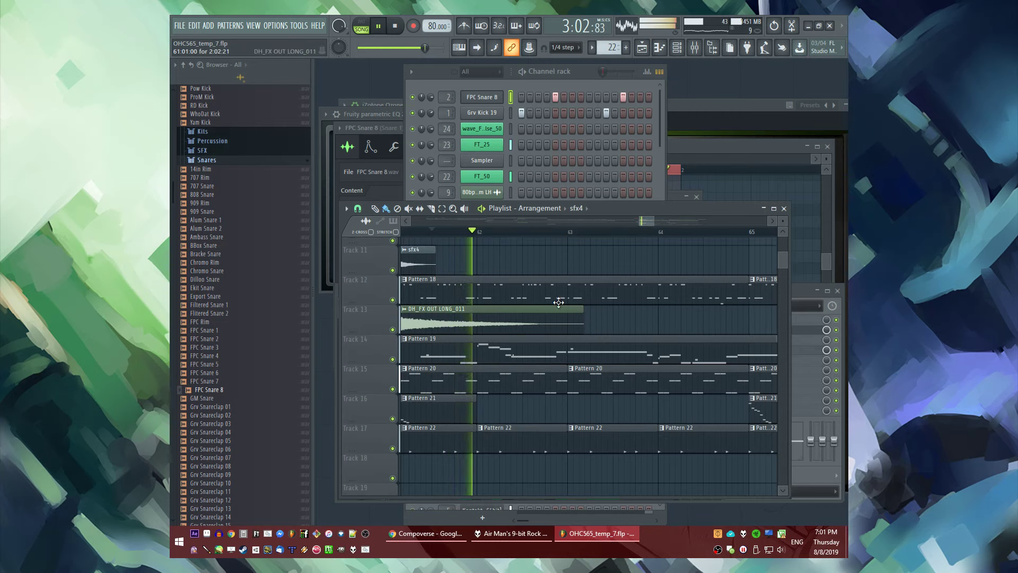
key(F9)
drag(754, 334, 754, 346)
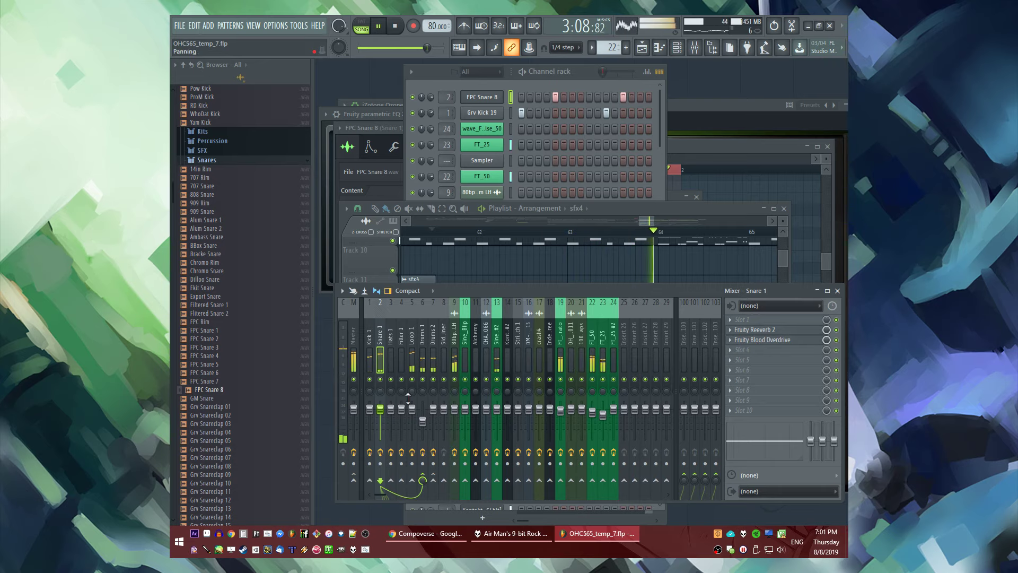
drag(380, 409, 380, 412)
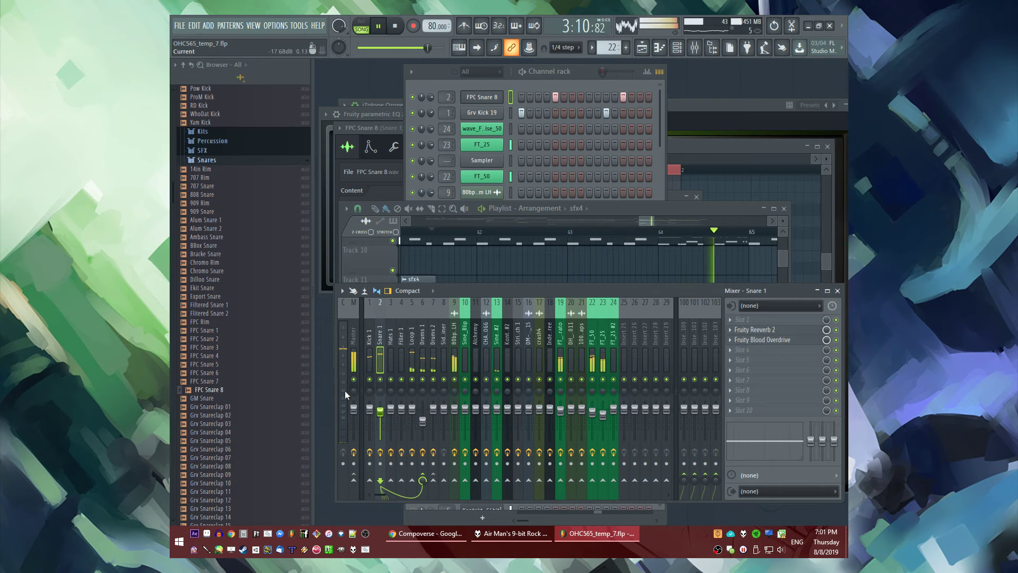
Set Fruity Reeverb 2 on the Snare 1 track to a decay time of 0.9 sec and a wet level of 71%
click(753, 333)
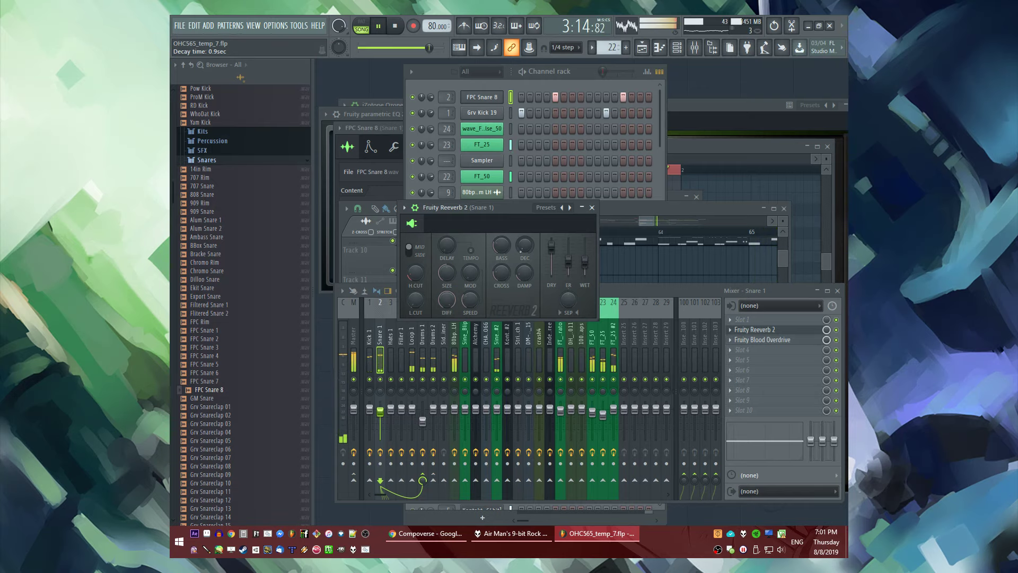
scroll(586, 264, up, 5)
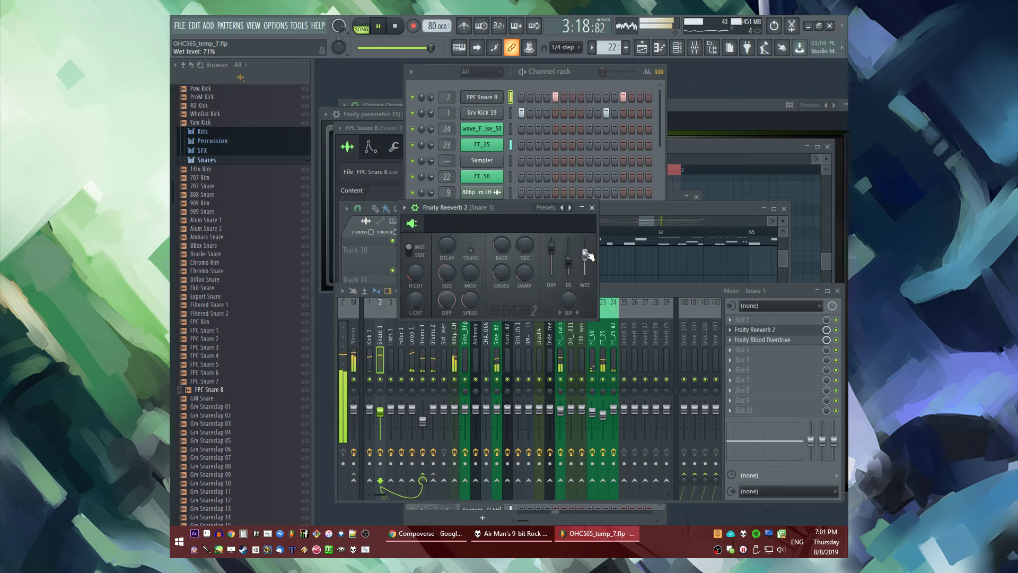
click(592, 208)
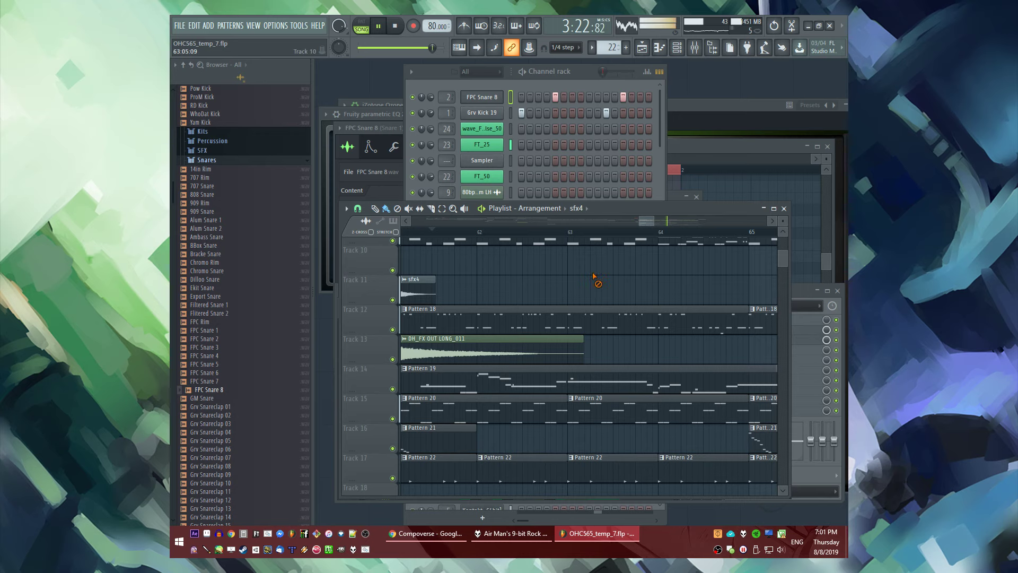
scroll(593, 276, down, 3)
scroll(626, 319, up, 2)
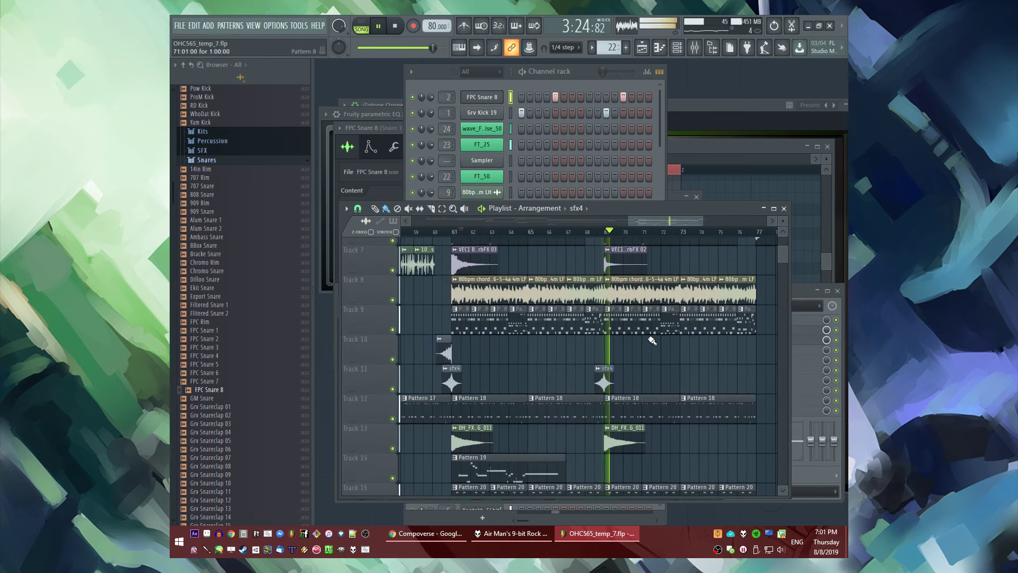
scroll(548, 382, up, 2)
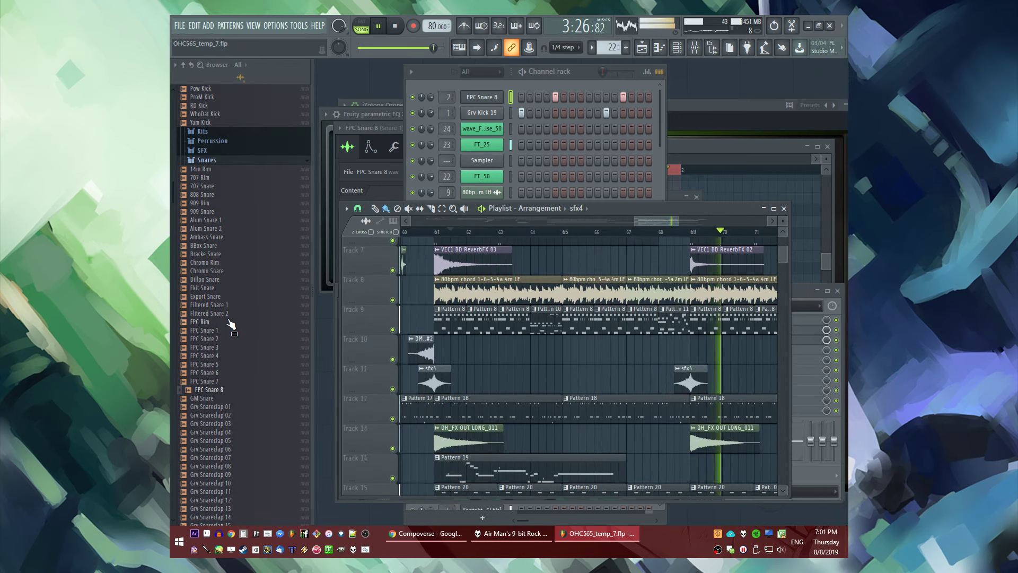
scroll(212, 328, down, 10)
Add Fruity delay bank above the reverb on the Snare 1 mixer track and set its feedback volume to 26%
key(F9)
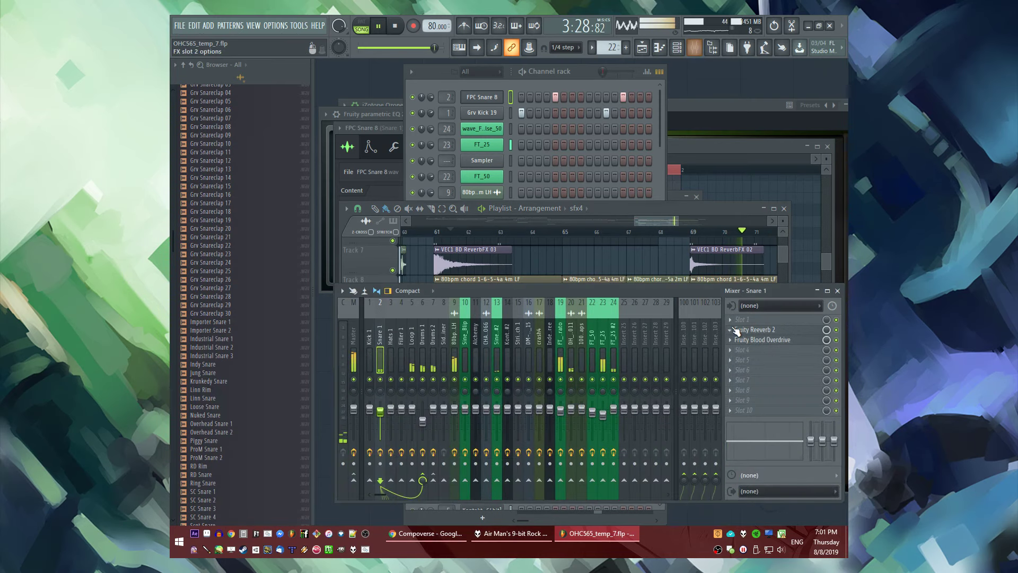
click(806, 320)
mouse_move(742, 287)
click(586, 238)
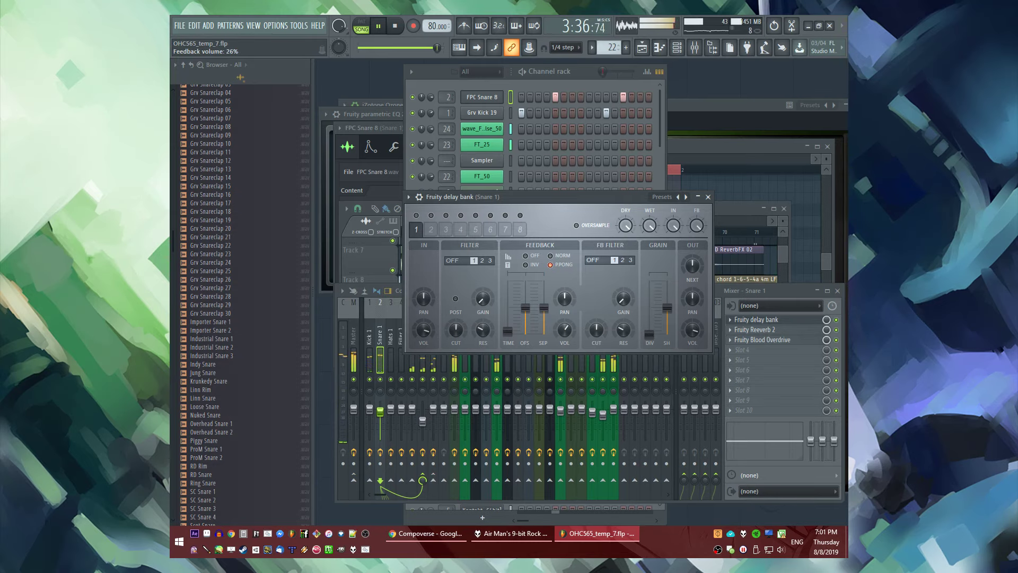
click(709, 197)
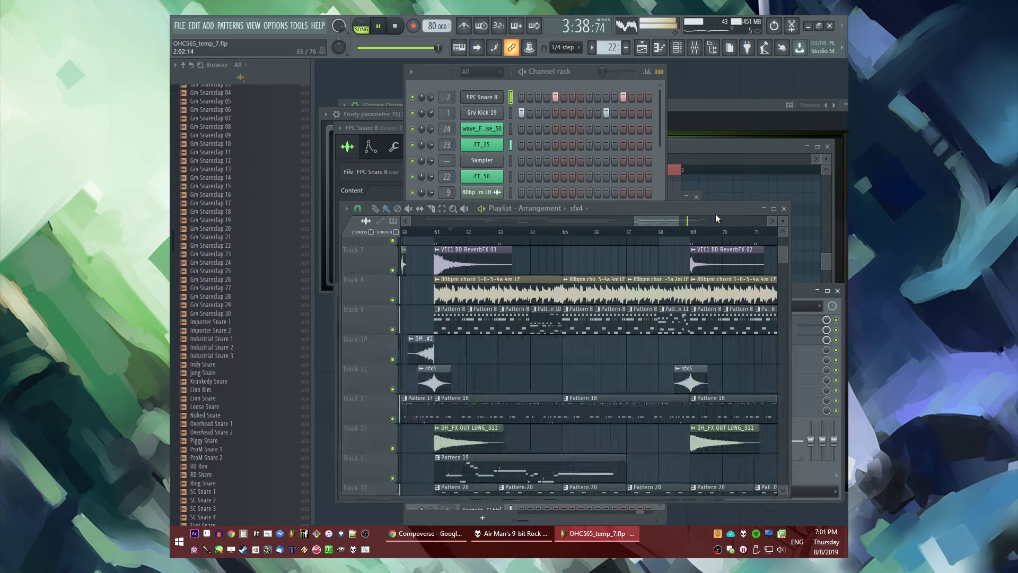
Restart playback from bar 61 and switch the active pattern to the empty Pattern 23
scroll(583, 276, down, 1)
ctrl+scroll(532, 285, down, 4)
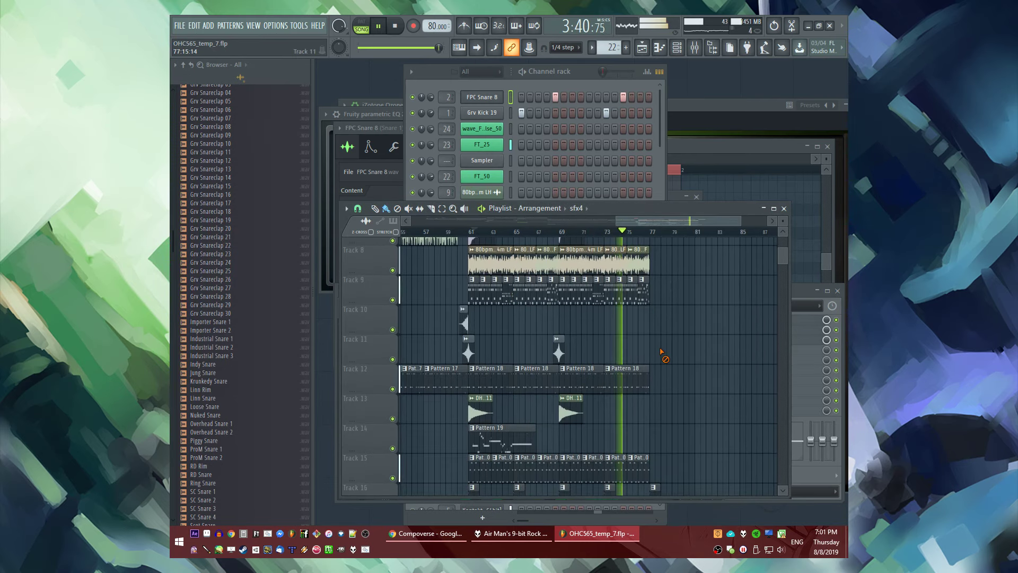
scroll(584, 318, down, 6)
ctrl+scroll(485, 284, up, 4)
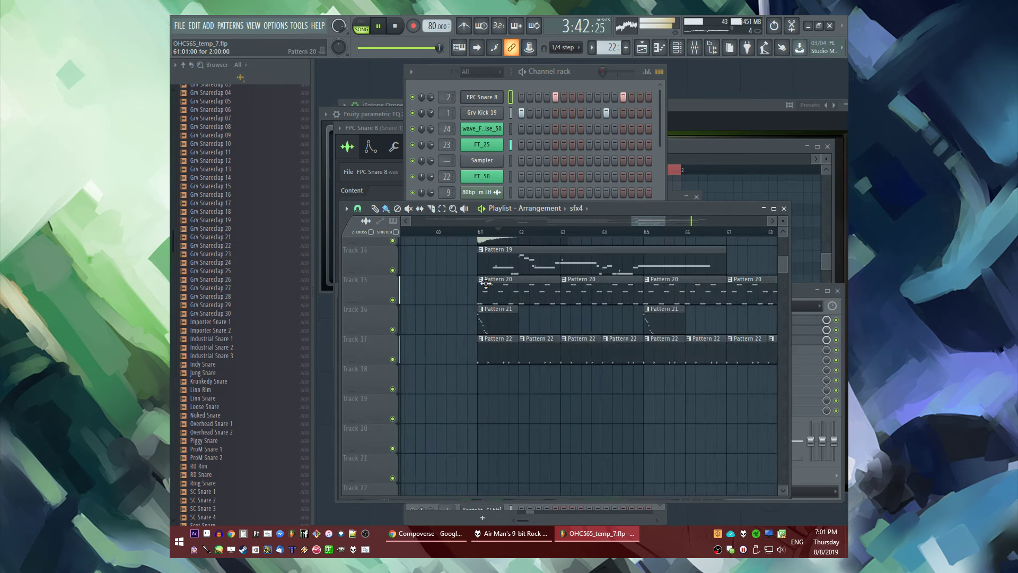
click(477, 233)
click(480, 342)
scroll(488, 409, up, 7)
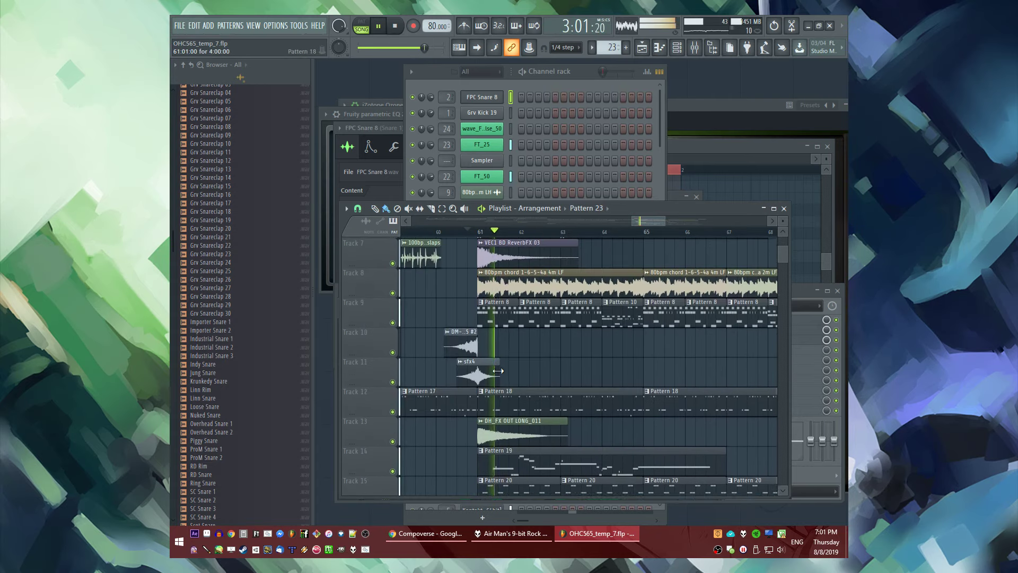
Jump playback through earlier parts of the song, from the opening bars up to bar 37, and examine which loops and patterns they use
ctrl+scroll(586, 280, down, 5)
click(522, 238)
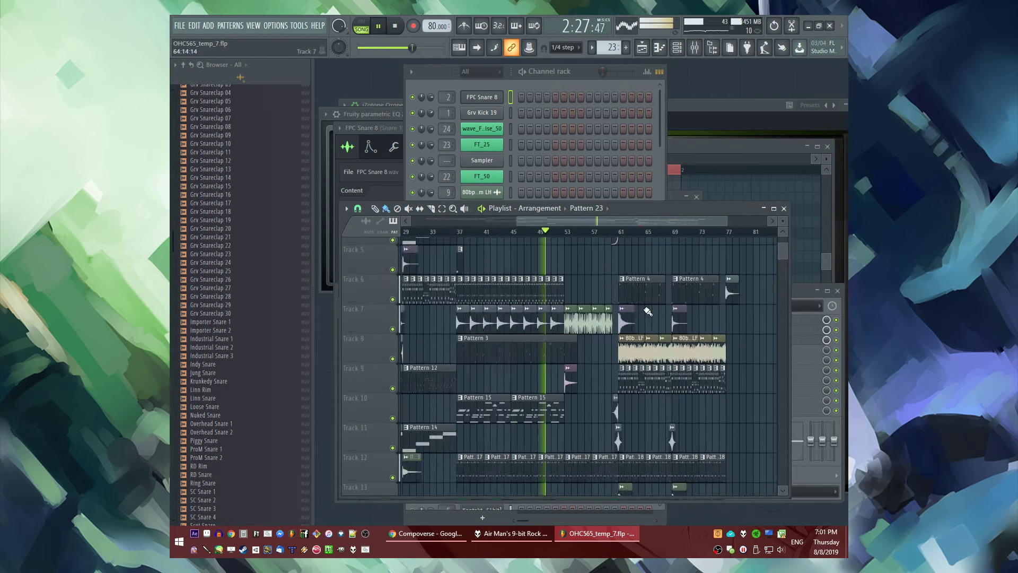
ctrl+scroll(520, 239, down, 4)
scroll(509, 240, up, 2)
click(458, 237)
scroll(467, 297, up, 3)
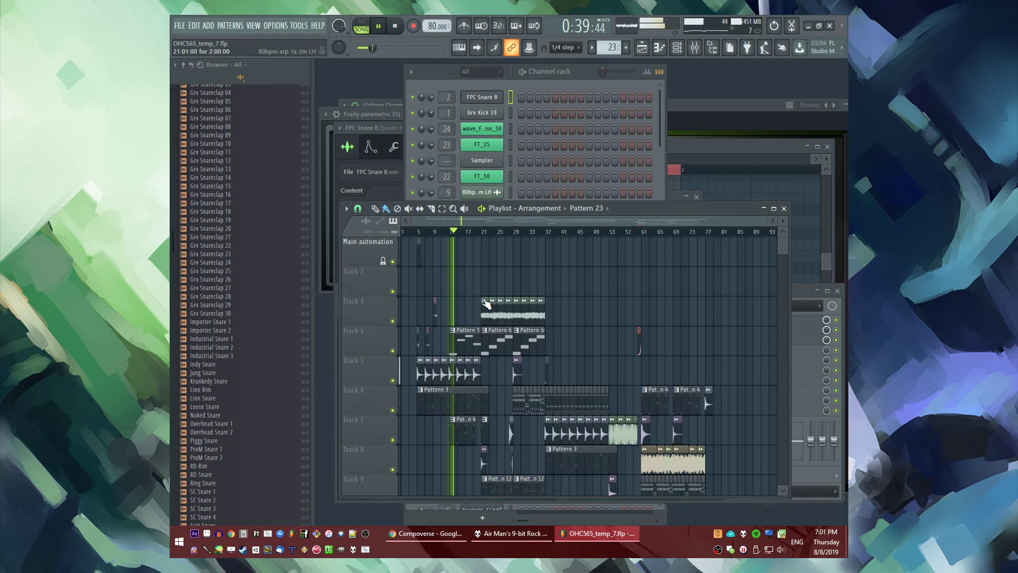
ctrl+scroll(472, 312, up, 3)
drag(514, 222, 558, 234)
scroll(534, 241, down, 4)
ctrl+scroll(509, 254, down, 2)
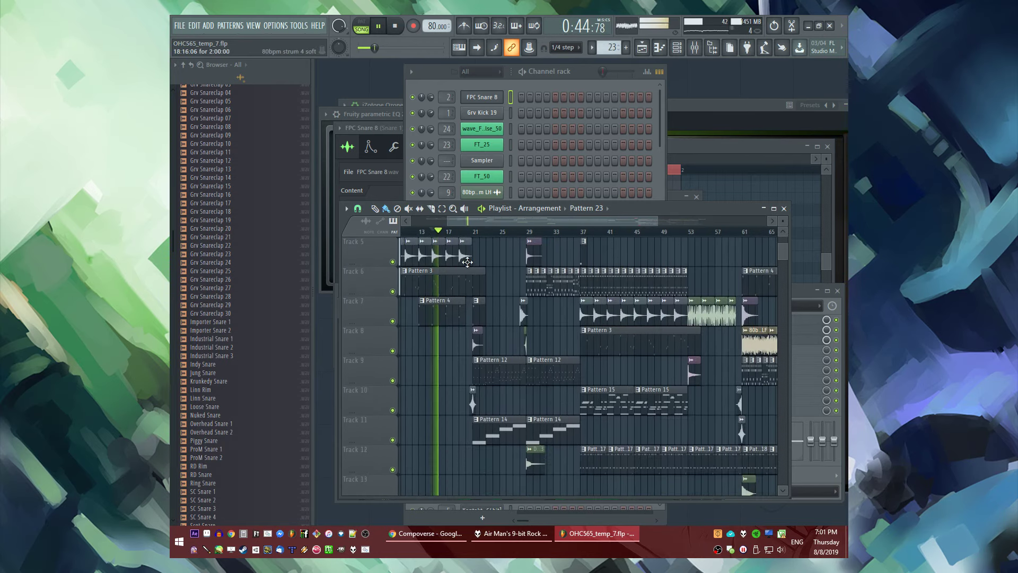
click(477, 232)
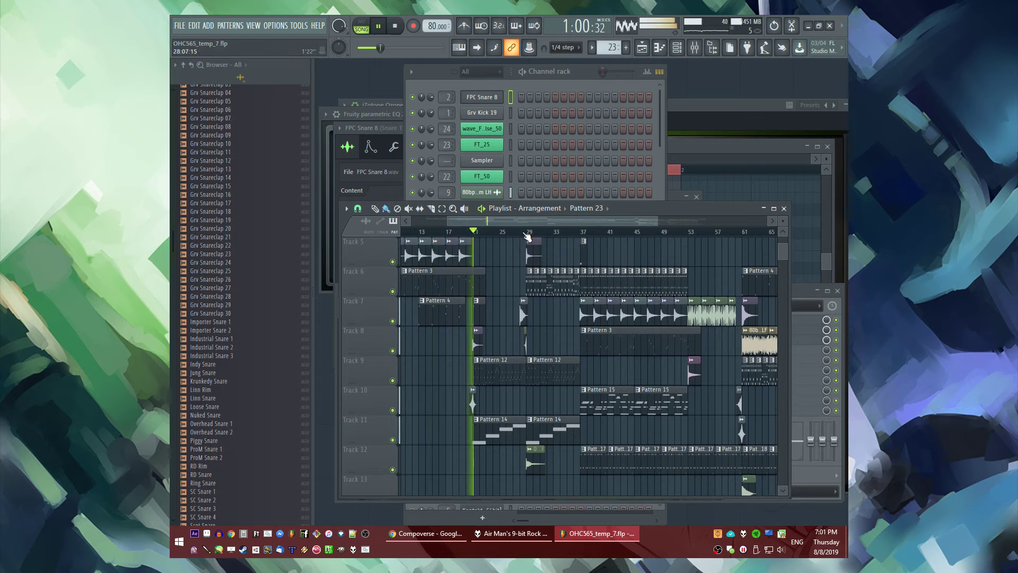
click(555, 233)
click(586, 232)
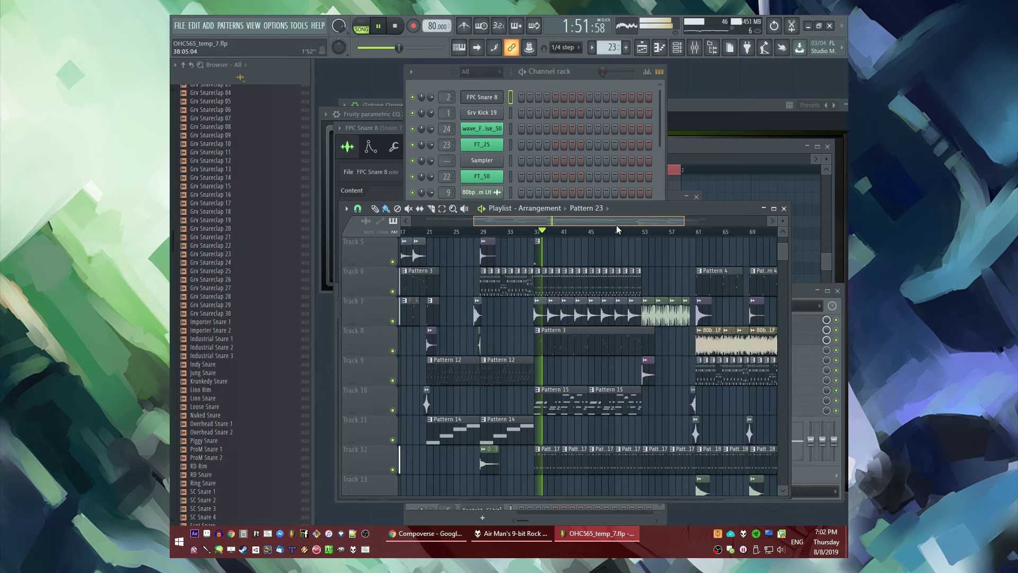
ctrl+scroll(611, 313, up, 1)
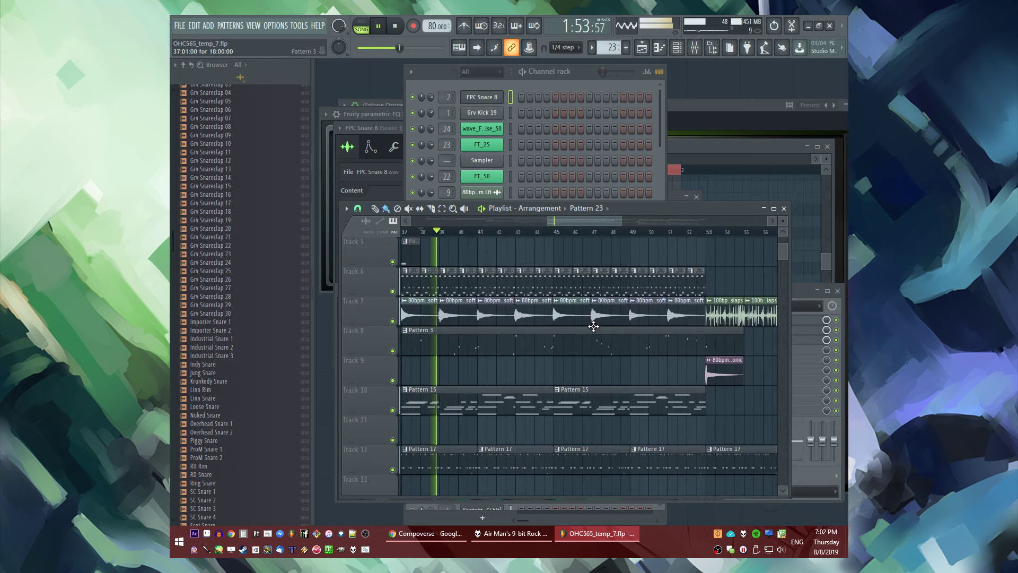
Jump song playback ahead to about bar 44 and review the arrangement around bars 37 to 53
scroll(558, 261, down, 1)
ctrl+scroll(554, 286, up, 2)
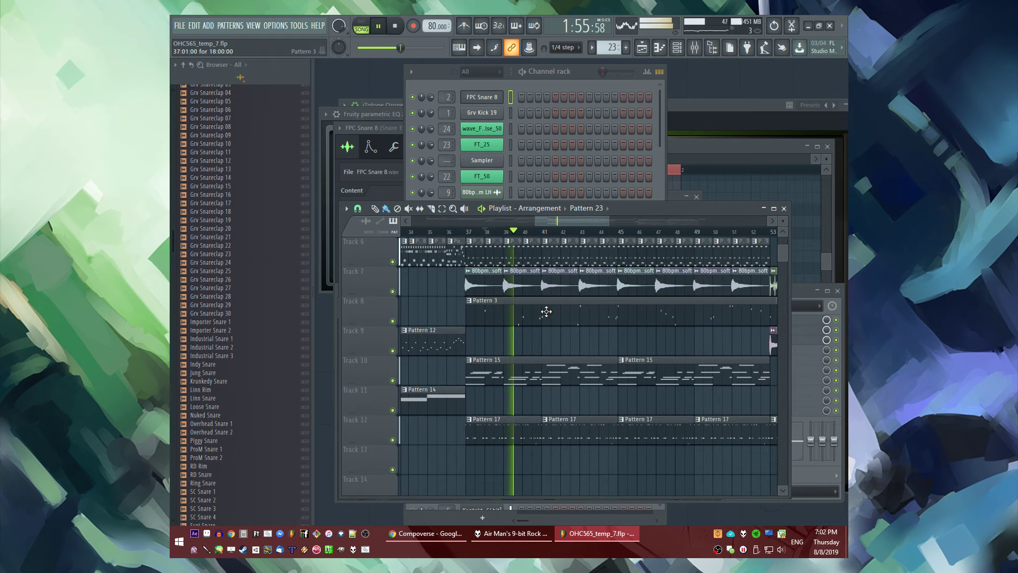
scroll(546, 310, up, 2)
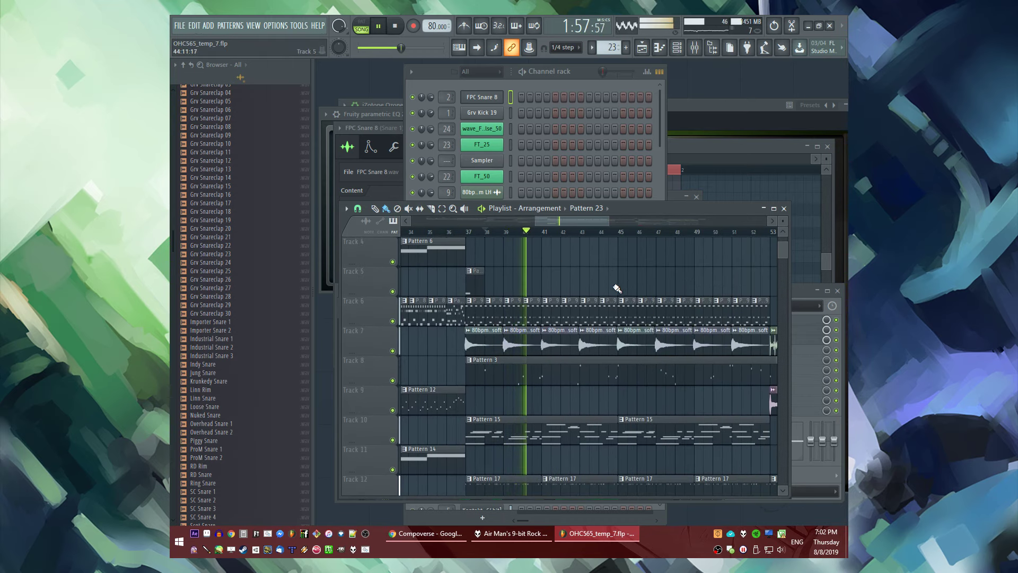
ctrl+scroll(593, 306, down, 2)
click(612, 233)
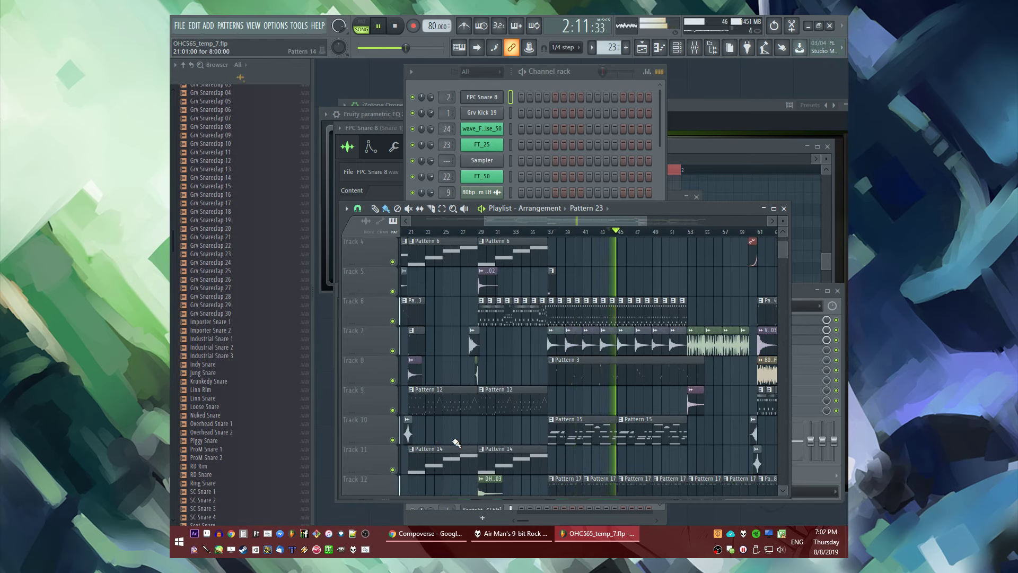
ctrl+scroll(681, 374, up, 4)
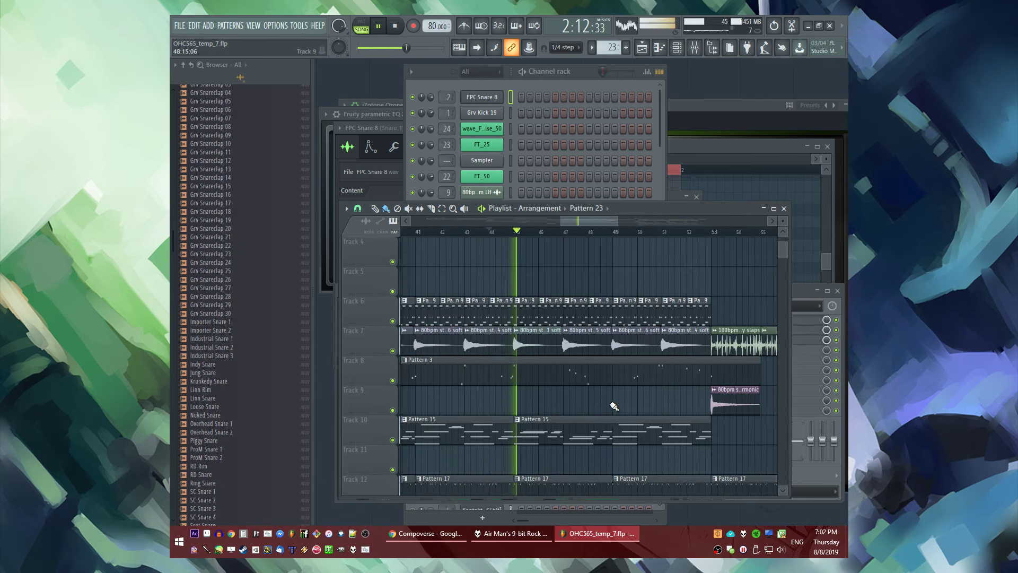
Try the 80bpm strum 5 soft and 80bpm strum 1 soft clips on Track 5 around bars 45 and 46
click(526, 284)
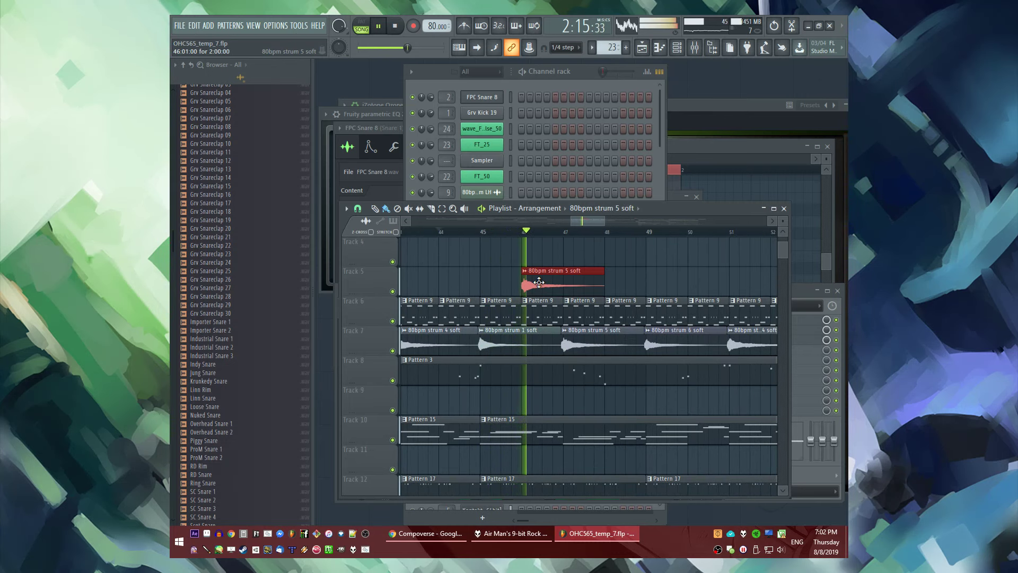
right_click(539, 283)
key(space)
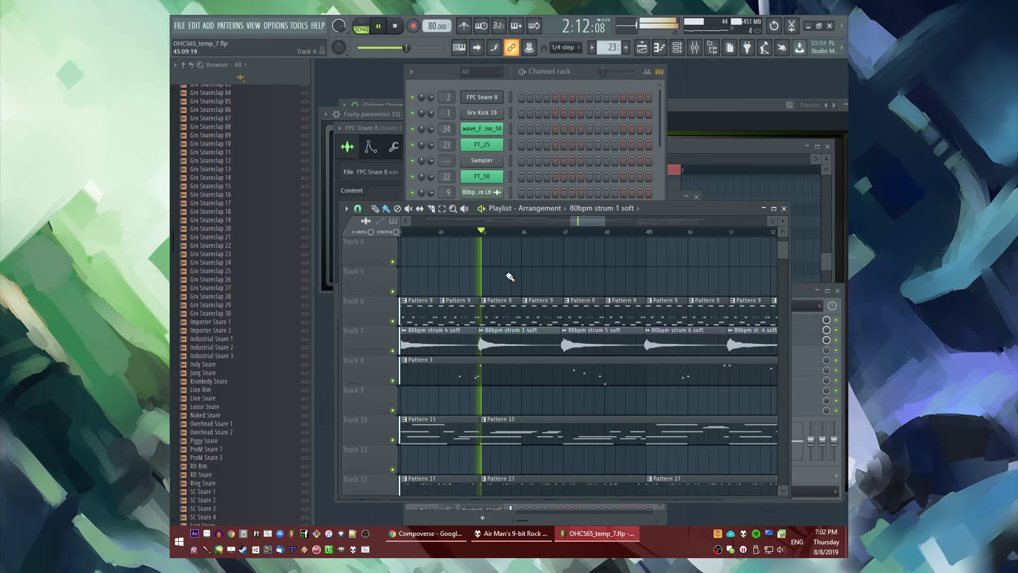
click(509, 278)
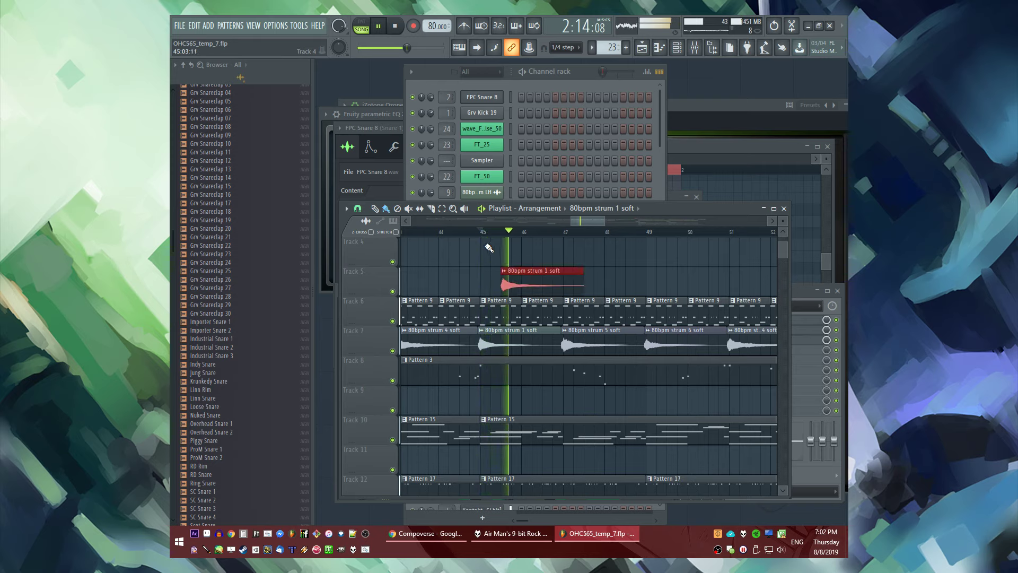
right_click(518, 281)
Place a Pattern 12 clip on Track 5 starting at bar 45 and leave it deselected
scroll(680, 298, down, 5)
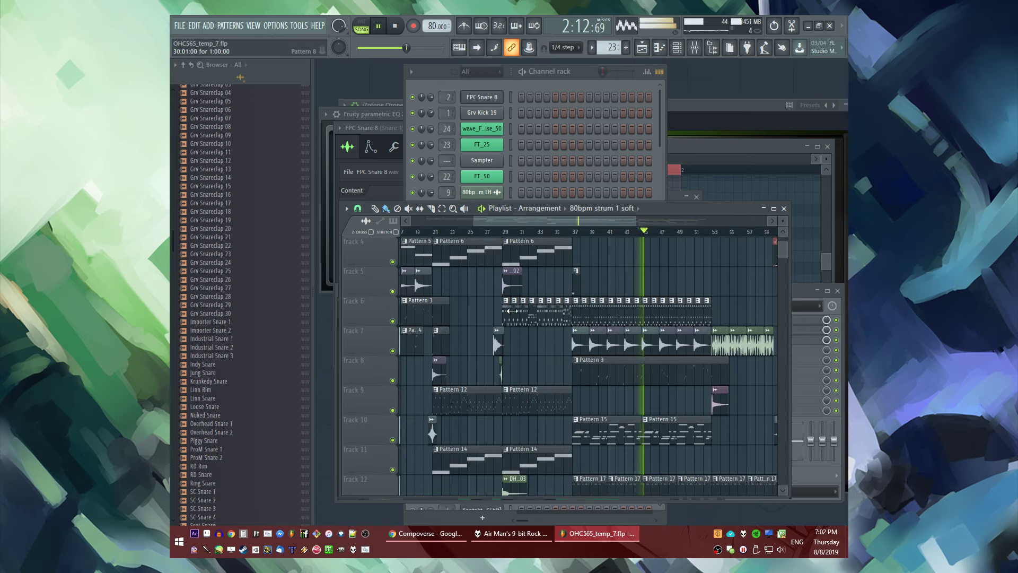
scroll(462, 425, down, 2)
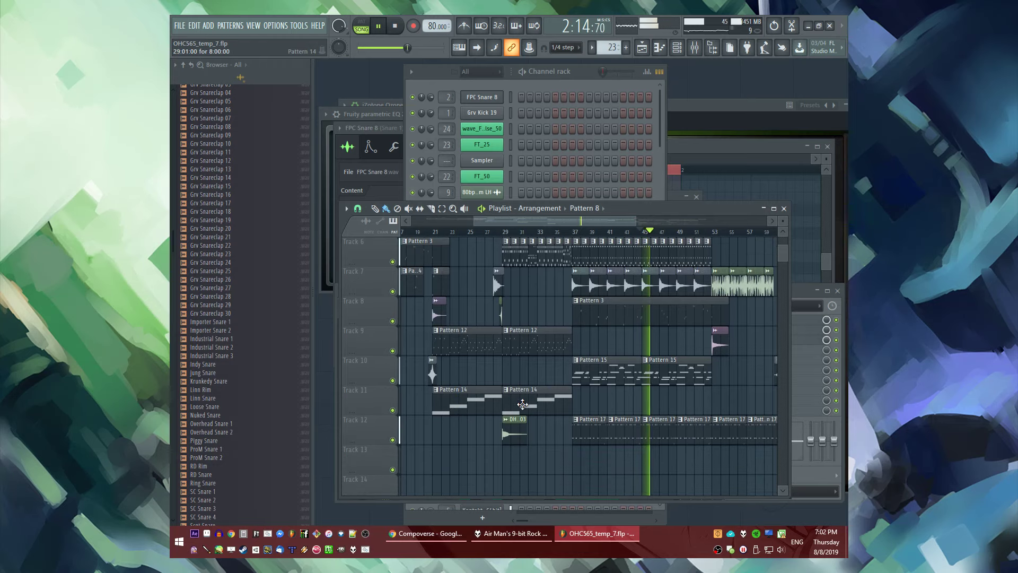
scroll(523, 404, up, 2)
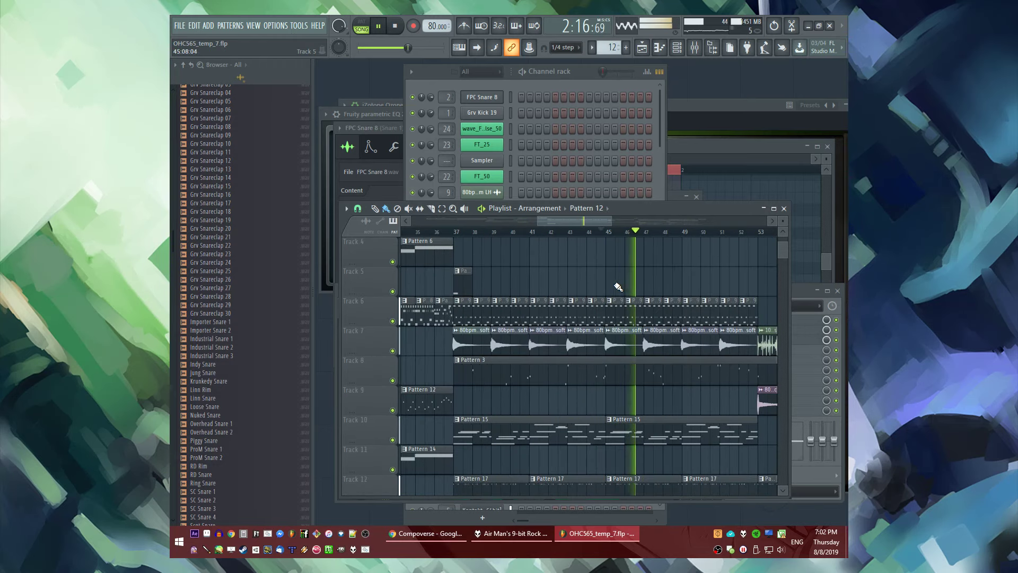
click(610, 280)
scroll(610, 299, up, 2)
scroll(529, 314, up, 3)
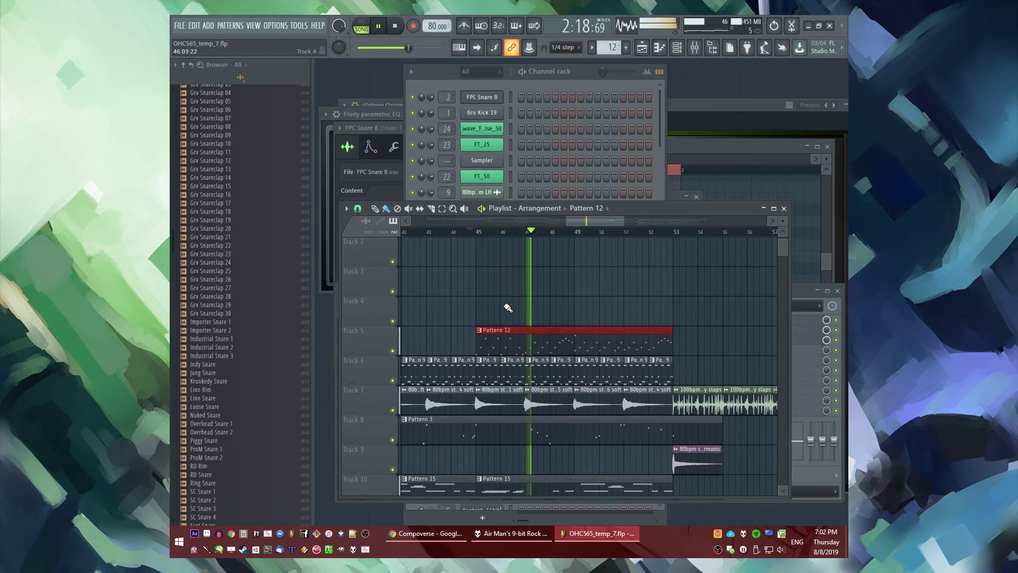
key(Delete)
scroll(616, 276, down, 2)
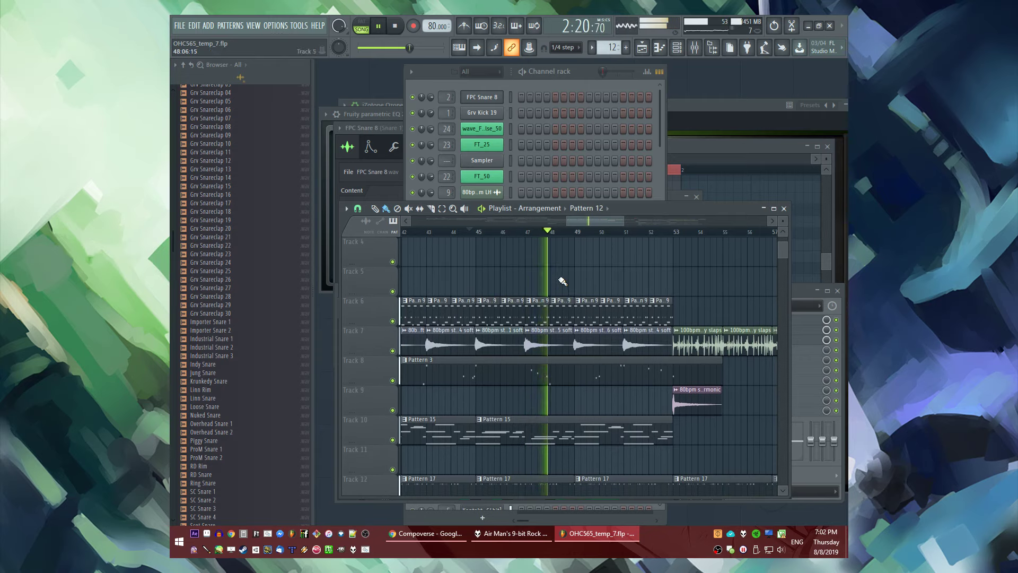
click(484, 287)
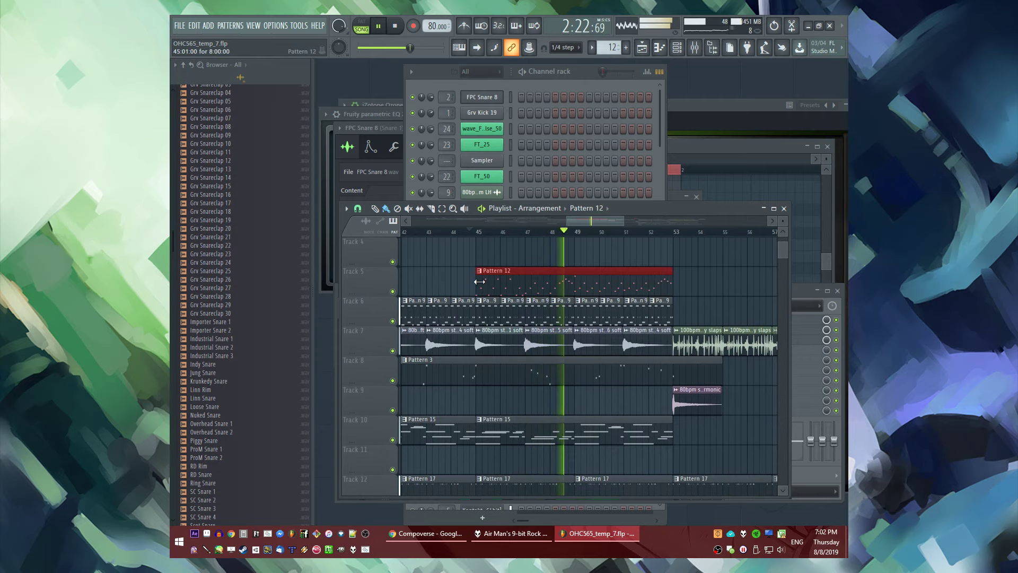
key(ctrl+d)
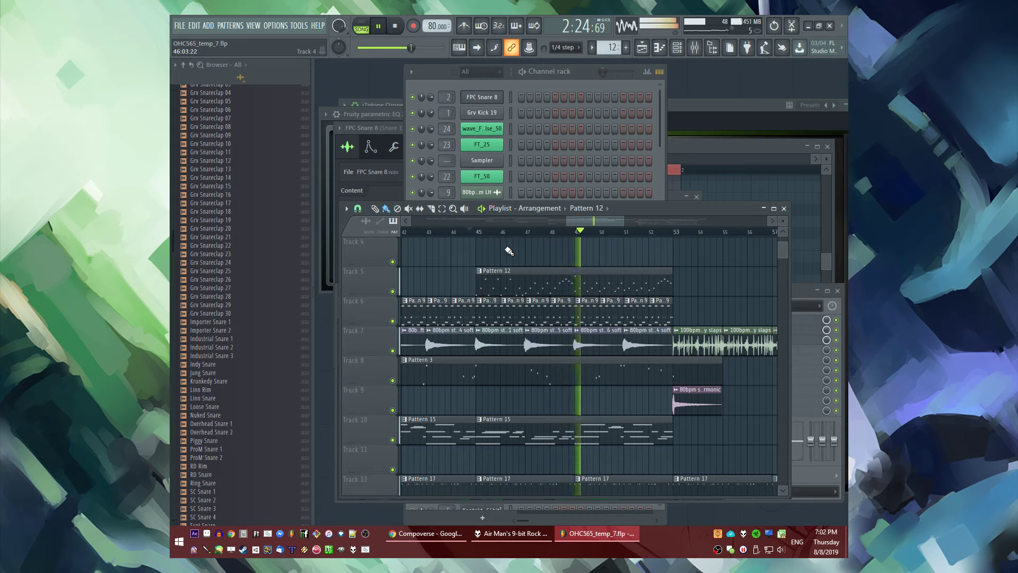
Add a crash4 clip on Track 4 as a transition leading into bar 53
scroll(635, 318, down, 2)
scroll(635, 318, up, 4)
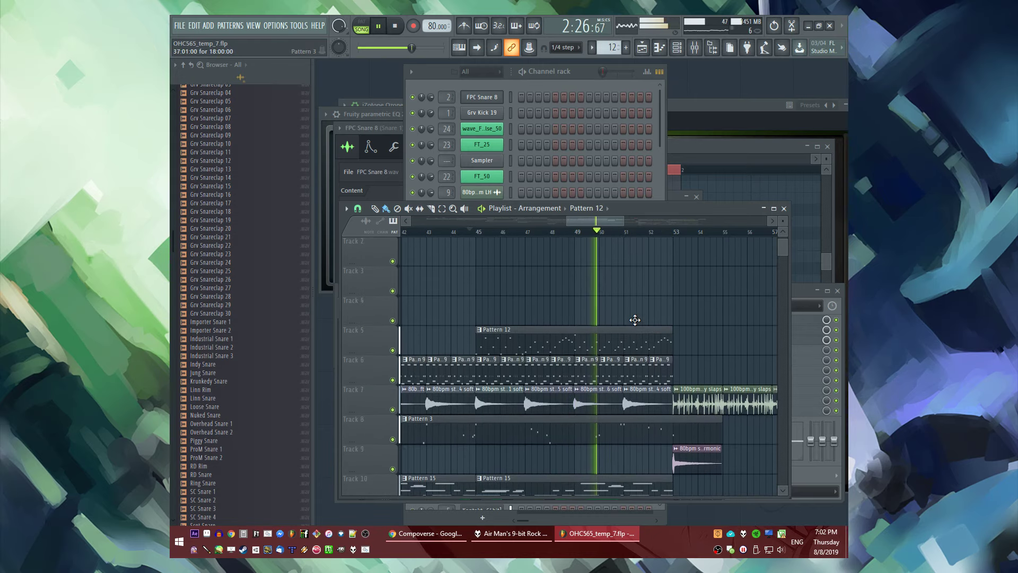
scroll(610, 265, right, 4)
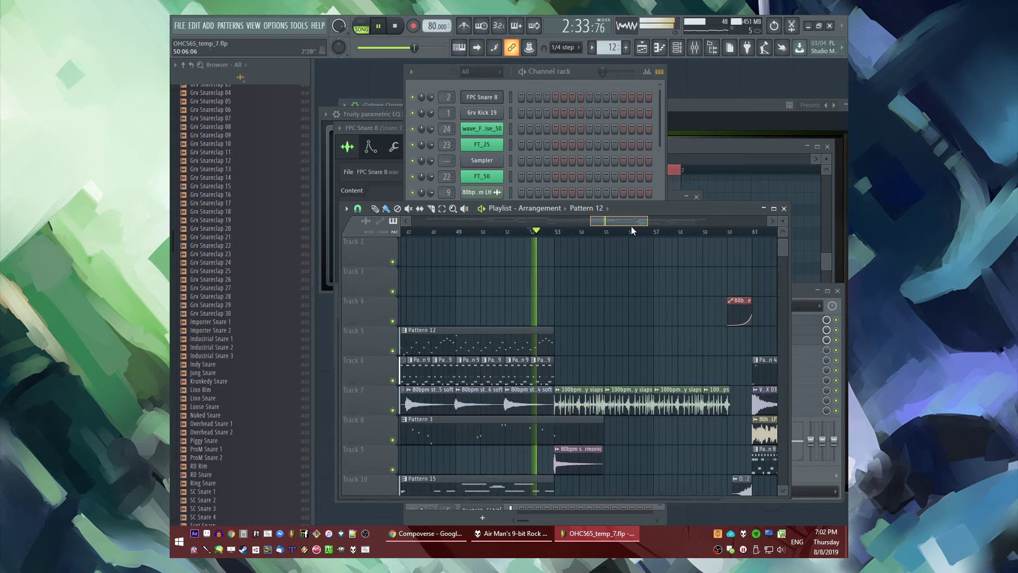
scroll(564, 289, down, 3)
scroll(552, 281, up, 1)
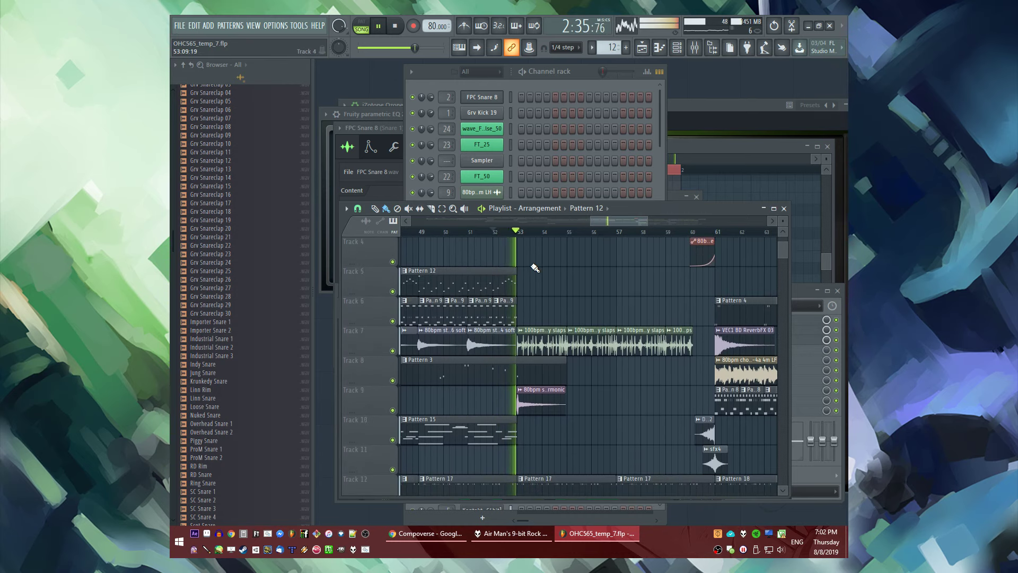
scroll(578, 273, up, 2)
ctrl+scroll(637, 329, down, 2)
scroll(652, 366, down, 4)
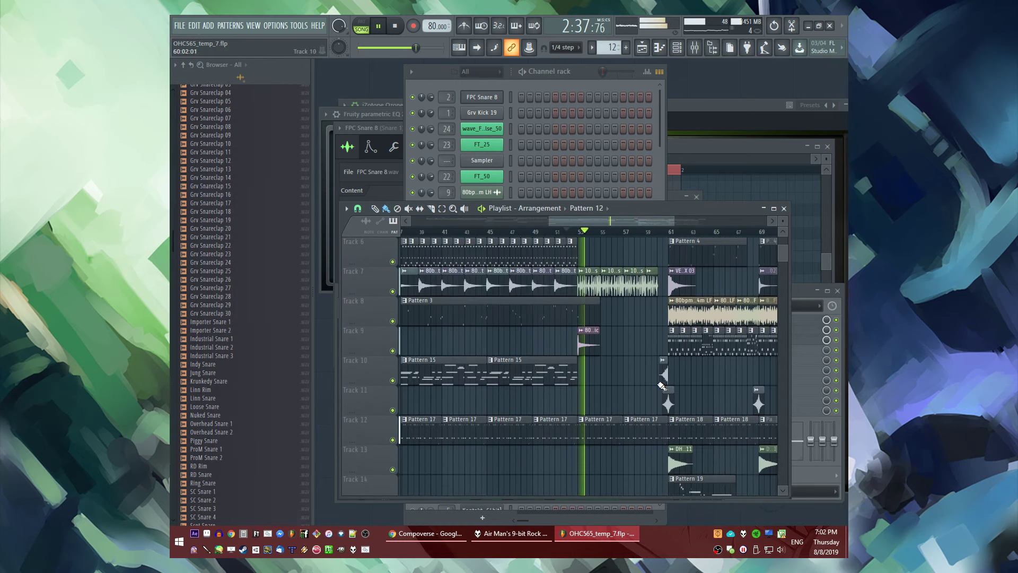
ctrl+scroll(661, 393, down, 3)
scroll(498, 399, up, 3)
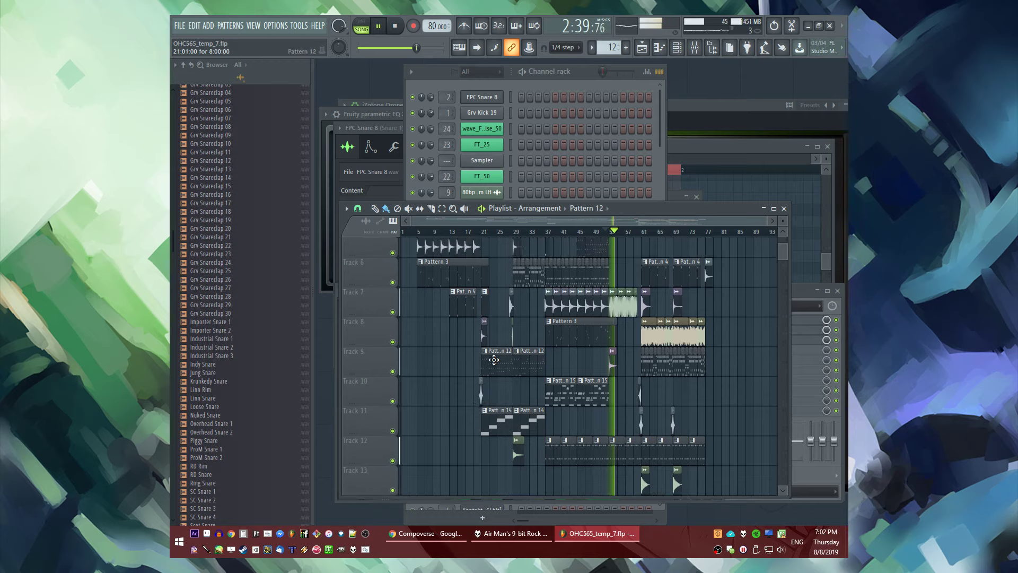
ctrl+scroll(498, 350, up, 5)
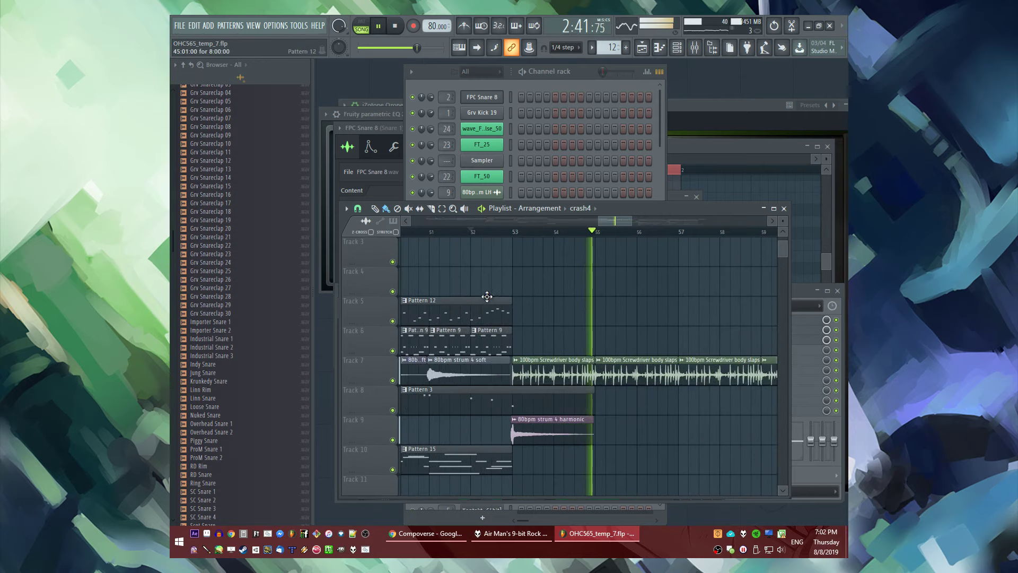
ctrl+scroll(520, 279, up, 3)
ctrl+scroll(515, 277, up, 3)
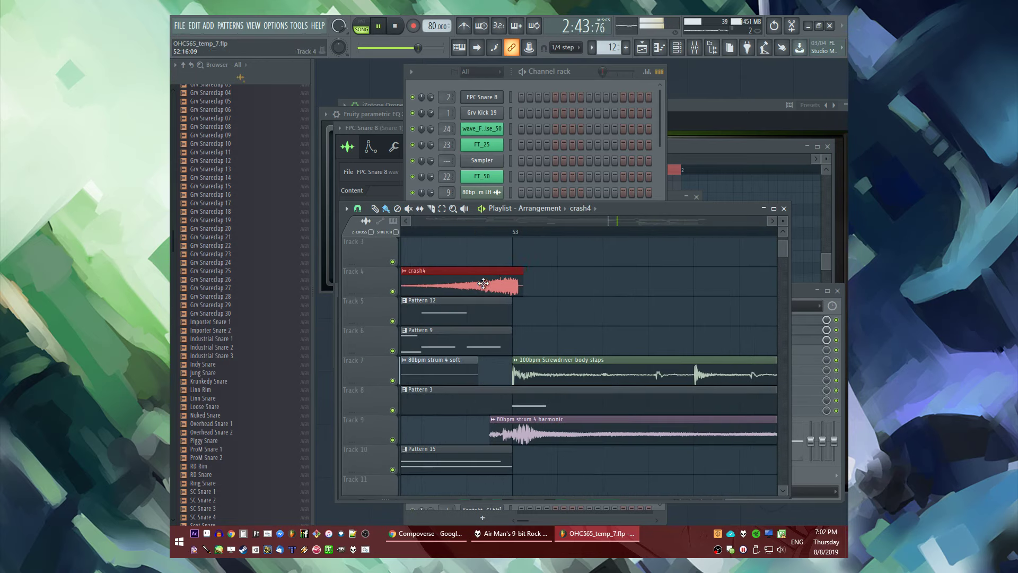
ctrl+scroll(588, 317, down, 5)
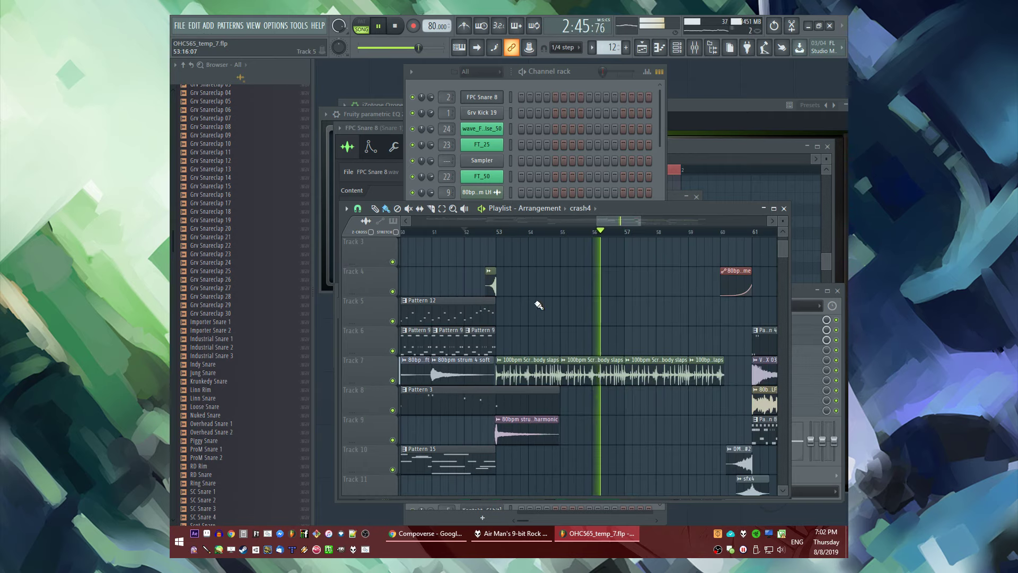
Place a second 80bpm strum 4 harmonic clip on Track 9 around bar 57, aligned with the Track 7 body slaps, and restart playback
scroll(610, 319, down, 5)
scroll(633, 320, up, 5)
ctrl+scroll(584, 324, down, 3)
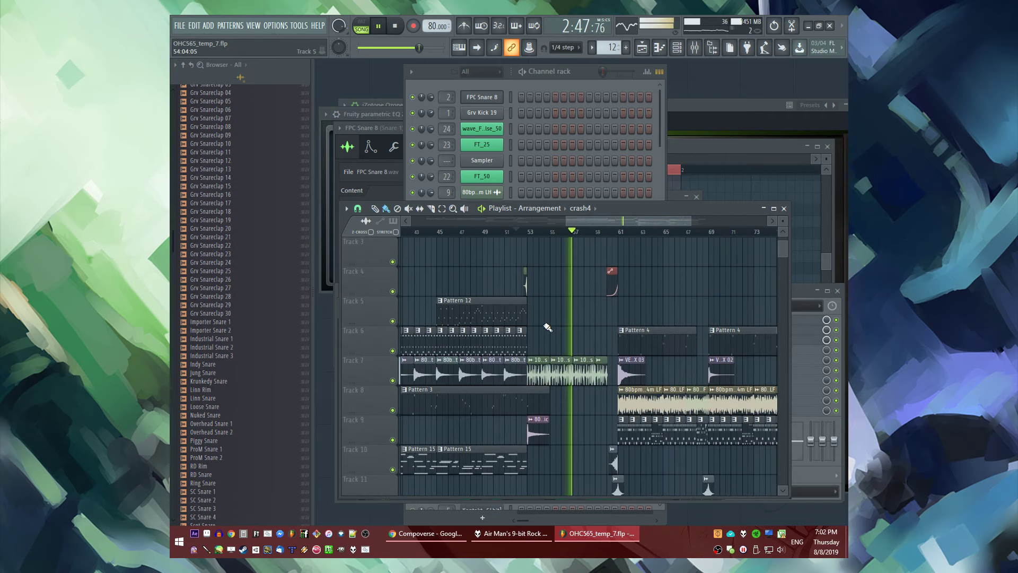
ctrl+scroll(555, 363, up, 4)
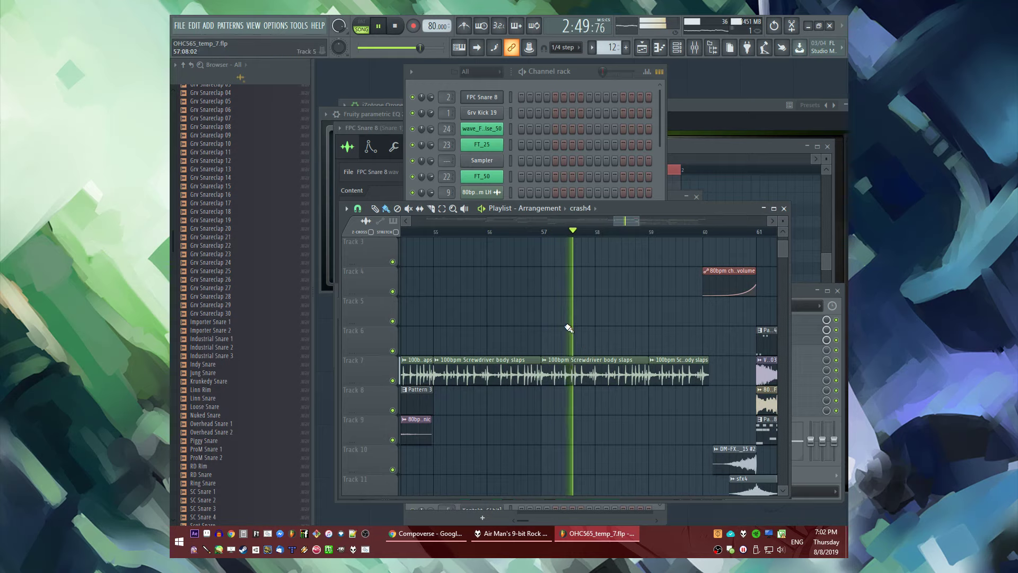
scroll(423, 414, down, 1)
click(424, 413)
click(546, 403)
ctrl+scroll(562, 405, up, 3)
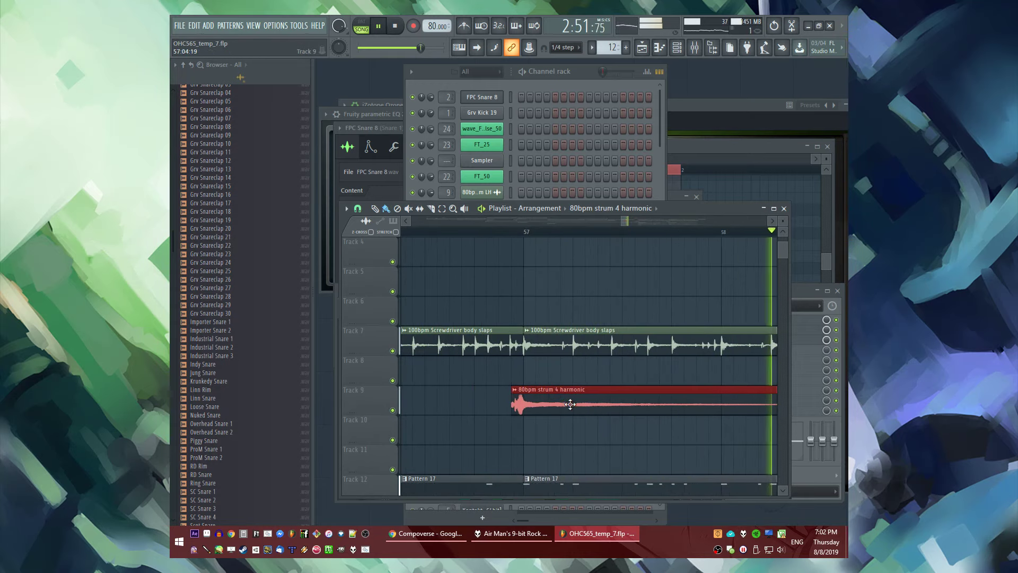
key(space)
key(space)
ctrl+scroll(578, 406, up, 3)
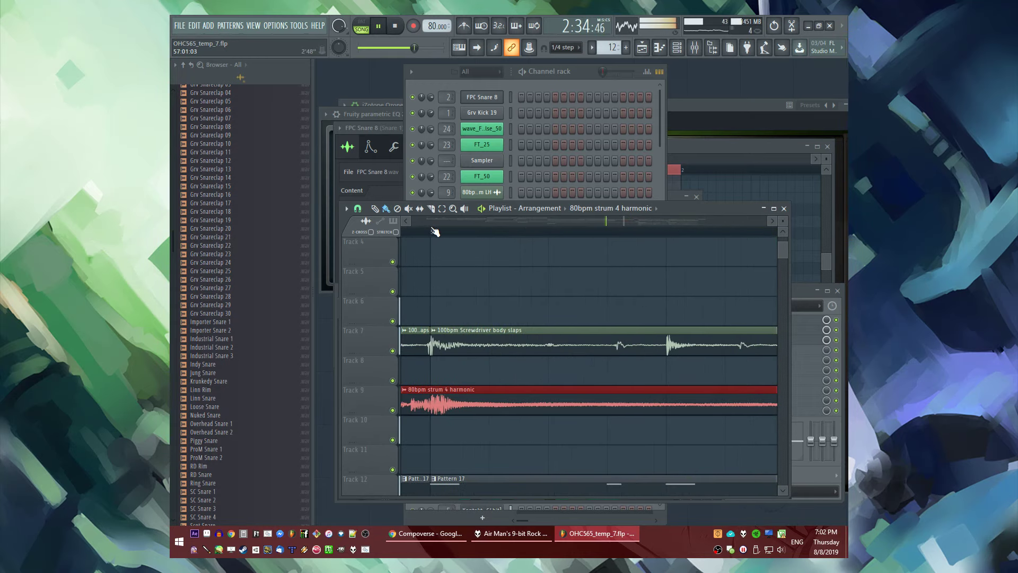
Save the project as the new version OHC565_temp_8.flp
ctrl+scroll(608, 306, down, 5)
scroll(609, 306, up, 2)
scroll(235, 287, up, 15)
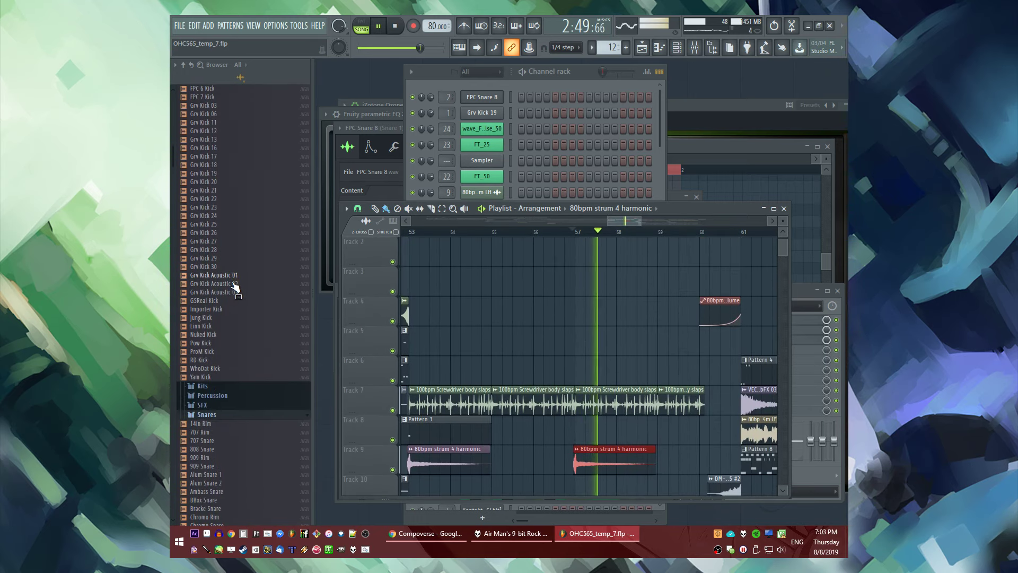
scroll(235, 286, down, 15)
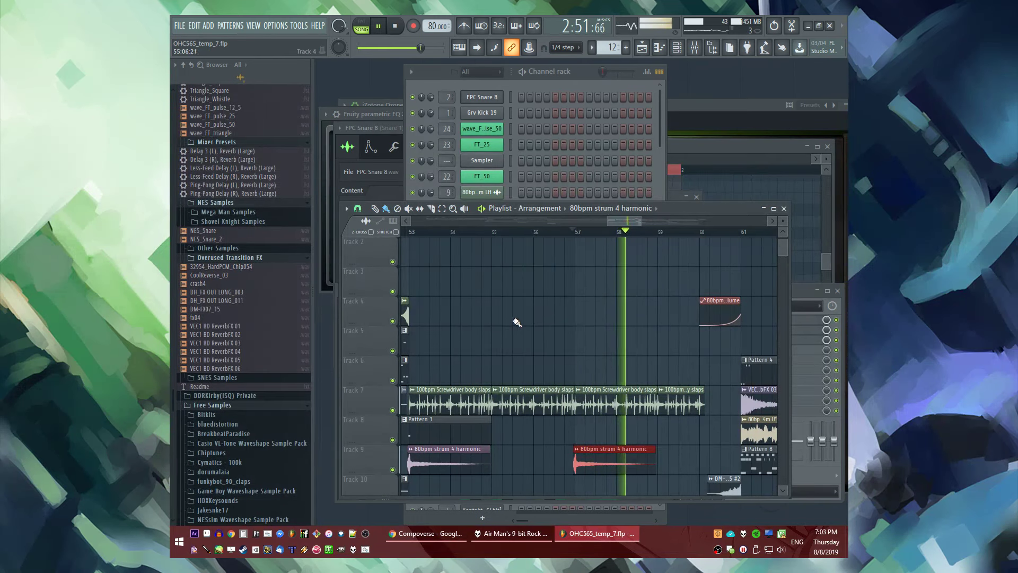
key(ctrl+n)
Open the 44 Key of A 80bpm sample folder of Acoustic Revolutions Vol 1 under Impact Soundworks
scroll(233, 329, up, 10)
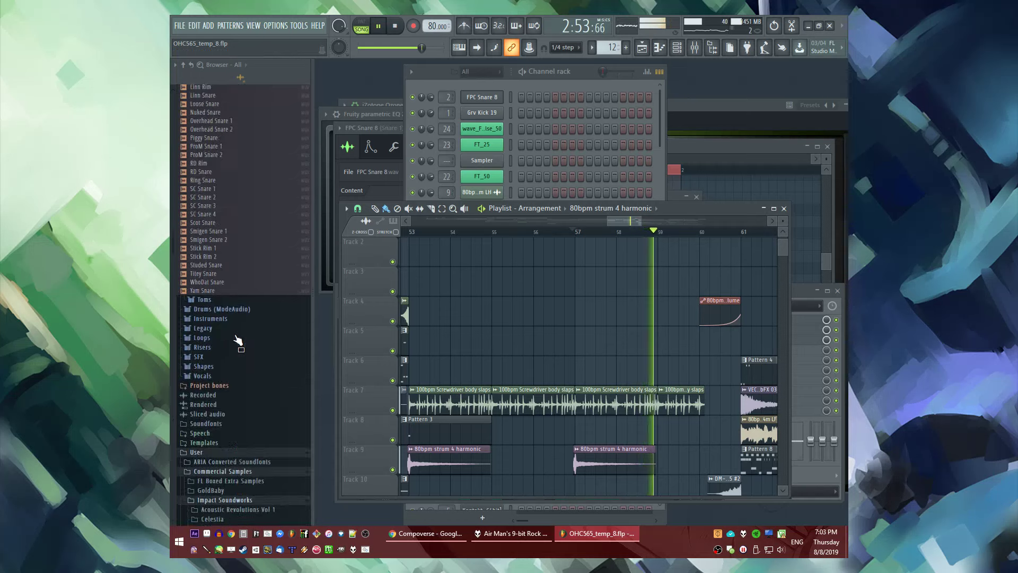
scroll(237, 334, down, 12)
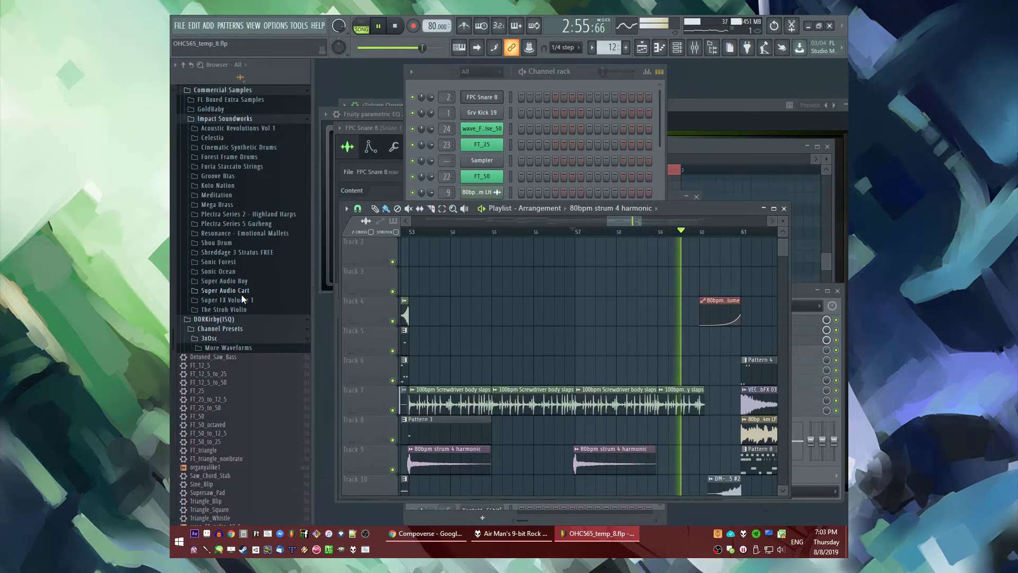
scroll(240, 294, up, 3)
click(238, 213)
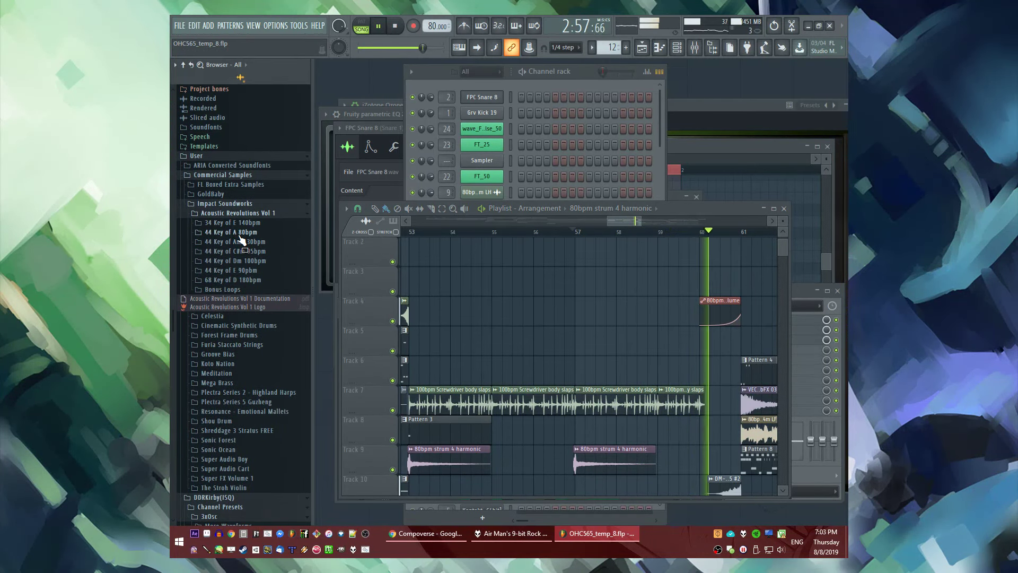
click(239, 234)
Stop playback and audition the 80bpm strum 4 harmonic and 80bpm chord 1 harmonic 2m LF samples
scroll(239, 310, down, 10)
scroll(239, 311, up, 4)
key(space)
click(242, 301)
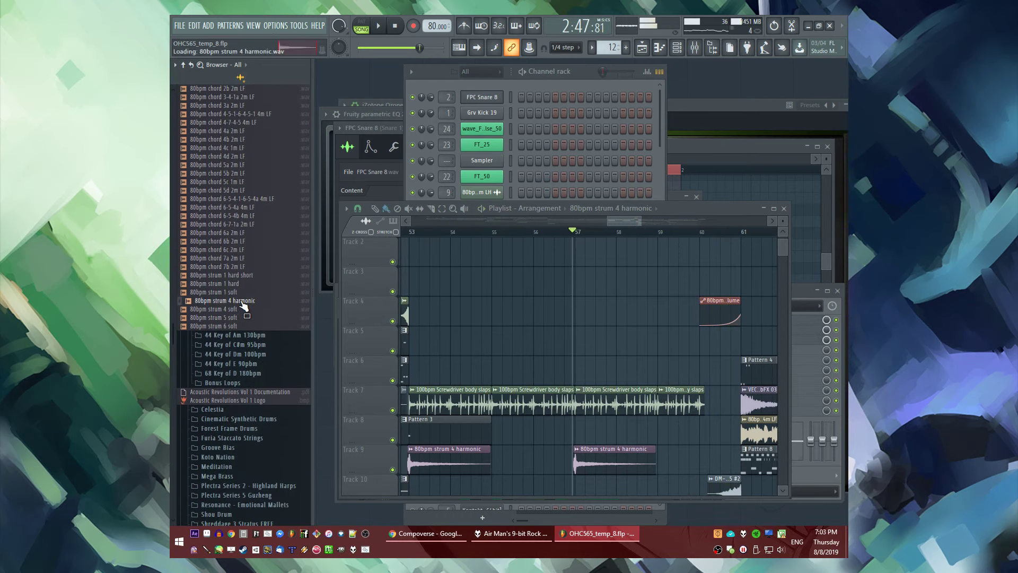
scroll(244, 299, up, 10)
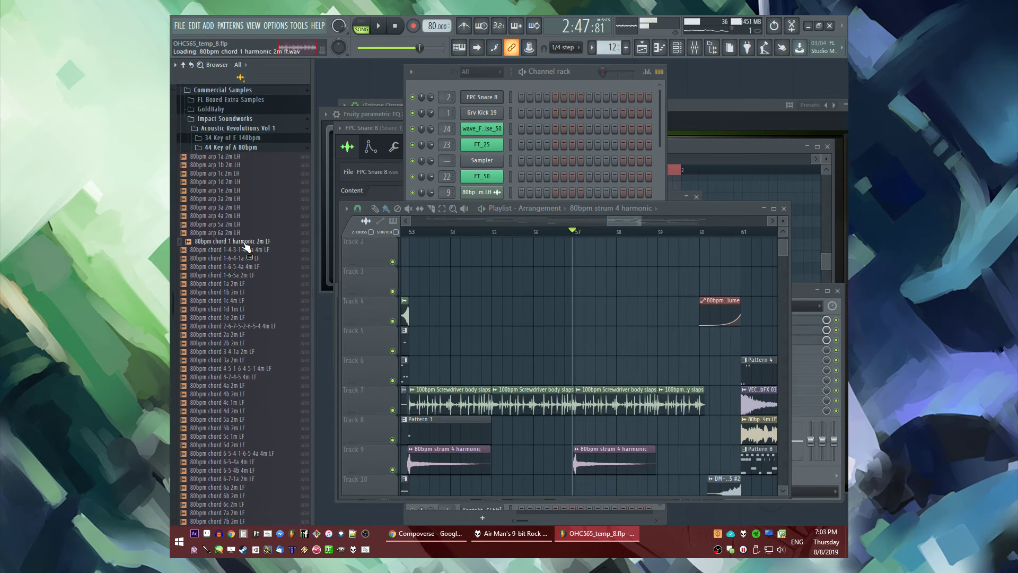
Place the 80bpm chord 1 harmonic 2m LF sample on Track 5 at bar 57 and delete the strum 4 harmonic clip below it on Track 9
drag(578, 349, 593, 345)
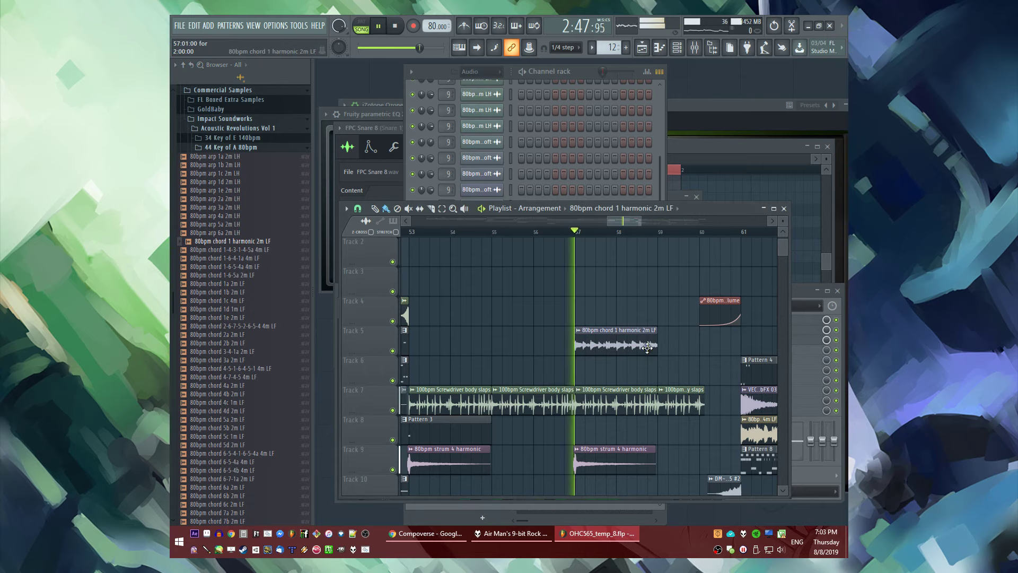
scroll(621, 364, up, 2)
right_click(568, 462)
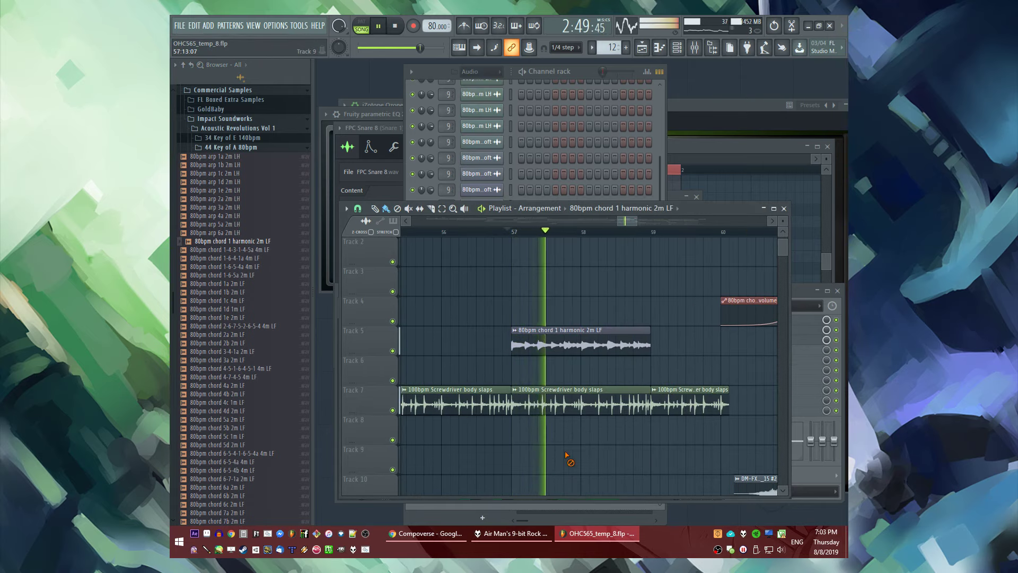
Duplicate the 80bpm chord 1 harmonic 2m LF clip to bar 59 on Track 5 and route its channel to mixer track 9
ctrl+click(552, 343)
key(ctrl+b)
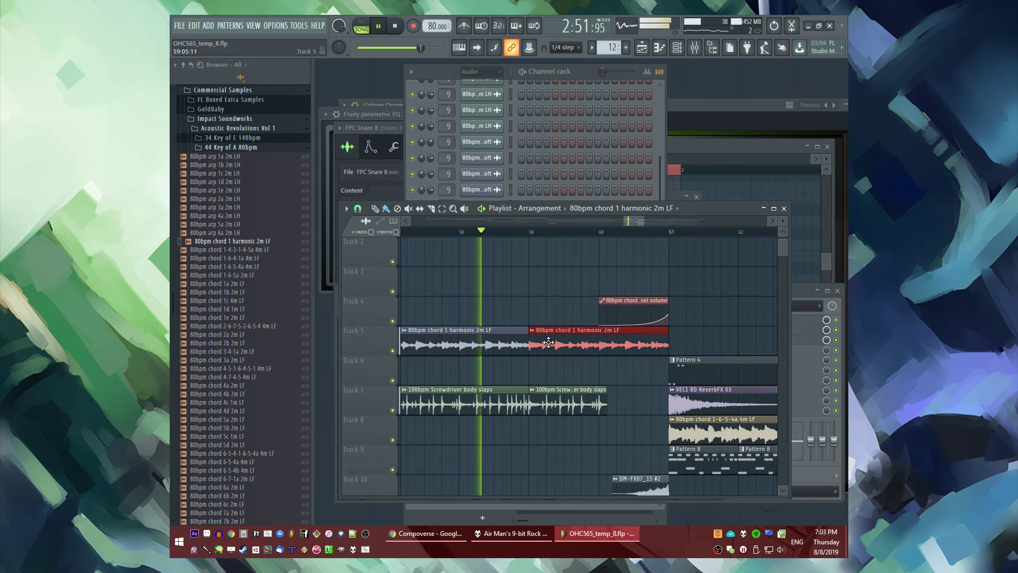
double_click(479, 343)
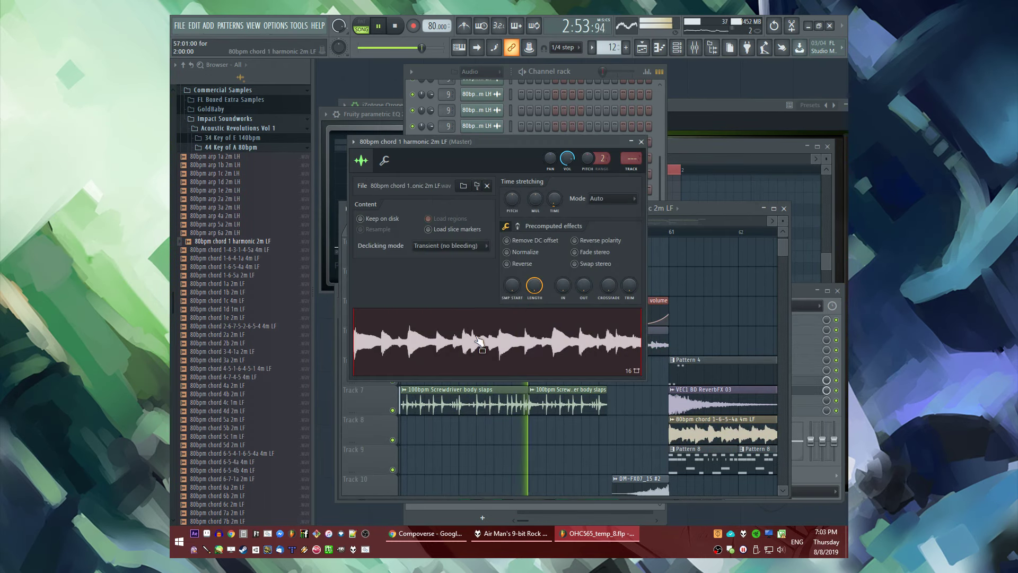
scroll(636, 153, up, 9)
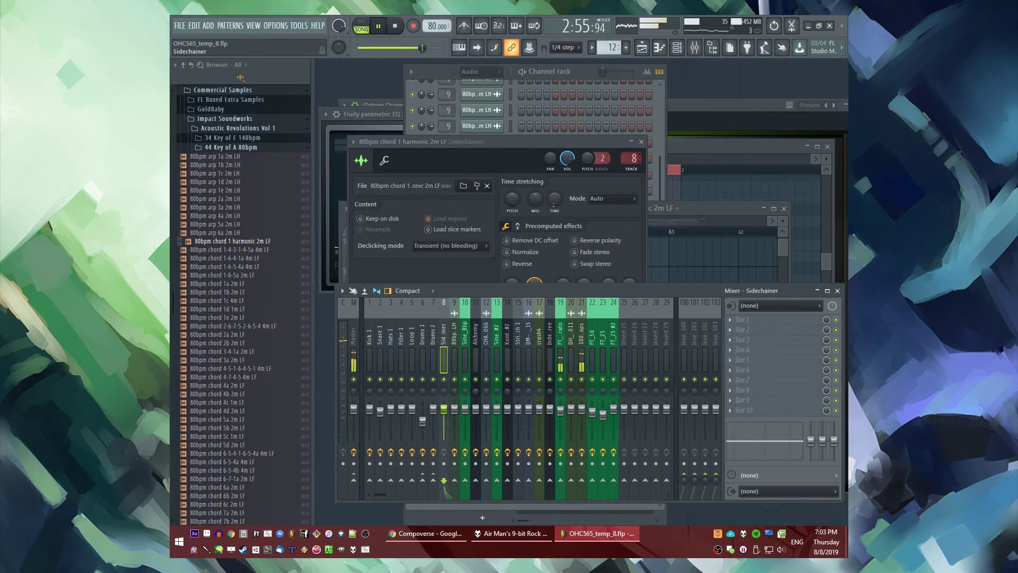
click(705, 250)
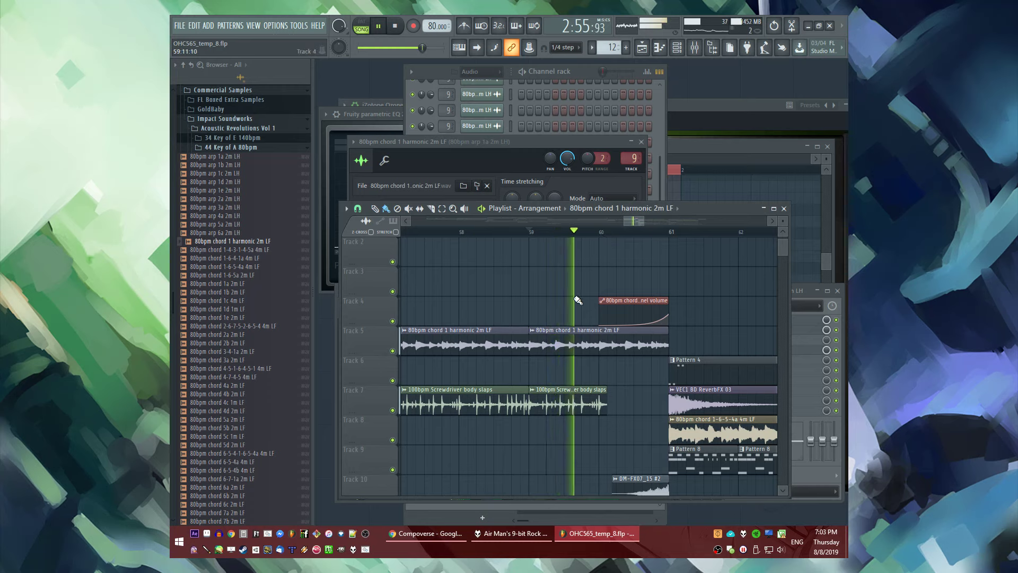
click(572, 183)
click(739, 318)
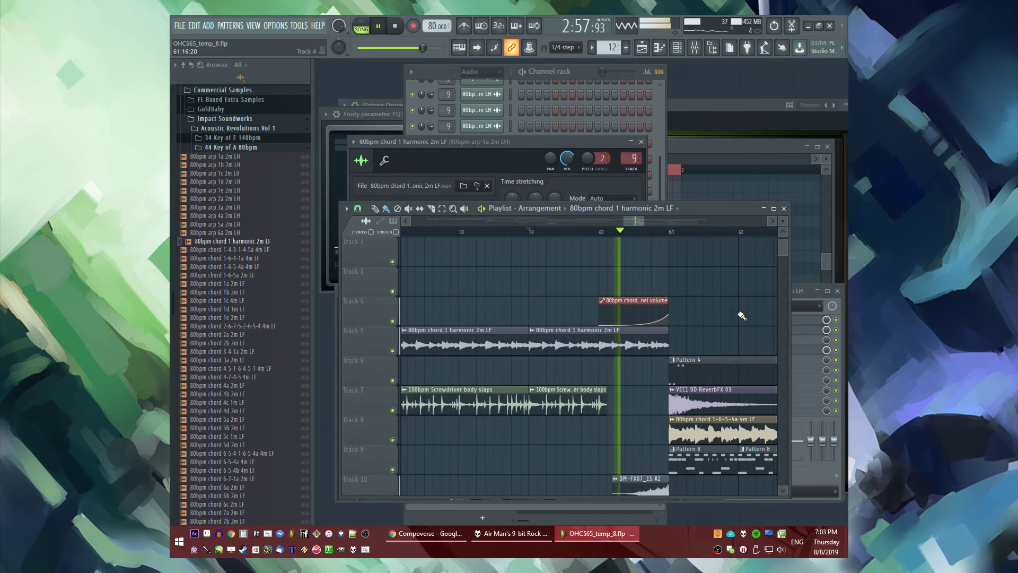
Create a channel volume automation clip for the 80bpm chord 1 harmonic 2m LF sample, spanning bar 60 to 61
scroll(498, 273, down, 3)
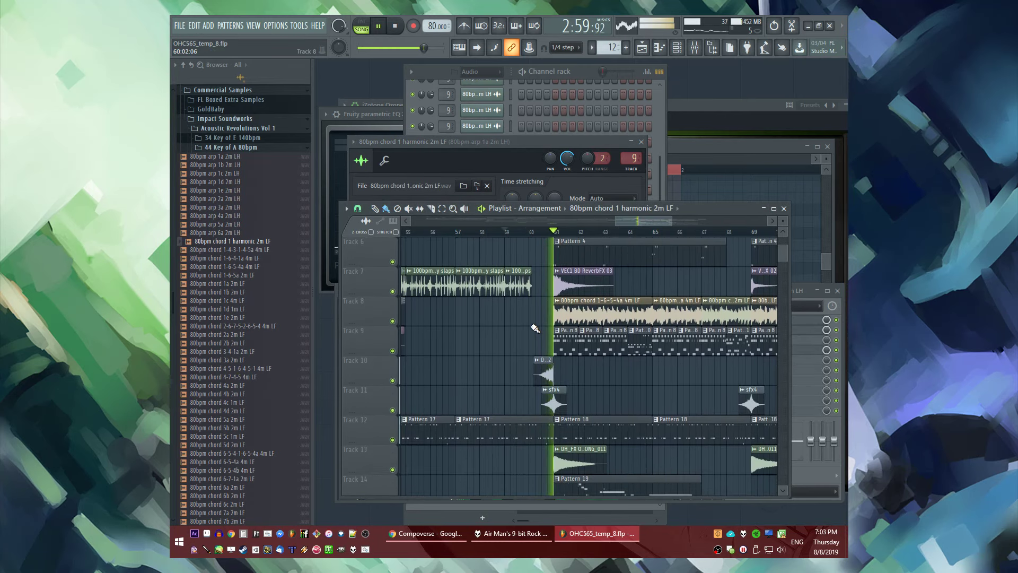
scroll(546, 344, up, 3)
scroll(546, 344, up, 5)
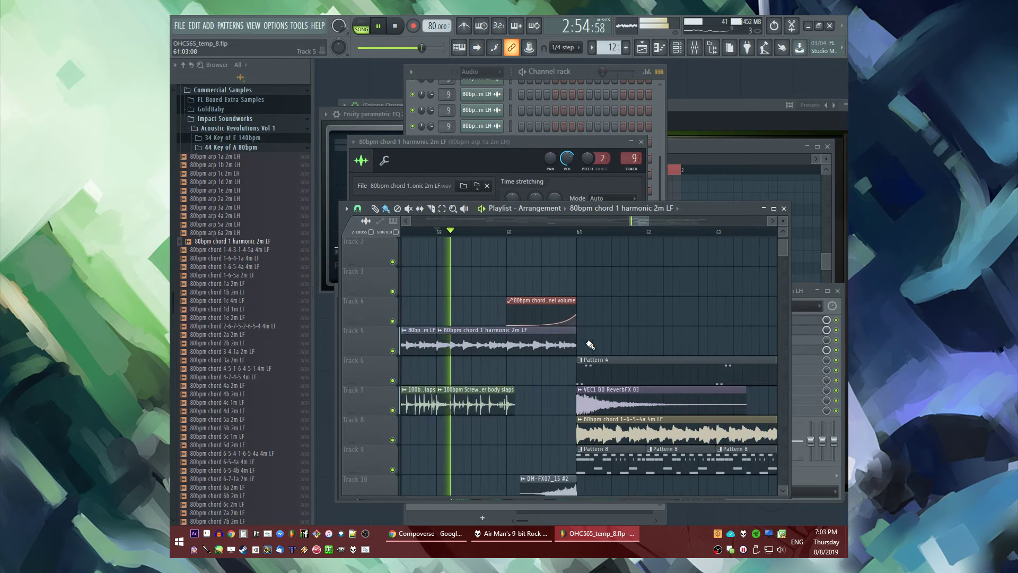
double_click(533, 346)
click(693, 334)
scroll(613, 239, down, 3)
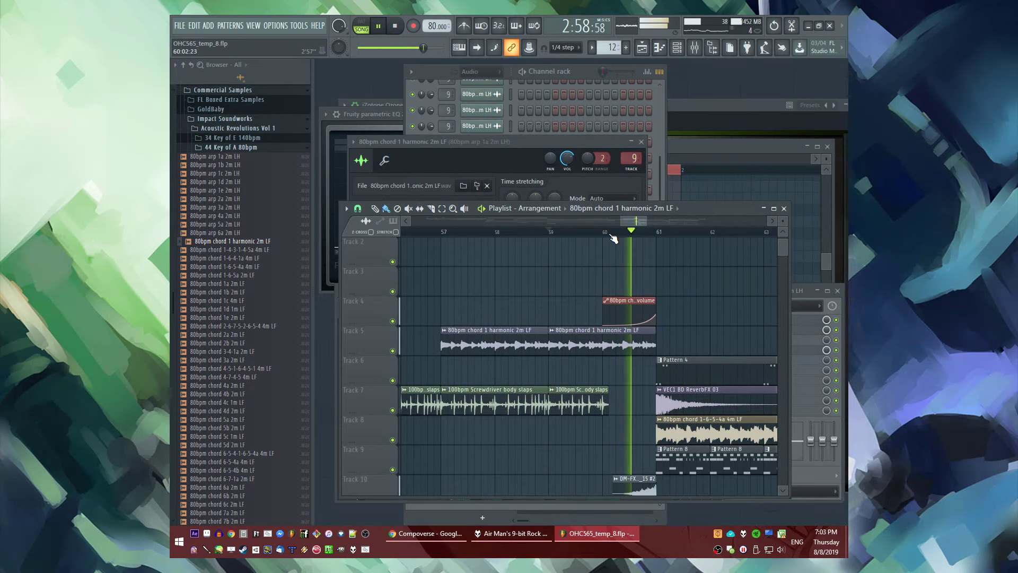
right_click(567, 158)
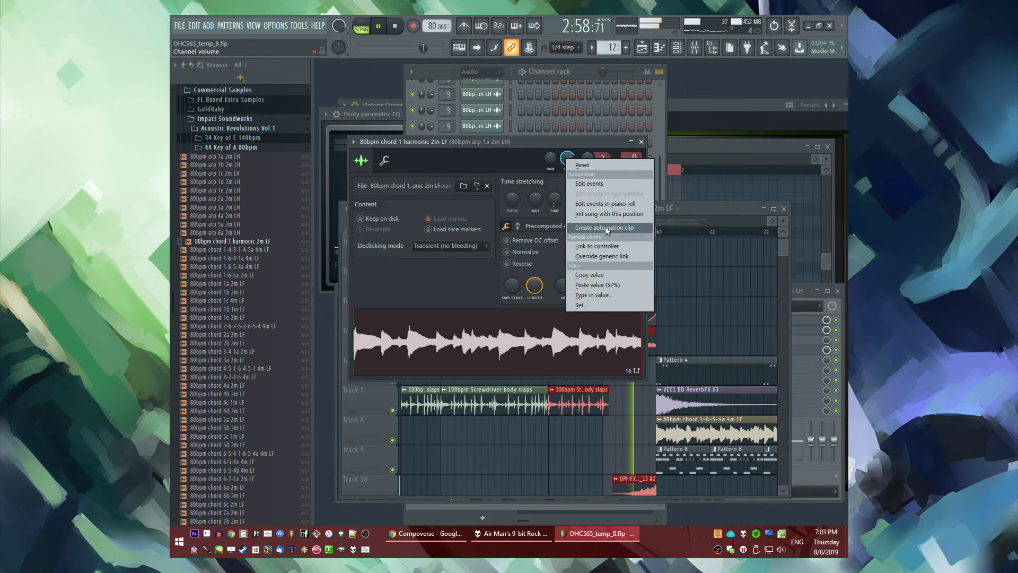
click(605, 228)
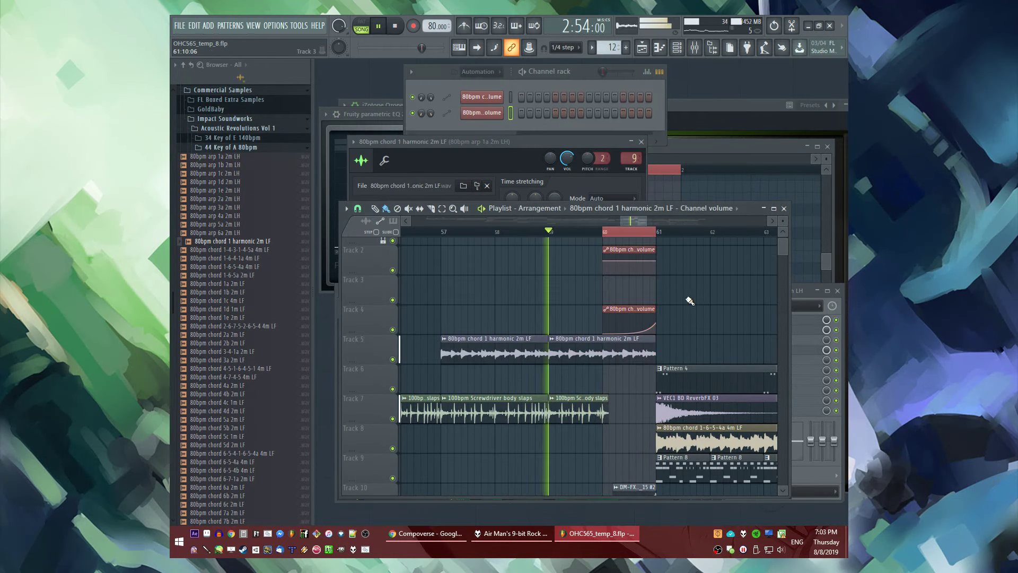
Shape the new volume automation clip on Track 2 into a fade-out to 0% from bar 60, shortened to about four steps
scroll(652, 307, up, 3)
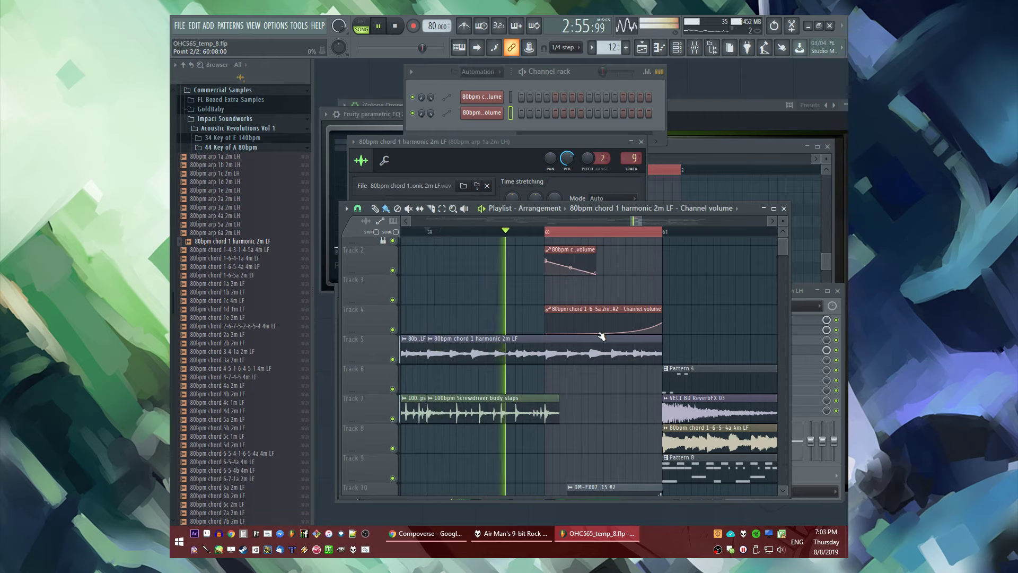
click(574, 276)
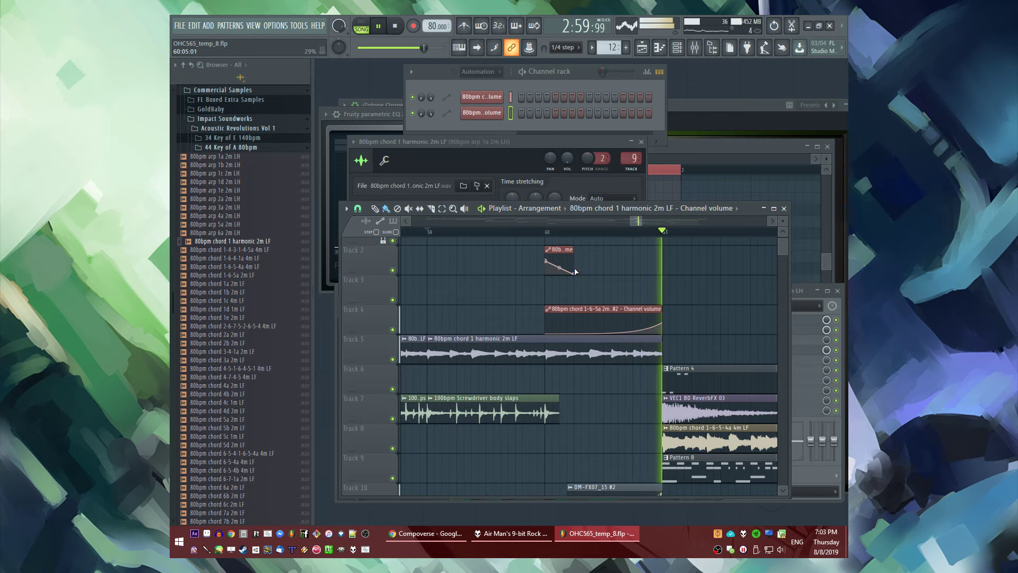
click(546, 232)
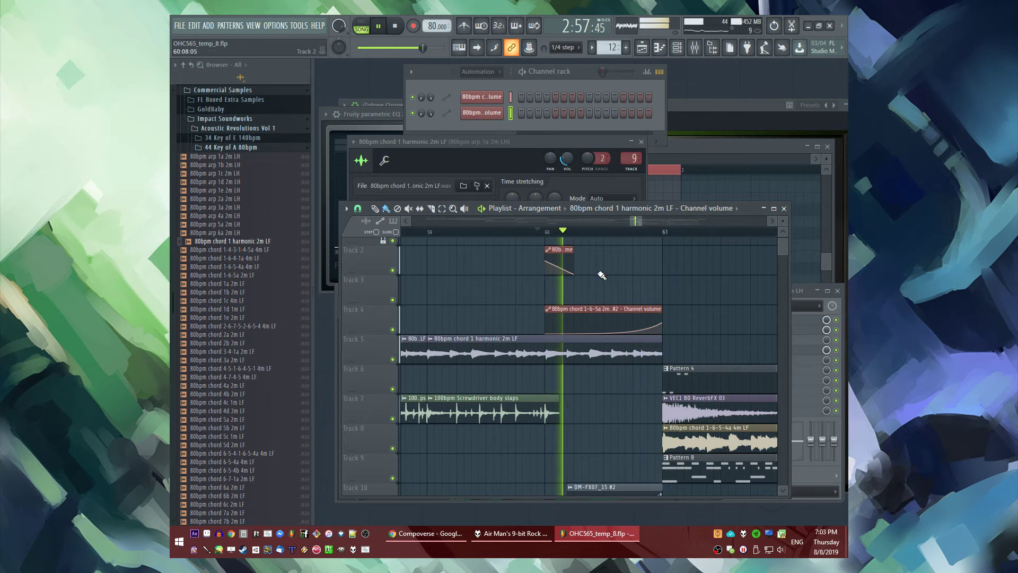
Place the 80bpm strum 4 harmonic sample on Track 6 with its attack just before bar 60
scroll(246, 329, down, 10)
key(space)
drag(234, 215, 234, 221)
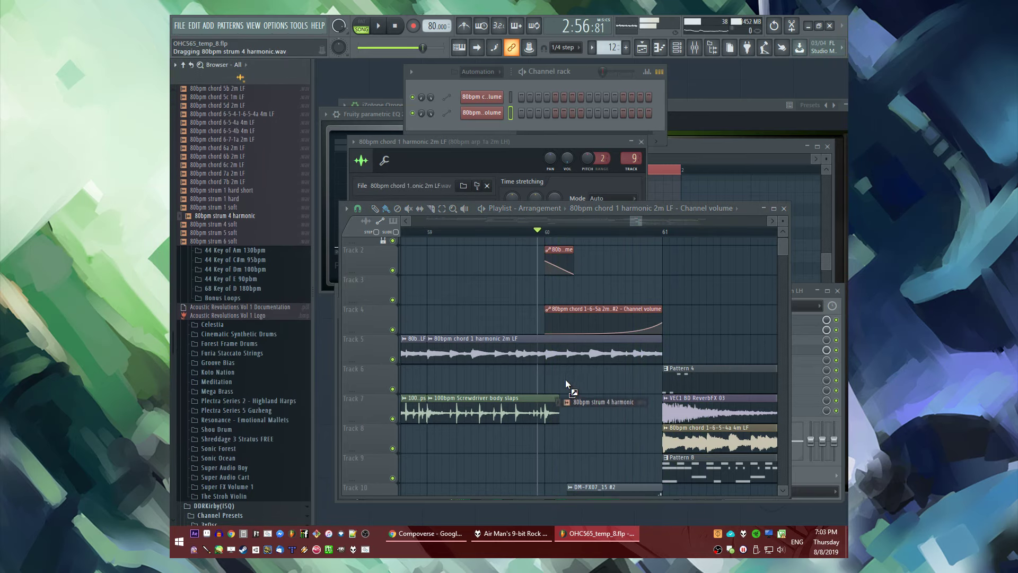
drag(566, 379, 544, 376)
key(space)
scroll(662, 340, up, 3)
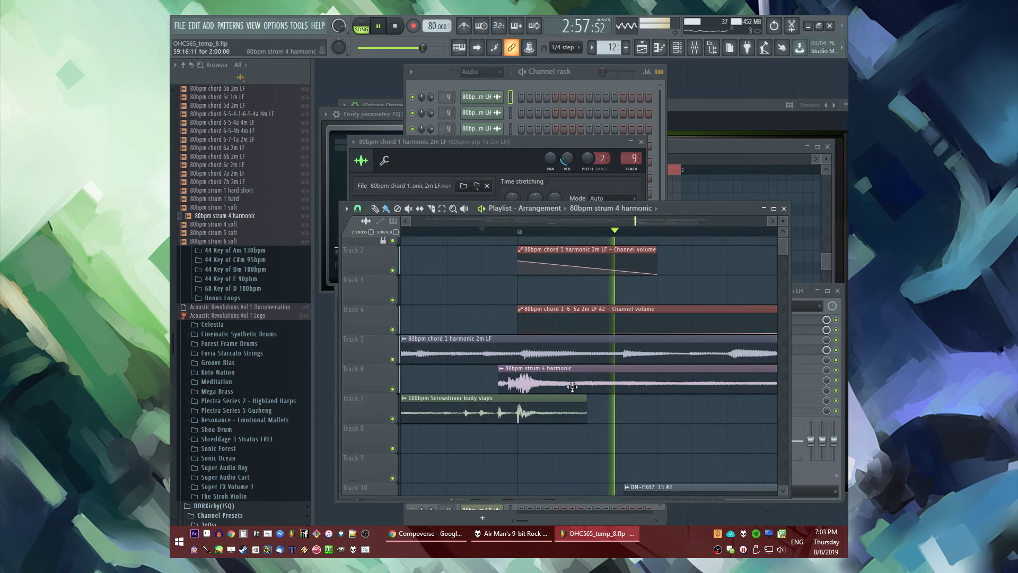
Shorten the fade-out automation on Track 2 to about one step after bar 60 and play the transition
key(space)
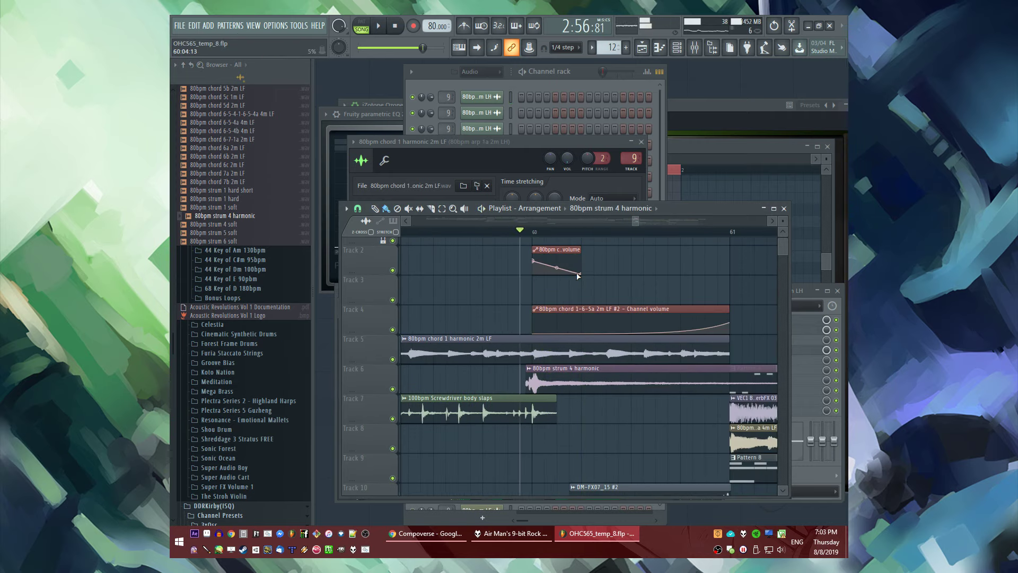
drag(581, 273, 544, 264)
key(space)
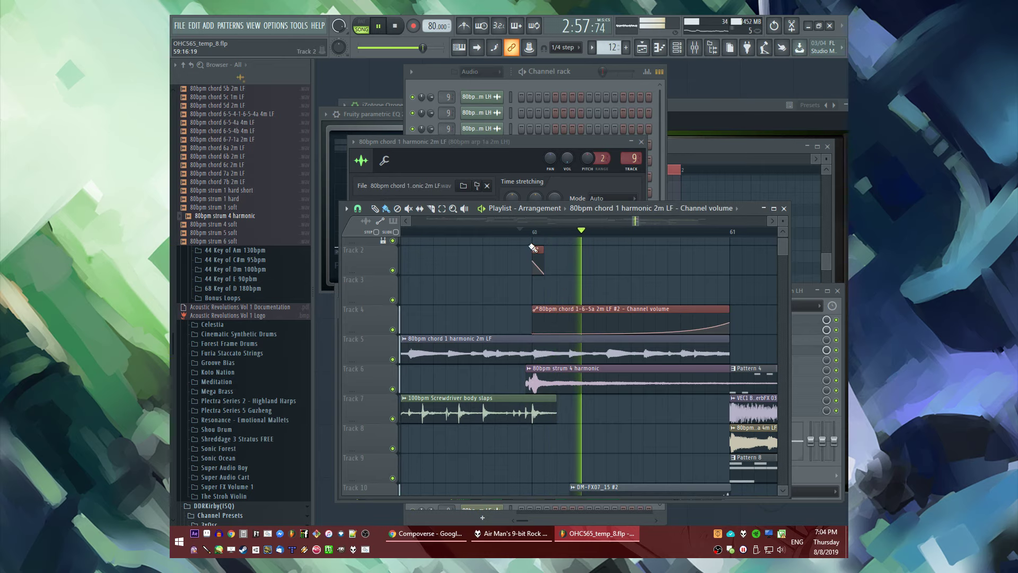
Place CoolReverse_03 from Overused Transition FX on Track 8 leading into bar 61 and set its channel volume to 38%
scroll(437, 285, down, 4)
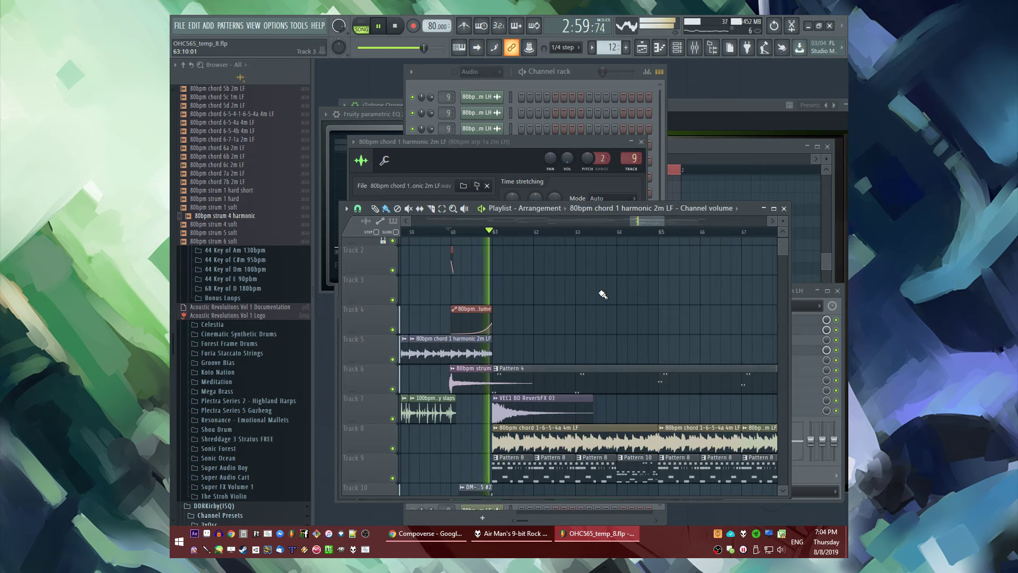
scroll(603, 294, down, 5)
scroll(578, 325, down, 4)
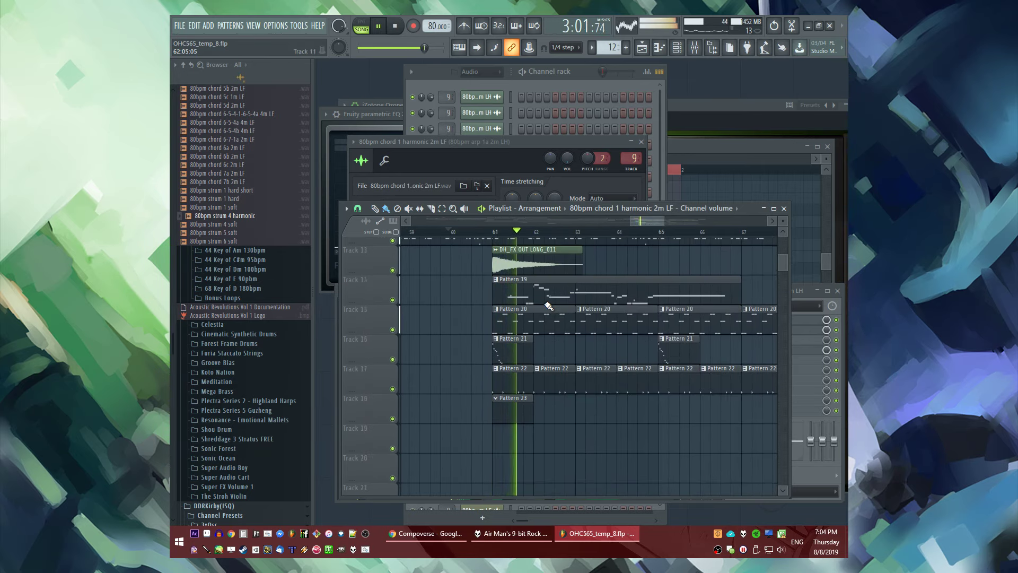
scroll(596, 439, up, 5)
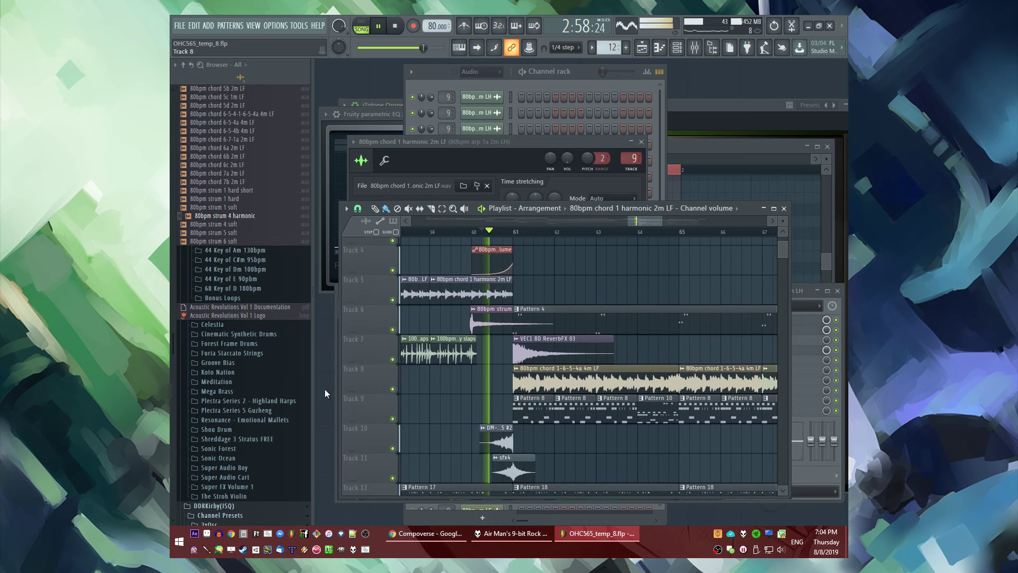
scroll(229, 375, down, 5)
drag(230, 376, 498, 390)
scroll(504, 386, up, 3)
double_click(499, 389)
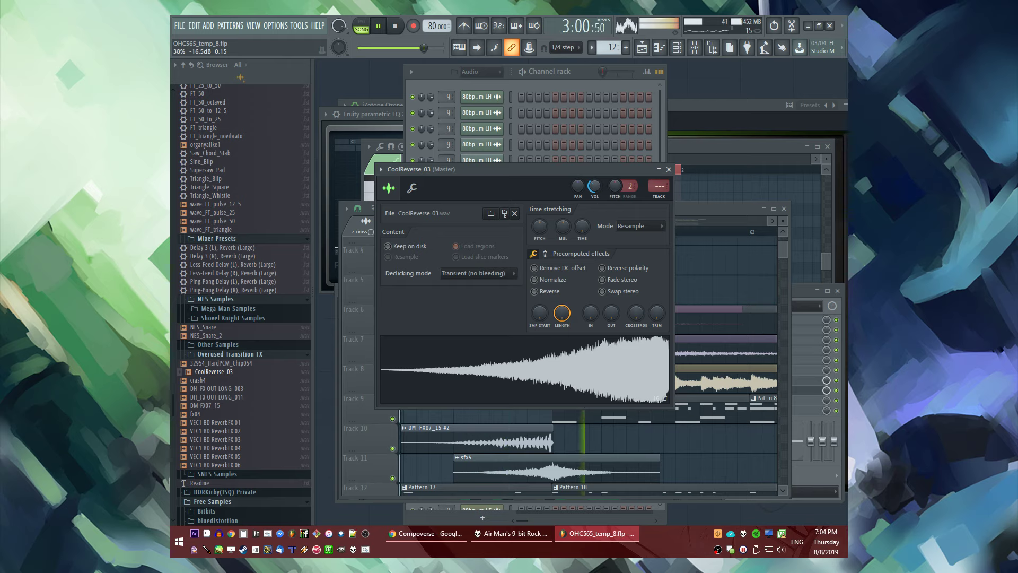
Review the arrangement around bar 61 during playback and save the project
click(719, 276)
scroll(609, 319, down, 5)
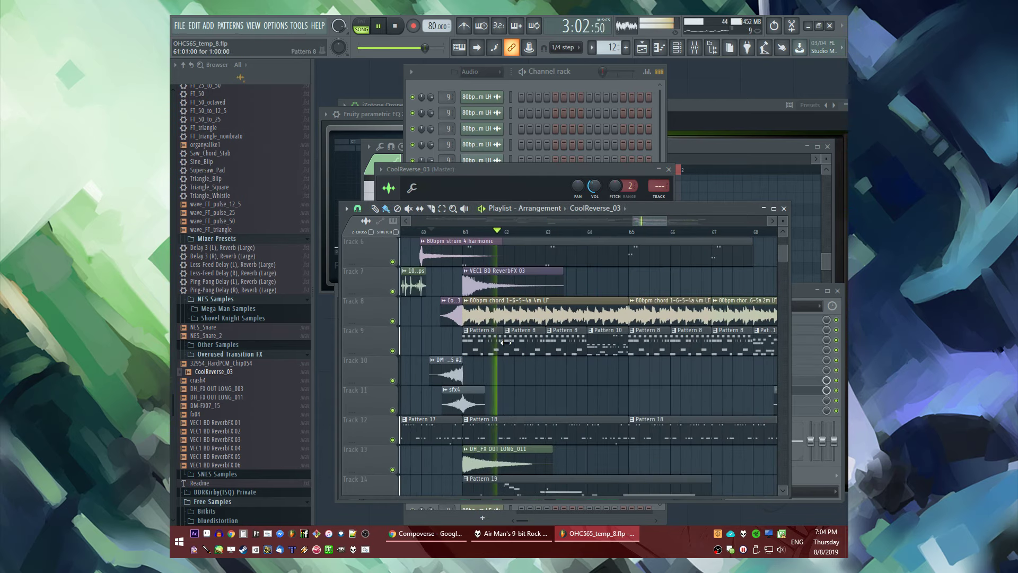
scroll(543, 389, down, 1)
scroll(541, 389, up, 2)
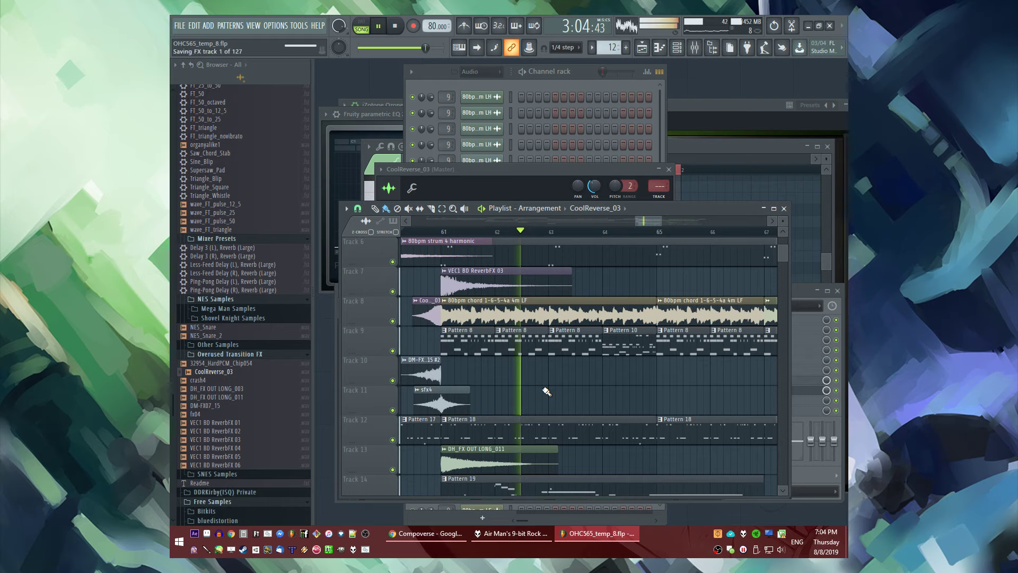
scroll(534, 391, down, 6)
scroll(509, 377, down, 1)
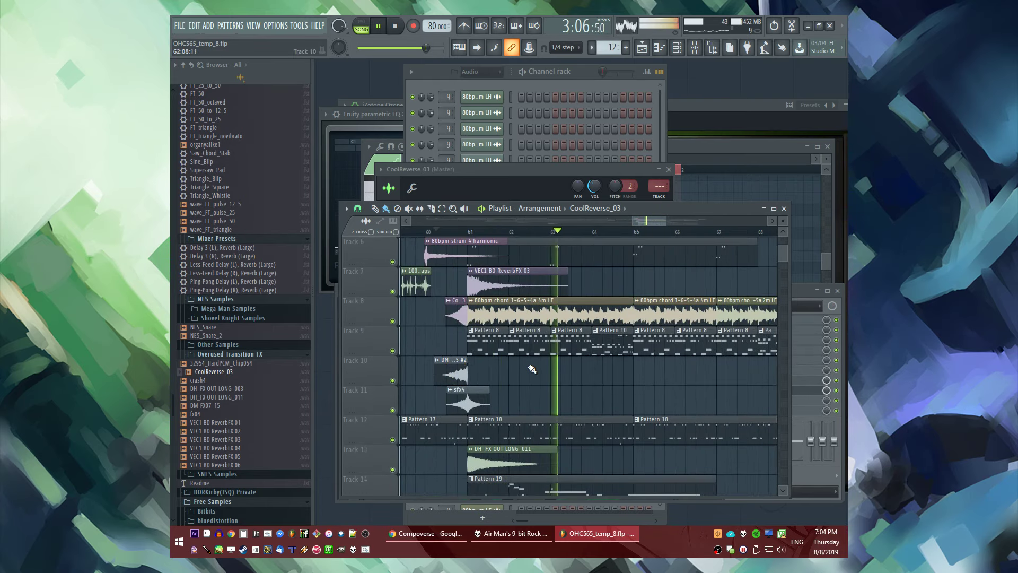
Move the Pattern 23 clip at bar 61 down to Track 19 and open the piano roll of the Kontakt Portable x64 channel
drag(484, 423, 484, 453)
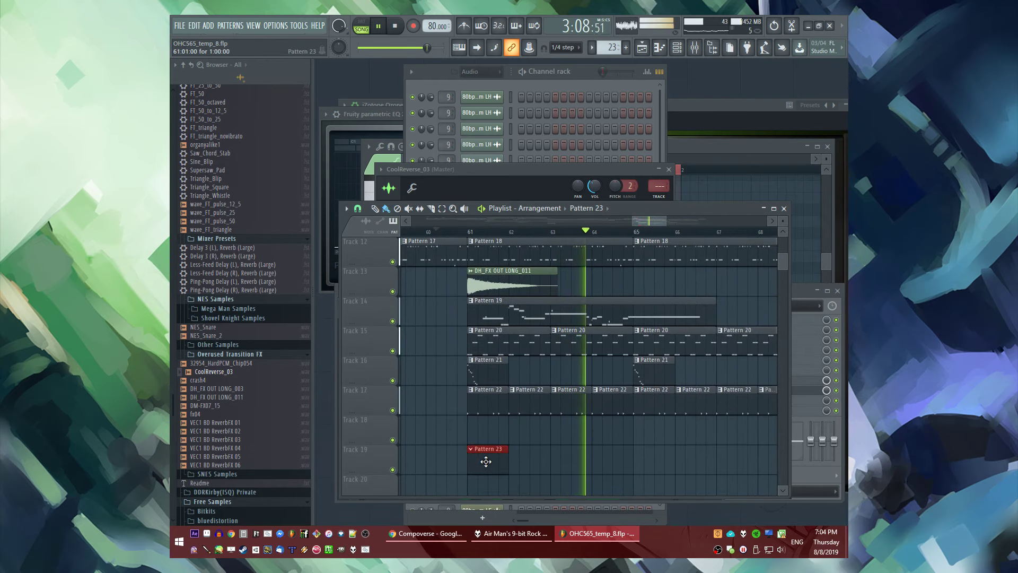
key(F6)
scroll(564, 357, down, 1)
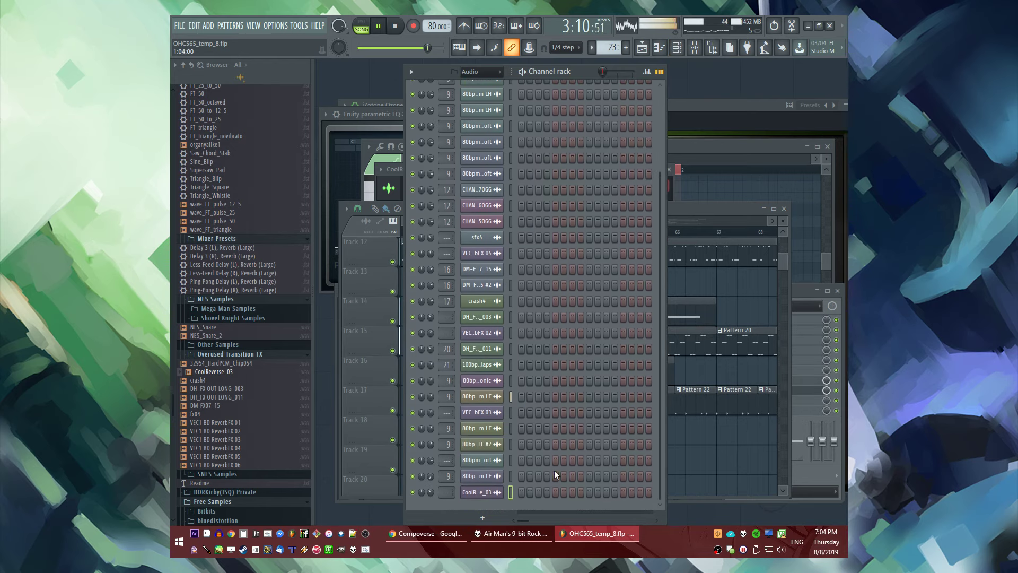
scroll(530, 281, up, 3)
click(476, 84)
scroll(530, 313, down, 3)
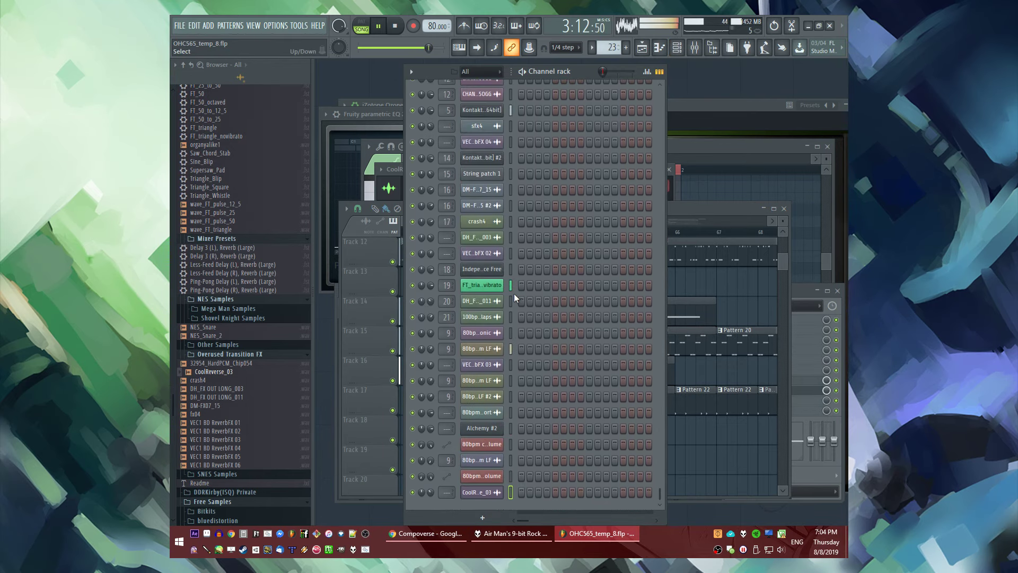
scroll(525, 360, up, 6)
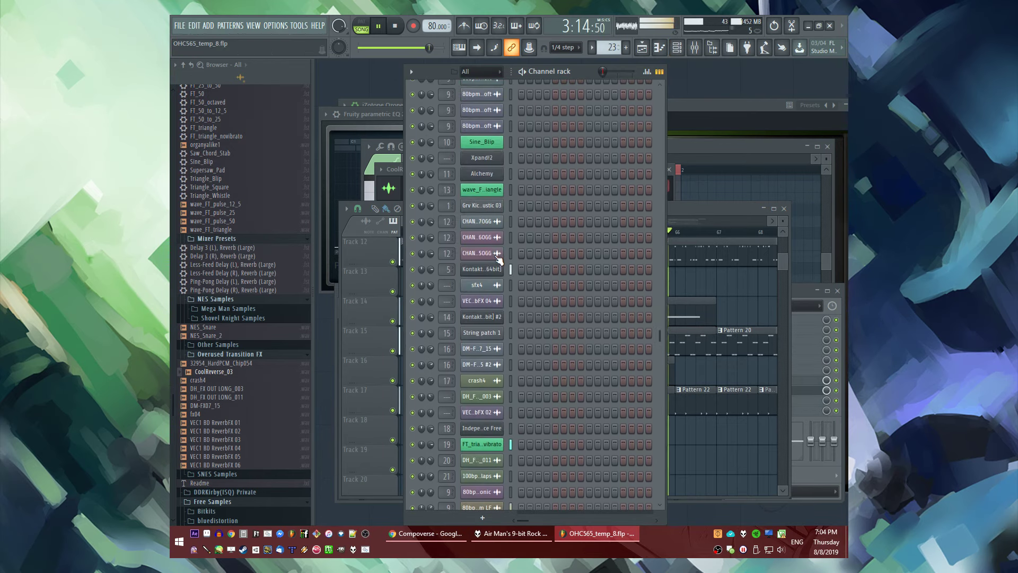
key(space)
right_click(493, 273)
click(517, 270)
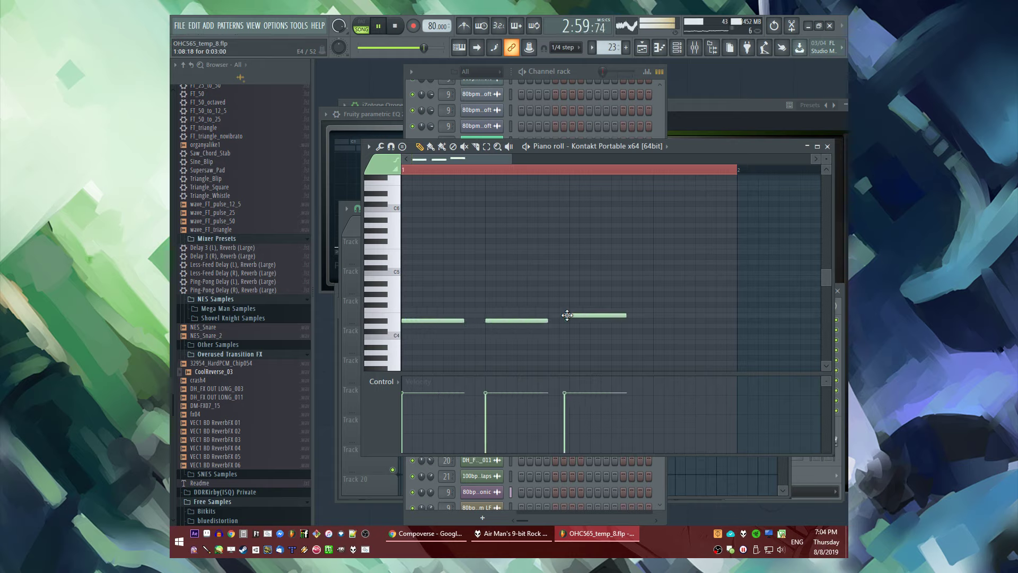
Complete a row of four evenly spaced three-step notes on one pitch in Pattern 23 and lower their velocities to about 66%
drag(567, 315, 569, 320)
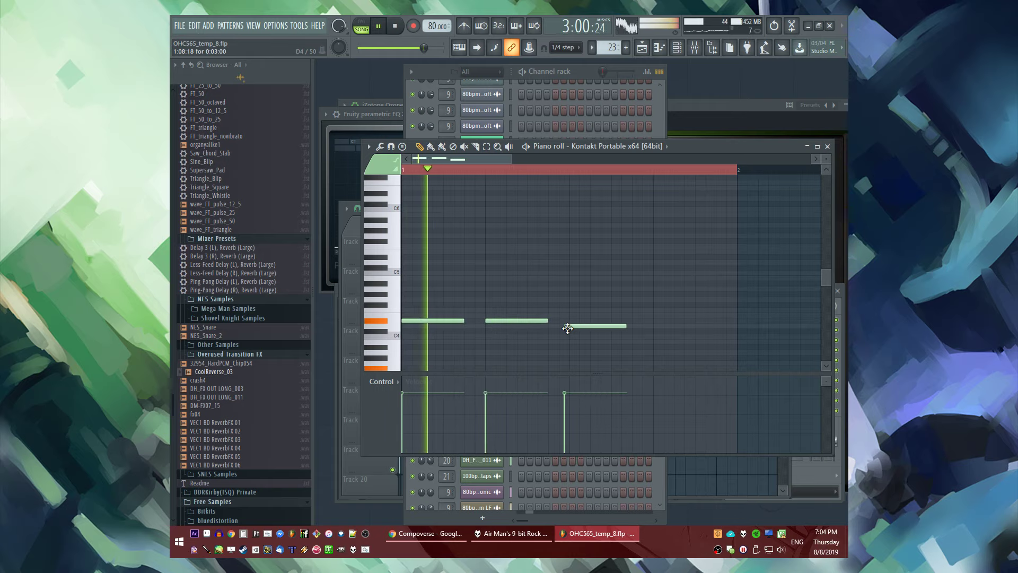
click(654, 321)
drag(677, 416, 406, 409)
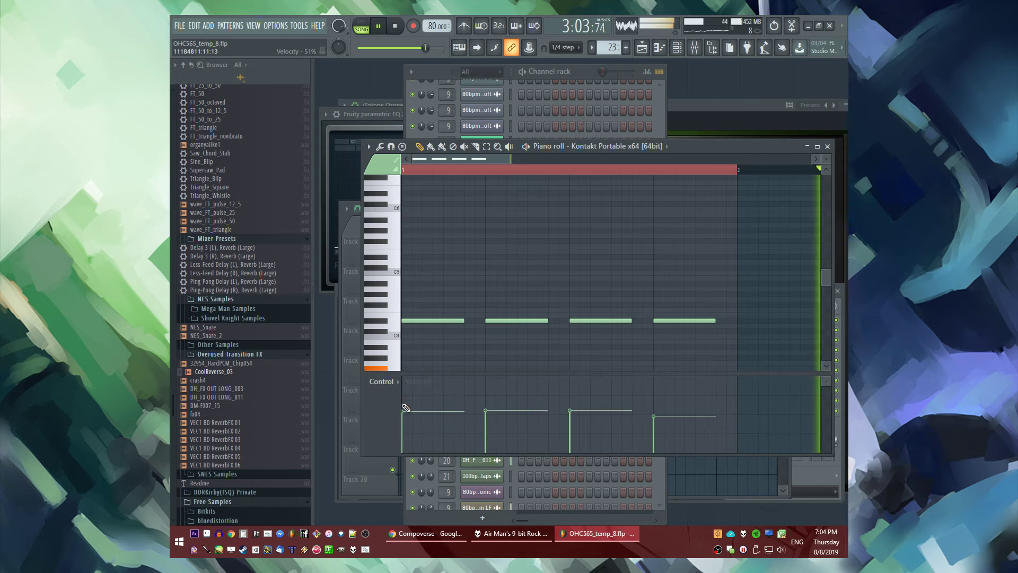
key(l)
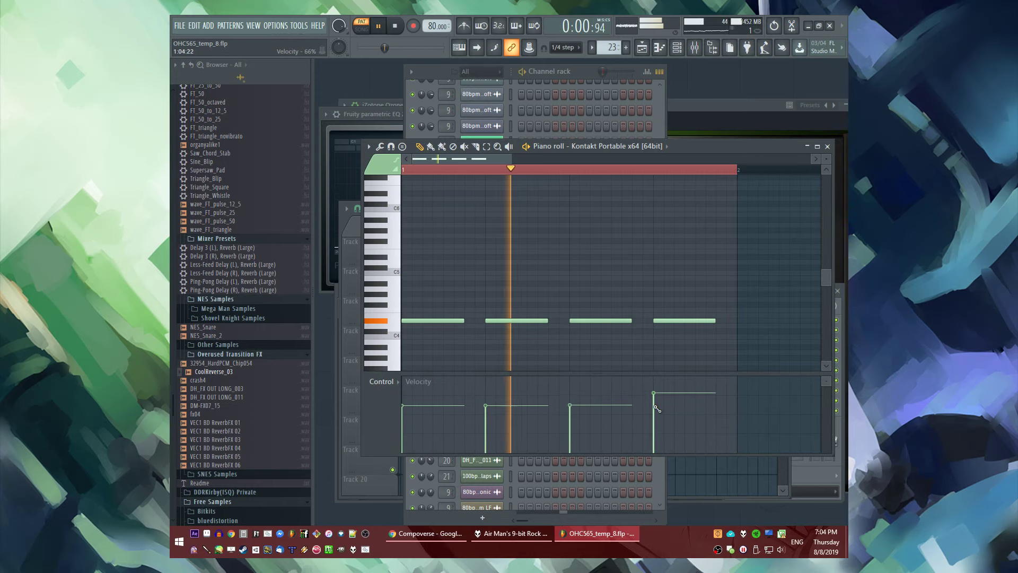
Repeat the Pattern 23 clip along Track 19 from bar 61 up to bar 77
key(F5)
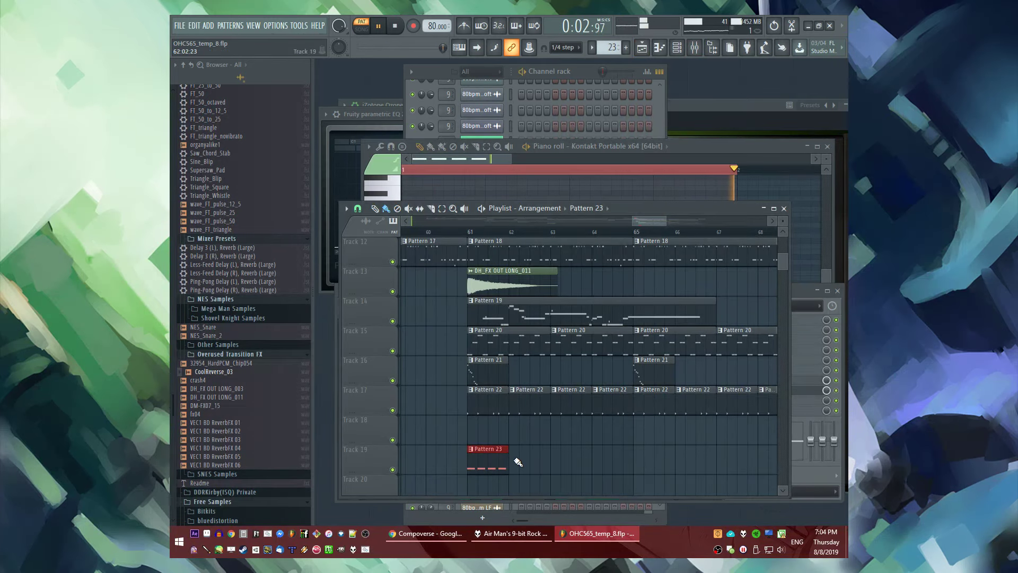
key(ctrl+b)
key(ctrl+b)
key(ctrl+b)
key(ctrl+b)
key(ctrl+b)
key(ctrl+b)
key(ctrl+b)
key(ctrl+b)
key(ctrl+b)
scroll(576, 247, down, 3)
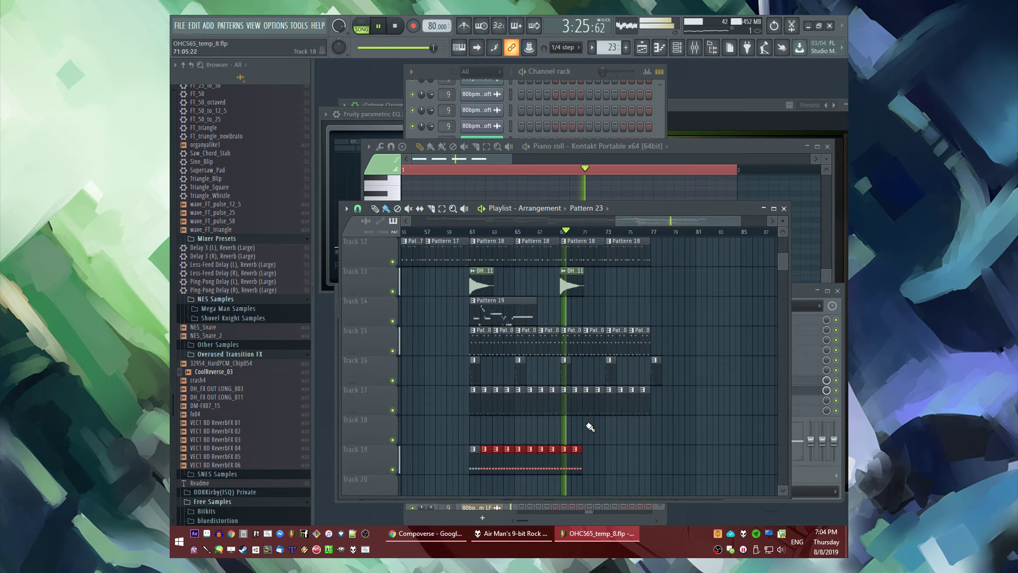
scroll(578, 454, up, 3)
drag(601, 461, 731, 458)
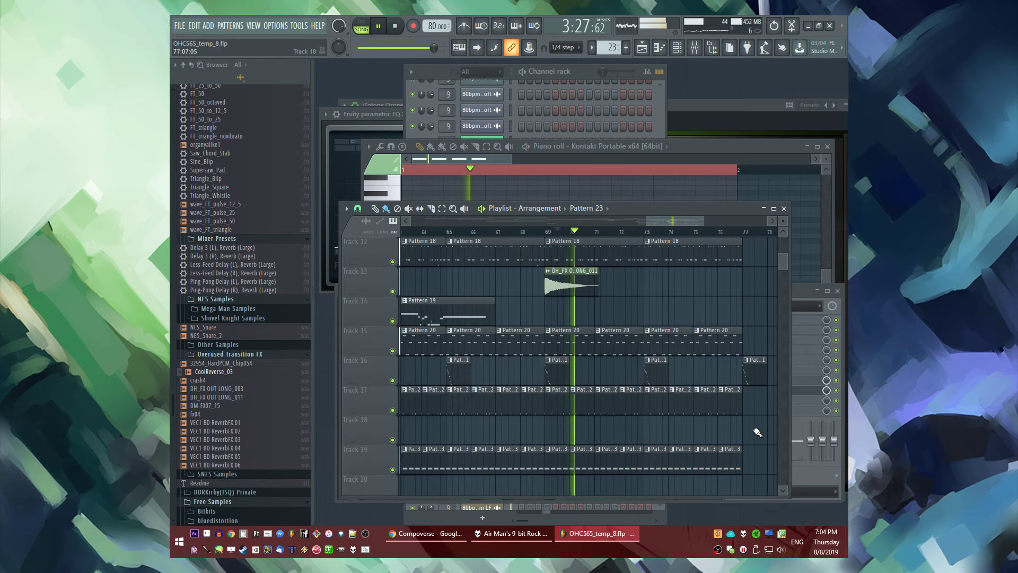
Review the arrangement from bar 57 to 77 during playback, including Pattern 22's channels and the mixer, and restart playback from bar 61
scroll(630, 371, up, 5)
scroll(621, 346, down, 2)
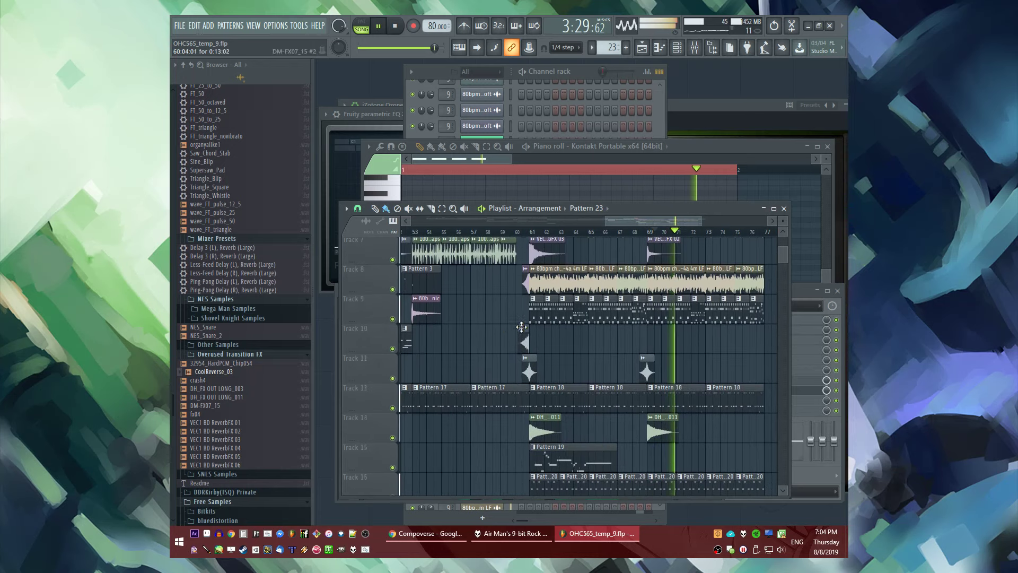
scroll(538, 344, down, 4)
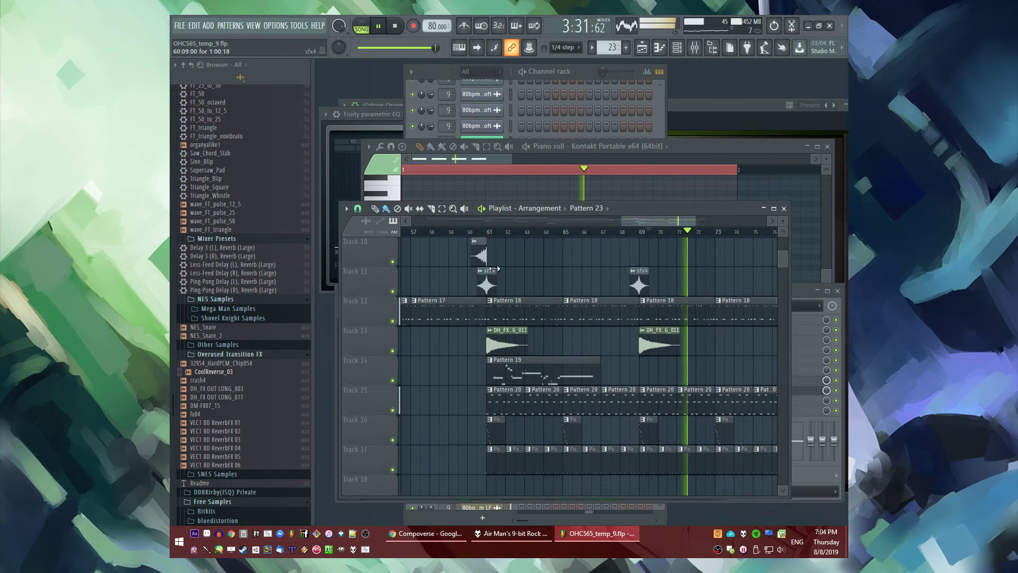
key(F9)
key(F6)
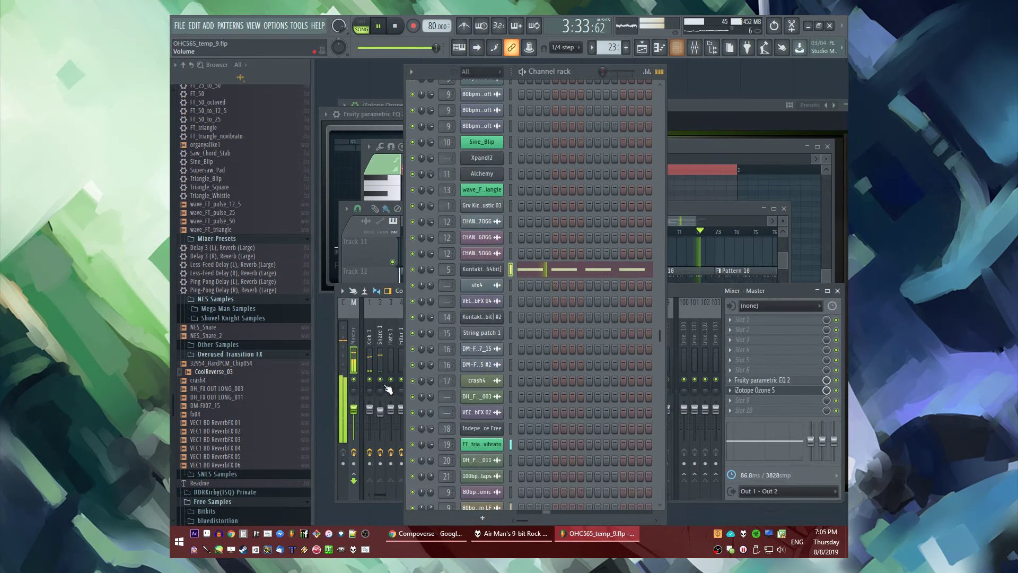
key(F5)
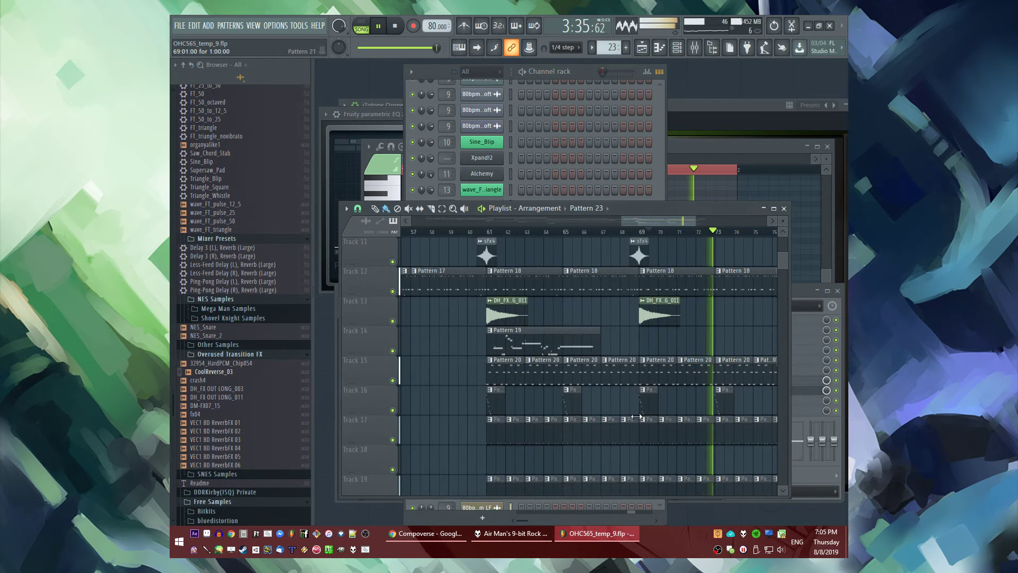
scroll(636, 418, down, 1)
key(F7)
key(F6)
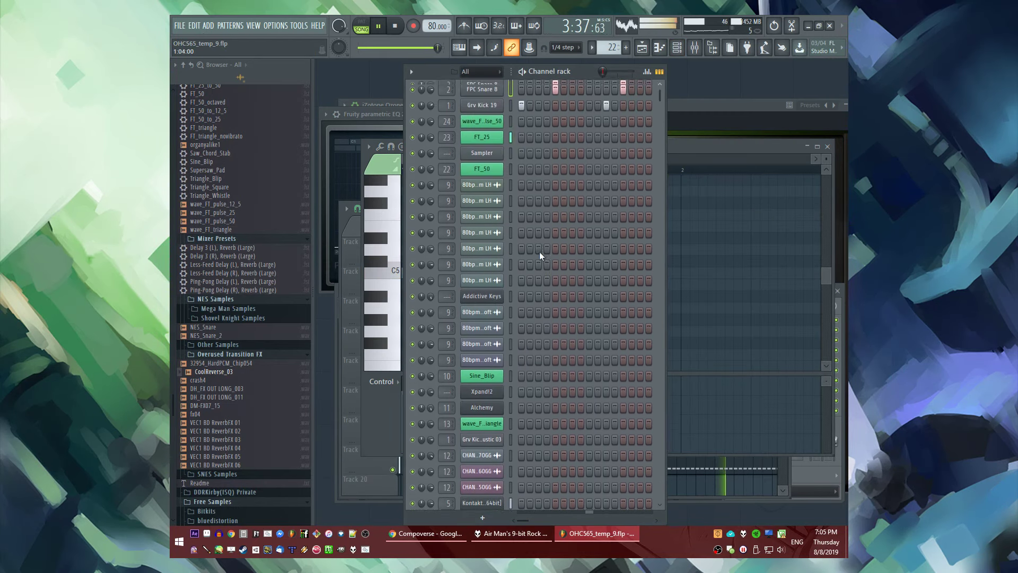
scroll(539, 256, up, 1)
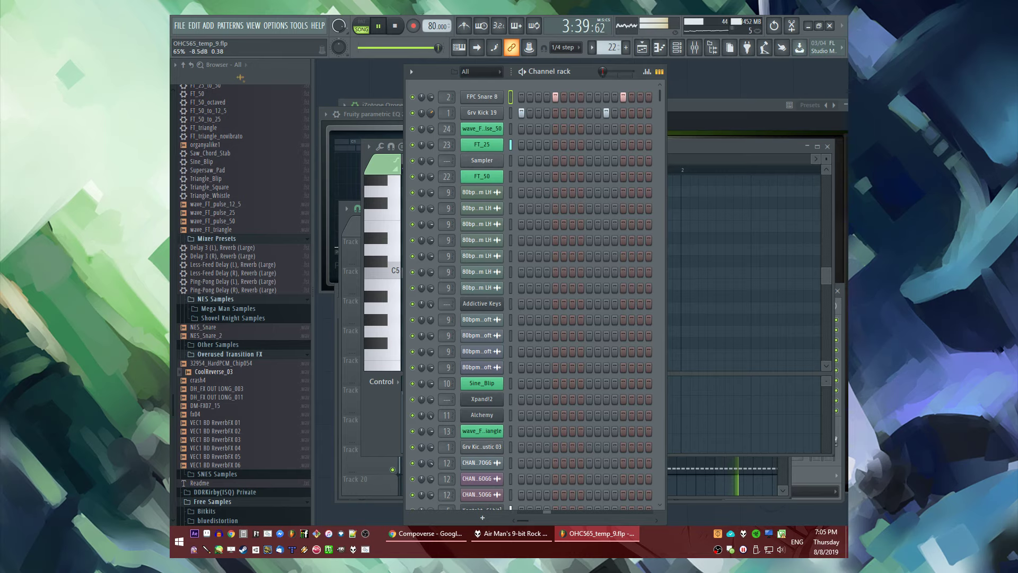
key(F5)
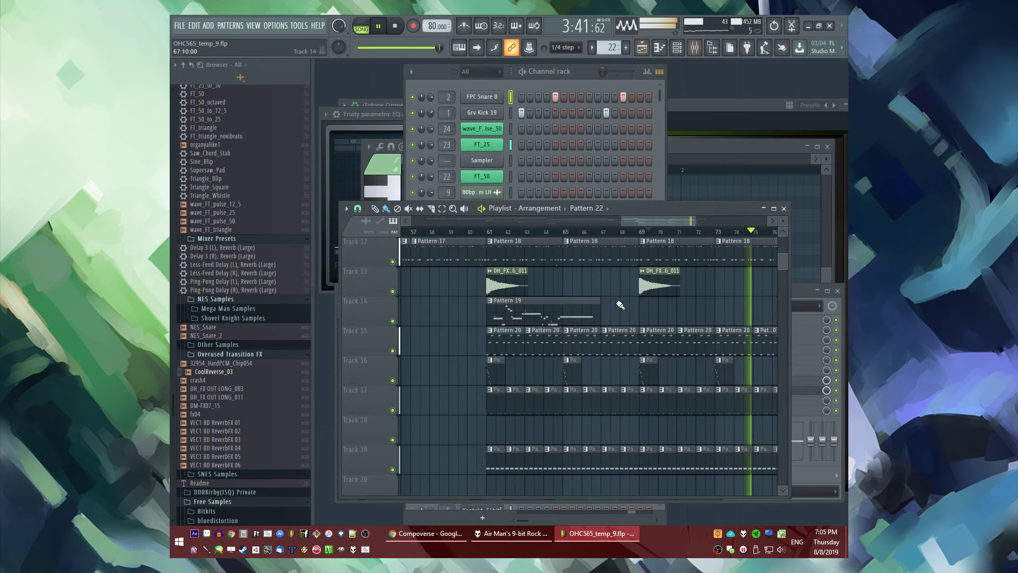
scroll(508, 300, up, 2)
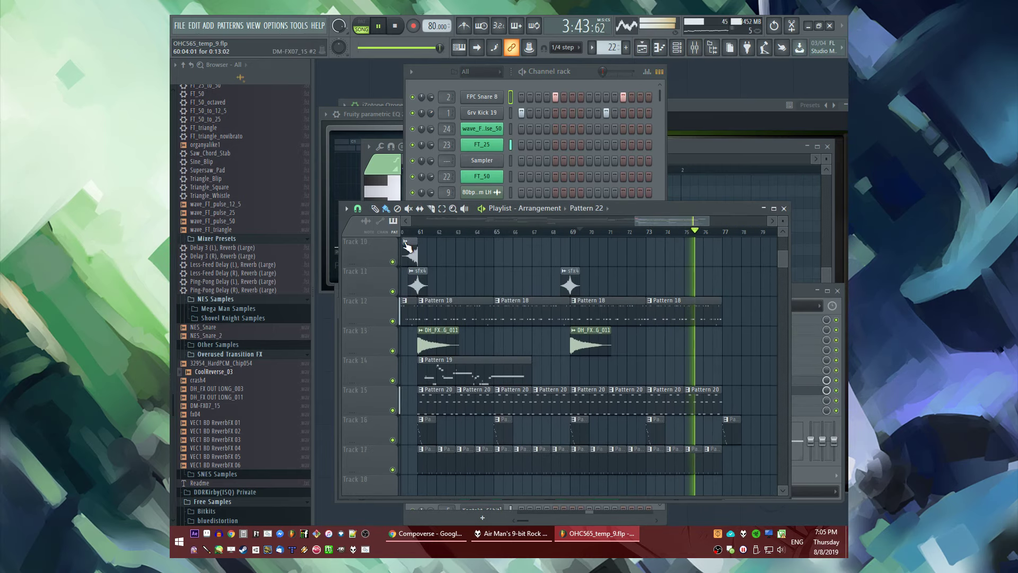
click(431, 233)
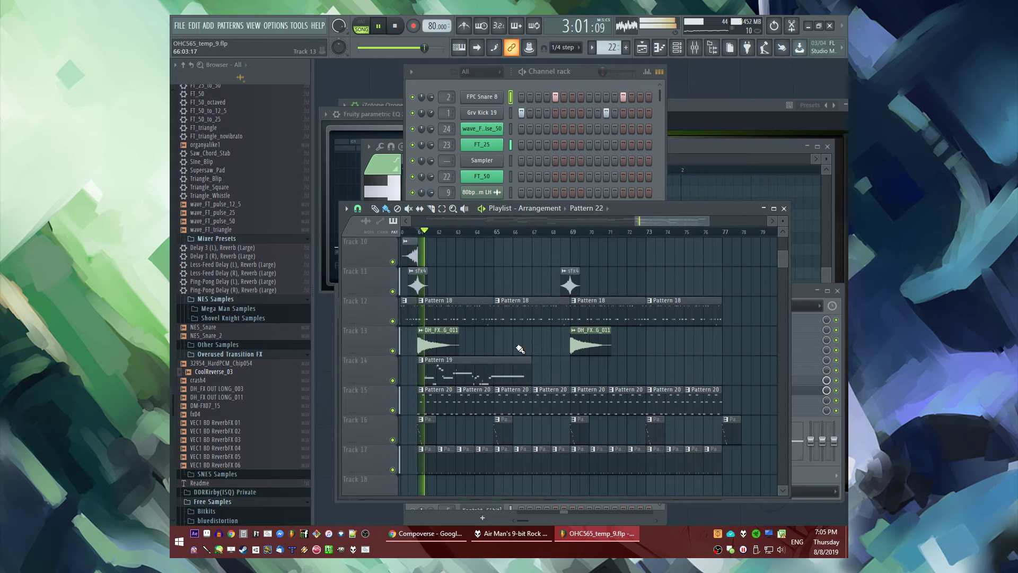
scroll(520, 348, down, 5)
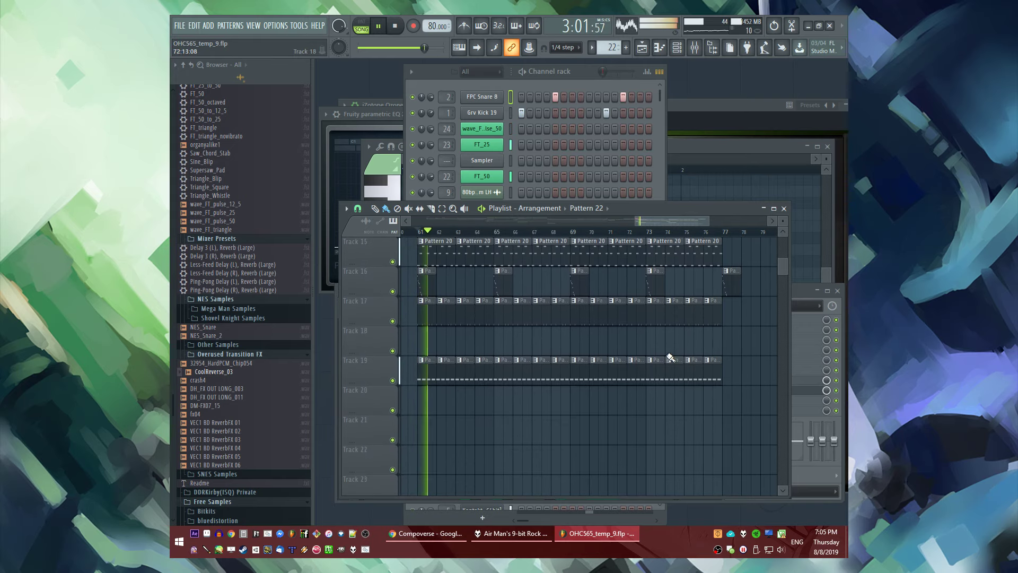
Create a new empty pattern, Pattern 24, and place its clip at bar 61 on Track 20
scroll(535, 342, up, 2)
scroll(538, 341, down, 1)
key(F4)
click(505, 374)
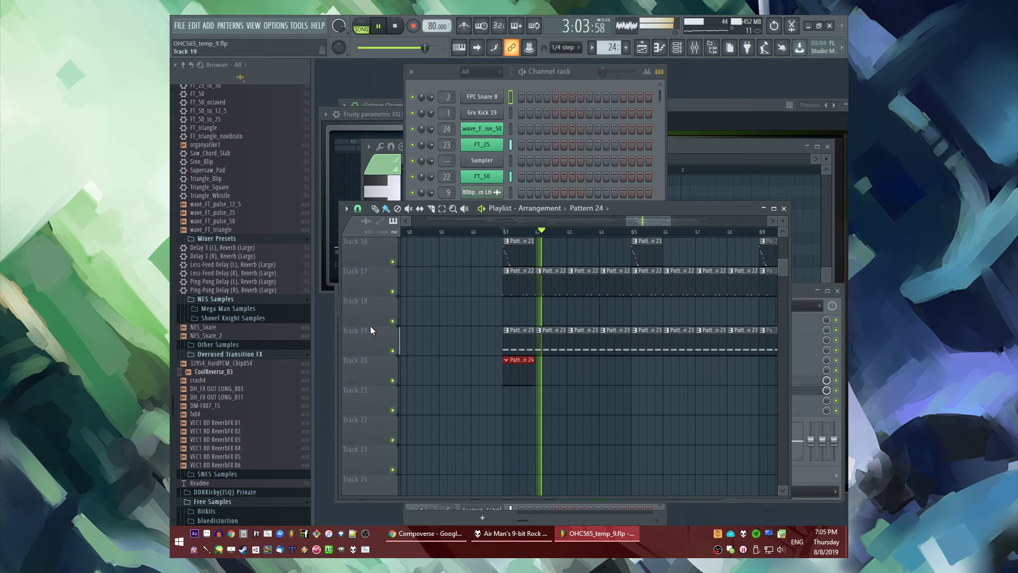
Browse the kick and snare samples in the Drums packs and examine the earlier part of the arrangement
scroll(239, 318, down, 10)
scroll(233, 286, up, 10)
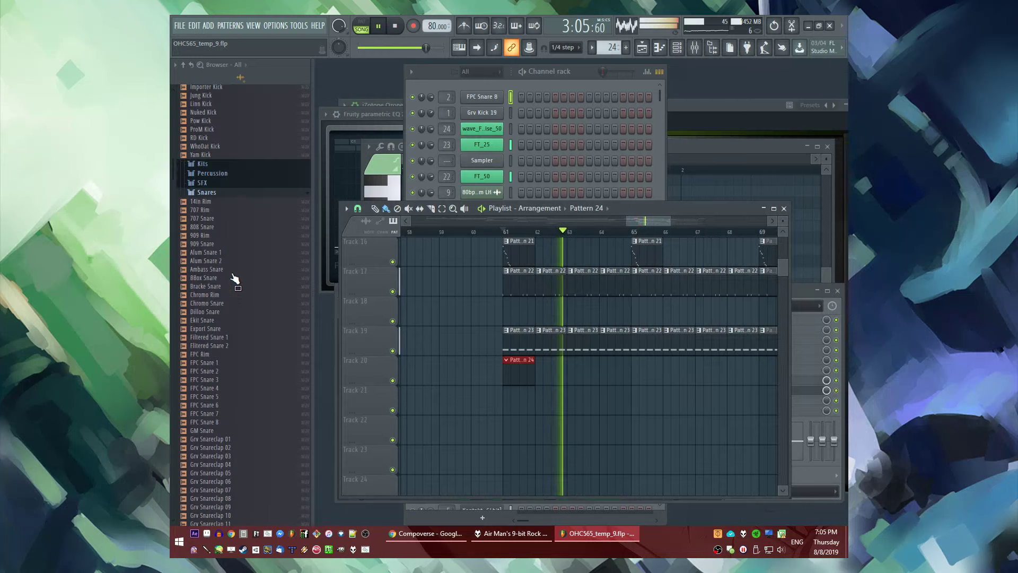
drag(252, 293, 584, 388)
scroll(575, 401, down, 4)
scroll(581, 394, up, 4)
scroll(584, 387, up, 6)
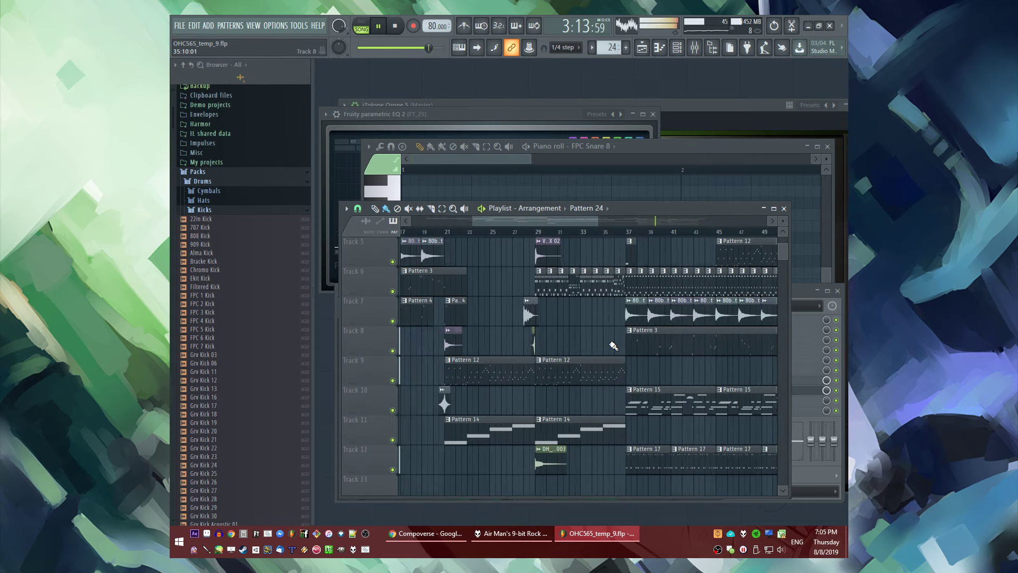
Pick Pattern 14 from bar 21, check its String patch 1 notes, and place a copy at bar 61 on Track 21
click(523, 424)
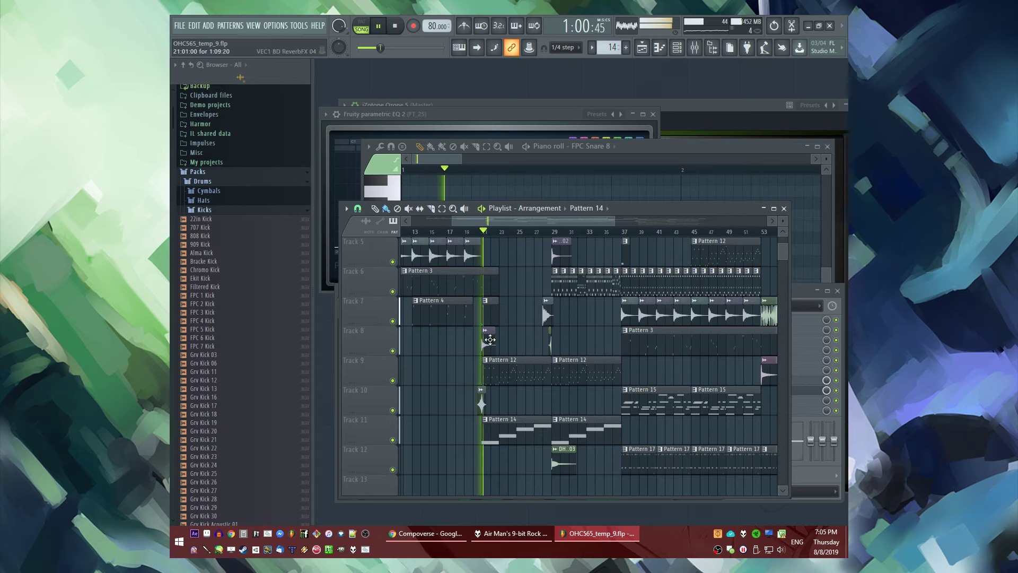
scroll(490, 339, down, 2)
double_click(514, 410)
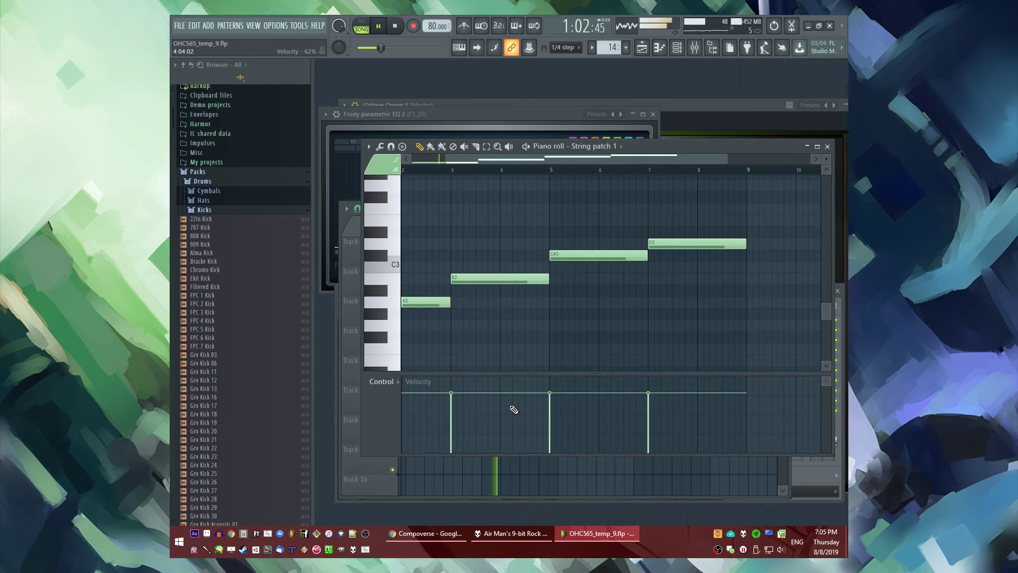
key(F6)
key(F5)
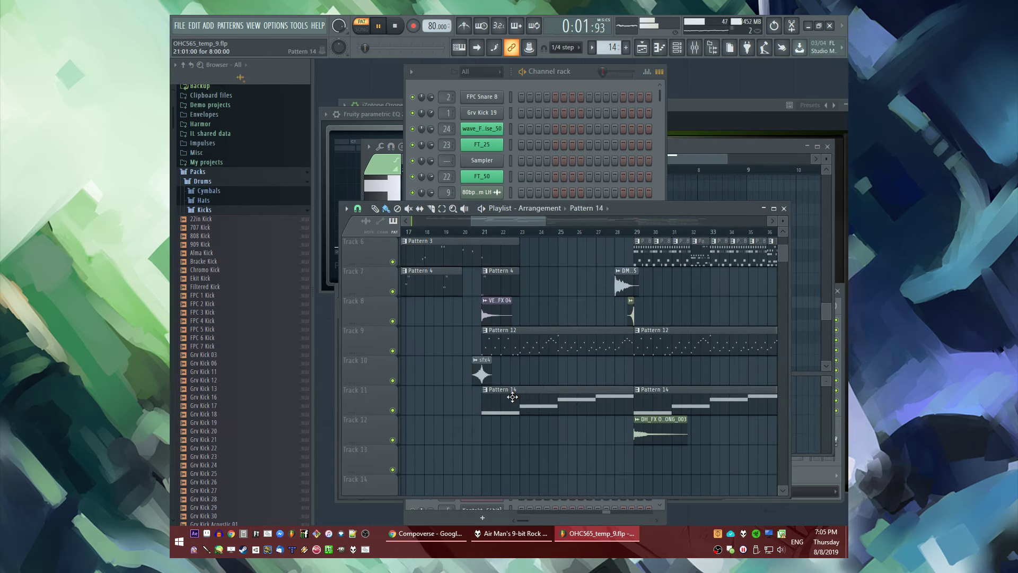
scroll(439, 370, right, 10)
scroll(534, 393, down, 3)
click(528, 425)
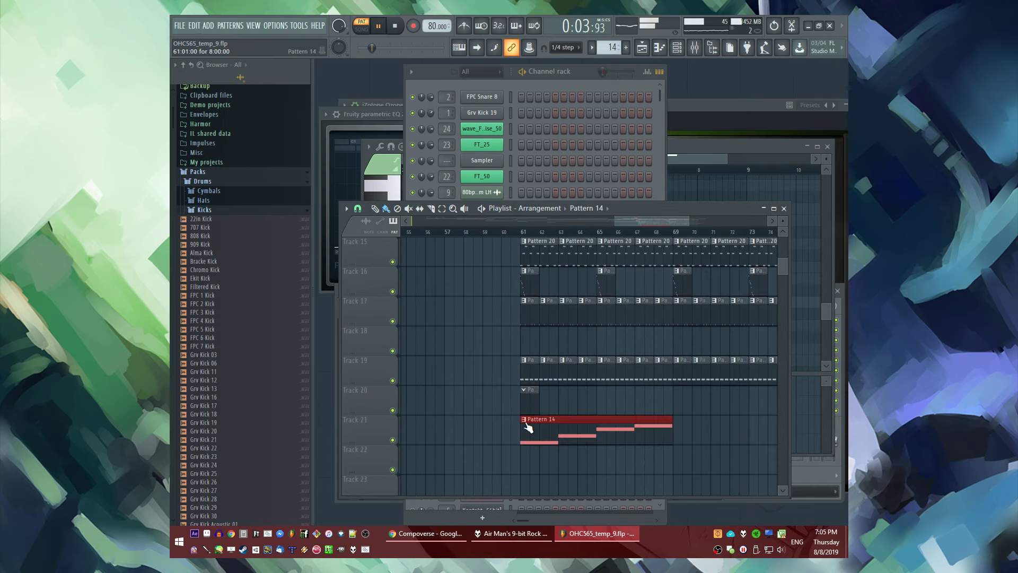
Make the Pattern 14 clip on Track 21 a unique pattern and reduce it to a single two-bar string note
click(524, 419)
key(Escape)
key(l)
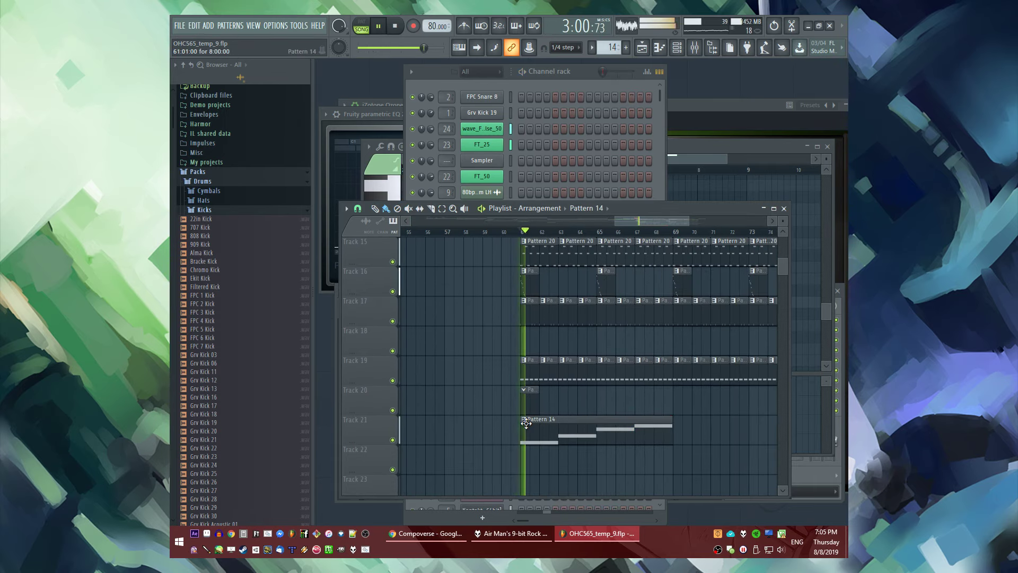
click(525, 419)
click(539, 461)
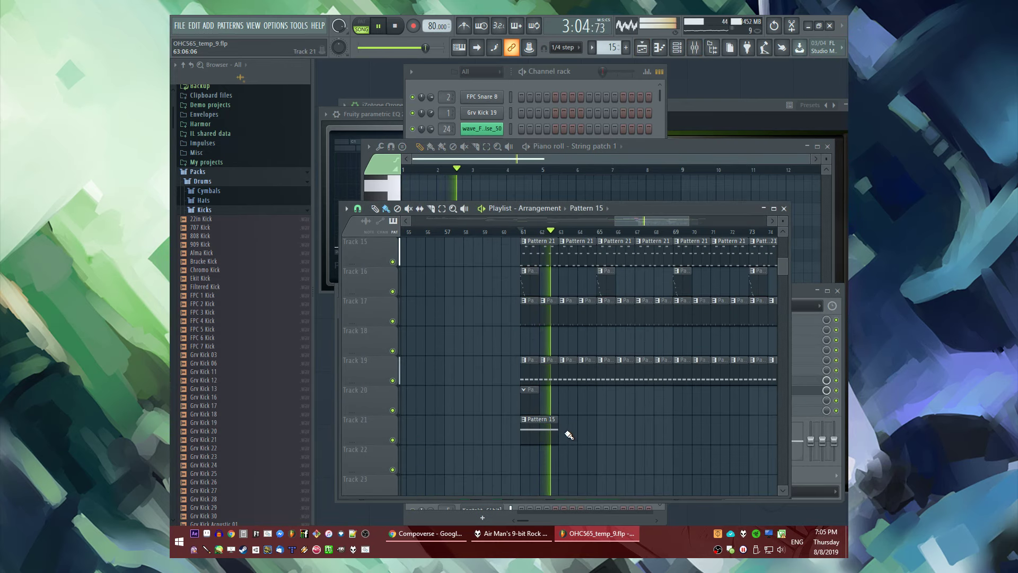
Repeat the two-bar Pattern 15 clip along Track 21 from bar 61 up to bar 77
key(ctrl+b)
key(ctrl+b)
key(ctrl+b)
scroll(485, 359, up, 2)
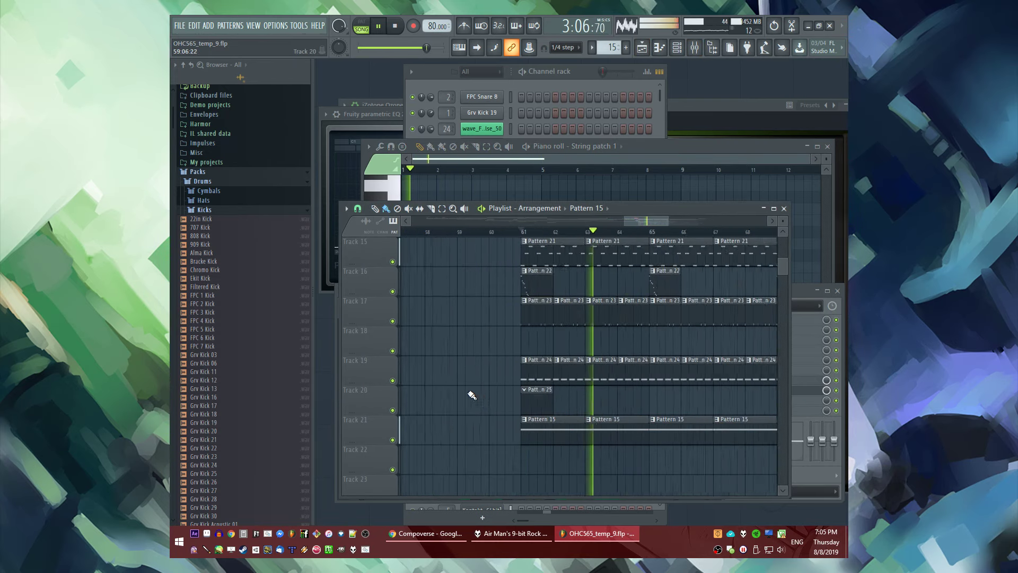
Open the empty pattern at bar 61 on Track 20 and add a new Alchemy instrument channel
double_click(552, 402)
click(208, 26)
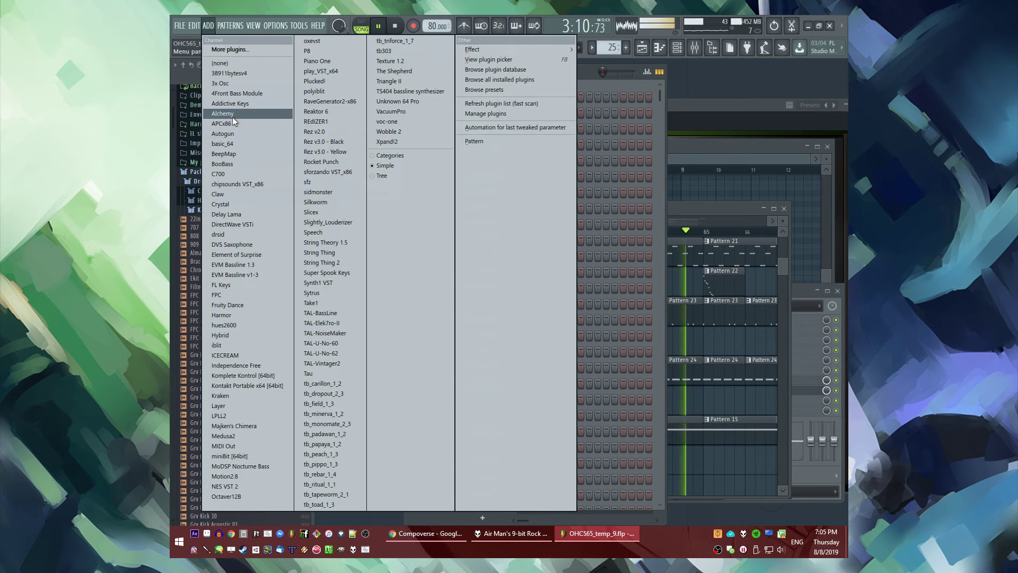
click(233, 117)
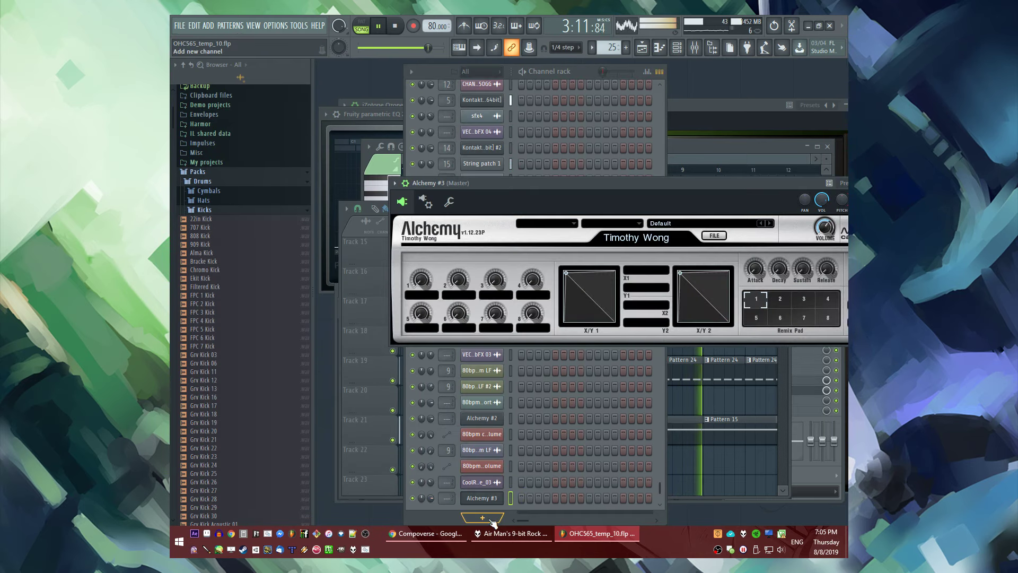
Draw an A3 note filling bar 1 in the piano roll of the Alchemy #3 channel
right_click(482, 498)
click(527, 393)
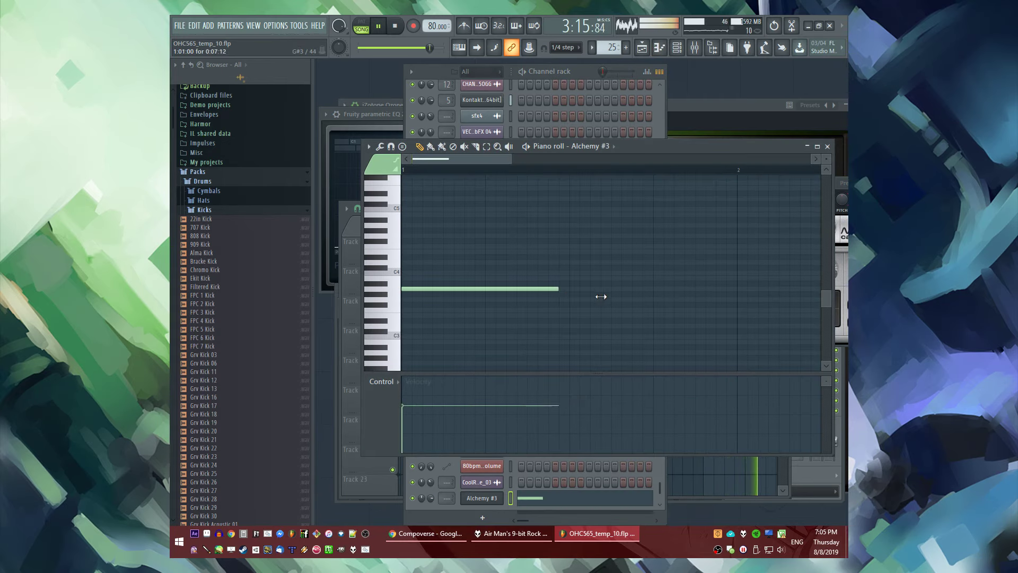
key(l)
key(F6)
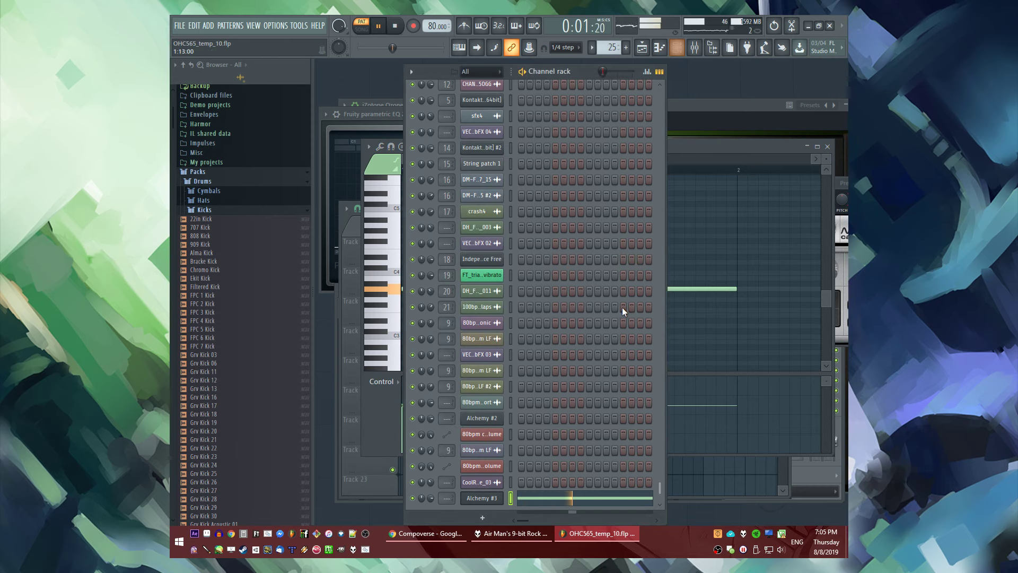
Load the D-Fifty Metal Pad preset from the Factory bank's Synth category in Alchemy #3
key(F9)
click(496, 505)
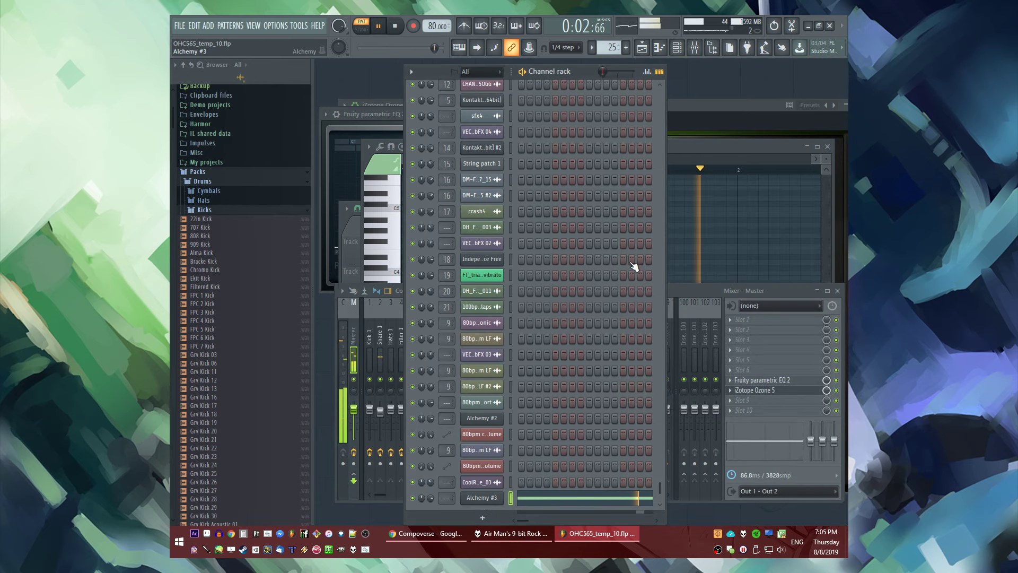
click(710, 223)
click(685, 284)
click(626, 223)
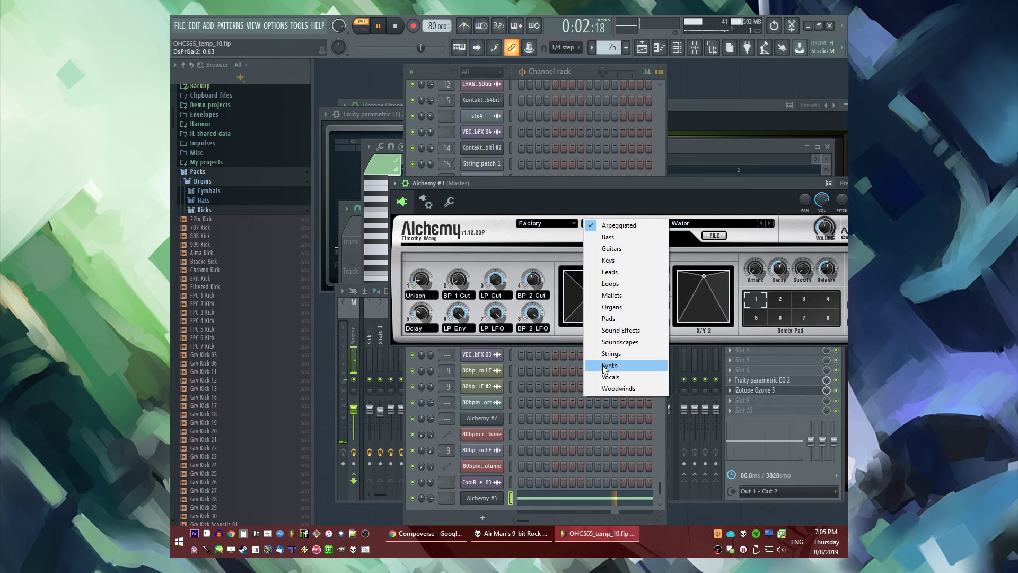
click(604, 366)
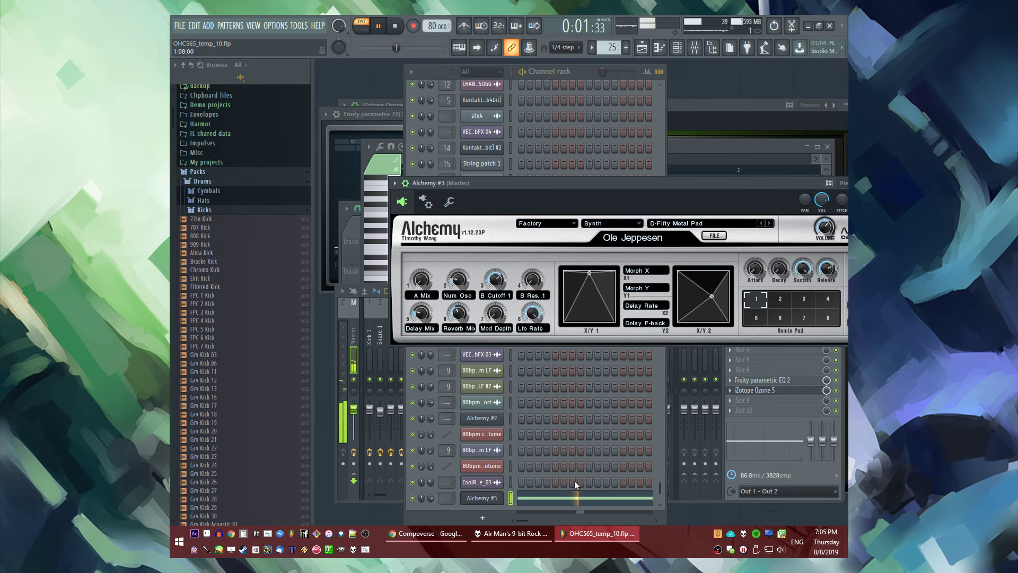
Add a one-bar A4 note above the A3 note in the Alchemy #3 piano roll
click(562, 504)
click(557, 498)
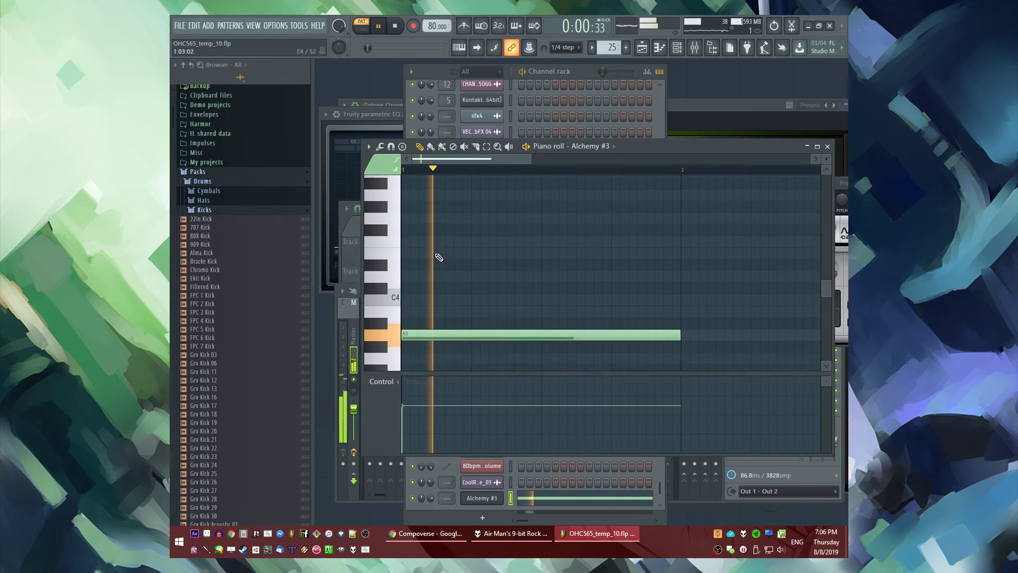
scroll(439, 257, up, 1)
click(421, 202)
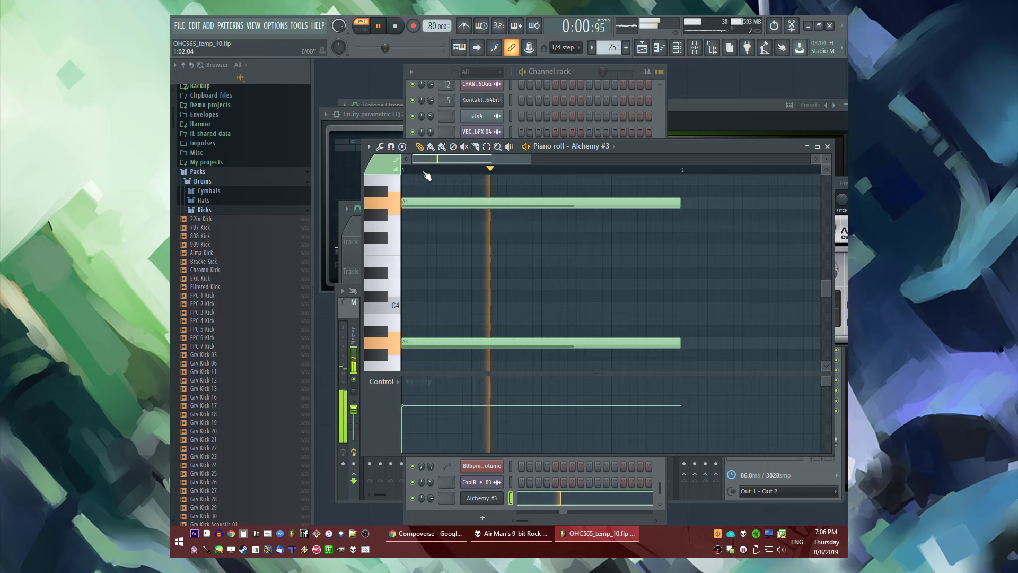
Try repeating the Pattern 25 clip along Track 20 up to bar 77, and delete the repeats after the clip at bar 61
key(l)
key(F5)
drag(589, 406, 777, 403)
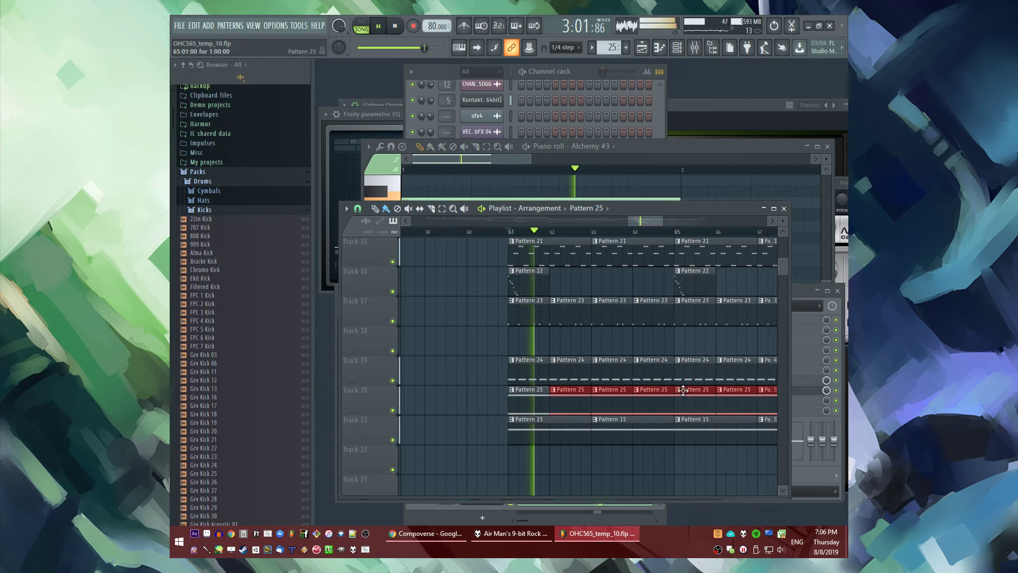
scroll(539, 391, down, 4)
key(ctrl+b)
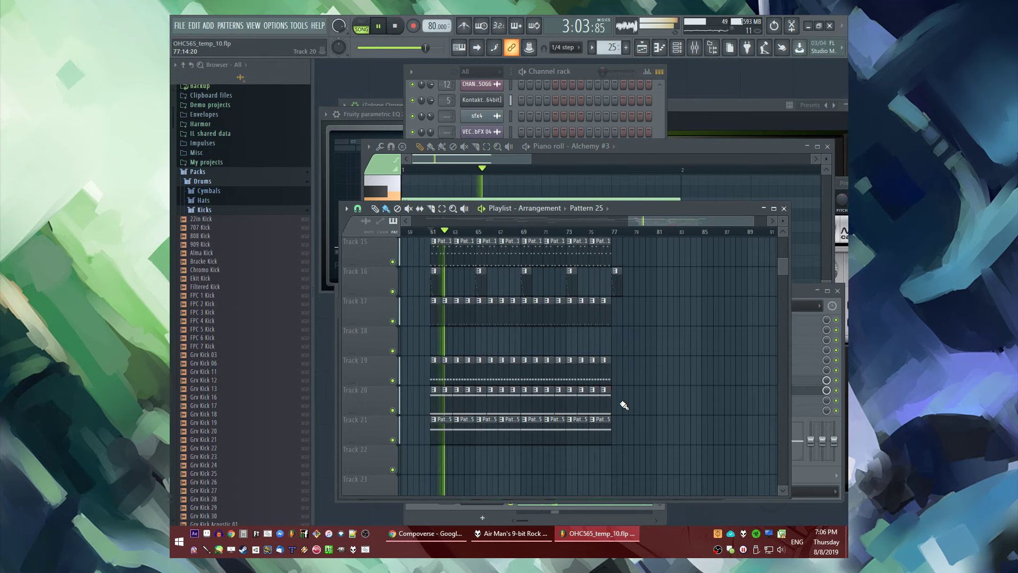
scroll(623, 406, up, 2)
right_click(491, 397)
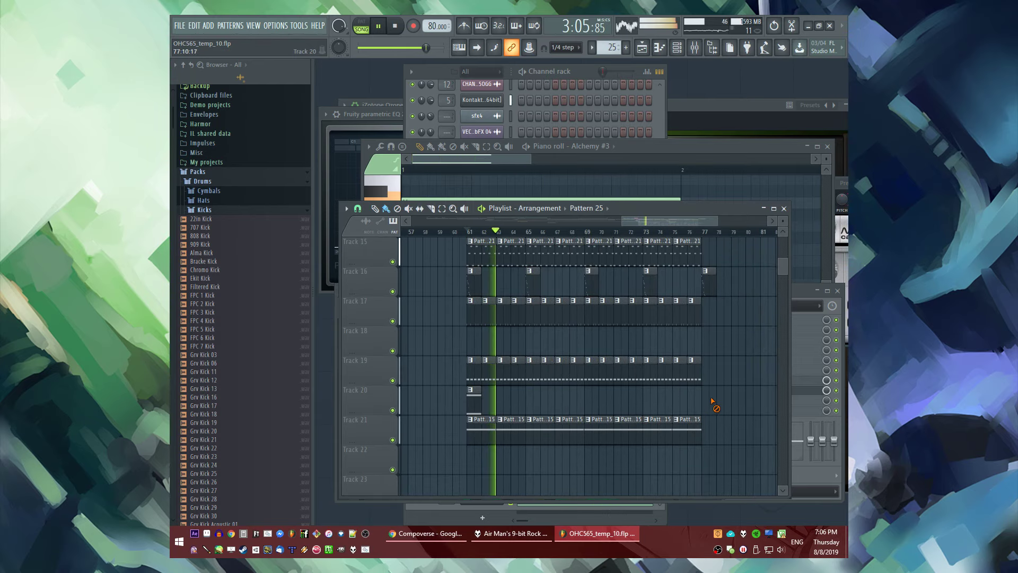
Duplicate the A3 and A4 notes of Alchemy #3 into bar 2 of Pattern 25 and play the pattern
double_click(477, 399)
key(ctrl+a)
key(space)
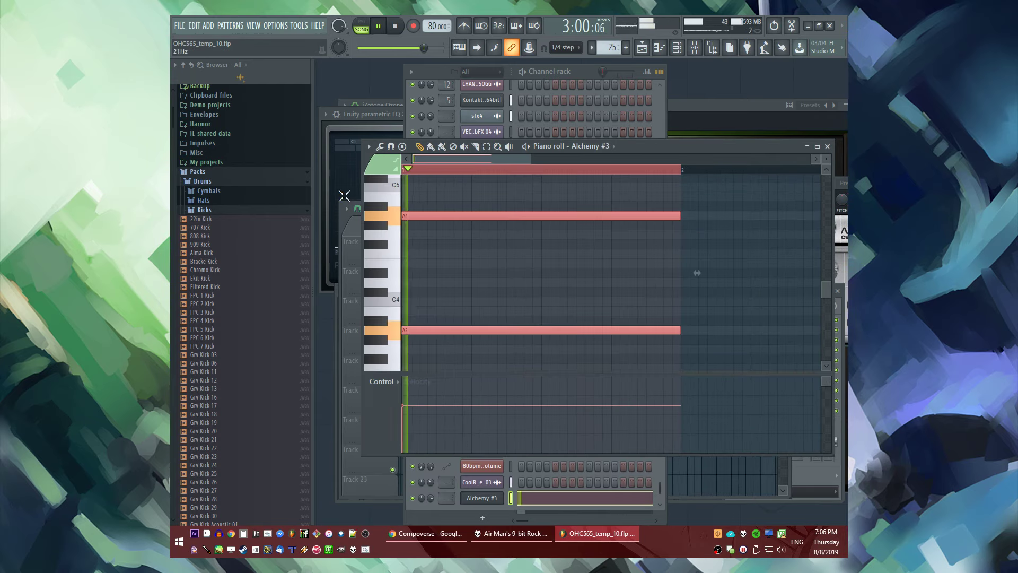
scroll(477, 258, down, 2)
key(ctrl+b)
key(ctrl+d)
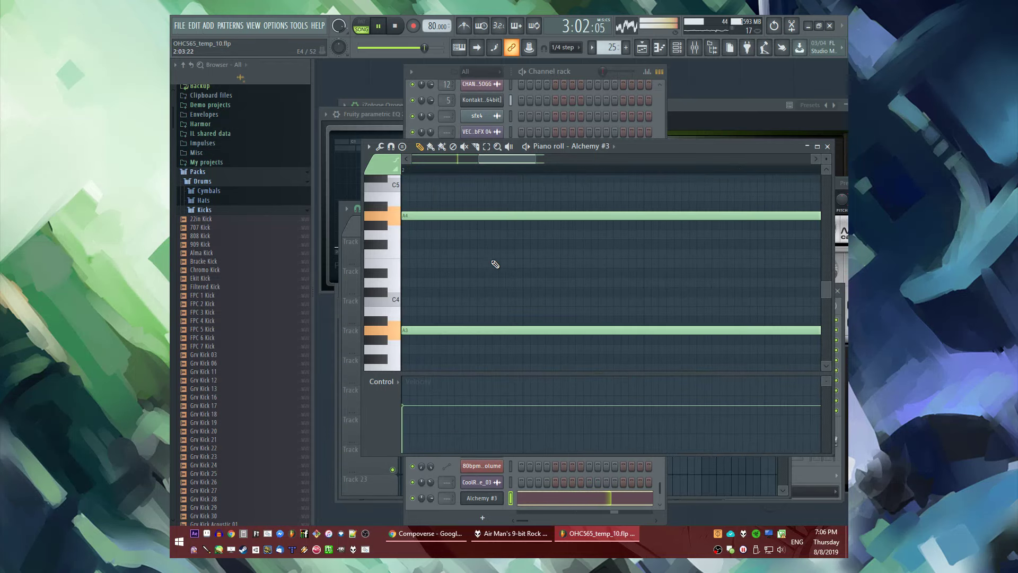
scroll(488, 264, up, 2)
key(space)
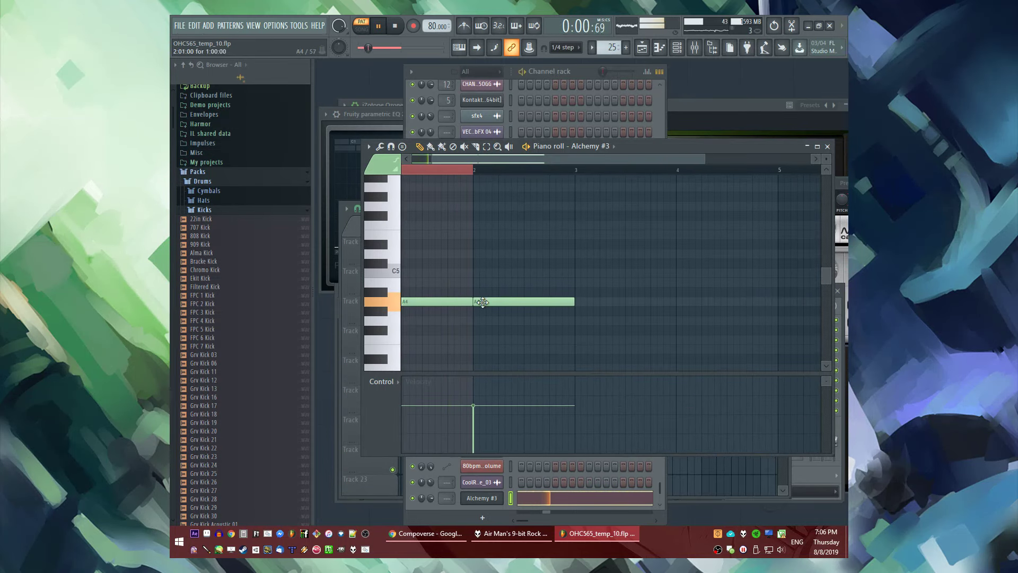
Raise the upper Alchemy #3 note in bar 2 to E5 and play the arrangement to hear it with the other tracks
drag(482, 302, 481, 232)
click(472, 175)
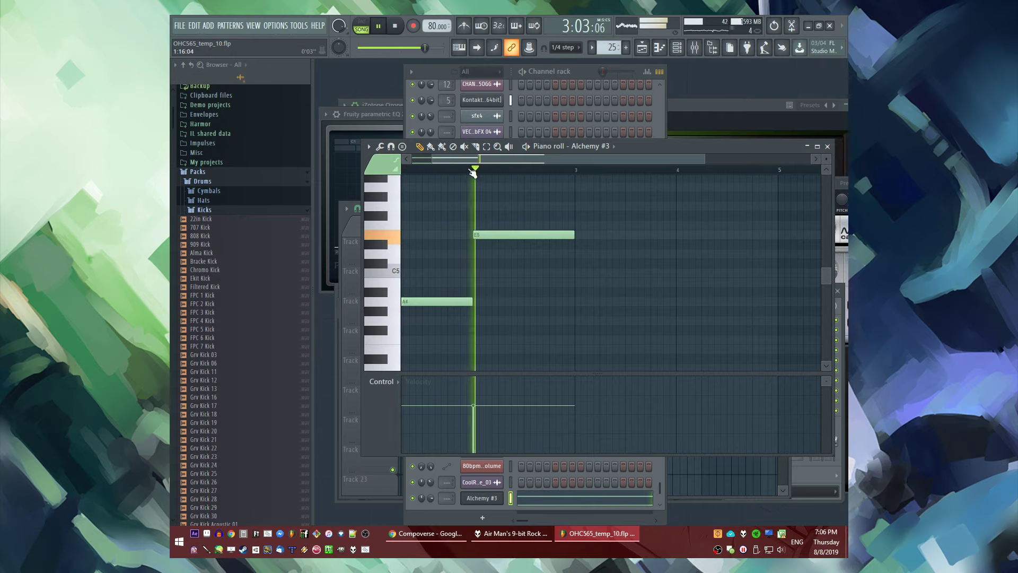
click(407, 159)
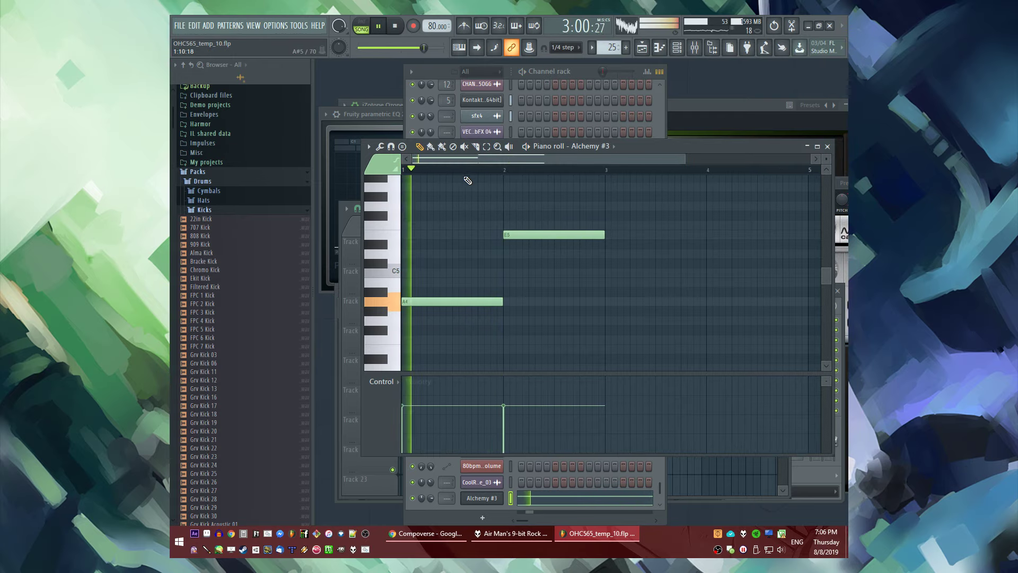
scroll(244, 291, down, 3)
scroll(244, 290, down, 15)
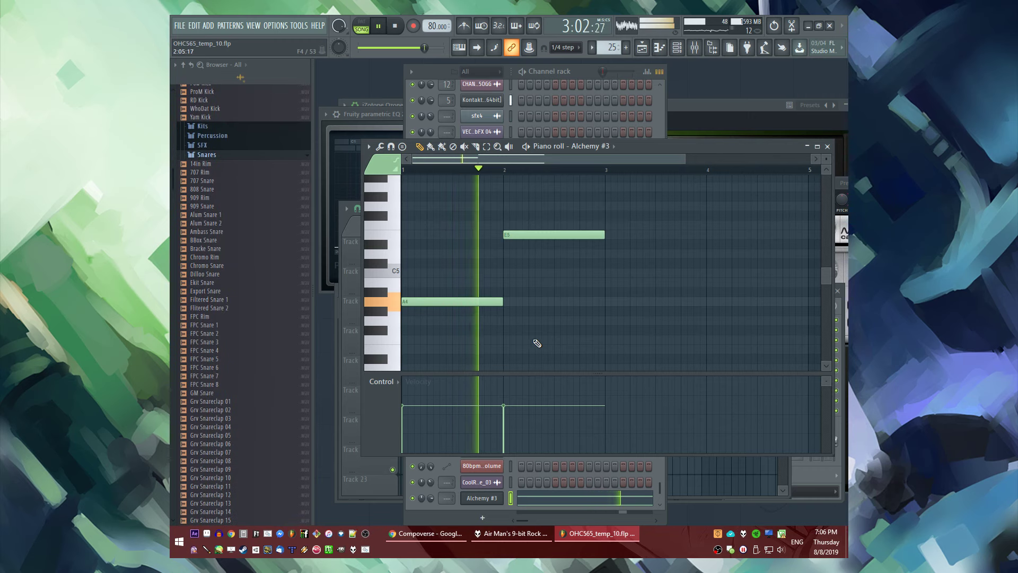
key(F5)
scroll(494, 370, up, 3)
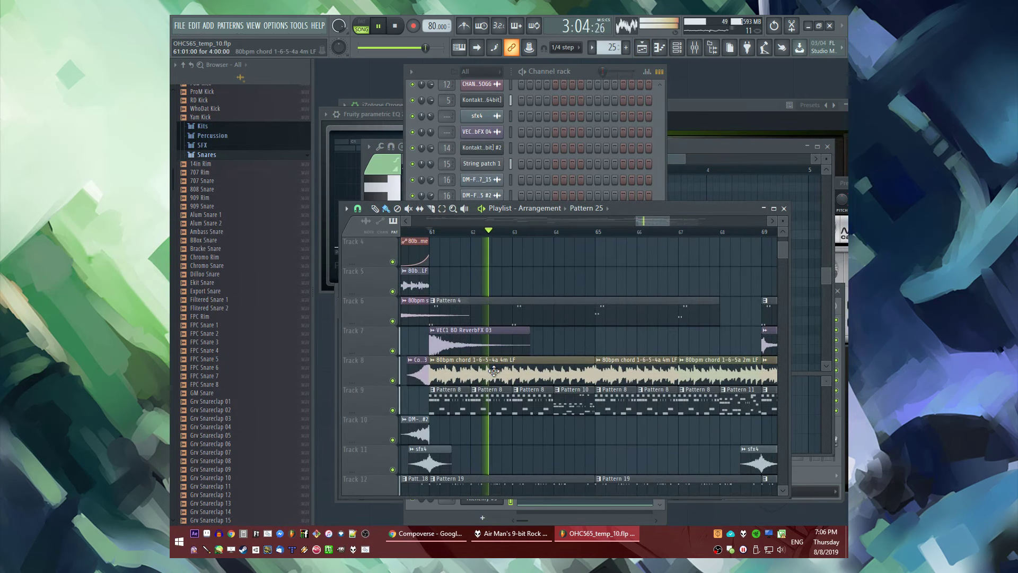
scroll(515, 354, down, 6)
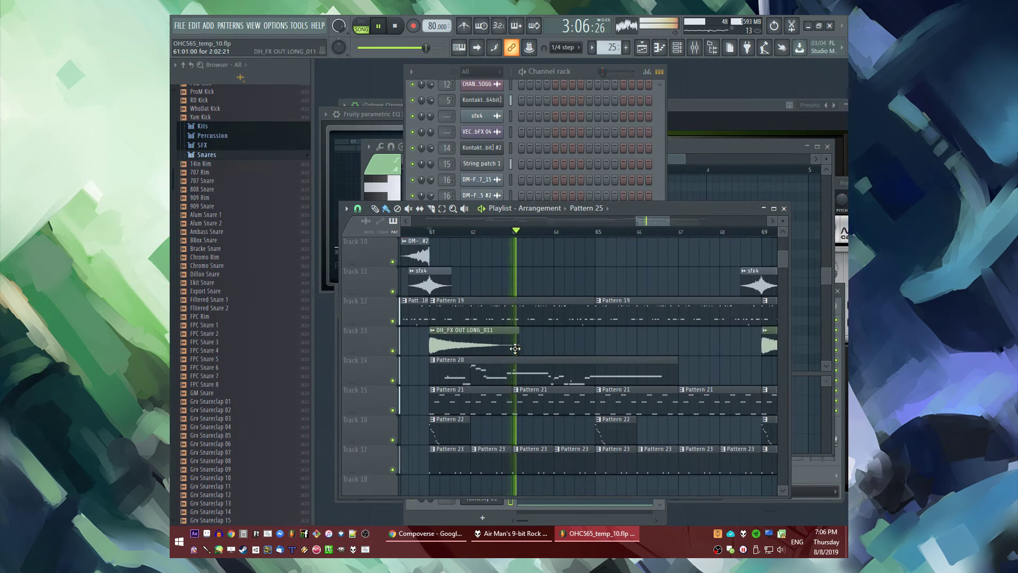
drag(516, 366, 777, 363)
scroll(428, 349, down, 3)
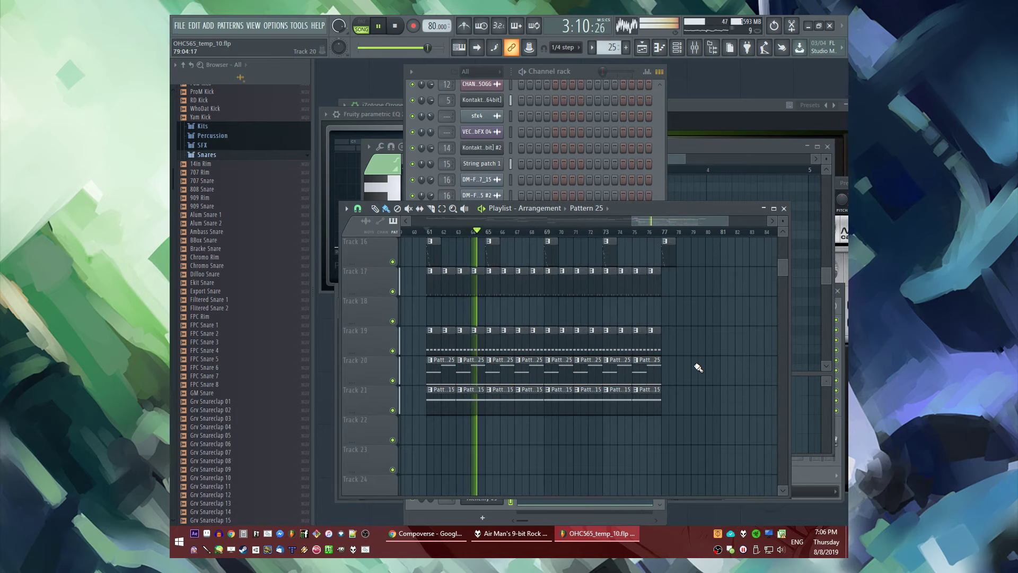
Route Alchemy #3 to mixer track 25, load Fruity Parametric EQ 2 in slot 3, and roll off the highs with band 7
key(F6)
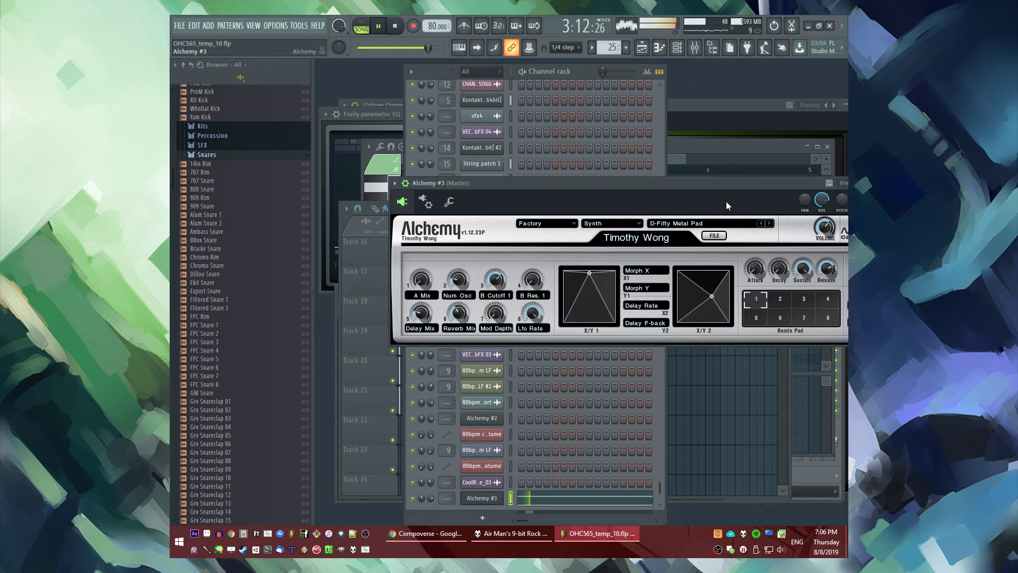
key(ctrl+l)
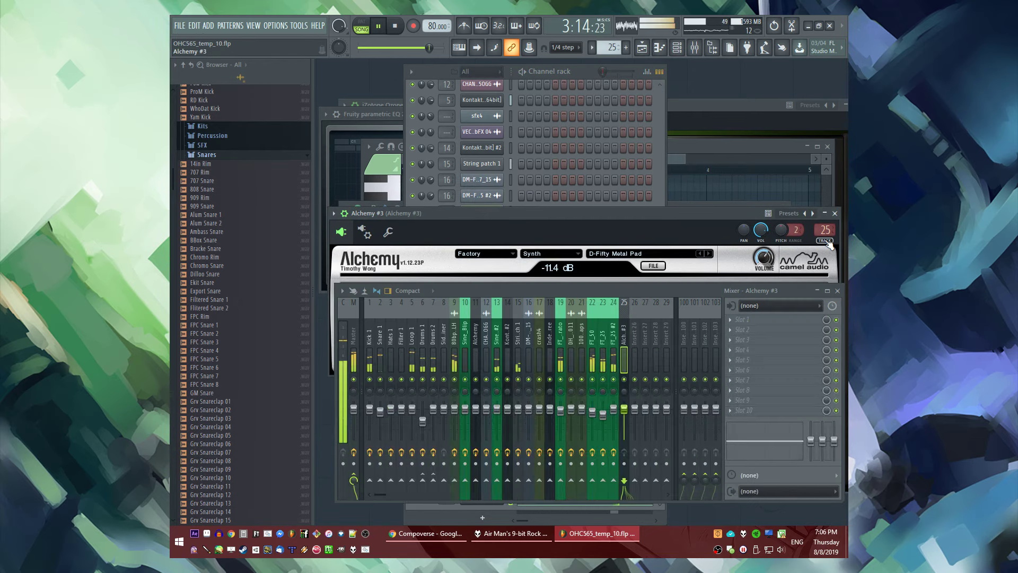
click(731, 345)
click(609, 373)
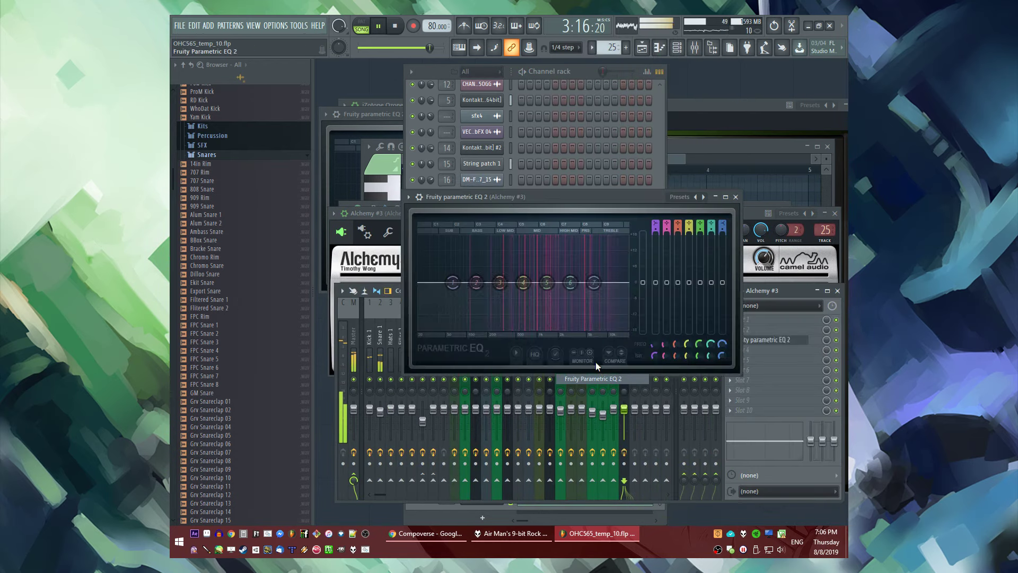
drag(604, 327, 610, 328)
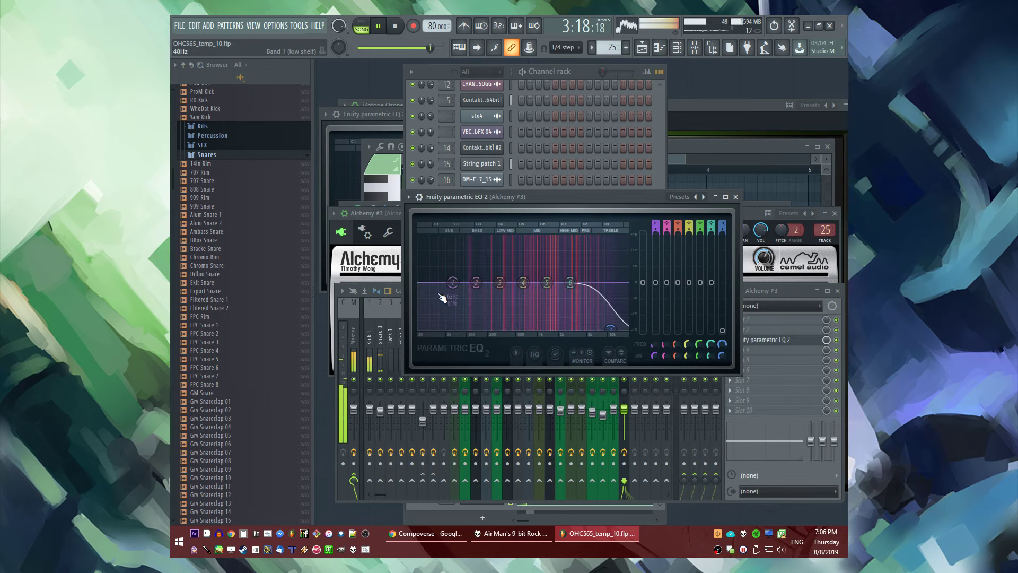
Add a one-bar C#5 note above the A4 note in bar 1 of the Alchemy #3 pattern
key(F6)
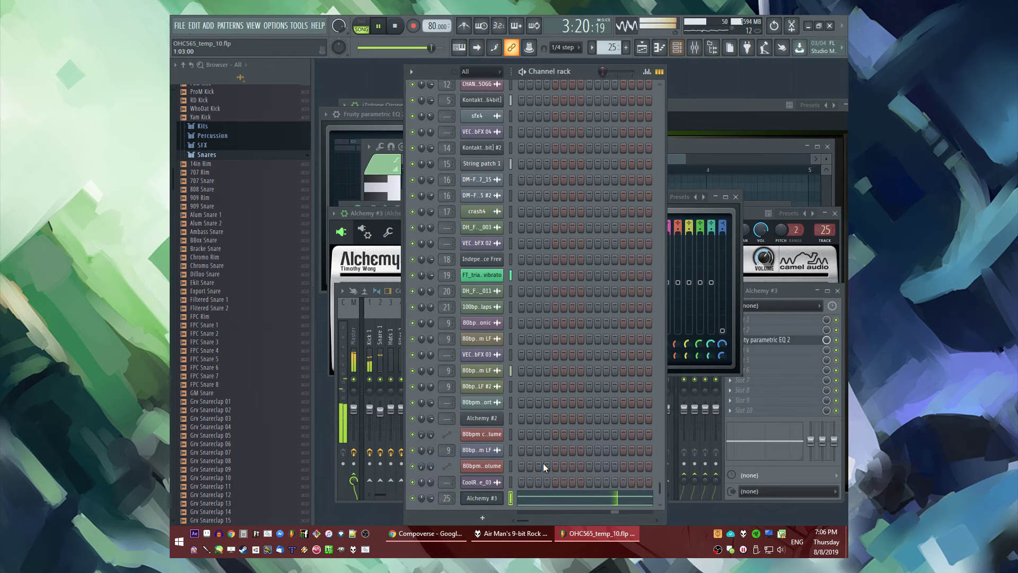
click(546, 505)
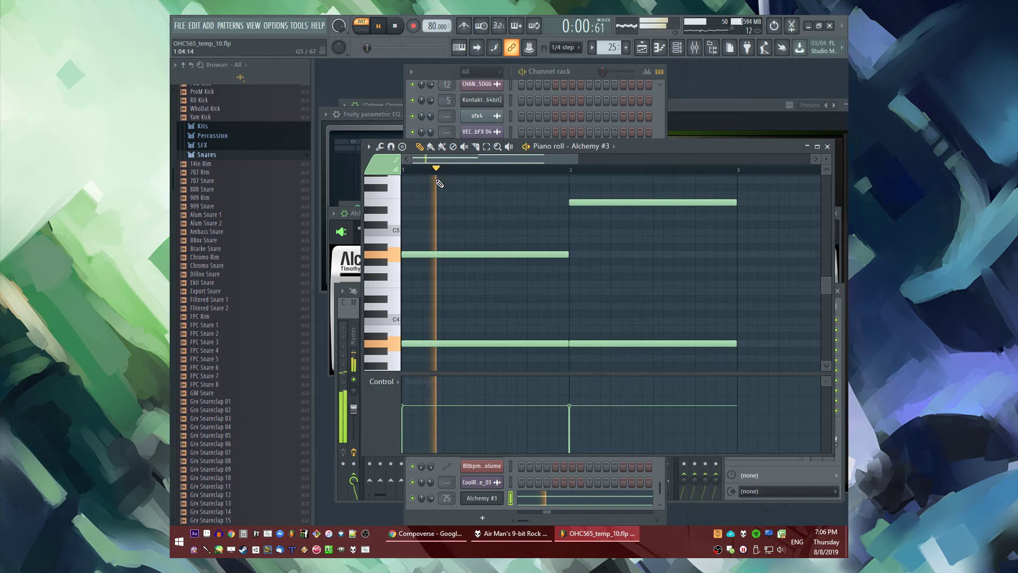
click(523, 224)
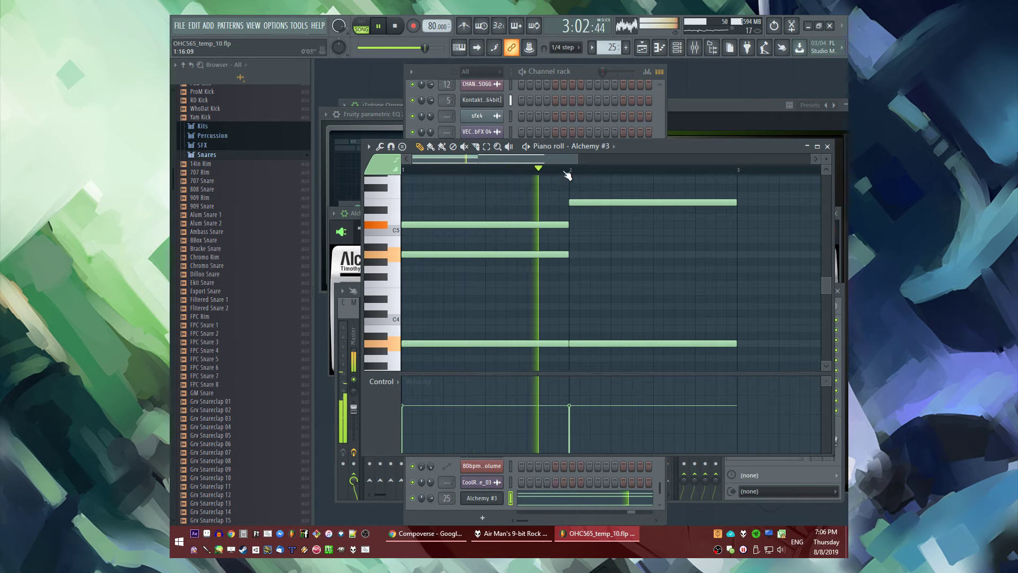
key(l)
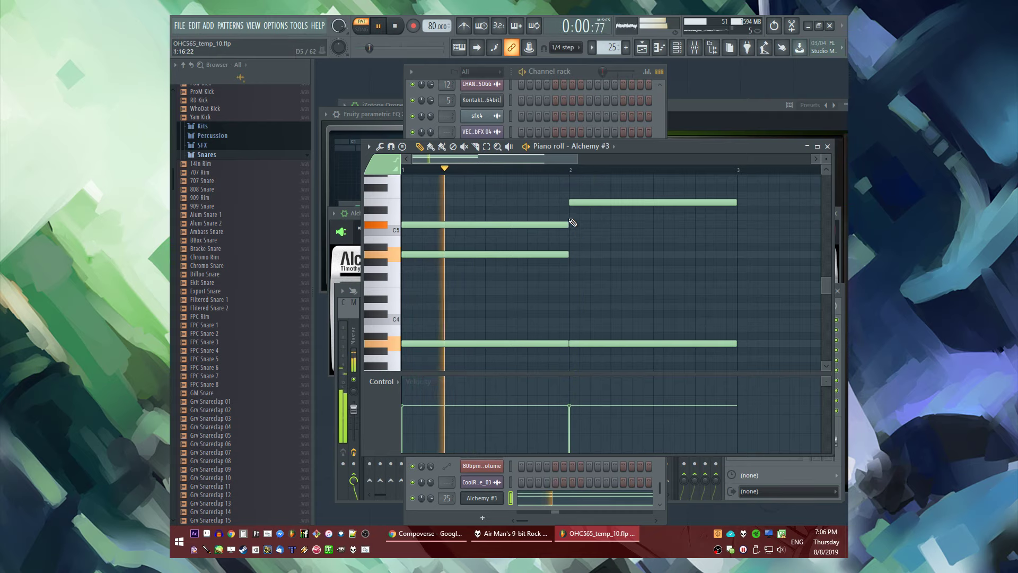
Add a one-bar F#4 note below the E5 note in bar 2 of Alchemy #3 and play the result
click(570, 298)
key(space)
drag(570, 290, 569, 275)
key(space)
click(565, 171)
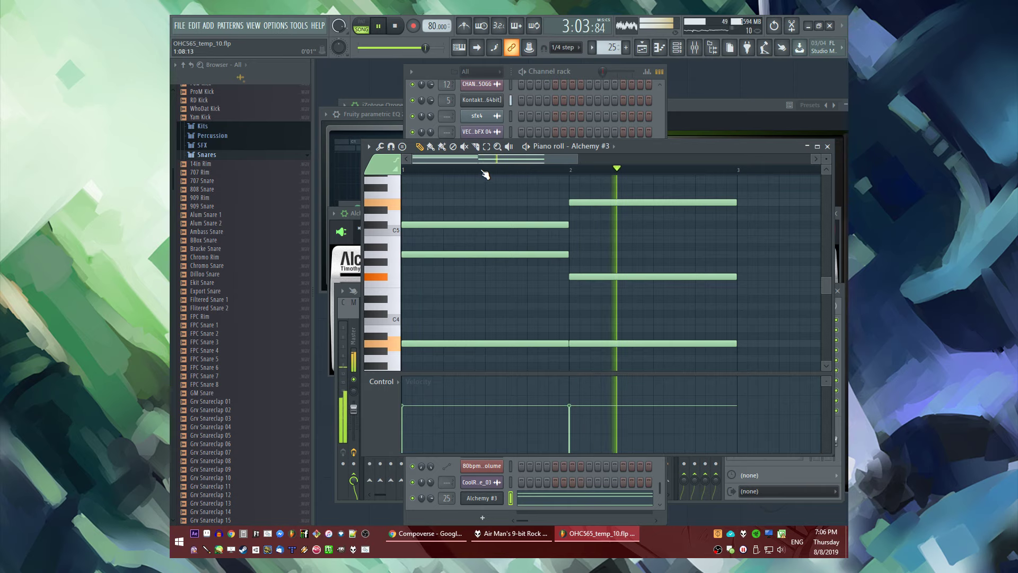
key(l)
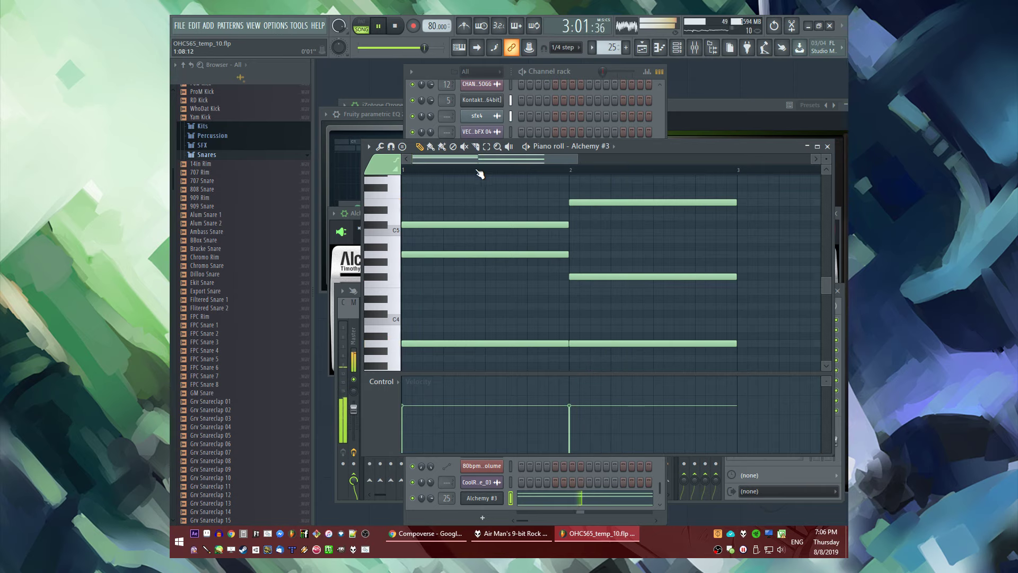
Make the Pattern 25 clip at bar 67 on Track 20 unique
key(F9)
key(F5)
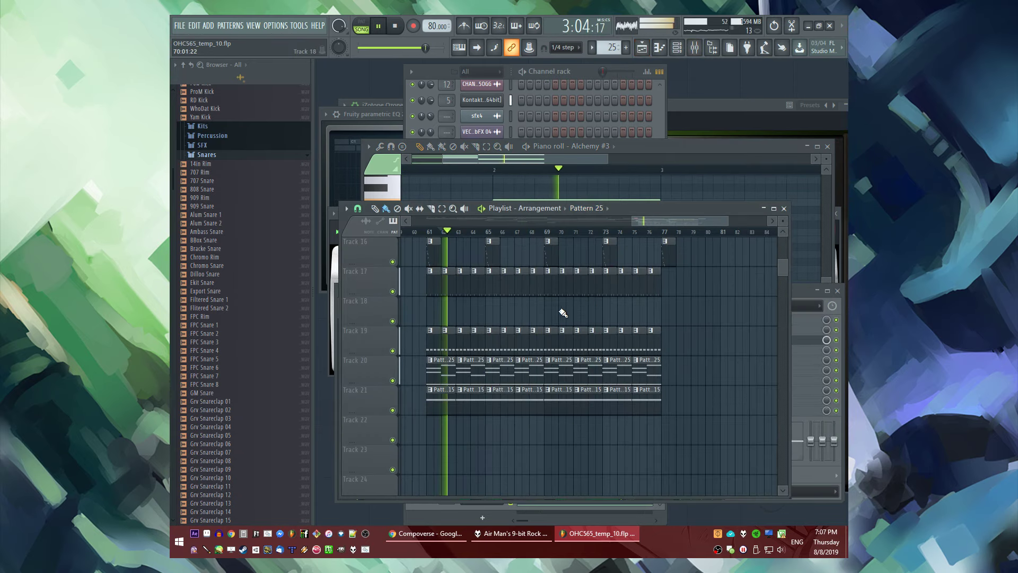
scroll(545, 328, up, 3)
scroll(541, 307, up, 2)
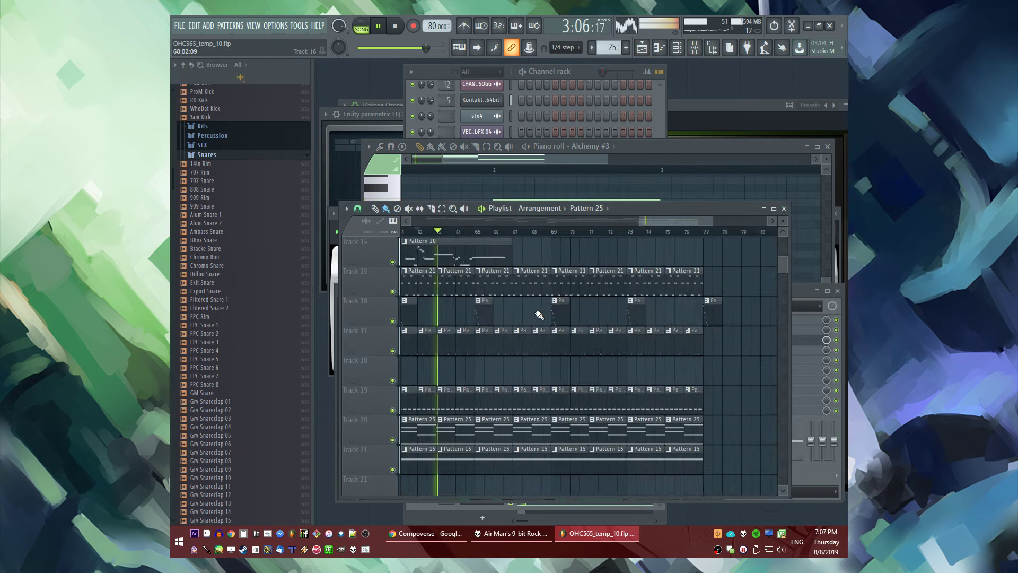
scroll(555, 285, up, 9)
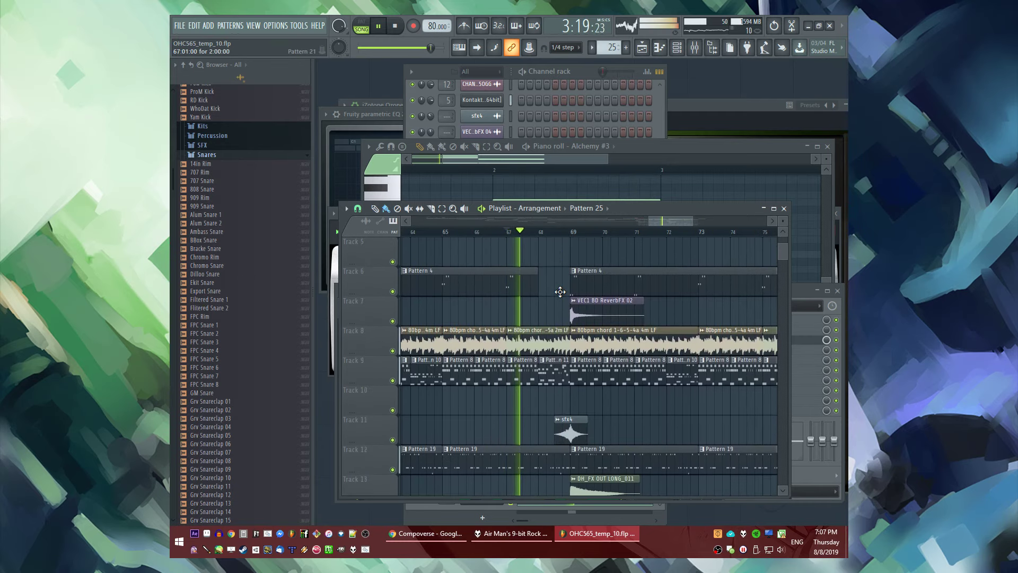
scroll(560, 292, down, 10)
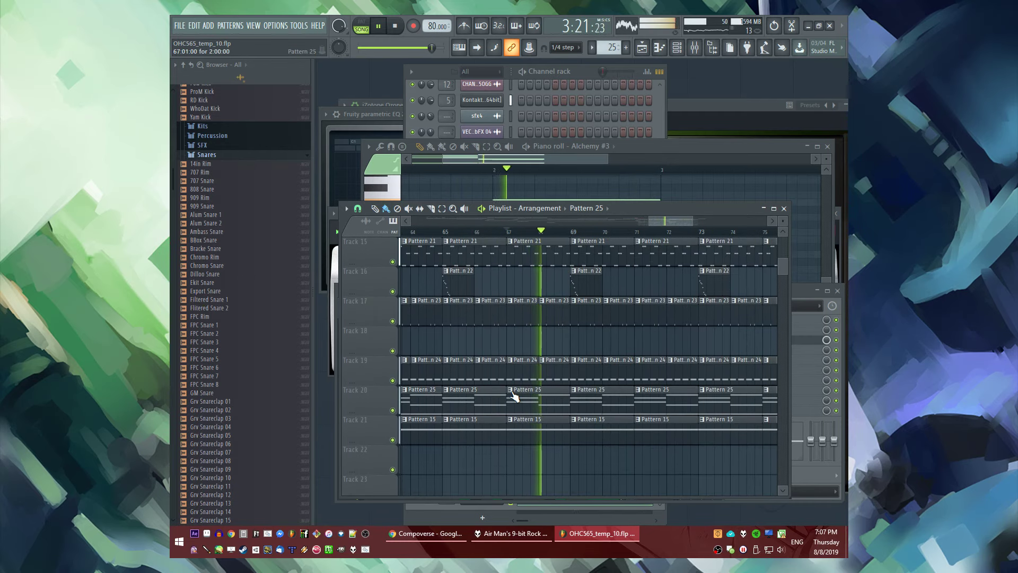
right_click(509, 396)
click(527, 461)
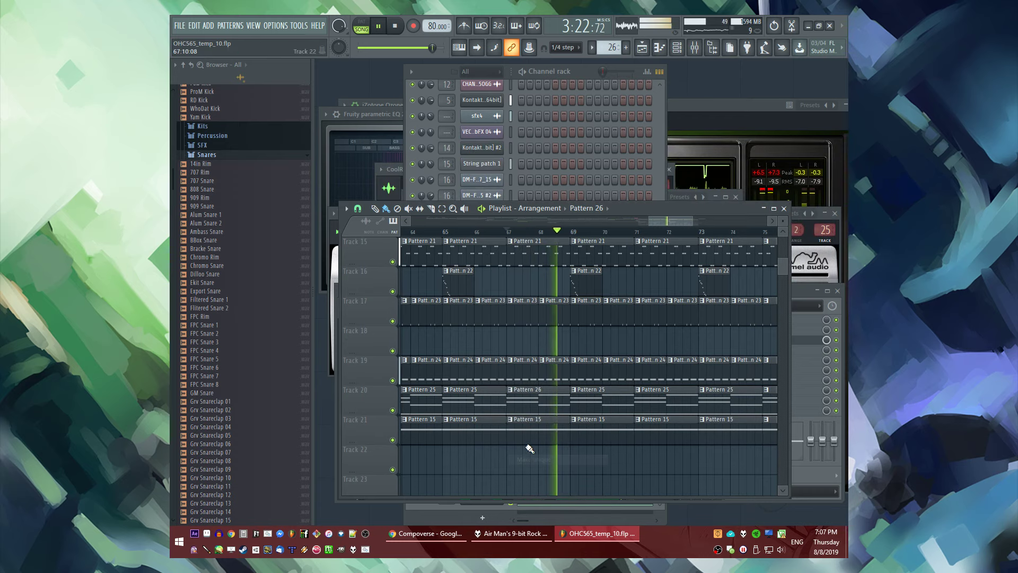
In Pattern 26, lower the bar 2 E5 note of Alchemy #3 to B4 and delete the F#4 note
double_click(530, 405)
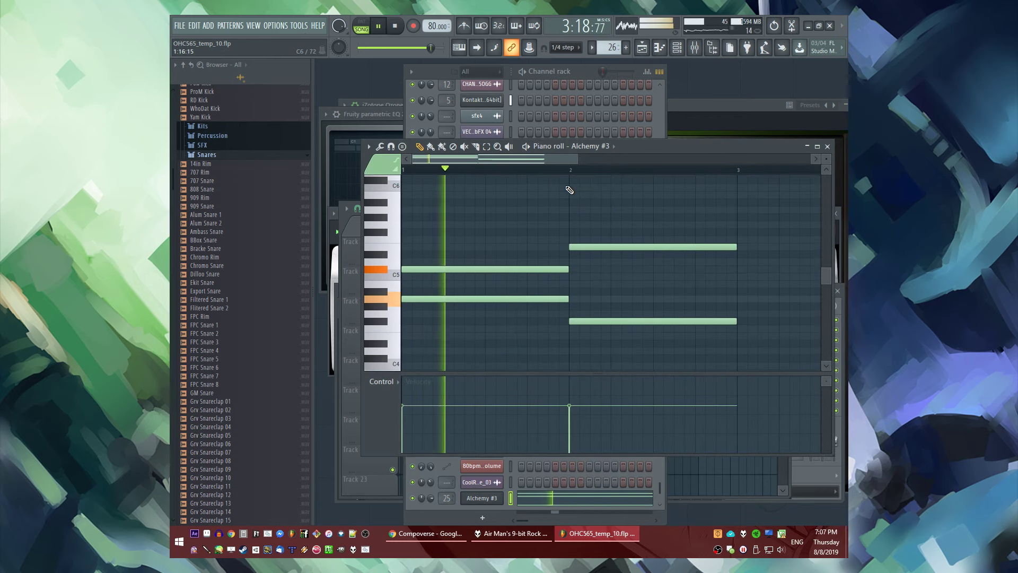
drag(559, 166, 583, 168)
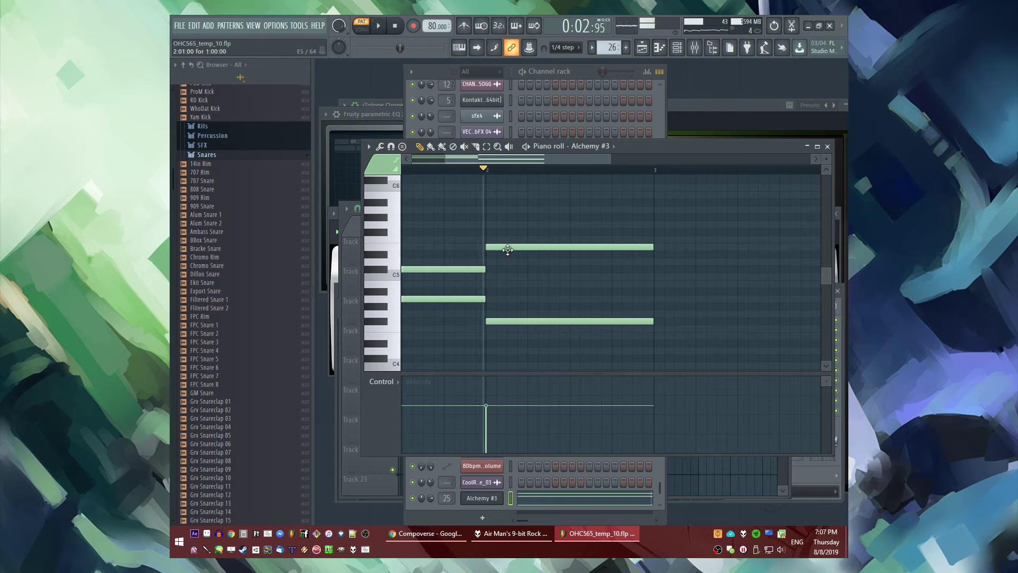
right_click(504, 322)
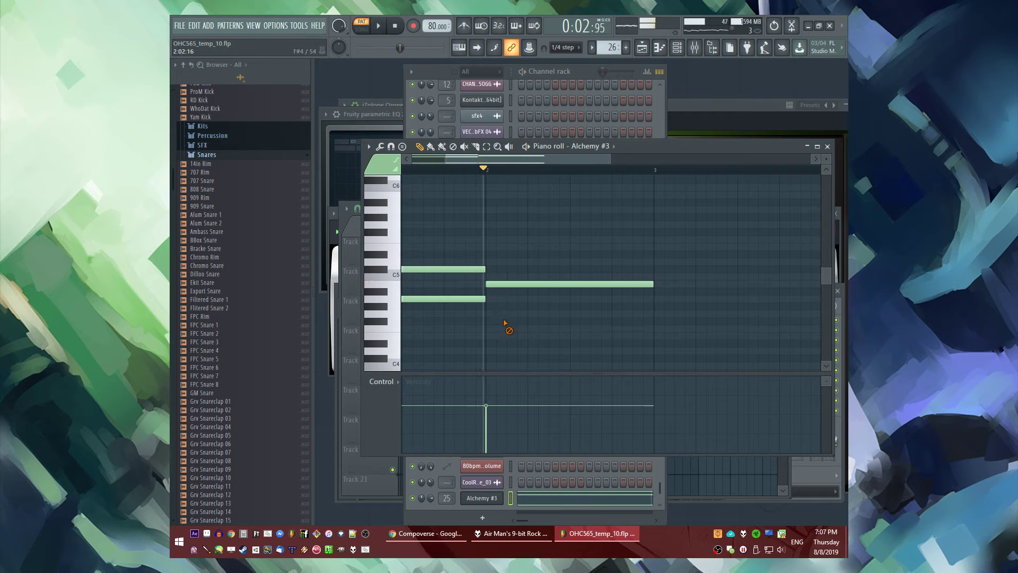
Add a one-bar G#4 note below the B4 note in bar 2 of Pattern 26 and play it
scroll(495, 294, down, 1)
drag(485, 277, 484, 284)
key(space)
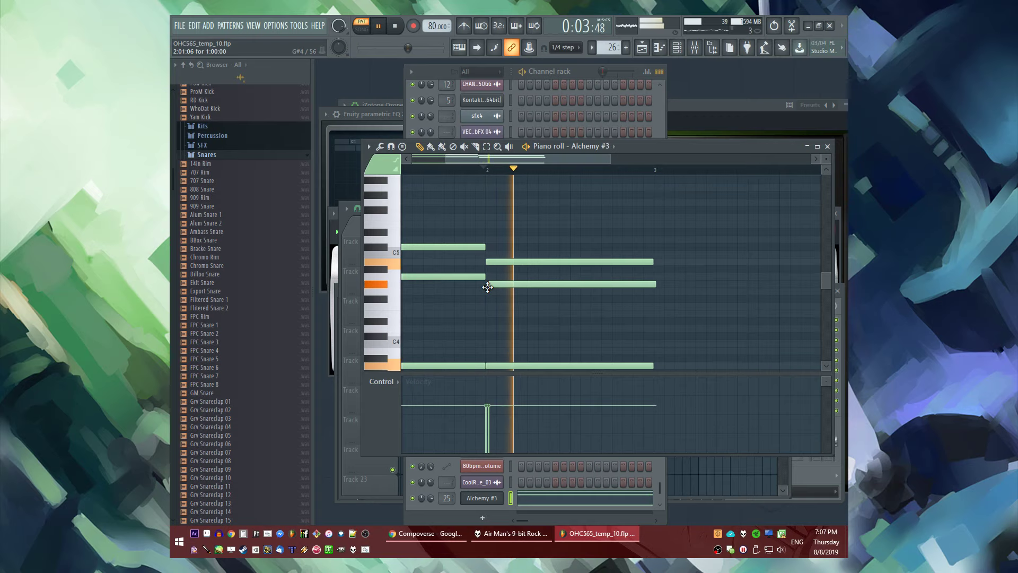
key(l)
scroll(531, 300, down, 2)
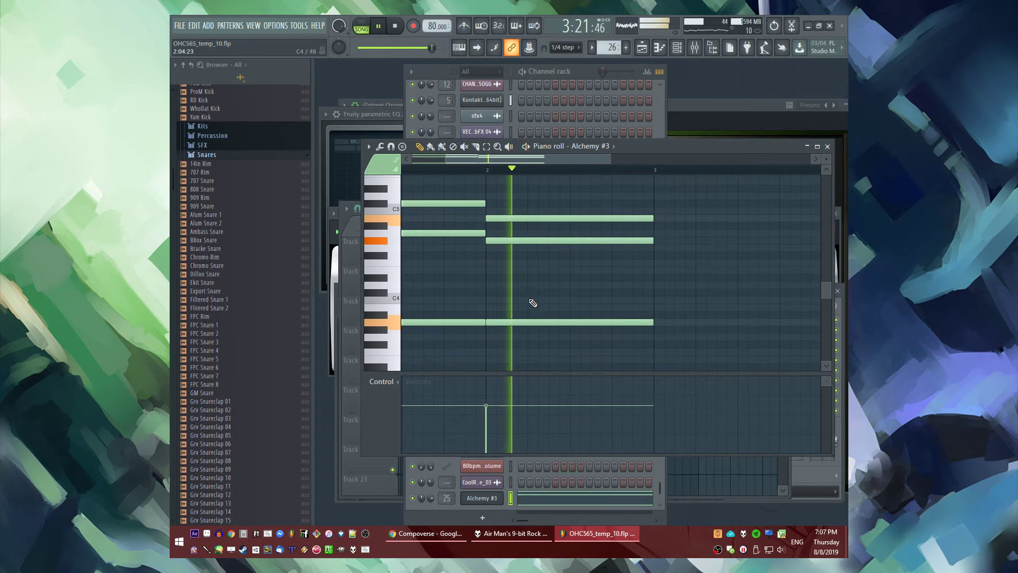
scroll(538, 271, down, 2)
Place a Pattern 3 clip on Track 10 at bar 69 and play the arrangement from that bar
key(F5)
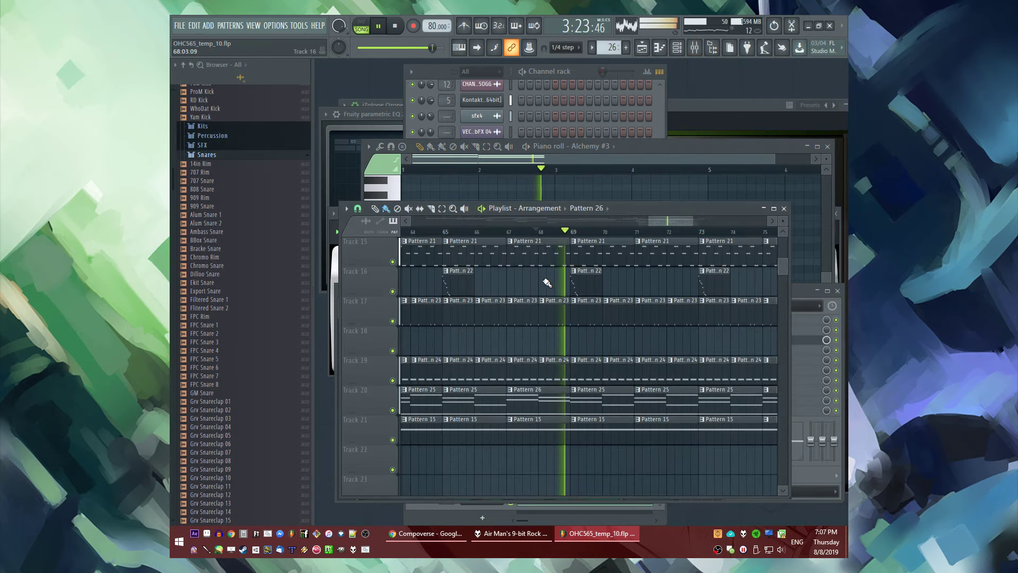
scroll(505, 384, down, 3)
scroll(628, 406, up, 4)
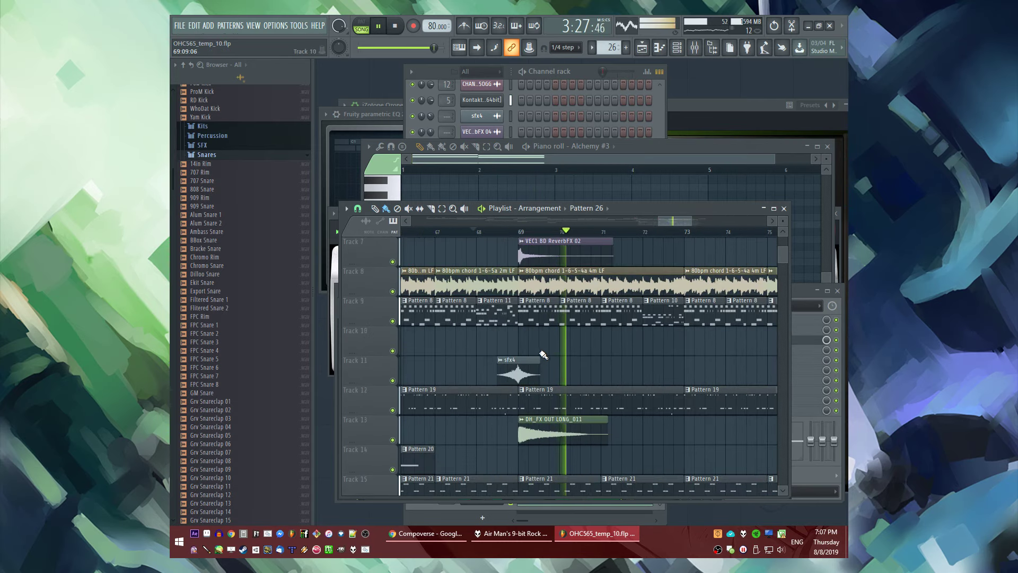
scroll(594, 366, up, 2)
scroll(610, 371, down, 3)
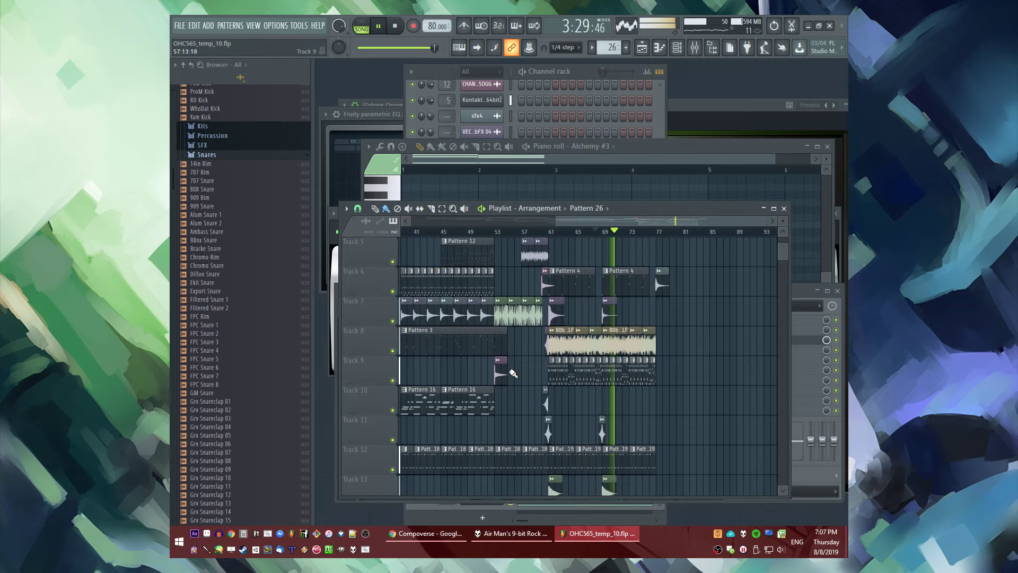
scroll(513, 373, up, 2)
scroll(520, 352, up, 2)
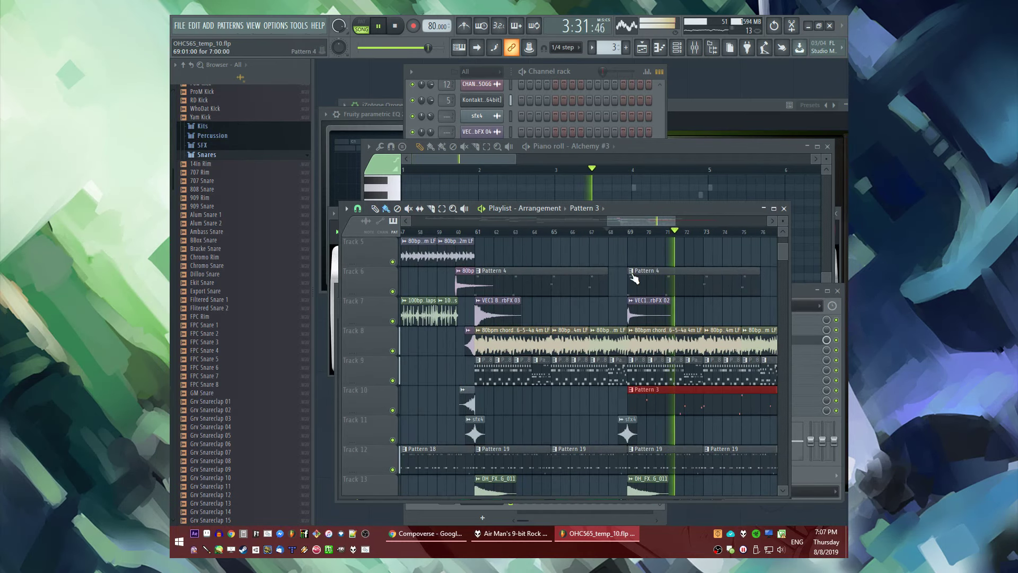
click(631, 233)
Try starting the Track 10 Pattern 3 clip slightly before bar 69, and move it back to bar 69
scroll(678, 352, down, 3)
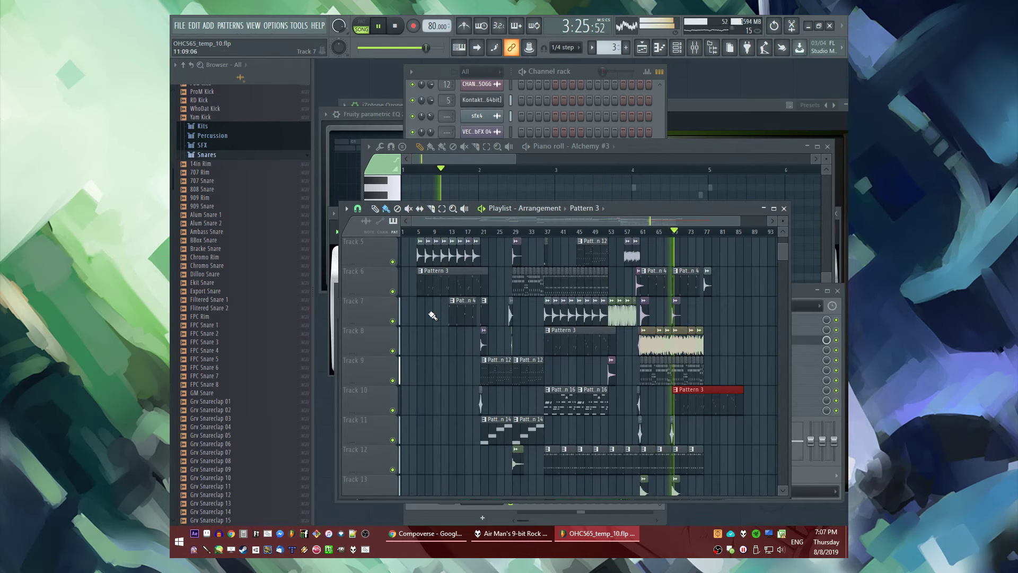
scroll(679, 402, up, 4)
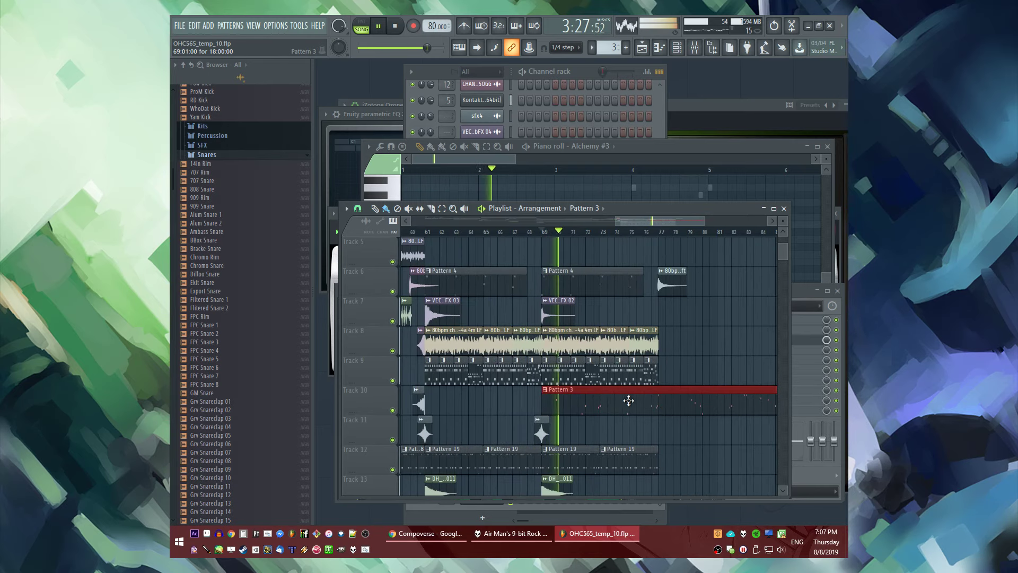
key(space)
scroll(578, 401, up, 3)
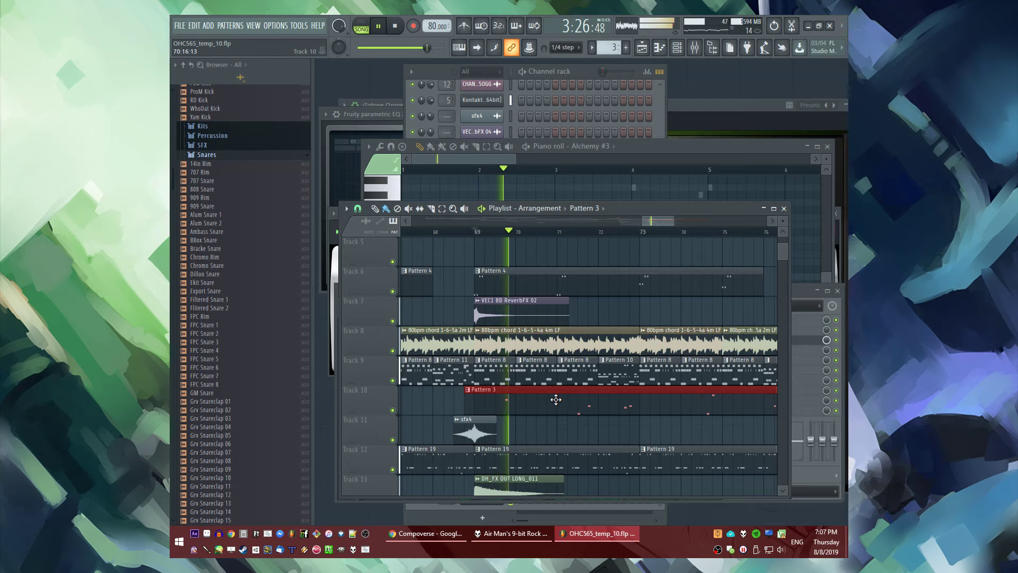
drag(556, 399, 575, 401)
Make the Pattern 3 clip at bar 69 on Track 10 unique and open its Sine_Blip notes in the piano roll
click(477, 391)
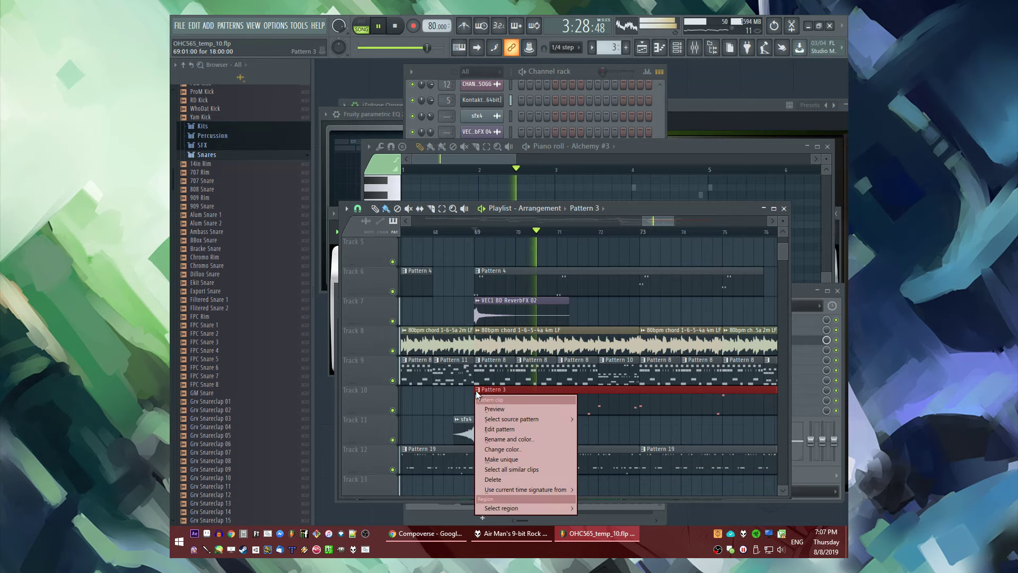
click(499, 460)
double_click(527, 405)
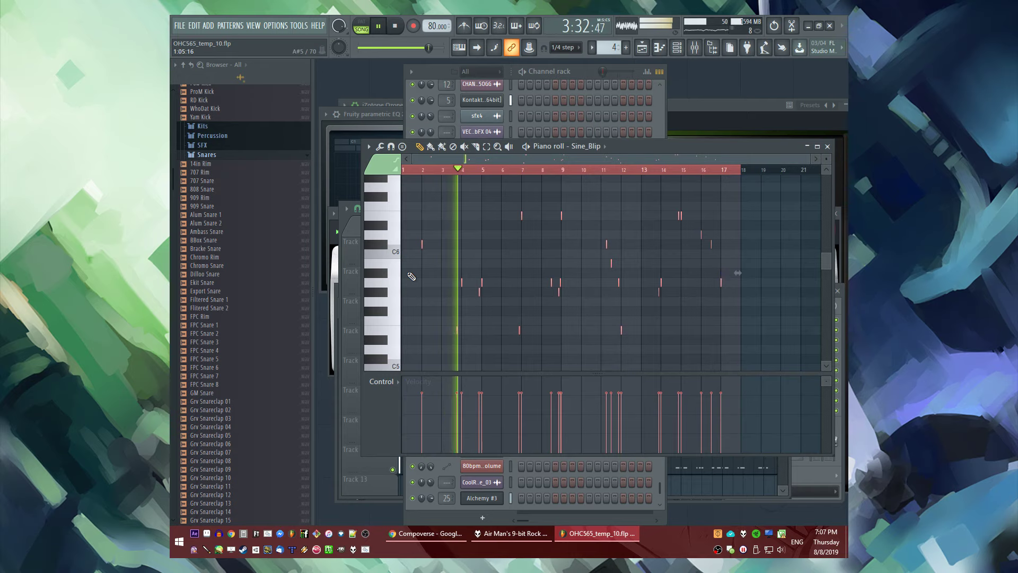
Shift all the selected Sine_Blip notes earlier so the opening C#6 falls within bar 1
scroll(412, 276, up, 4)
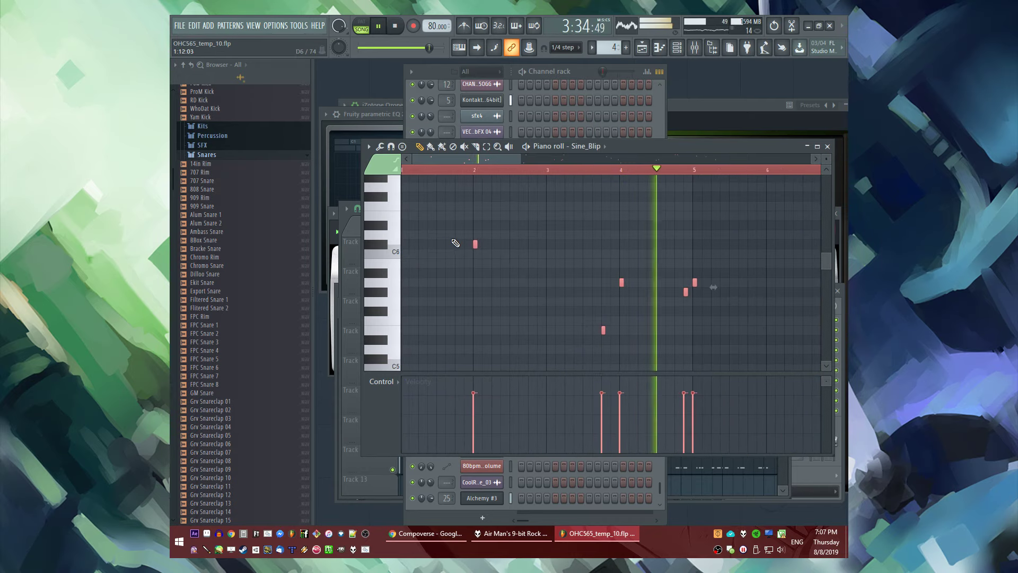
drag(473, 243, 429, 251)
click(431, 235)
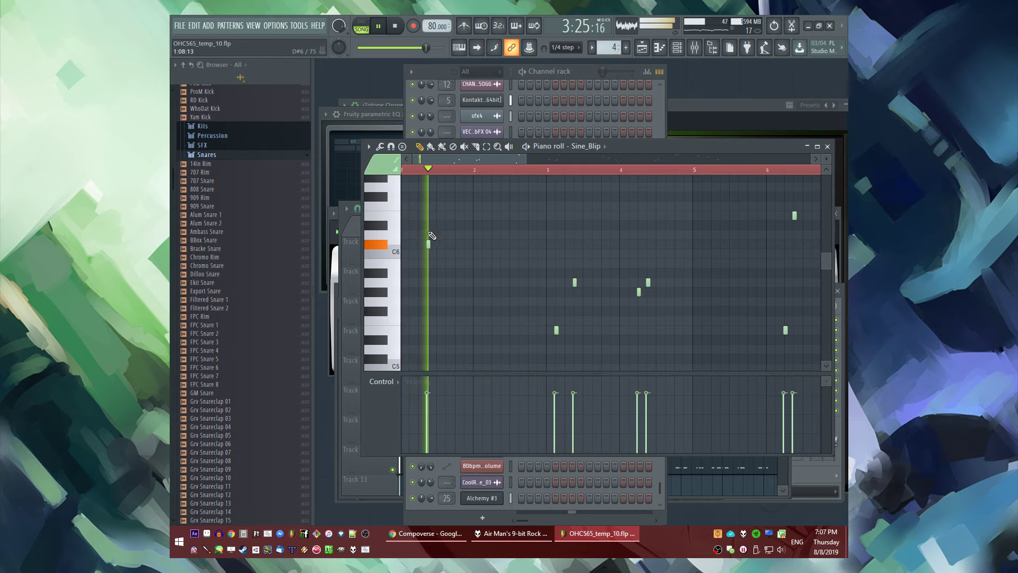
Move the E5 and A5 notes near bar 3 earlier so the A5 starts on bar 3
scroll(462, 252, up, 3)
scroll(461, 252, down, 4)
drag(496, 231, 546, 329)
scroll(545, 329, up, 4)
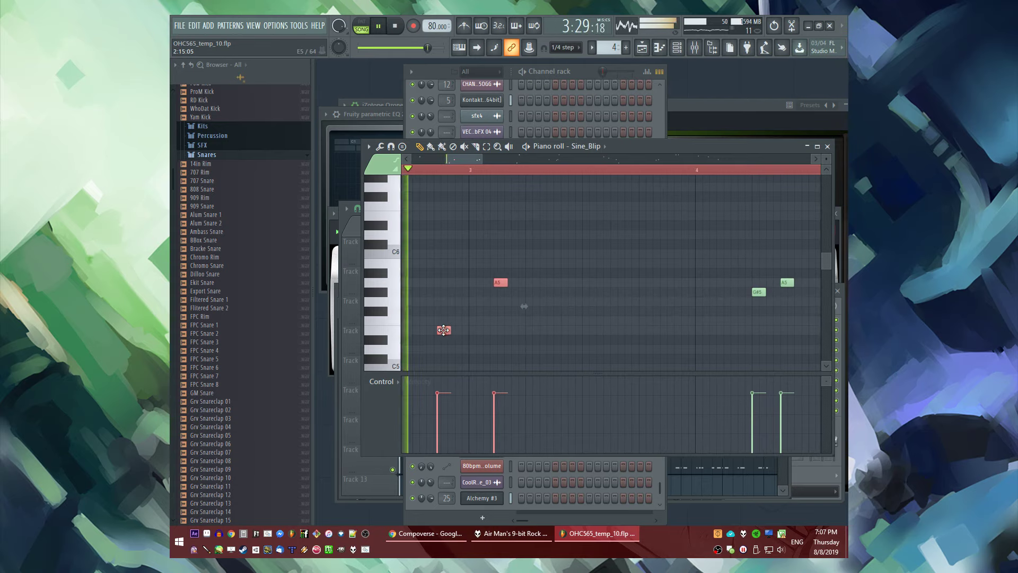
drag(444, 330, 448, 330)
click(504, 282)
drag(505, 282, 464, 286)
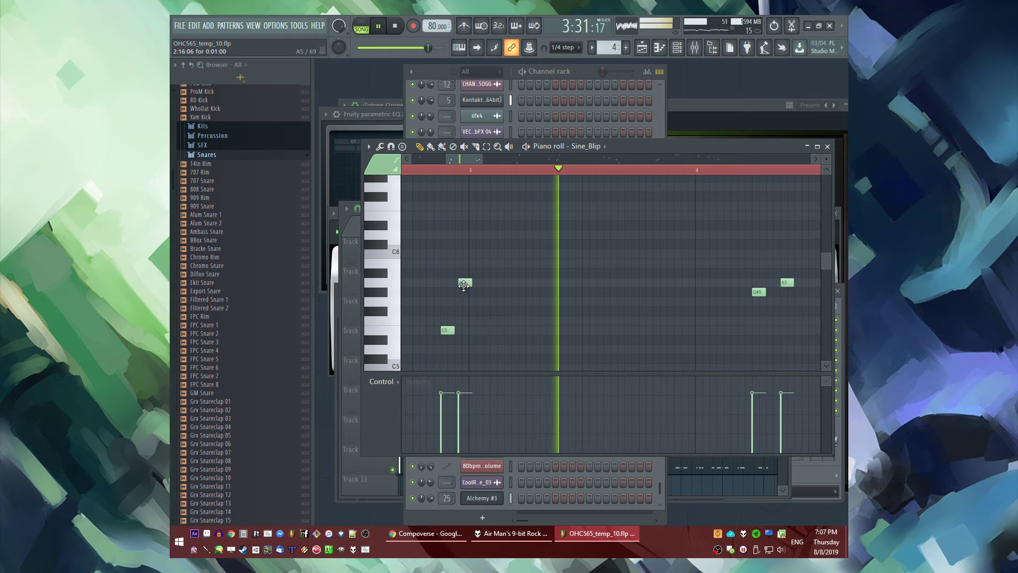
scroll(464, 176, down, 4)
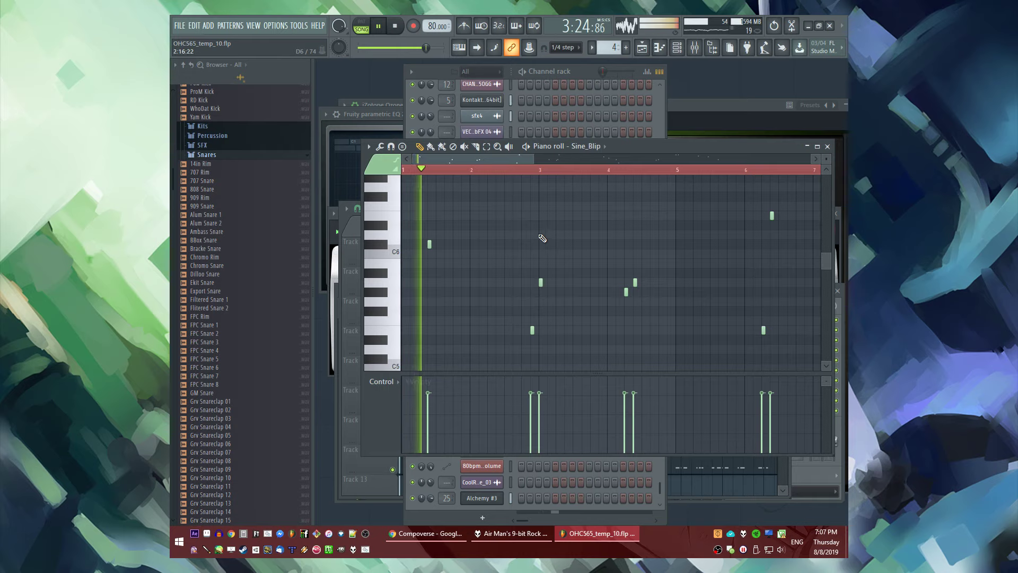
drag(572, 231, 513, 380)
scroll(533, 330, up, 2)
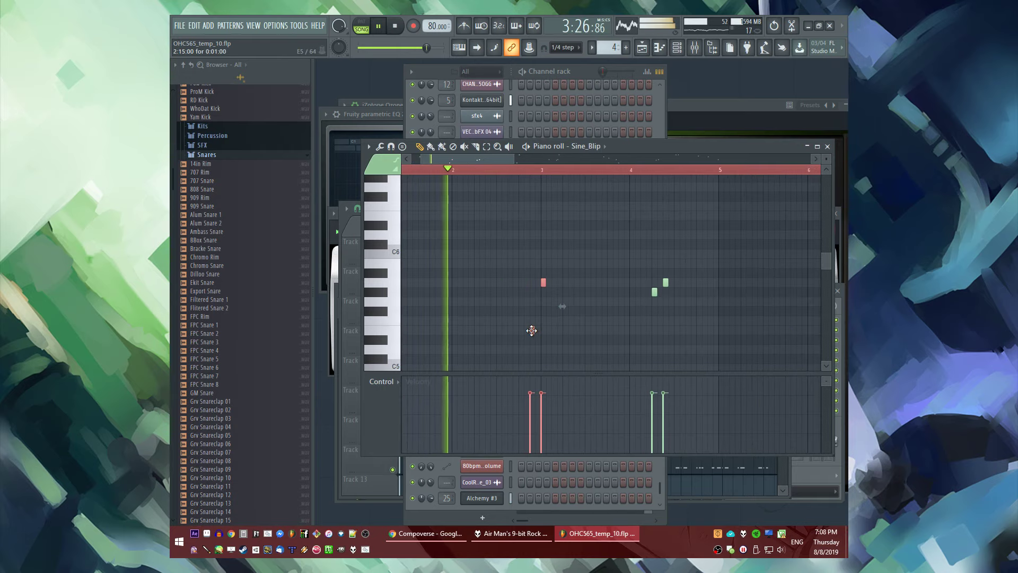
scroll(533, 330, up, 2)
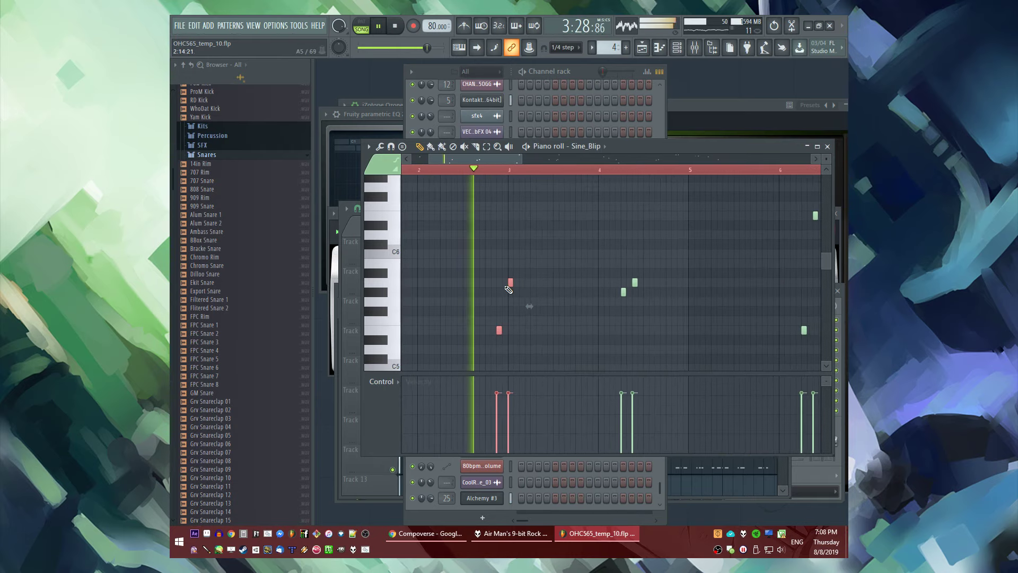
Shift the G#5 and A5 pair earlier so the A5 starts on bar 4, and deselect the notes
drag(587, 250, 675, 311)
scroll(607, 297, up, 1)
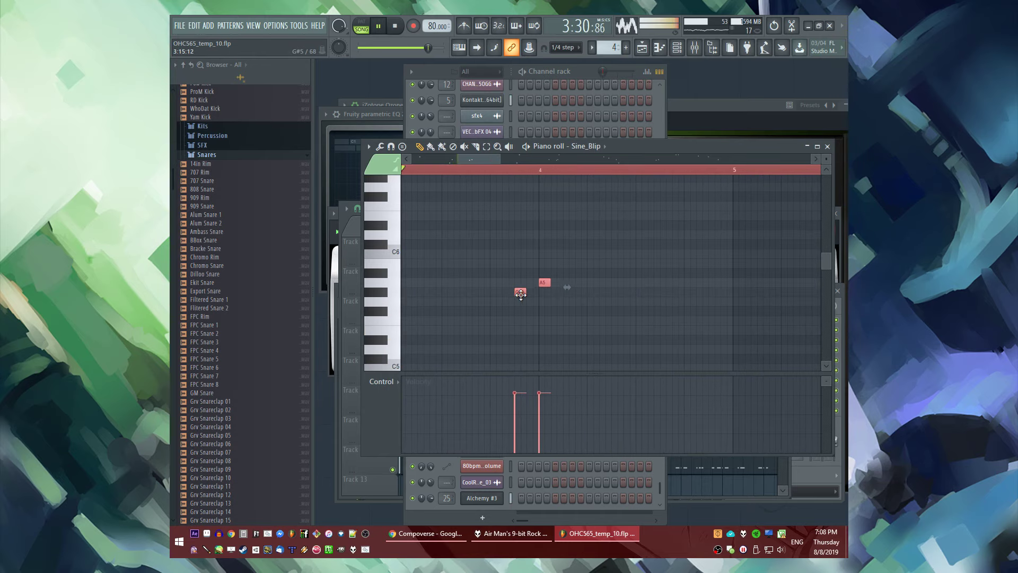
scroll(565, 280, down, 5)
click(484, 223)
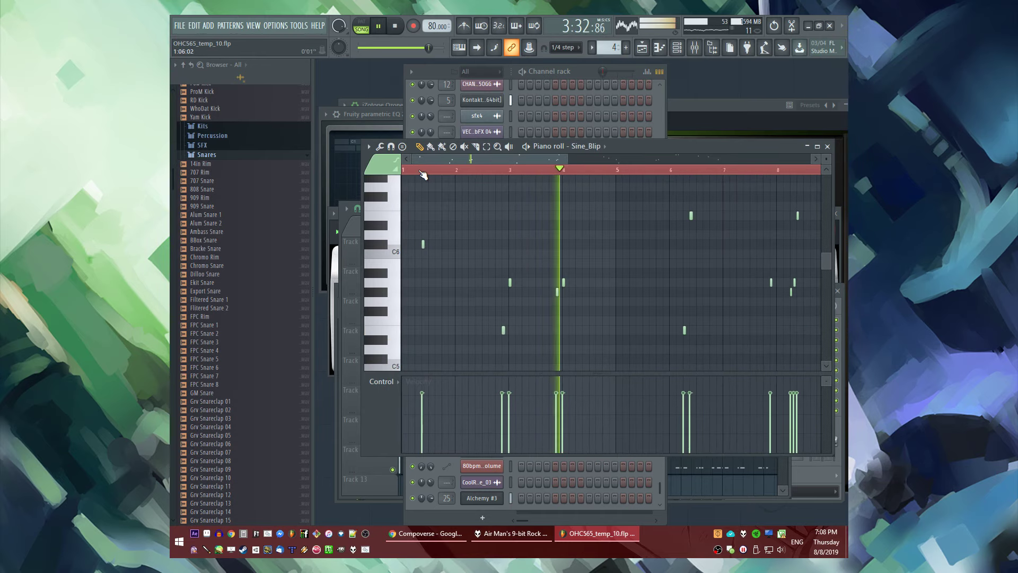
Add an E6 note at step 7 and a D6 note at step 11 of bar 2, playing the passage
click(476, 216)
scroll(478, 216, up, 3)
scroll(480, 218, up, 2)
key(space)
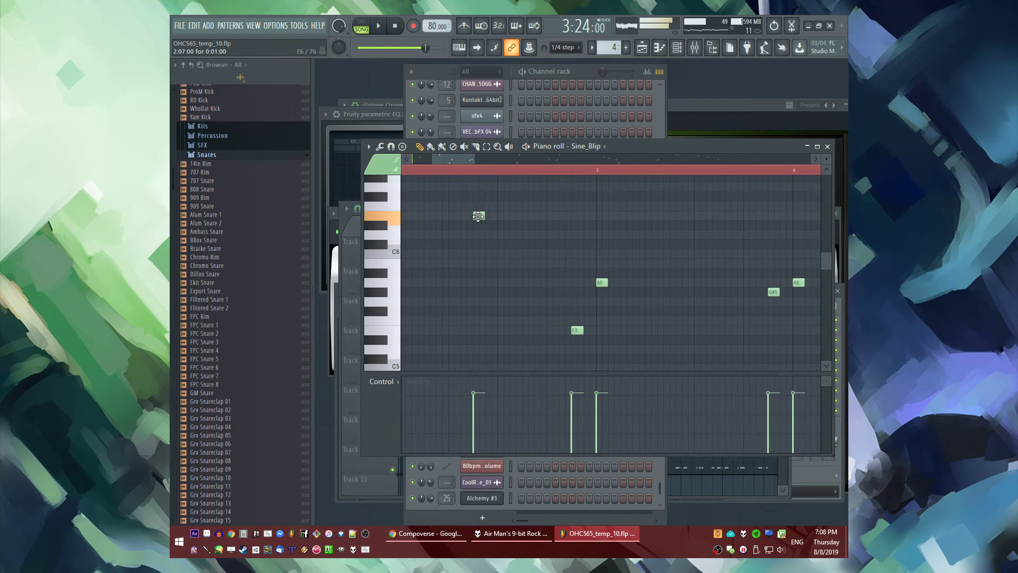
click(440, 171)
key(space)
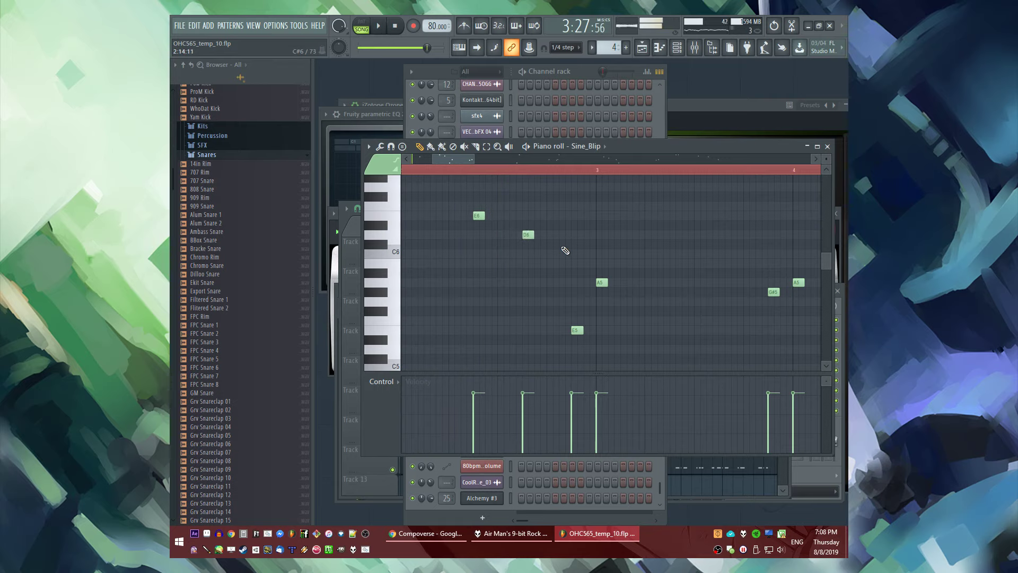
Continue bar 2 with C#6 at step 13 and A5 at step 15, deleting the old E5 and the A5 on bar 3
key(space)
right_click(577, 329)
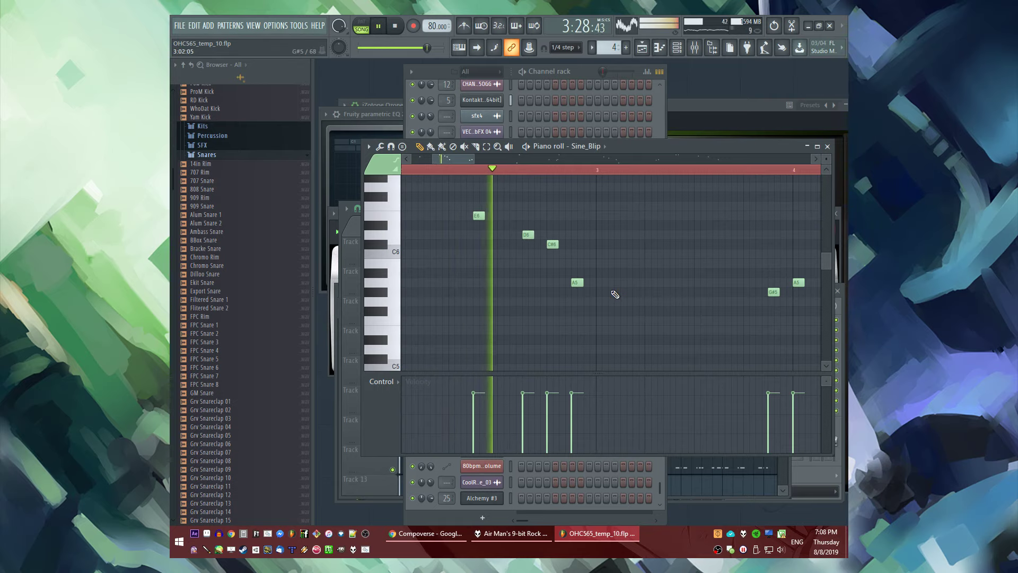
right_click(602, 282)
Start the A5 one step before bar 4, then place E5 on bar 4 and F#5 at step 7
scroll(584, 302, down, 3)
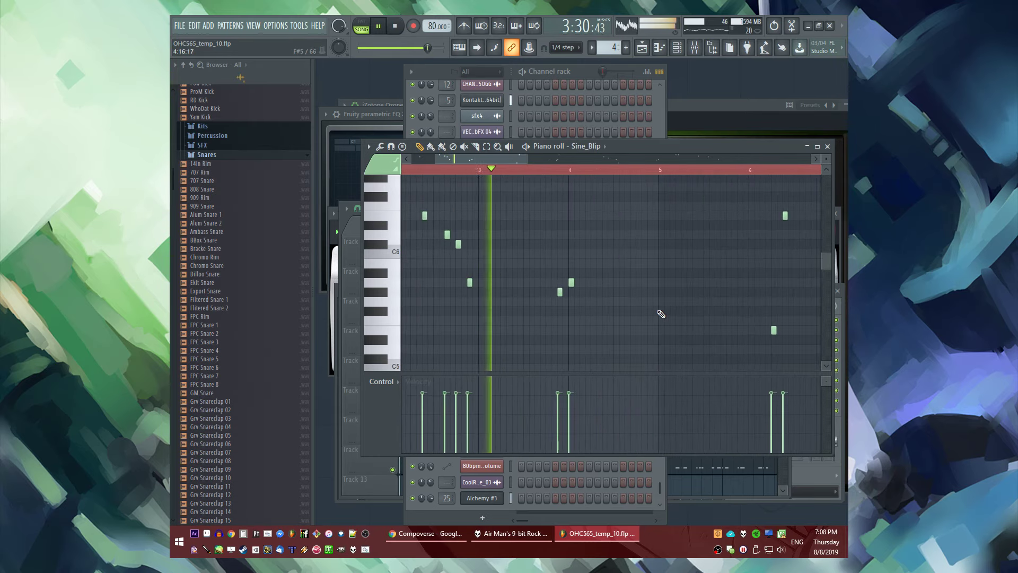
scroll(598, 318, up, 2)
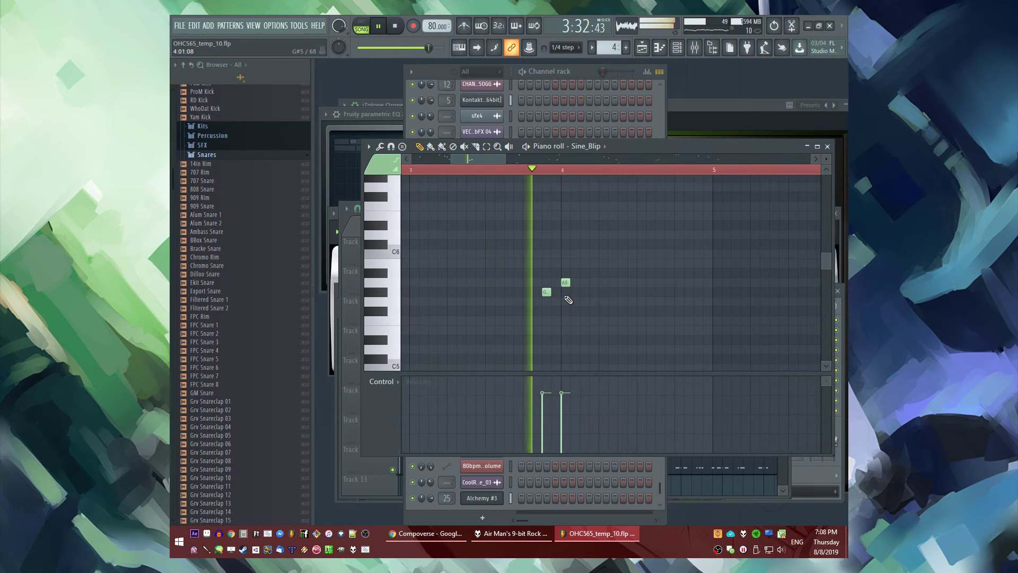
key(space)
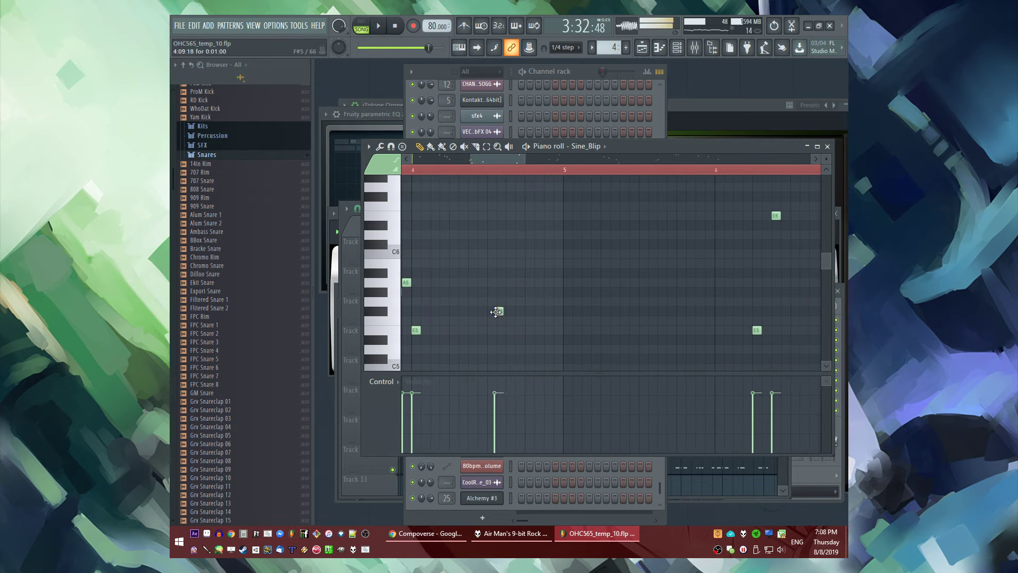
click(471, 310)
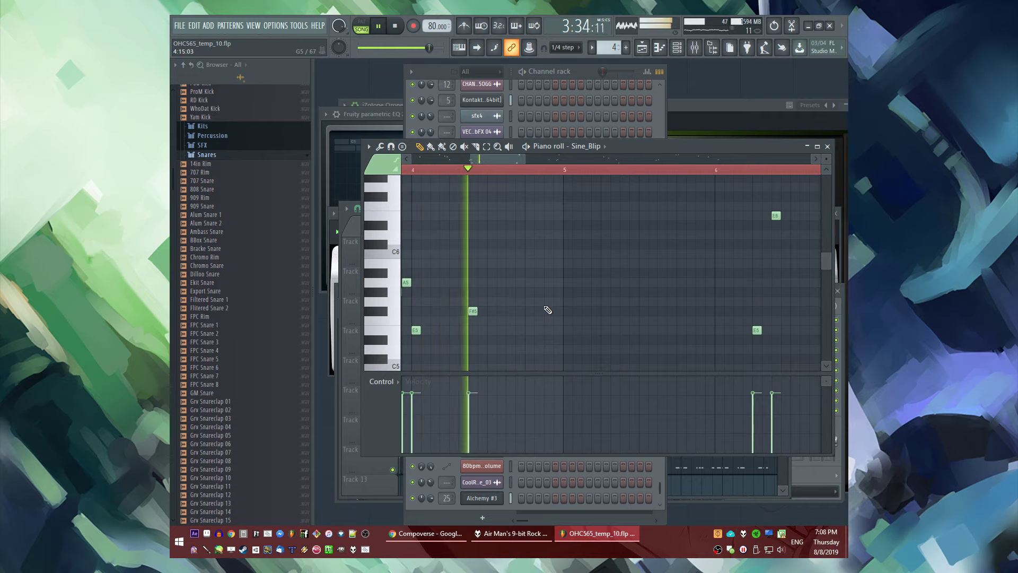
Add a G#5 note at step 13 of bar 4 and an A5 note at 4:14:18
key(space)
click(544, 292)
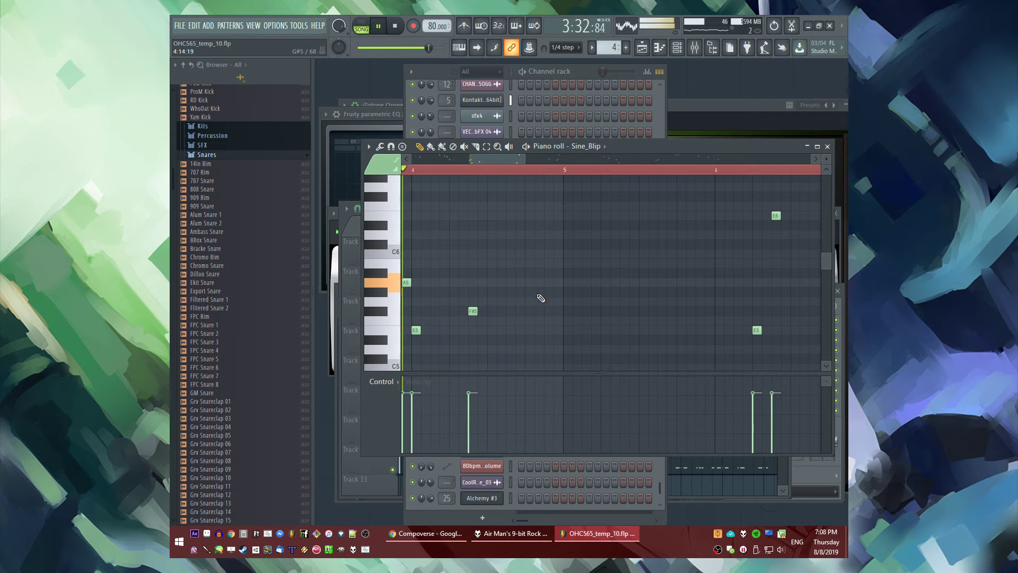
click(530, 292)
click(543, 283)
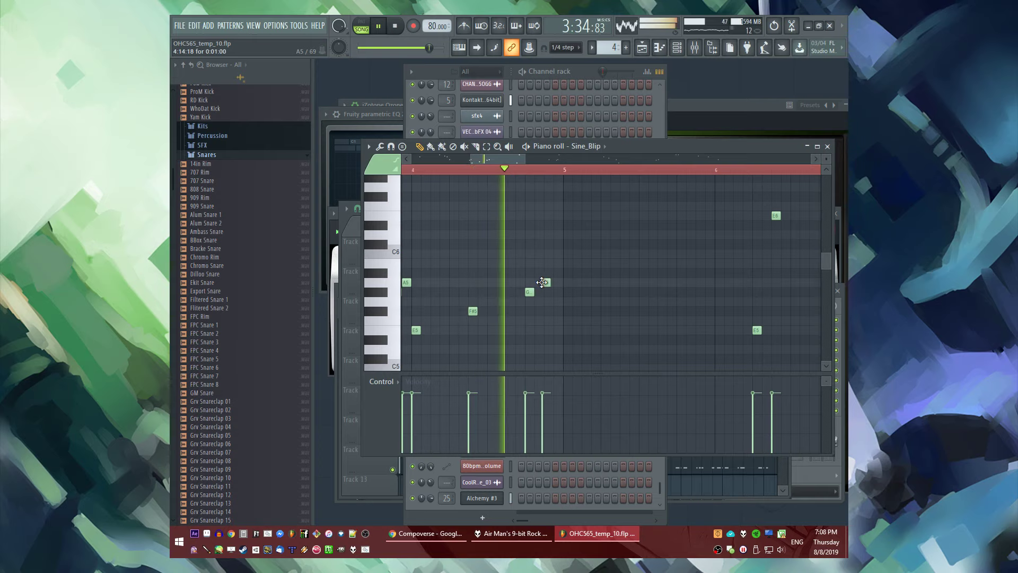
Delete the E5 note in bar 6 and stop playback
scroll(575, 284, down, 2)
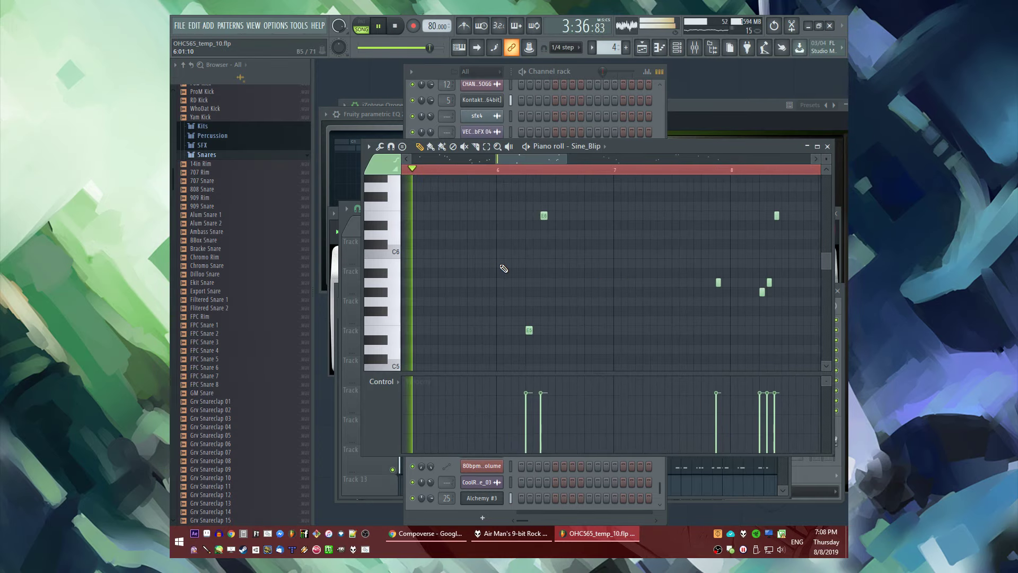
scroll(519, 286, up, 2)
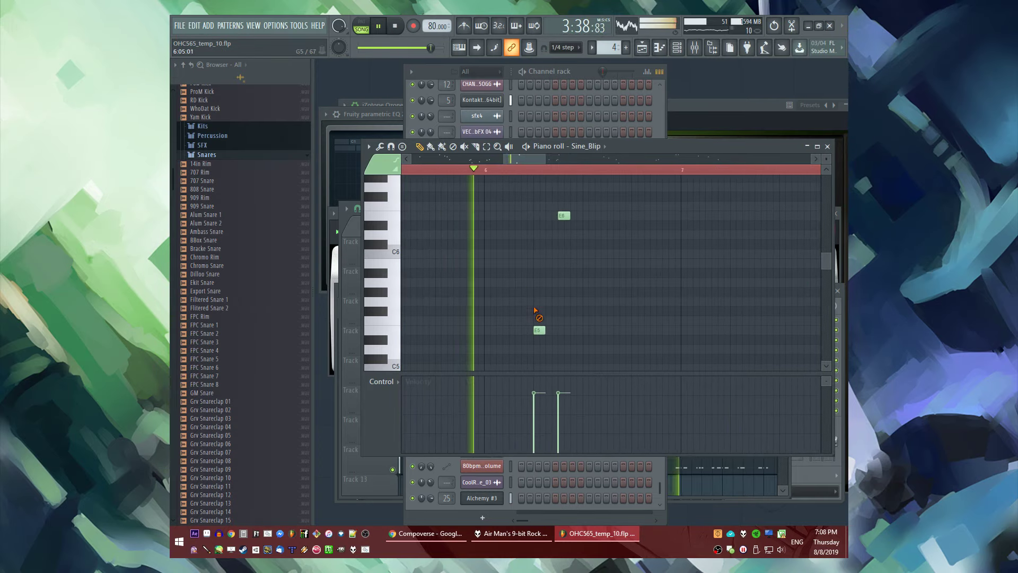
right_click(539, 329)
key(space)
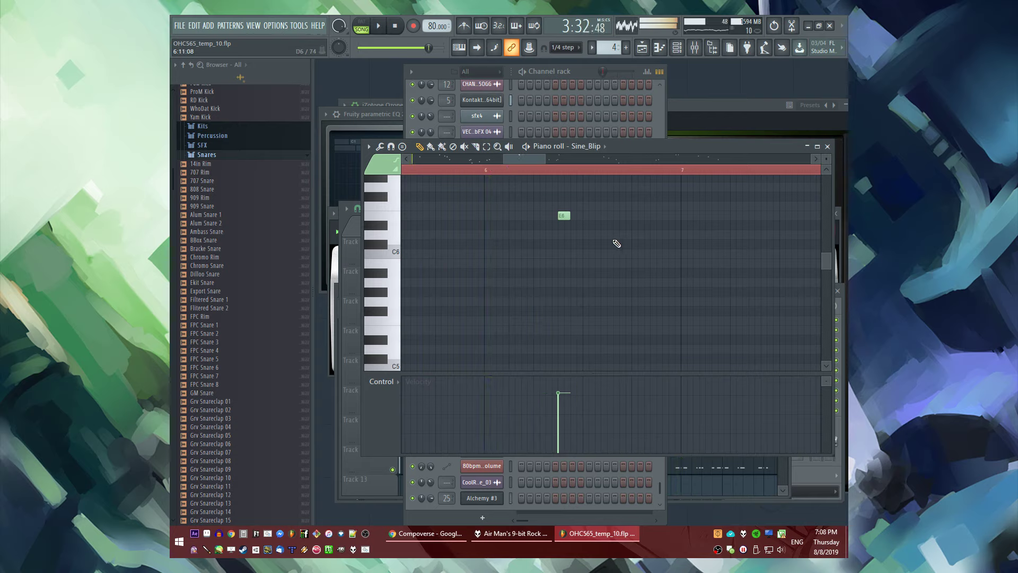
Add G#5 at step 11, A5 at step 13 and E6 at step 15 of bar 6
click(549, 176)
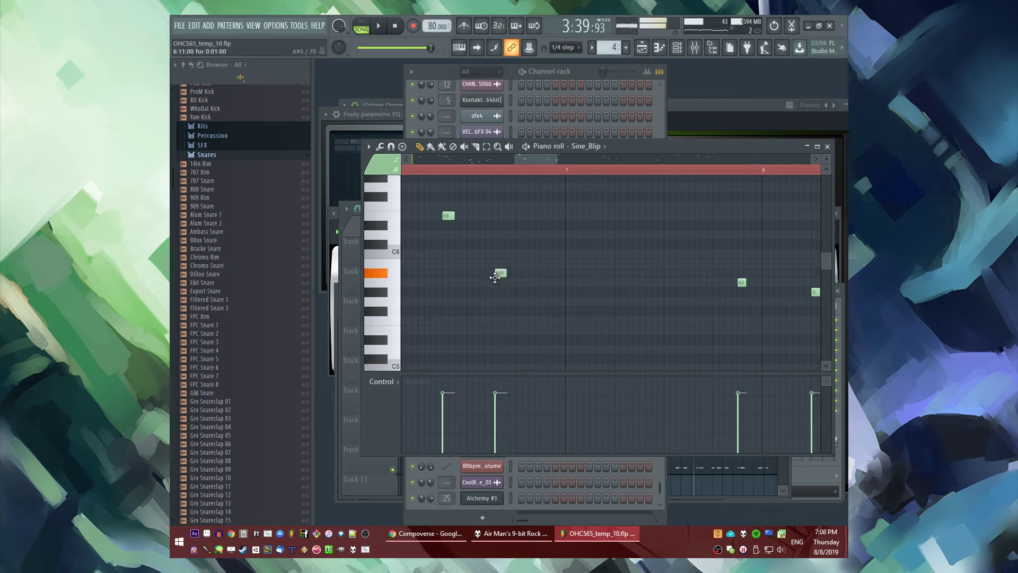
key(space)
drag(527, 284, 514, 284)
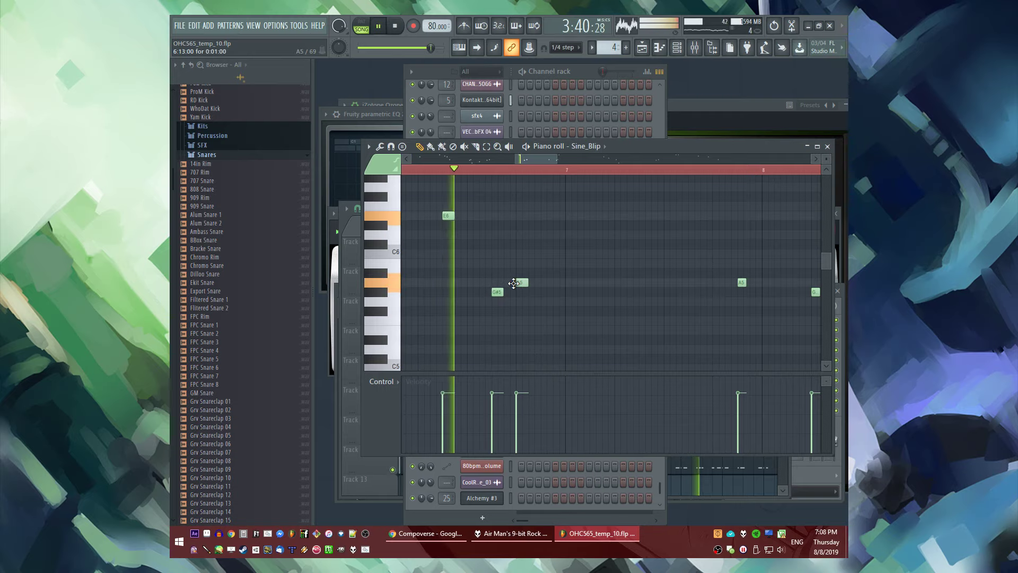
click(542, 215)
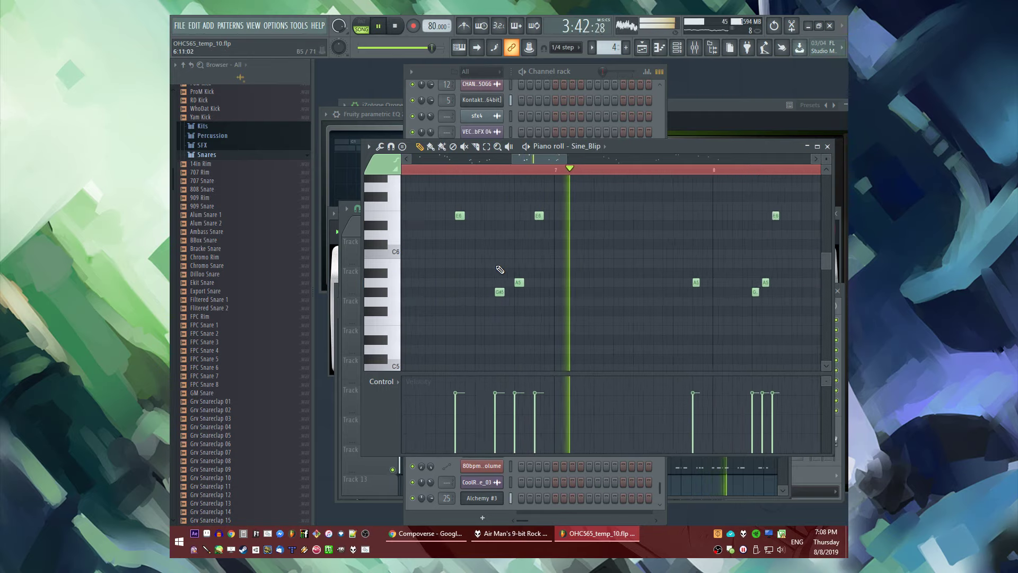
Add a B5 note at the start of bar 8 and play the phrase
scroll(619, 291, up, 2)
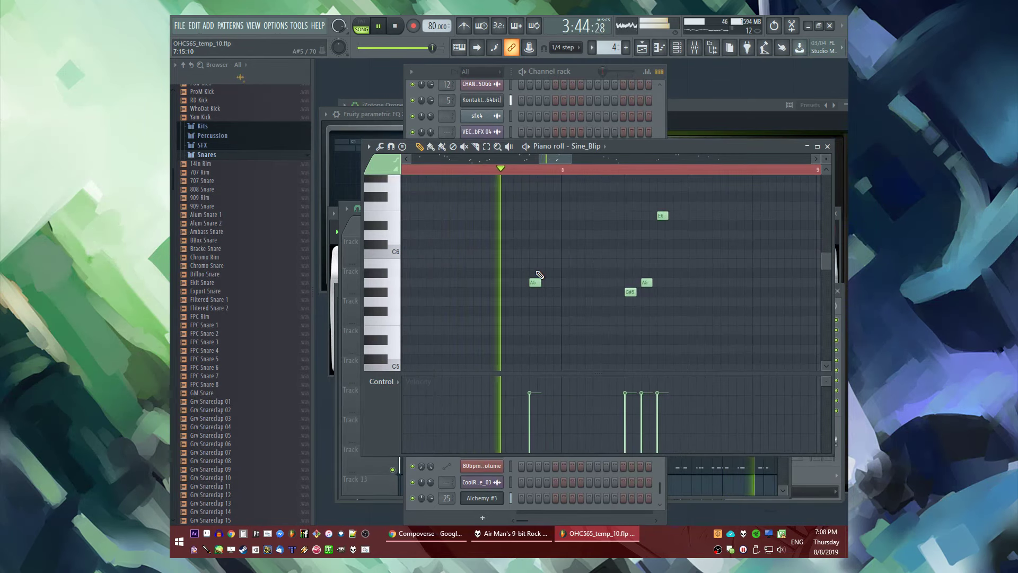
key(space)
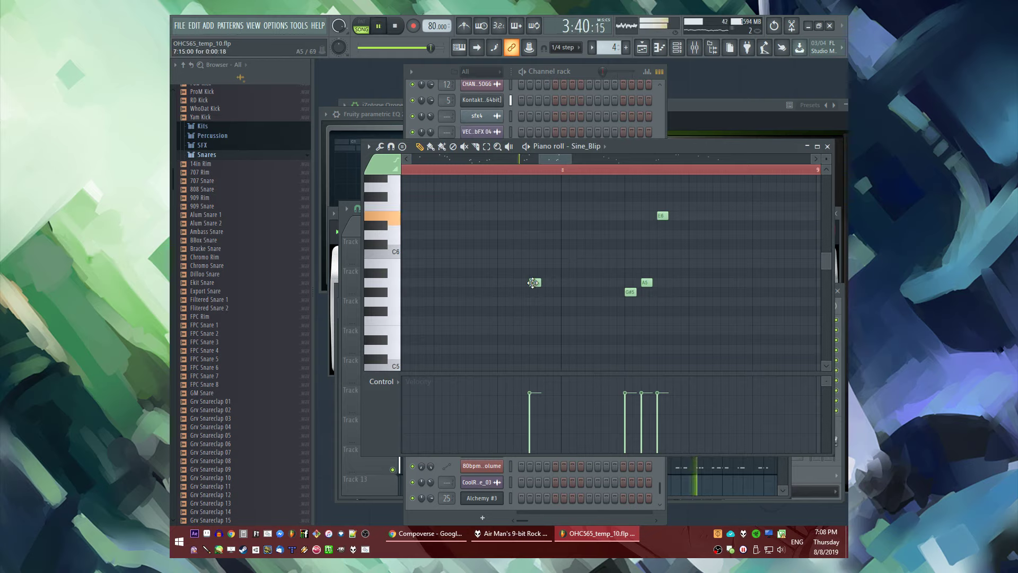
scroll(554, 268, down, 2)
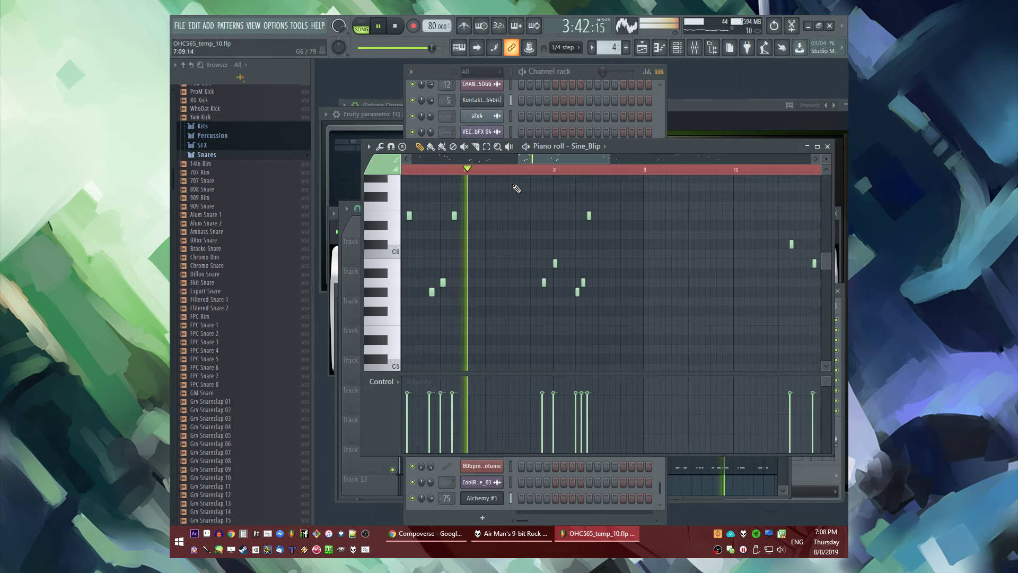
Replace the G#5 and A5 notes in bar 8 with a single A5 at step 4
scroll(560, 274, up, 2)
click(545, 282)
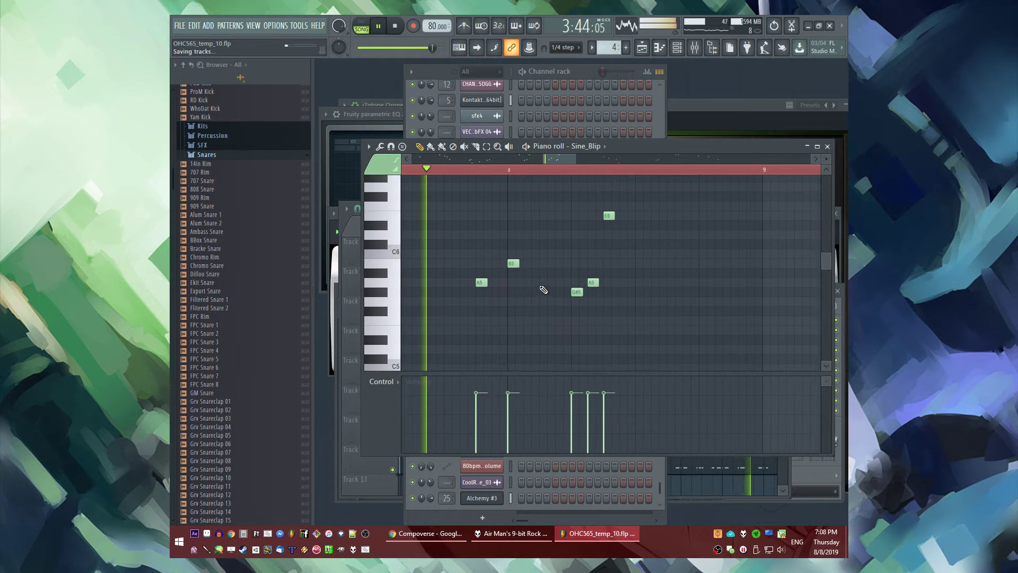
key(space)
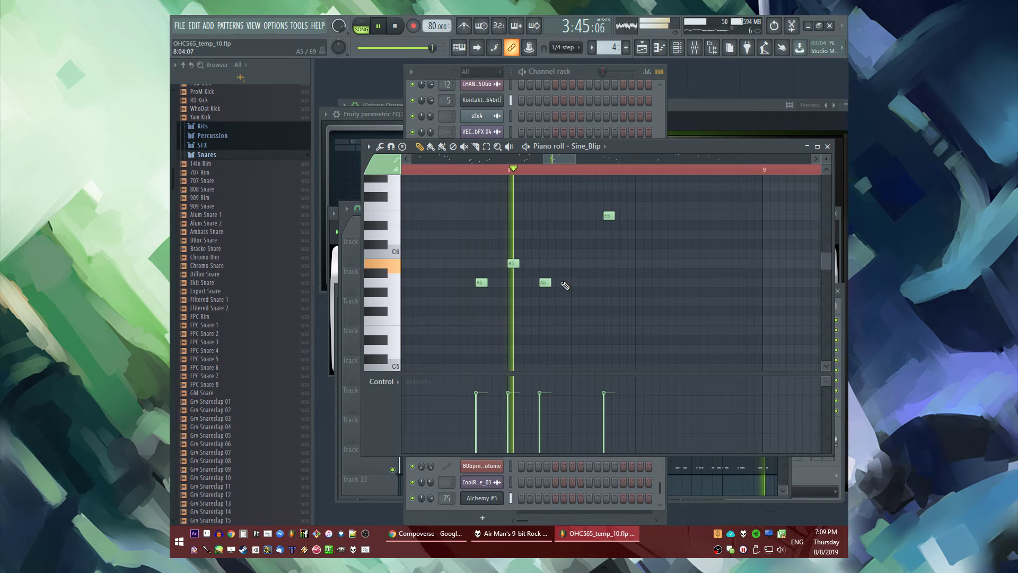
drag(541, 282, 562, 282)
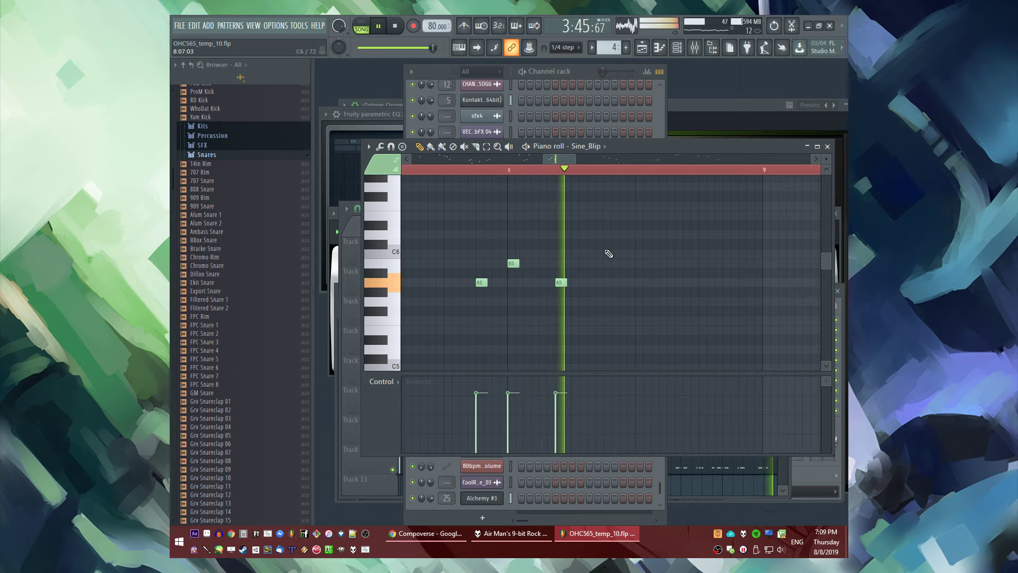
Lower the E6 note in bar 8 to D6 and add a C#6 note at step 9
key(space)
mouse_move(609, 215)
mouse_down()
mouse_move(605, 245)
mouse_move(608, 236)
mouse_up()
key(space)
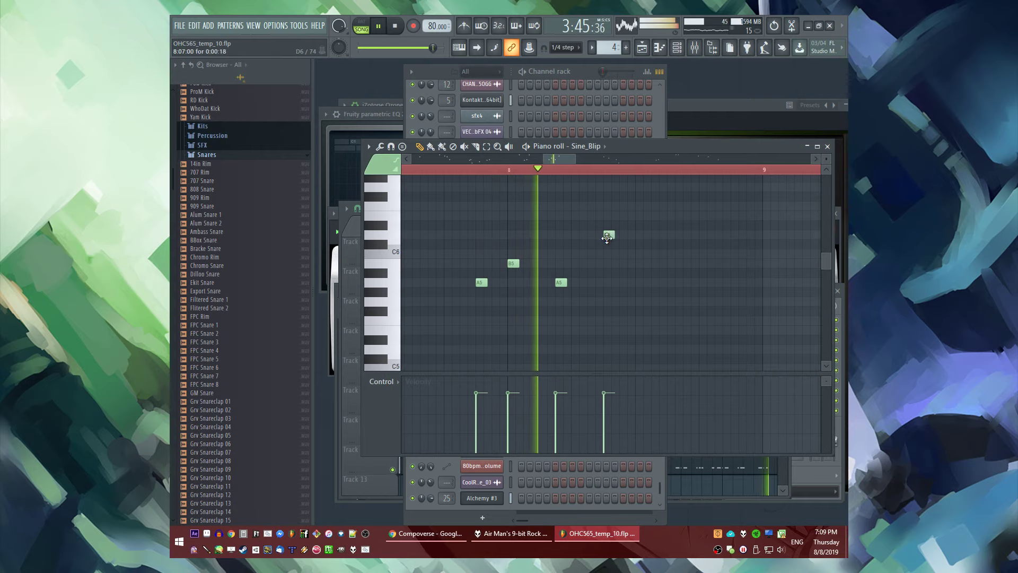
click(640, 244)
key(space)
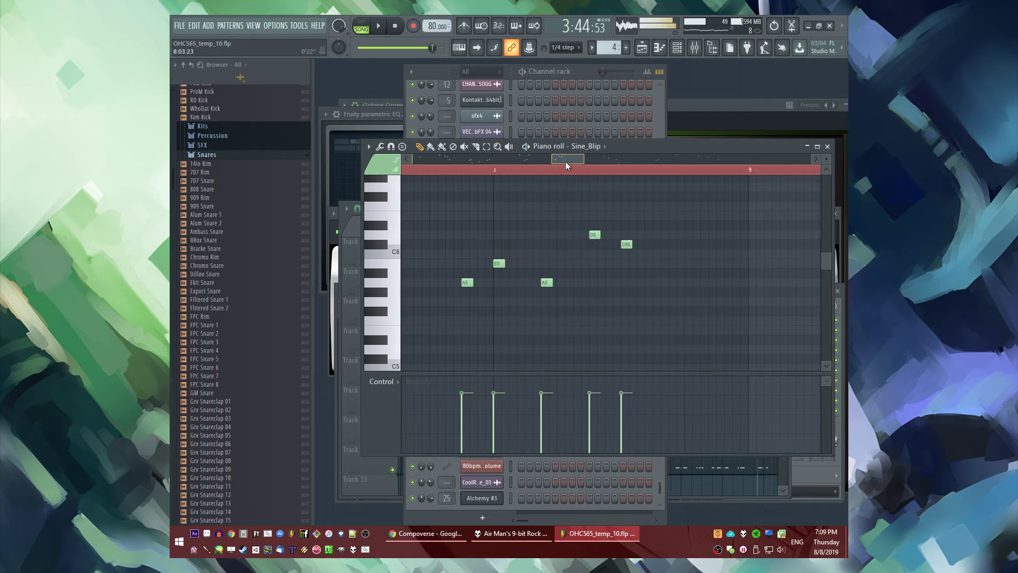
Finish the descending run with A5 at step 12 and E5 at step 15 of bar 8, and A4 on bar 9
drag(565, 161, 584, 161)
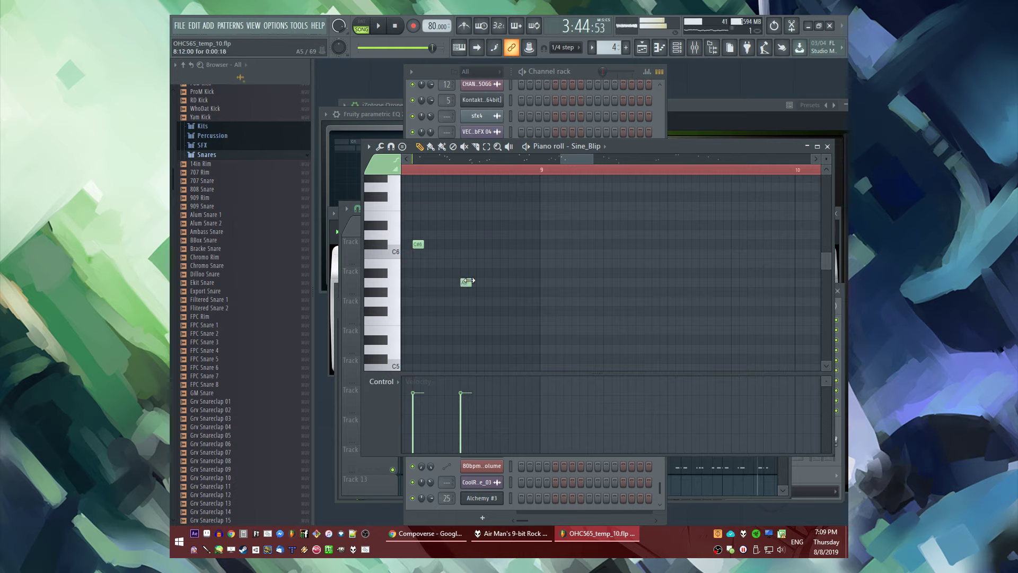
key(space)
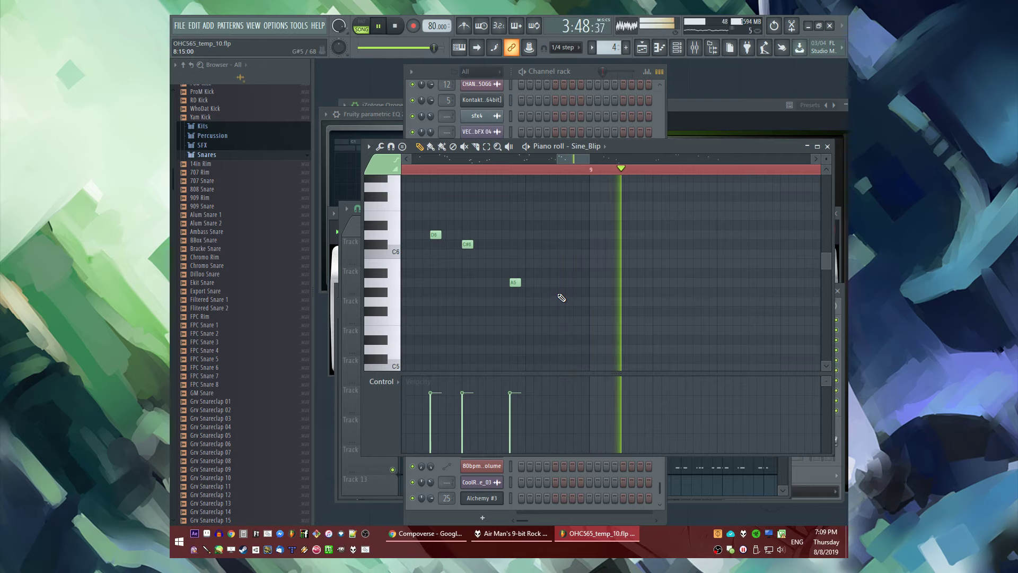
key(space)
scroll(598, 304, down, 2)
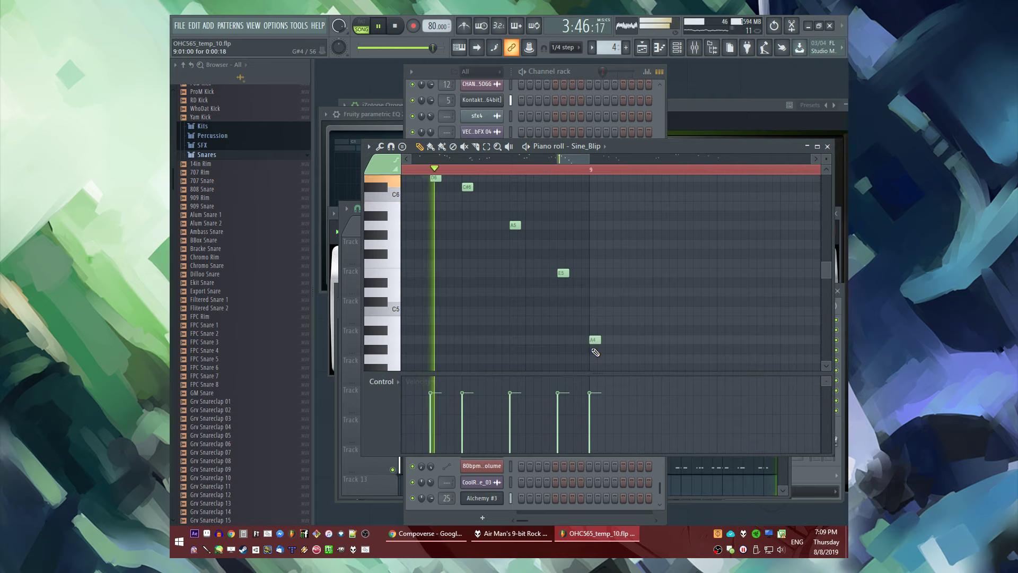
Replace the A5, E5 and A4 ending with D6 at step 11, E6 at step 12, G#5 at step 15, and A5 on bar 9
scroll(594, 340, down, 4)
drag(809, 217, 658, 328)
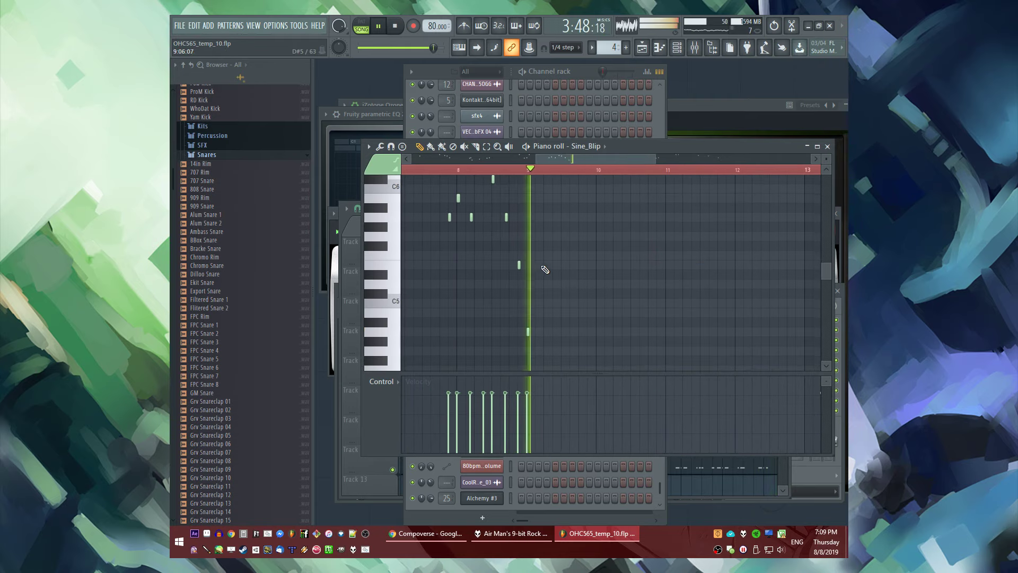
scroll(547, 267, down, 2)
scroll(547, 267, up, 4)
scroll(547, 266, up, 1)
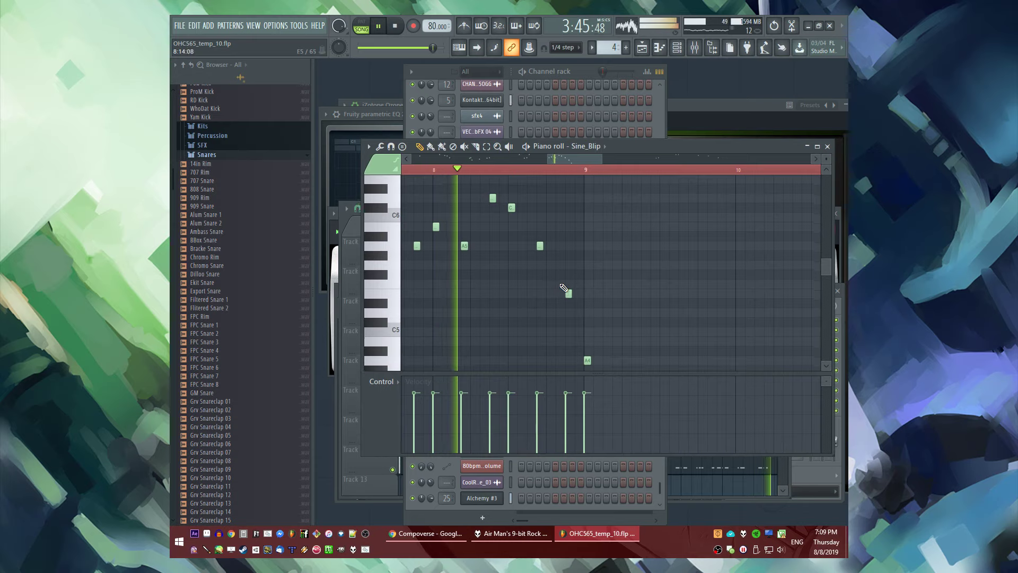
right_click(567, 291)
right_click(586, 357)
key(space)
scroll(555, 260, up, 5)
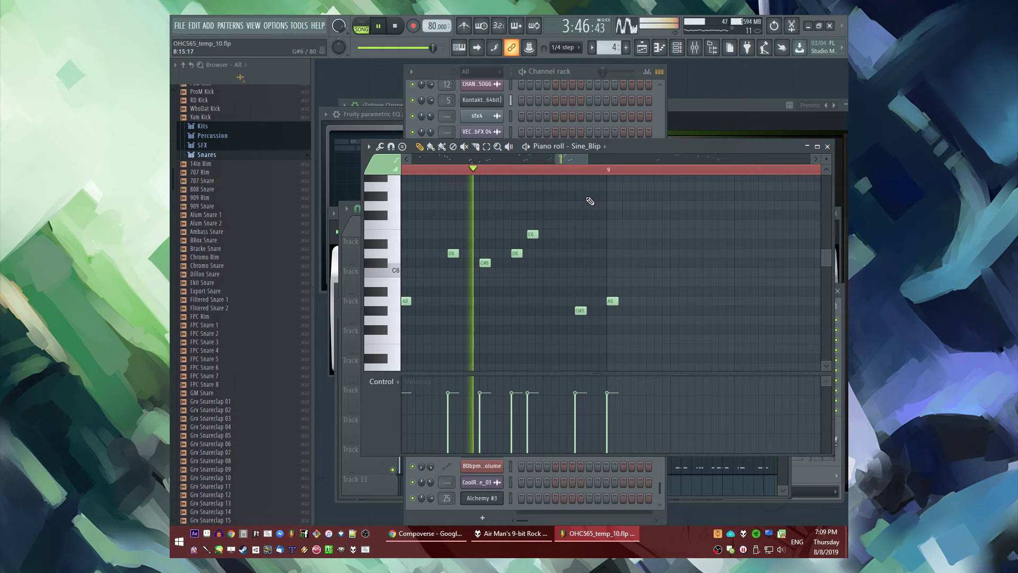
Delete the unused Sine_Blip notes from bar 13 onward in Pattern 4 and return to the playlist
key(F5)
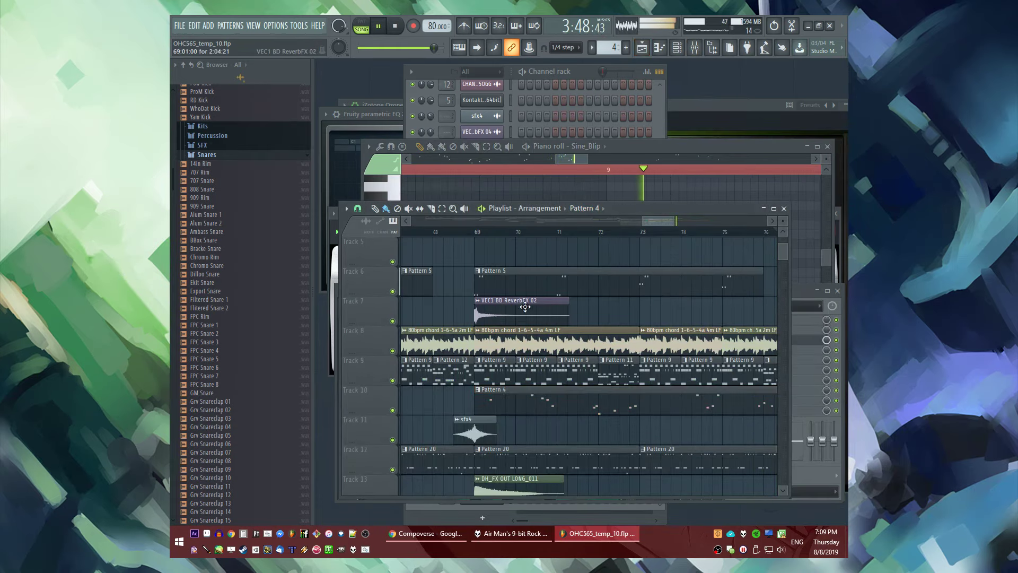
scroll(555, 371, down, 2)
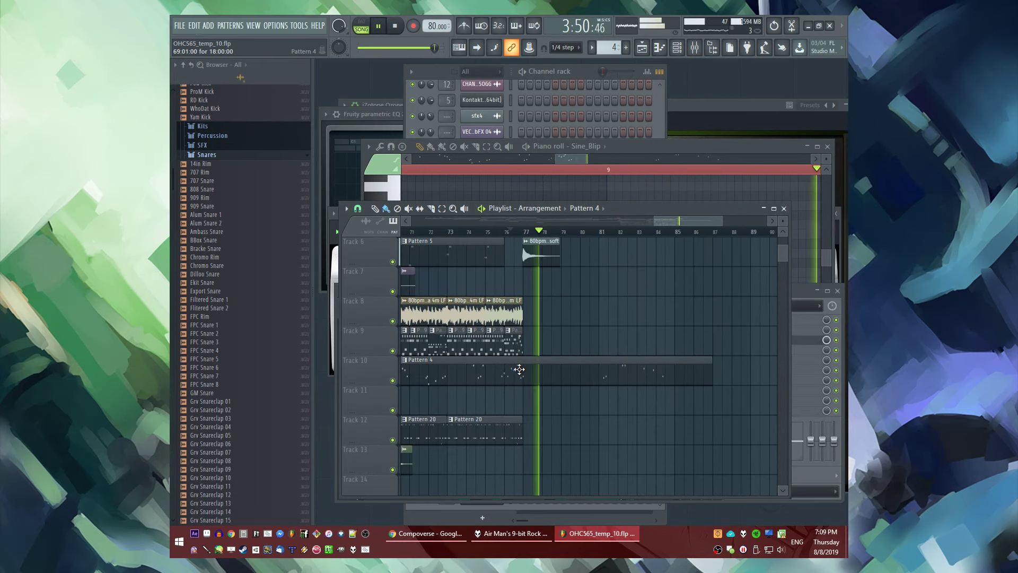
scroll(518, 368, down, 5)
scroll(537, 387, up, 5)
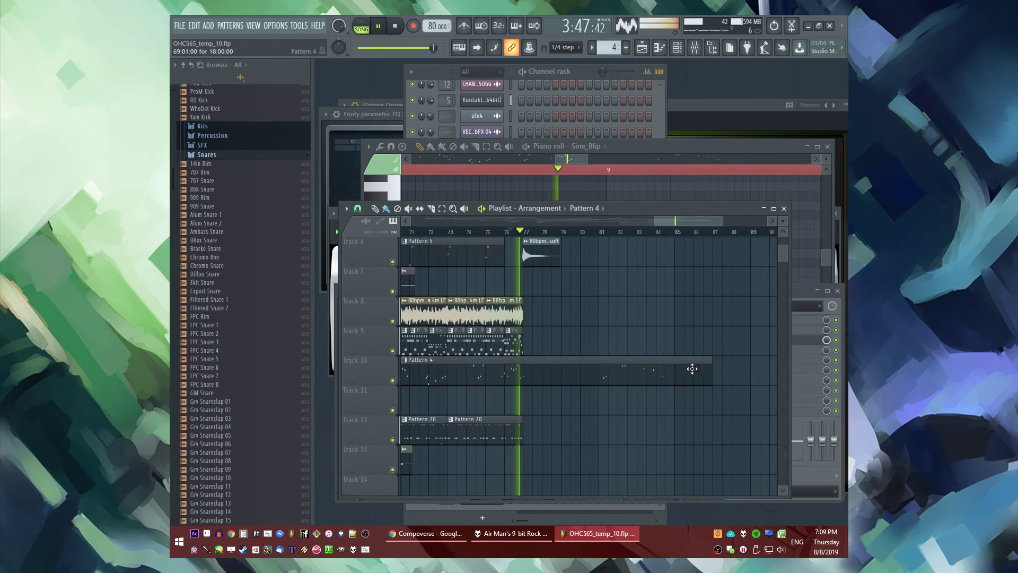
double_click(673, 371)
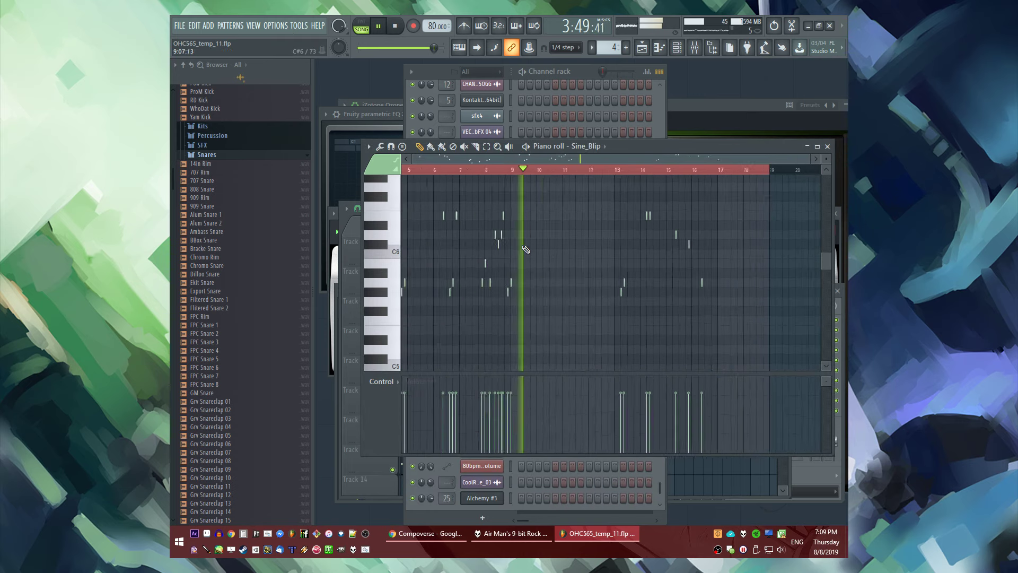
drag(641, 212, 755, 357)
key(F5)
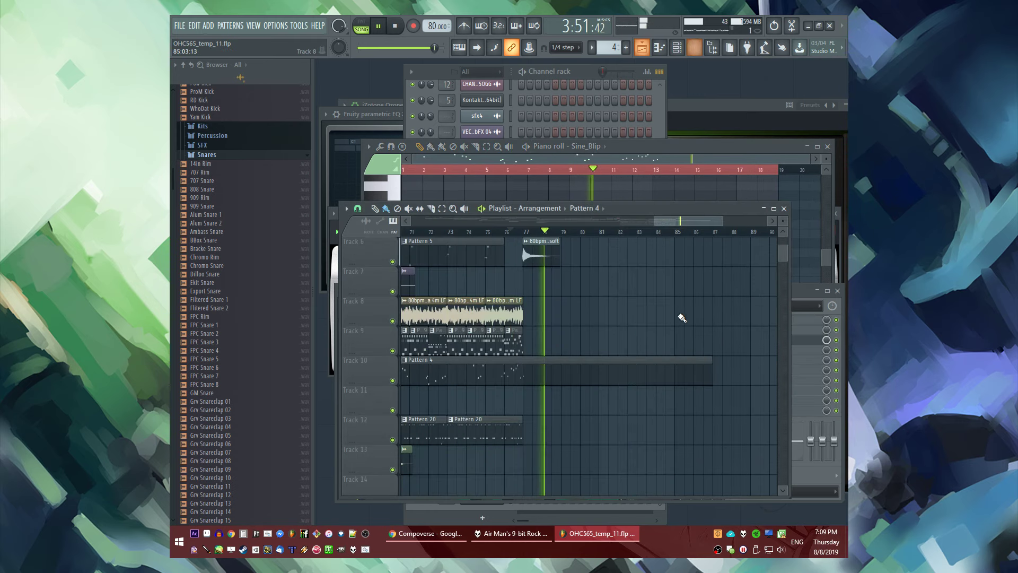
Play the song's opening section from around bar 7 to review its strum and effect clips
scroll(654, 329, up, 1)
click(555, 314)
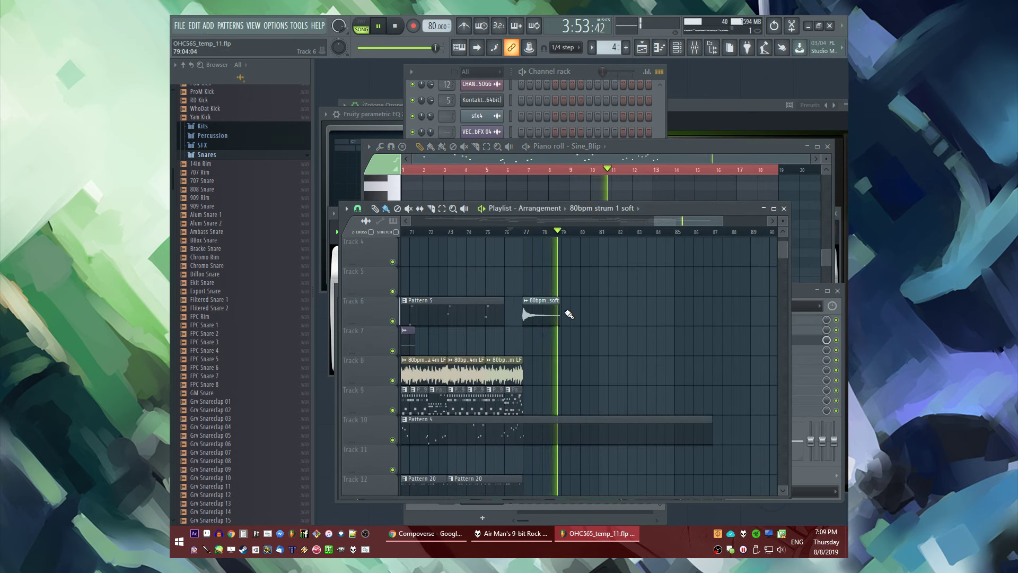
scroll(493, 302, down, 5)
key(space)
scroll(432, 249, up, 2)
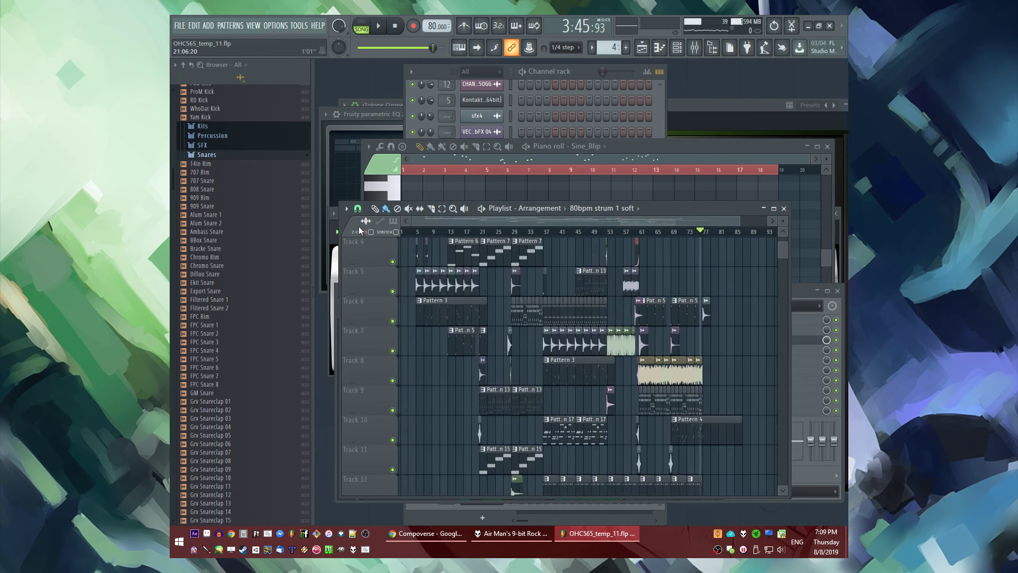
click(425, 231)
key(space)
scroll(454, 236, up, 3)
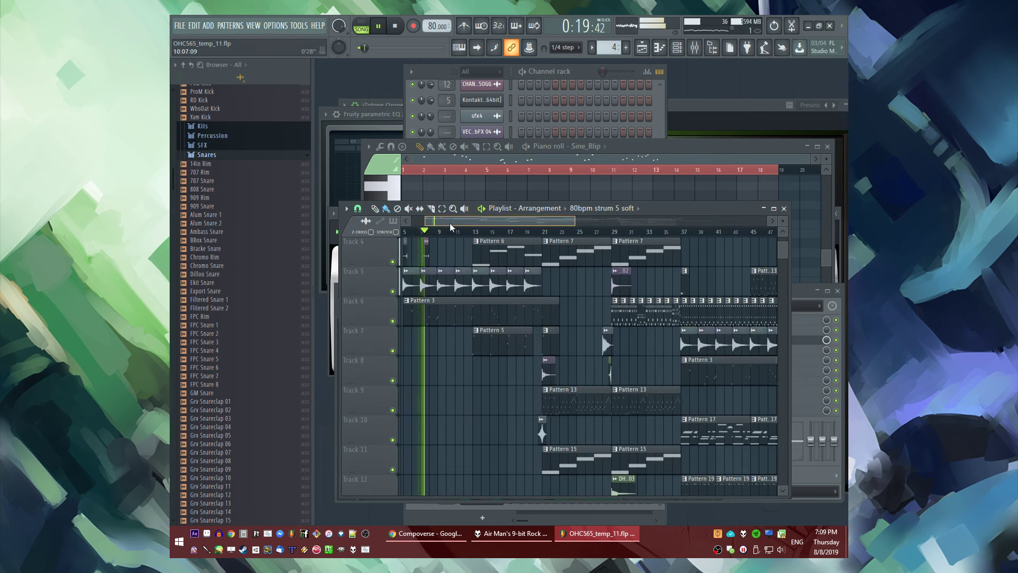
Copy the four strum clips and accompanying effect clips on Tracks 3 to 5 from bar 5 to bar 77, removing the single strum on Track 6
scroll(409, 284, up, 2)
scroll(429, 301, up, 3)
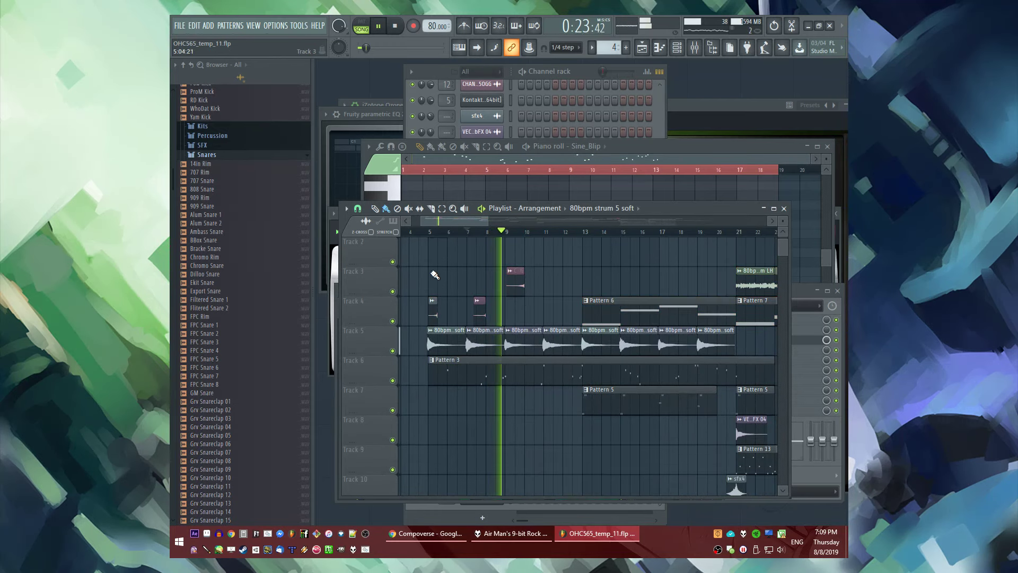
drag(422, 269, 555, 337)
scroll(637, 366, down, 4)
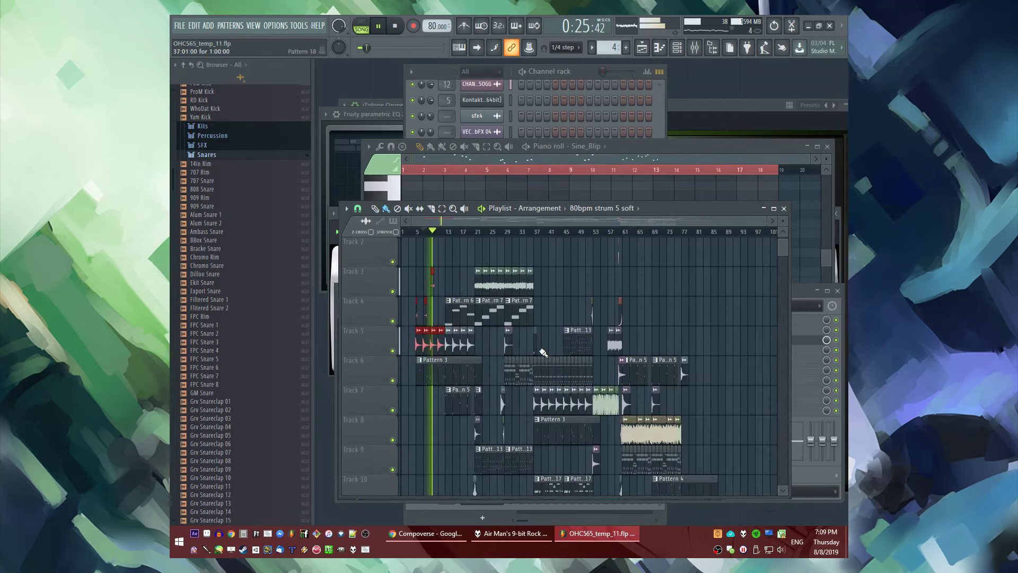
scroll(710, 387, up, 4)
key(ctrl+v)
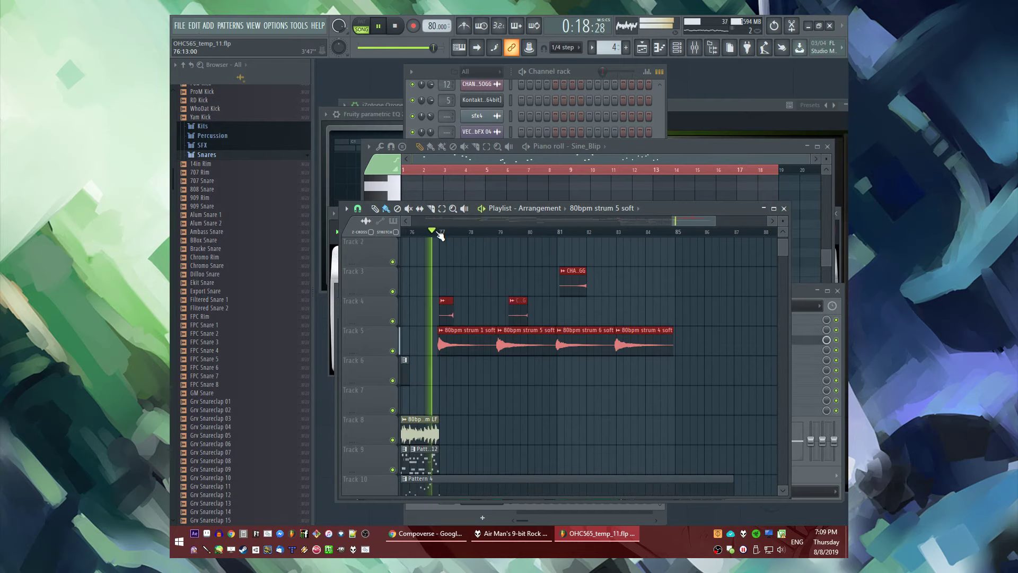
click(471, 274)
Place a copy of the VEC1 BD ReverbFX 02 effect on Track 7 at bar 77
scroll(471, 274, down, 2)
scroll(609, 318, down, 5)
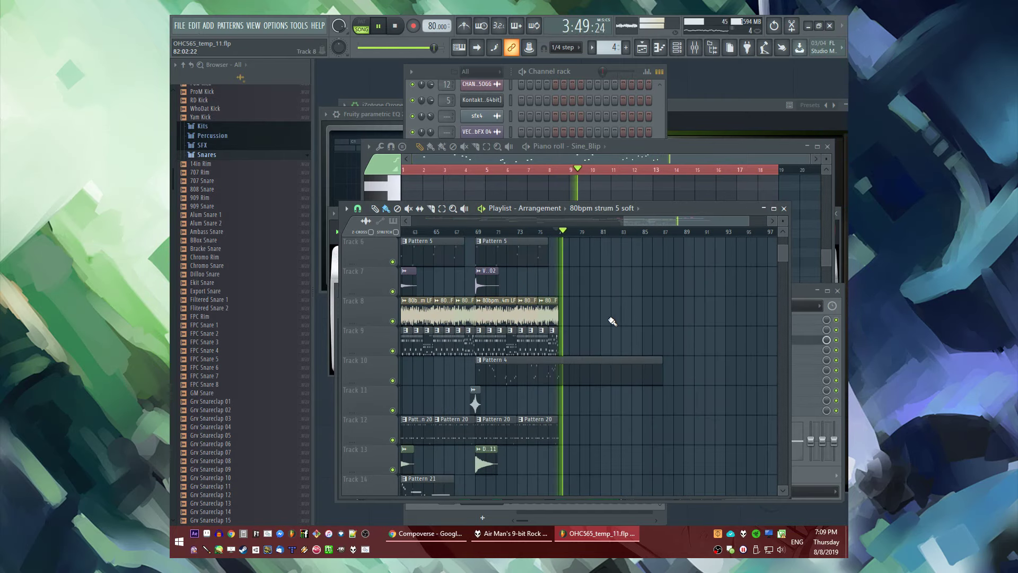
scroll(769, 275, down, 4)
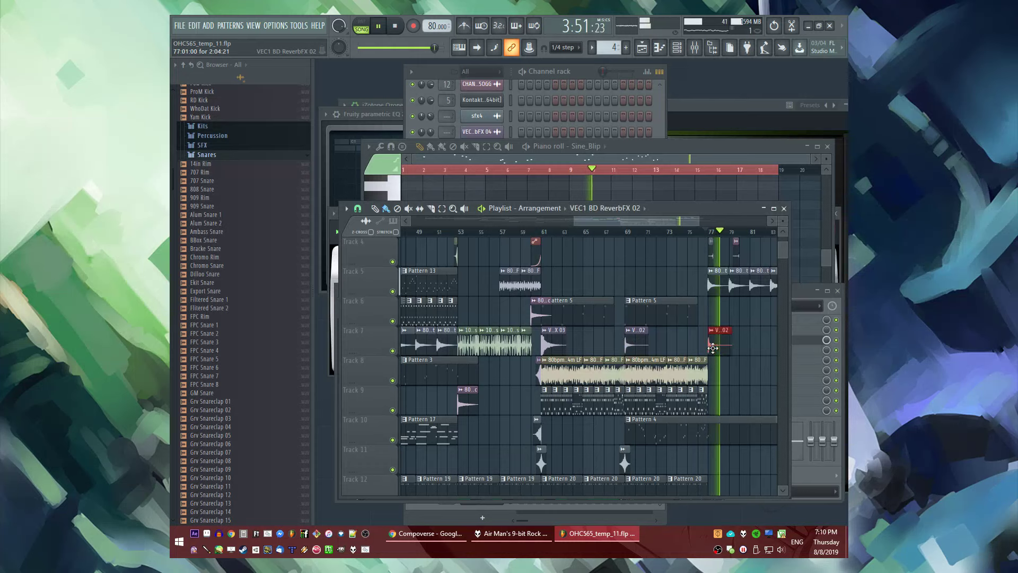
Pick the DM-FX07_15 effect from around bar 28, place it on Track 6 at bar 77 and play from there
scroll(769, 276, up, 3)
scroll(469, 286, up, 4)
scroll(538, 348, down, 3)
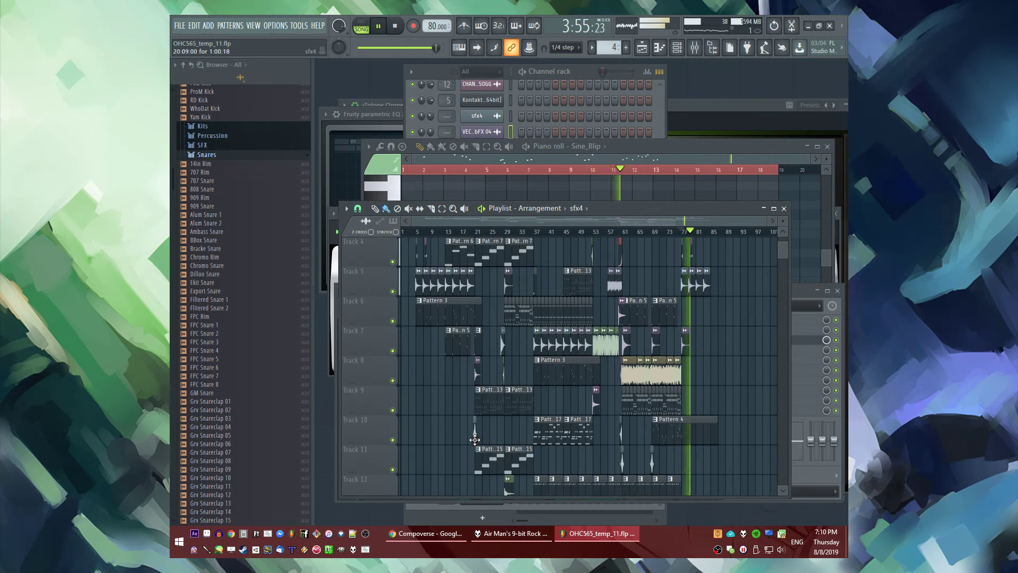
scroll(505, 317, up, 3)
scroll(513, 307, up, 1)
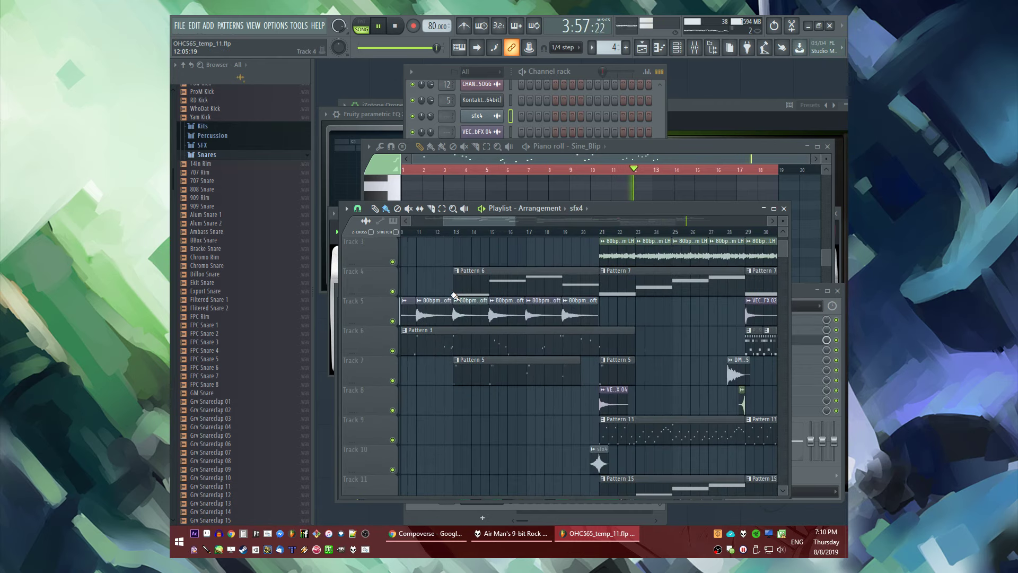
scroll(519, 313, down, 1)
scroll(536, 329, up, 3)
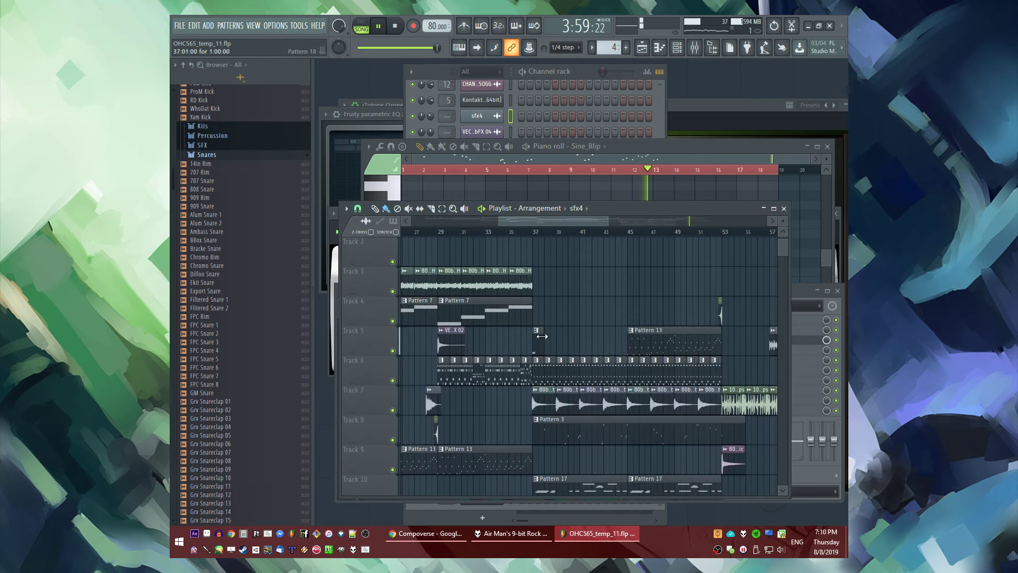
drag(505, 223, 510, 221)
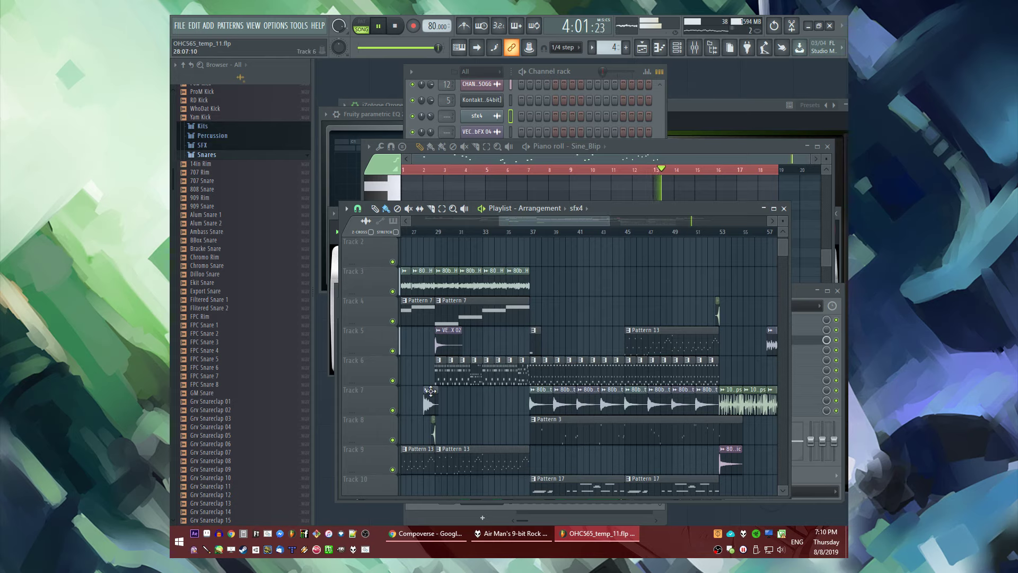
scroll(430, 390, up, 3)
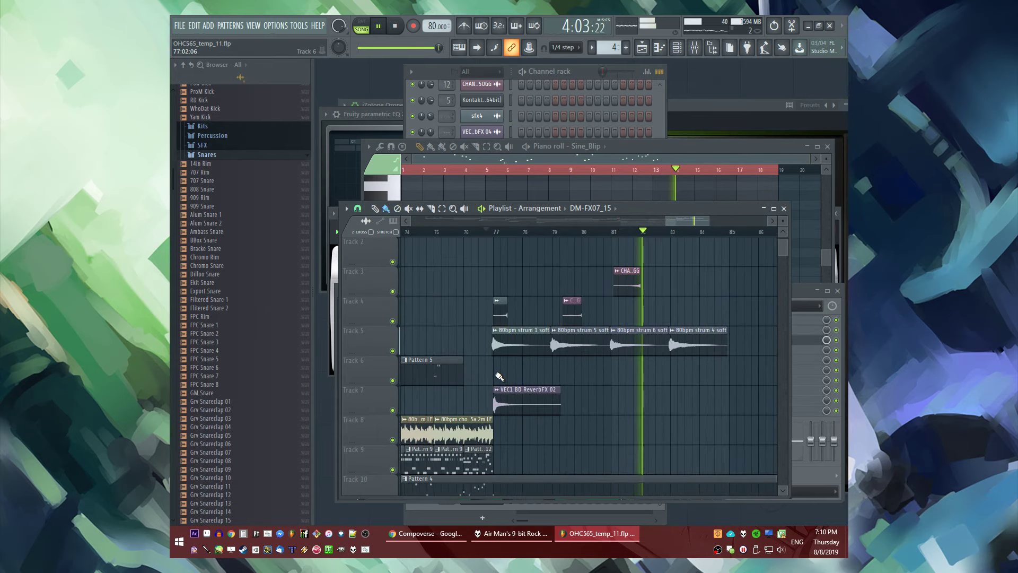
click(500, 377)
click(497, 232)
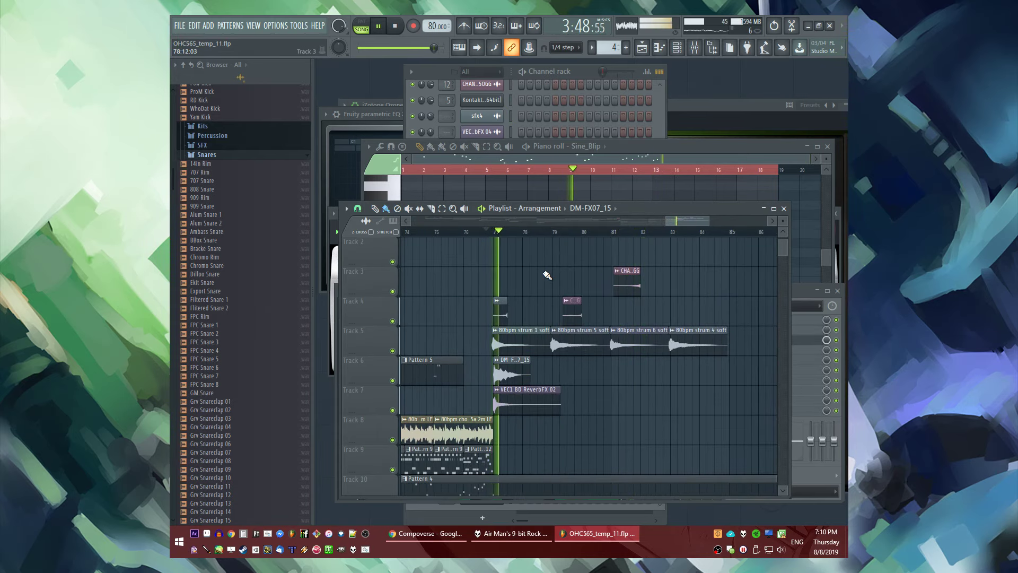
Make the DM-FX07_15 clip at bar 77 unique and adjust its Pogo precomputed effect
right_click(496, 361)
click(515, 440)
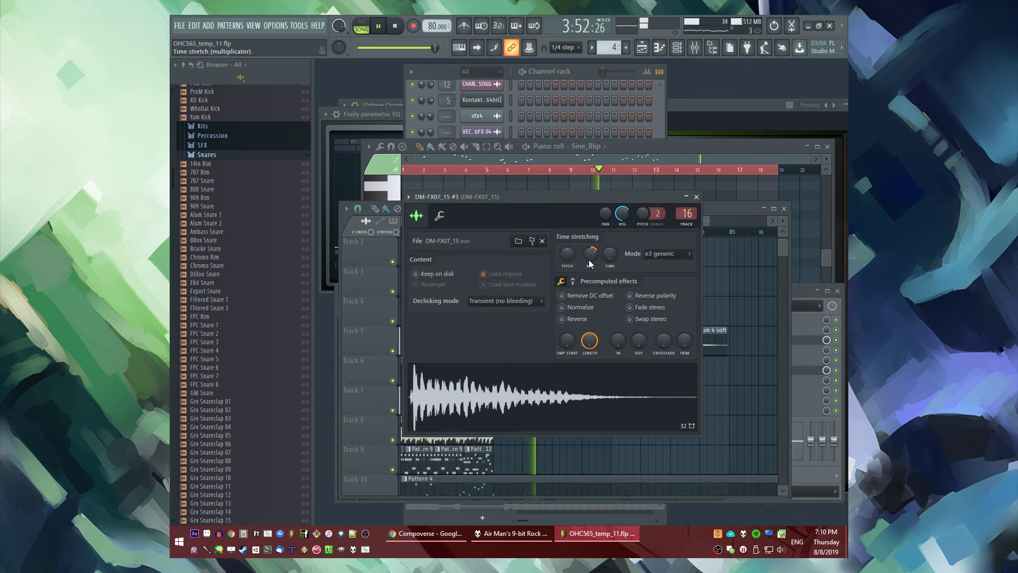
click(573, 282)
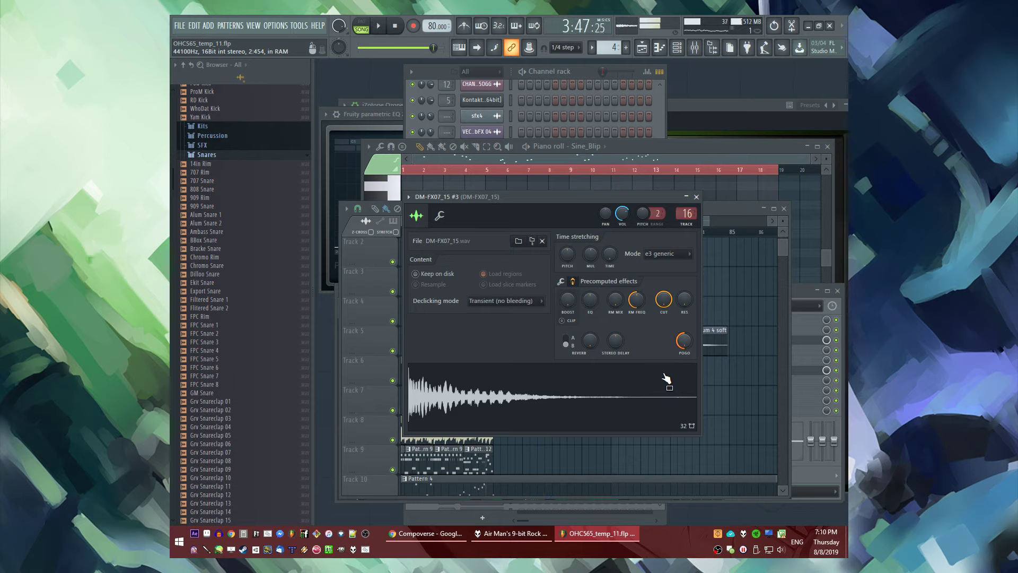
drag(692, 376, 568, 387)
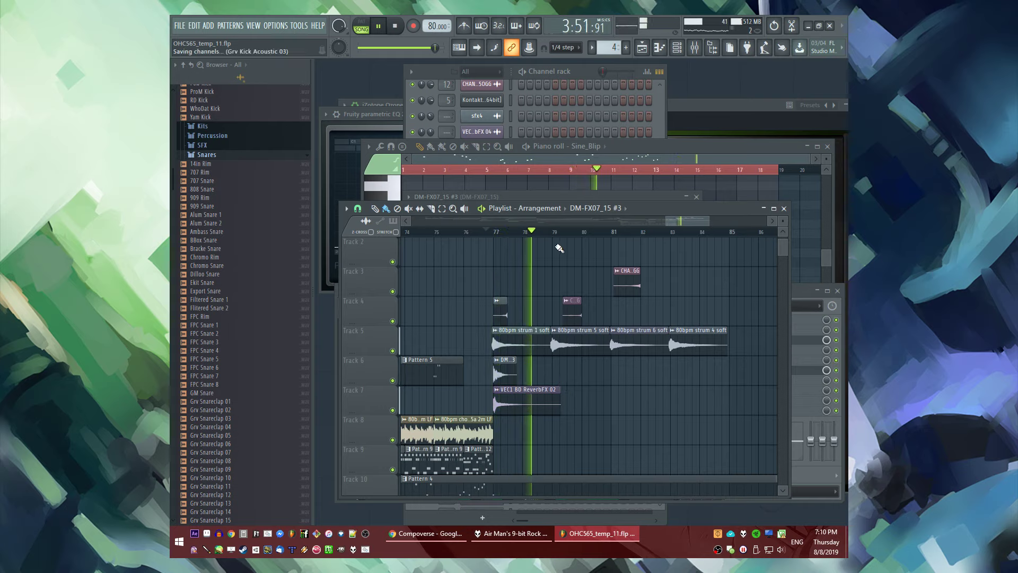
Shorten the Pattern 4 clip on Track 10 to end at bar 79
scroll(566, 340, down, 4)
scroll(570, 336, down, 5)
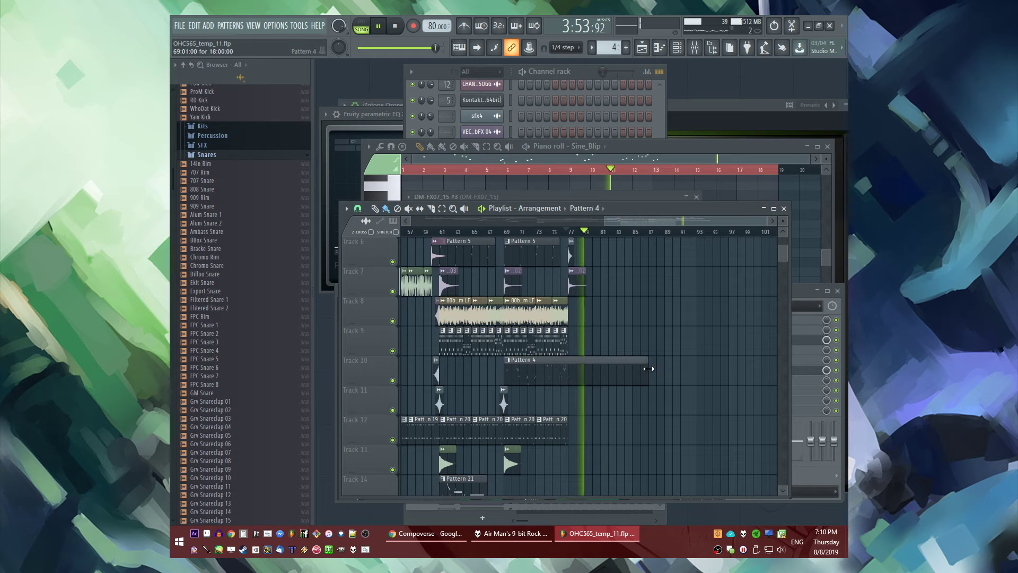
drag(649, 369, 573, 367)
Place an empty Pattern 8 clip on Track 6, half a bar past the start of bar 85
scroll(620, 348, up, 7)
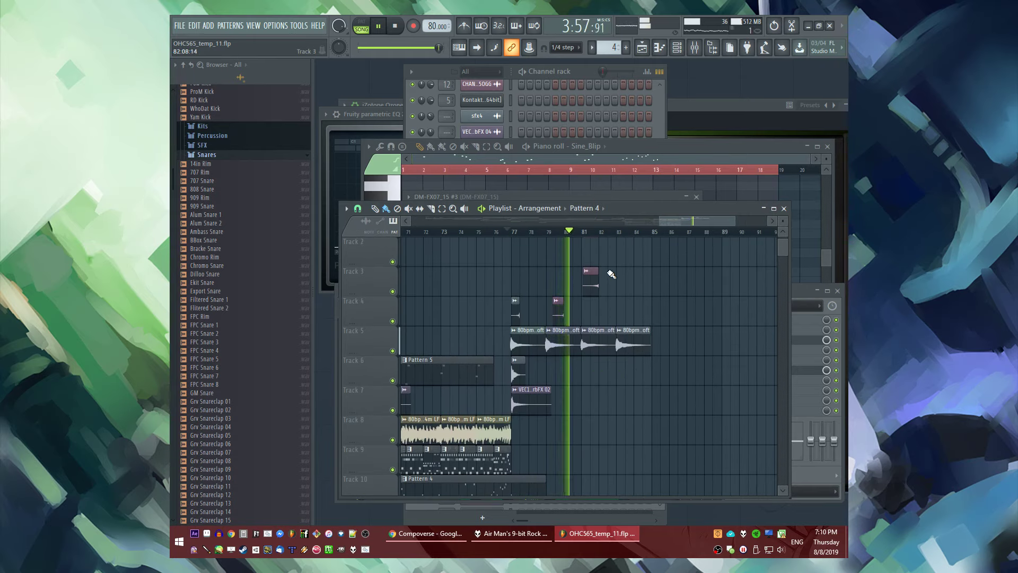
scroll(620, 295, up, 1)
scroll(615, 293, up, 2)
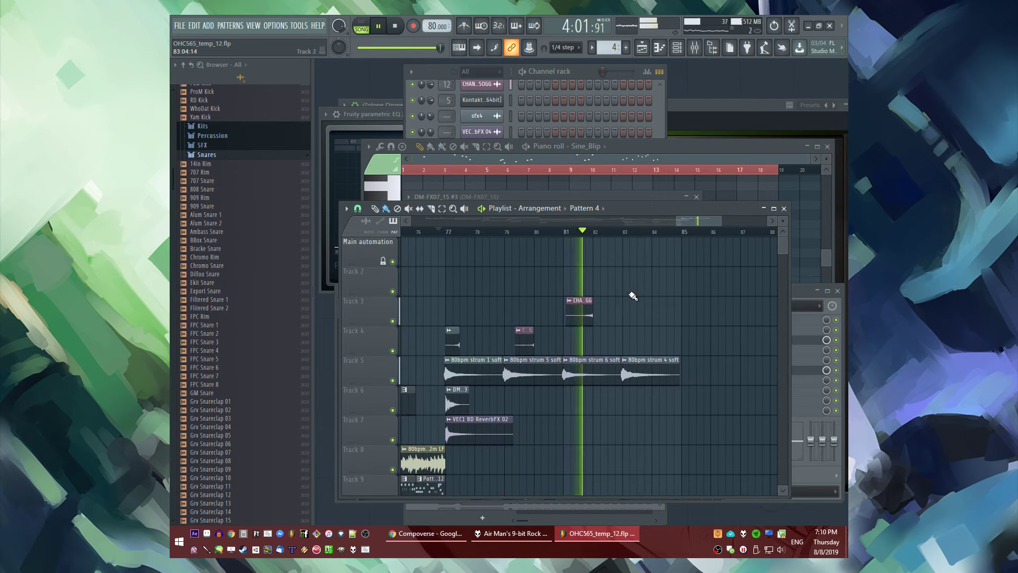
click(686, 403)
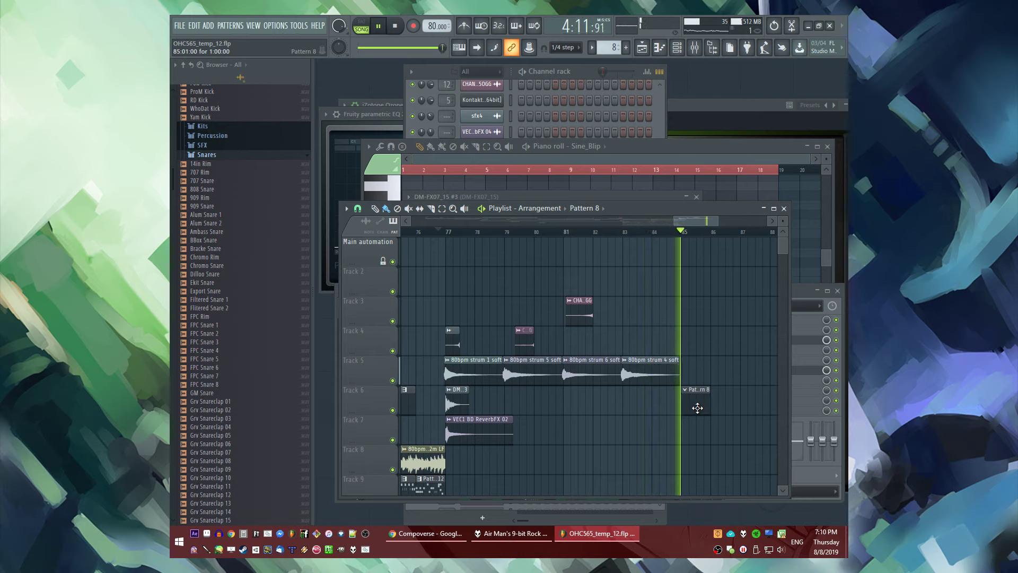
mouse_move(698, 408)
mouse_down()
mouse_move(724, 411)
mouse_move(710, 408)
mouse_up()
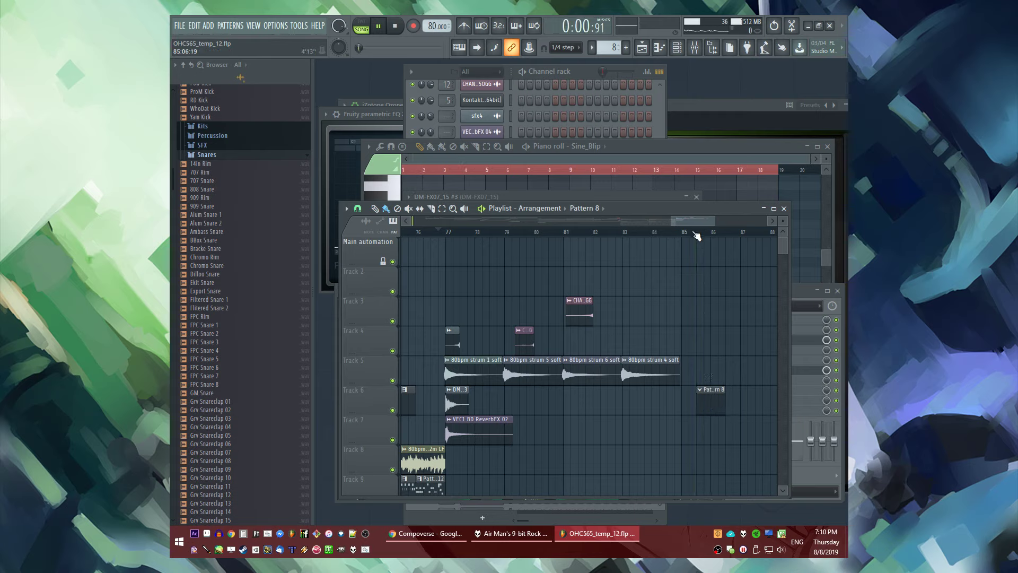
Play the arrangement briefly from around bar 27 and stop playback
scroll(546, 233, down, 5)
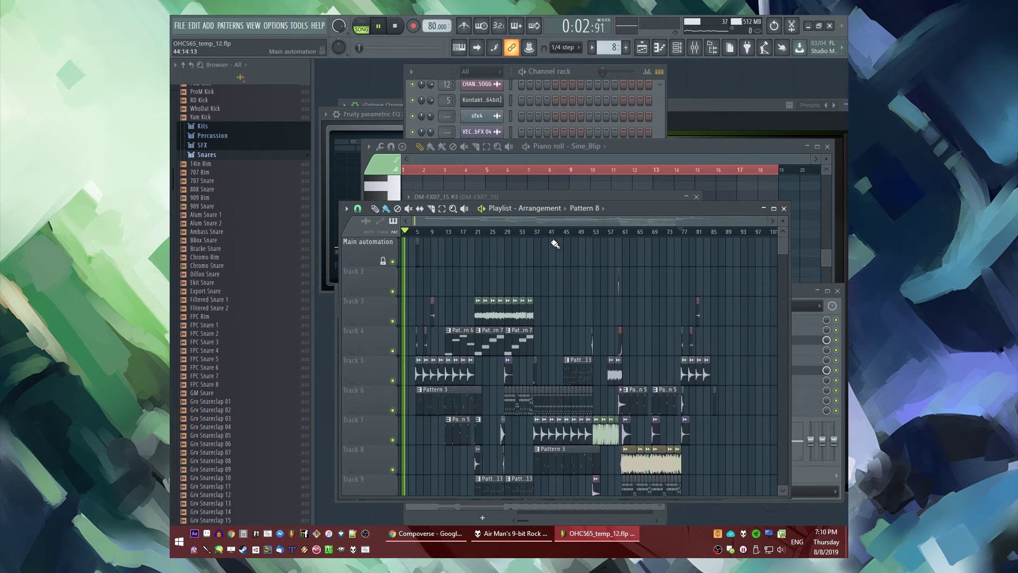
click(498, 232)
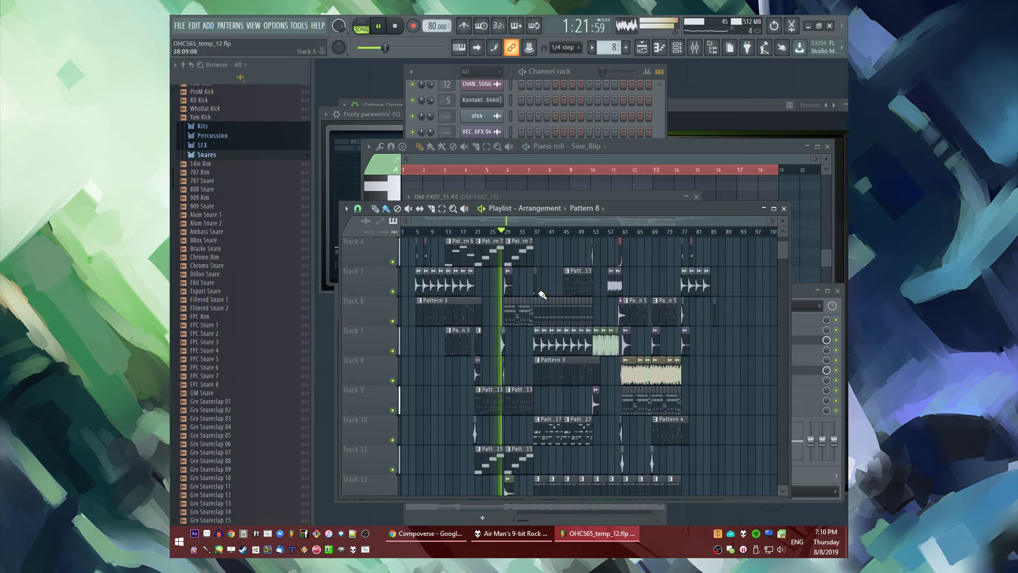
scroll(524, 247, up, 2)
key(space)
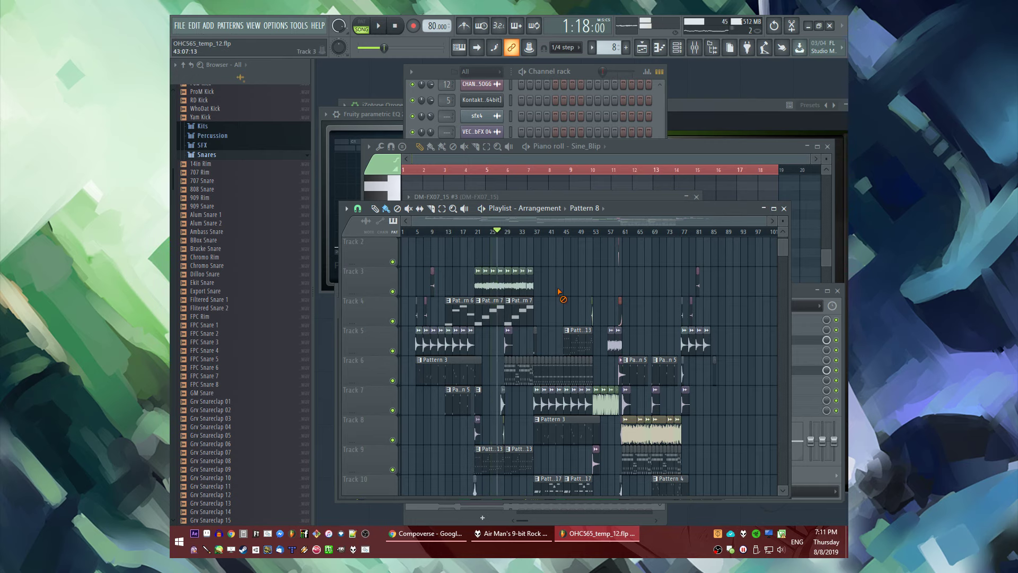
Switch to foobar2000 and jump to about 4:15 in Air Man's 9-bit Rock and Roll
click(531, 537)
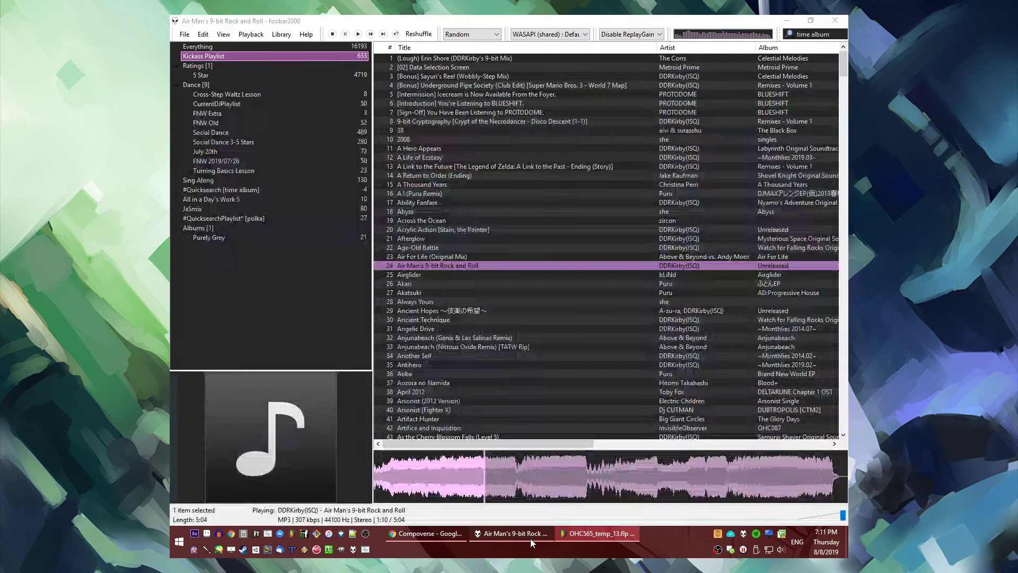
click(772, 462)
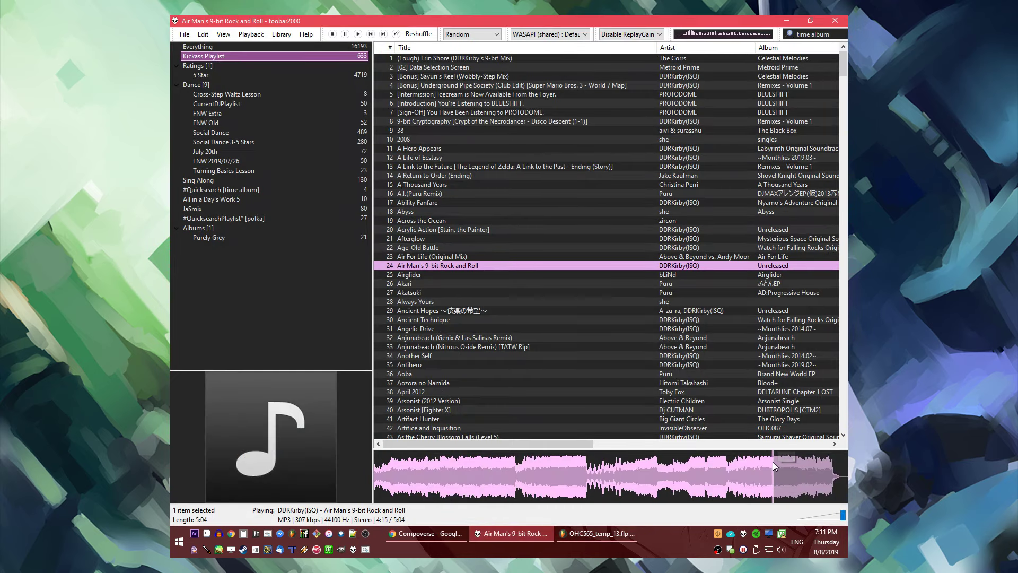
Return to the FL Studio project, reposition the Ozone 5 window and run a project macro
click(599, 532)
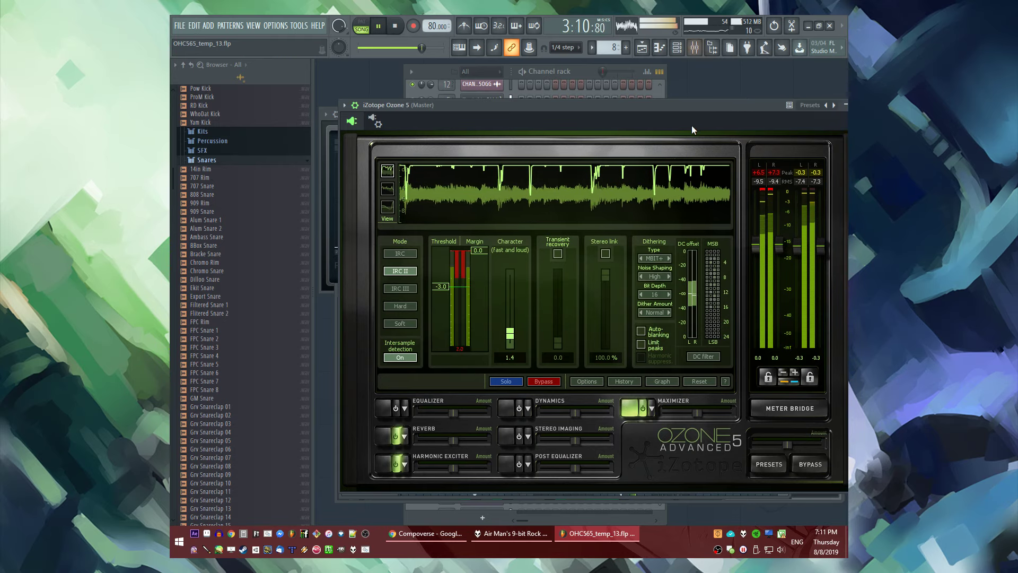
key(F5)
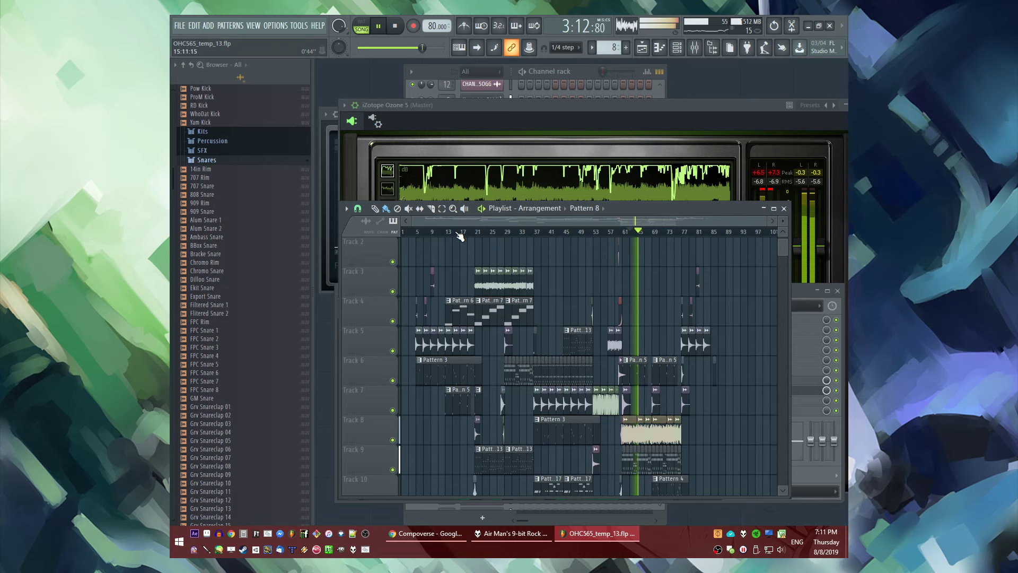
scroll(541, 265, down, 2)
ctrl+scroll(625, 289, up, 4)
drag(589, 108, 564, 117)
click(299, 25)
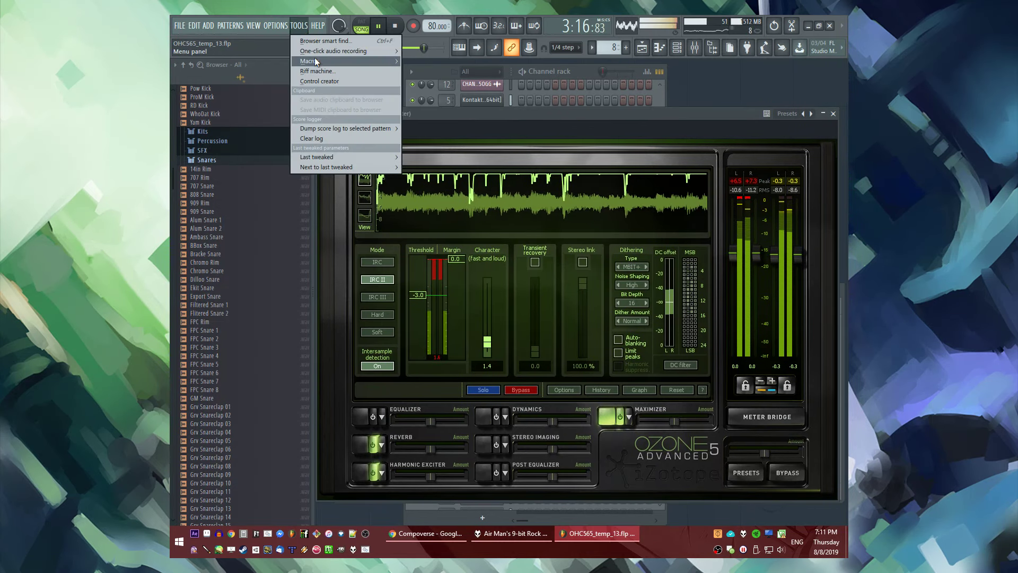
mouse_move(345, 61)
click(456, 142)
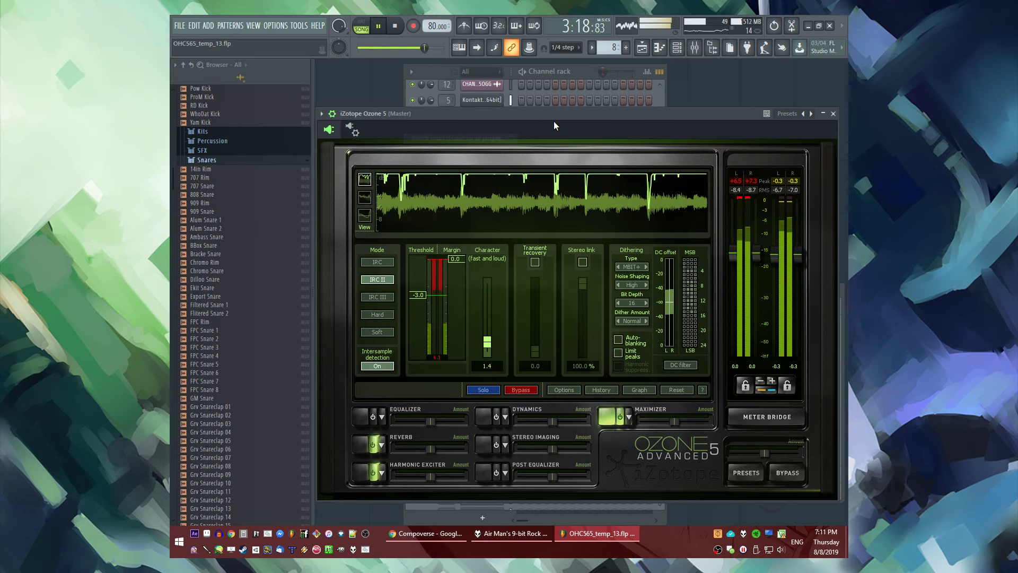
Review the closing section's clips in the playlist and replay the arrangement from about bar 61
key(F5)
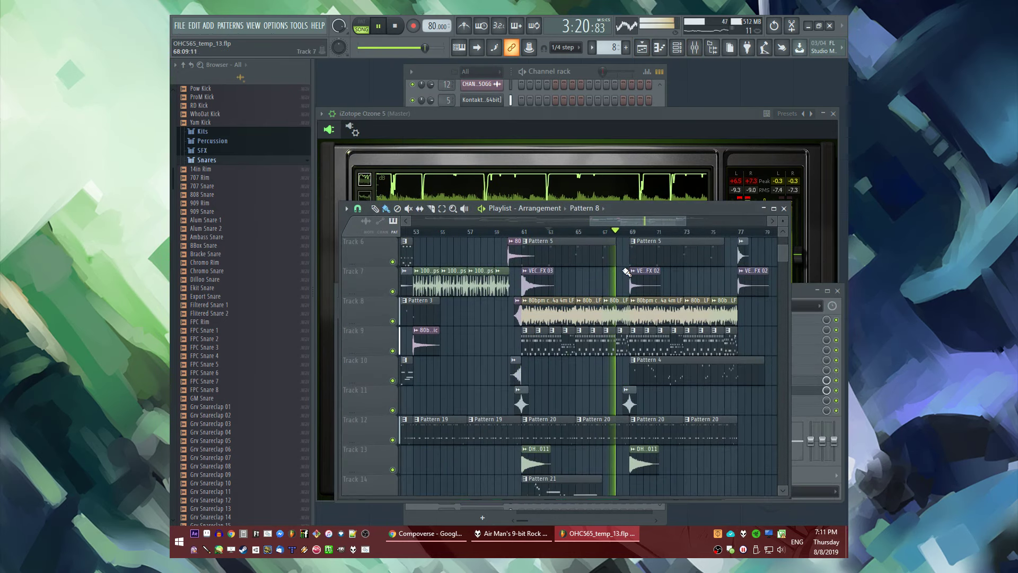
scroll(610, 259, up, 1)
scroll(619, 275, down, 1)
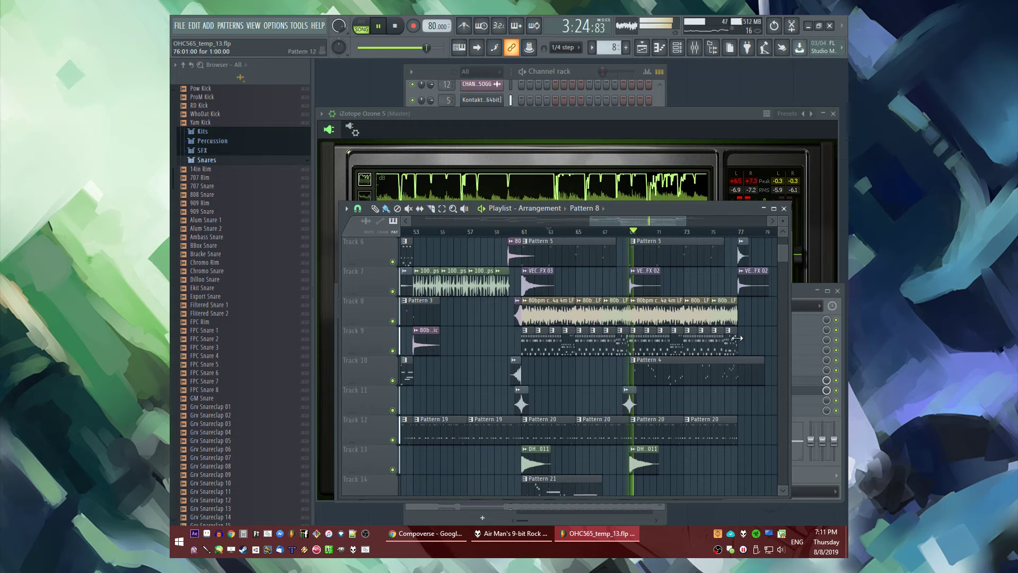
scroll(697, 365, up, 1)
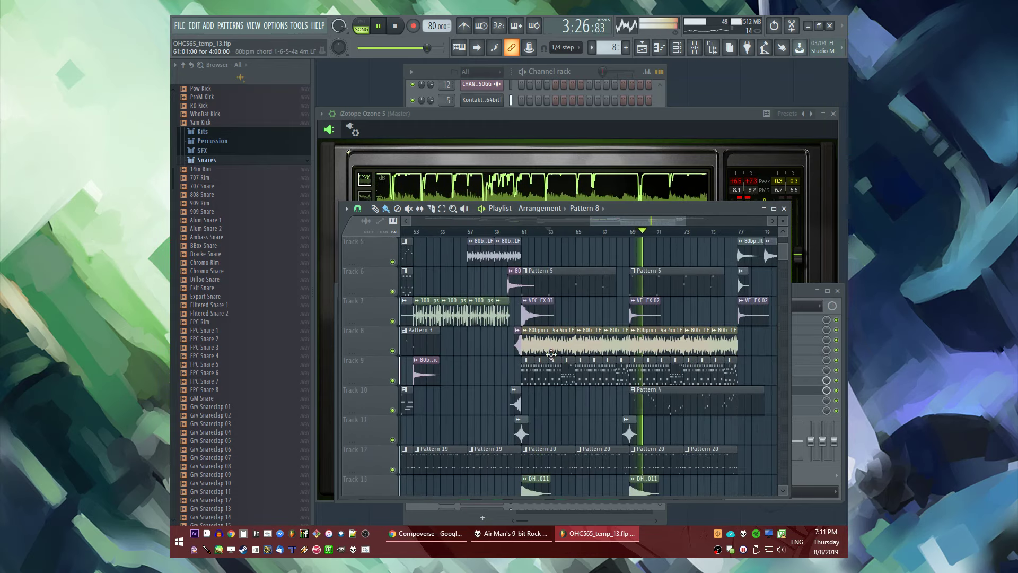
scroll(698, 365, up, 4)
scroll(638, 302, down, 5)
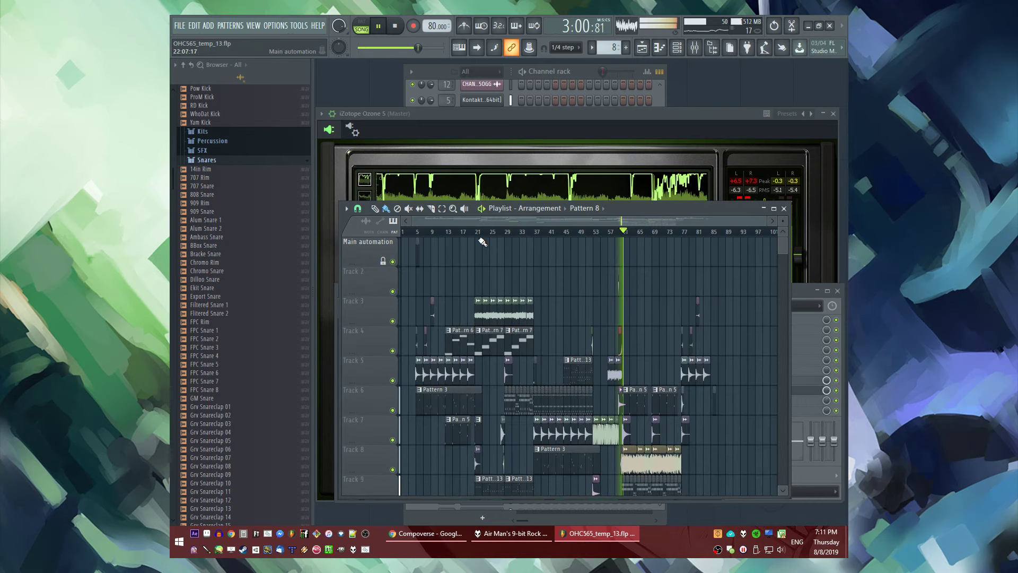
scroll(617, 339, up, 5)
scroll(614, 348, down, 5)
On the FT_50 mixer track's parametric EQ, set band 6 to 4512 Hz and band 1 to 187 Hz
key(F9)
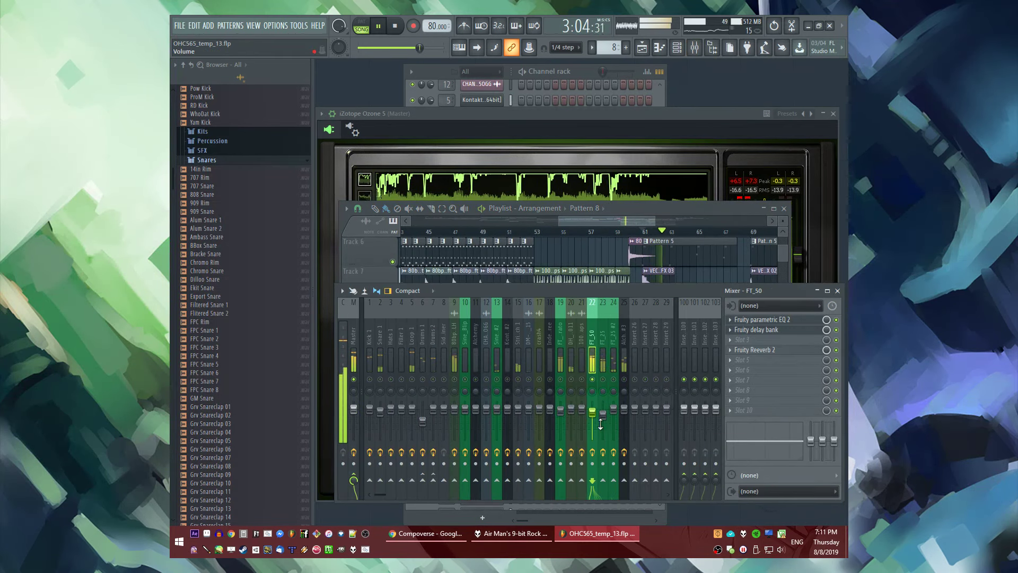
click(756, 330)
click(762, 319)
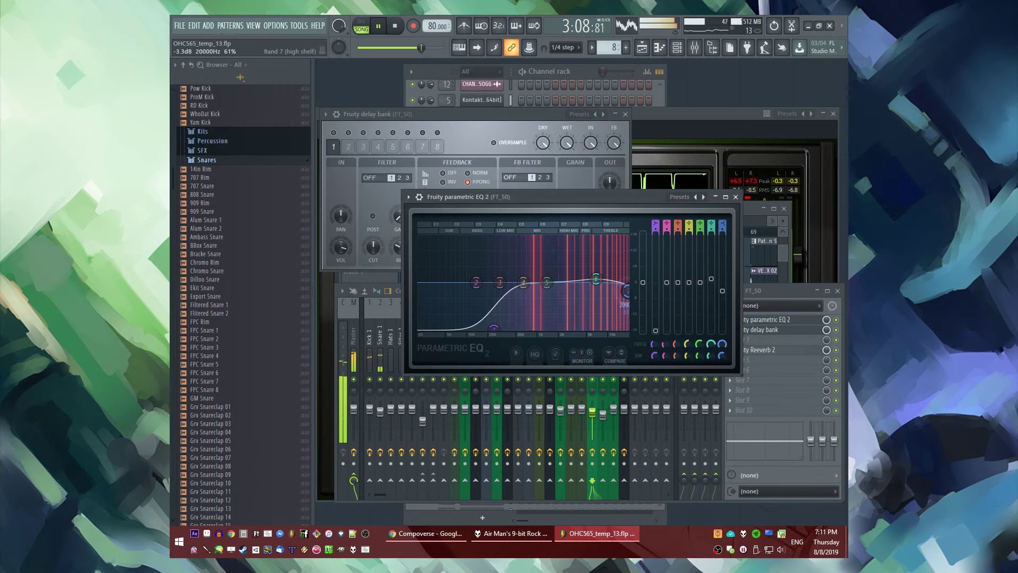
drag(596, 279, 590, 280)
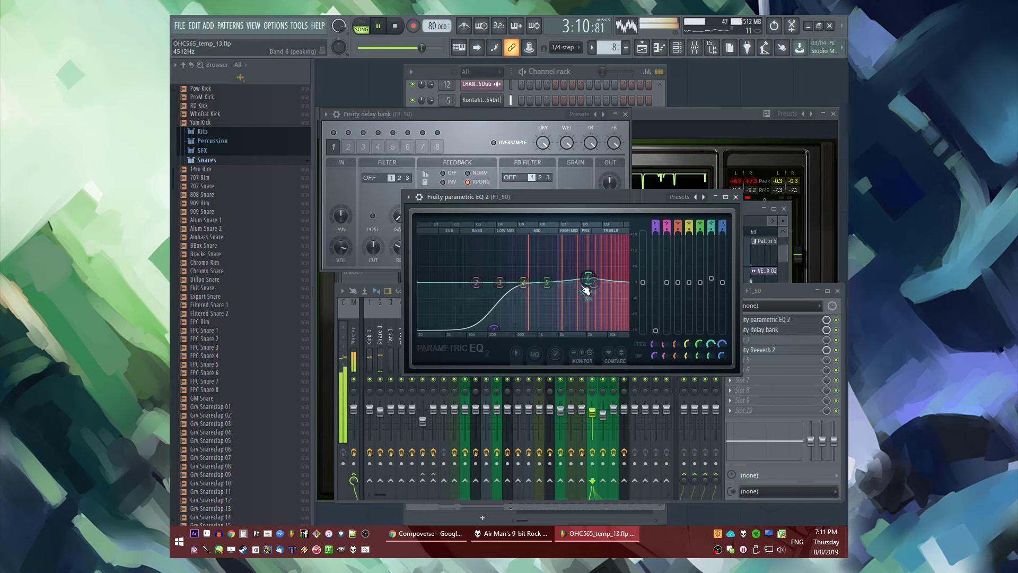
drag(493, 328, 485, 327)
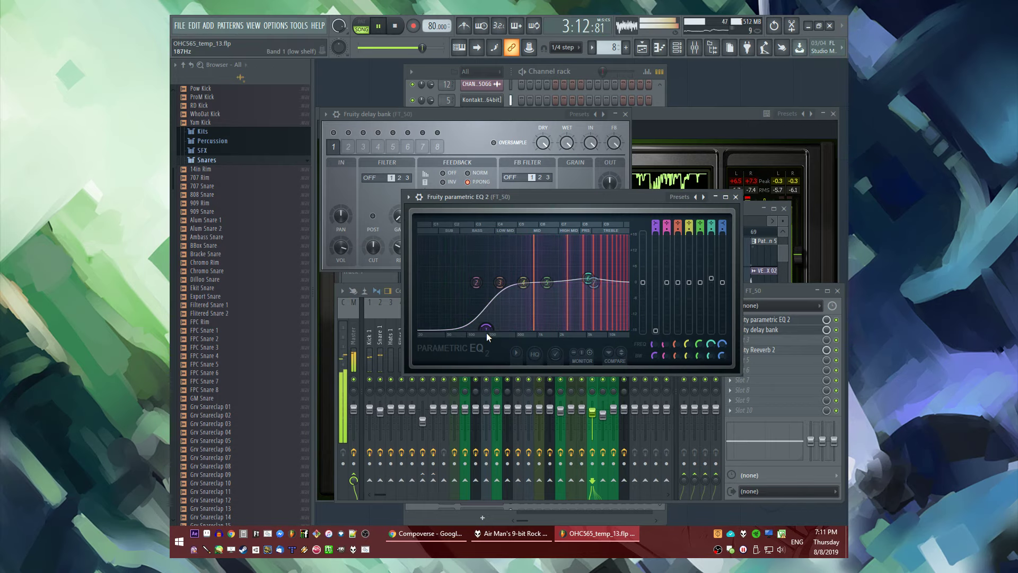
click(736, 197)
Check the levels and effects of the FT_25, 80bpm arp 1a 2m LH and Alchemy #3 mixer tracks, briefly soloing the arp
click(604, 355)
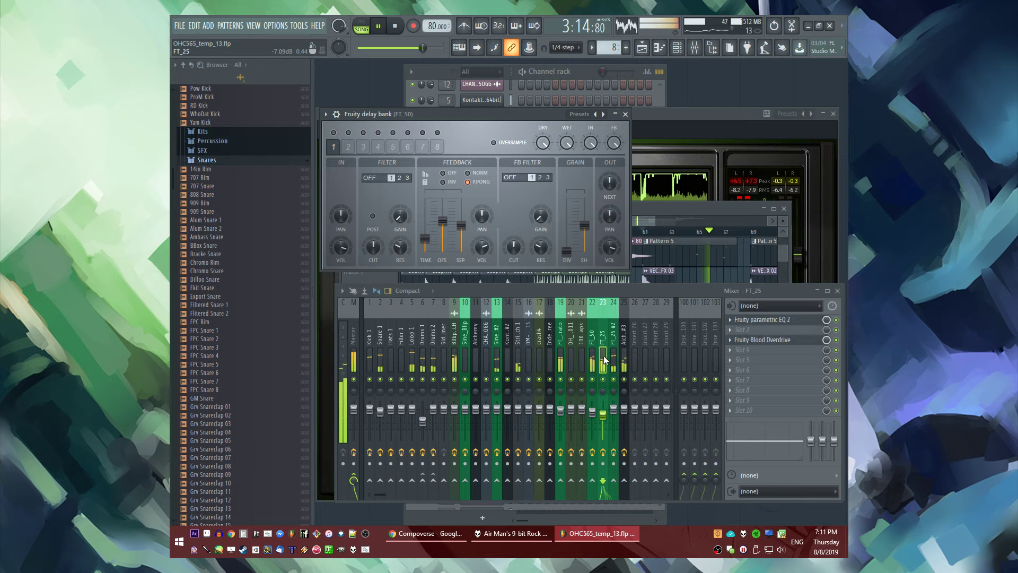
click(614, 358)
click(603, 364)
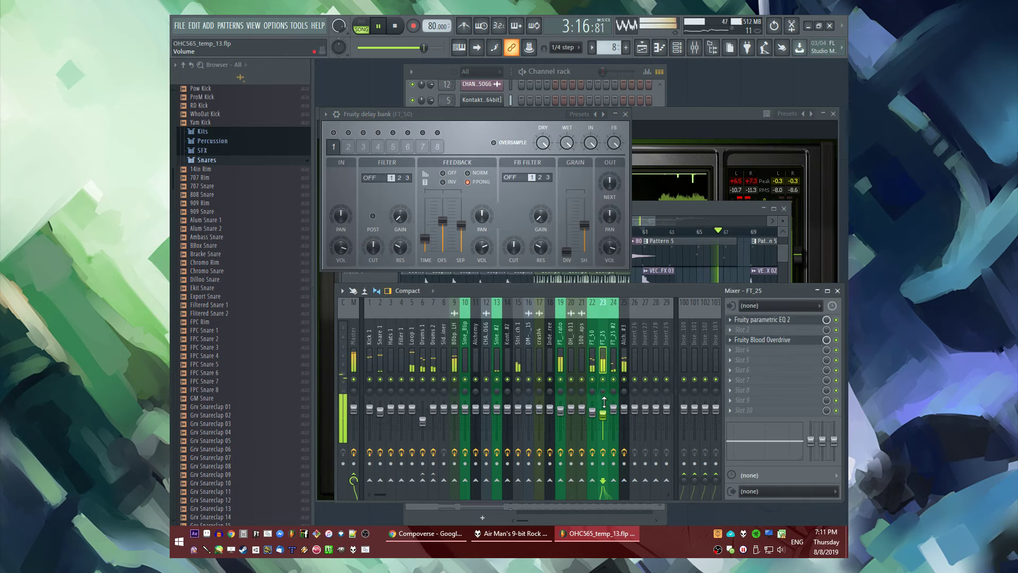
click(517, 362)
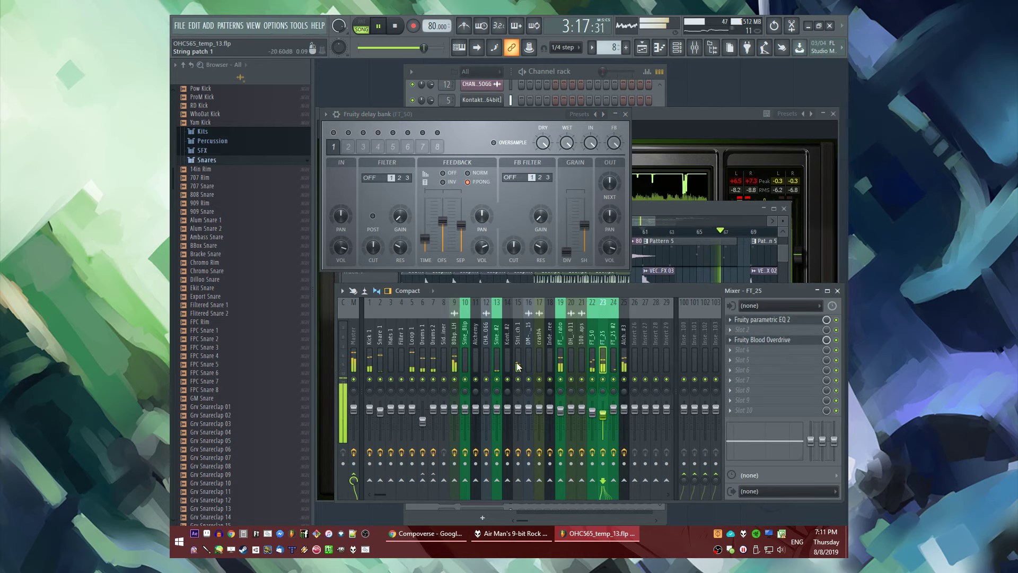
click(454, 352)
click(416, 361)
click(453, 358)
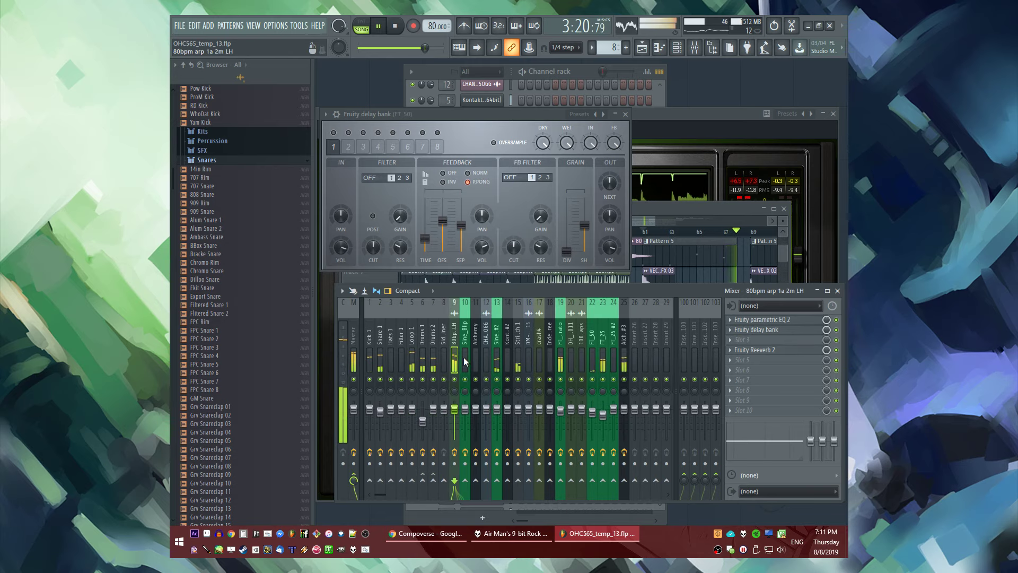
ctrl+click(454, 379)
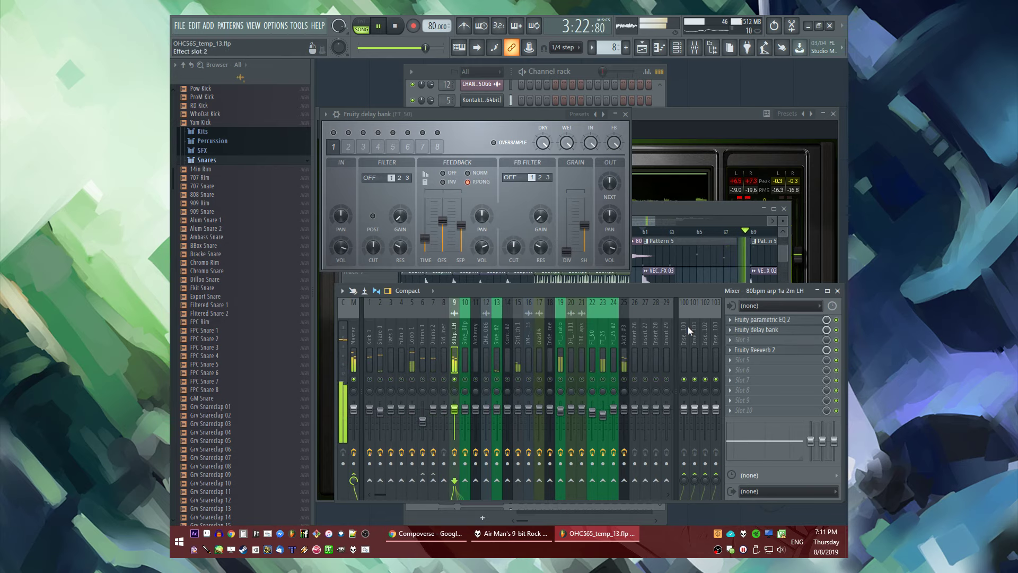
click(624, 345)
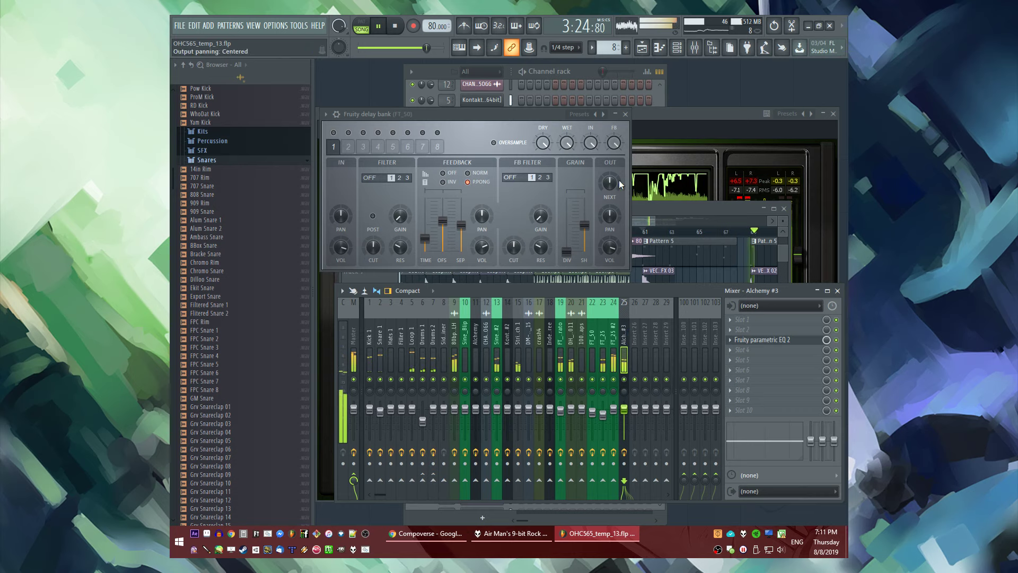
Listen to the arrangement from about bars 17, 21 and 29 while checking the clips in each section
click(631, 208)
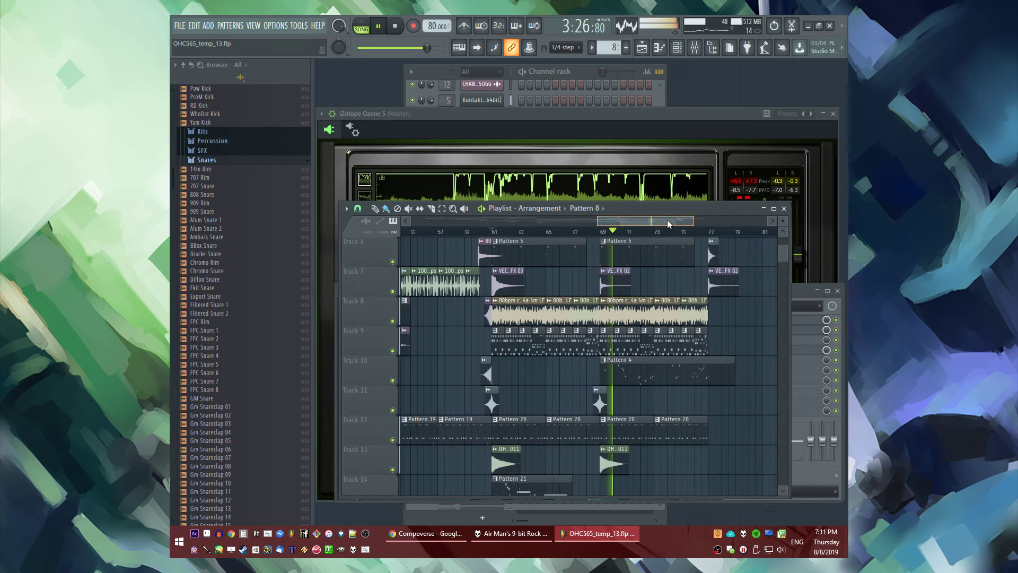
scroll(645, 345, down, 5)
click(464, 234)
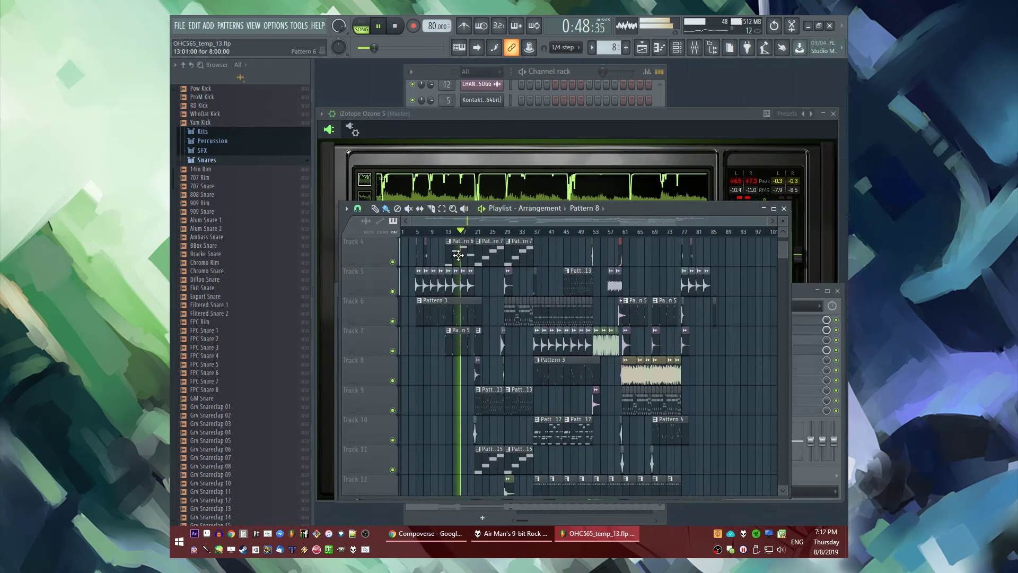
scroll(492, 236, up, 5)
click(512, 233)
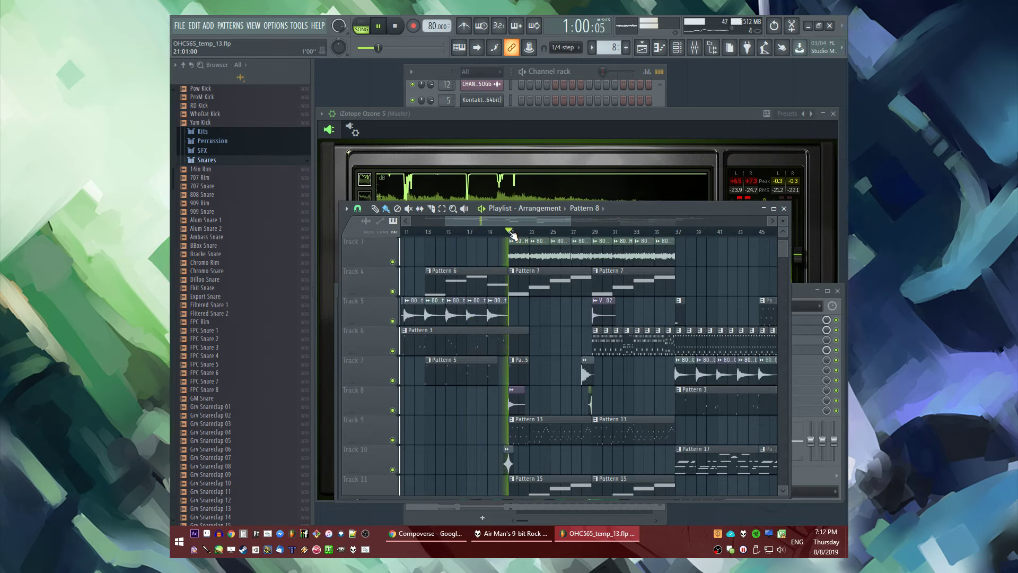
scroll(565, 338, down, 4)
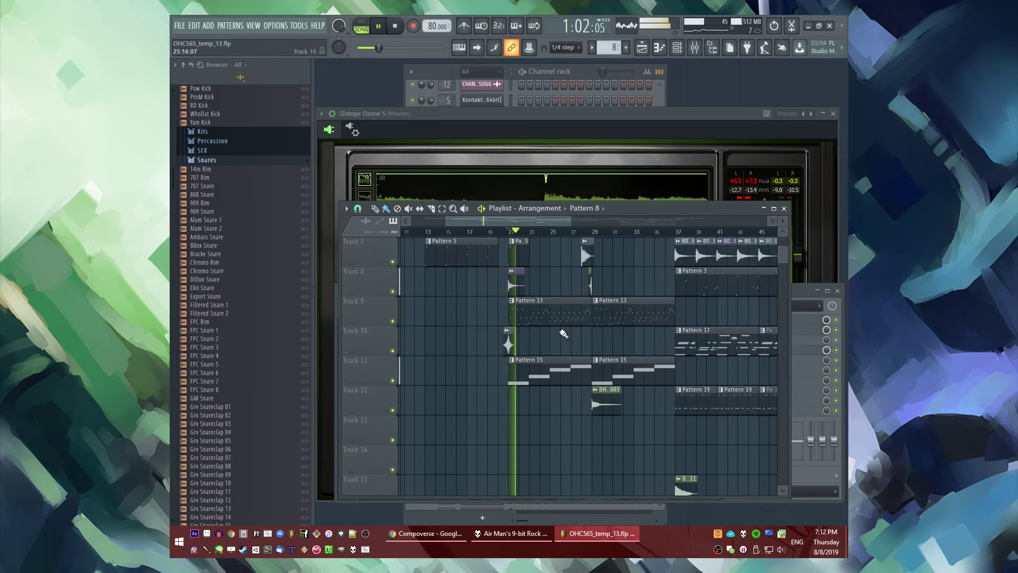
scroll(564, 330, up, 4)
click(597, 233)
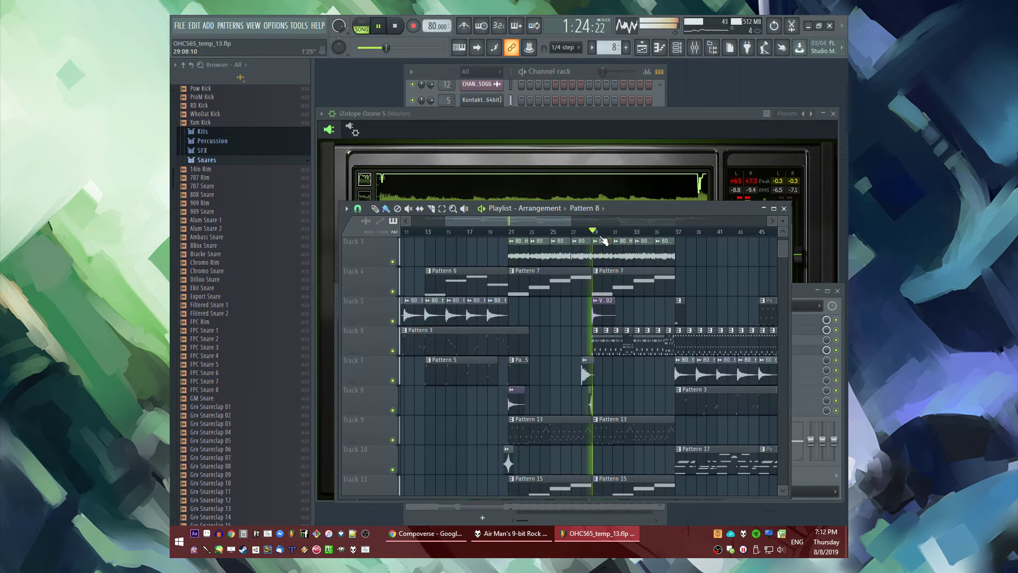
scroll(682, 235, up, 3)
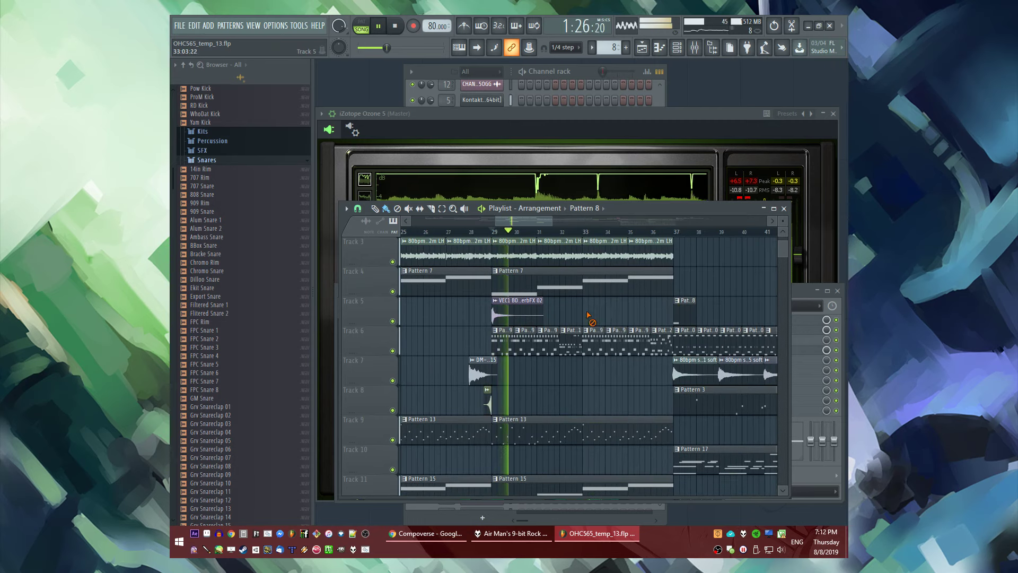
Look over the mixer levels, and listen to the arrangement from about bar 35 and again from bar 40
key(F9)
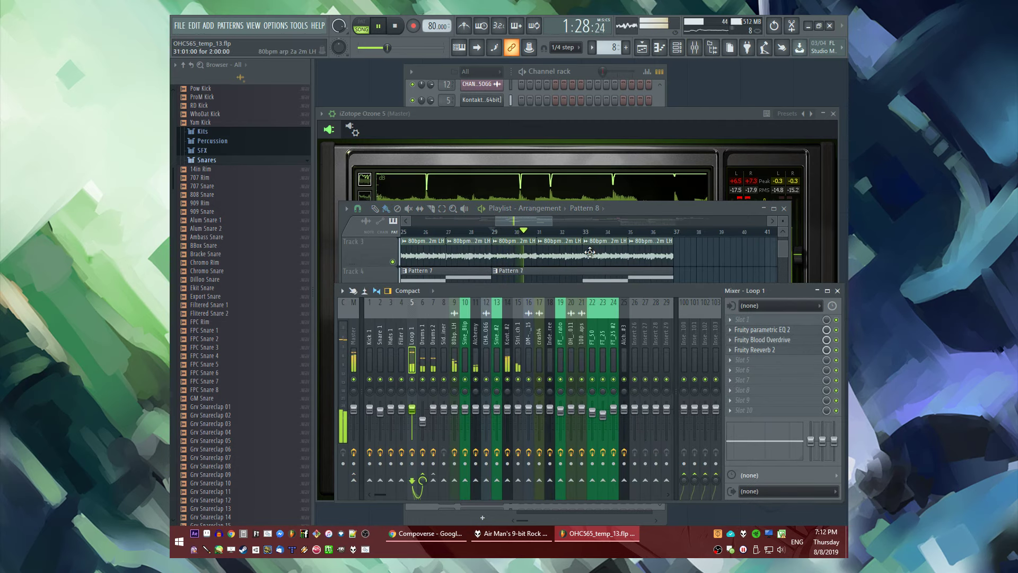
click(590, 252)
click(639, 233)
drag(527, 220, 576, 228)
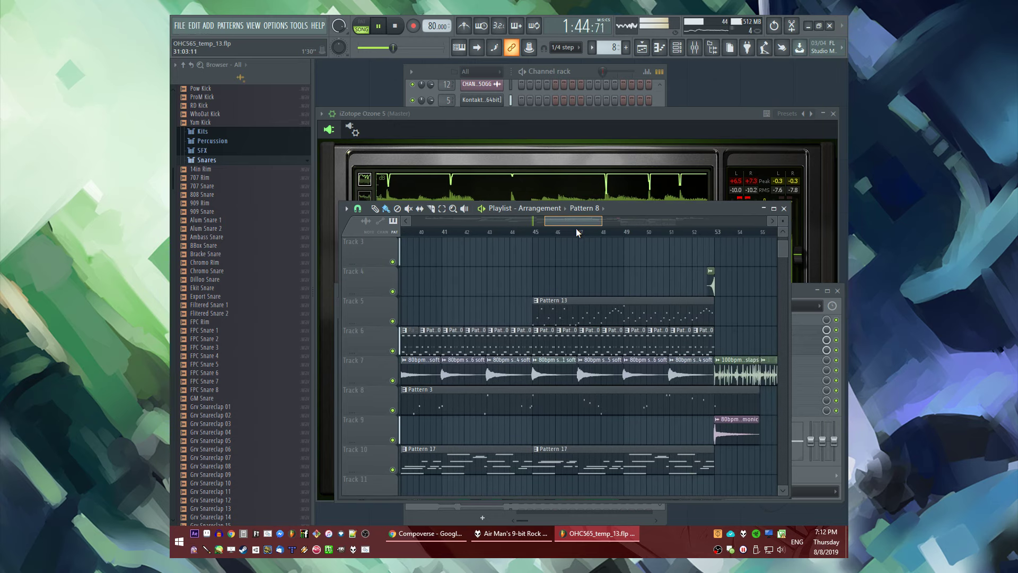
scroll(576, 228, down, 3)
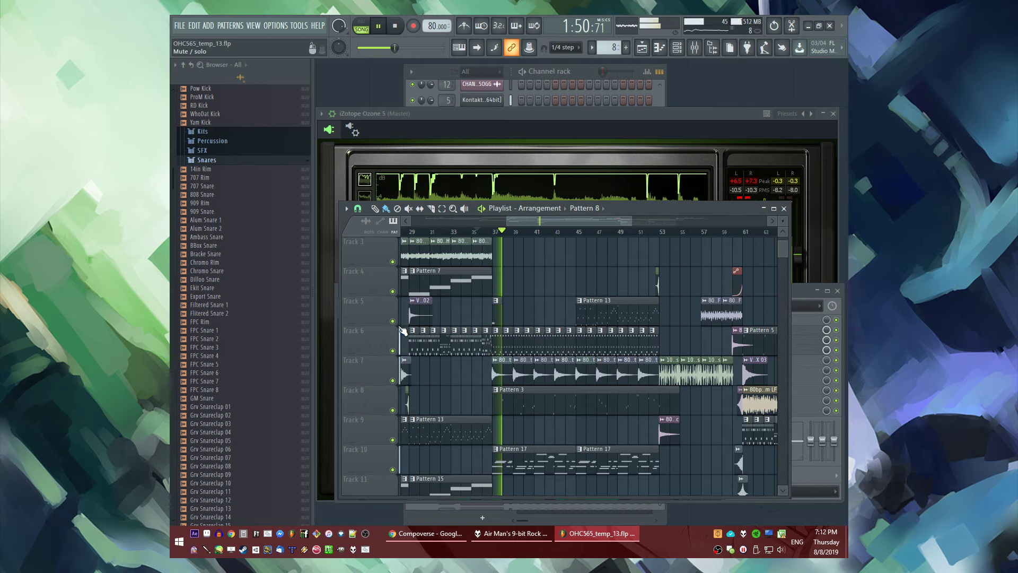
scroll(520, 343, up, 5)
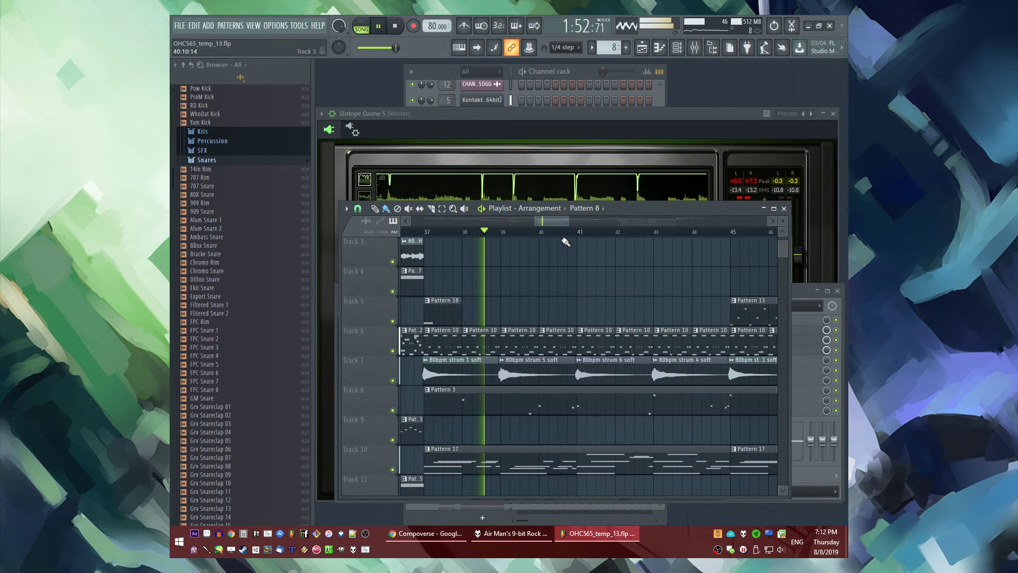
click(543, 235)
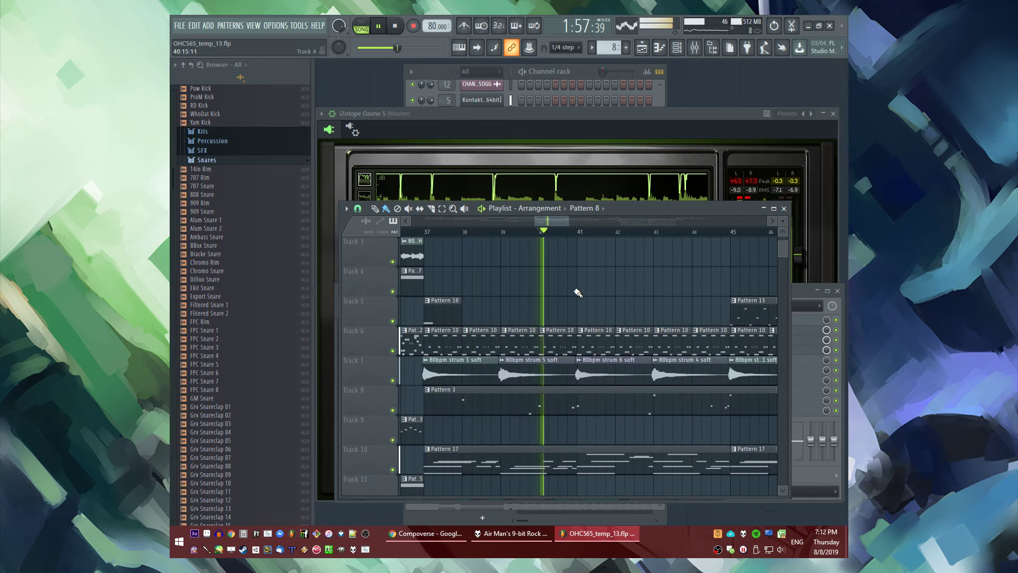
Make the Pattern 10 clip at bar 40 on Track 6 unique and open its Kontakt notes in the piano roll
click(514, 330)
click(551, 402)
scroll(530, 340, down, 1)
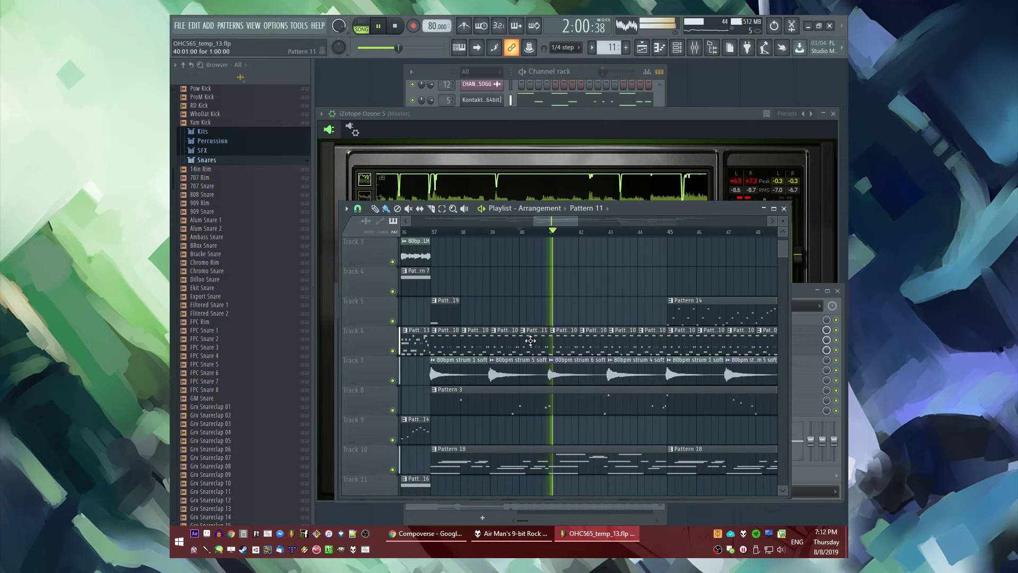
key(F6)
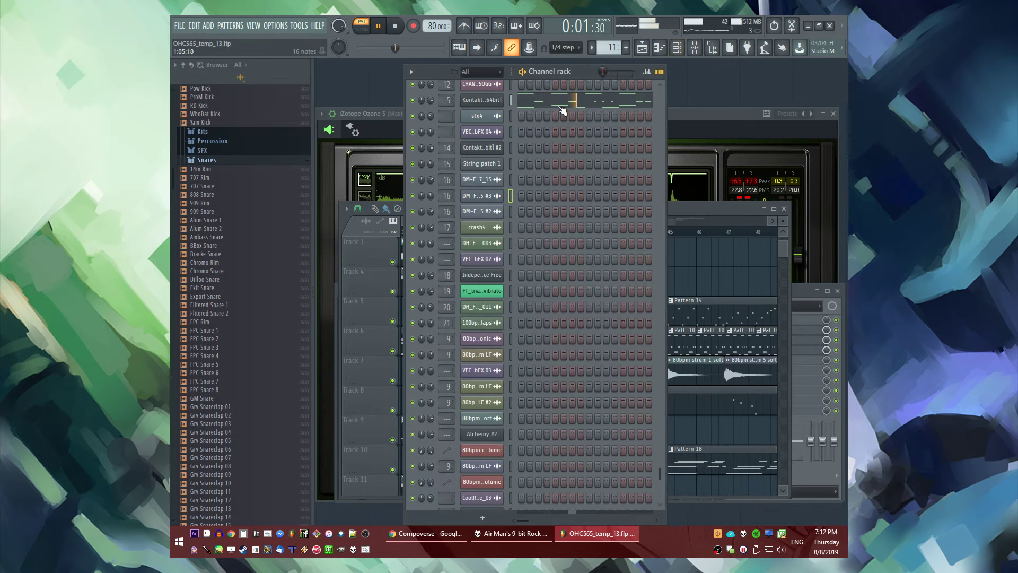
click(561, 107)
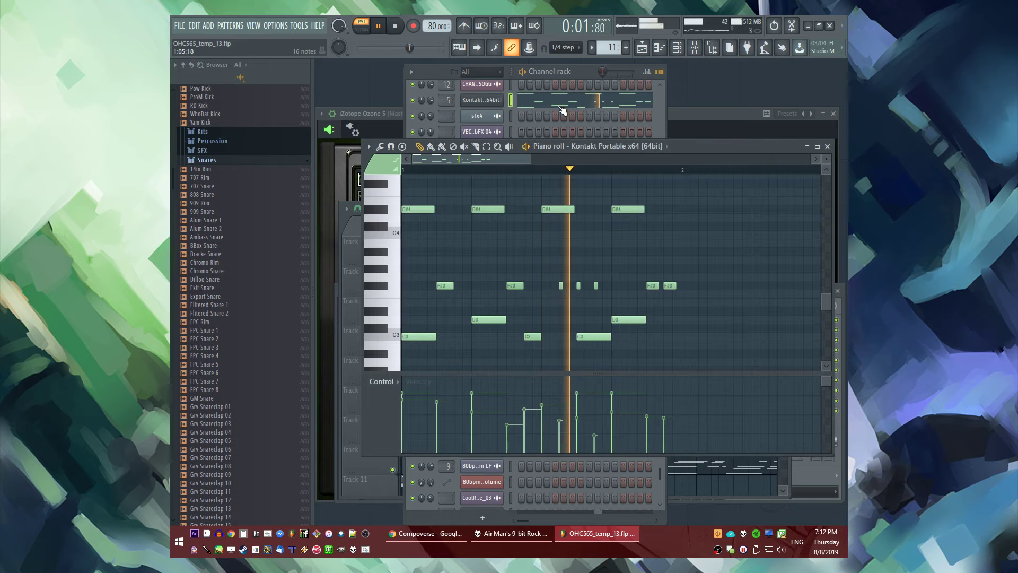
Add a short C3 note on step 4 and short D3 notes on steps 7 and 8, auditioning the drum pattern
key(space)
click(457, 336)
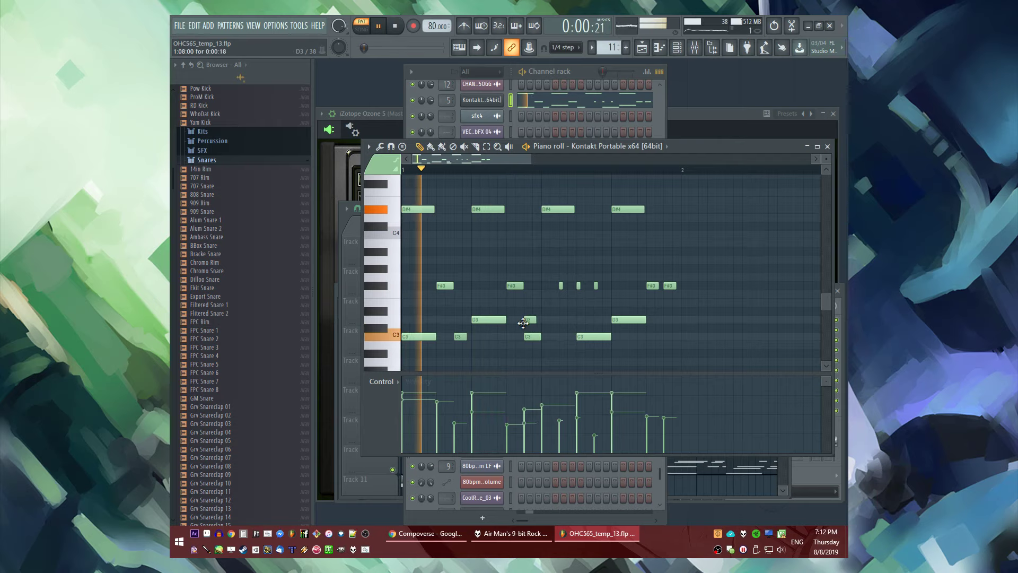
mouse_move(523, 323)
mouse_down()
mouse_move(525, 306)
mouse_move(530, 321)
mouse_up()
key(space)
key(space)
key(space)
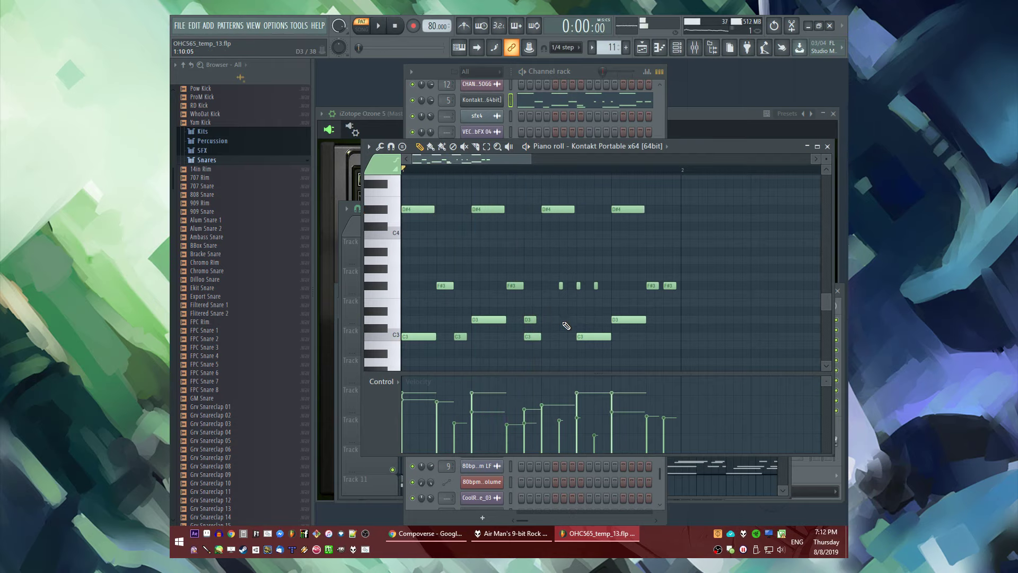
key(space)
click(514, 320)
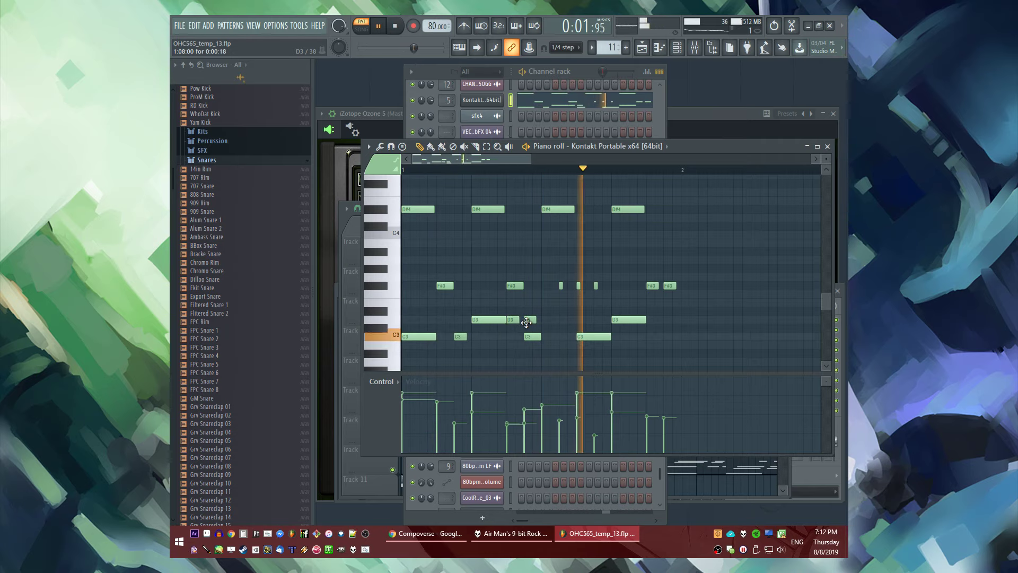
Move the C3 note from step 8 to step 9, add a D3 on step 10, and split the step 11 C3 into shorter notes
drag(531, 337, 547, 336)
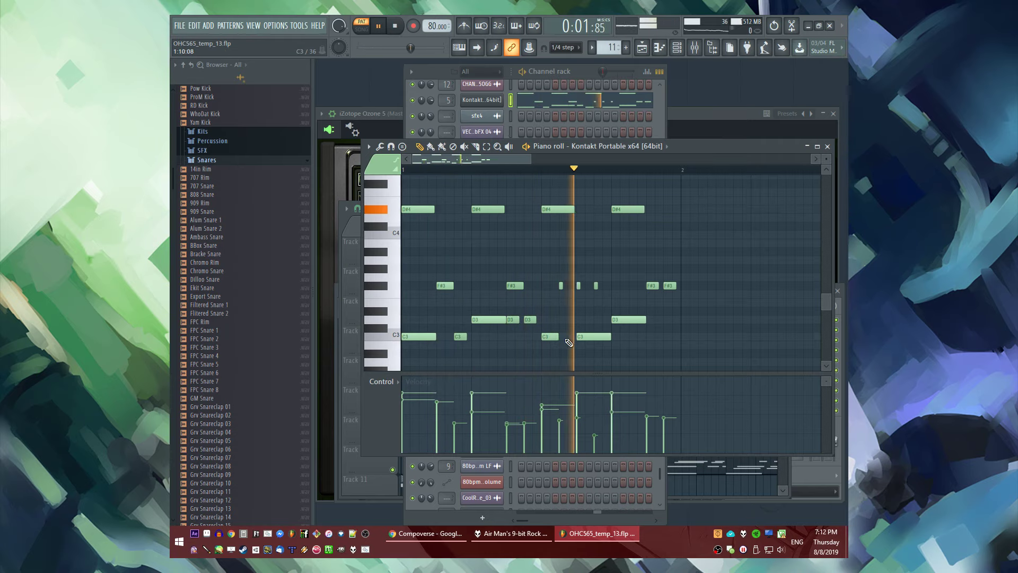
key(space)
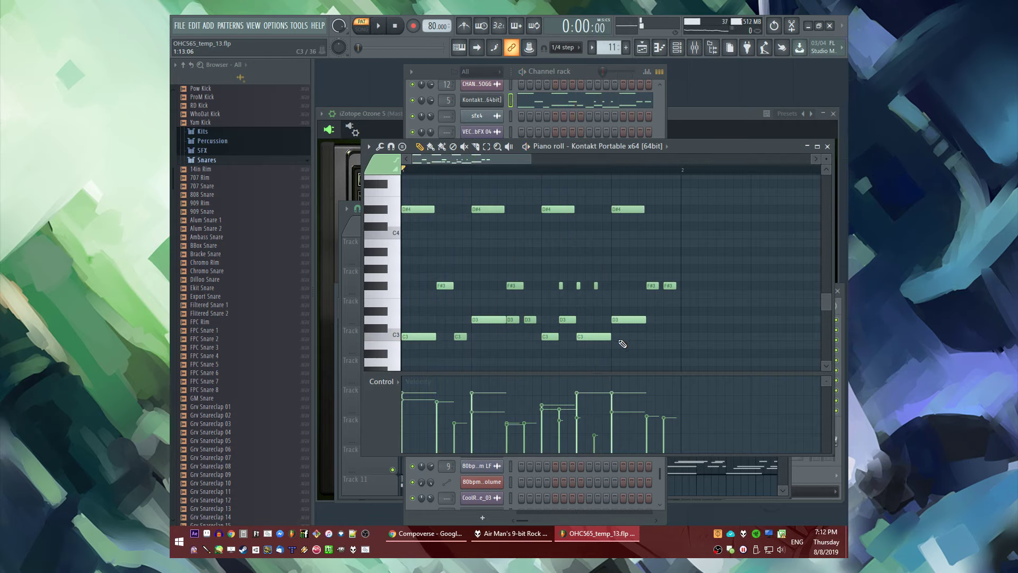
drag(610, 339, 600, 336)
key(space)
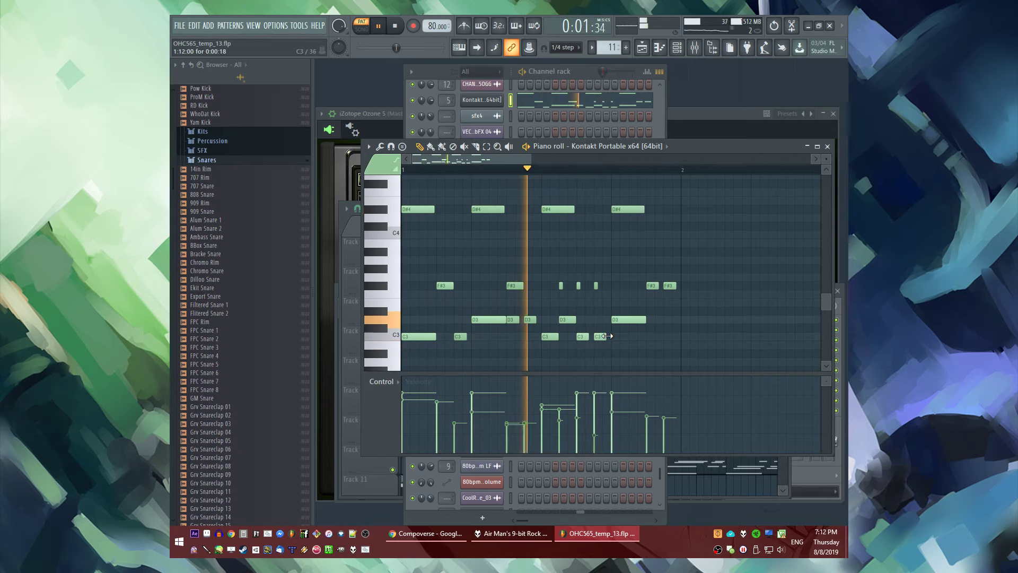
key(space)
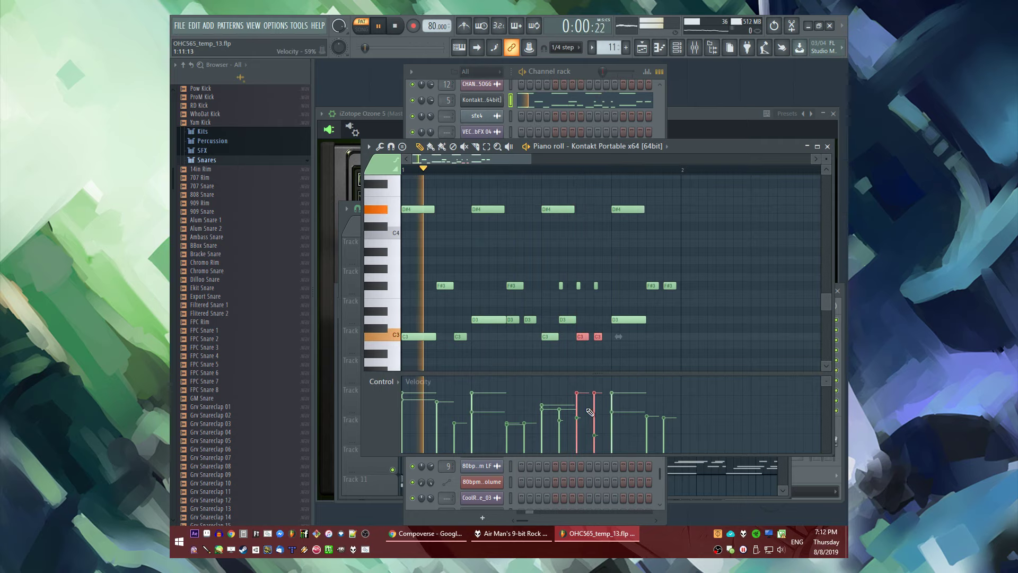
Add a half-step C3 note at the end of step 12 and lower the velocity of the C3 before it
click(606, 337)
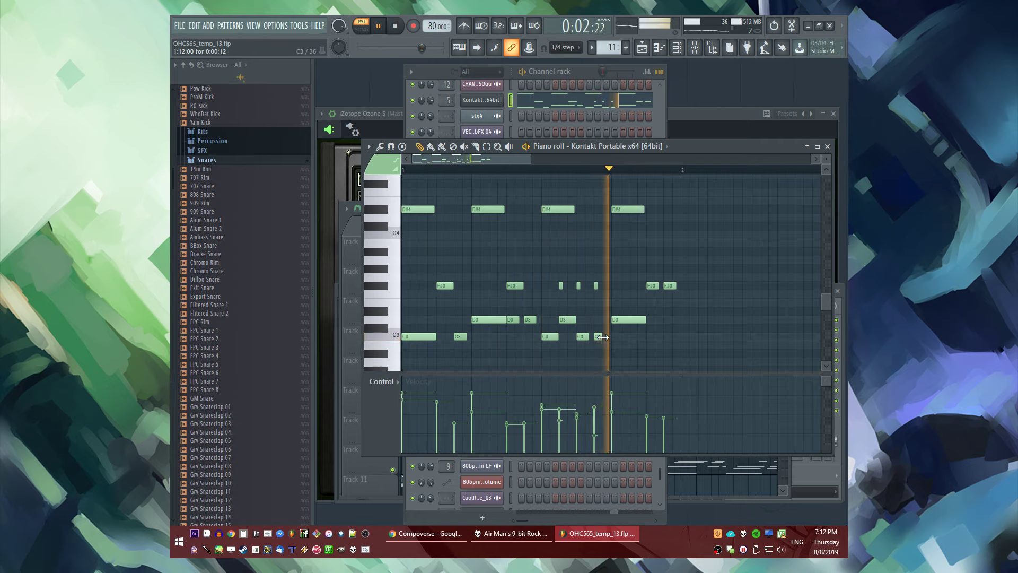
click(597, 427)
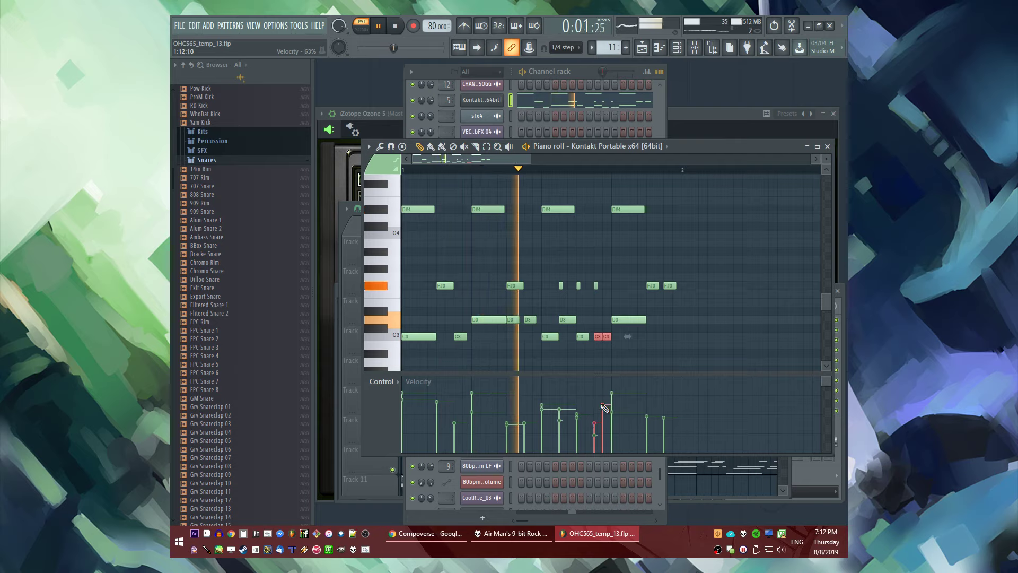
key(space)
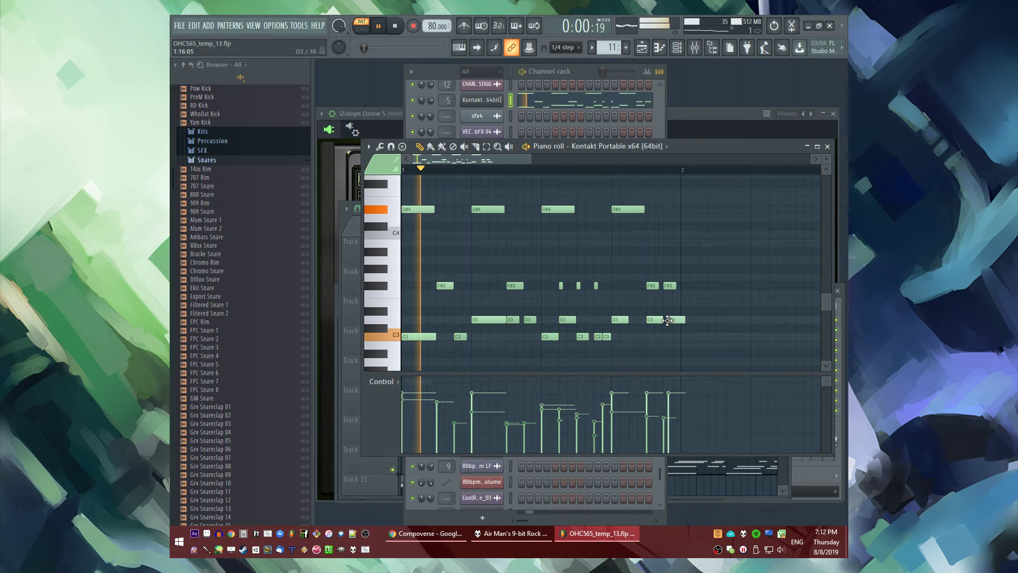
Add softer D3 notes on steps 15 and 16, and very short F#3 notes on steps 13 and 14
drag(668, 319, 664, 320)
click(647, 403)
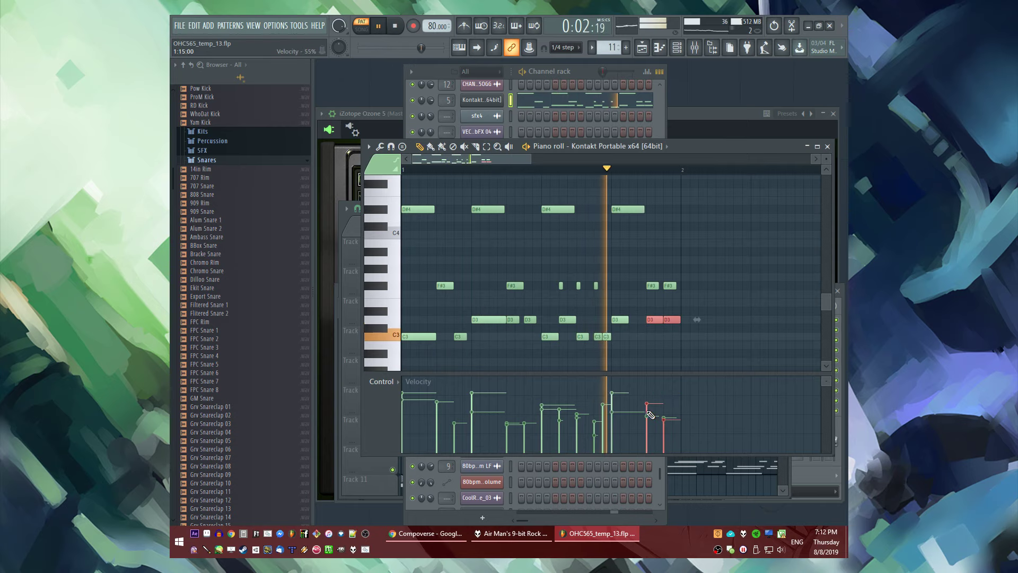
click(615, 286)
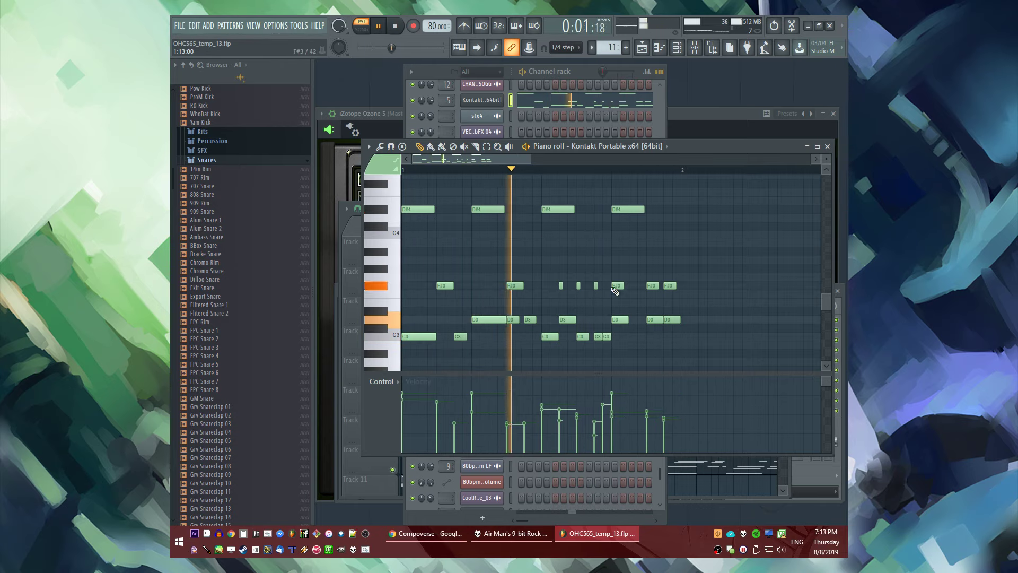
drag(622, 286, 615, 286)
click(631, 286)
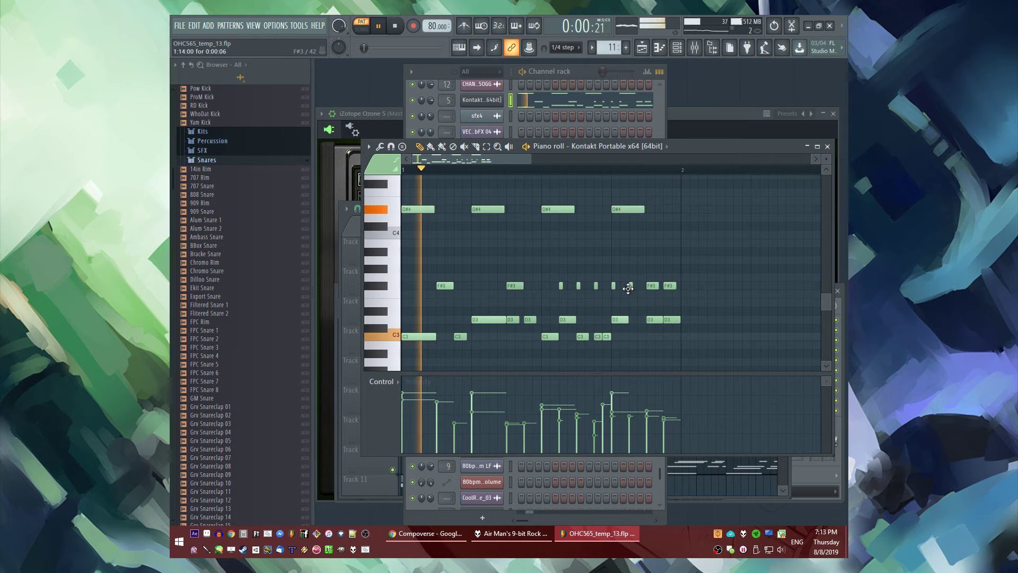
key(space)
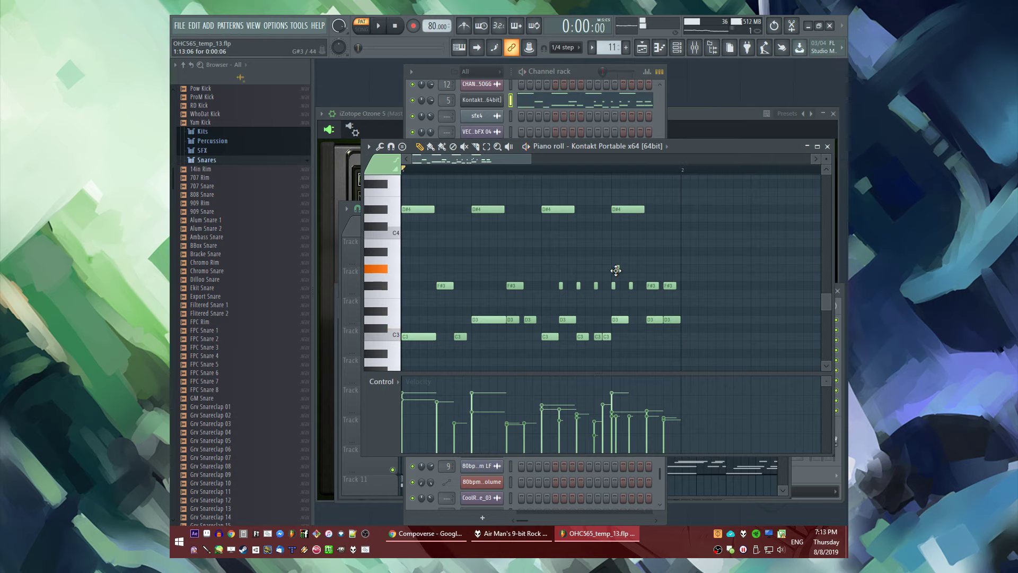
Add G#3 notes on steps 14, 15 and 16, auditioning the drum pattern
key(space)
click(616, 269)
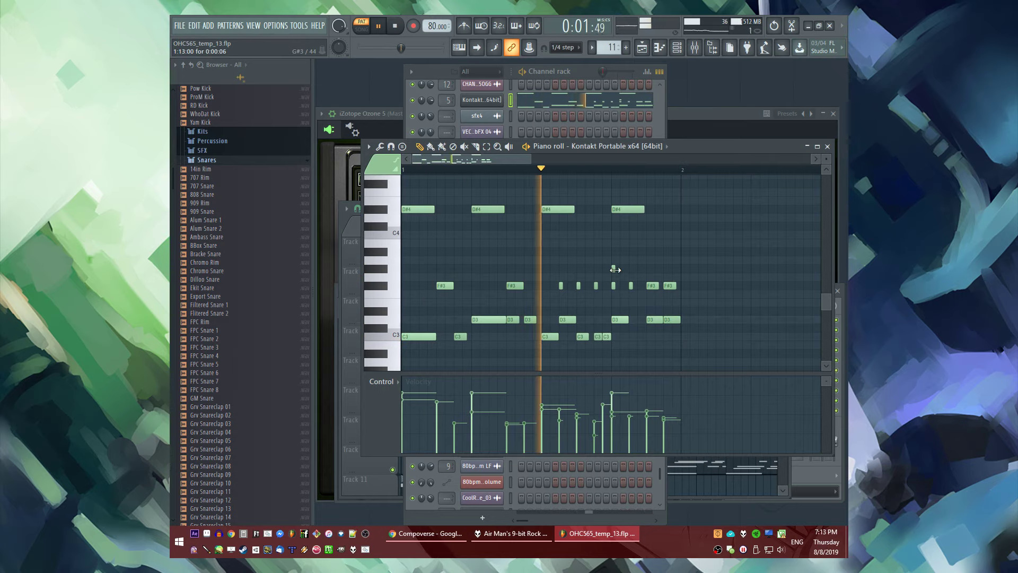
click(648, 269)
key(space)
drag(618, 269, 648, 271)
key(space)
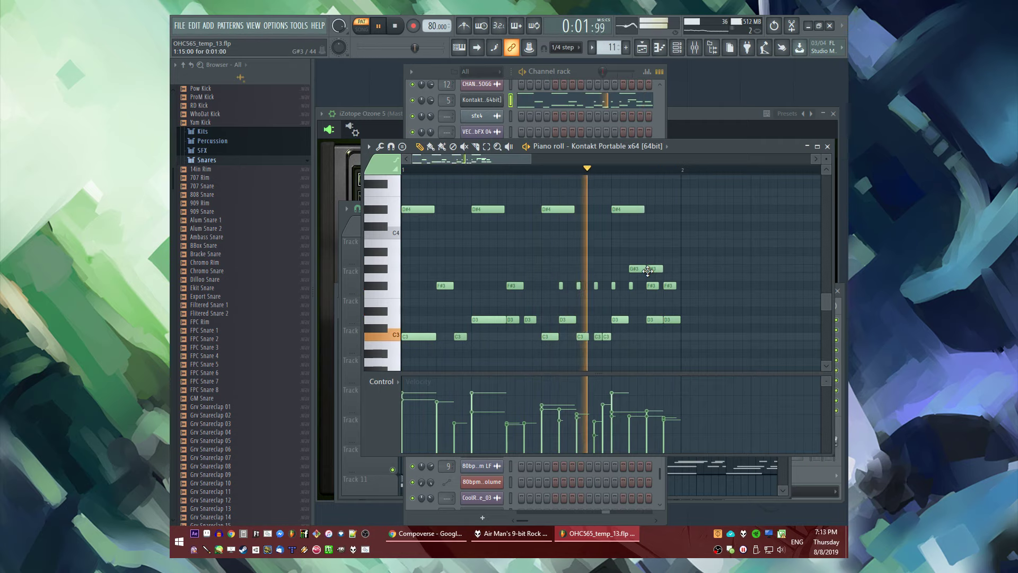
click(667, 269)
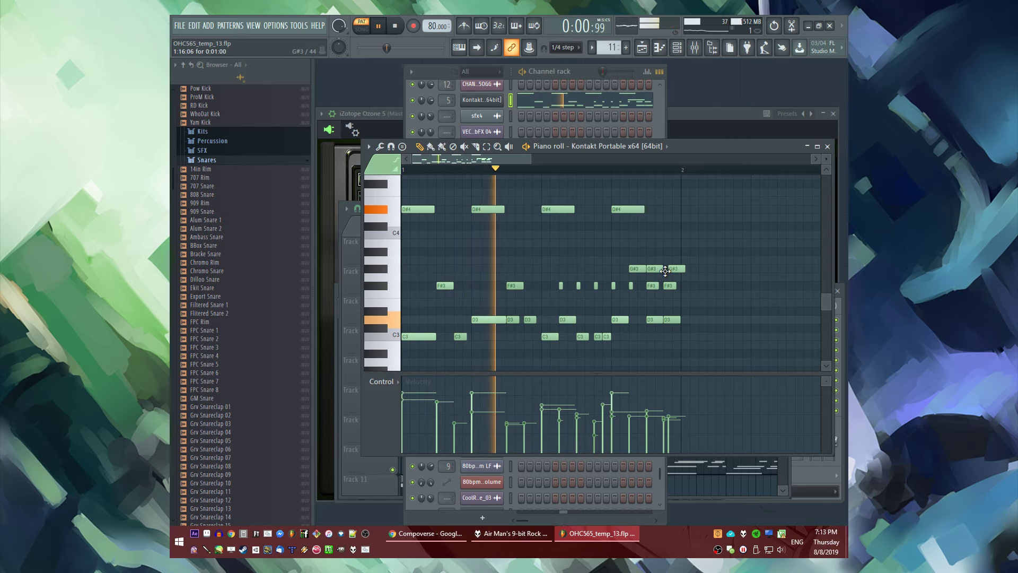
Return to the playlist and replace the Track 6 drum clip at bar 52 with the Pattern 11 variation
key(F5)
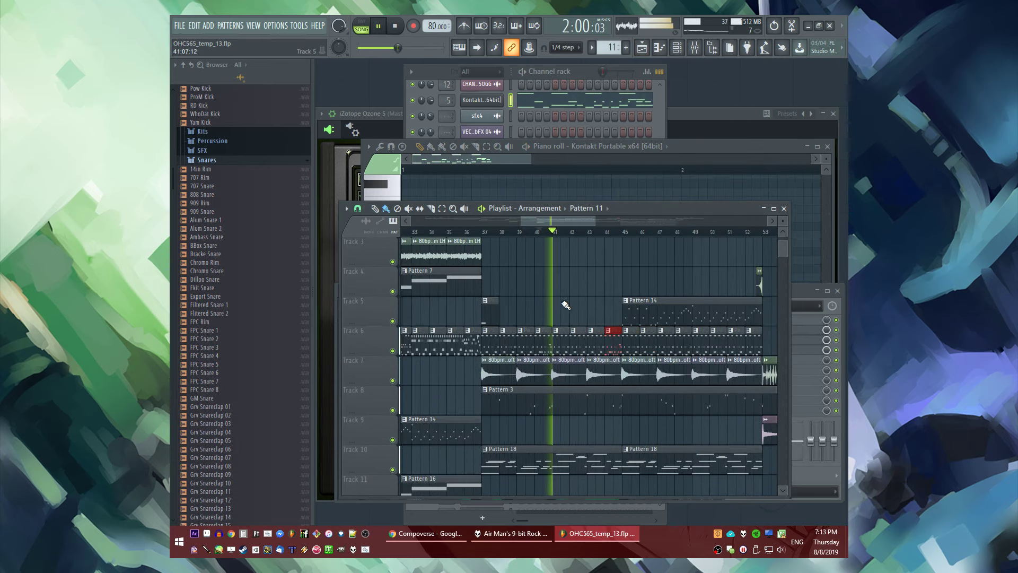
right_click(645, 348)
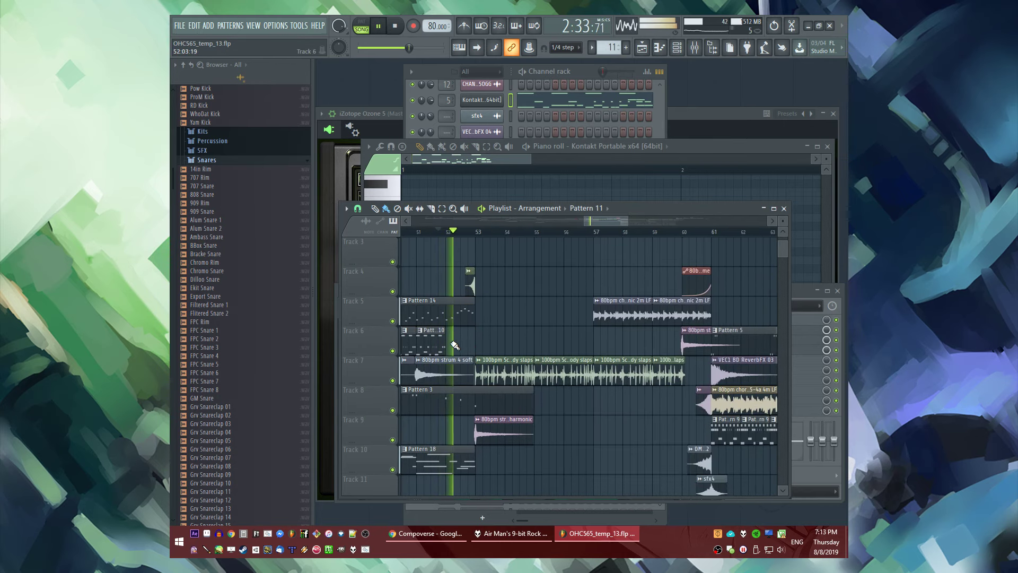
scroll(490, 339, up, 2)
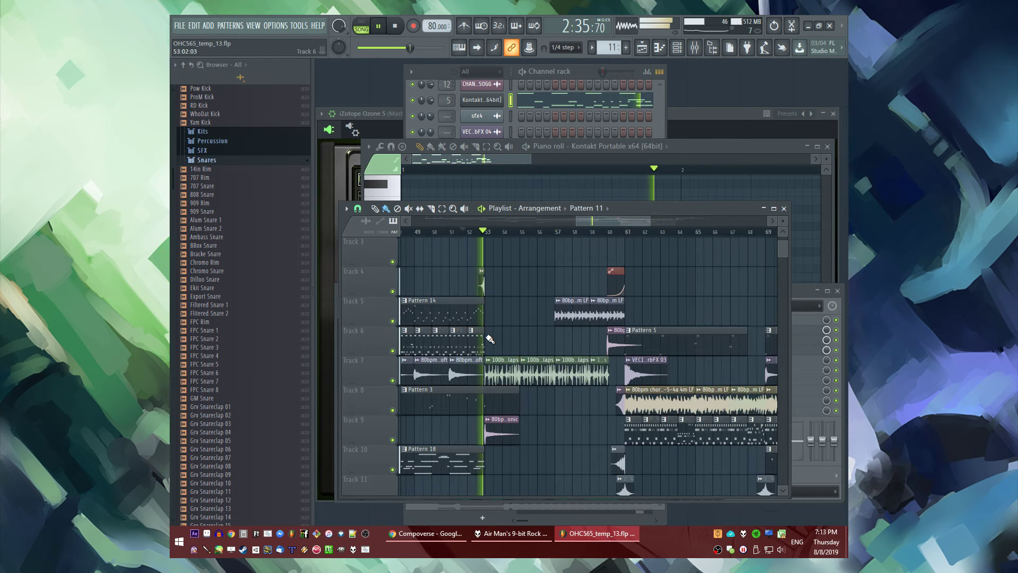
Try adding a new, empty Pattern 30 clip at bar 56 on Track 6
key(F4)
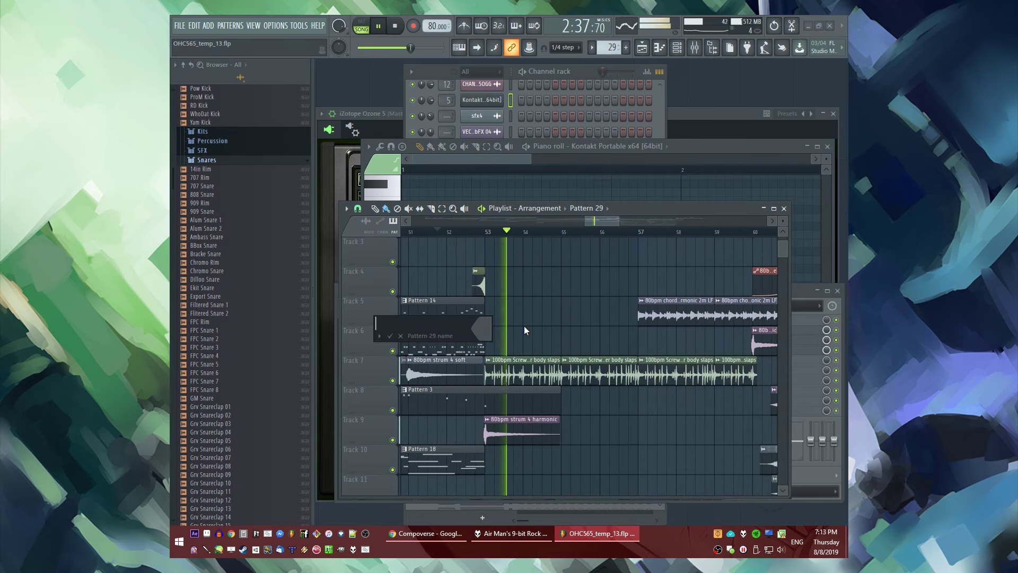
key(Return)
scroll(651, 367, down, 3)
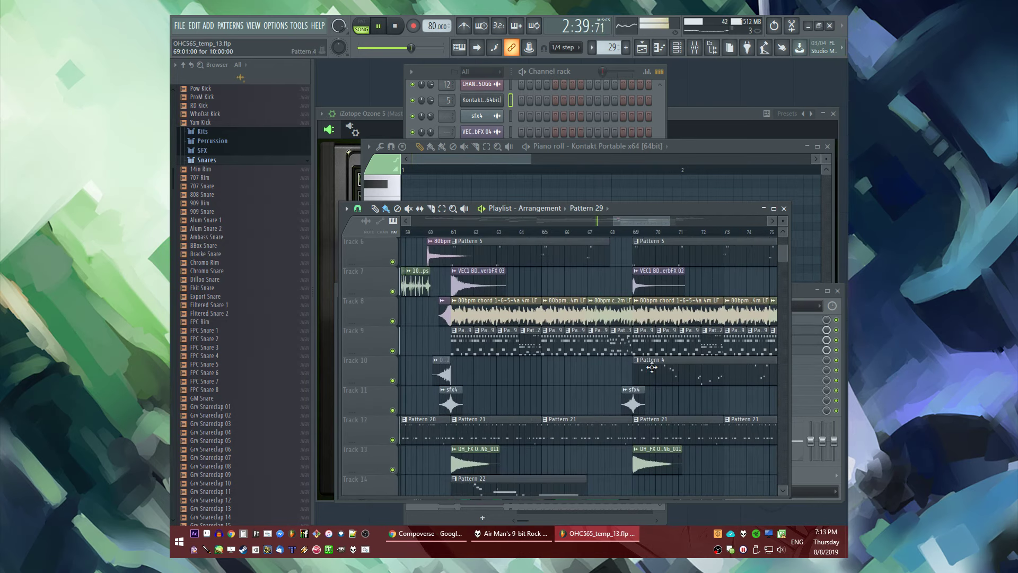
scroll(571, 346, up, 5)
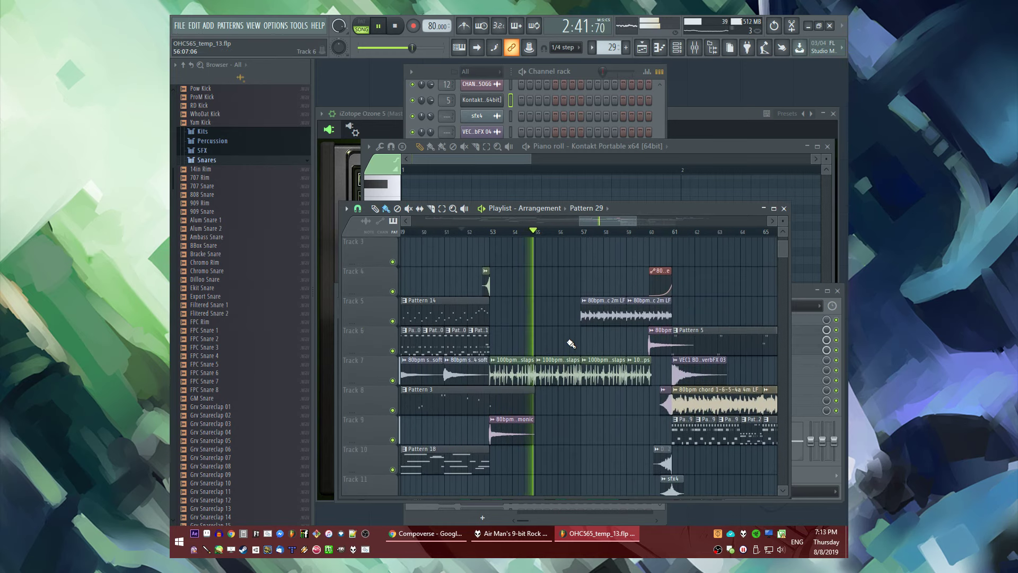
key(F4)
key(Return)
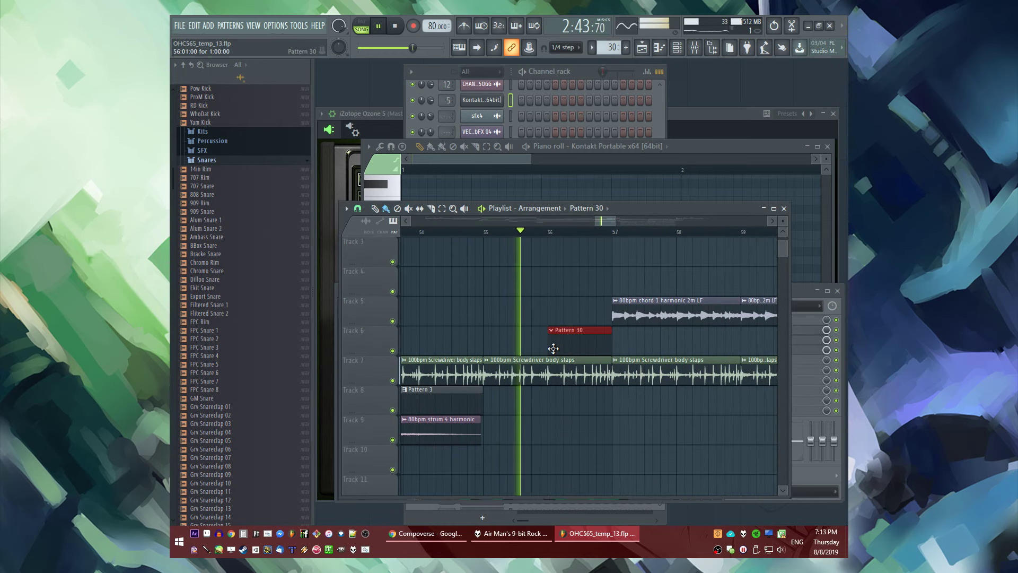
key(F9)
click(561, 349)
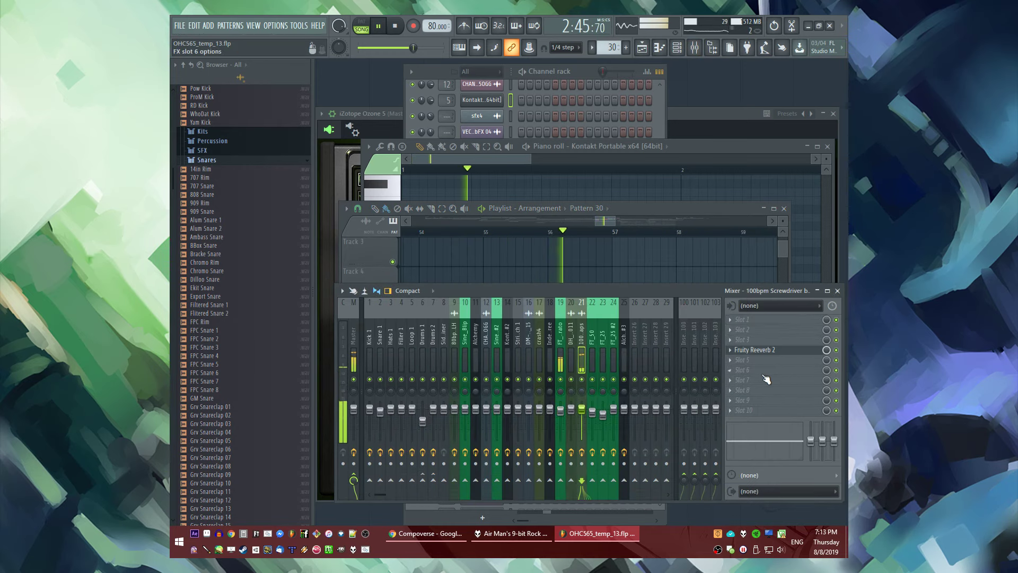
click(730, 377)
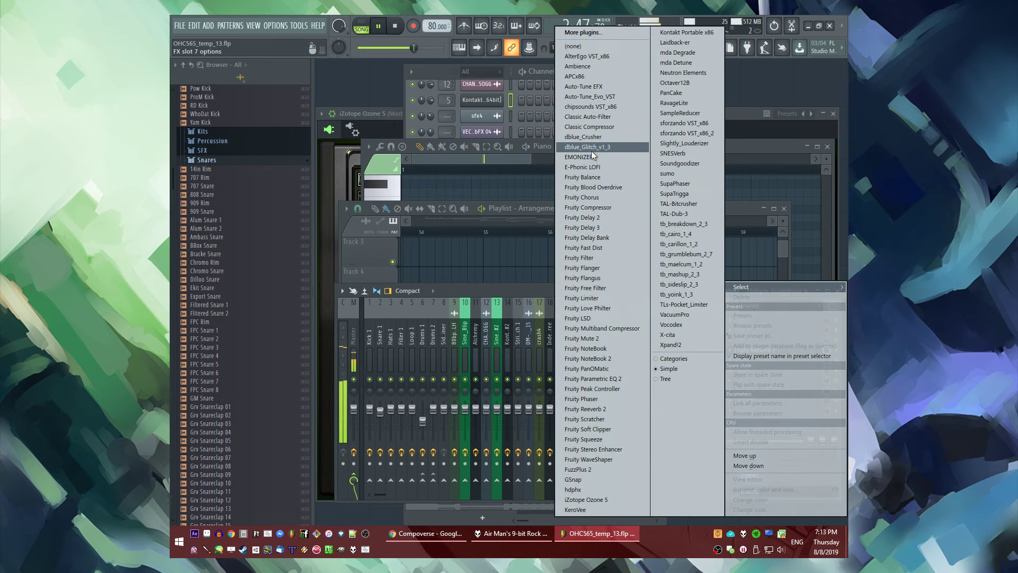
click(505, 259)
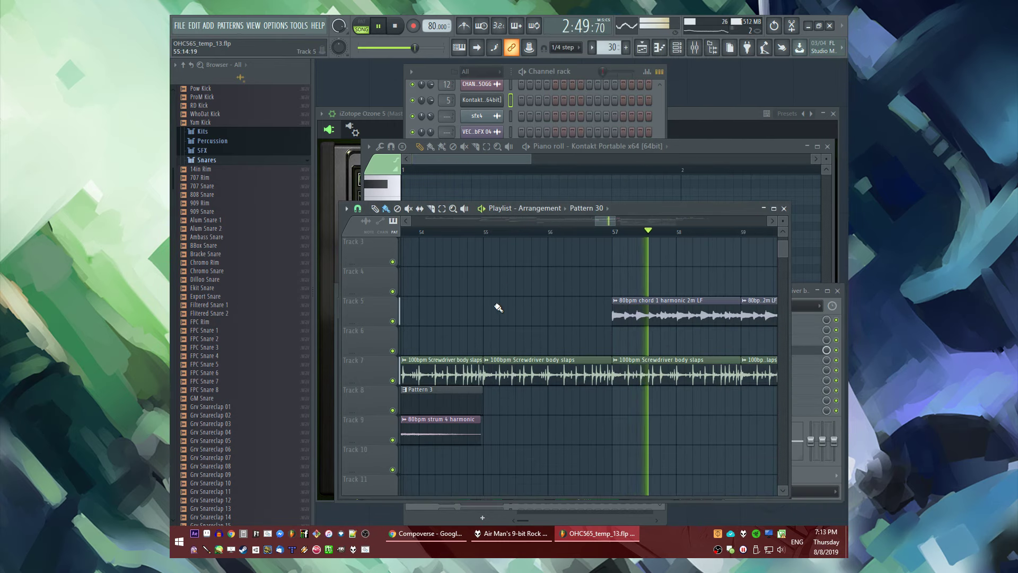
Play from about bar 61, make the first Pattern 9 clip on Track 9 unique, and open its Kontakt notes in the piano roll
scroll(562, 333, down, 2)
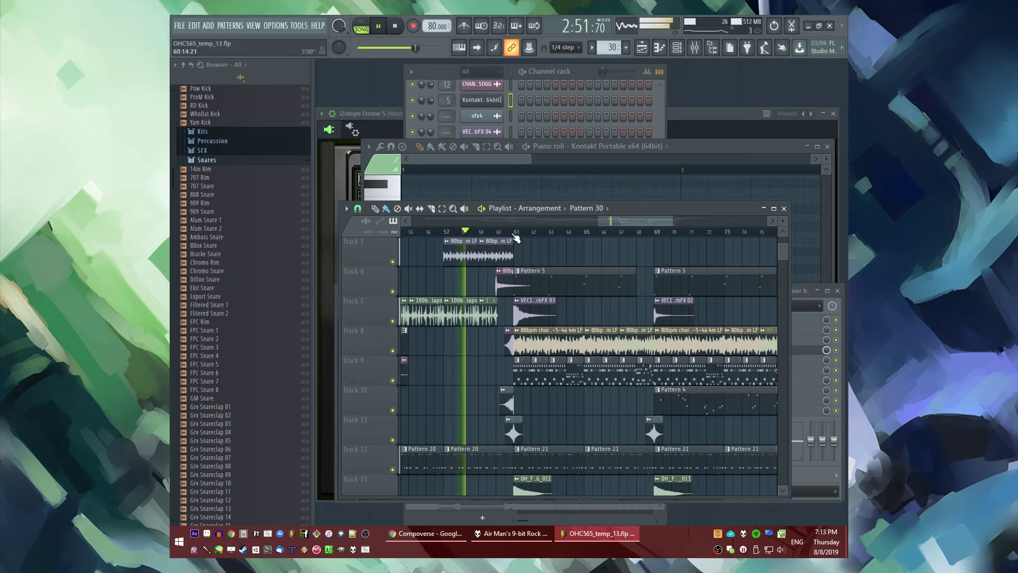
drag(604, 221, 642, 232)
scroll(643, 232, up, 4)
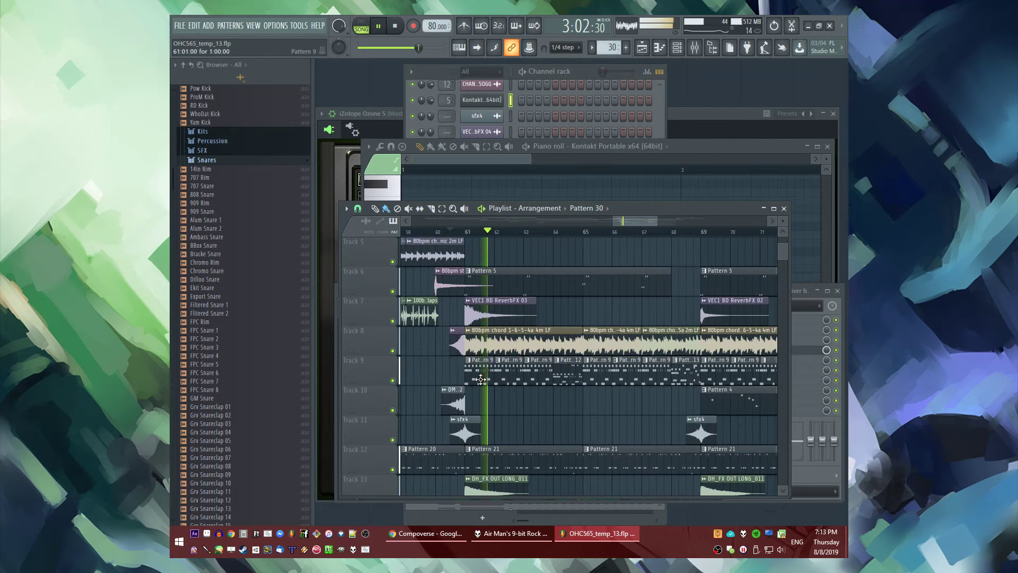
right_click(477, 365)
click(501, 430)
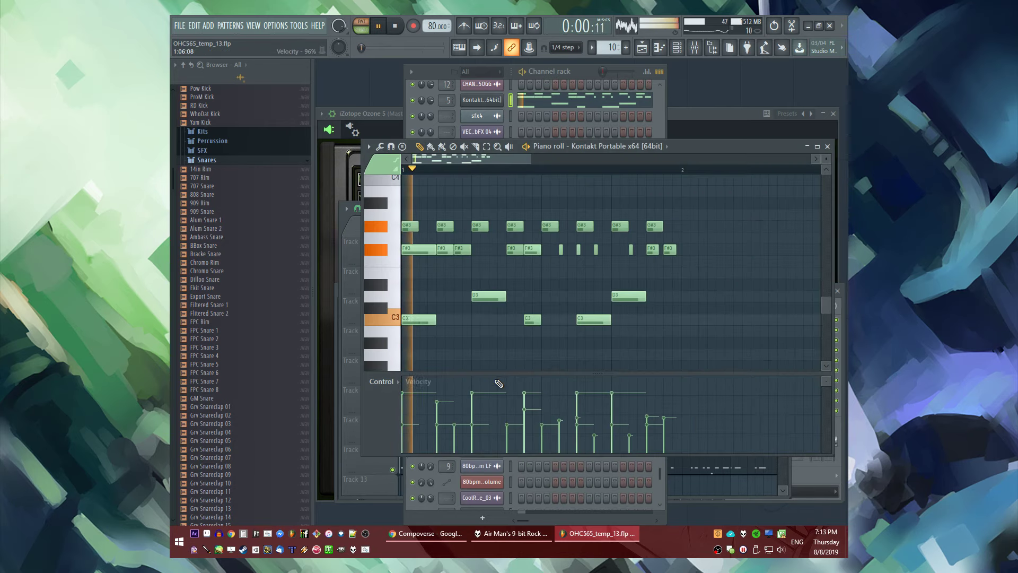
Add two-step A#3 notes on steps 1 and 3, and delete the G#3 notes below them
scroll(451, 318, up, 3)
click(422, 284)
key(space)
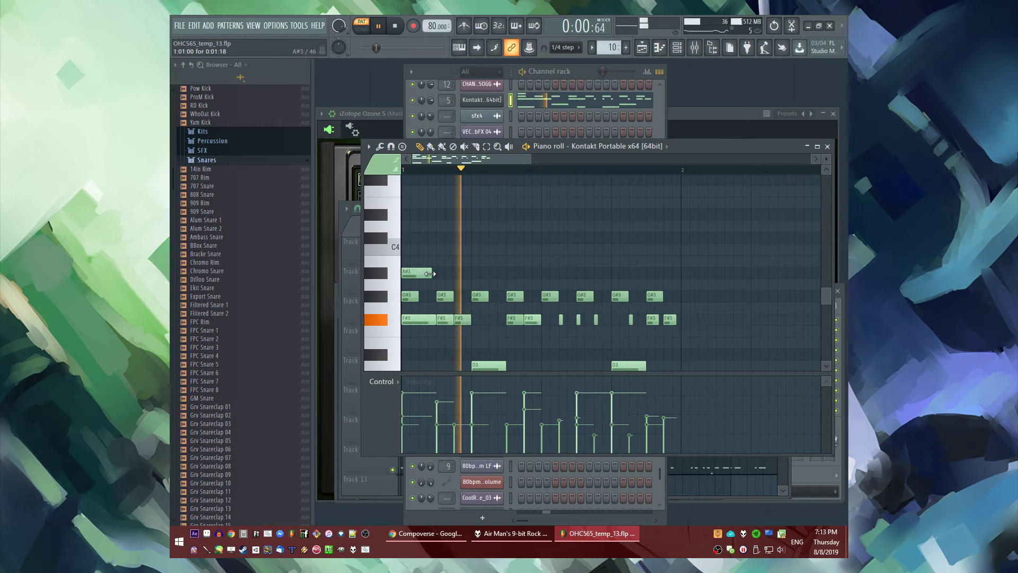
key(space)
right_click(444, 296)
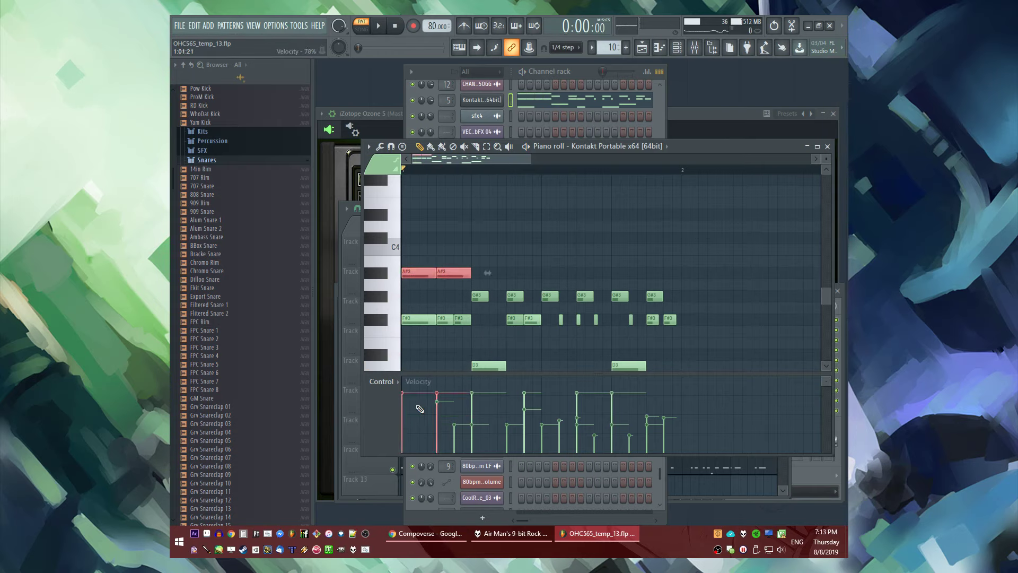
Undo the last note edits and clear the F#3 and G#3 notes from the first four steps
key(ctrl+z)
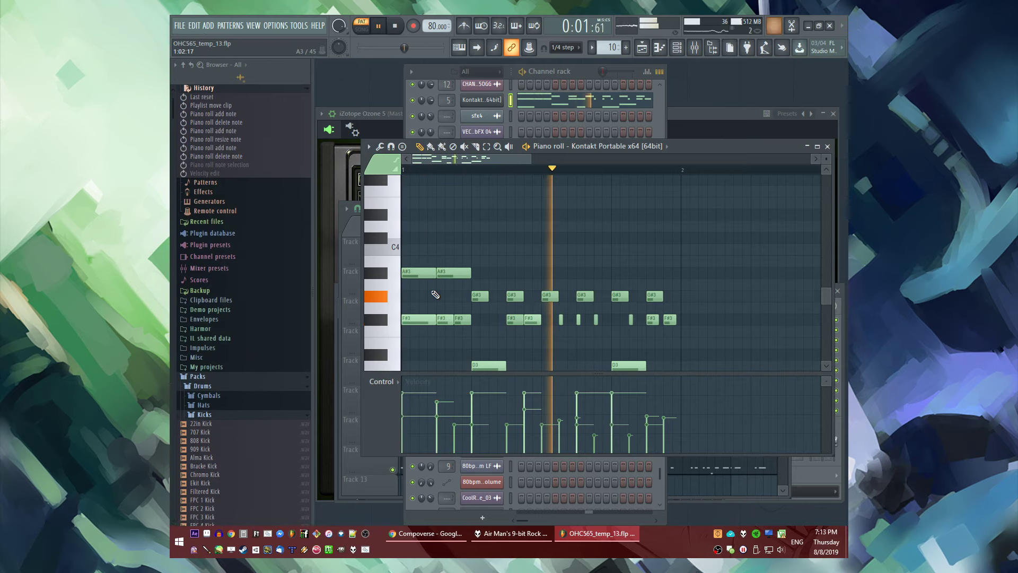
key(ctrl+z)
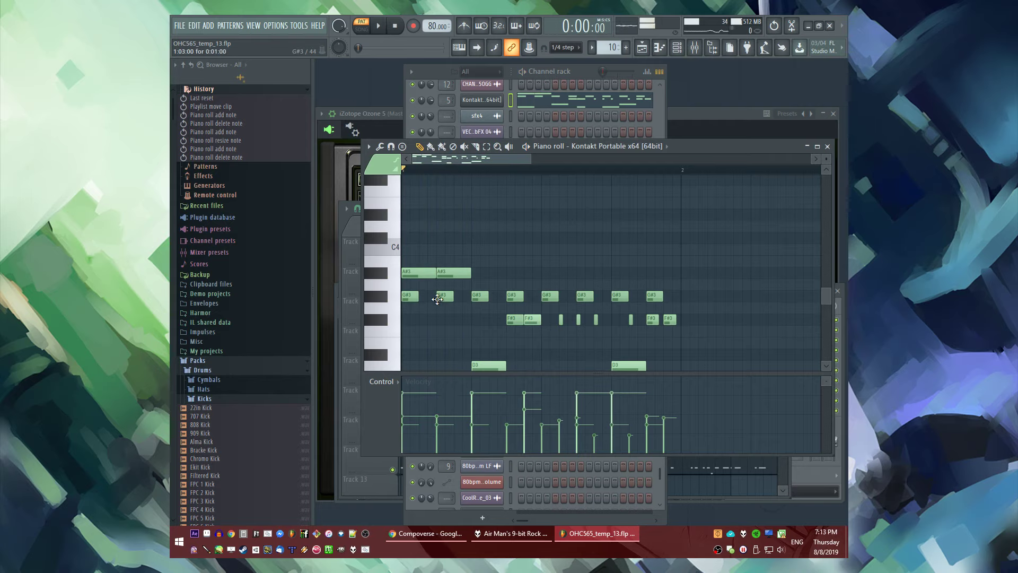
right_click(445, 296)
right_click(410, 295)
Try two-step F#3 notes on steps 1 and 3, audition them, and remove them again
scroll(422, 281, down, 2)
click(413, 273)
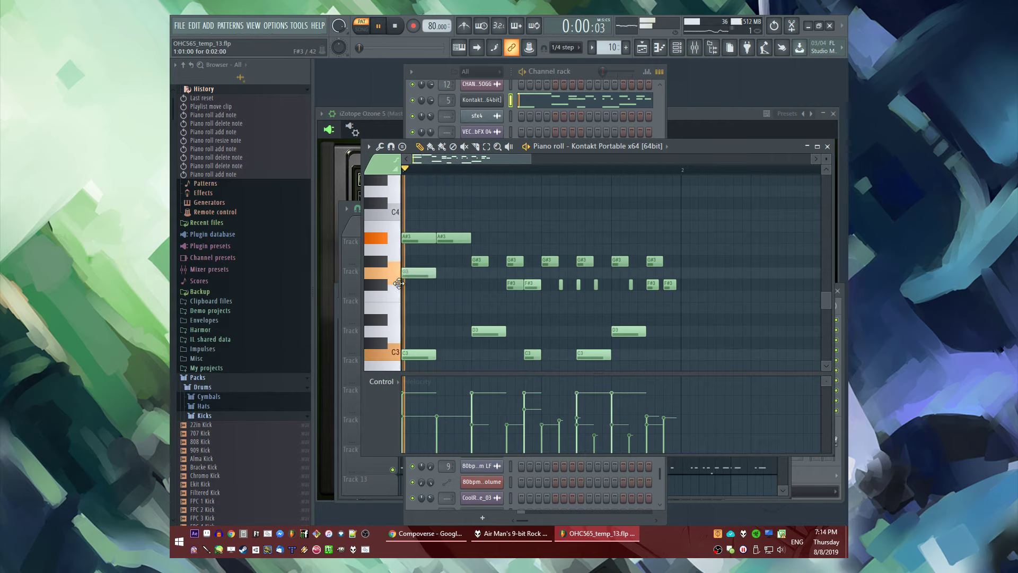
key(space)
click(439, 285)
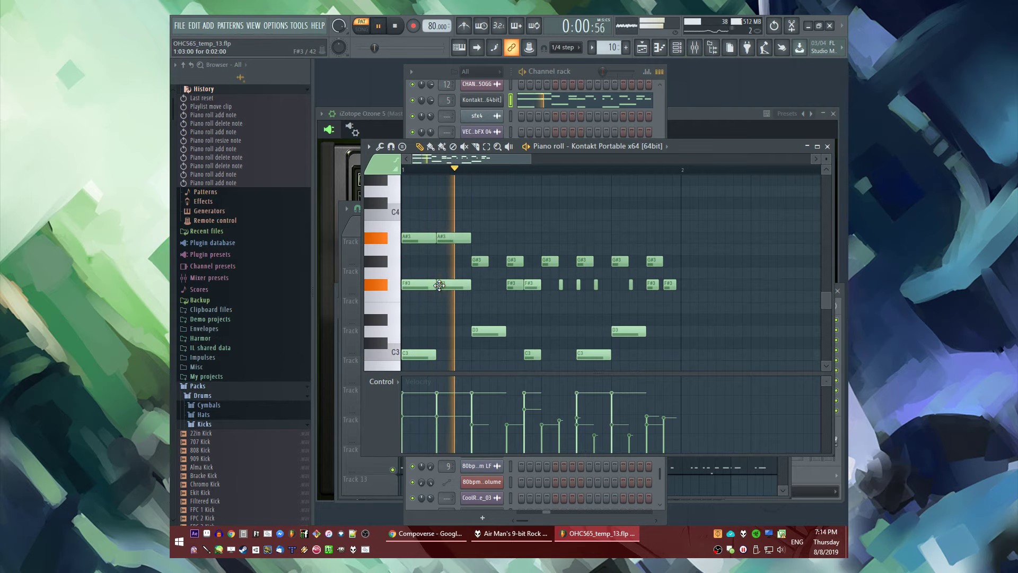
right_click(439, 285)
click(450, 285)
key(space)
right_click(451, 286)
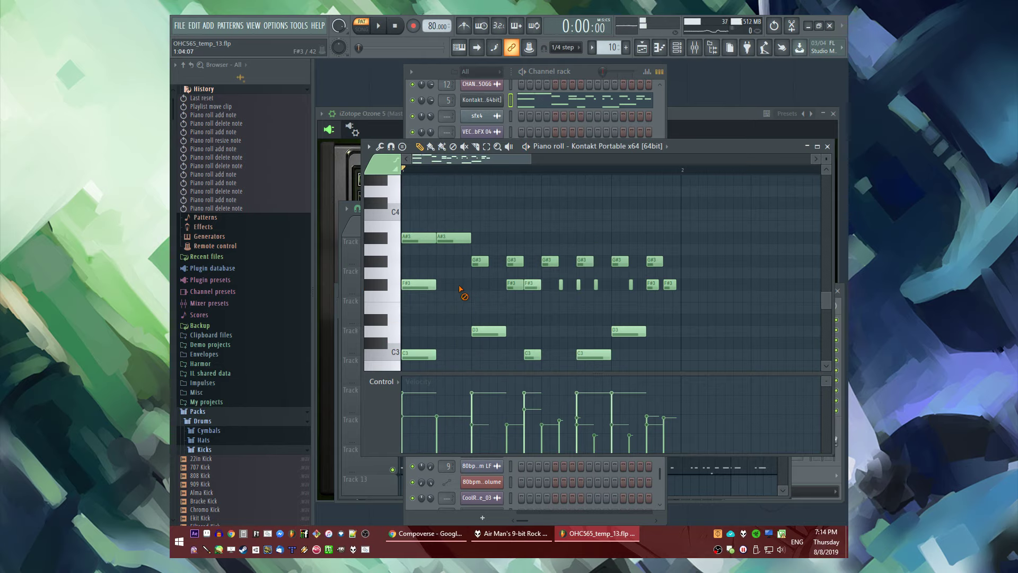
right_click(430, 287)
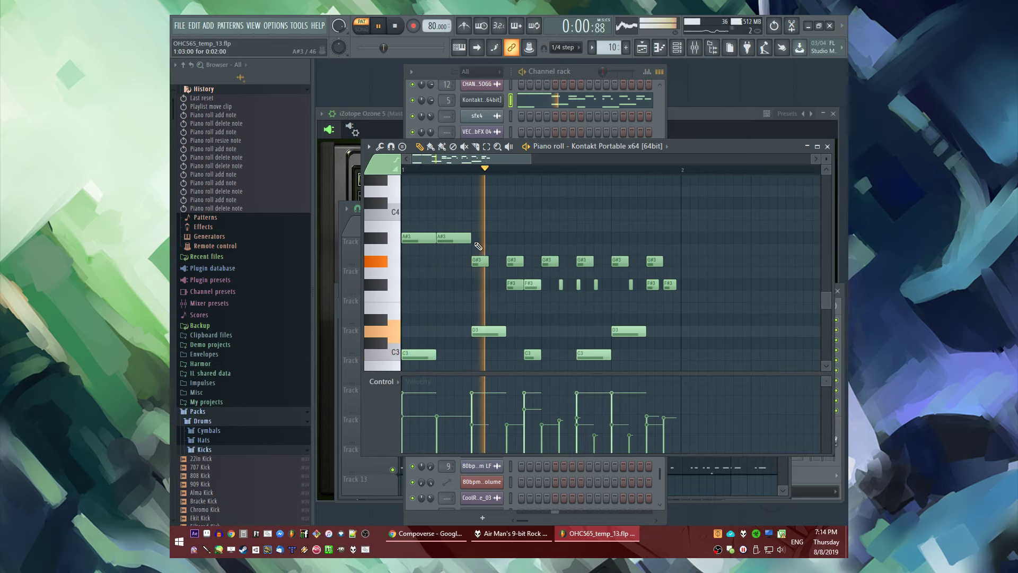
Fill the whole bar with back-to-back two-step A#3 notes by duplicating the existing pair, and deselect them
click(507, 242)
key(space)
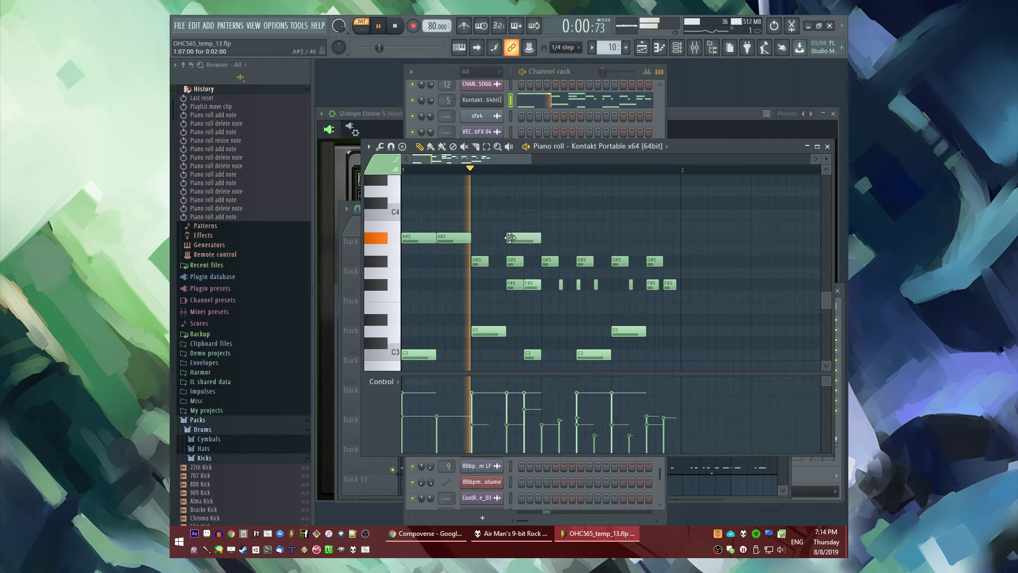
right_click(478, 227)
drag(352, 233, 352, 240)
key(ctrl+b)
key(ctrl+b)
key(ctrl+b)
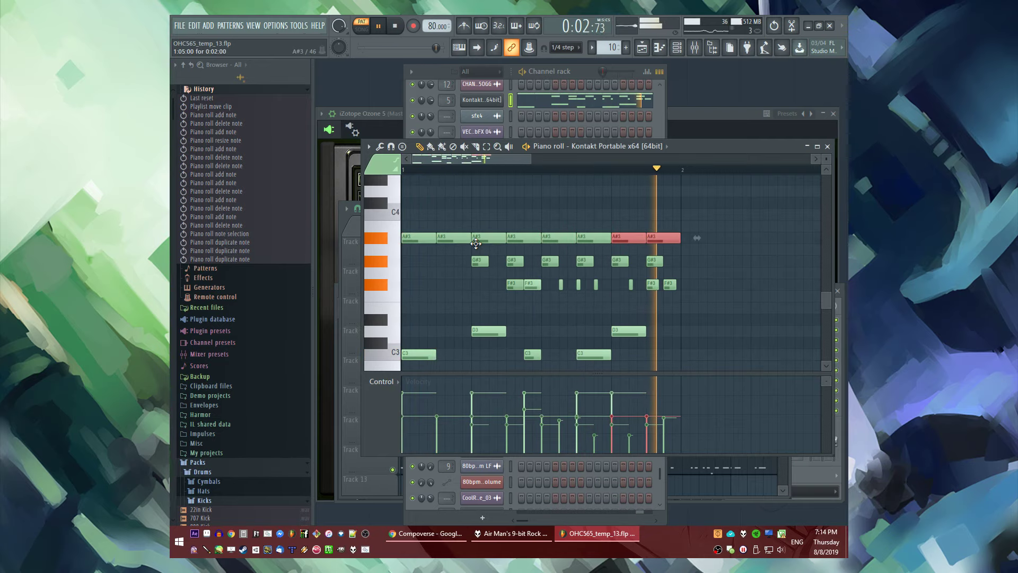
key(ctrl+d)
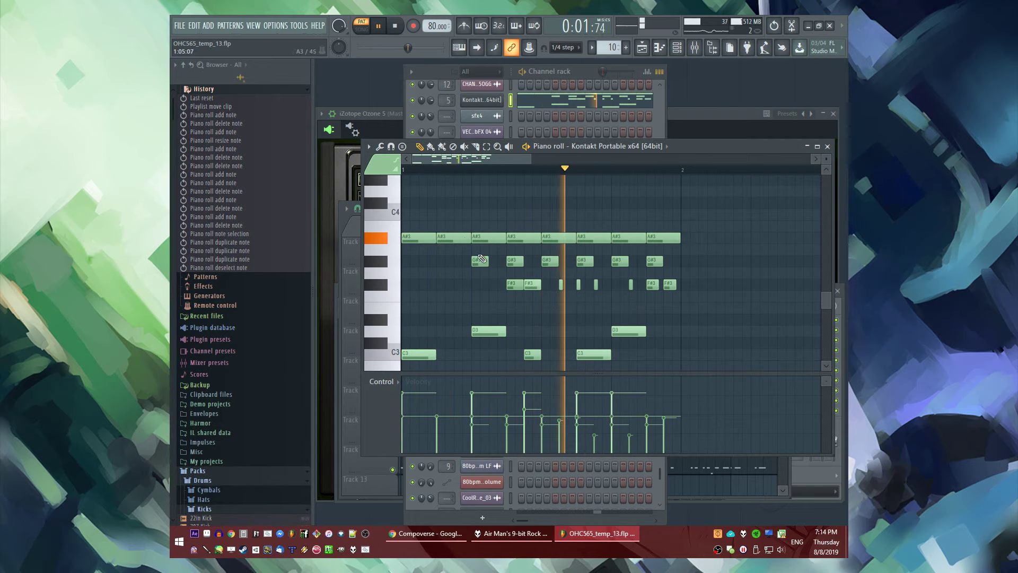
Delete all the G#3 and F#3 notes from the bar while auditioning, and switch playback to song mode
right_click(569, 261)
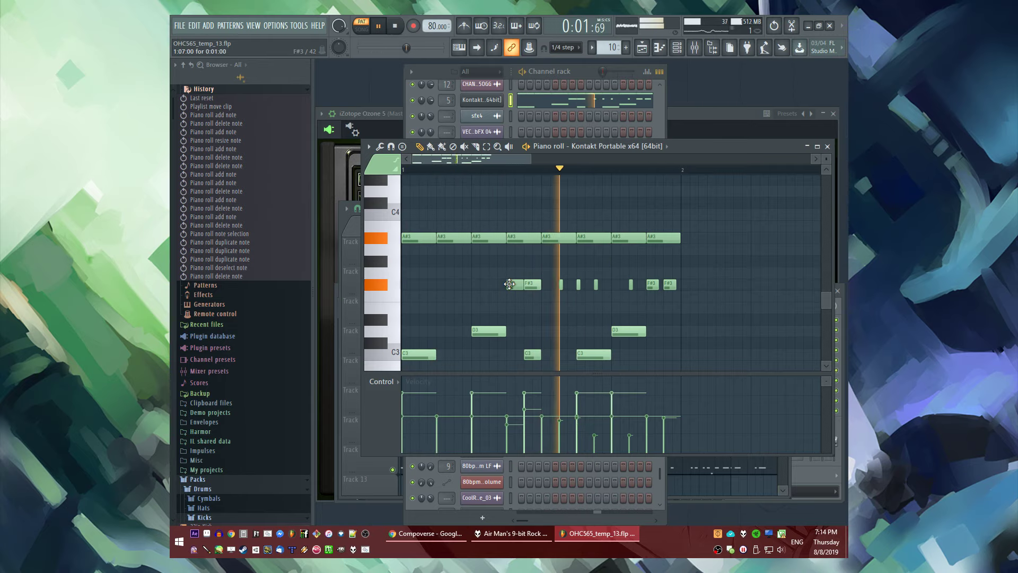
key(space)
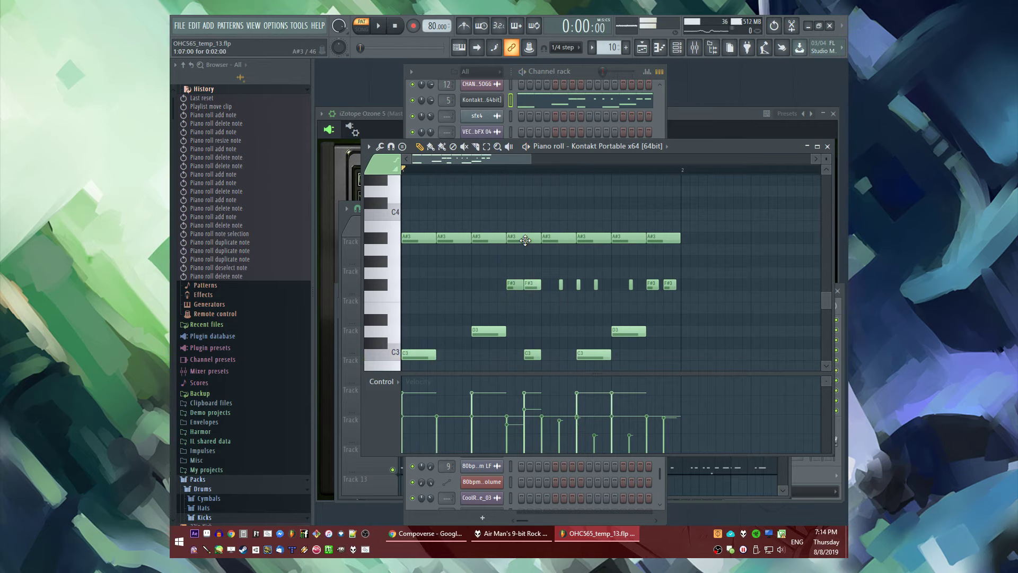
right_click(515, 284)
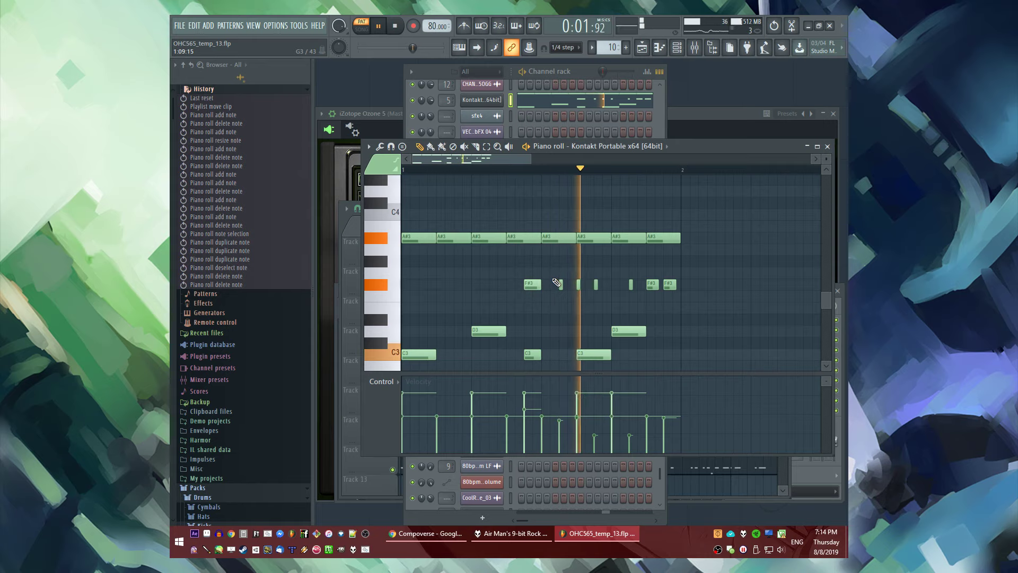
key(l)
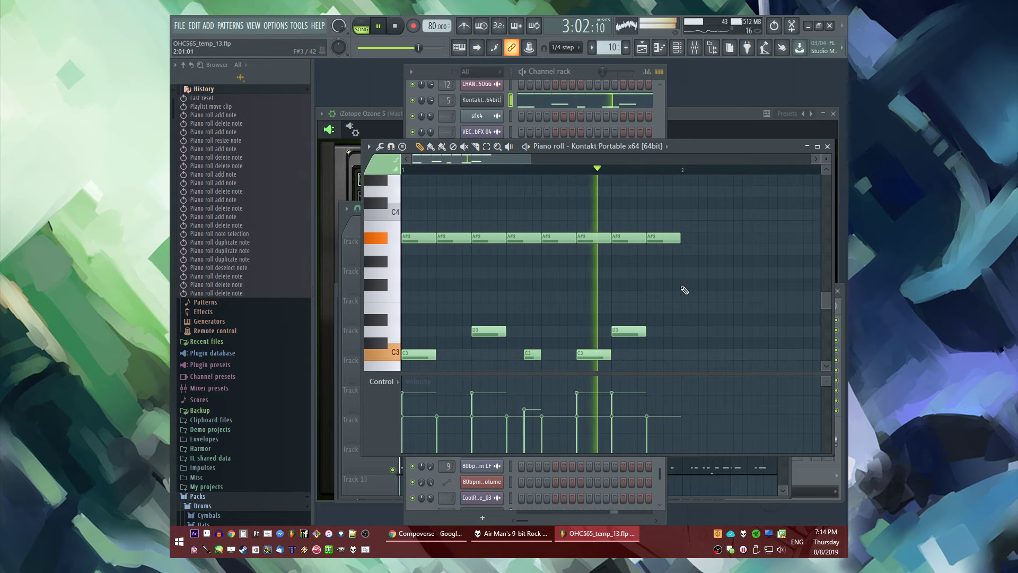
Replace the two Pattern 9 clips on Track 9 at bars 62 and 63 with Pattern 10 in the playlist
key(F5)
scroll(523, 371, down, 2)
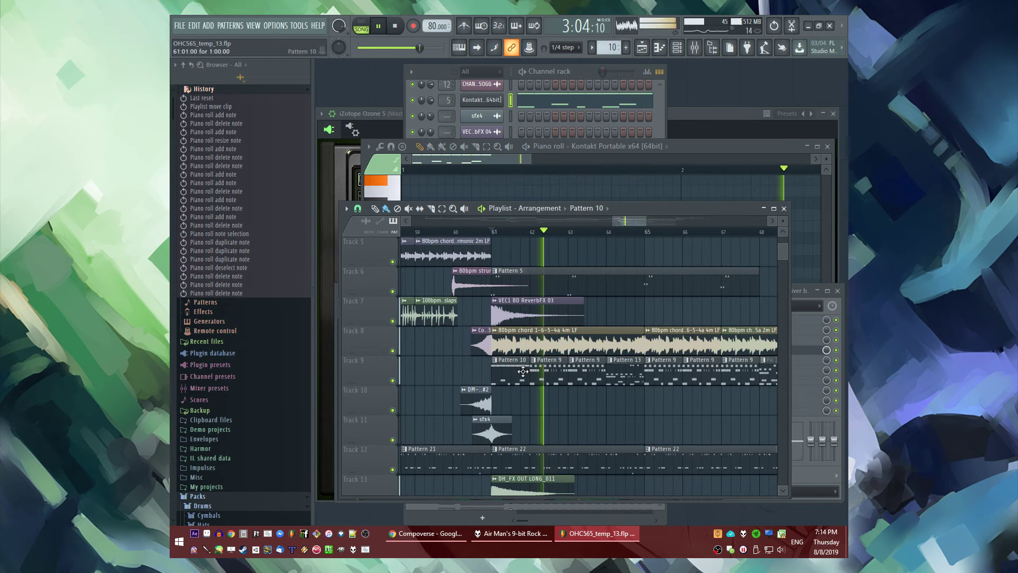
right_click(536, 373)
right_click(585, 367)
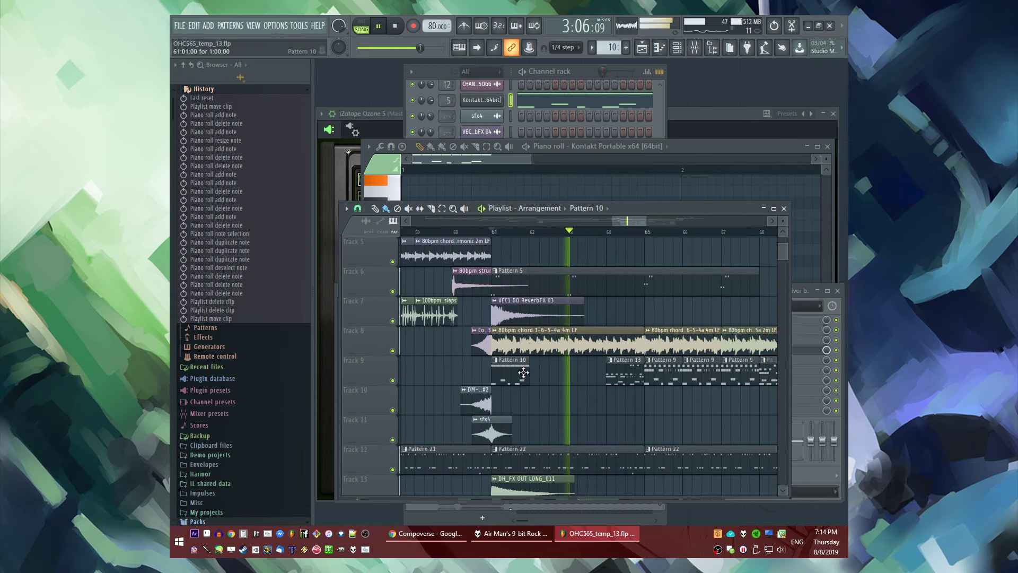
click(538, 376)
Replace the remaining Pattern 9 clips on Track 9 at bars 65–67, 69–71 and 73–75 with Pattern 10
scroll(610, 377, down, 2)
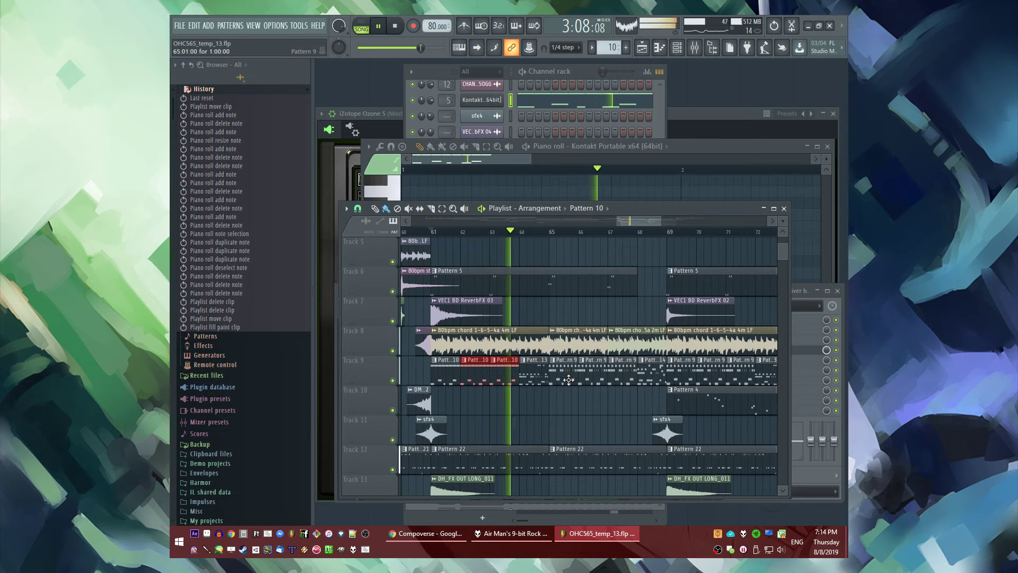
right_click(584, 374)
click(555, 374)
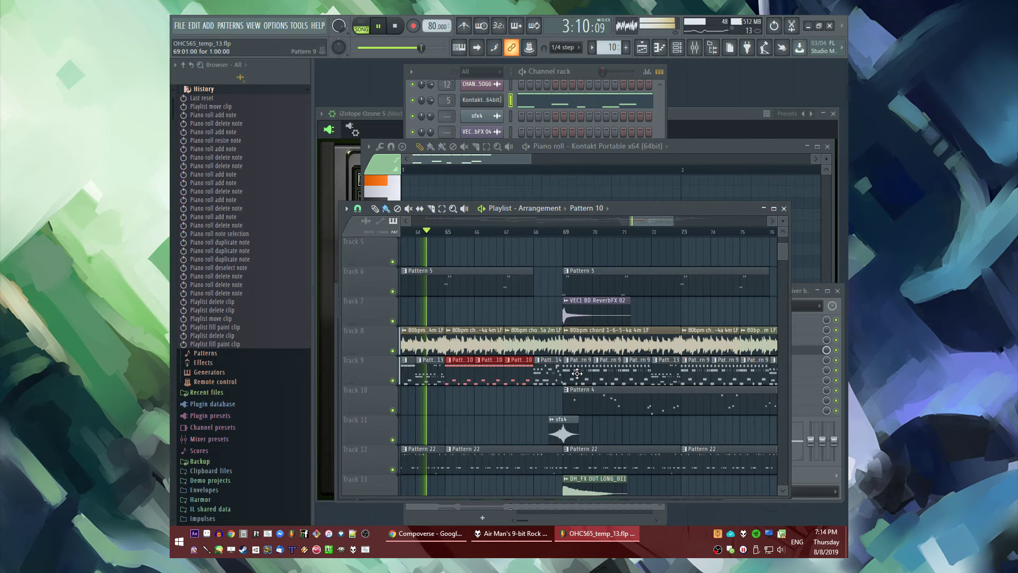
right_click(573, 374)
click(635, 370)
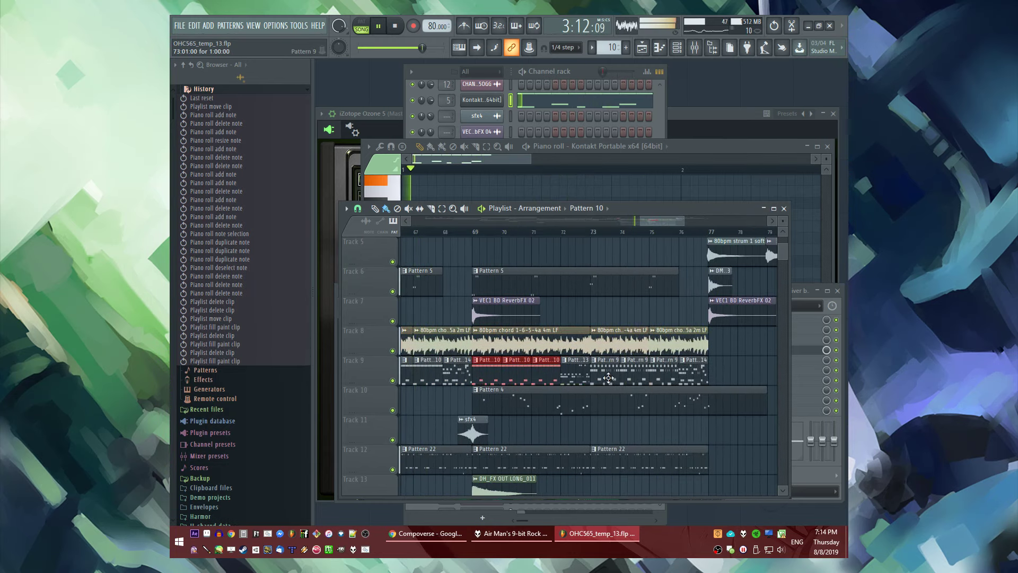
right_click(649, 376)
click(660, 378)
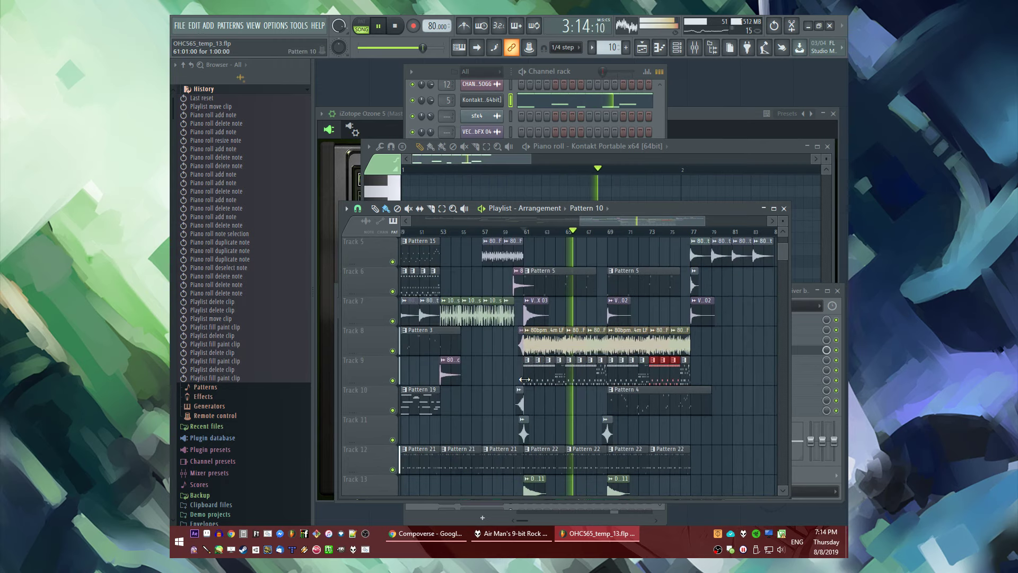
Switch to pattern playback, reopen Pattern 10's Kontakt notes in the piano roll, and add a two-step F#3 note on step 1
key(l)
key(F7)
key(space)
click(437, 249)
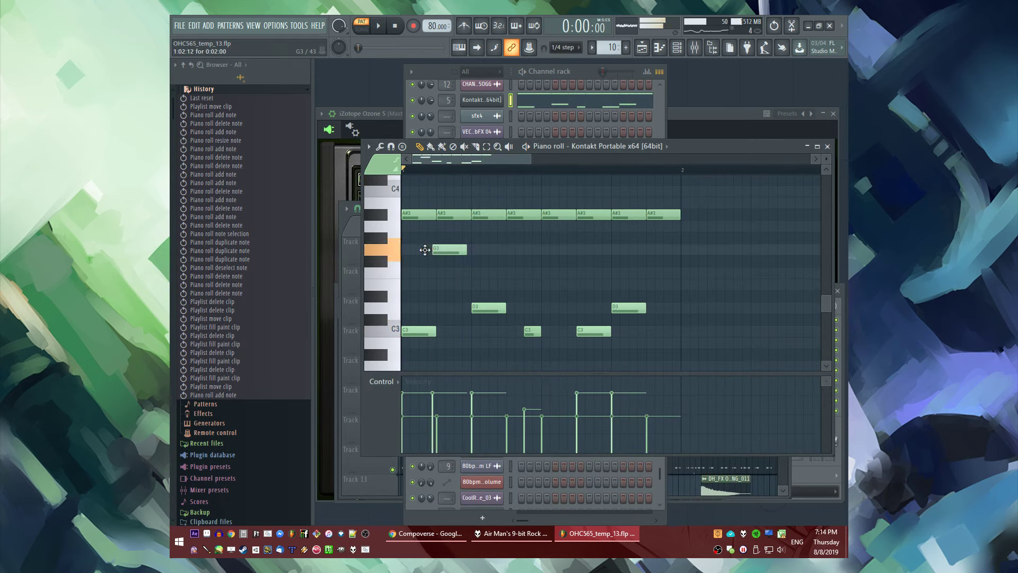
right_click(431, 276)
click(422, 260)
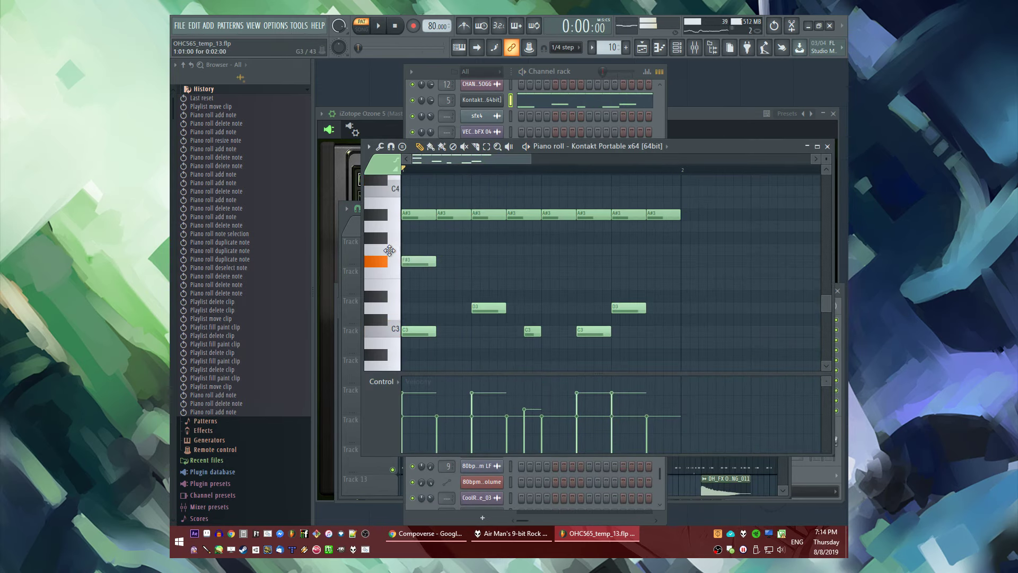
Delete the A#3 note on step 1, shorten the F#3 note to one step, and add another F#3 on step 2
key(space)
right_click(428, 214)
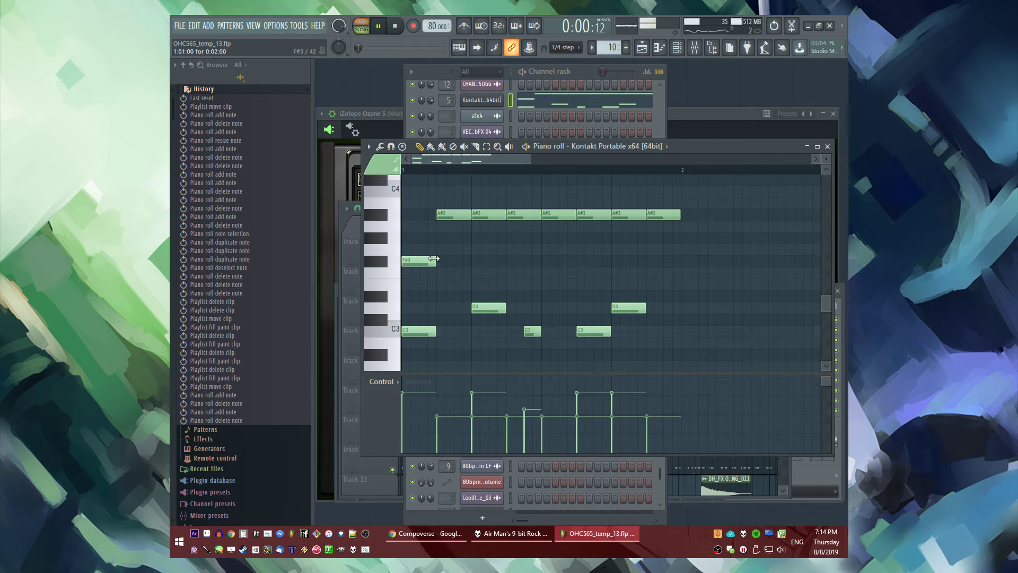
drag(435, 261, 408, 261)
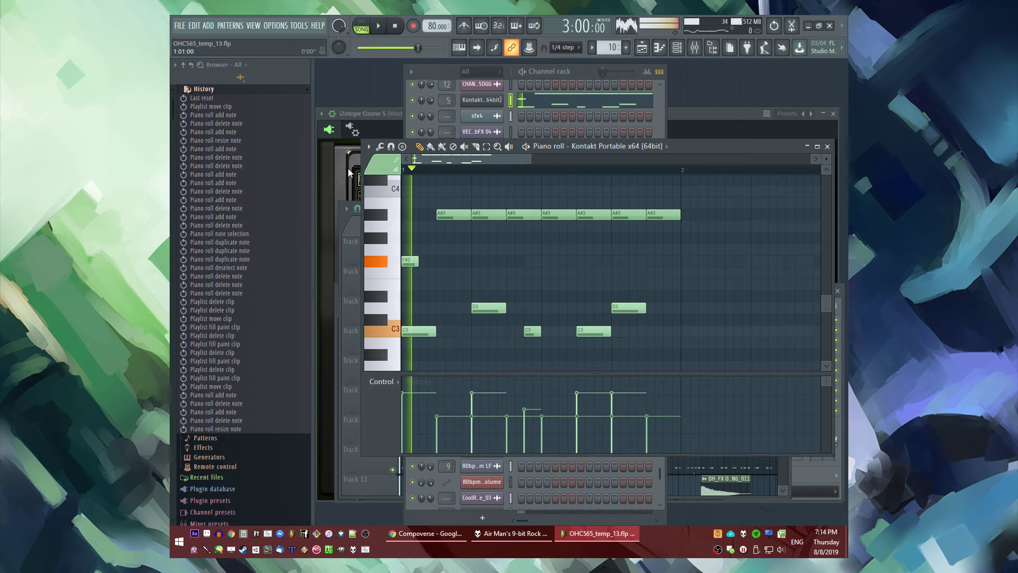
key(space)
click(424, 263)
key(space)
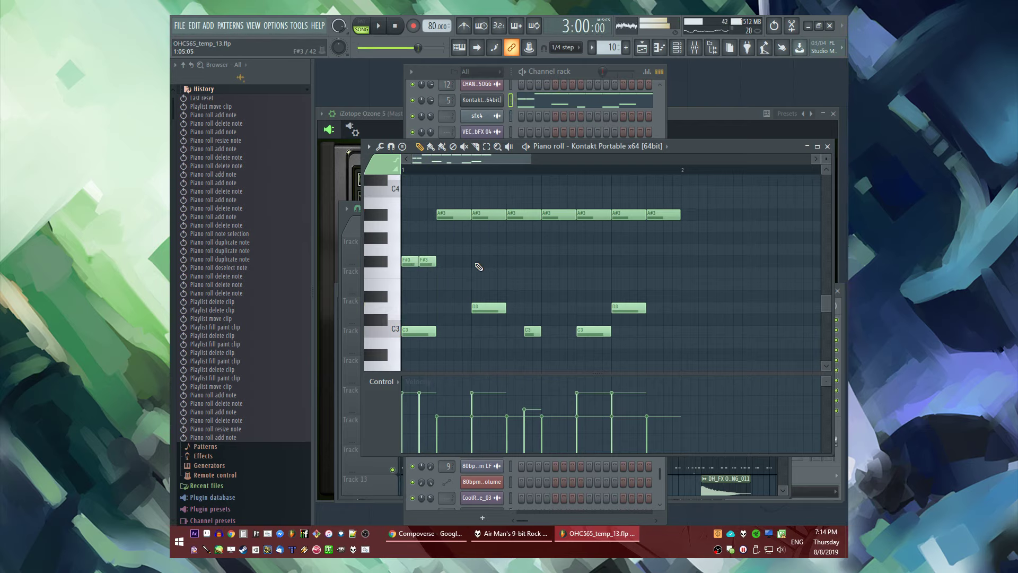
Replace the A#3 note on step 5 with a one-step G#3, and add a G#3 on step 1 and an F#3 on step 6
click(478, 261)
right_click(485, 214)
click(487, 238)
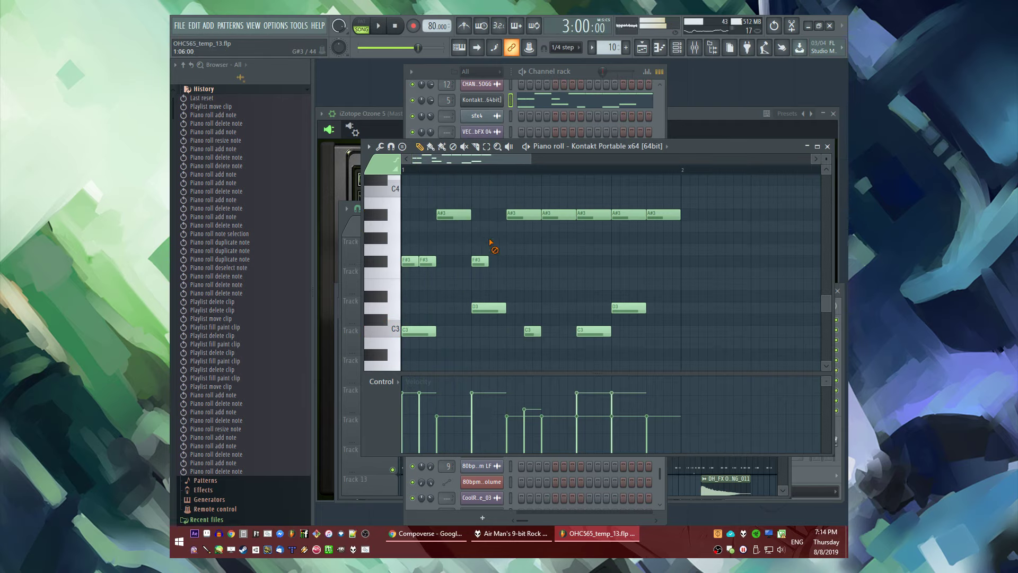
key(space)
click(480, 238)
right_click(480, 262)
click(410, 238)
click(465, 261)
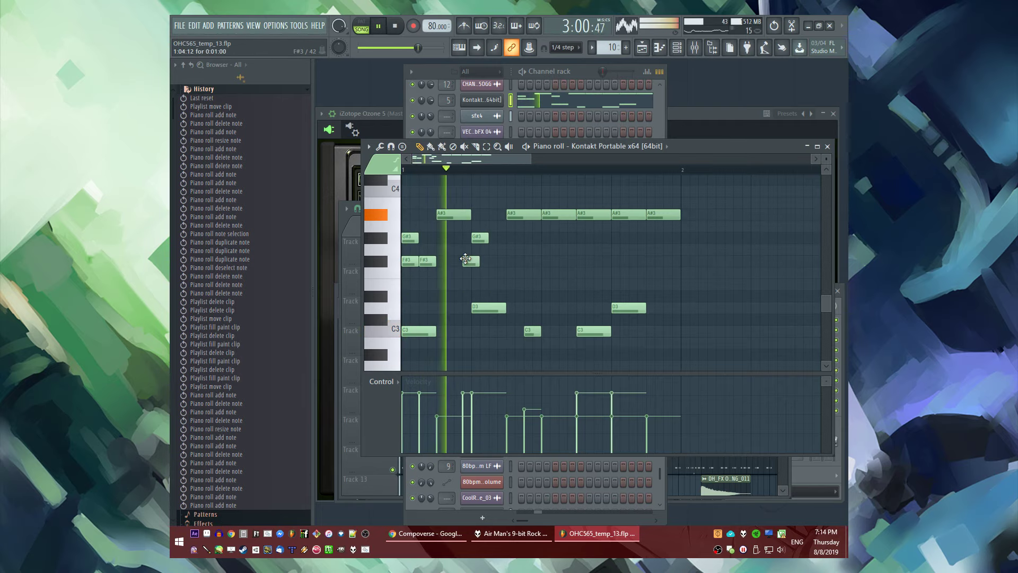
drag(465, 259, 474, 259)
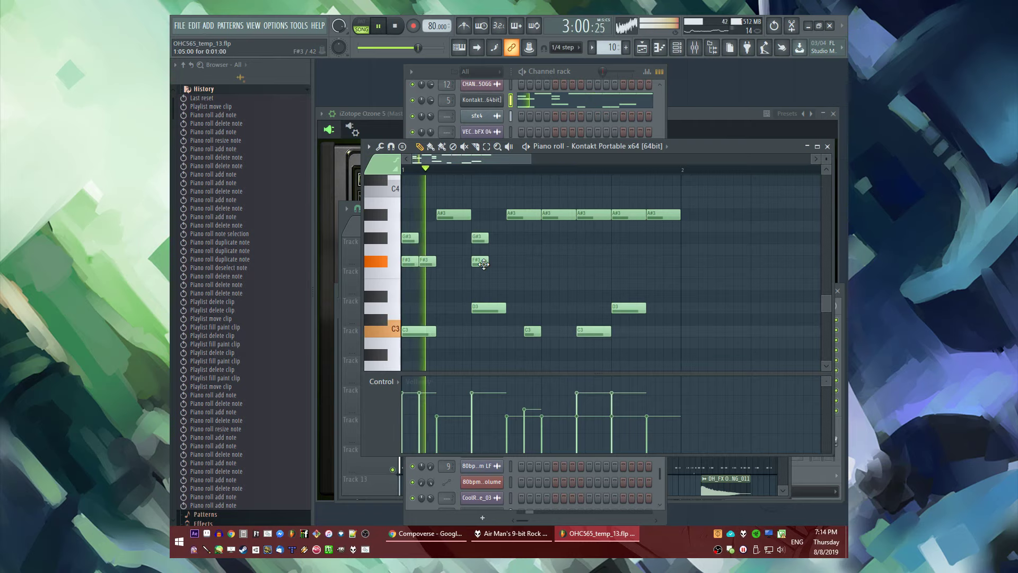
Select the one-step G#3 and F#3 notes, lower their velocity, and audition the pattern
drag(484, 263, 402, 277)
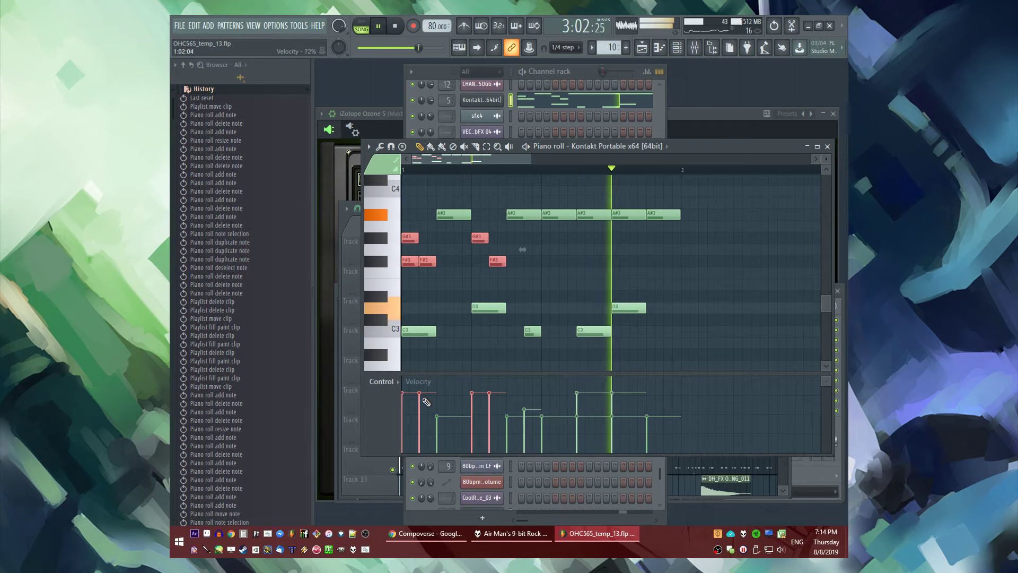
key(l)
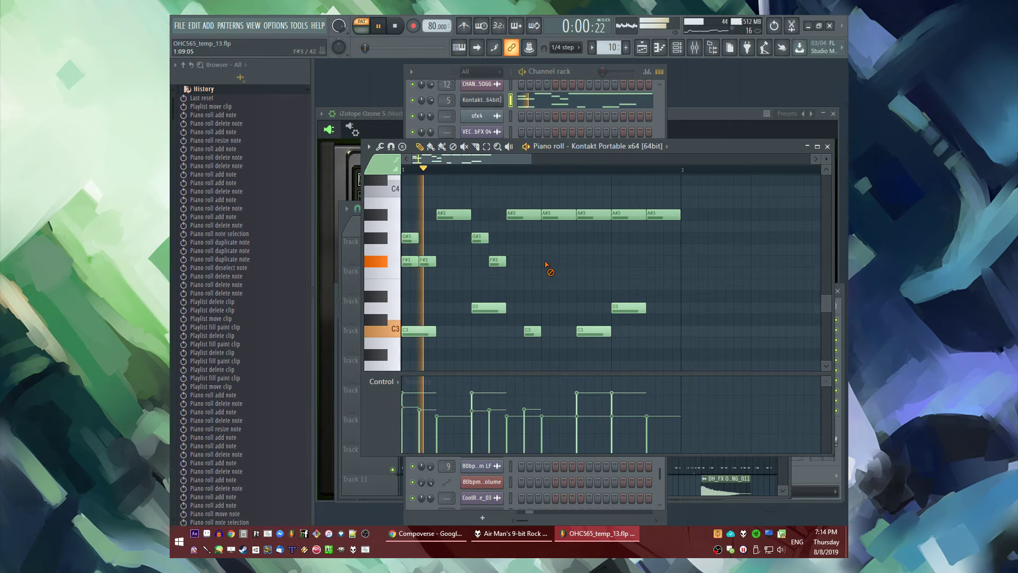
click(549, 265)
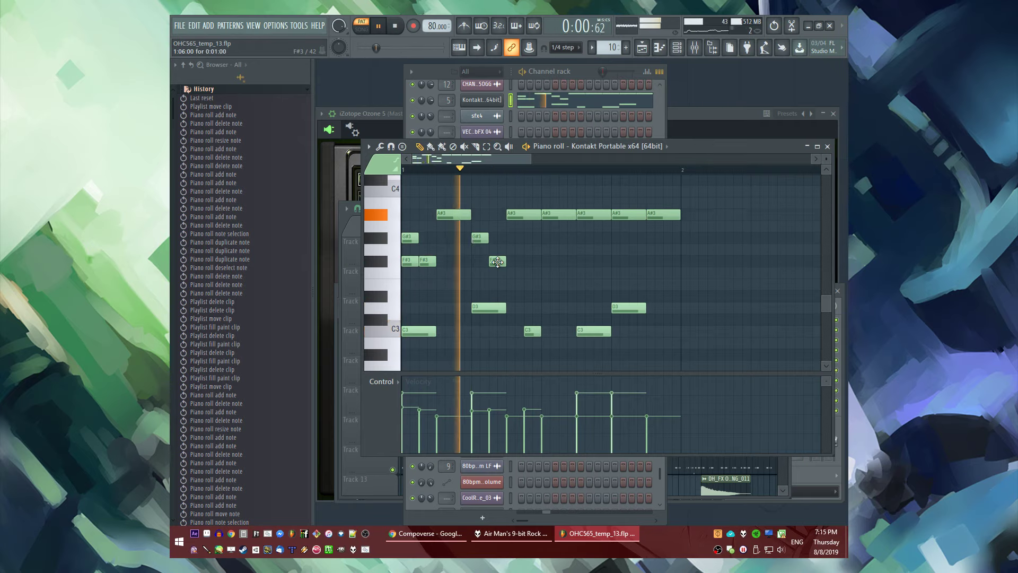
Swap the F#3 note on step 6 for one on step 5, and replace the A#3 on step 9 with a one-step G#3 on step 10
right_click(497, 262)
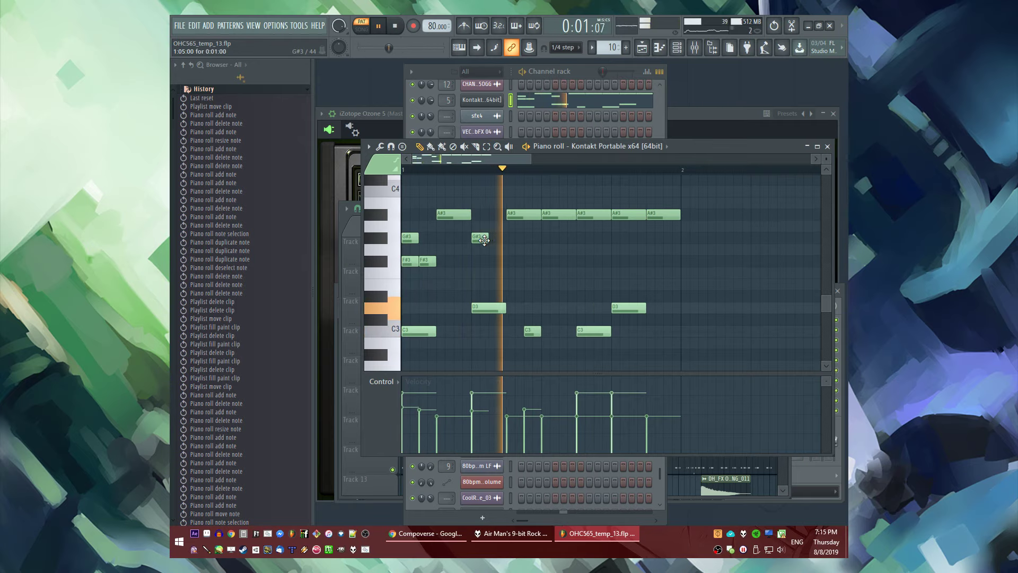
click(482, 262)
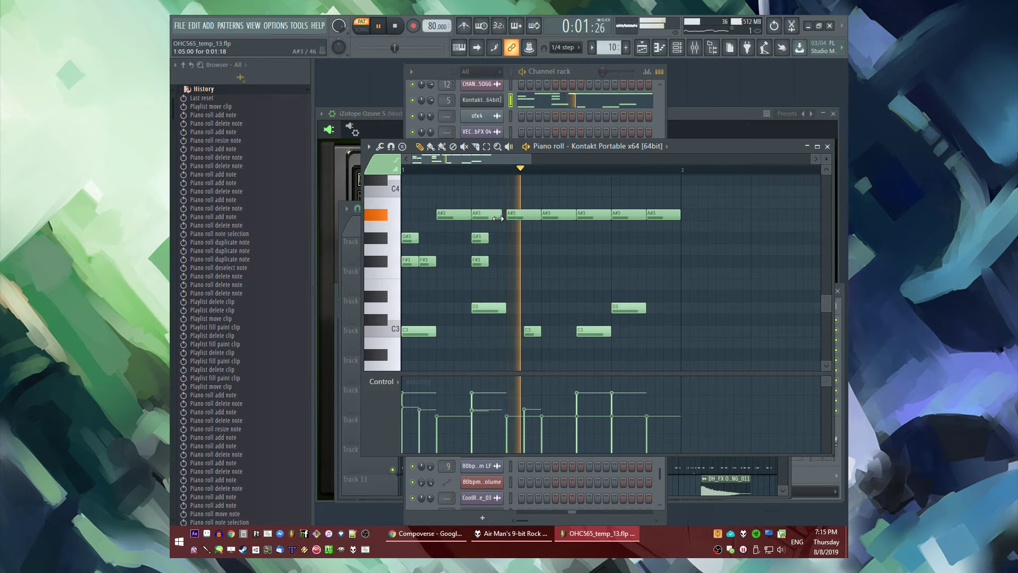
drag(561, 226, 559, 260)
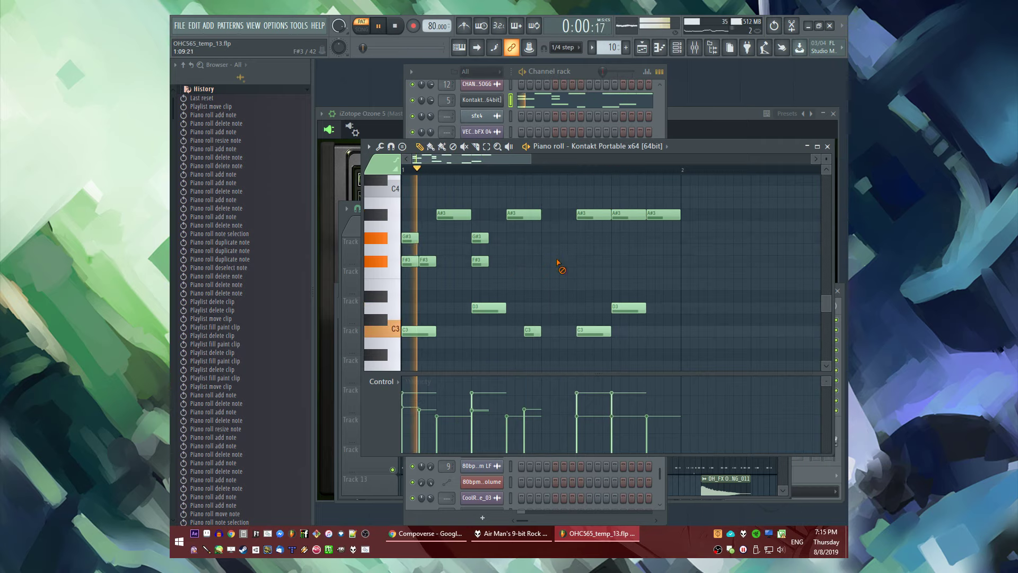
click(567, 237)
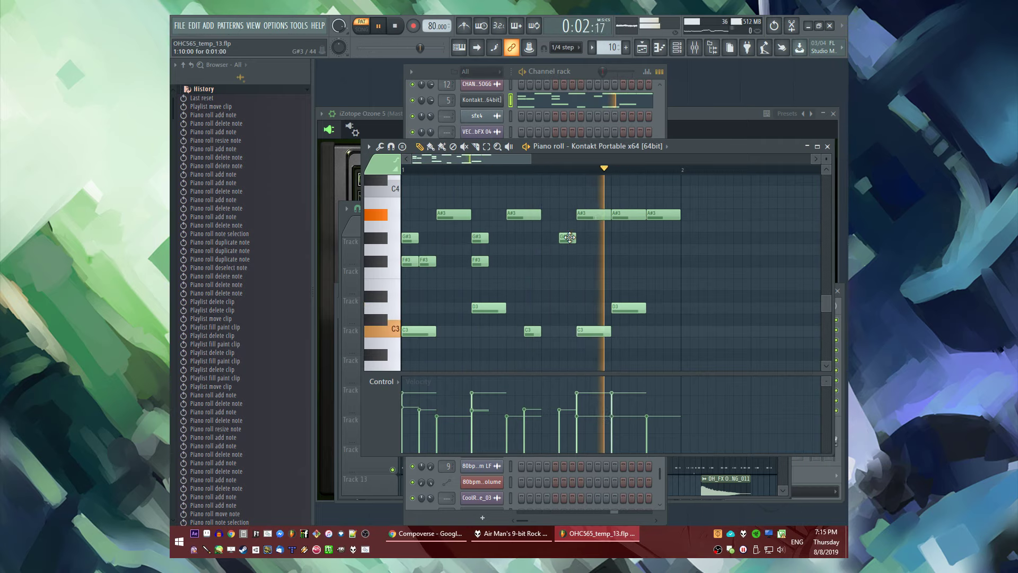
Try two half-step F#3 notes on step 12 with the A#3 note on step 11 shortened to one step
key(space)
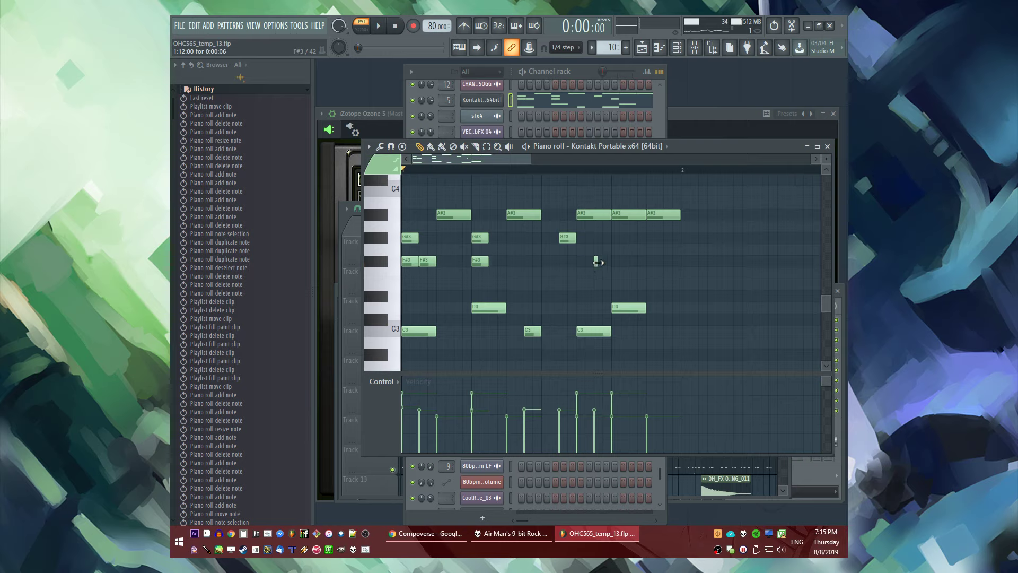
key(space)
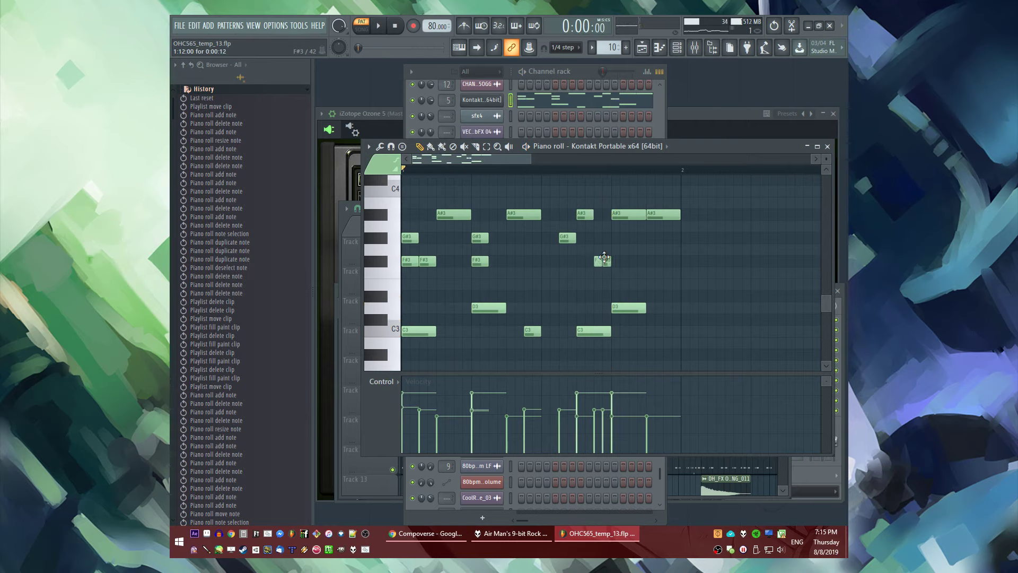
key(space)
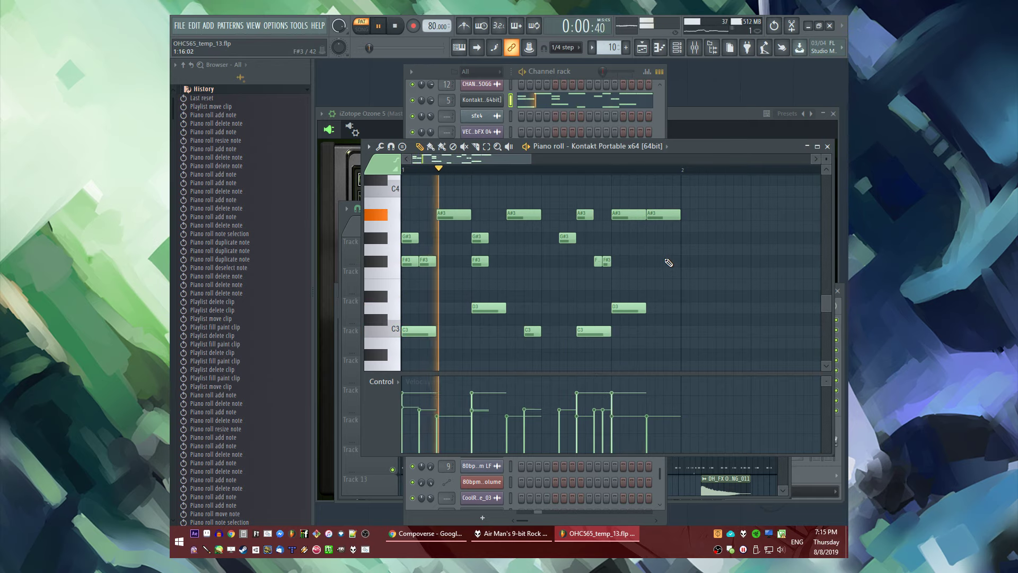
drag(592, 215, 610, 215)
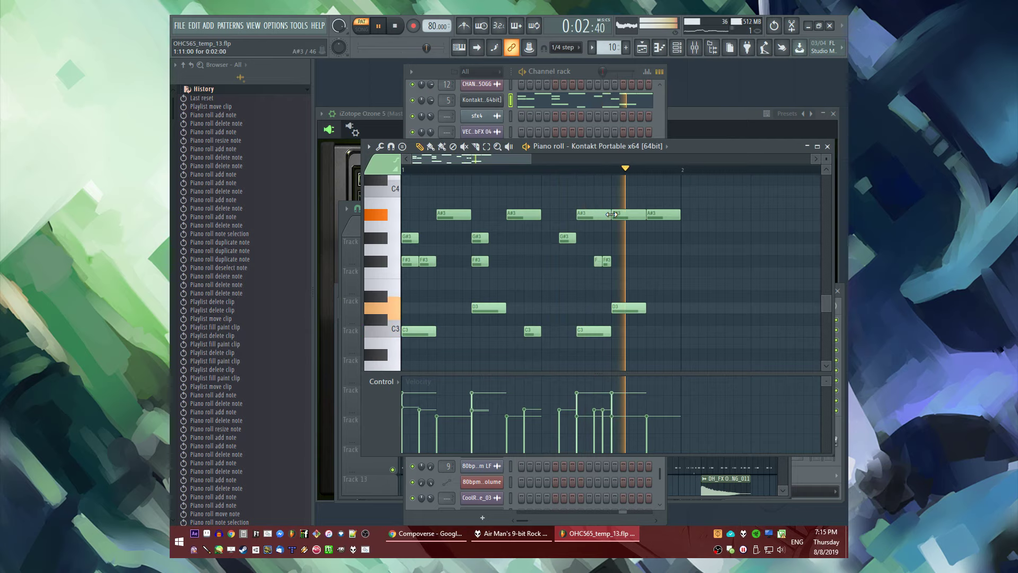
right_click(607, 261)
right_click(598, 261)
Replace the A#3 note on step 13 with three consecutive half-step F#3 notes
right_click(634, 215)
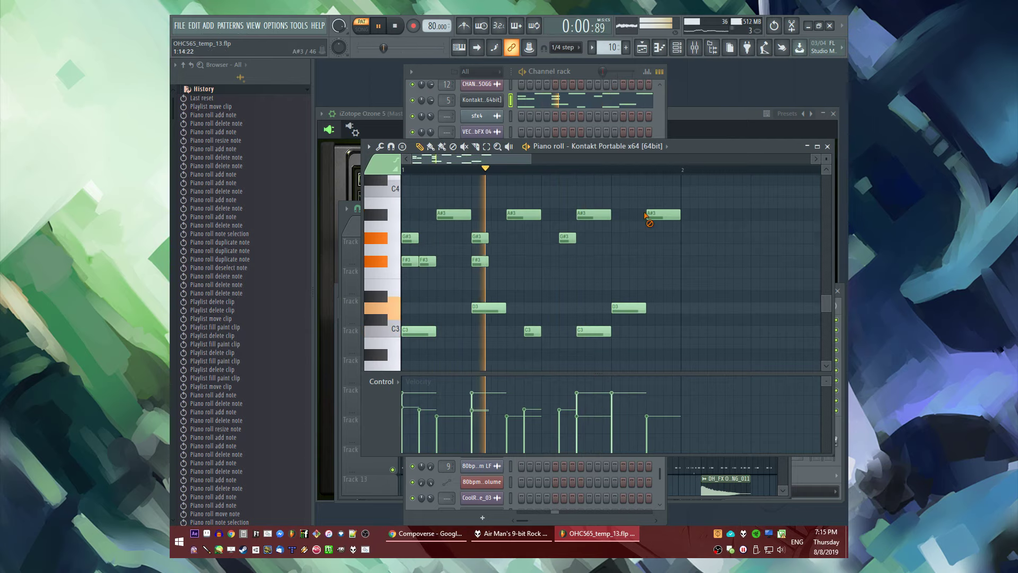
click(615, 261)
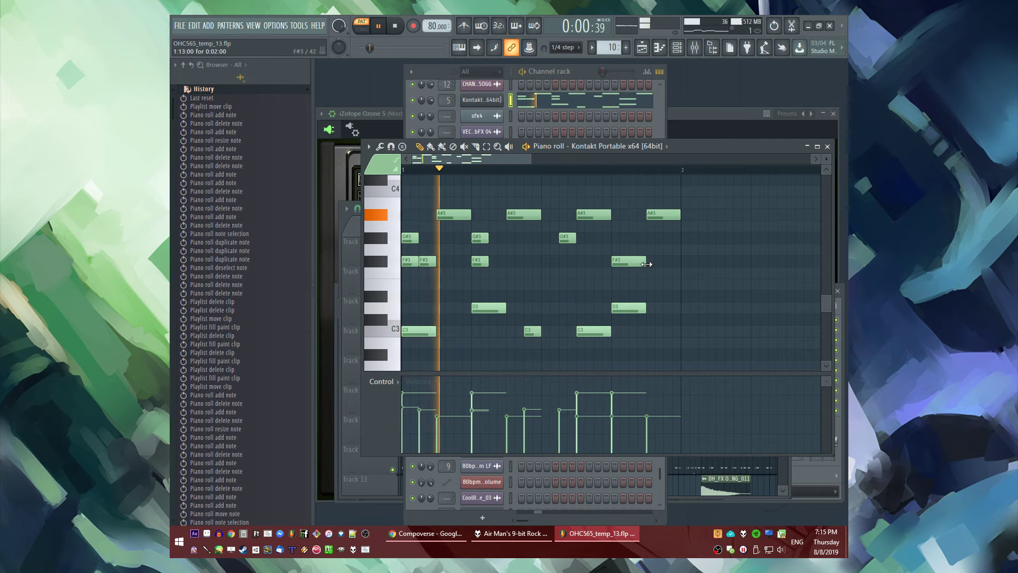
click(624, 261)
click(633, 262)
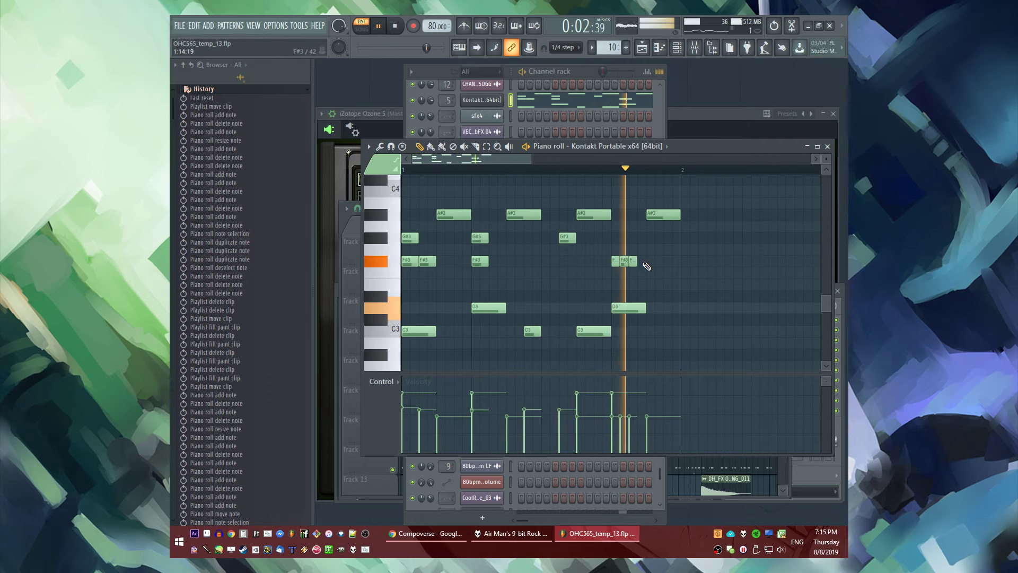
Complete the run with a fourth half-step F#3 note on step 14 and raise the third F#3 note's velocity
click(637, 261)
drag(649, 268, 608, 256)
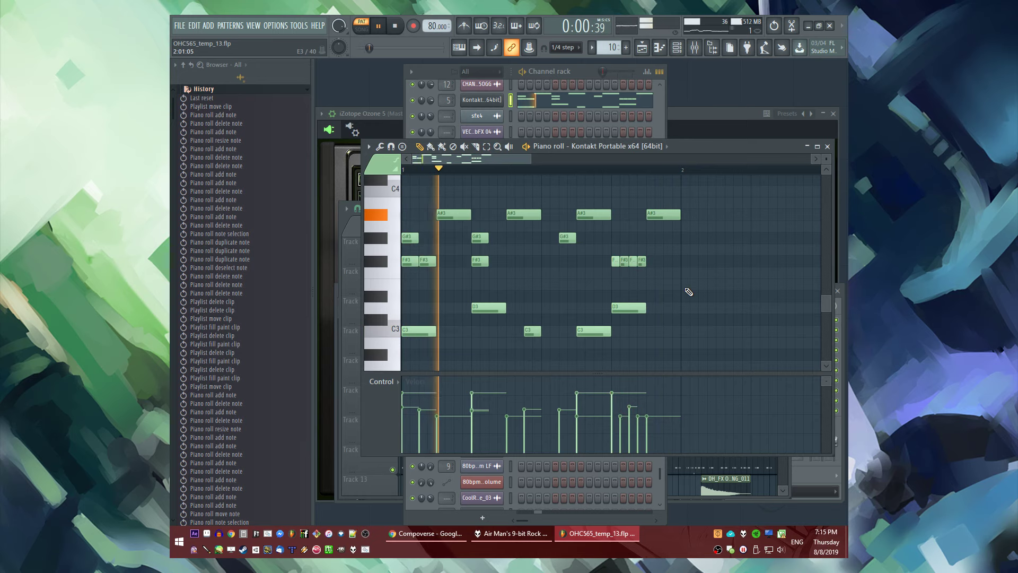
Make the Pattern 13 clip at bar 64 on Track 9 unique and open its notes for editing
key(F5)
scroll(572, 316, up, 3)
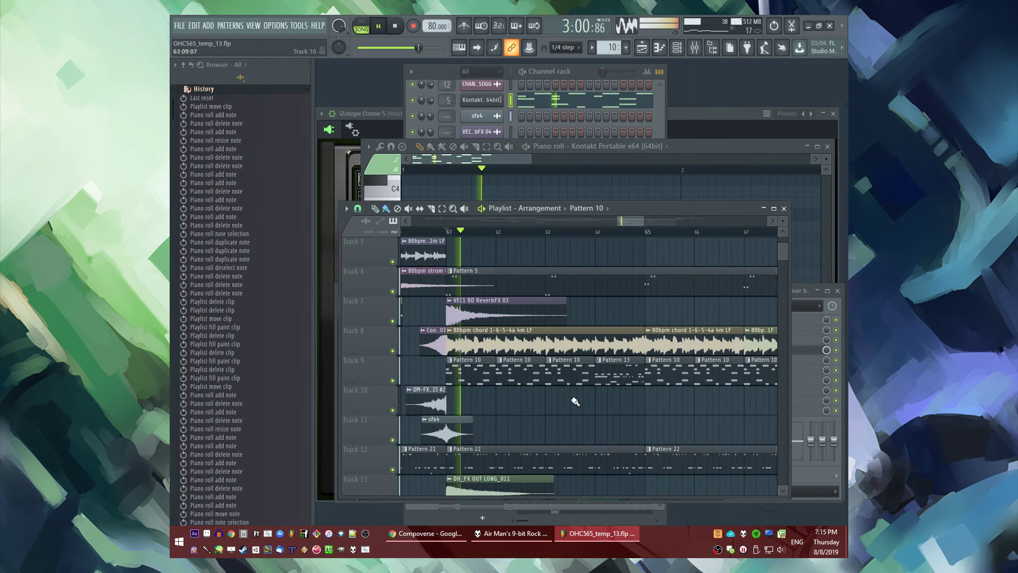
scroll(588, 366, up, 2)
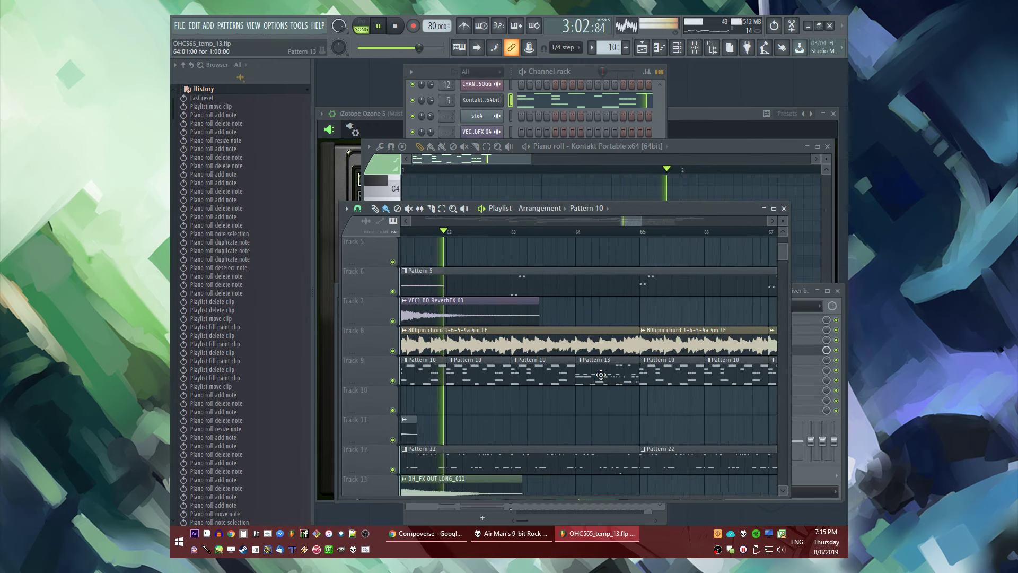
double_click(572, 371)
click(588, 431)
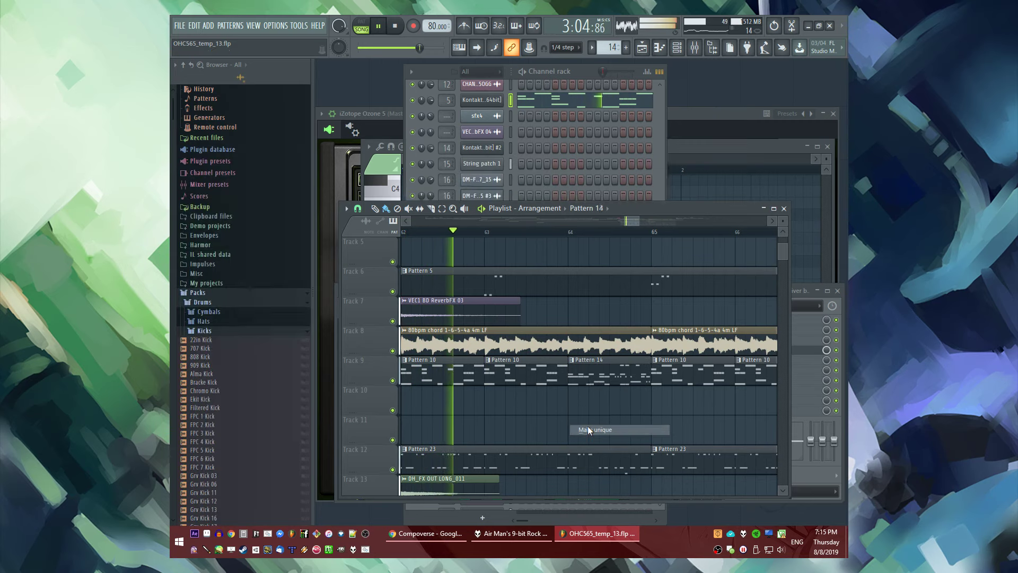
key(space)
click(405, 218)
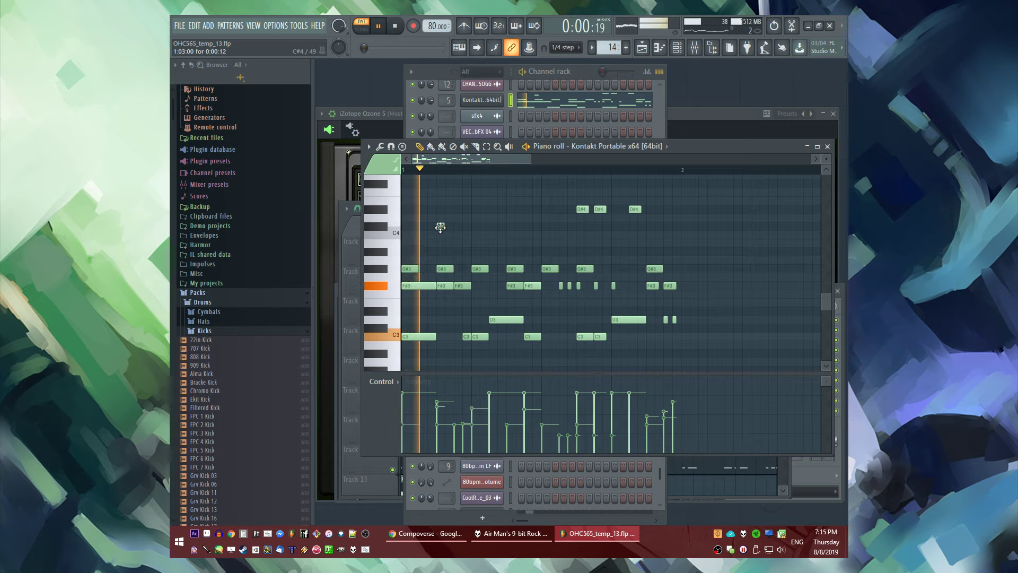
Add two-step A#3 notes on steps 3 and 7, deleting the G#3 and F#3 notes beneath them
click(440, 227)
key(space)
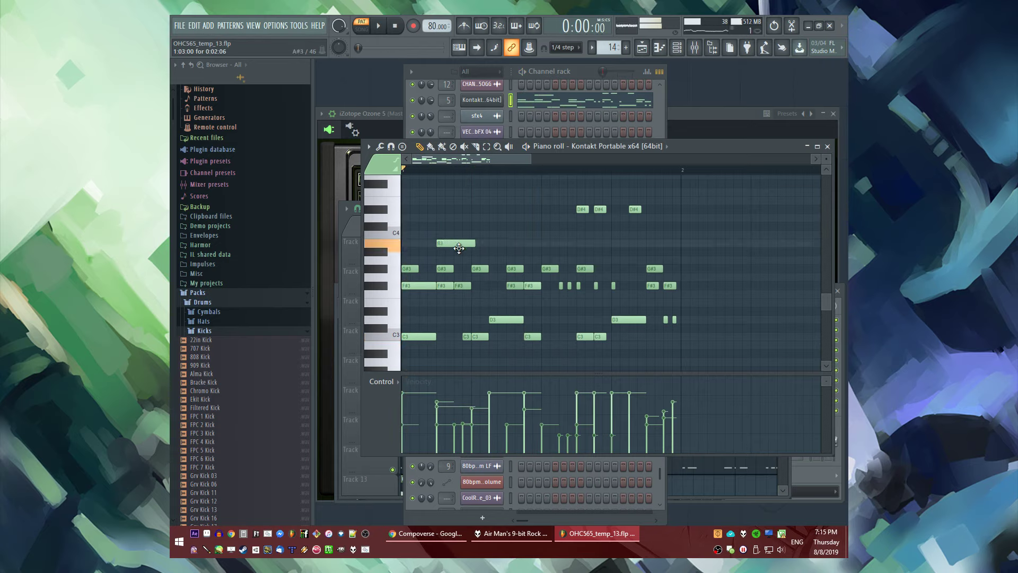
drag(476, 254, 470, 254)
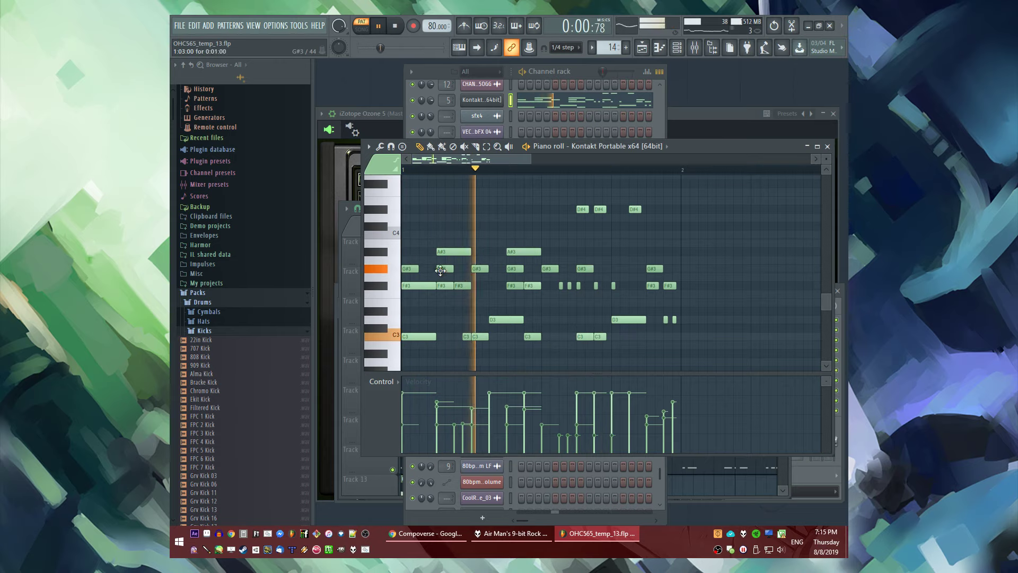
right_click(515, 285)
right_click(514, 268)
right_click(532, 285)
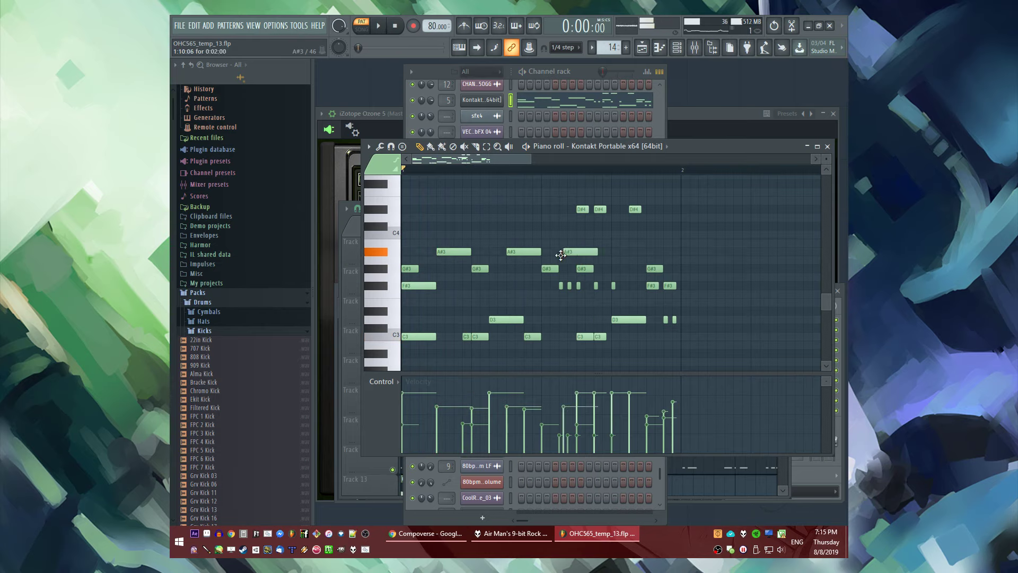
Add a two-step A#3 on step 10 and a one-and-a-half-step A#3 on step 13, deleting the short F#3 notes beneath them
drag(560, 255, 556, 255)
right_click(561, 285)
right_click(569, 285)
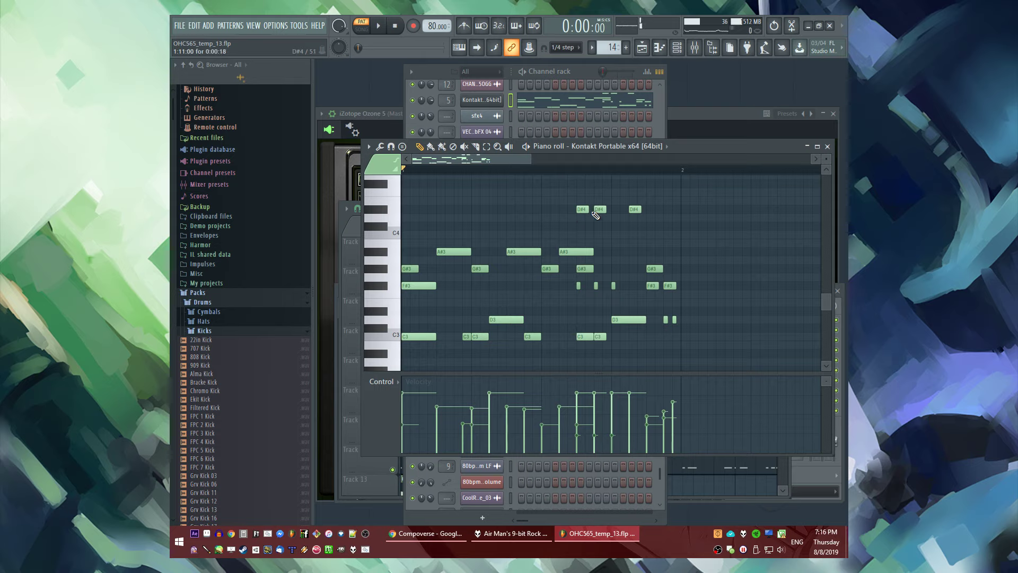
key(space)
right_click(613, 285)
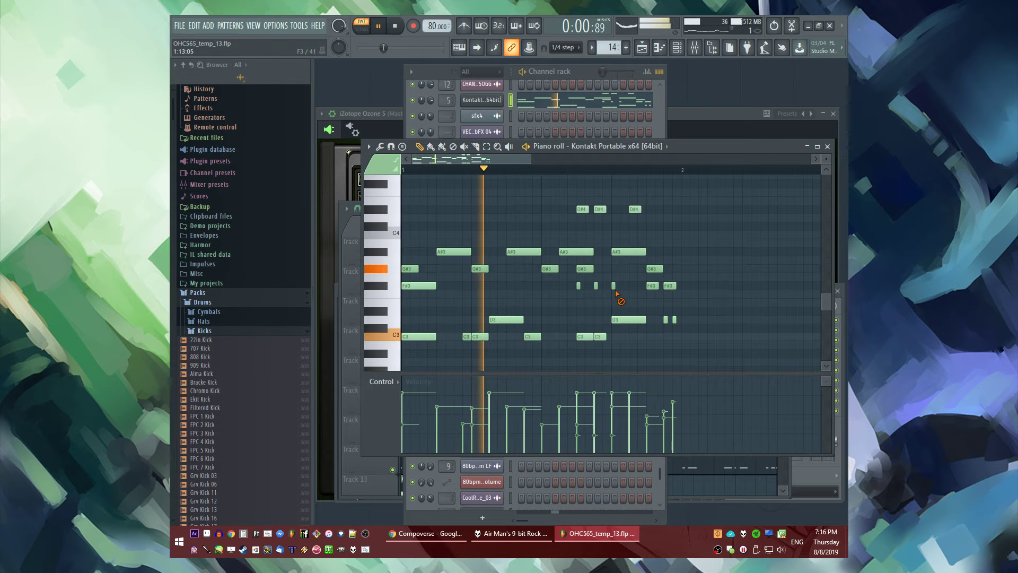
drag(645, 252, 637, 254)
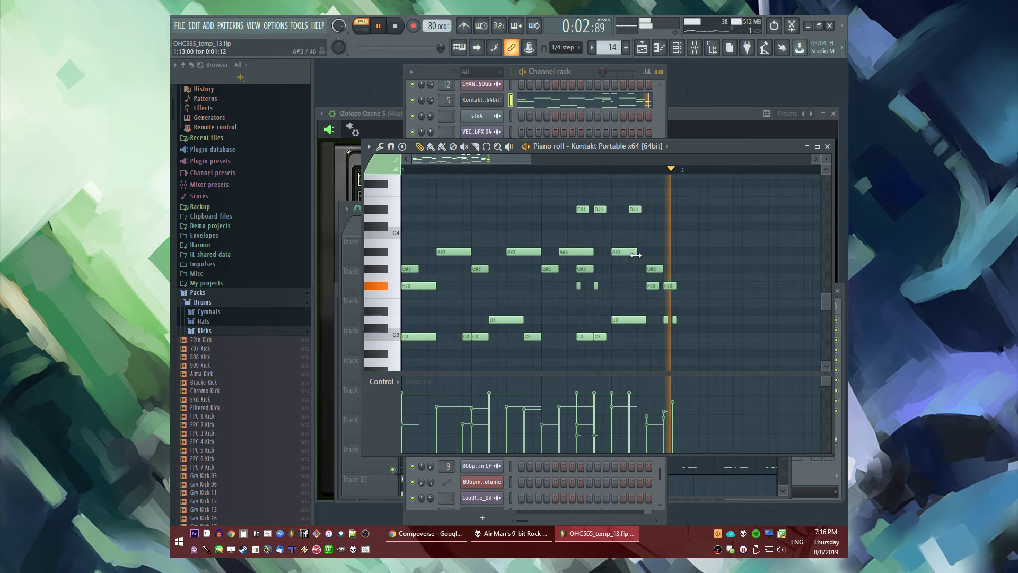
Play the section between bars 61 and 77 in the playlist and compare its clips with the rest of the arrangement
key(F5)
scroll(546, 256, down, 3)
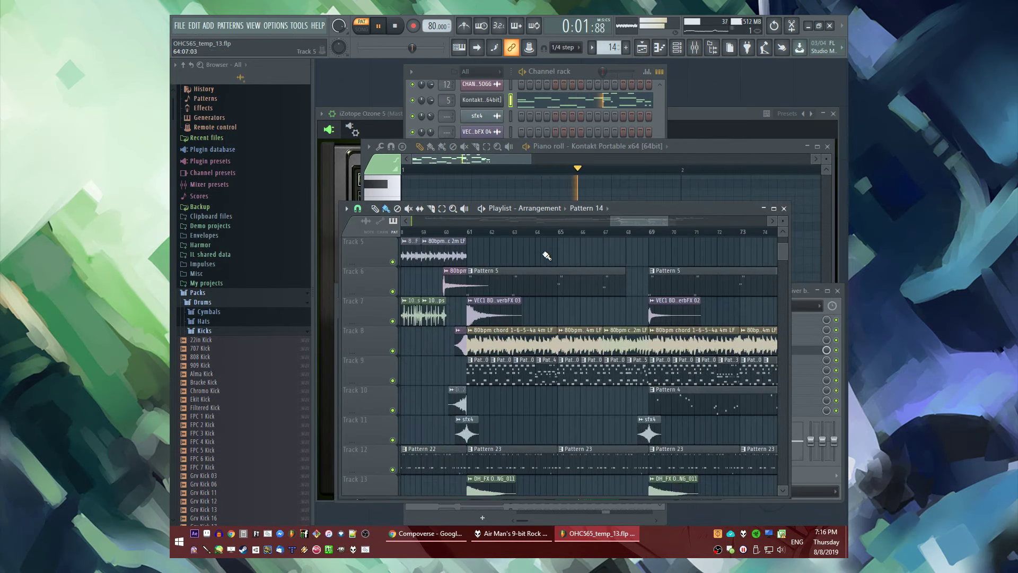
scroll(547, 373, down, 1)
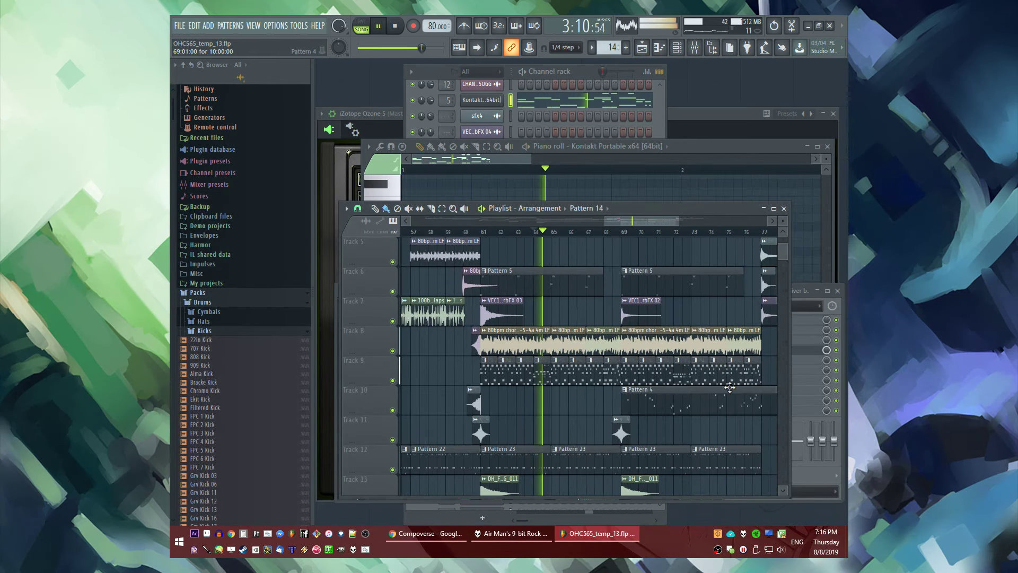
scroll(730, 387, up, 2)
scroll(565, 377, up, 2)
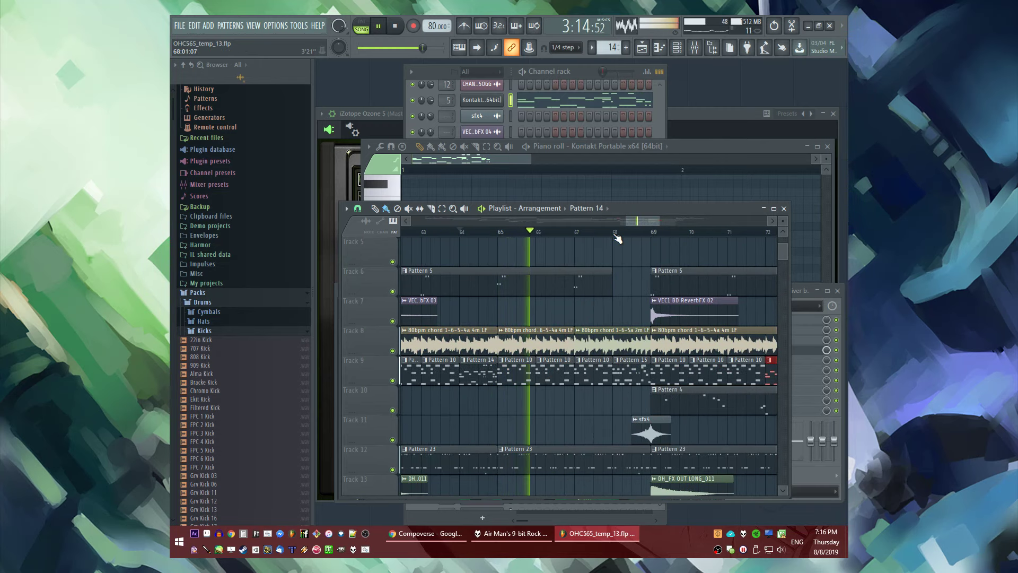
scroll(644, 220, down, 2)
scroll(577, 286, up, 2)
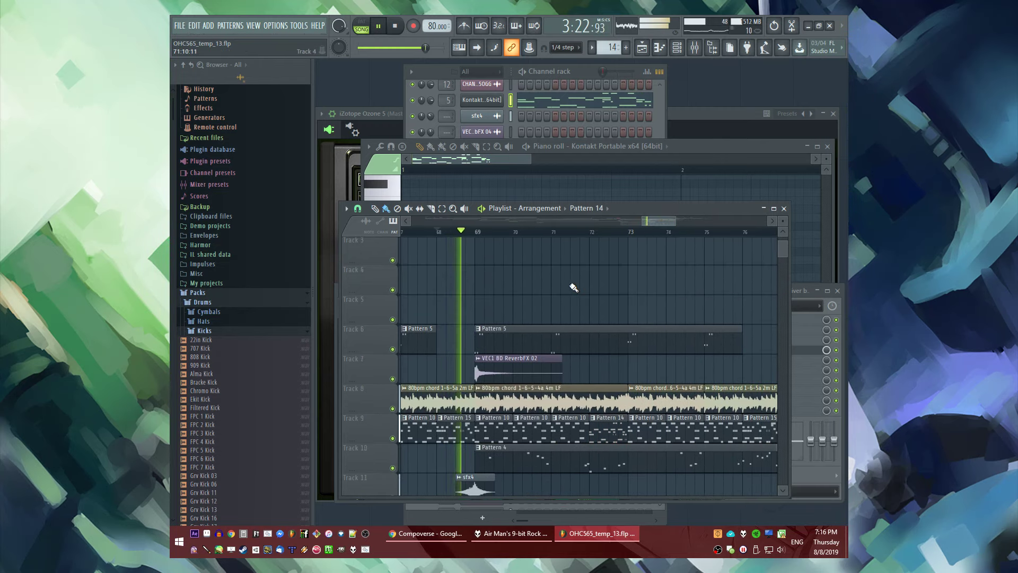
scroll(577, 286, down, 2)
scroll(575, 287, down, 1)
scroll(572, 287, up, 2)
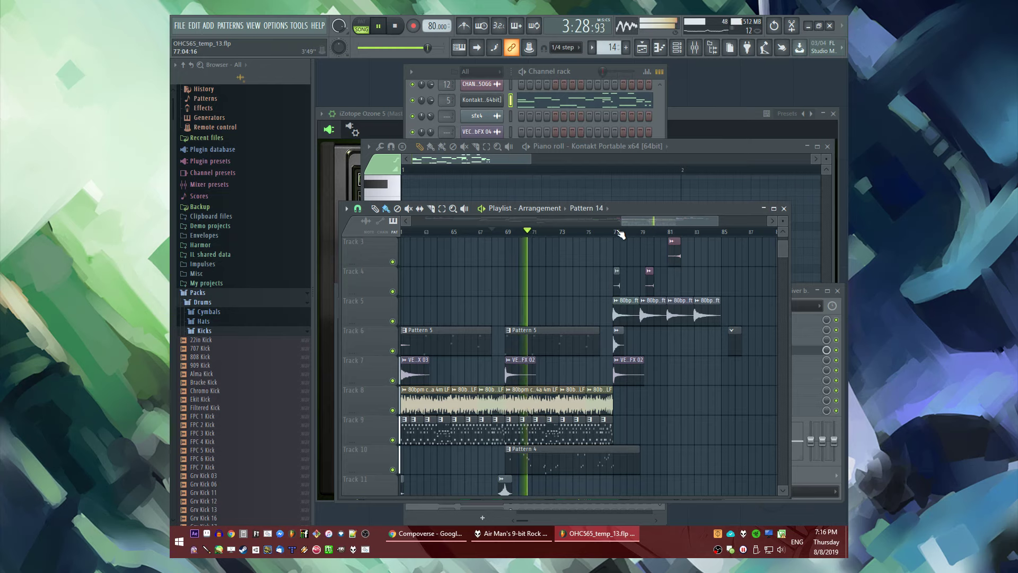
scroll(712, 295, up, 2)
scroll(636, 286, down, 4)
scroll(569, 279, down, 2)
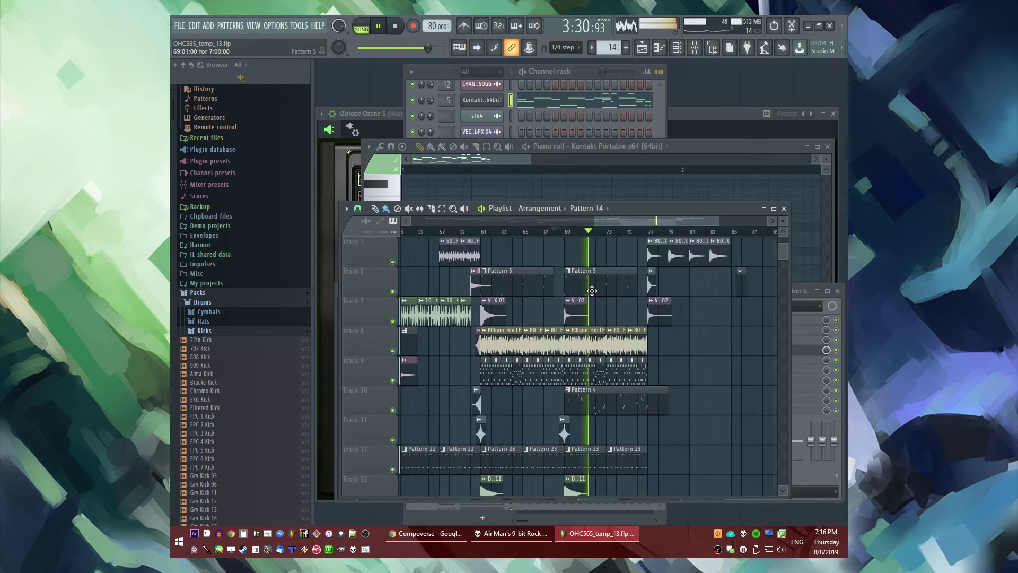
scroll(592, 290, down, 4)
scroll(431, 262, up, 2)
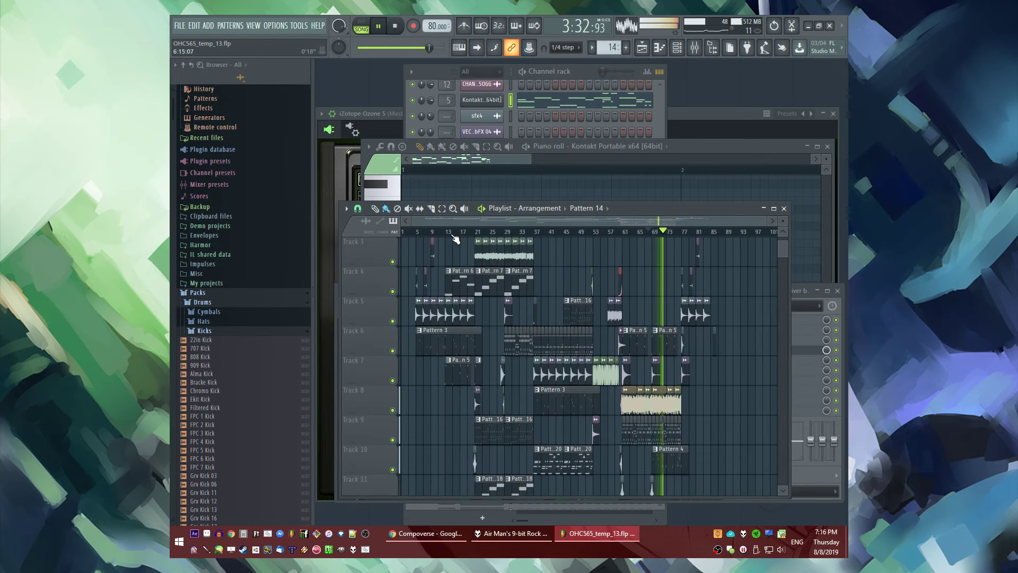
scroll(636, 318, up, 4)
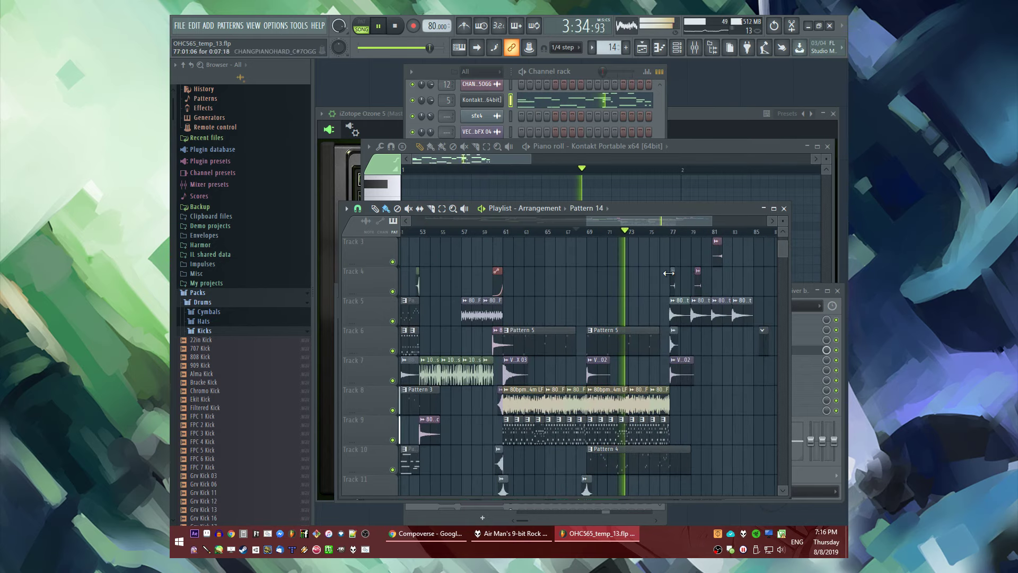
scroll(571, 377, down, 2)
Open Pattern 10 from Track 9, select its four A#3 notes and lower their velocity
key(F6)
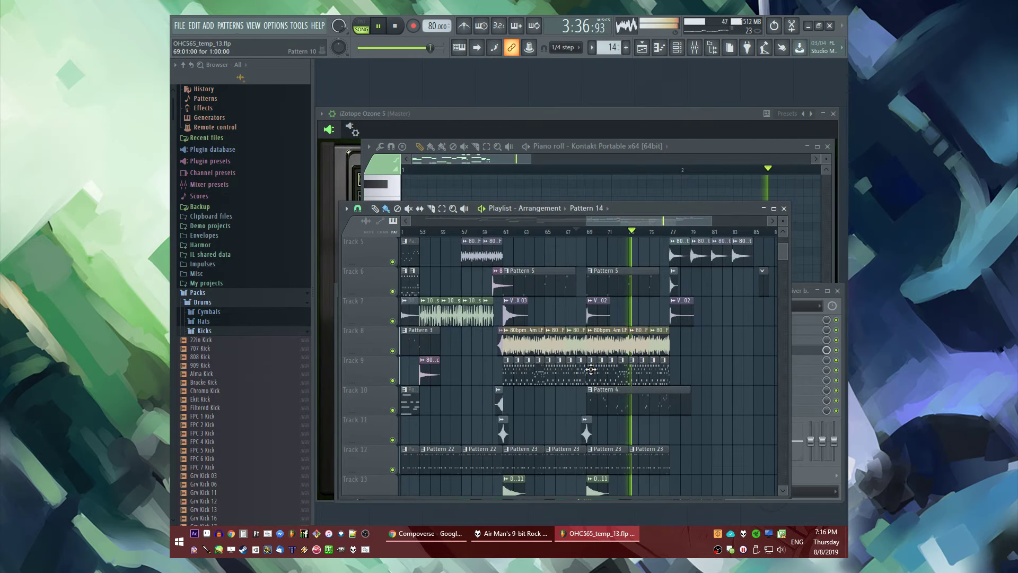
double_click(591, 370)
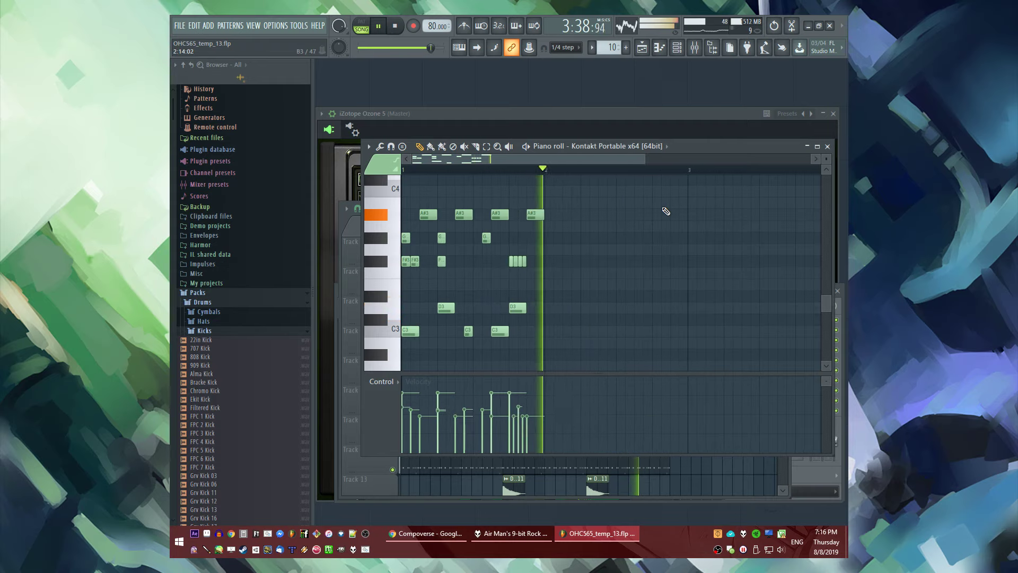
drag(643, 199, 406, 220)
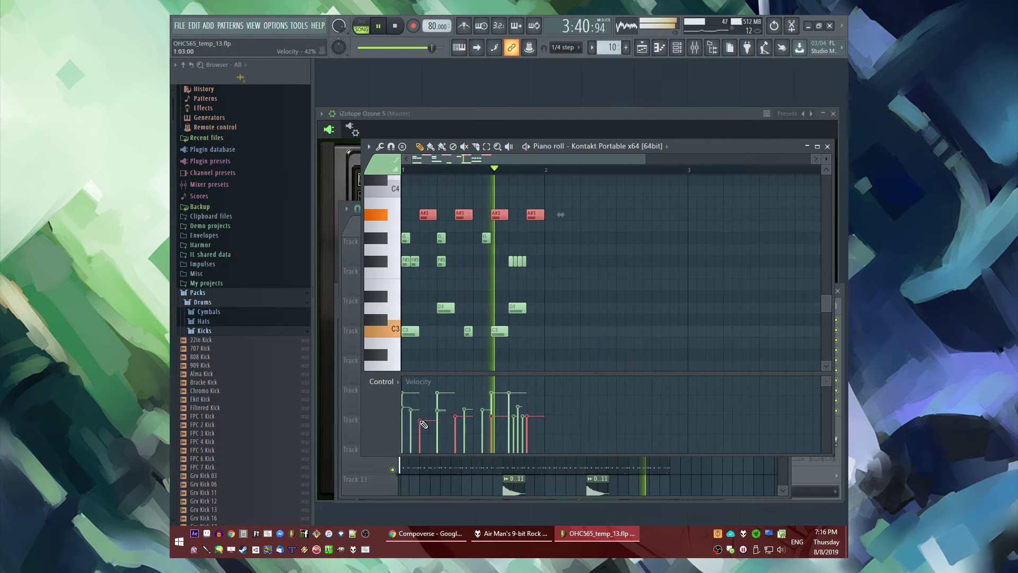
key(F5)
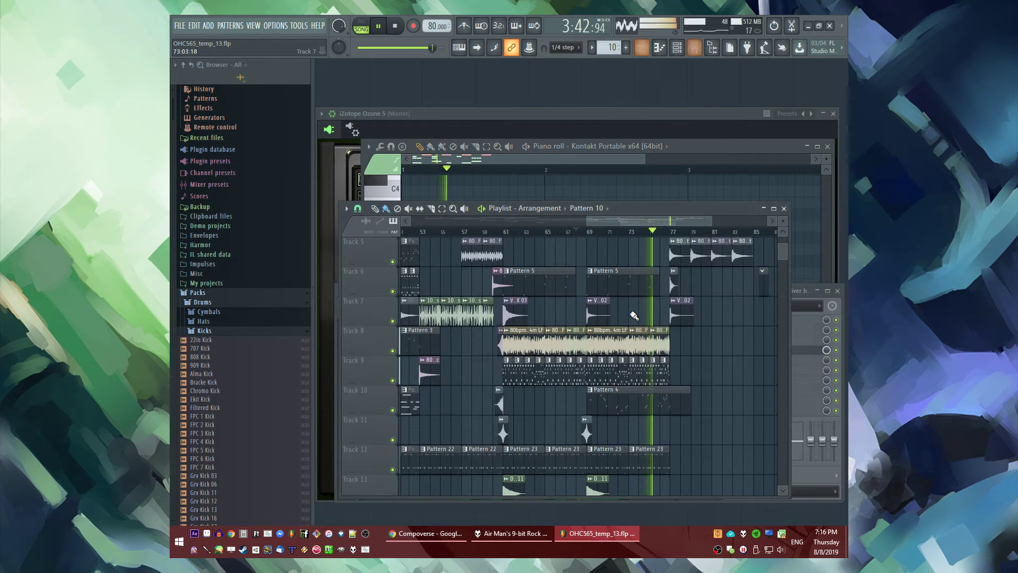
Open Pattern 14 from the clip at bar 72, select its four A#3 notes and lower their velocity
scroll(643, 367, up, 4)
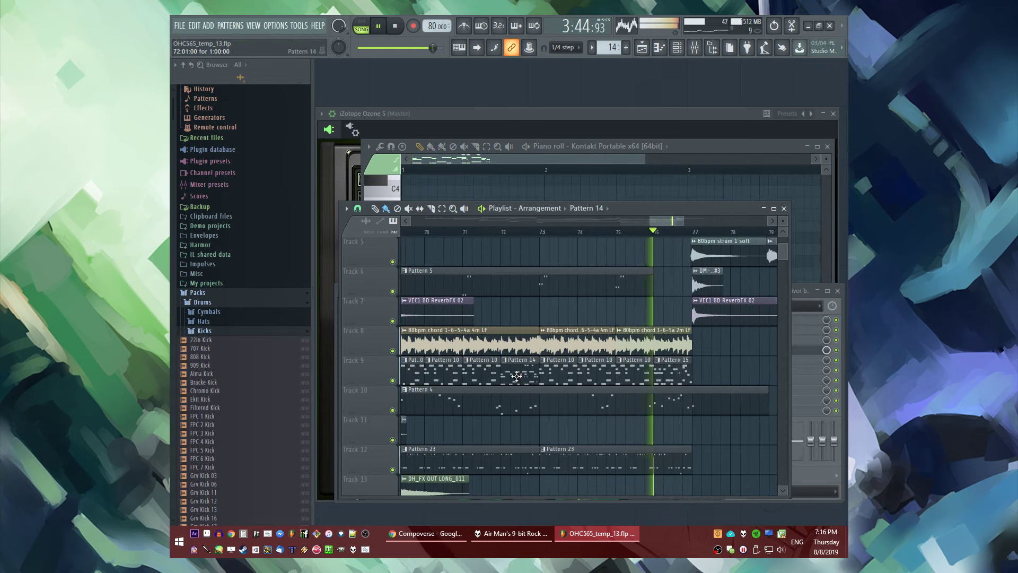
double_click(517, 376)
drag(513, 232, 424, 248)
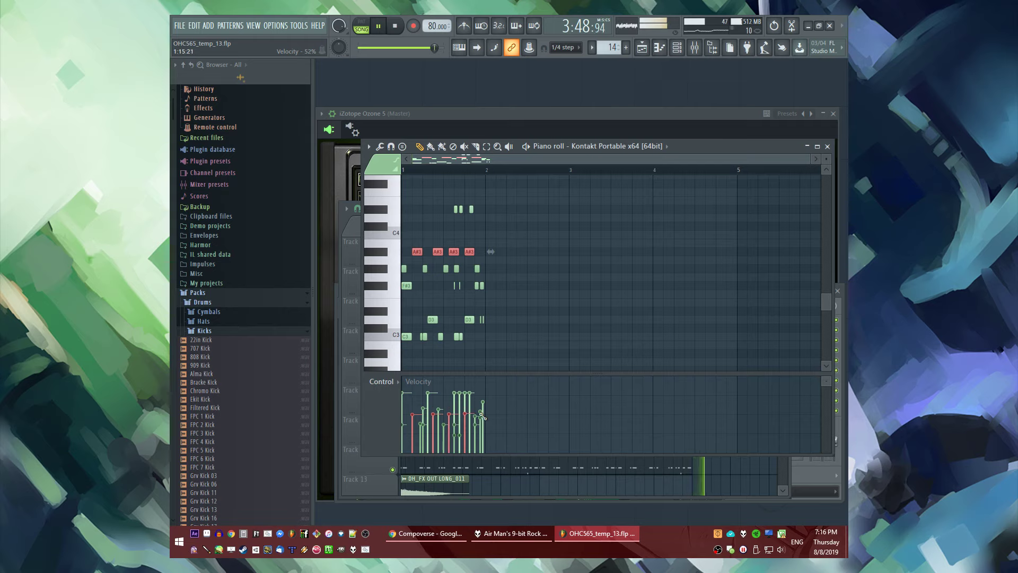
key(F5)
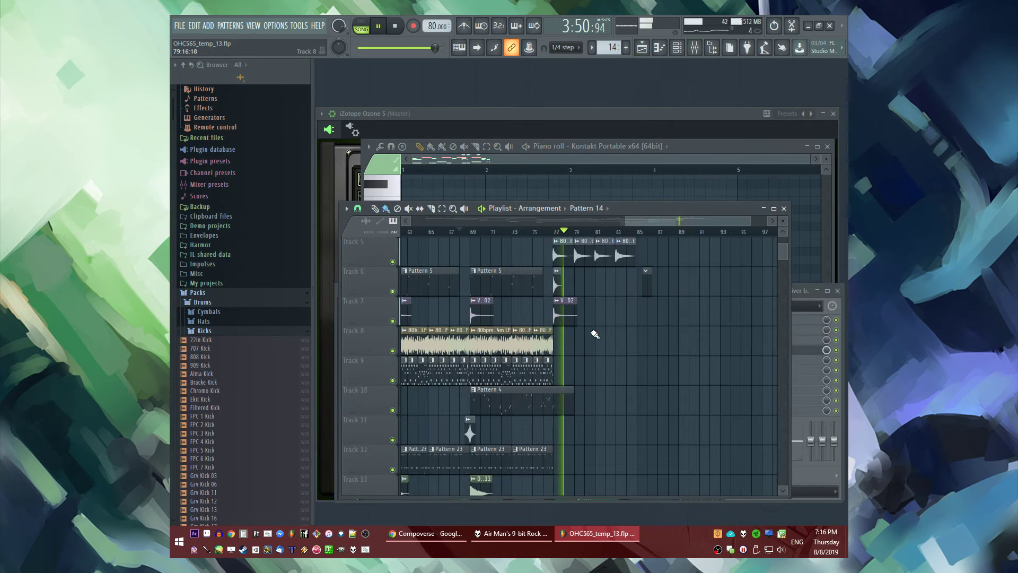
Play the transition into the outro at bar 77 and examine the clips up to the song's end
scroll(519, 367, up, 2)
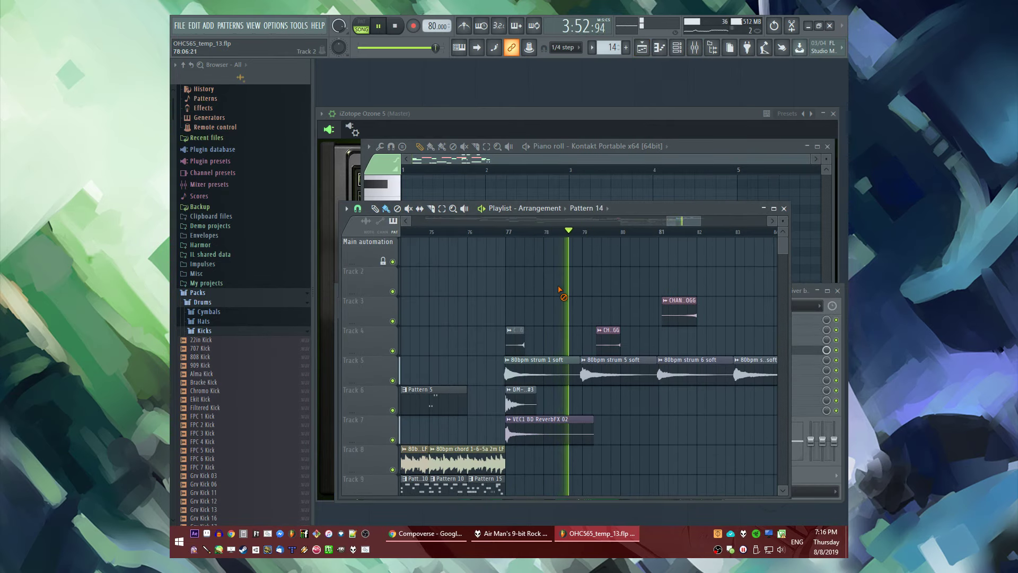
scroll(554, 289, down, 2)
scroll(551, 275, up, 1)
scroll(565, 250, down, 3)
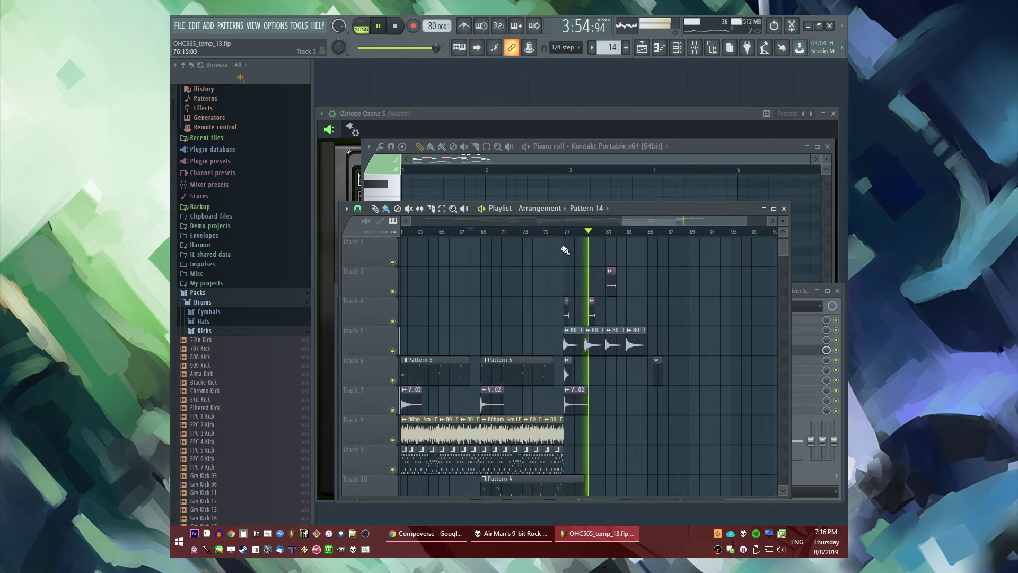
scroll(603, 303, down, 5)
scroll(605, 303, down, 3)
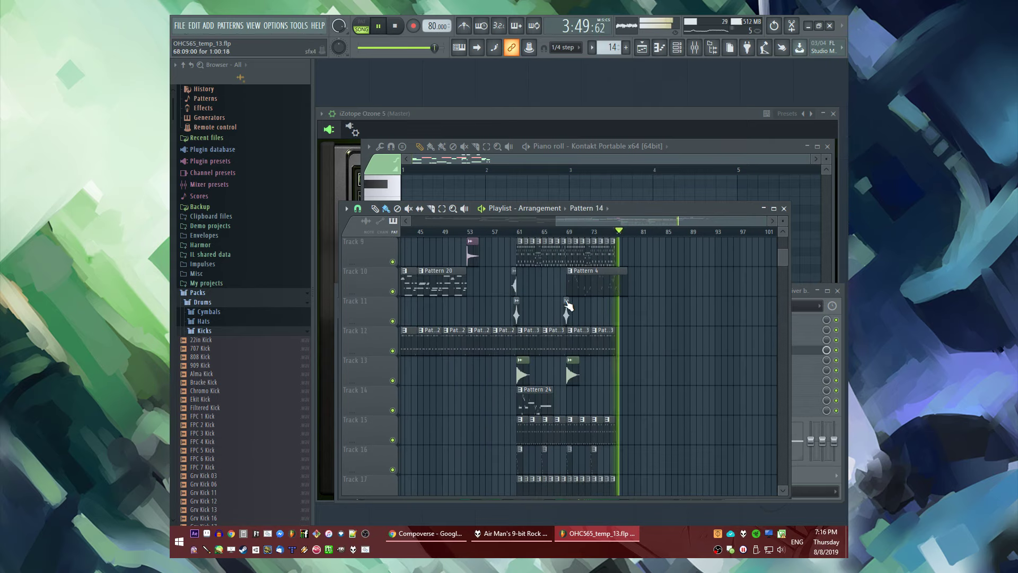
scroll(566, 356, up, 3)
scroll(629, 336, up, 5)
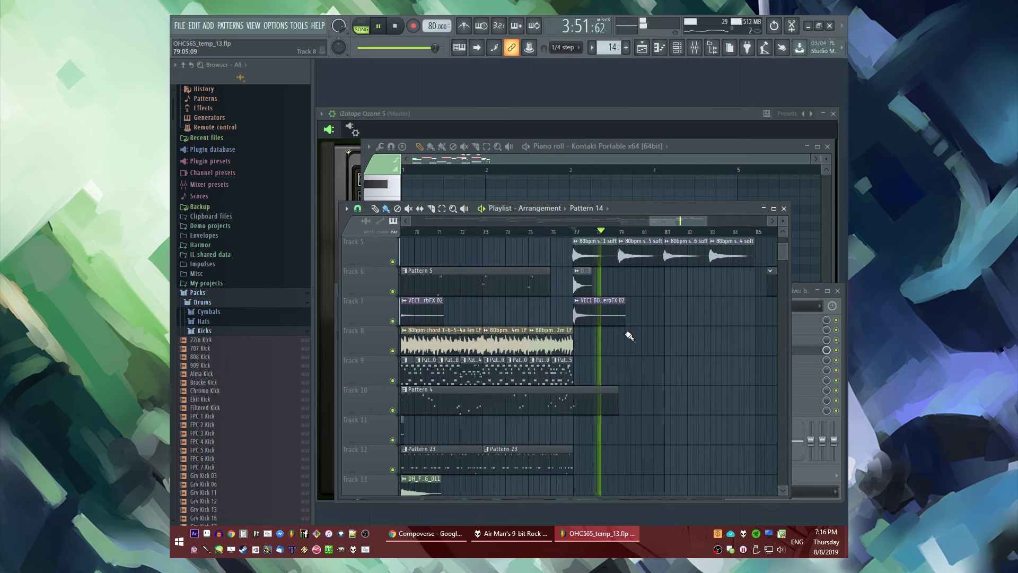
scroll(640, 341, up, 3)
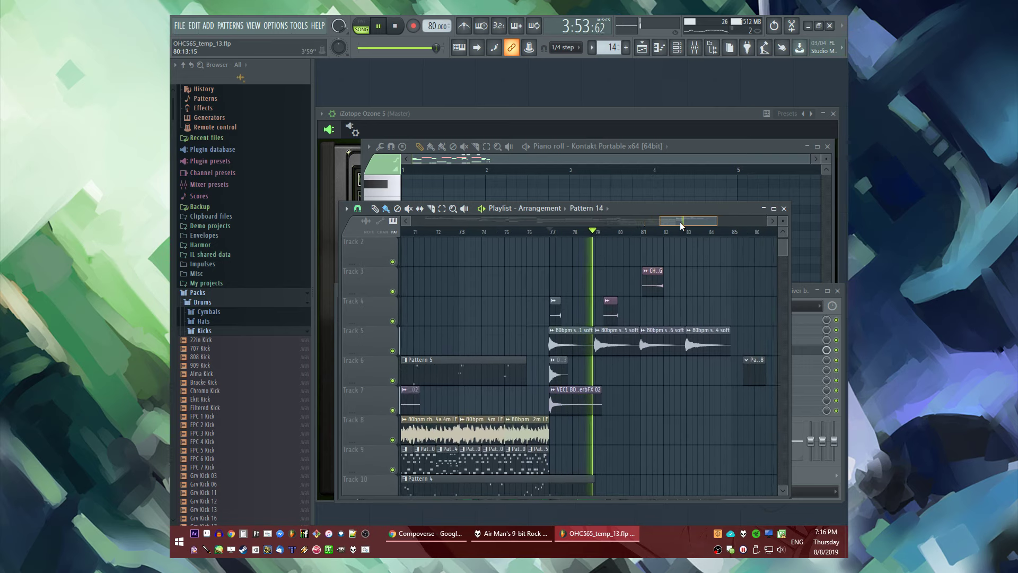
Select the song's timeline range from just before bar 5 through the Pattern 8 clip in bar 86
scroll(448, 267, down, 5)
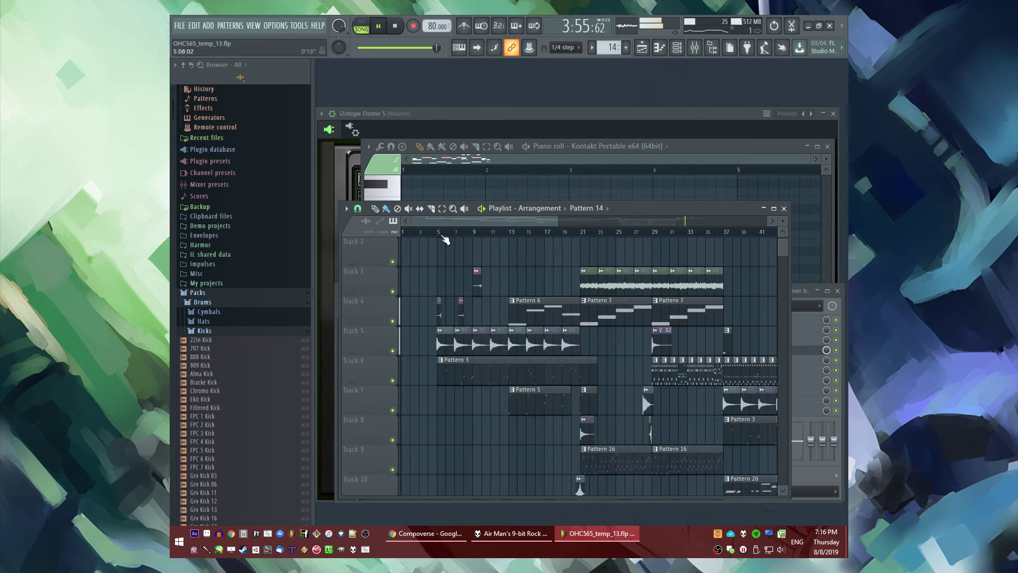
scroll(578, 215, right, 6)
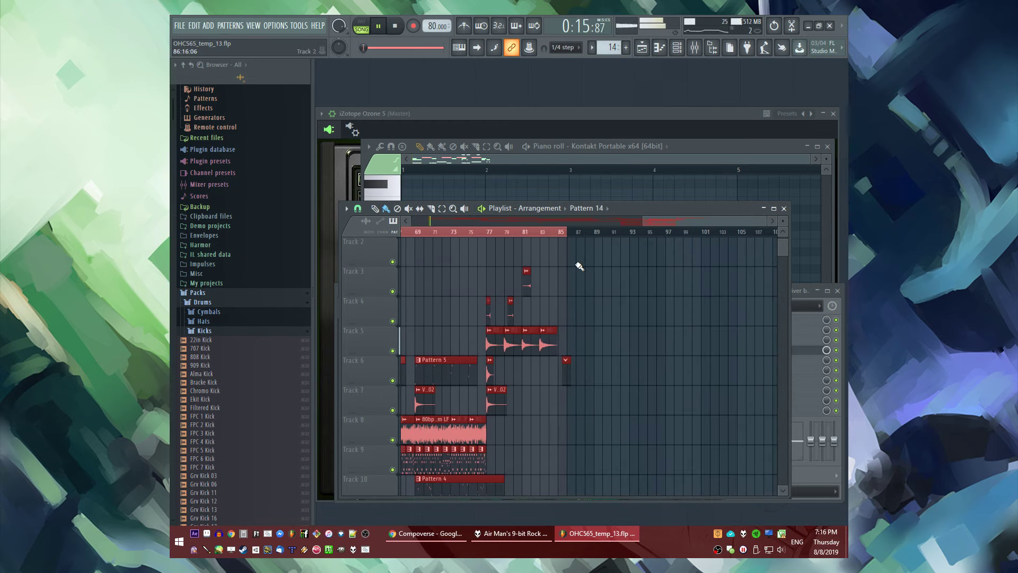
scroll(616, 241, up, 4)
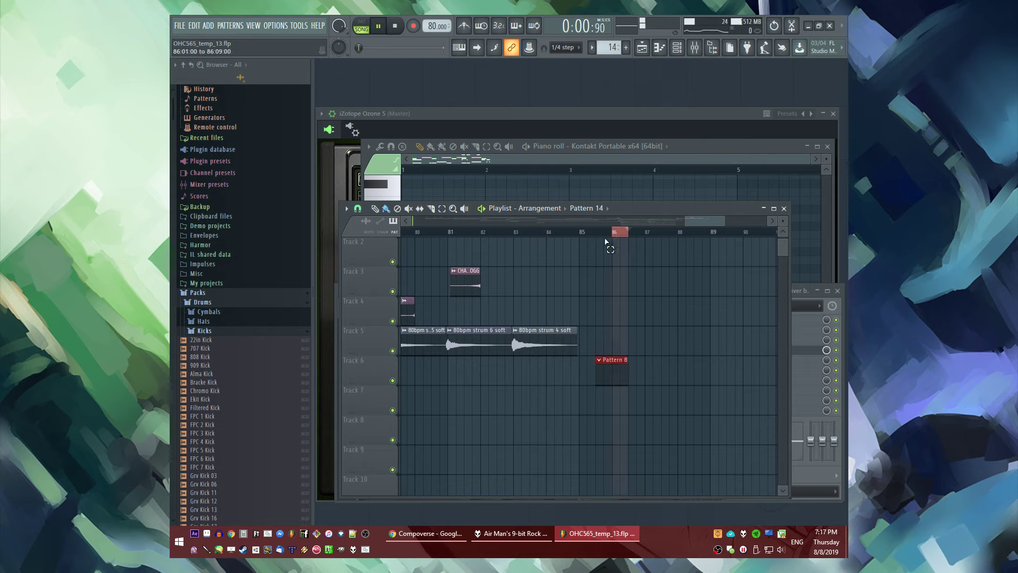
drag(606, 241, 569, 255)
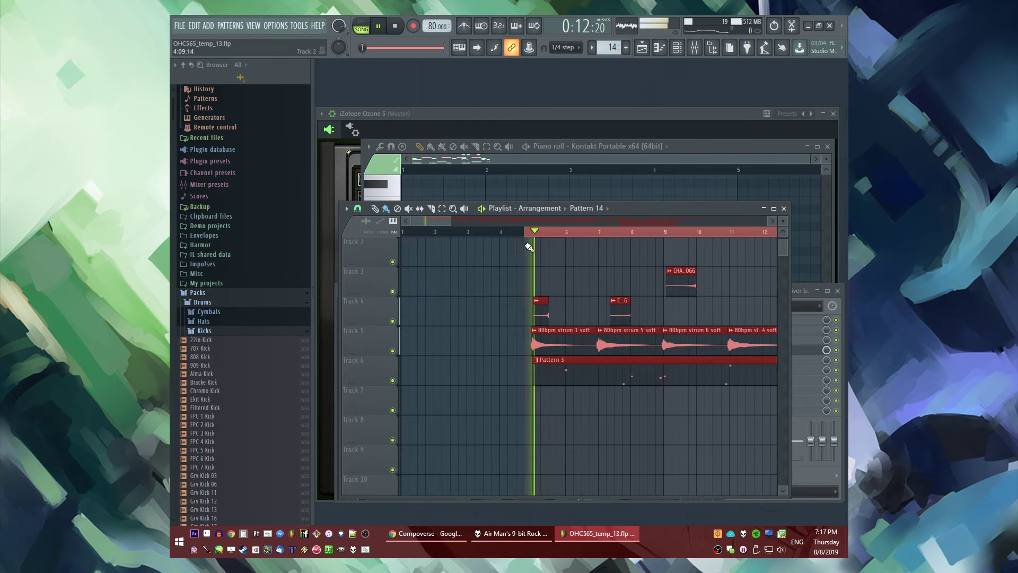
Stop playback, save the project as new version OHC565_temp_14.flp, and clear the song's timeline selection
key(space)
scroll(559, 277, up, 4)
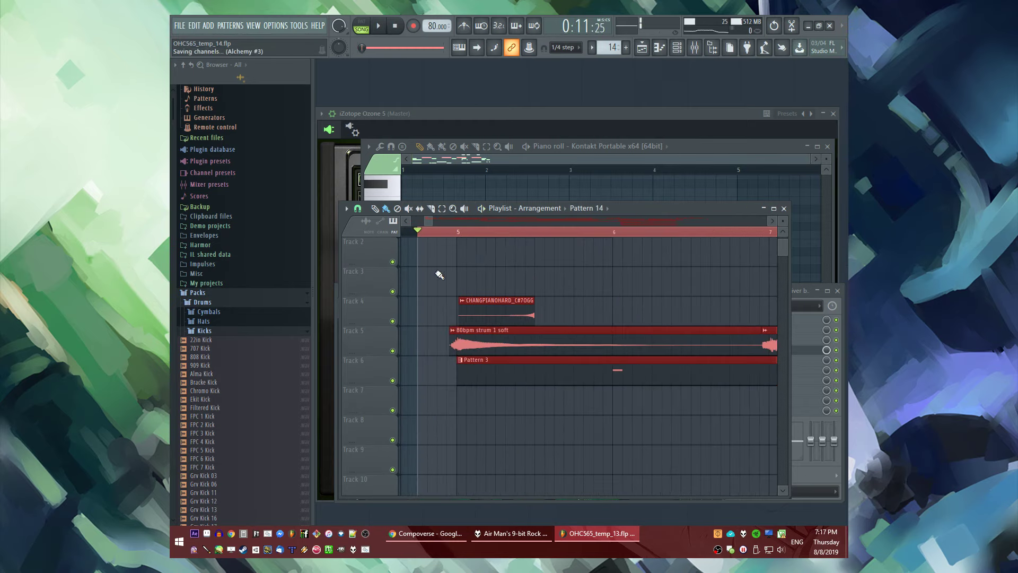
click(456, 233)
scroll(446, 242, down, 3)
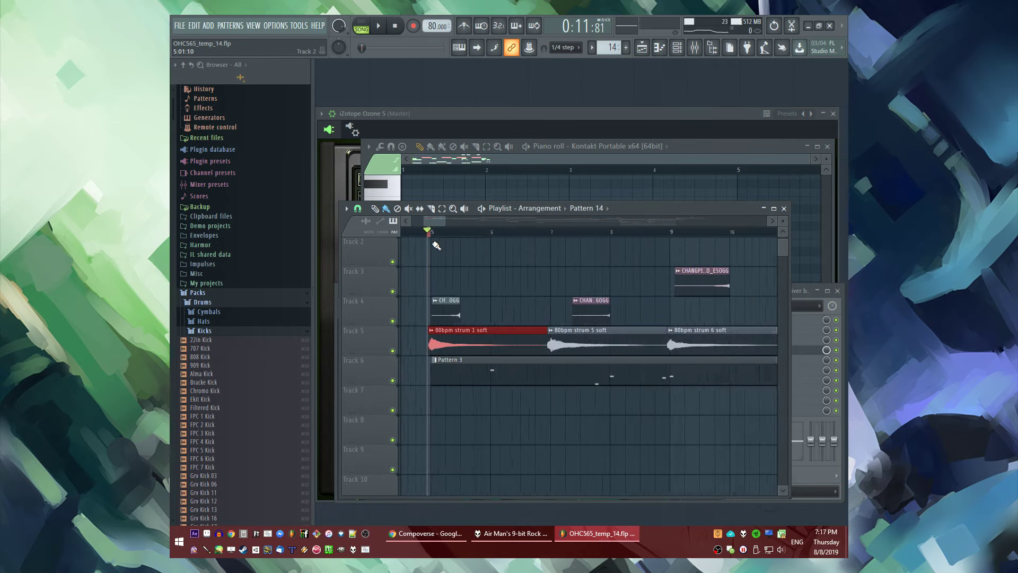
drag(428, 232, 849, 214)
scroll(426, 242, up, 4)
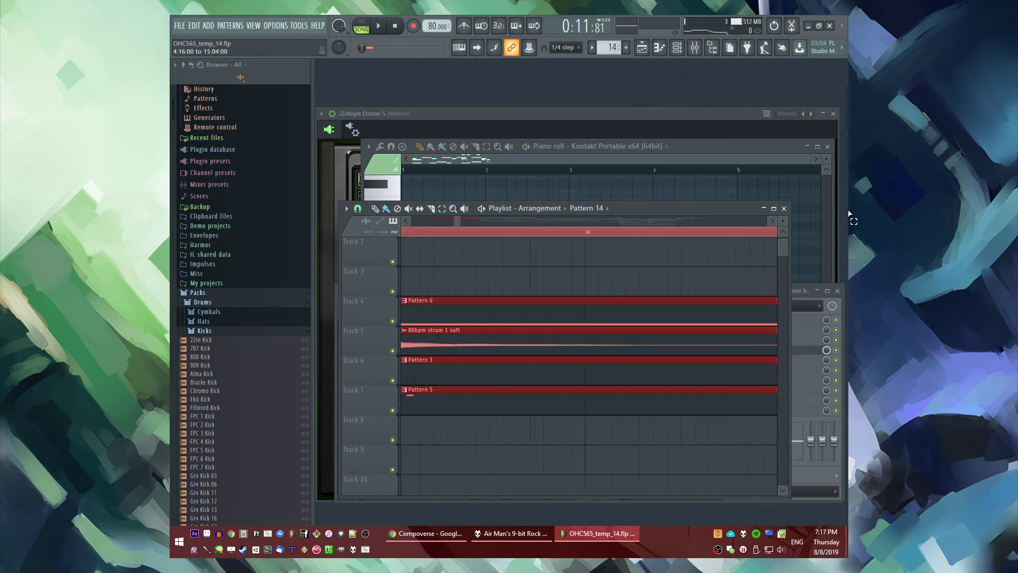
scroll(495, 236, down, 5)
drag(473, 230, 600, 235)
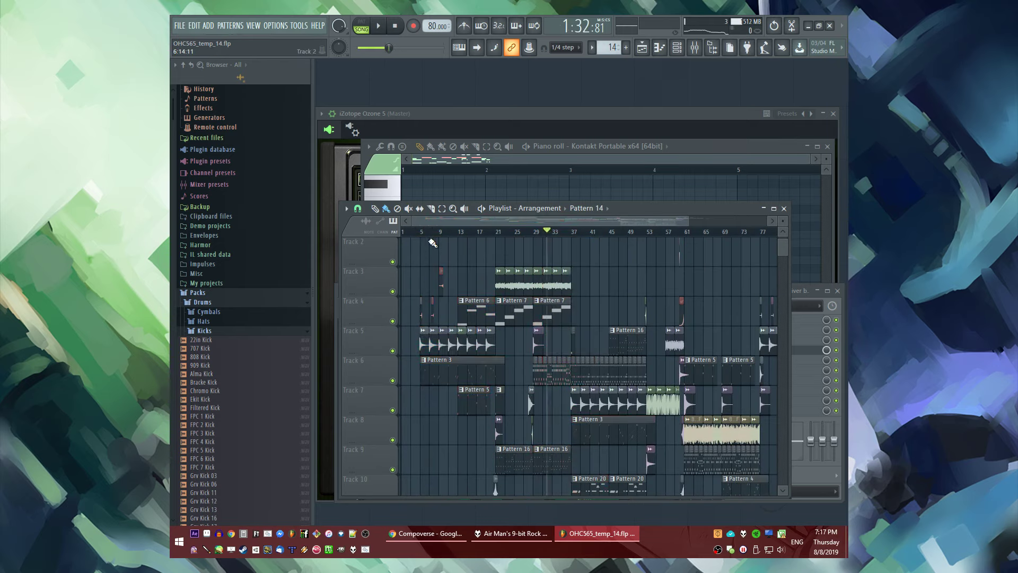
Select every clip in the arrangement, move the whole song earlier so its first strum starts at bar 1, and clear the selection
scroll(431, 234, up, 8)
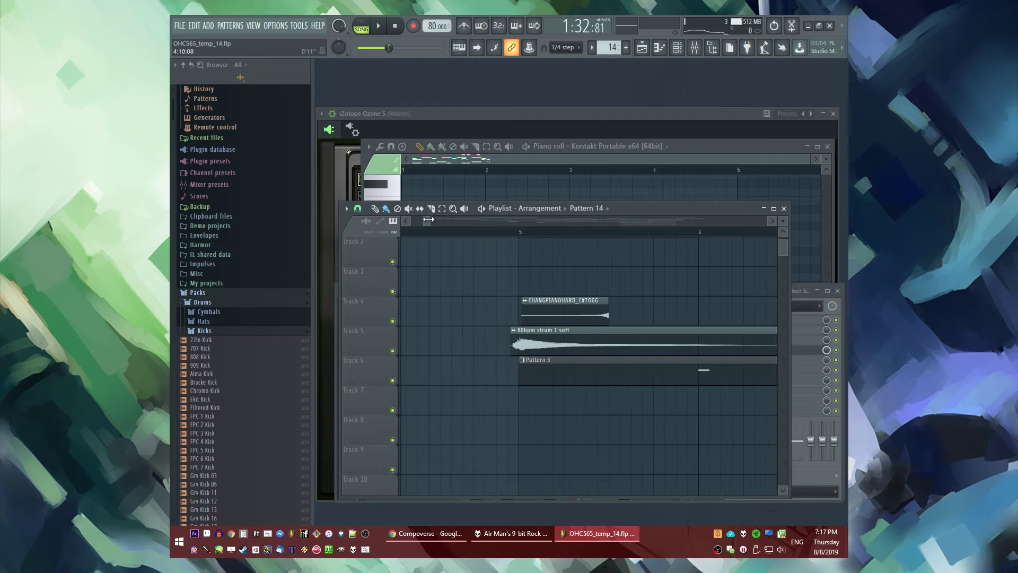
drag(428, 219, 371, 222)
scroll(491, 289, down, 3)
key(ctrl+a)
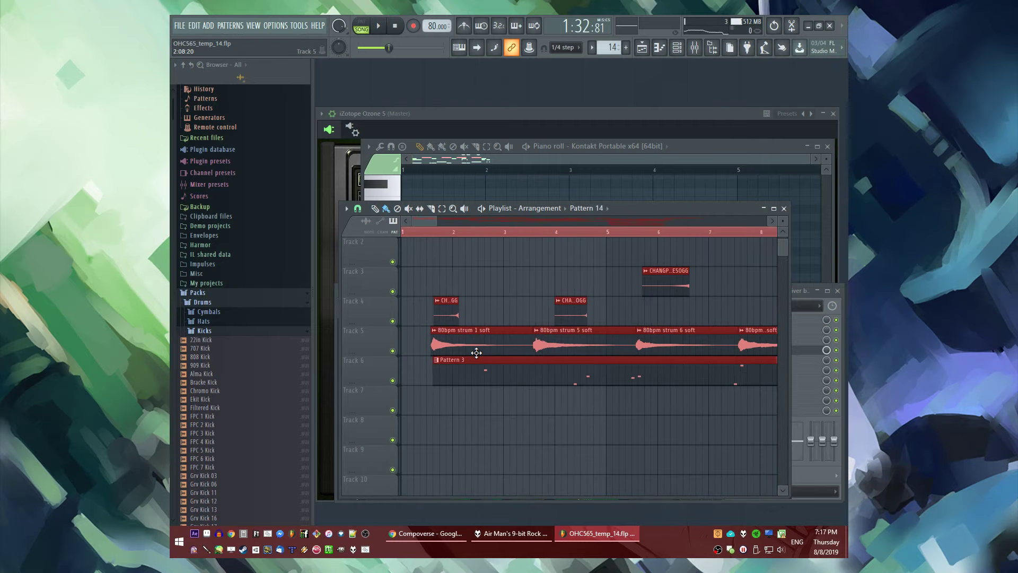
scroll(456, 348, up, 6)
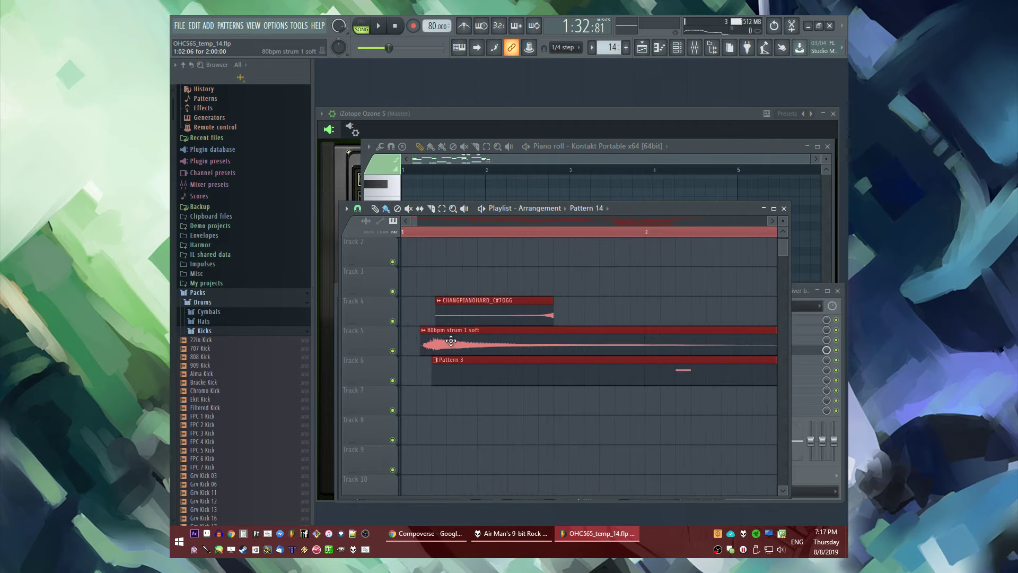
scroll(477, 318, down, 10)
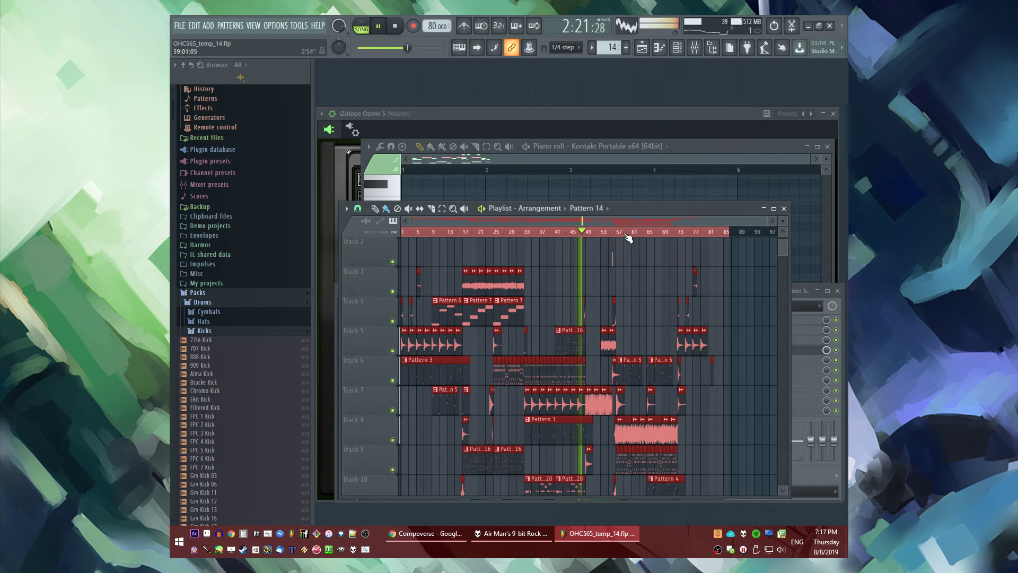
key(space)
click(487, 234)
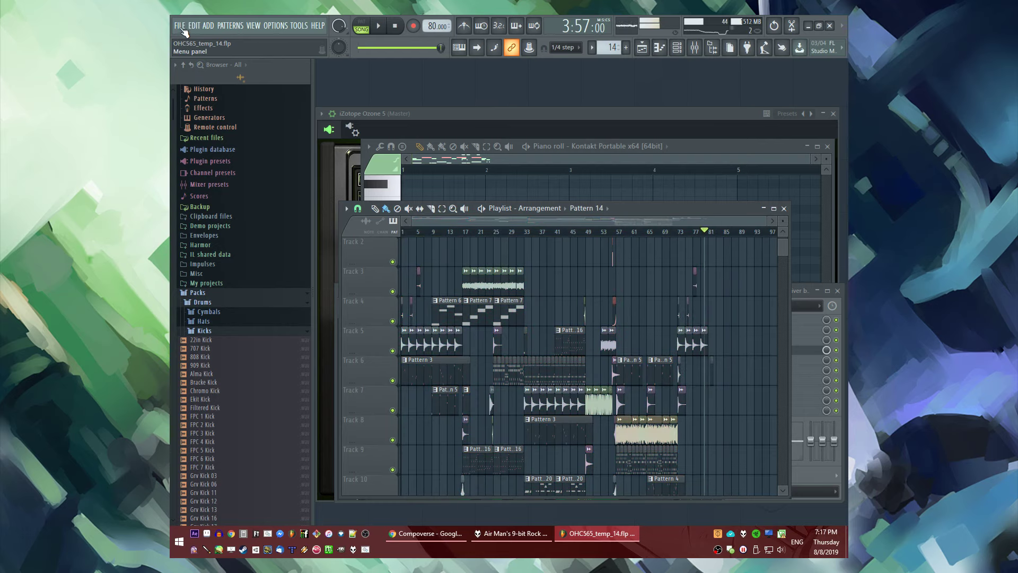
Export the song as the wave file OHC565_temp_15.wav into the Temp Stuff folder
click(179, 26)
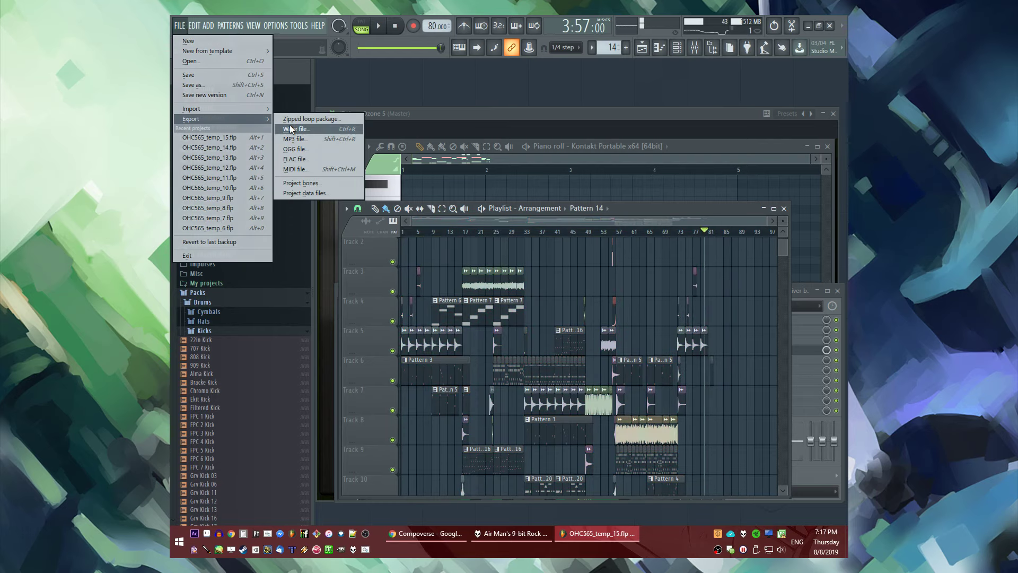
click(299, 129)
scroll(234, 159, up, 10)
click(209, 76)
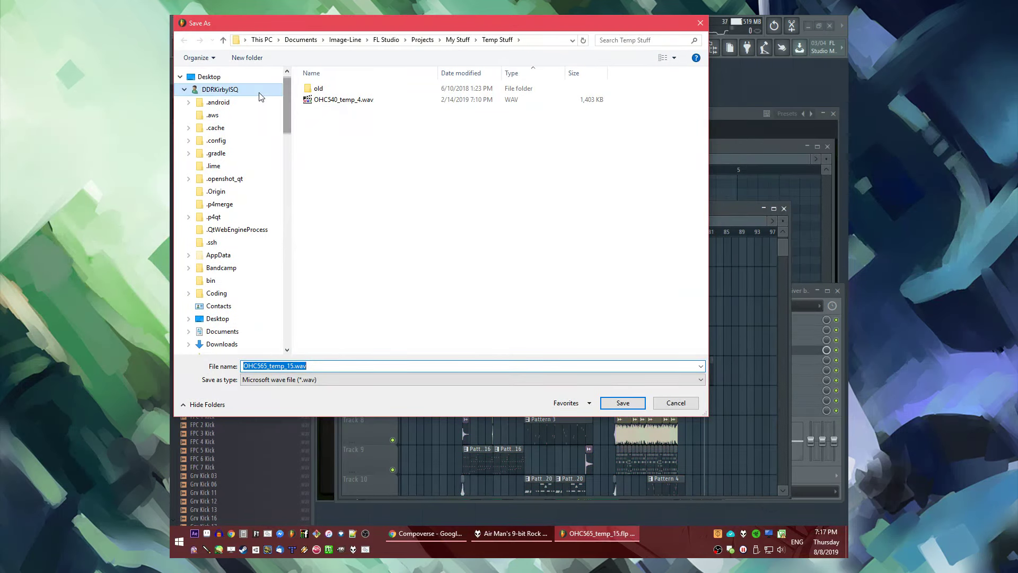
click(622, 405)
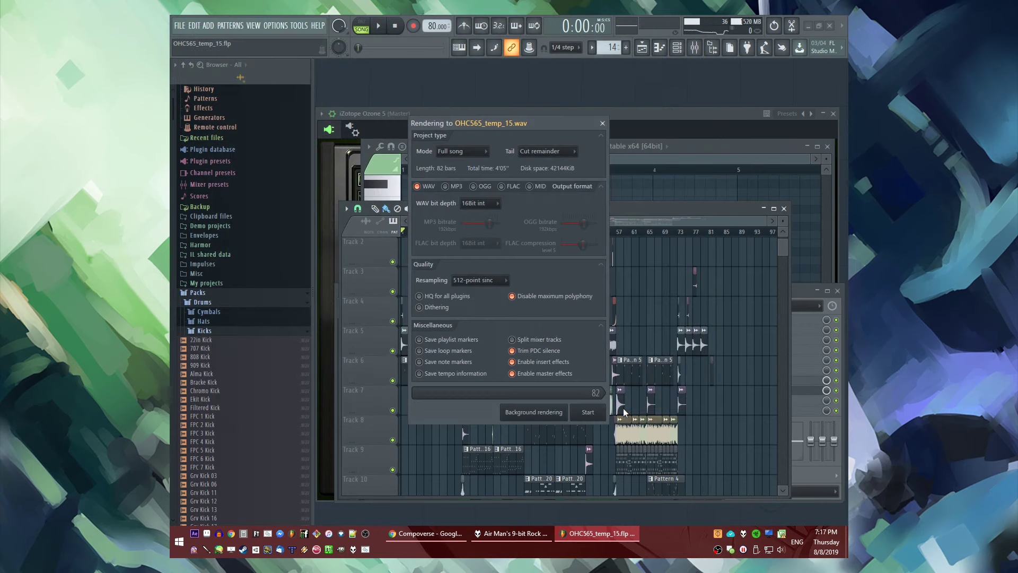